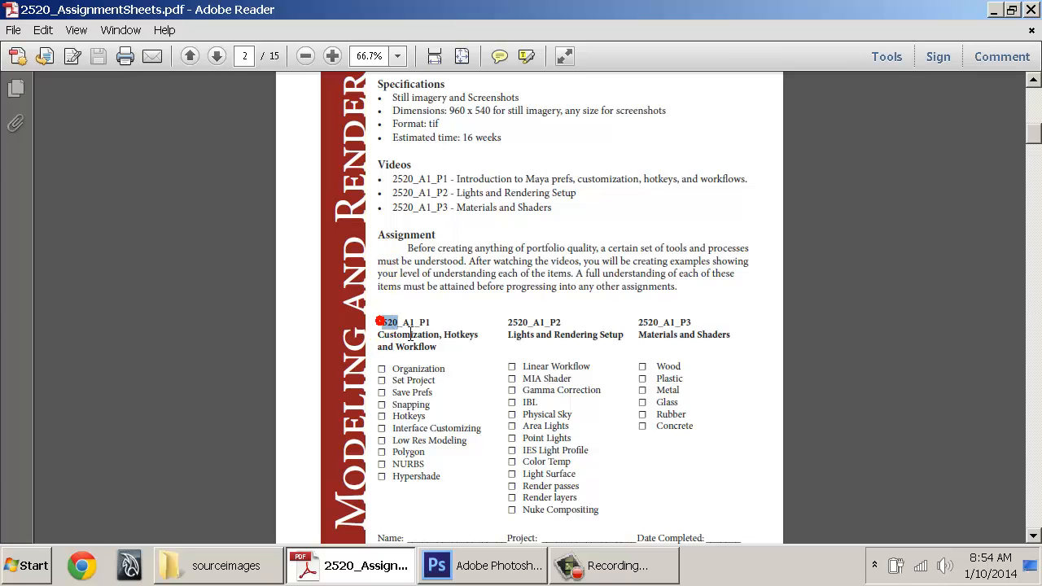
Highlight the P1 checklist items from Organization and Set Project through Hotkeys, Low Res Modeling and Hypershade
{"action": "left_click_drag", "start_coordinate": [411, 335], "coordinate": [460, 490]}
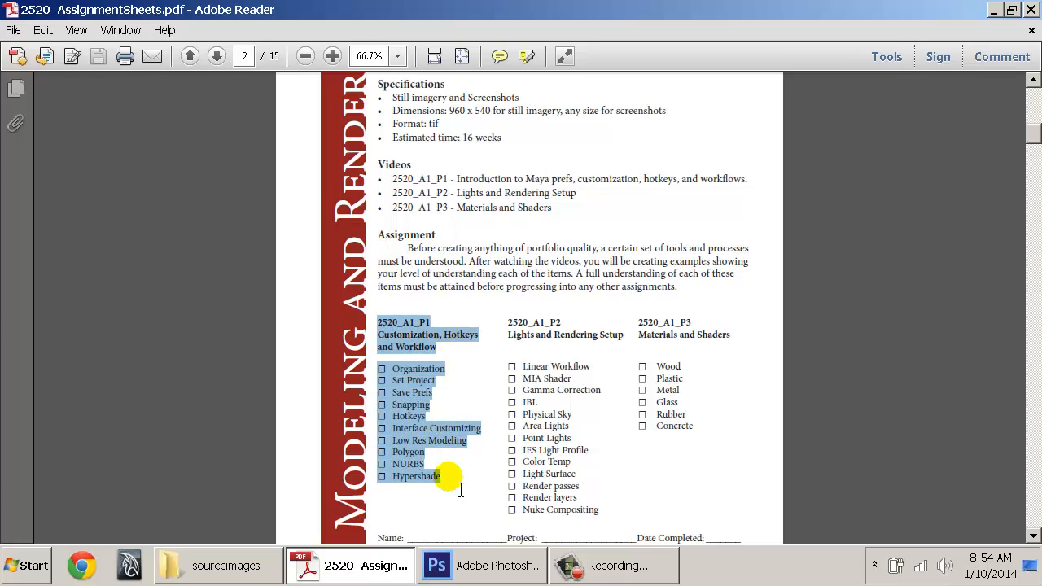
{"action": "left_click", "coordinate": [450, 478]}
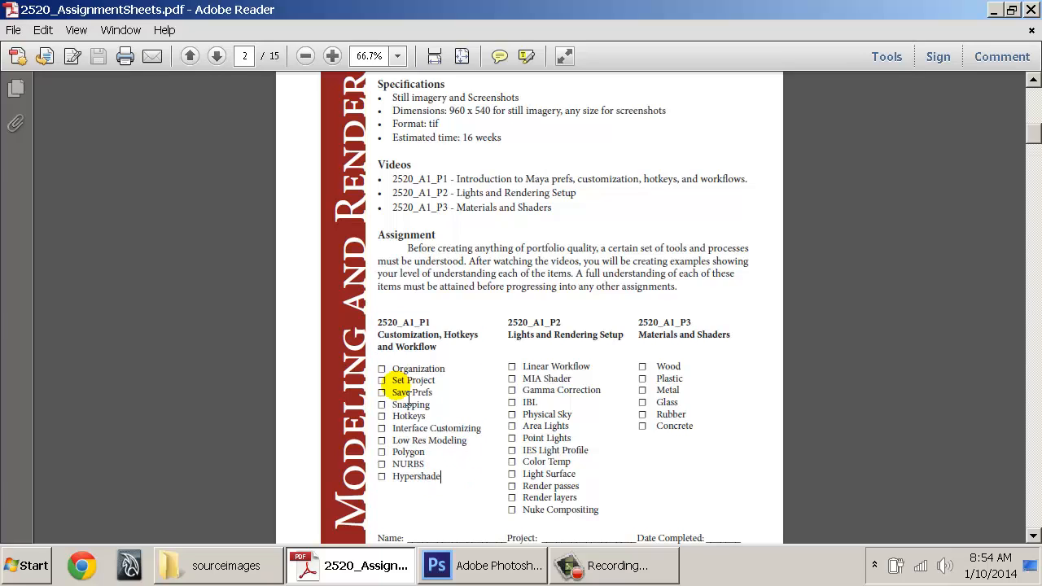
{"action": "double_click", "coordinate": [389, 368]}
{"action": "mouse_move", "coordinate": [389, 368]}
{"action": "left_mouse_down"}
{"action": "mouse_move", "coordinate": [442, 400]}
{"action": "mouse_move", "coordinate": [458, 477]}
{"action": "mouse_move", "coordinate": [395, 423]}
{"action": "mouse_move", "coordinate": [399, 381]}
{"action": "mouse_move", "coordinate": [388, 371]}
{"action": "left_mouse_up"}
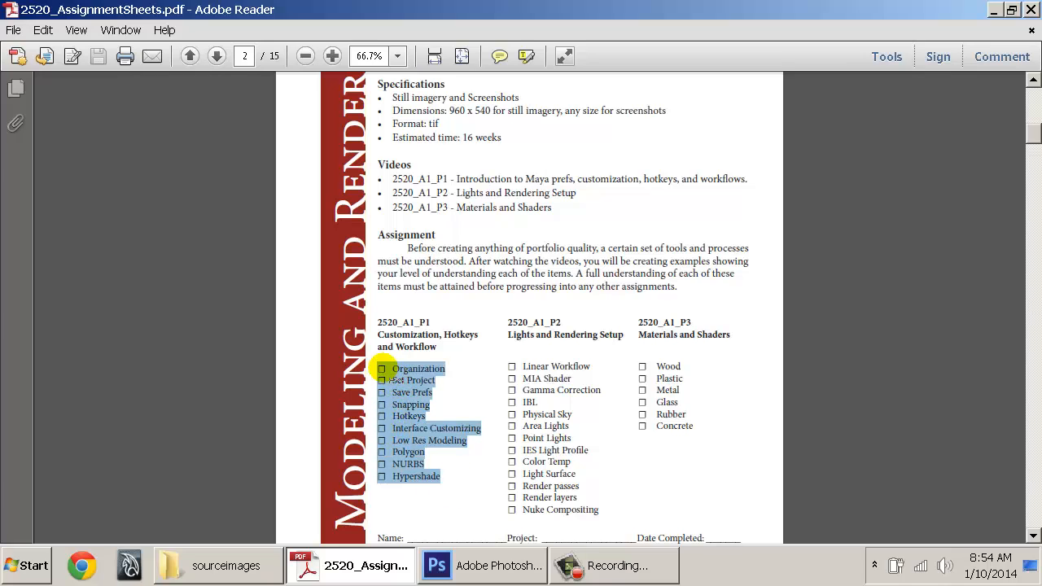
{"action": "left_click", "coordinate": [389, 368]}
{"action": "triple_click", "coordinate": [397, 381]}
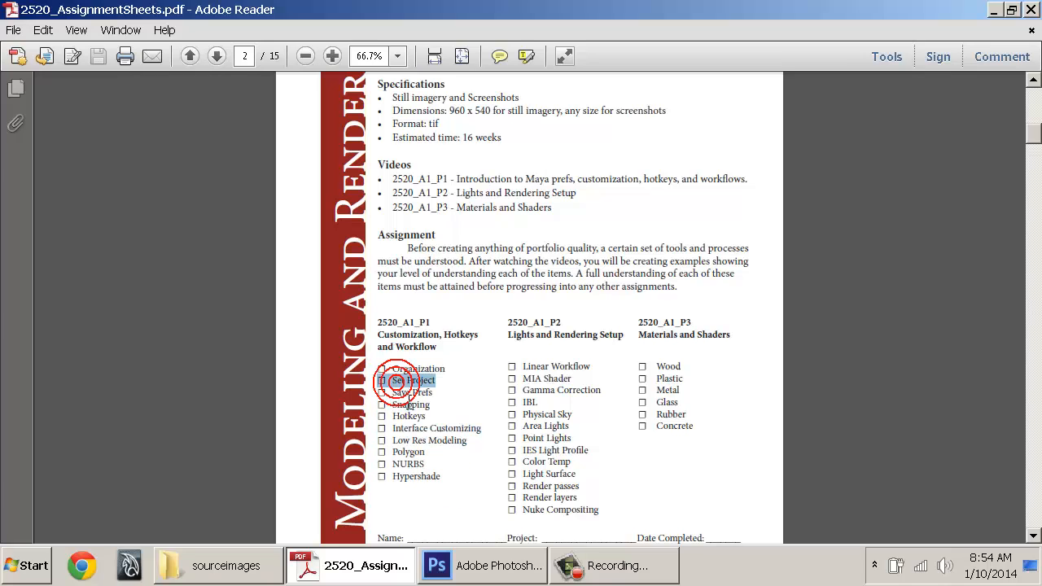
{"action": "double_click", "coordinate": [397, 392]}
{"action": "left_click", "coordinate": [393, 407]}
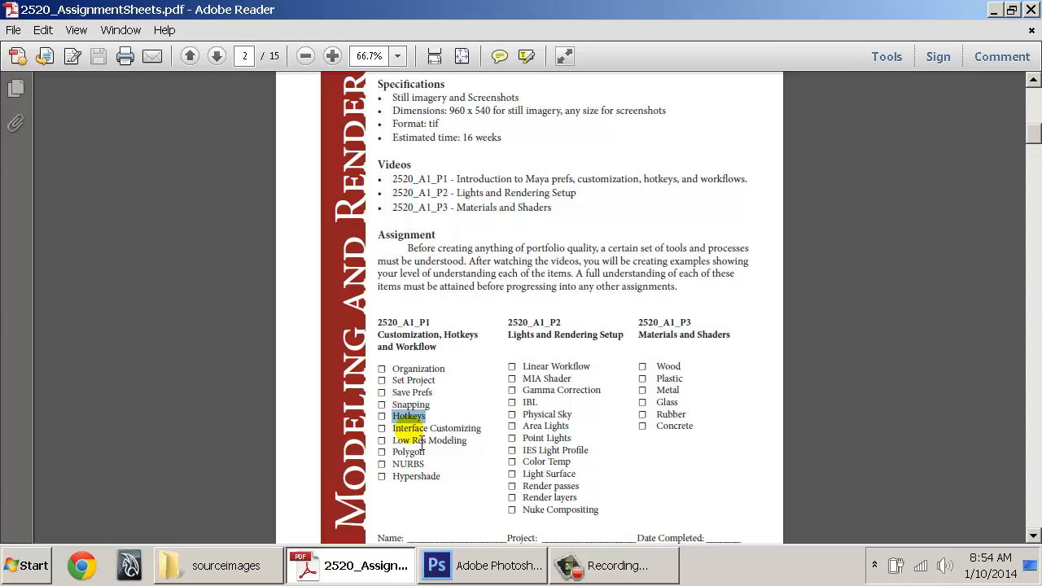
{"action": "triple_click", "coordinate": [404, 429]}
{"action": "triple_click", "coordinate": [460, 440]}
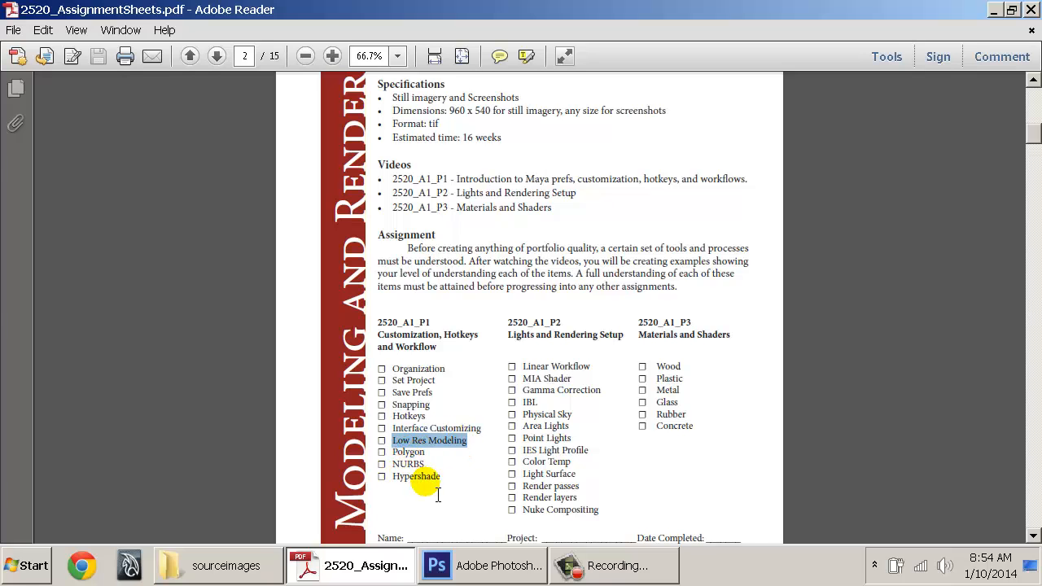
{"action": "left_click_drag", "start_coordinate": [437, 478], "coordinate": [423, 380]}
{"action": "left_click", "coordinate": [380, 368]}
{"action": "left_click", "coordinate": [423, 380]}
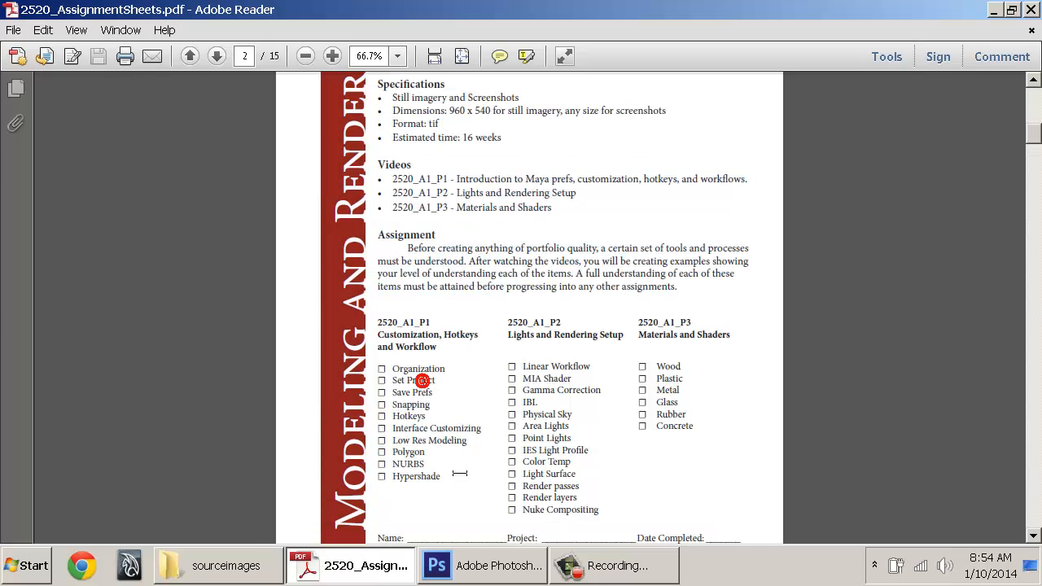
{"action": "left_click_drag", "start_coordinate": [441, 478], "coordinate": [389, 374]}
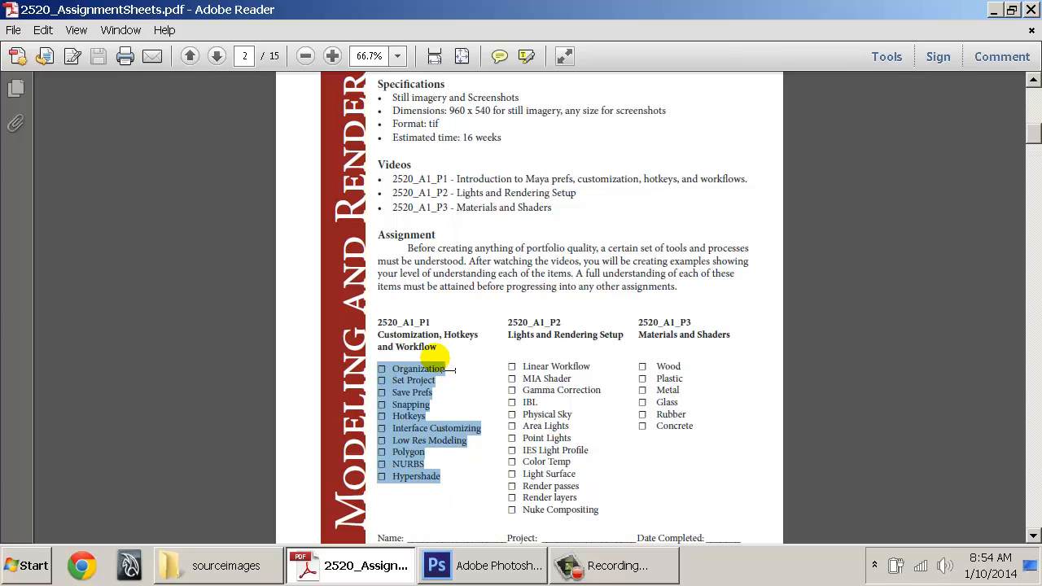
{"action": "left_click", "coordinate": [409, 468]}
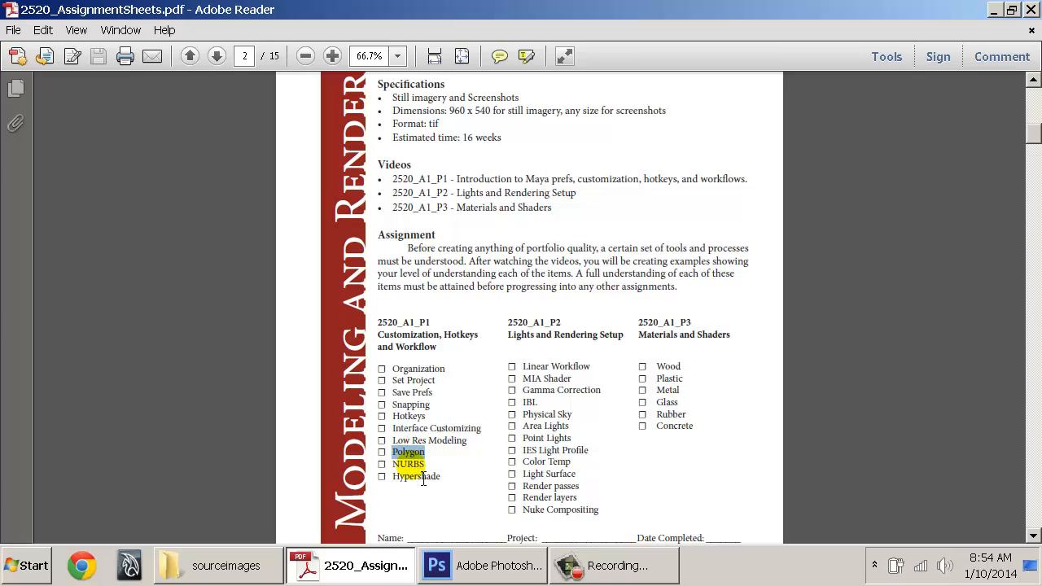
{"action": "left_click_drag", "start_coordinate": [440, 478], "coordinate": [389, 368]}
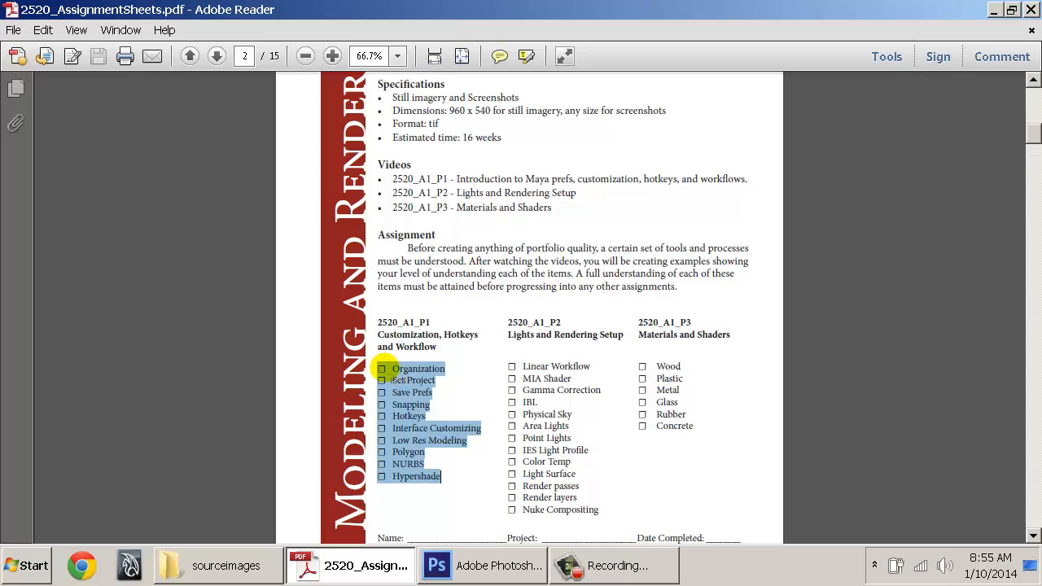
{"action": "left_click", "coordinate": [422, 369]}
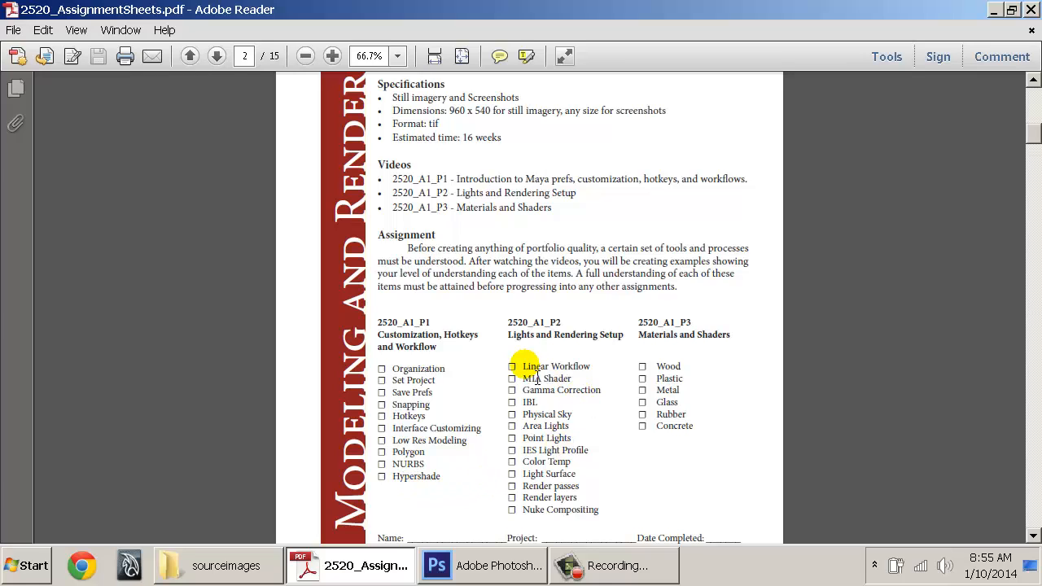
Highlight the P2 Lights and Rendering checklist and the P3 materials list, Wood to Concrete
{"action": "left_click_drag", "start_coordinate": [537, 378], "coordinate": [606, 515]}
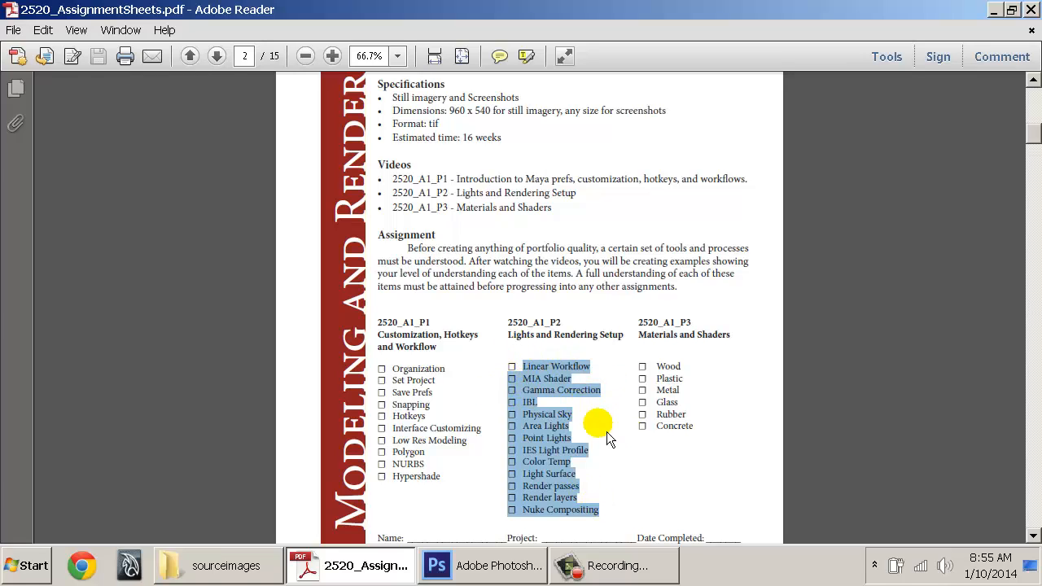
{"action": "left_click", "coordinate": [521, 366]}
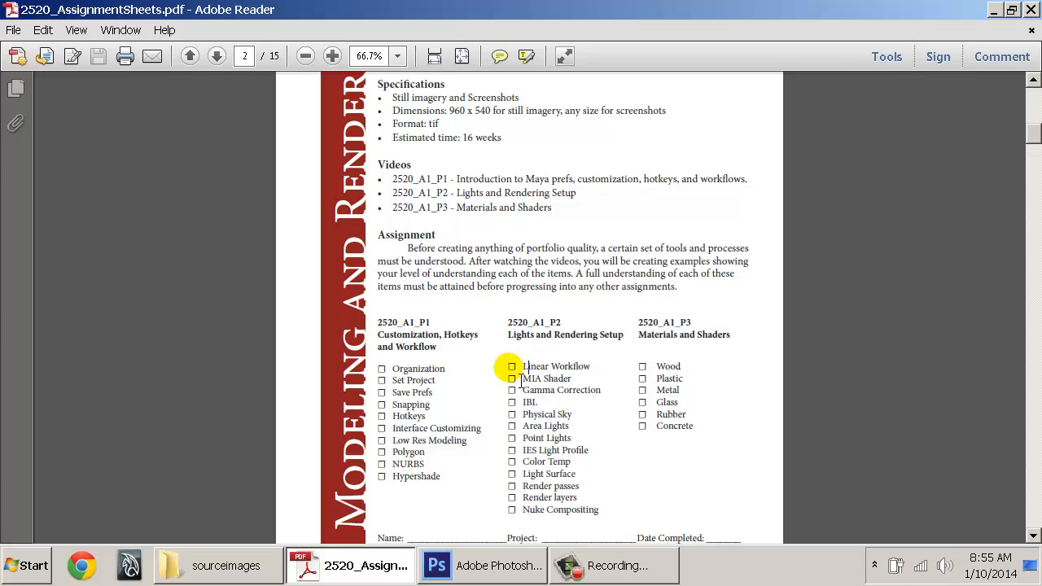
{"action": "left_click_drag", "start_coordinate": [510, 366], "coordinate": [608, 499]}
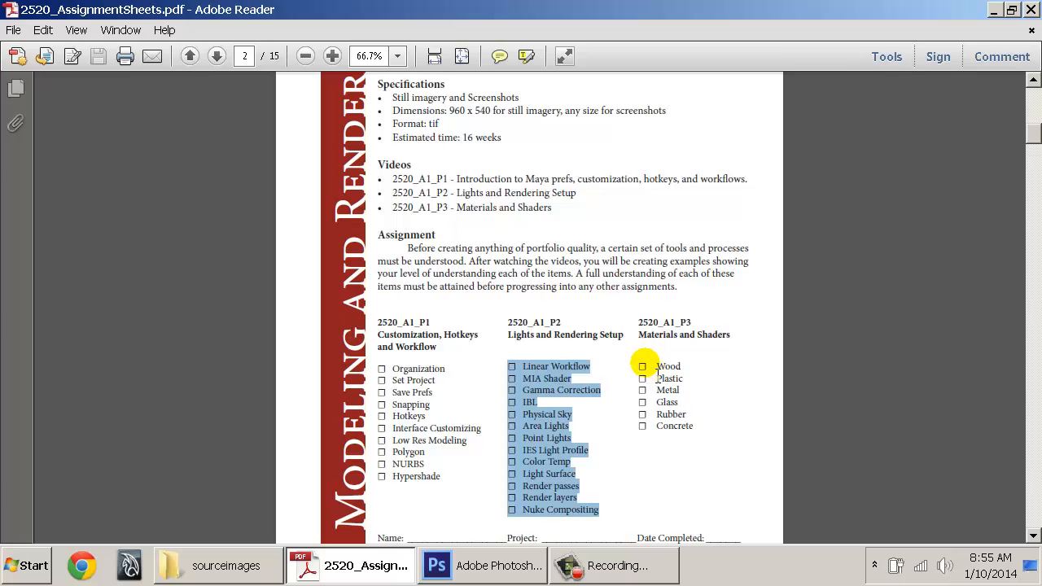
{"action": "mouse_move", "coordinate": [641, 365]}
{"action": "left_mouse_down"}
{"action": "mouse_move", "coordinate": [703, 417]}
{"action": "mouse_move", "coordinate": [698, 426]}
{"action": "mouse_move", "coordinate": [640, 365]}
{"action": "left_mouse_up"}
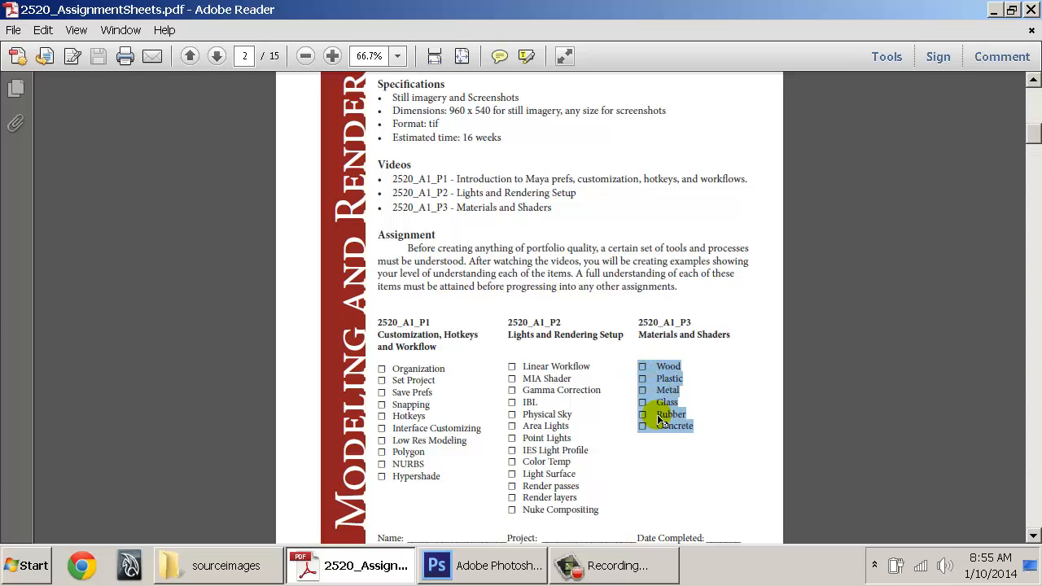
{"action": "left_click", "coordinate": [383, 372]}
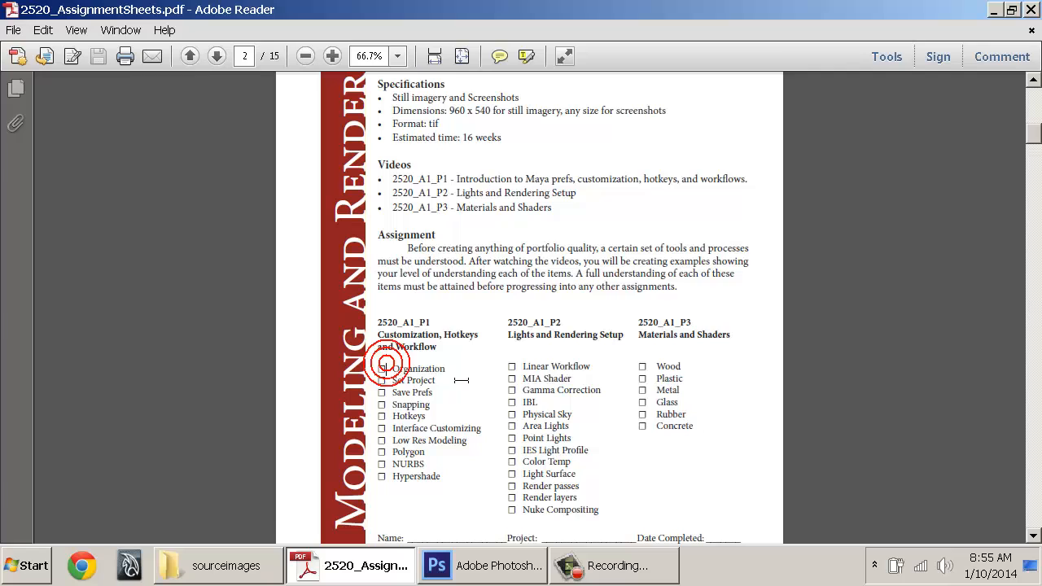
Re-read the P1 checklist, highlighting Interface Customizing, Snapping, Low Res Modeling and Hypershade
{"action": "scroll", "coordinate": [439, 367], "scroll_direction": "down", "scroll_amount": 2}
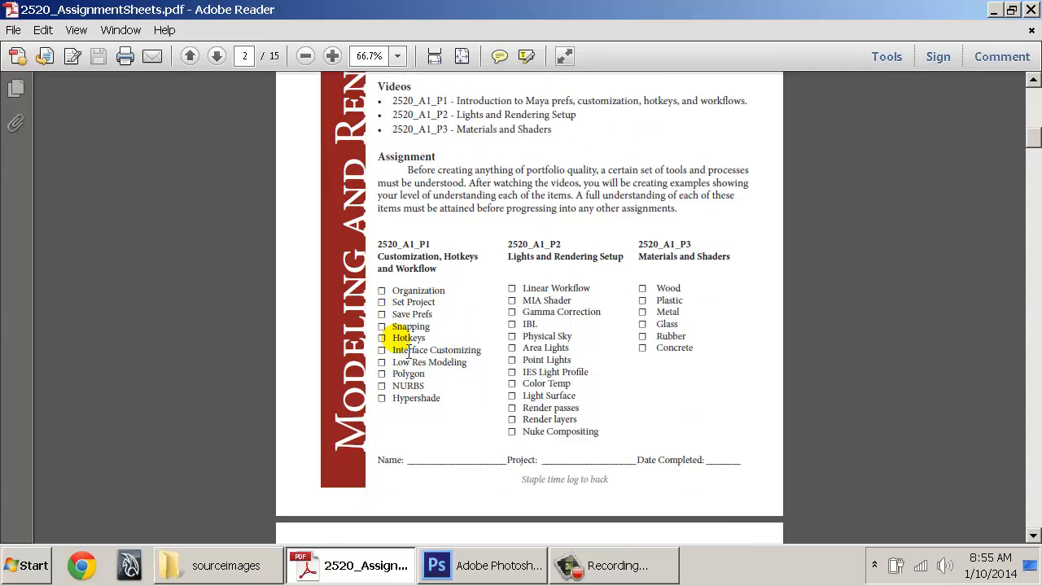
{"action": "left_click_drag", "start_coordinate": [405, 295], "coordinate": [455, 420]}
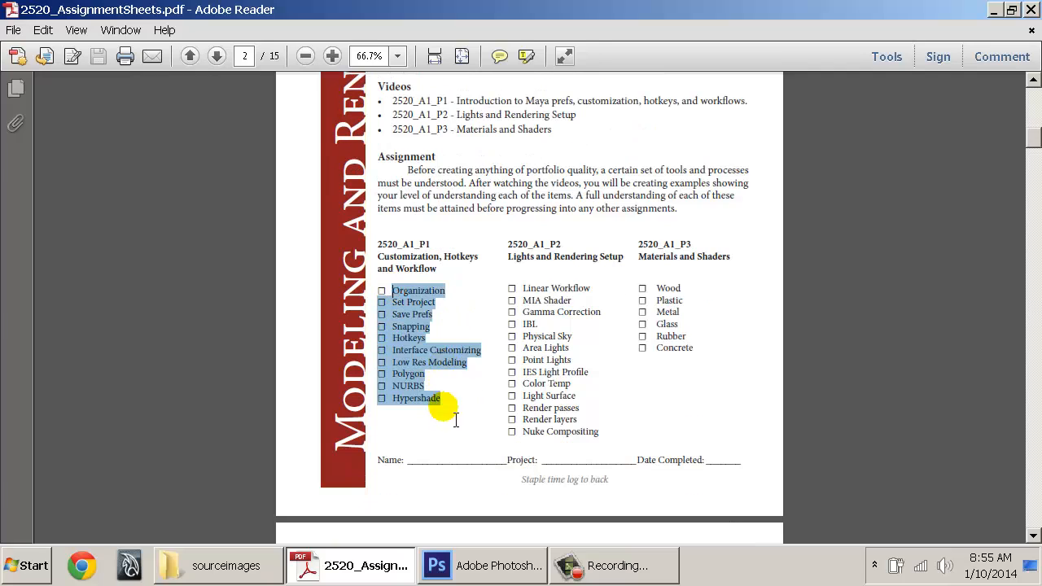
{"action": "left_click", "coordinate": [440, 399]}
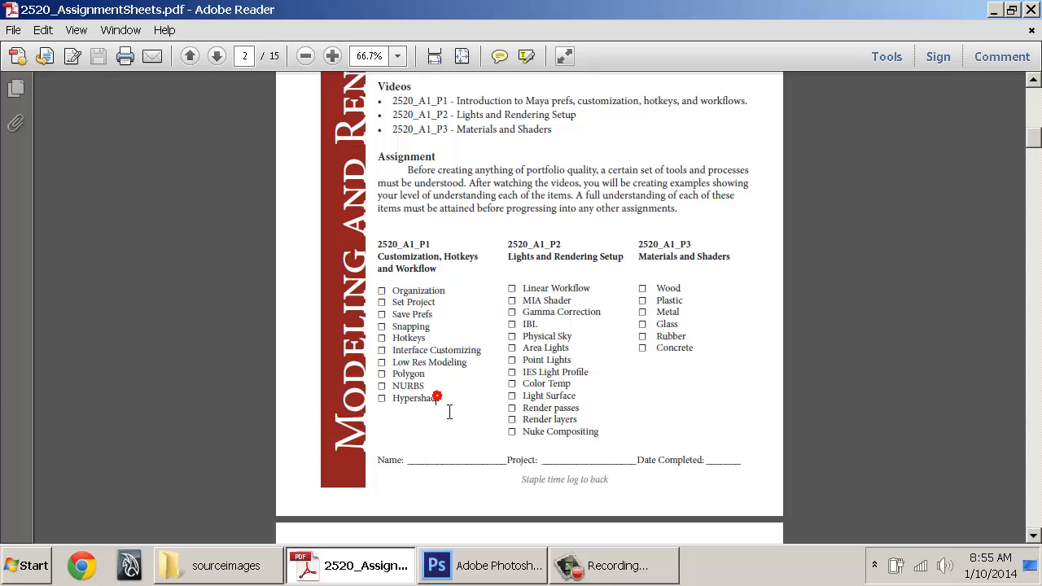
{"action": "left_click_drag", "start_coordinate": [440, 399], "coordinate": [382, 293]}
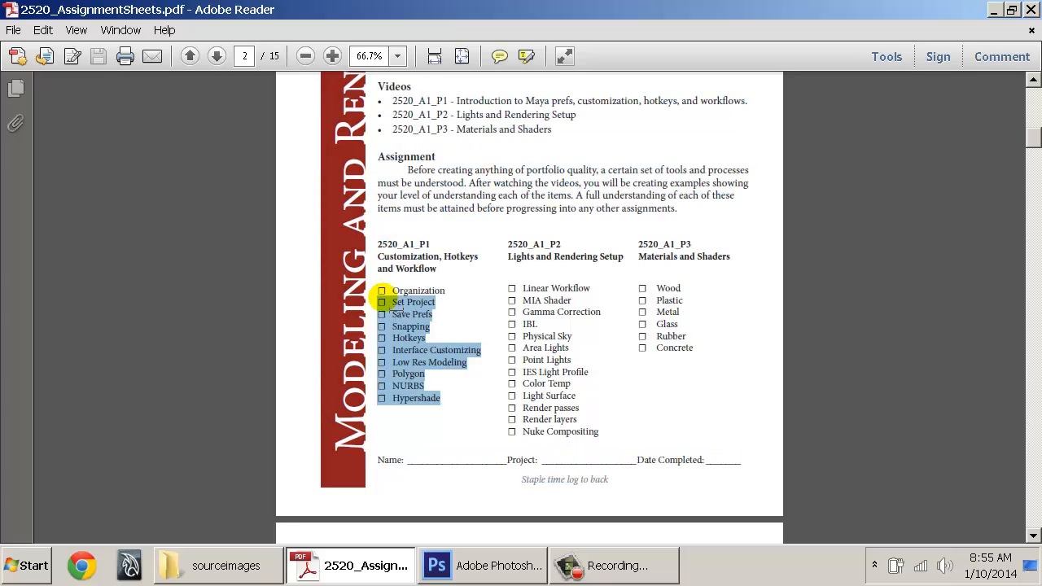
{"action": "left_click_drag", "start_coordinate": [447, 291], "coordinate": [436, 265]}
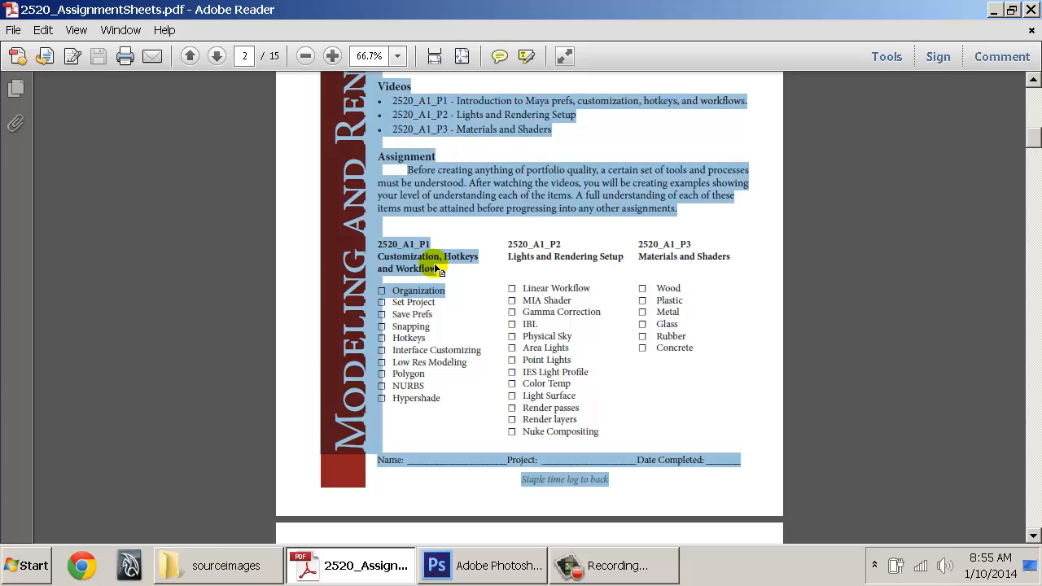
{"action": "triple_click", "coordinate": [411, 326]}
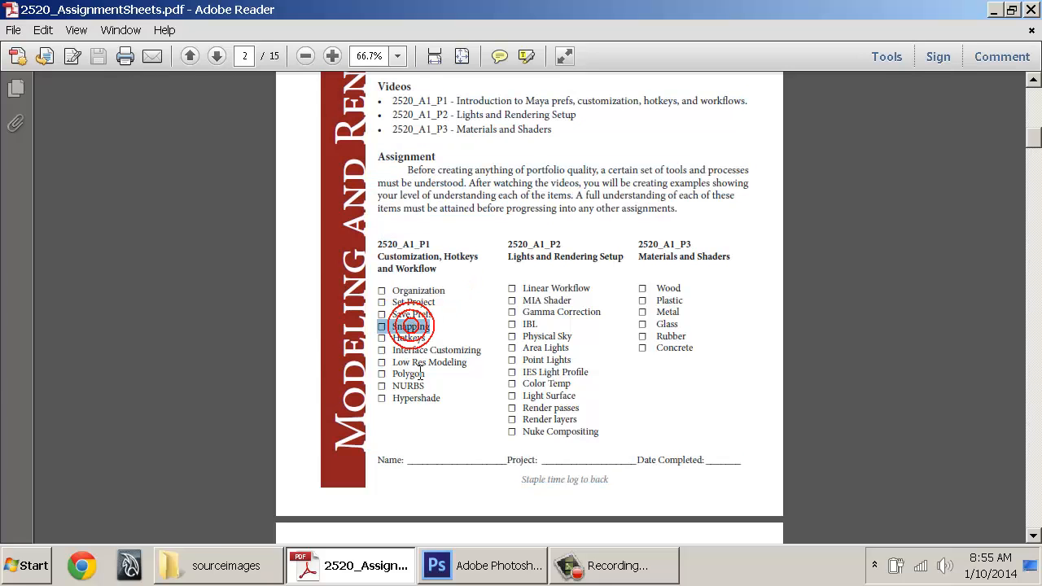
{"action": "double_click", "coordinate": [408, 360]}
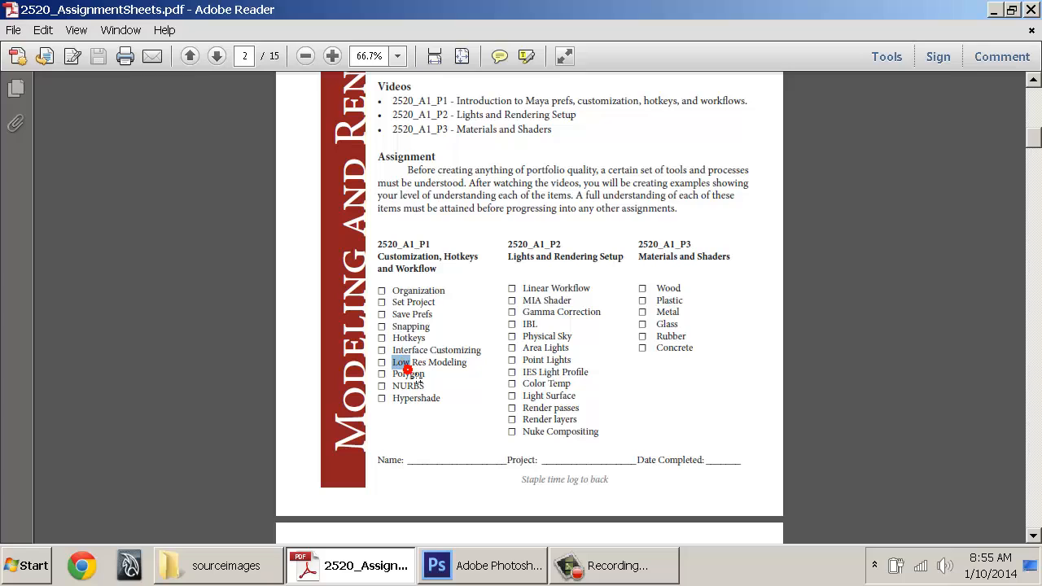
{"action": "left_click_drag", "start_coordinate": [416, 379], "coordinate": [468, 368]}
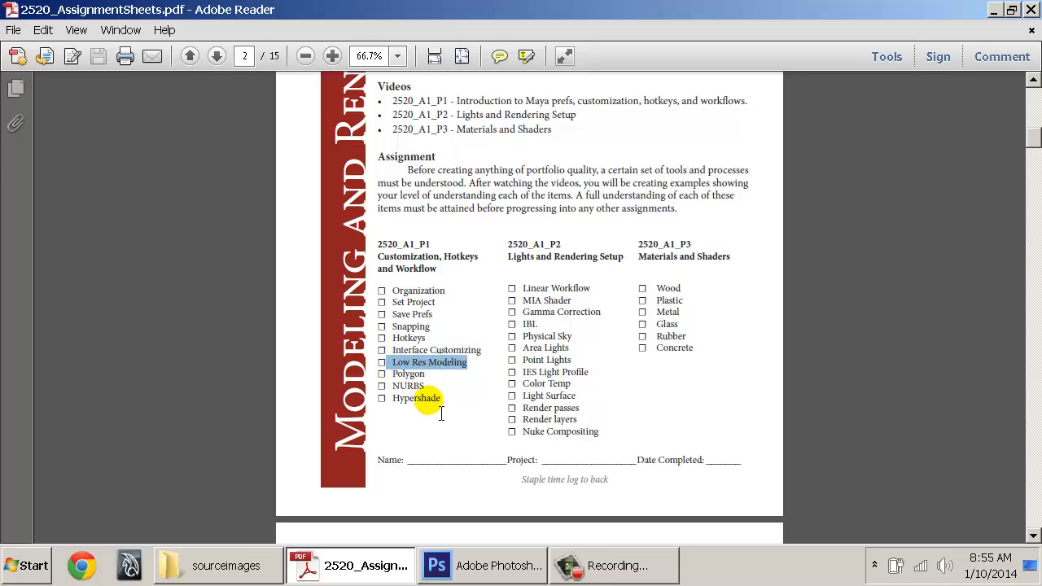
{"action": "triple_click", "coordinate": [429, 399]}
{"action": "left_click", "coordinate": [425, 406]}
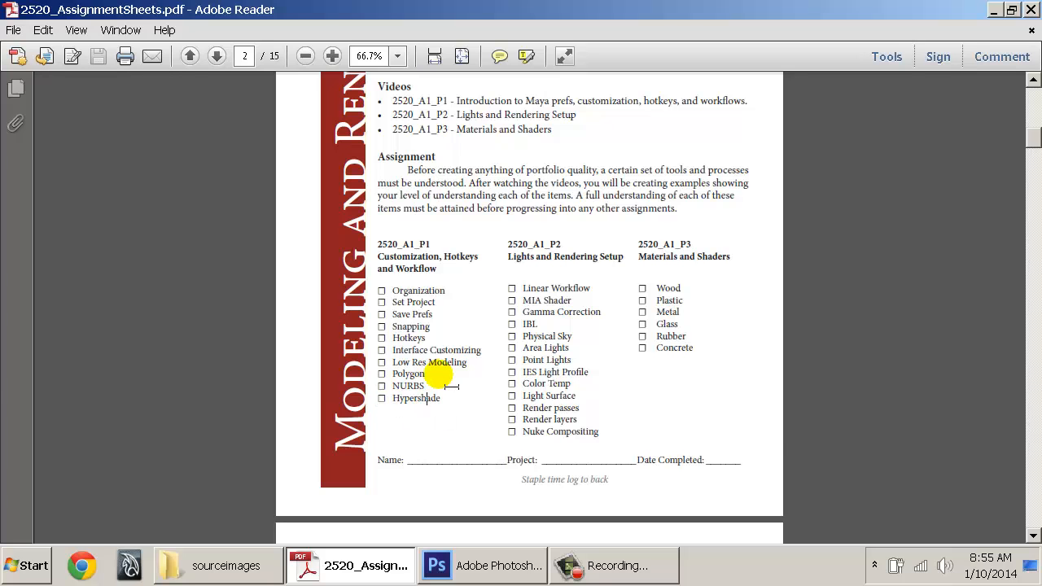
{"action": "scroll", "coordinate": [437, 390], "scroll_direction": "down", "scroll_amount": 5}
{"action": "scroll", "coordinate": [438, 375], "scroll_direction": "down", "scroll_amount": 3}
{"action": "scroll", "coordinate": [443, 370], "scroll_direction": "up", "scroll_amount": 9}
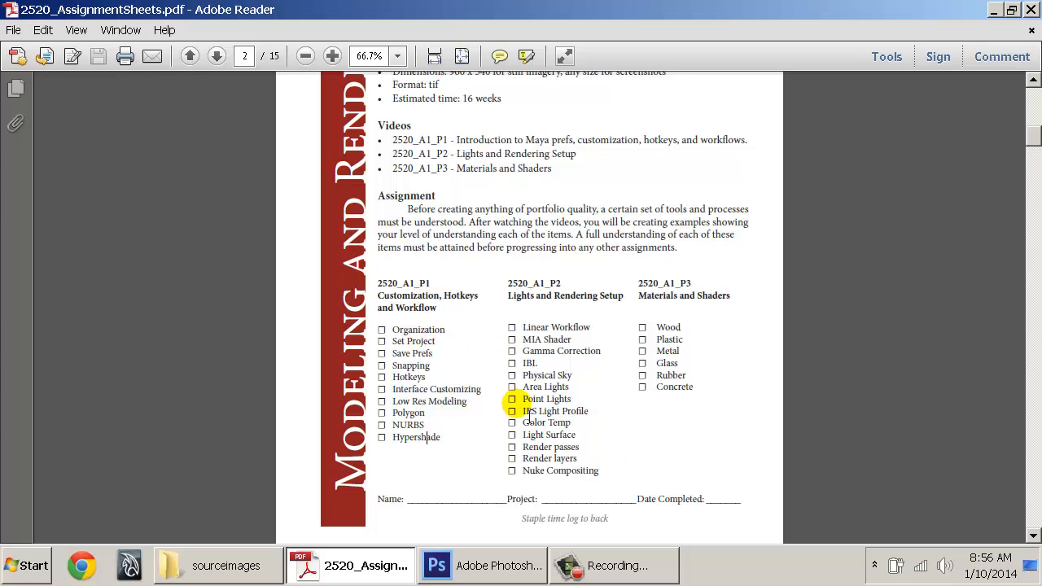
Minimise the assignment sheet PDF and sourceimages folder, then open D_DRIVE from the desktop
{"action": "left_click", "coordinate": [338, 564]}
{"action": "left_click", "coordinate": [216, 566]}
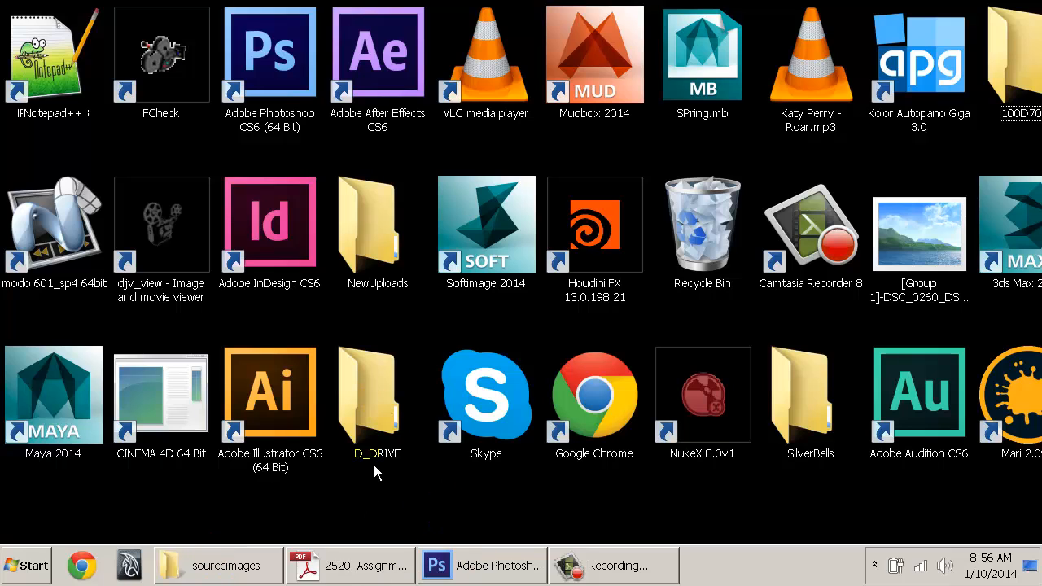
{"action": "double_click", "coordinate": [370, 403]}
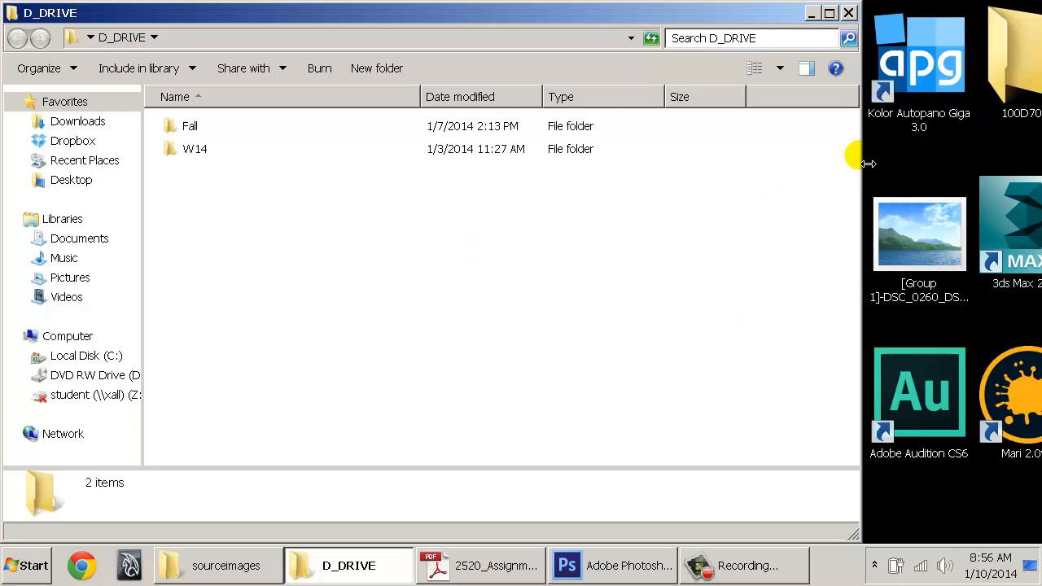
Resize the D_DRIVE window wide enough to show the file details columns
{"action": "left_click_drag", "start_coordinate": [861, 164], "coordinate": [299, 244]}
{"action": "left_click", "coordinate": [363, 411]}
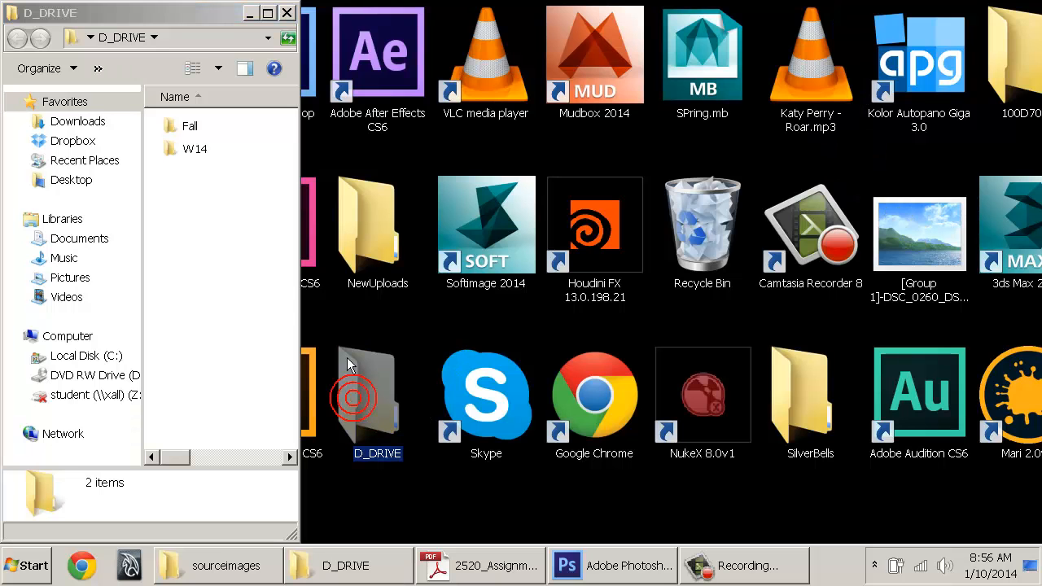
{"action": "left_click", "coordinate": [296, 304]}
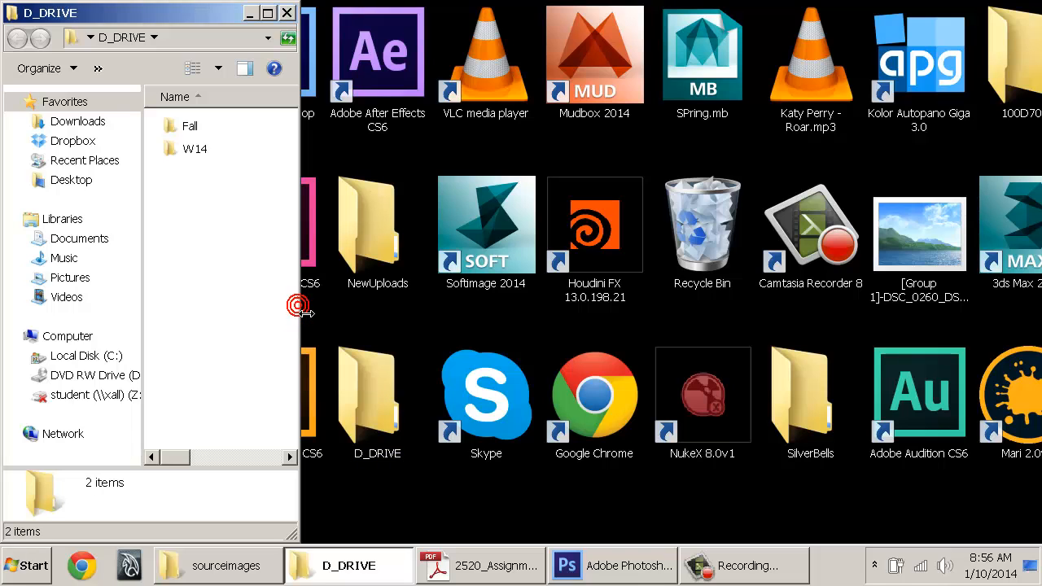
{"action": "left_click", "coordinate": [367, 394]}
{"action": "left_click_drag", "start_coordinate": [299, 322], "coordinate": [374, 322]}
{"action": "left_click", "coordinate": [389, 411]}
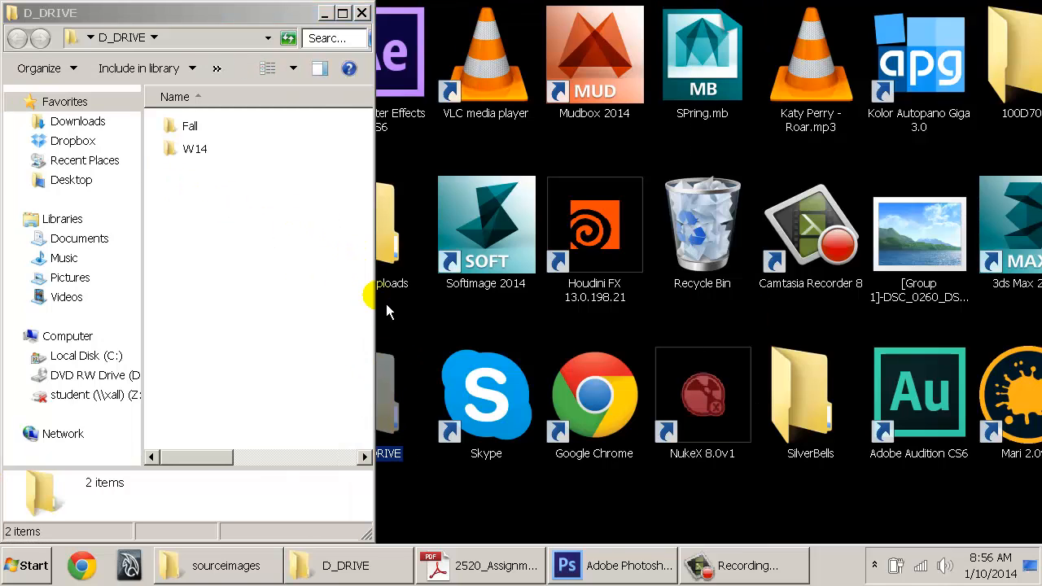
{"action": "left_click_drag", "start_coordinate": [383, 318], "coordinate": [748, 309]}
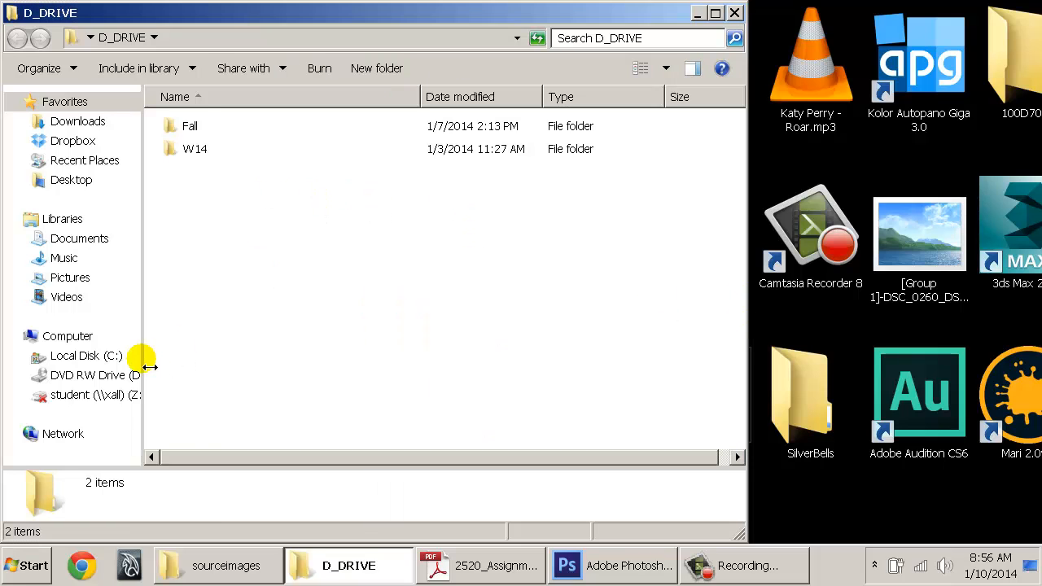
Adjust the folder tree pane width and select the W14 folder
{"action": "left_click_drag", "start_coordinate": [149, 368], "coordinate": [200, 367]}
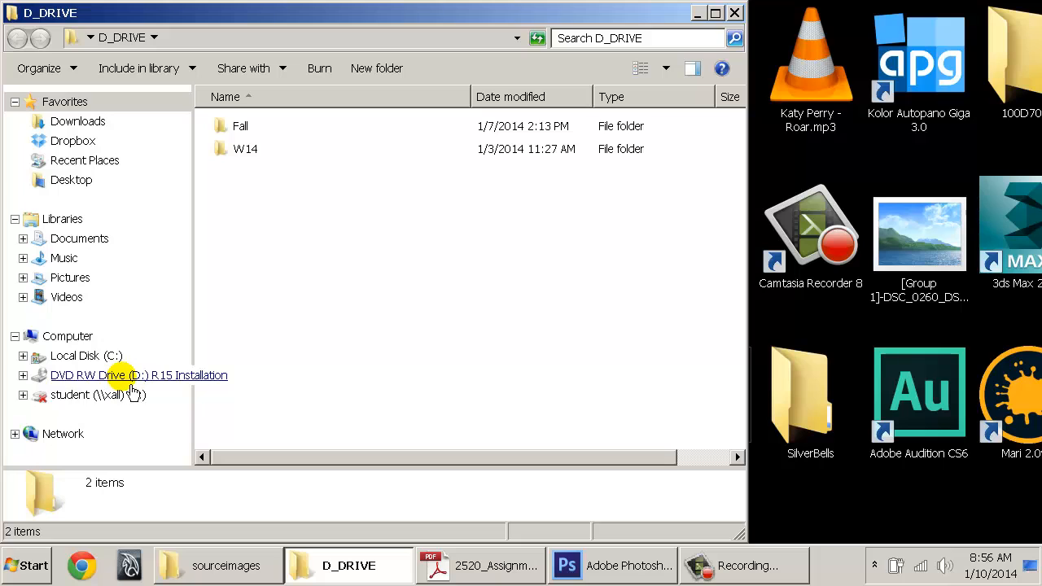
{"action": "left_click_drag", "start_coordinate": [201, 281], "coordinate": [136, 274]}
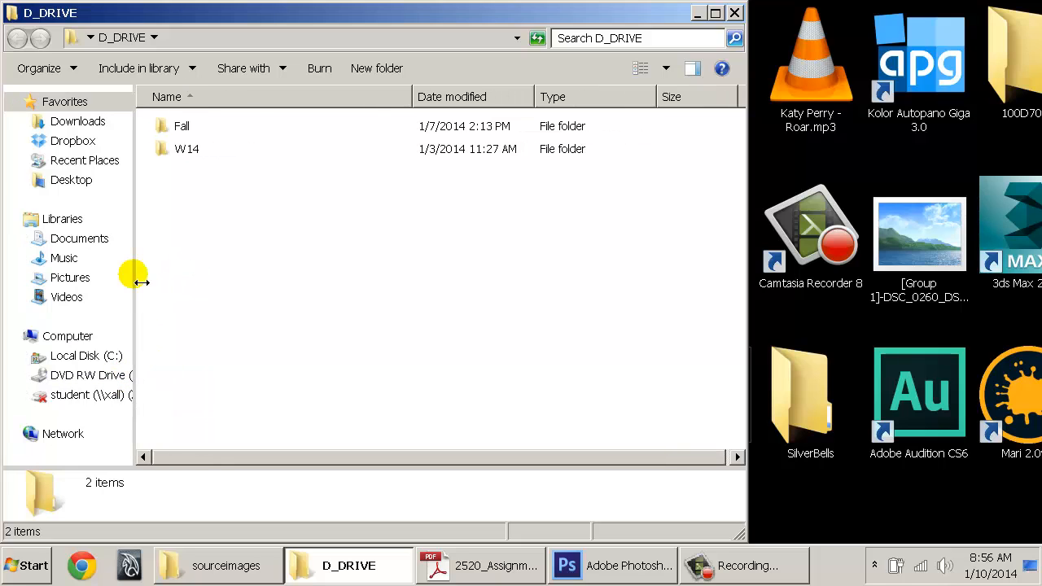
{"action": "left_click", "coordinate": [225, 301]}
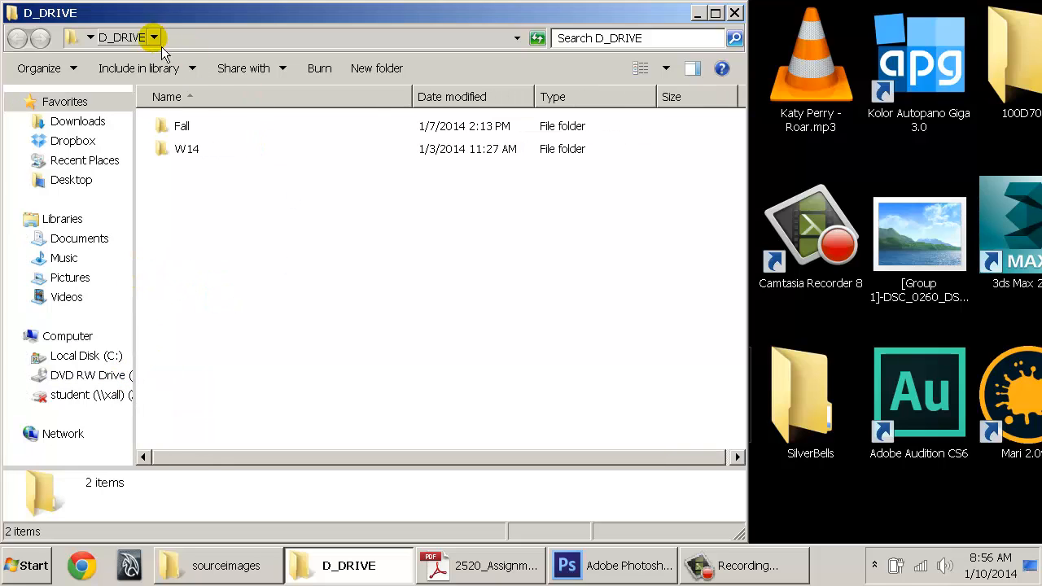
{"action": "left_click", "coordinate": [184, 157]}
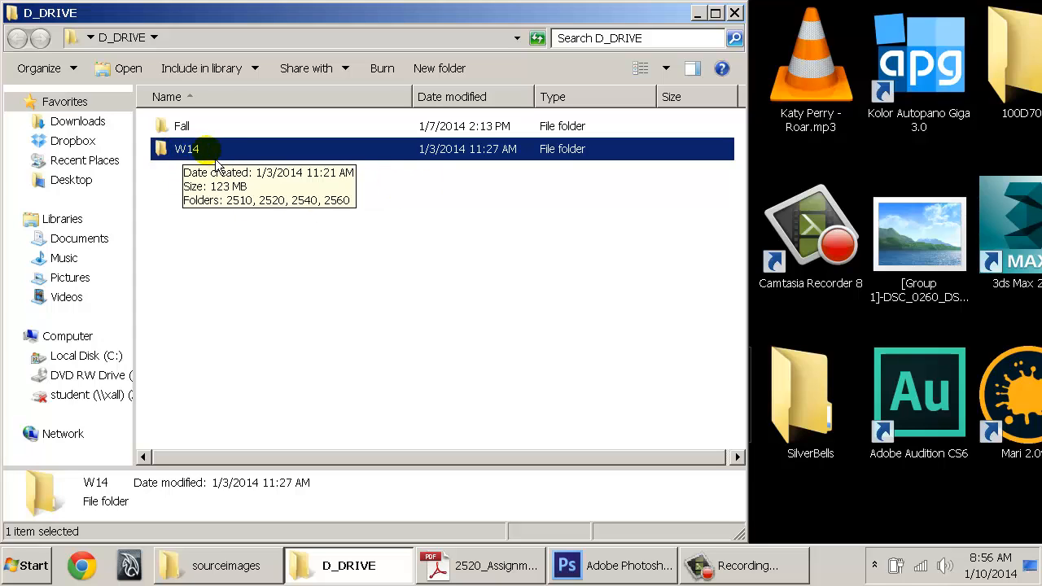
Create a new folder in D_DRIVE named with the student's name
{"action": "right_click", "coordinate": [166, 184]}
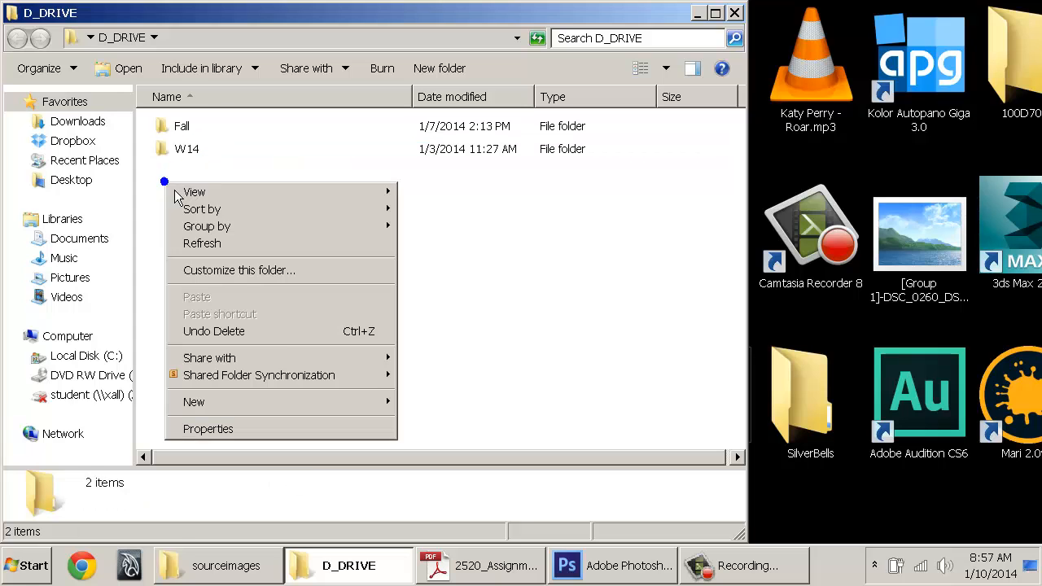
{"action": "left_click", "coordinate": [332, 401]}
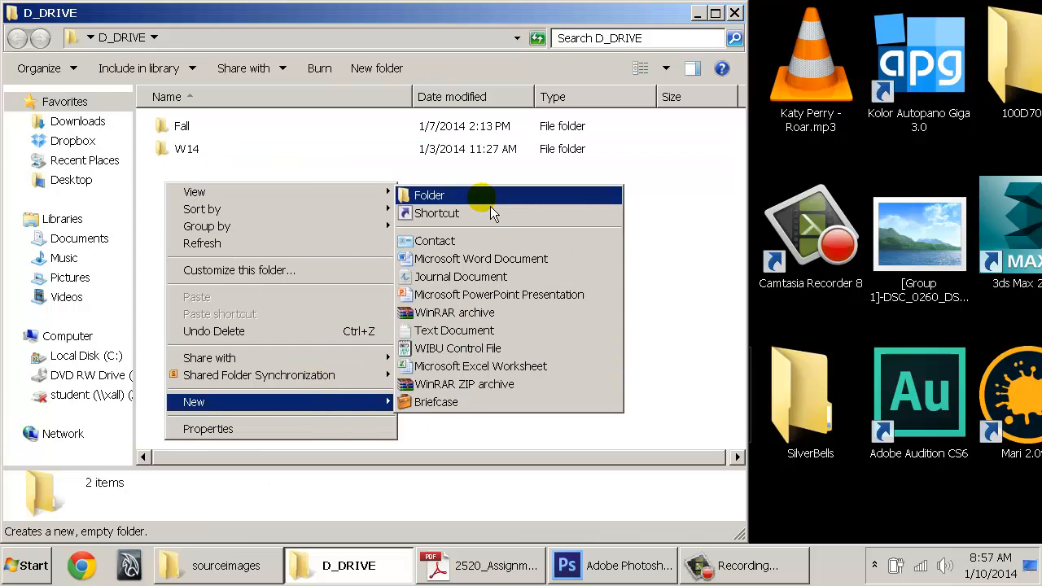
{"action": "left_click", "coordinate": [485, 198]}
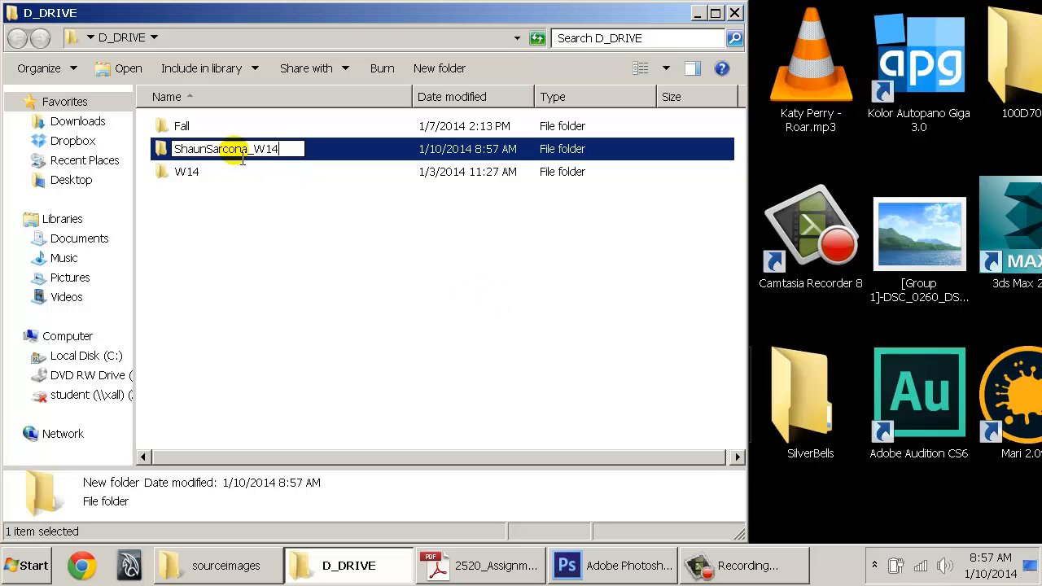
{"action": "left_click", "coordinate": [263, 233]}
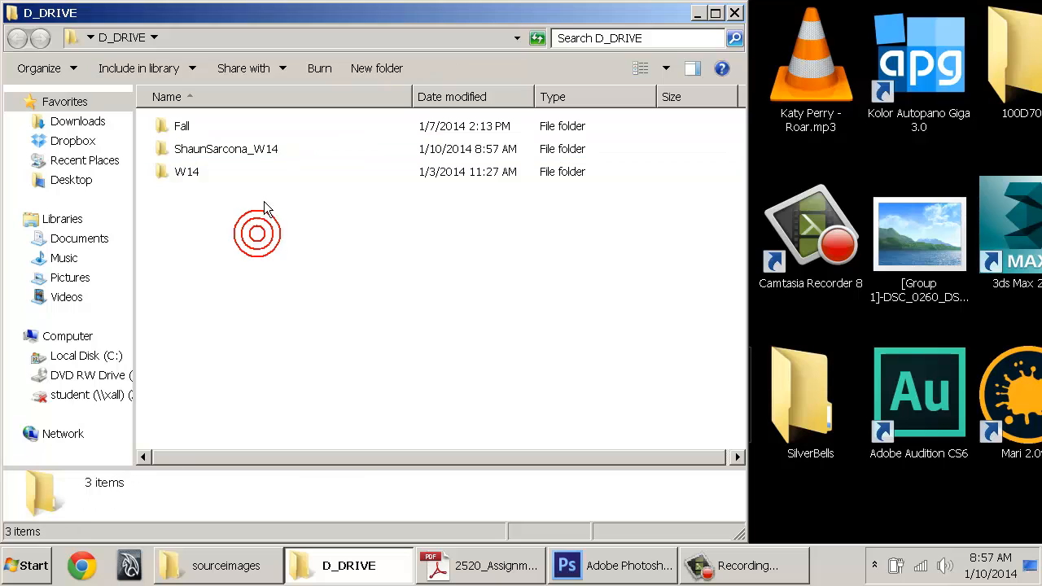
Rename the new folder to remove the _W14 ending
{"action": "left_click", "coordinate": [247, 153]}
{"action": "left_click", "coordinate": [245, 151]}
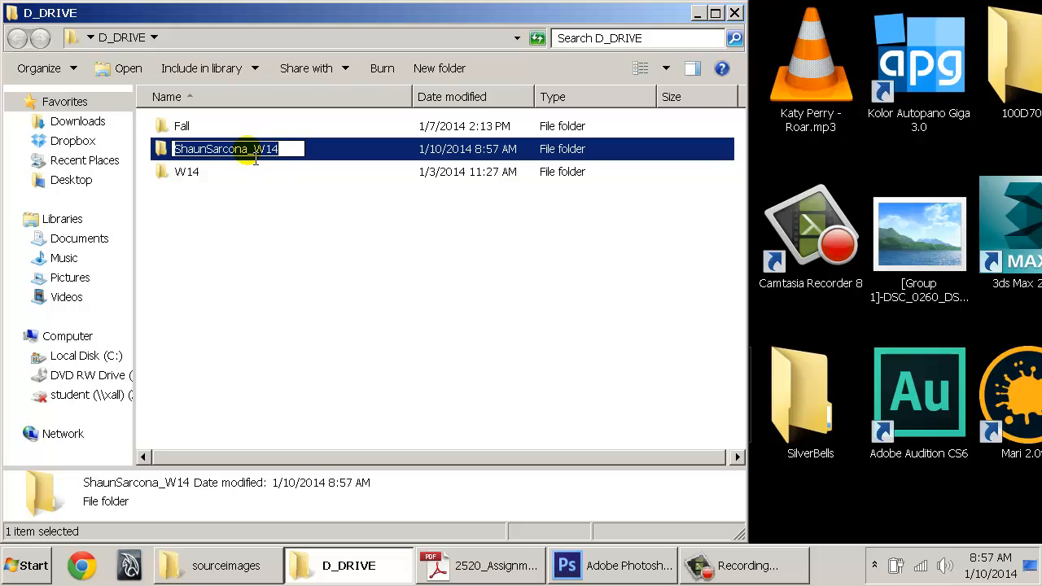
{"action": "left_click_drag", "start_coordinate": [286, 151], "coordinate": [252, 150]}
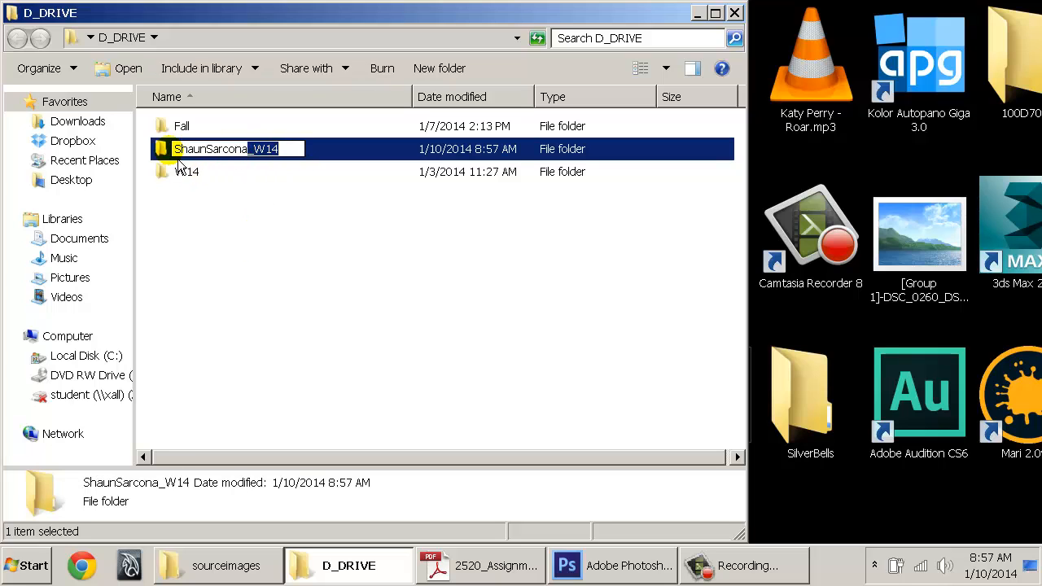
{"action": "key", "text": "BackSpace"}
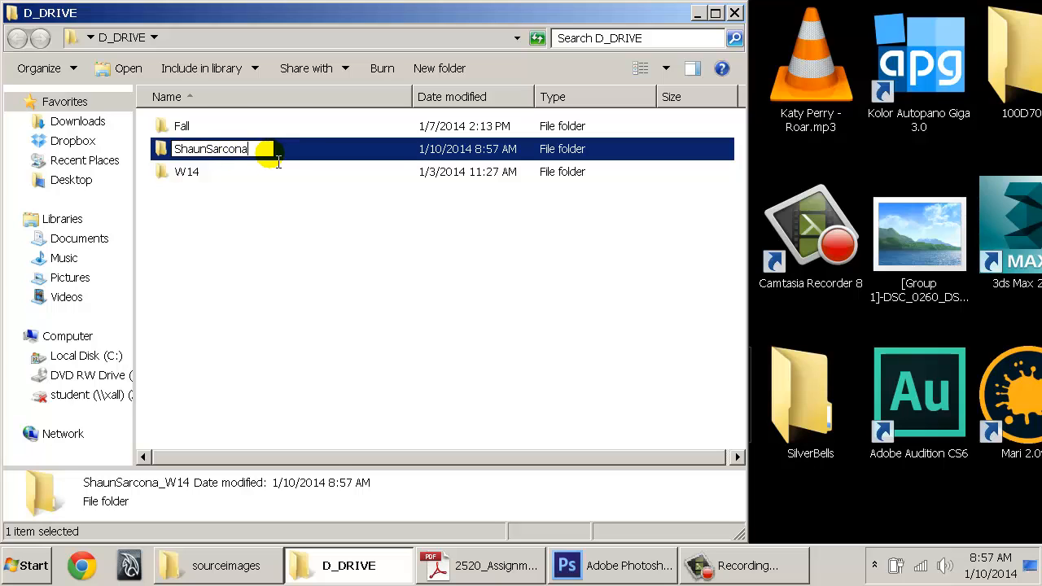
{"action": "key", "text": "Return"}
Move W14 into the student's folder, then open the student's folder and W14
{"action": "mouse_move", "coordinate": [192, 177]}
{"action": "left_mouse_down"}
{"action": "mouse_move", "coordinate": [184, 165]}
{"action": "mouse_move", "coordinate": [197, 157]}
{"action": "left_mouse_up"}
{"action": "double_click", "coordinate": [197, 157]}
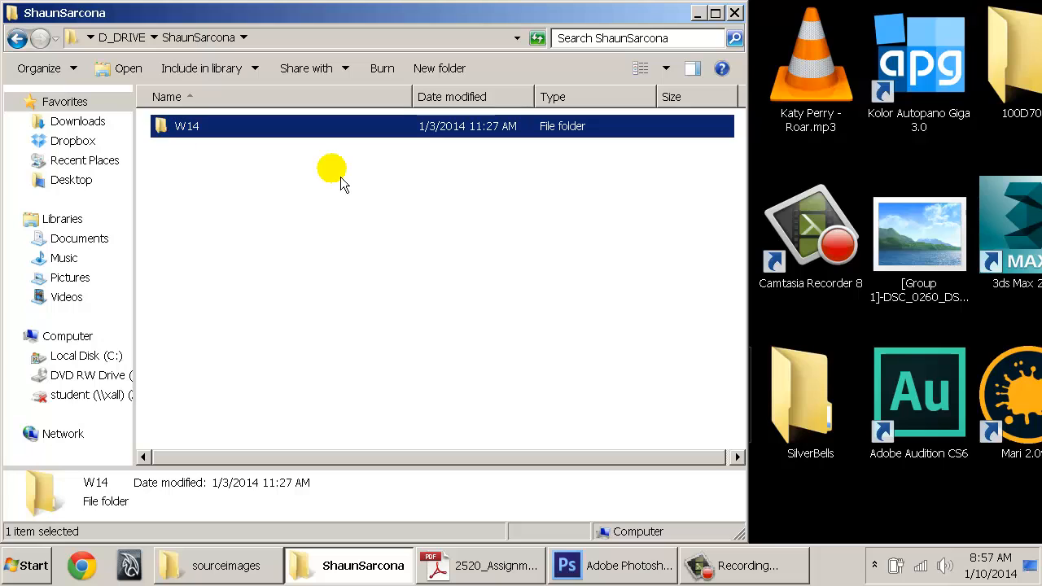
{"action": "double_click", "coordinate": [204, 134]}
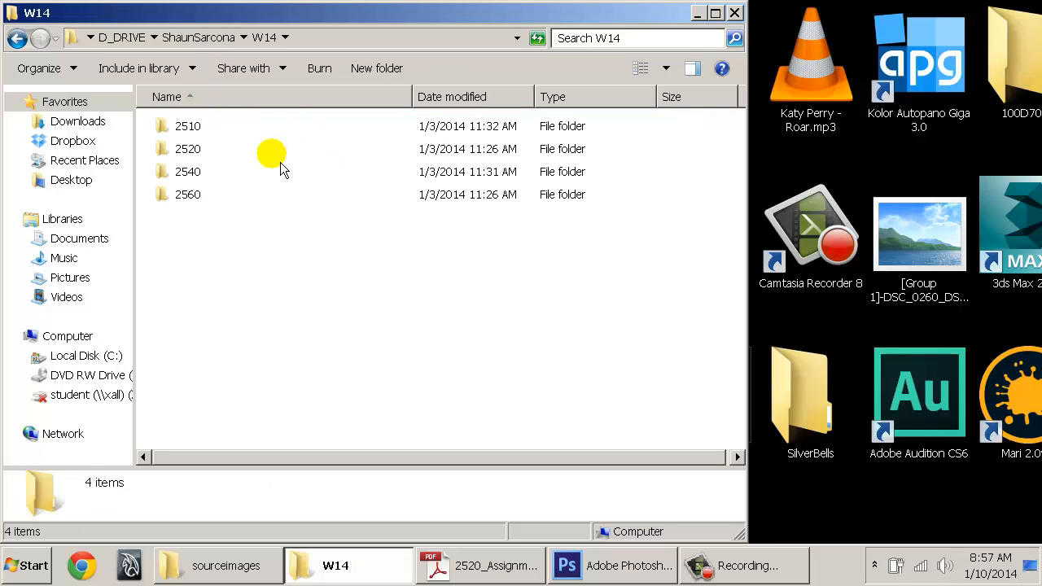
Click through course folders 2510, 2520, 2540 and 2560, ending with 2520 selected
{"action": "left_click", "coordinate": [196, 128]}
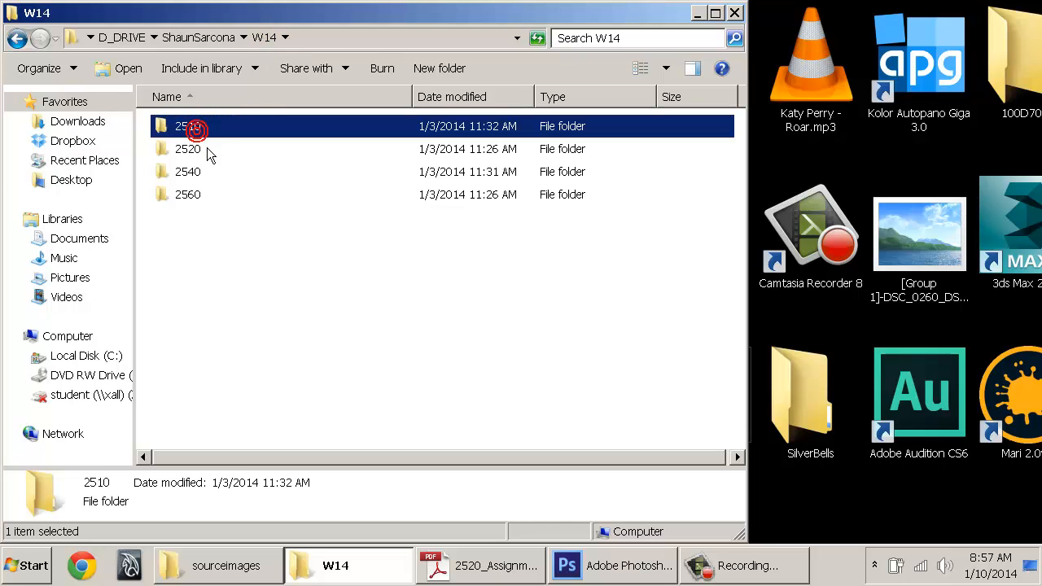
{"action": "left_click", "coordinate": [188, 148]}
{"action": "left_click", "coordinate": [202, 173]}
{"action": "left_click", "coordinate": [193, 200]}
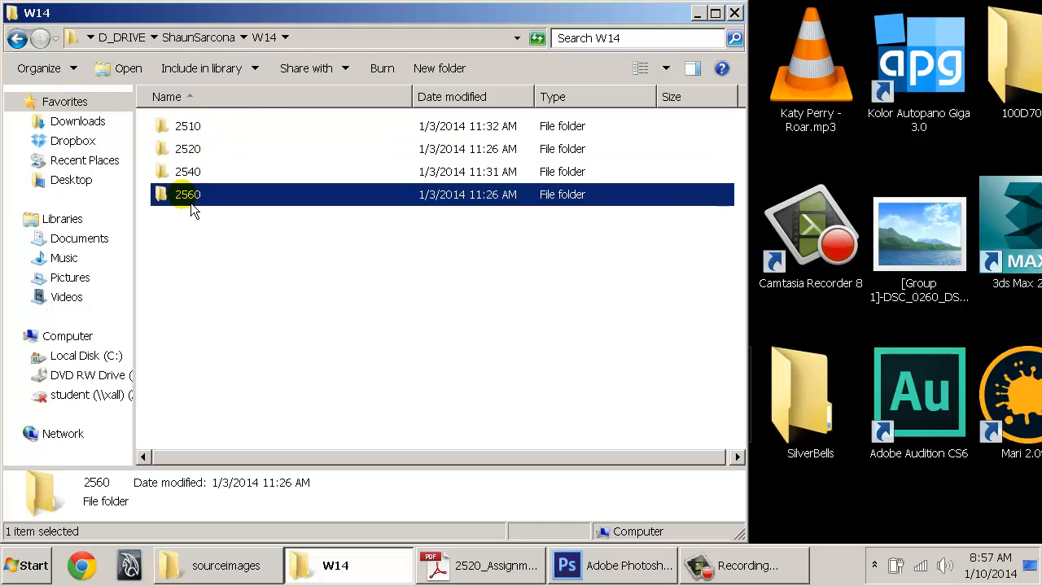
{"action": "left_click", "coordinate": [215, 258]}
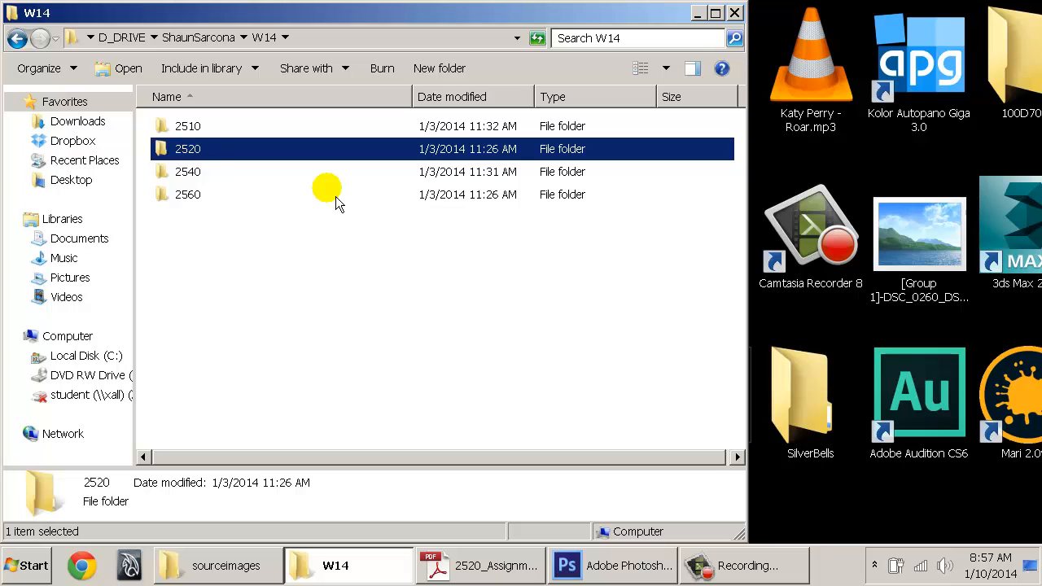
{"action": "left_click", "coordinate": [198, 173]}
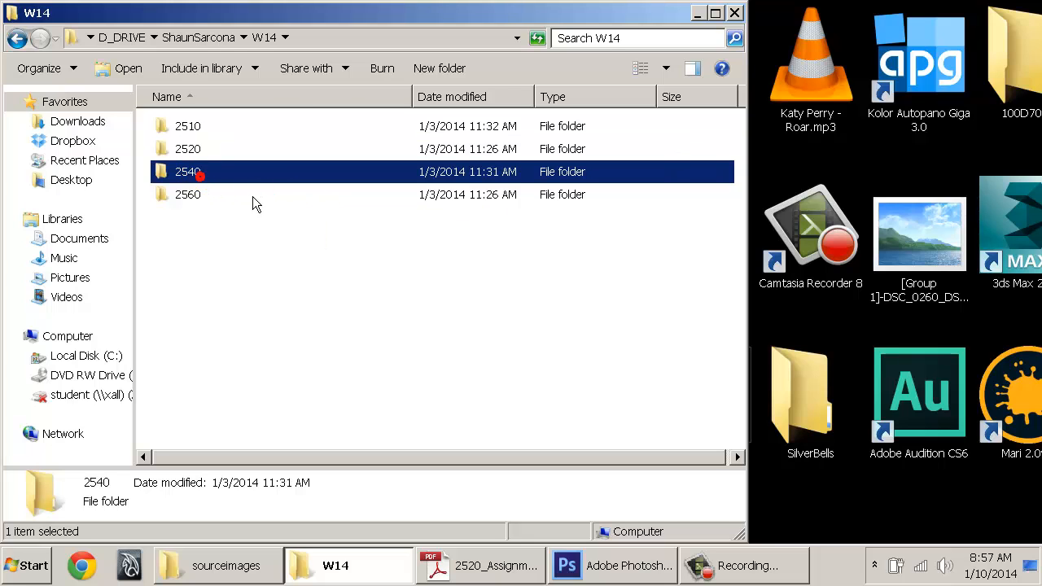
{"action": "left_click", "coordinate": [187, 195]}
{"action": "left_click", "coordinate": [187, 128]}
{"action": "left_click", "coordinate": [187, 174]}
{"action": "left_click", "coordinate": [187, 195]}
{"action": "left_click", "coordinate": [186, 149]}
{"action": "left_click", "coordinate": [187, 128]}
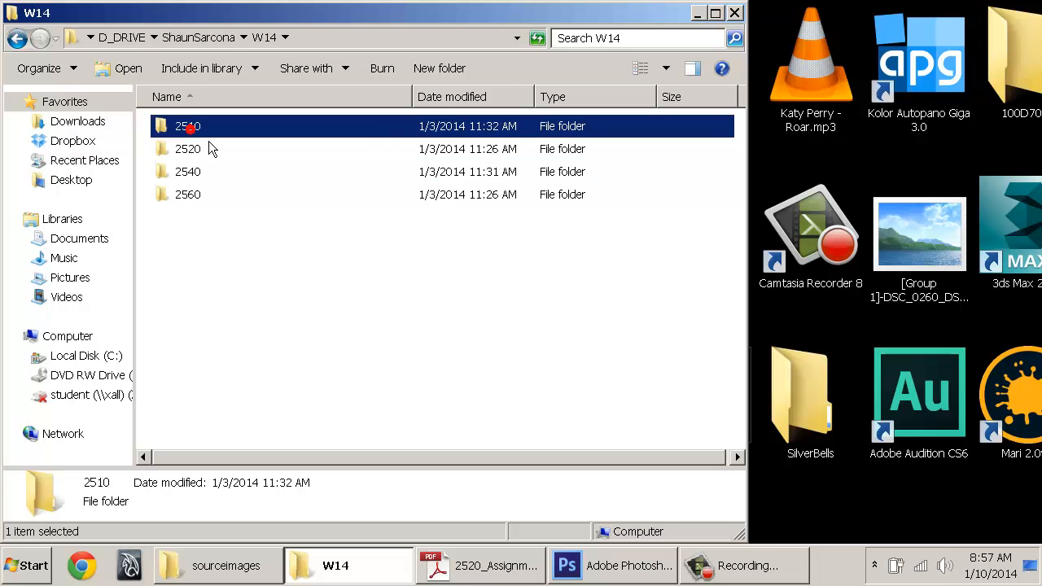
{"action": "left_click", "coordinate": [199, 150]}
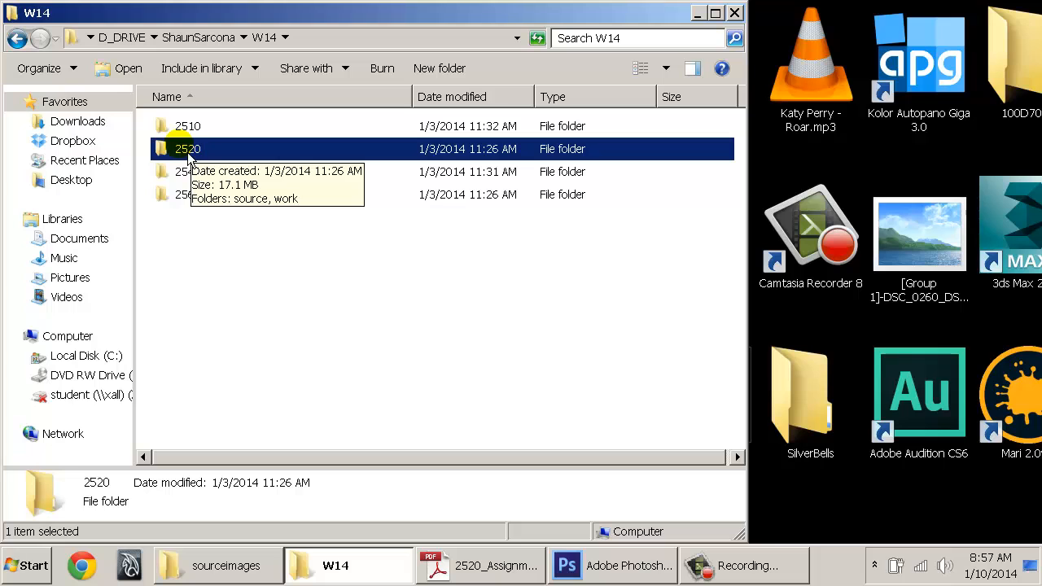
{"action": "right_click", "coordinate": [262, 242]}
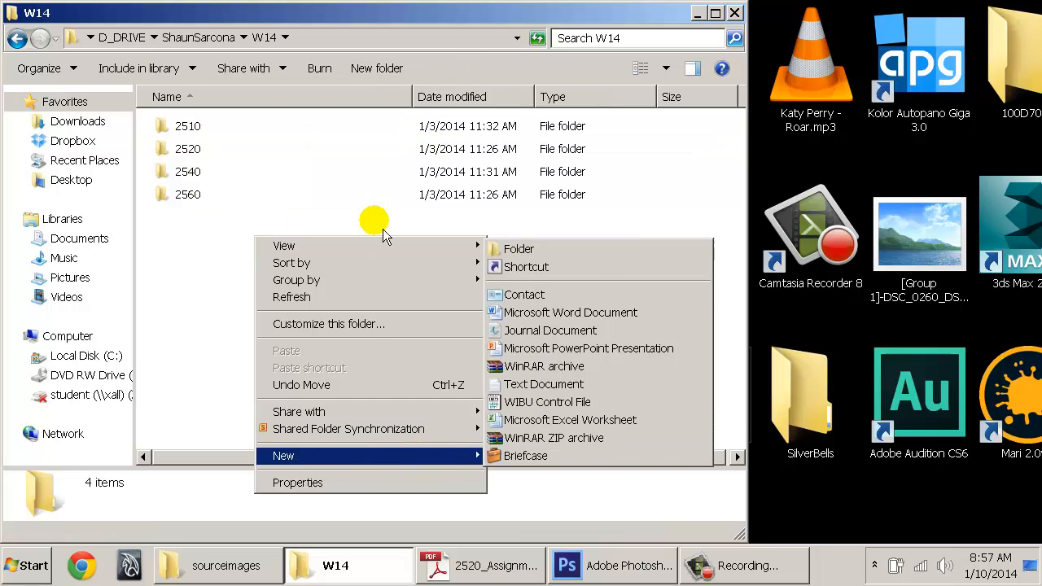
{"action": "left_click", "coordinate": [194, 226]}
{"action": "key", "text": "super+r"}
{"action": "type", "text": "cmd"}
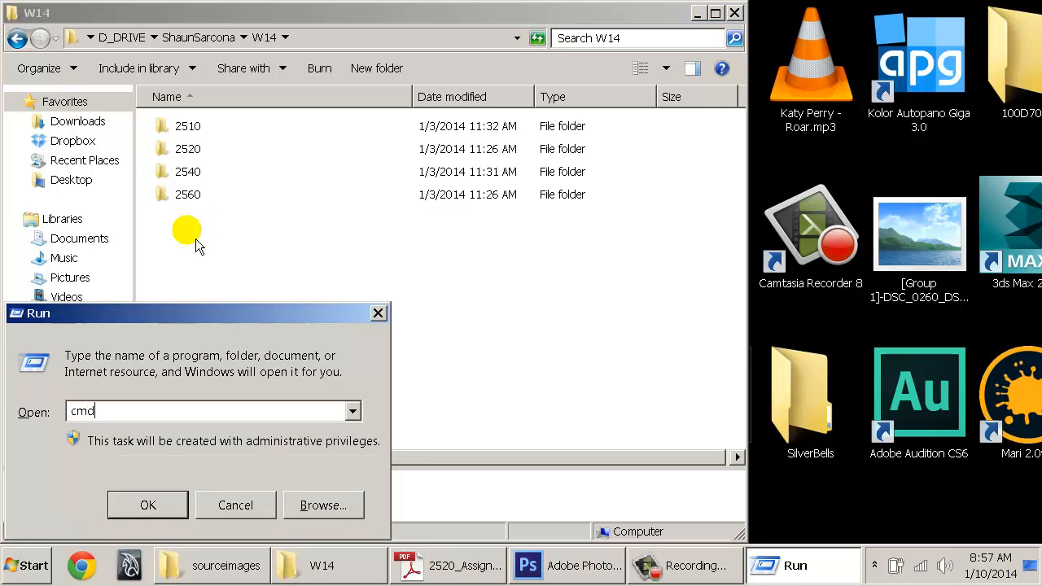
{"action": "key", "text": "Return"}
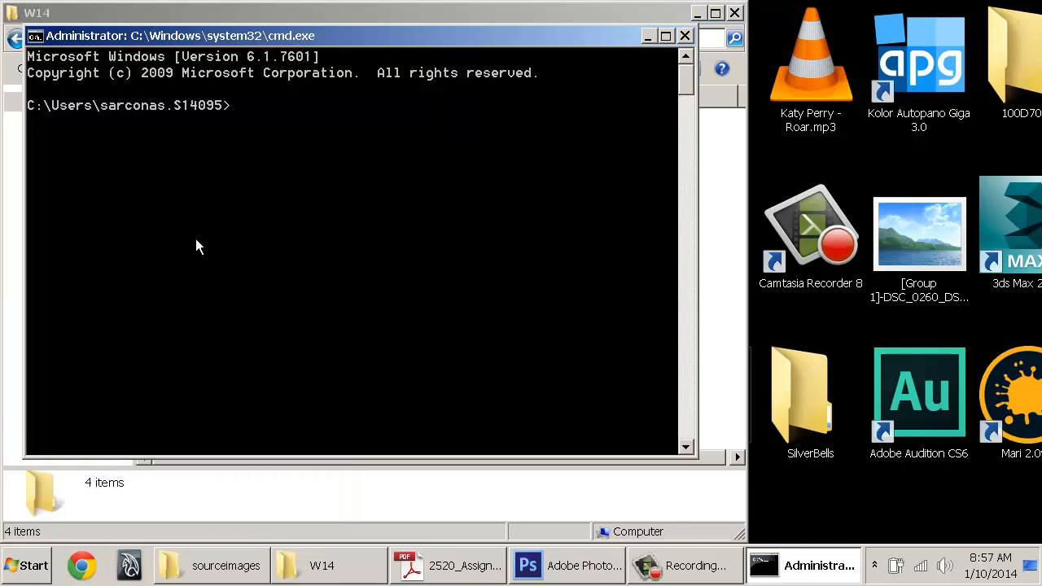
{"action": "type", "text": "mk"}
{"action": "key", "text": "BackSpace"}
{"action": "type", "text": "d 2520"}
{"action": "key", "text": "Escape"}
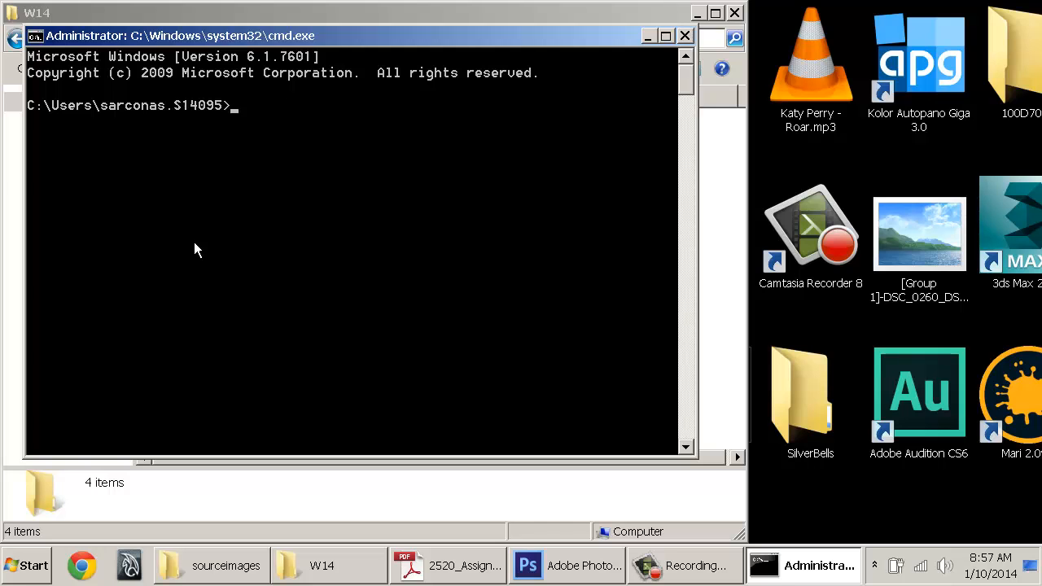
{"action": "left_click", "coordinate": [684, 35]}
Open the 2520 course folder and then its work folder
{"action": "double_click", "coordinate": [172, 149]}
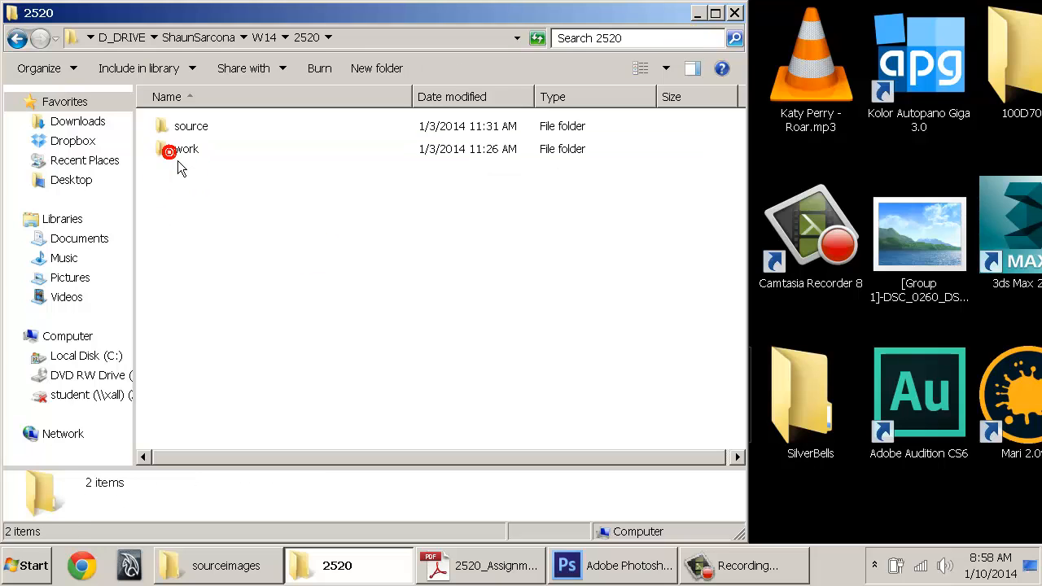
{"action": "left_click", "coordinate": [201, 124]}
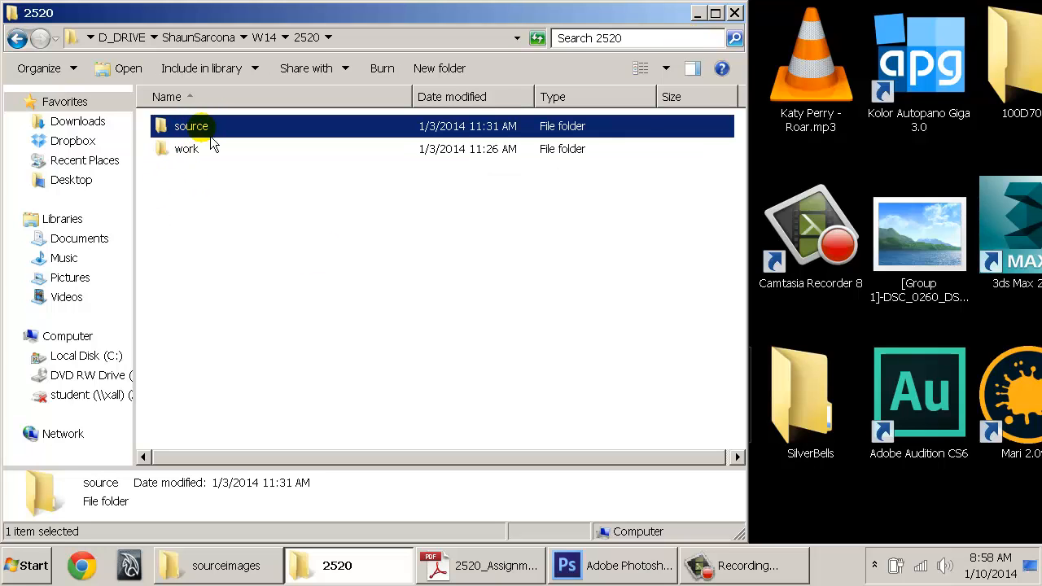
{"action": "left_click", "coordinate": [200, 149]}
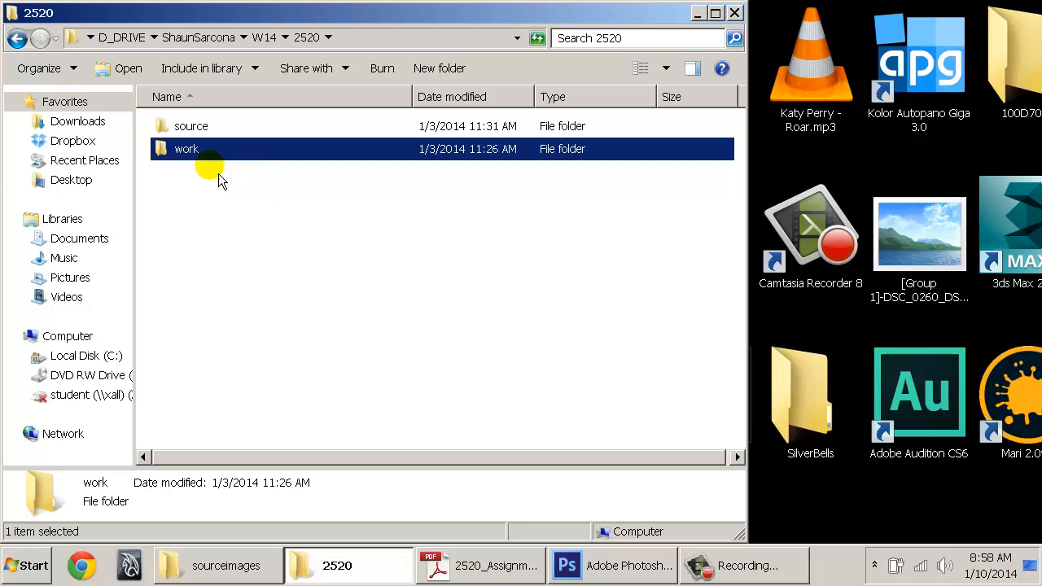
{"action": "double_click", "coordinate": [199, 156]}
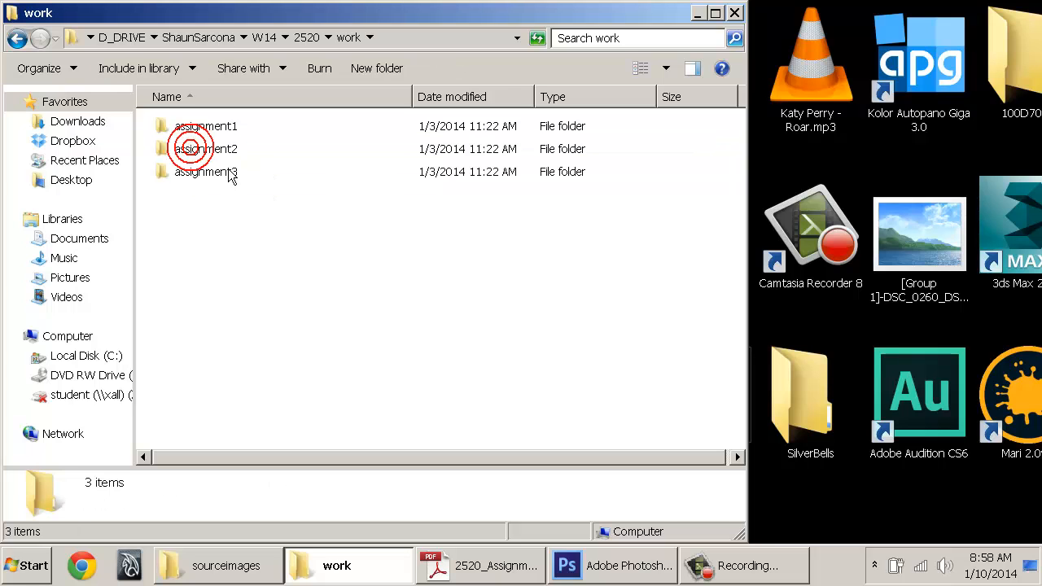
Select the assignment1, assignment2 and assignment3 folders in turn
{"action": "left_click_drag", "start_coordinate": [273, 124], "coordinate": [272, 225]}
{"action": "left_click", "coordinate": [253, 220]}
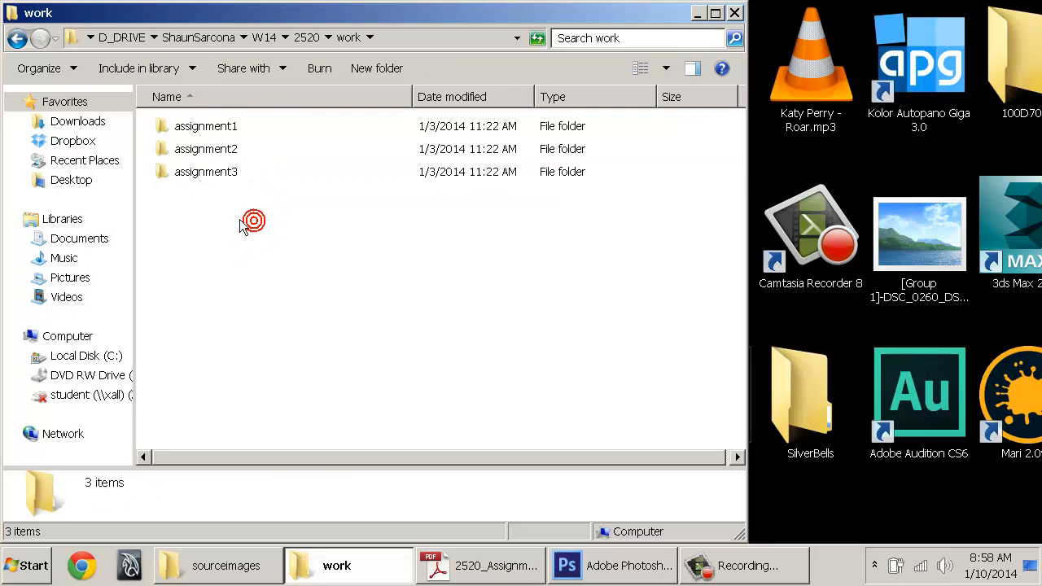
{"action": "left_click", "coordinate": [222, 126]}
{"action": "left_click", "coordinate": [228, 150]}
{"action": "left_click", "coordinate": [230, 172]}
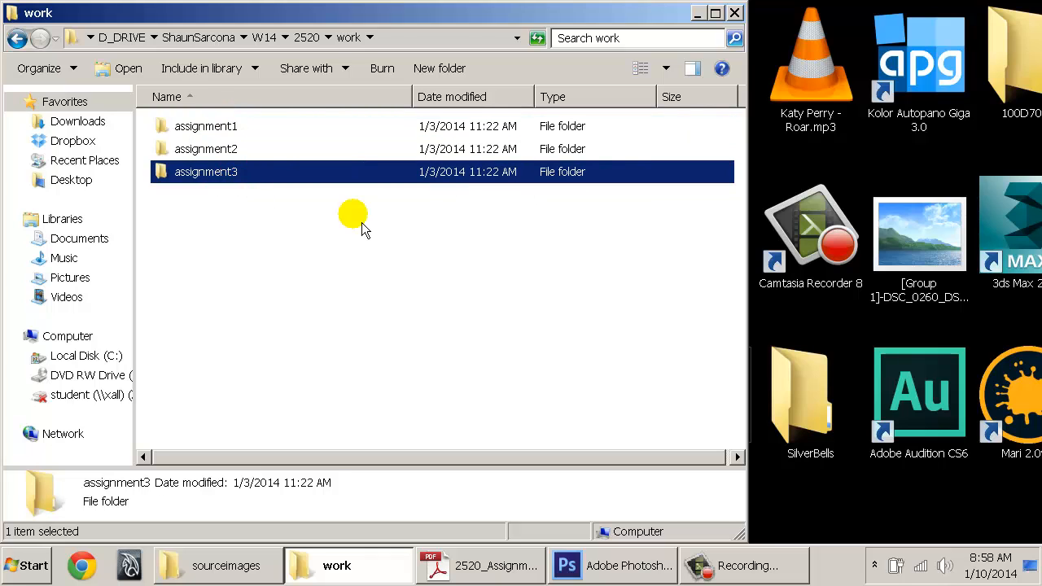
{"action": "left_click", "coordinate": [224, 127]}
{"action": "left_click", "coordinate": [229, 148]}
{"action": "left_click", "coordinate": [226, 169]}
{"action": "left_click", "coordinate": [218, 127]}
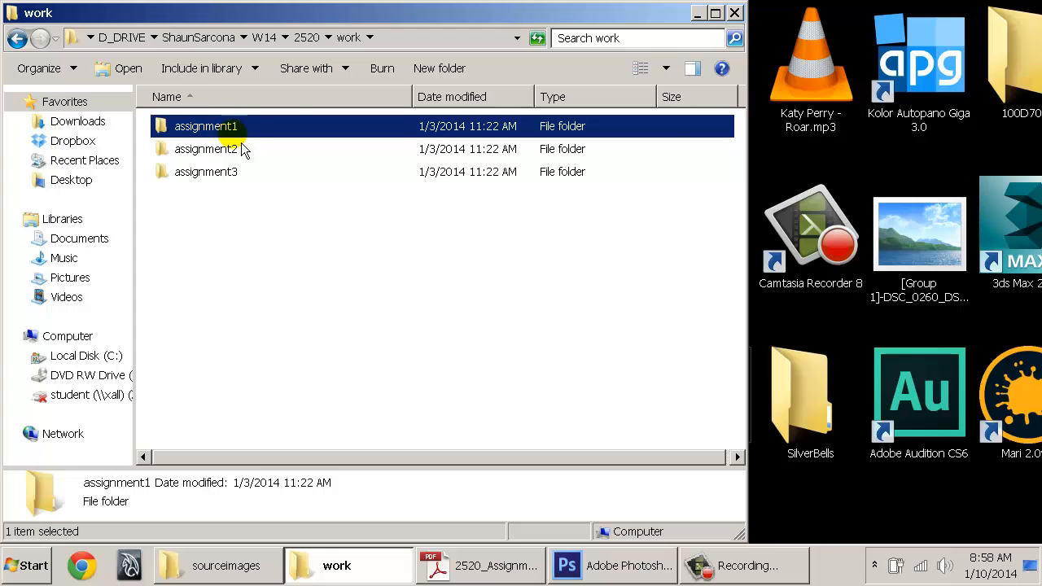
{"action": "left_click", "coordinate": [219, 149]}
Check that assignment1, assignment2 and assignment3 are empty, then go up to 2520
{"action": "double_click", "coordinate": [217, 128]}
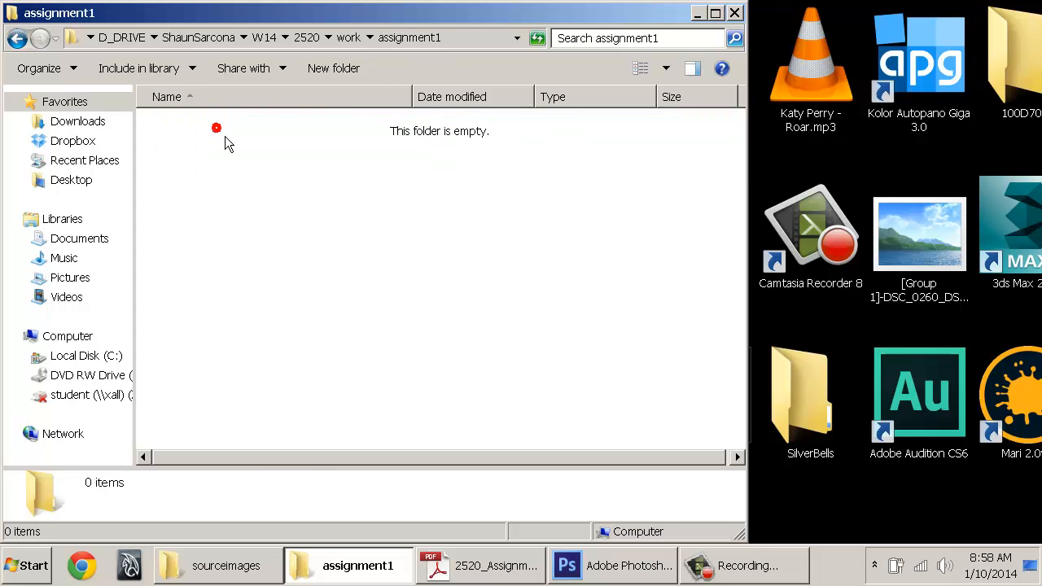
{"action": "key", "text": "BackSpace"}
{"action": "double_click", "coordinate": [199, 153]}
{"action": "key", "text": "BackSpace"}
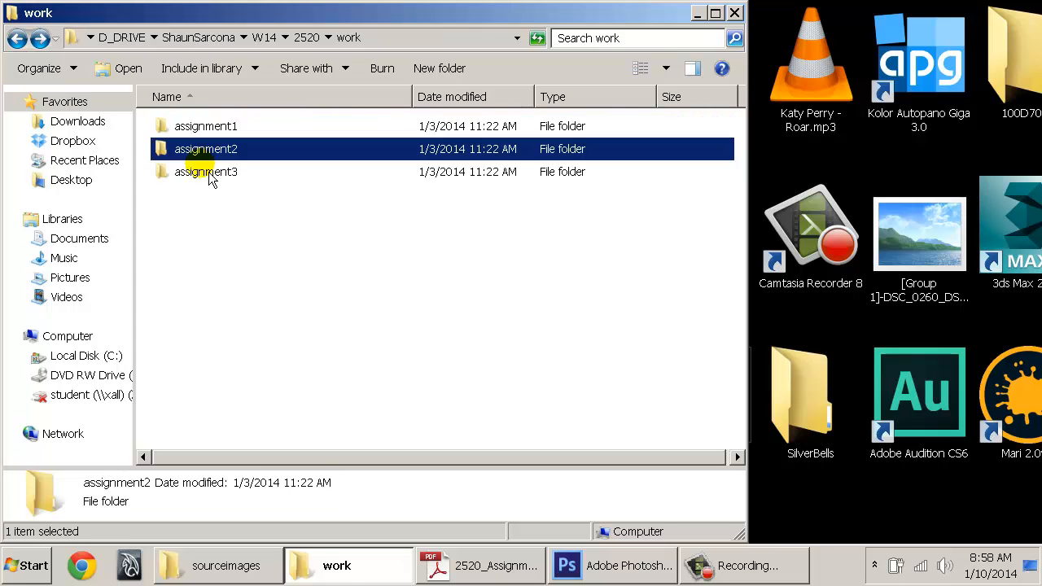
{"action": "double_click", "coordinate": [208, 174]}
{"action": "key", "text": "BackSpace"}
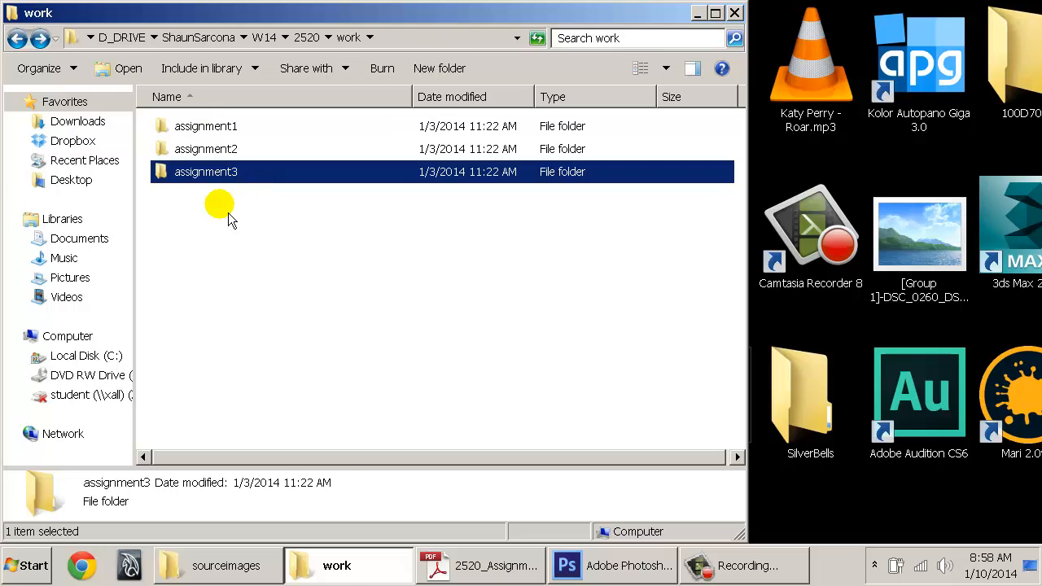
{"action": "left_click_drag", "start_coordinate": [220, 216], "coordinate": [189, 130]}
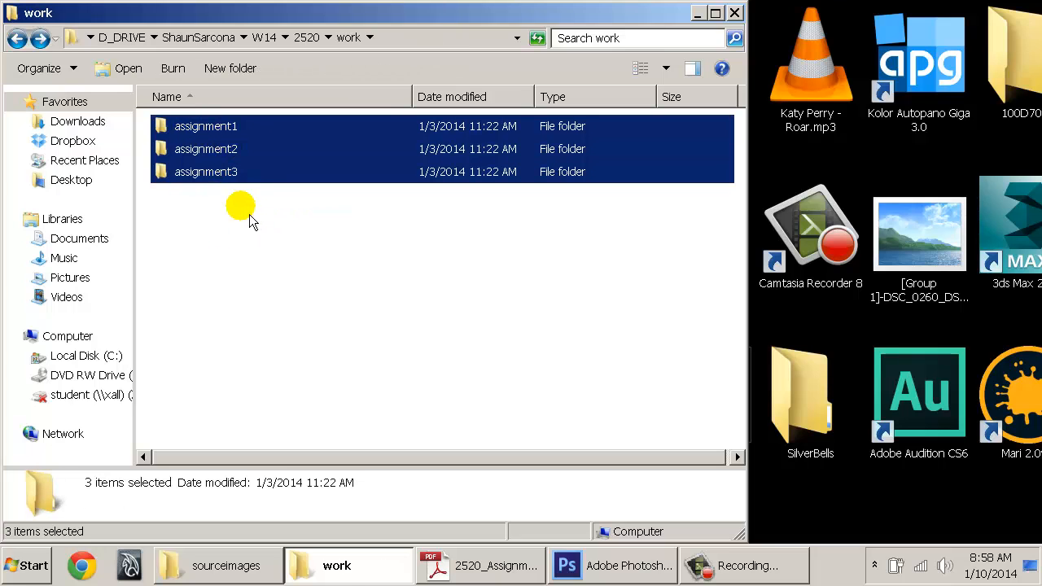
{"action": "key", "text": "BackSpace"}
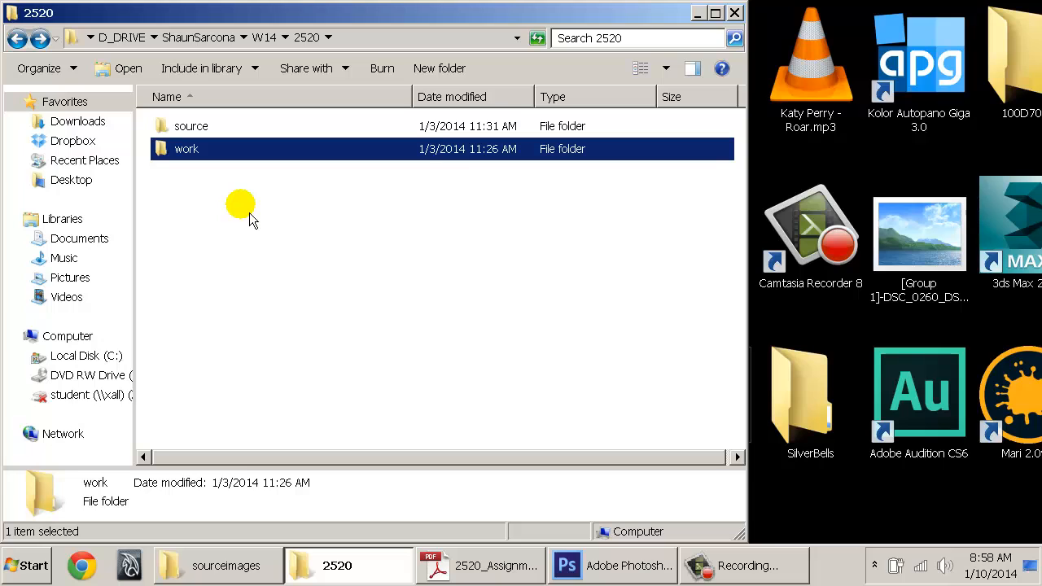
Open the source folder, toggle its name sort descending and back, then bring up the PDF
{"action": "left_click", "coordinate": [193, 128]}
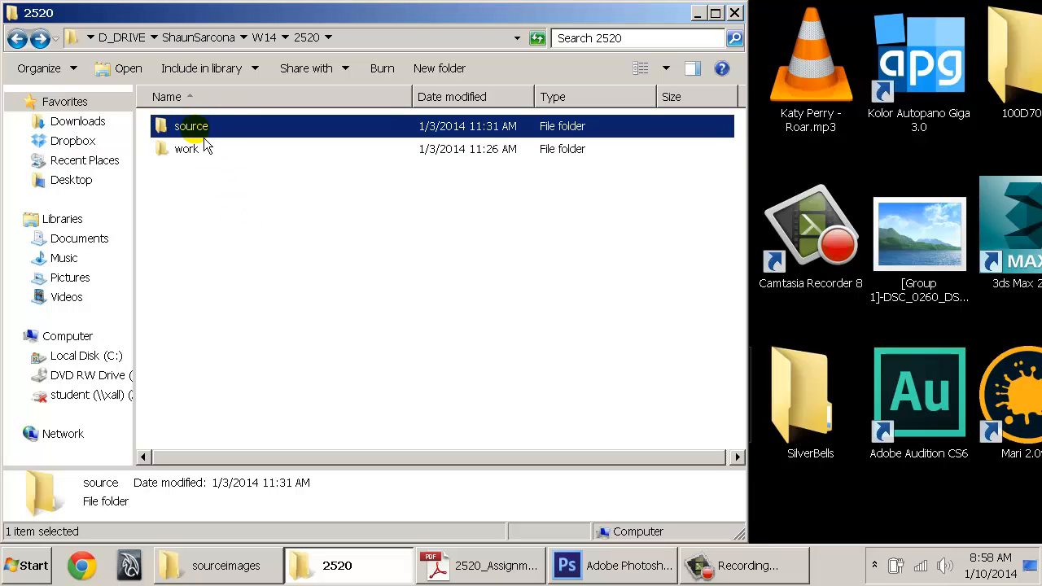
{"action": "double_click", "coordinate": [194, 128]}
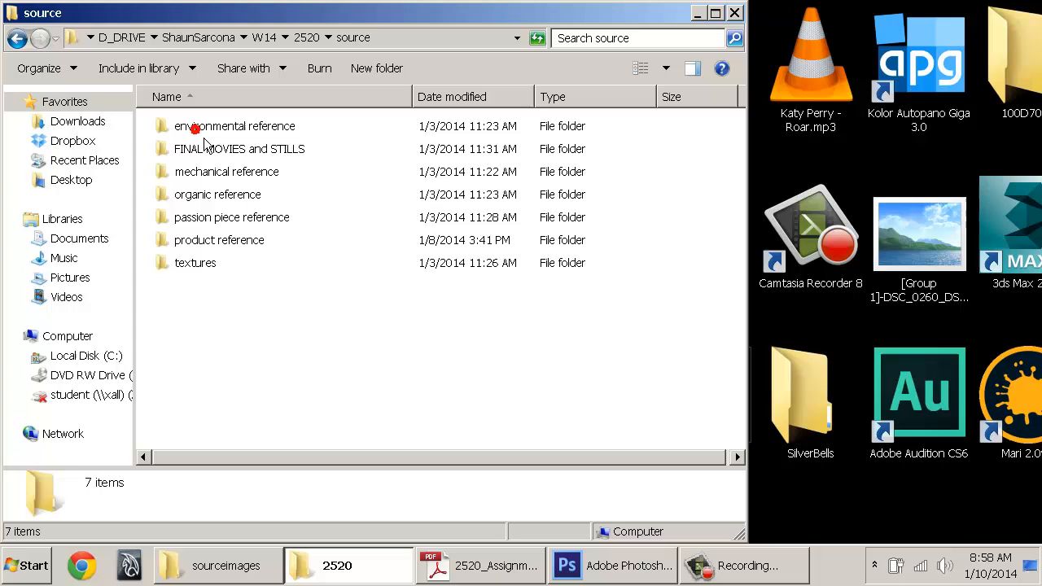
{"action": "left_click", "coordinate": [268, 101]}
{"action": "left_click", "coordinate": [297, 101]}
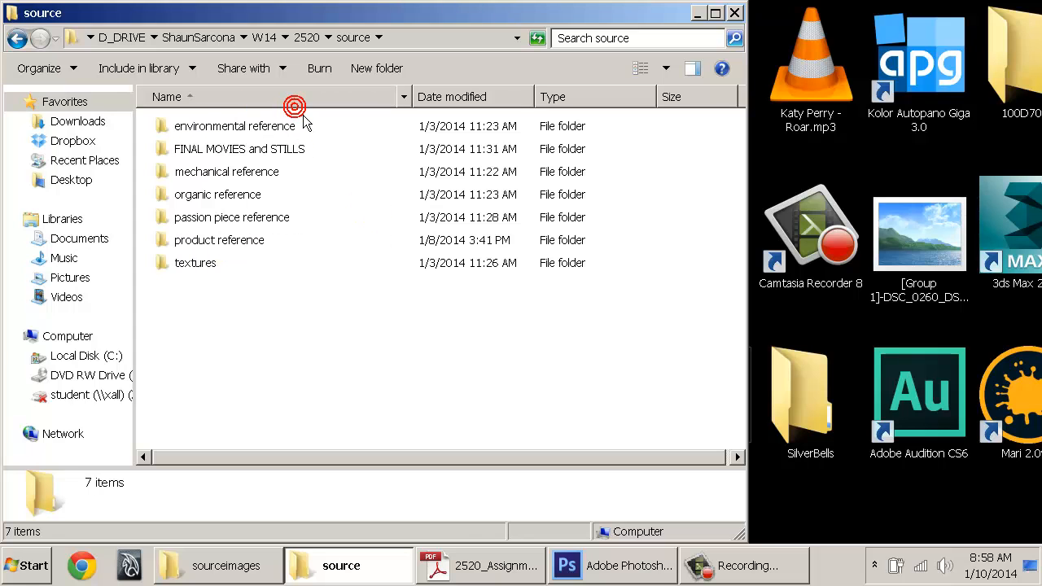
{"action": "left_click", "coordinate": [446, 570]}
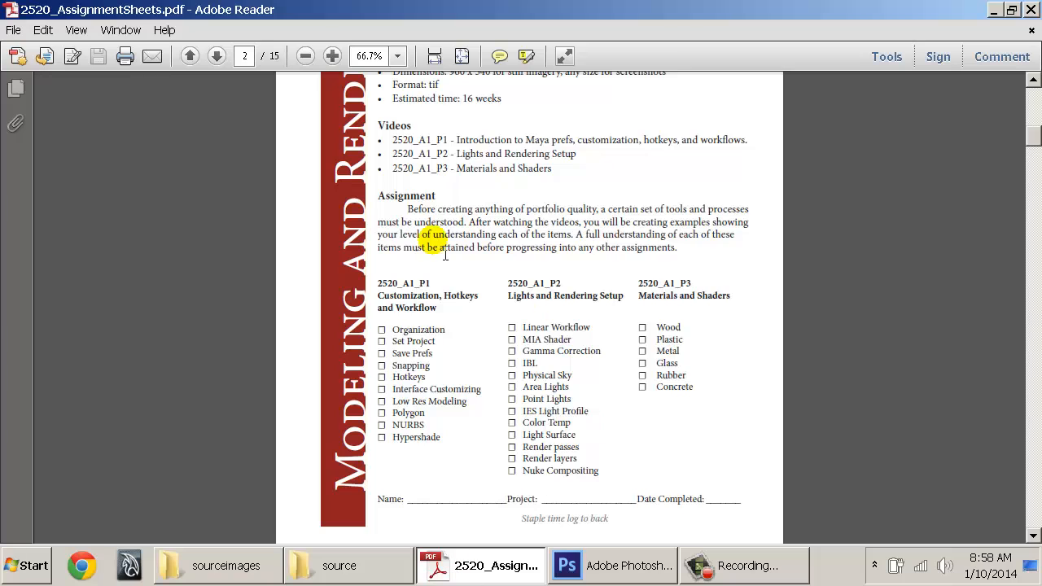
Scroll the assignment sheet from Assignment #2 Product Rendering onward, highlighting each assignment title
{"action": "scroll", "coordinate": [545, 295], "scroll_direction": "down", "scroll_amount": 4}
{"action": "scroll", "coordinate": [546, 289], "scroll_direction": "down", "scroll_amount": 5}
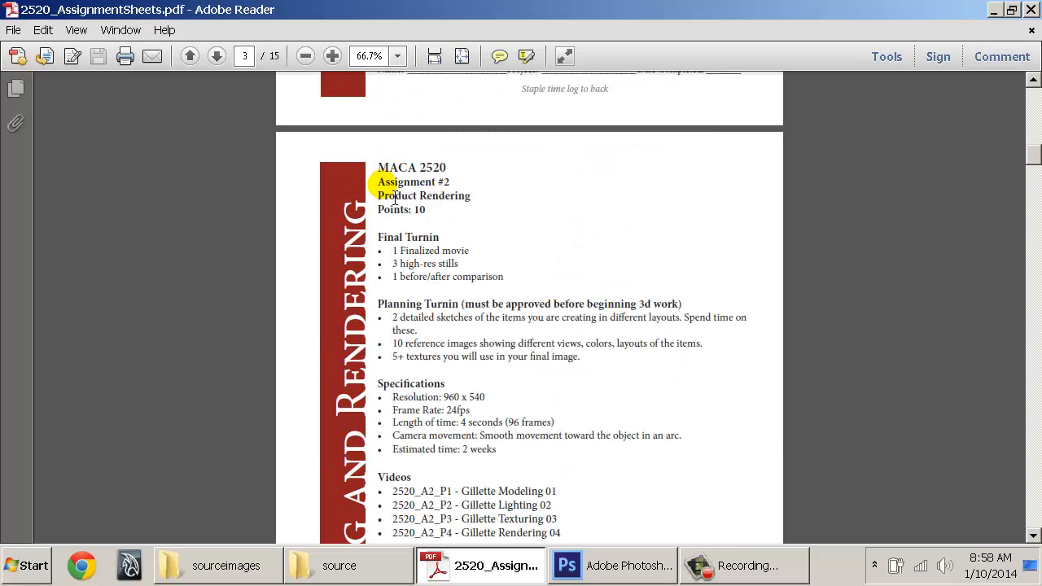
{"action": "left_click_drag", "start_coordinate": [390, 184], "coordinate": [480, 198]}
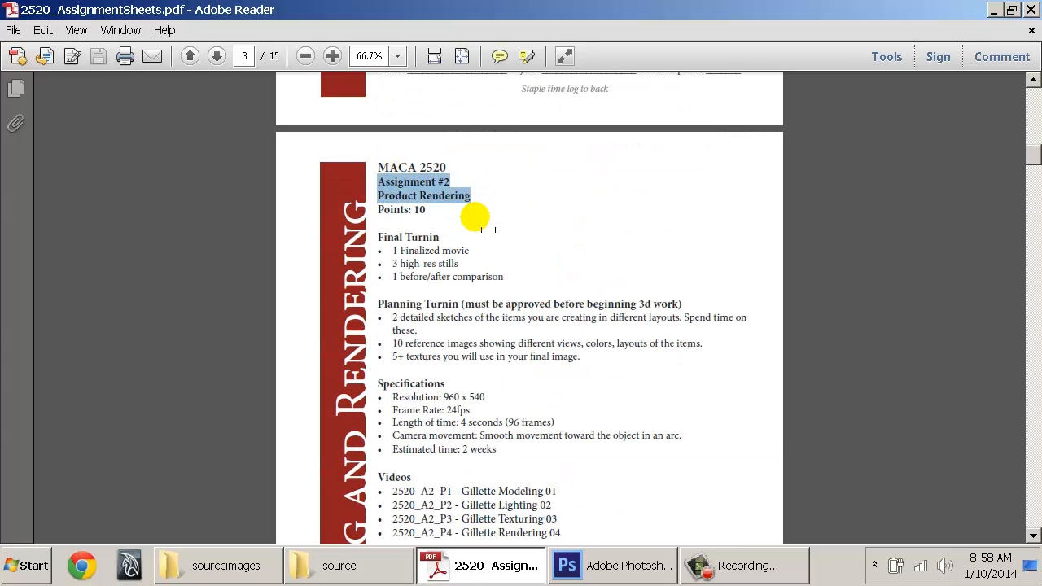
{"action": "scroll", "coordinate": [487, 230], "scroll_direction": "down", "scroll_amount": 9}
{"action": "left_click_drag", "start_coordinate": [380, 311], "coordinate": [445, 322]}
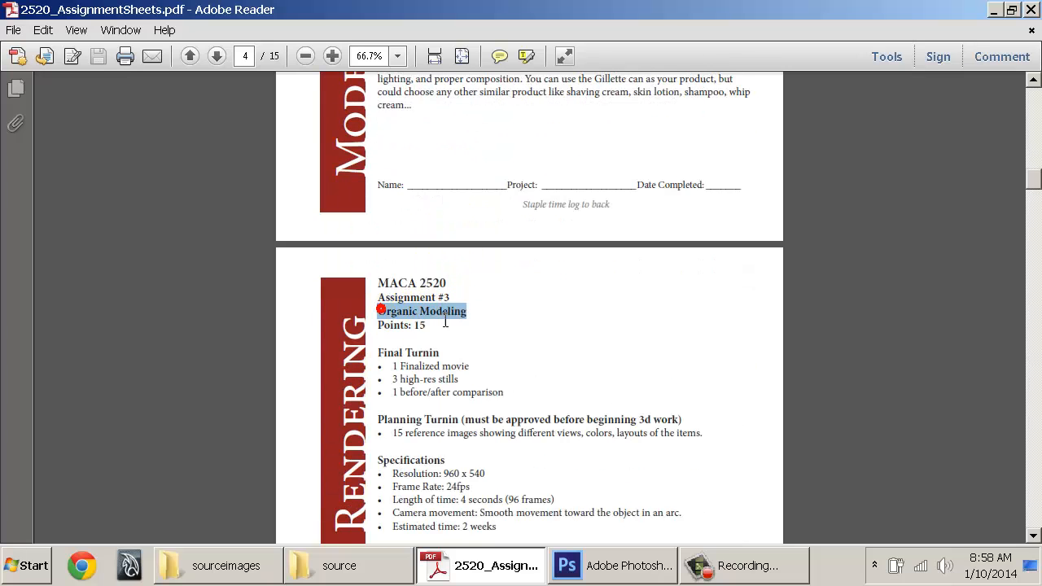
{"action": "scroll", "coordinate": [432, 309], "scroll_direction": "down", "scroll_amount": 7}
{"action": "left_click_drag", "start_coordinate": [386, 415], "coordinate": [486, 428]}
{"action": "scroll", "coordinate": [464, 379], "scroll_direction": "down", "scroll_amount": 8}
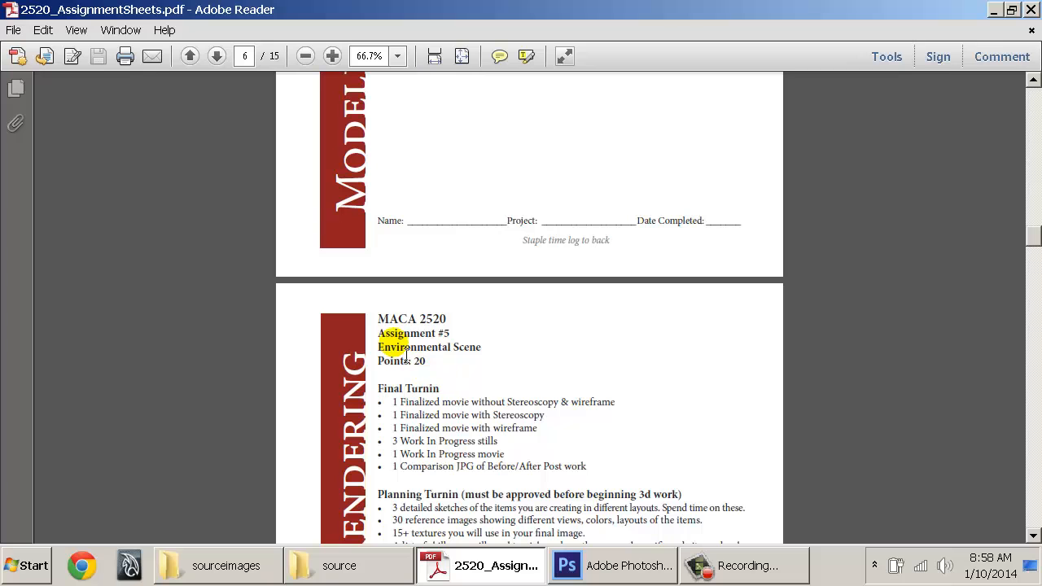
{"action": "left_click_drag", "start_coordinate": [381, 335], "coordinate": [534, 374]}
{"action": "scroll", "coordinate": [485, 342], "scroll_direction": "down", "scroll_amount": 9}
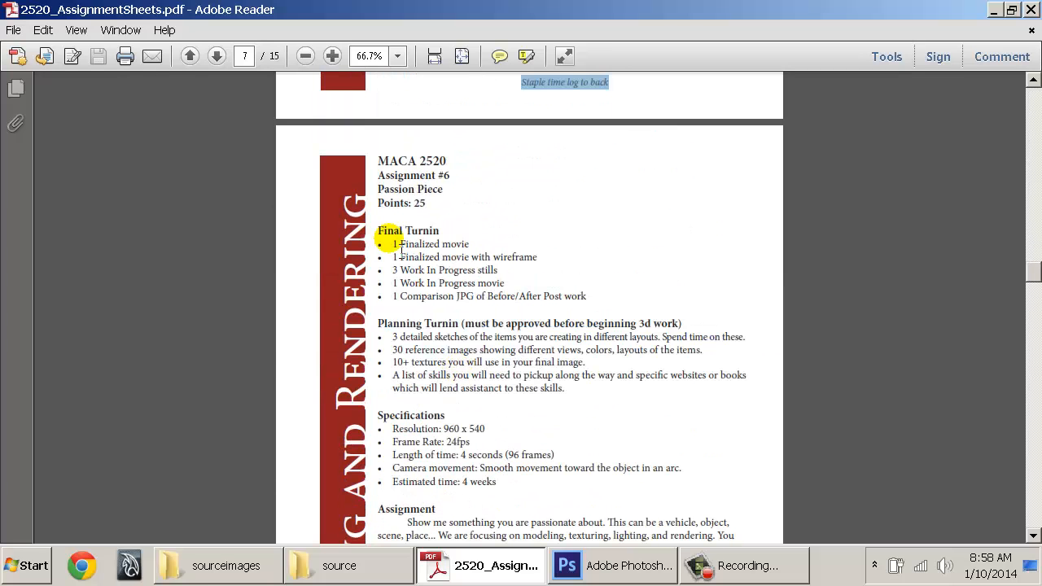
Highlight the Assignment #6 and Assignment #7 Demo Reel pages, then minimise Adobe Reader
{"action": "left_click_drag", "start_coordinate": [386, 173], "coordinate": [496, 244]}
{"action": "scroll", "coordinate": [407, 209], "scroll_direction": "down", "scroll_amount": 9}
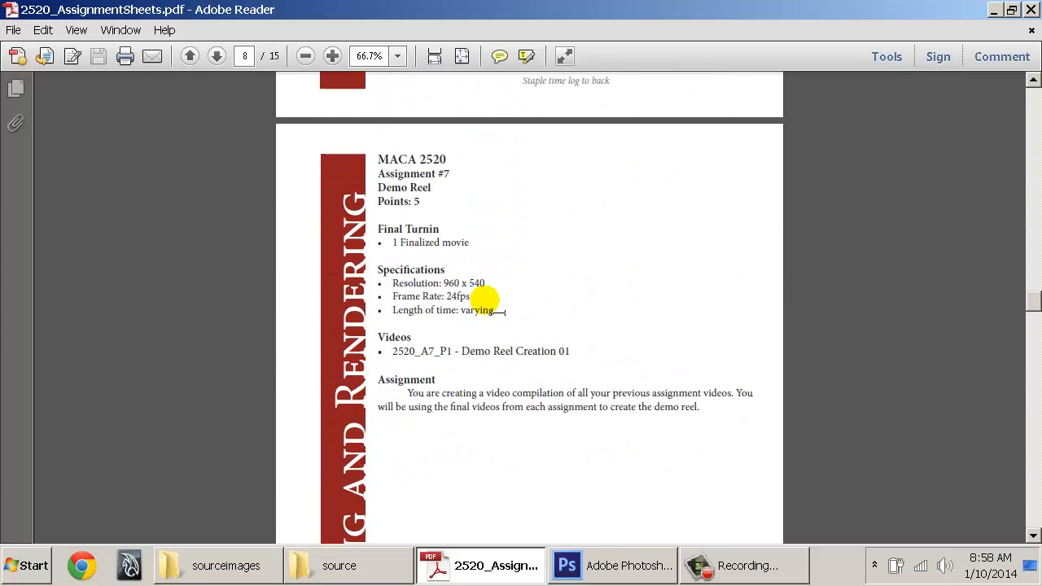
{"action": "left_click_drag", "start_coordinate": [389, 173], "coordinate": [489, 232]}
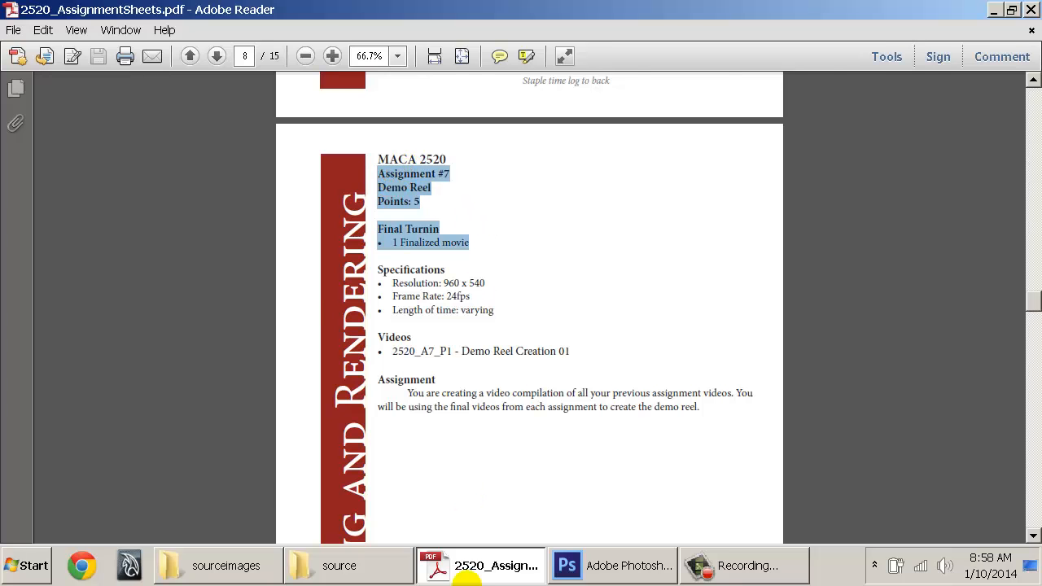
{"action": "left_click", "coordinate": [466, 574]}
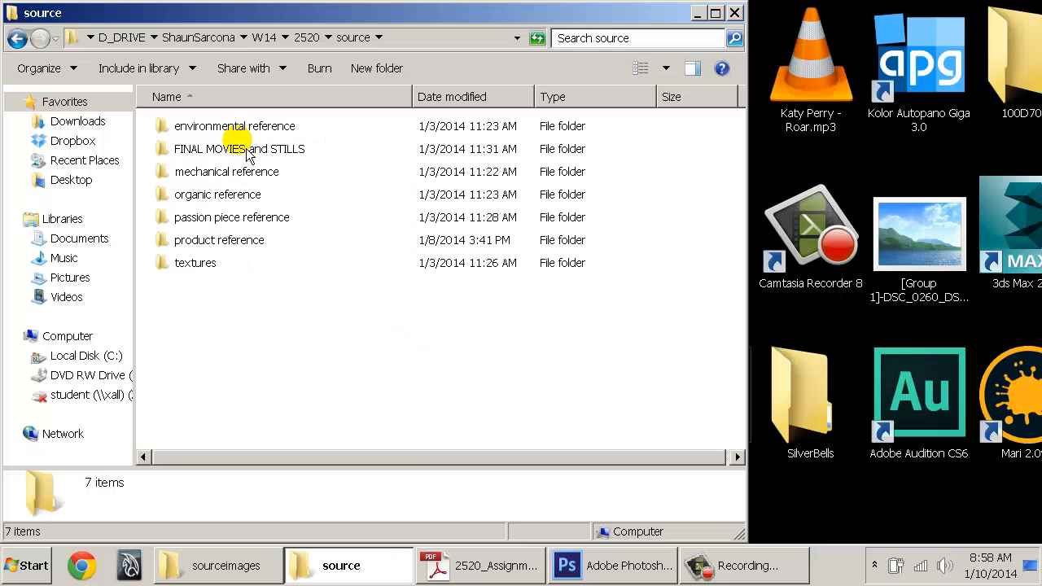
Open the product reference folder and scroll through its contents
{"action": "left_click", "coordinate": [208, 243]}
{"action": "double_click", "coordinate": [236, 242]}
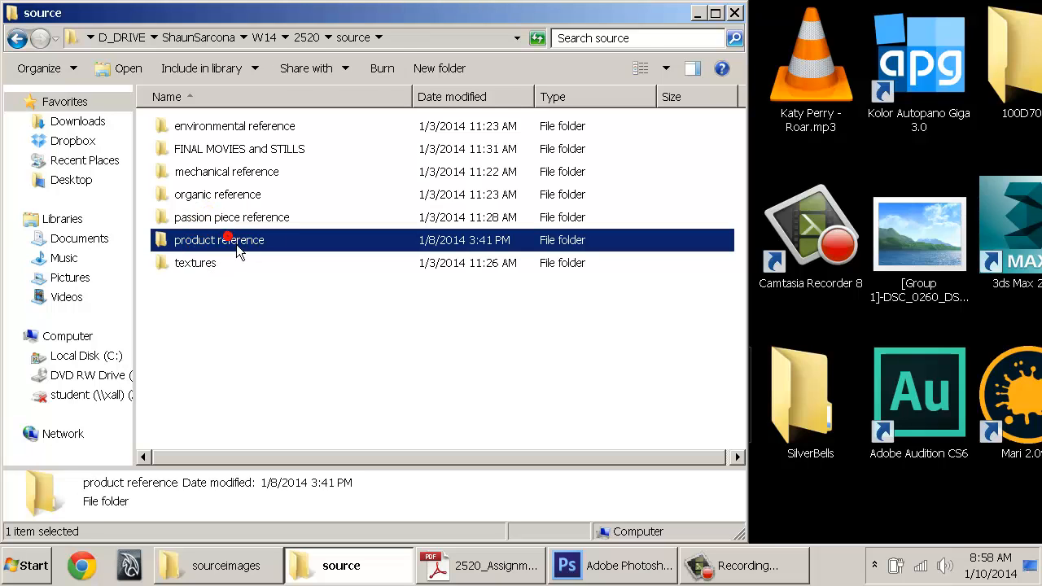
{"action": "scroll", "coordinate": [311, 210], "scroll_direction": "down", "scroll_amount": 5}
{"action": "scroll", "coordinate": [310, 210], "scroll_direction": "down", "scroll_amount": 2}
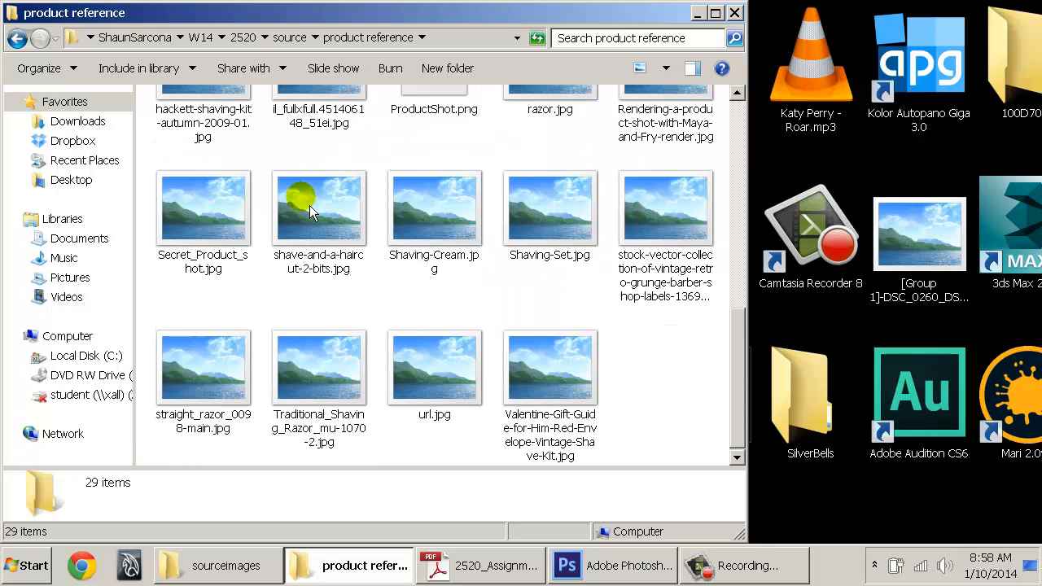
{"action": "scroll", "coordinate": [311, 210], "scroll_direction": "up", "scroll_amount": 6}
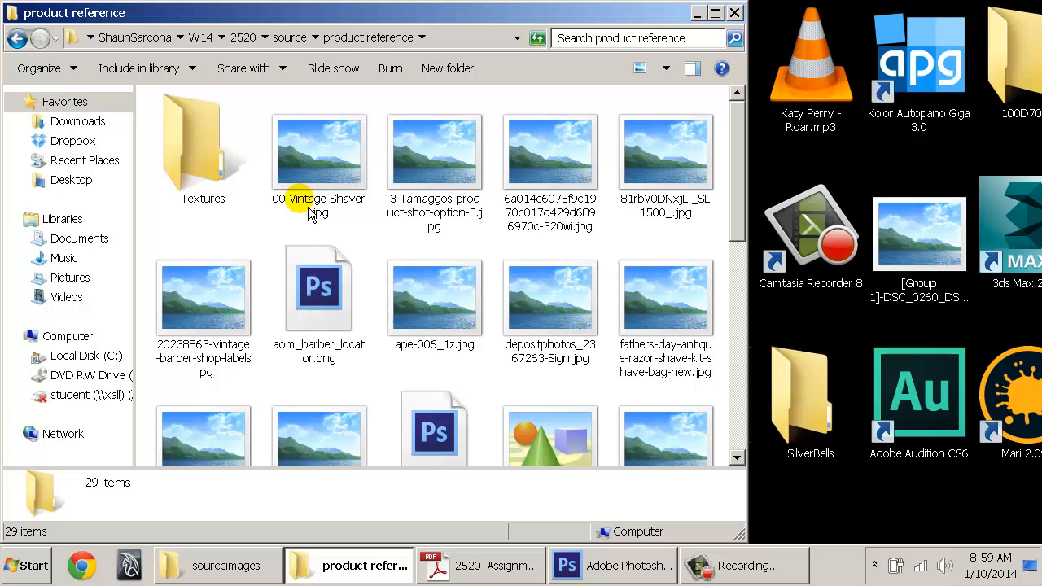
{"action": "left_click", "coordinate": [203, 140]}
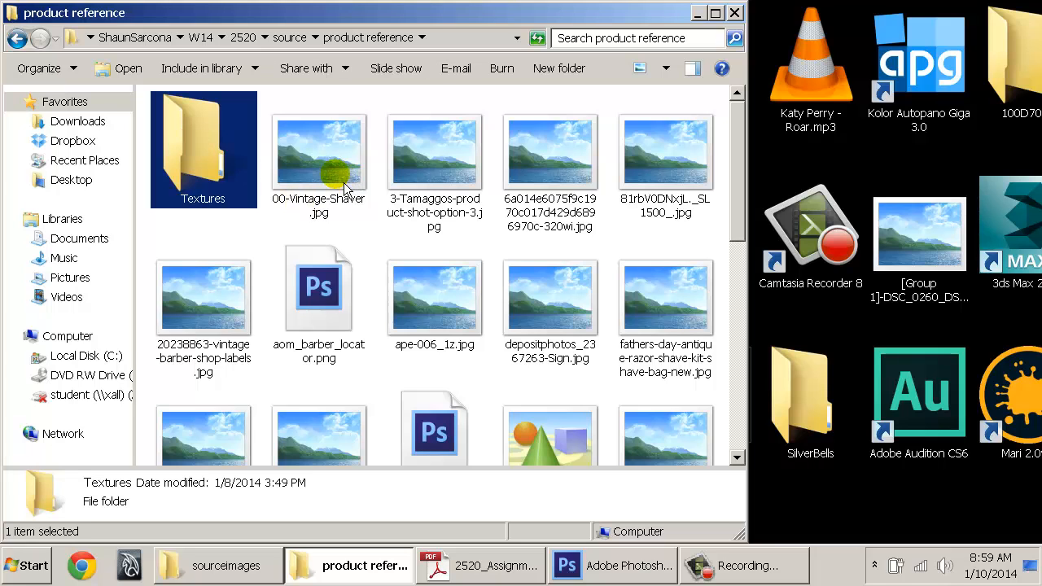
Look into the passion piece, organic, mechanical and environmental reference folders in turn
{"action": "key", "text": "BackSpace"}
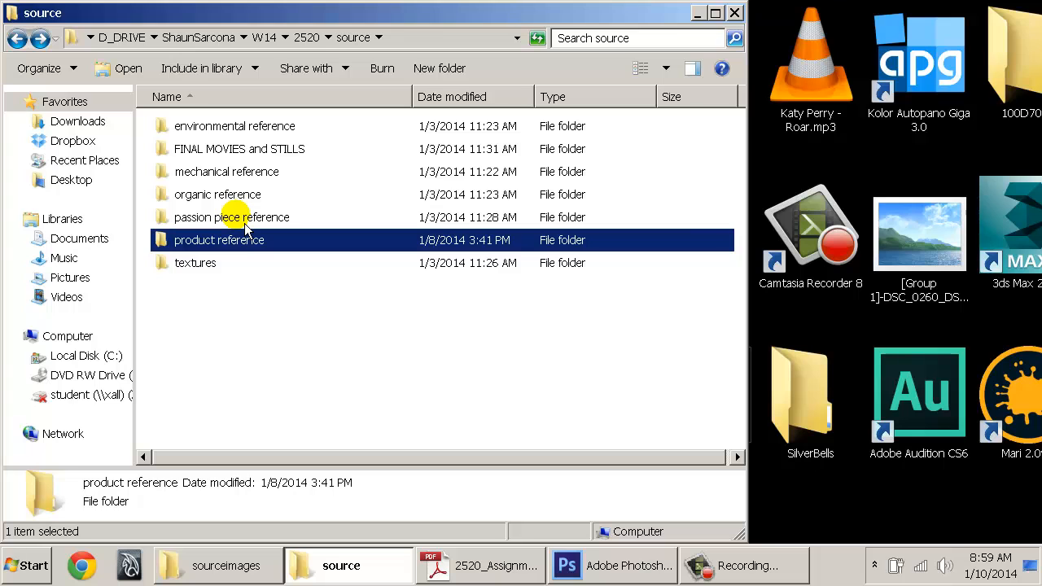
{"action": "double_click", "coordinate": [238, 217]}
{"action": "key", "text": "BackSpace"}
{"action": "double_click", "coordinate": [226, 194]}
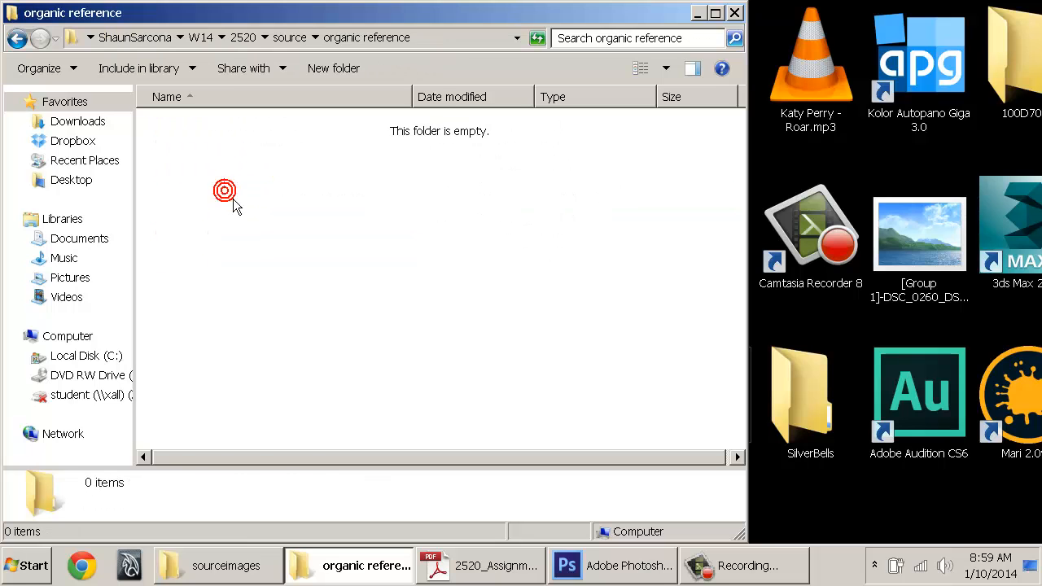
{"action": "key", "text": "BackSpace"}
{"action": "double_click", "coordinate": [226, 174]}
{"action": "key", "text": "BackSpace"}
{"action": "left_click", "coordinate": [226, 130]}
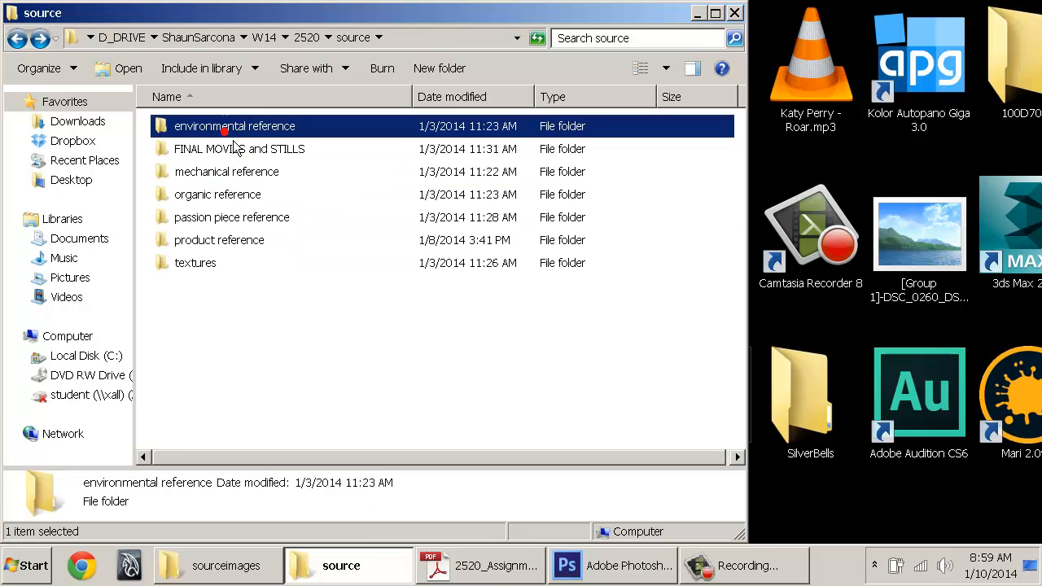
{"action": "key", "text": "Return"}
{"action": "key", "text": "BackSpace"}
Check the dirt, metal, plastic, rust and wood subfolders of the textures folder
{"action": "double_click", "coordinate": [194, 262]}
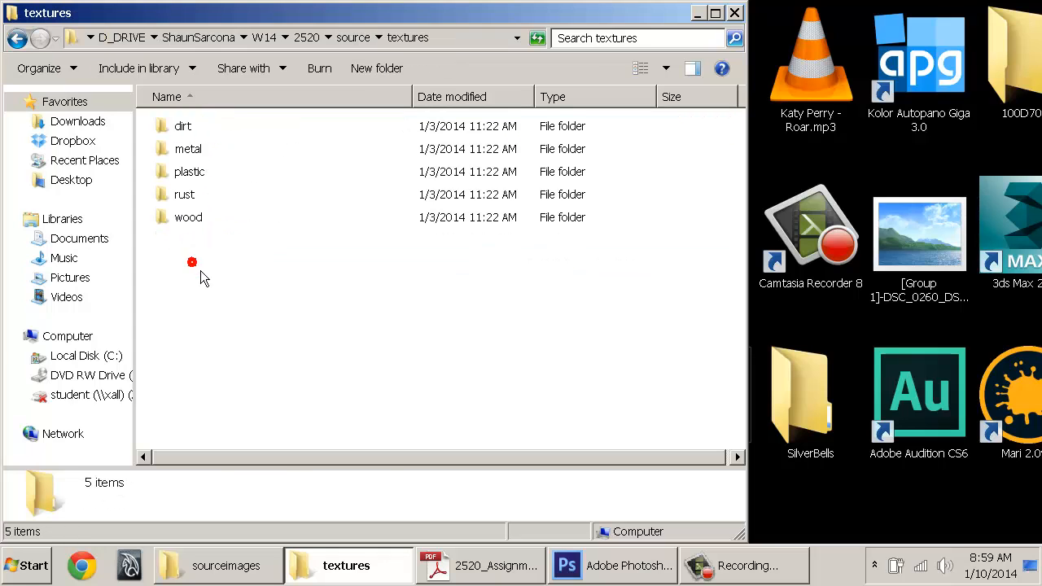
{"action": "double_click", "coordinate": [196, 127]}
{"action": "key", "text": "BackSpace"}
{"action": "double_click", "coordinate": [189, 148]}
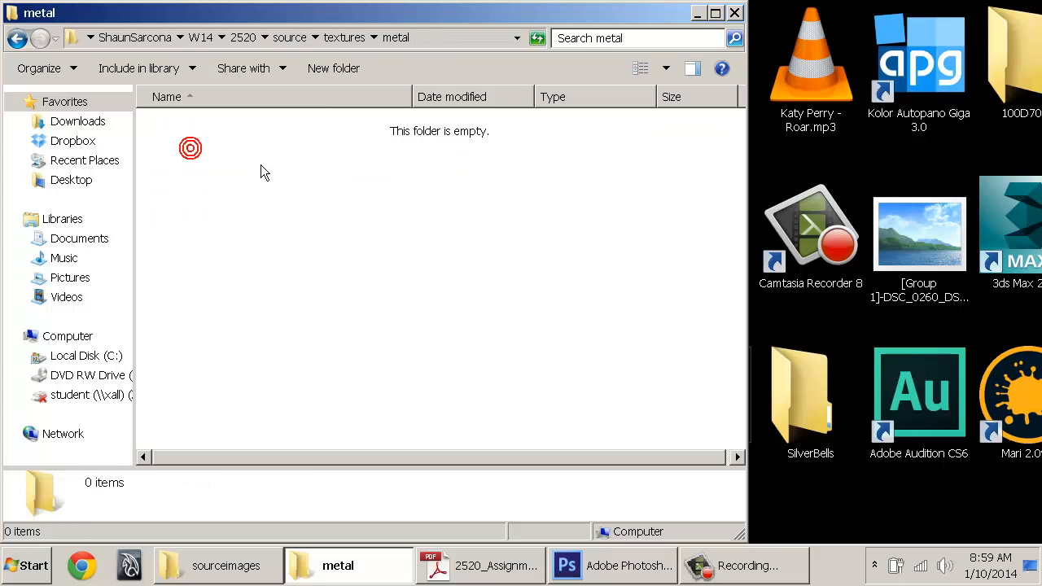
{"action": "key", "text": "BackSpace"}
{"action": "double_click", "coordinate": [204, 170]}
{"action": "key", "text": "BackSpace"}
{"action": "double_click", "coordinate": [186, 195]}
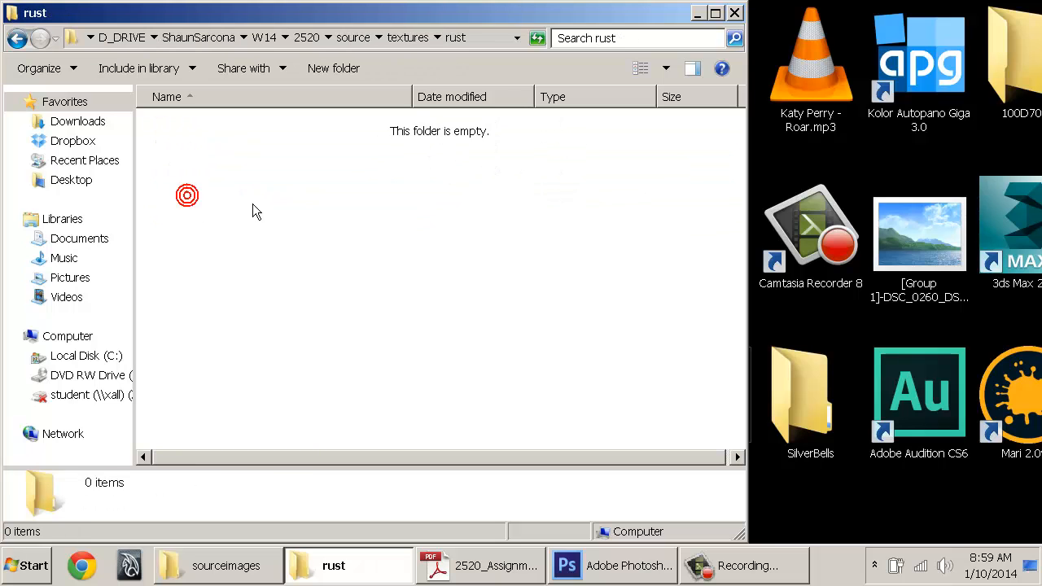
{"action": "key", "text": "BackSpace"}
{"action": "double_click", "coordinate": [186, 215]}
{"action": "key", "text": "BackSpace"}
{"action": "key", "text": "BackSpace"}
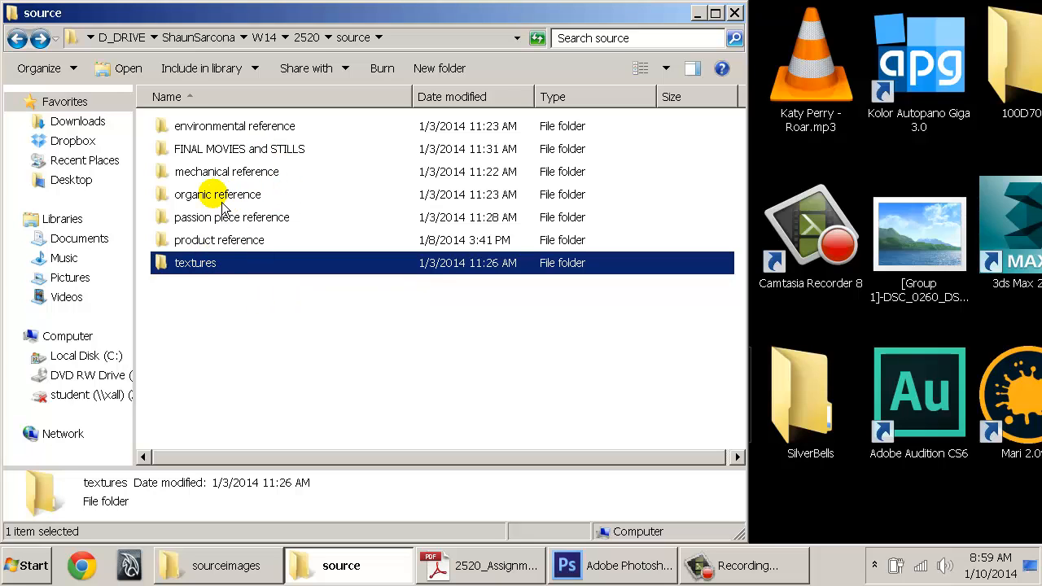
Open product reference in a second window beside the source folder and show its Textures subfolder
{"action": "double_click", "coordinate": [214, 242], "text": "ctrl"}
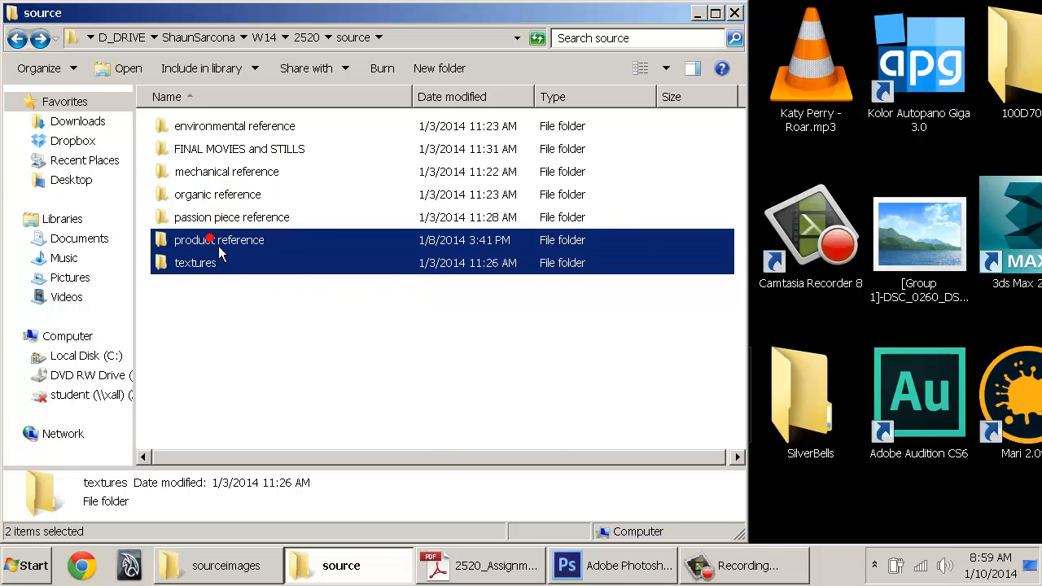
{"action": "left_click_drag", "start_coordinate": [384, 21], "coordinate": [623, 39]}
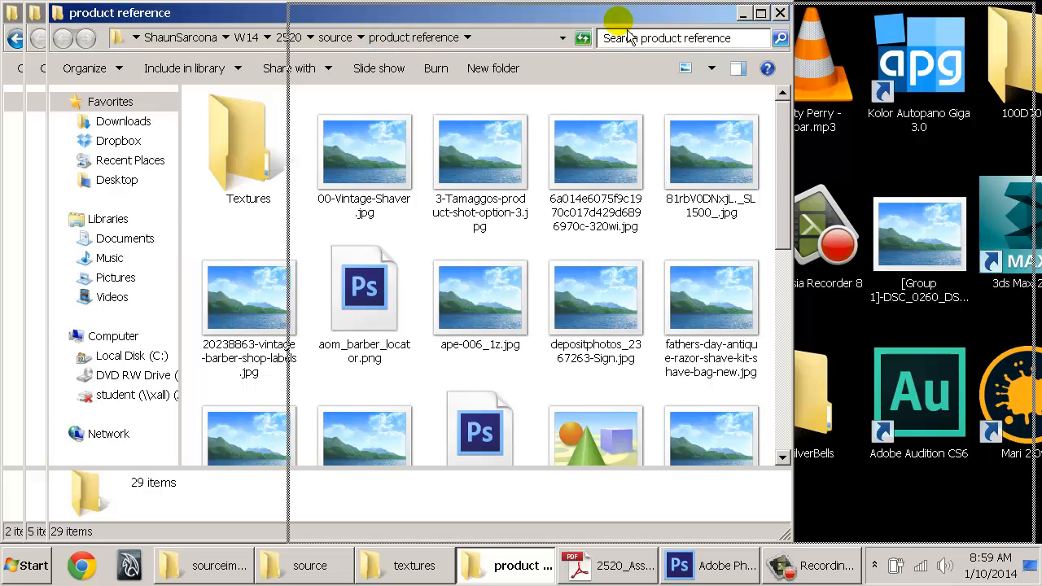
{"action": "double_click", "coordinate": [479, 146]}
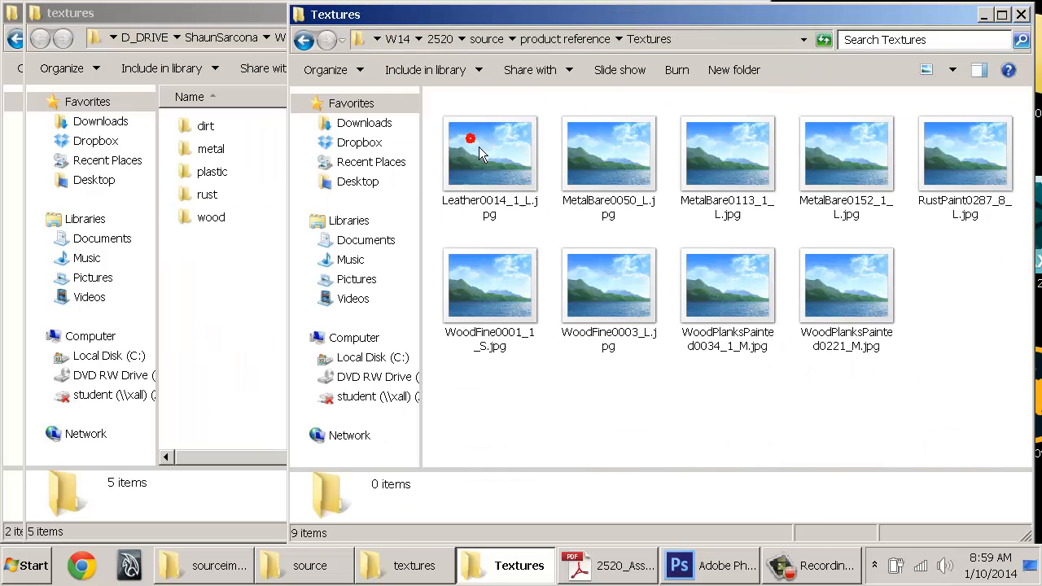
Show the reference Textures folder in Details view with a wider Name column
{"action": "left_click", "coordinate": [952, 70]}
{"action": "left_click", "coordinate": [951, 203]}
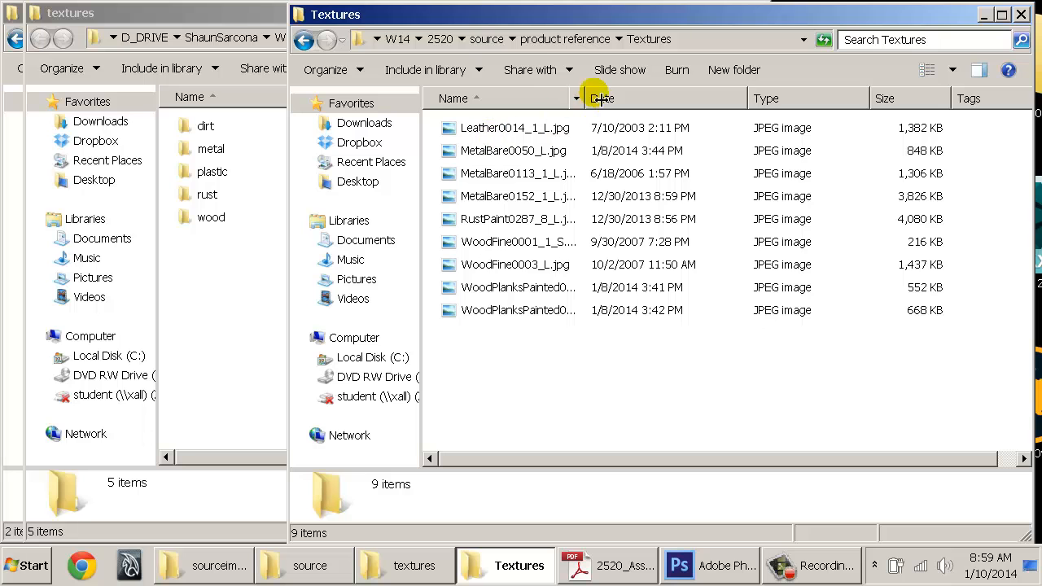
{"action": "left_click_drag", "start_coordinate": [600, 99], "coordinate": [681, 99]}
Preview Leather0014_1_L.jpg and step through all nine texture images, then close the viewer
{"action": "left_click", "coordinate": [486, 129]}
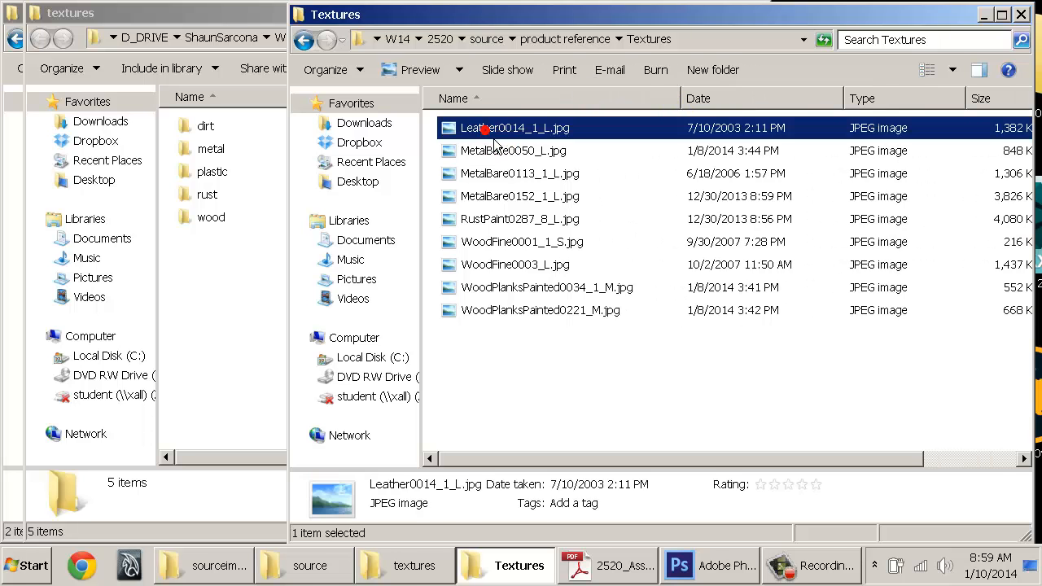
{"action": "double_click", "coordinate": [486, 128]}
{"action": "key", "text": "Right"}
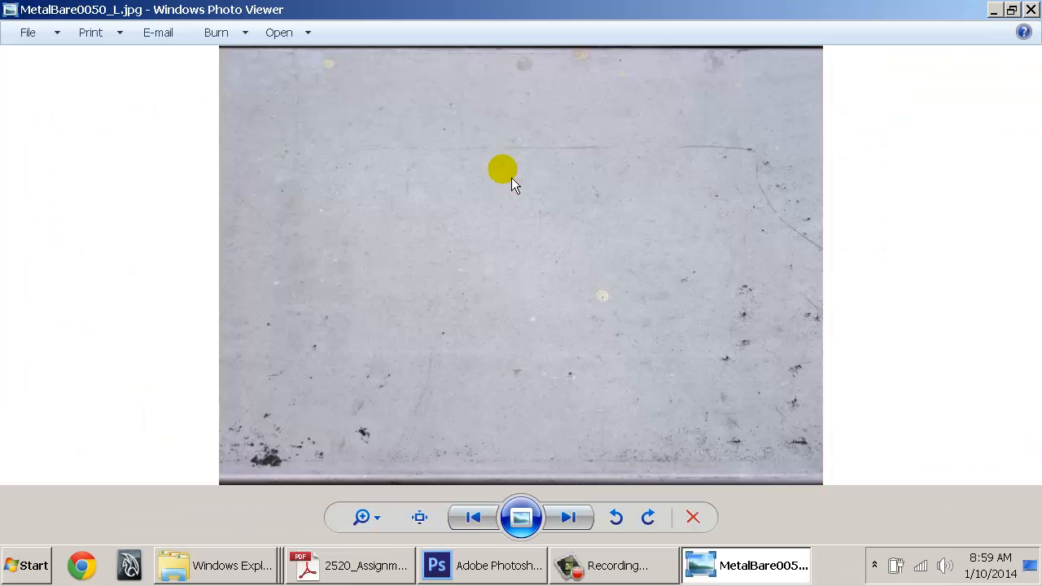
{"action": "key", "text": "Right"}
{"action": "key", "text": "Right"}
{"action": "key", "text": "Right"}
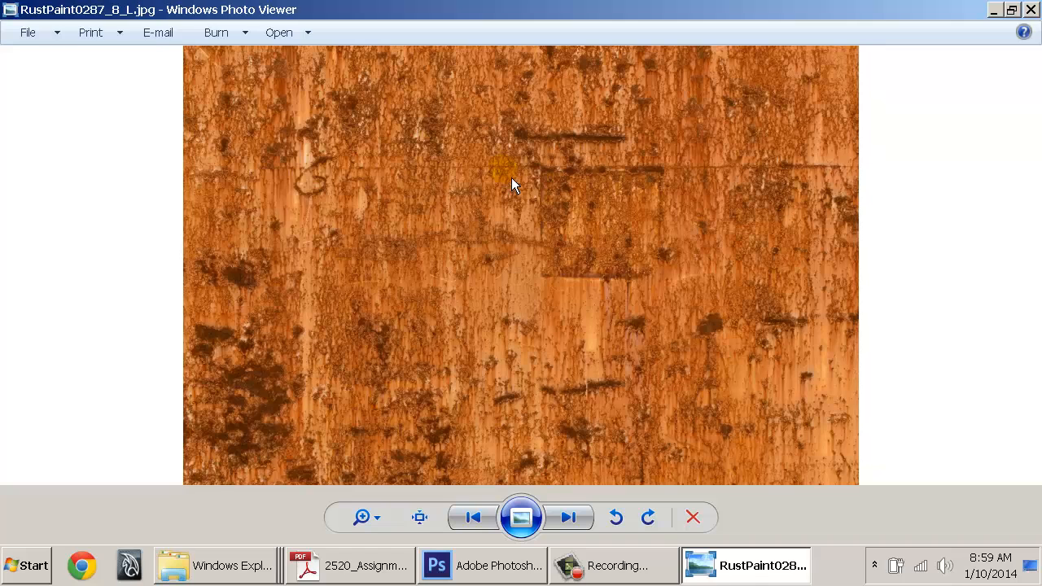
{"action": "key", "text": "Right"}
{"action": "key", "text": "Right"}
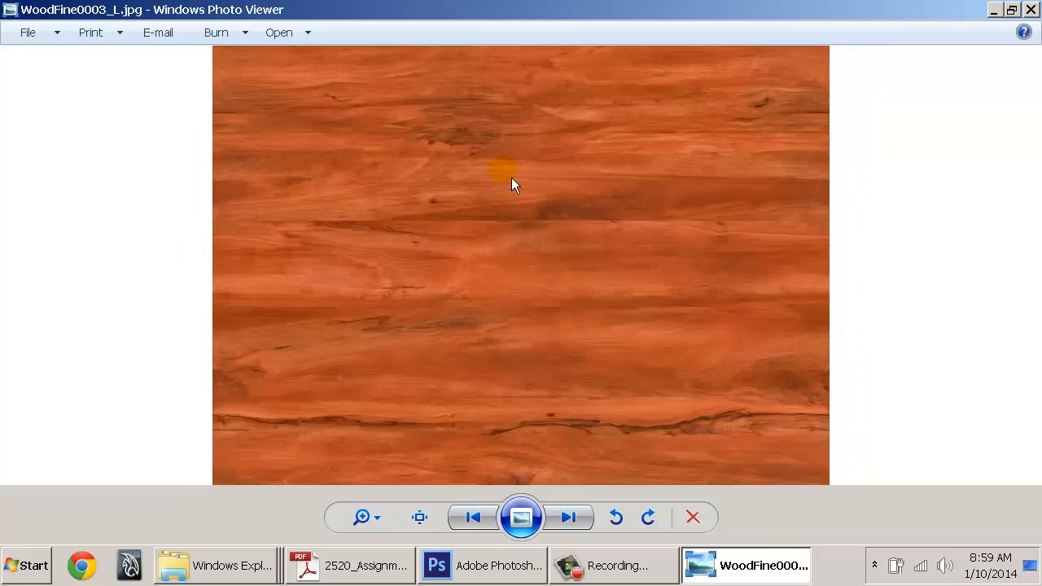
{"action": "key", "text": "Right"}
{"action": "key", "text": "Right"}
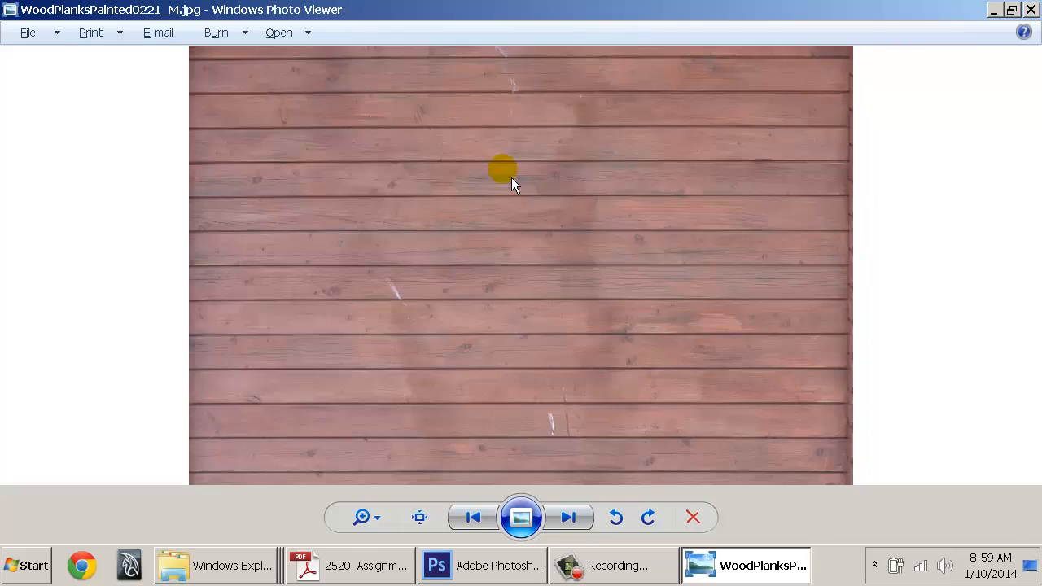
{"action": "key", "text": "Escape"}
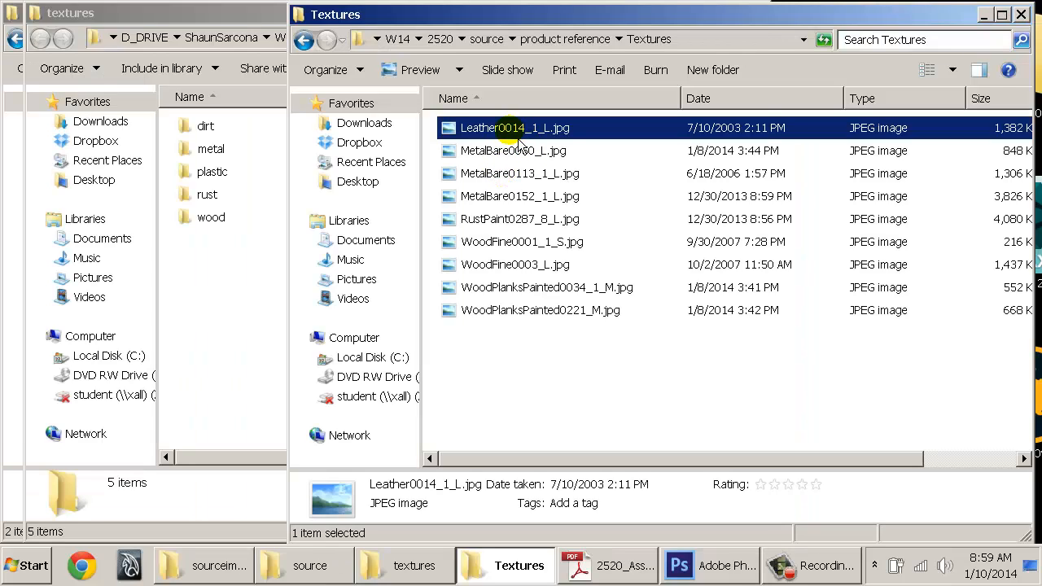
Create a new folder named leather inside the source textures folder
{"action": "right_click", "coordinate": [210, 246]}
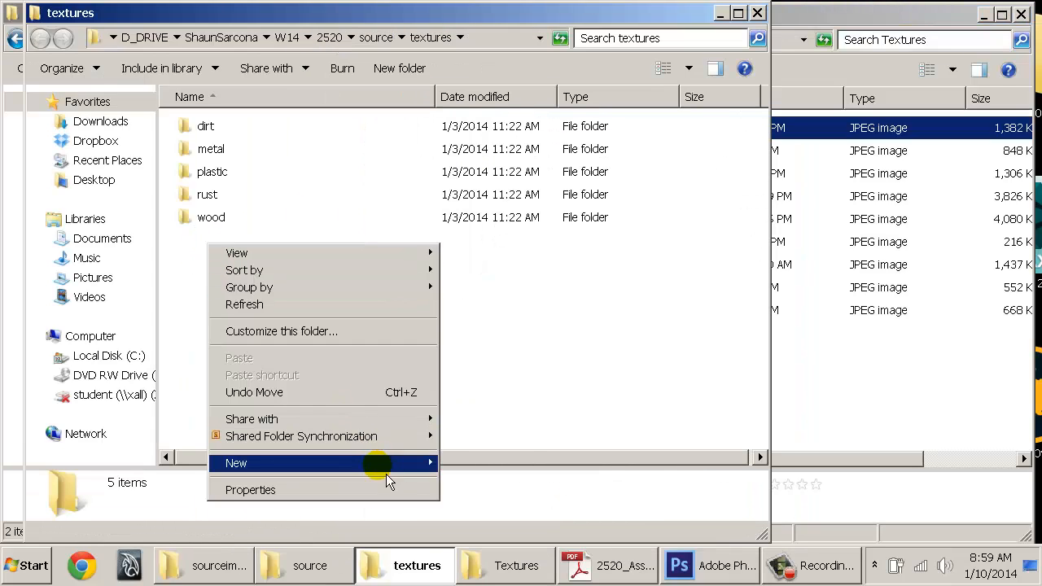
{"action": "left_click", "coordinate": [384, 474]}
{"action": "left_click", "coordinate": [532, 257]}
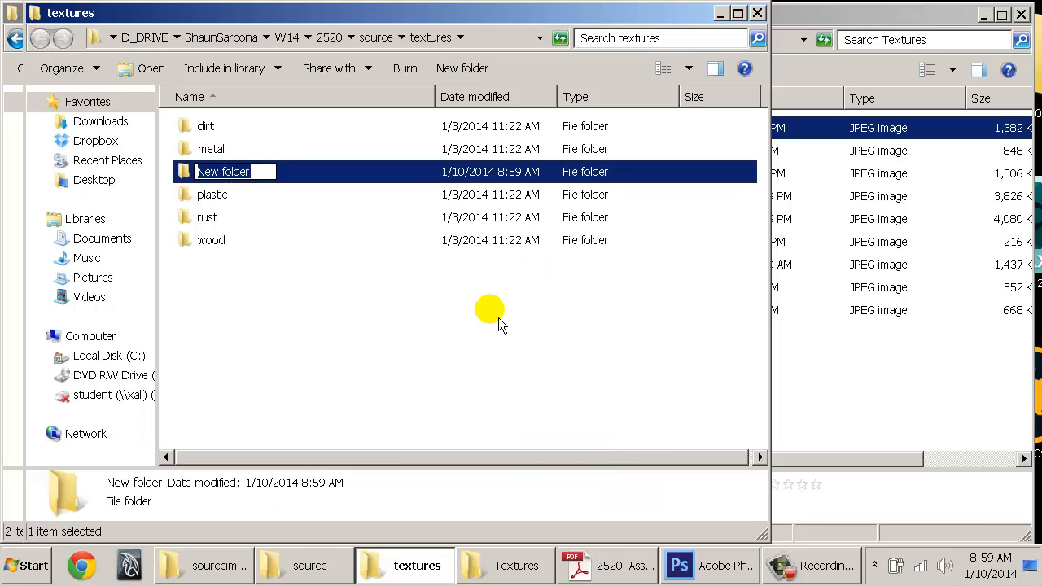
{"action": "type", "text": "or"}
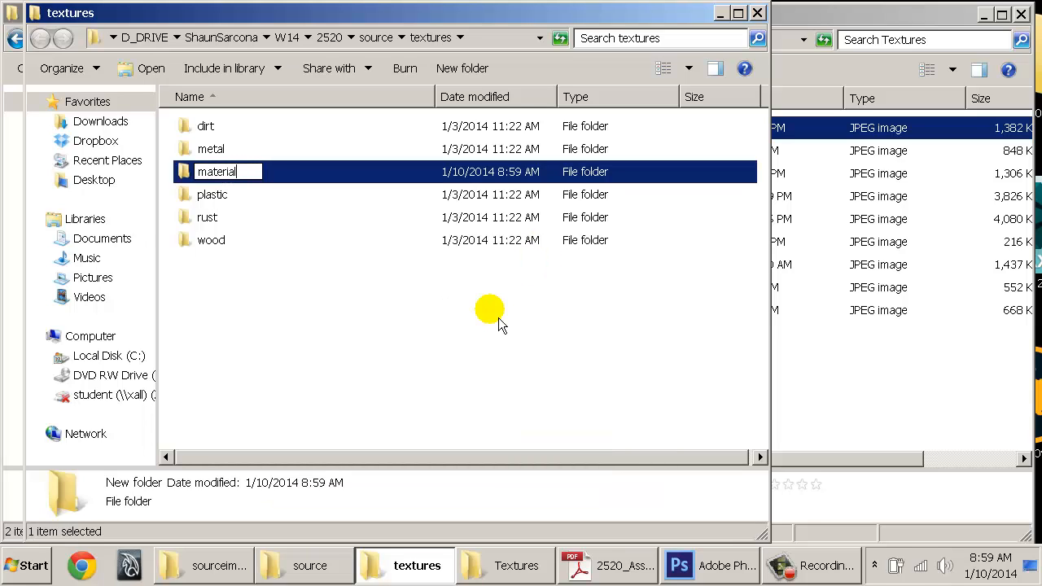
{"action": "type", "text": "ather"}
{"action": "key", "text": "Return"}
Move Leather0014 into leather, the MetalBare and RustPaint0287 images into metal, and the Wood images into wood
{"action": "left_click", "coordinate": [908, 423]}
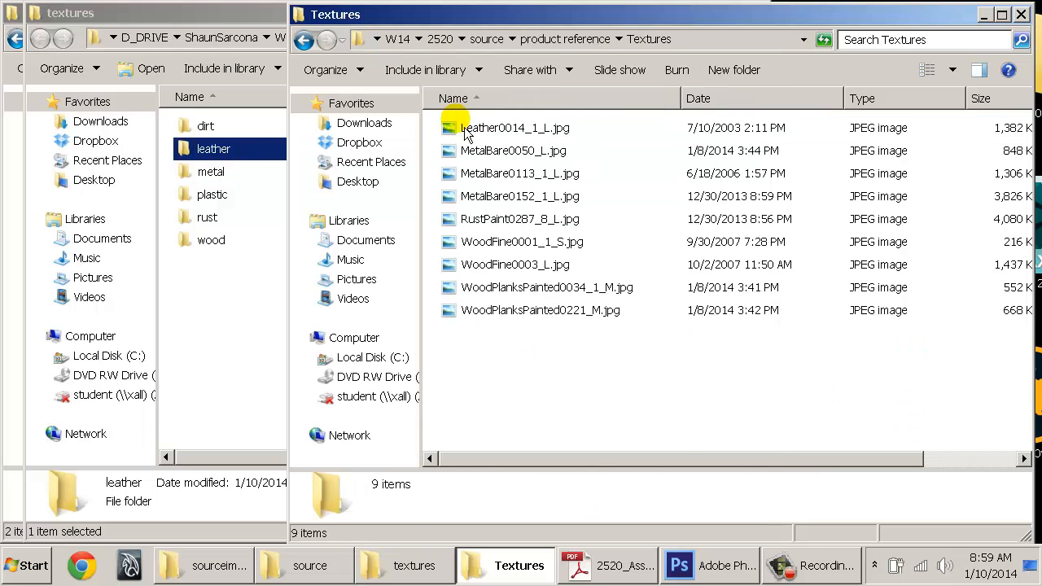
{"action": "left_click_drag", "start_coordinate": [465, 130], "coordinate": [212, 148]}
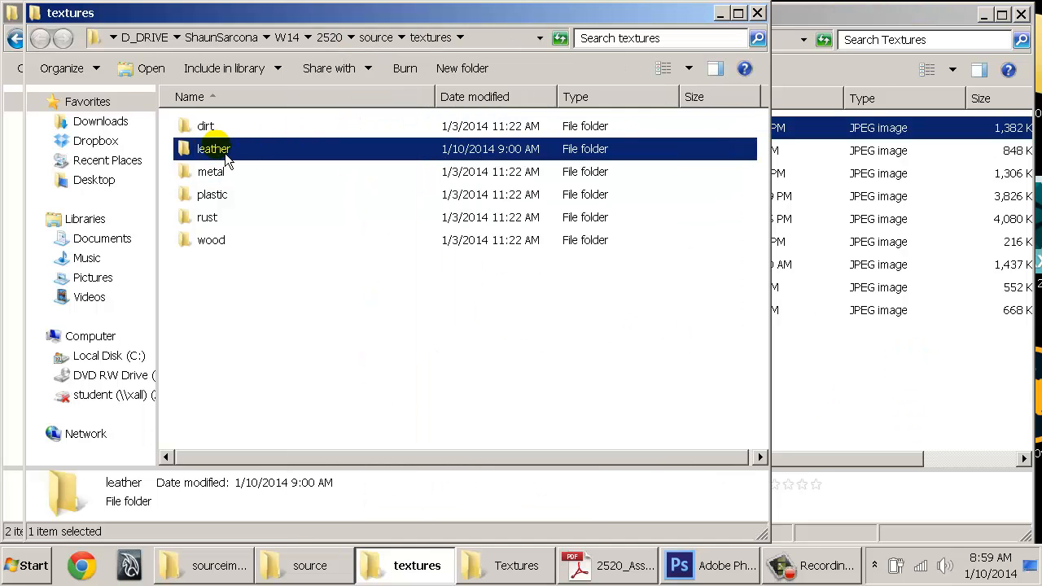
{"action": "left_click", "coordinate": [893, 380]}
{"action": "left_click", "coordinate": [497, 150]}
{"action": "left_click", "coordinate": [499, 198], "text": "shift"}
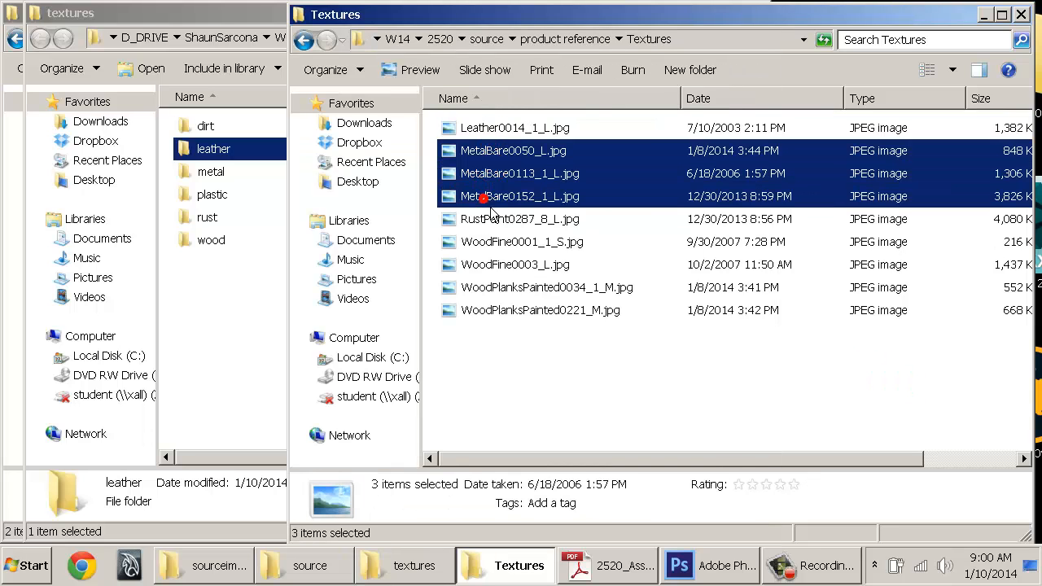
{"action": "left_click", "coordinate": [479, 219], "text": "shift"}
{"action": "left_click_drag", "start_coordinate": [482, 236], "coordinate": [213, 172]}
{"action": "left_click", "coordinate": [923, 372]}
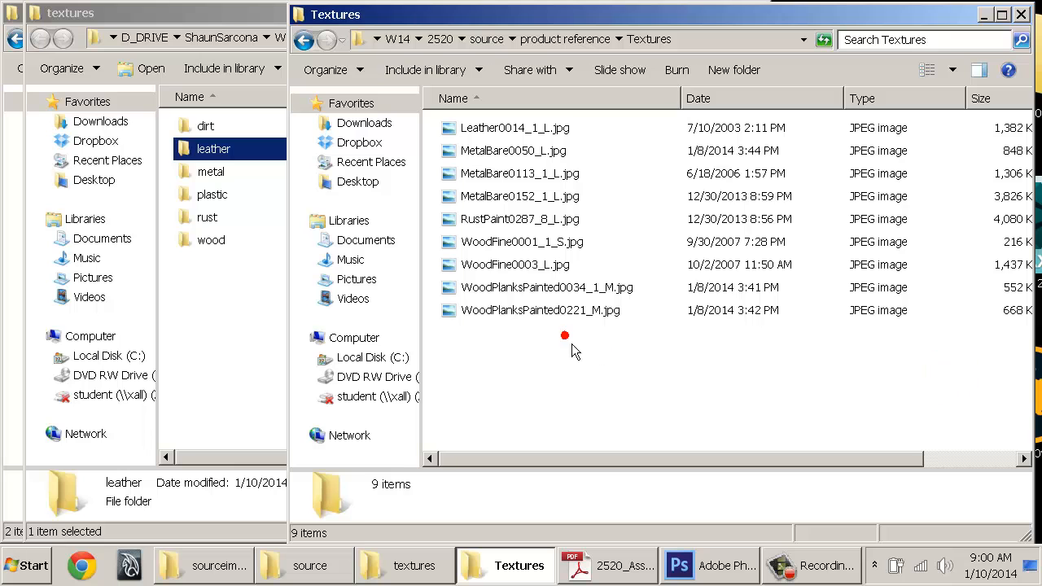
{"action": "left_click_drag", "start_coordinate": [570, 350], "coordinate": [243, 241]}
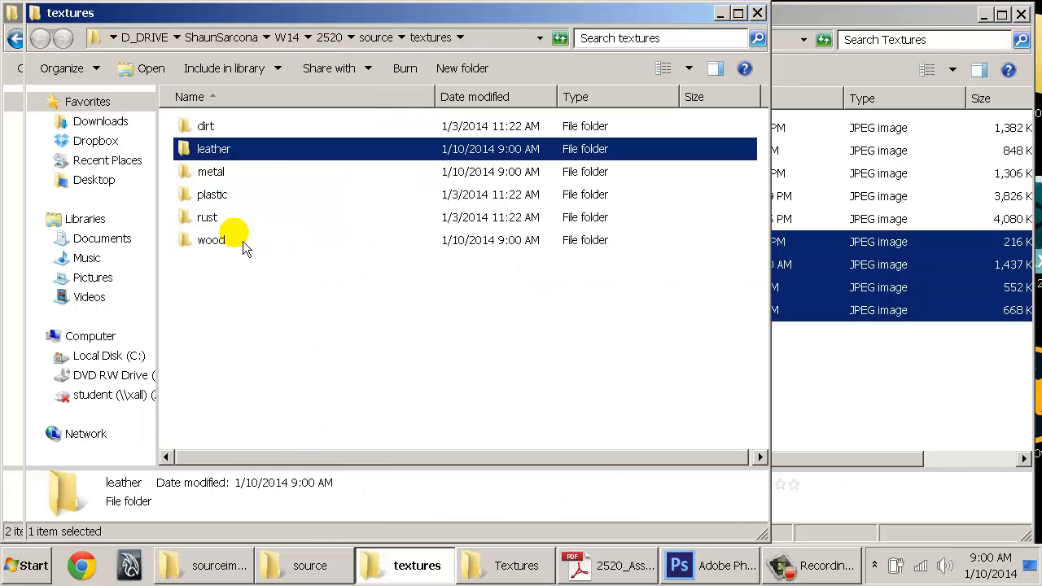
{"action": "left_click", "coordinate": [238, 284]}
Verify the leather and wood folders' contents, then return to the source textures folder
{"action": "double_click", "coordinate": [214, 150]}
{"action": "key", "text": "BackSpace"}
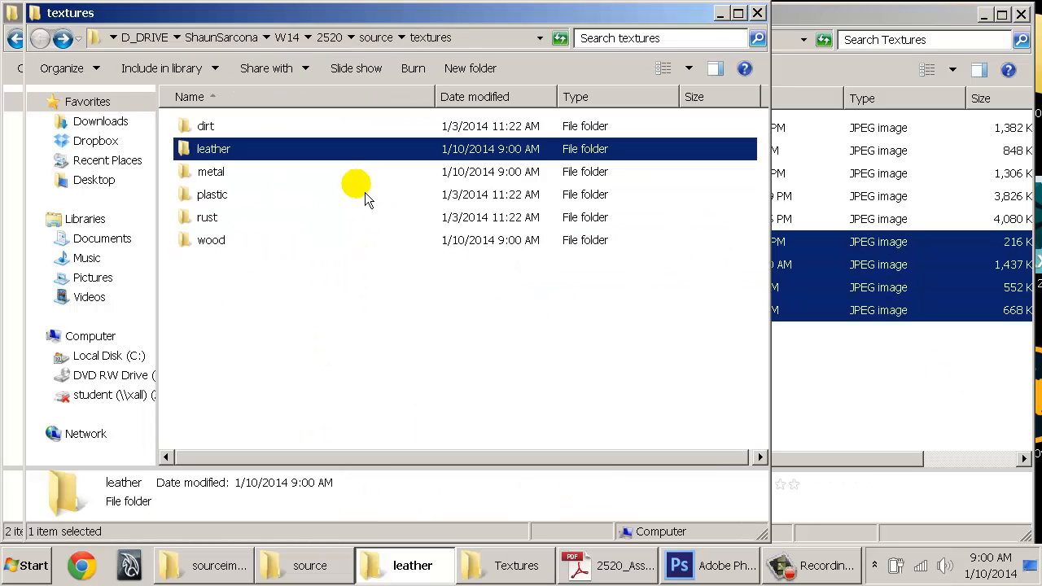
{"action": "double_click", "coordinate": [208, 240]}
{"action": "key", "text": "BackSpace"}
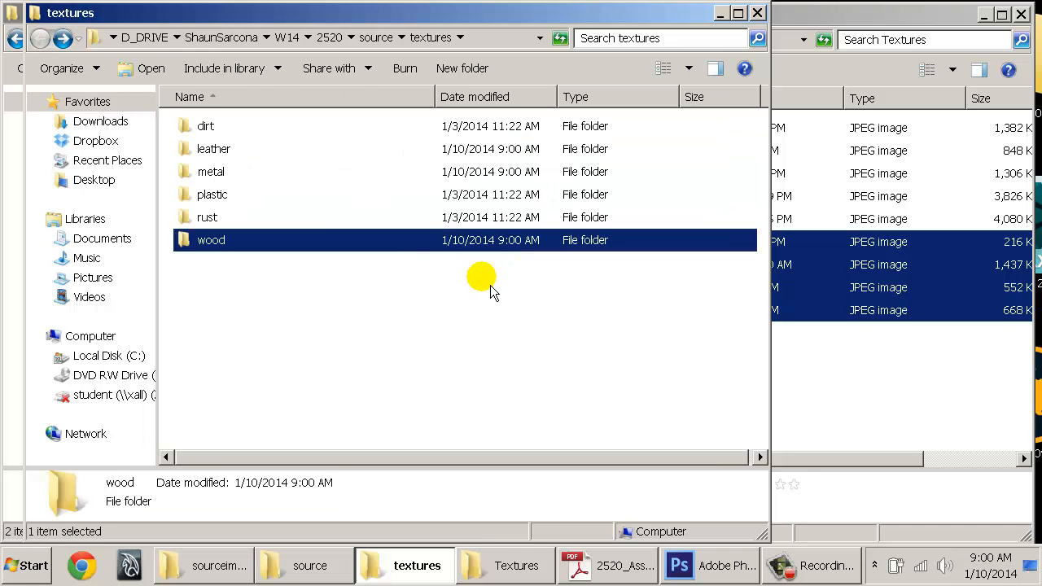
{"action": "left_click", "coordinate": [374, 38]}
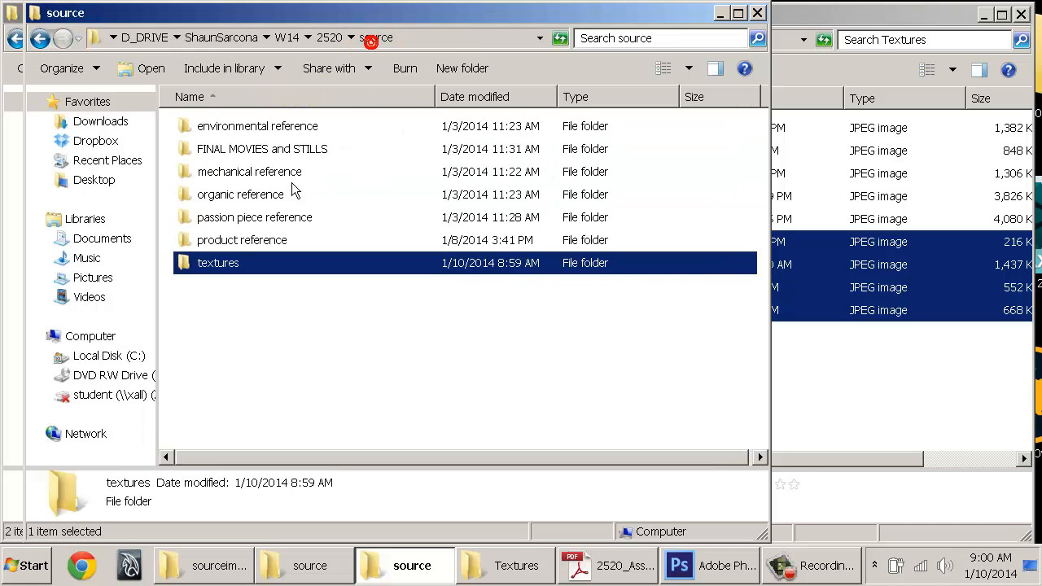
{"action": "left_click", "coordinate": [262, 126]}
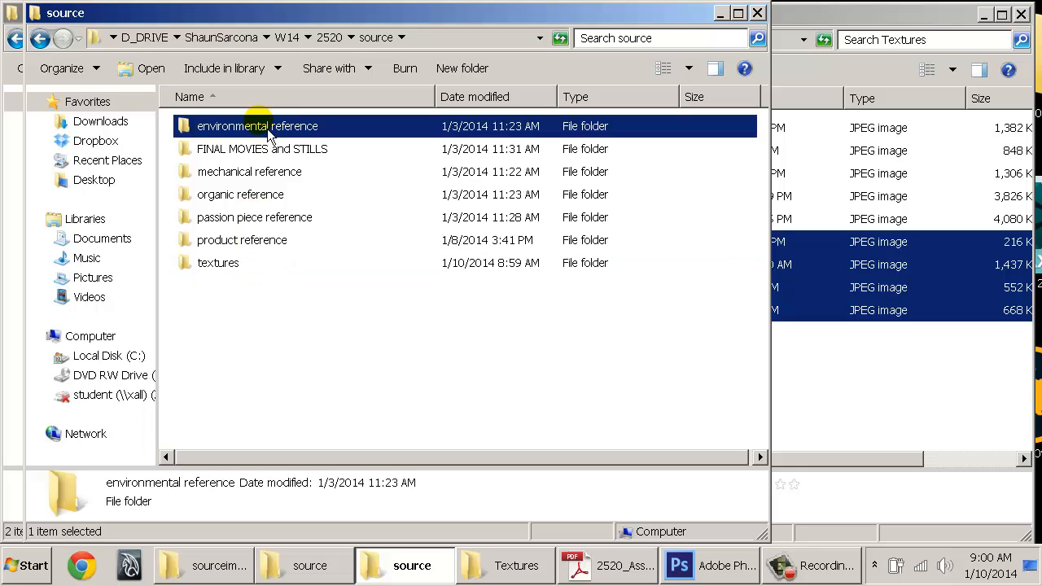
{"action": "double_click", "coordinate": [219, 266]}
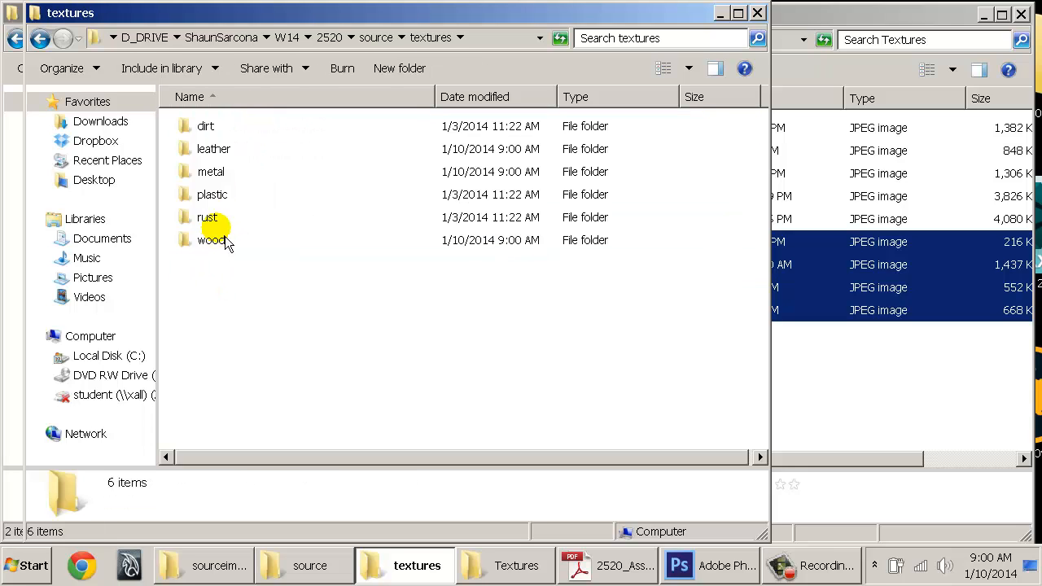
Preview MetalBare0050_L.jpg and the other metal folder images, then close the viewer
{"action": "double_click", "coordinate": [226, 171]}
{"action": "double_click", "coordinate": [227, 173]}
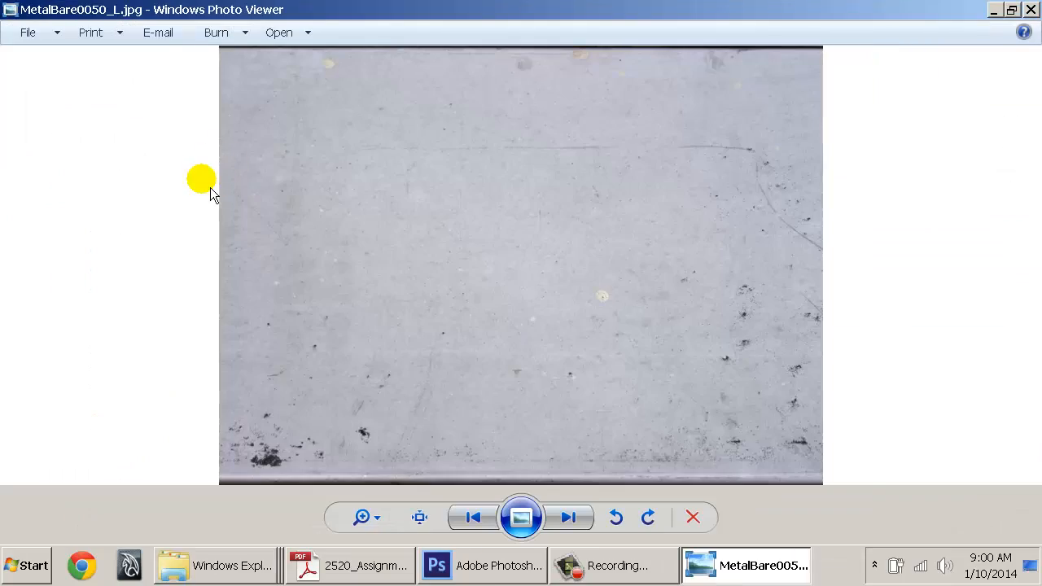
{"action": "key", "text": "Right"}
{"action": "key", "text": "Right"}
{"action": "key", "text": "Right"}
{"action": "key", "text": "Right"}
{"action": "key", "text": "Right"}
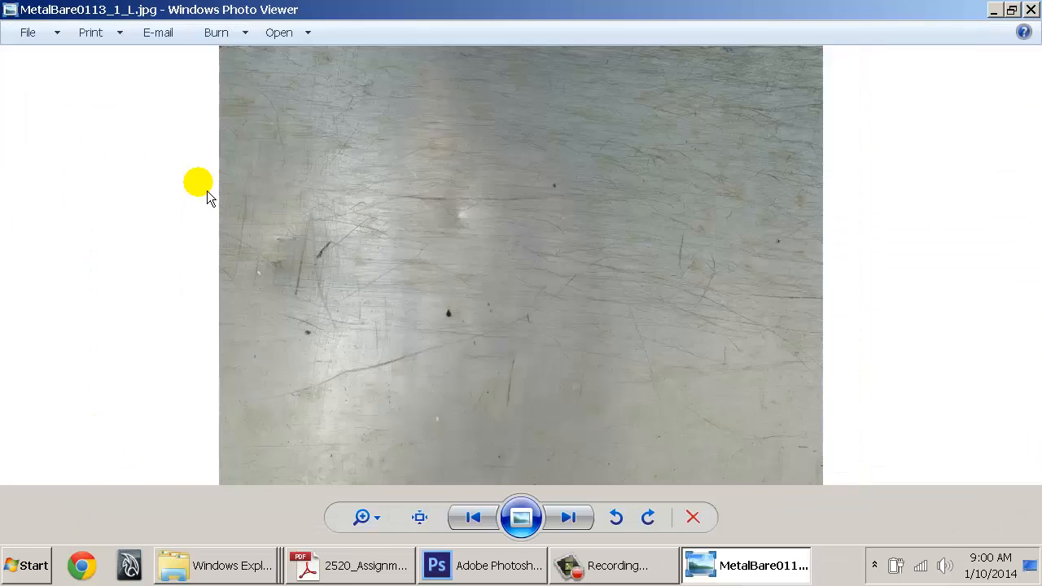
{"action": "key", "text": "Right"}
{"action": "key", "text": "Right"}
{"action": "key", "text": "Right"}
{"action": "key", "text": "Right"}
{"action": "key", "text": "Right"}
{"action": "key", "text": "Right"}
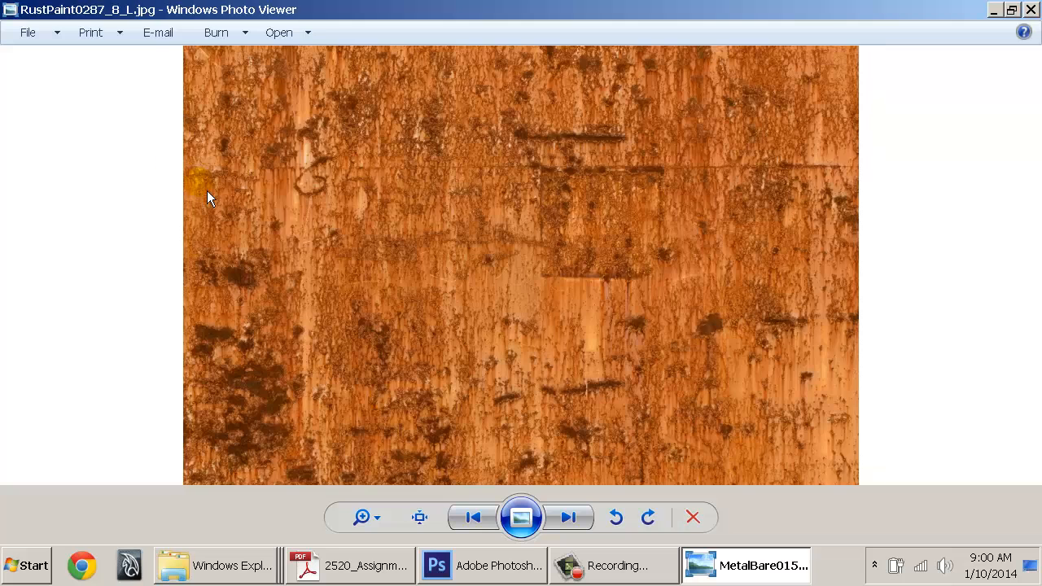
{"action": "key", "text": "Right"}
{"action": "key", "text": "Right"}
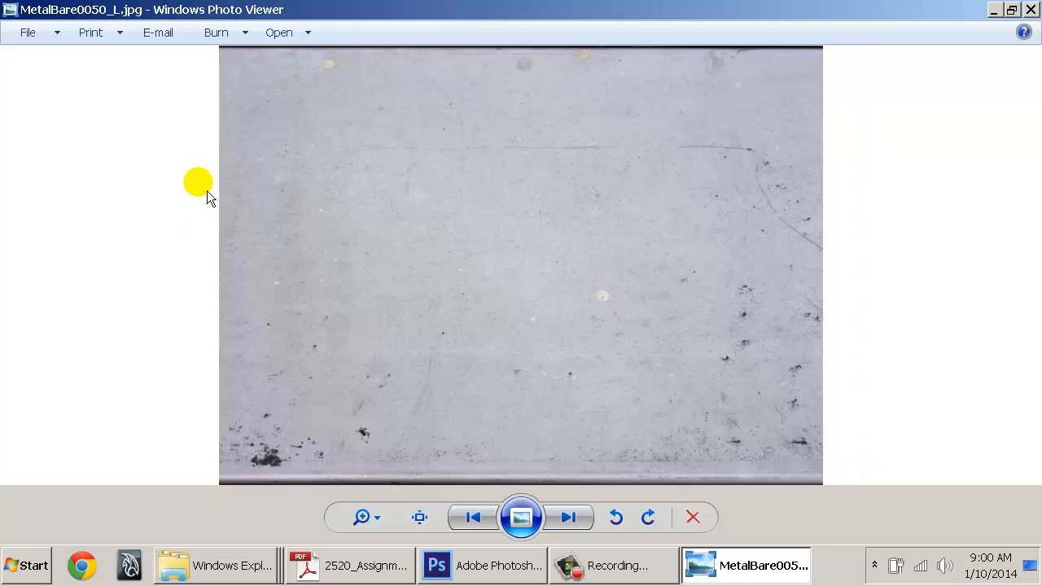
{"action": "key", "text": "alt+F4"}
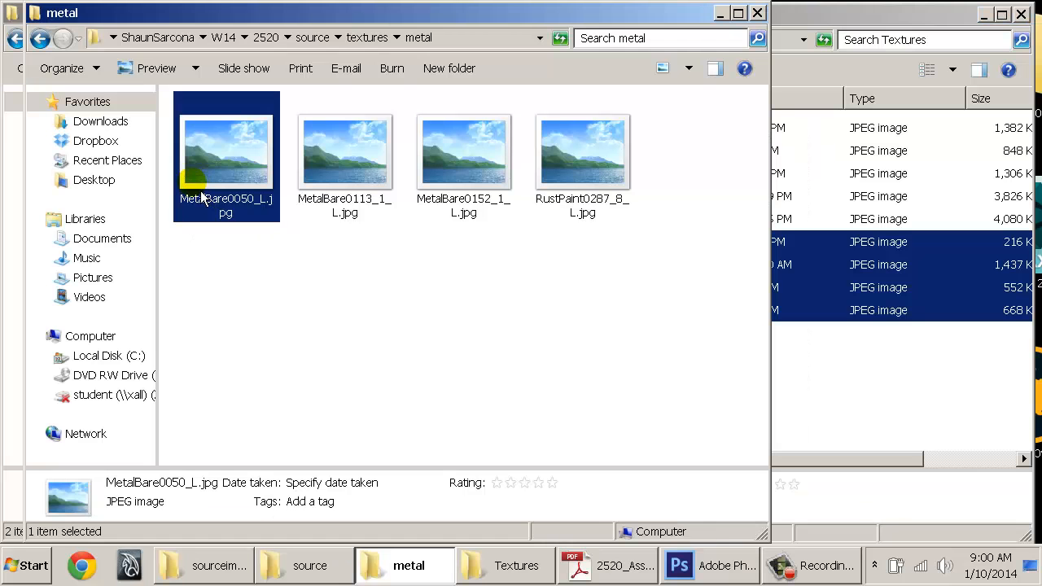
Go back up from metal to textures and bring up the product reference folder
{"action": "left_click", "coordinate": [444, 323]}
{"action": "key", "text": "BackSpace"}
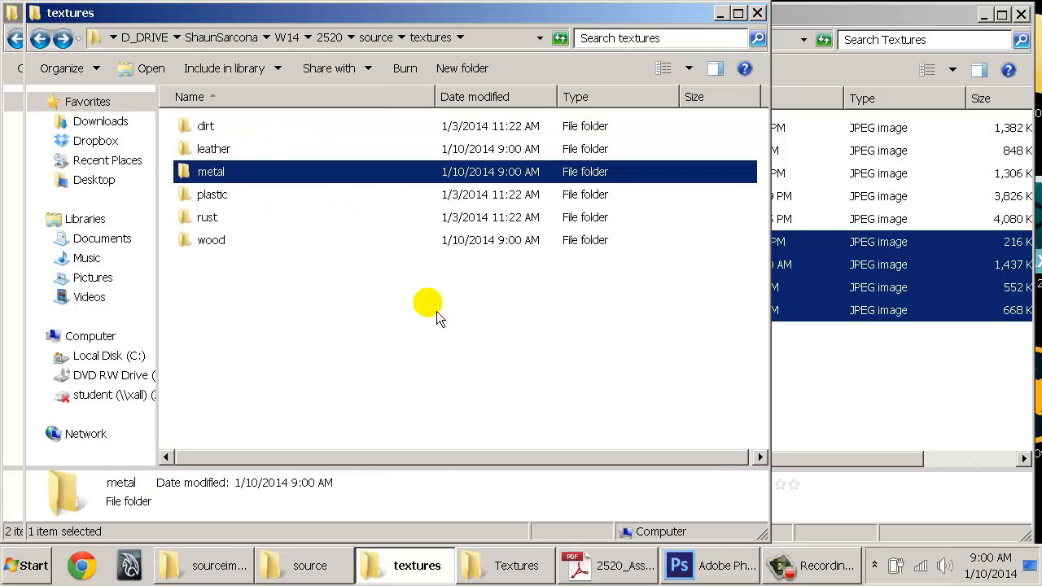
{"action": "left_click", "coordinate": [865, 329]}
{"action": "key", "text": "BackSpace"}
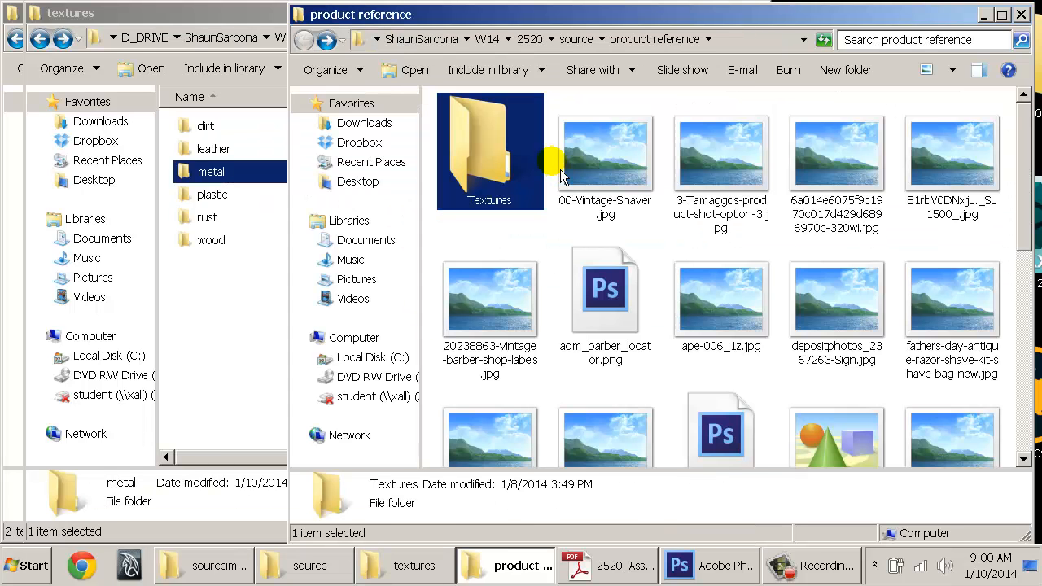
Preview 00-Vintage-Shaver.jpg through the following reference photos, then bring the assignment sheets PDF forward
{"action": "left_click", "coordinate": [605, 159]}
{"action": "double_click", "coordinate": [604, 159]}
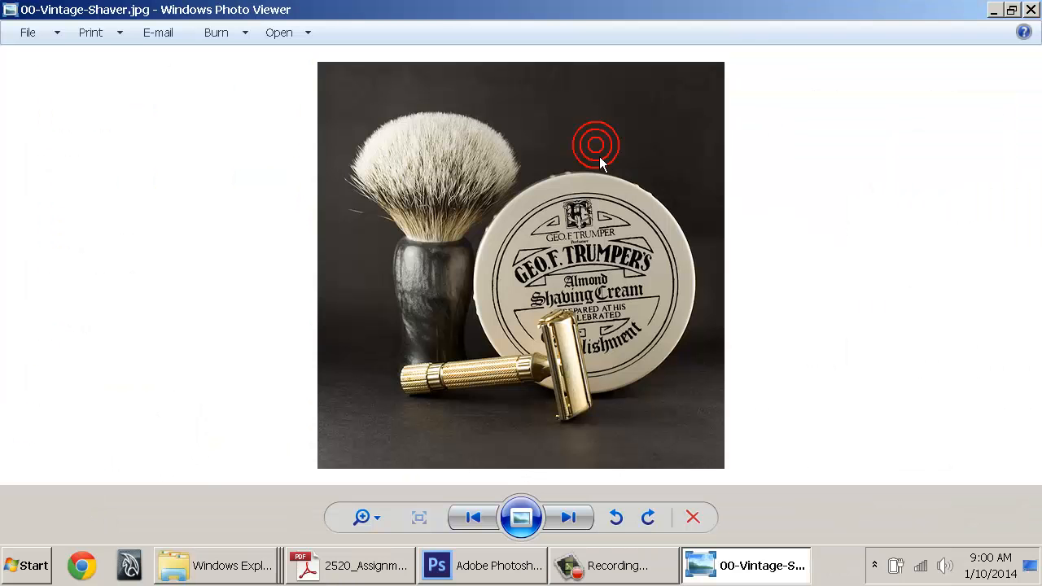
{"action": "key", "text": "Right"}
{"action": "key", "text": "Right"}
{"action": "key", "text": "Right"}
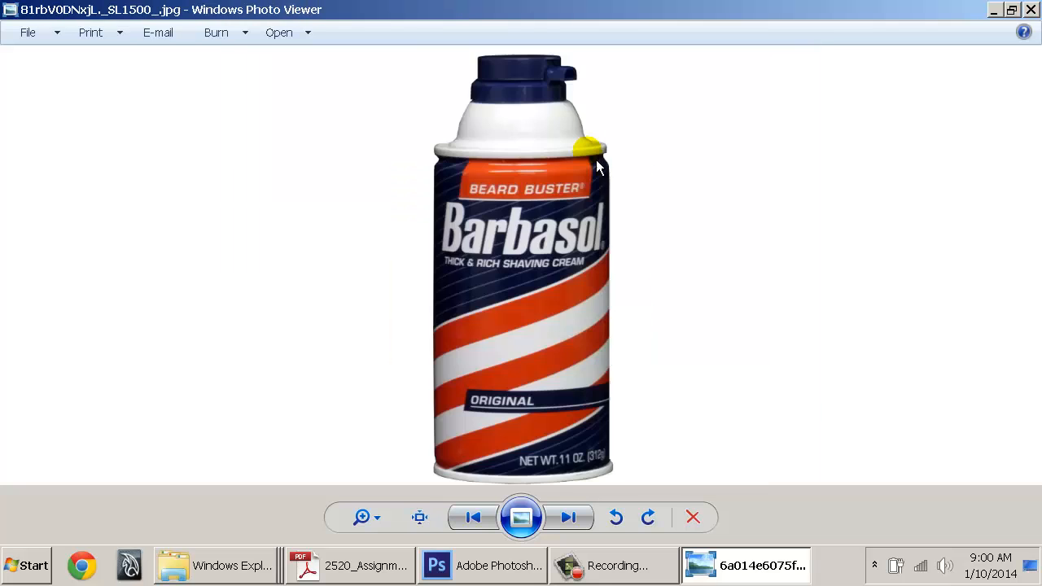
{"action": "key", "text": "Right"}
{"action": "key", "text": "Right"}
{"action": "key", "text": "Right"}
{"action": "key", "text": "Right"}
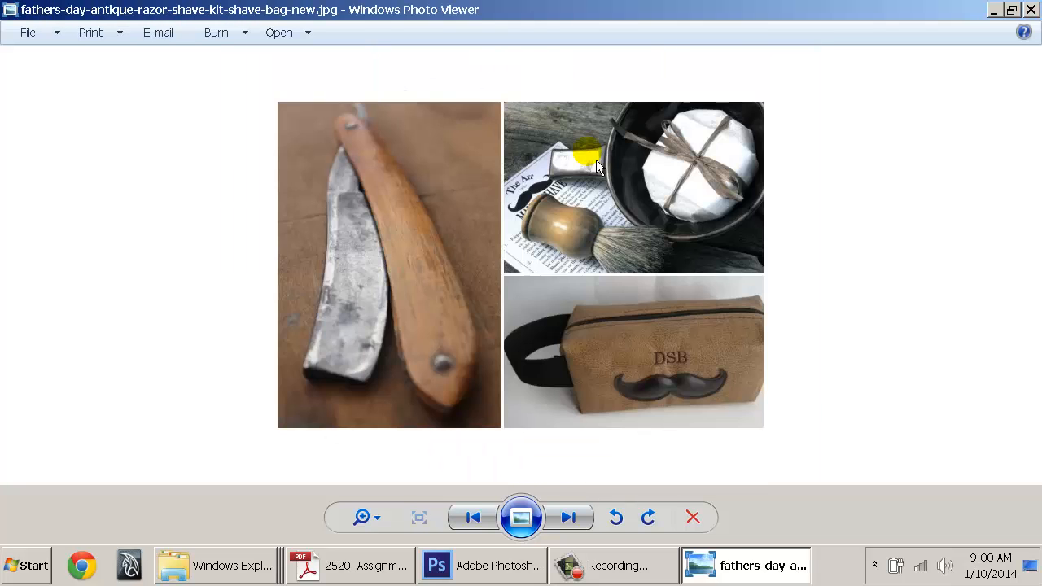
{"action": "key", "text": "Right"}
{"action": "key", "text": "Right"}
{"action": "key", "text": "Right"}
{"action": "key", "text": "Right"}
{"action": "key", "text": "Right"}
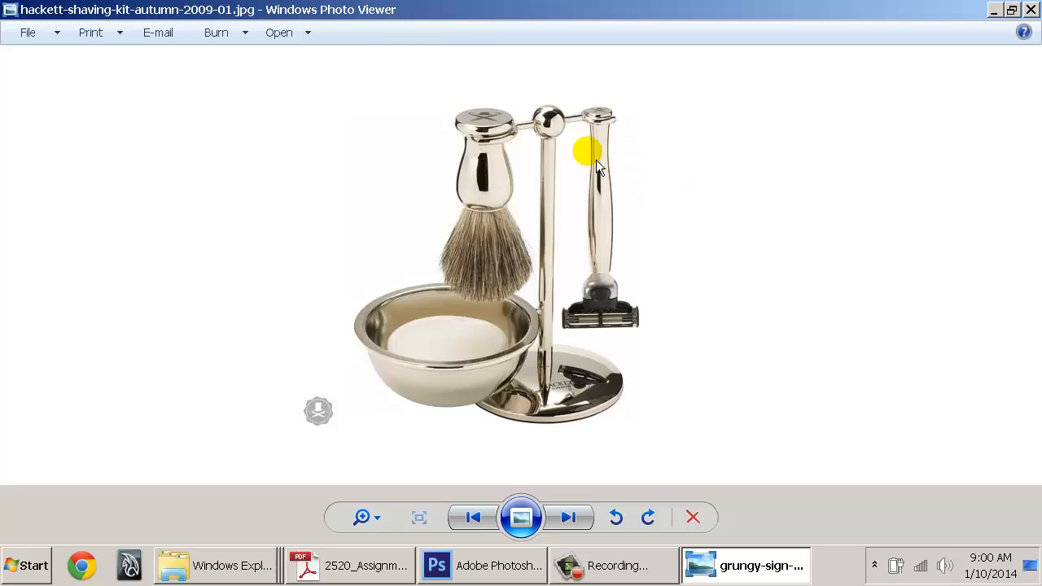
{"action": "key", "text": "Right"}
{"action": "key", "text": "Right"}
{"action": "key", "text": "Right"}
{"action": "key", "text": "Right"}
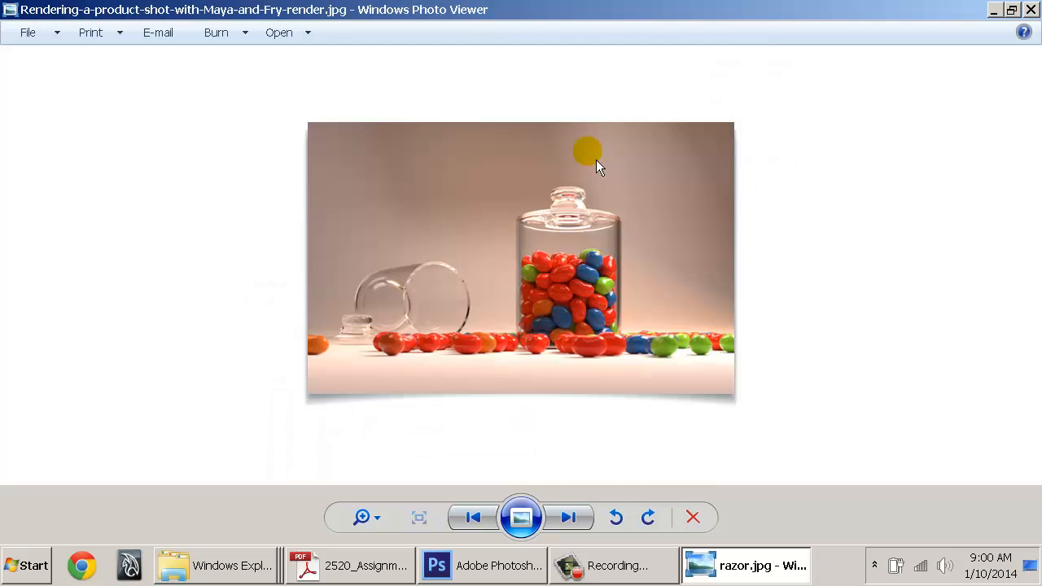
{"action": "key", "text": "Right"}
{"action": "key", "text": "Right"}
{"action": "key", "text": "alt+F4"}
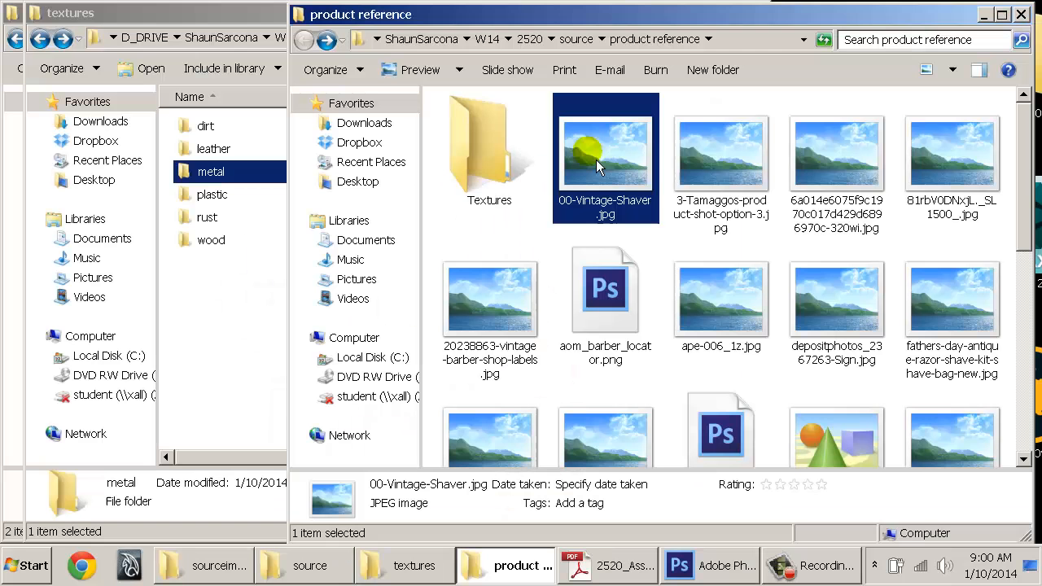
{"action": "left_click", "coordinate": [608, 569]}
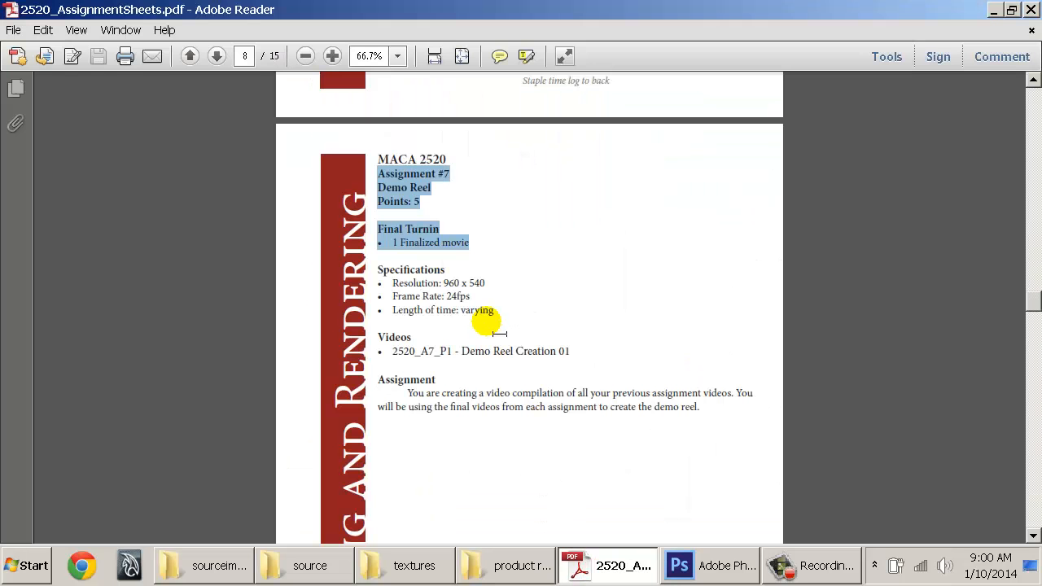
Highlight the 2 detailed sketches and 10 reference images bullets on page 3, then return to product reference
{"action": "left_click_drag", "start_coordinate": [1034, 301], "coordinate": [1034, 159]}
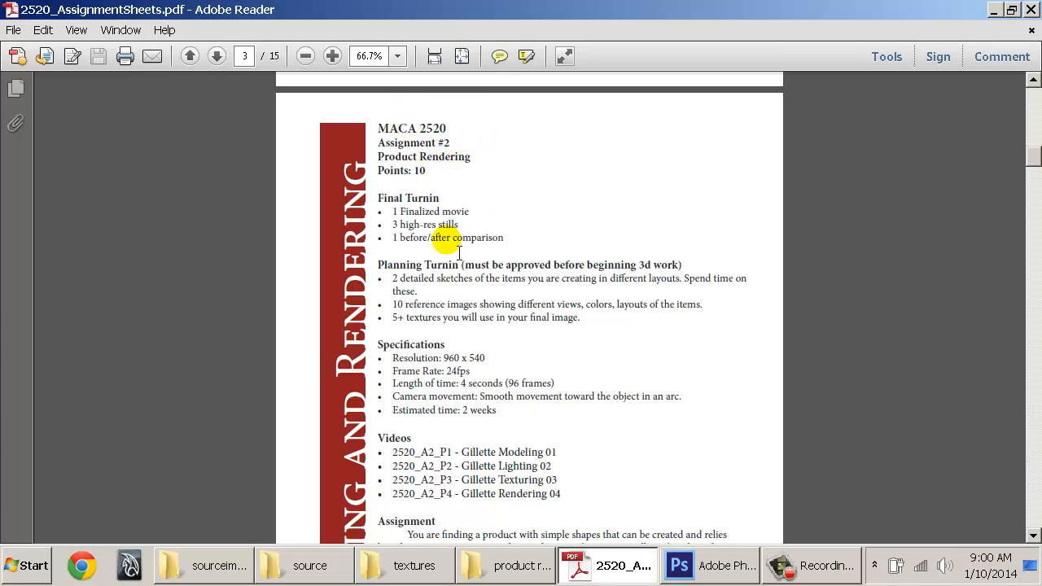
{"action": "scroll", "coordinate": [448, 224], "scroll_direction": "down", "scroll_amount": 1}
{"action": "left_click_drag", "start_coordinate": [393, 239], "coordinate": [764, 260]}
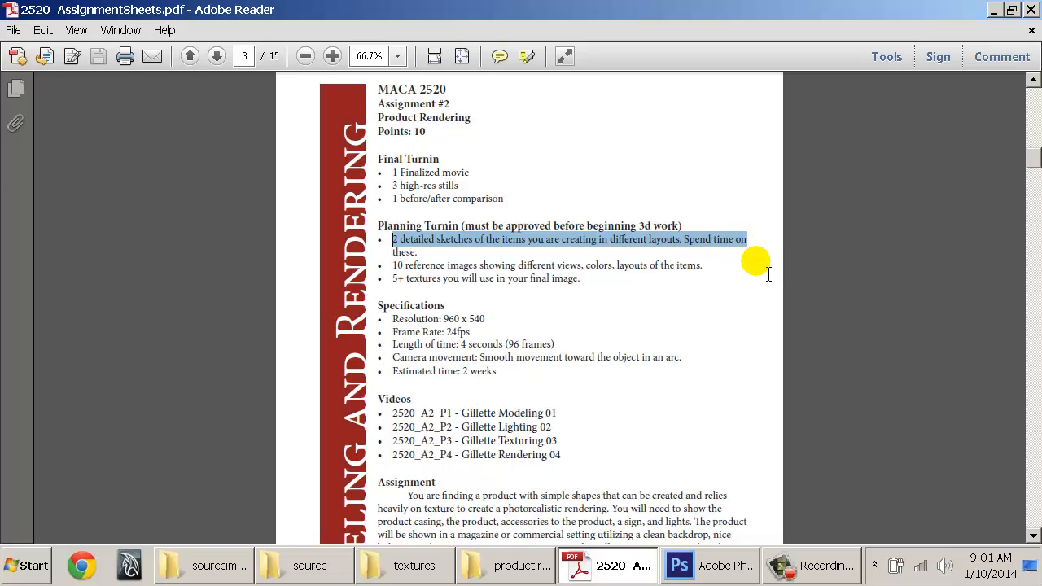
{"action": "left_click_drag", "start_coordinate": [768, 274], "coordinate": [721, 259]}
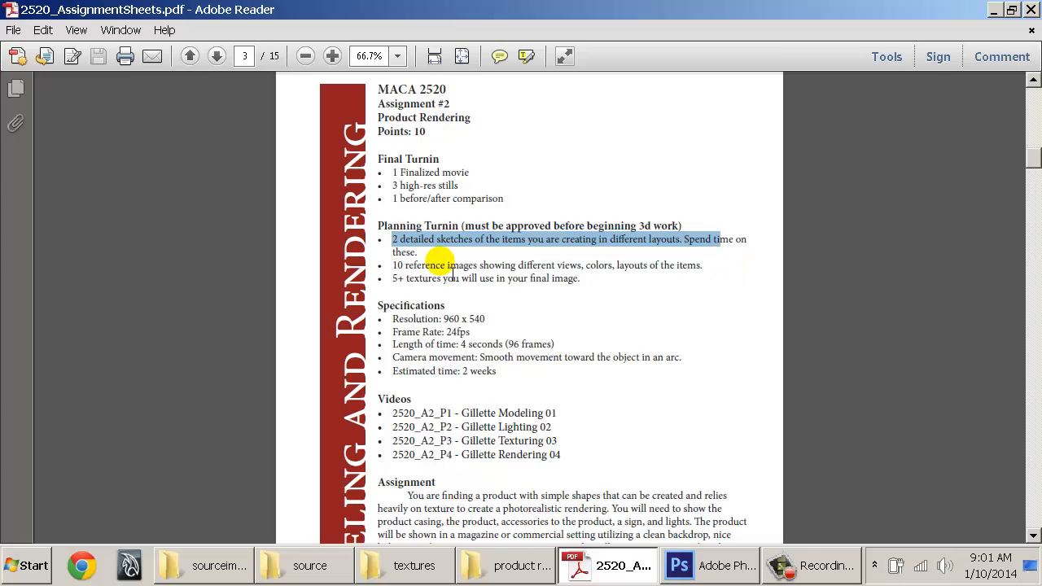
{"action": "left_click_drag", "start_coordinate": [392, 266], "coordinate": [719, 275]}
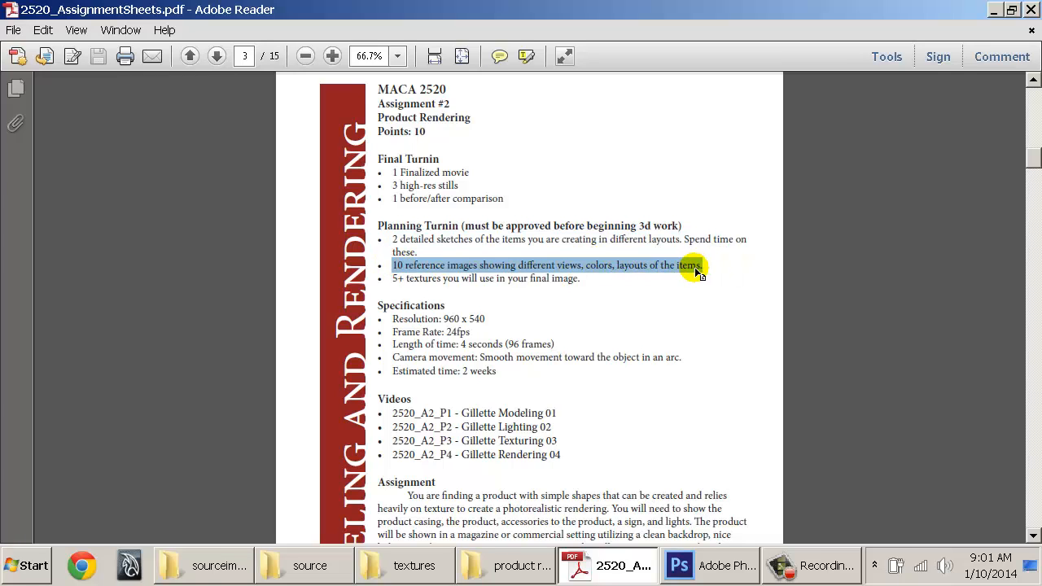
{"action": "left_click", "coordinate": [506, 568]}
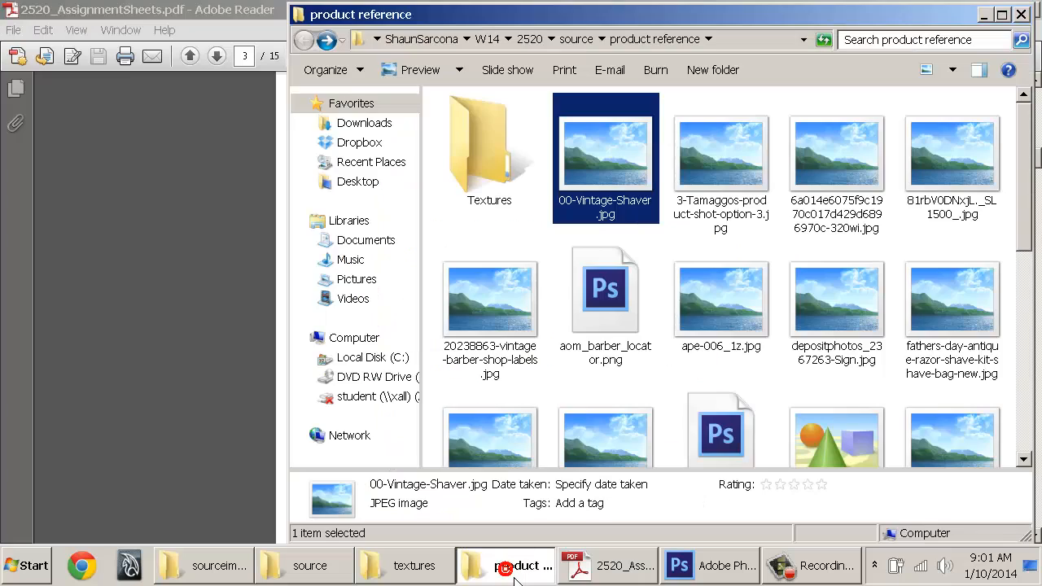
Open 00-Vintage-Shaver.jpg and page through to the Gillette Clinical packaging image
{"action": "double_click", "coordinate": [631, 194]}
{"action": "key", "text": "Right"}
{"action": "key", "text": "Right"}
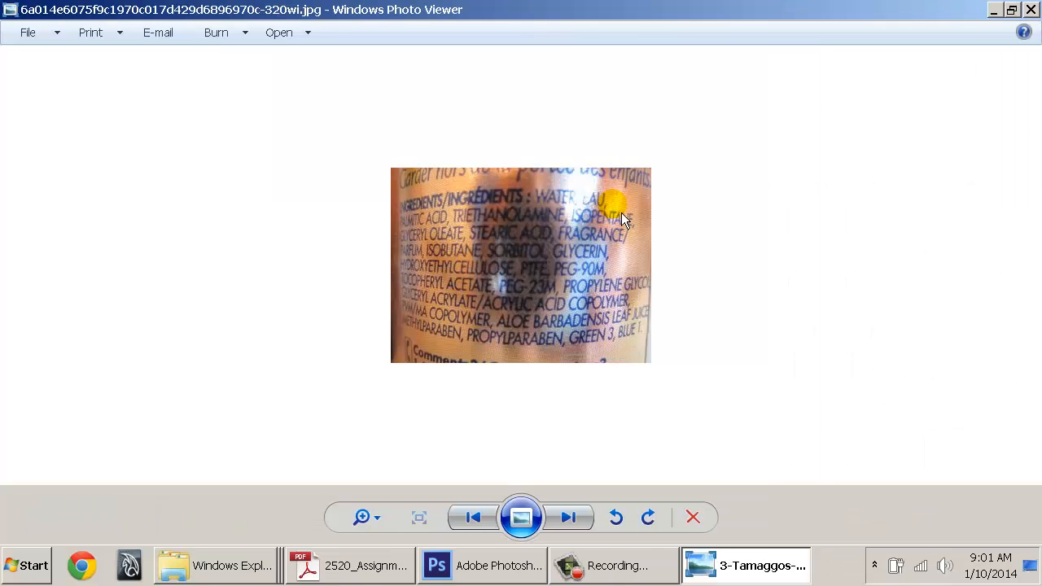
{"action": "key", "text": "Left"}
{"action": "key", "text": "Right"}
{"action": "key", "text": "Right"}
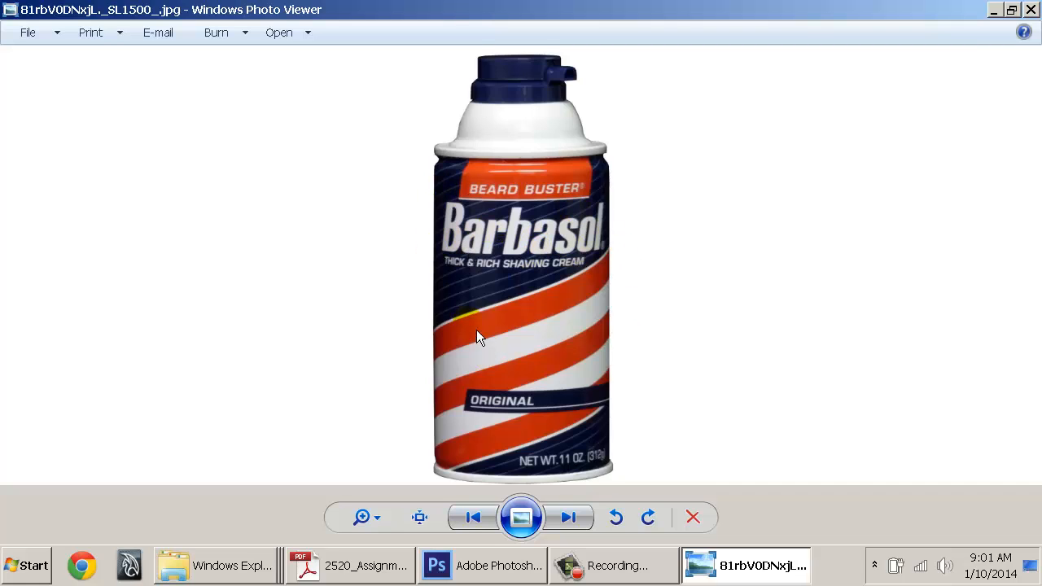
{"action": "key", "text": "Right"}
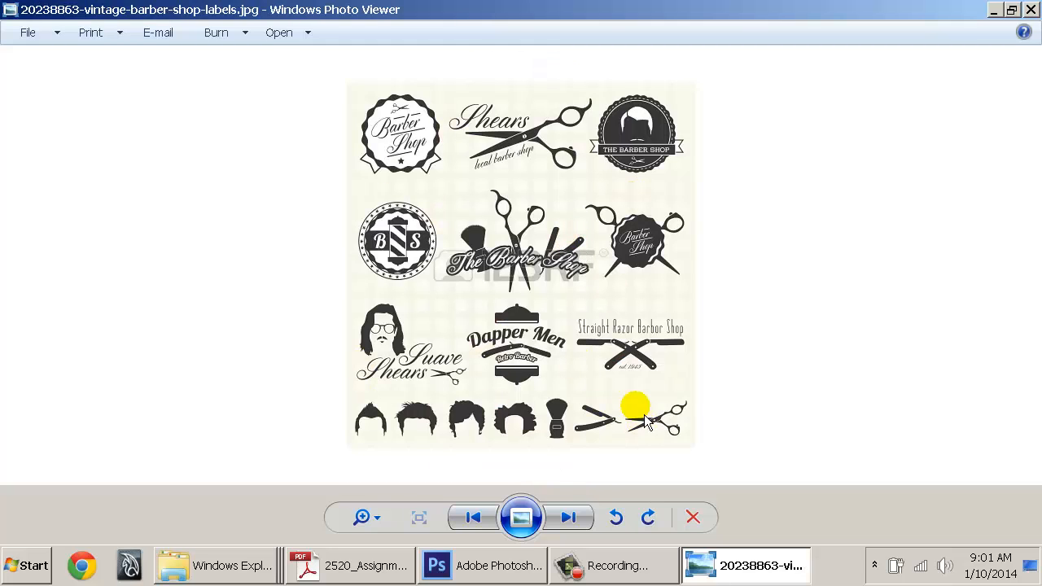
{"action": "key", "text": "Right"}
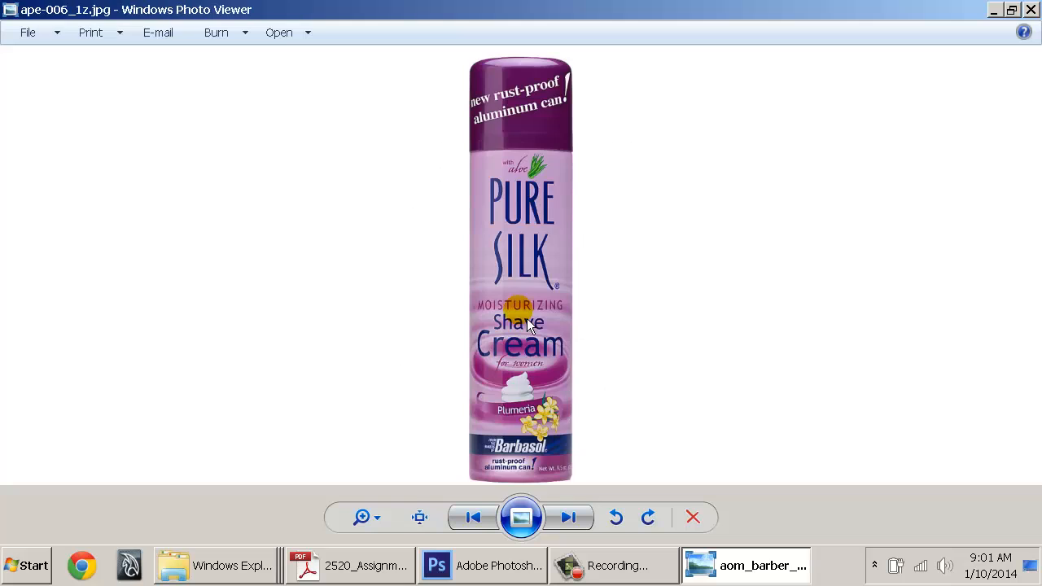
{"action": "key", "text": "Right"}
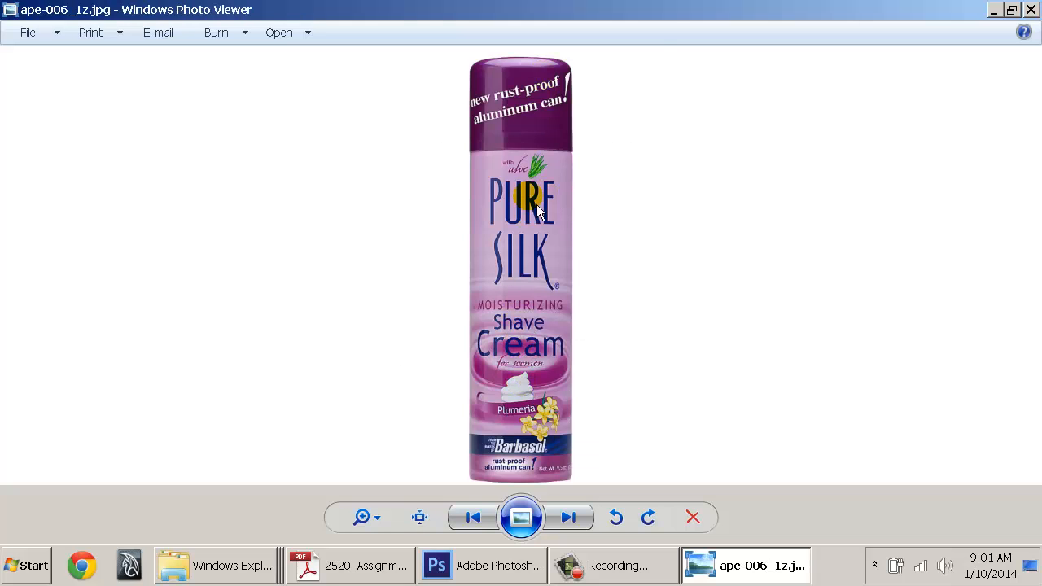
{"action": "key", "text": "Right"}
{"action": "key", "text": "Right"}
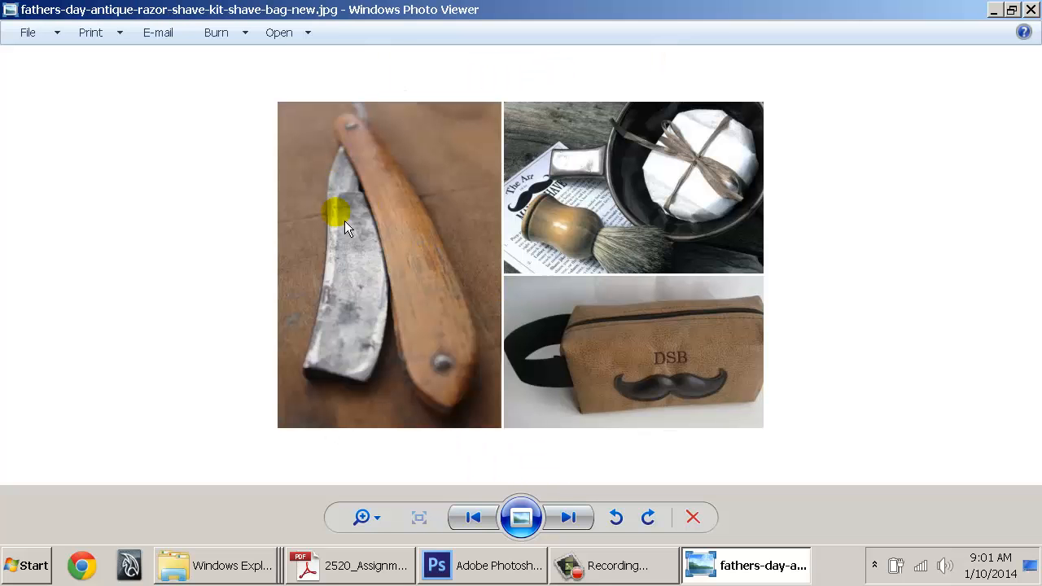
{"action": "key", "text": "Right"}
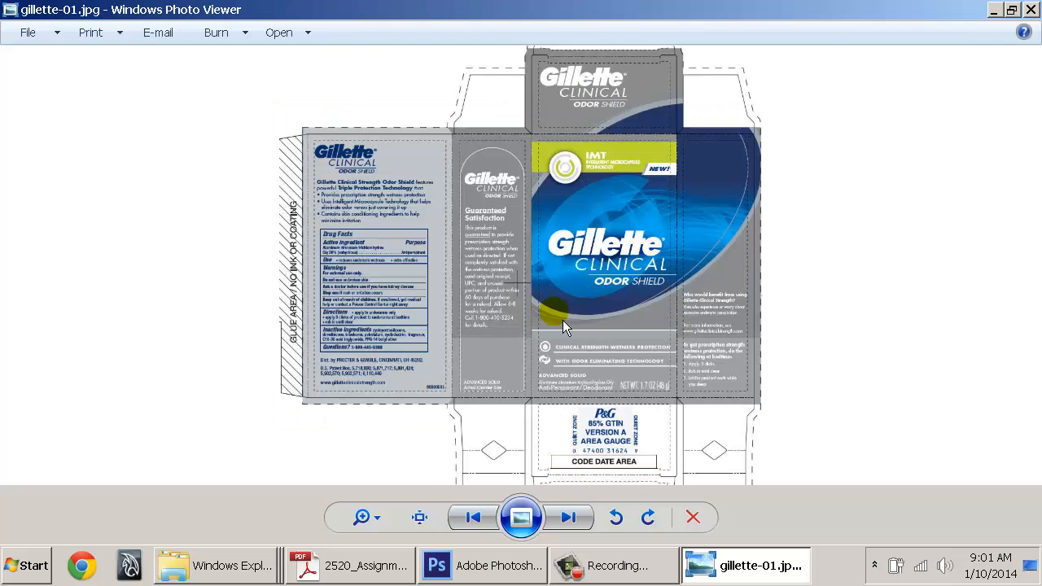
Zoom into the Gillette Clinical packaging and pan across its panels, code area and logos
{"action": "scroll", "coordinate": [553, 210], "scroll_direction": "up", "scroll_amount": 3}
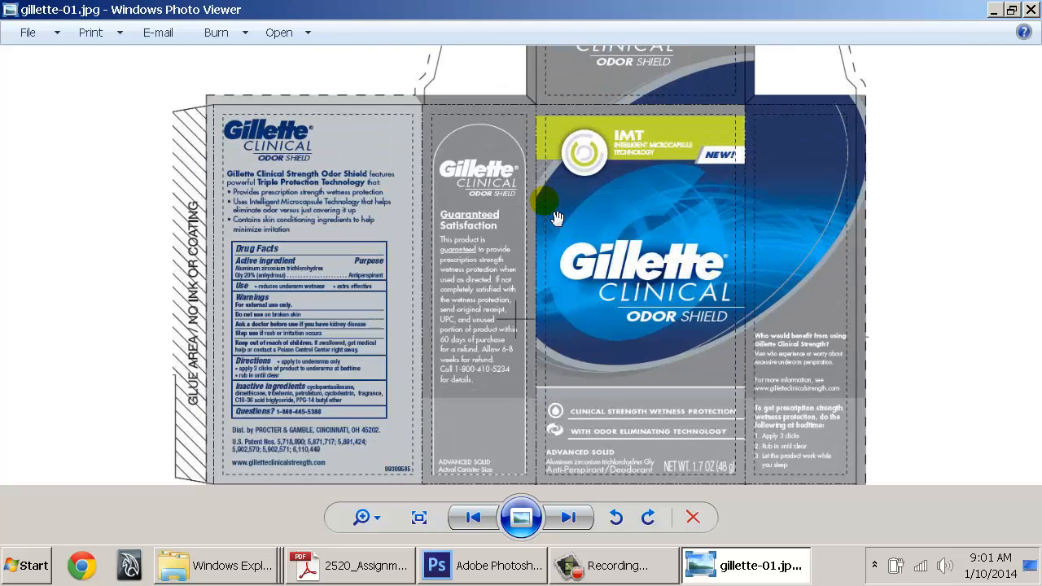
{"action": "left_click_drag", "start_coordinate": [699, 313], "coordinate": [572, 89]}
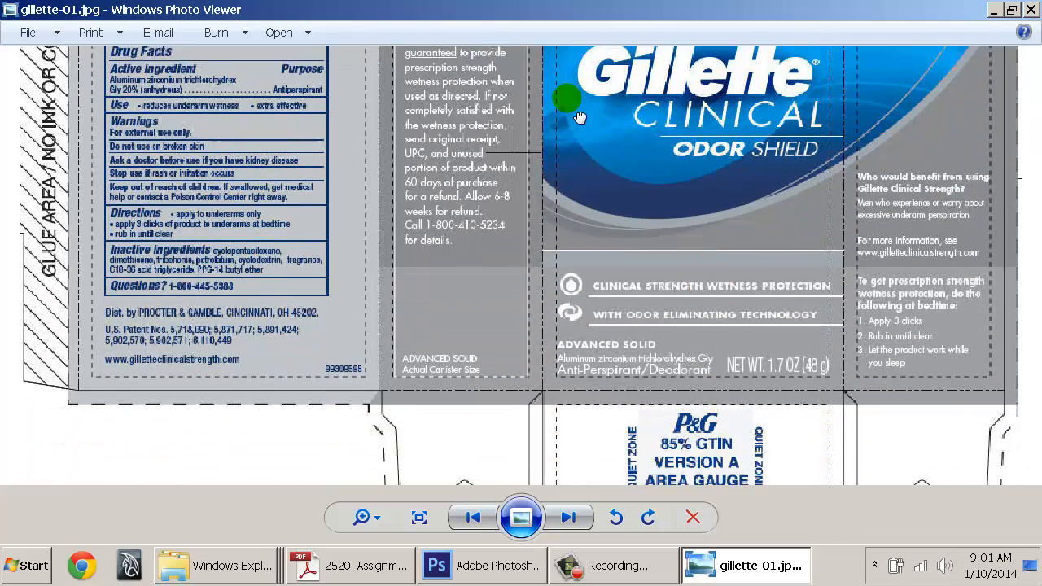
{"action": "left_click_drag", "start_coordinate": [656, 298], "coordinate": [505, 232]}
{"action": "left_click_drag", "start_coordinate": [477, 143], "coordinate": [493, 345]}
{"action": "left_click_drag", "start_coordinate": [248, 187], "coordinate": [259, 324]}
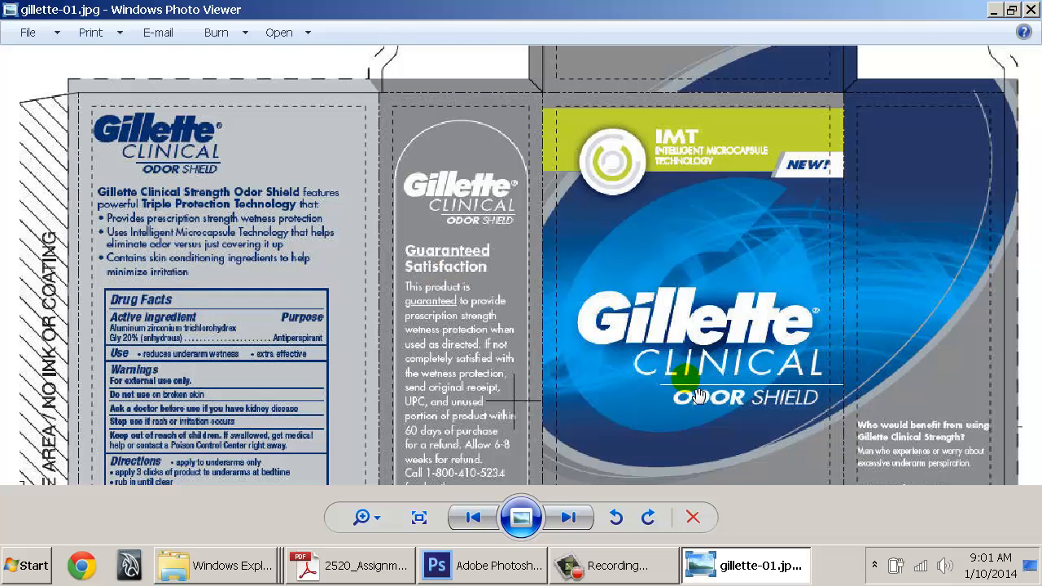
{"action": "left_click_drag", "start_coordinate": [697, 394], "coordinate": [717, 264]}
Continue through the Foamy, shave gel and Hackett kit images, wrapping around past the leather case
{"action": "key", "text": "Right"}
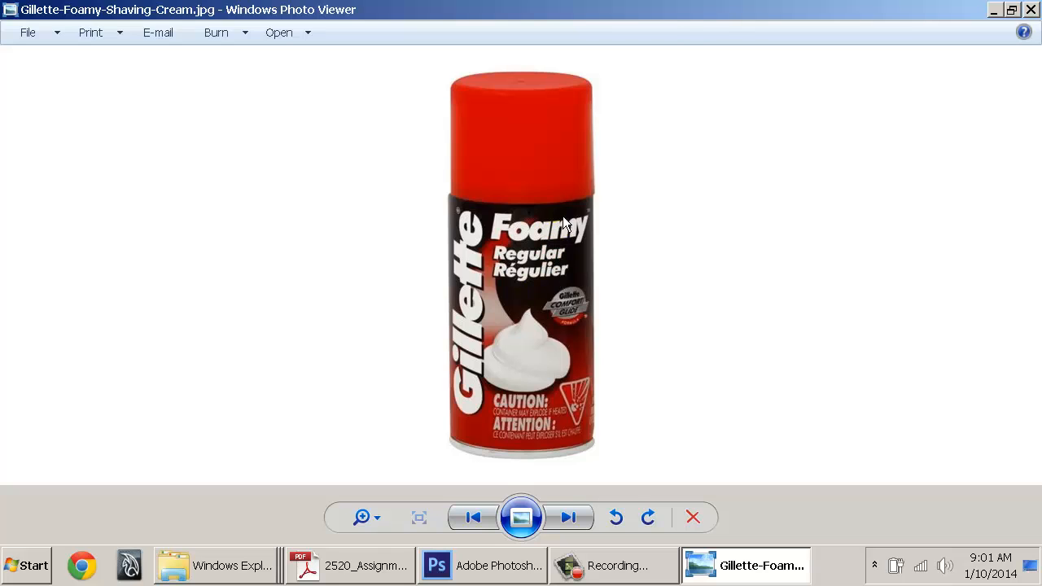
{"action": "key", "text": "Right"}
{"action": "key", "text": "Right"}
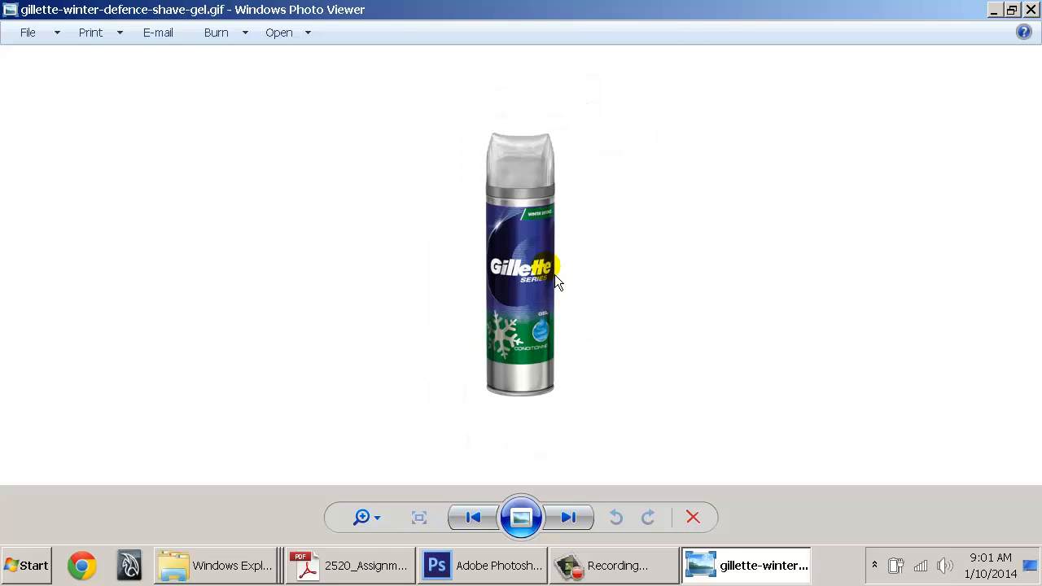
{"action": "key", "text": "Right"}
{"action": "key", "text": "Right"}
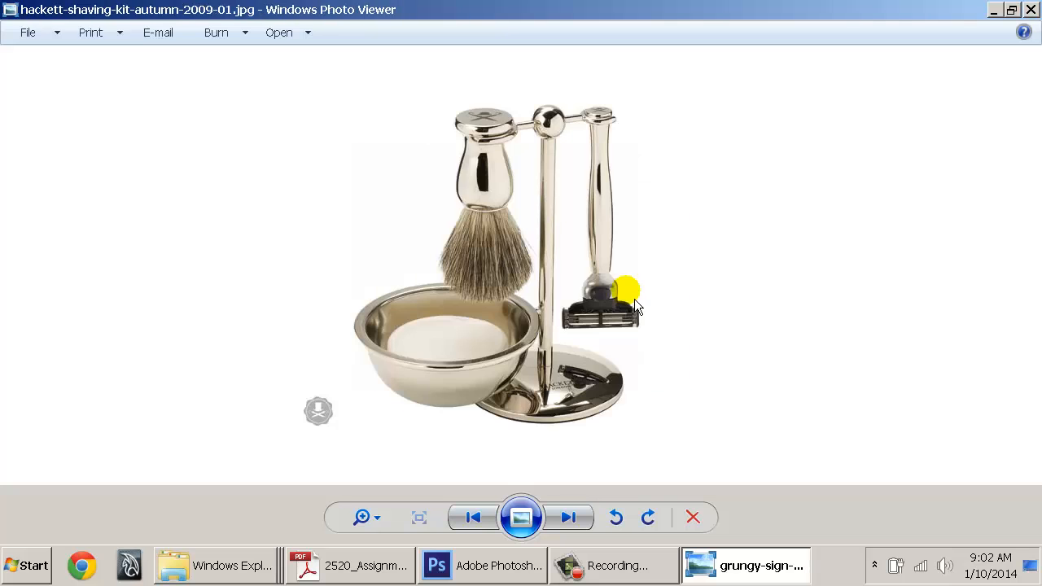
{"action": "key", "text": "Right"}
{"action": "key", "text": "Right"}
{"action": "key", "text": "Right"}
{"action": "key", "text": "Right"}
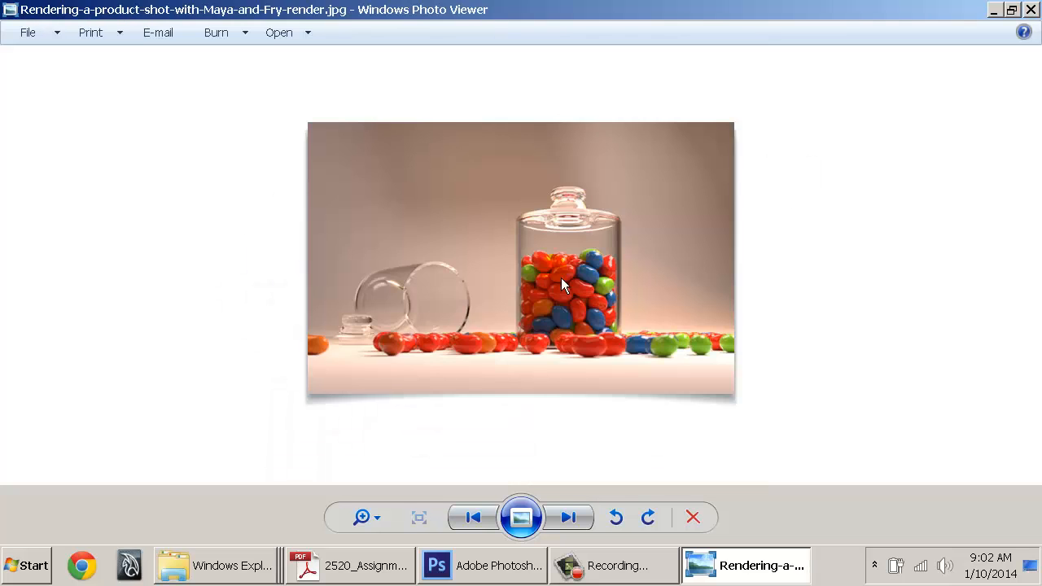
{"action": "key", "text": "Right"}
{"action": "key", "text": "Right"}
{"action": "key", "text": "Right"}
{"action": "key", "text": "Right"}
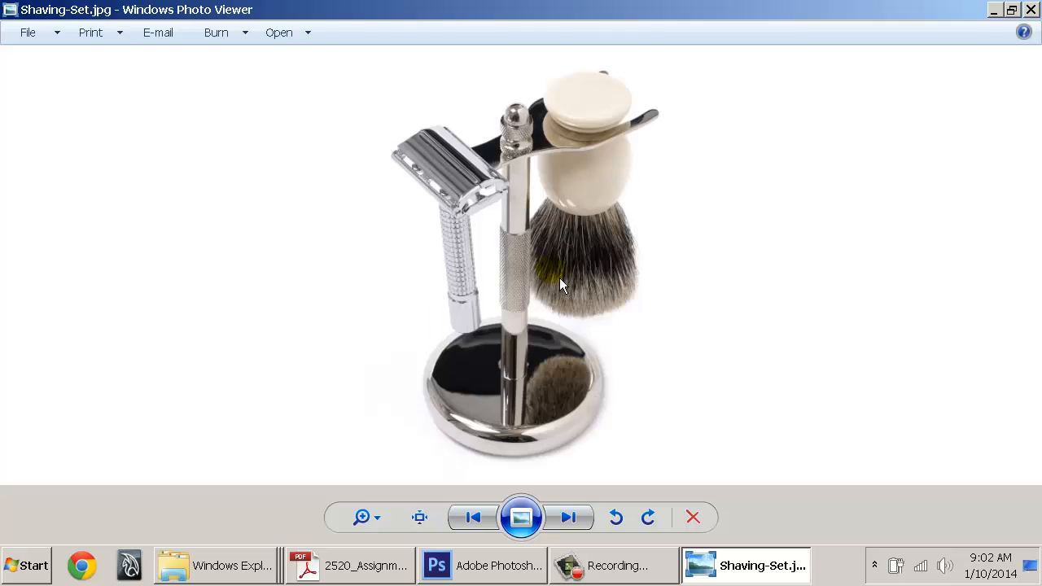
{"action": "key", "text": "Right"}
{"action": "key", "text": "Right"}
{"action": "key", "text": "Right"}
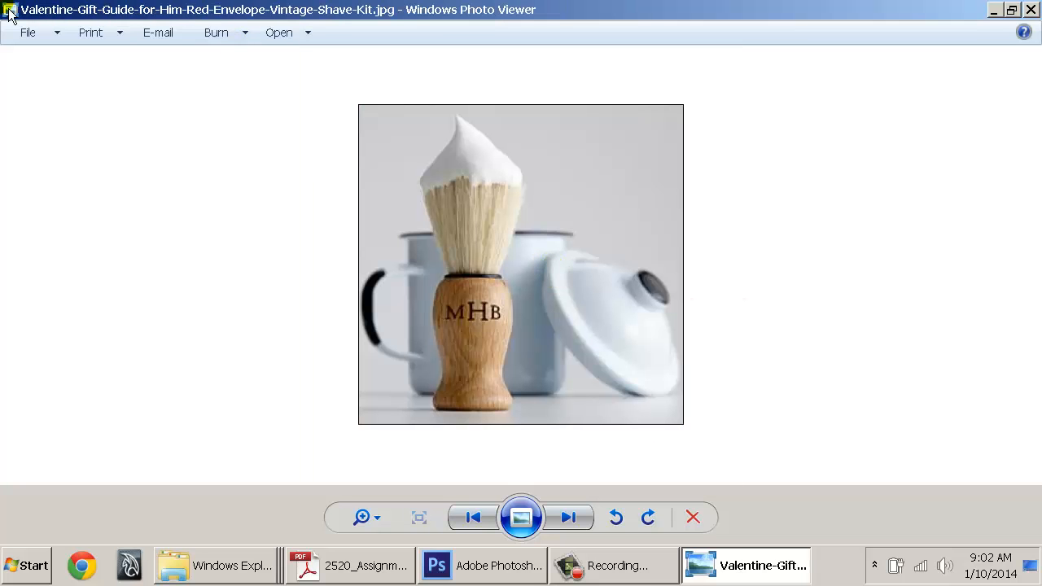
{"action": "key", "text": "Right"}
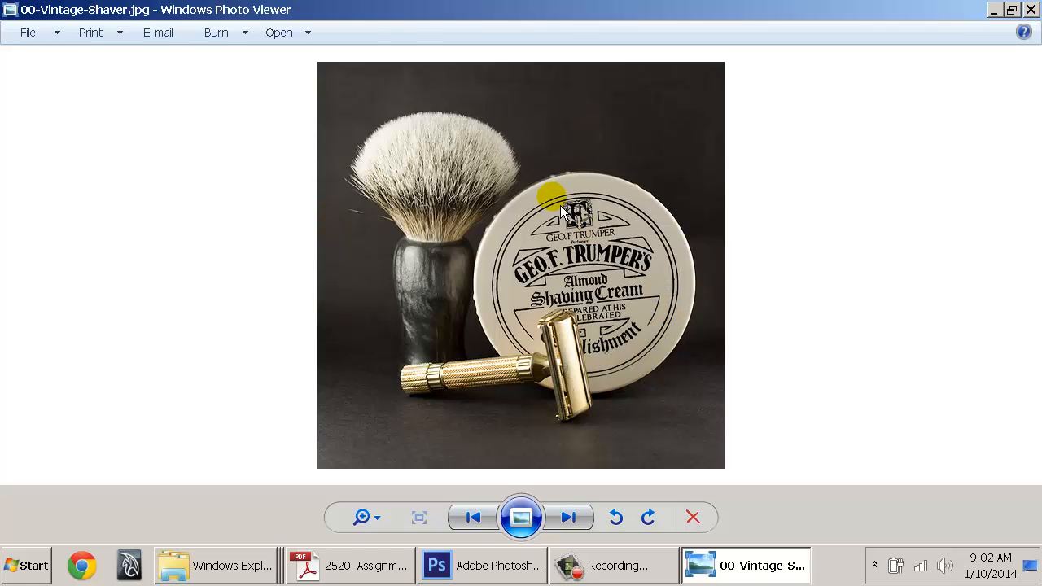
{"action": "key", "text": "Right"}
{"action": "key", "text": "Right"}
{"action": "key", "text": "Right"}
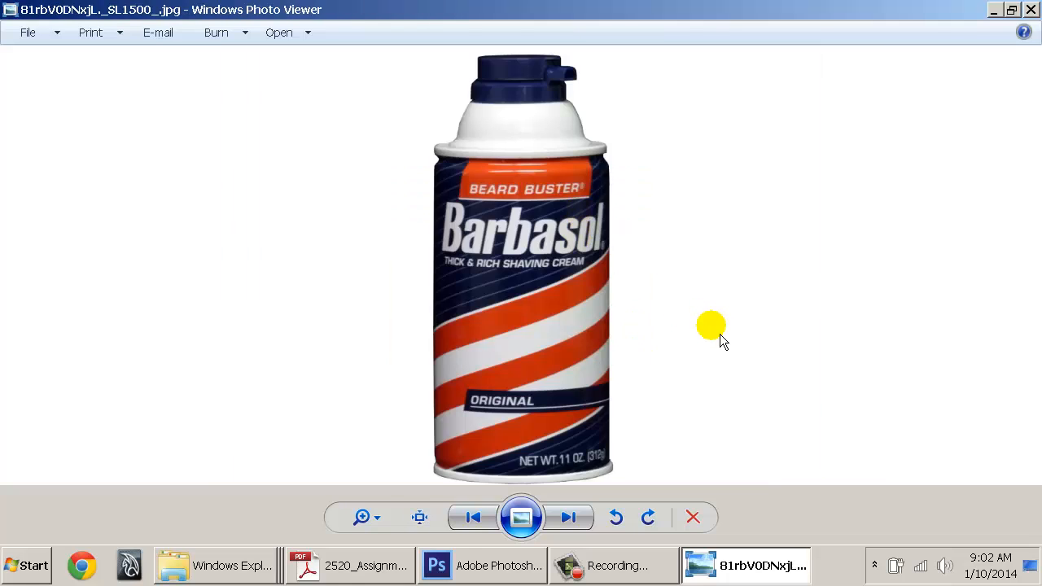
{"action": "key", "text": "Right"}
{"action": "key", "text": "Right"}
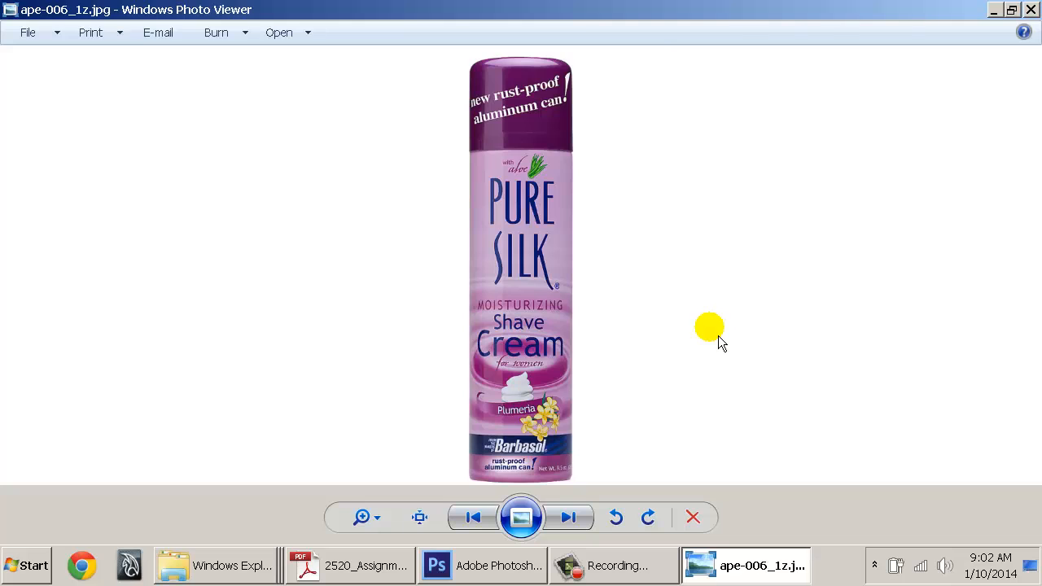
{"action": "key", "text": "Right"}
{"action": "key", "text": "Right"}
{"action": "key", "text": "Right"}
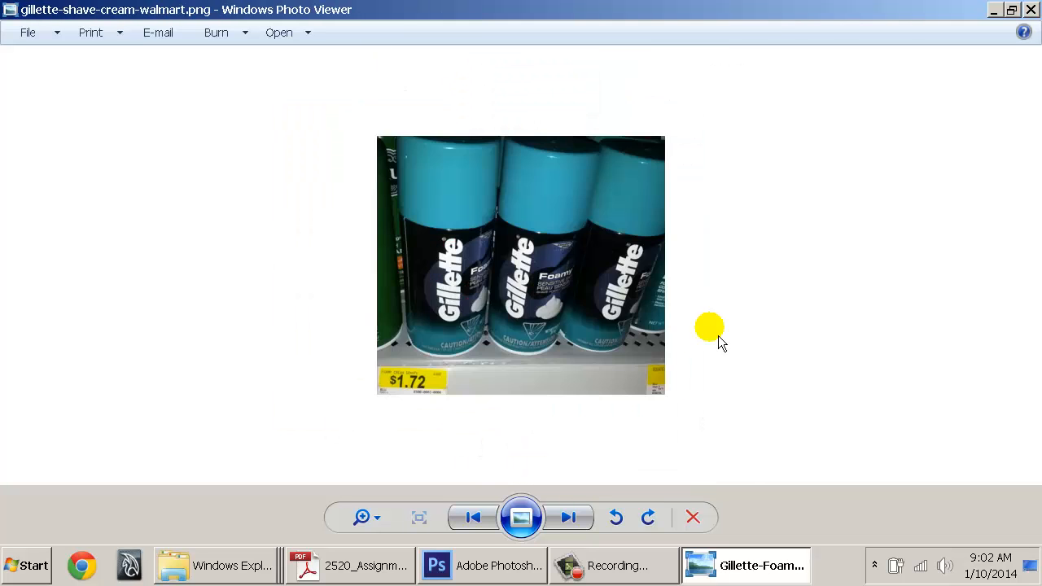
{"action": "key", "text": "Right"}
{"action": "key", "text": "Right"}
{"action": "key", "text": "Right"}
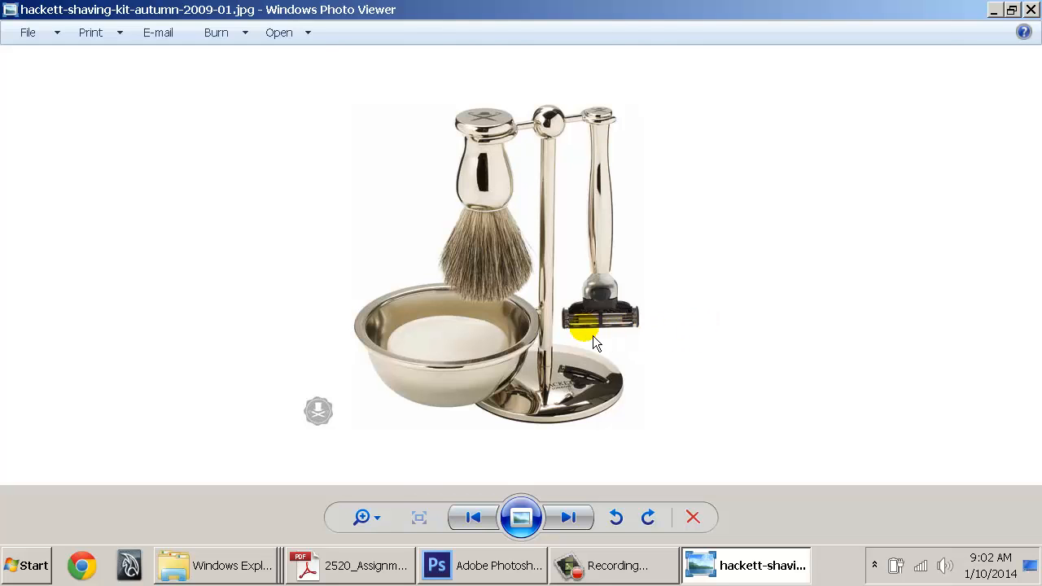
{"action": "key", "text": "Right"}
{"action": "key", "text": "Right"}
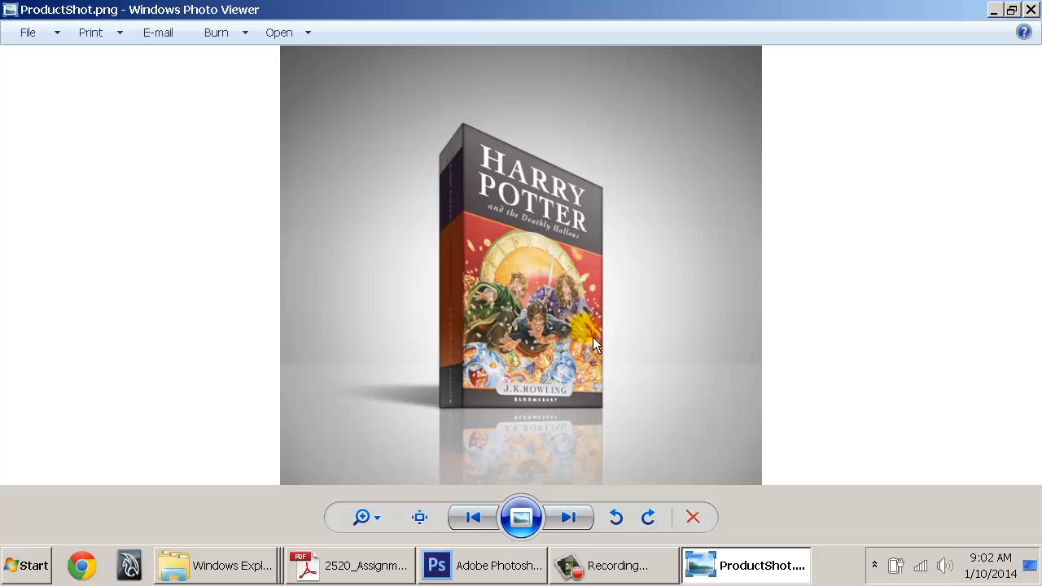
Show one more product photo, then close Photo Viewer from its control menu
{"action": "key", "text": "Right"}
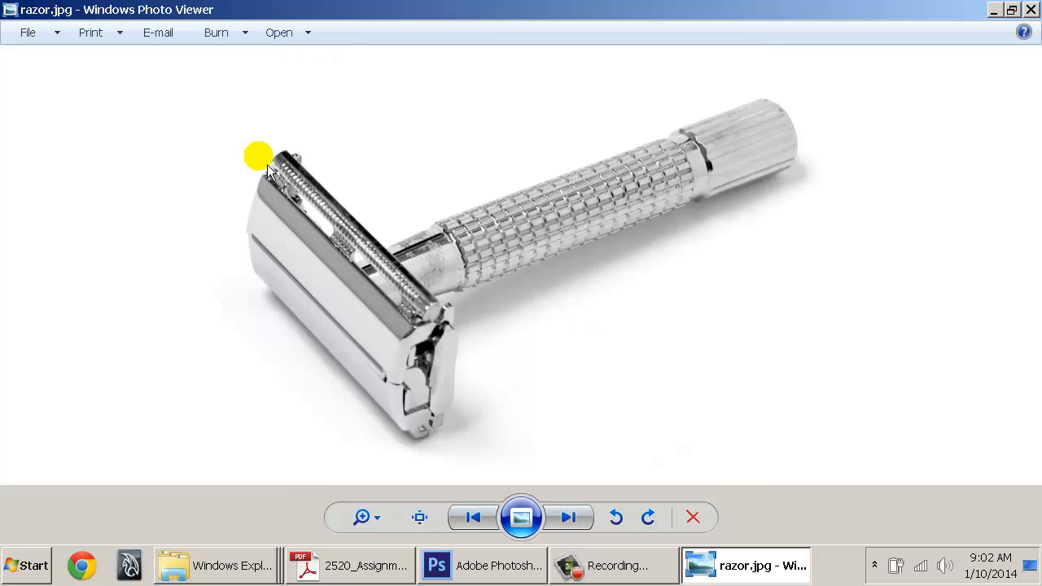
{"action": "left_click", "coordinate": [10, 9]}
{"action": "left_click", "coordinate": [32, 139]}
{"action": "left_click", "coordinate": [598, 267]}
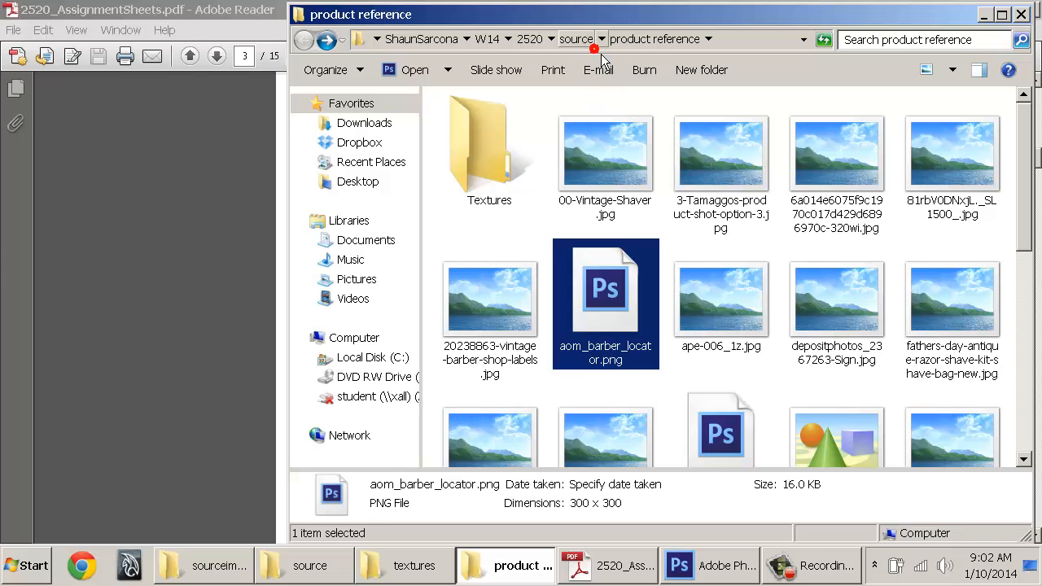
Navigate up to D_DRIVE and back down through the student's folder, W14 and 2520 to source
{"action": "left_click", "coordinate": [580, 39]}
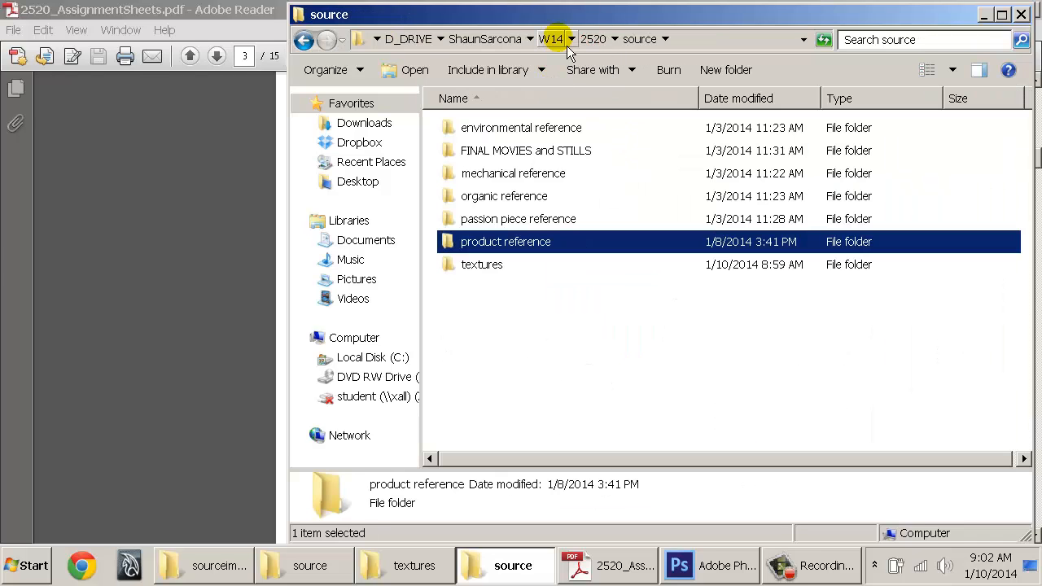
{"action": "left_click", "coordinate": [555, 40]}
{"action": "left_click", "coordinate": [487, 39]}
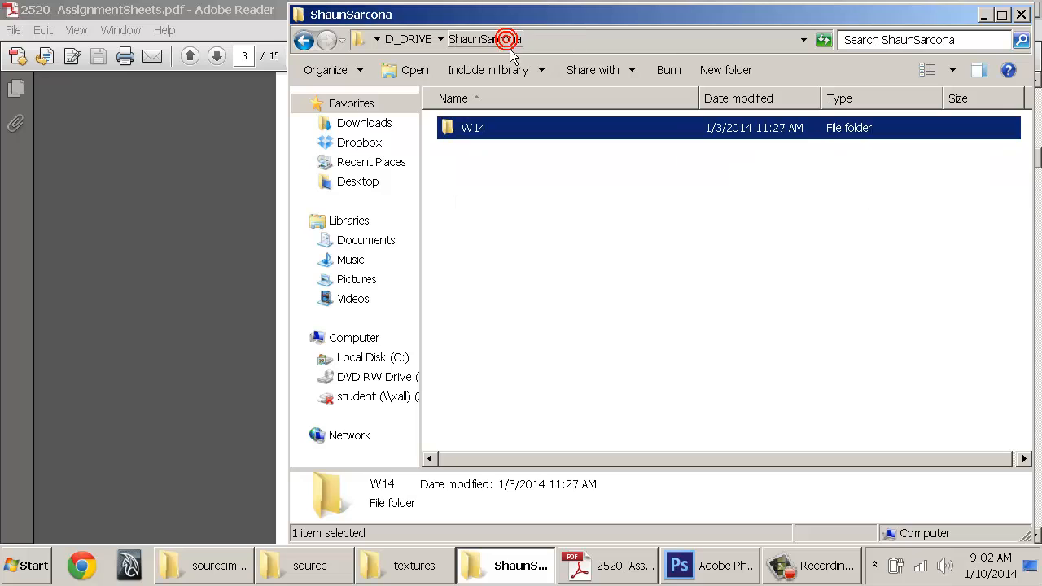
{"action": "left_click", "coordinate": [412, 39]}
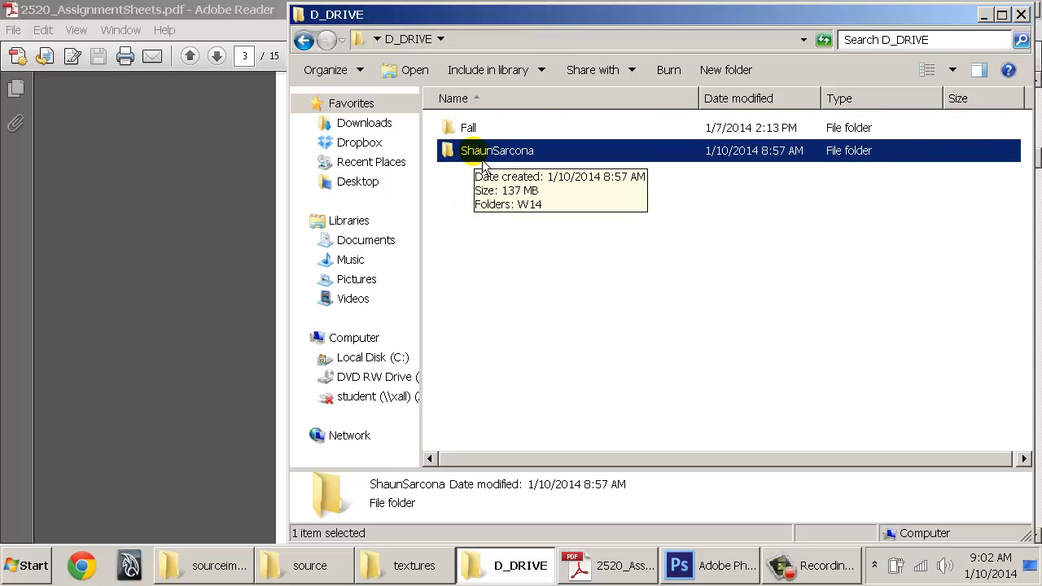
{"action": "double_click", "coordinate": [475, 155]}
{"action": "left_click", "coordinate": [479, 142]}
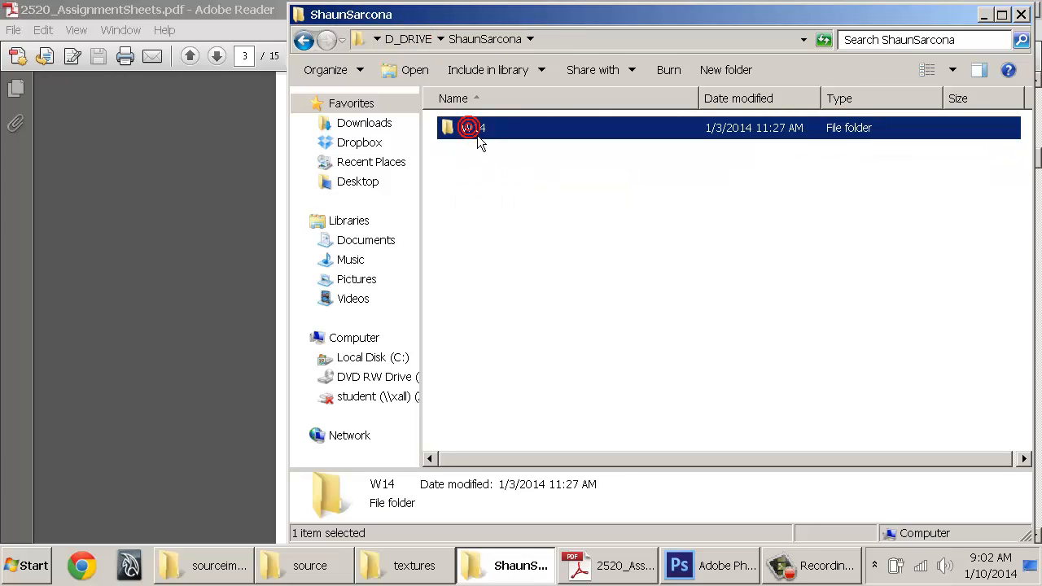
{"action": "left_click", "coordinate": [563, 128]}
{"action": "double_click", "coordinate": [513, 132]}
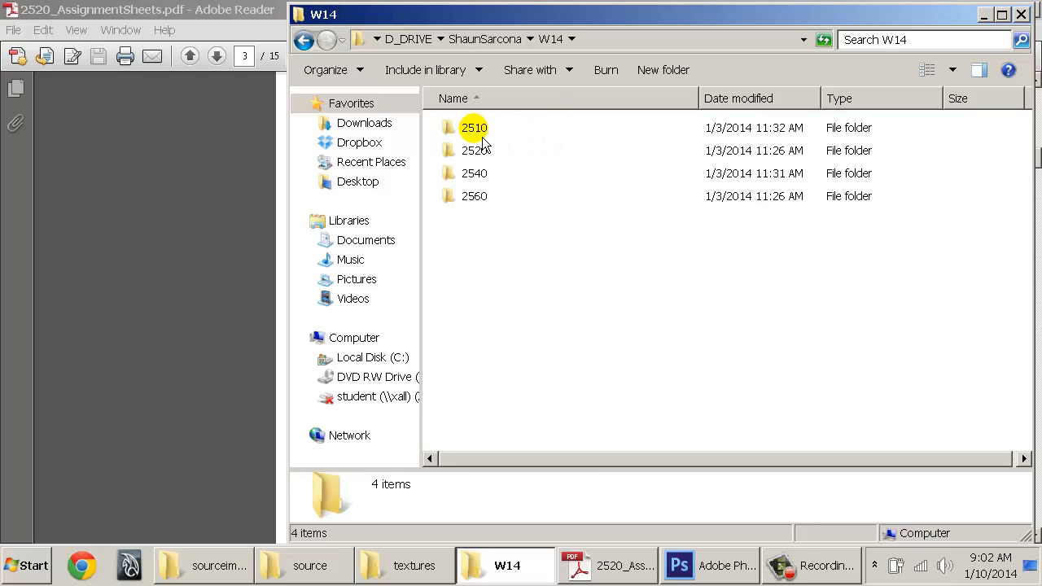
{"action": "left_click", "coordinate": [477, 155]}
{"action": "double_click", "coordinate": [489, 153]}
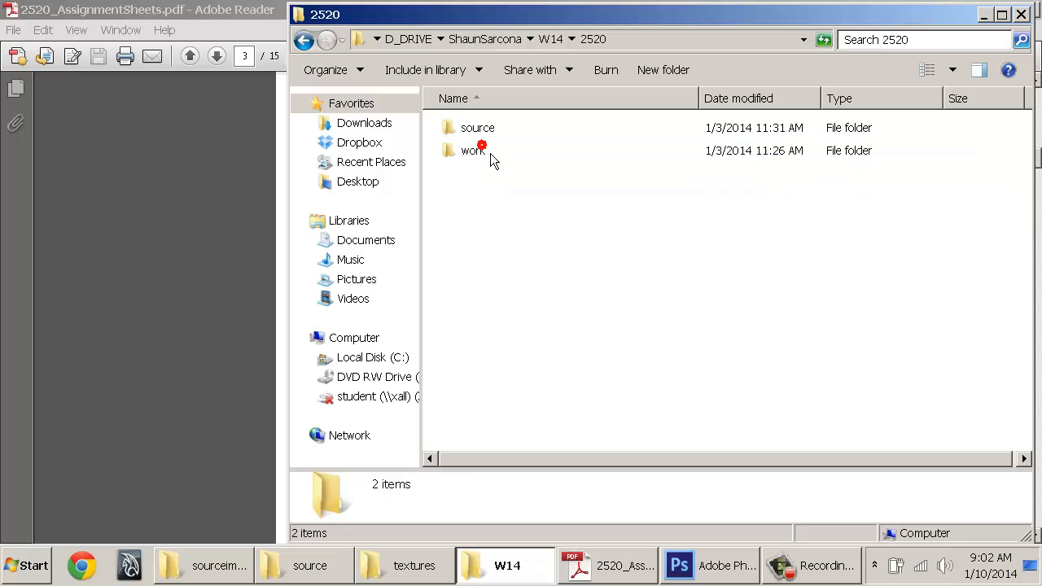
{"action": "double_click", "coordinate": [489, 129]}
Select each of the seven source subfolders in turn, ending on textures
{"action": "left_click", "coordinate": [530, 131]}
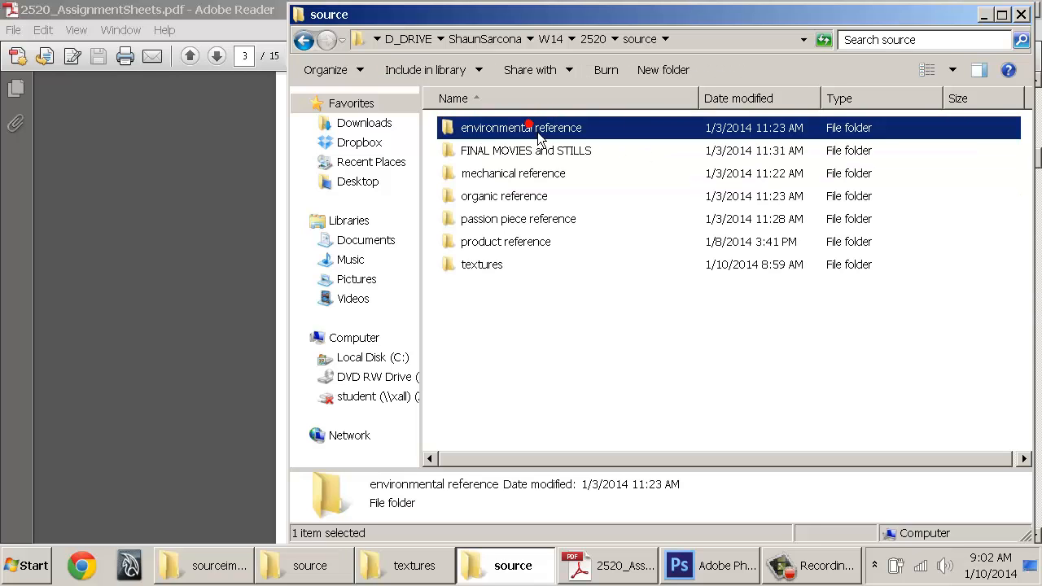
{"action": "left_click", "coordinate": [527, 148]}
{"action": "left_click", "coordinate": [513, 172]}
{"action": "left_click", "coordinate": [501, 195]}
{"action": "left_click", "coordinate": [493, 218]}
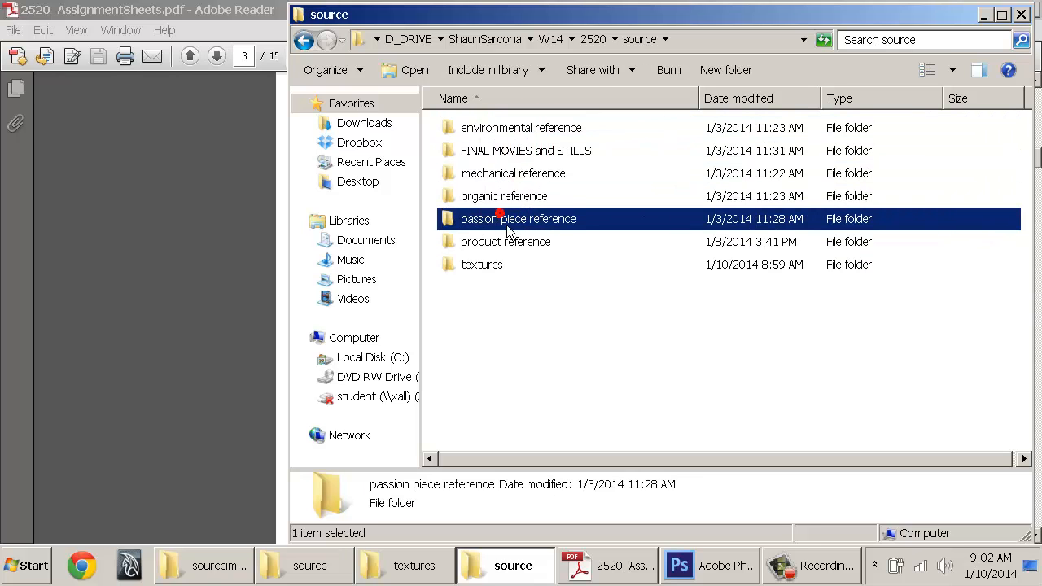
{"action": "left_click", "coordinate": [489, 241]}
{"action": "left_click", "coordinate": [494, 264]}
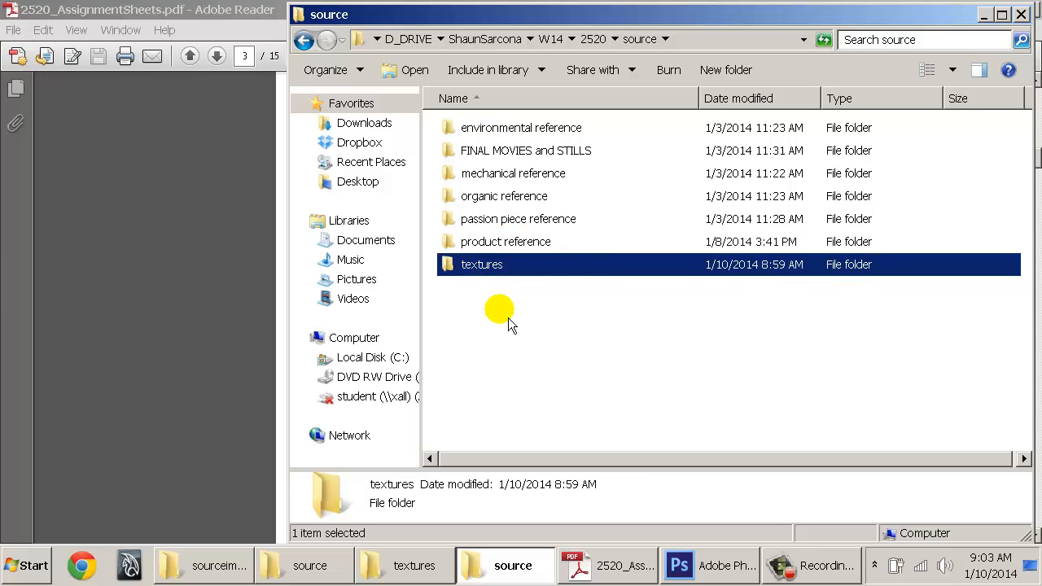
Open the FINAL MOVIES and STILLS and mechanical reference folders in source to check their contents
{"action": "left_click", "coordinate": [458, 351]}
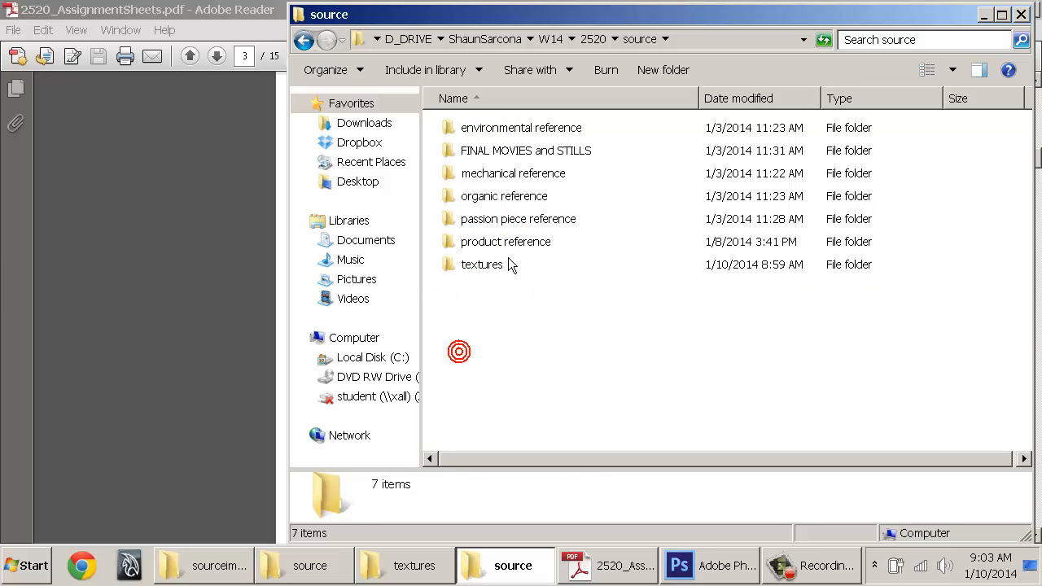
{"action": "left_click", "coordinate": [506, 244]}
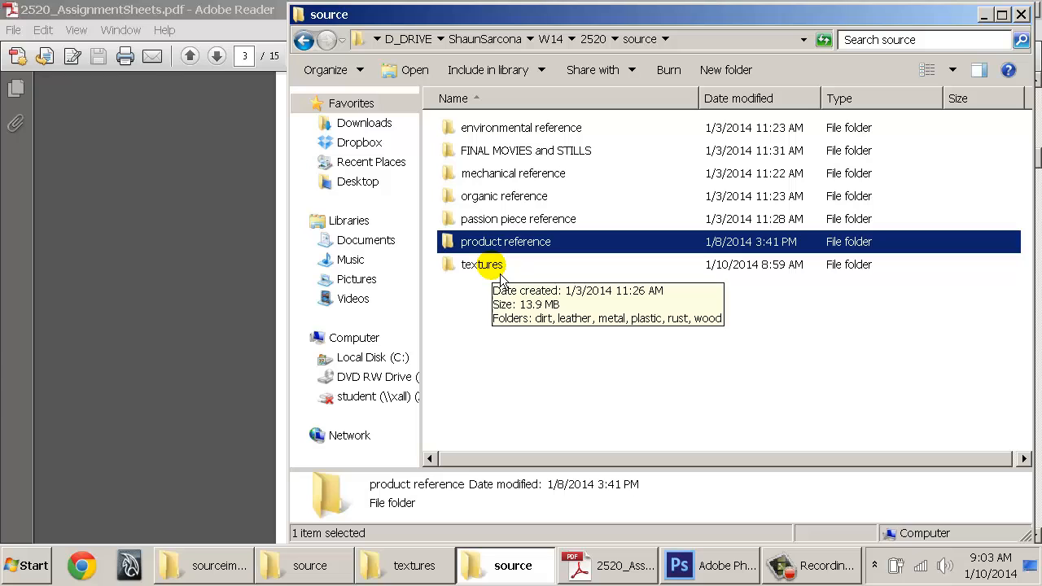
{"action": "left_click", "coordinate": [500, 274], "text": "ctrl"}
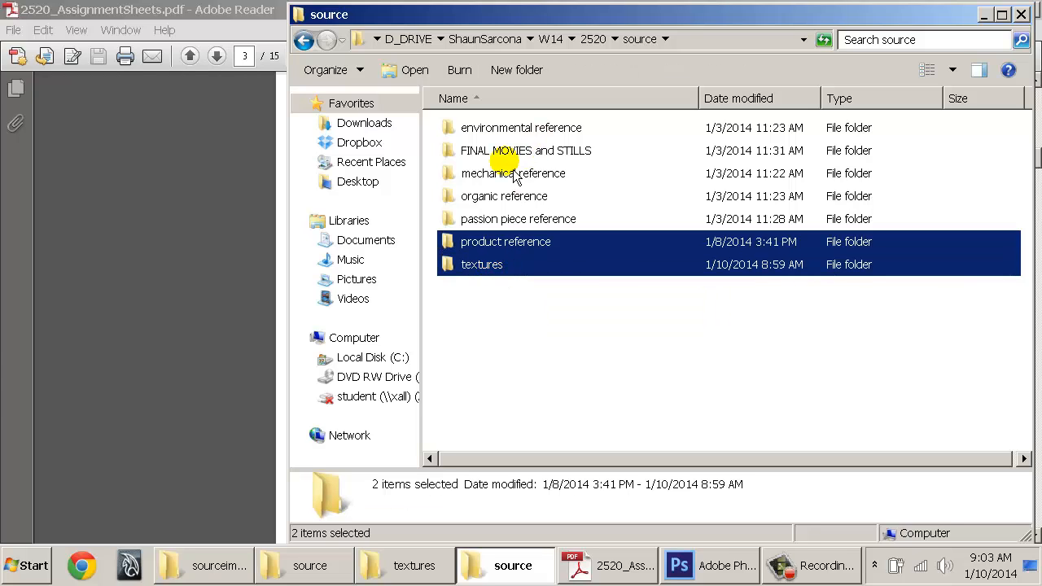
{"action": "left_click", "coordinate": [494, 151]}
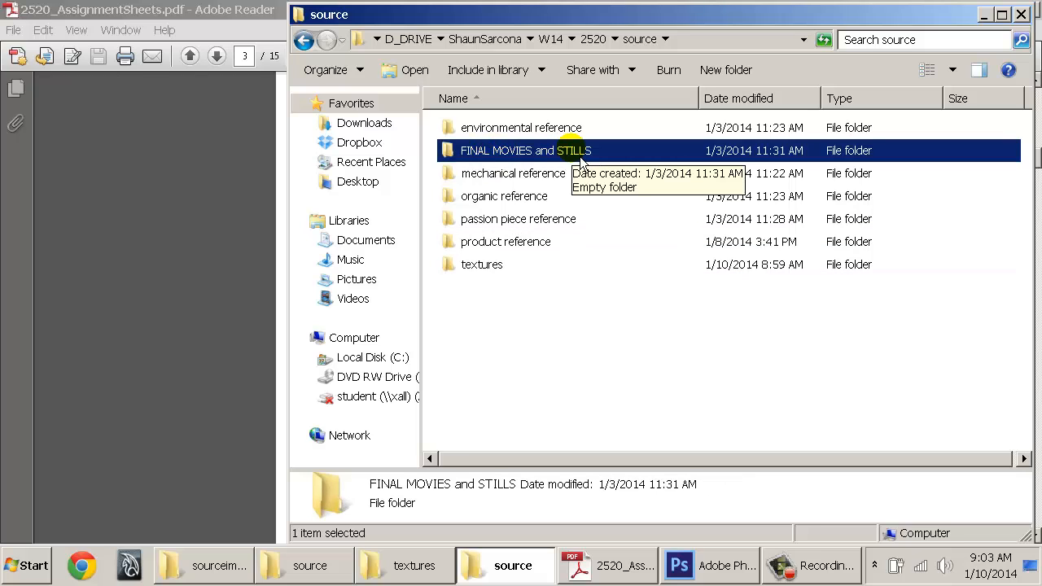
{"action": "left_click", "coordinate": [502, 242]}
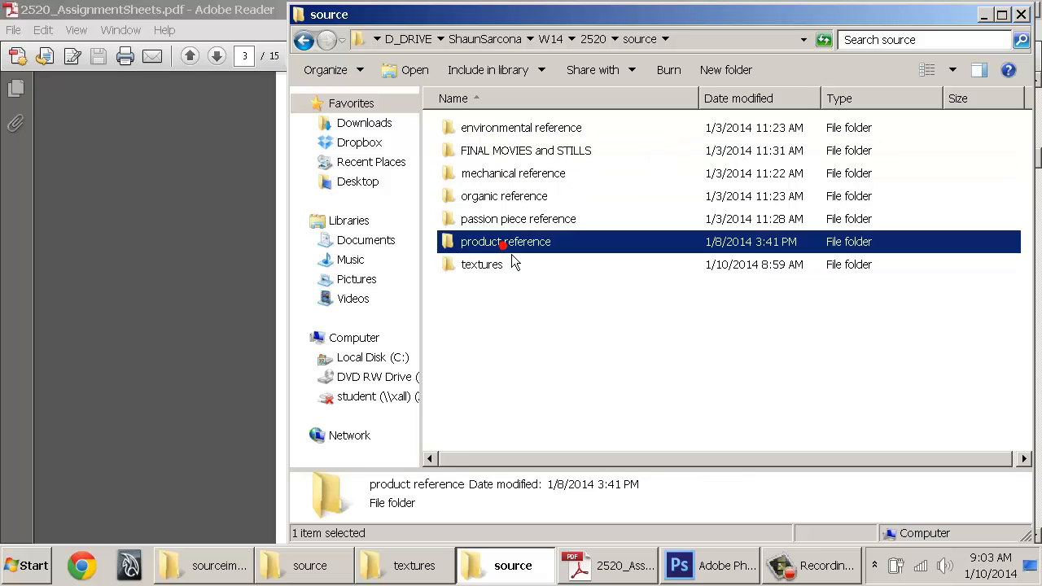
{"action": "double_click", "coordinate": [547, 152]}
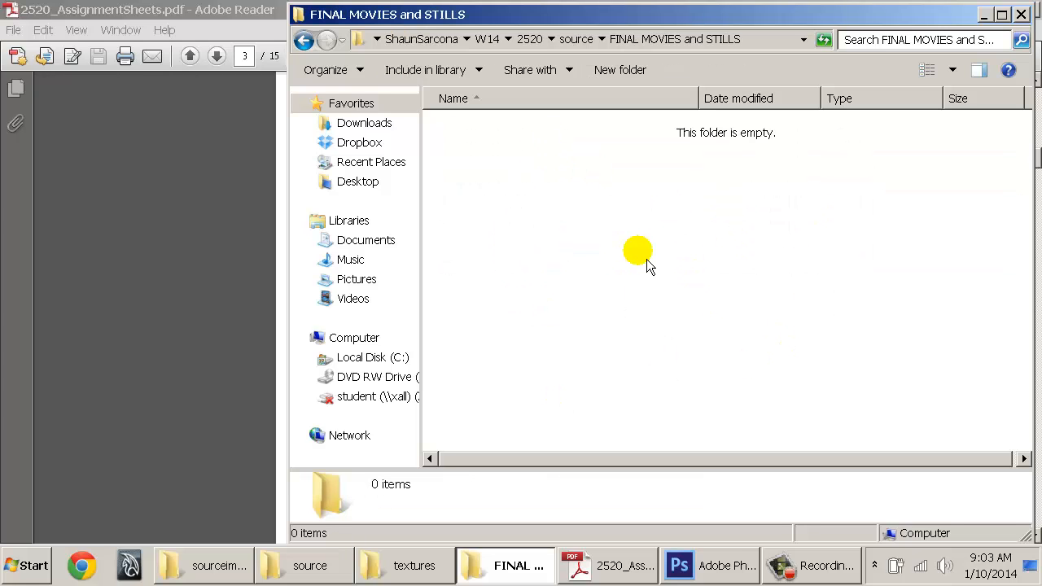
{"action": "key", "text": "BackSpace"}
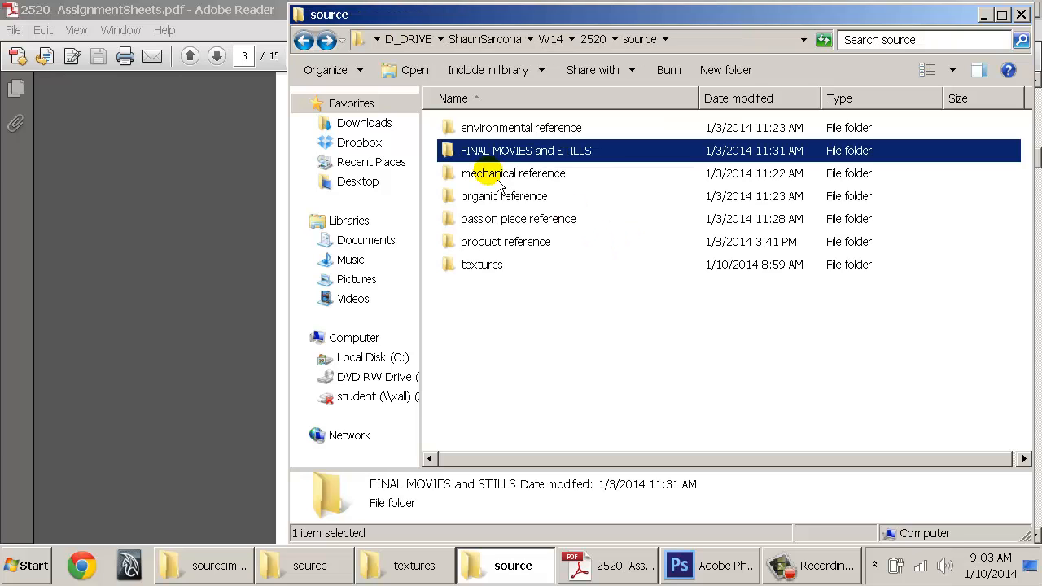
{"action": "double_click", "coordinate": [495, 176]}
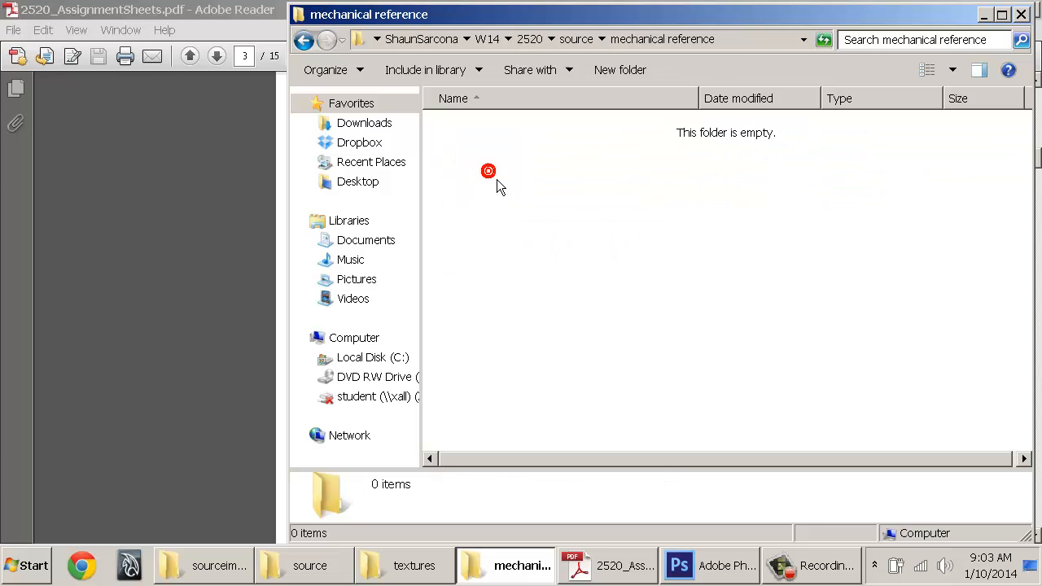
{"action": "key", "text": "BackSpace"}
Look over the remaining source folders, then go back up to the W14 folder
{"action": "left_click", "coordinate": [505, 158]}
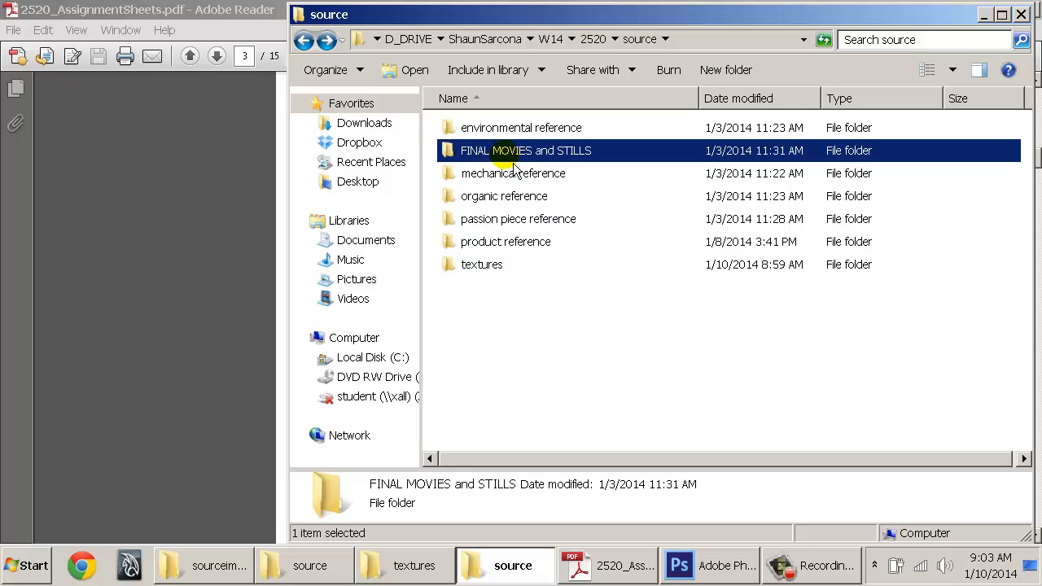
{"action": "left_click", "coordinate": [505, 198]}
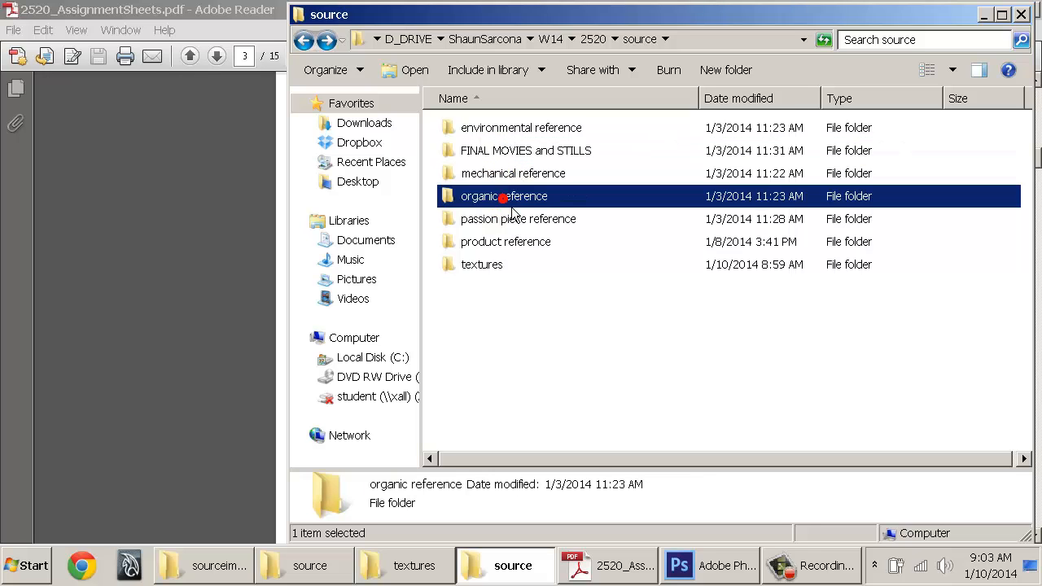
{"action": "left_click", "coordinate": [518, 152]}
{"action": "key", "text": "BackSpace"}
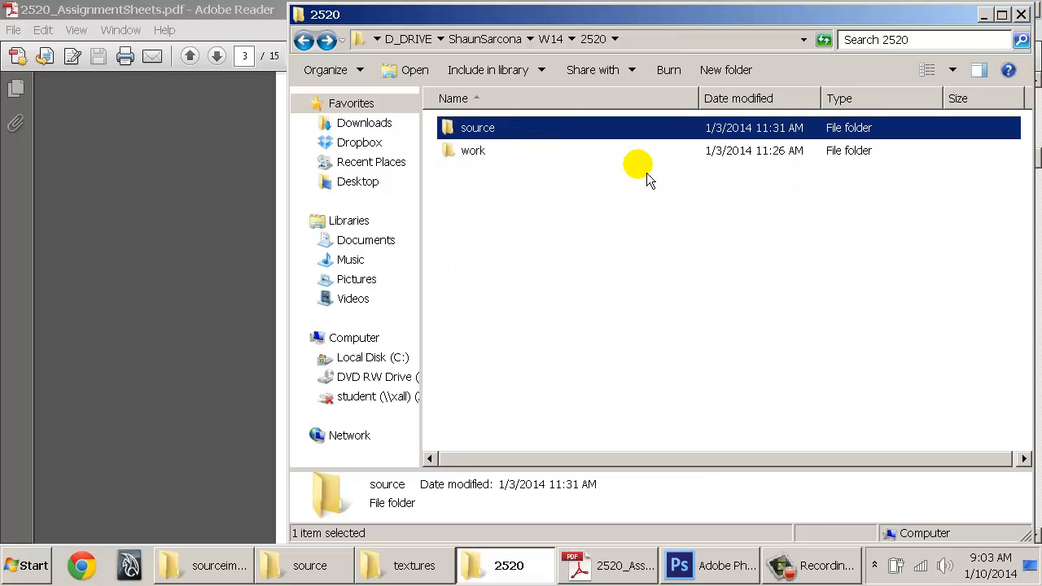
{"action": "key", "text": "BackSpace"}
View the assignment1–3 folders in 2520 > work, then return to W14's four course folders
{"action": "double_click", "coordinate": [479, 151]}
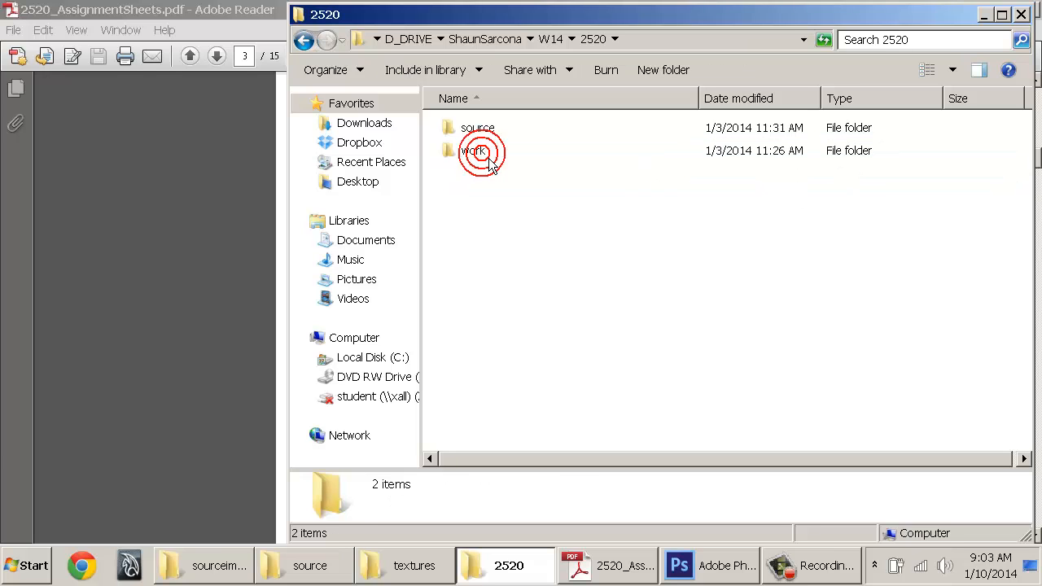
{"action": "double_click", "coordinate": [481, 150]}
{"action": "left_click", "coordinate": [561, 128]}
{"action": "left_click", "coordinate": [539, 173], "text": "shift"}
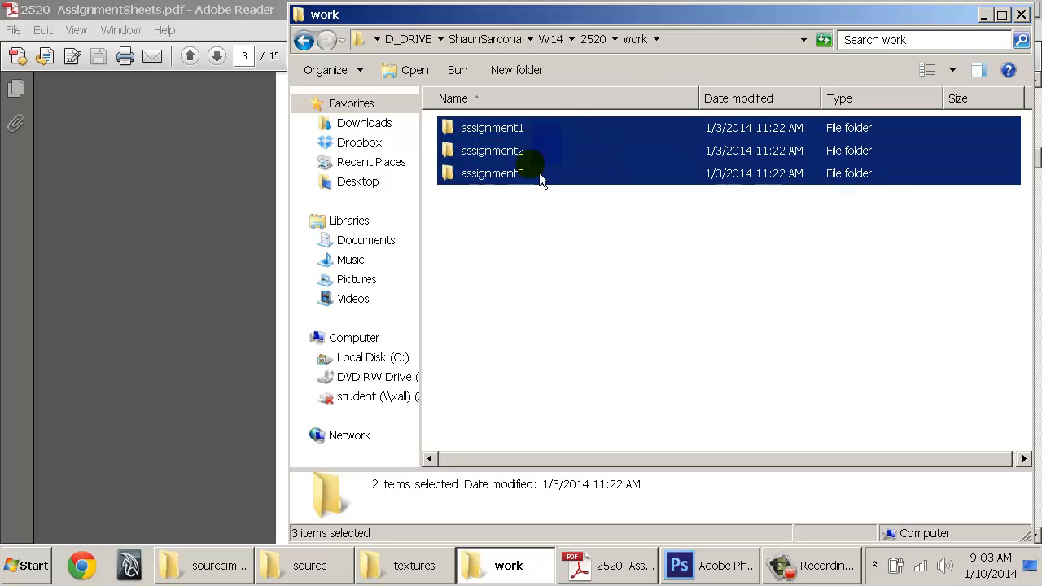
{"action": "left_click_drag", "start_coordinate": [544, 239], "coordinate": [497, 220]}
{"action": "key", "text": "BackSpace"}
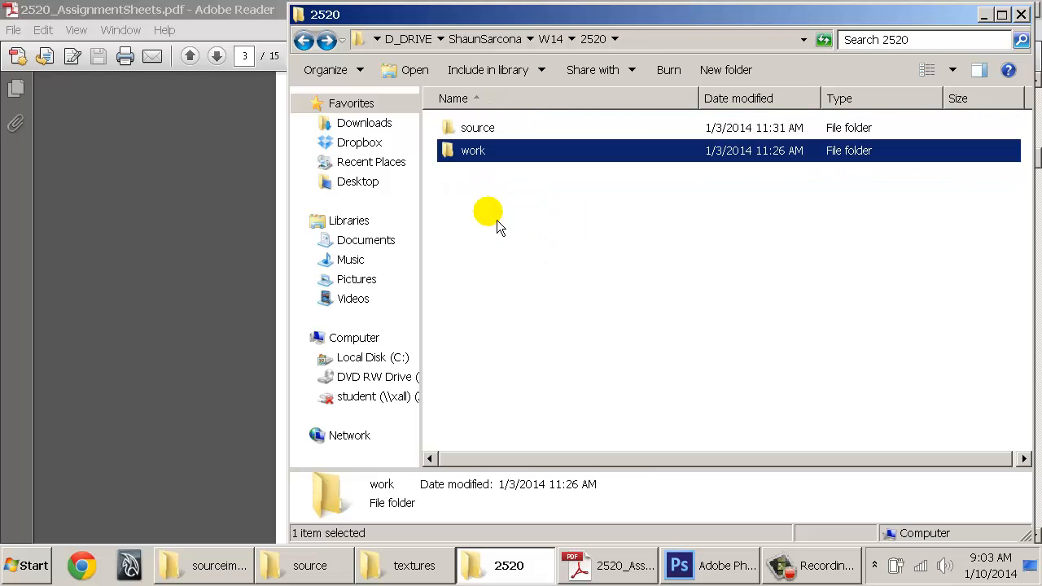
{"action": "key", "text": "BackSpace"}
{"action": "left_click_drag", "start_coordinate": [528, 269], "coordinate": [508, 196]}
{"action": "left_click", "coordinate": [536, 262]}
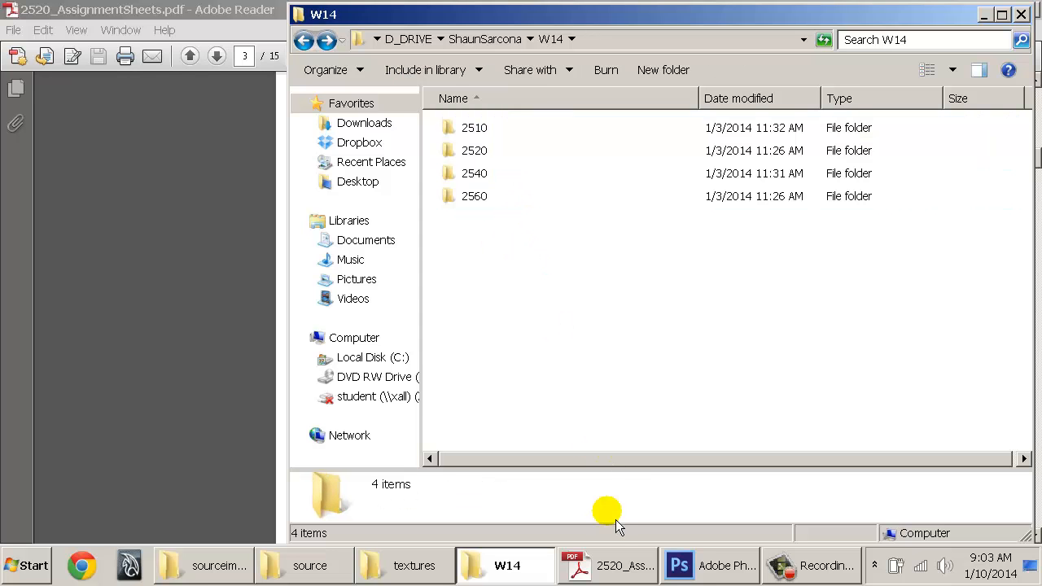
Highlight 'Organization' in the A1 checklist on page 2 of the assignment PDF, then return to W14
{"action": "left_click", "coordinate": [609, 565]}
{"action": "scroll", "coordinate": [430, 326], "scroll_direction": "down", "scroll_amount": 5}
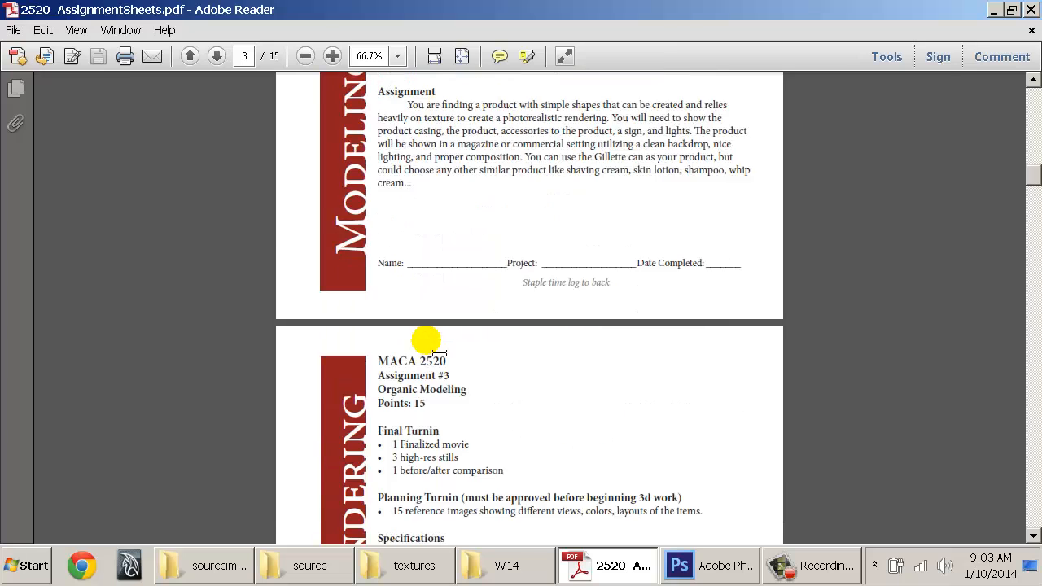
{"action": "scroll", "coordinate": [430, 274], "scroll_direction": "down", "scroll_amount": 2}
{"action": "scroll", "coordinate": [428, 318], "scroll_direction": "up", "scroll_amount": 10}
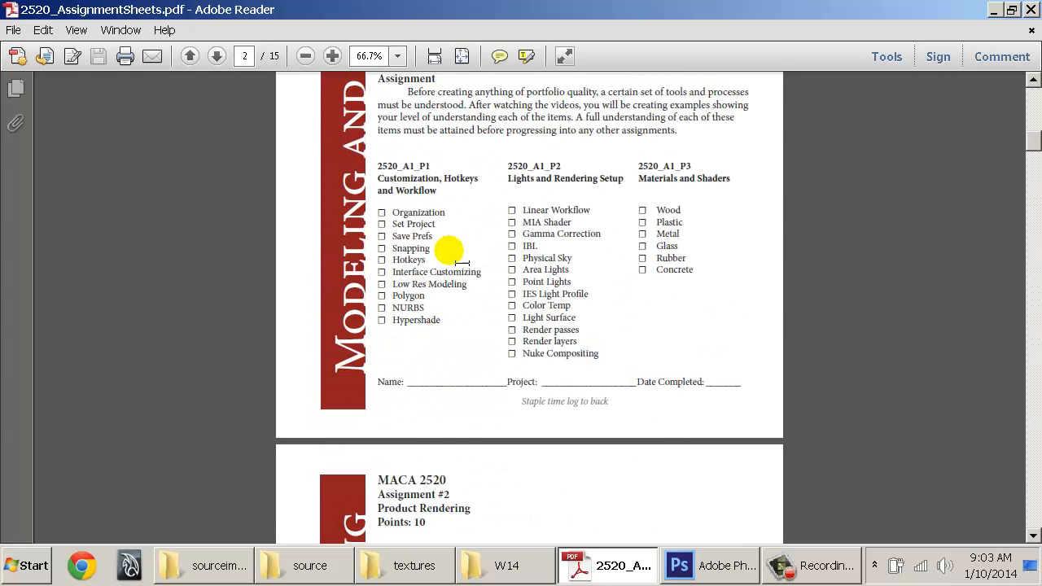
{"action": "left_click_drag", "start_coordinate": [445, 212], "coordinate": [391, 212]}
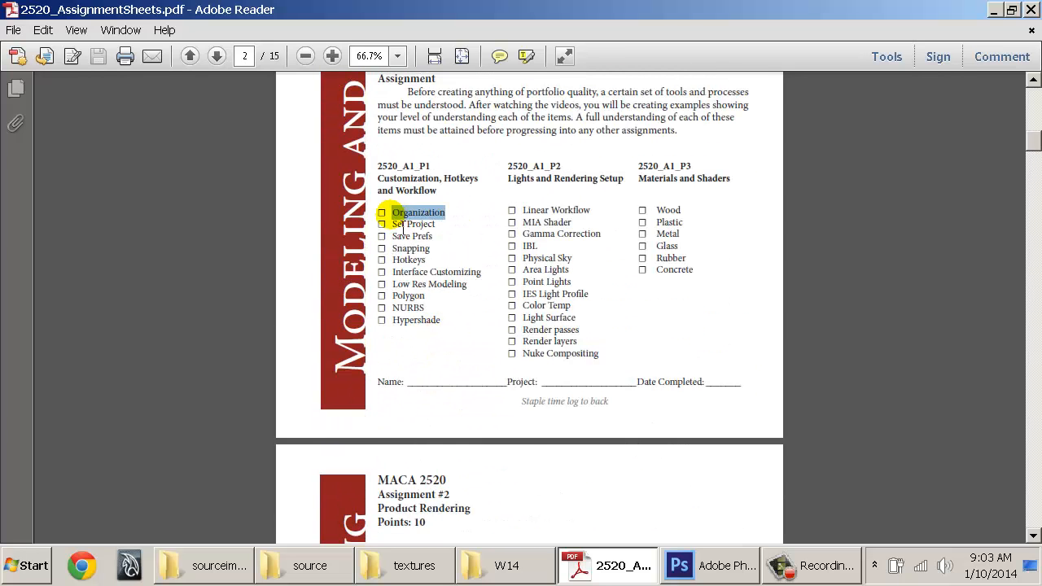
{"action": "left_click", "coordinate": [382, 215]}
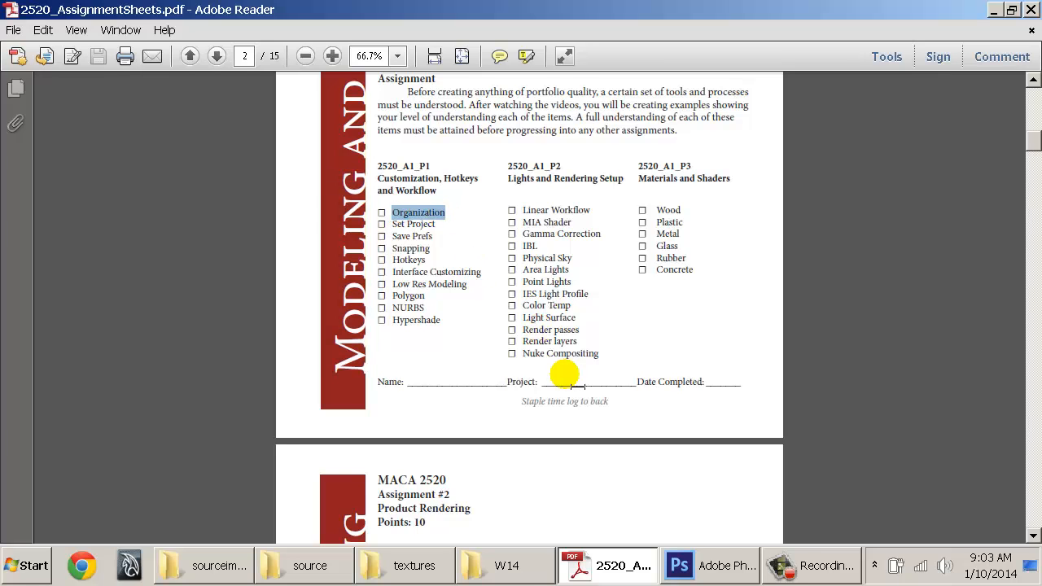
{"action": "left_click", "coordinate": [513, 570]}
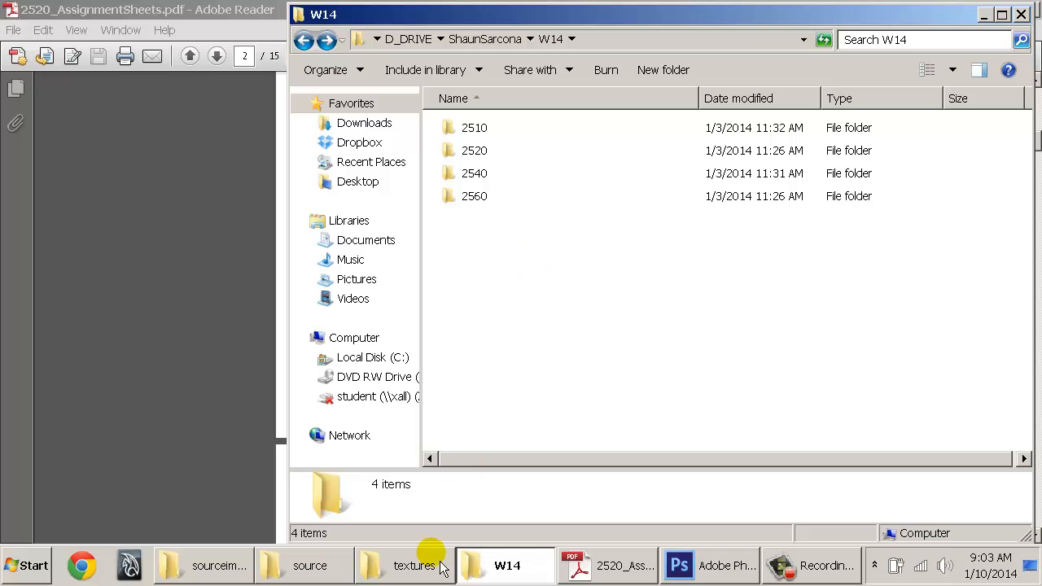
Open the 2520 course folder and select its work subfolder
{"action": "double_click", "coordinate": [473, 154]}
{"action": "left_click", "coordinate": [484, 155]}
{"action": "left_click", "coordinate": [479, 130]}
{"action": "left_click", "coordinate": [486, 151]}
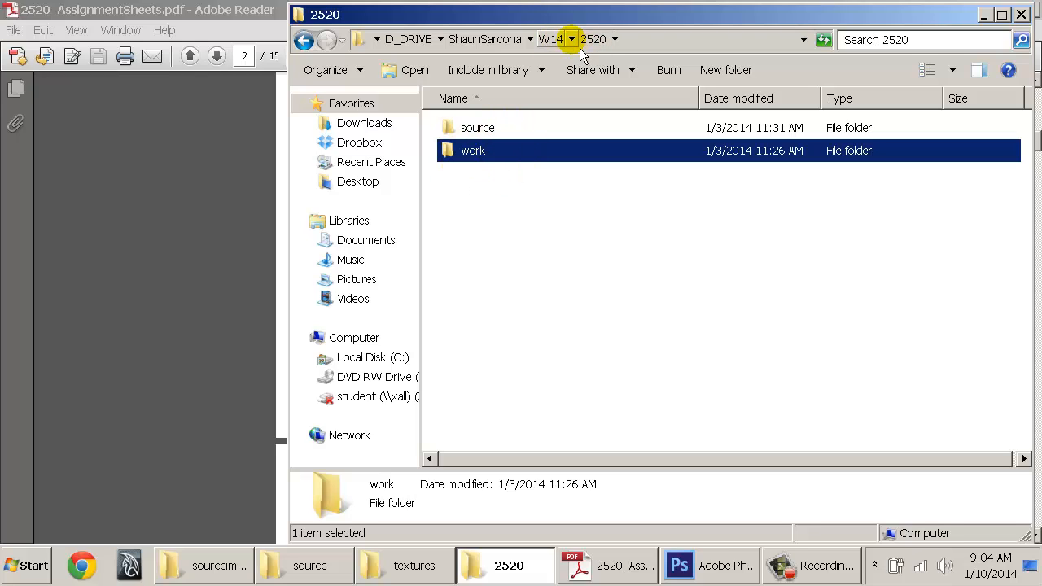
In 2520's work folder, make several test copies of assignment1, then delete all the copies
{"action": "double_click", "coordinate": [474, 154]}
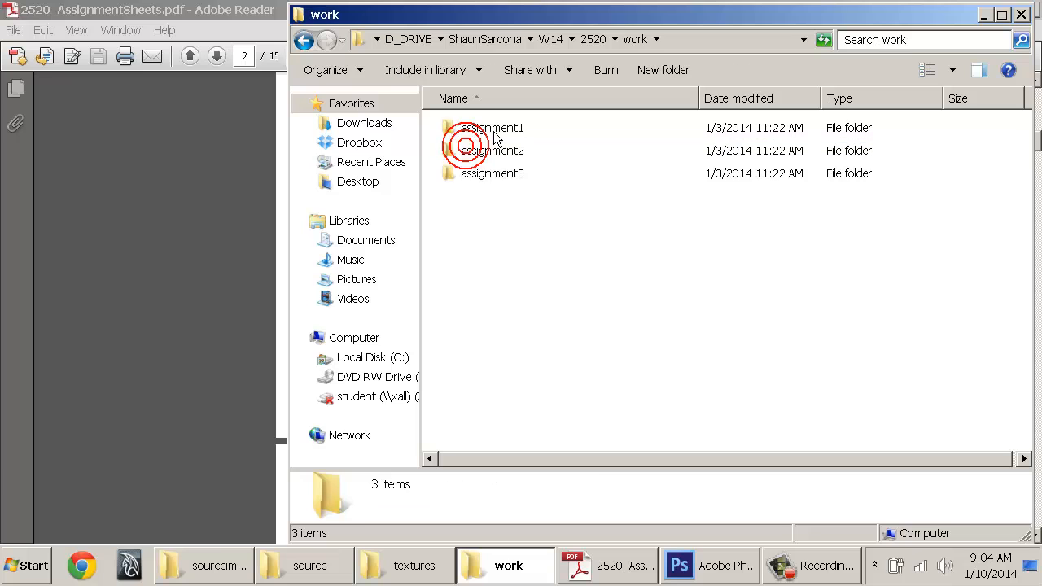
{"action": "left_click_drag", "start_coordinate": [493, 128], "coordinate": [578, 290], "text": "ctrl"}
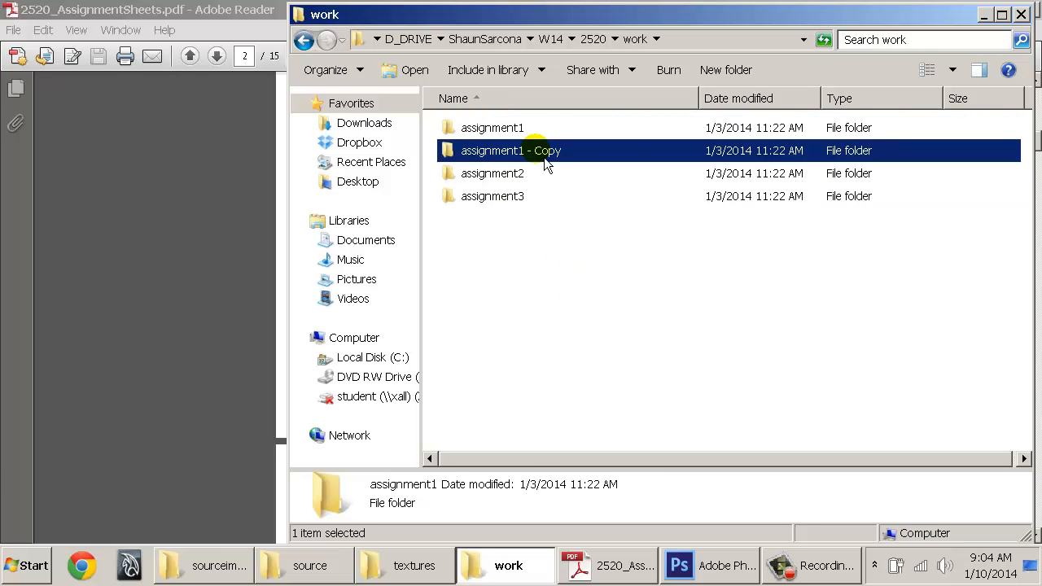
{"action": "left_click_drag", "start_coordinate": [529, 152], "coordinate": [598, 297], "text": "ctrl"}
{"action": "left_click_drag", "start_coordinate": [563, 196], "coordinate": [602, 289], "text": "ctrl"}
{"action": "left_click_drag", "start_coordinate": [586, 215], "coordinate": [642, 366], "text": "ctrl"}
{"action": "left_click_drag", "start_coordinate": [592, 237], "coordinate": [638, 366], "text": "ctrl"}
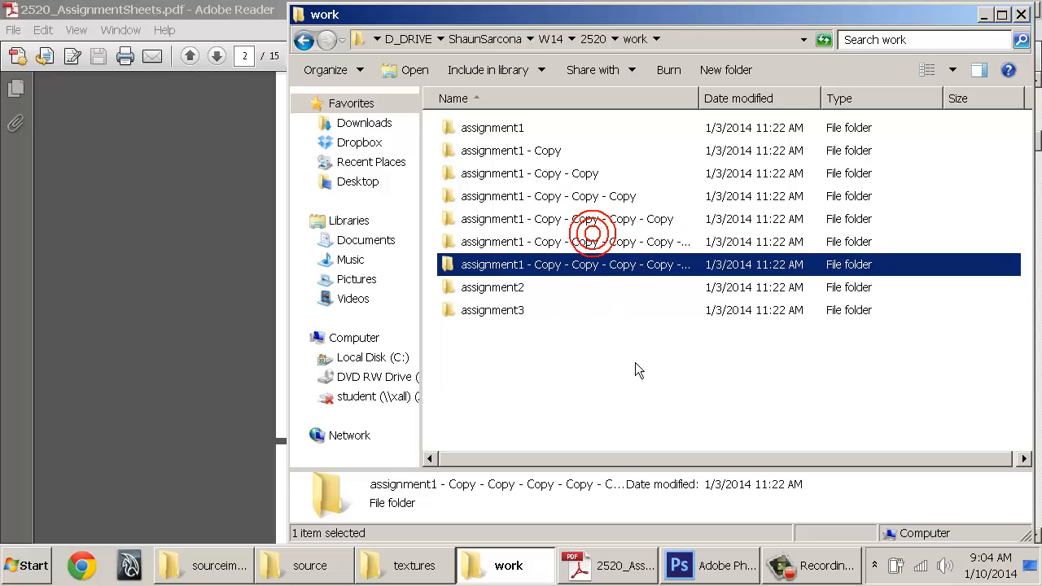
{"action": "left_click", "coordinate": [560, 152], "text": "shift"}
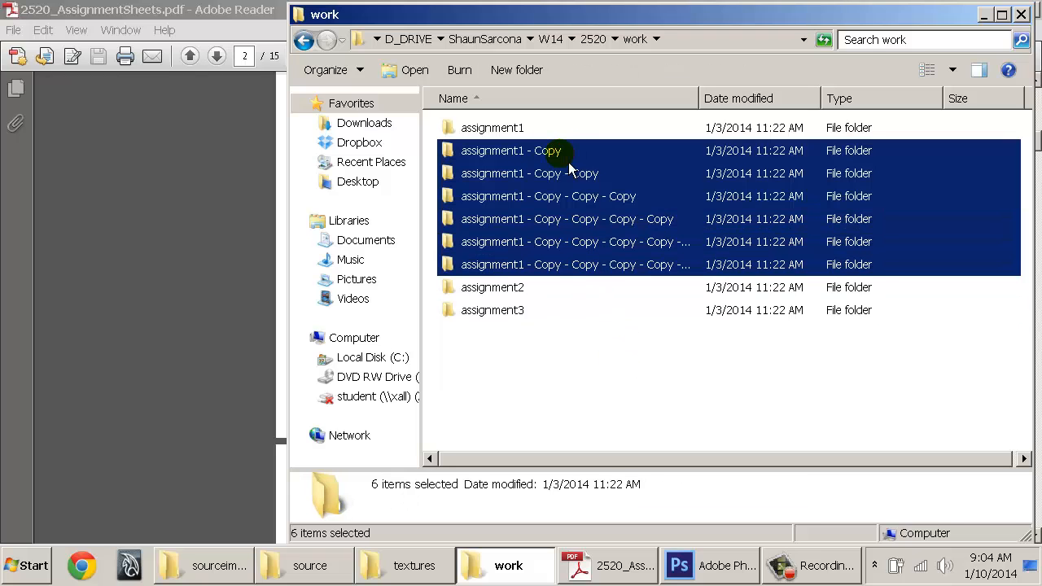
{"action": "key", "text": "Delete"}
{"action": "key", "text": "Return"}
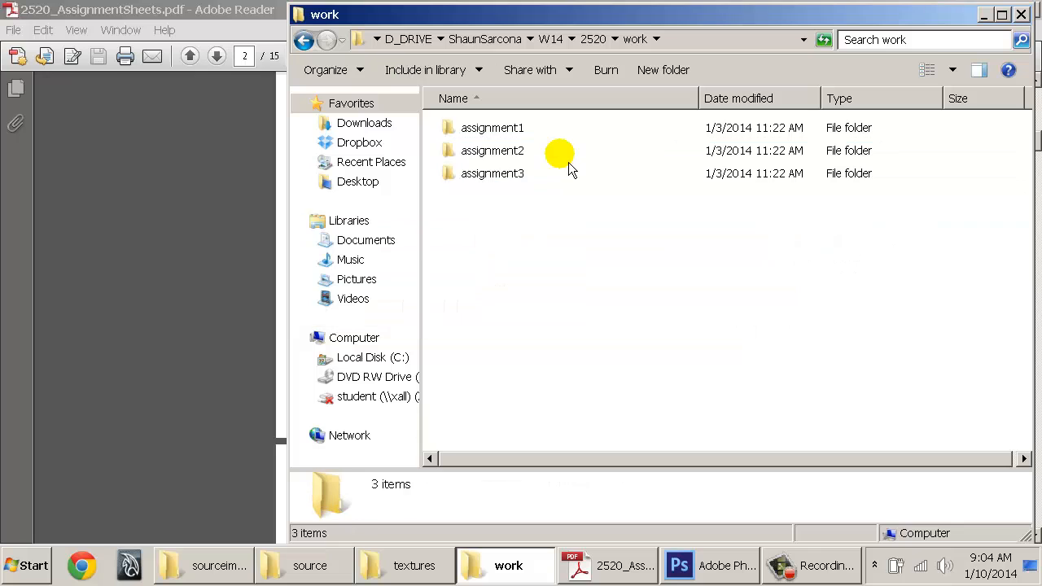
Go back up to D_DRIVE and bring the 2520 assignment sheet PDF to the front
{"action": "left_click", "coordinate": [535, 129]}
{"action": "left_click", "coordinate": [536, 155]}
{"action": "left_click", "coordinate": [534, 174]}
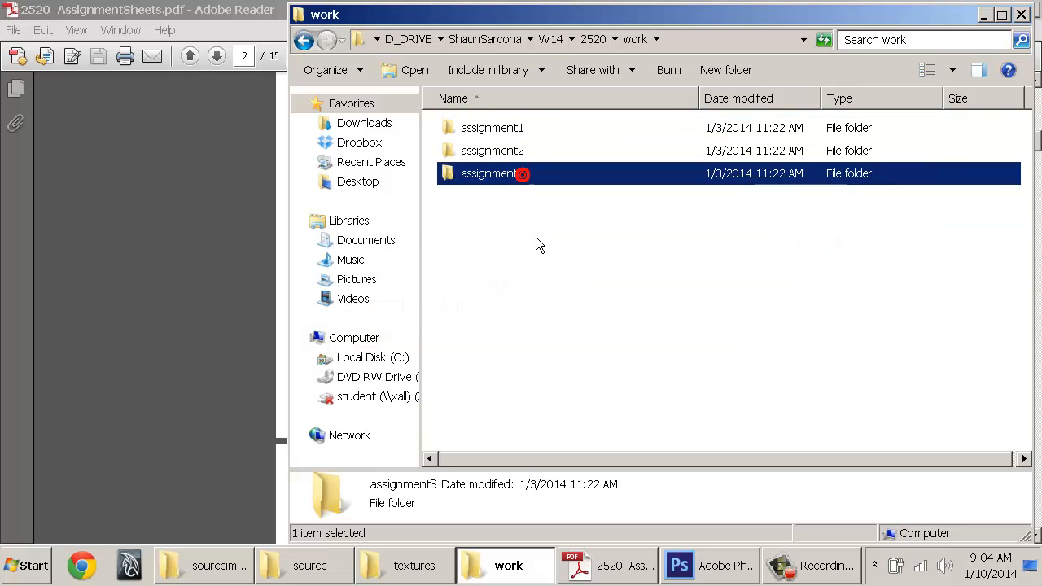
{"action": "key", "text": "BackSpace"}
{"action": "key", "text": "BackSpace"}
{"action": "key", "text": "BackSpace"}
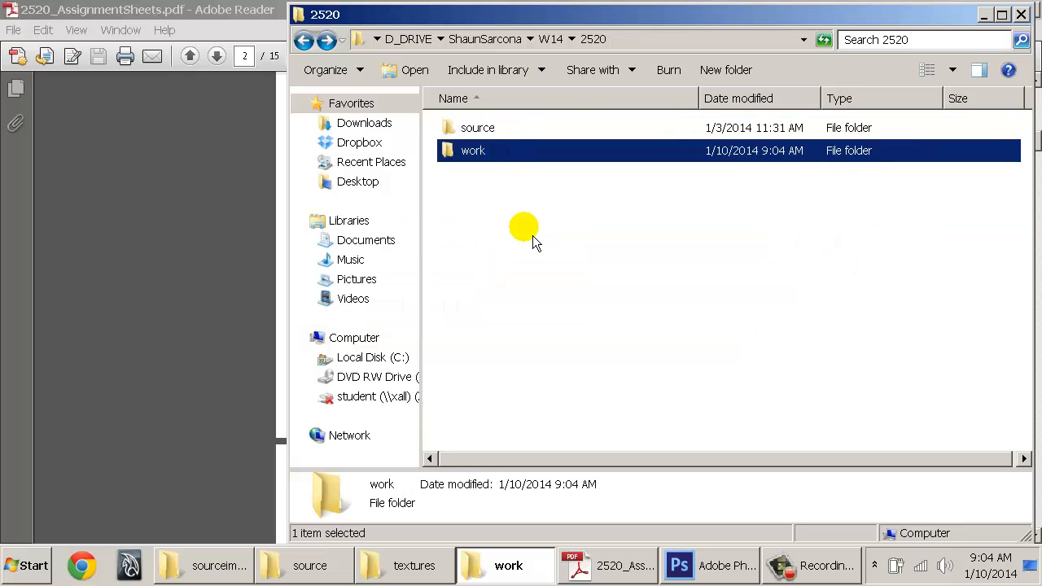
{"action": "key", "text": "BackSpace"}
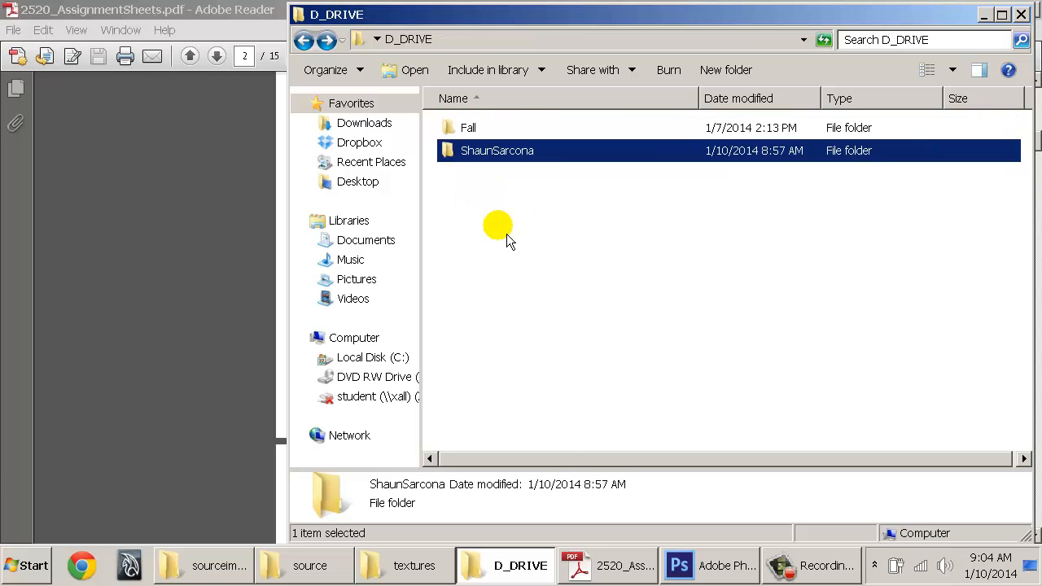
{"action": "left_click", "coordinate": [607, 565]}
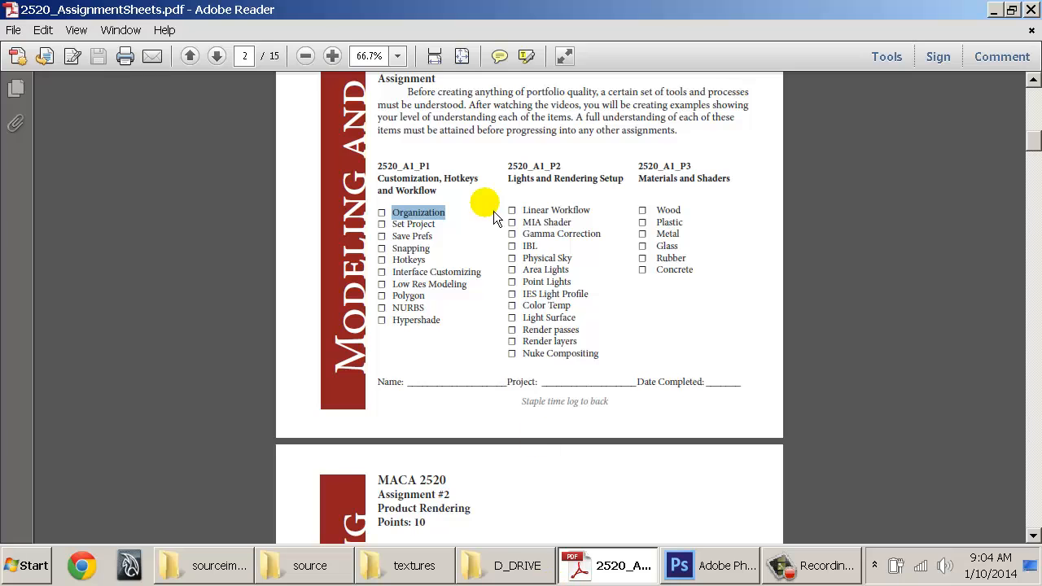
Highlight the Save Prefs line in the assignment checklist, then switch to the D_DRIVE window
{"action": "left_click_drag", "start_coordinate": [433, 225], "coordinate": [377, 227]}
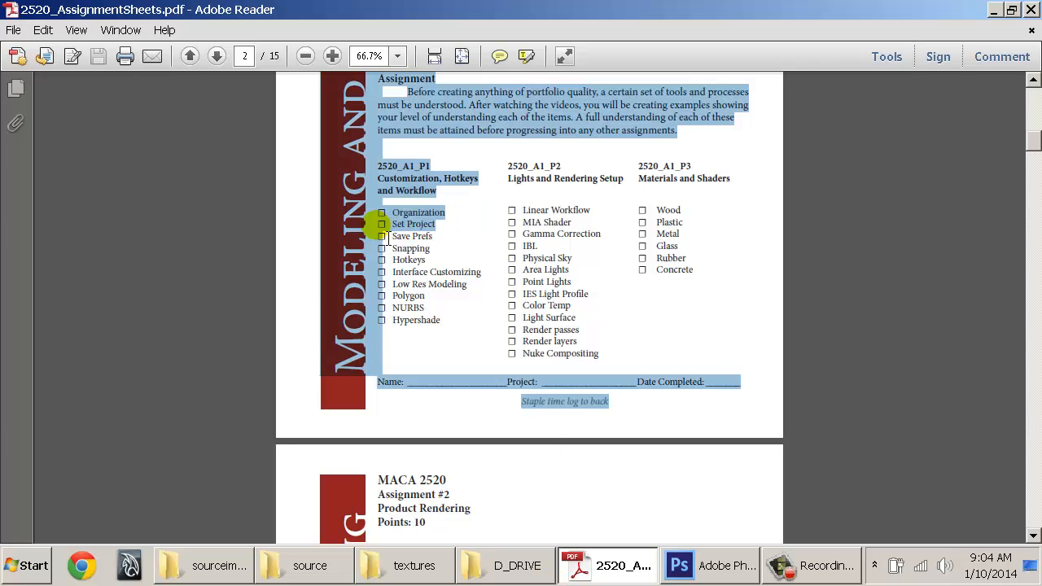
{"action": "triple_click", "coordinate": [425, 236]}
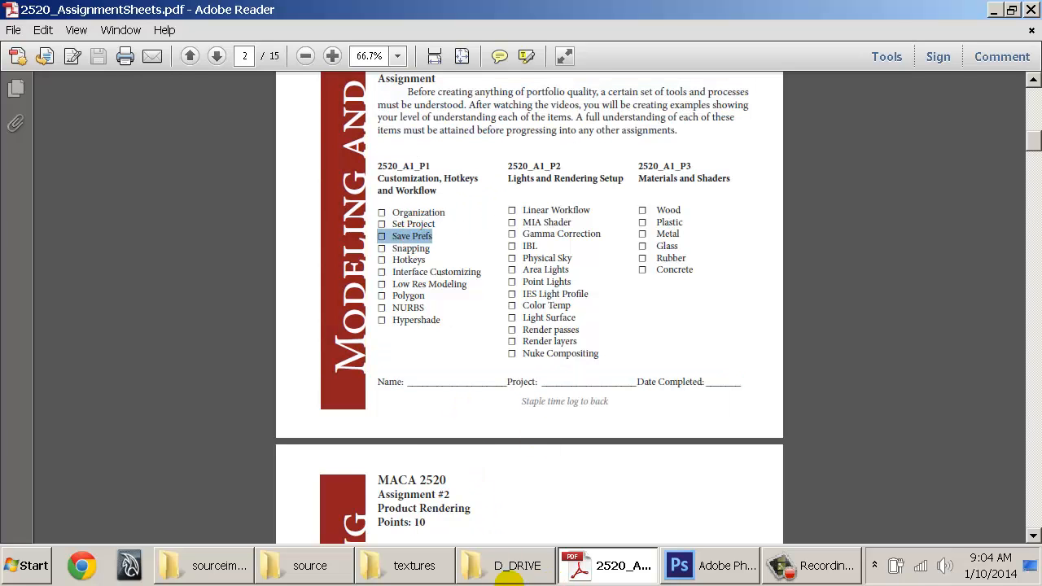
{"action": "left_click", "coordinate": [499, 576]}
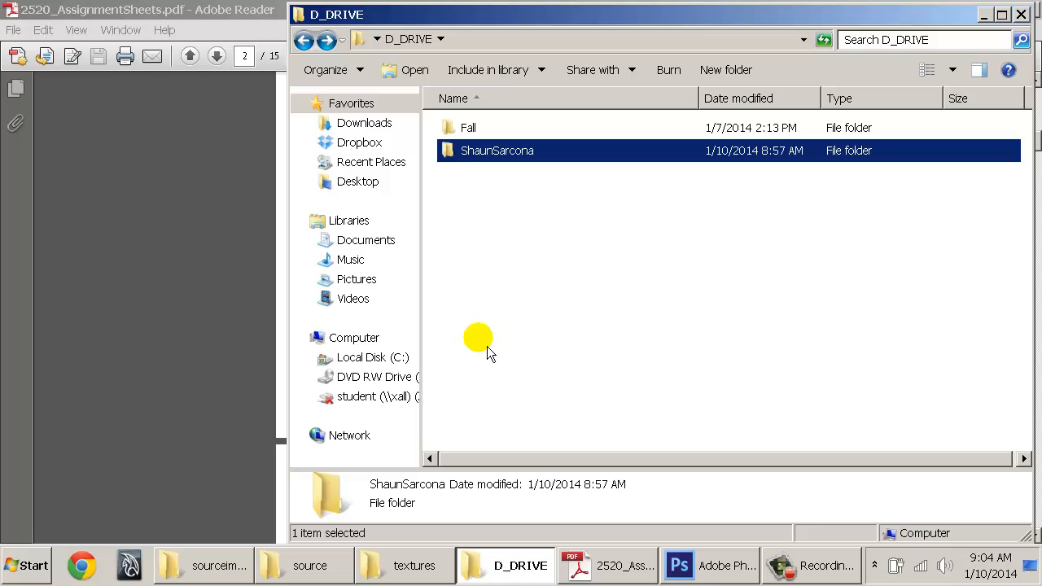
Close the textures and source folder windows and minimize sourceimages
{"action": "left_click", "coordinate": [399, 568]}
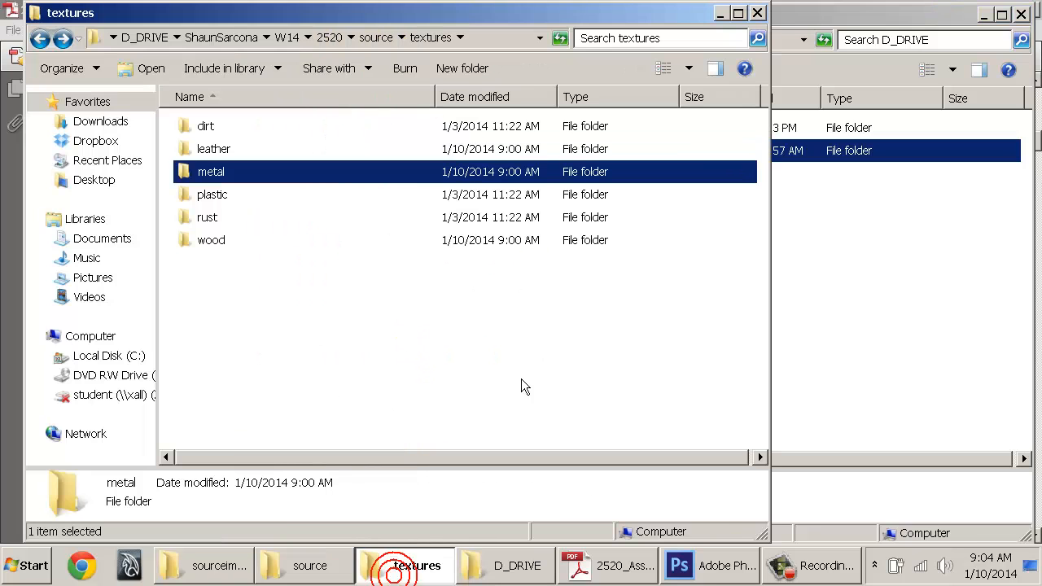
{"action": "key", "text": "alt+F4"}
{"action": "left_click", "coordinate": [306, 575]}
{"action": "key", "text": "alt+F4"}
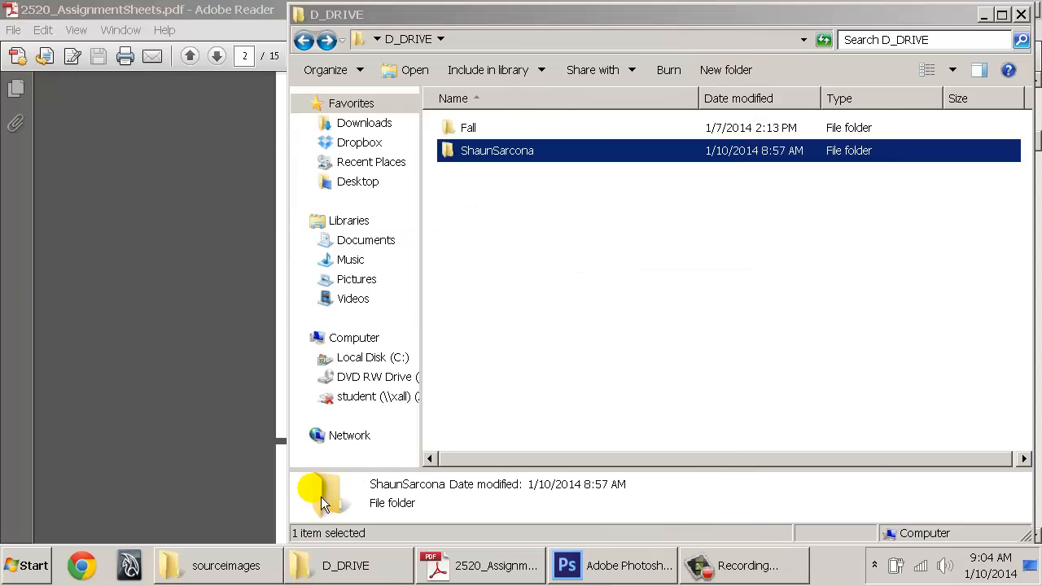
{"action": "left_click", "coordinate": [244, 566]}
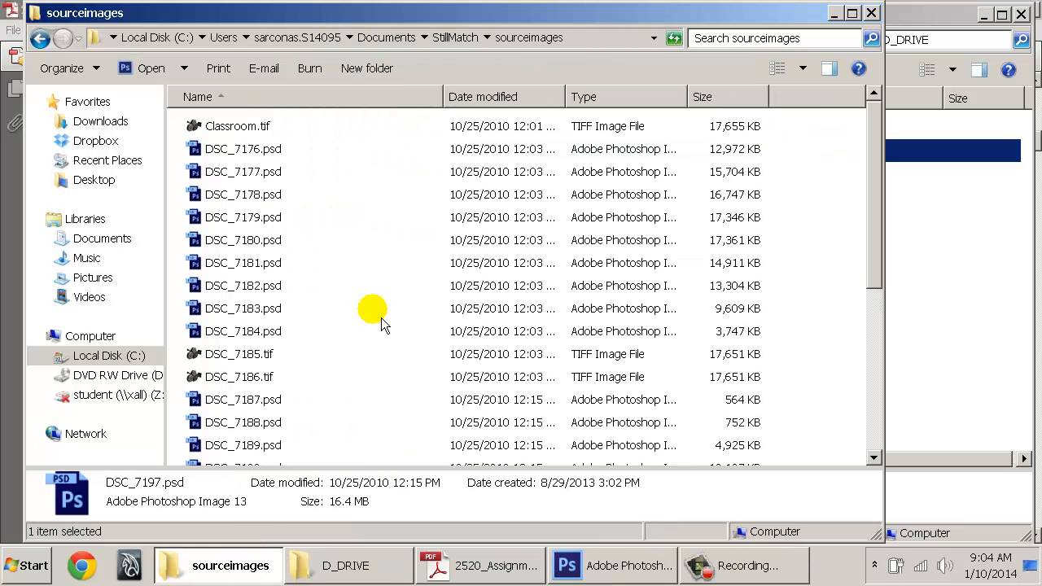
{"action": "left_click", "coordinate": [835, 14]}
Stretch the D_DRIVE window to full screen width and make its details area taller
{"action": "left_click", "coordinate": [665, 285]}
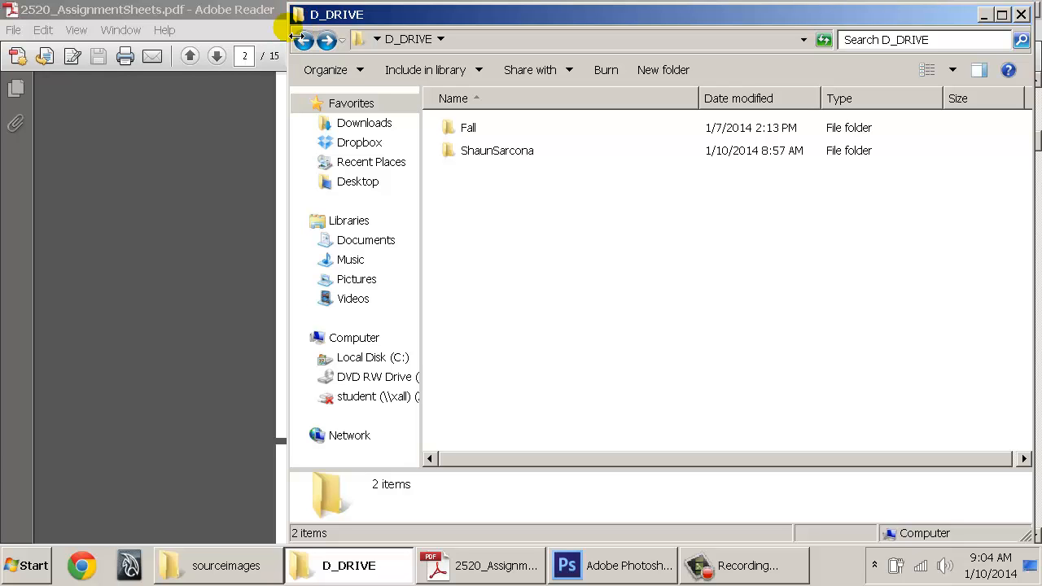
{"action": "left_click_drag", "start_coordinate": [297, 38], "coordinate": [2, 28]}
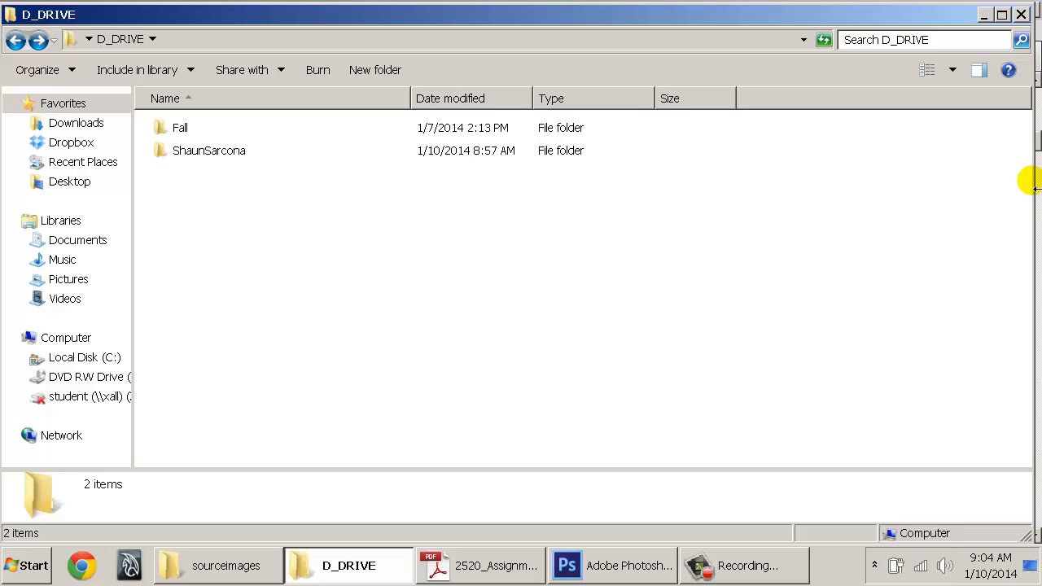
{"action": "left_click_drag", "start_coordinate": [1033, 186], "coordinate": [1041, 186]}
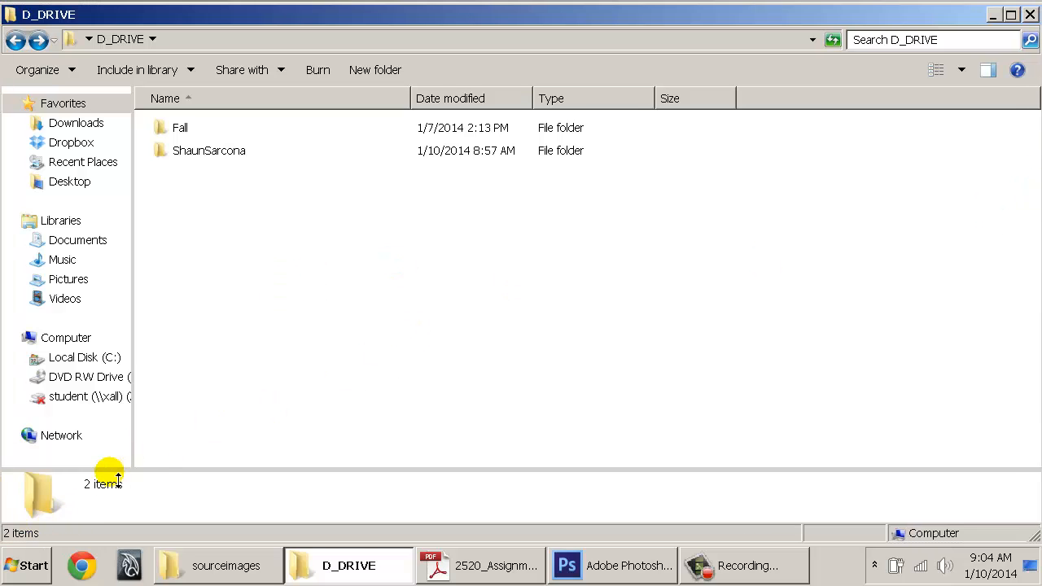
{"action": "mouse_move", "coordinate": [122, 470]}
{"action": "left_mouse_down"}
{"action": "mouse_move", "coordinate": [128, 412]}
{"action": "mouse_move", "coordinate": [128, 463]}
{"action": "left_mouse_up"}
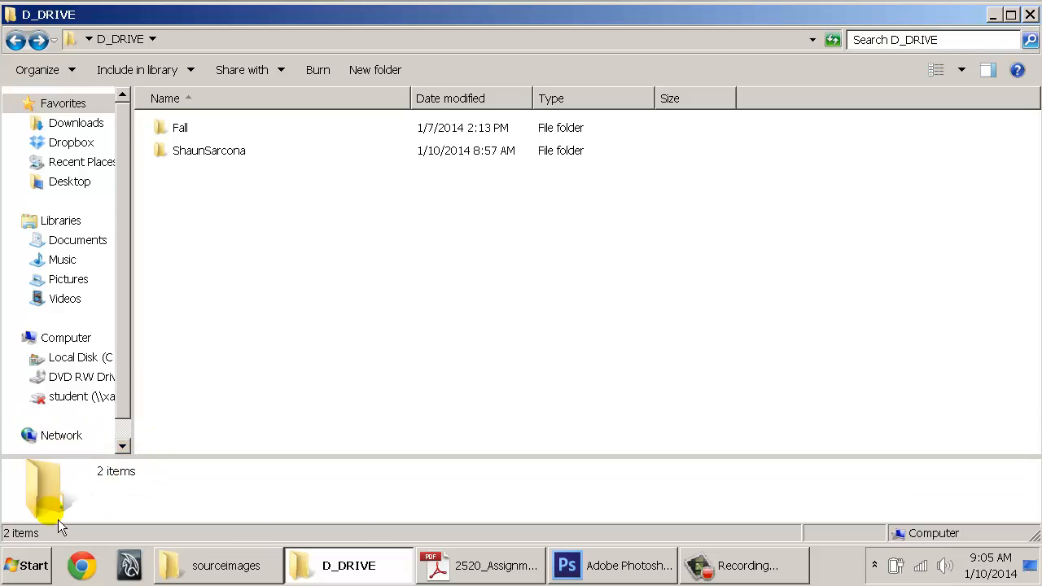
{"action": "left_click", "coordinate": [27, 565]}
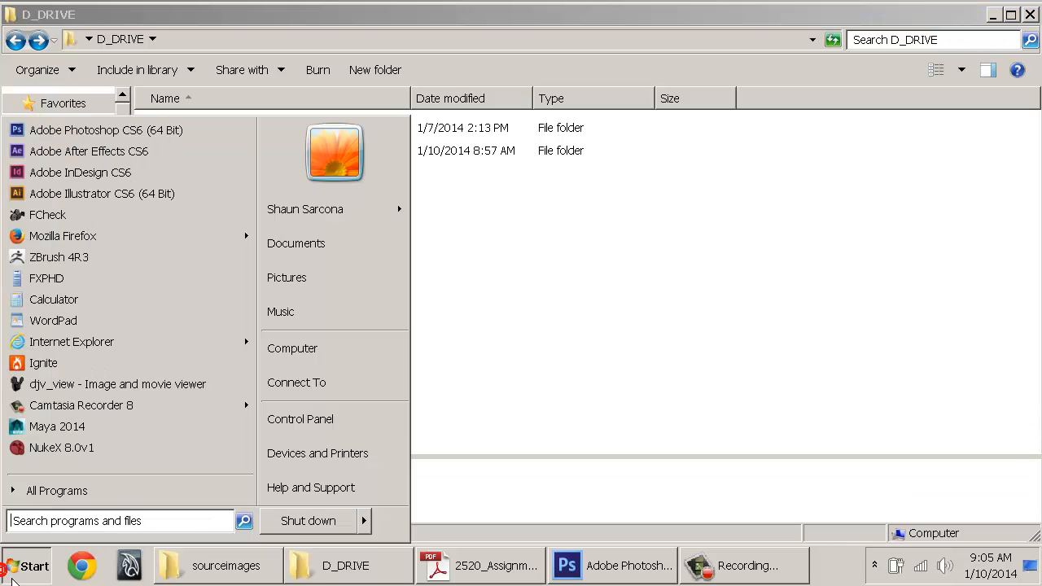
Open the maya folder in the Documents library and select the 2013-x64 and 2014-x64 folders
{"action": "left_click", "coordinate": [342, 255]}
{"action": "type", "text": "maya"}
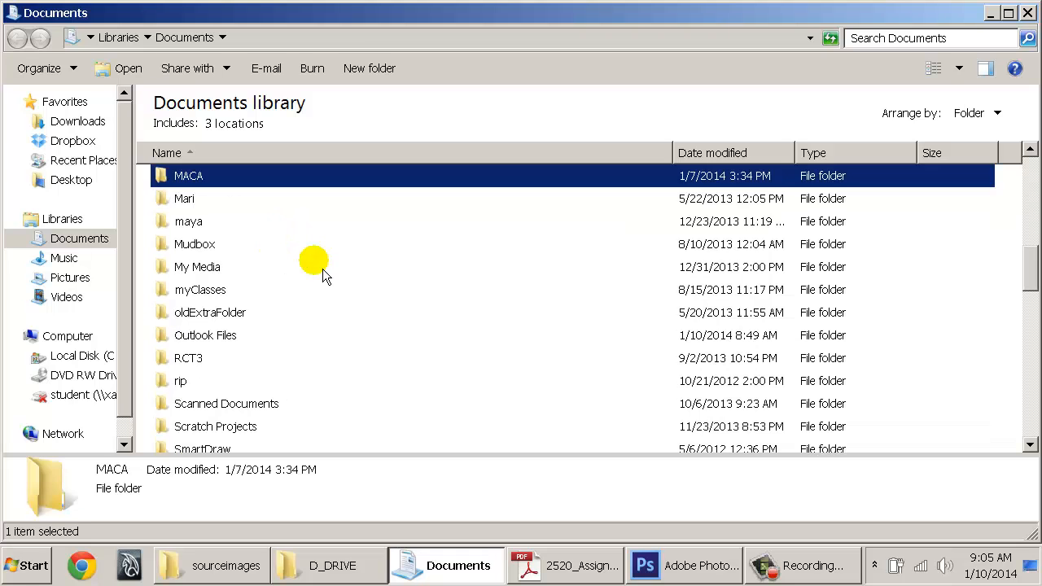
{"action": "key", "text": "Return"}
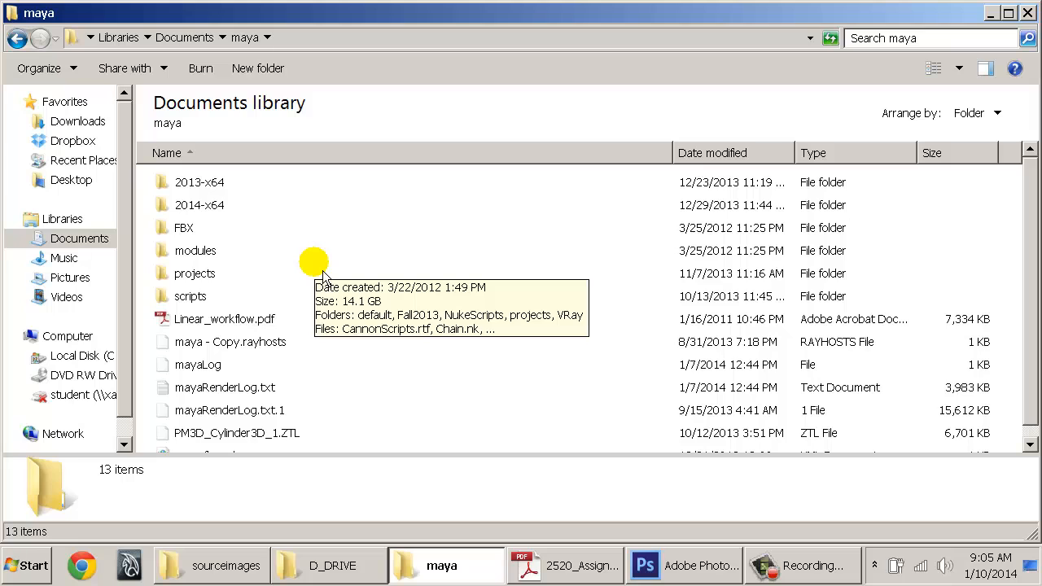
{"action": "left_click", "coordinate": [226, 206]}
{"action": "left_click", "coordinate": [213, 182], "text": "shift"}
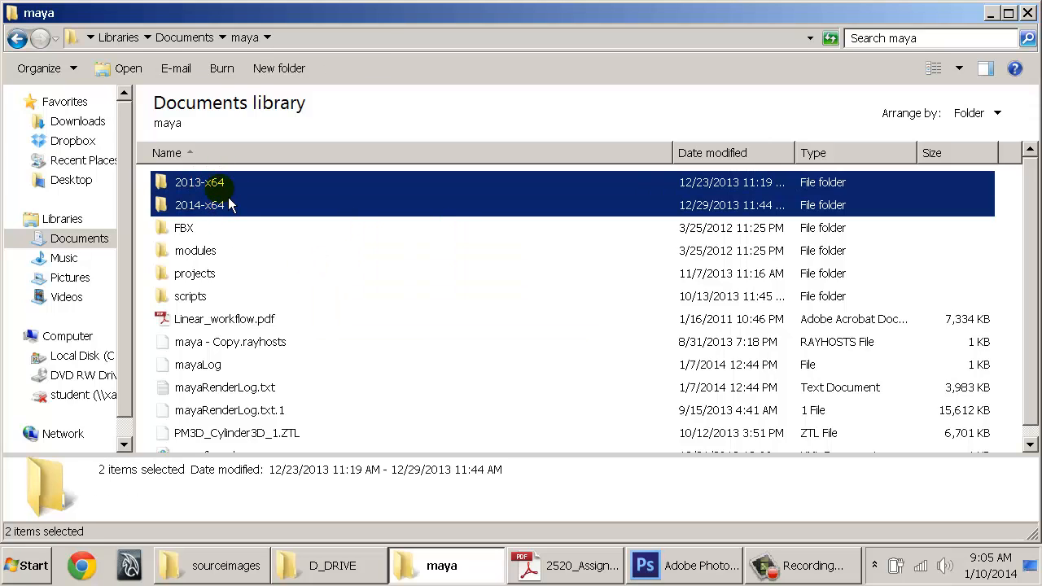
{"action": "left_click", "coordinate": [219, 185]}
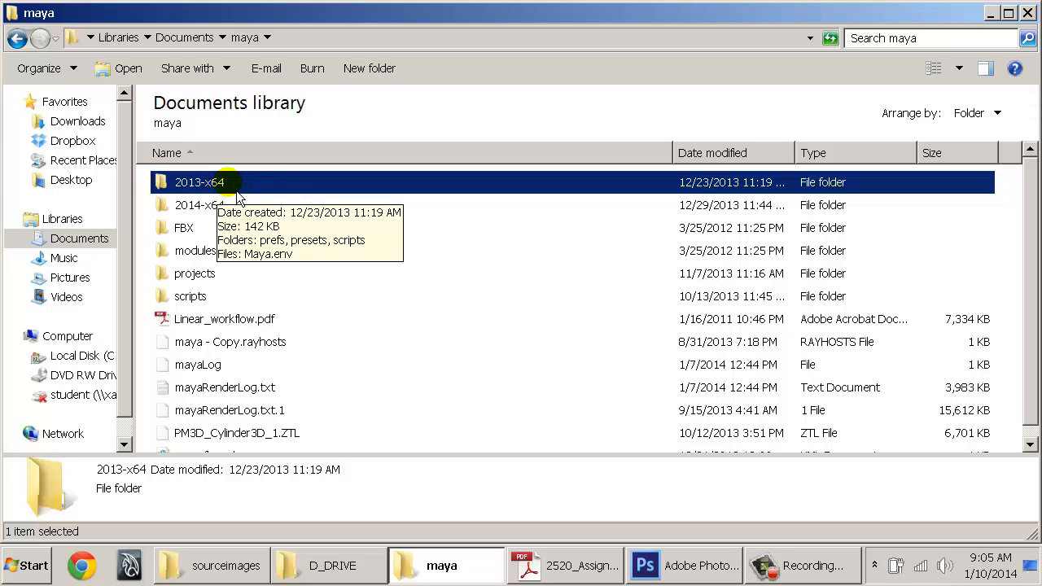
{"action": "left_click", "coordinate": [202, 205], "text": "ctrl"}
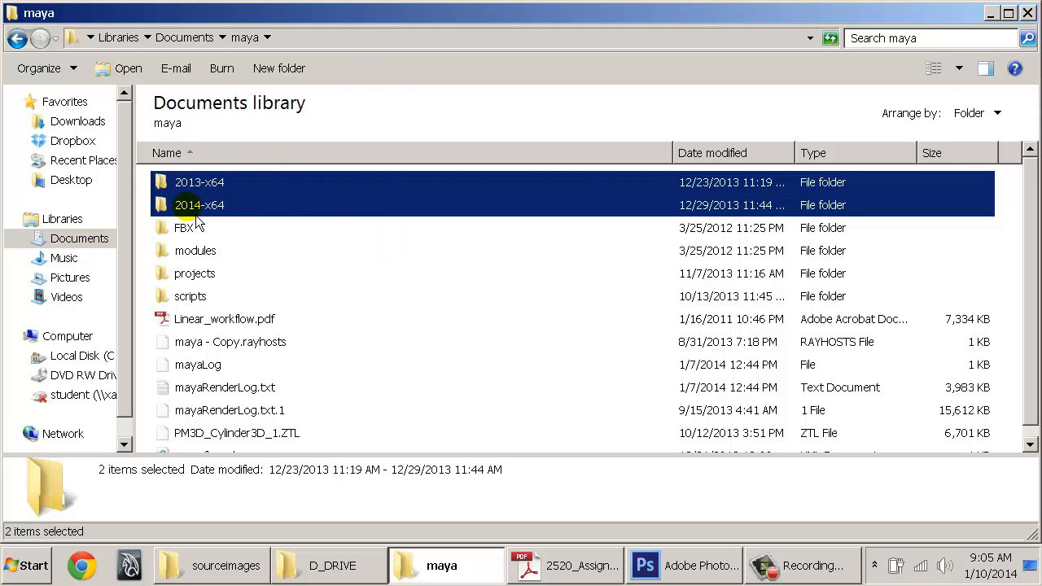
{"action": "scroll", "coordinate": [224, 213], "scroll_direction": "down", "scroll_amount": 1}
{"action": "scroll", "coordinate": [224, 215], "scroll_direction": "up", "scroll_amount": 1}
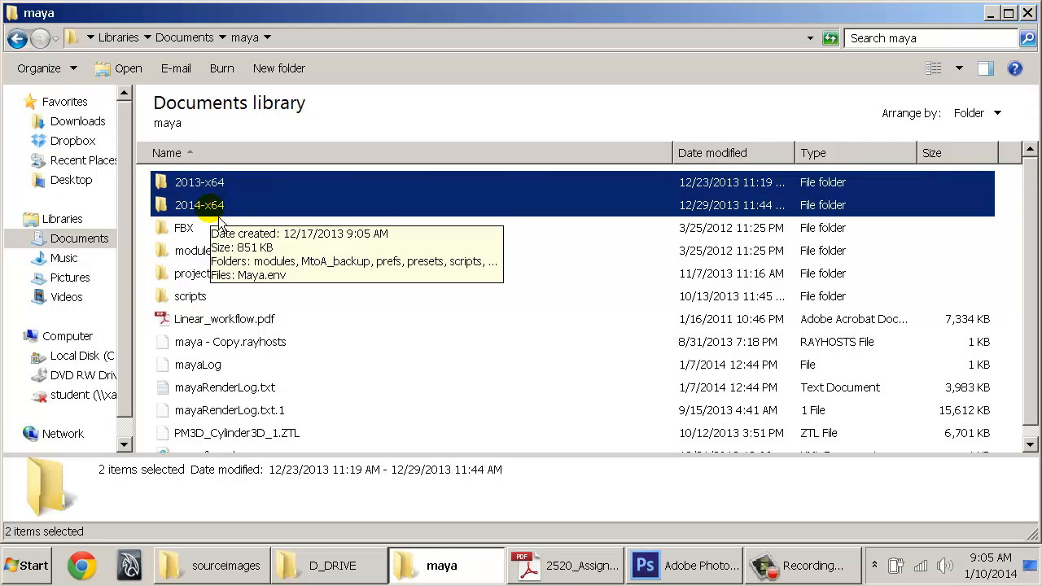
Move the 2013-x64 and 2014-x64 folders into a New folder inside maya
{"action": "left_click", "coordinate": [281, 70]}
{"action": "double_click", "coordinate": [289, 278]}
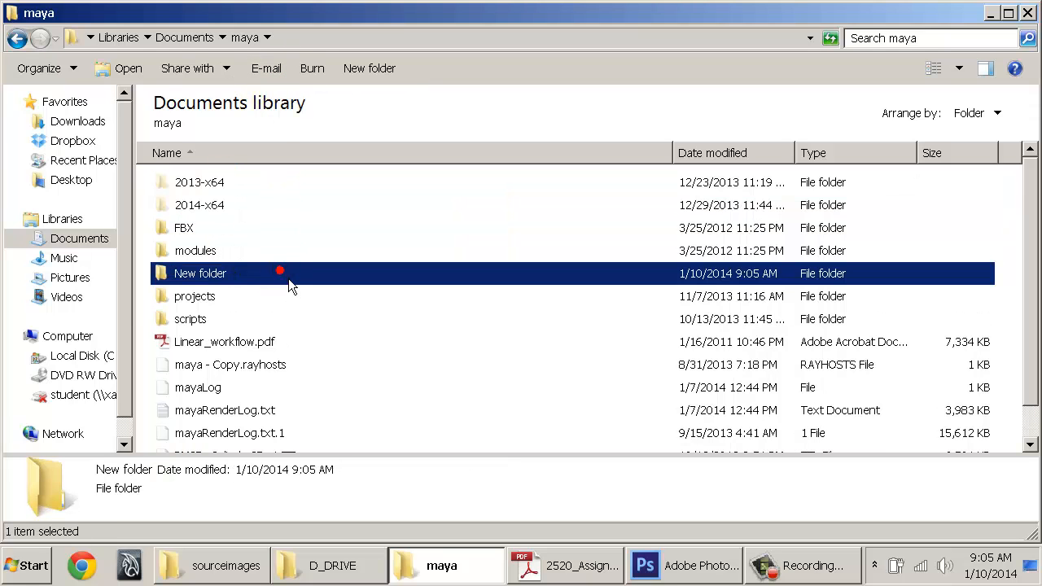
{"action": "key", "text": "ctrl+v"}
{"action": "key", "text": "BackSpace"}
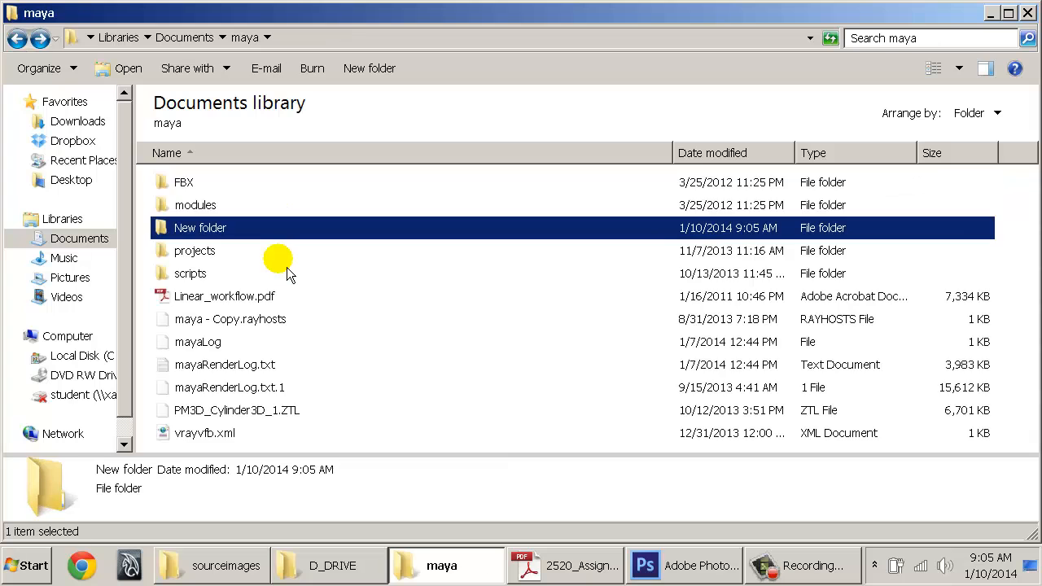
{"action": "left_click", "coordinate": [284, 189]}
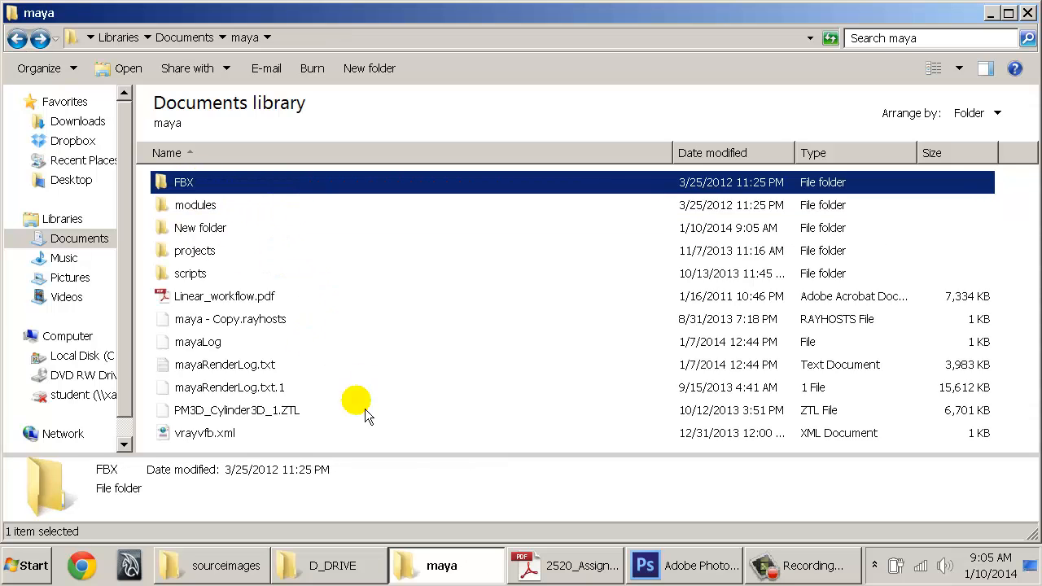
{"action": "key", "text": "super"}
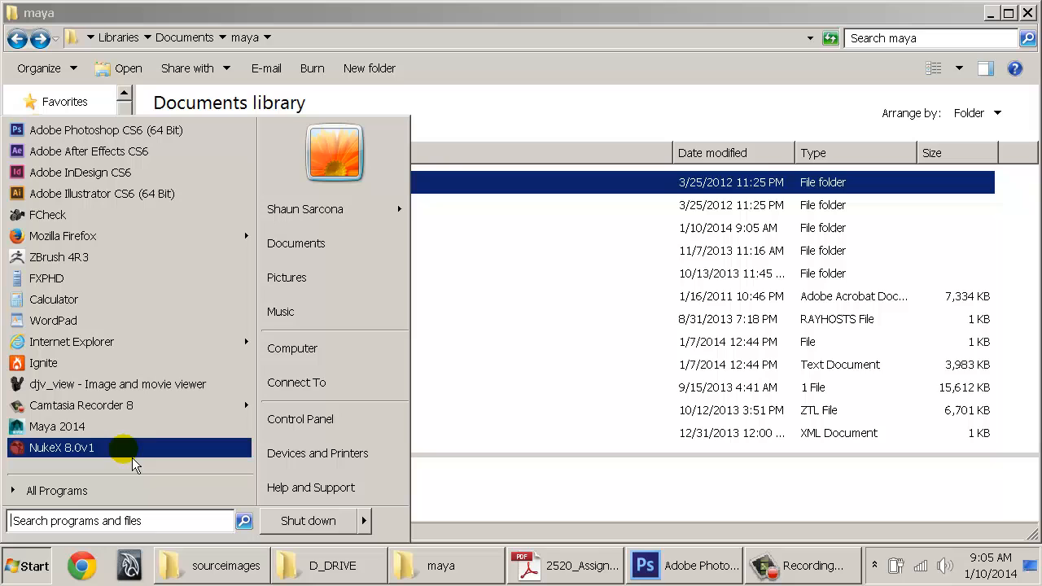
Launch Maya 2014, check the regenerated 2014-x64 folder in Documents\maya, then switch to Maya
{"action": "left_click", "coordinate": [103, 428]}
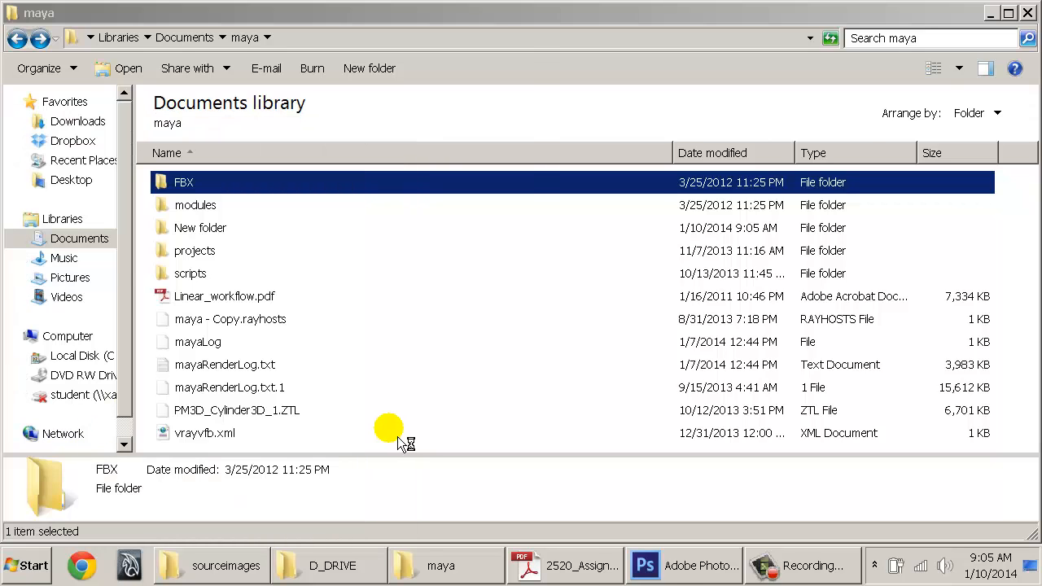
{"action": "left_click", "coordinate": [500, 339]}
{"action": "left_click", "coordinate": [203, 183]}
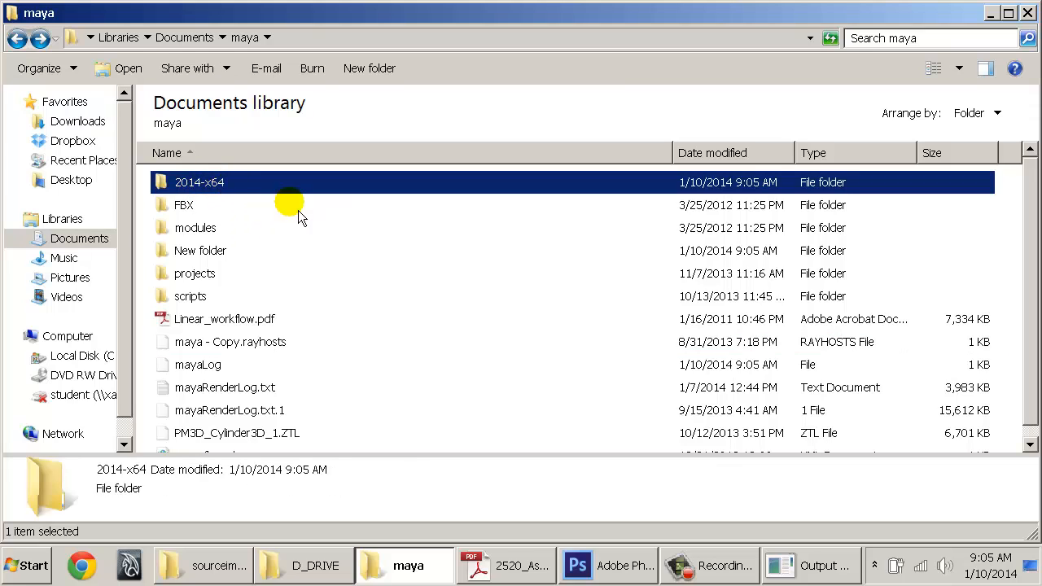
{"action": "mouse_move", "coordinate": [828, 575]}
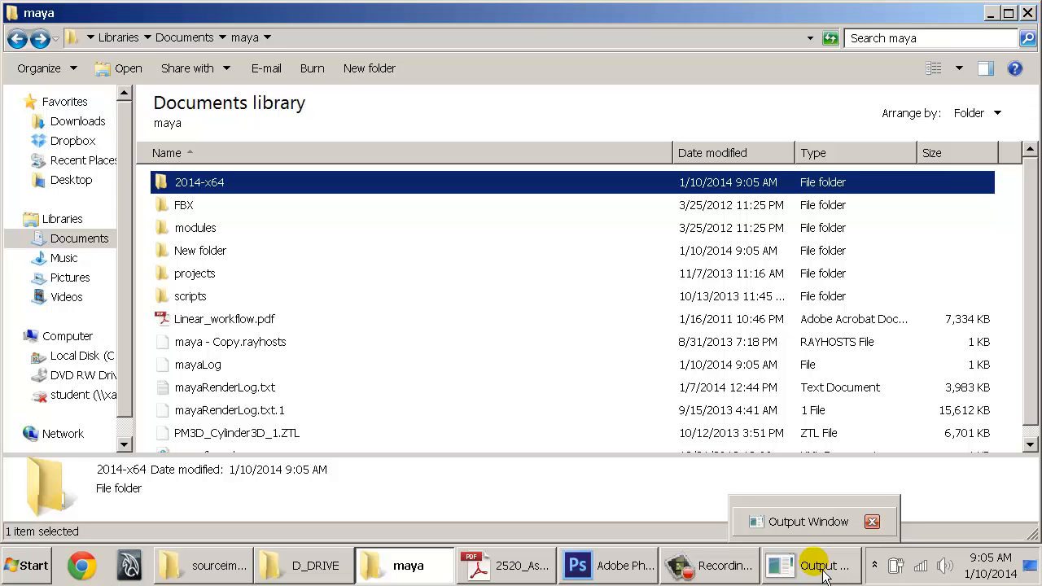
{"action": "mouse_move", "coordinate": [303, 570]}
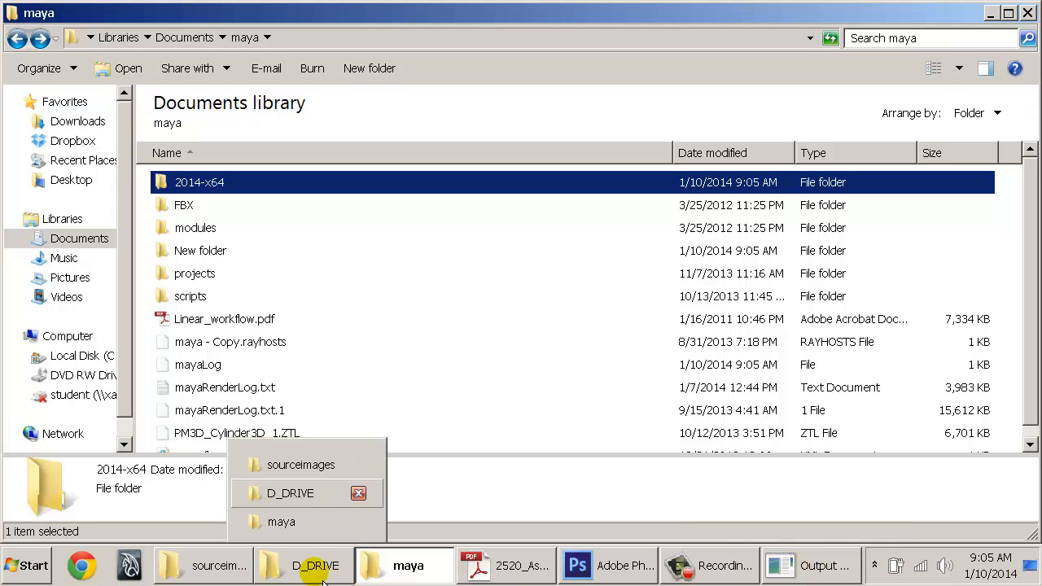
{"action": "left_click", "coordinate": [345, 392]}
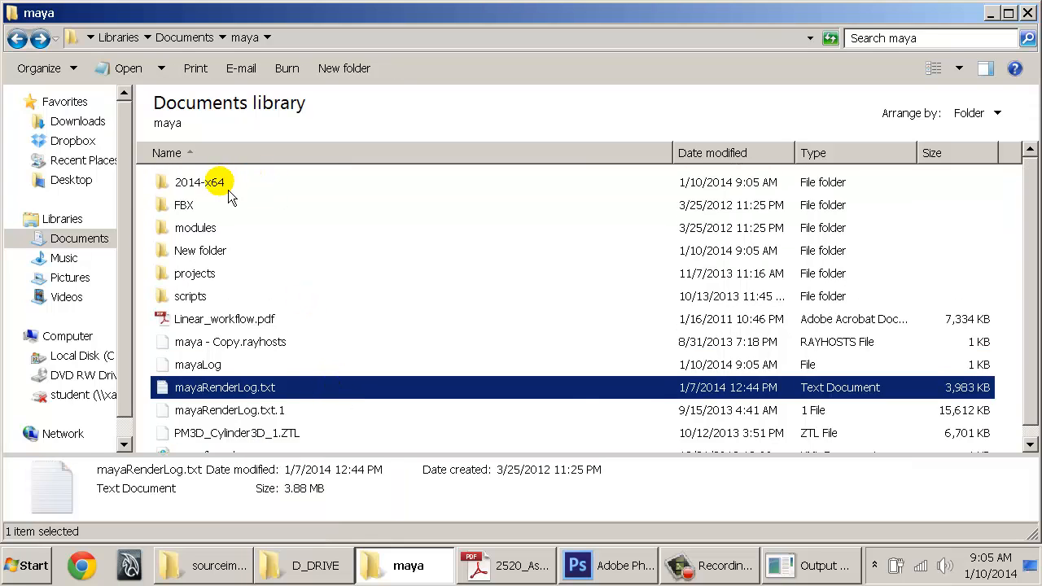
{"action": "left_click", "coordinate": [185, 183]}
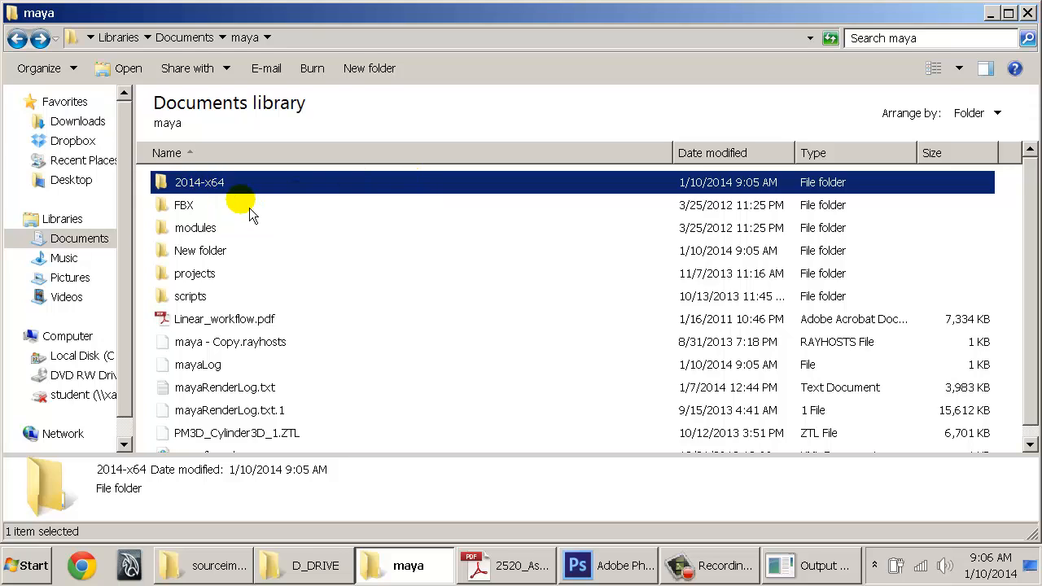
{"action": "left_click", "coordinate": [145, 180]}
{"action": "left_click", "coordinate": [163, 181]}
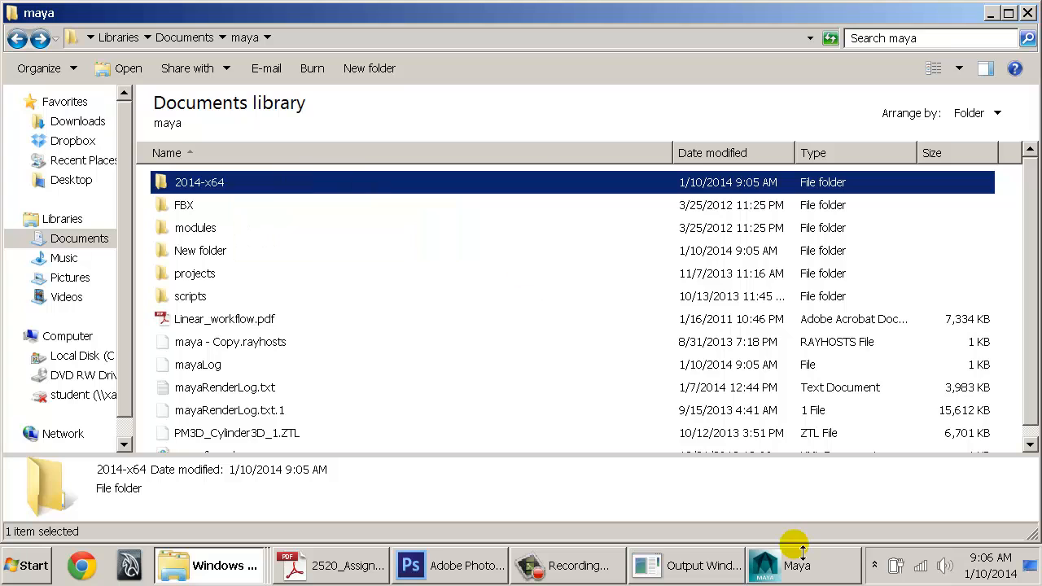
{"action": "left_click", "coordinate": [823, 574]}
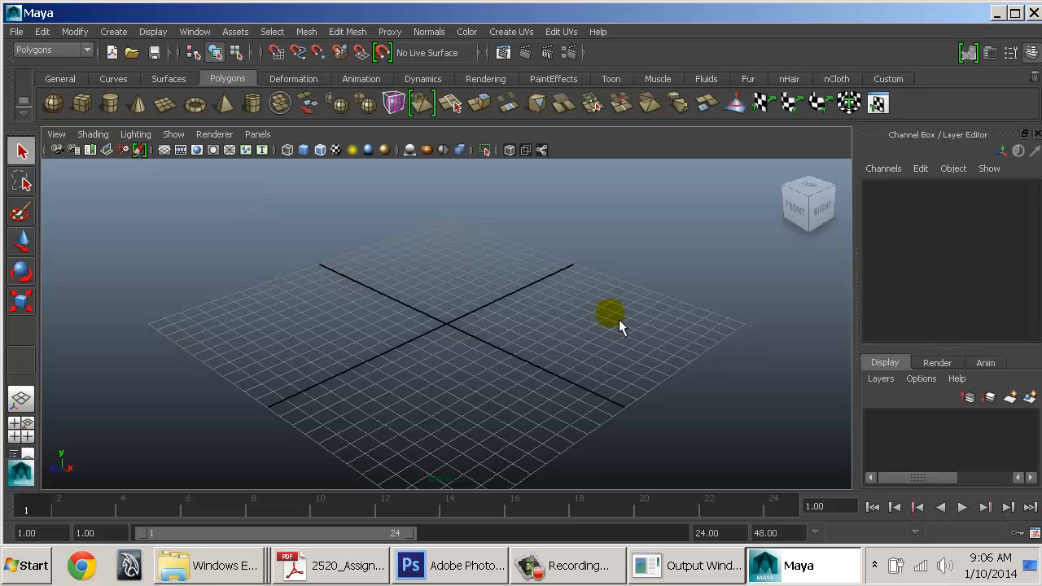
Maximize Maya, uncheck 'Show this at startup' for What's New, and close it and Startup Movies
{"action": "double_click", "coordinate": [250, 16]}
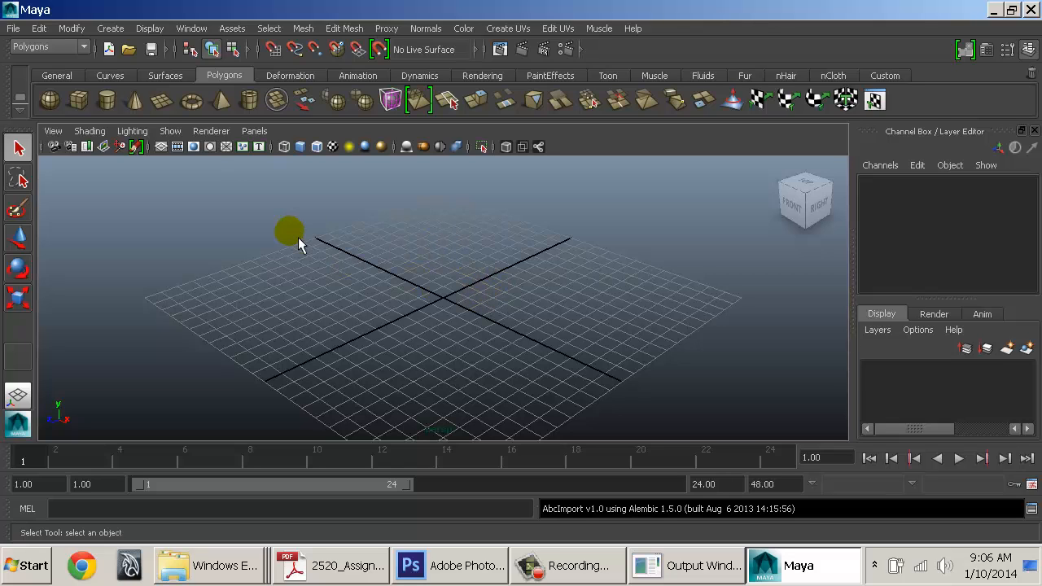
{"action": "left_click", "coordinate": [106, 29]}
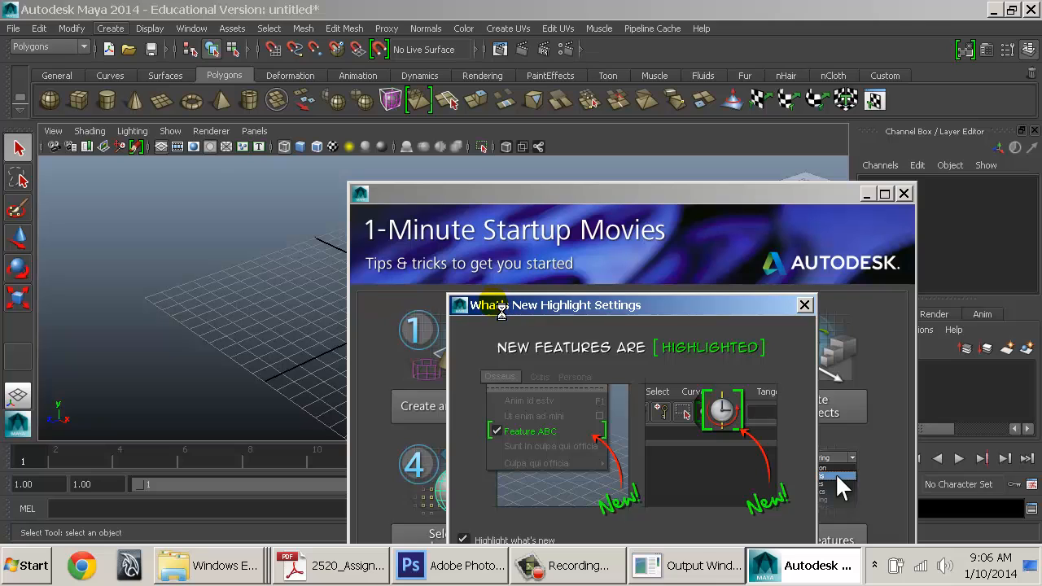
{"action": "left_click_drag", "start_coordinate": [464, 255], "coordinate": [350, 125]}
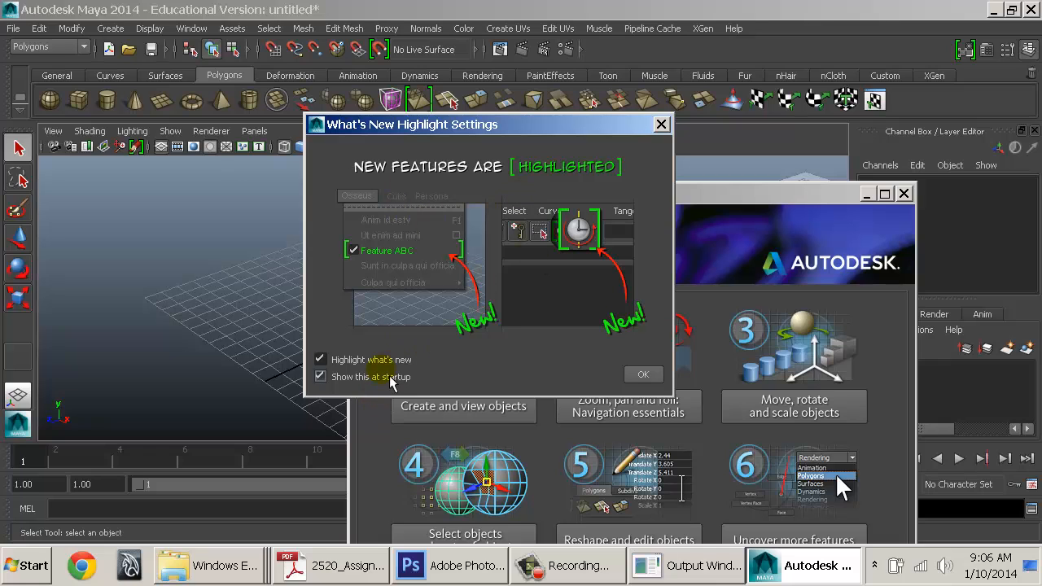
{"action": "left_click", "coordinate": [368, 359]}
{"action": "left_click", "coordinate": [368, 359]}
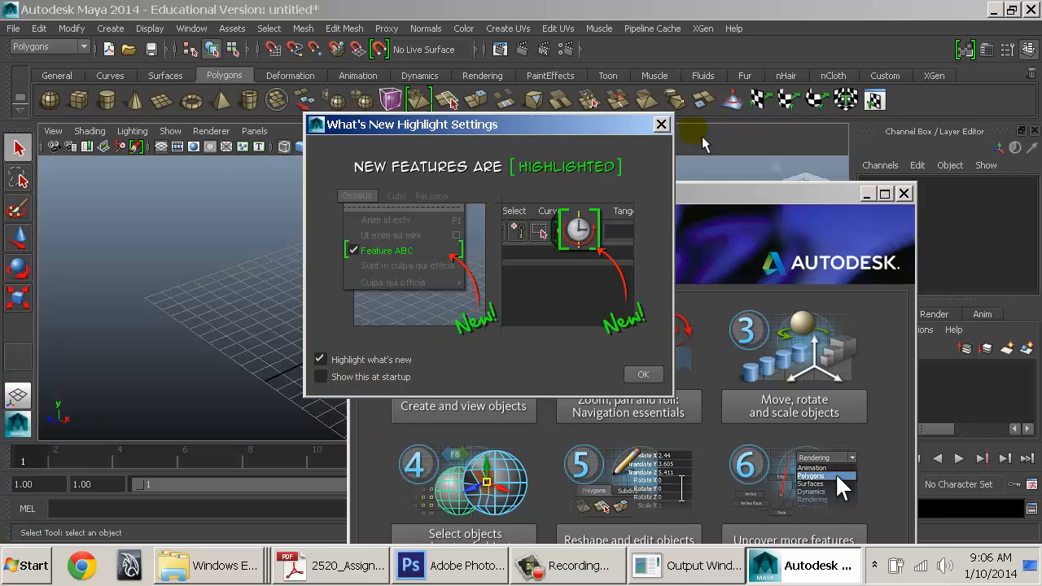
{"action": "left_click", "coordinate": [661, 124]}
{"action": "left_click_drag", "start_coordinate": [486, 186], "coordinate": [376, 32]}
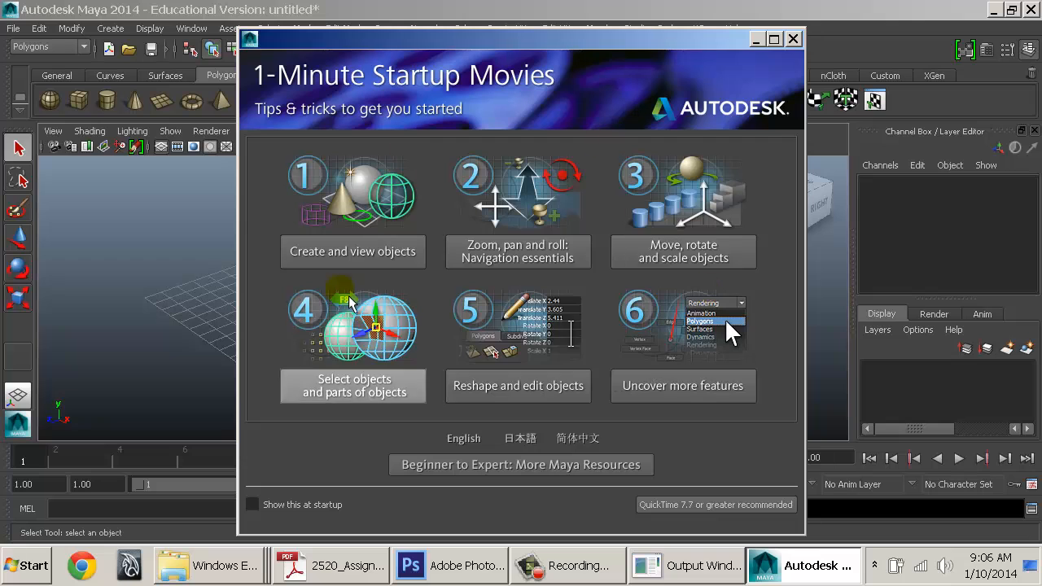
{"action": "left_click", "coordinate": [794, 38]}
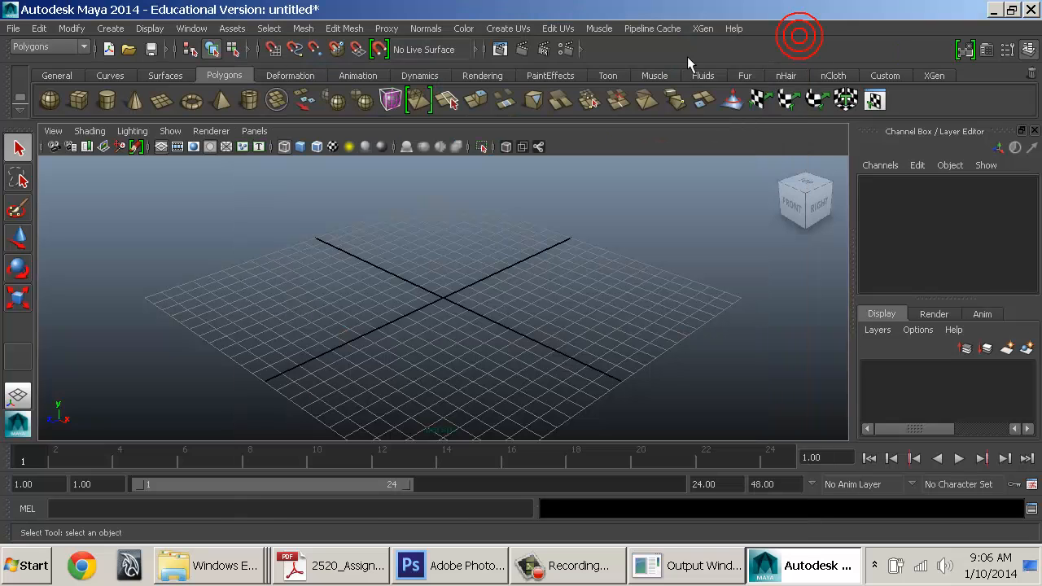
Start the interactive Polygon Pipe tool from Create > Polygon Primitives
{"action": "left_click", "coordinate": [120, 33]}
{"action": "mouse_move", "coordinate": [174, 55]}
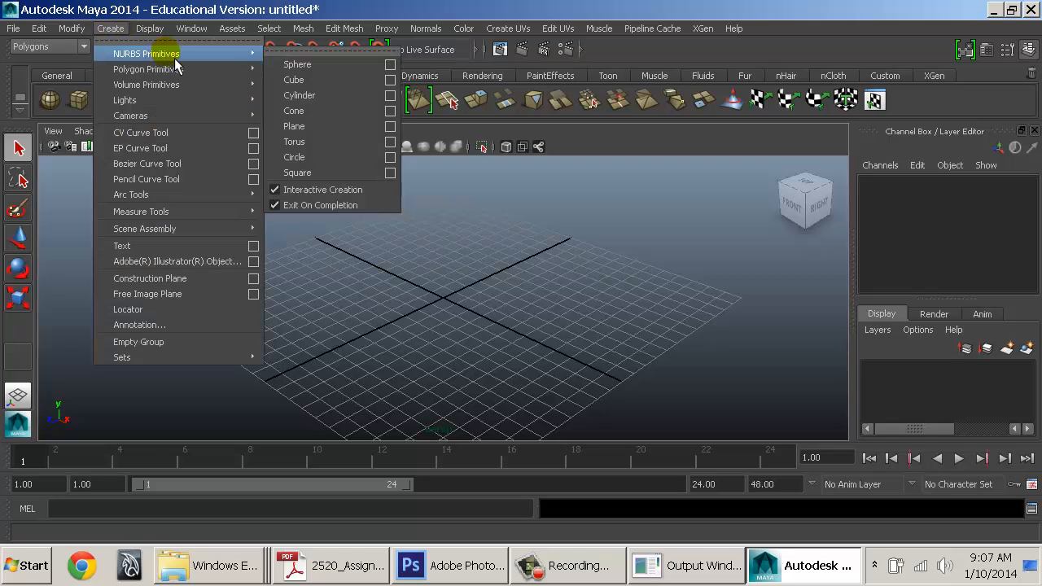
{"action": "left_click", "coordinate": [338, 192]}
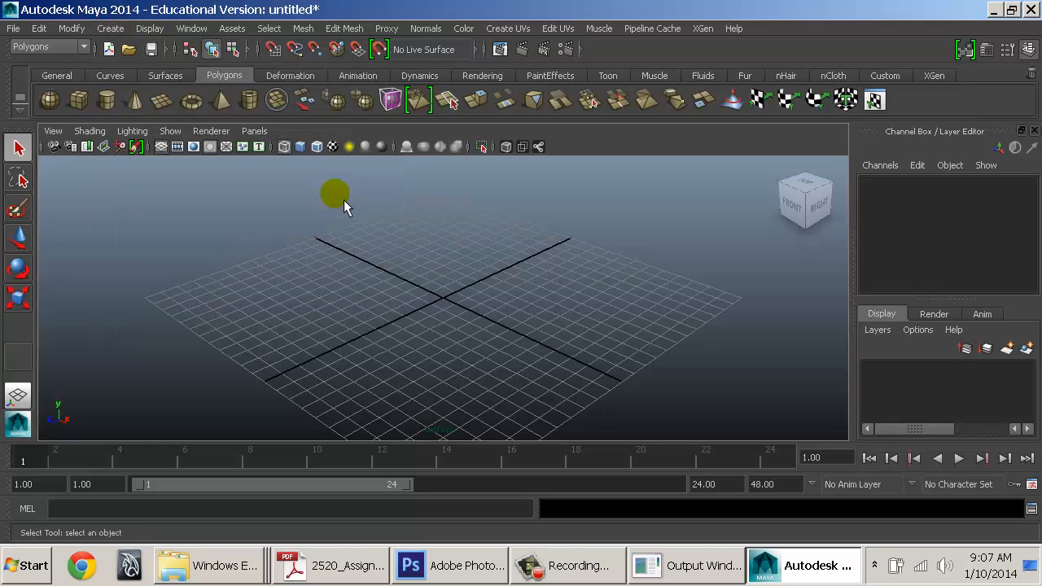
{"action": "left_click", "coordinate": [111, 28]}
{"action": "mouse_move", "coordinate": [147, 70]}
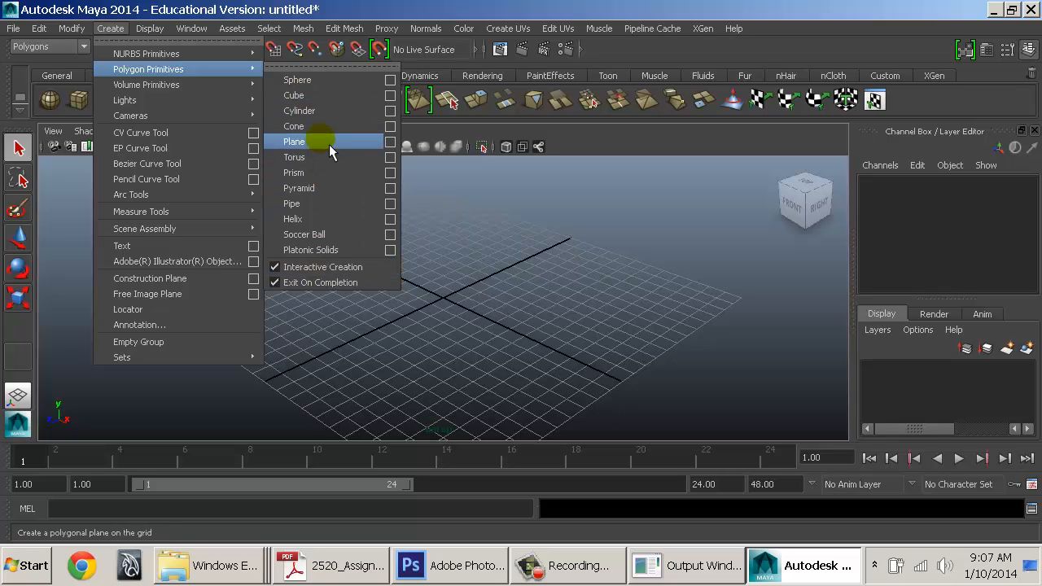
{"action": "left_click", "coordinate": [325, 210]}
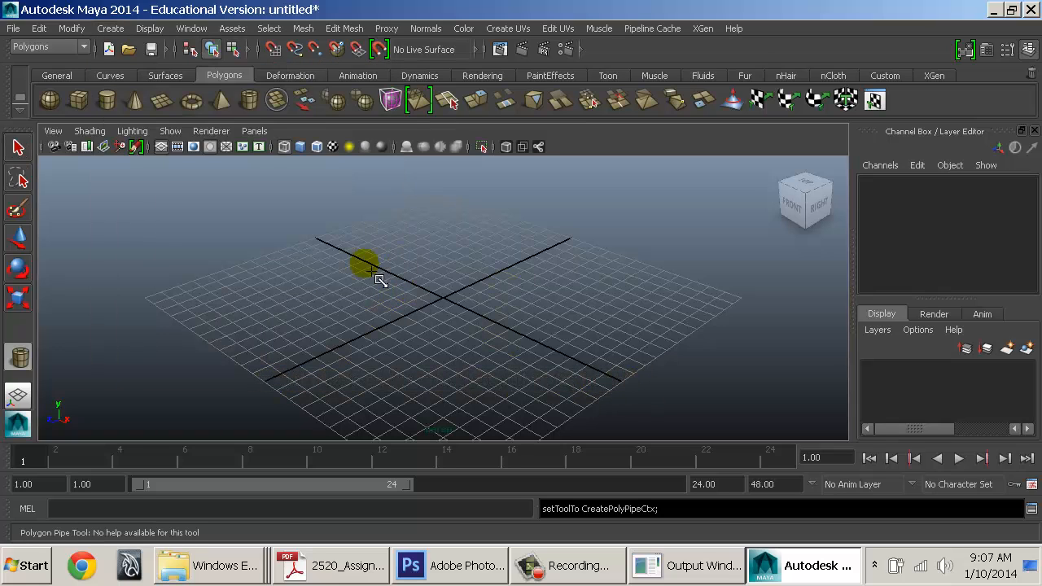
{"action": "left_click_drag", "start_coordinate": [376, 276], "coordinate": [521, 162]}
{"action": "left_click_drag", "start_coordinate": [507, 220], "coordinate": [386, 272]}
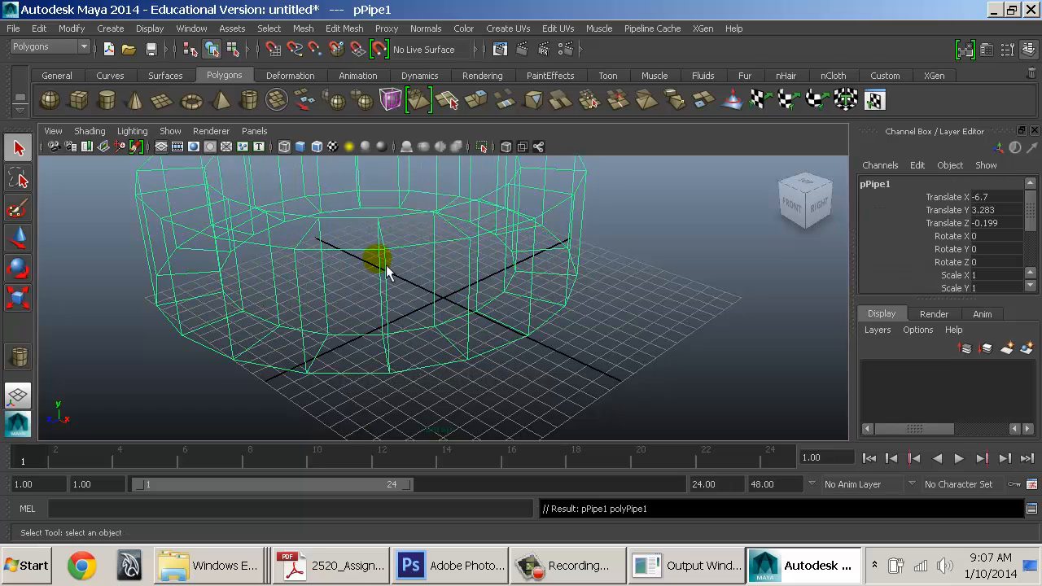
{"action": "middle_click_drag", "start_coordinate": [499, 228], "coordinate": [496, 258], "text": "alt"}
{"action": "right_click_drag", "start_coordinate": [496, 258], "coordinate": [493, 261], "text": "alt"}
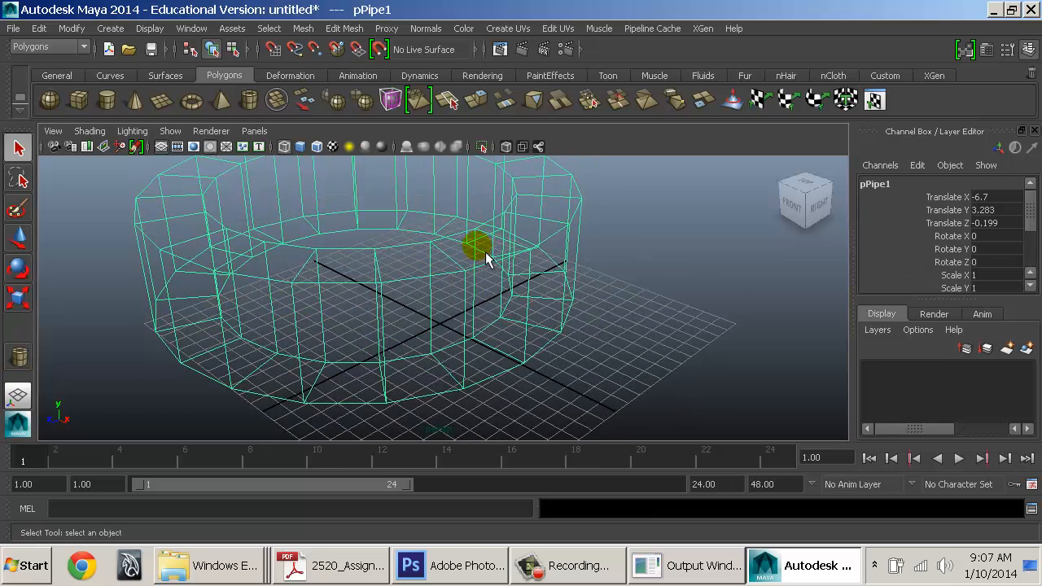
{"action": "mouse_move", "coordinate": [486, 258]}
{"action": "left_mouse_down", "text": "alt"}
{"action": "mouse_move", "coordinate": [519, 309]}
{"action": "mouse_move", "coordinate": [519, 342]}
{"action": "mouse_move", "coordinate": [499, 302]}
{"action": "mouse_move", "coordinate": [496, 214]}
{"action": "mouse_move", "coordinate": [501, 271]}
{"action": "left_mouse_up", "text": "alt"}
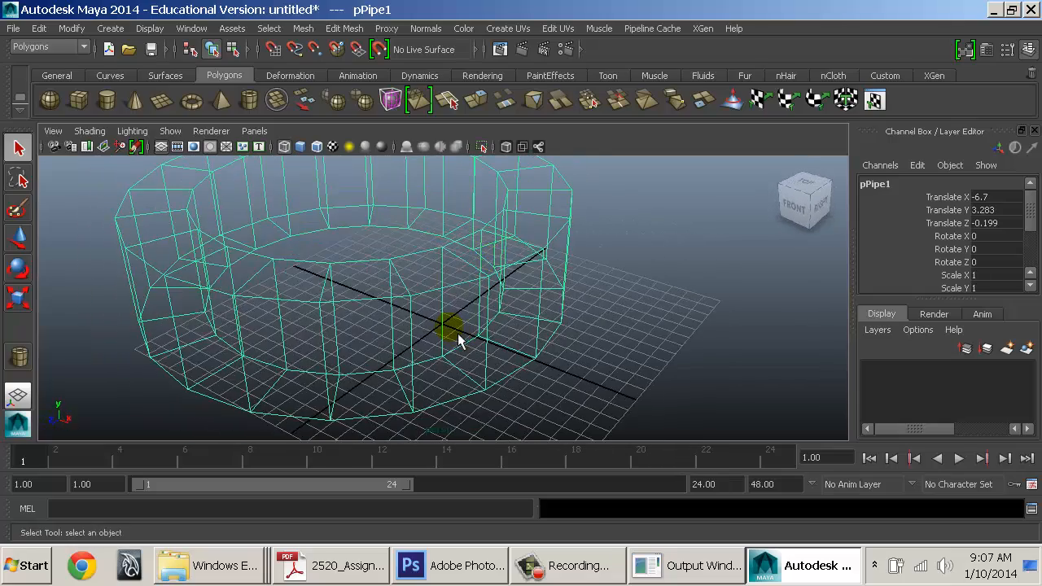
{"action": "key", "text": "w"}
{"action": "left_click_drag", "start_coordinate": [472, 368], "coordinate": [472, 275], "text": "alt"}
{"action": "key", "text": "Delete"}
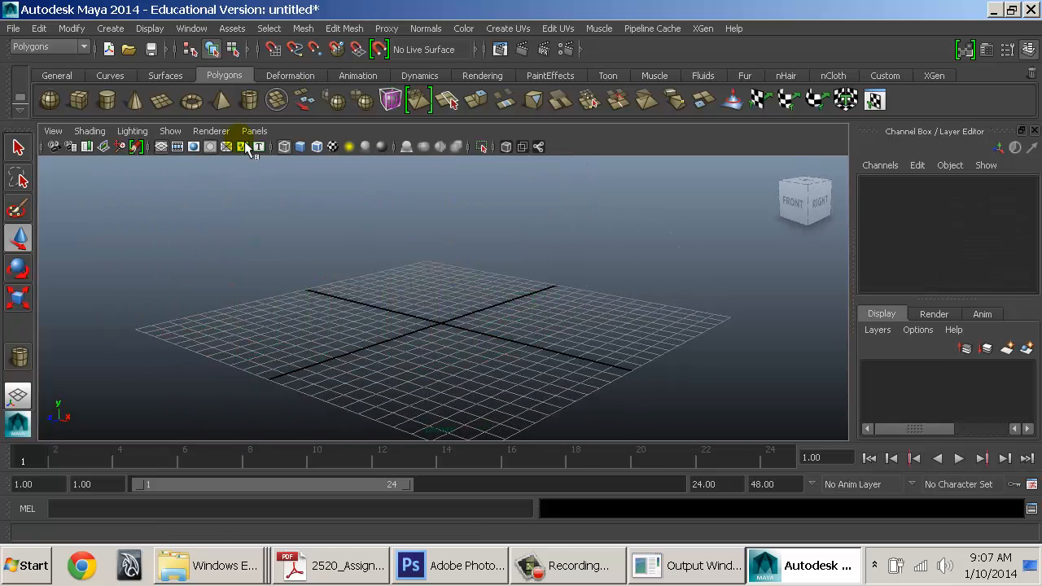
Uncheck Interactive Creation under Create > Polygon Primitives
{"action": "left_click", "coordinate": [110, 28]}
{"action": "mouse_move", "coordinate": [202, 71]}
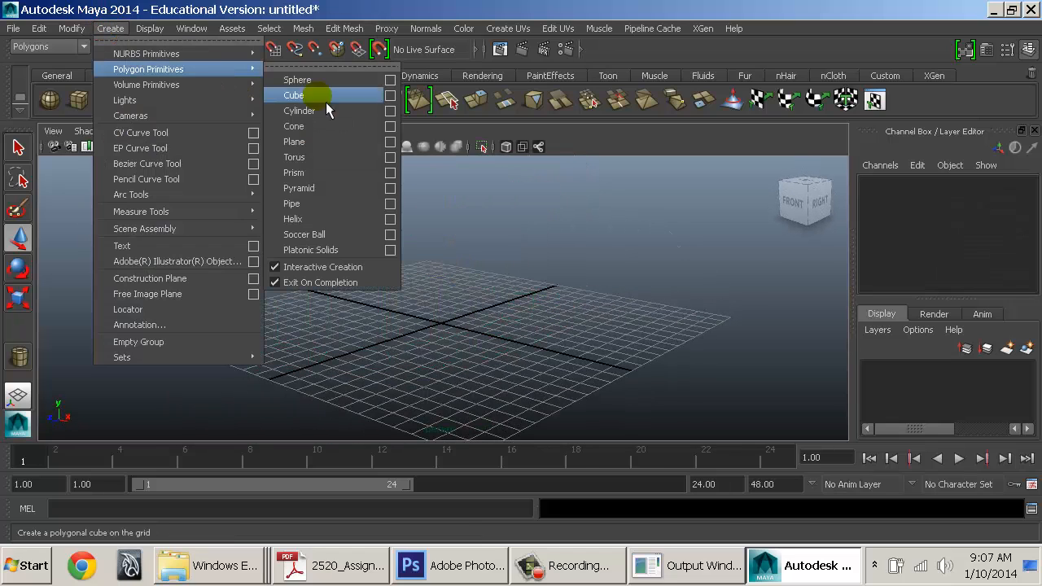
{"action": "left_click", "coordinate": [326, 267]}
Create a test pipe at the origin at default size, inspect it, and delete it
{"action": "left_click", "coordinate": [110, 27]}
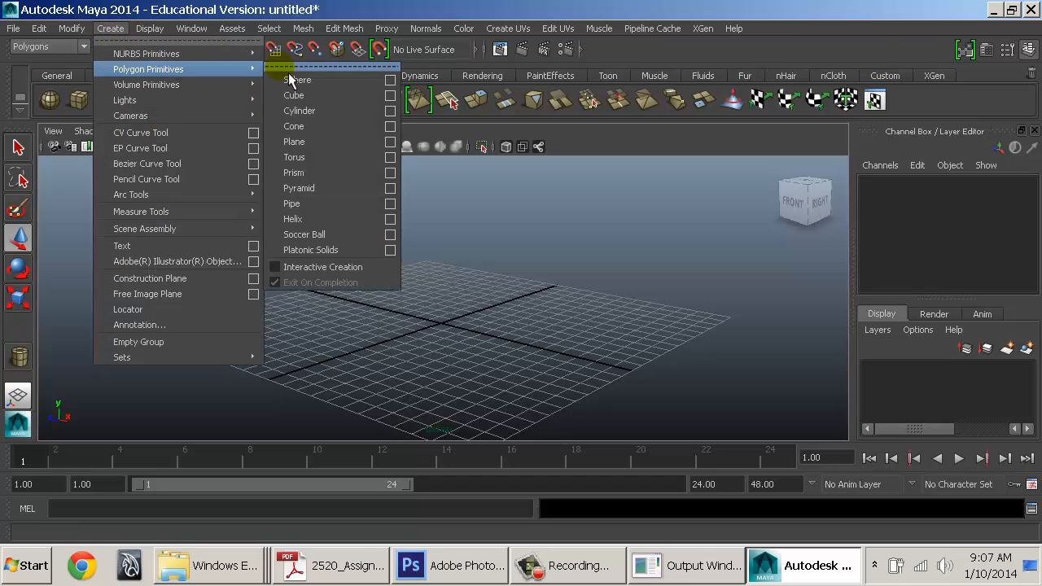
{"action": "left_click", "coordinate": [334, 213]}
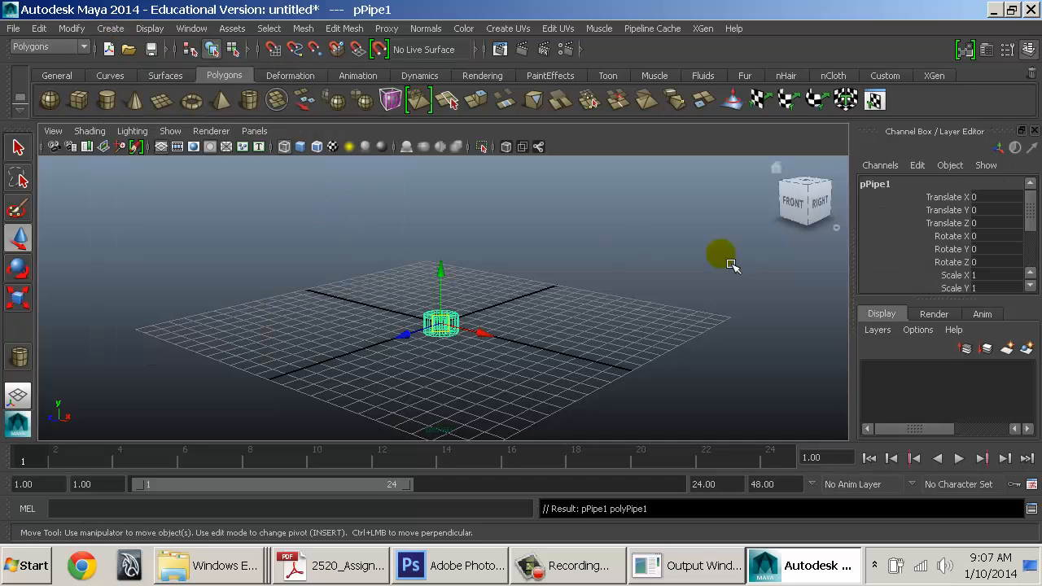
{"action": "left_click_drag", "start_coordinate": [477, 275], "coordinate": [479, 342], "text": "alt"}
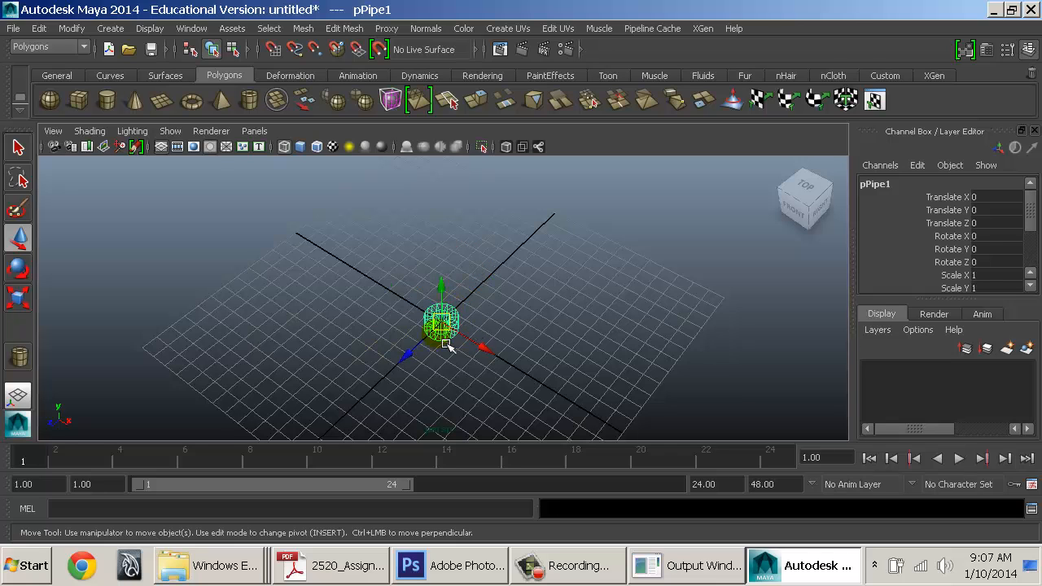
{"action": "key", "text": "Delete"}
{"action": "left_click", "coordinate": [394, 280]}
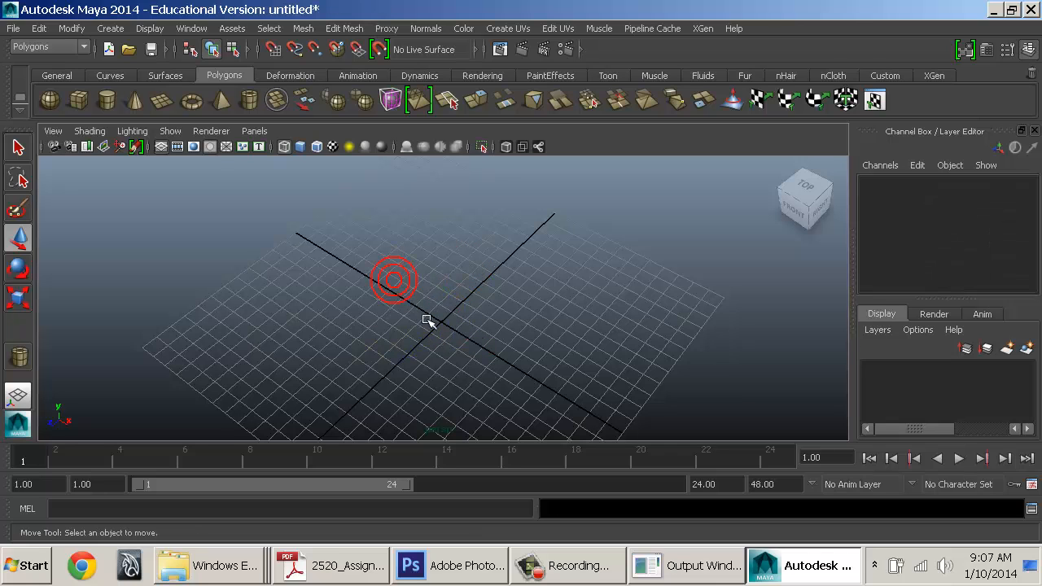
{"action": "left_click_drag", "start_coordinate": [427, 320], "coordinate": [367, 232], "text": "alt"}
{"action": "left_click", "coordinate": [110, 28]}
{"action": "mouse_move", "coordinate": [153, 72]}
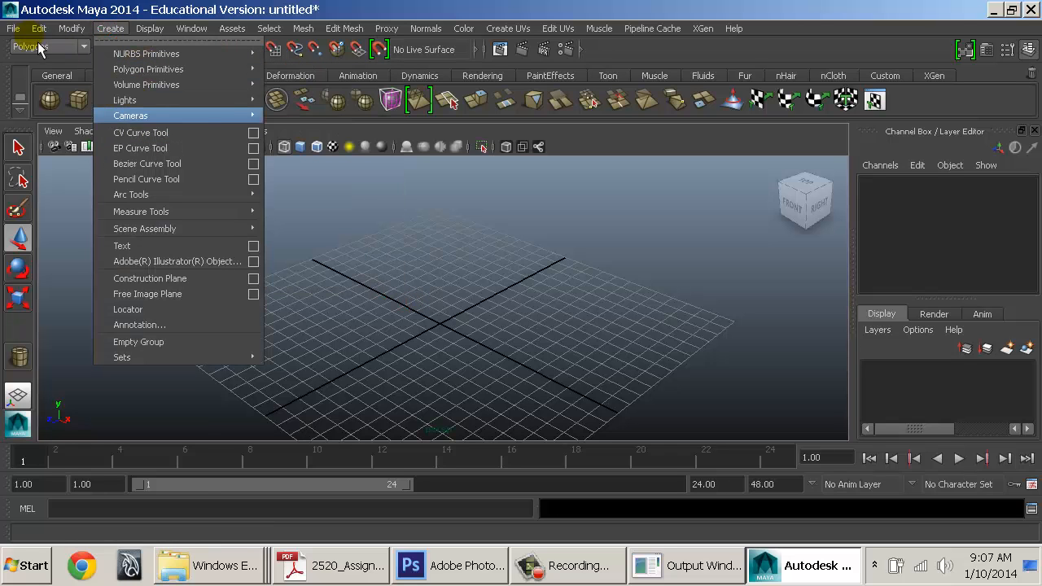
Start a new project with default folders, named ProductRendering_ followed by the student's surname
{"action": "mouse_move", "coordinate": [15, 29]}
{"action": "left_click", "coordinate": [428, 252]}
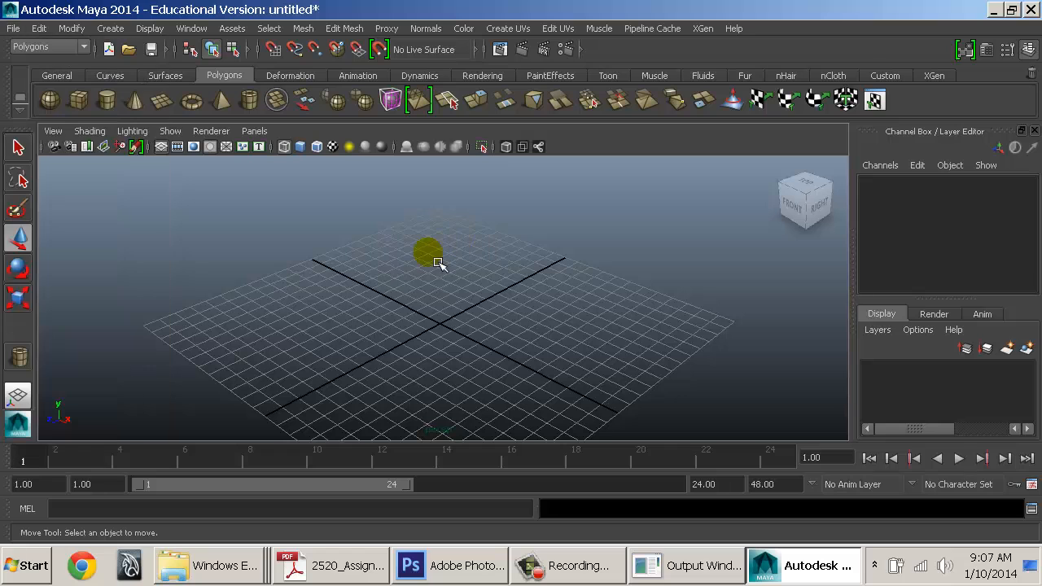
{"action": "left_click", "coordinate": [13, 29]}
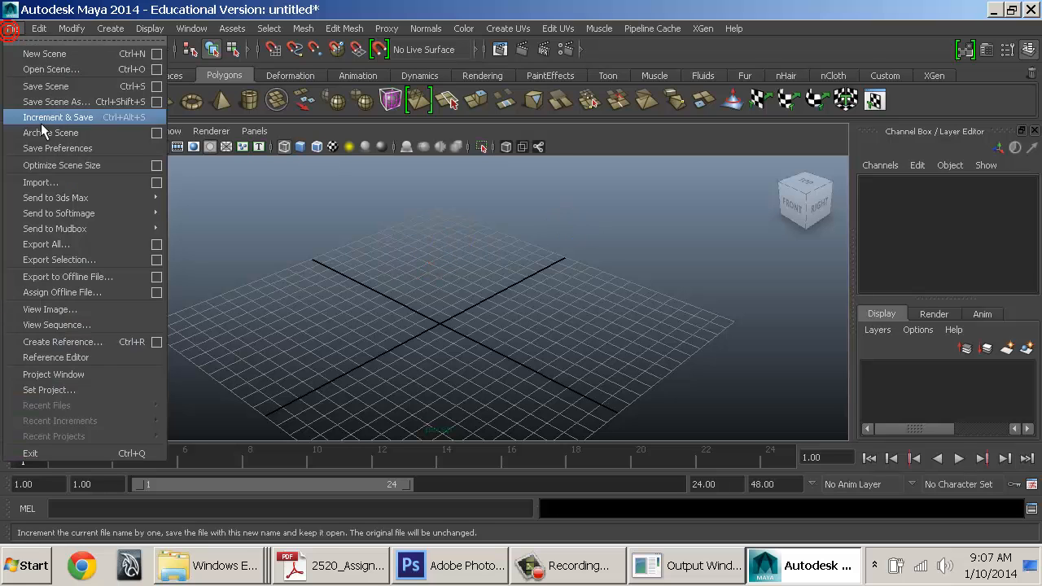
{"action": "left_click", "coordinate": [117, 378]}
{"action": "left_click_drag", "start_coordinate": [570, 210], "coordinate": [476, 70]}
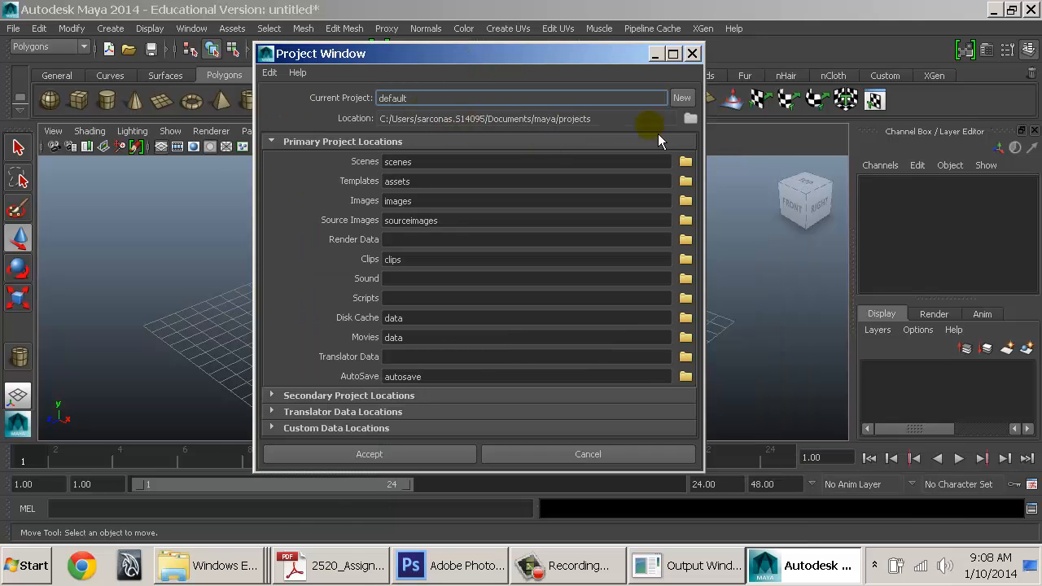
{"action": "left_click", "coordinate": [682, 98]}
{"action": "double_click", "coordinate": [481, 97]}
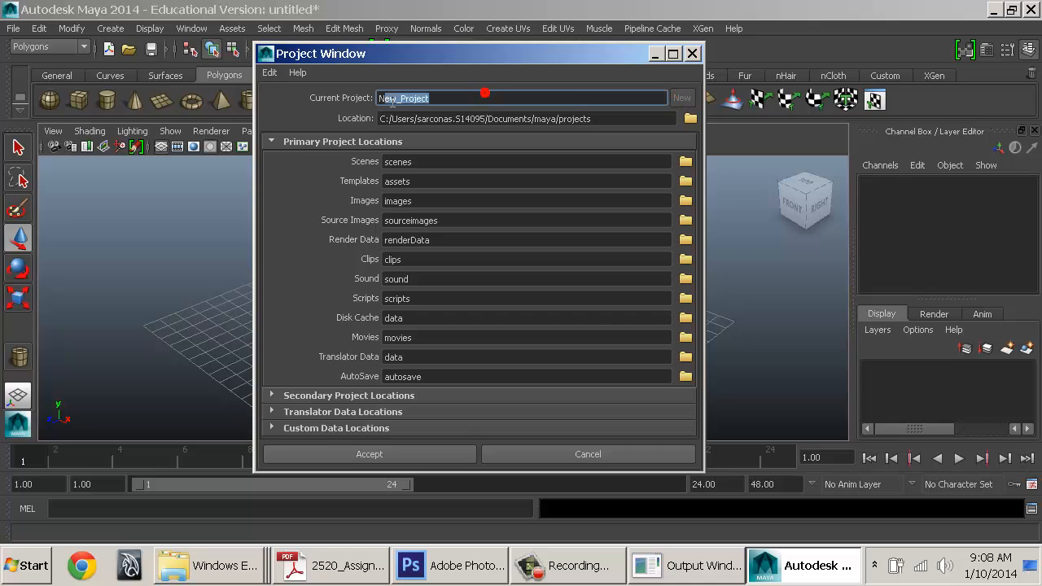
{"action": "type", "text": "Pro"}
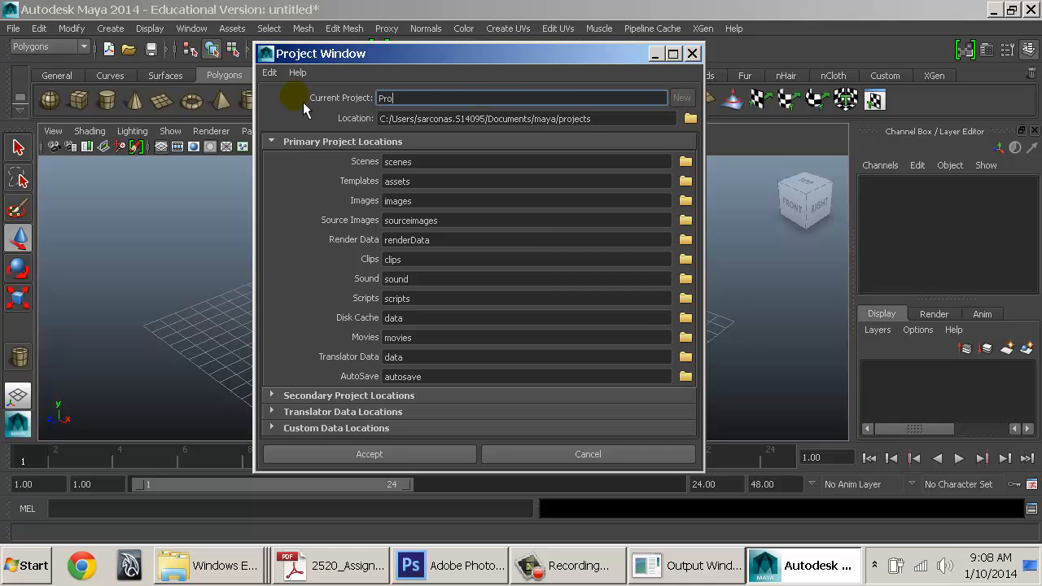
{"action": "type", "text": "ductRendering_Sarcona"}
{"action": "double_click", "coordinate": [513, 103]}
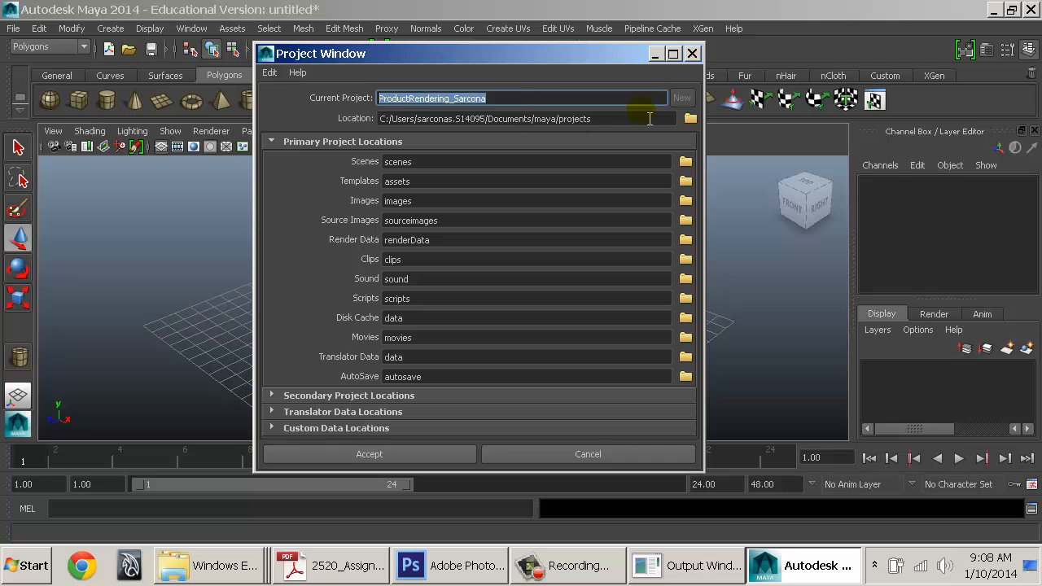
Set the project location to the D_DRIVE\...\W14\2520\work folder
{"action": "left_click", "coordinate": [691, 120]}
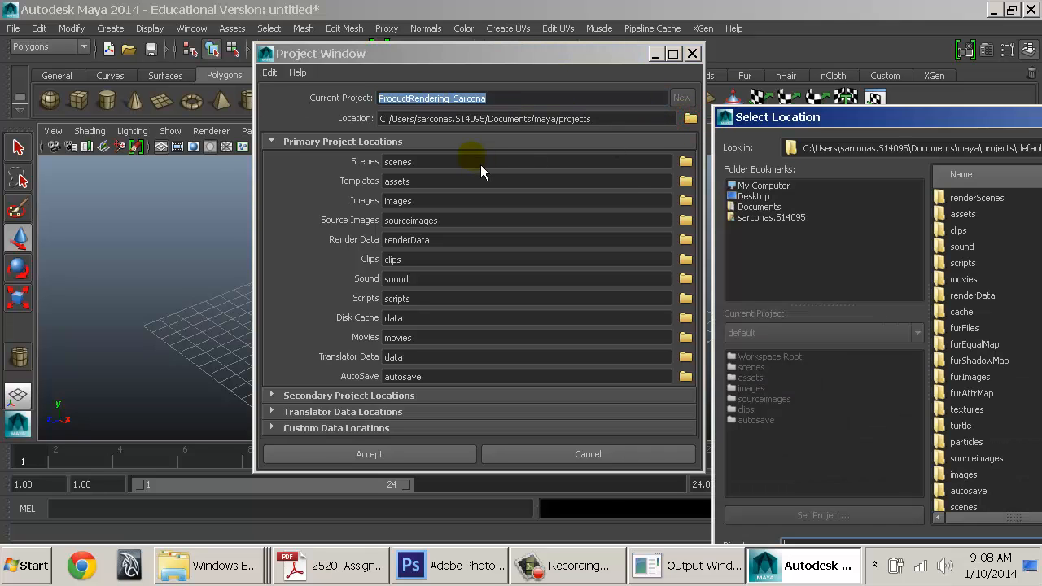
{"action": "left_click_drag", "start_coordinate": [862, 131], "coordinate": [308, 85]}
{"action": "left_click", "coordinate": [201, 151]}
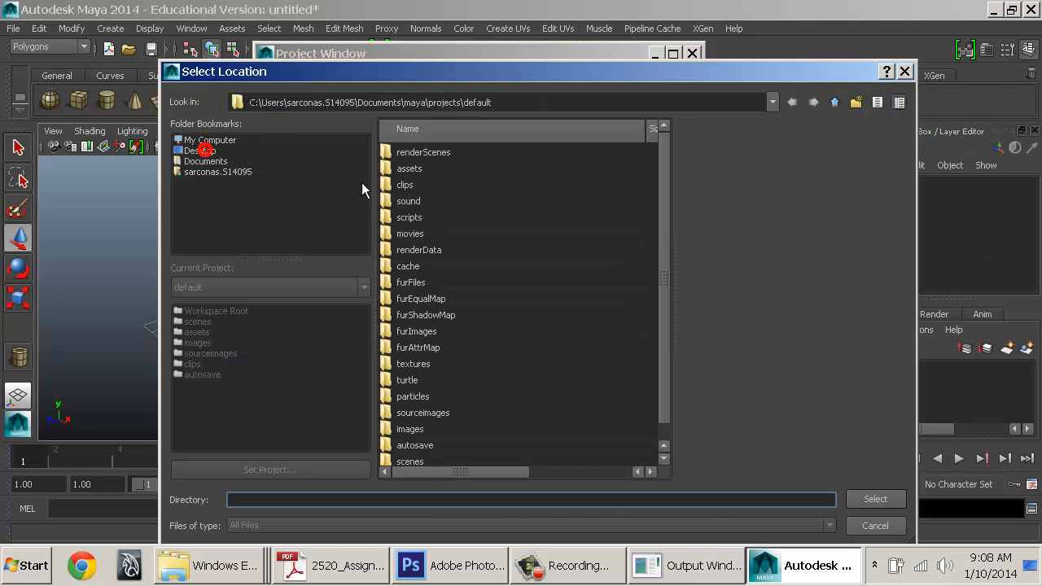
{"action": "double_click", "coordinate": [407, 204]}
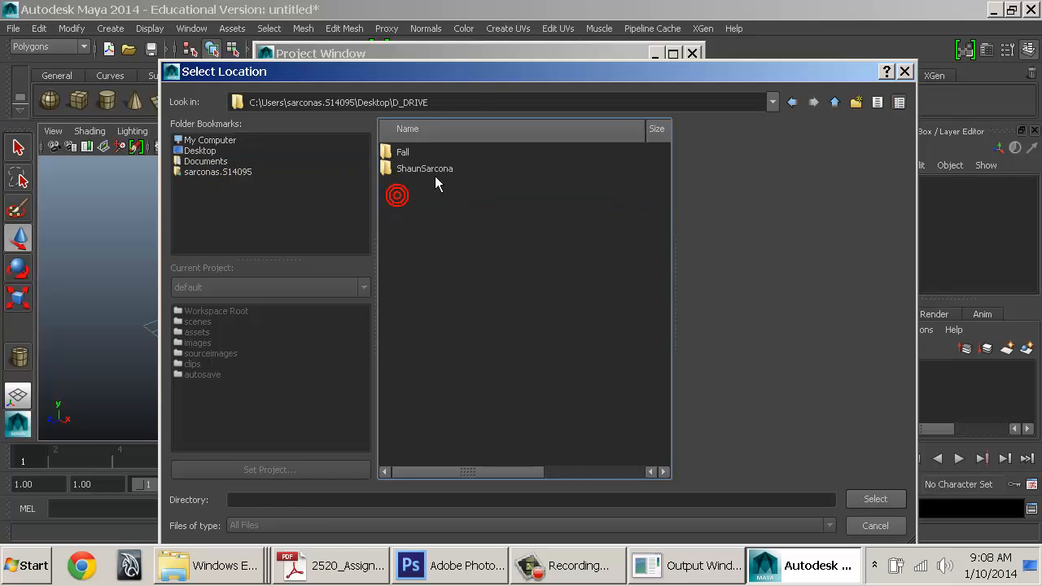
{"action": "double_click", "coordinate": [424, 167]}
{"action": "double_click", "coordinate": [414, 167]}
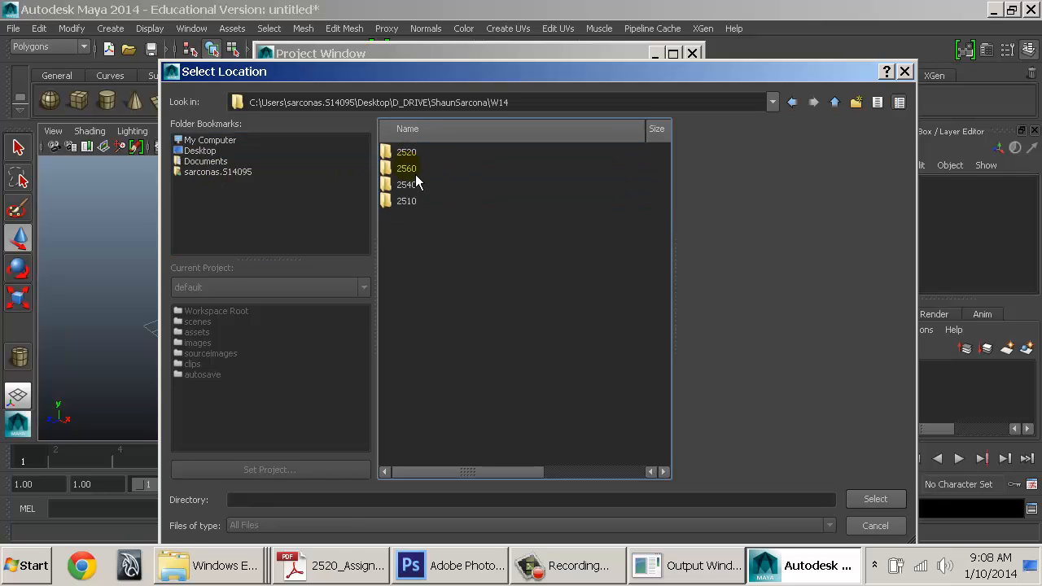
{"action": "double_click", "coordinate": [407, 153]}
{"action": "left_click", "coordinate": [401, 168]}
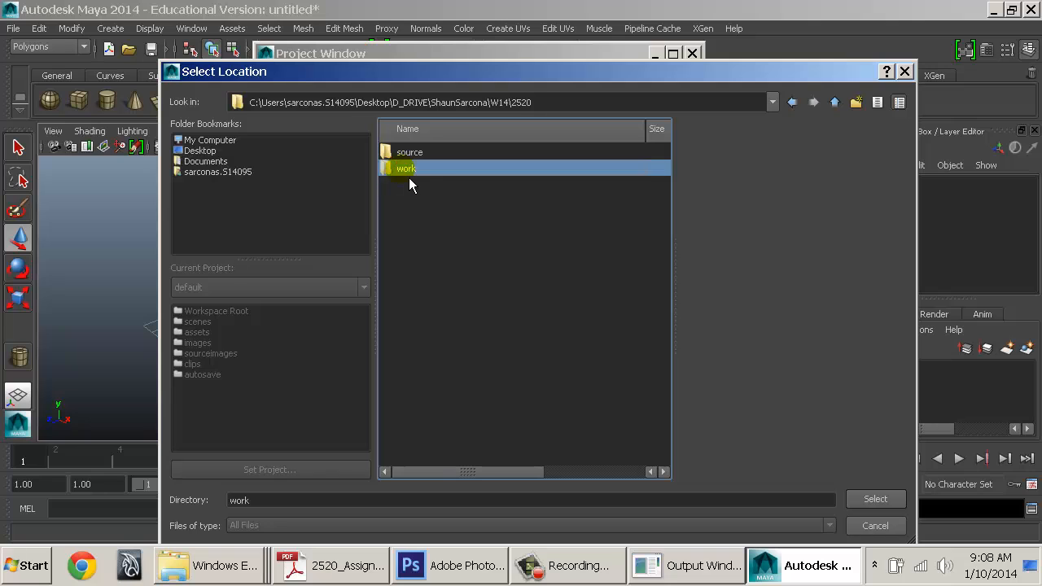
{"action": "double_click", "coordinate": [409, 170]}
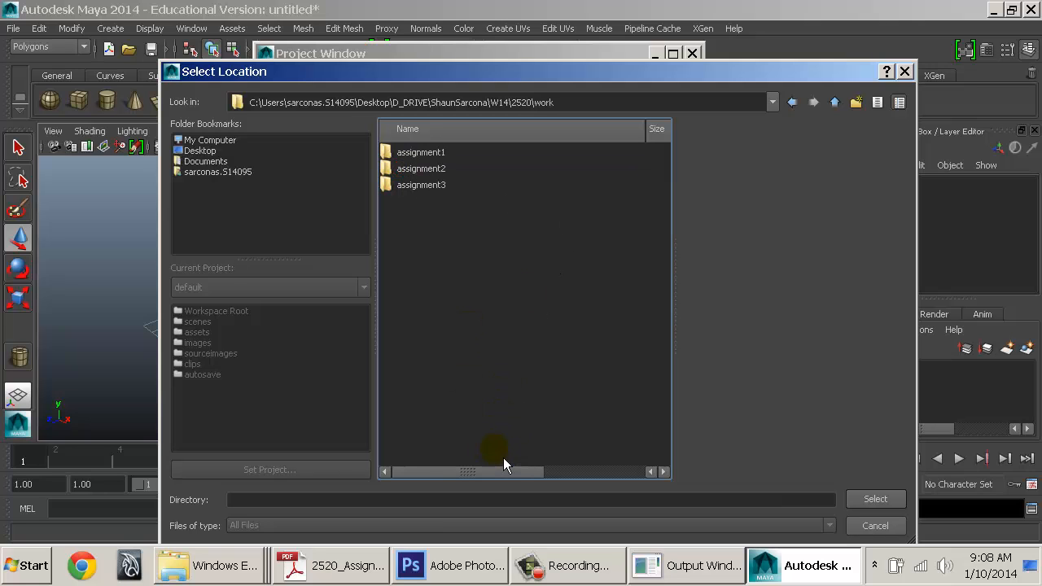
{"action": "left_click", "coordinate": [886, 500]}
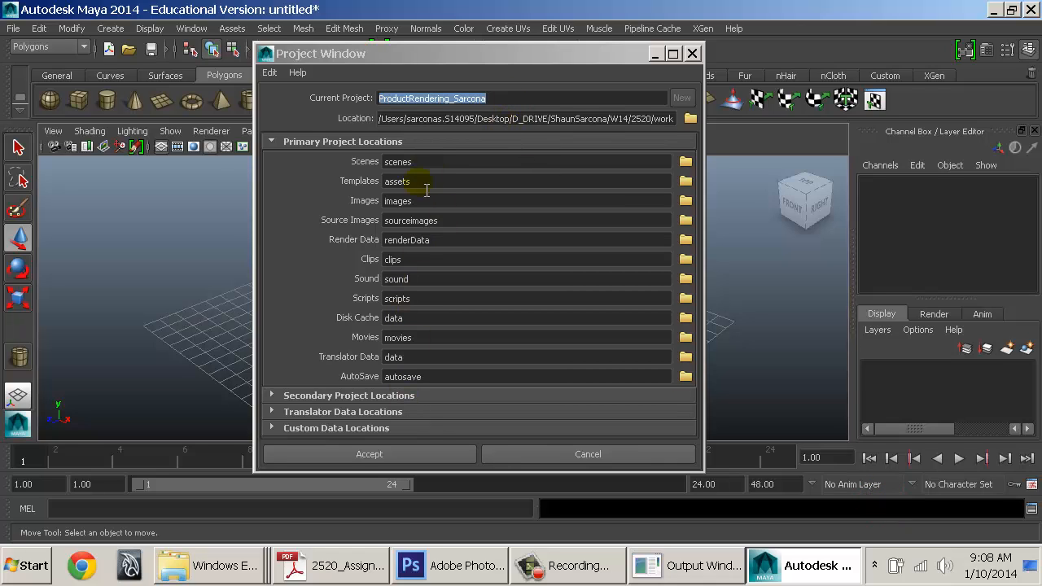
Accept the new project, then browse Explorer to the W14\2520\work folder
{"action": "left_click", "coordinate": [360, 456]}
{"action": "mouse_move", "coordinate": [213, 568]}
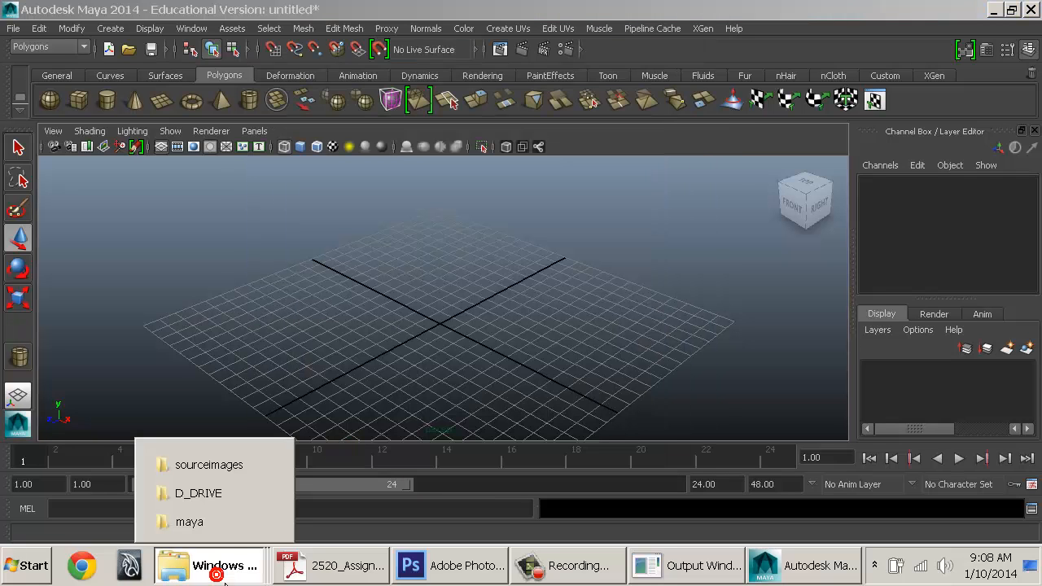
{"action": "left_click", "coordinate": [203, 494]}
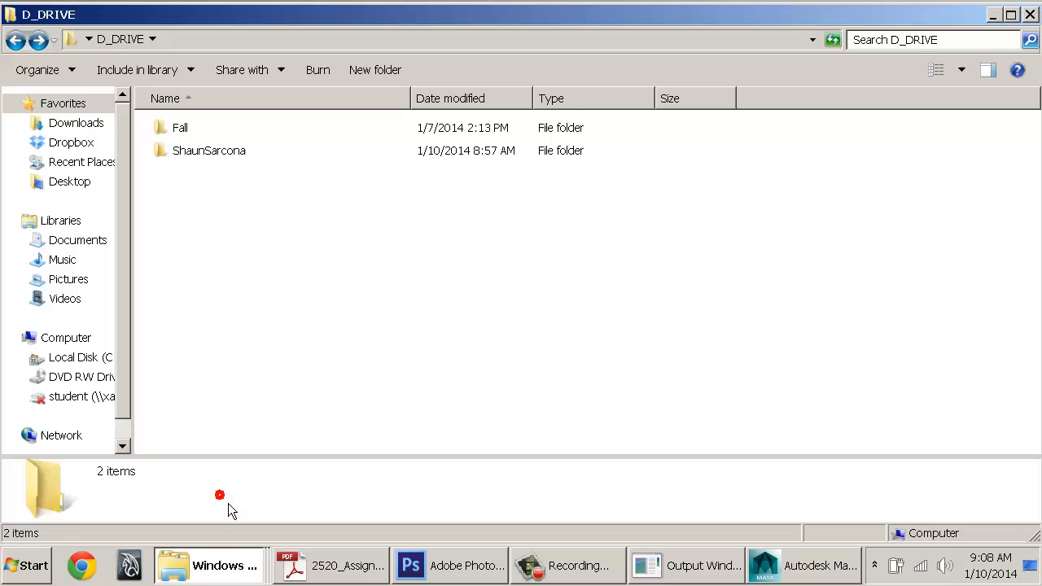
{"action": "double_click", "coordinate": [192, 152]}
{"action": "double_click", "coordinate": [187, 129]}
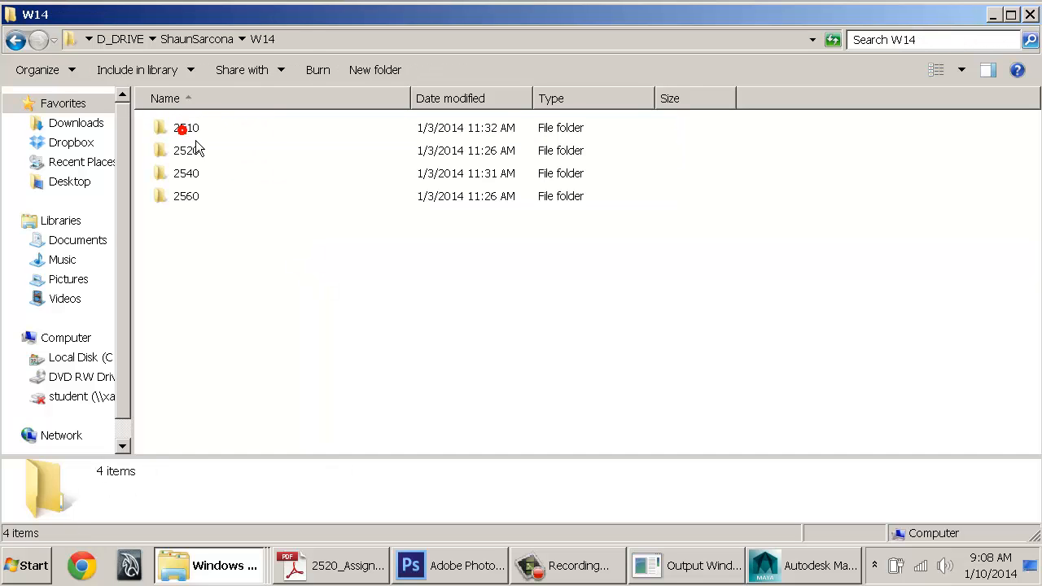
{"action": "double_click", "coordinate": [205, 153]}
{"action": "double_click", "coordinate": [202, 151]}
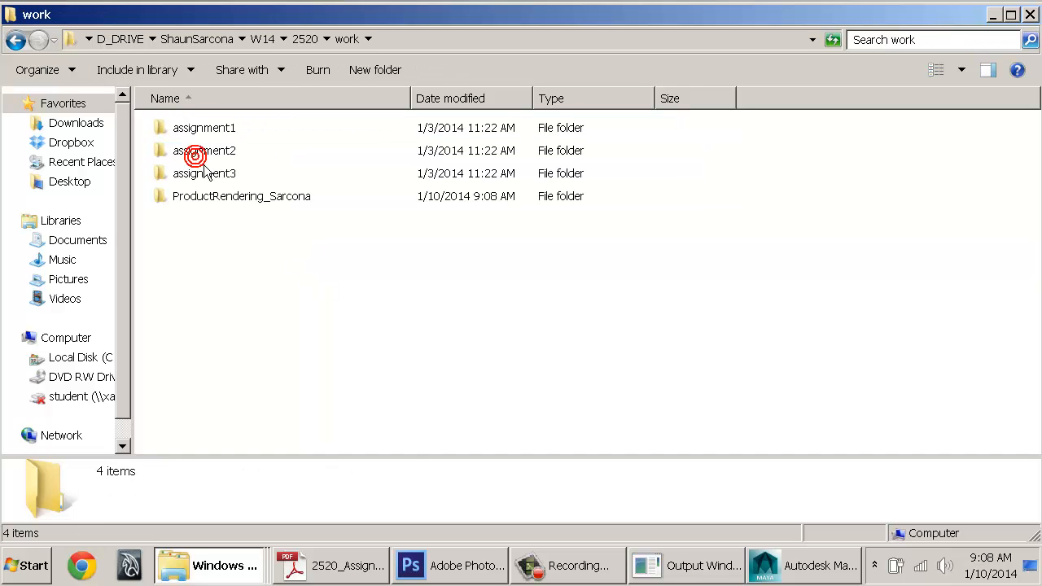
Inspect the ProductRendering project folder's subfolders and workspace.mel, then return to Maya
{"action": "left_click", "coordinate": [216, 204]}
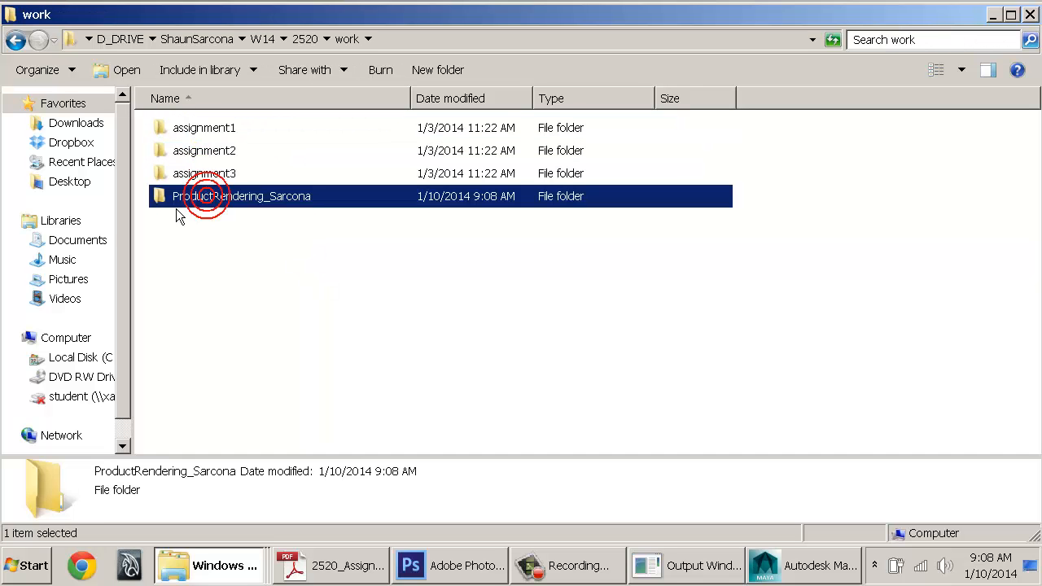
{"action": "double_click", "coordinate": [321, 204]}
{"action": "left_click_drag", "start_coordinate": [289, 130], "coordinate": [176, 74]}
{"action": "left_click", "coordinate": [276, 434]}
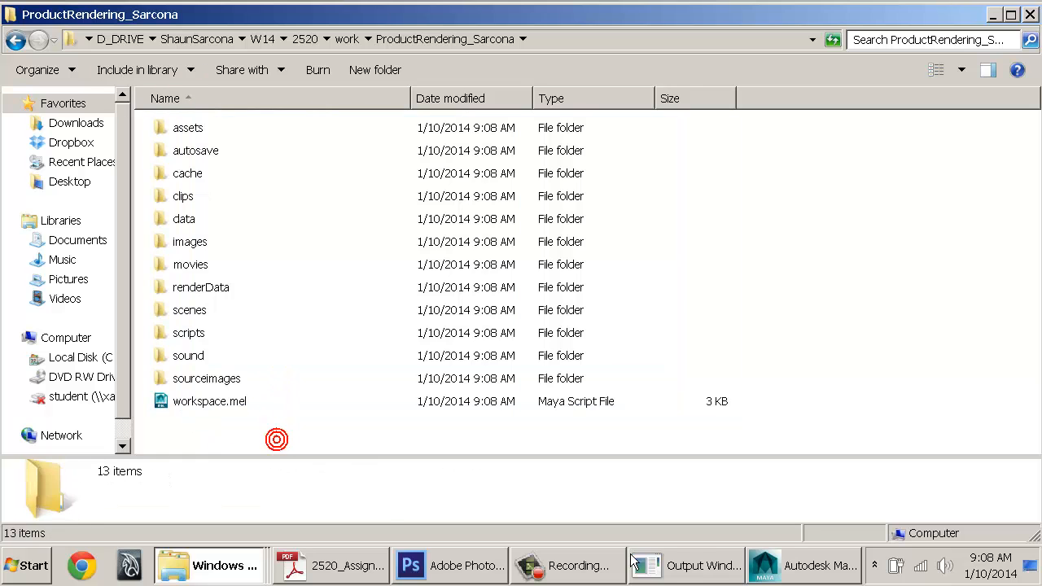
{"action": "left_click", "coordinate": [843, 570]}
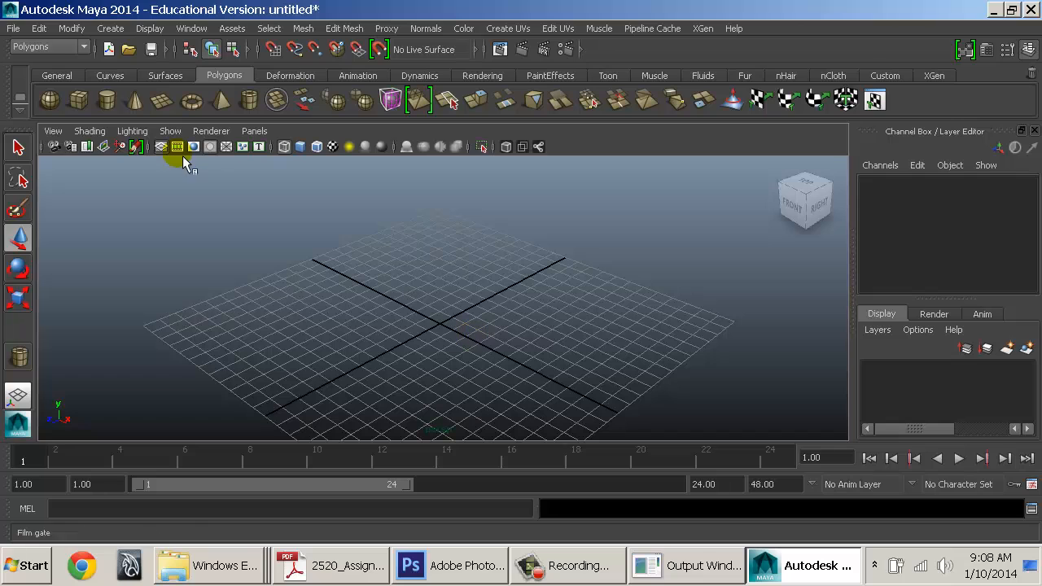
{"action": "left_click", "coordinate": [13, 27]}
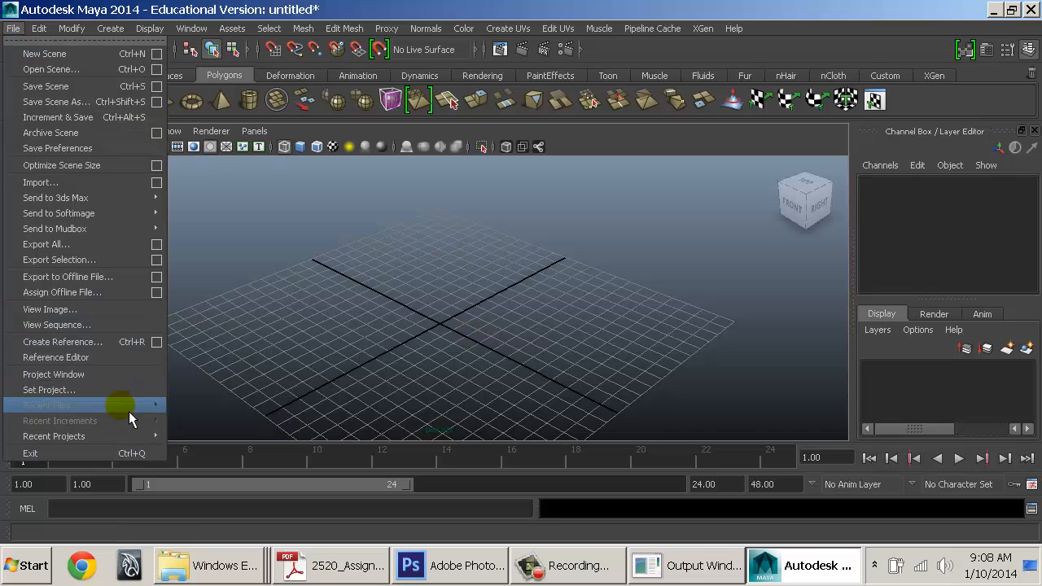
{"action": "mouse_move", "coordinate": [124, 439]}
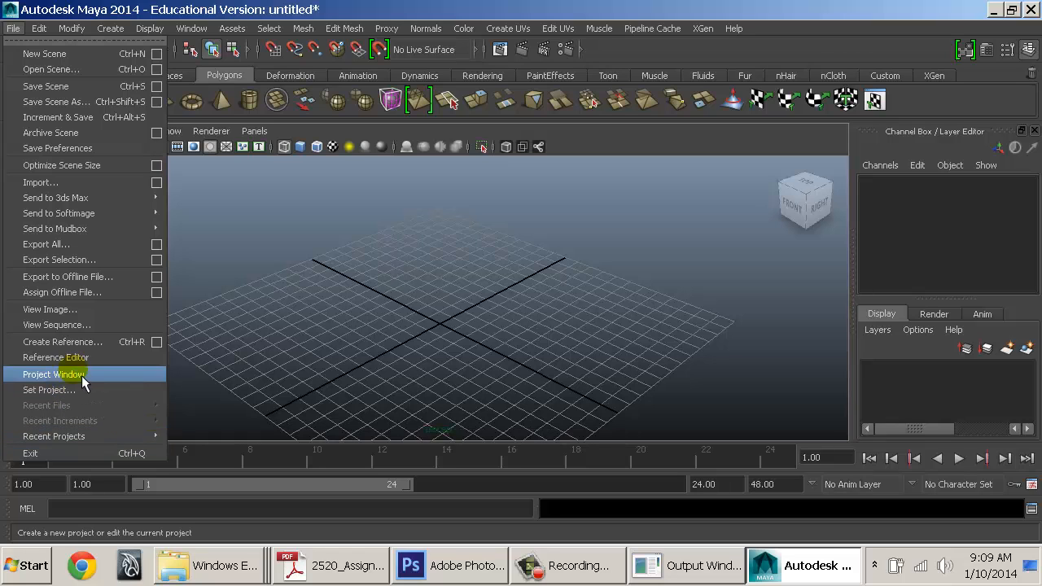
{"action": "mouse_move", "coordinate": [78, 442]}
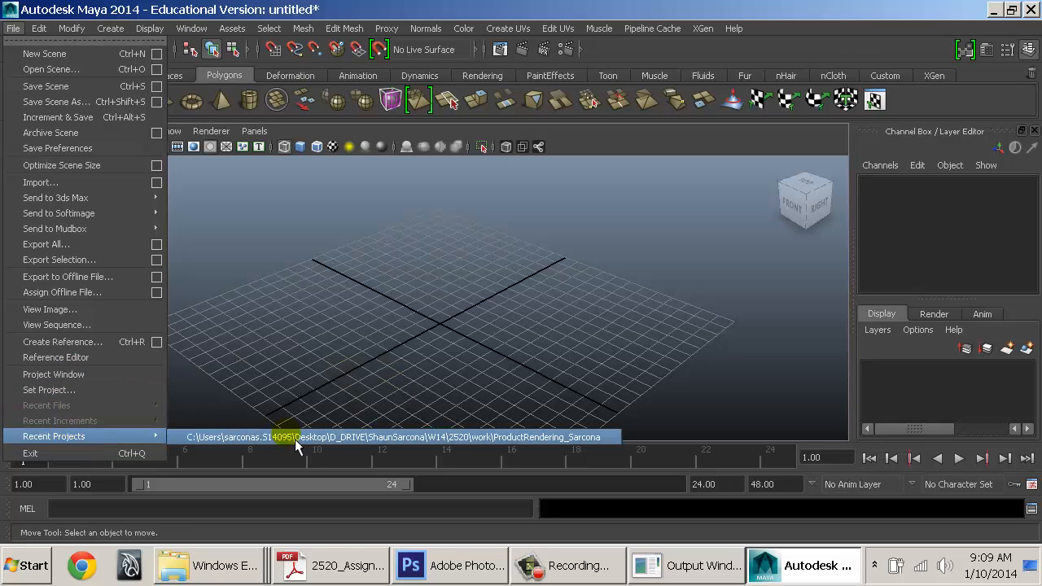
{"action": "left_click", "coordinate": [433, 289]}
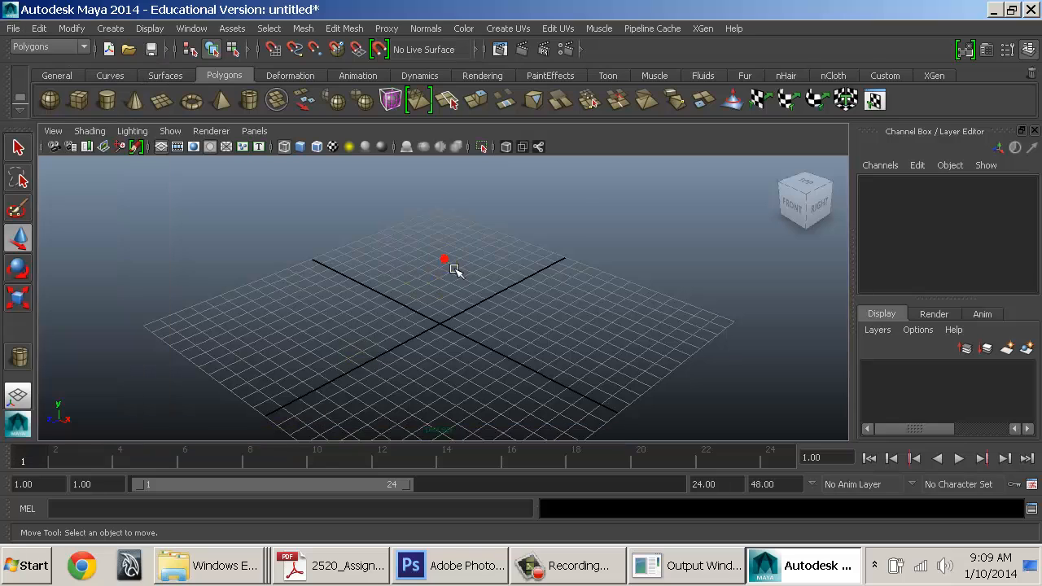
Open Preferences on the Interface category, leaving What's New highlighting enabled
{"action": "left_click", "coordinate": [1032, 484]}
{"action": "left_click_drag", "start_coordinate": [570, 187], "coordinate": [444, 57]}
{"action": "left_click", "coordinate": [236, 111]}
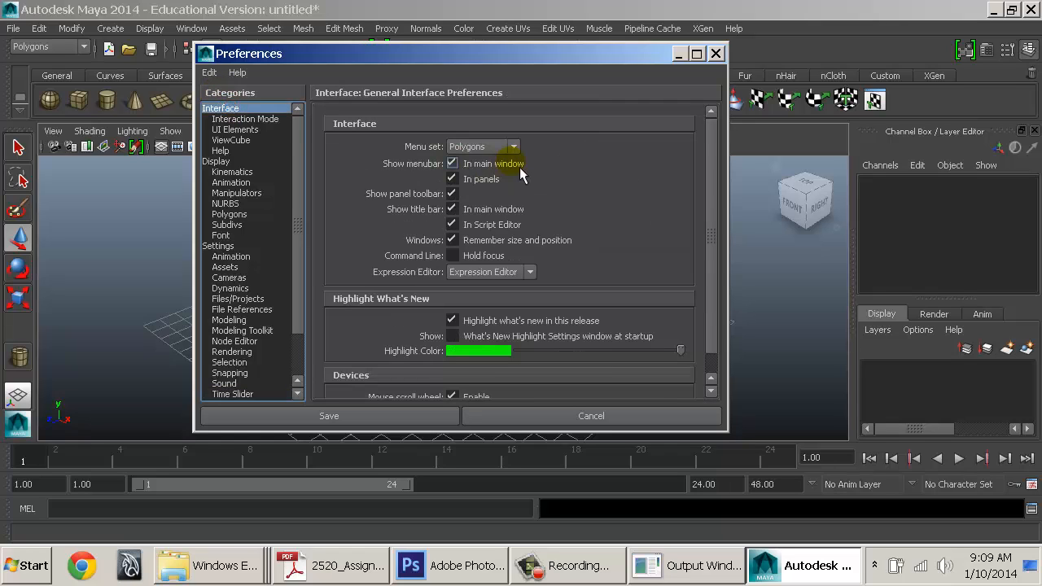
{"action": "left_click", "coordinate": [497, 321]}
{"action": "left_click", "coordinate": [497, 321]}
{"action": "left_click", "coordinate": [497, 321]}
{"action": "left_click", "coordinate": [498, 321]}
Change the What's New highlight colour from green to yellow
{"action": "left_click", "coordinate": [492, 352]}
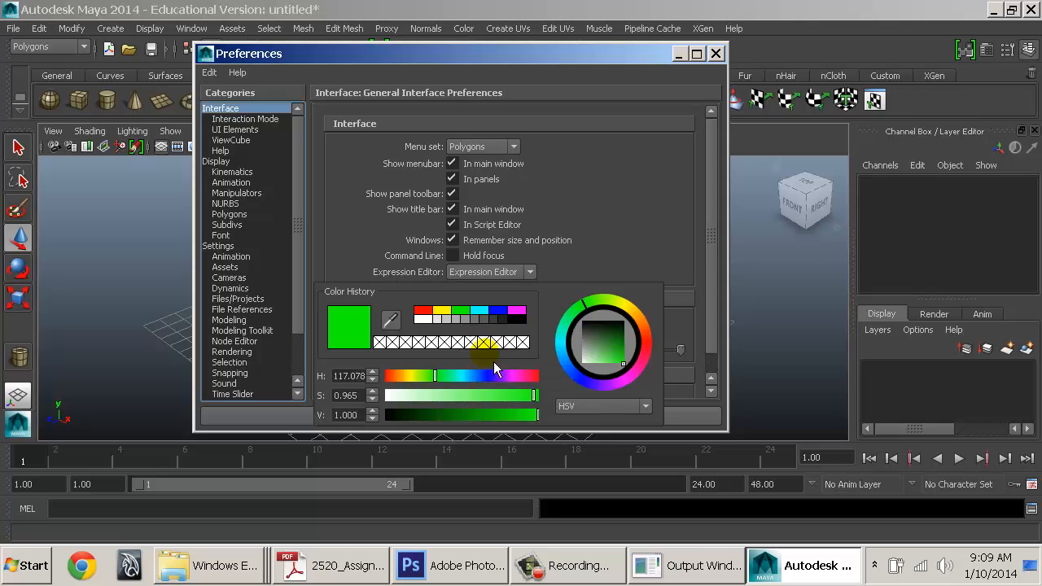
{"action": "left_click", "coordinate": [500, 309]}
{"action": "left_click", "coordinate": [514, 311]}
{"action": "left_click", "coordinate": [461, 311]}
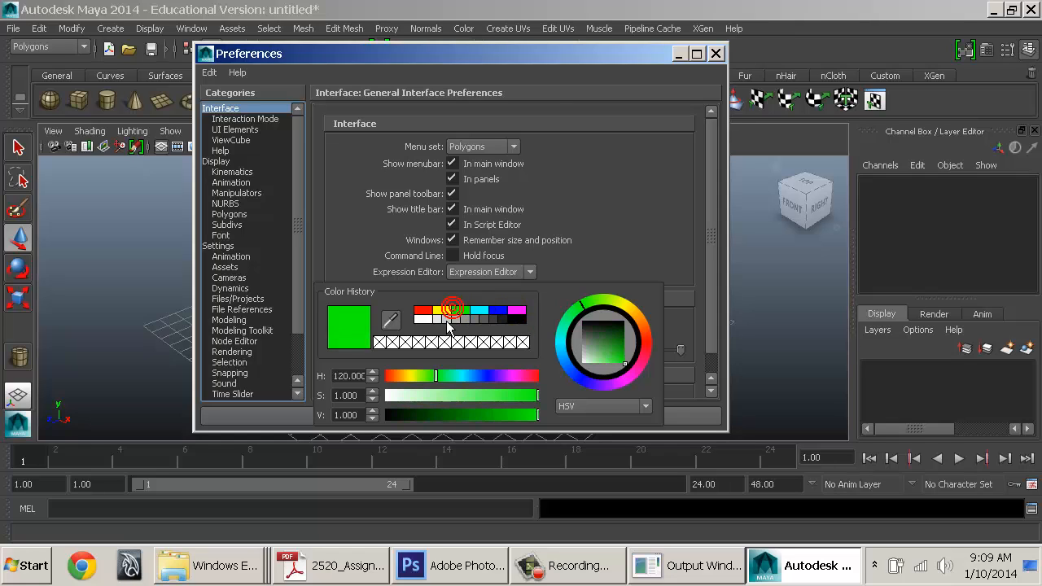
{"action": "left_click", "coordinate": [440, 311]}
{"action": "left_click", "coordinate": [355, 239]}
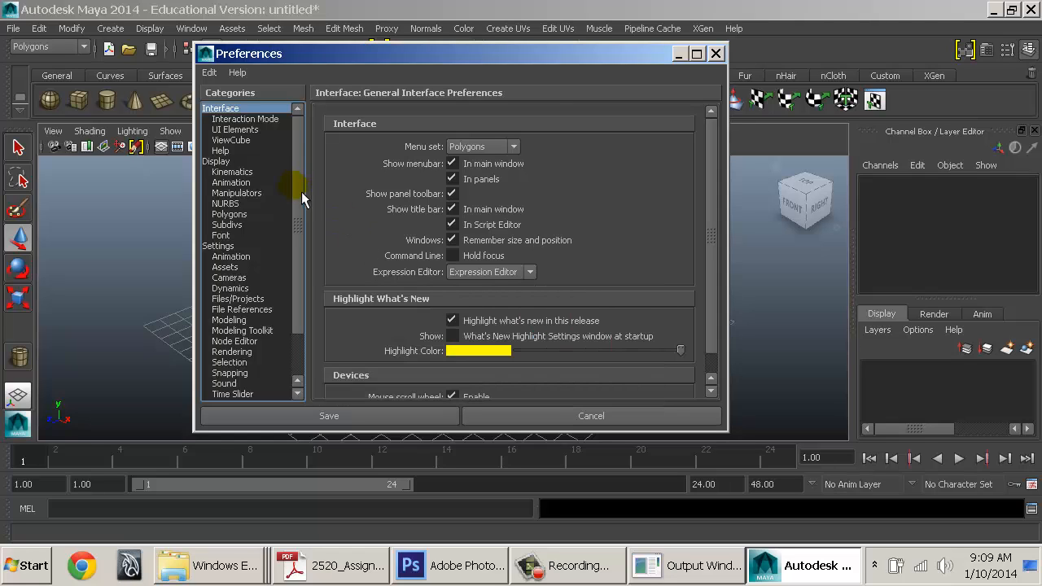
Keep Interaction Mode as For Maya only, then show the ViewCube preferences
{"action": "left_click", "coordinate": [241, 119]}
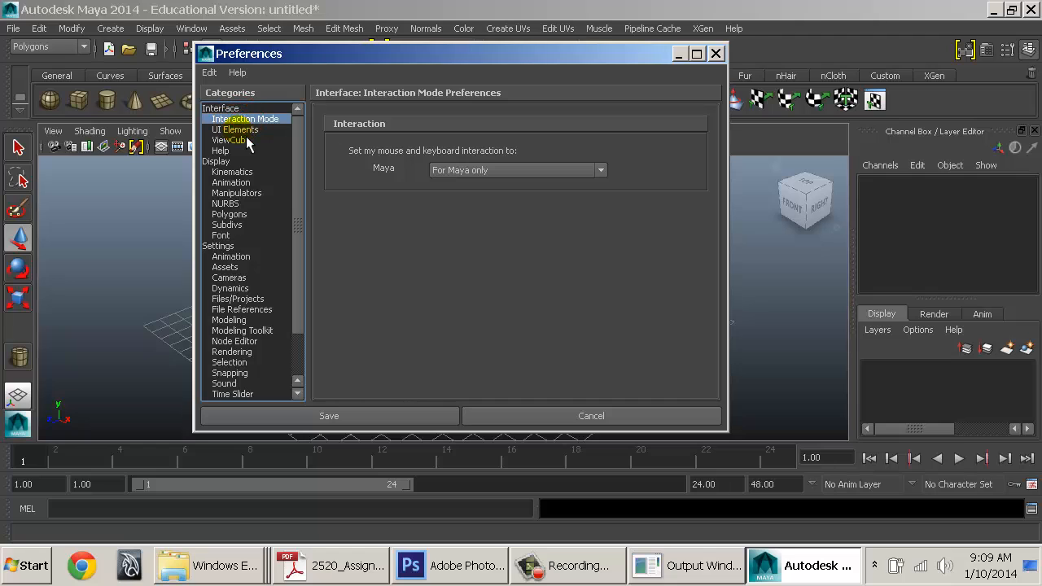
{"action": "left_click", "coordinate": [503, 169]}
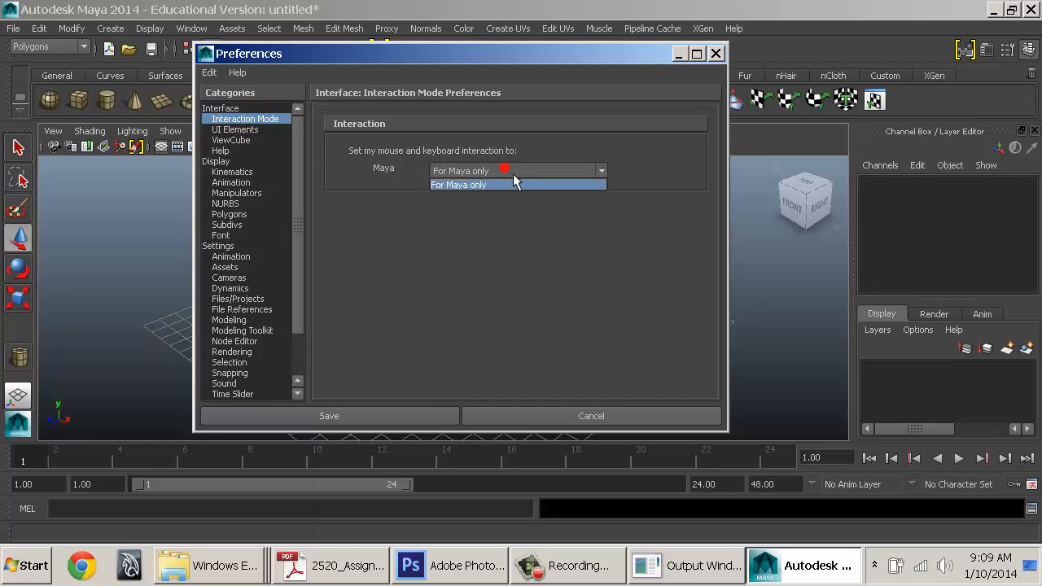
{"action": "left_click", "coordinate": [505, 169]}
{"action": "left_click", "coordinate": [244, 129]}
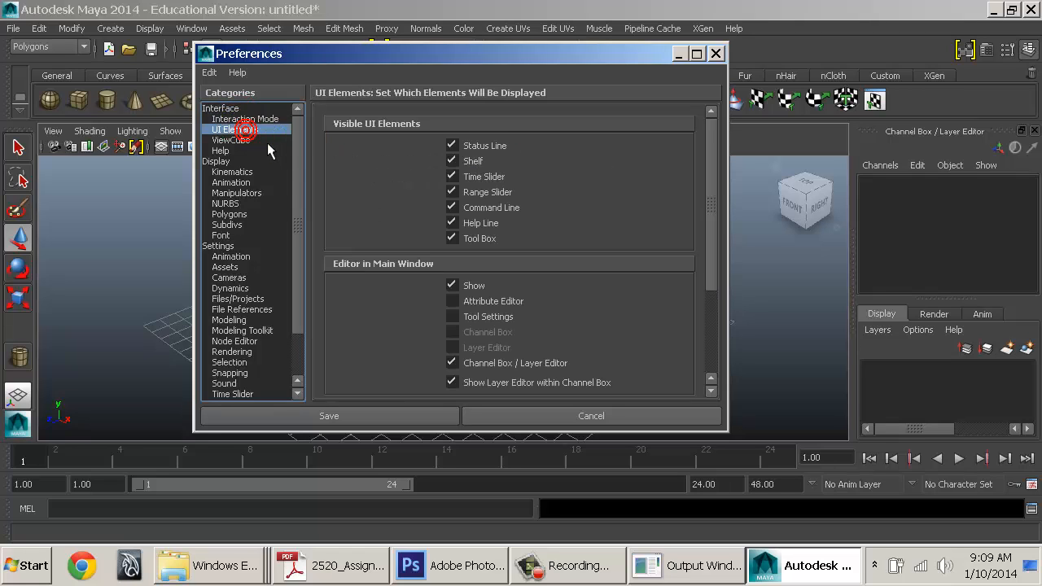
{"action": "scroll", "coordinate": [403, 275], "scroll_direction": "down", "scroll_amount": 4}
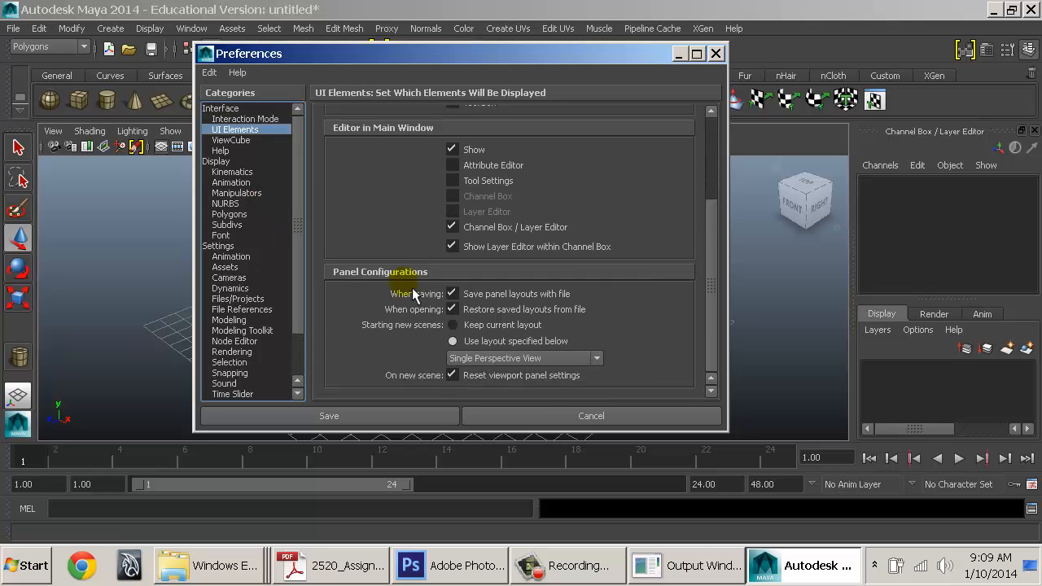
{"action": "left_click", "coordinate": [248, 141]}
{"action": "left_click_drag", "start_coordinate": [518, 62], "coordinate": [383, 60]}
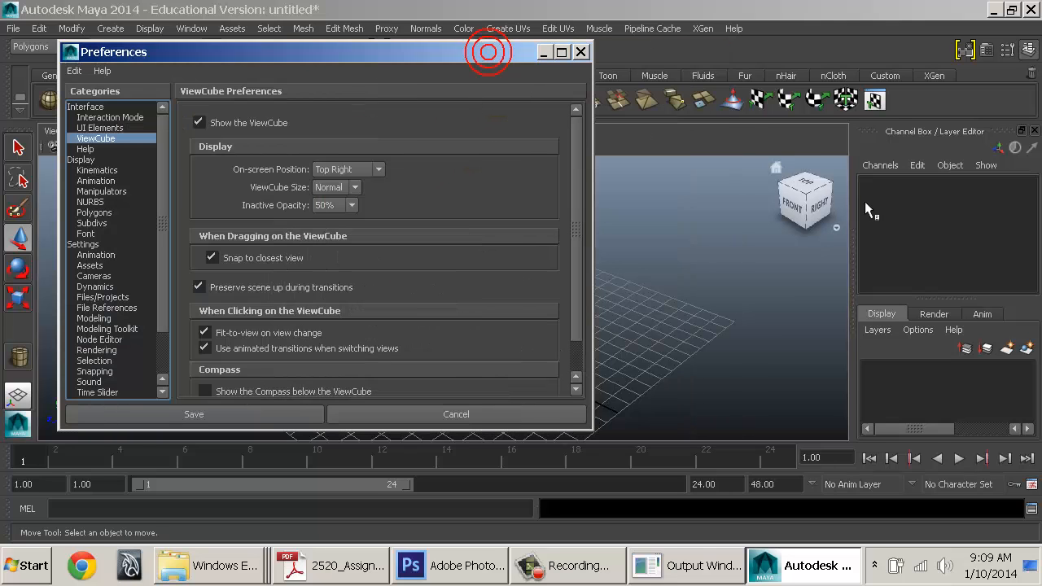
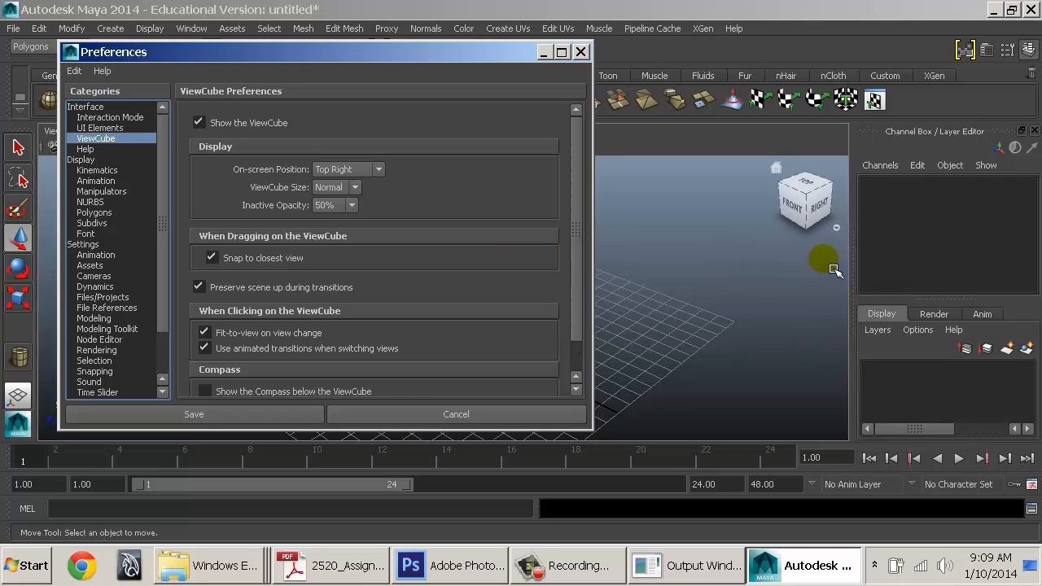
Turn off Show the ViewCube so the ViewCube is hidden in the viewport
{"action": "left_click", "coordinate": [222, 125]}
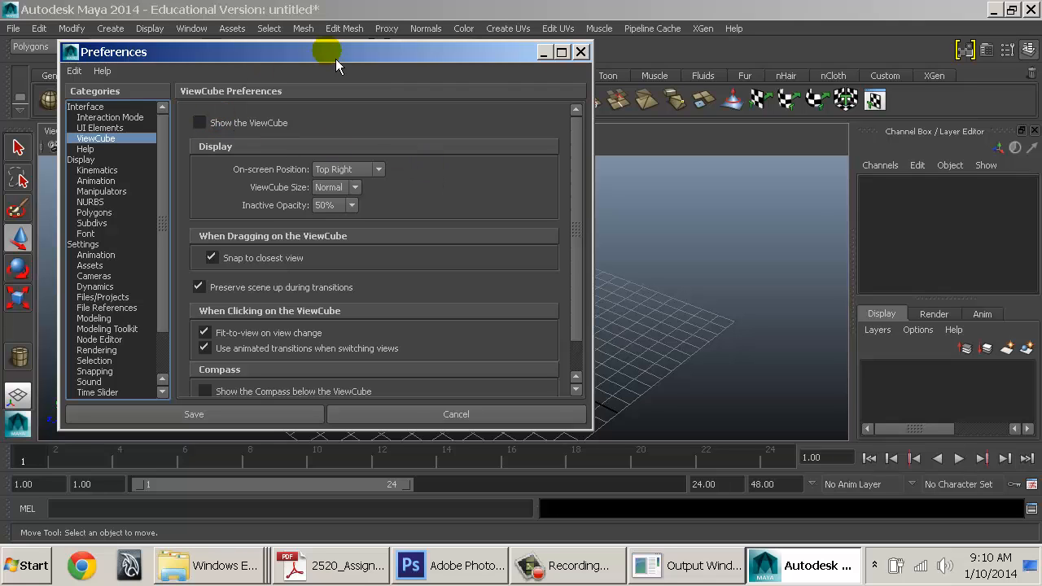
{"action": "left_click_drag", "start_coordinate": [334, 51], "coordinate": [425, 49]}
{"action": "left_click", "coordinate": [359, 128]}
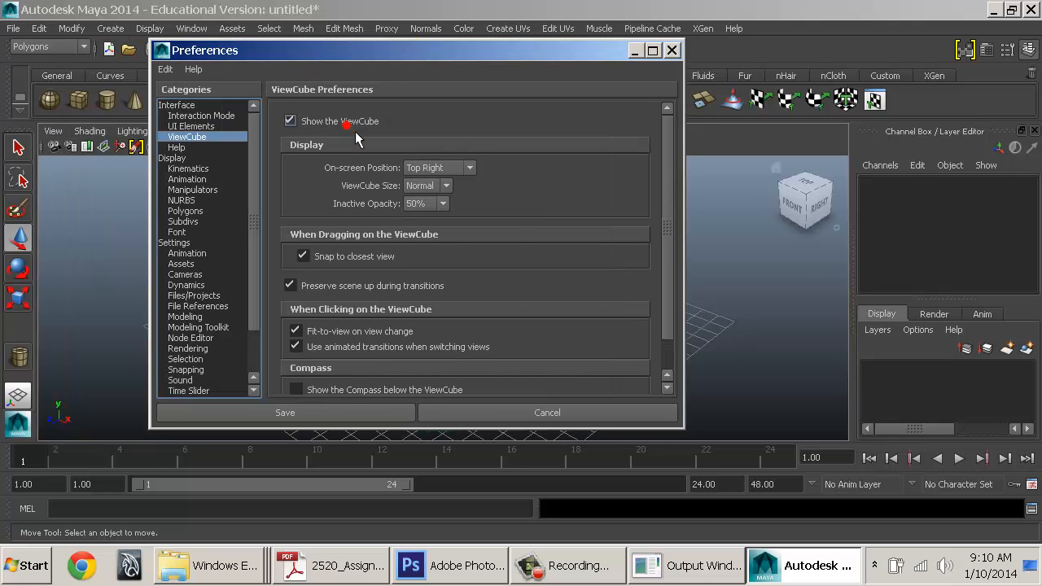
{"action": "left_click", "coordinate": [355, 127]}
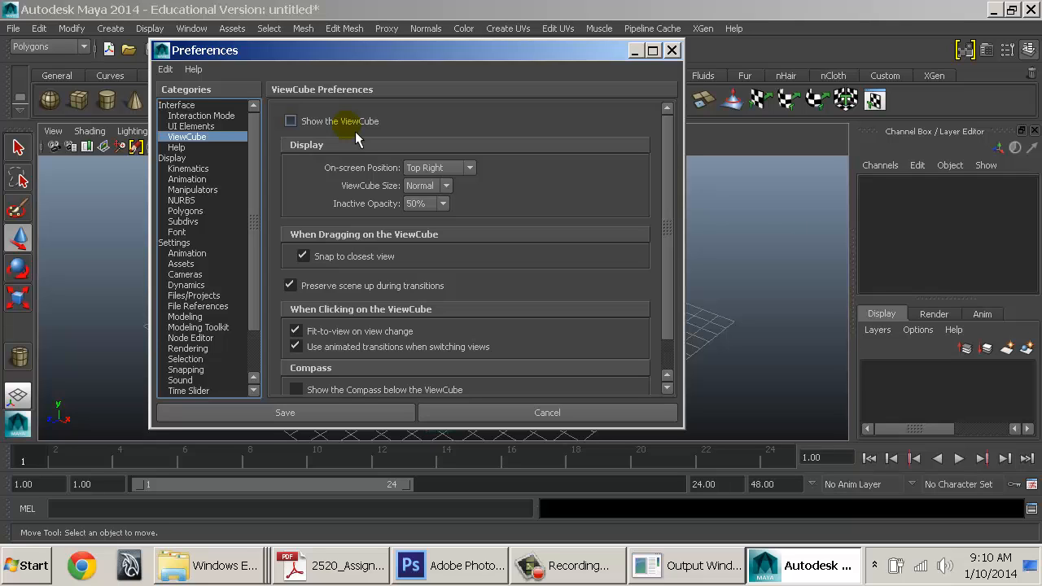
Browse the Help and Display preference pages, keeping OpenGL as the rendering engine
{"action": "scroll", "coordinate": [411, 276], "scroll_direction": "down", "scroll_amount": 2}
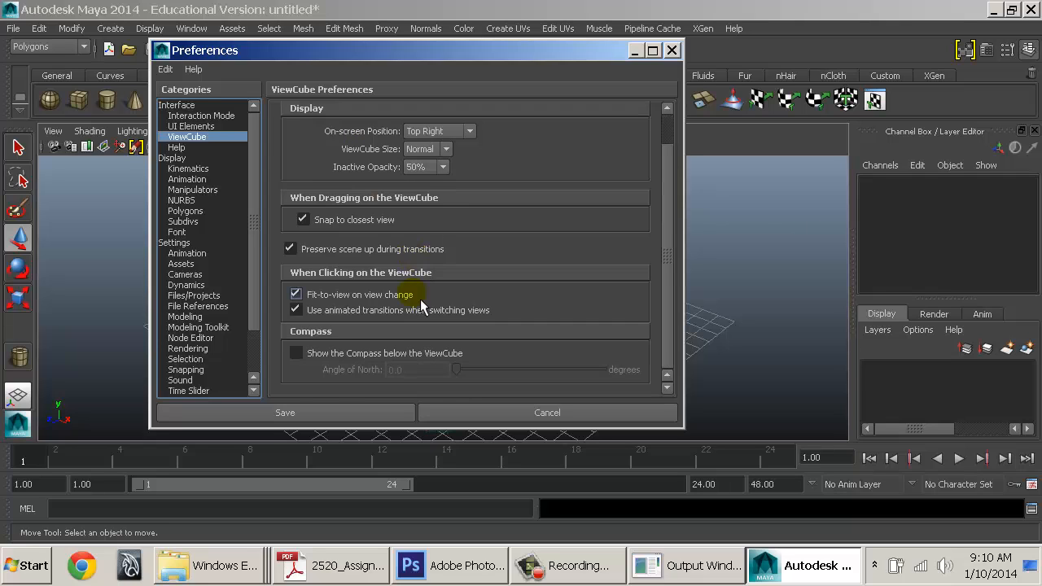
{"action": "scroll", "coordinate": [411, 269], "scroll_direction": "up", "scroll_amount": 2}
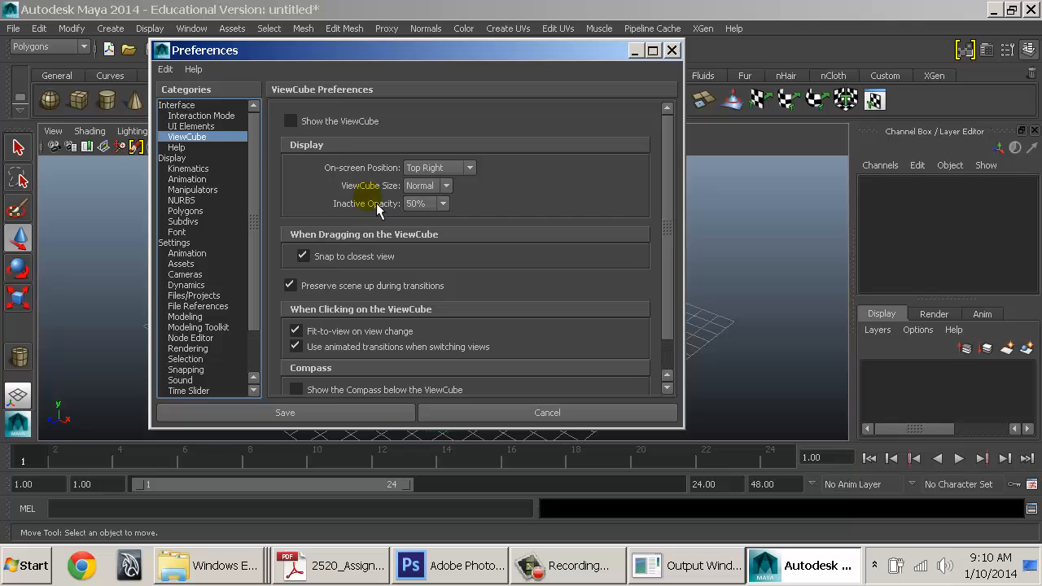
{"action": "left_click", "coordinate": [195, 148]}
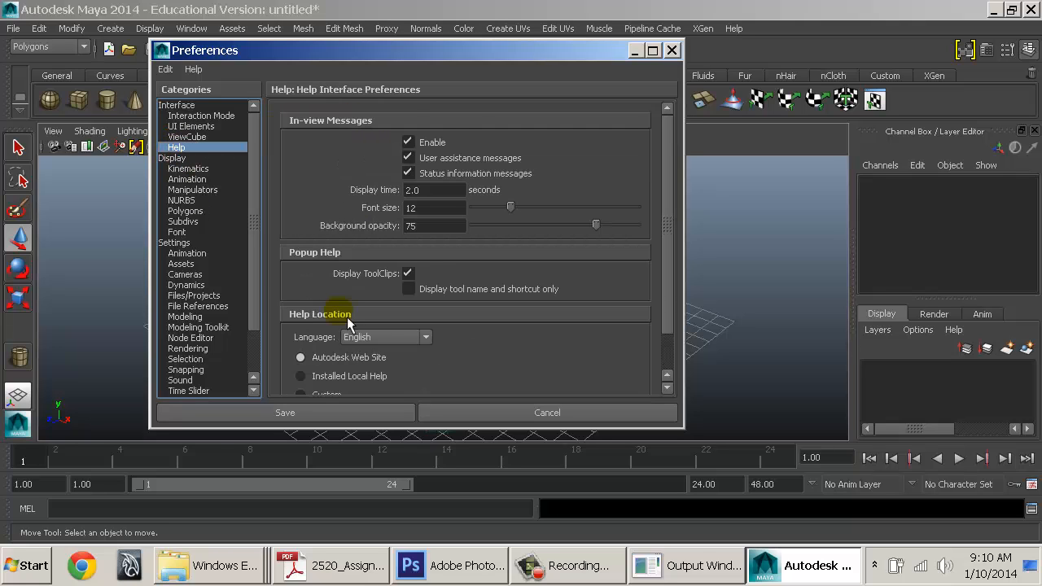
{"action": "scroll", "coordinate": [346, 317], "scroll_direction": "down", "scroll_amount": 2}
{"action": "left_click", "coordinate": [175, 158]}
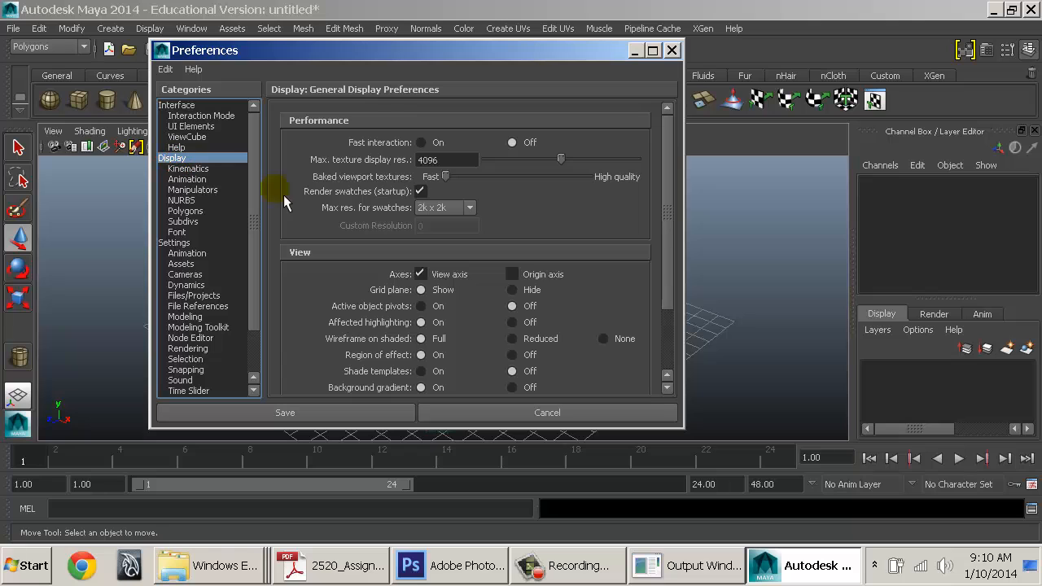
{"action": "scroll", "coordinate": [319, 267], "scroll_direction": "down", "scroll_amount": 3}
{"action": "left_click", "coordinate": [204, 169]}
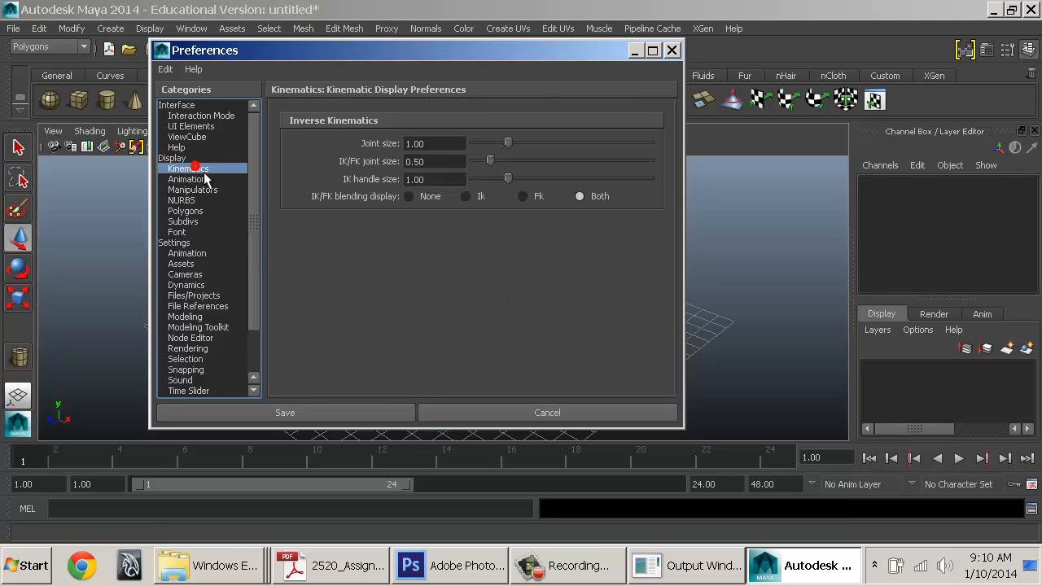
{"action": "left_click", "coordinate": [204, 158]}
{"action": "left_click", "coordinate": [456, 365]}
{"action": "left_click", "coordinate": [467, 368]}
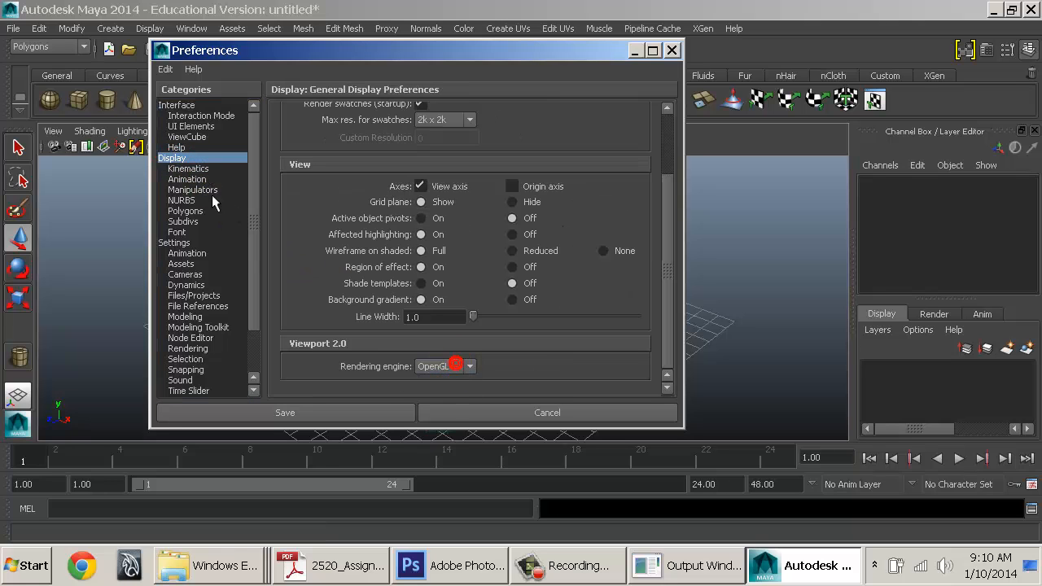
Look through the Kinematics, Animation, Manipulators, NURBS, Polygons, Subdivs and Fonts display pages
{"action": "left_click", "coordinate": [189, 168]}
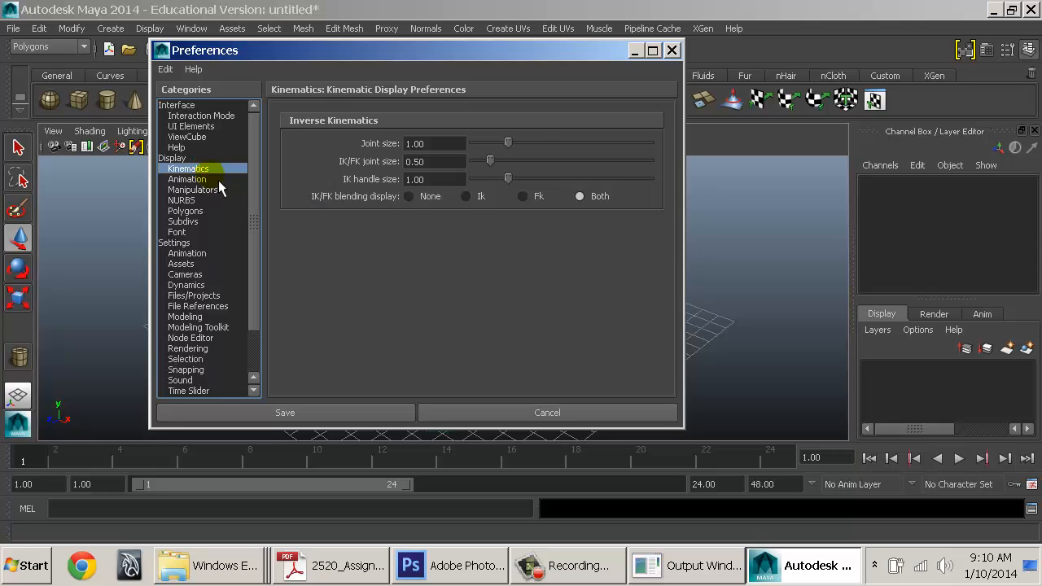
{"action": "left_click", "coordinate": [218, 181]}
{"action": "left_click", "coordinate": [214, 190]}
{"action": "left_click", "coordinate": [199, 199]}
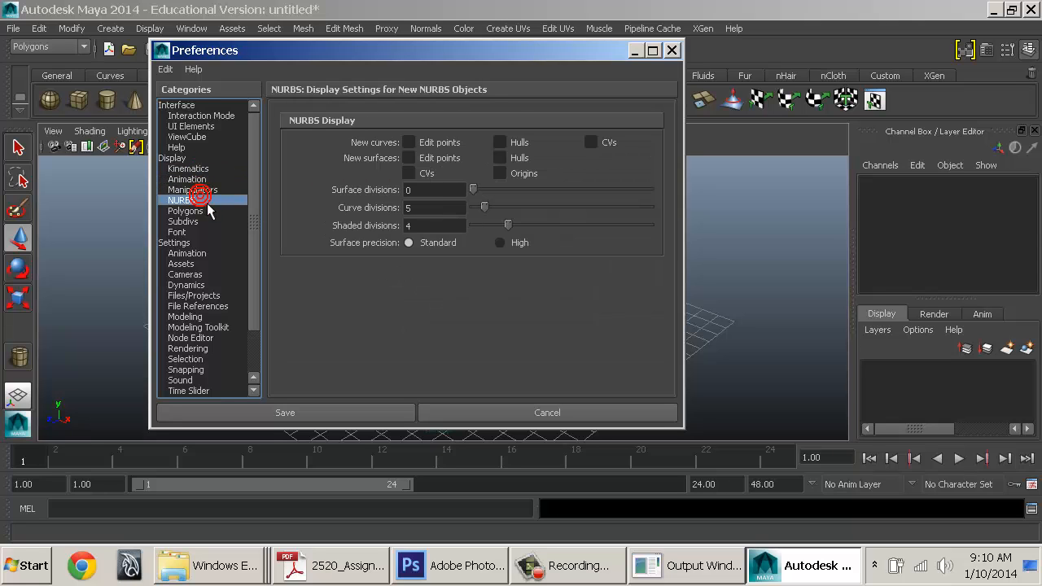
{"action": "left_click", "coordinate": [195, 210]}
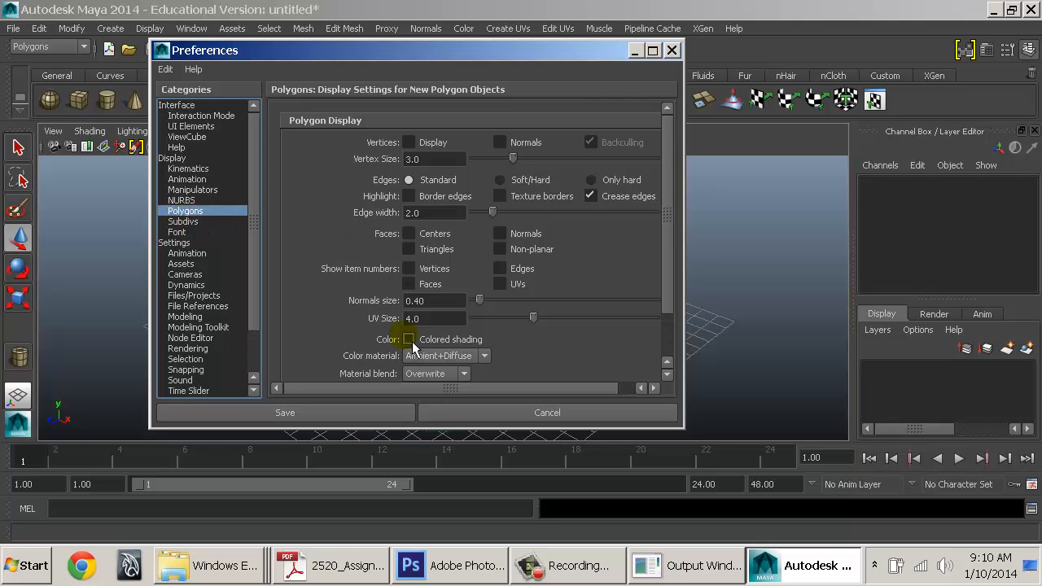
{"action": "scroll", "coordinate": [403, 340], "scroll_direction": "down", "scroll_amount": 3}
{"action": "scroll", "coordinate": [412, 344], "scroll_direction": "up", "scroll_amount": 3}
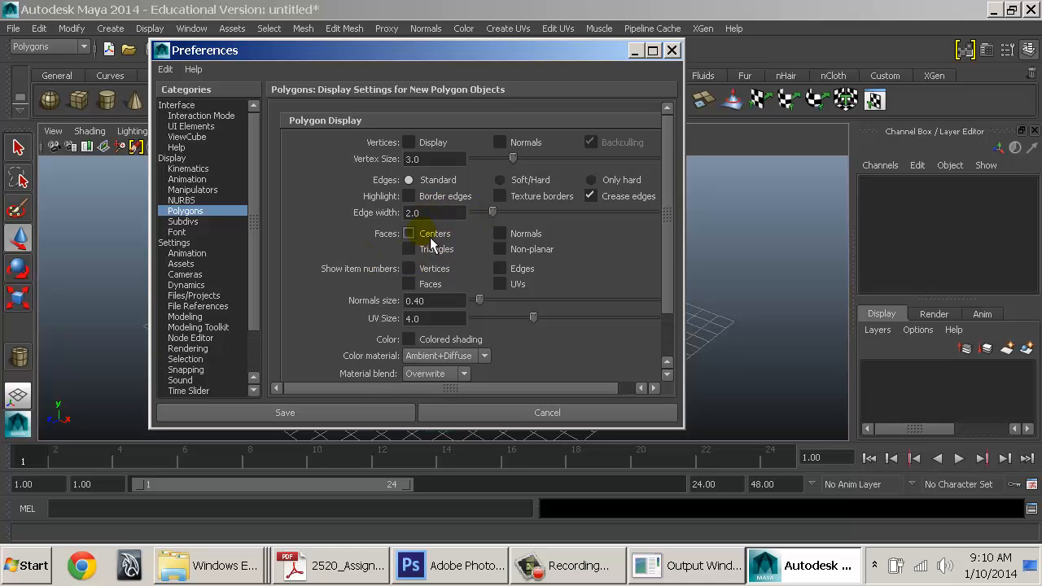
{"action": "left_click", "coordinate": [200, 221]}
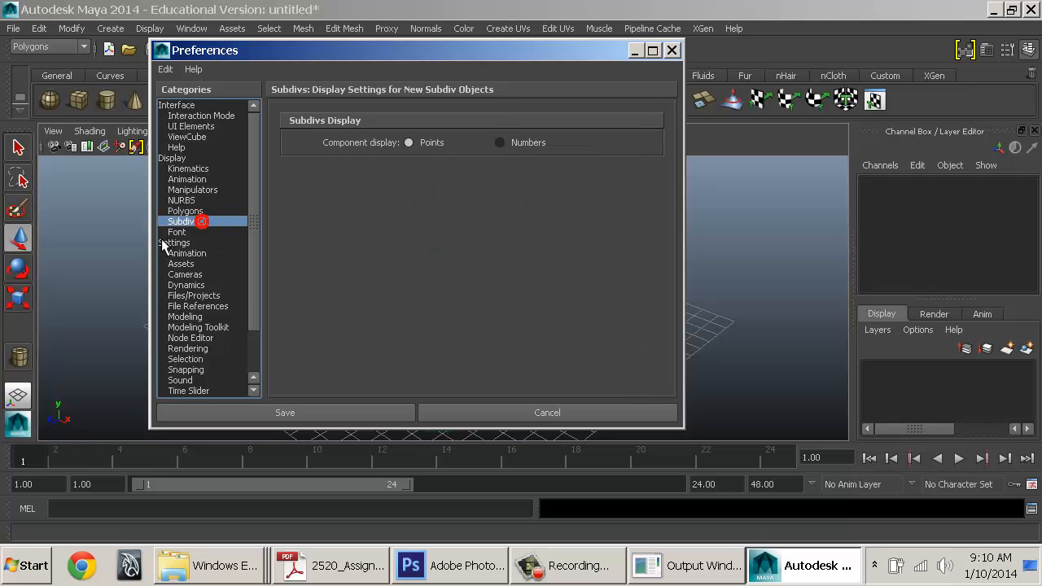
{"action": "left_click", "coordinate": [181, 233]}
On the Settings page, keep Y as the up axis
{"action": "left_click", "coordinate": [175, 242]}
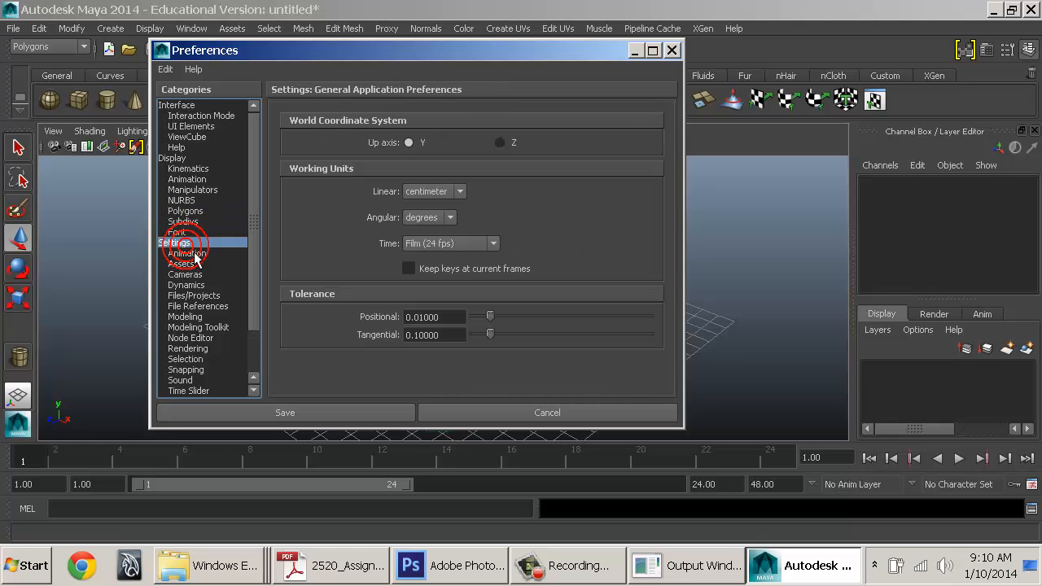
{"action": "left_click", "coordinate": [410, 143]}
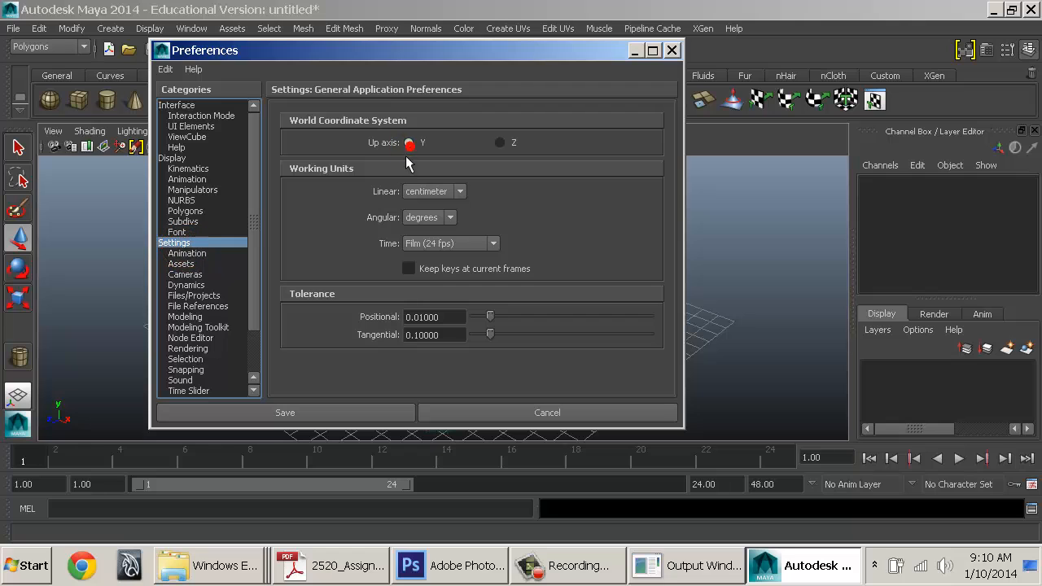
{"action": "left_click", "coordinate": [414, 144]}
{"action": "left_click_drag", "start_coordinate": [477, 65], "coordinate": [417, 63]}
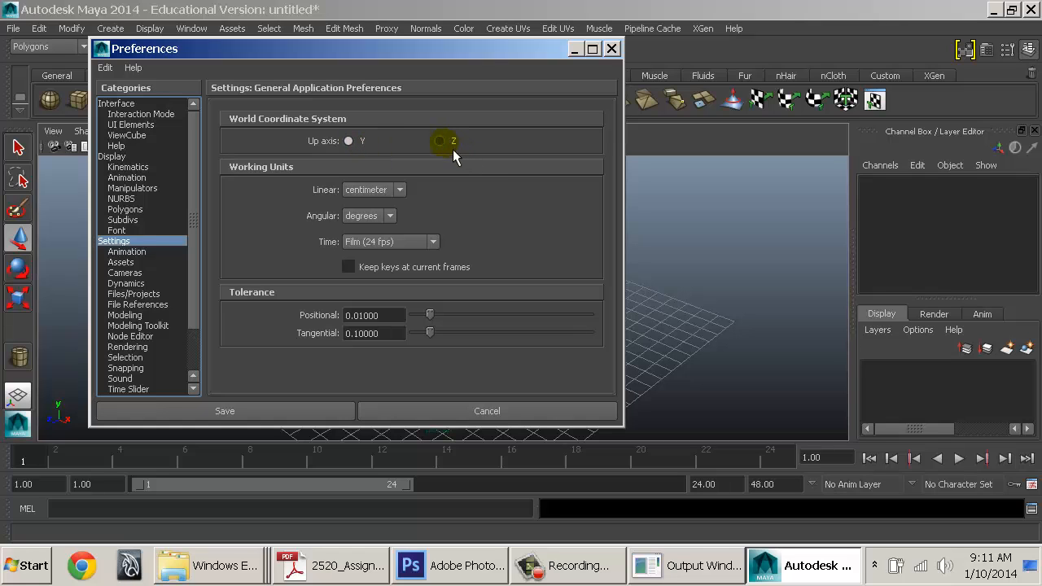
{"action": "left_click_drag", "start_coordinate": [526, 71], "coordinate": [259, 71]}
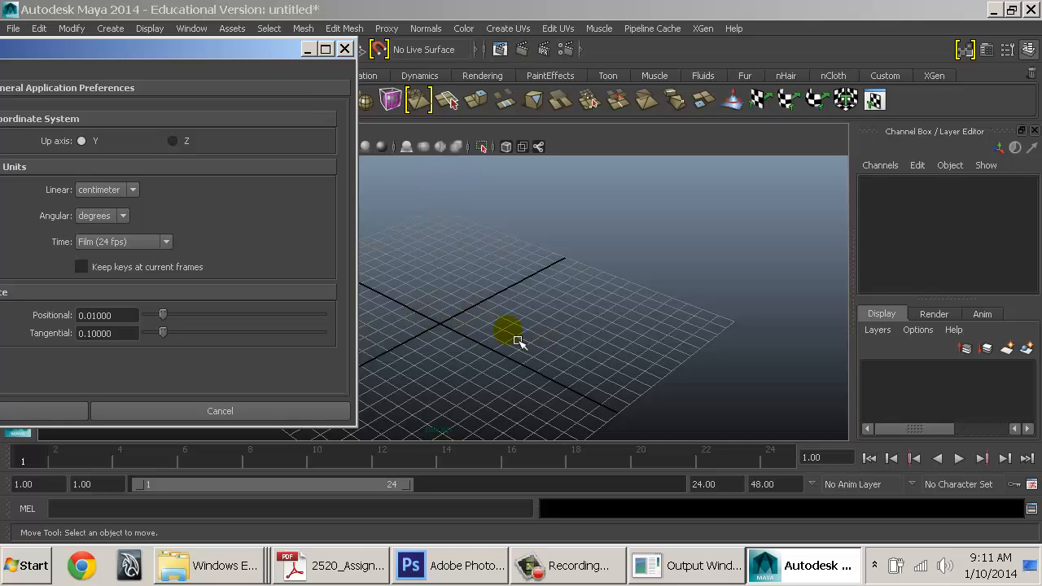
{"action": "left_click_drag", "start_coordinate": [247, 53], "coordinate": [797, 63]}
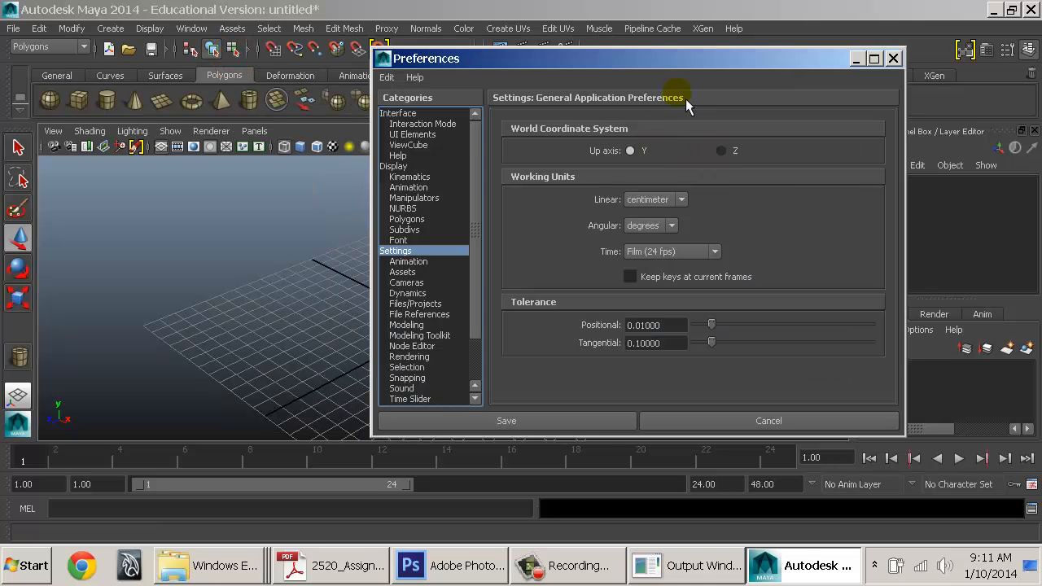
{"action": "left_click_drag", "start_coordinate": [661, 77], "coordinate": [540, 78]}
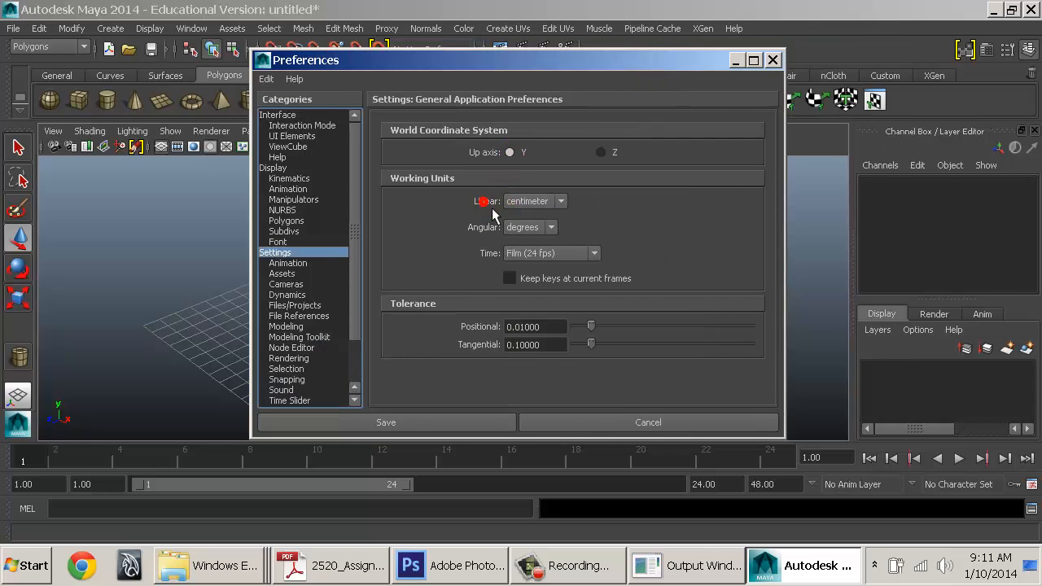
Keep centimeter as the linear unit and degrees as the angular unit
{"action": "left_click", "coordinate": [525, 201]}
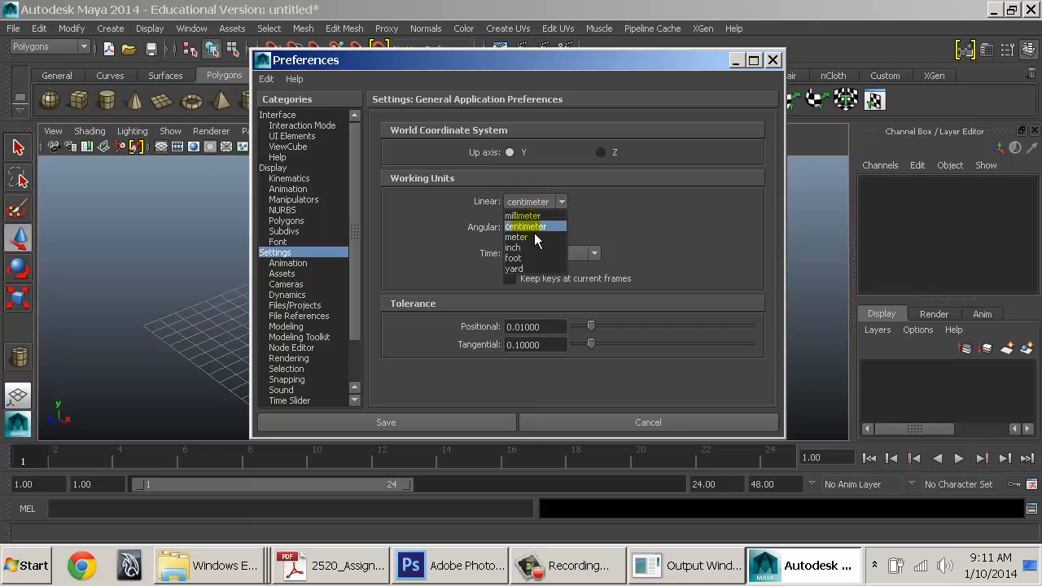
{"action": "left_click", "coordinate": [534, 230]}
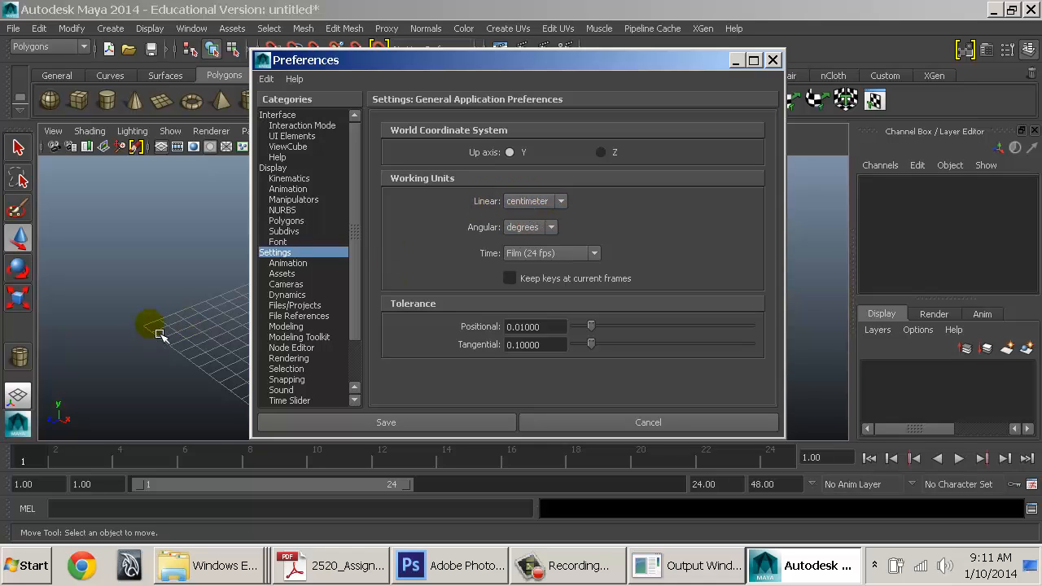
{"action": "left_click", "coordinate": [539, 235]}
{"action": "left_click", "coordinate": [487, 236]}
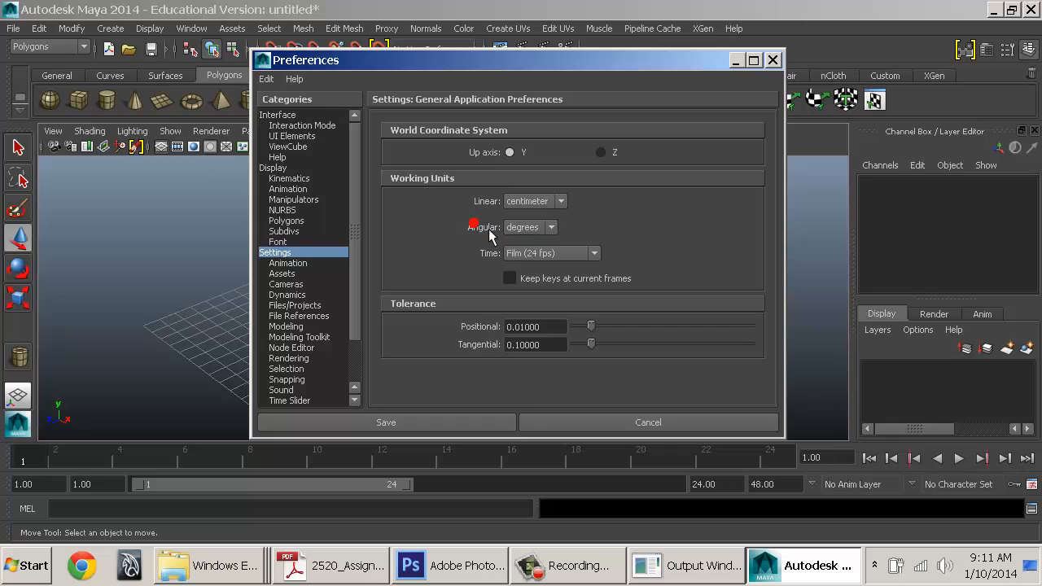
{"action": "left_click", "coordinate": [528, 235]}
{"action": "left_click", "coordinate": [526, 240]}
Keep Film (24 fps) as the time unit and move on to the Animation preferences
{"action": "left_click", "coordinate": [530, 253]}
{"action": "left_click", "coordinate": [544, 281]}
{"action": "left_click", "coordinate": [547, 256]}
{"action": "left_click", "coordinate": [554, 278]}
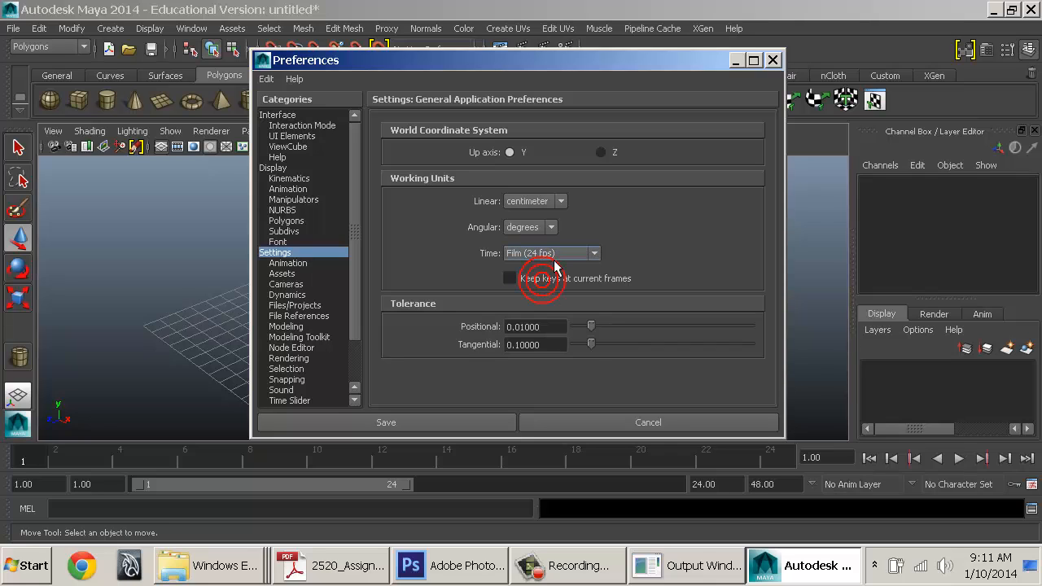
{"action": "left_click", "coordinate": [553, 259]}
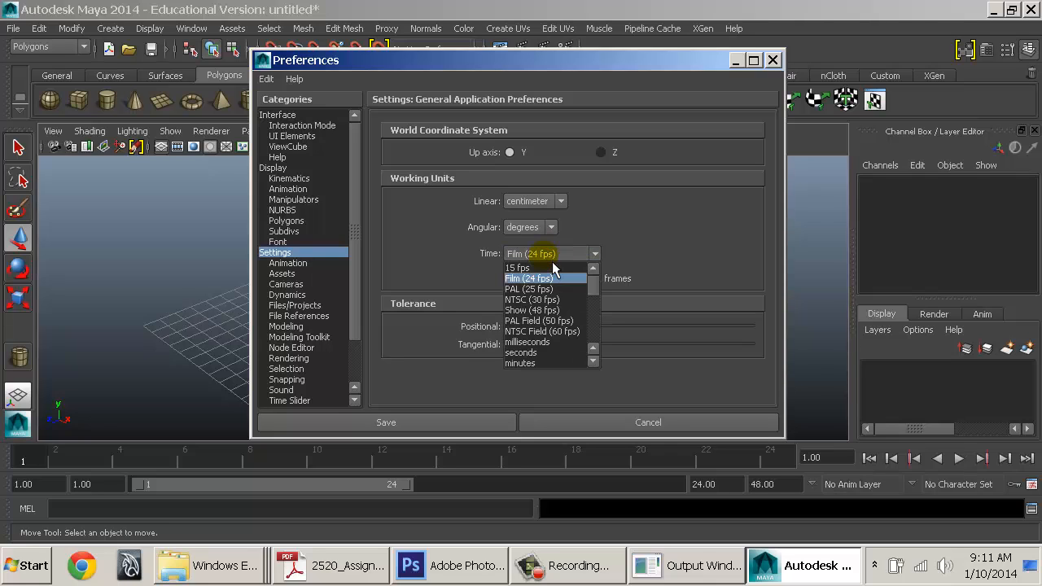
{"action": "left_click", "coordinate": [545, 256]}
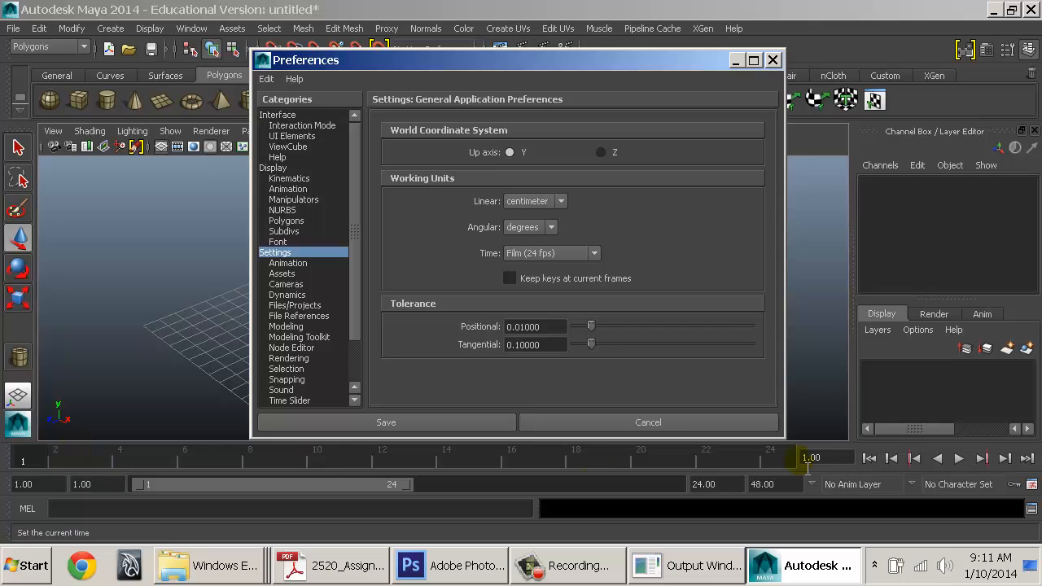
{"action": "left_click", "coordinate": [577, 254]}
{"action": "left_click", "coordinate": [560, 259]}
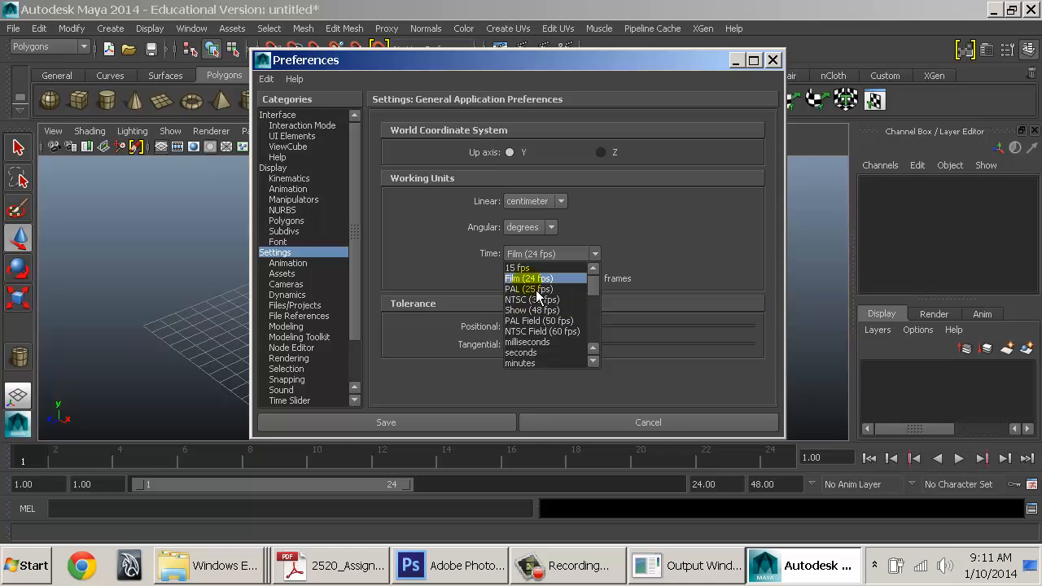
{"action": "left_click", "coordinate": [526, 278]}
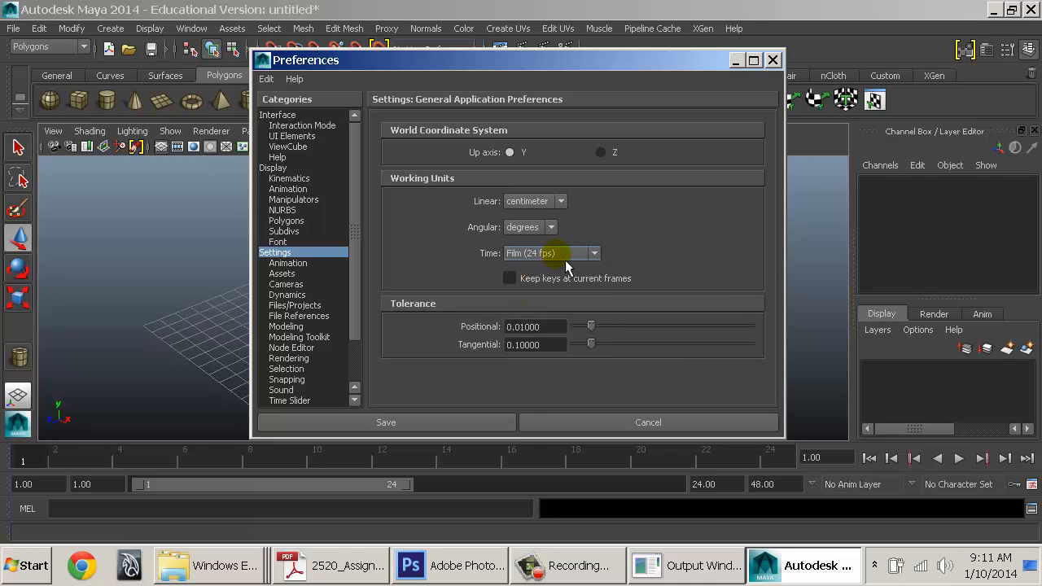
{"action": "left_click", "coordinate": [310, 267]}
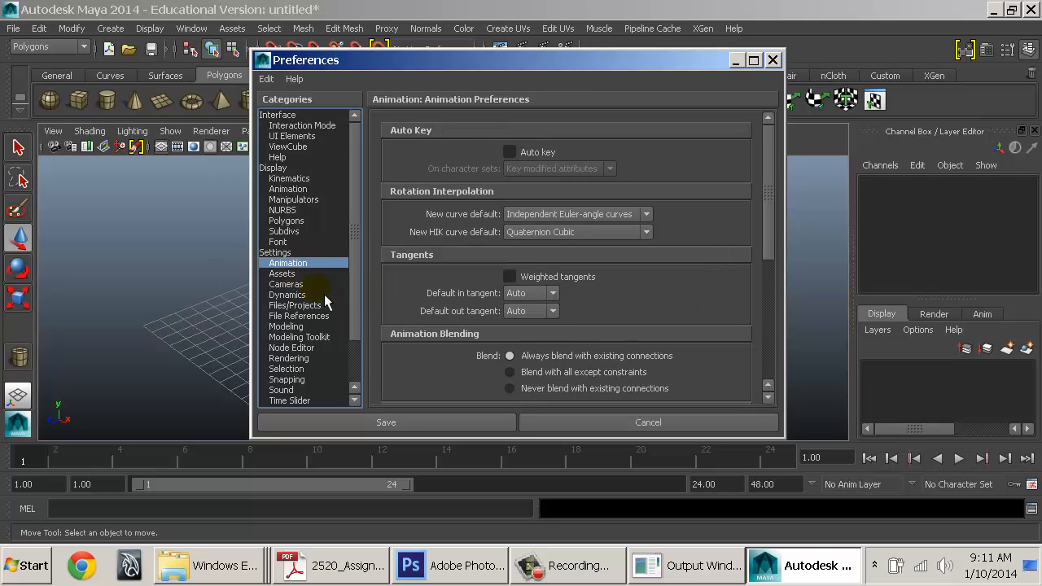
Step through the Assets and Dynamics pages to the Files/Projects preferences
{"action": "left_click", "coordinate": [289, 275]}
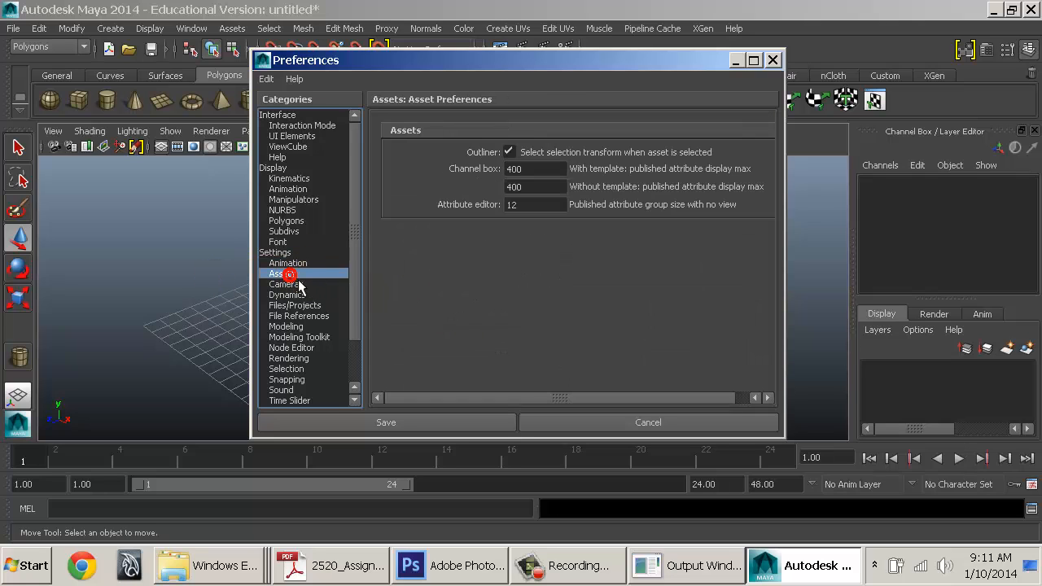
{"action": "left_click", "coordinate": [286, 264]}
{"action": "left_click", "coordinate": [289, 275]}
{"action": "left_click", "coordinate": [285, 295]}
{"action": "left_click", "coordinate": [300, 306]}
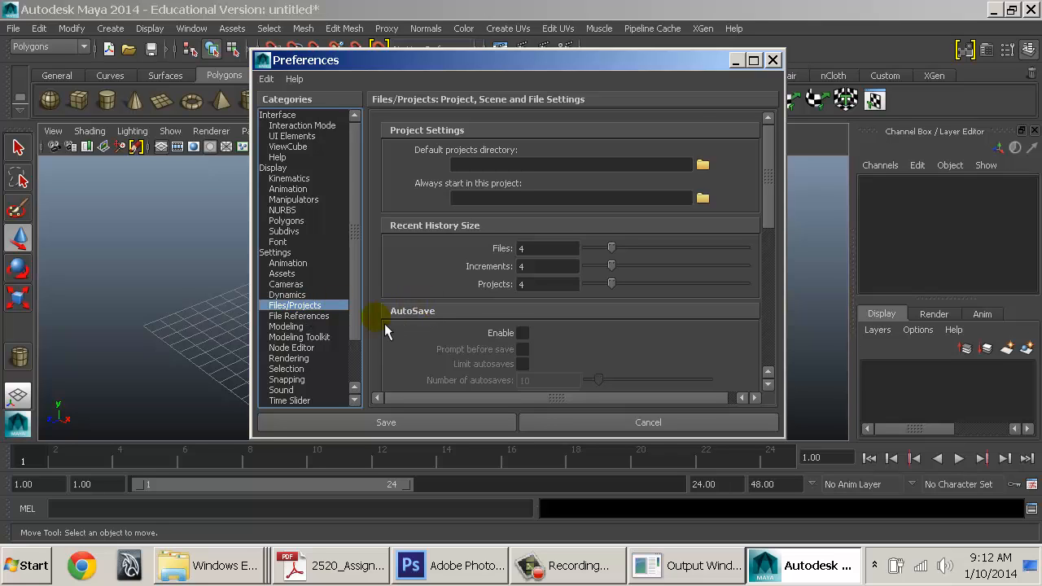
Enable AutoSave with a 10-minute interval
{"action": "scroll", "coordinate": [384, 323], "scroll_direction": "down", "scroll_amount": 4}
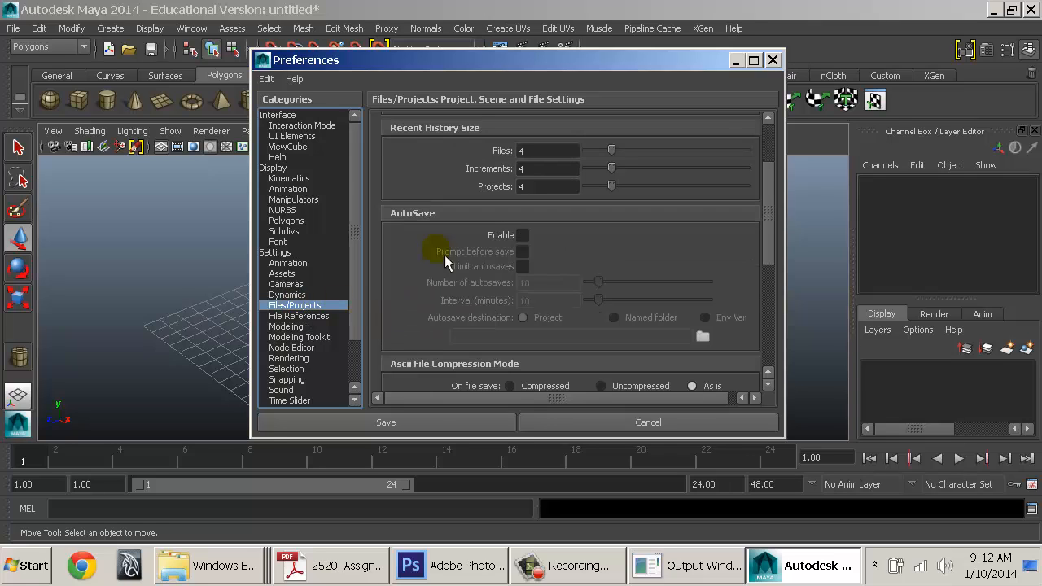
{"action": "left_click", "coordinate": [523, 236]}
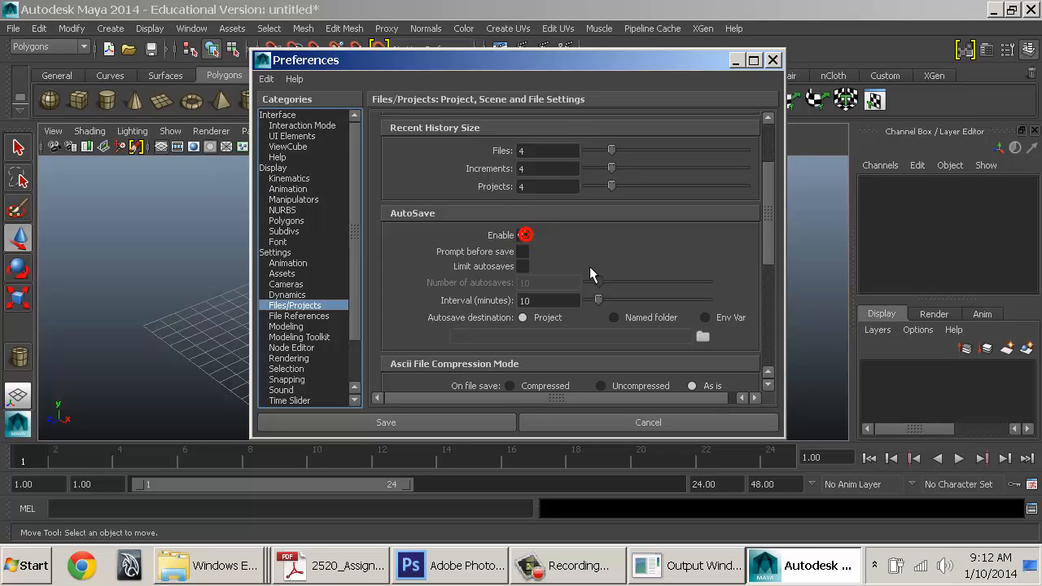
{"action": "double_click", "coordinate": [536, 300]}
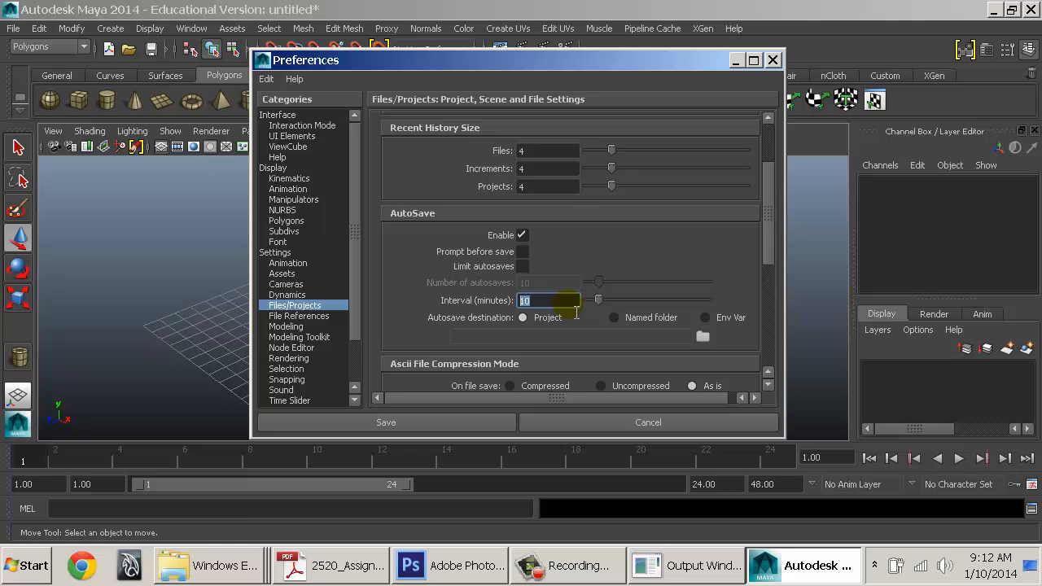
{"action": "left_click_drag", "start_coordinate": [509, 62], "coordinate": [719, 61]}
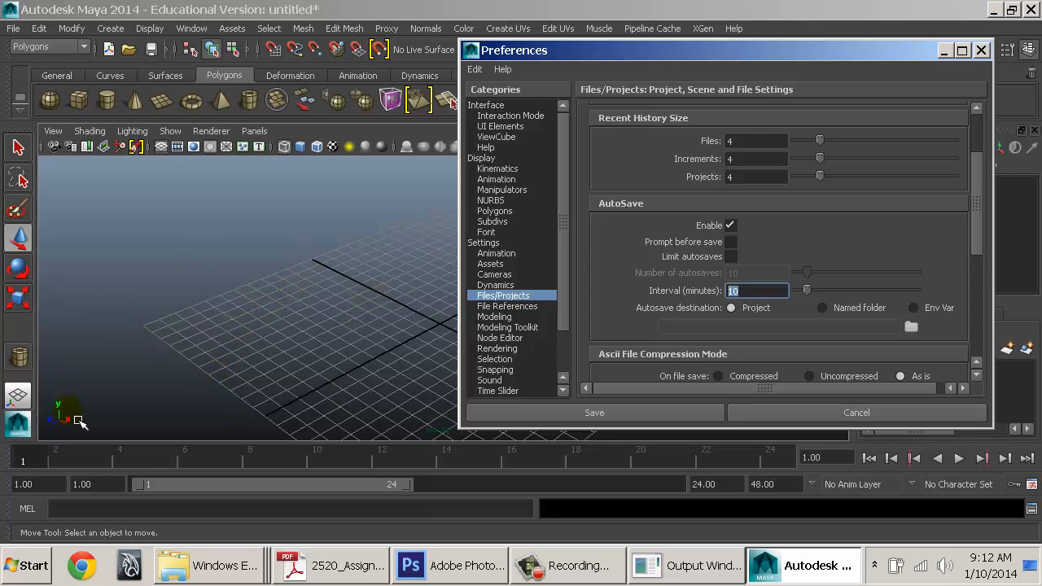
Try Limit autosaves and a named-folder destination, finally leaving AutoSave disabled
{"action": "left_click_drag", "start_coordinate": [751, 47], "coordinate": [521, 68]}
{"action": "left_click", "coordinate": [492, 268]}
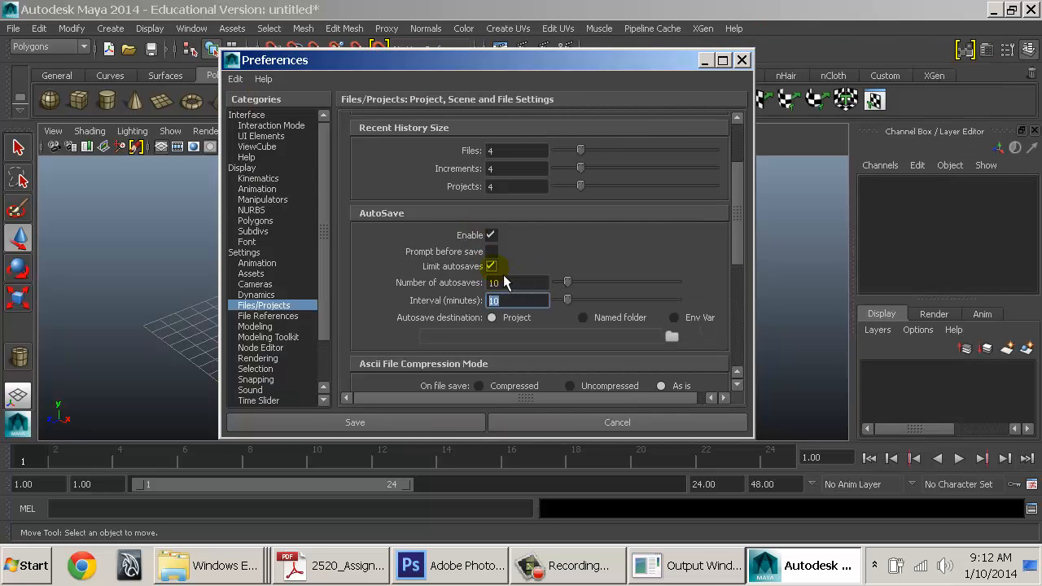
{"action": "left_click", "coordinate": [492, 266]}
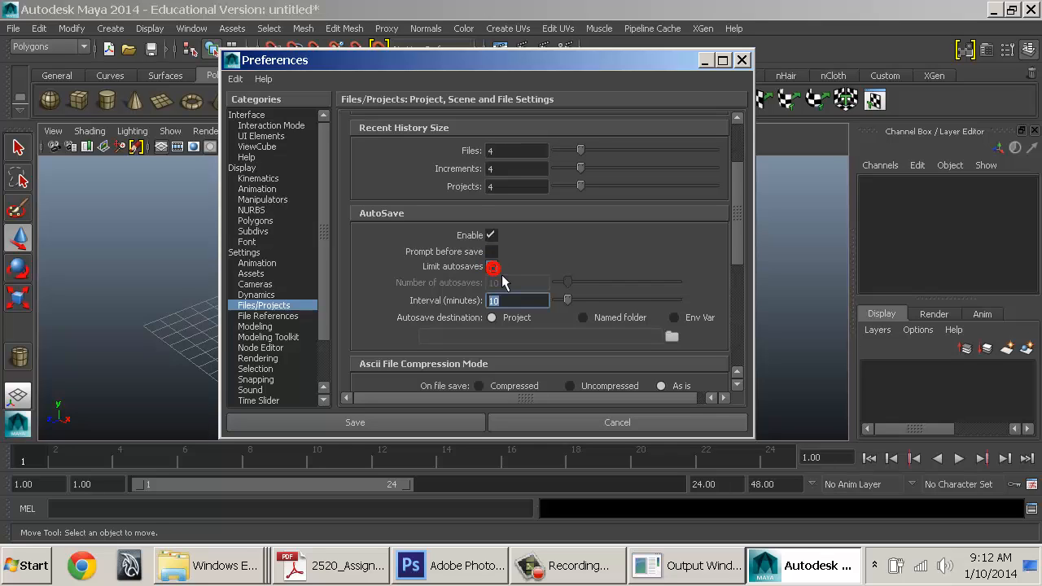
{"action": "left_click", "coordinate": [512, 301]}
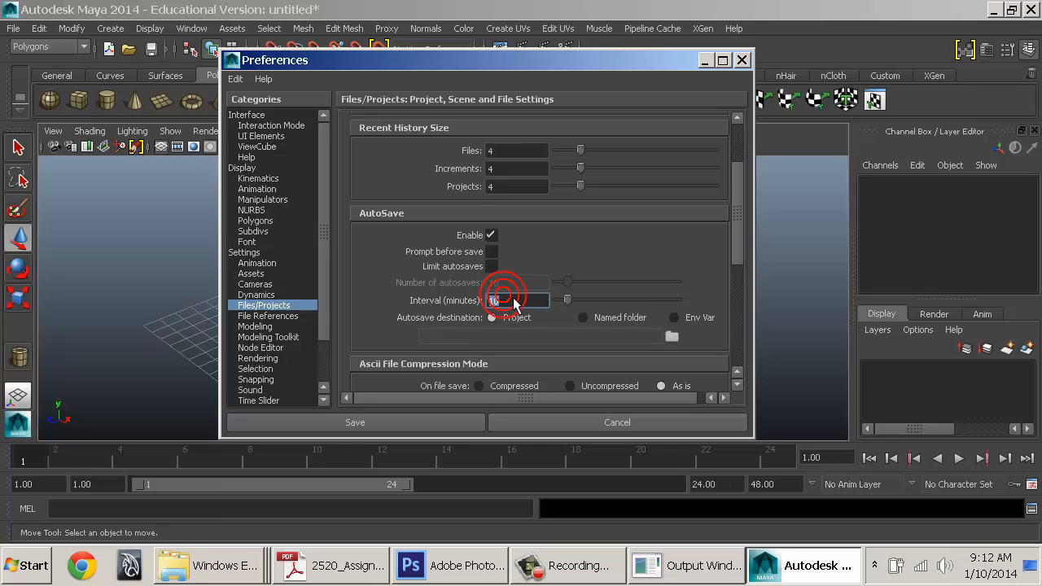
{"action": "mouse_move", "coordinate": [505, 301]}
{"action": "left_mouse_down"}
{"action": "mouse_move", "coordinate": [488, 318]}
{"action": "mouse_move", "coordinate": [487, 308]}
{"action": "mouse_move", "coordinate": [506, 304]}
{"action": "mouse_move", "coordinate": [483, 310]}
{"action": "left_mouse_up"}
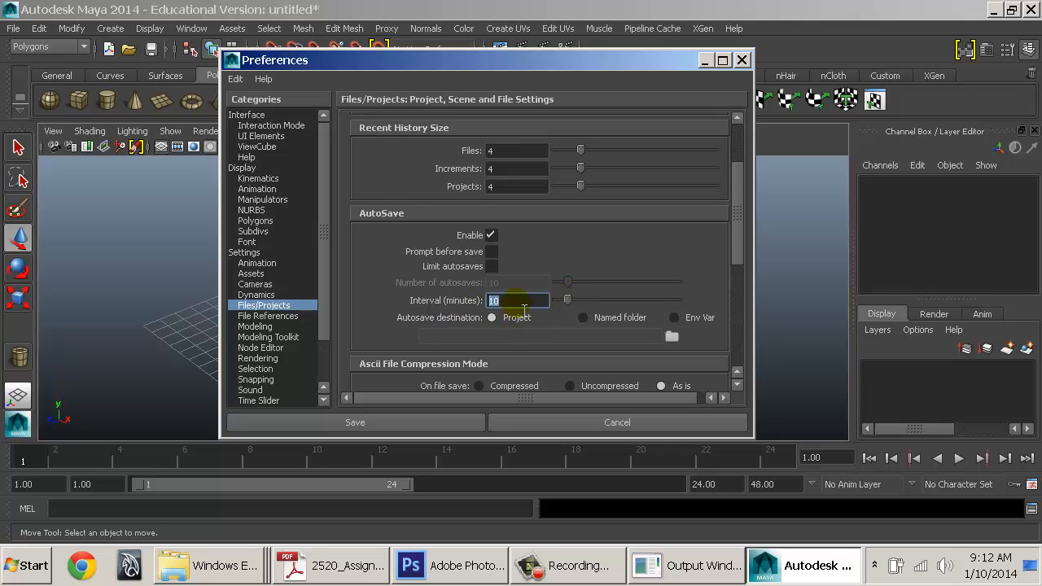
{"action": "left_click", "coordinate": [495, 237]}
{"action": "left_click", "coordinate": [494, 236]}
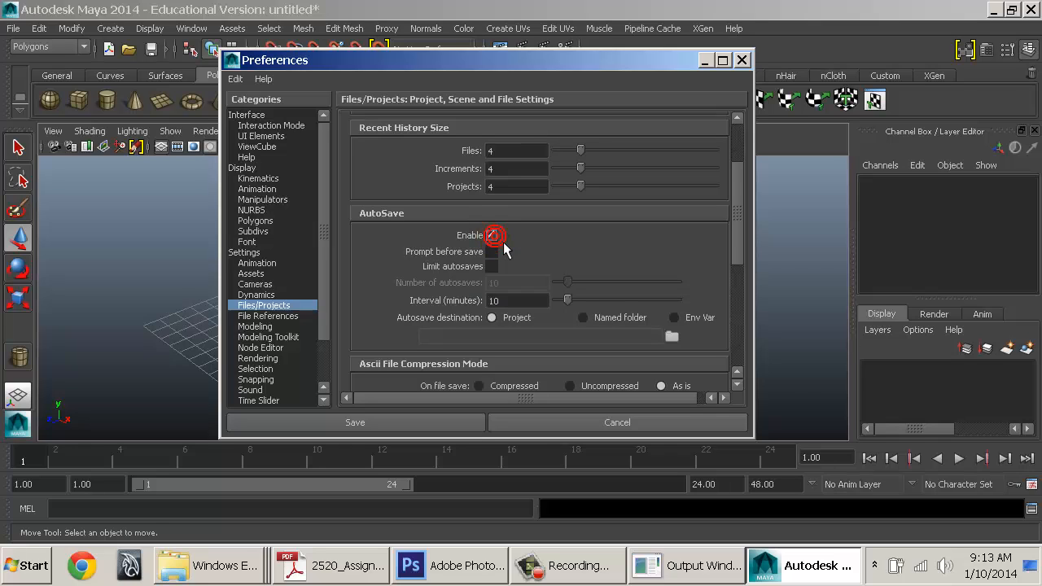
{"action": "left_click", "coordinate": [494, 236]}
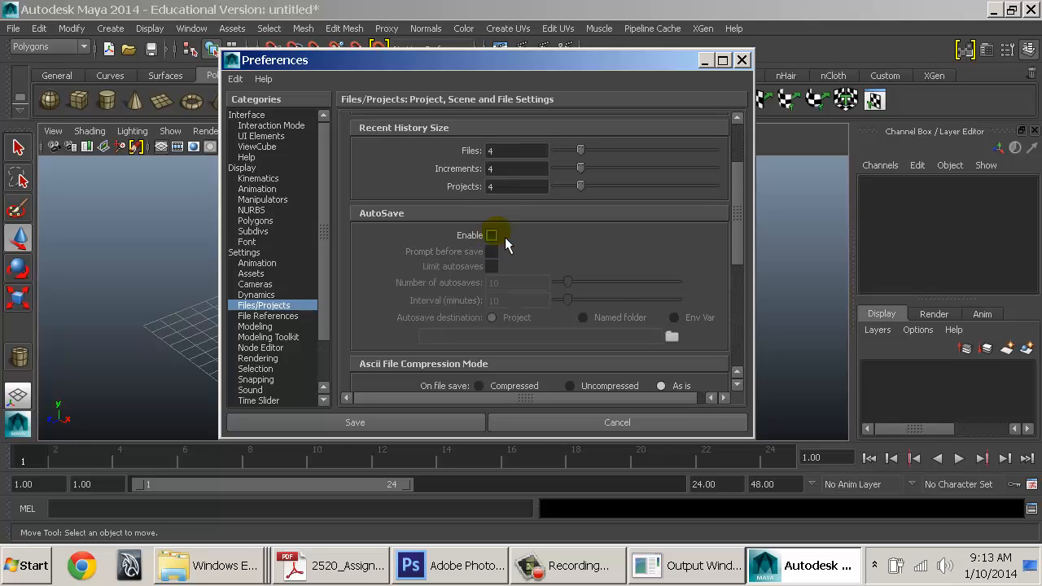
{"action": "scroll", "coordinate": [543, 335], "scroll_direction": "down", "scroll_amount": 1}
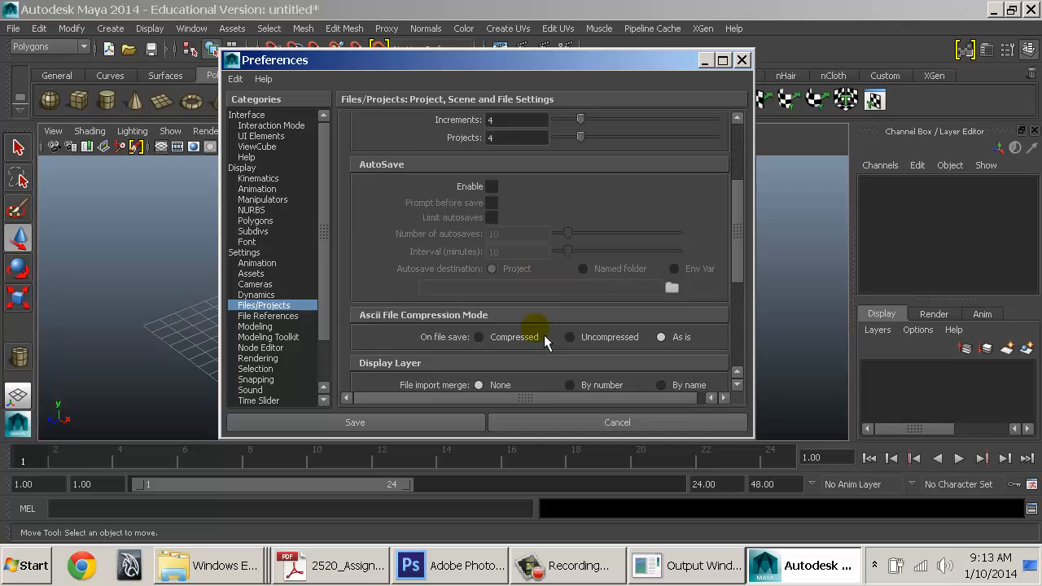
{"action": "left_click", "coordinate": [491, 186]}
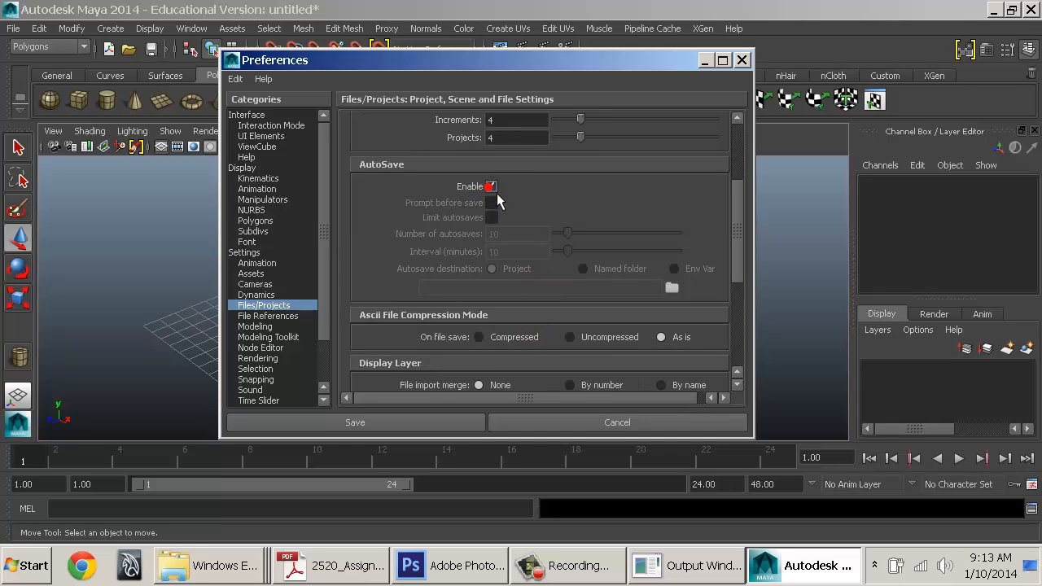
{"action": "left_click", "coordinate": [598, 277]}
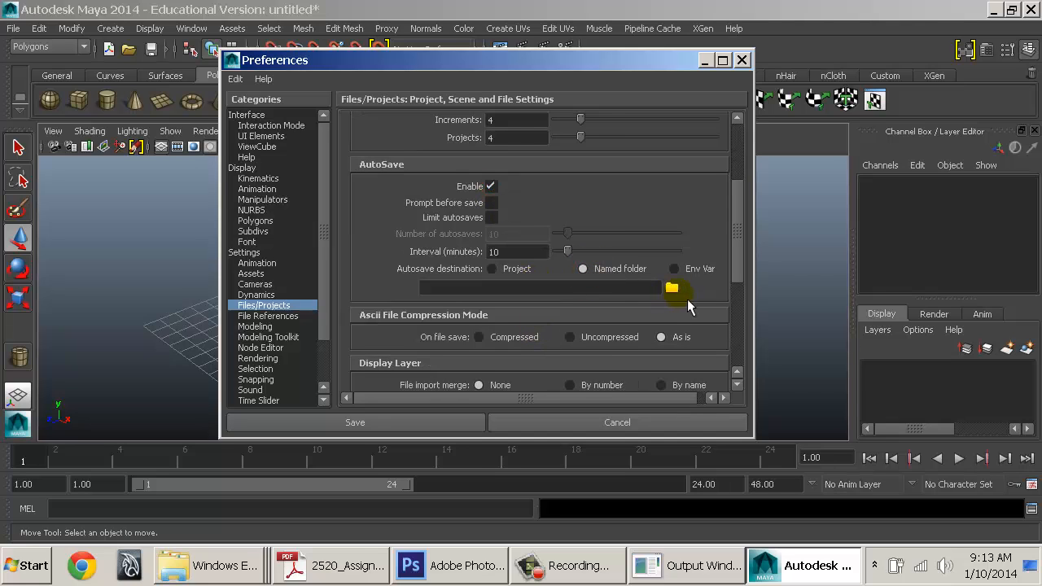
{"action": "left_click", "coordinate": [491, 187]}
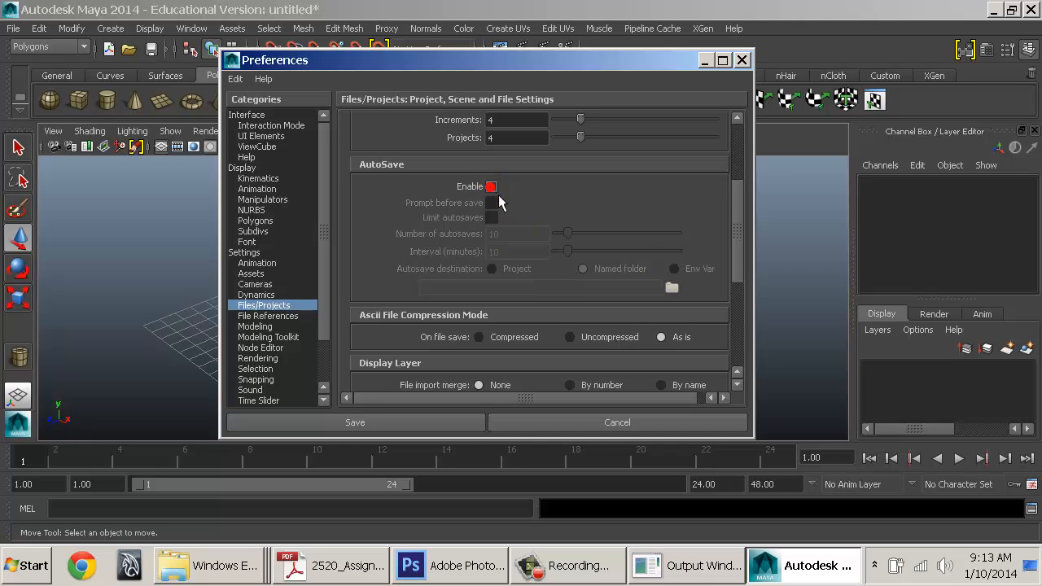
Turn on Ignore Version and show the File References page
{"action": "scroll", "coordinate": [507, 329], "scroll_direction": "down", "scroll_amount": 2}
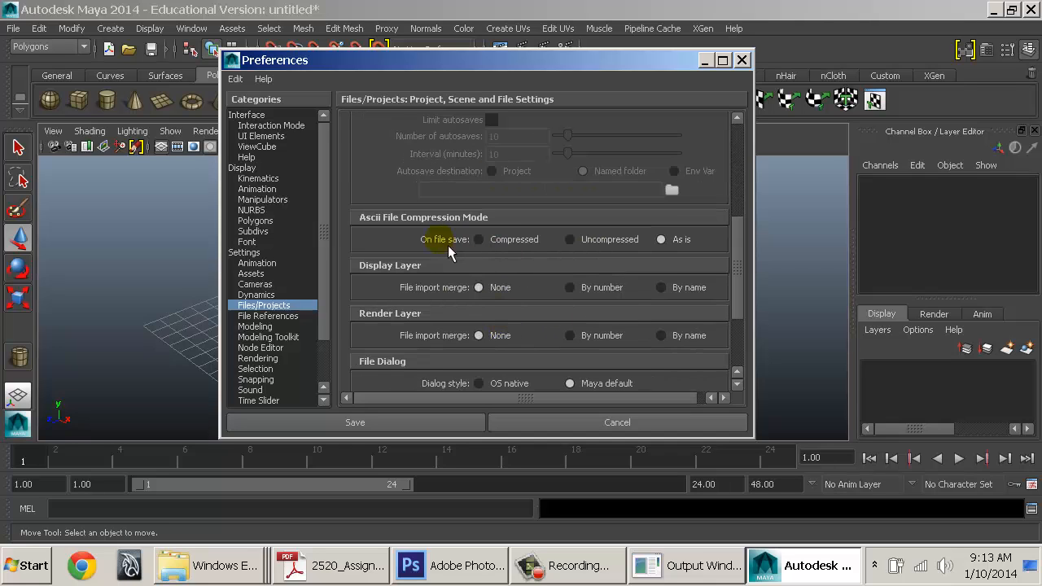
{"action": "scroll", "coordinate": [463, 275], "scroll_direction": "down", "scroll_amount": 3}
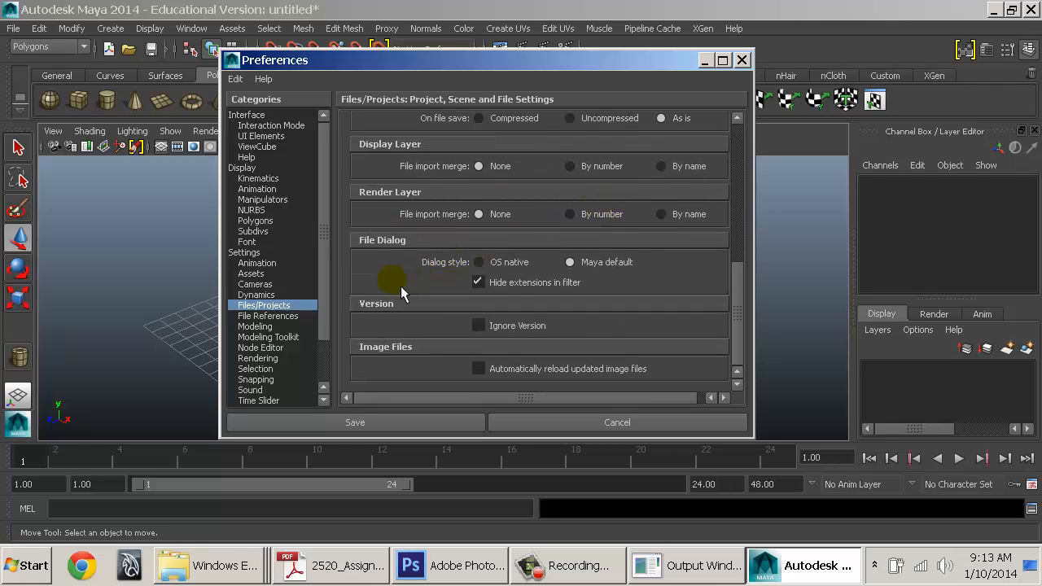
{"action": "left_click", "coordinate": [526, 326]}
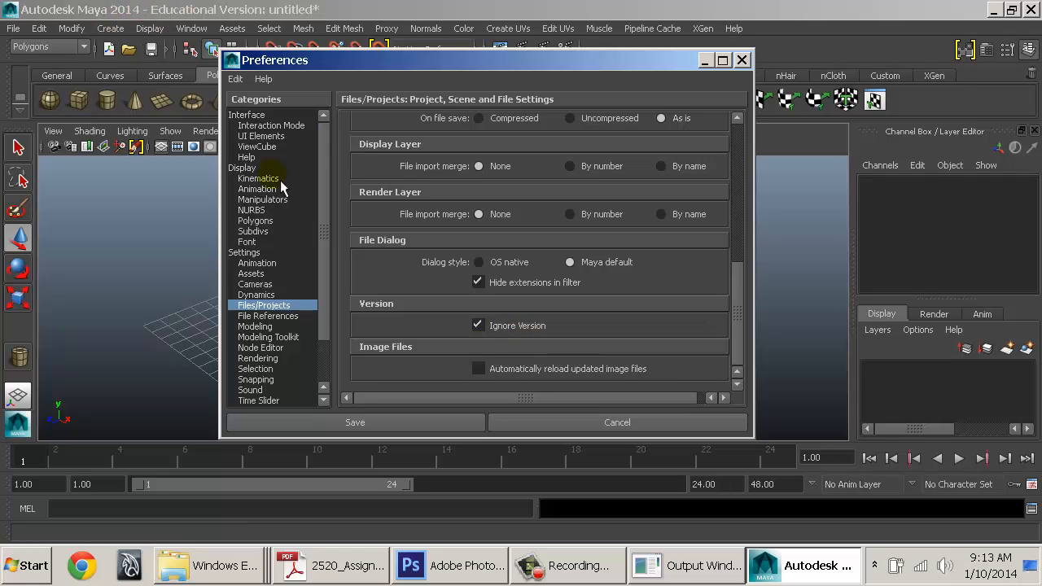
{"action": "left_click", "coordinate": [277, 316]}
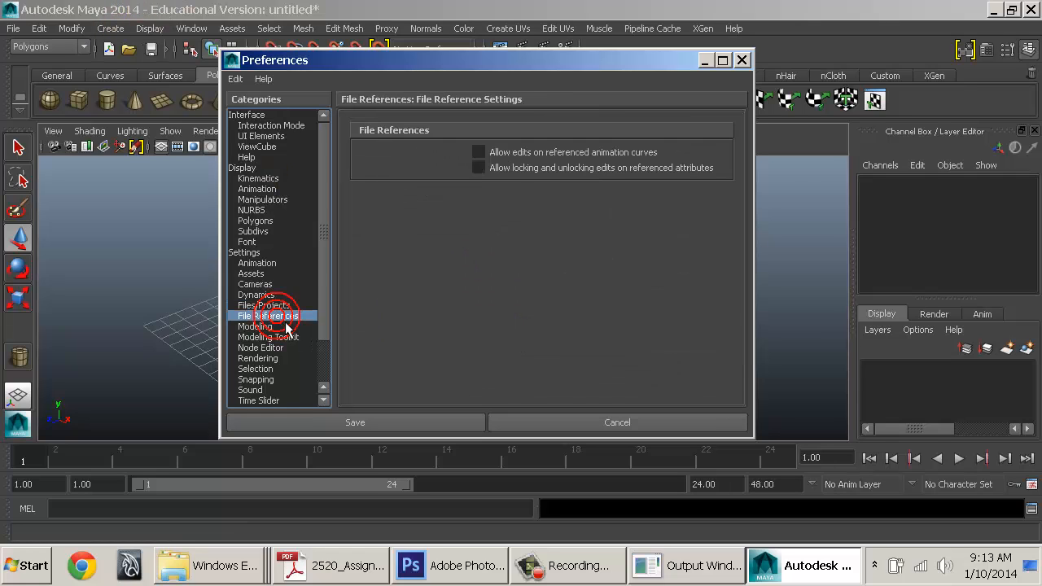
Go through the Modeling, Node Editor and Rendering pages to Selection, moving the window right
{"action": "left_click", "coordinate": [274, 325]}
{"action": "left_click", "coordinate": [279, 348]}
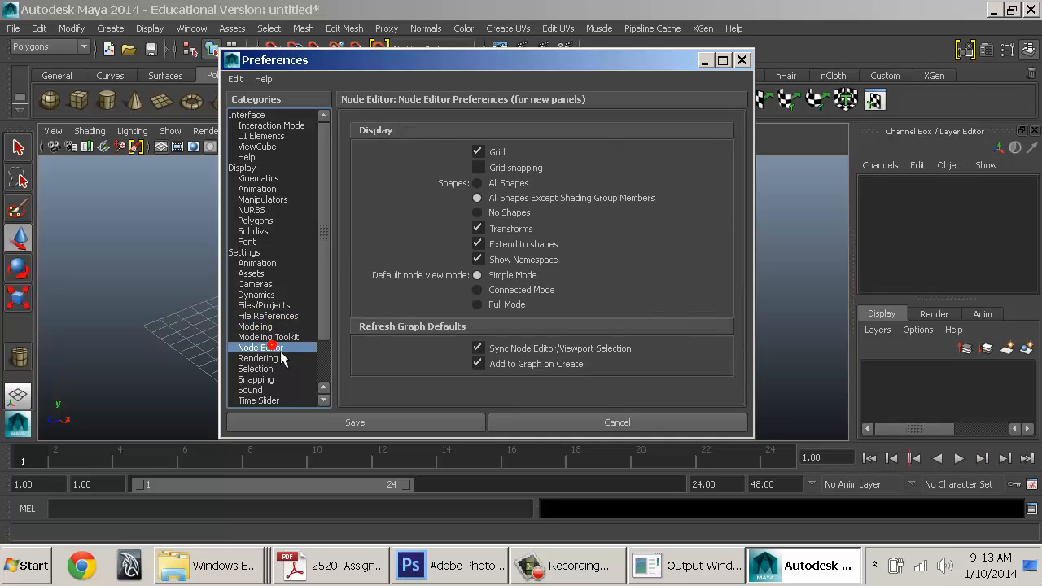
{"action": "left_click", "coordinate": [277, 361]}
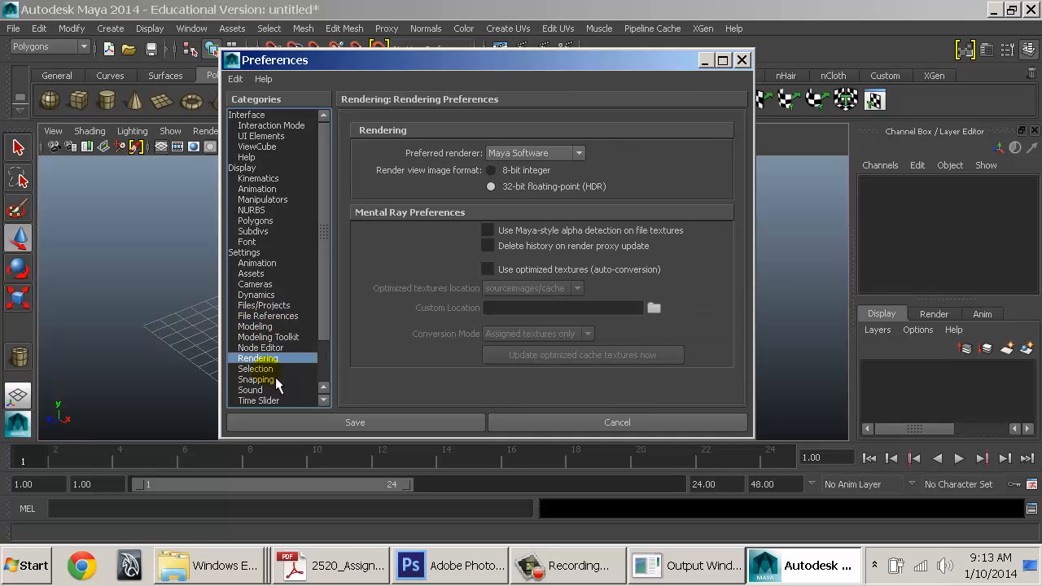
{"action": "left_click", "coordinate": [275, 371]}
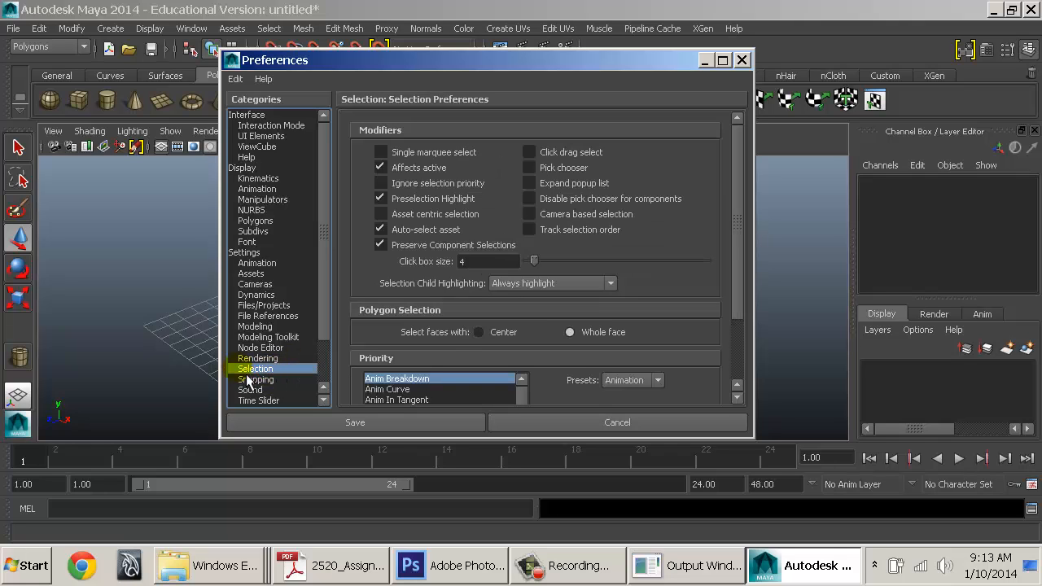
{"action": "scroll", "coordinate": [431, 215], "scroll_direction": "down", "scroll_amount": 2}
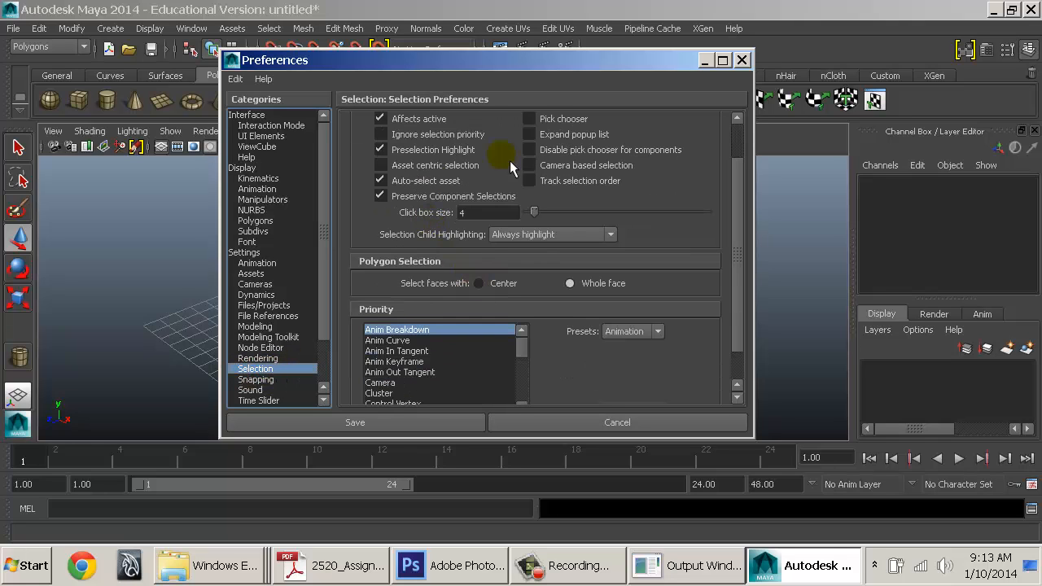
{"action": "left_click_drag", "start_coordinate": [490, 71], "coordinate": [748, 72]}
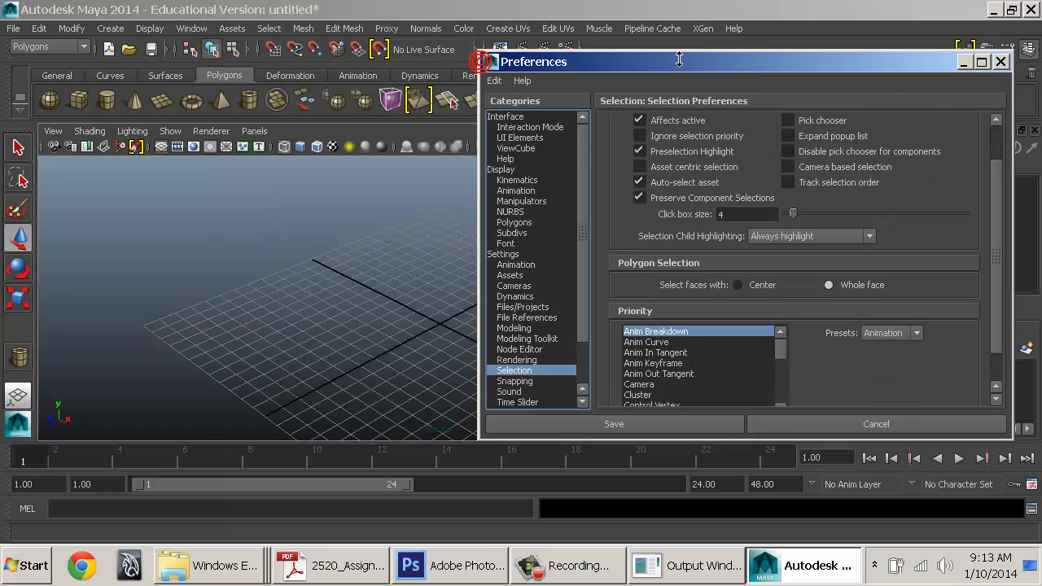
Create a shaded polygon cube and select its faces in Face mode
{"action": "left_click", "coordinate": [78, 106]}
{"action": "middle_click_drag", "start_coordinate": [458, 255], "coordinate": [331, 233], "text": "alt"}
{"action": "key", "text": "f"}
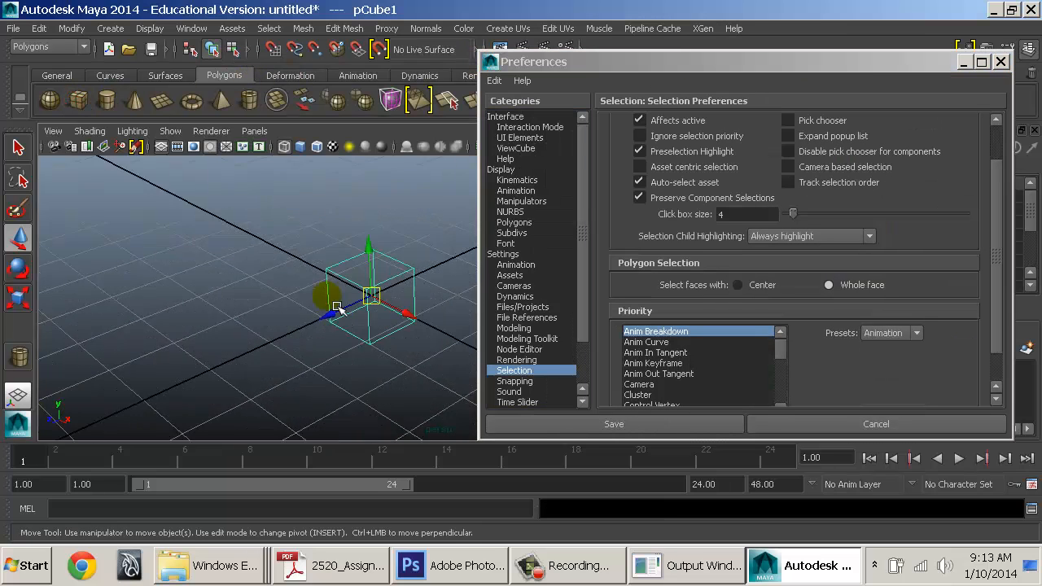
{"action": "key", "text": "6"}
{"action": "left_click_drag", "start_coordinate": [384, 299], "coordinate": [289, 247], "text": "alt"}
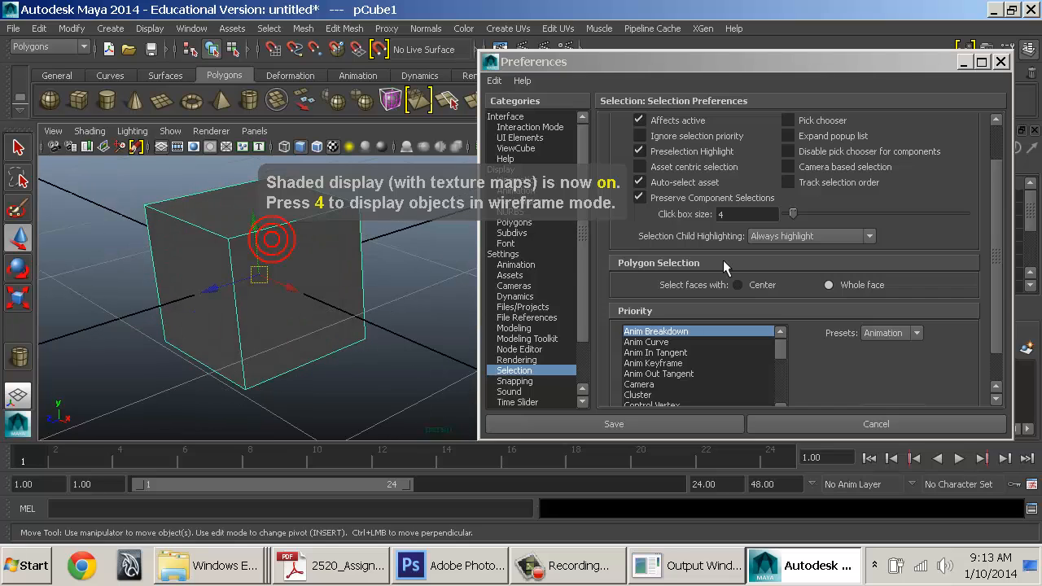
{"action": "right_click_drag", "start_coordinate": [196, 164], "coordinate": [204, 218]}
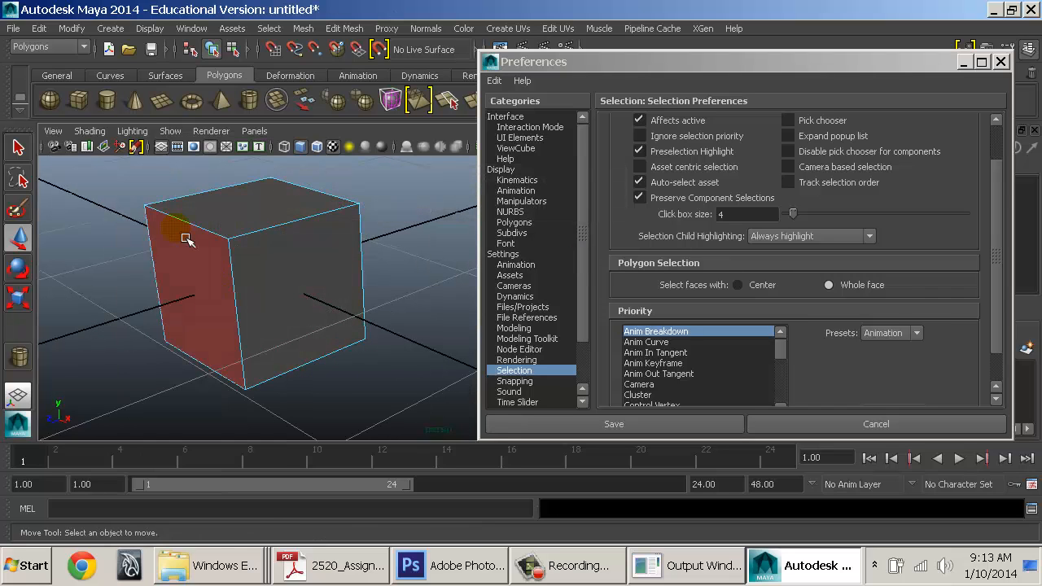
{"action": "left_click", "coordinate": [189, 296]}
{"action": "left_click", "coordinate": [309, 284]}
{"action": "left_click", "coordinate": [303, 209]}
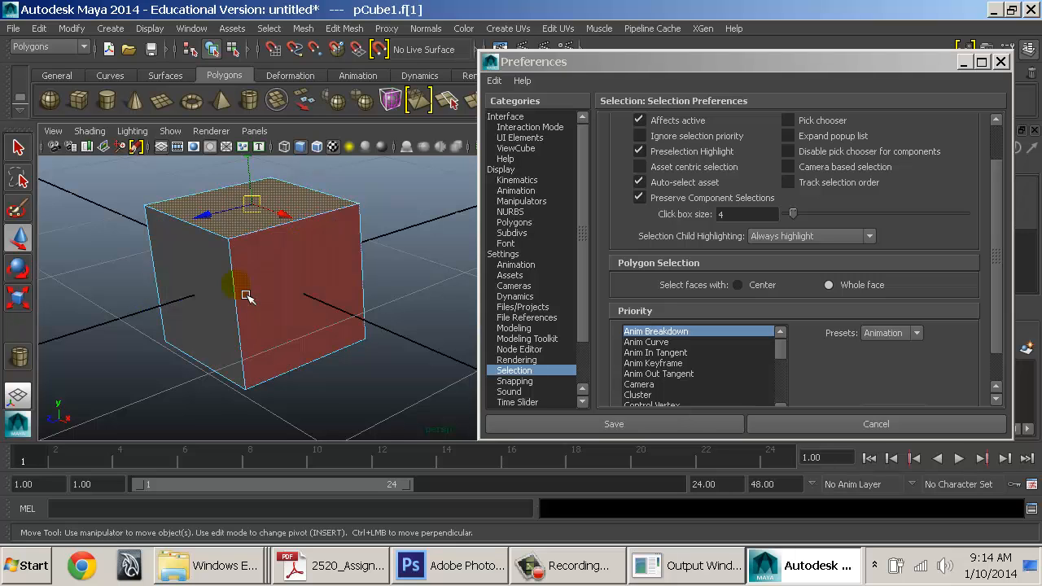
{"action": "left_click_drag", "start_coordinate": [246, 296], "coordinate": [322, 254], "text": "alt"}
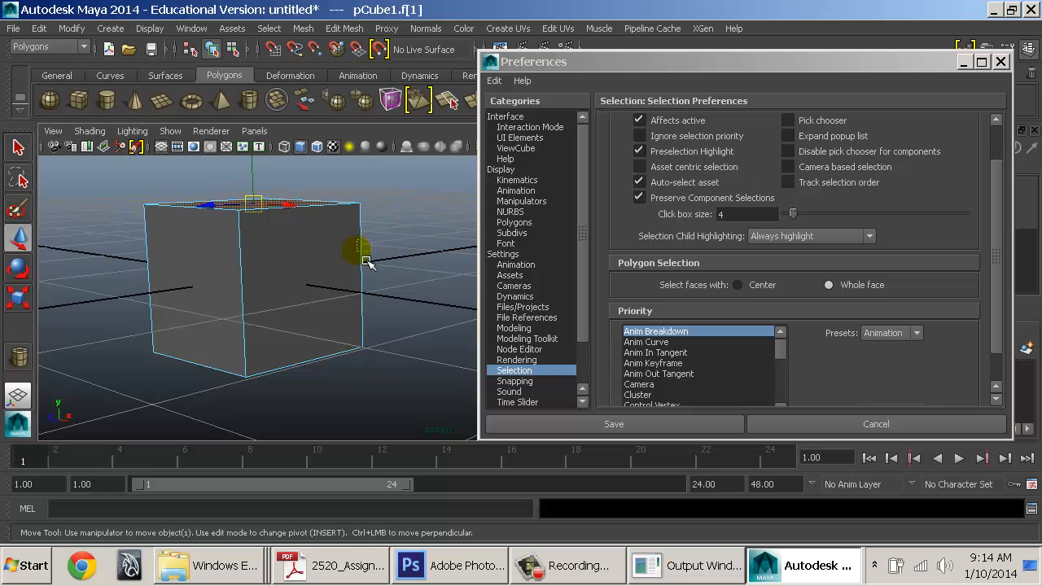
{"action": "mouse_move", "coordinate": [364, 260]}
{"action": "left_mouse_down"}
{"action": "mouse_move", "coordinate": [344, 295]}
{"action": "mouse_move", "coordinate": [151, 302]}
{"action": "mouse_move", "coordinate": [326, 300]}
{"action": "mouse_move", "coordinate": [337, 285]}
{"action": "mouse_move", "coordinate": [377, 275]}
{"action": "left_mouse_up"}
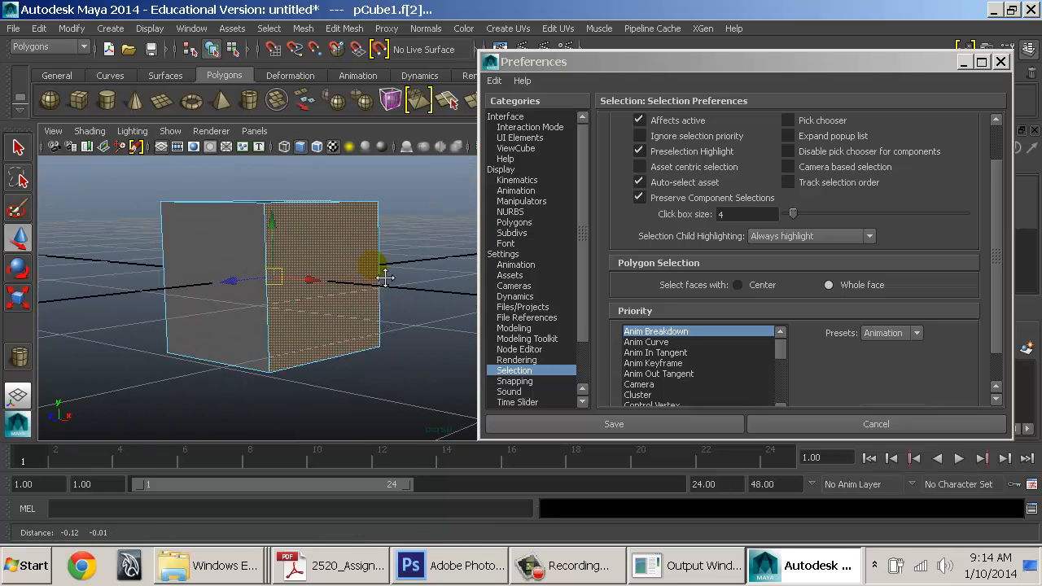
Set 'Select faces with' to Center and test face picking in wireframe and shaded views
{"action": "left_click", "coordinate": [764, 289]}
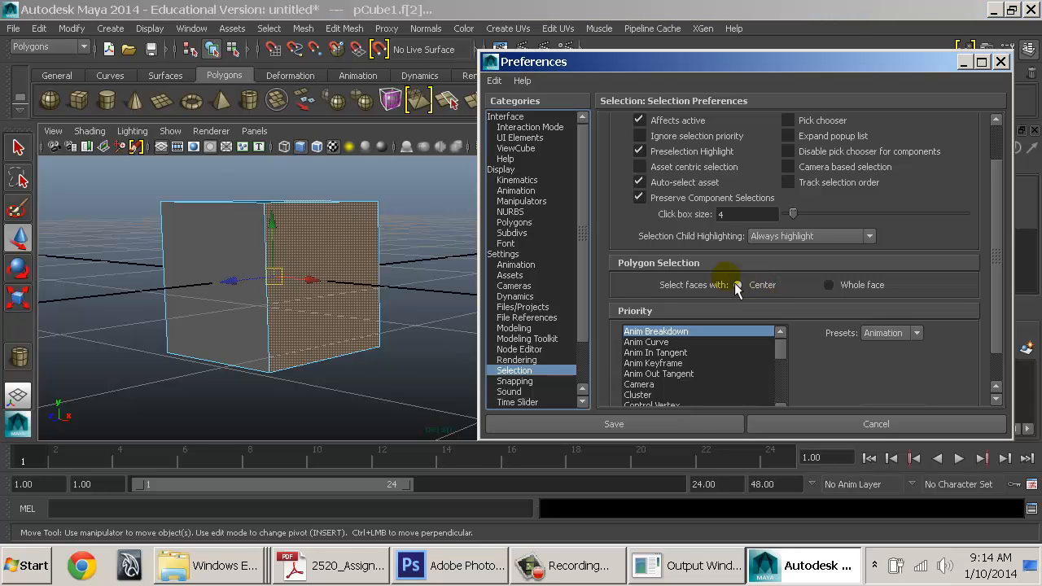
{"action": "left_click_drag", "start_coordinate": [403, 285], "coordinate": [375, 305], "text": "alt"}
{"action": "left_click", "coordinate": [426, 240]}
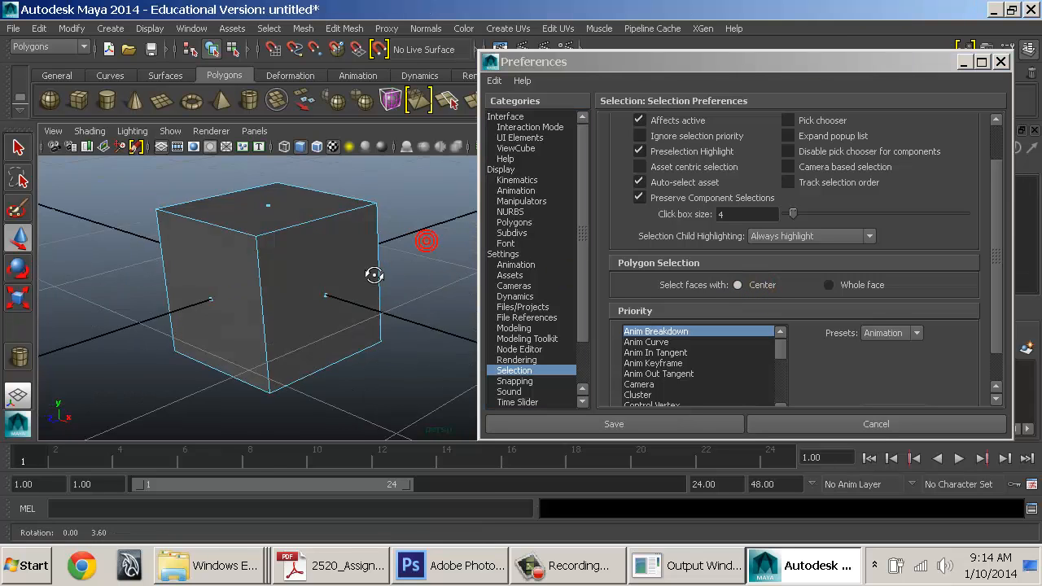
{"action": "left_click_drag", "start_coordinate": [367, 269], "coordinate": [368, 291], "text": "alt"}
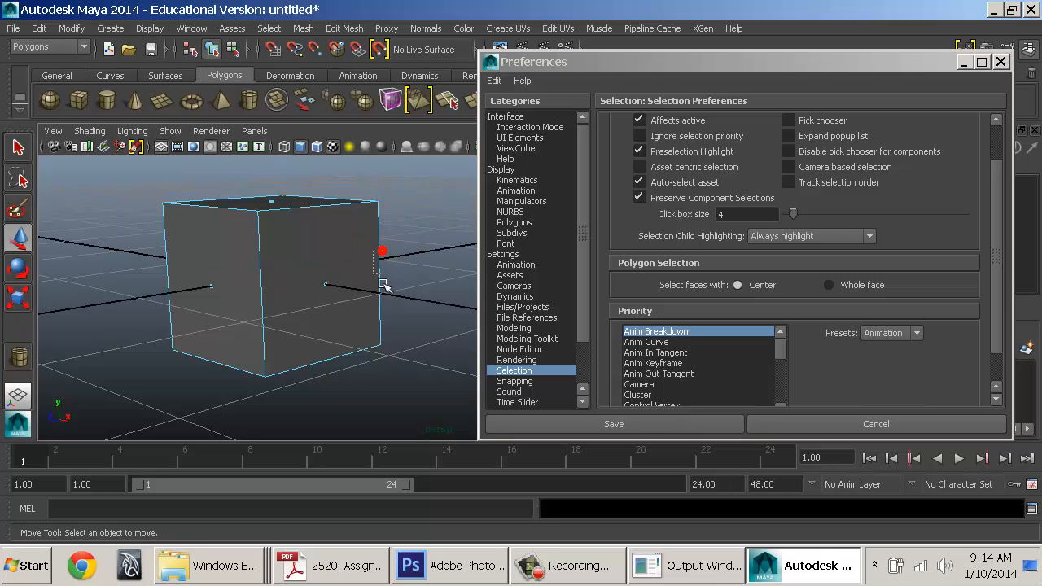
{"action": "left_click", "coordinate": [325, 285]}
{"action": "left_click_drag", "start_coordinate": [342, 335], "coordinate": [299, 263], "text": "alt"}
{"action": "key", "text": "4"}
{"action": "mouse_move", "coordinate": [346, 302]}
{"action": "left_mouse_down", "text": "alt"}
{"action": "mouse_move", "coordinate": [328, 333]}
{"action": "mouse_move", "coordinate": [492, 326]}
{"action": "mouse_move", "coordinate": [281, 327]}
{"action": "mouse_move", "coordinate": [426, 325]}
{"action": "mouse_move", "coordinate": [288, 331]}
{"action": "mouse_move", "coordinate": [303, 284]}
{"action": "mouse_move", "coordinate": [311, 319]}
{"action": "left_mouse_up", "text": "alt"}
{"action": "key", "text": "5"}
{"action": "middle_click_drag", "start_coordinate": [311, 319], "coordinate": [386, 323], "text": "alt"}
{"action": "left_click", "coordinate": [327, 279]}
Delete the cube and select a vertical face loop on the sphere
{"action": "left_click", "coordinate": [334, 275]}
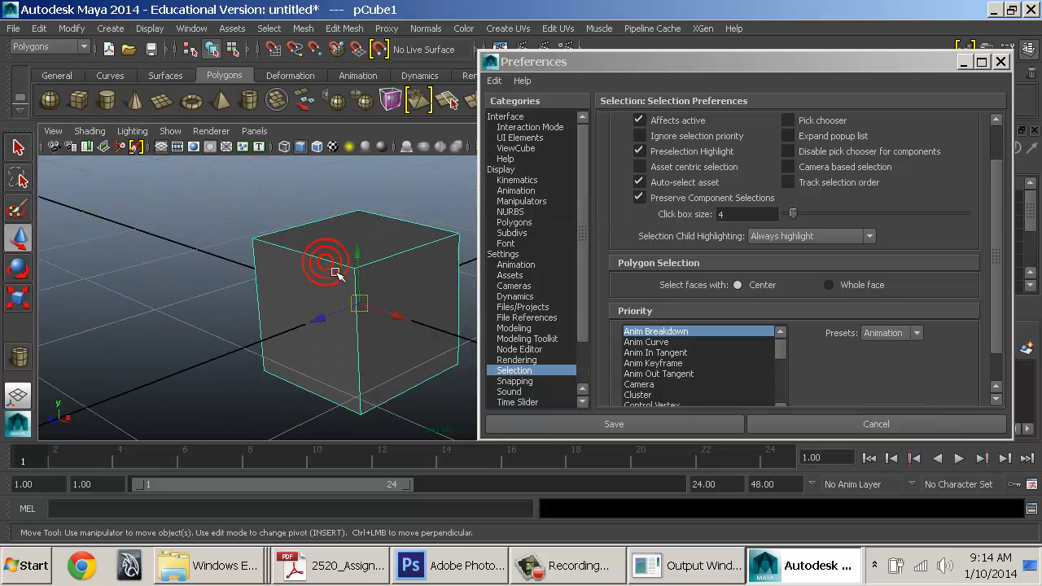
{"action": "key", "text": "Delete"}
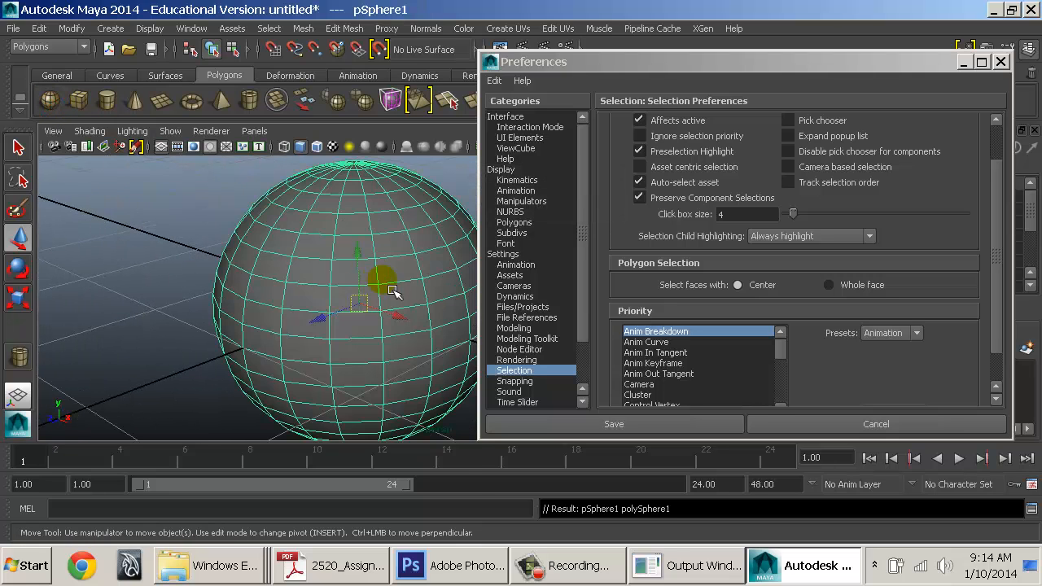
{"action": "right_click_drag", "start_coordinate": [278, 166], "coordinate": [287, 221]}
{"action": "key", "text": "4"}
{"action": "left_click_drag", "start_coordinate": [373, 293], "coordinate": [364, 252], "text": "alt"}
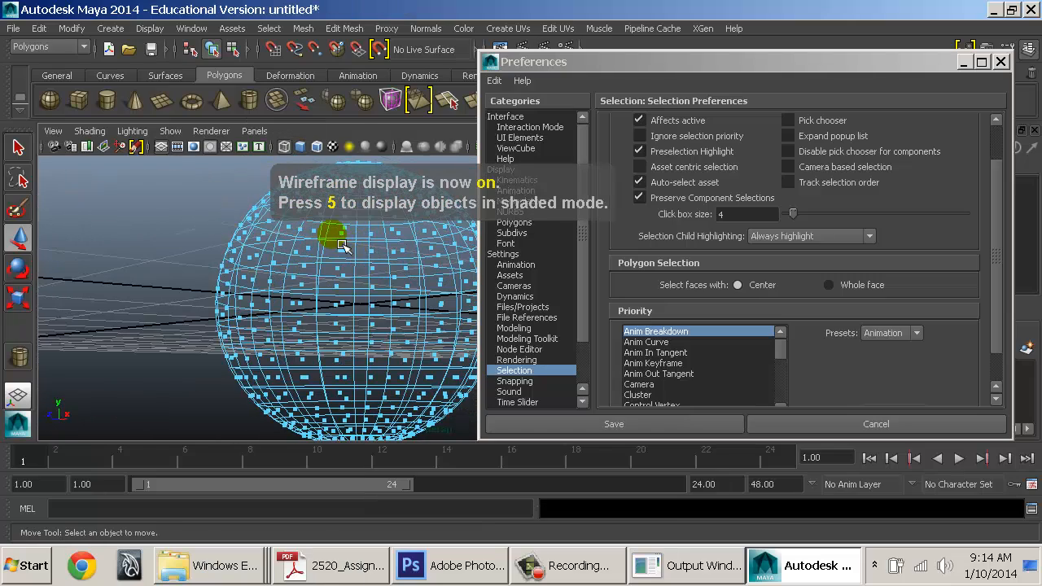
{"action": "double_click", "coordinate": [361, 407]}
{"action": "key", "text": "6"}
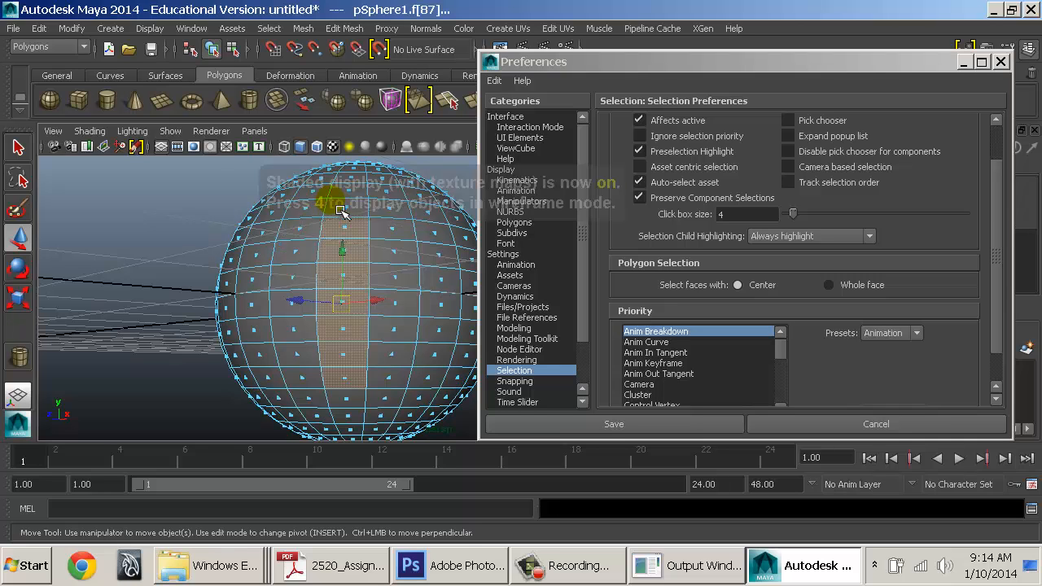
{"action": "key", "text": "5"}
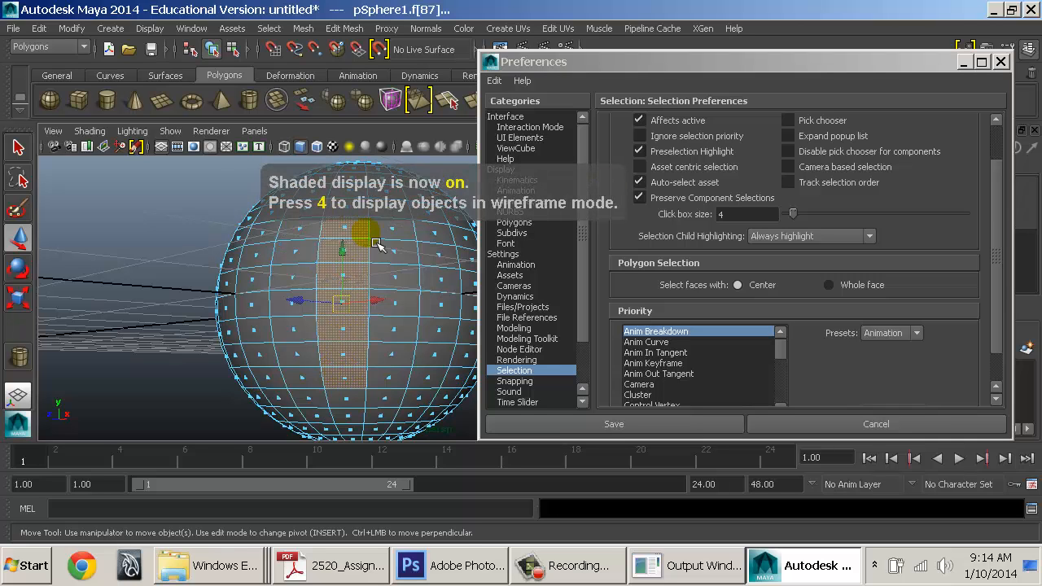
{"action": "left_click_drag", "start_coordinate": [377, 244], "coordinate": [250, 289], "text": "alt"}
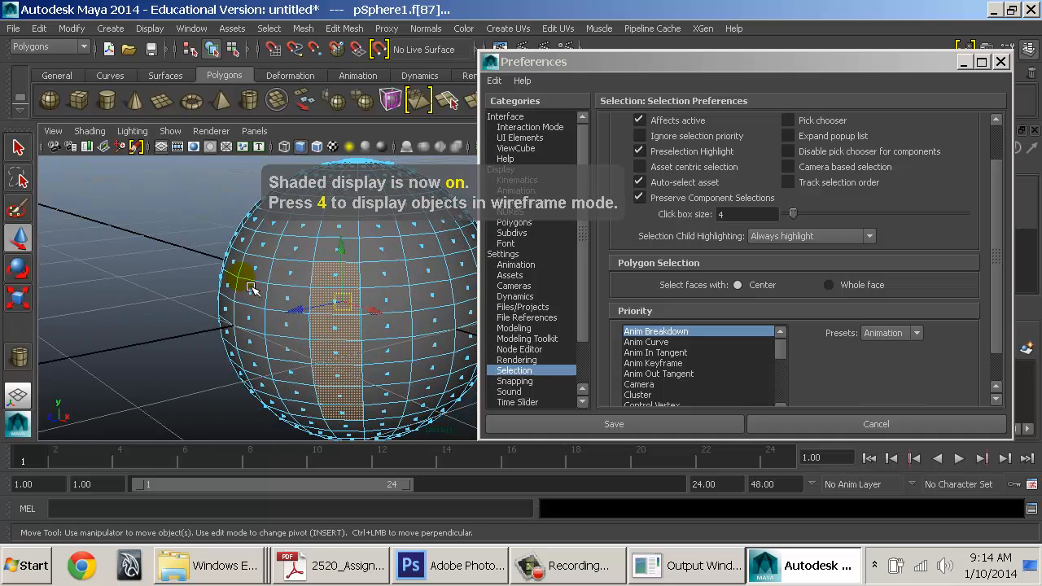
Set 'Select faces with' back to Whole face and select a column of sphere faces
{"action": "left_click", "coordinate": [865, 285]}
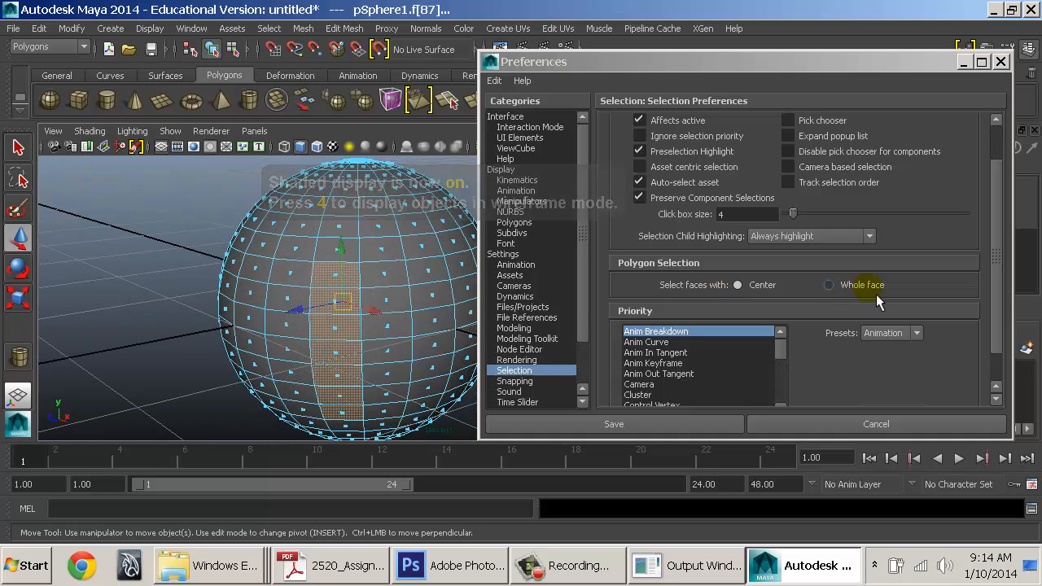
{"action": "left_click", "coordinate": [330, 247]}
{"action": "key", "text": "4"}
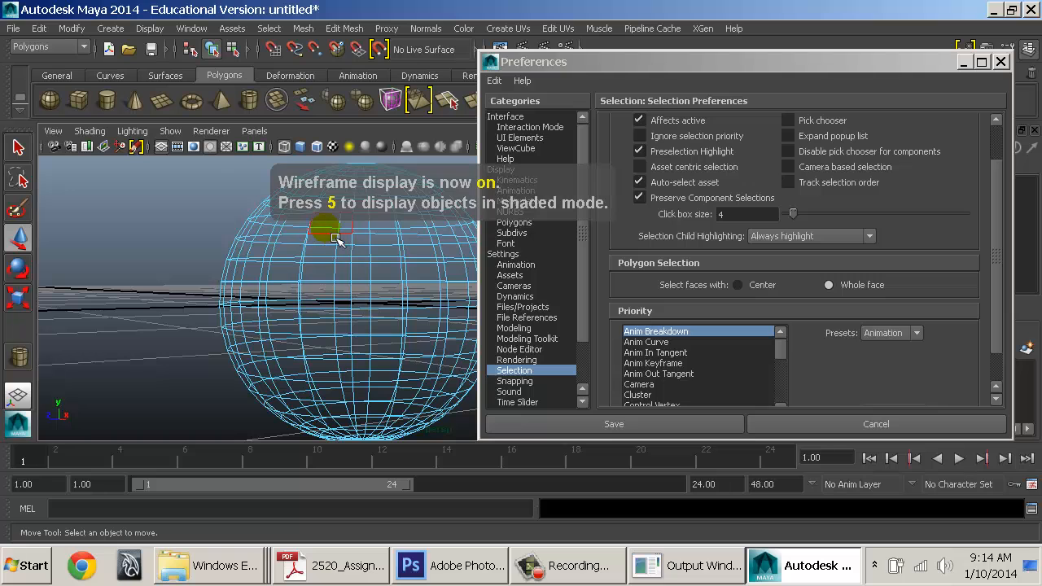
{"action": "left_click", "coordinate": [328, 390]}
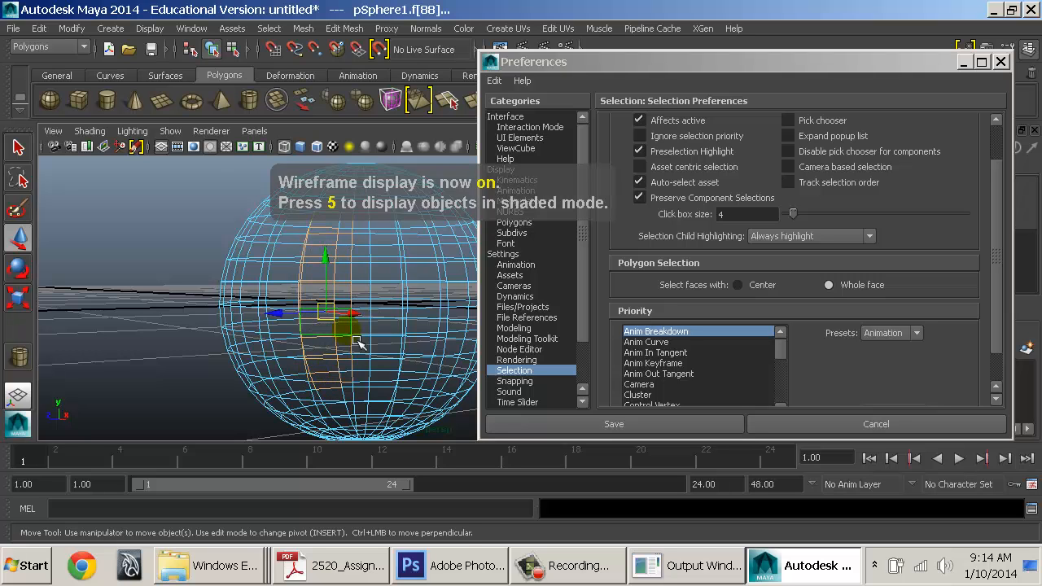
{"action": "key", "text": "6"}
Box-select faces across the sphere, then pick a single face near its top
{"action": "mouse_move", "coordinate": [359, 342]}
{"action": "left_mouse_down", "text": "alt"}
{"action": "mouse_move", "coordinate": [548, 341]}
{"action": "mouse_move", "coordinate": [339, 326]}
{"action": "left_mouse_up", "text": "alt"}
{"action": "key", "text": "4"}
{"action": "middle_click_drag", "start_coordinate": [371, 294], "coordinate": [356, 301], "text": "alt"}
{"action": "right_click_drag", "start_coordinate": [356, 302], "coordinate": [297, 326], "text": "alt"}
{"action": "middle_click_drag", "start_coordinate": [297, 325], "coordinate": [285, 293], "text": "alt"}
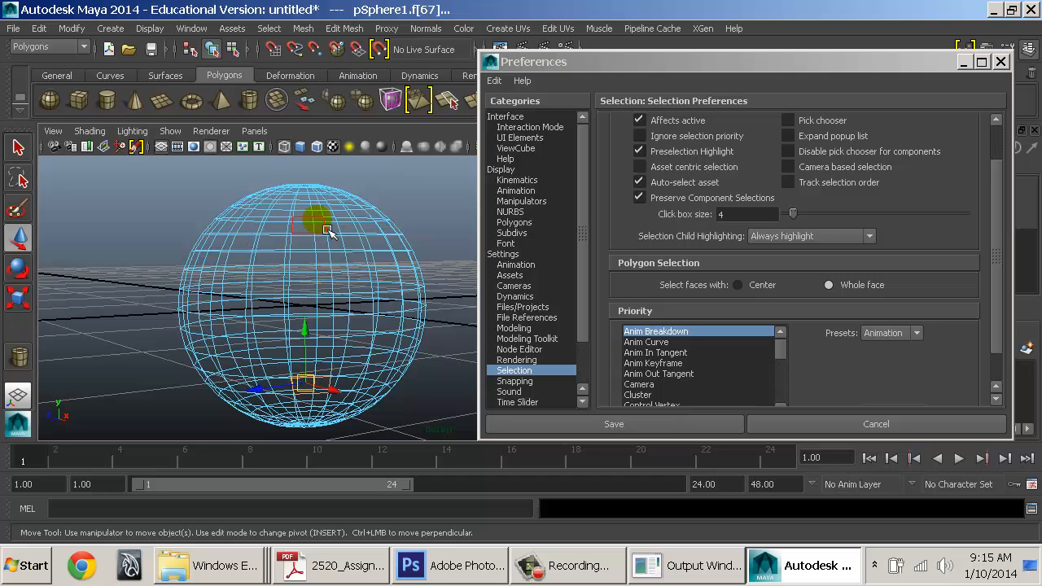
{"action": "left_click_drag", "start_coordinate": [254, 386], "coordinate": [254, 415]}
{"action": "key", "text": "6"}
{"action": "mouse_move", "coordinate": [328, 344]}
{"action": "left_mouse_down", "text": "alt"}
{"action": "mouse_move", "coordinate": [360, 289]}
{"action": "mouse_move", "coordinate": [598, 354]}
{"action": "mouse_move", "coordinate": [407, 353]}
{"action": "mouse_move", "coordinate": [325, 342]}
{"action": "mouse_move", "coordinate": [325, 333]}
{"action": "left_mouse_up", "text": "alt"}
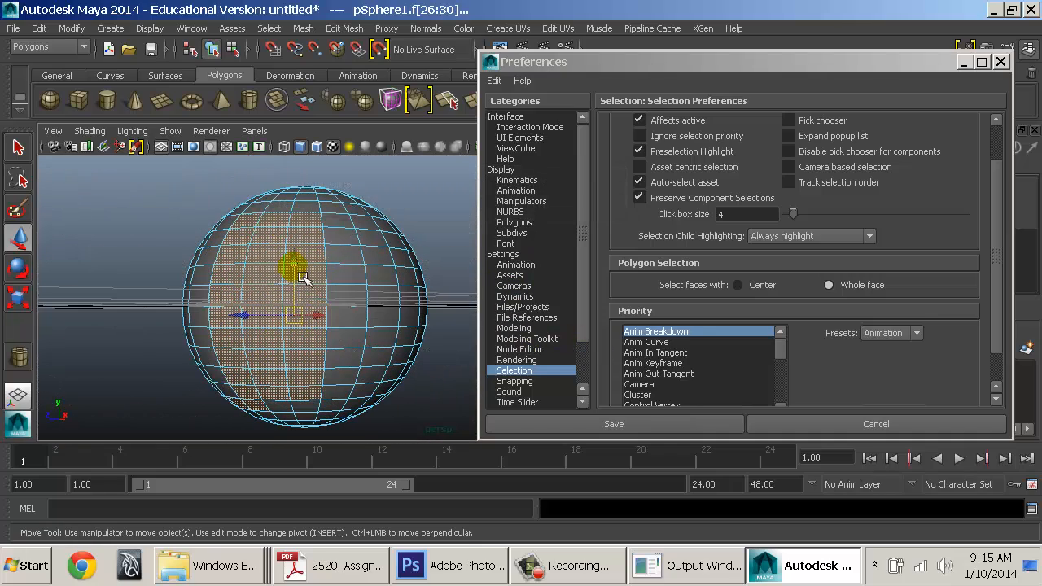
{"action": "left_click", "coordinate": [309, 218]}
{"action": "left_click_drag", "start_coordinate": [347, 253], "coordinate": [342, 295], "text": "alt"}
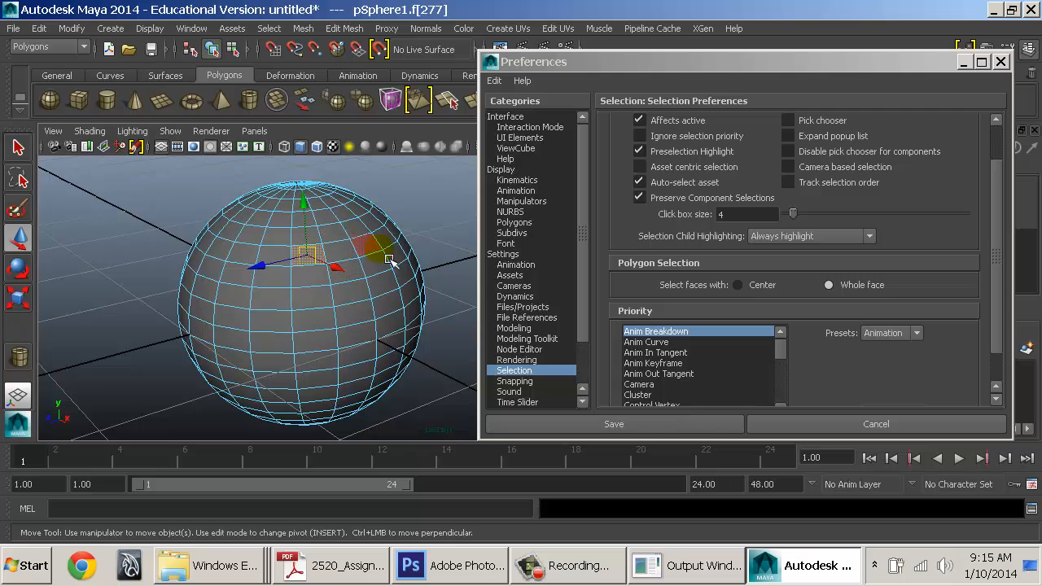
{"action": "left_click", "coordinate": [847, 170]}
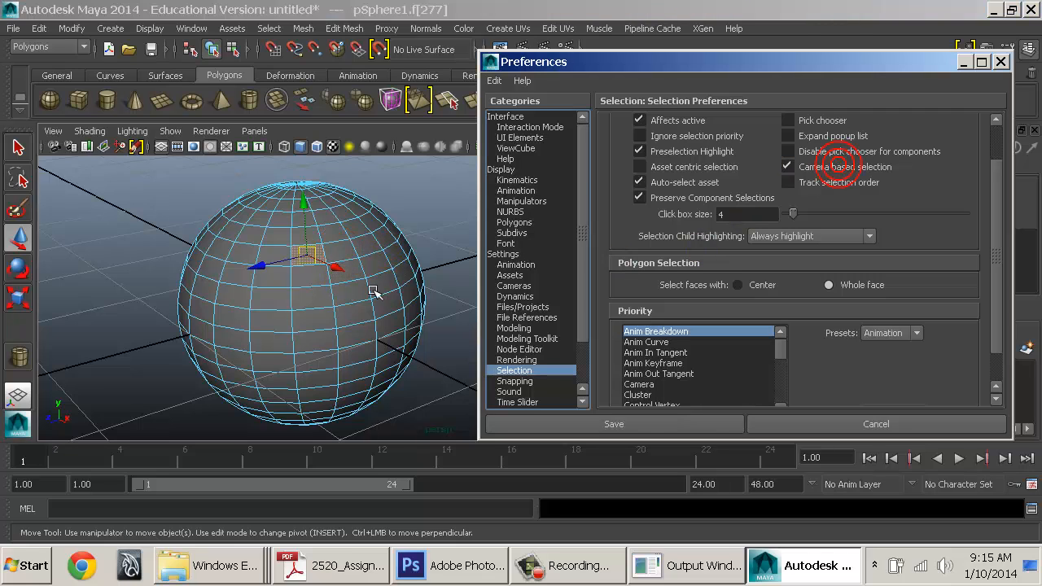
{"action": "left_click_drag", "start_coordinate": [373, 293], "coordinate": [350, 269], "text": "alt"}
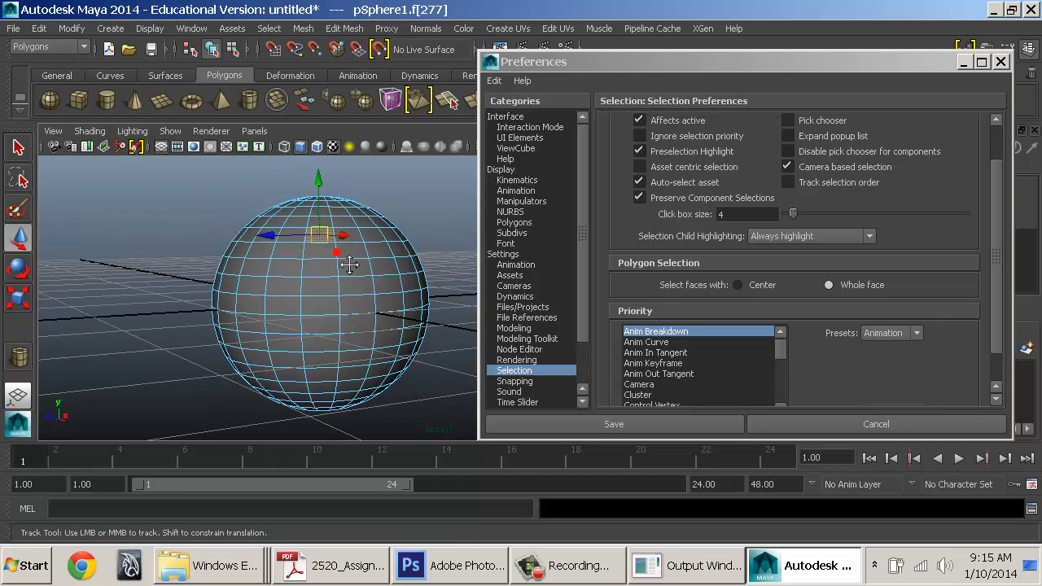
{"action": "left_click_drag", "start_coordinate": [158, 173], "coordinate": [477, 475]}
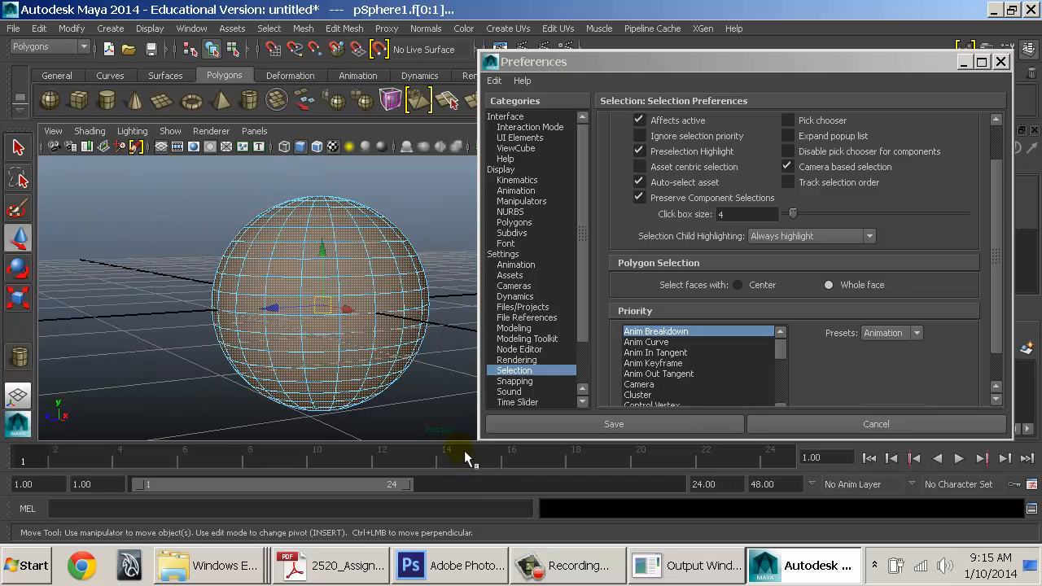
{"action": "left_click_drag", "start_coordinate": [195, 316], "coordinate": [219, 368], "text": "alt"}
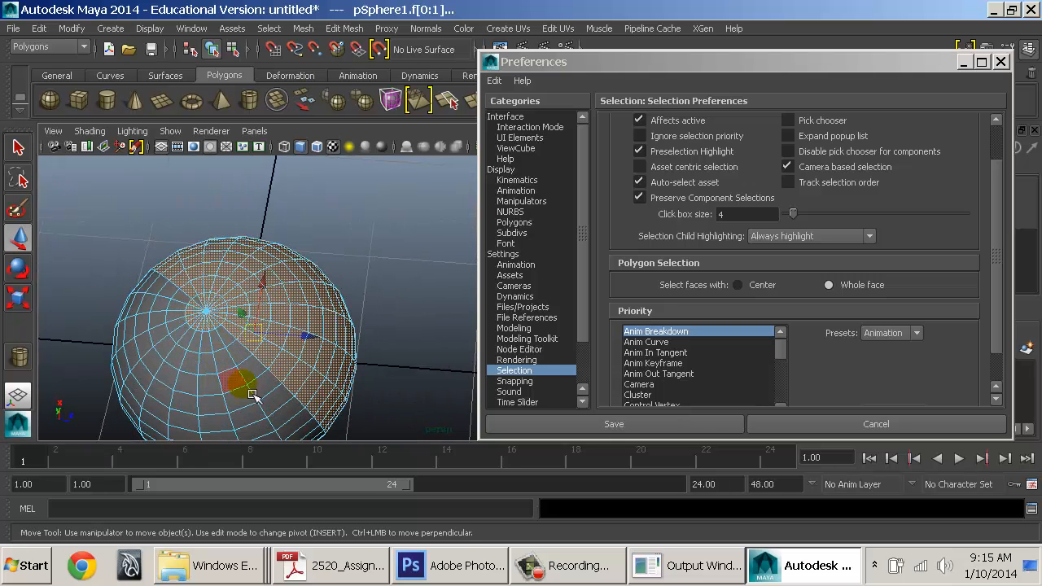
{"action": "left_click_drag", "start_coordinate": [297, 330], "coordinate": [361, 360], "text": "alt"}
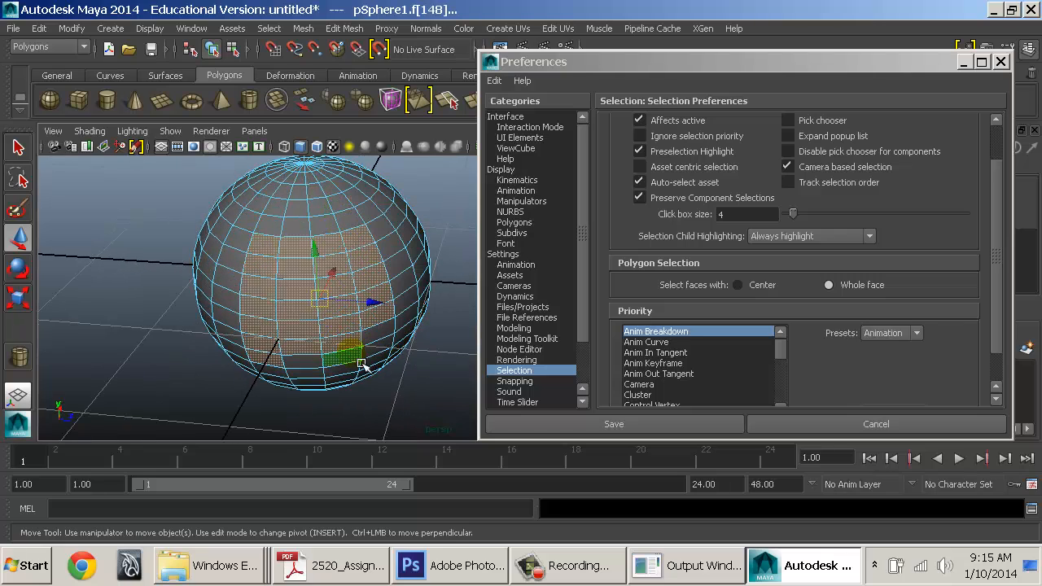
{"action": "mouse_move", "coordinate": [181, 329]}
{"action": "left_mouse_down", "text": "alt"}
{"action": "mouse_move", "coordinate": [470, 314]}
{"action": "mouse_move", "coordinate": [187, 325]}
{"action": "left_mouse_up", "text": "alt"}
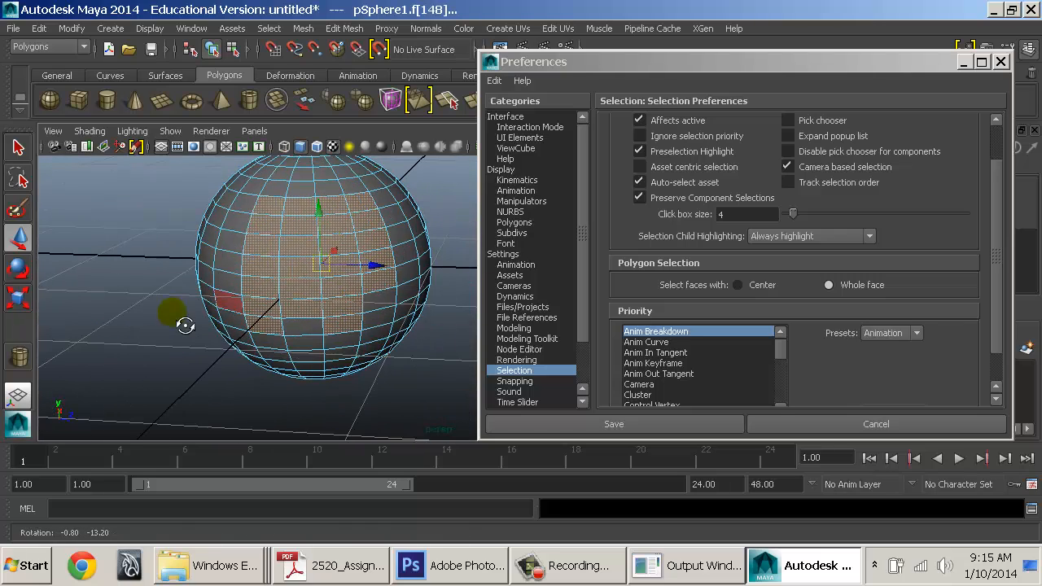
{"action": "middle_click_drag", "start_coordinate": [381, 293], "coordinate": [349, 319], "text": "alt"}
{"action": "right_click_drag", "start_coordinate": [402, 326], "coordinate": [383, 345], "text": "alt"}
{"action": "left_click", "coordinate": [832, 185]}
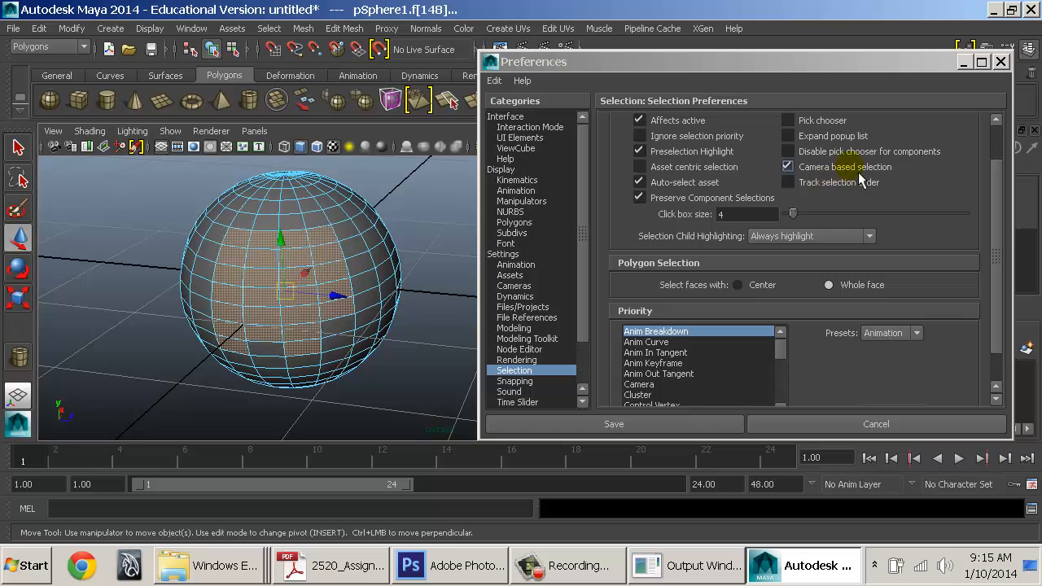
{"action": "left_click", "coordinate": [832, 173]}
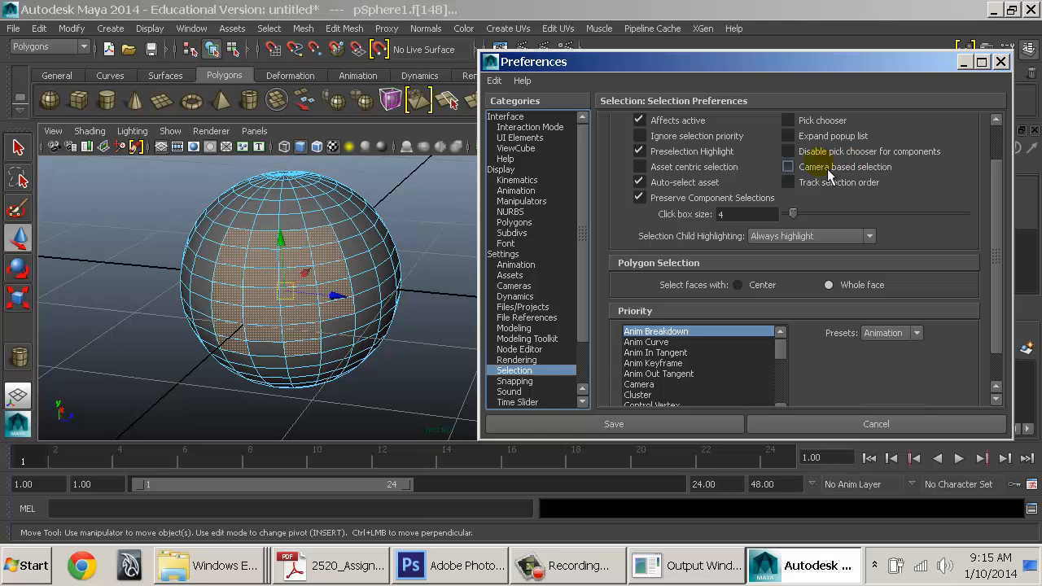
Adjust the click box size while picking sphere faces, ending at 5
{"action": "left_click", "coordinate": [329, 241]}
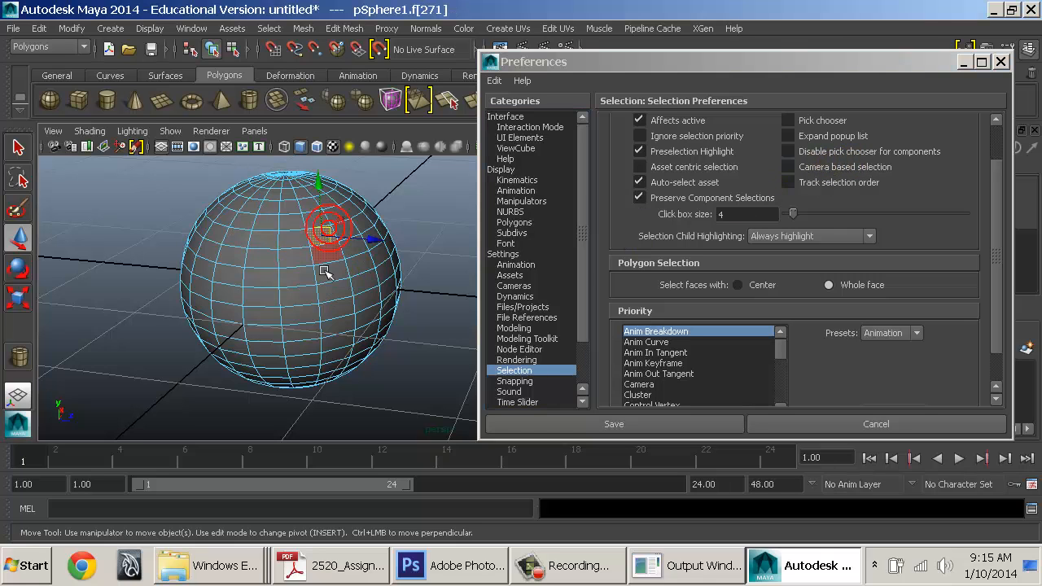
{"action": "left_click_drag", "start_coordinate": [800, 213], "coordinate": [854, 220]}
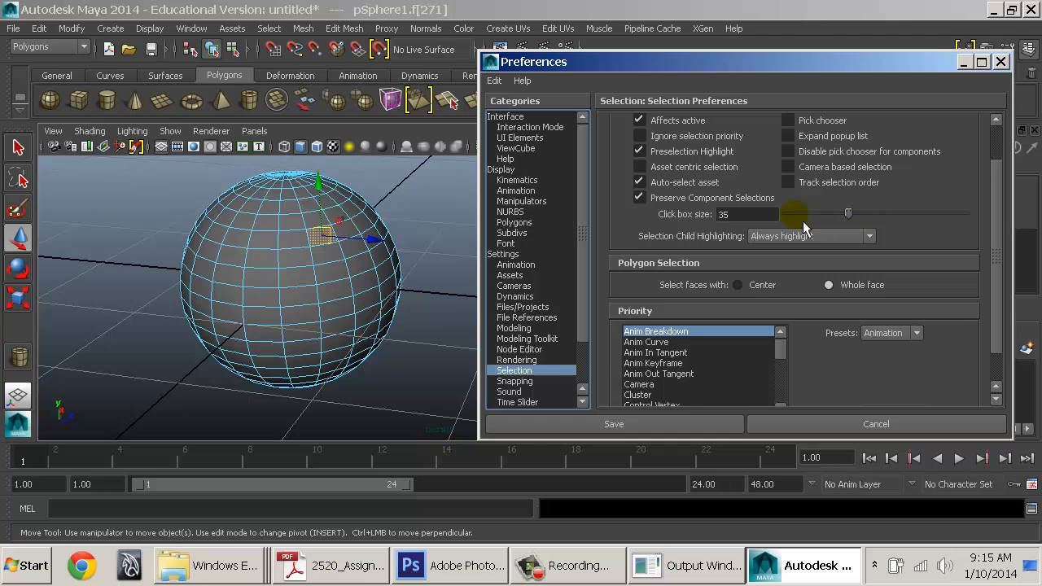
{"action": "left_click", "coordinate": [278, 239]}
{"action": "left_click", "coordinate": [308, 206]}
{"action": "left_click", "coordinate": [348, 225]}
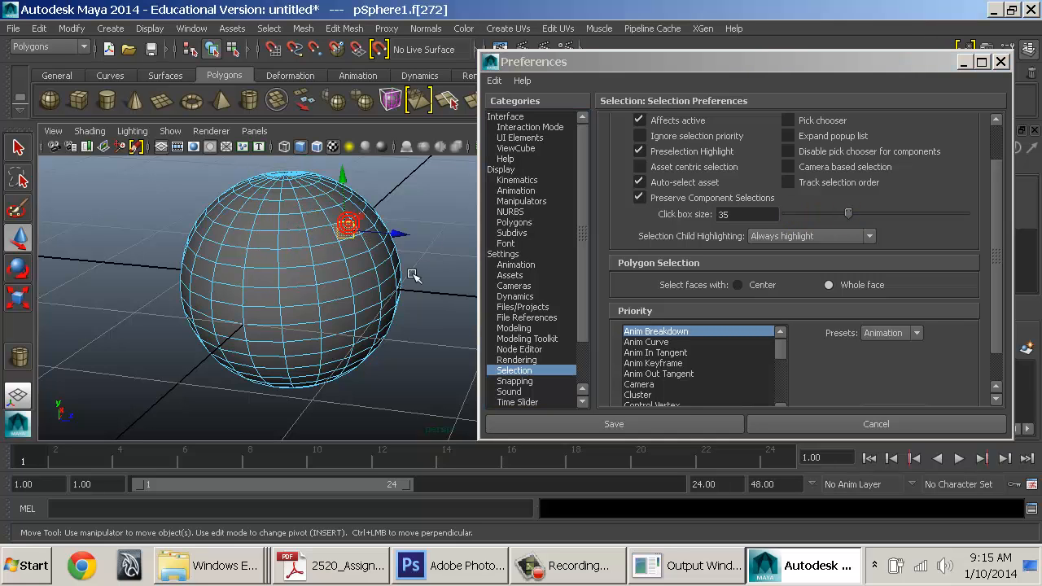
{"action": "left_click", "coordinate": [395, 278]}
{"action": "left_click_drag", "start_coordinate": [843, 214], "coordinate": [820, 222]}
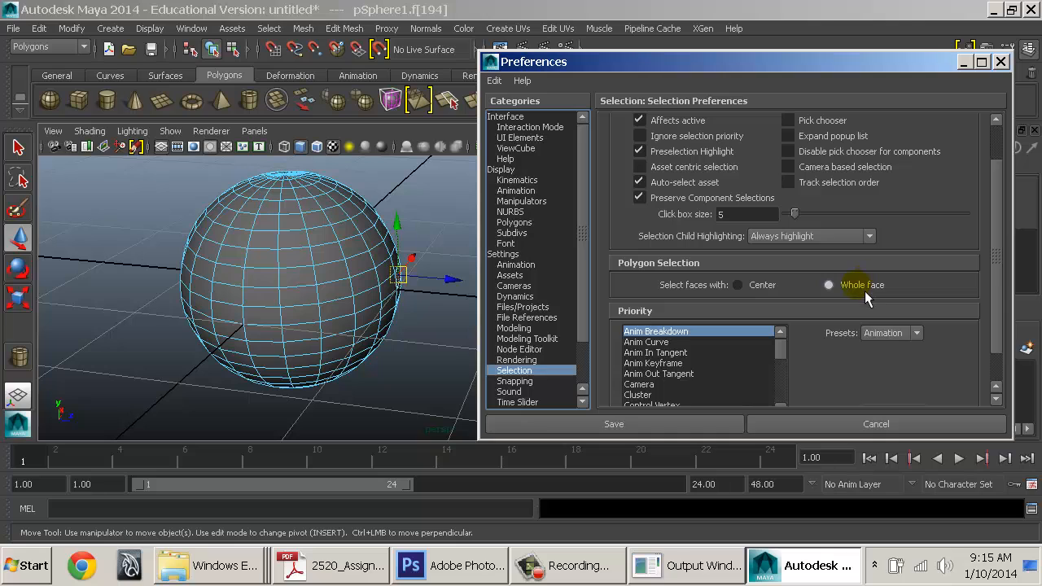
{"action": "double_click", "coordinate": [759, 215]}
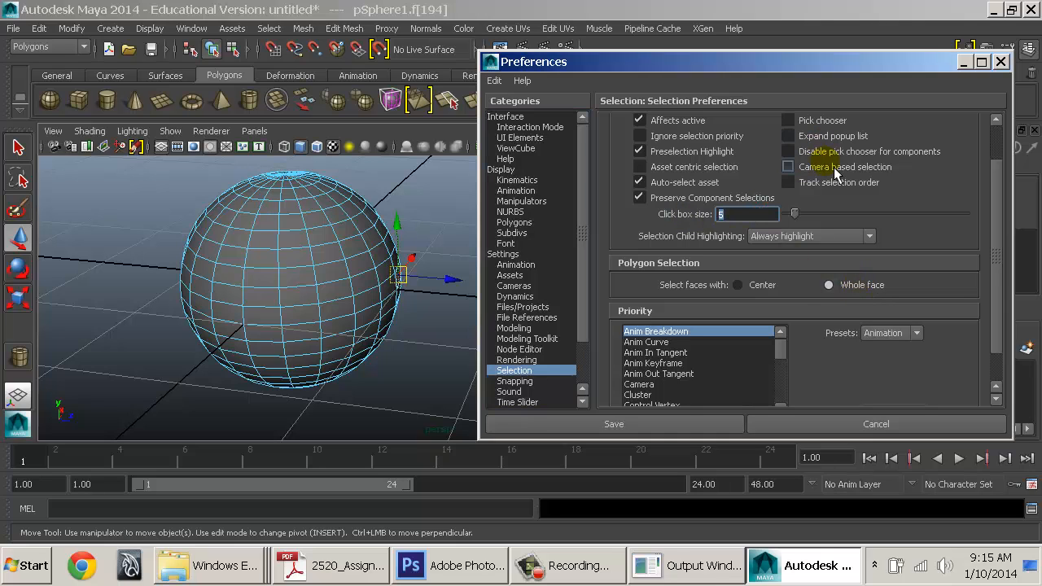
Select the whole sphere in object mode, frame it, and begin creating a point light
{"action": "scroll", "coordinate": [544, 274], "scroll_direction": "down", "scroll_amount": 2}
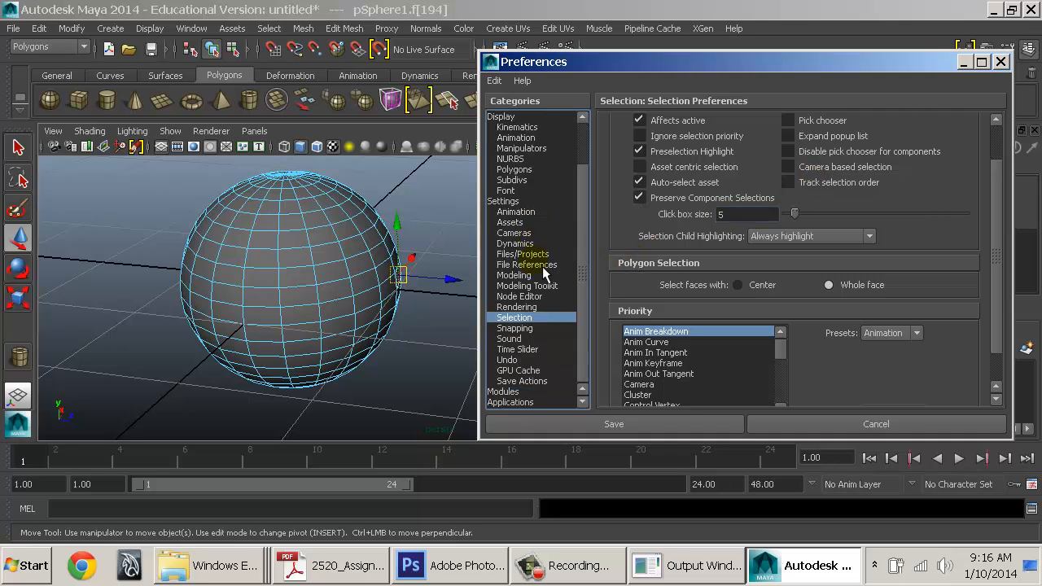
{"action": "scroll", "coordinate": [712, 266], "scroll_direction": "down", "scroll_amount": 1}
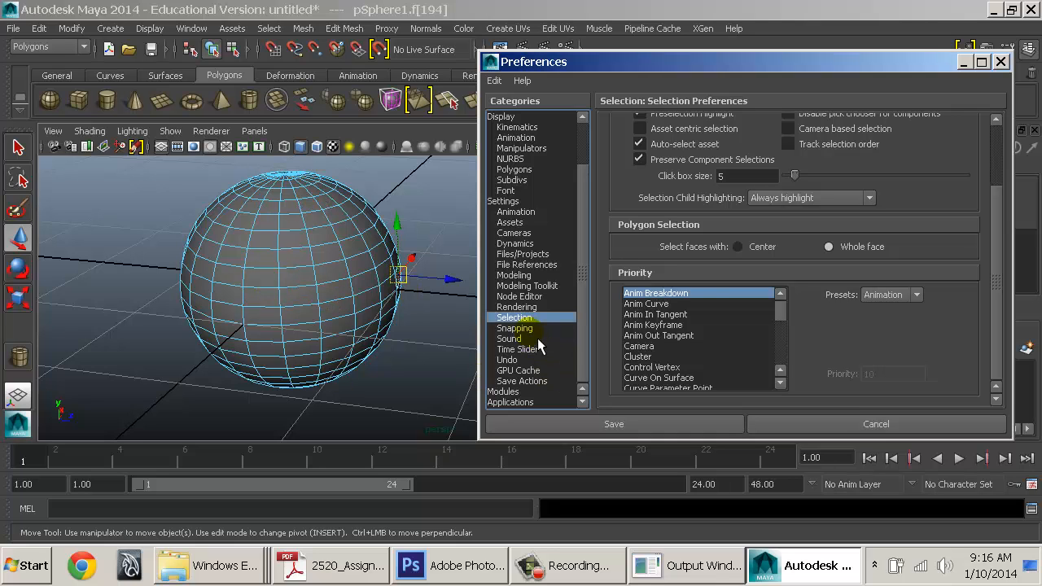
{"action": "left_click_drag", "start_coordinate": [793, 315], "coordinate": [731, 365]}
{"action": "left_click", "coordinate": [284, 247]}
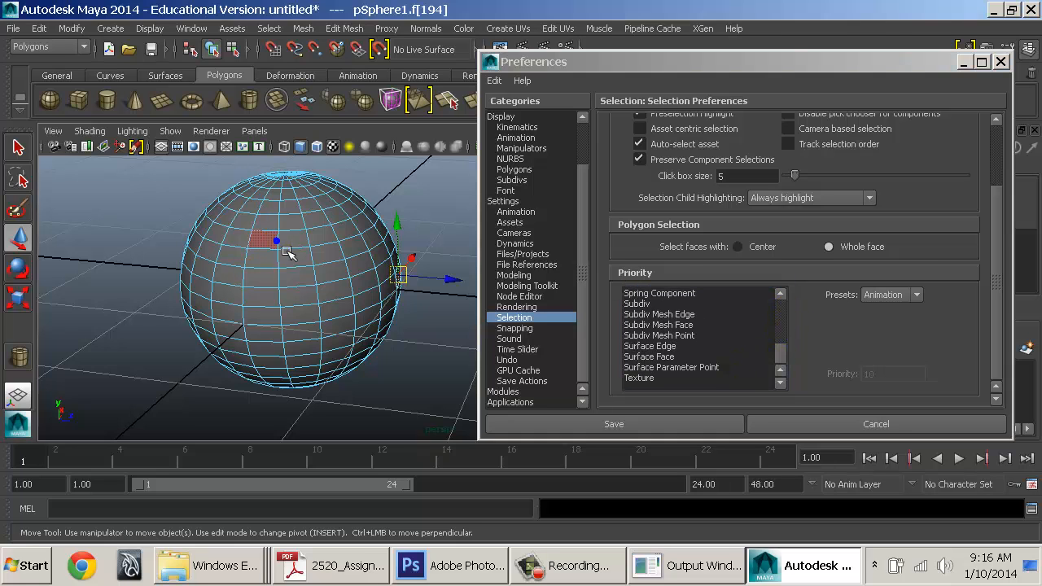
{"action": "right_click_drag", "start_coordinate": [285, 249], "coordinate": [318, 213]}
{"action": "left_click", "coordinate": [312, 220]}
{"action": "key", "text": "f"}
{"action": "left_click", "coordinate": [119, 28]}
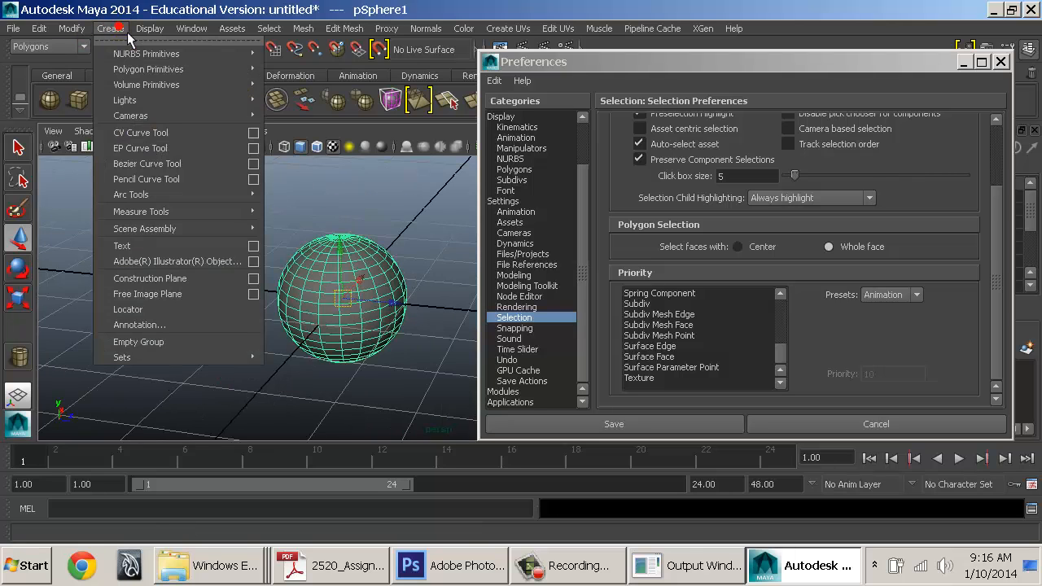
Create a point light and move it to the left of the sphere
{"action": "mouse_move", "coordinate": [252, 101]}
{"action": "left_click", "coordinate": [308, 146]}
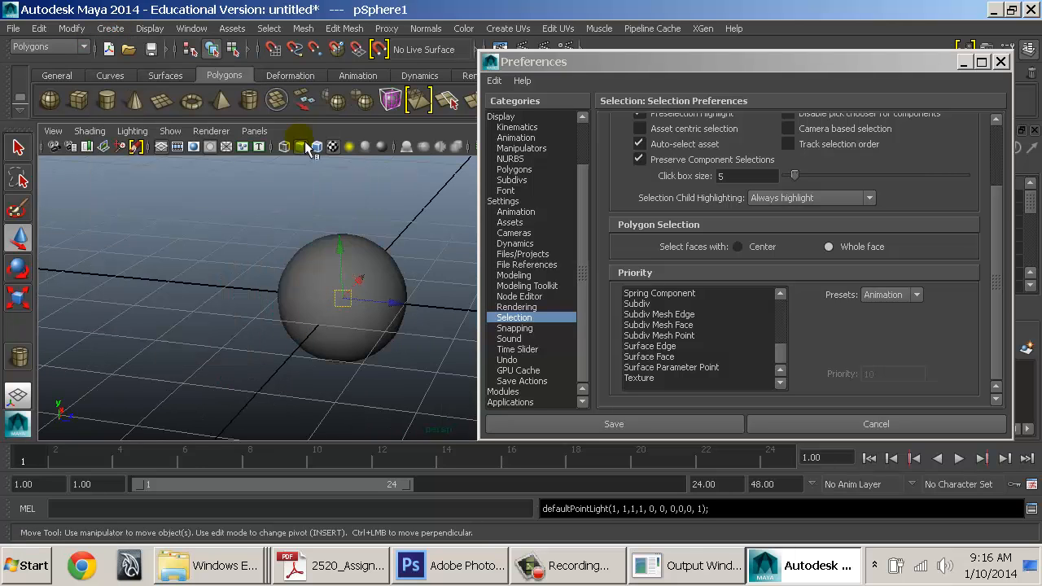
{"action": "left_click_drag", "start_coordinate": [343, 298], "coordinate": [236, 286]}
{"action": "left_click", "coordinate": [298, 187]}
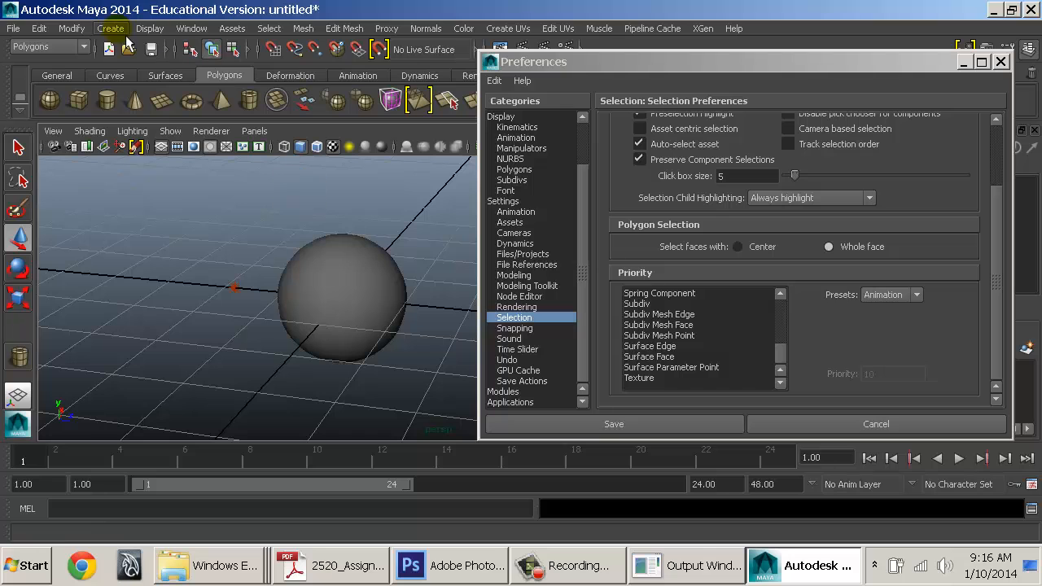
Draw a three-joint chain with the Skeleton Joint Tool from the hotbox
{"action": "key", "text": "space"}
{"action": "left_click_drag", "start_coordinate": [393, 203], "coordinate": [408, 246]}
{"action": "left_click", "coordinate": [266, 231]}
{"action": "left_click", "coordinate": [254, 310]}
{"action": "left_click", "coordinate": [250, 360]}
{"action": "left_click", "coordinate": [184, 334]}
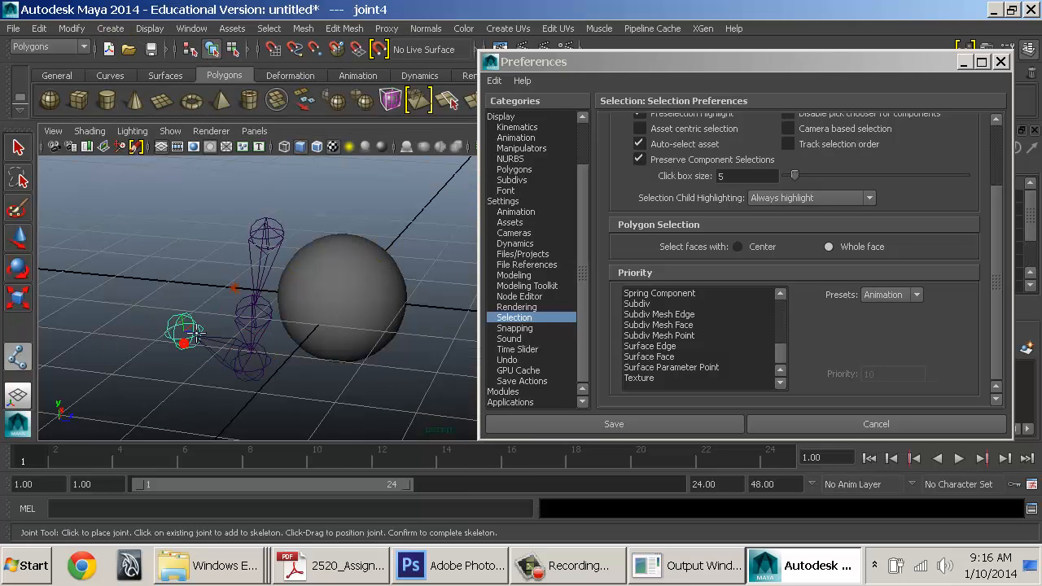
{"action": "key", "text": "w"}
Add an IK handle to the joint chain and orbit the view around the sphere
{"action": "key", "text": "space"}
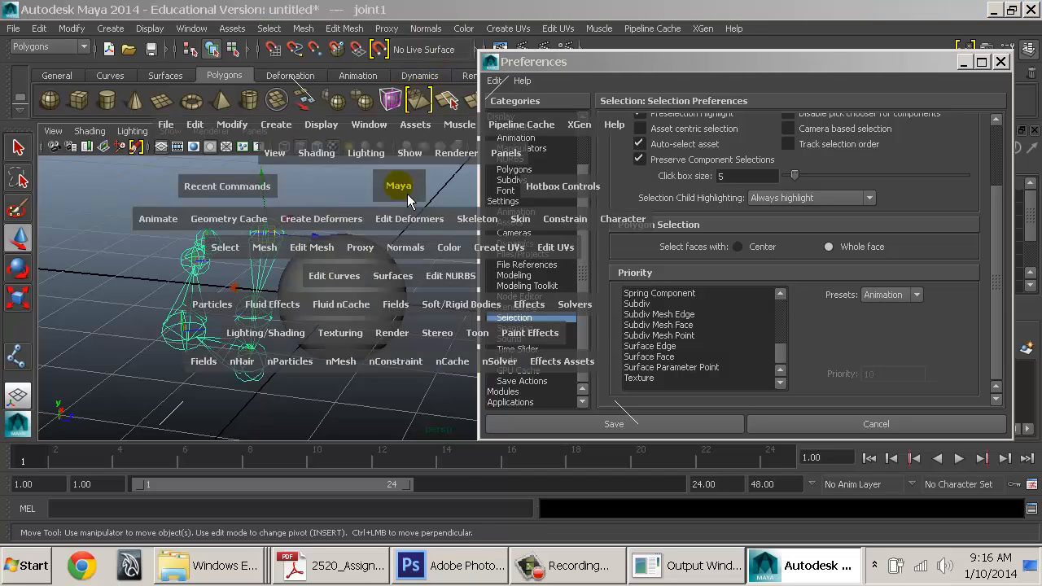
{"action": "left_click_drag", "start_coordinate": [478, 219], "coordinate": [487, 264]}
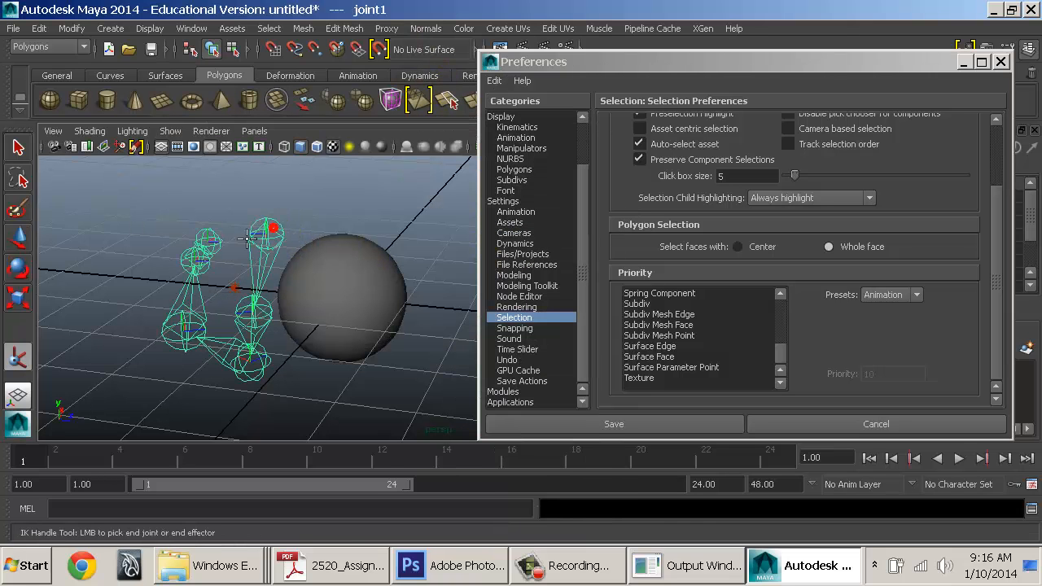
{"action": "left_click", "coordinate": [206, 239]}
{"action": "right_click_drag", "start_coordinate": [389, 293], "coordinate": [276, 278], "text": "alt"}
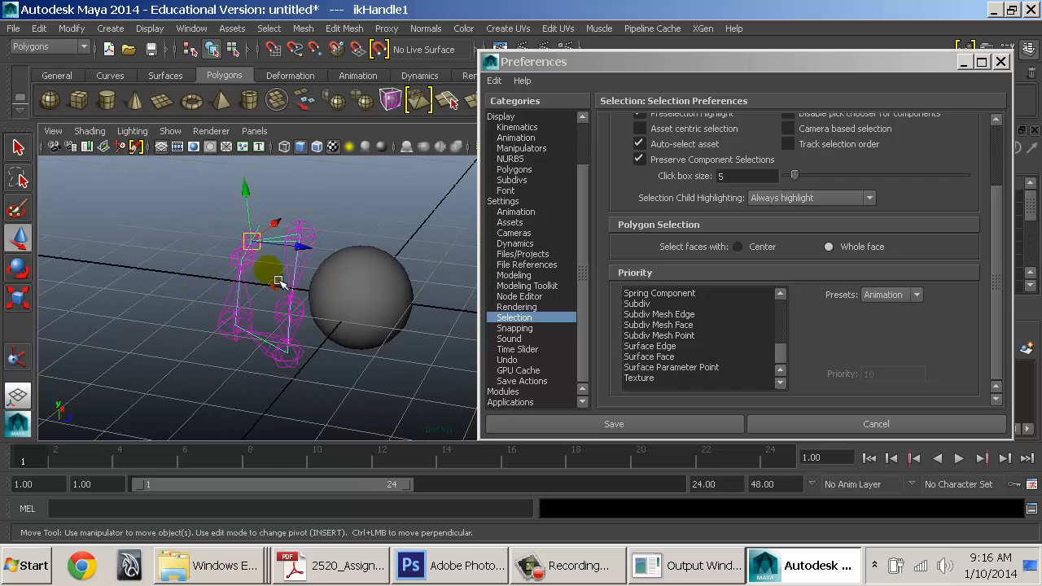
{"action": "left_click", "coordinate": [390, 316]}
{"action": "left_click_drag", "start_coordinate": [391, 316], "coordinate": [160, 256], "text": "alt"}
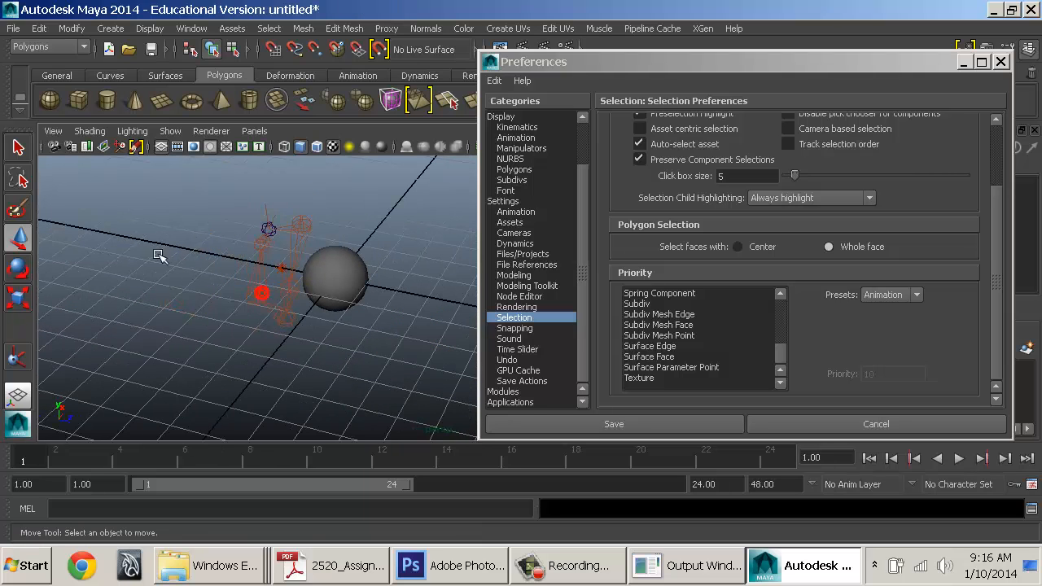
Drag the IK handle down-left to bend the joint chain
{"action": "left_click_drag", "start_coordinate": [411, 356], "coordinate": [460, 440]}
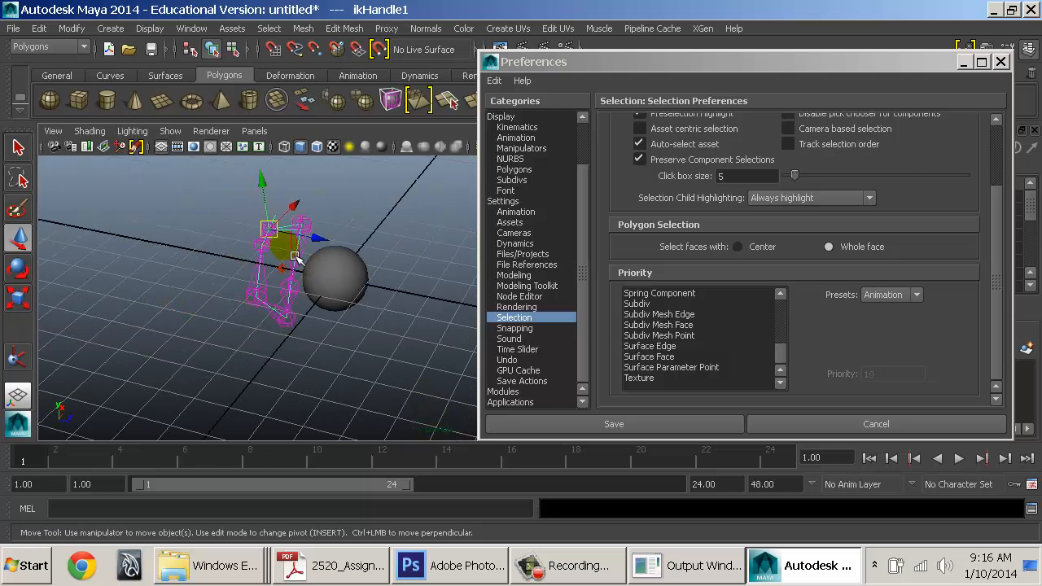
{"action": "left_click_drag", "start_coordinate": [270, 230], "coordinate": [206, 245]}
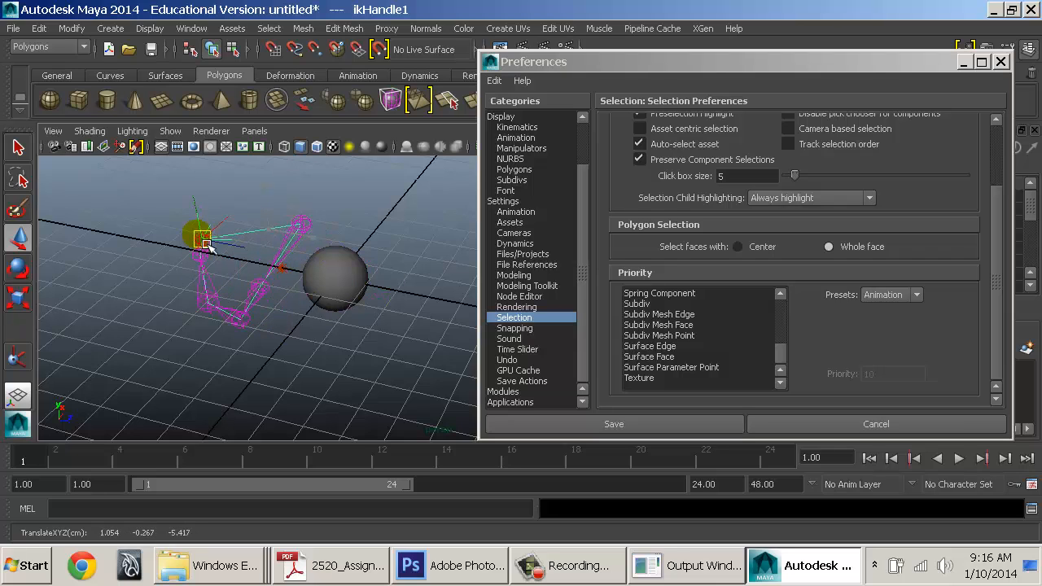
{"action": "left_click", "coordinate": [207, 247]}
Undo the joint chain, then delete the remaining sphere and point light
{"action": "left_click_drag", "start_coordinate": [148, 180], "coordinate": [458, 437]}
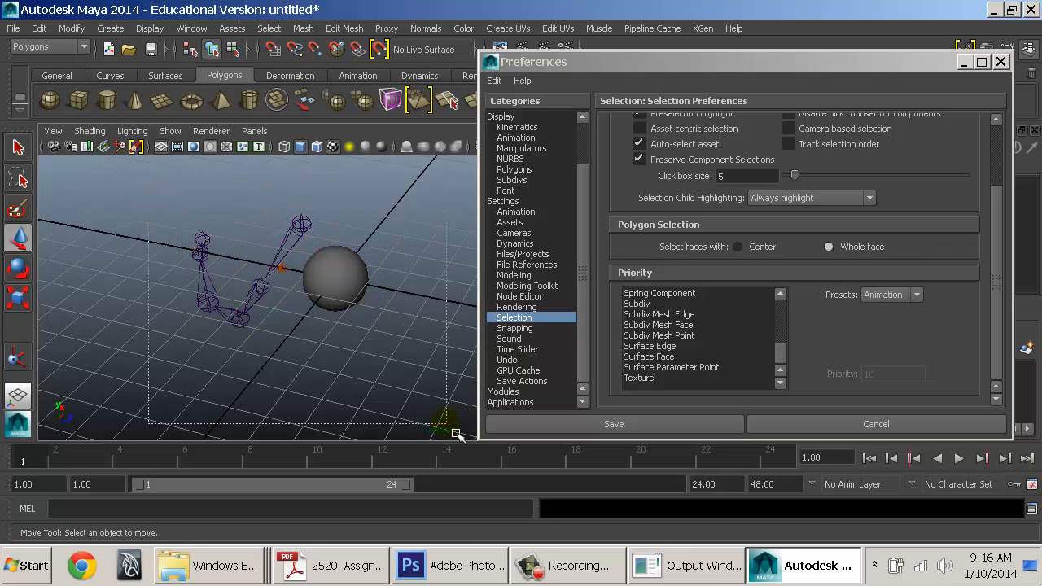
{"action": "left_click", "coordinate": [290, 224]}
{"action": "key", "text": "ctrl+z"}
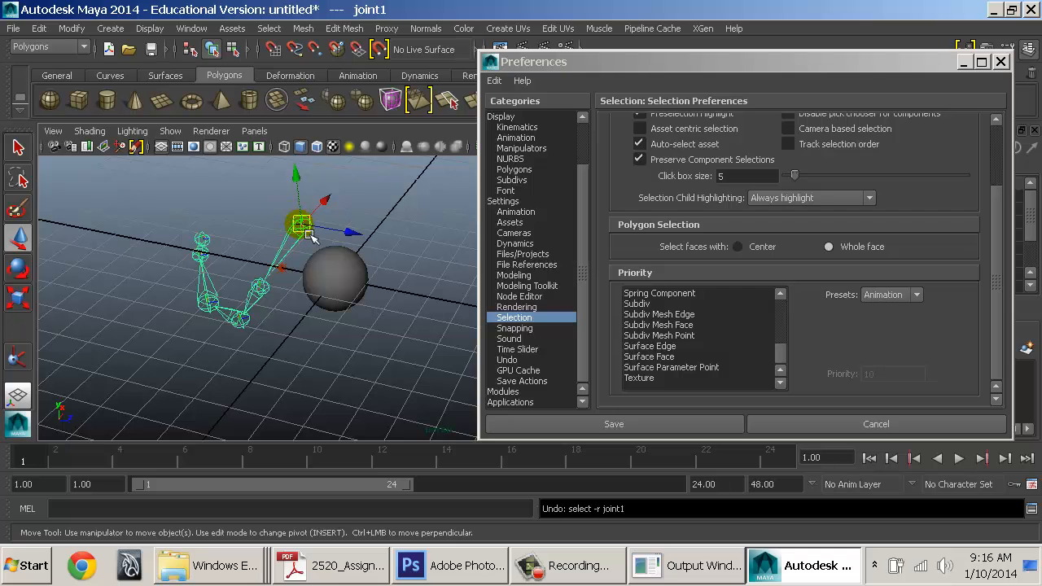
{"action": "left_click_drag", "start_coordinate": [300, 225], "coordinate": [265, 248]}
{"action": "key", "text": "ctrl+z"}
{"action": "key", "text": "ctrl+z"}
{"action": "left_click_drag", "start_coordinate": [207, 216], "coordinate": [445, 416]}
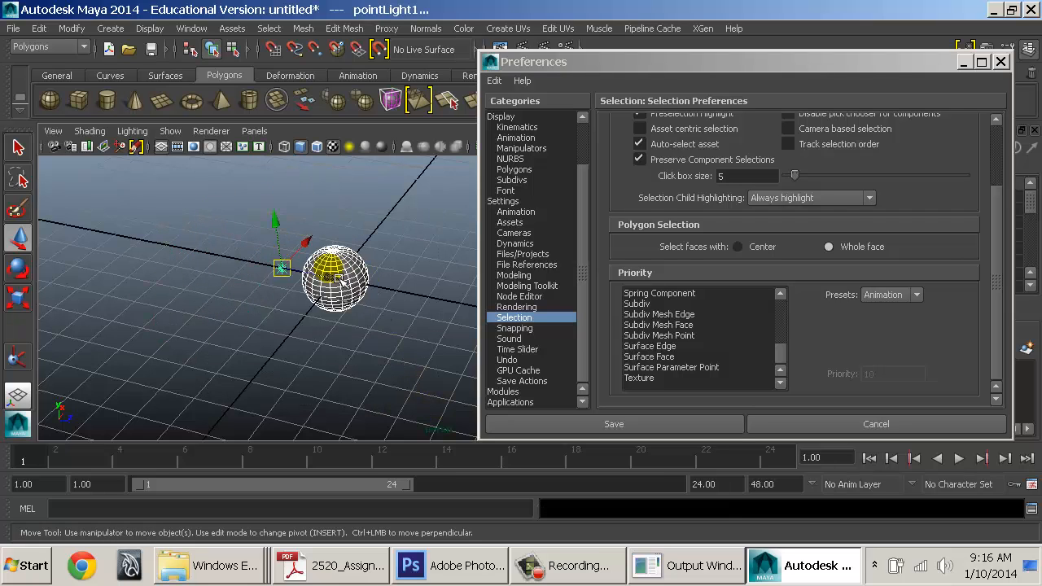
{"action": "key", "text": "Delete"}
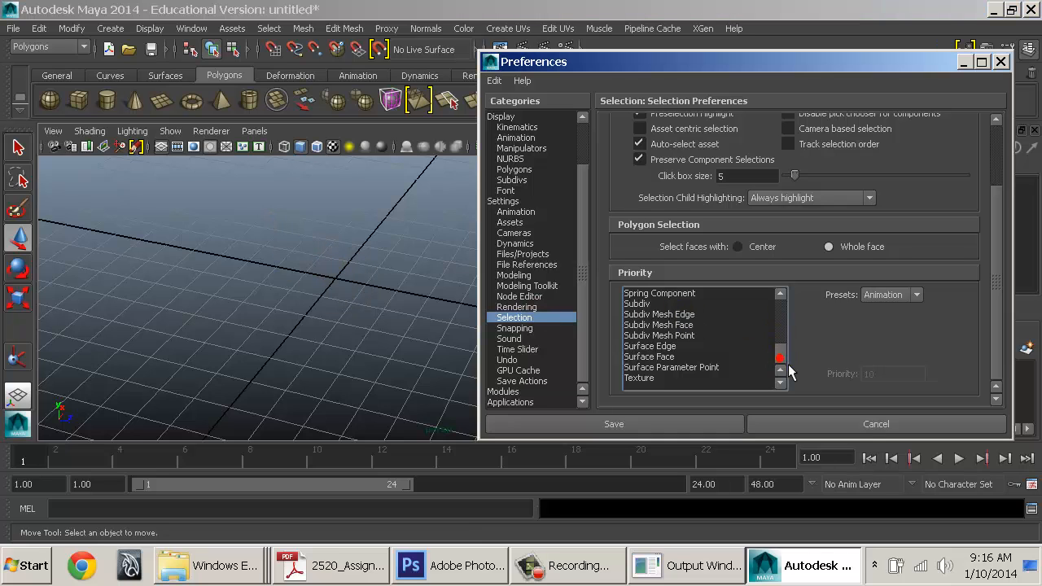
Check selection priorities for Anim Breakdown, Subdiv, Subdiv Mesh Point, Surface Edge, Surface Parameter Point and Texture
{"action": "scroll", "coordinate": [788, 337], "scroll_direction": "up", "scroll_amount": 6}
{"action": "left_click_drag", "start_coordinate": [789, 341], "coordinate": [789, 315]}
{"action": "left_click", "coordinate": [686, 299]}
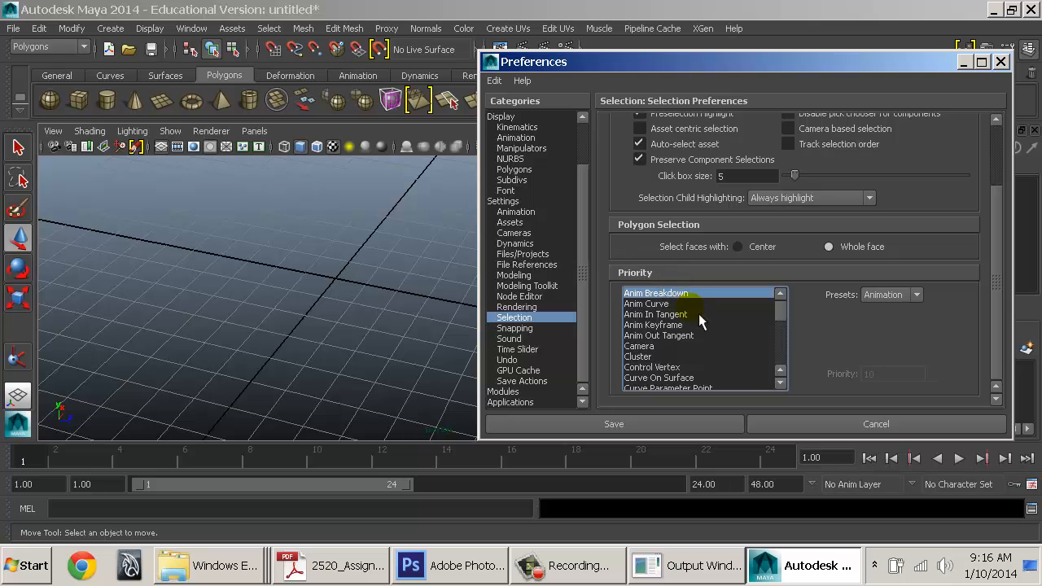
{"action": "scroll", "coordinate": [700, 355], "scroll_direction": "down", "scroll_amount": 4}
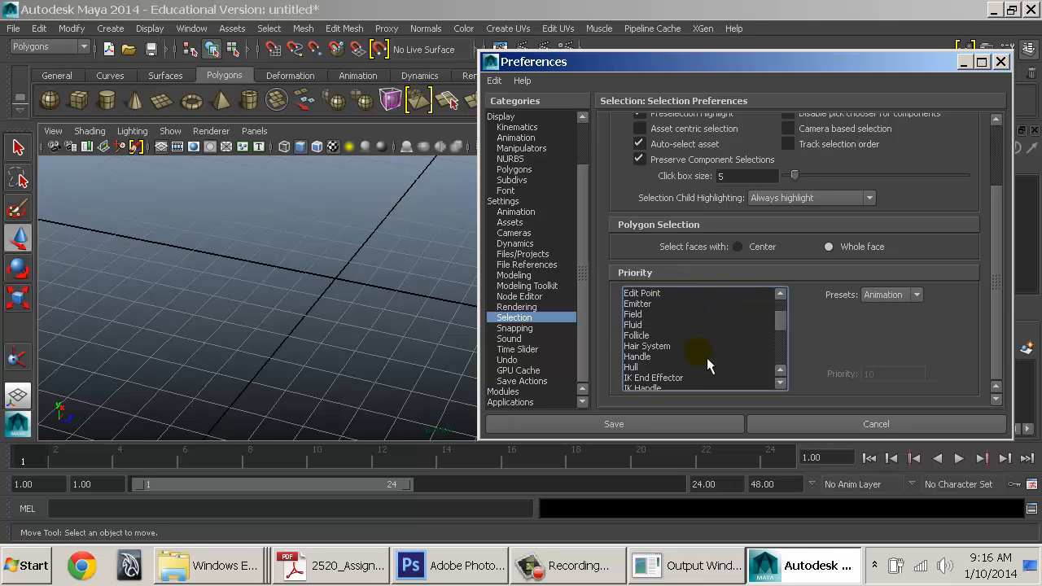
{"action": "left_click_drag", "start_coordinate": [790, 328], "coordinate": [791, 369]}
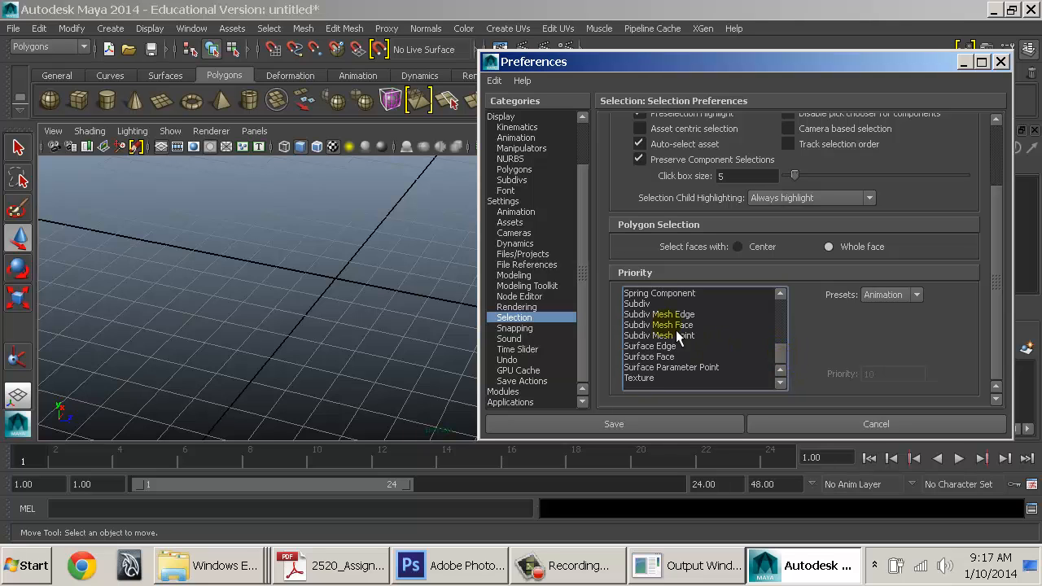
{"action": "left_click", "coordinate": [654, 303]}
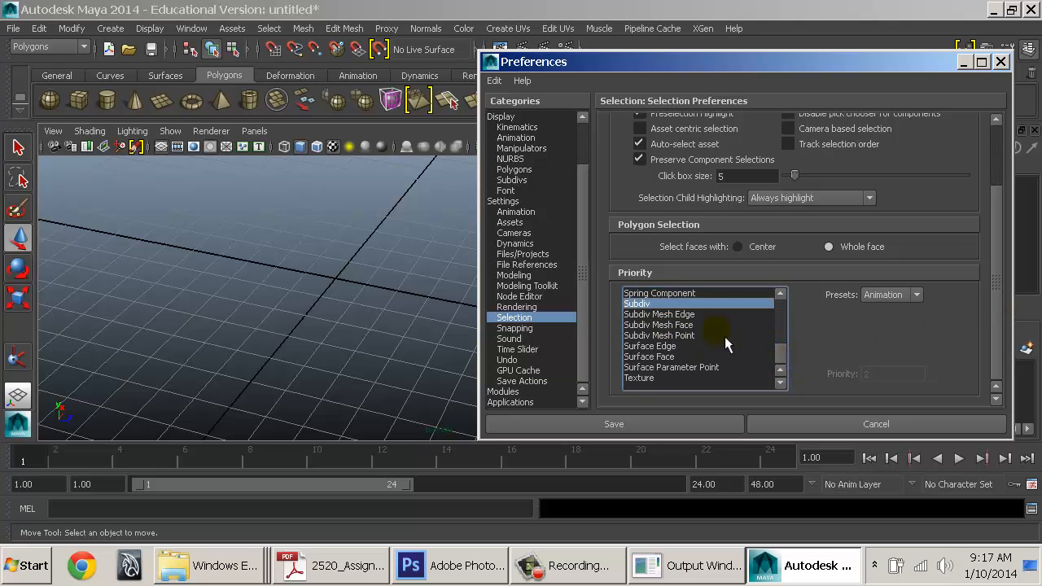
{"action": "left_click", "coordinate": [699, 335]}
{"action": "left_click", "coordinate": [673, 346]}
{"action": "left_click", "coordinate": [674, 367]}
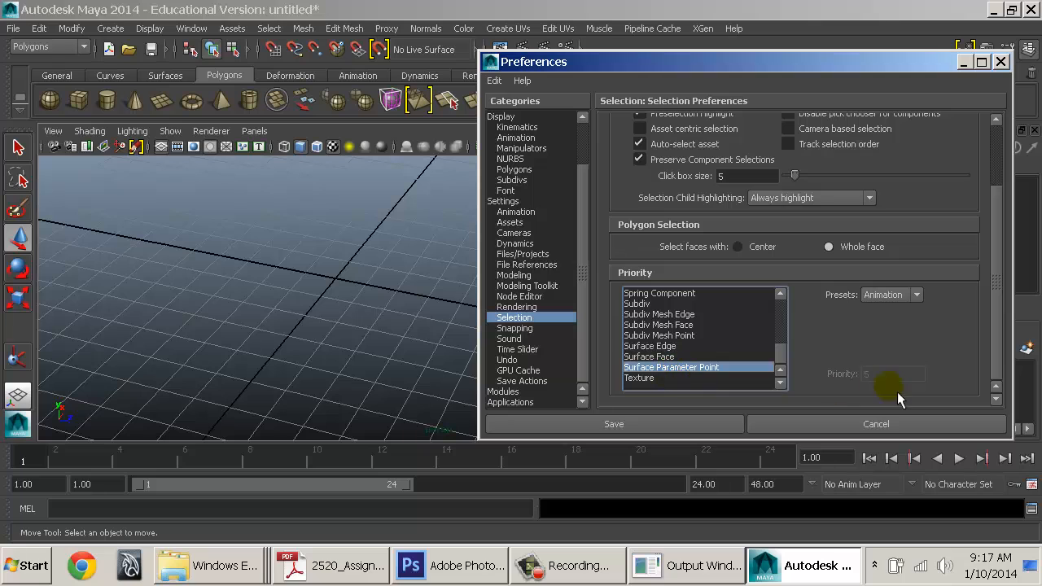
{"action": "left_click", "coordinate": [690, 382]}
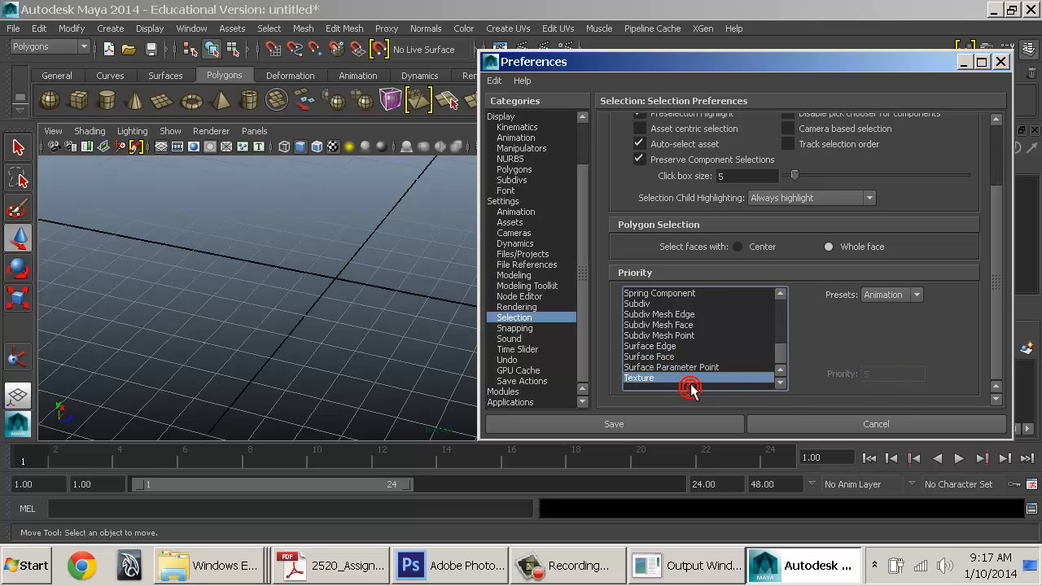
{"action": "left_click_drag", "start_coordinate": [783, 361], "coordinate": [795, 334]}
Check IK Handle, Joint, Hull, Control Vertex, Spring and Surface Face priorities, then show Snapping preferences
{"action": "left_click", "coordinate": [657, 315]}
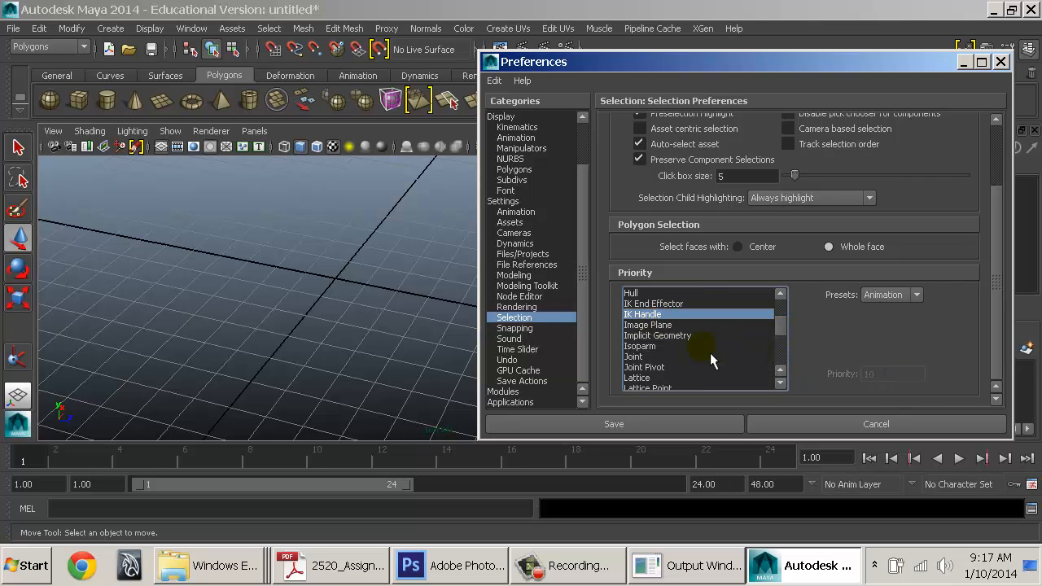
{"action": "left_click", "coordinate": [654, 357]}
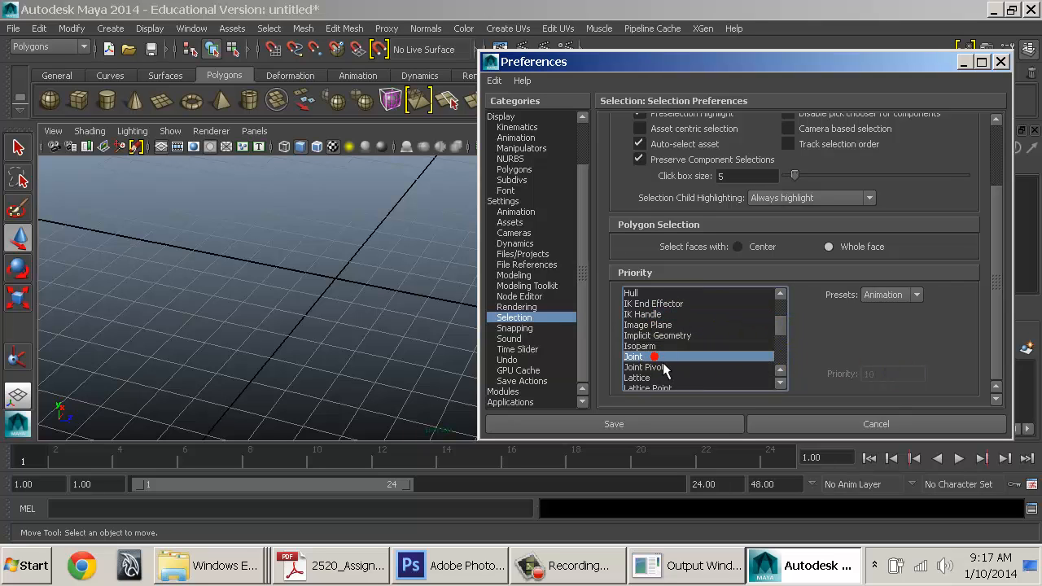
{"action": "left_click", "coordinate": [655, 314]}
{"action": "left_click", "coordinate": [643, 293]}
{"action": "scroll", "coordinate": [682, 324], "scroll_direction": "up", "scroll_amount": 4}
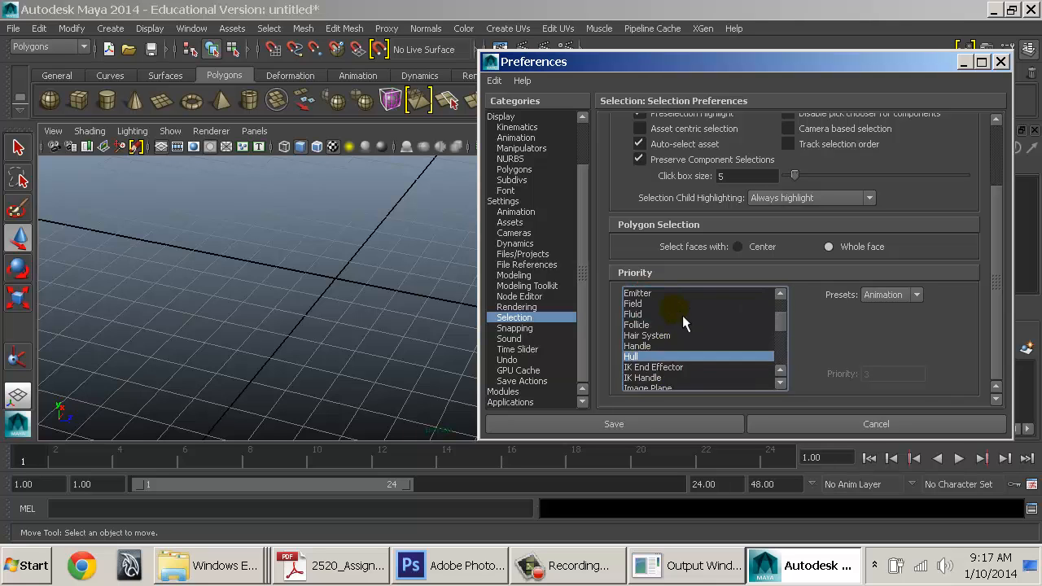
{"action": "left_click", "coordinate": [670, 293]}
{"action": "scroll", "coordinate": [680, 302], "scroll_direction": "down", "scroll_amount": 10}
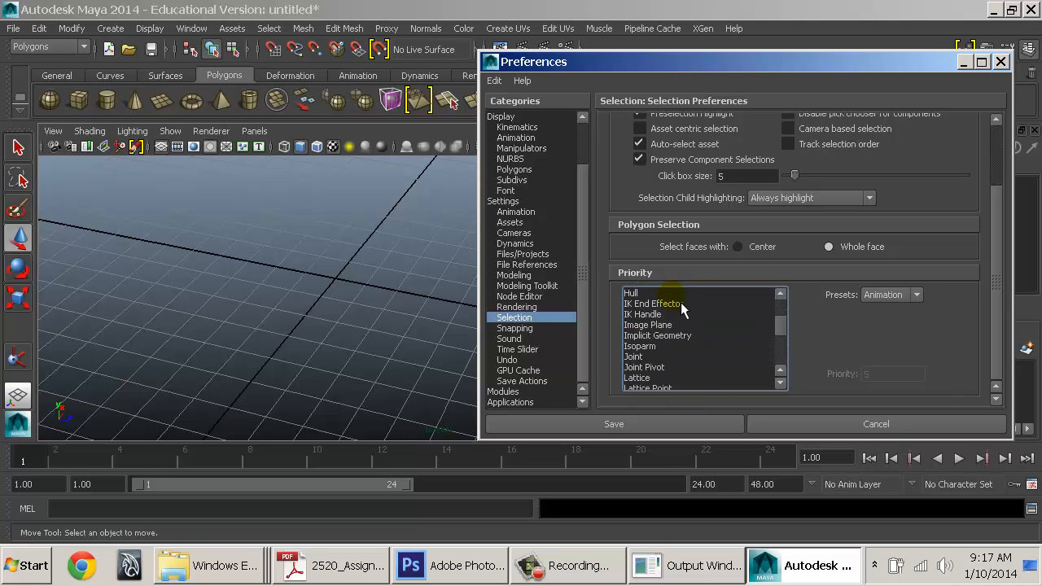
{"action": "left_click", "coordinate": [667, 335]}
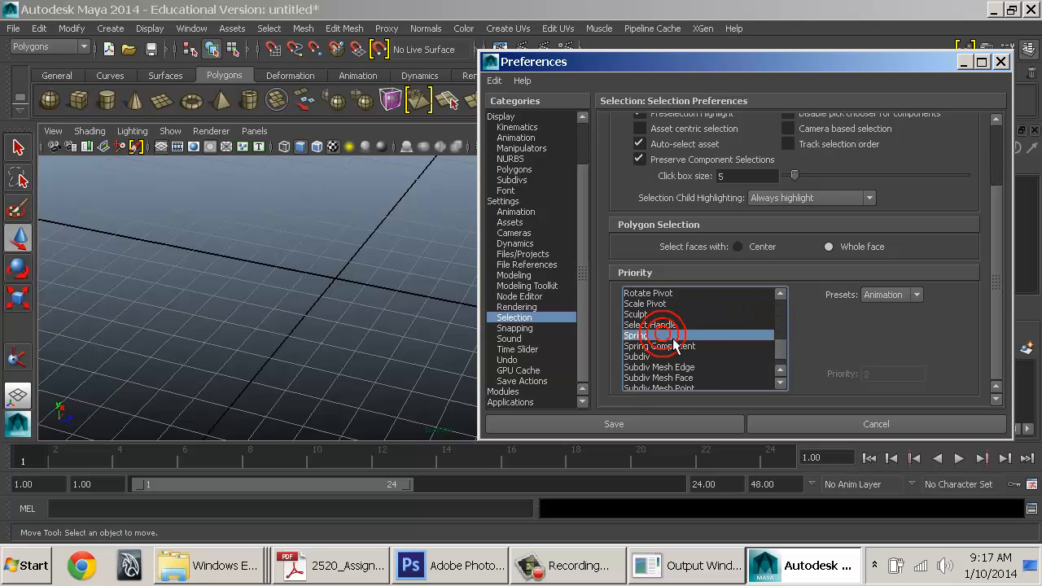
{"action": "scroll", "coordinate": [671, 350], "scroll_direction": "down", "scroll_amount": 2}
{"action": "left_click_drag", "start_coordinate": [667, 367], "coordinate": [666, 301]}
{"action": "left_click", "coordinate": [657, 357]}
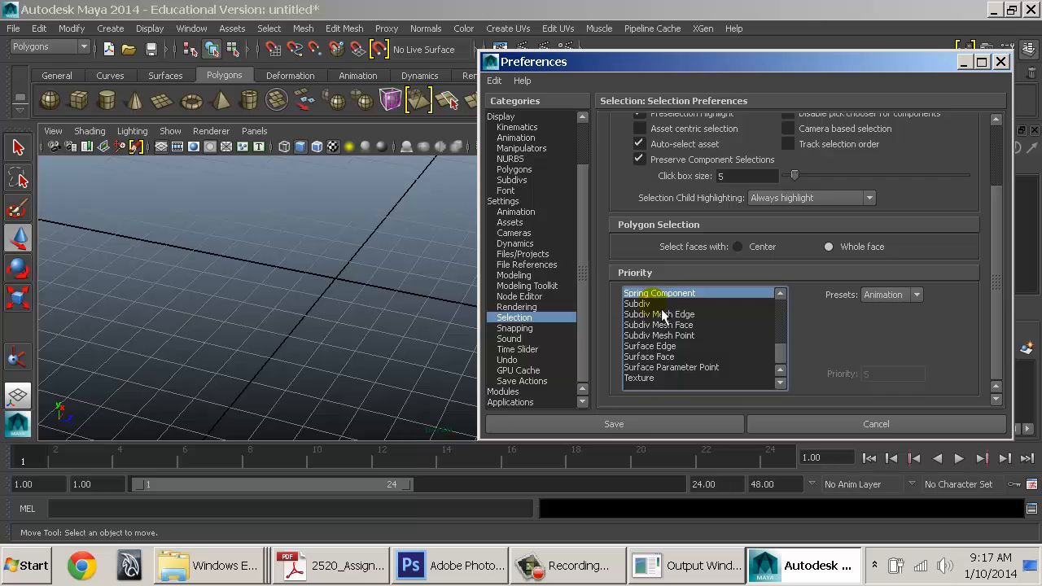
{"action": "left_click", "coordinate": [539, 330]}
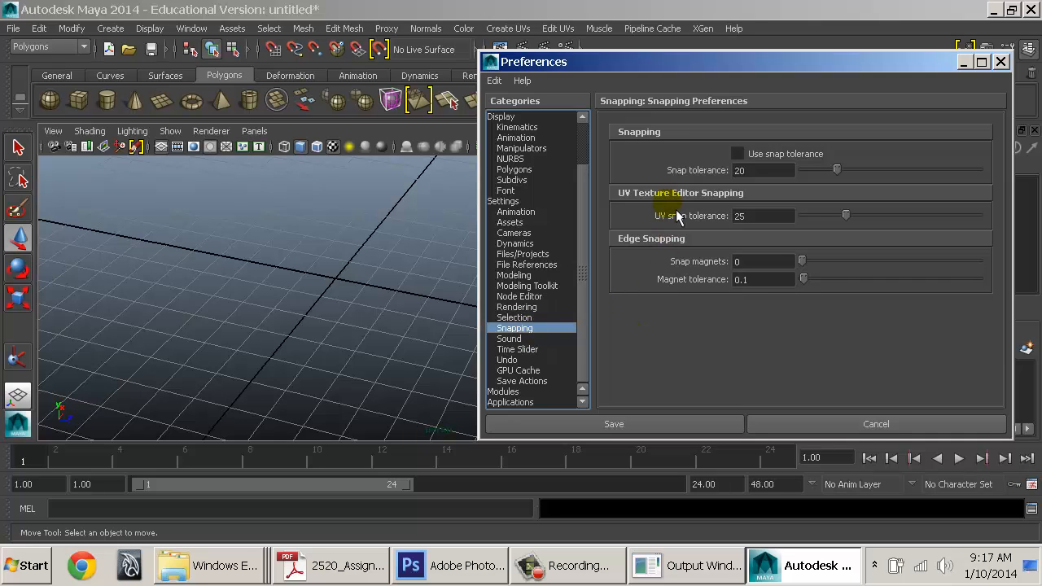
Look through the Sound and Undo preferences, then go to the Time Slider page
{"action": "left_click", "coordinate": [514, 339]}
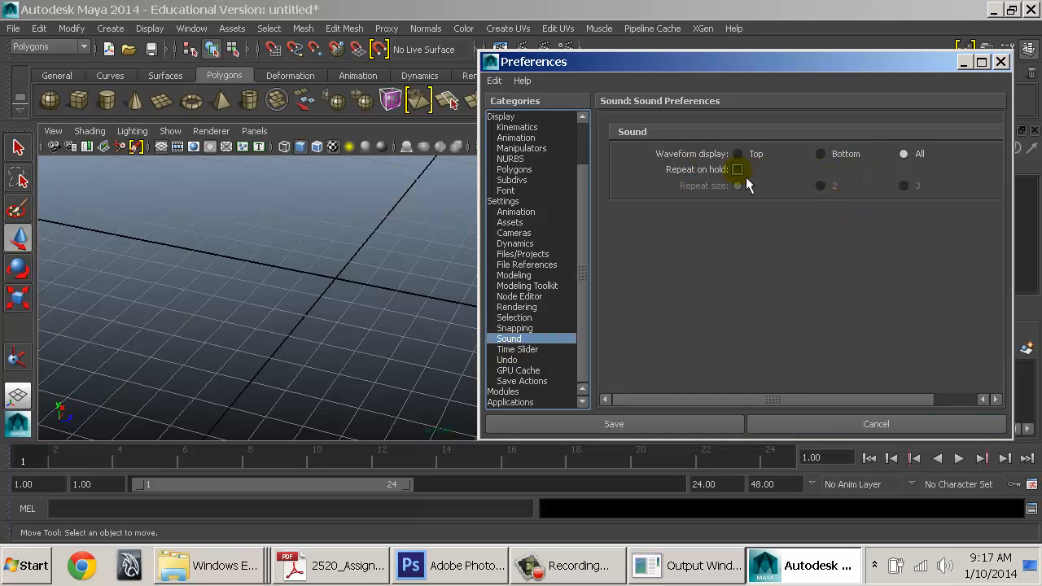
{"action": "left_click", "coordinate": [521, 360]}
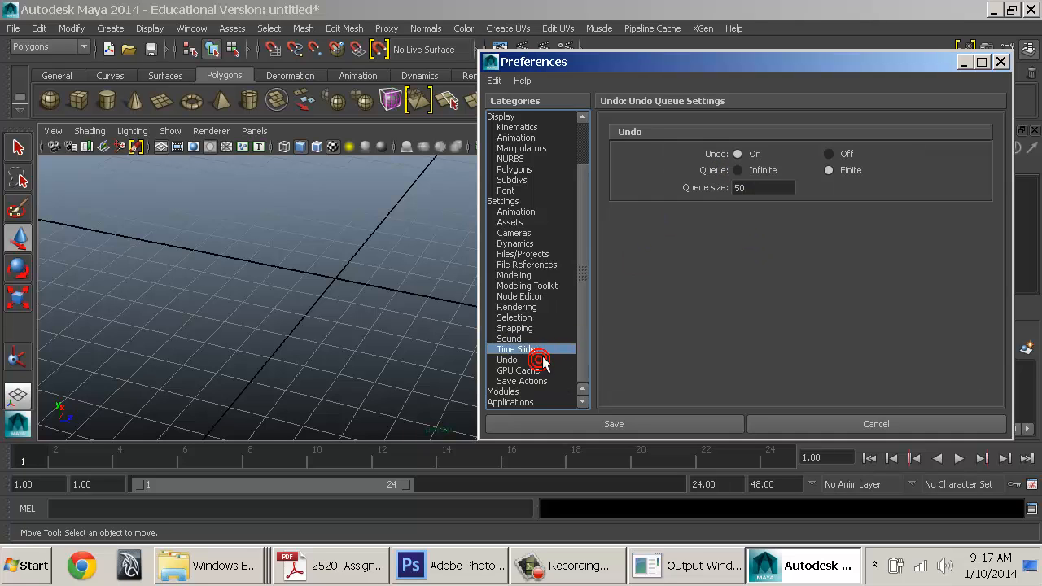
{"action": "left_click", "coordinate": [525, 349]}
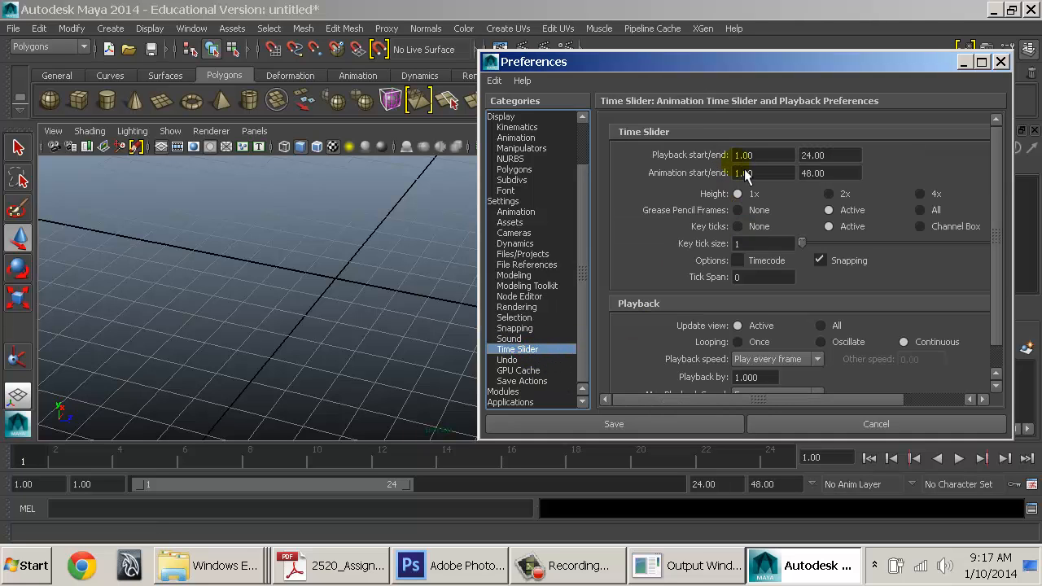
{"action": "left_click", "coordinate": [706, 484]}
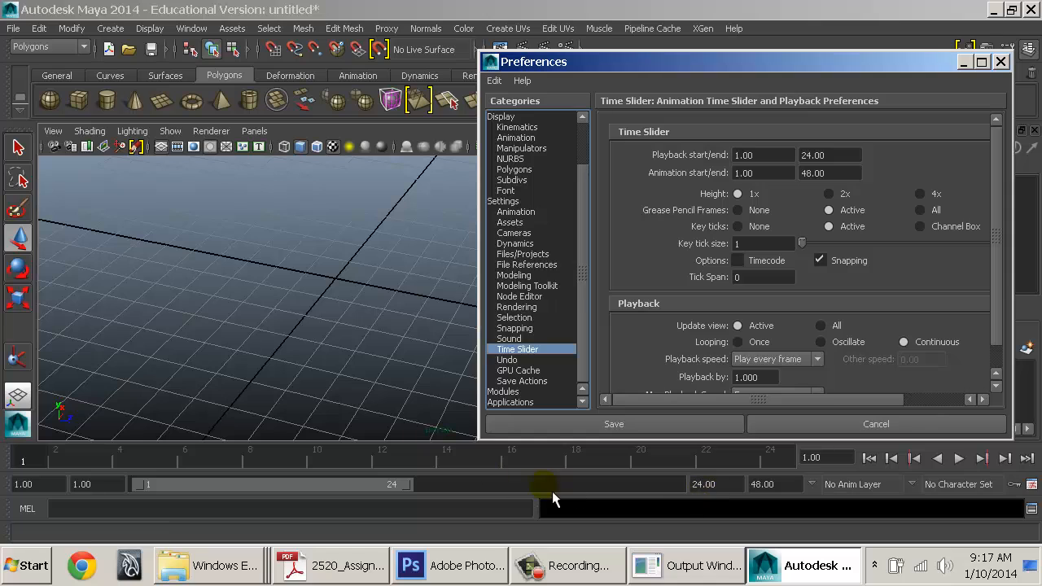
{"action": "scroll", "coordinate": [795, 271], "scroll_direction": "down", "scroll_amount": 1}
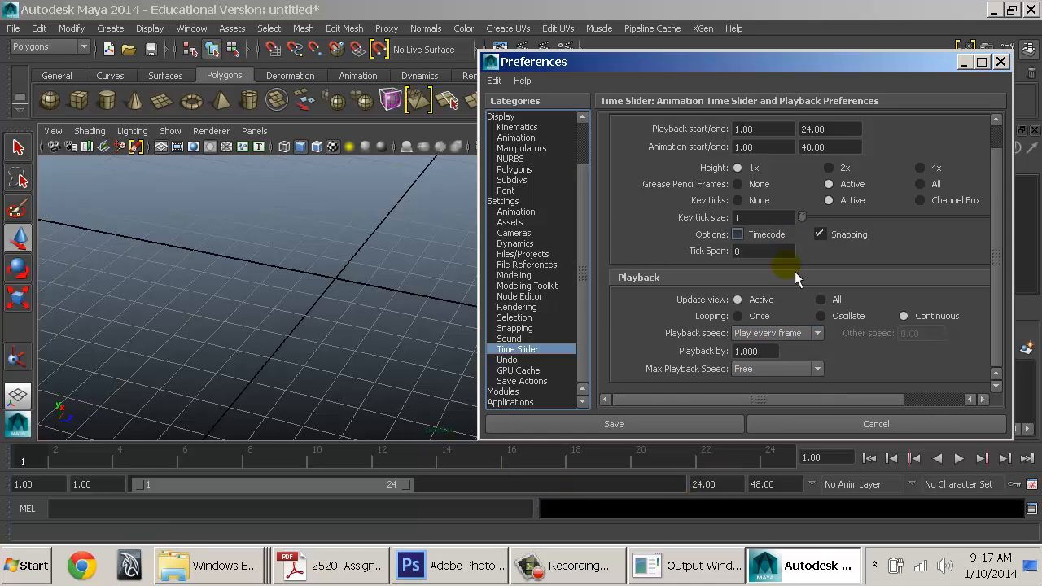
Keep playback at every frame and set Max Playback Speed to Real-time [24 fps]
{"action": "left_click", "coordinate": [788, 334]}
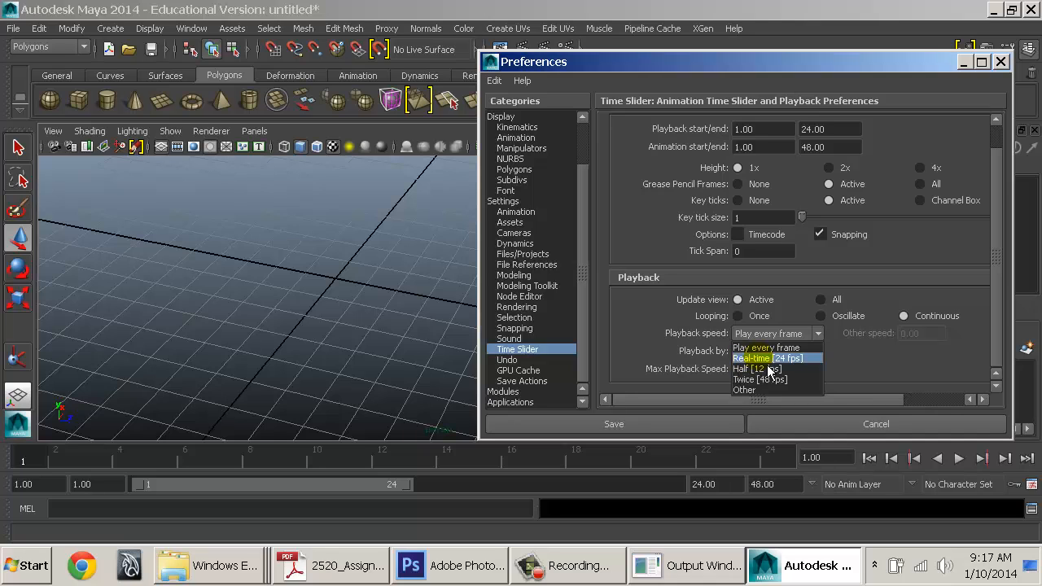
{"action": "left_click", "coordinate": [745, 349]}
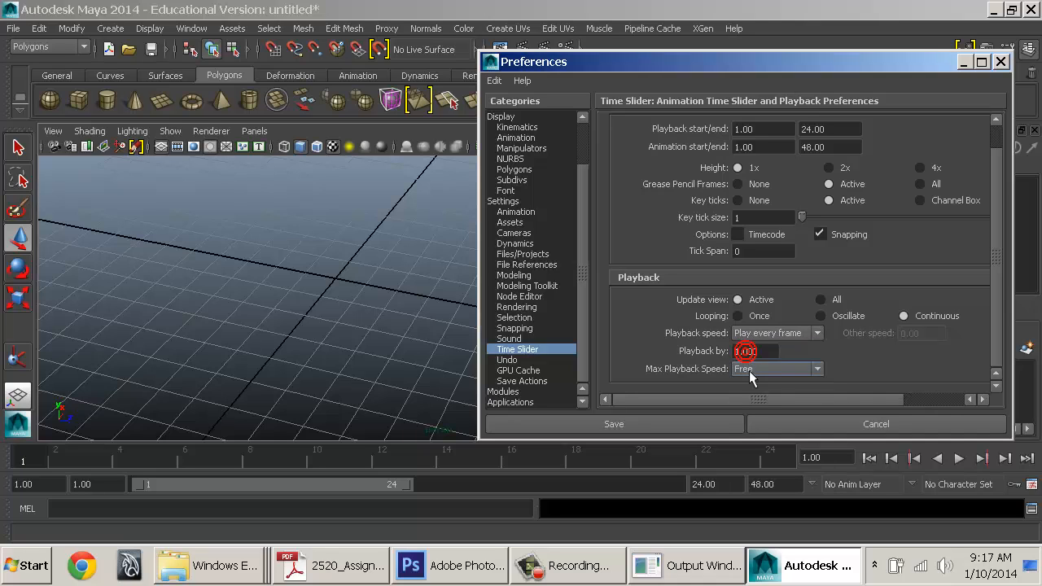
{"action": "left_click", "coordinate": [745, 369]}
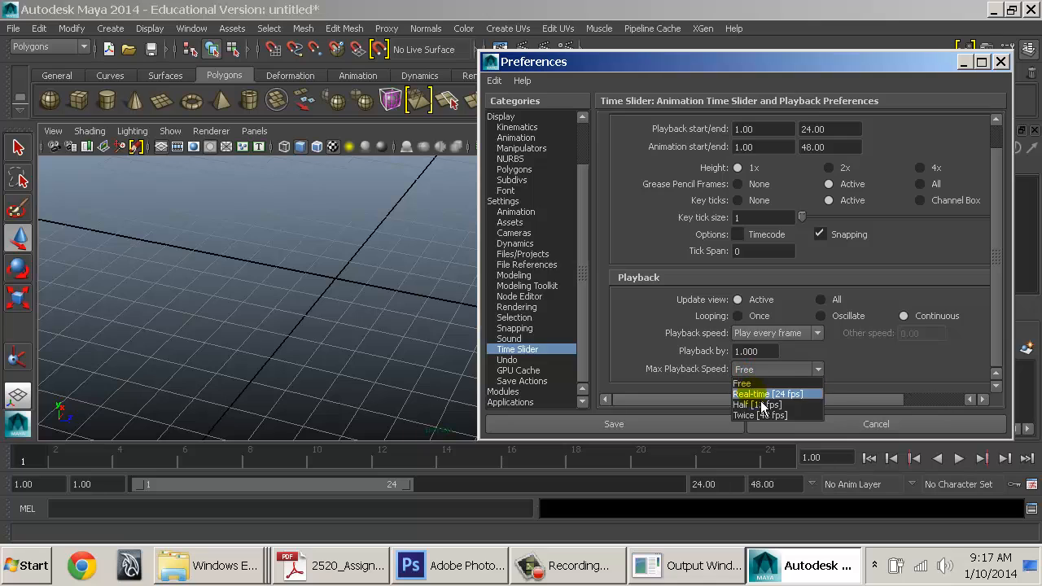
{"action": "left_click", "coordinate": [753, 394]}
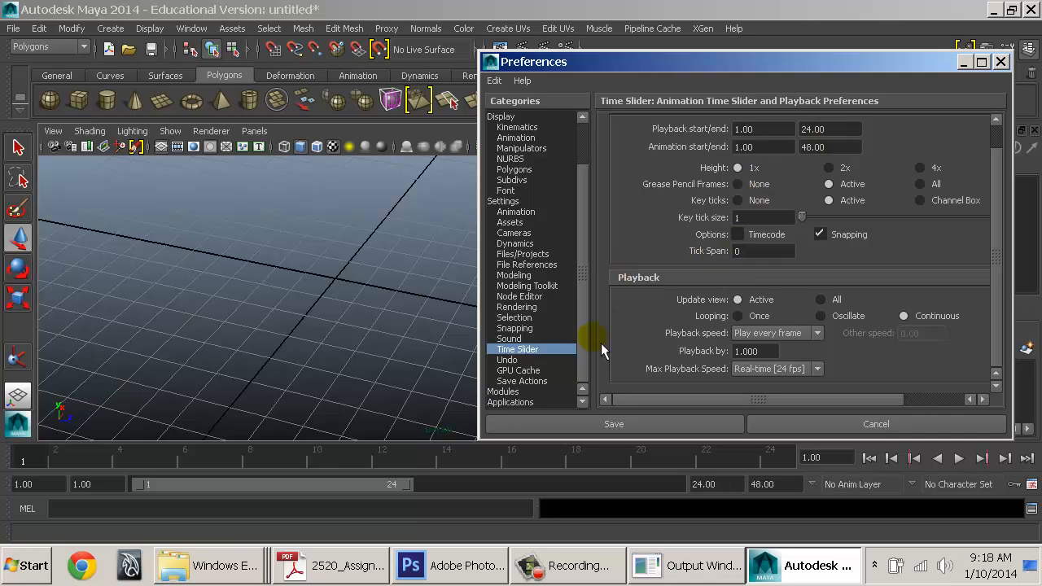
On the Undo page, try other values and leave the queue size at 50
{"action": "left_click", "coordinate": [508, 360]}
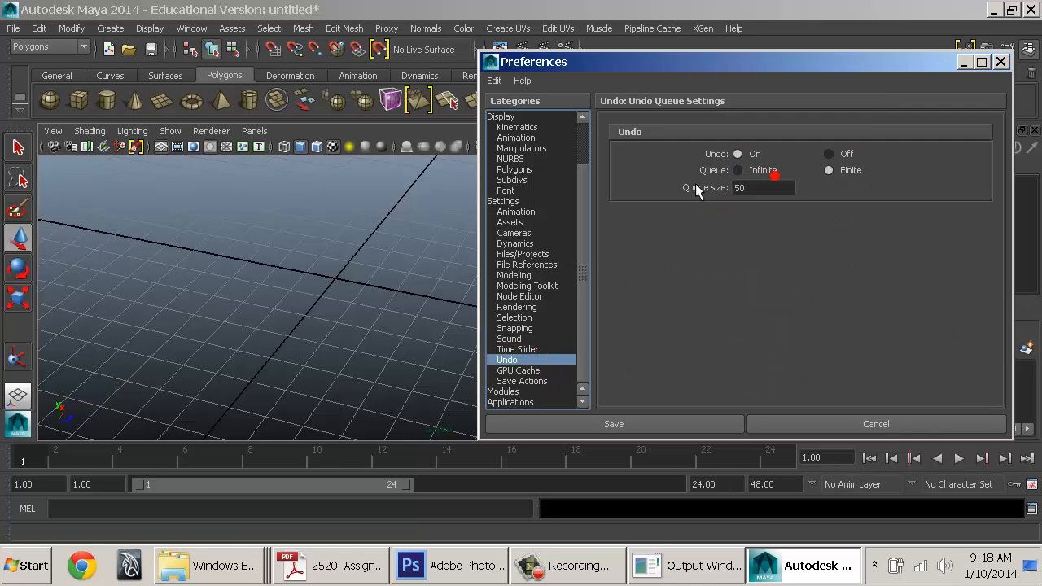
{"action": "double_click", "coordinate": [769, 189]}
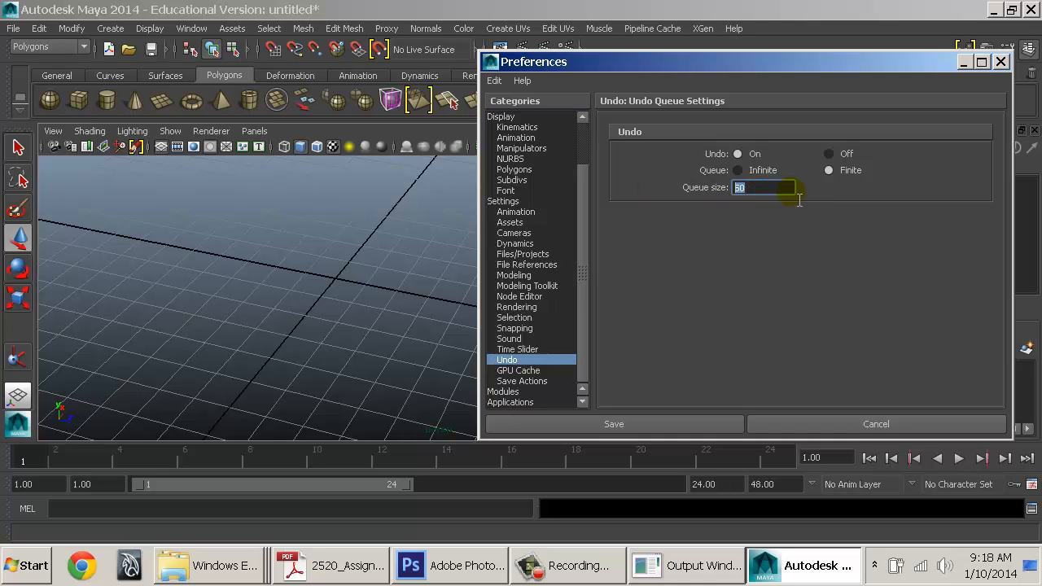
{"action": "type", "text": "500"}
{"action": "key", "text": "BackSpace"}
{"action": "key", "text": "BackSpace"}
{"action": "key", "text": "BackSpace"}
{"action": "type", "text": "20"}
{"action": "key", "text": "BackSpace"}
{"action": "key", "text": "BackSpace"}
{"action": "key", "text": "BackSpace"}
{"action": "type", "text": "50"}
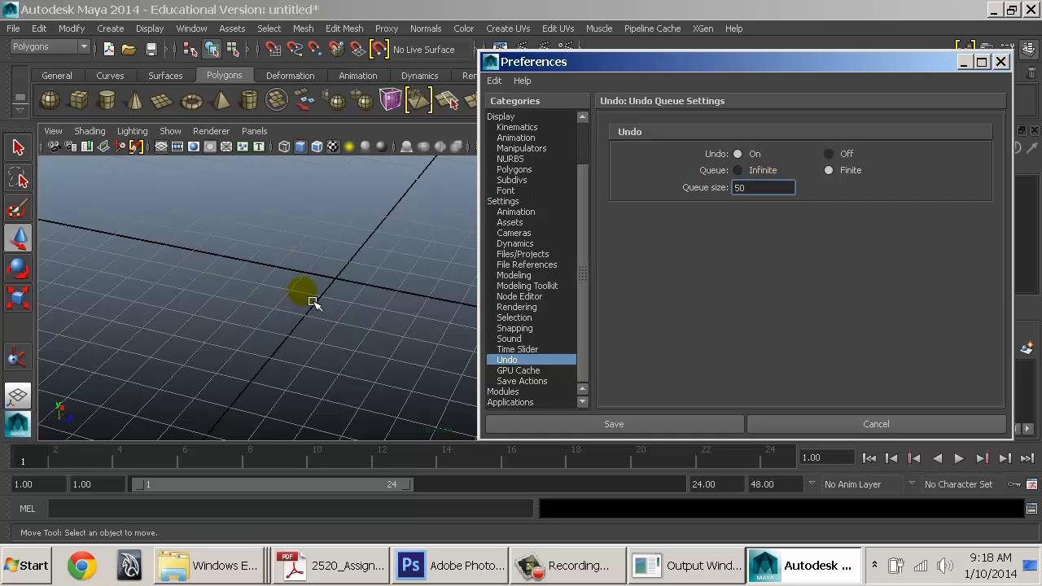
{"action": "double_click", "coordinate": [771, 188]}
{"action": "type", "text": "200"}
{"action": "key", "text": "BackSpace"}
{"action": "key", "text": "BackSpace"}
{"action": "key", "text": "BackSpace"}
{"action": "type", "text": "50"}
{"action": "double_click", "coordinate": [765, 191]}
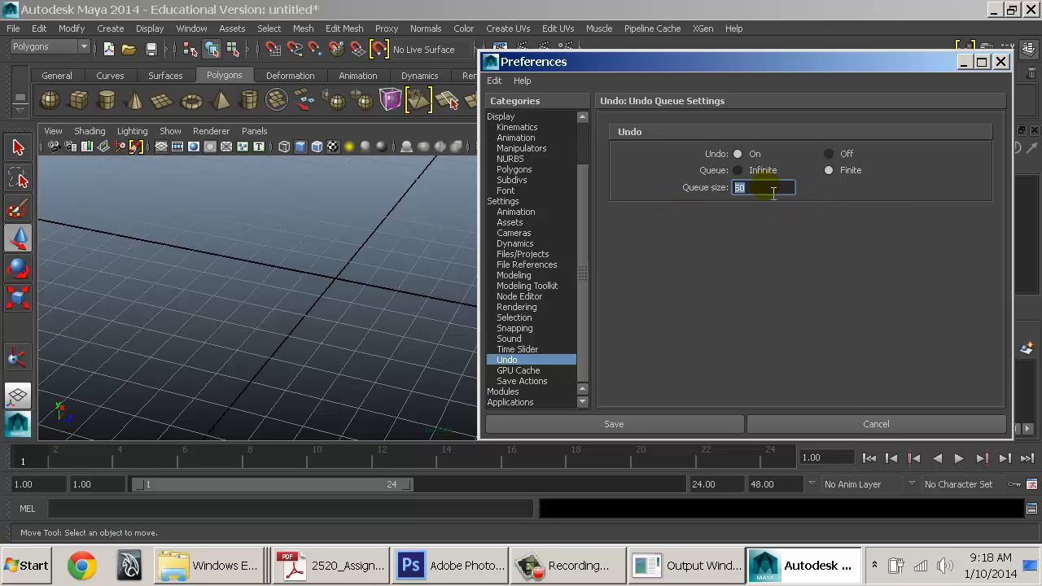
{"action": "left_click_drag", "start_coordinate": [756, 189], "coordinate": [714, 192]}
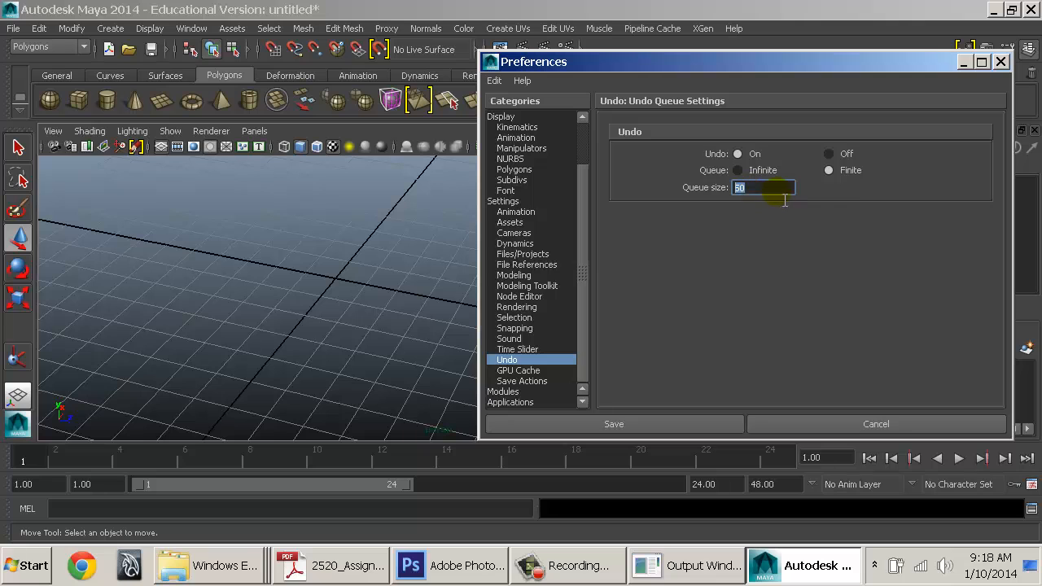
Review GPU Cache, Save Actions, Modules and Applications preferences, then save and close Preferences
{"action": "left_click", "coordinate": [521, 370]}
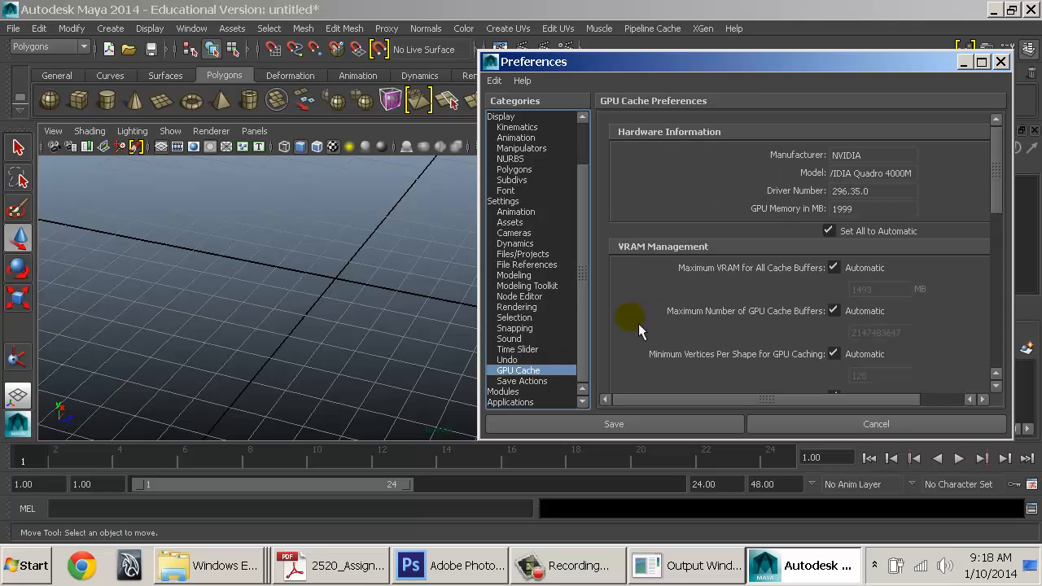
{"action": "scroll", "coordinate": [639, 323], "scroll_direction": "down", "scroll_amount": 2}
{"action": "left_click", "coordinate": [534, 381]}
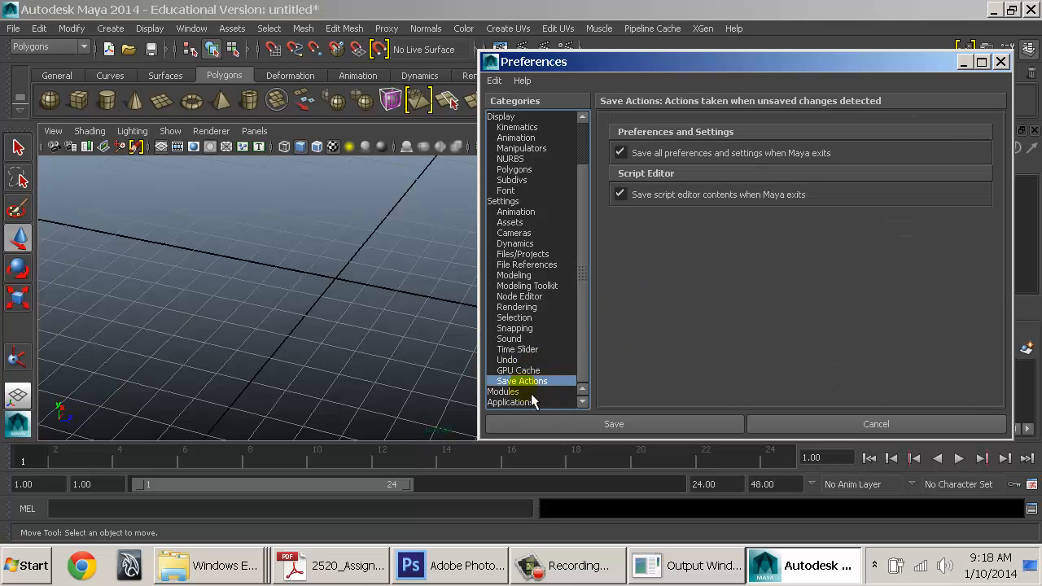
{"action": "left_click", "coordinate": [530, 394]}
{"action": "left_click", "coordinate": [524, 403]}
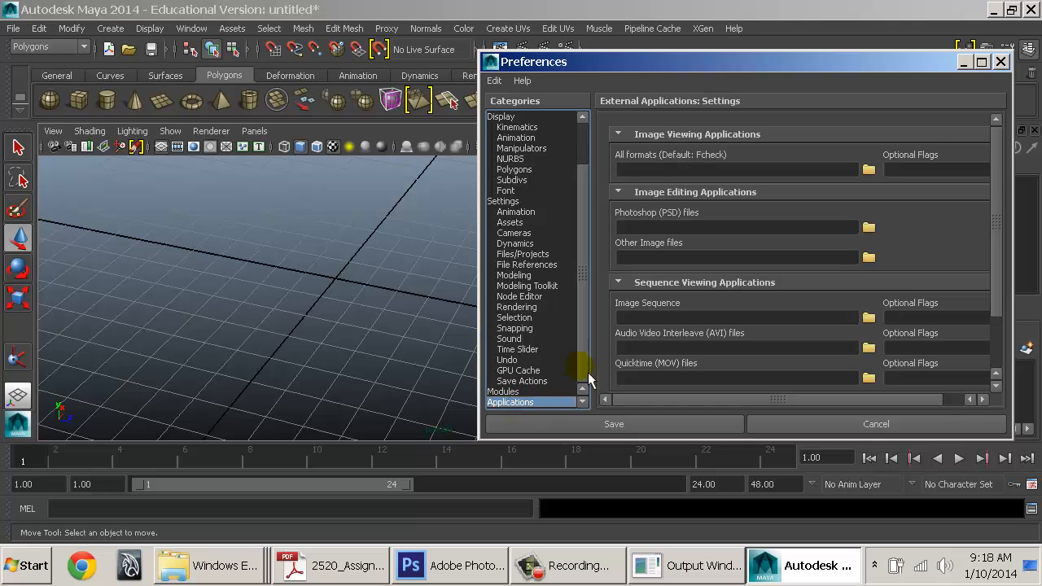
{"action": "left_click", "coordinate": [612, 430]}
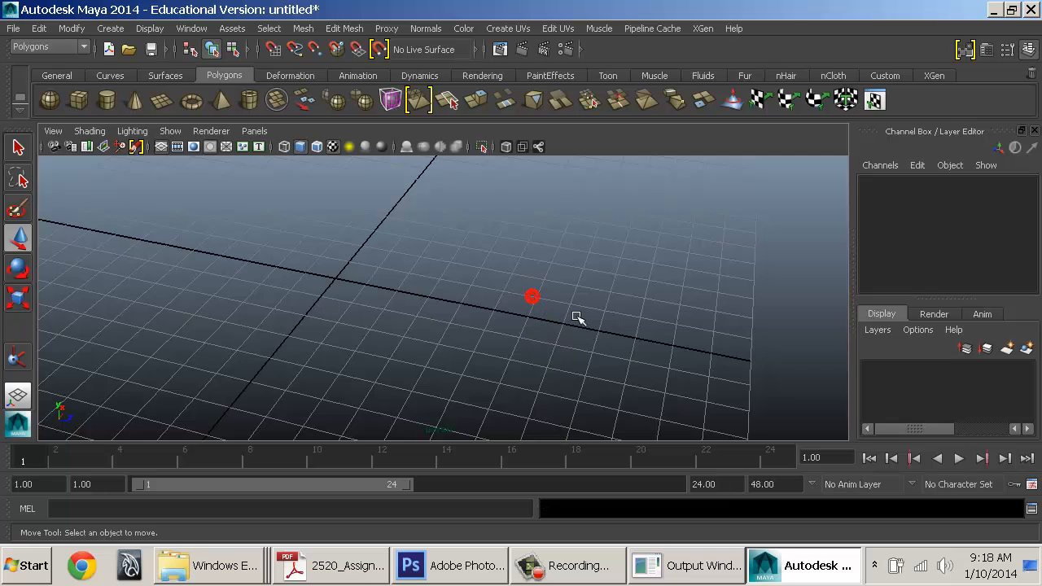
Rename the empty Custom shelf to 'Sarcona' in the Shelf Editor
{"action": "left_click_drag", "start_coordinate": [577, 317], "coordinate": [763, 321], "text": "alt"}
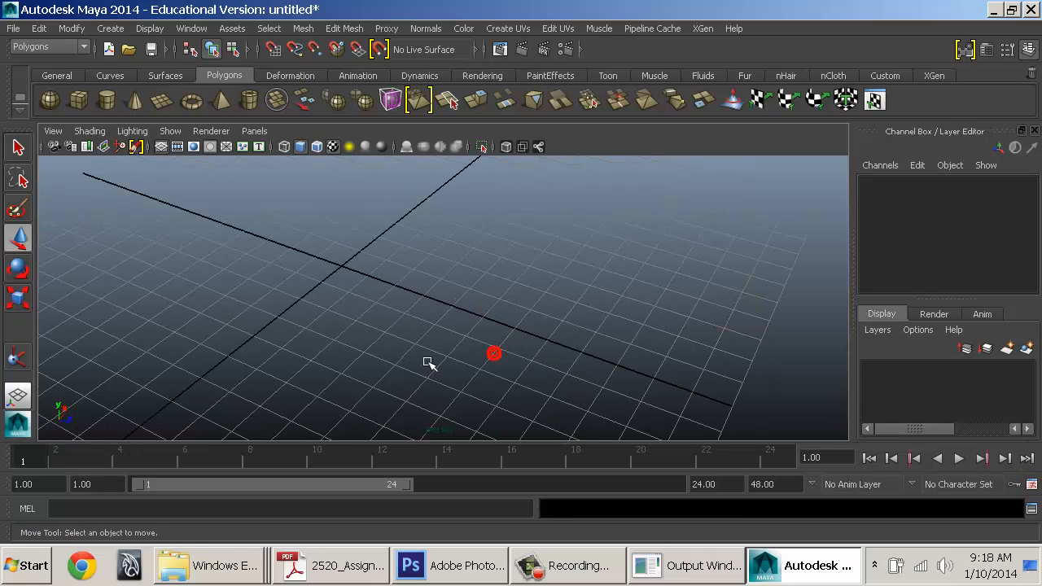
{"action": "left_click", "coordinate": [890, 75]}
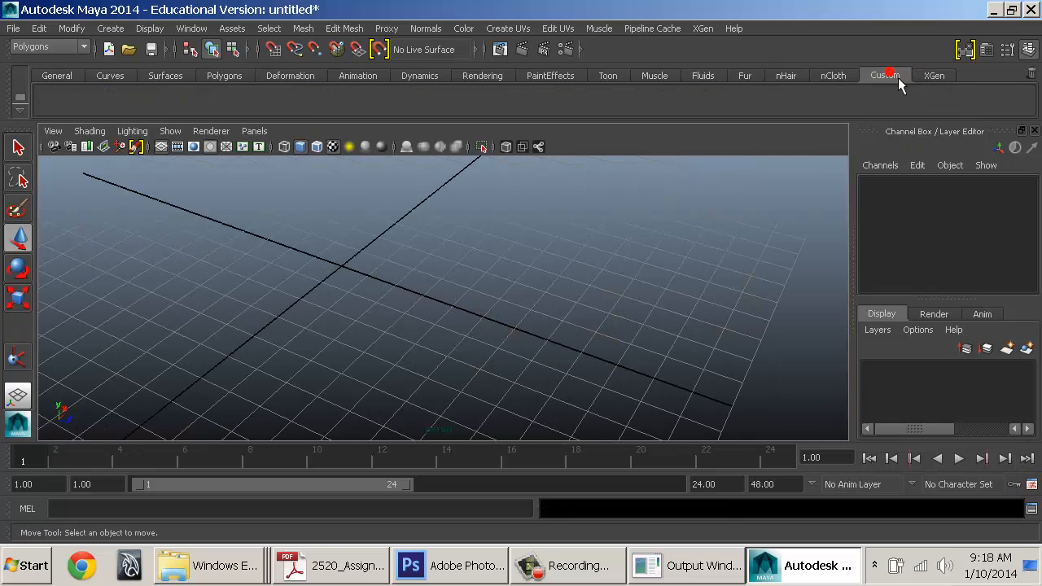
{"action": "left_click", "coordinate": [19, 106]}
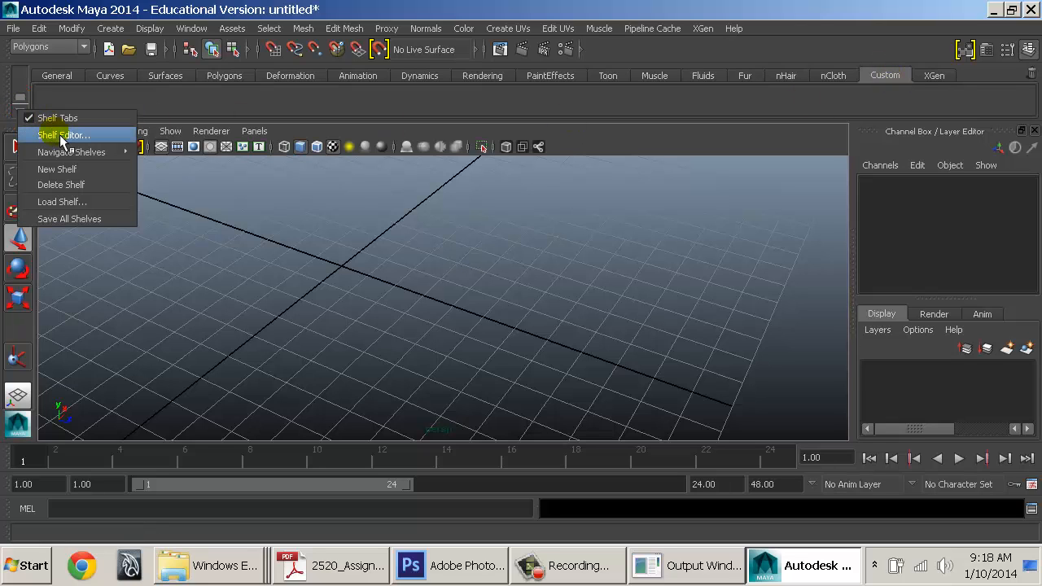
{"action": "left_click", "coordinate": [61, 136]}
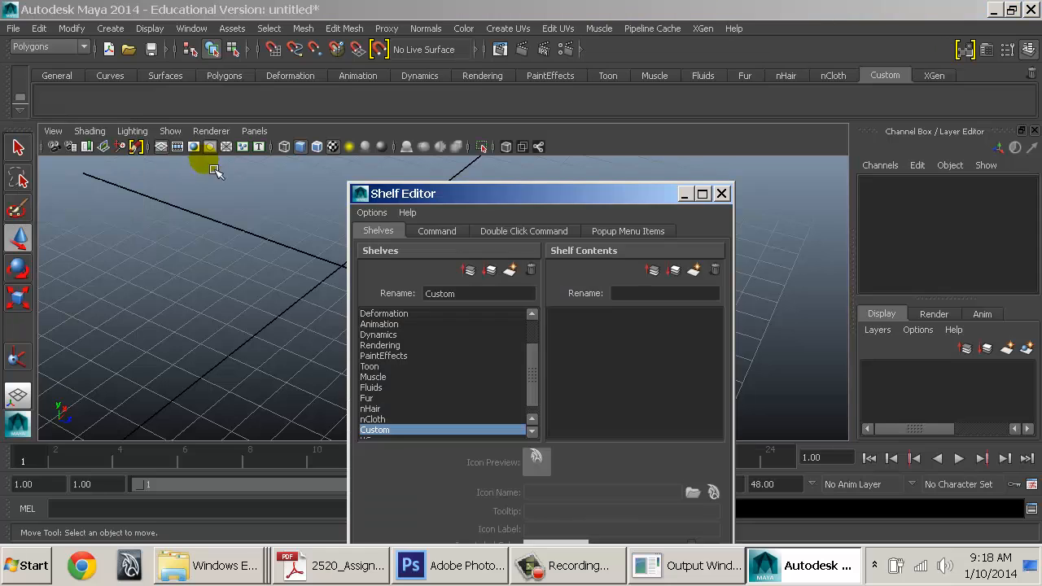
{"action": "left_click_drag", "start_coordinate": [507, 193], "coordinate": [443, 91]}
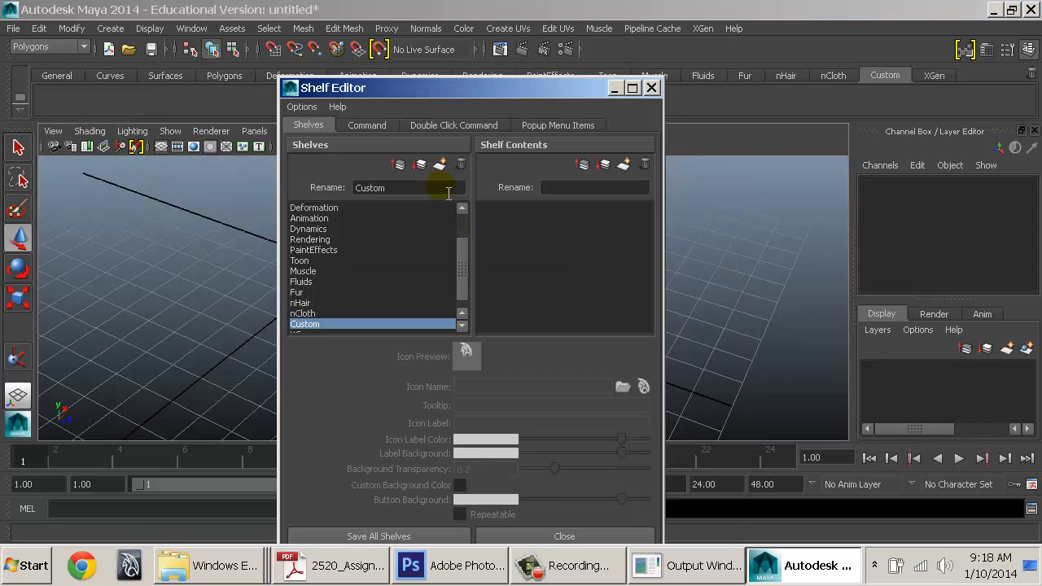
{"action": "double_click", "coordinate": [442, 188]}
{"action": "type", "text": "Sarcona"}
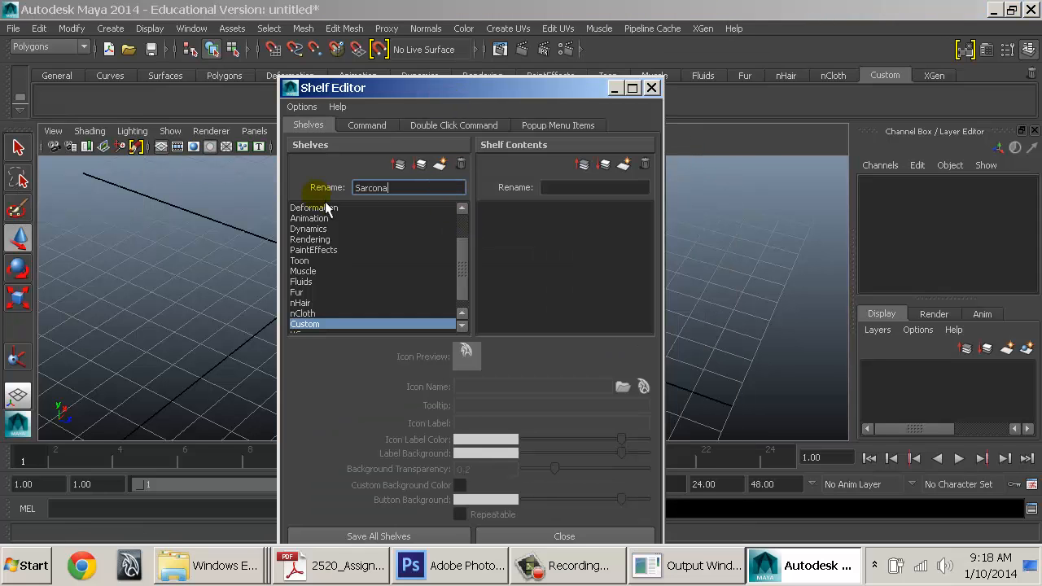
{"action": "key", "text": "Return"}
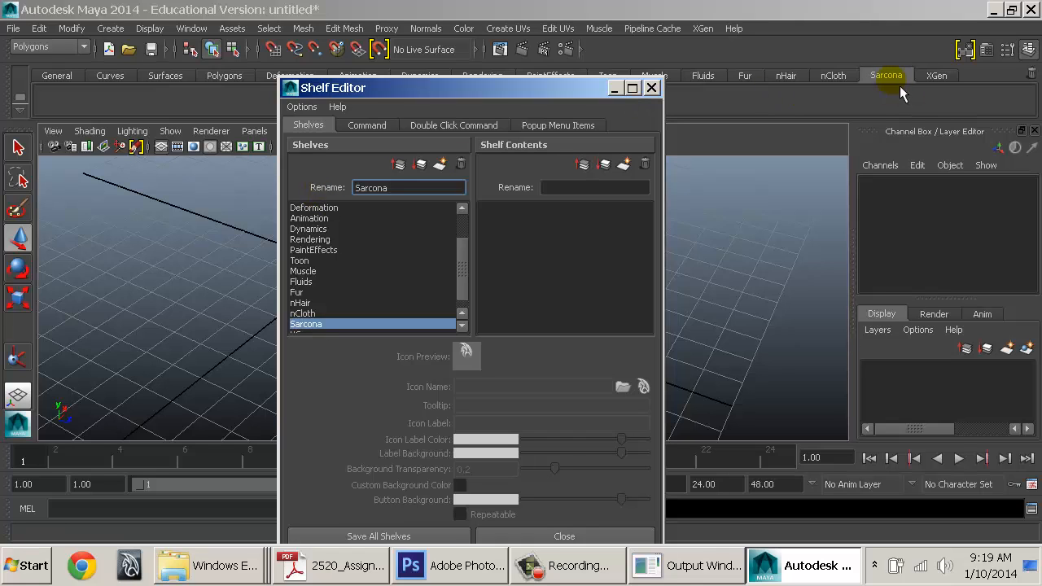
Set shelf buttons to Icon/Text Below and save all shelves
{"action": "left_click_drag", "start_coordinate": [500, 96], "coordinate": [465, 58]}
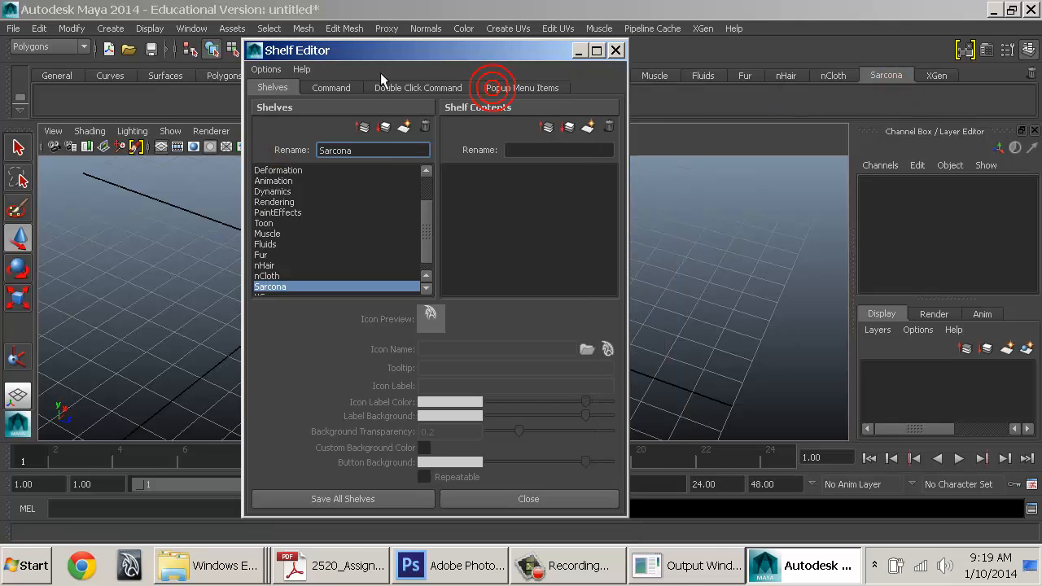
{"action": "left_click", "coordinate": [268, 70]}
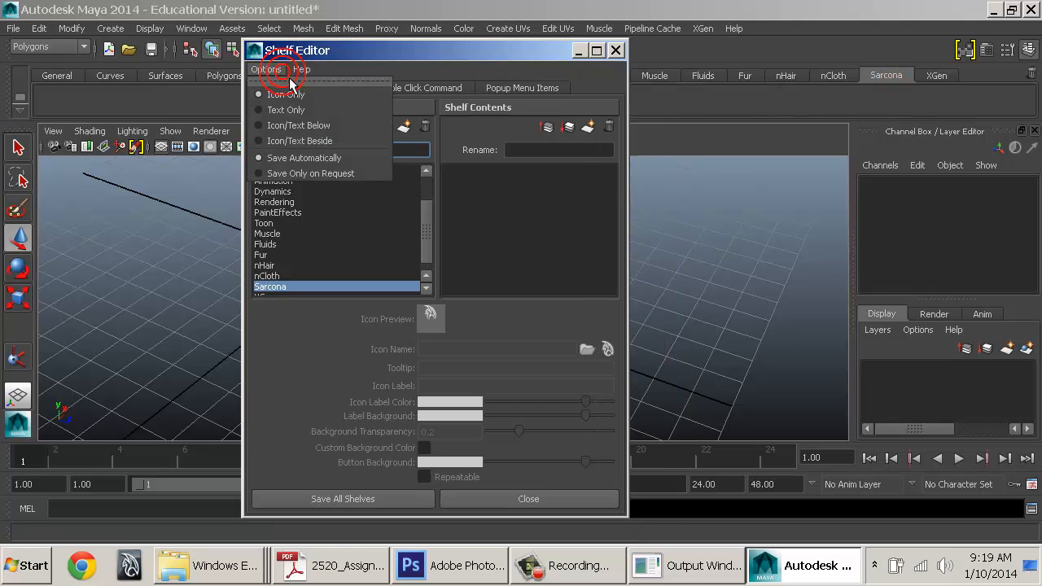
{"action": "left_click", "coordinate": [293, 127]}
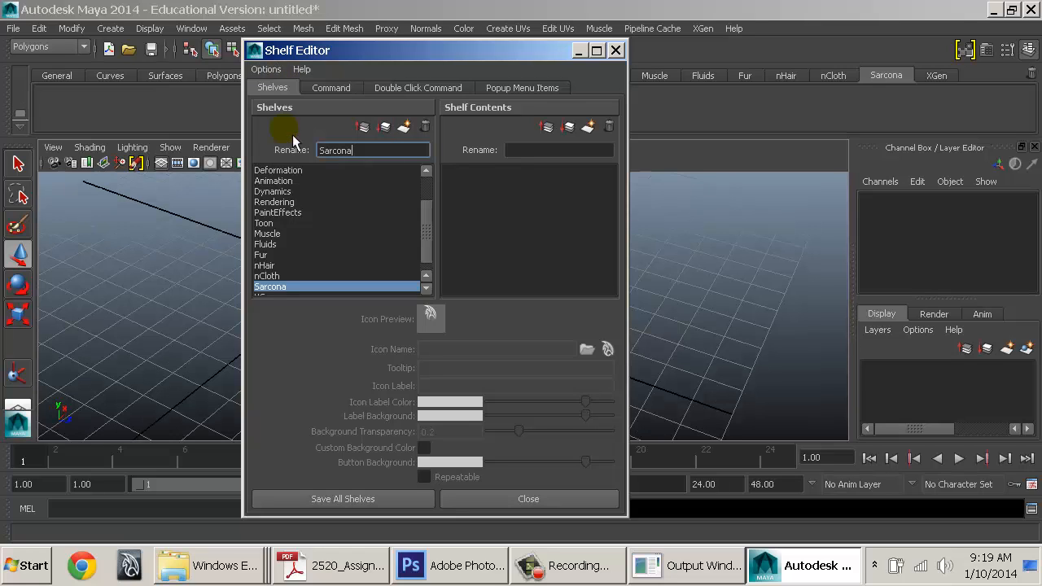
{"action": "left_click", "coordinate": [374, 504]}
{"action": "left_click", "coordinate": [361, 324]}
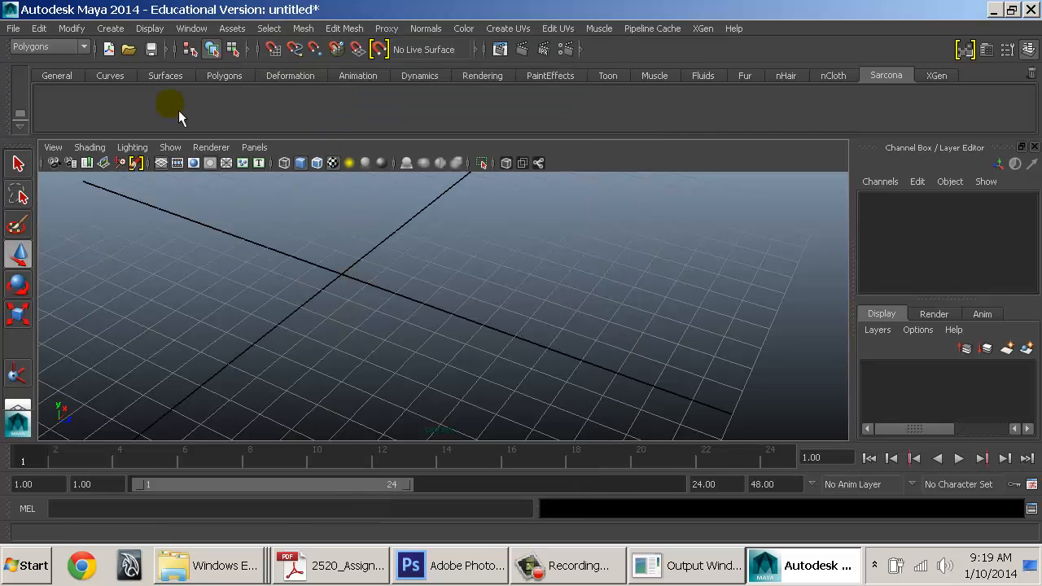
Browse the Deformation, Animation, PaintEffects and other shelf tabs, ending on the empty Sarcona shelf
{"action": "left_click", "coordinate": [285, 76]}
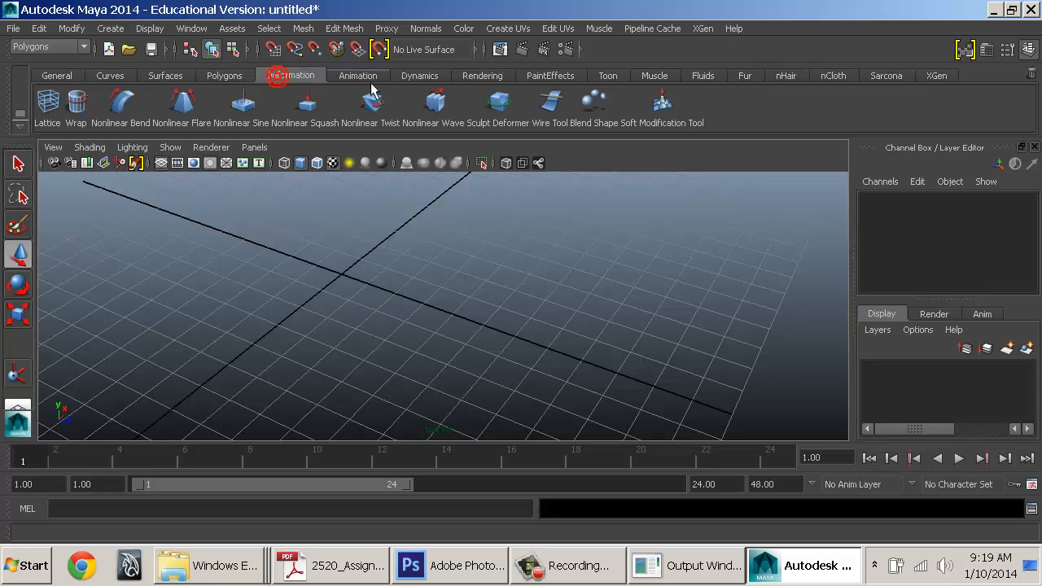
{"action": "left_click", "coordinate": [364, 75]}
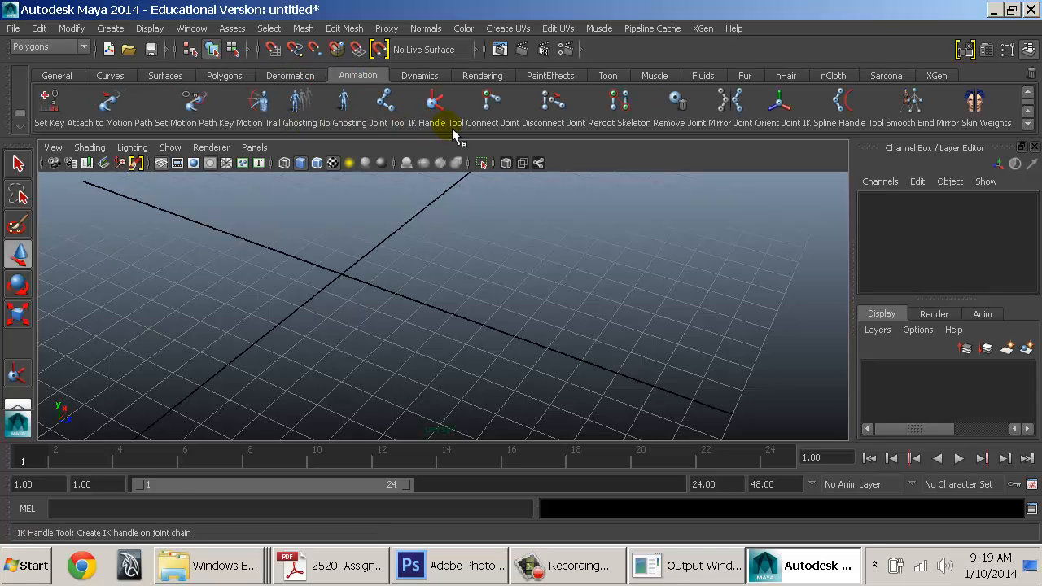
{"action": "left_click", "coordinate": [481, 74]}
{"action": "left_click", "coordinate": [559, 75]}
{"action": "left_click", "coordinate": [639, 76]}
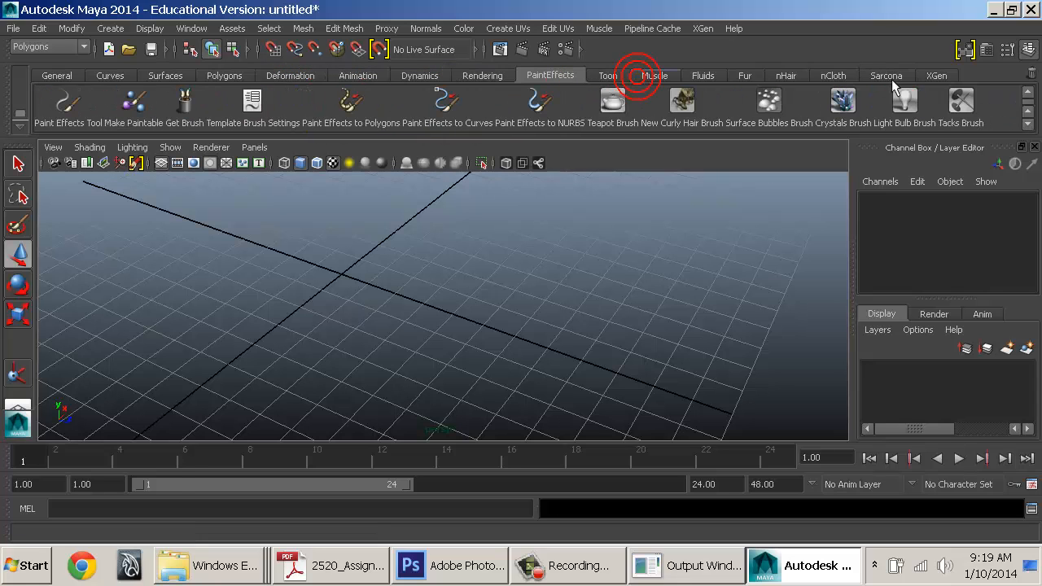
{"action": "left_click", "coordinate": [886, 75]}
{"action": "left_click", "coordinate": [453, 260]}
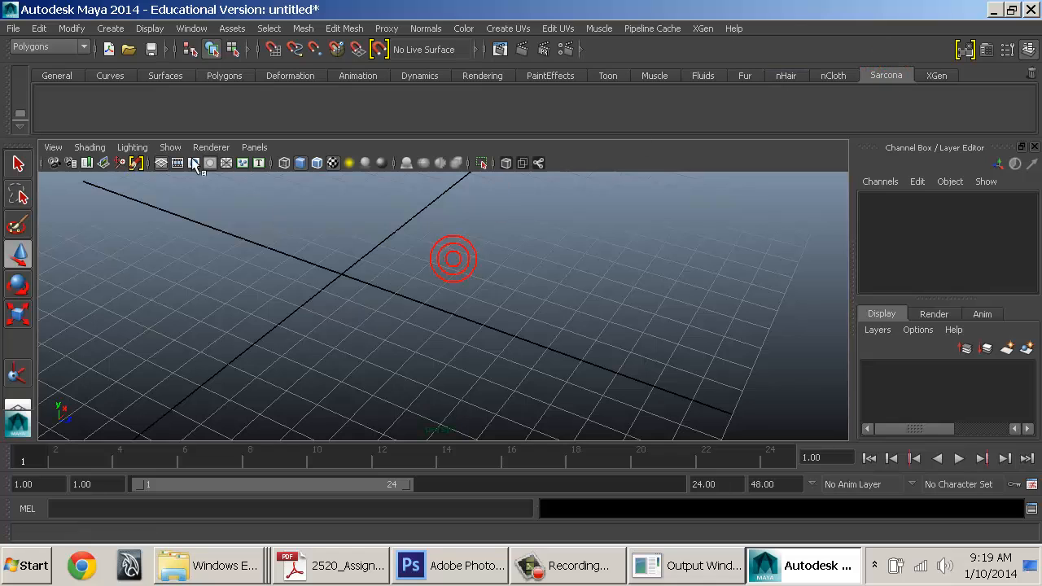
{"action": "left_click", "coordinate": [76, 119]}
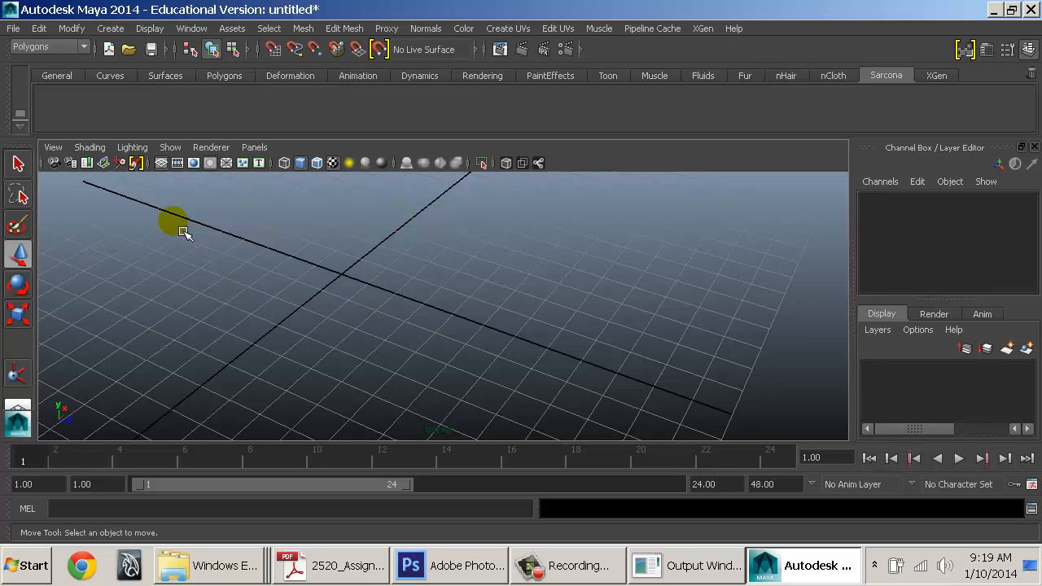
{"action": "left_click", "coordinate": [279, 279]}
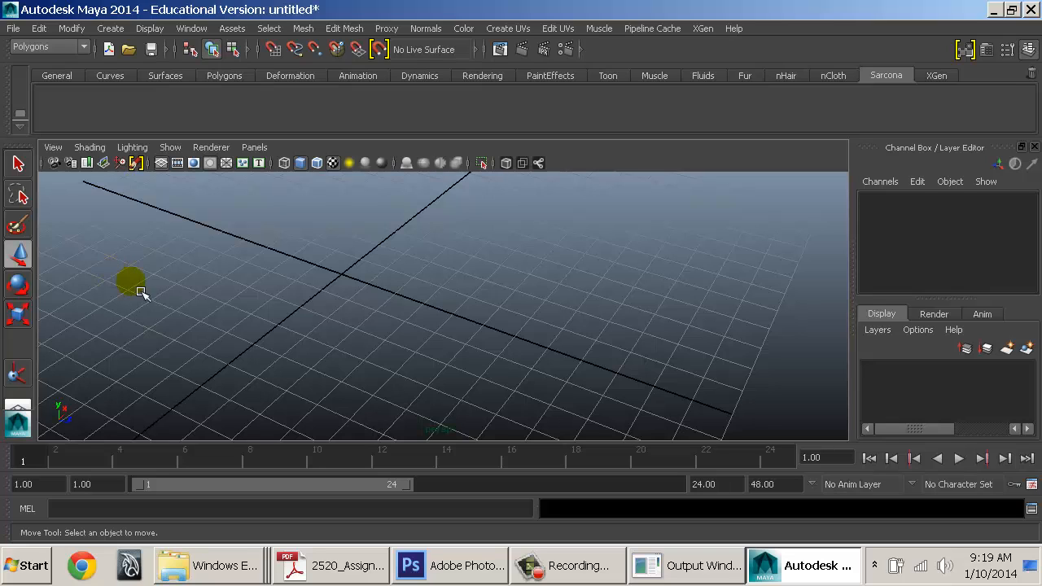
{"action": "left_click", "coordinate": [67, 120]}
Add Modify > Center Pivot to the Sarcona shelf
{"action": "left_click", "coordinate": [72, 34]}
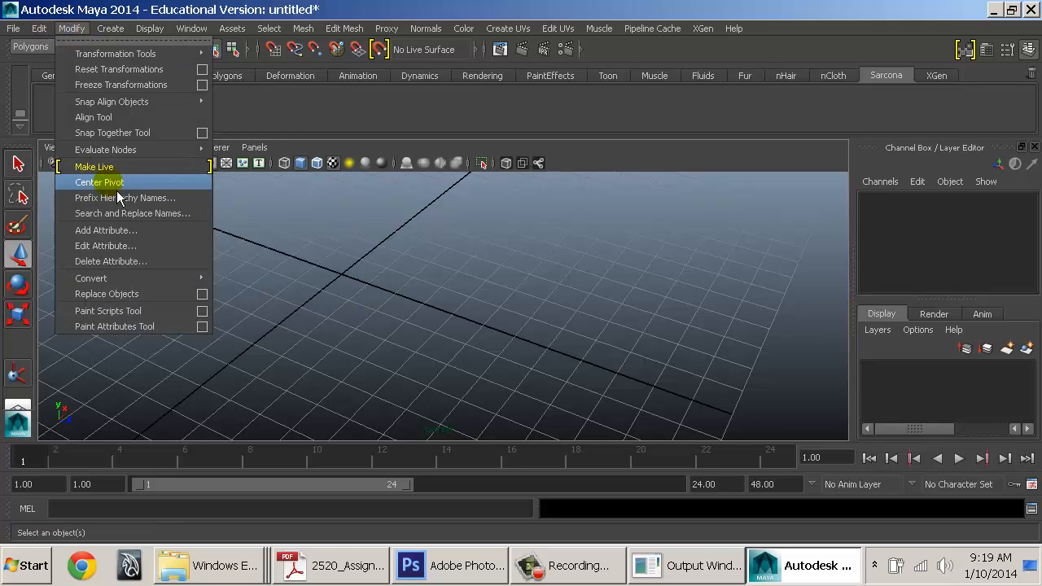
{"action": "left_click", "coordinate": [326, 116]}
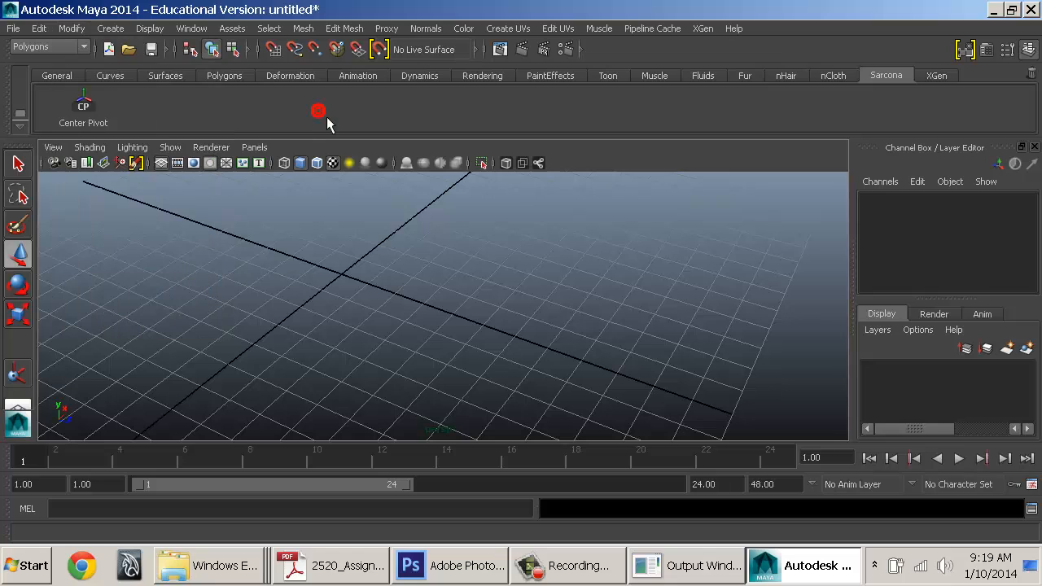
{"action": "left_click", "coordinate": [71, 29]}
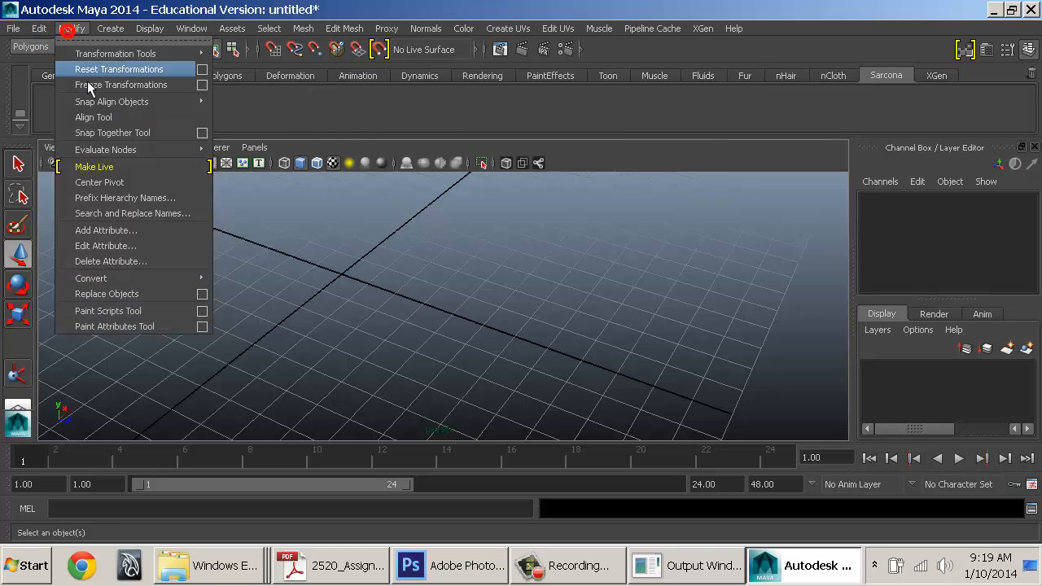
{"action": "left_click", "coordinate": [432, 211]}
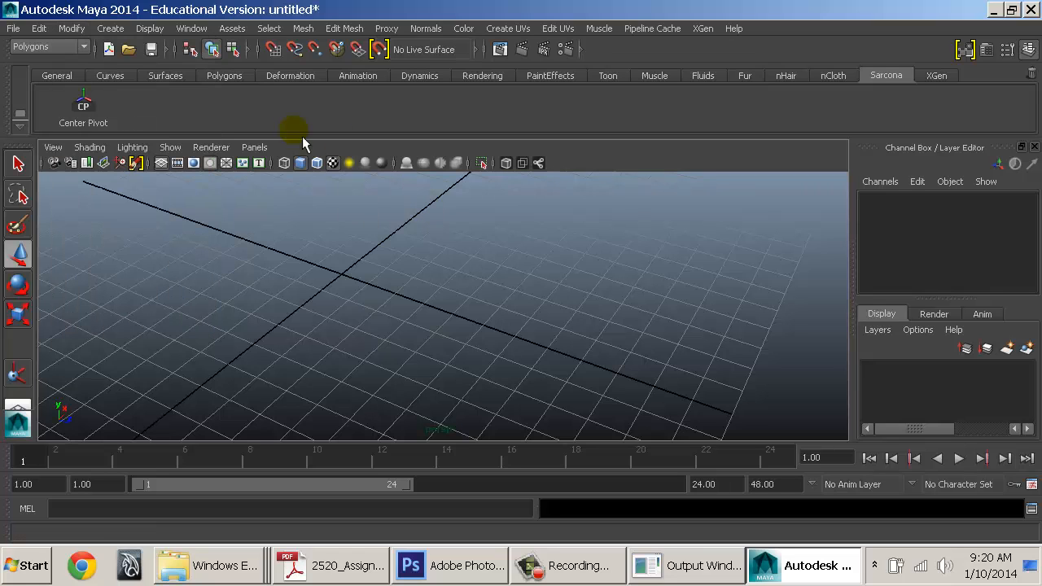
Add Edit > Delete by Type > History to the shelf and trash the duplicate History button
{"action": "left_click", "coordinate": [39, 29]}
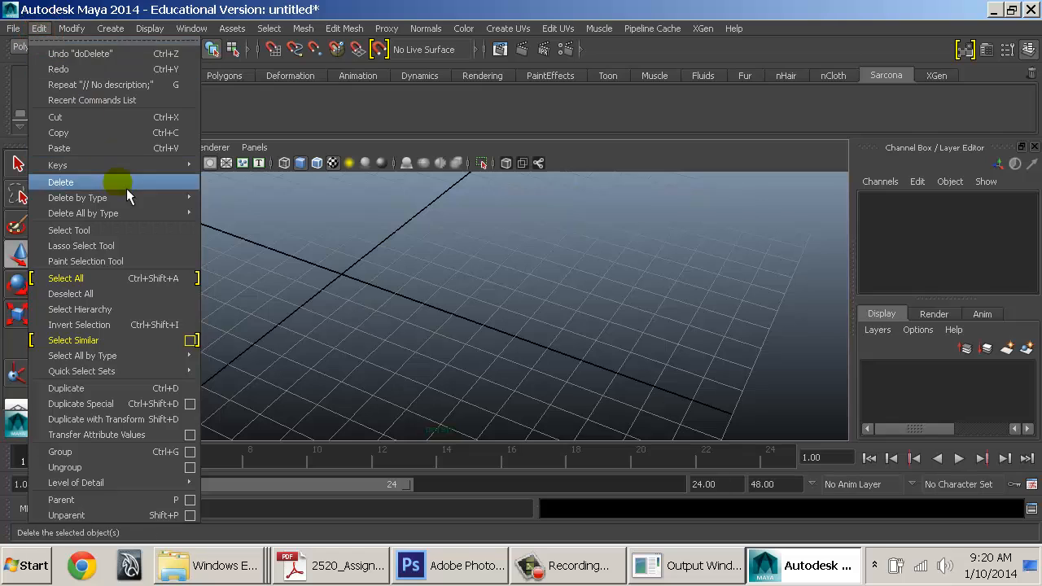
{"action": "mouse_move", "coordinate": [126, 204]}
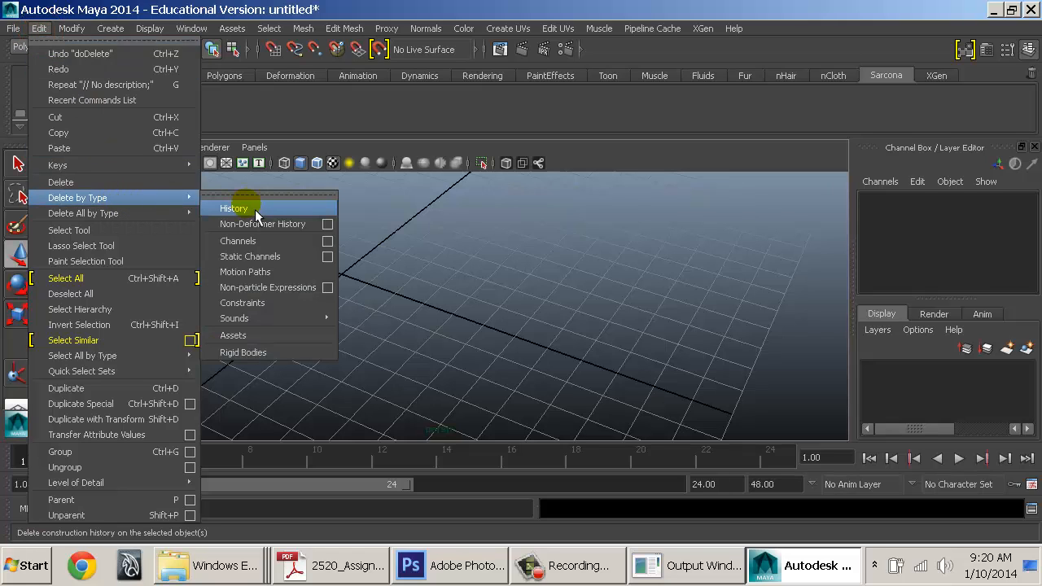
{"action": "left_click", "coordinate": [292, 112]}
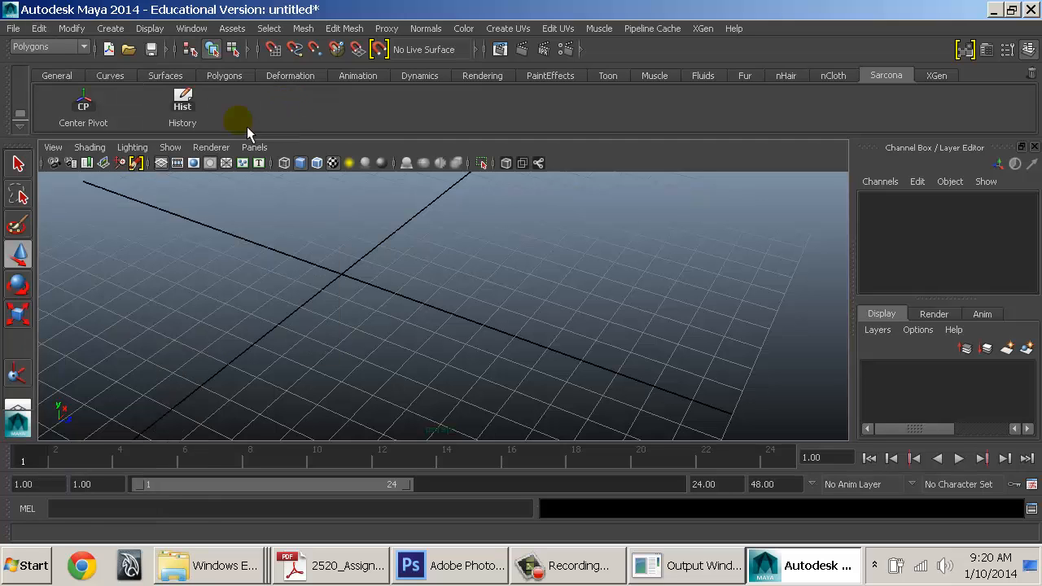
{"action": "left_click", "coordinate": [39, 27]}
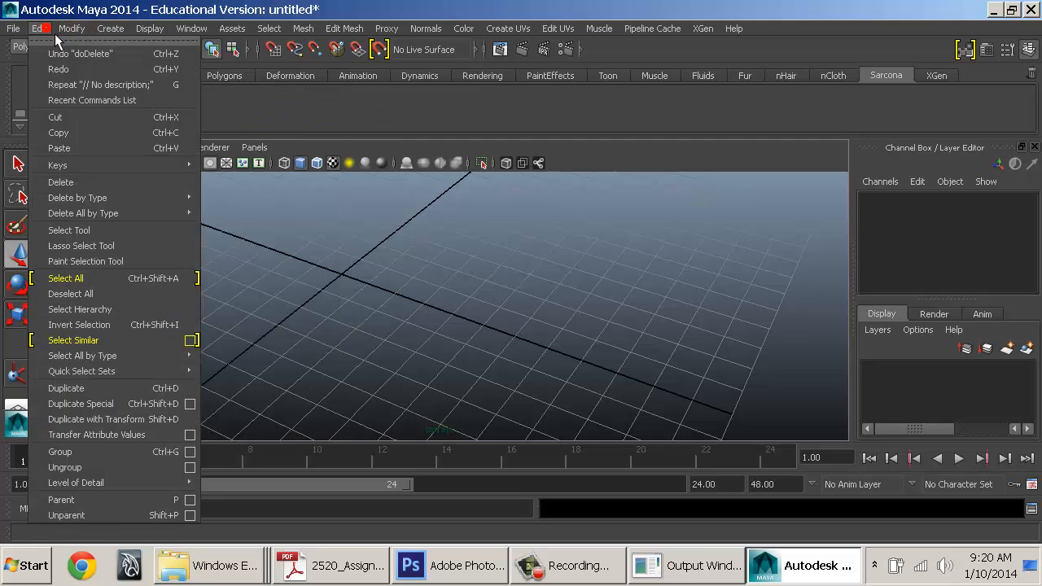
{"action": "mouse_move", "coordinate": [155, 197]}
{"action": "left_click", "coordinate": [247, 215], "text": "ctrl+shift"}
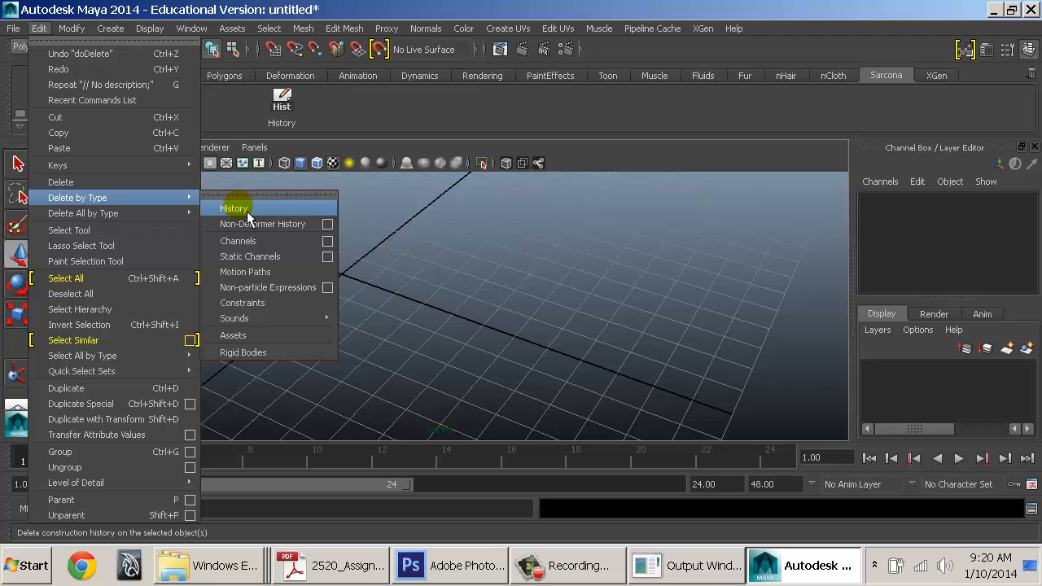
{"action": "left_click", "coordinate": [354, 103]}
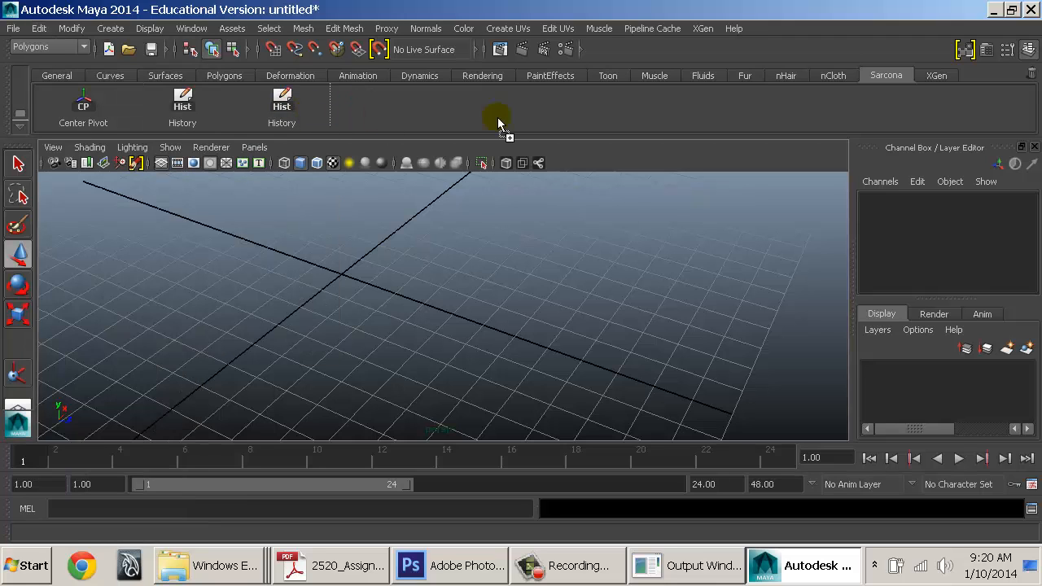
{"action": "middle_click_drag", "start_coordinate": [1032, 76], "coordinate": [1032, 75]}
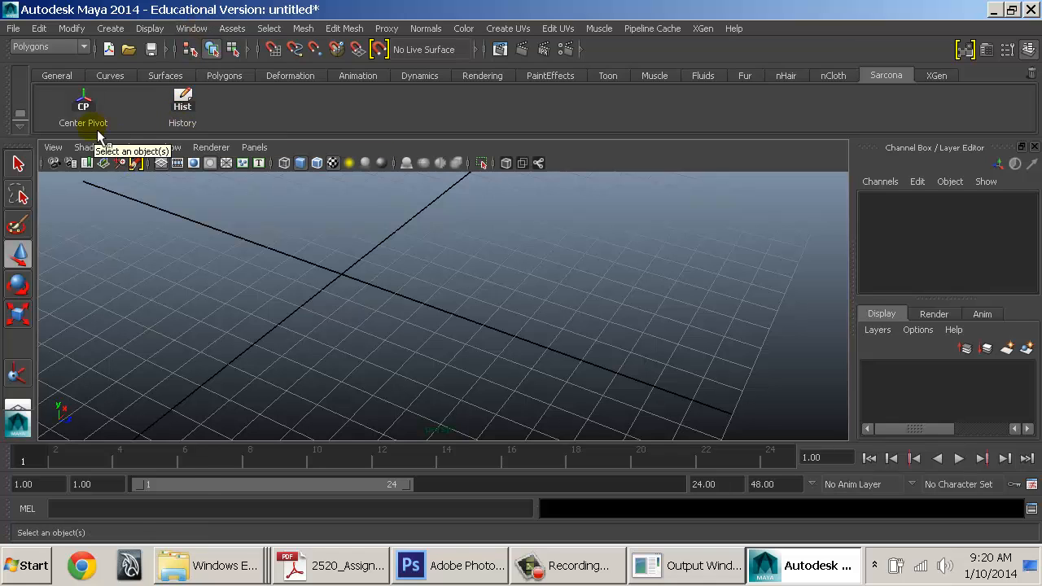
Add Outliner (Outl), Hypershade (Hshd) and Graph Editor (GE) buttons from the Window menu to Sarcona
{"action": "left_click", "coordinate": [191, 28]}
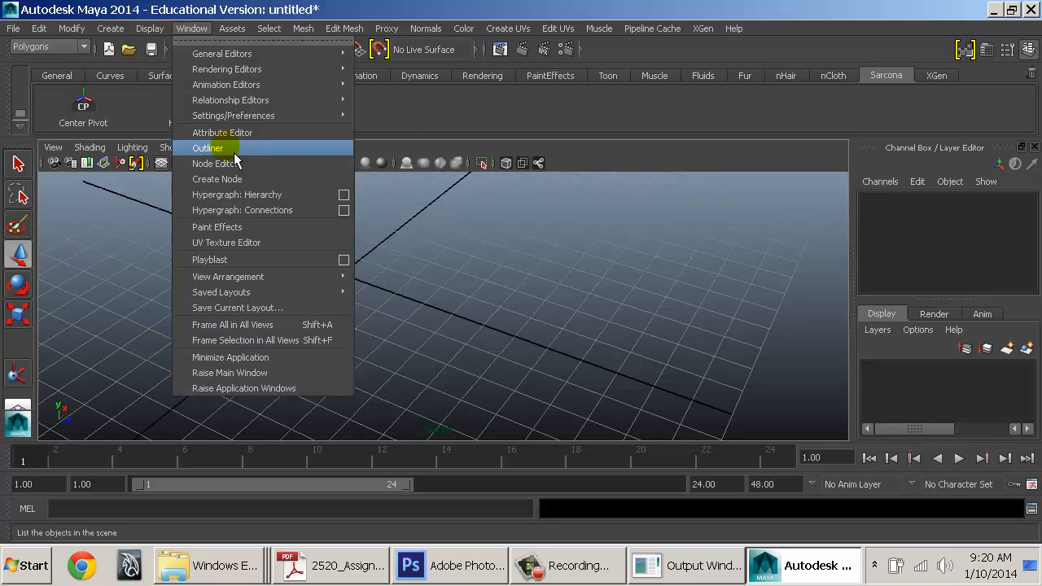
{"action": "left_click", "coordinate": [466, 119]}
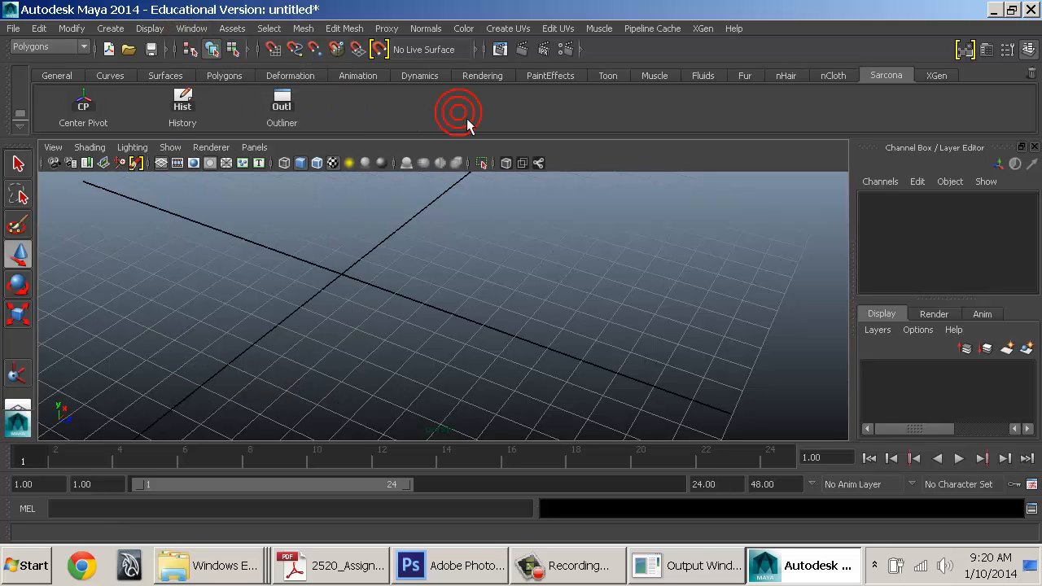
{"action": "left_click", "coordinate": [191, 29]}
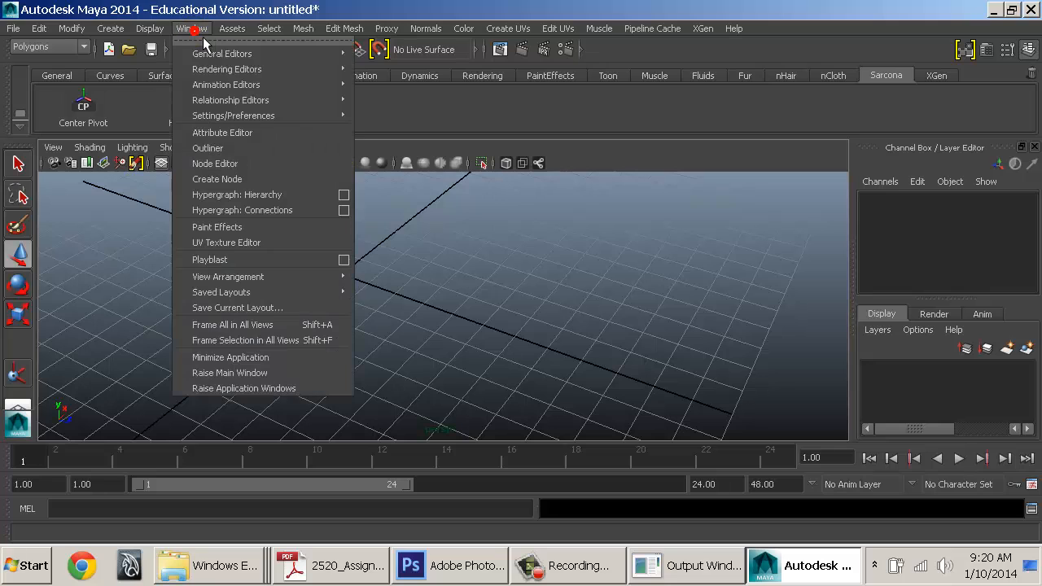
{"action": "mouse_move", "coordinate": [291, 75]}
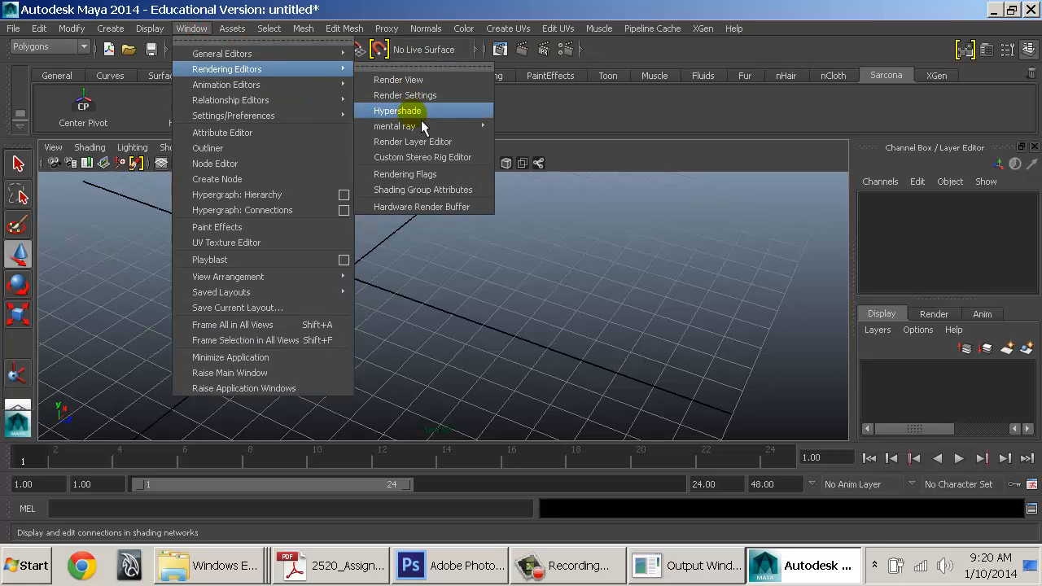
{"action": "left_click", "coordinate": [574, 118]}
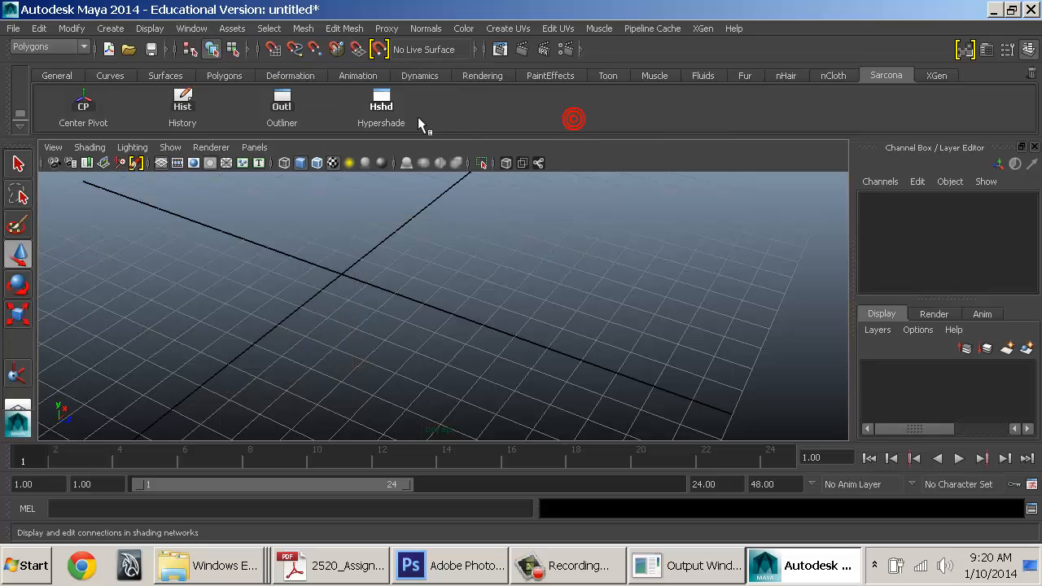
{"action": "left_click", "coordinate": [192, 31]}
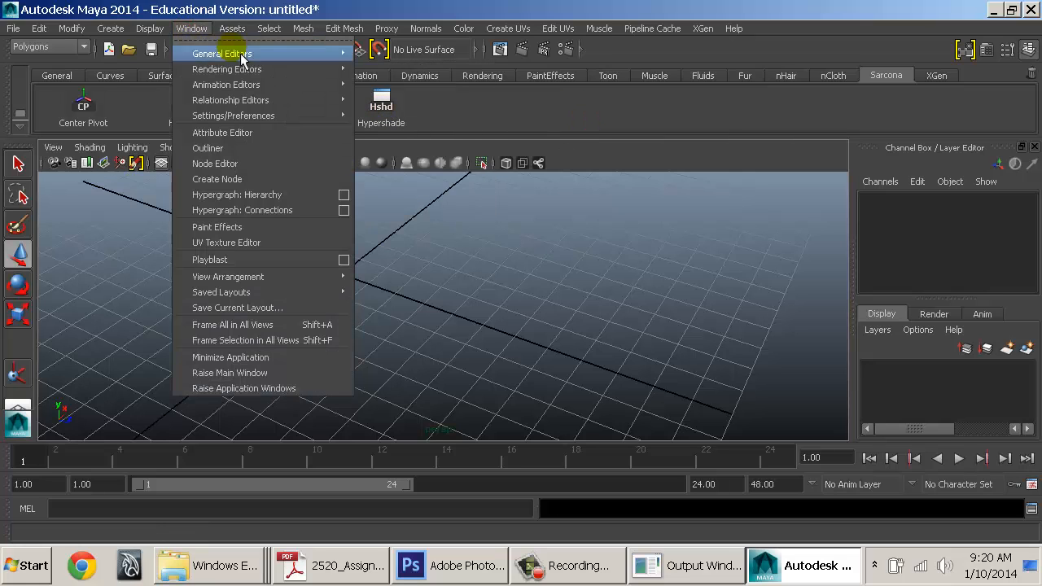
{"action": "mouse_move", "coordinate": [285, 72]}
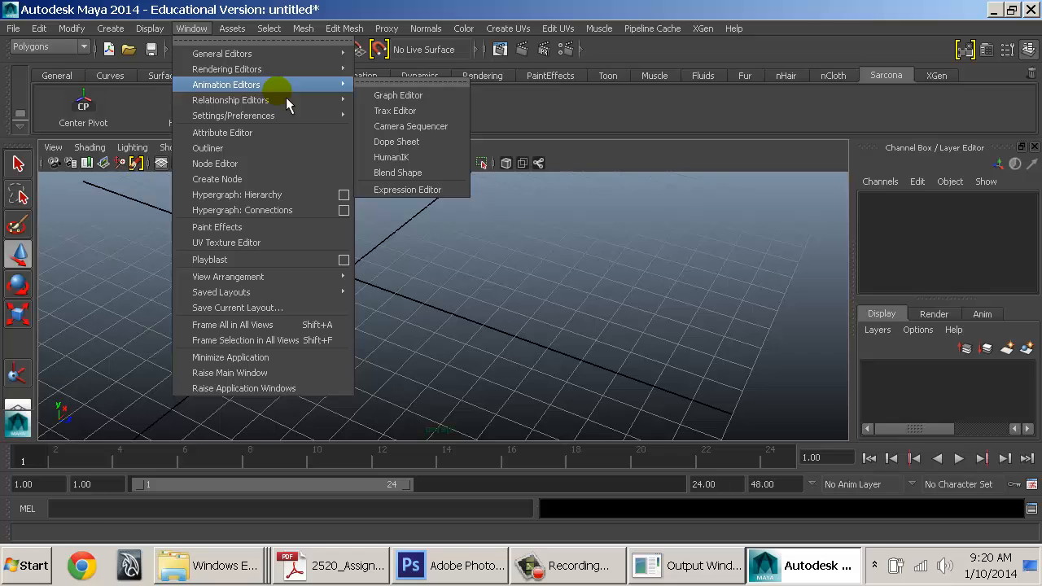
{"action": "left_click", "coordinate": [405, 97], "text": "ctrl+shift"}
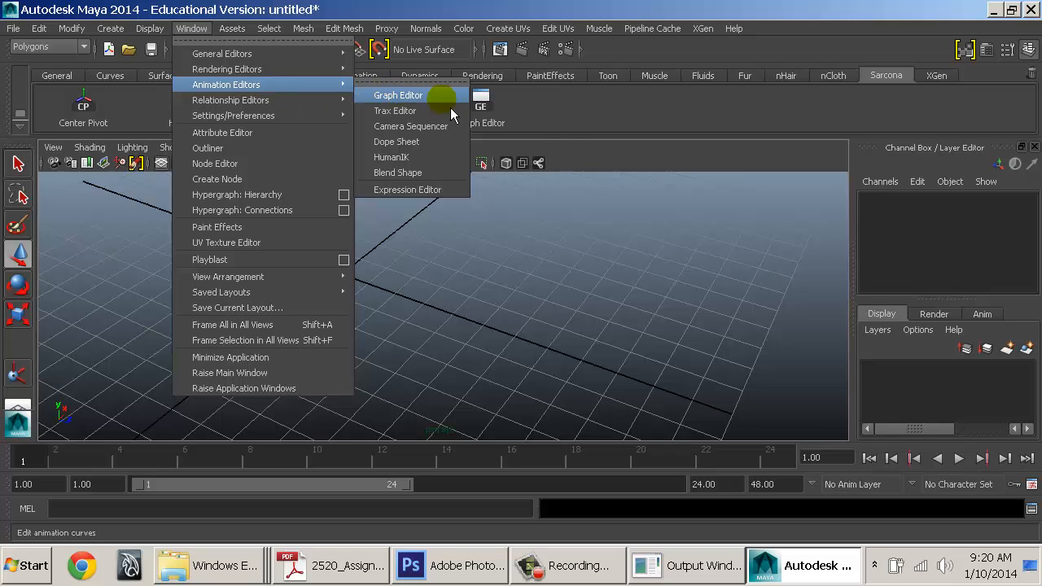
{"action": "left_click", "coordinate": [563, 125]}
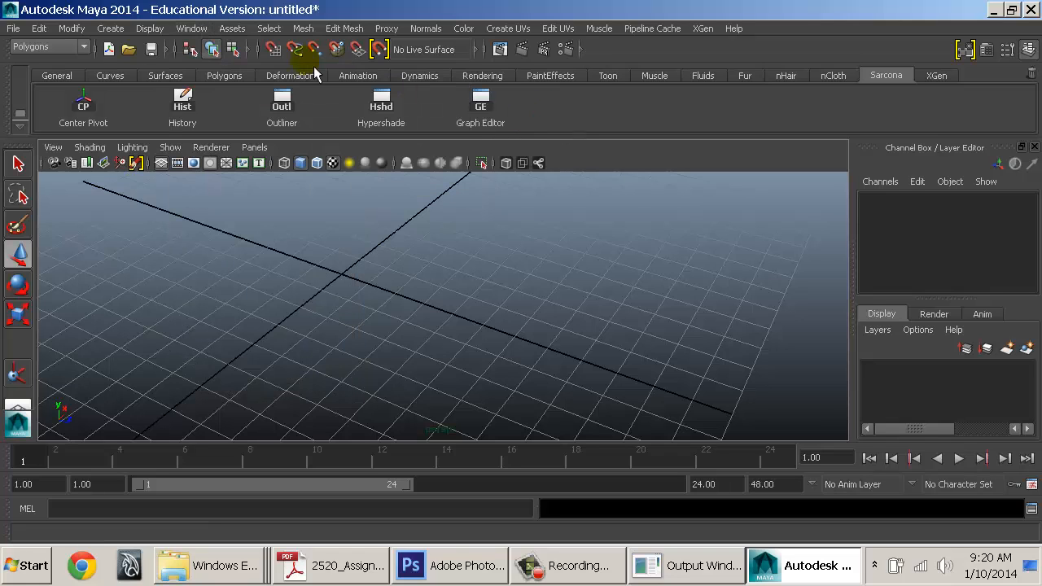
{"action": "left_click", "coordinate": [196, 29]}
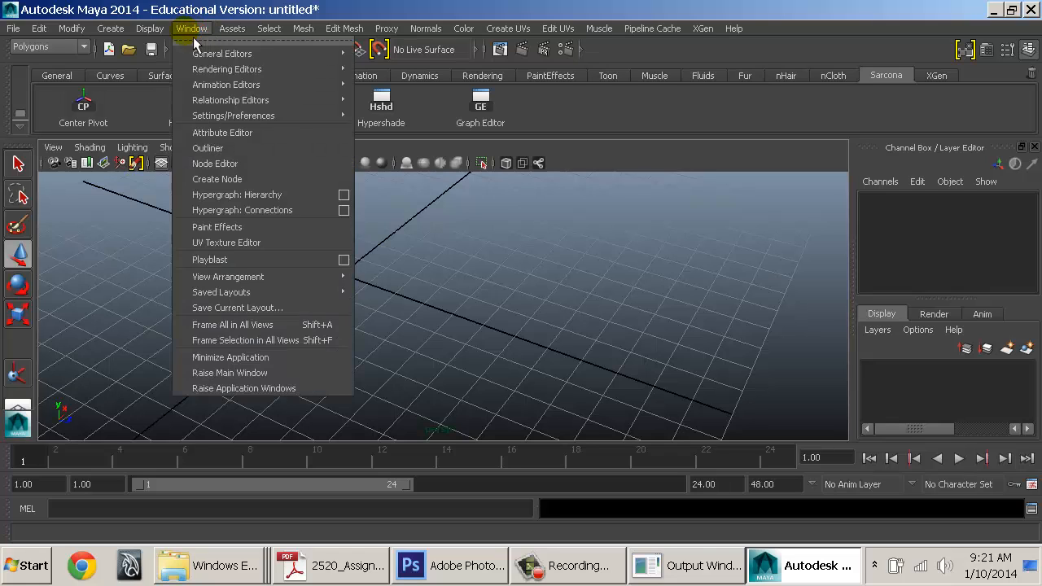
Add the Align Objects option box to the Sarcona shelf, test the button, then close its options
{"action": "mouse_move", "coordinate": [177, 37]}
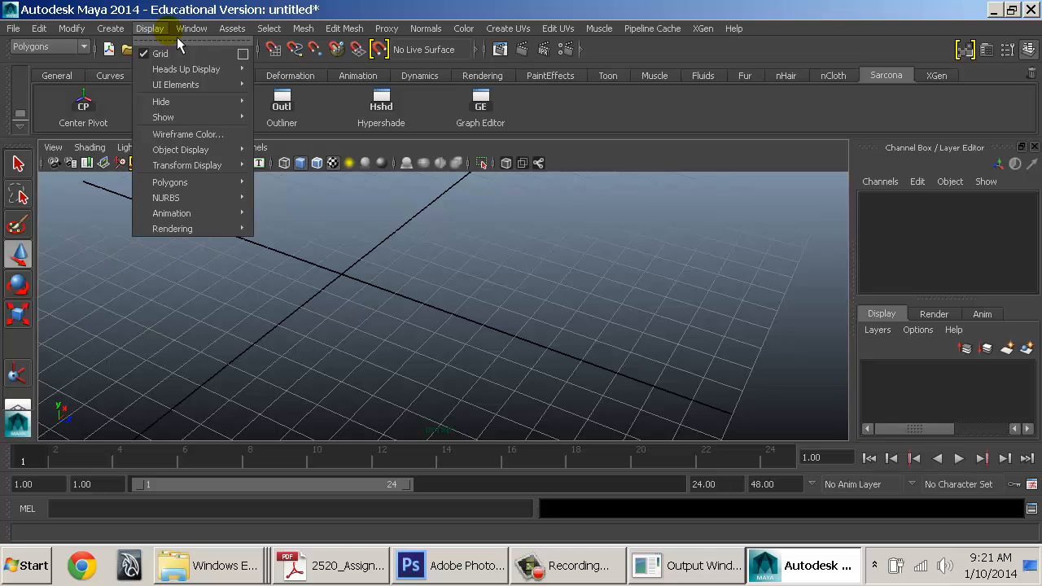
{"action": "mouse_move", "coordinate": [88, 35]}
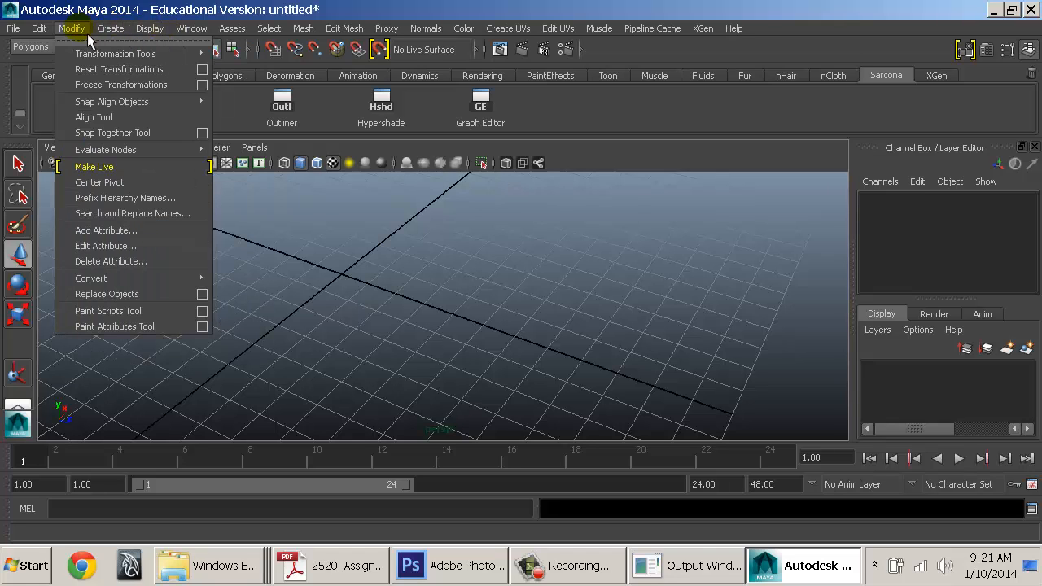
{"action": "mouse_move", "coordinate": [151, 102]}
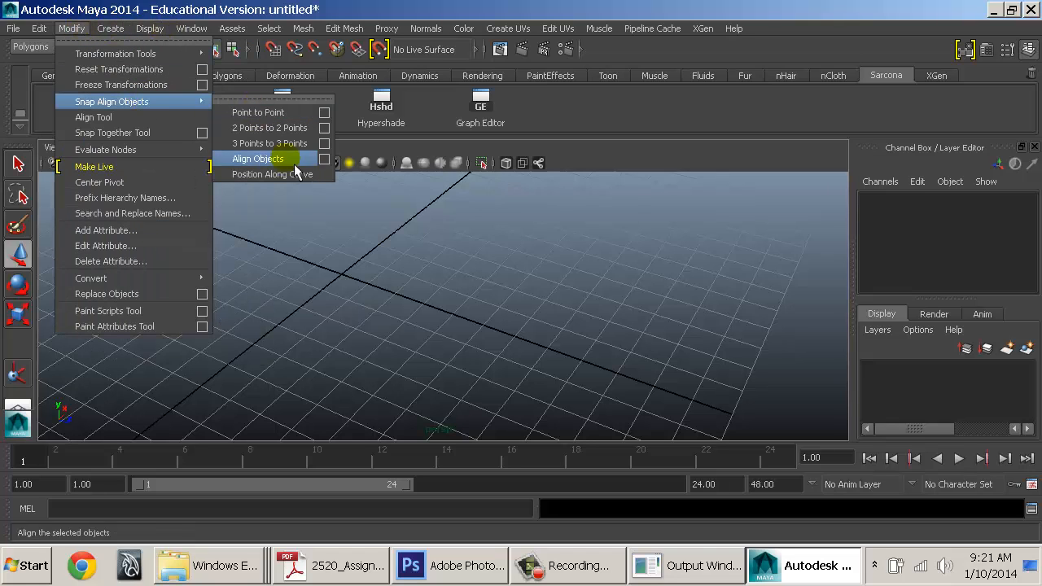
{"action": "left_click", "coordinate": [336, 167], "text": "ctrl+shift"}
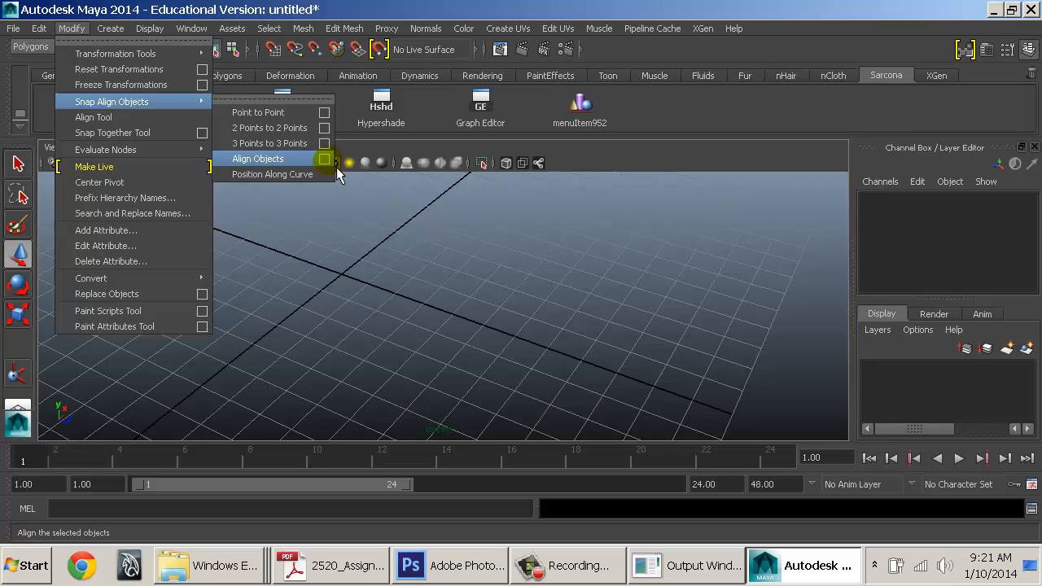
{"action": "left_click", "coordinate": [639, 126]}
{"action": "left_click", "coordinate": [586, 118]}
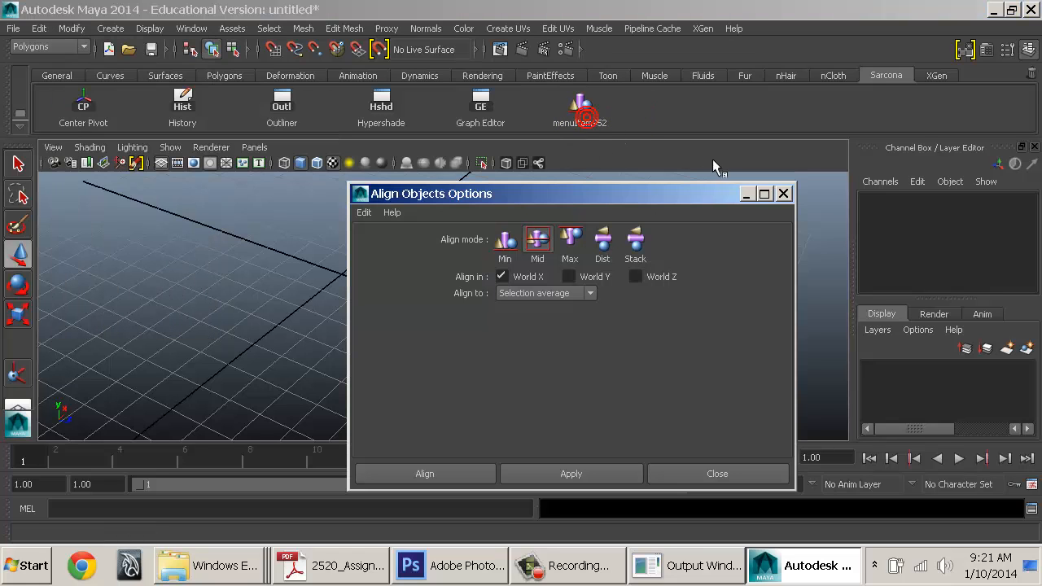
{"action": "left_click", "coordinate": [796, 207]}
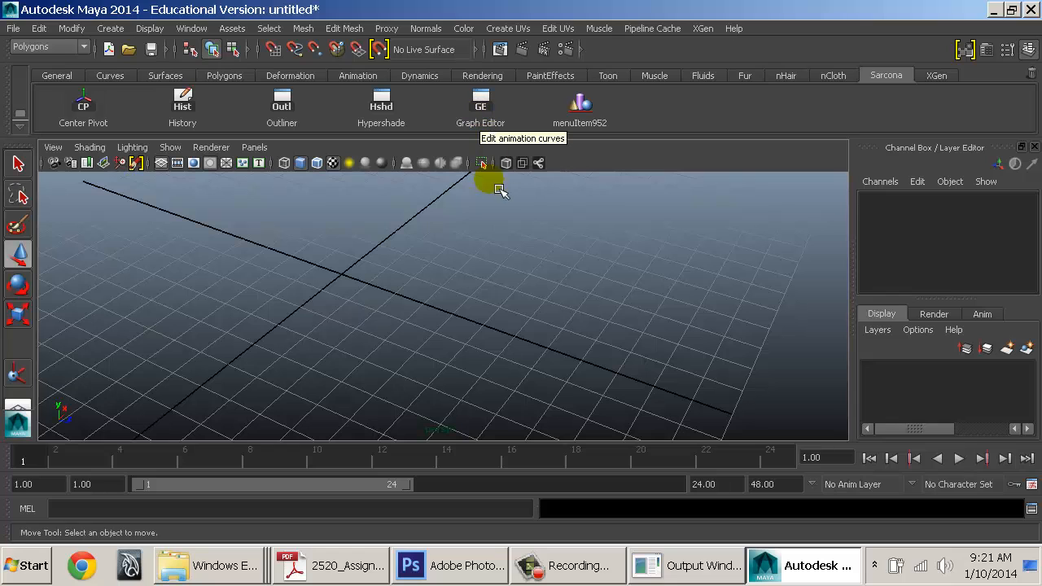
Add an Attribute Editor button to the Sarcona shelf from the Window menu
{"action": "left_click", "coordinate": [195, 30]}
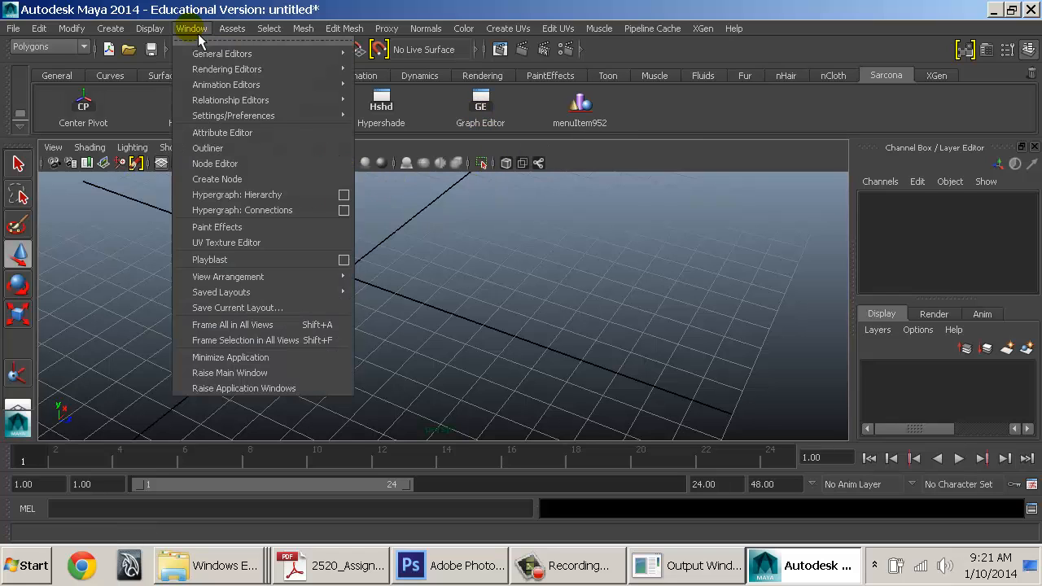
{"action": "left_click", "coordinate": [252, 134], "text": "ctrl+shift"}
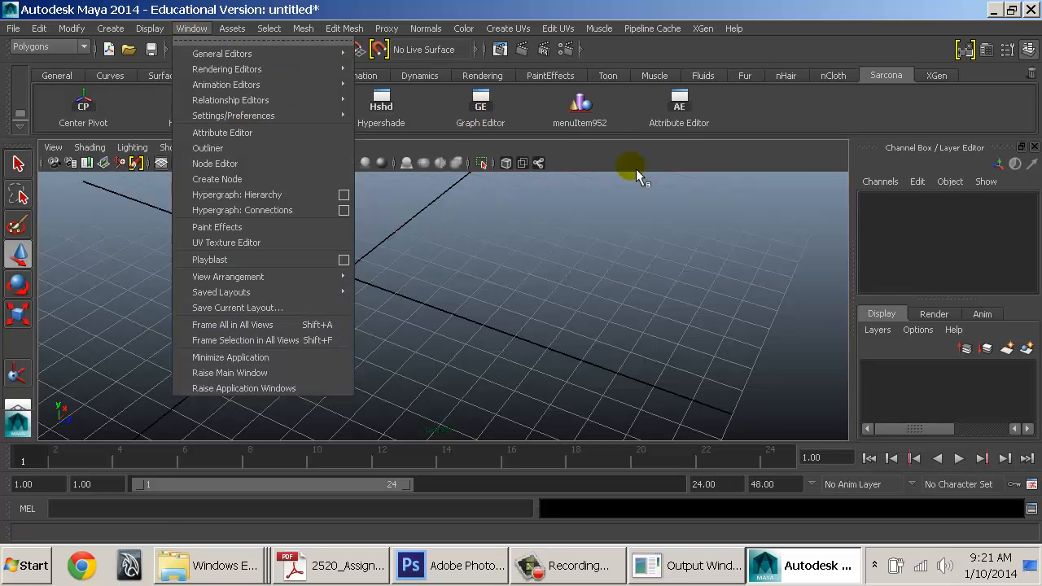
{"action": "left_click", "coordinate": [688, 194]}
Toggle repeatedly between the Attribute Editor and the Channel Box, ending on the Attribute Editor
{"action": "key", "text": "ctrl+a"}
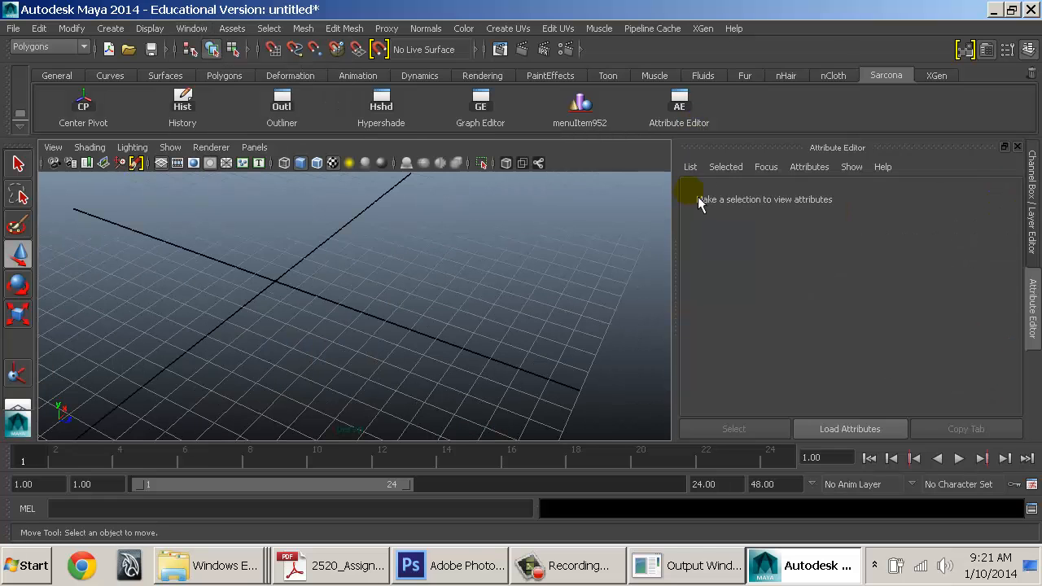
{"action": "key", "text": "ctrl+a"}
{"action": "key", "text": "ctrl+a"}
{"action": "key", "text": "ctrl+a"}
{"action": "key", "text": "ctrl+a"}
{"action": "key", "text": "ctrl+a"}
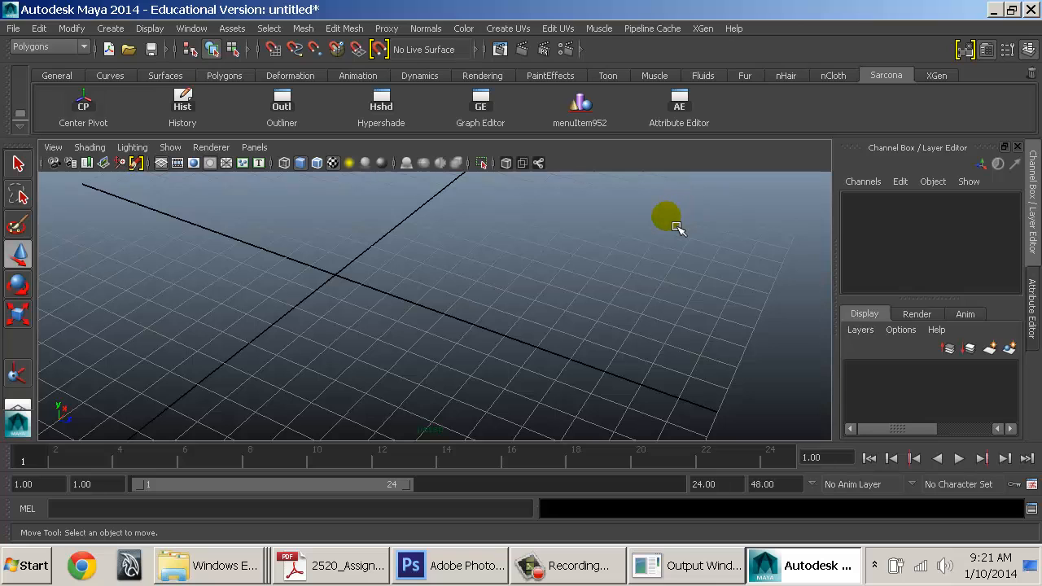
{"action": "key", "text": "ctrl+a"}
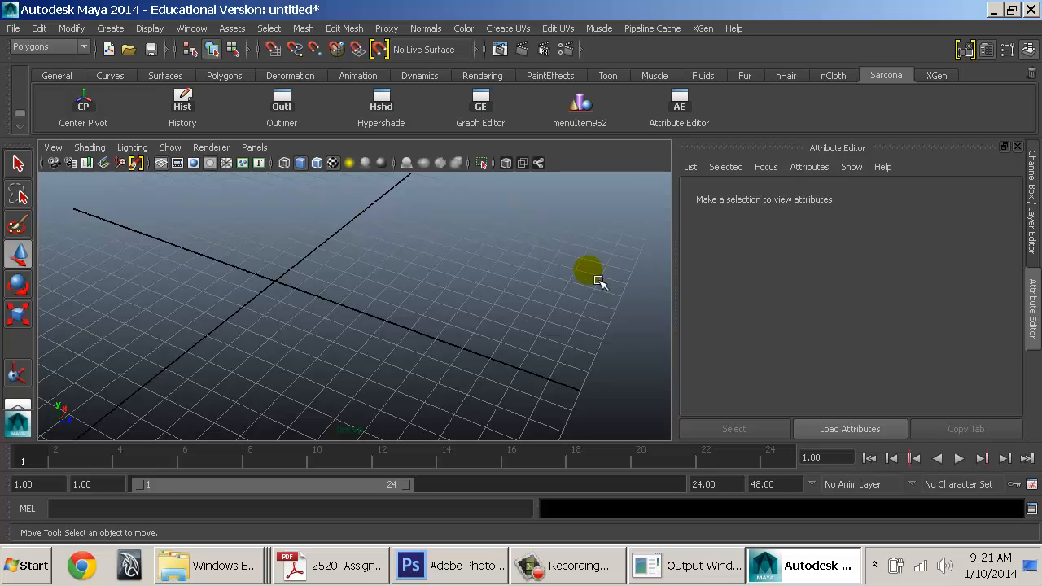
{"action": "key", "text": "ctrl+a"}
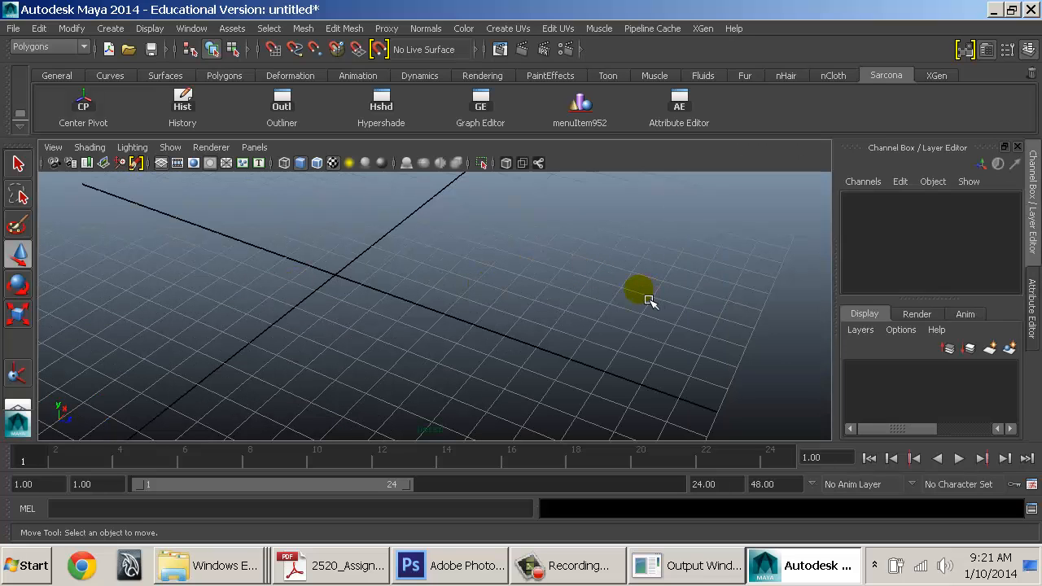
{"action": "key", "text": "ctrl+a"}
{"action": "key", "text": "ctrl+a"}
{"action": "key", "text": "ctrl+a"}
{"action": "key", "text": "ctrl+a"}
{"action": "key", "text": "ctrl+a"}
{"action": "key", "text": "ctrl+a"}
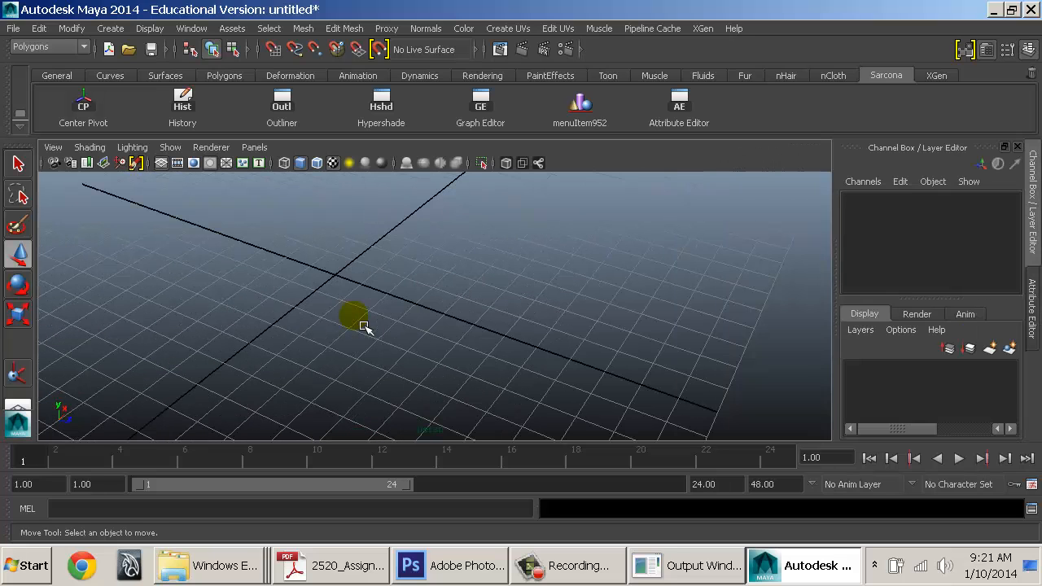
{"action": "key", "text": "ctrl+a"}
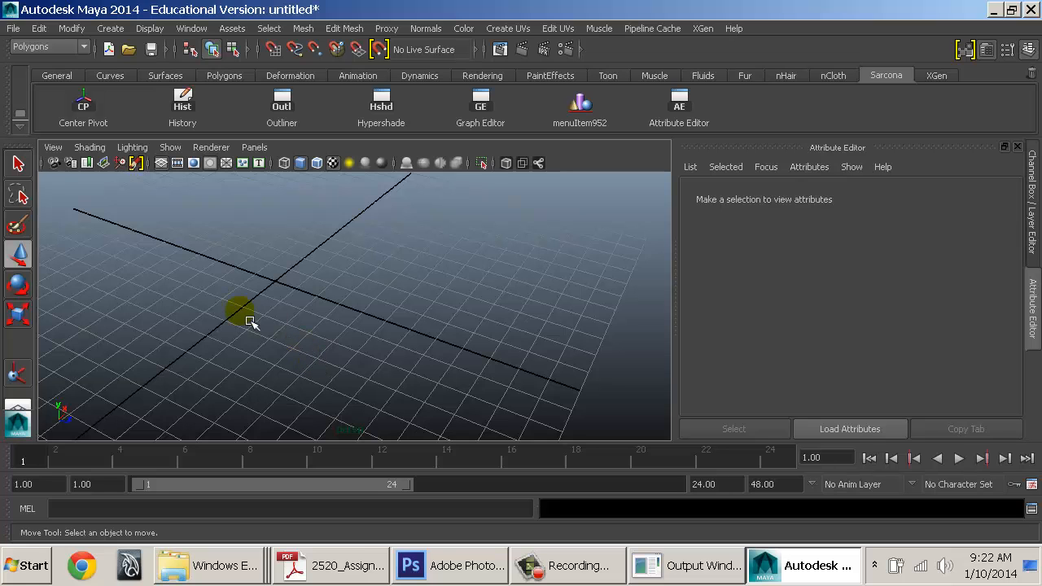
{"action": "key", "text": "ctrl+a"}
{"action": "key", "text": "ctrl+a"}
{"action": "key", "text": "ctrl+a"}
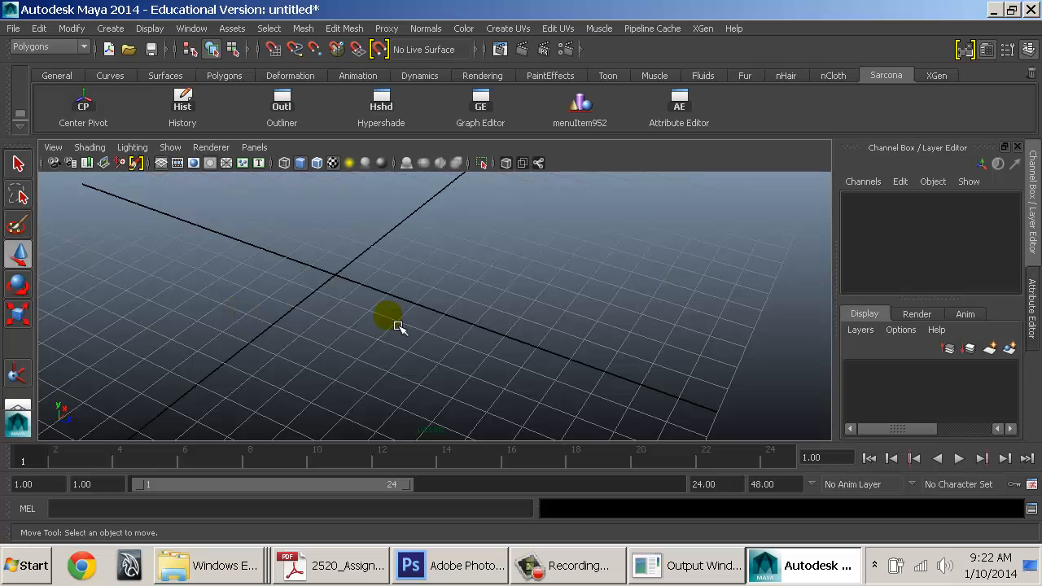
{"action": "key", "text": "ctrl+a"}
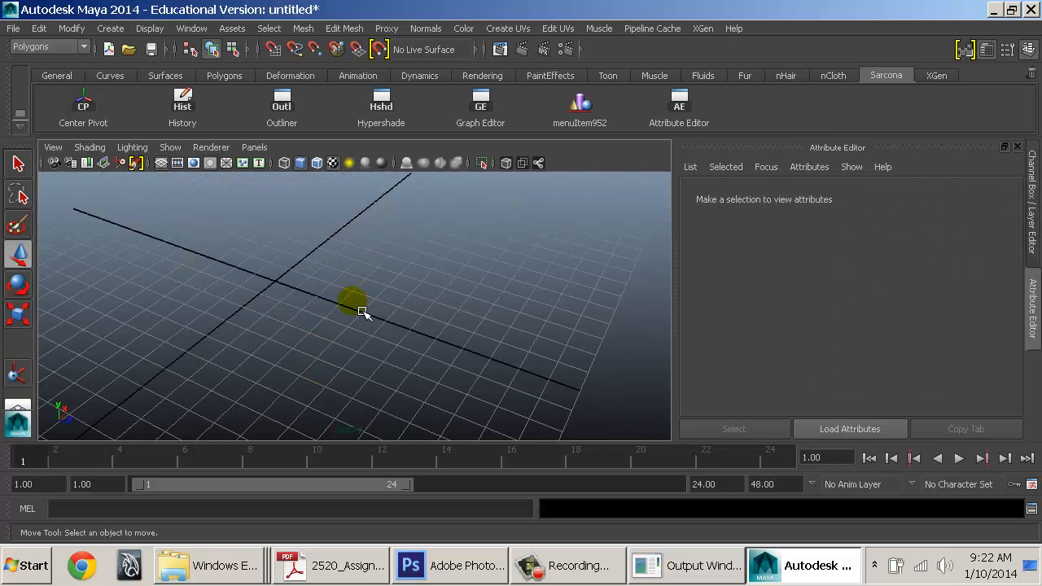
{"action": "key", "text": "ctrl+a"}
{"action": "key", "text": "ctrl+a"}
{"action": "key", "text": "ctrl+a"}
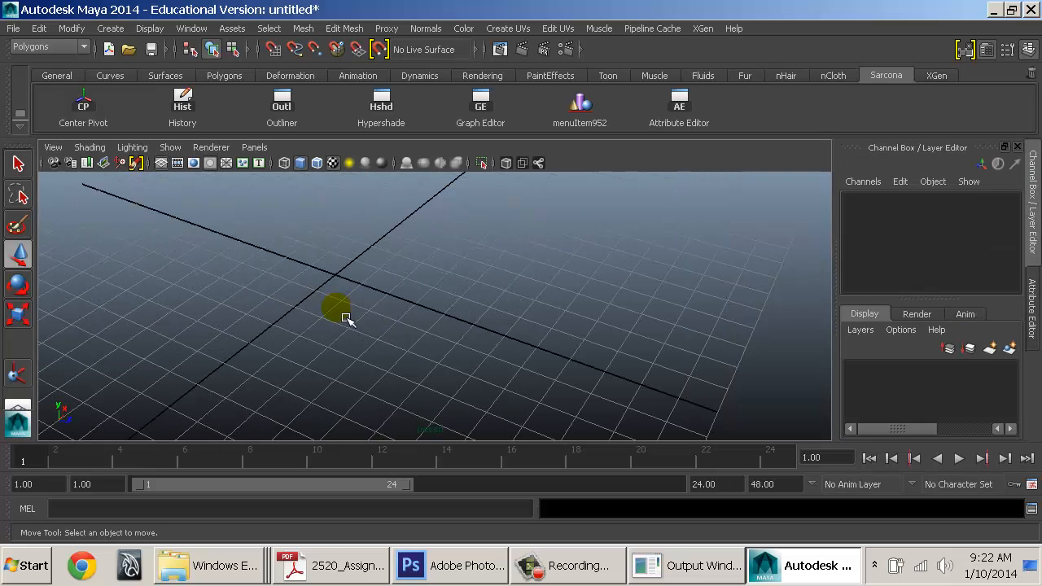
{"action": "key", "text": "ctrl+a"}
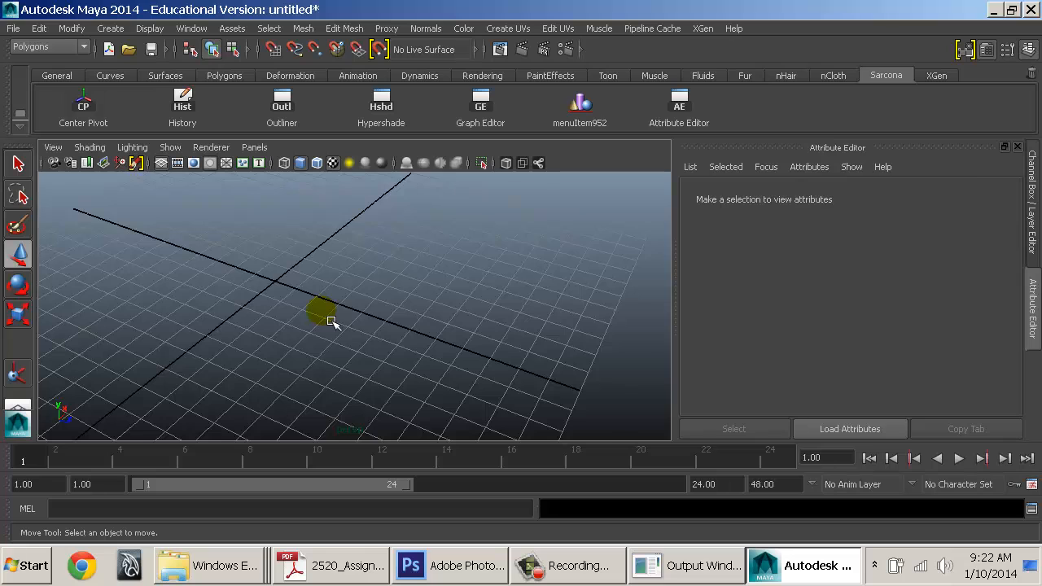
{"action": "key", "text": "ctrl+a"}
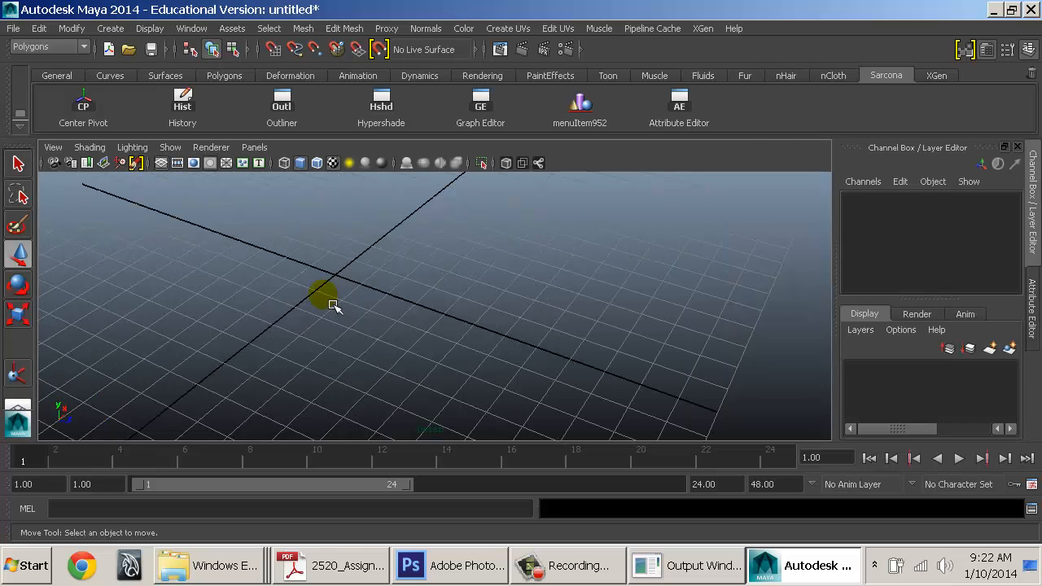
{"action": "key", "text": "ctrl+a"}
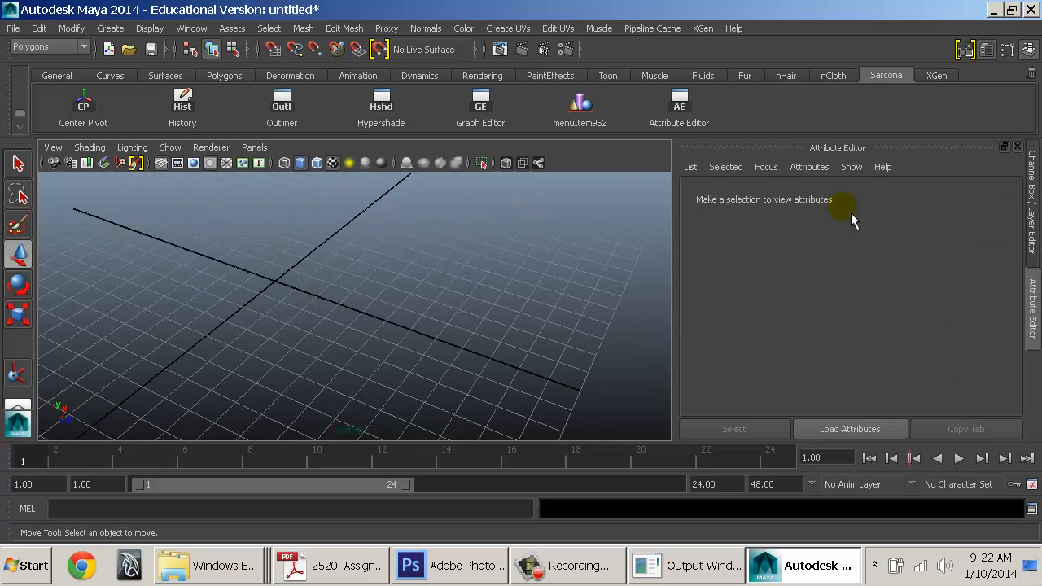
Float the Attribute Editor as its own window, make it taller, then close it
{"action": "left_click_drag", "start_coordinate": [874, 153], "coordinate": [549, 31]}
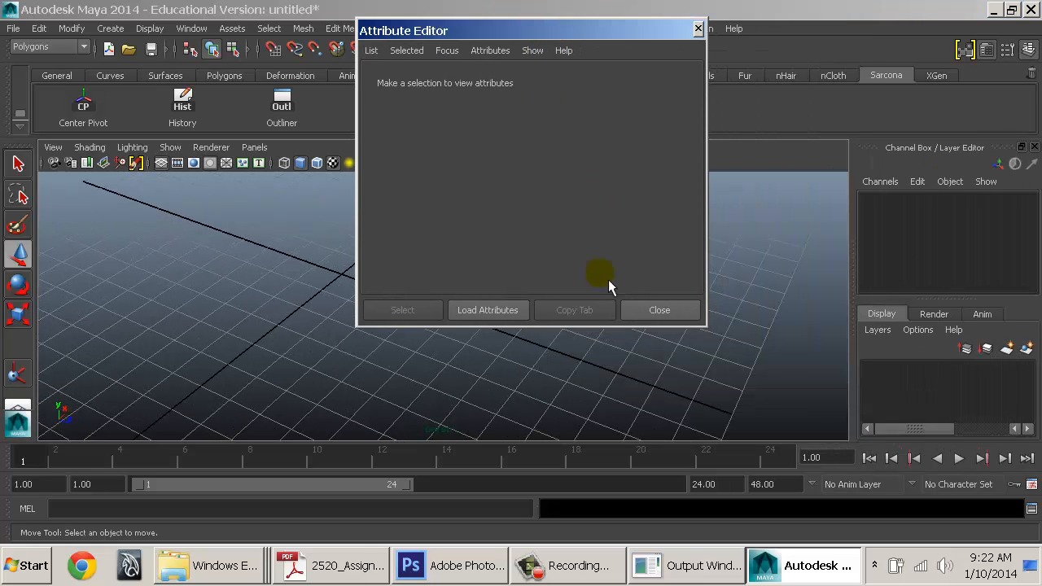
{"action": "left_click_drag", "start_coordinate": [600, 325], "coordinate": [600, 447]}
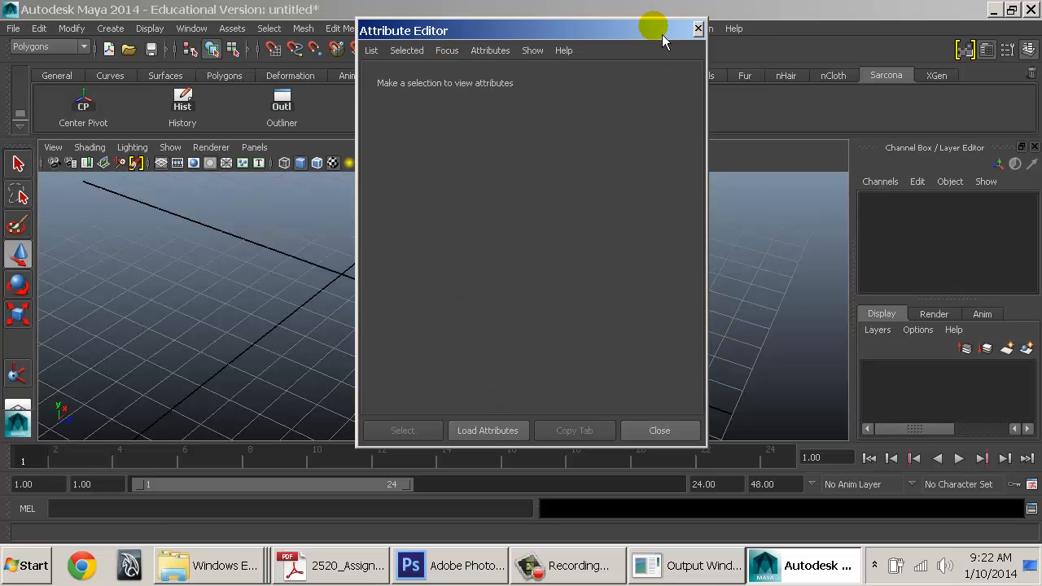
{"action": "left_click", "coordinate": [698, 29]}
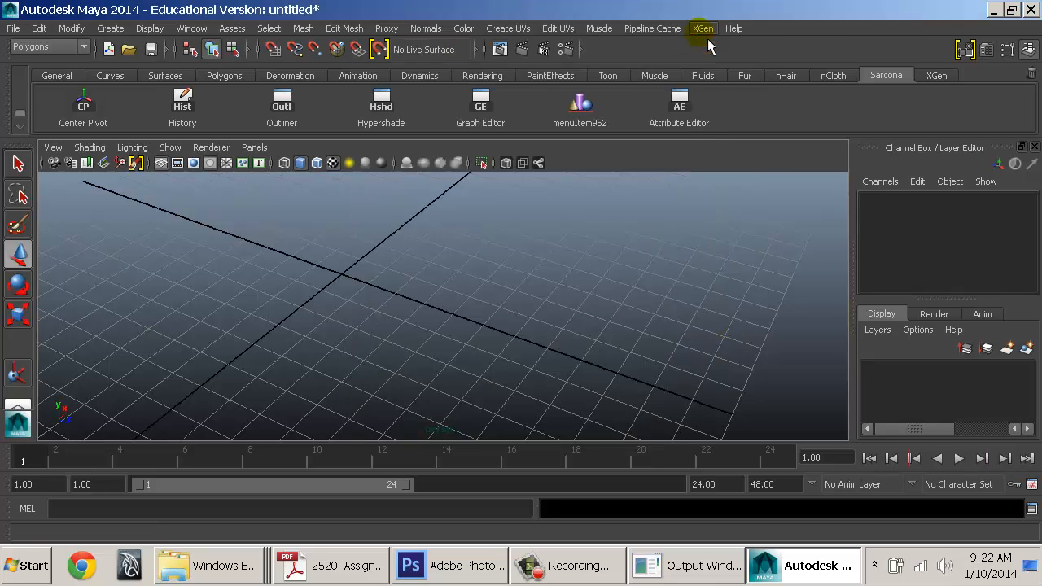
Reopen and close the Attribute Editor several times, finishing with it closed
{"action": "key", "text": "ctrl+a"}
{"action": "left_click", "coordinate": [699, 29]}
{"action": "key", "text": "ctrl+a"}
{"action": "left_click", "coordinate": [698, 30]}
{"action": "key", "text": "ctrl+a"}
{"action": "left_click", "coordinate": [698, 29]}
{"action": "key", "text": "ctrl+a"}
{"action": "left_click", "coordinate": [699, 29]}
{"action": "key", "text": "ctrl+a"}
{"action": "left_click_drag", "start_coordinate": [461, 32], "coordinate": [430, 81]}
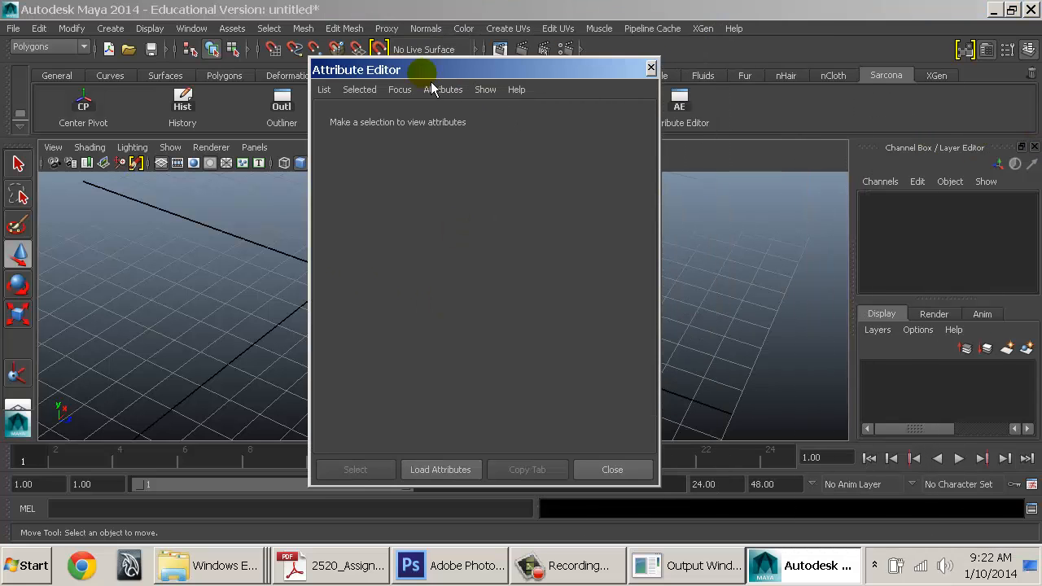
{"action": "left_click", "coordinate": [652, 69]}
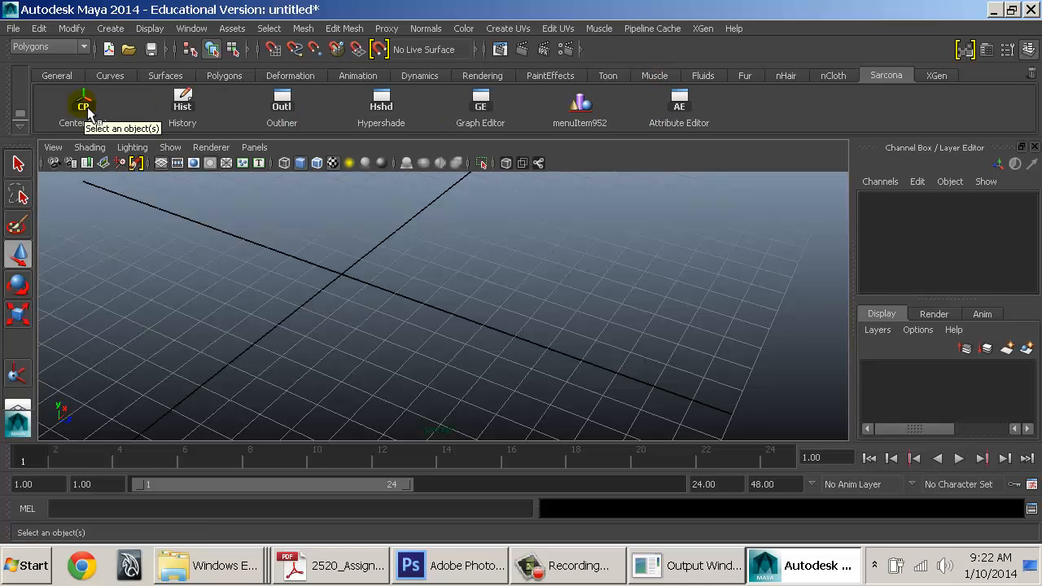
{"action": "left_click", "coordinate": [199, 29]}
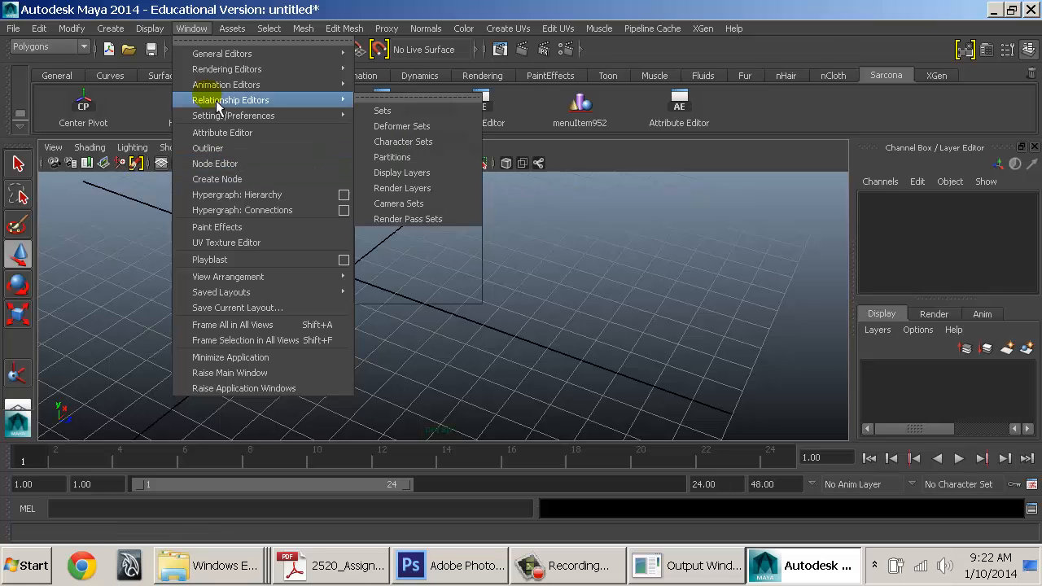
{"action": "mouse_move", "coordinate": [113, 29]}
{"action": "mouse_move", "coordinate": [186, 195]}
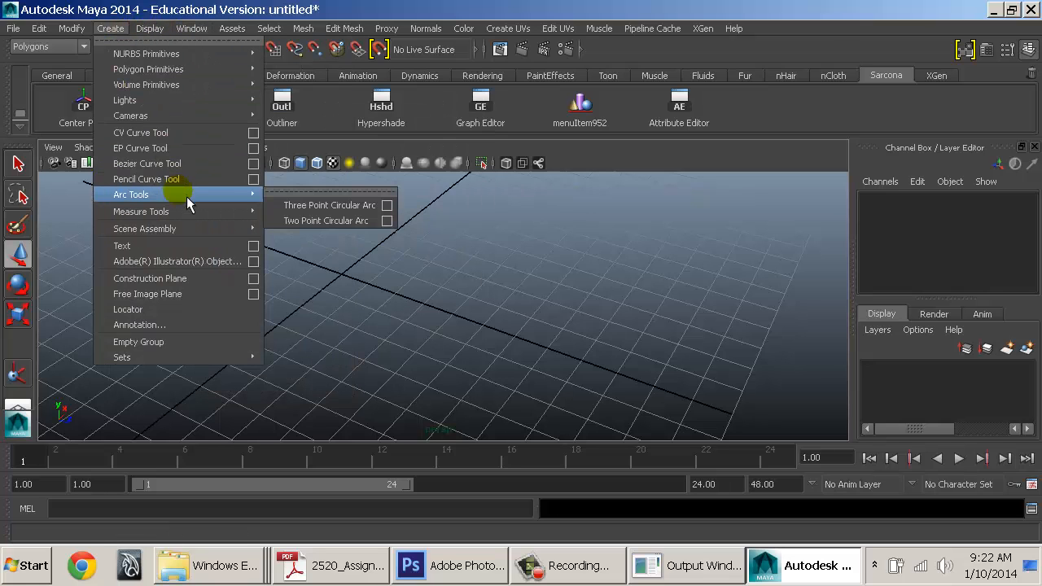
{"action": "left_click", "coordinate": [343, 220], "text": "ctrl+shift"}
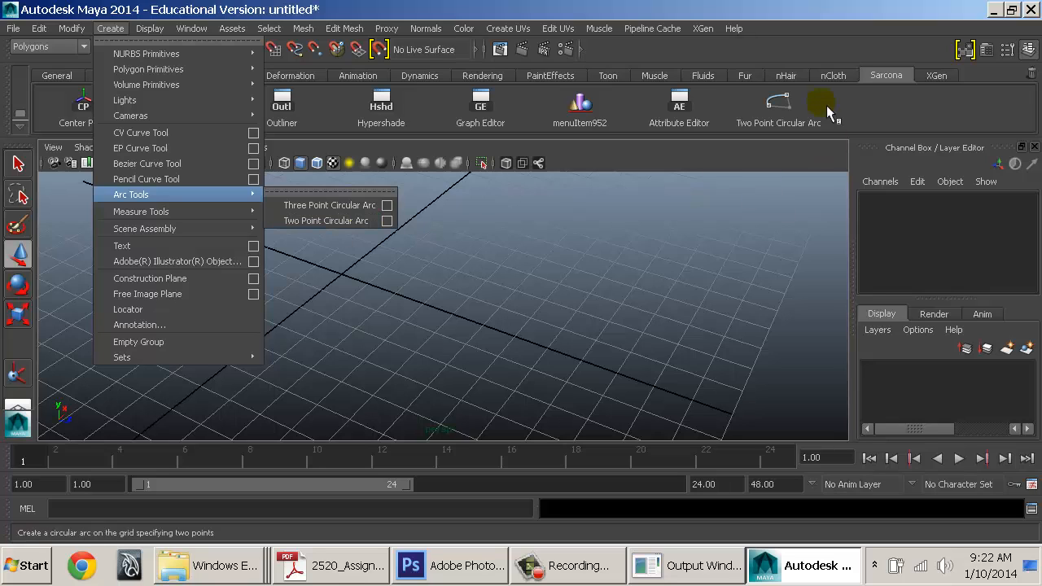
{"action": "left_click", "coordinate": [794, 116]}
{"action": "middle_click_drag", "start_coordinate": [1037, 87], "coordinate": [1039, 78]}
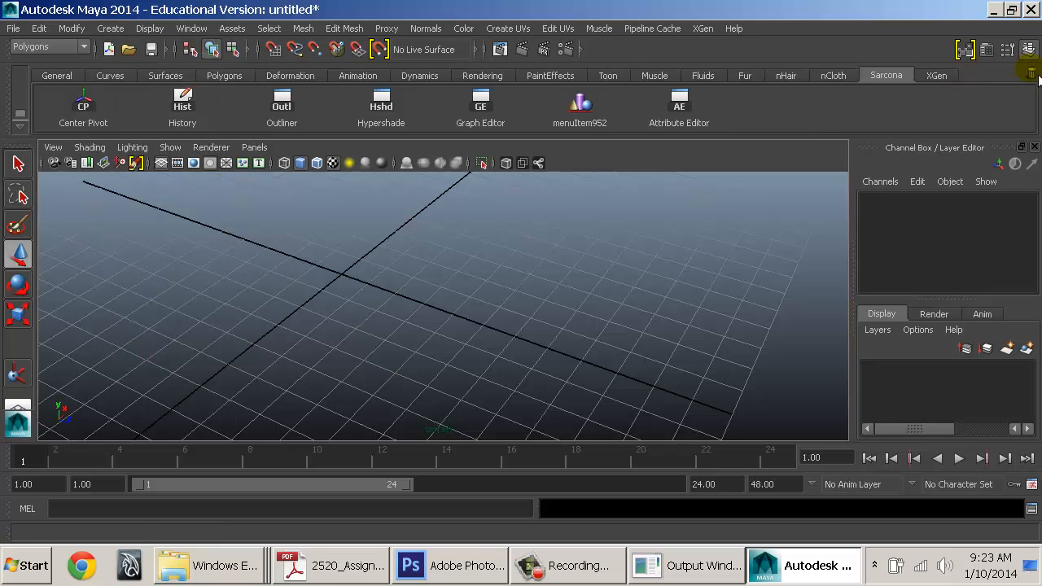
Bring up the Align Objects Options window and place it on the right side
{"action": "left_click", "coordinate": [584, 111]}
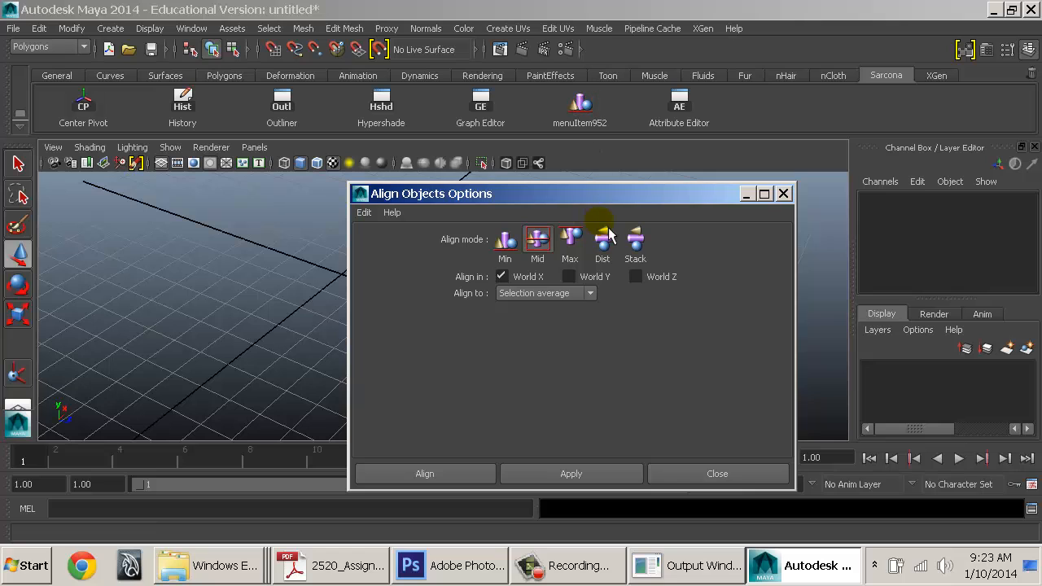
{"action": "left_click_drag", "start_coordinate": [602, 204], "coordinate": [460, 178]}
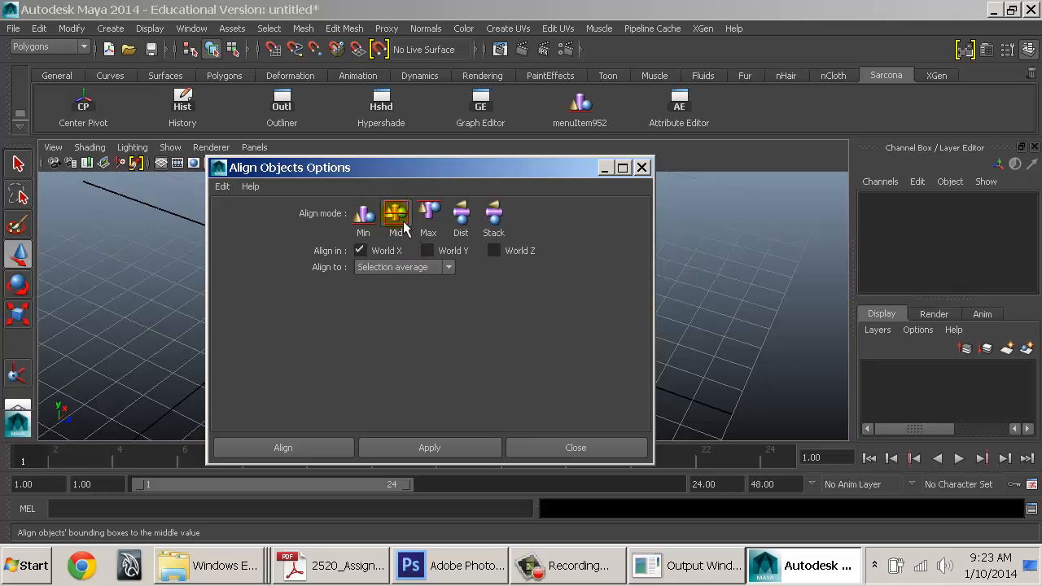
{"action": "left_click_drag", "start_coordinate": [417, 171], "coordinate": [730, 167]}
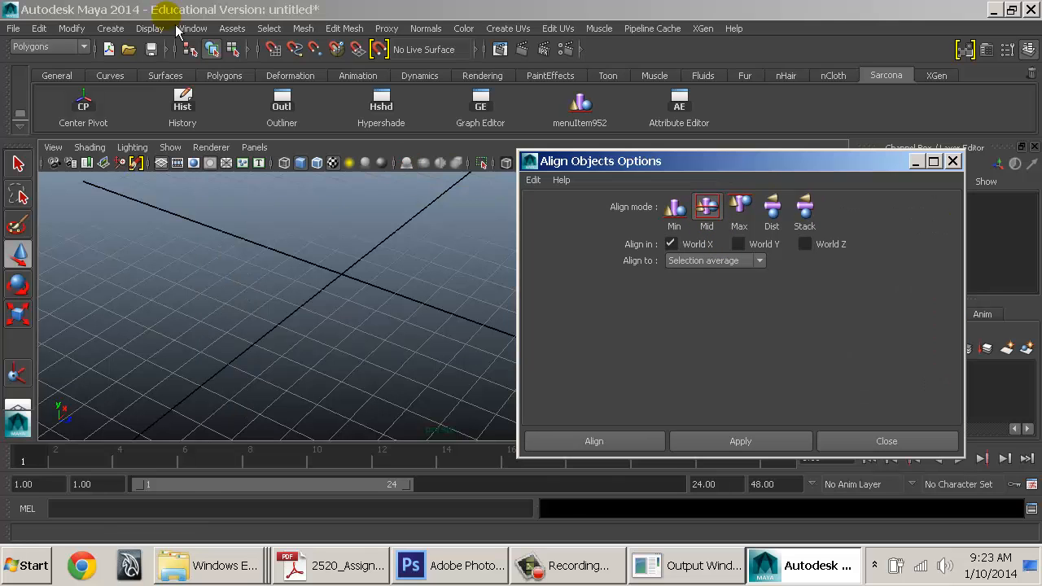
Create a polygon sphere and a polygon cube
{"action": "left_click", "coordinate": [110, 29]}
{"action": "mouse_move", "coordinate": [171, 70]}
{"action": "left_click", "coordinate": [295, 76]}
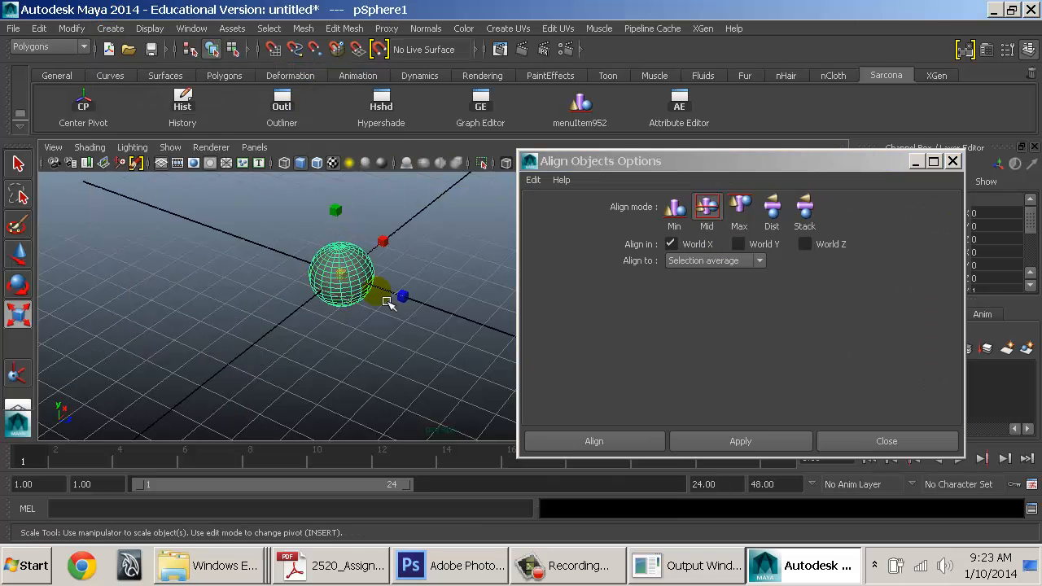
{"action": "left_click", "coordinate": [110, 28]}
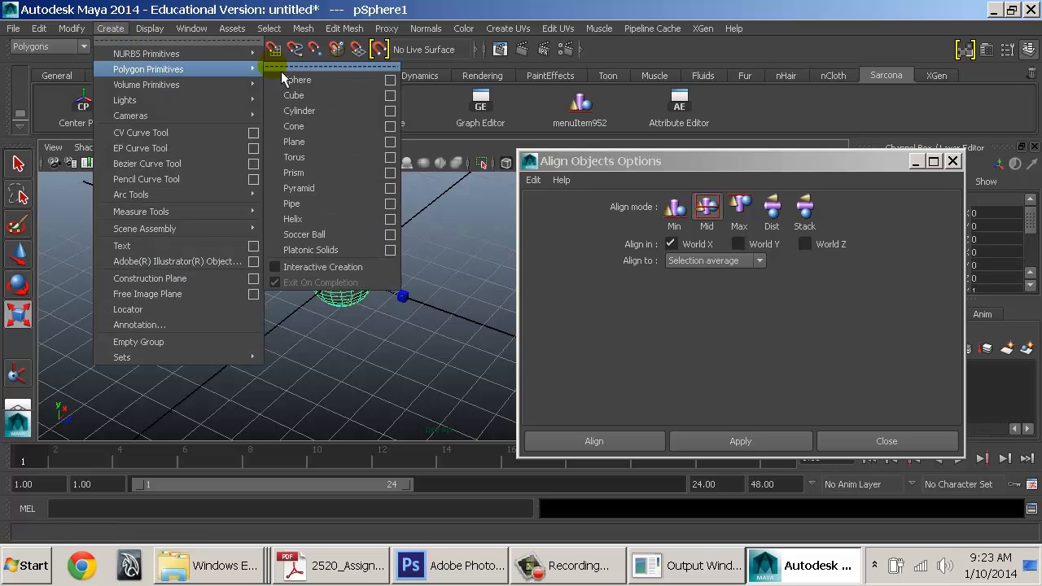
{"action": "left_click", "coordinate": [305, 96]}
Move the cube to the left of the sphere and select the sphere for scaling
{"action": "key", "text": "w"}
{"action": "middle_click_drag", "start_coordinate": [361, 323], "coordinate": [181, 330]}
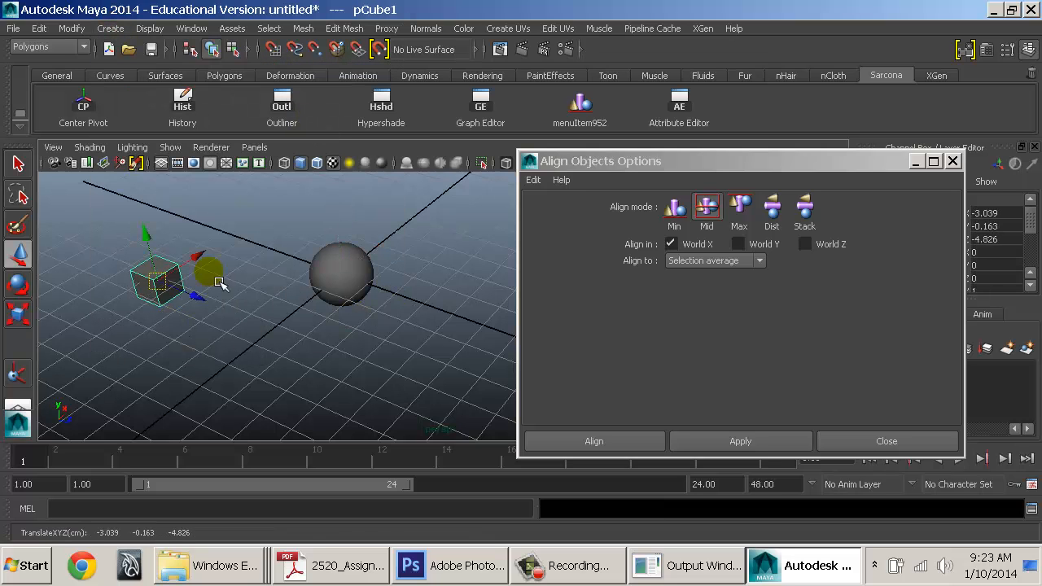
{"action": "left_click", "coordinate": [361, 282]}
{"action": "left_click_drag", "start_coordinate": [303, 303], "coordinate": [252, 298], "text": "alt"}
{"action": "key", "text": "r"}
Set Align Objects to Mid mode, add World Y, and align to the last selected object
{"action": "key", "text": "w"}
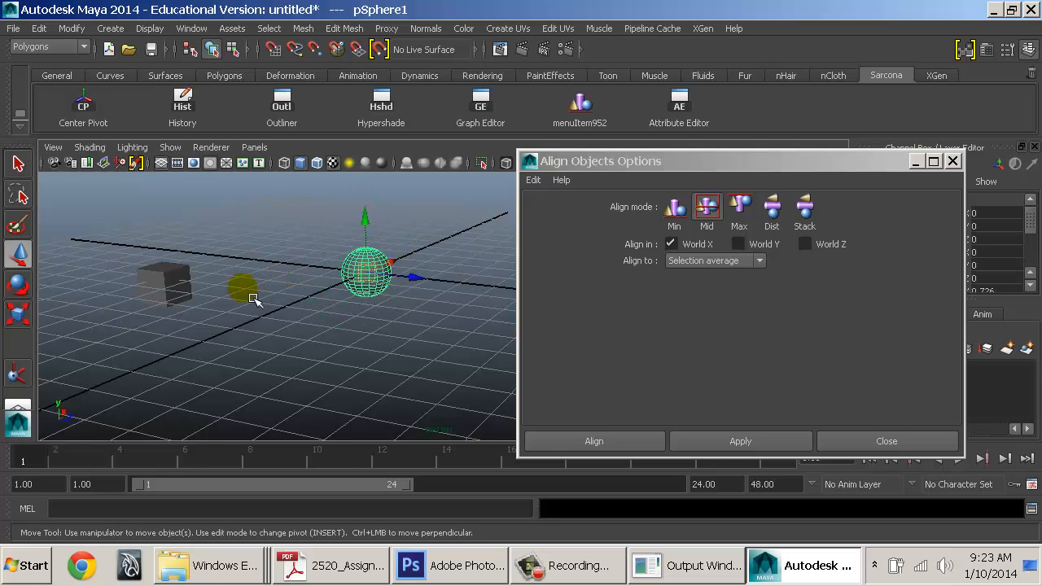
{"action": "left_click", "coordinate": [177, 289]}
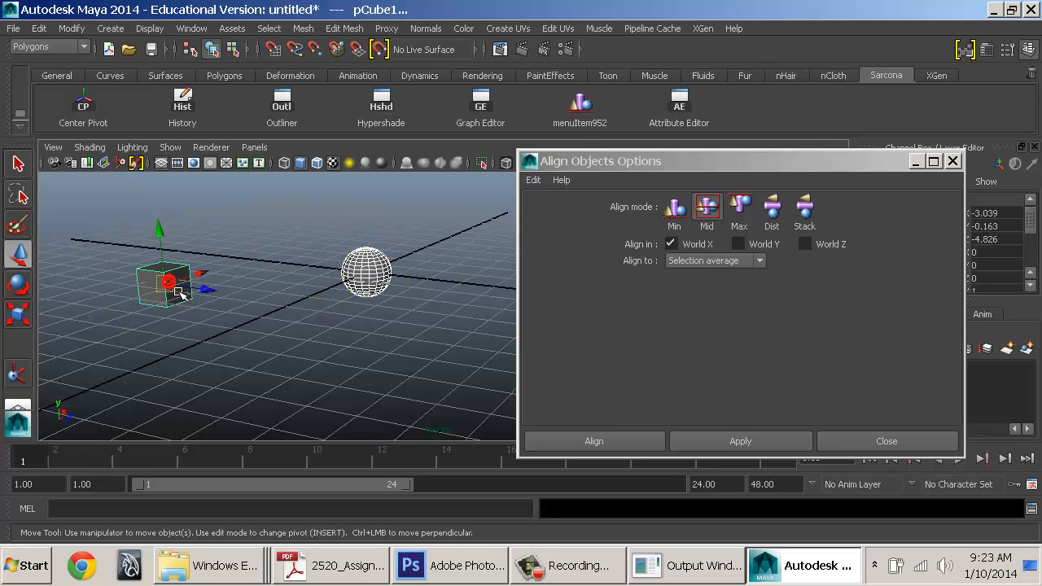
{"action": "left_click", "coordinate": [715, 208]}
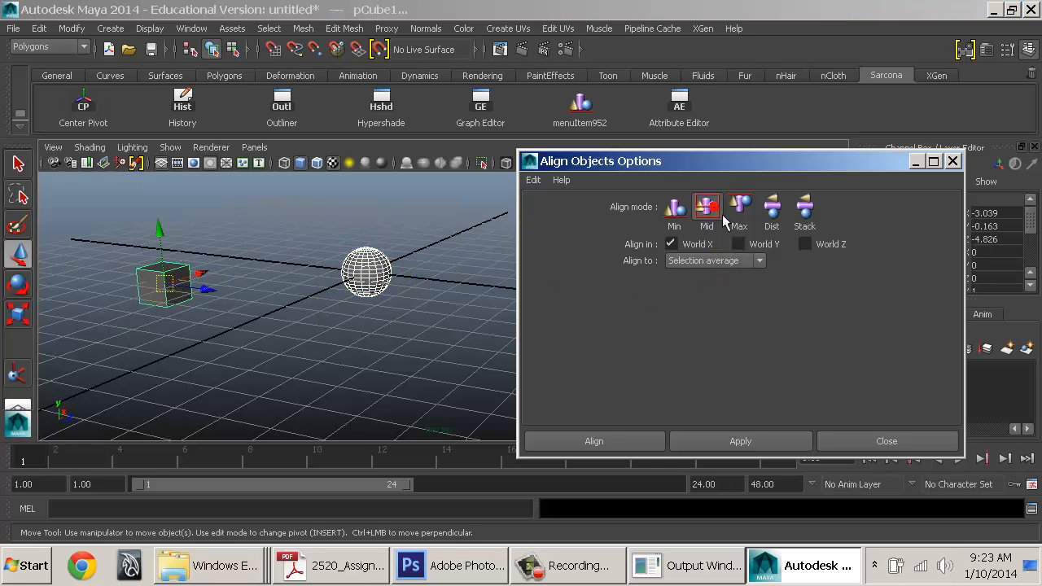
{"action": "left_click", "coordinate": [741, 244]}
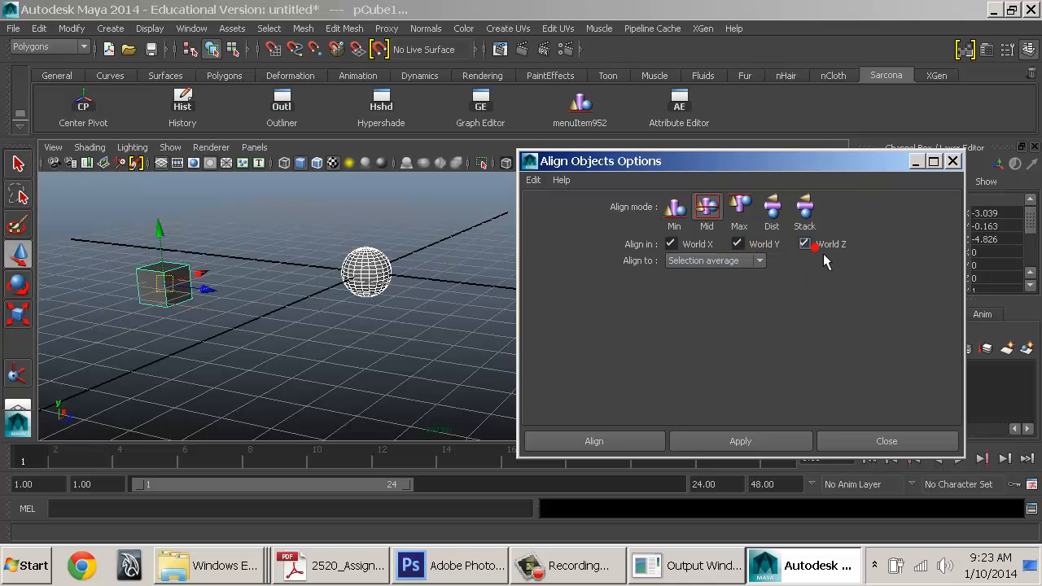
{"action": "left_click", "coordinate": [755, 263]}
{"action": "left_click", "coordinate": [721, 285]}
Align the sphere onto the cube's centre, with the cube as last selected object
{"action": "left_click", "coordinate": [370, 262]}
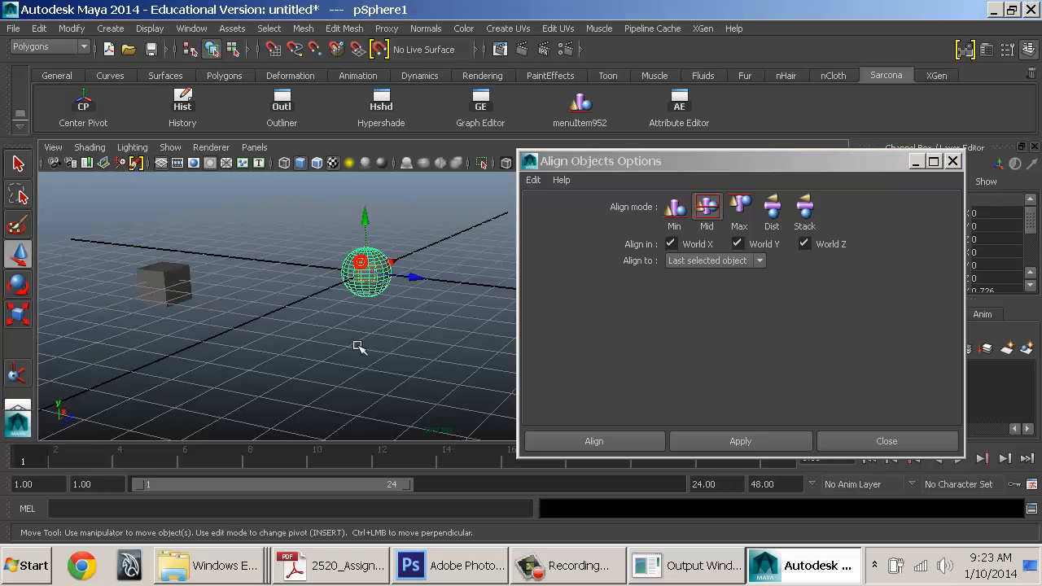
{"action": "left_click", "coordinate": [218, 257]}
{"action": "left_click", "coordinate": [715, 441]}
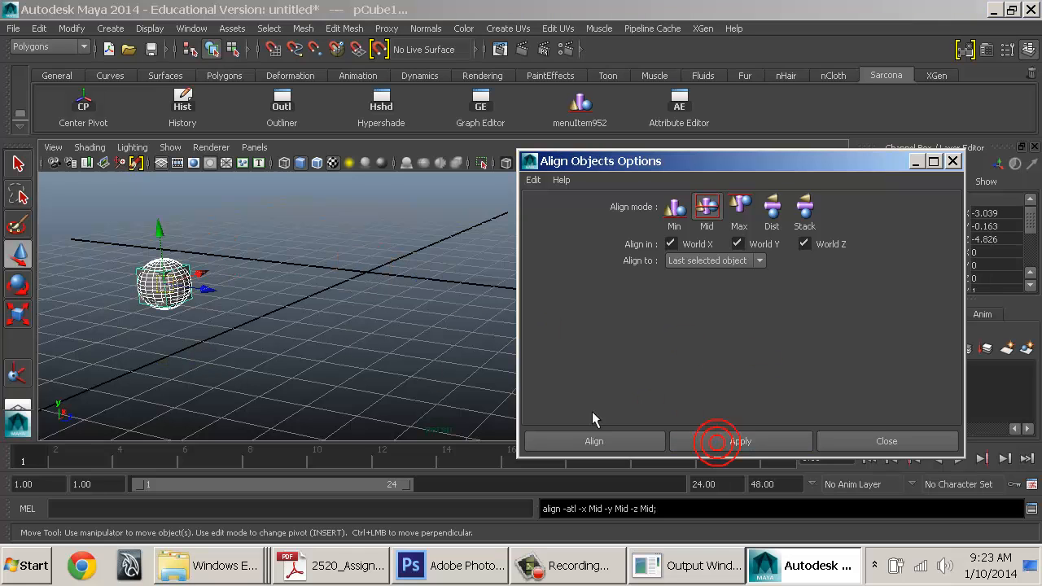
{"action": "left_click_drag", "start_coordinate": [321, 311], "coordinate": [331, 323], "text": "alt"}
{"action": "key", "text": "f"}
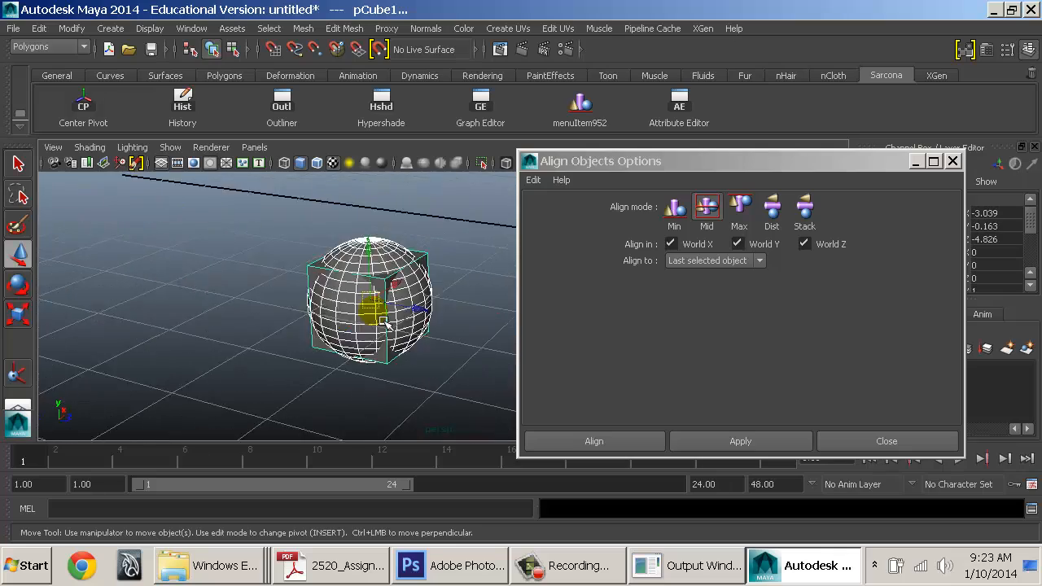
{"action": "left_click_drag", "start_coordinate": [444, 311], "coordinate": [368, 280], "text": "alt"}
{"action": "mouse_move", "coordinate": [367, 280]}
{"action": "right_mouse_down", "text": "alt"}
{"action": "mouse_move", "coordinate": [263, 265]}
{"action": "mouse_move", "coordinate": [362, 272]}
{"action": "right_mouse_up", "text": "alt"}
Delete the sphere and duplicate the cube into a row of copies
{"action": "left_click", "coordinate": [320, 276]}
{"action": "left_click", "coordinate": [355, 289]}
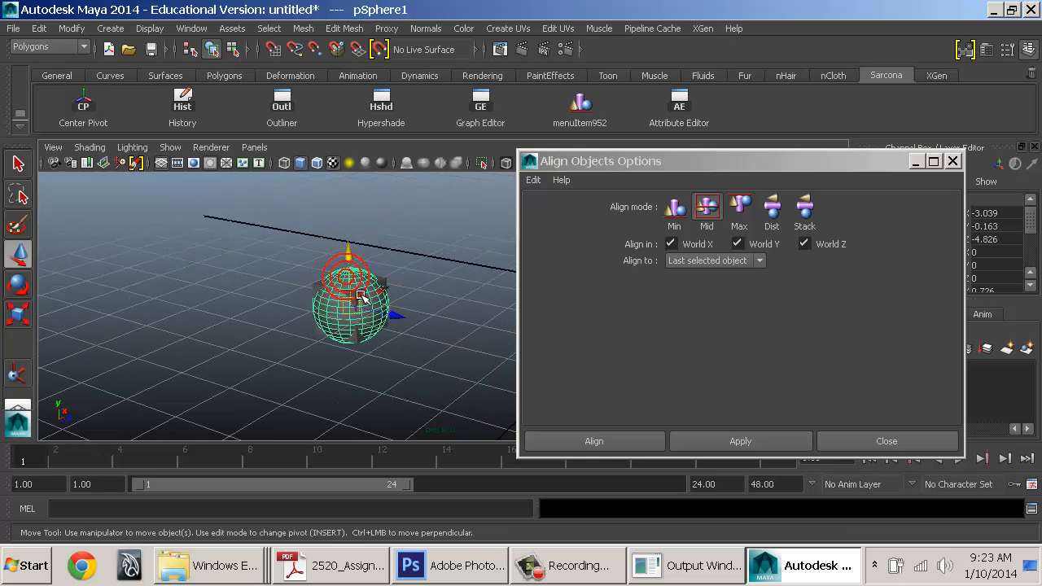
{"action": "key", "text": "Delete"}
{"action": "left_click", "coordinate": [361, 296]}
{"action": "key", "text": "ctrl+d"}
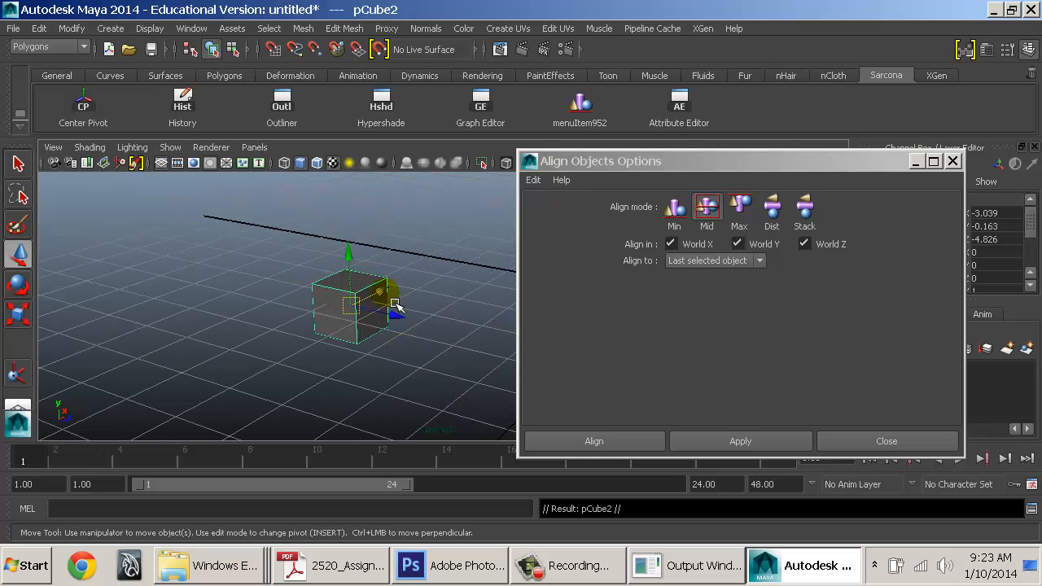
{"action": "left_click_drag", "start_coordinate": [396, 314], "coordinate": [409, 286]}
{"action": "key", "text": "shift+d"}
{"action": "key", "text": "shift+d"}
{"action": "key", "text": "shift+d"}
{"action": "key", "text": "shift+d"}
{"action": "key", "text": "shift+d"}
{"action": "key", "text": "shift+d"}
{"action": "key", "text": "shift+d"}
{"action": "key", "text": "shift+d"}
{"action": "key", "text": "shift+d"}
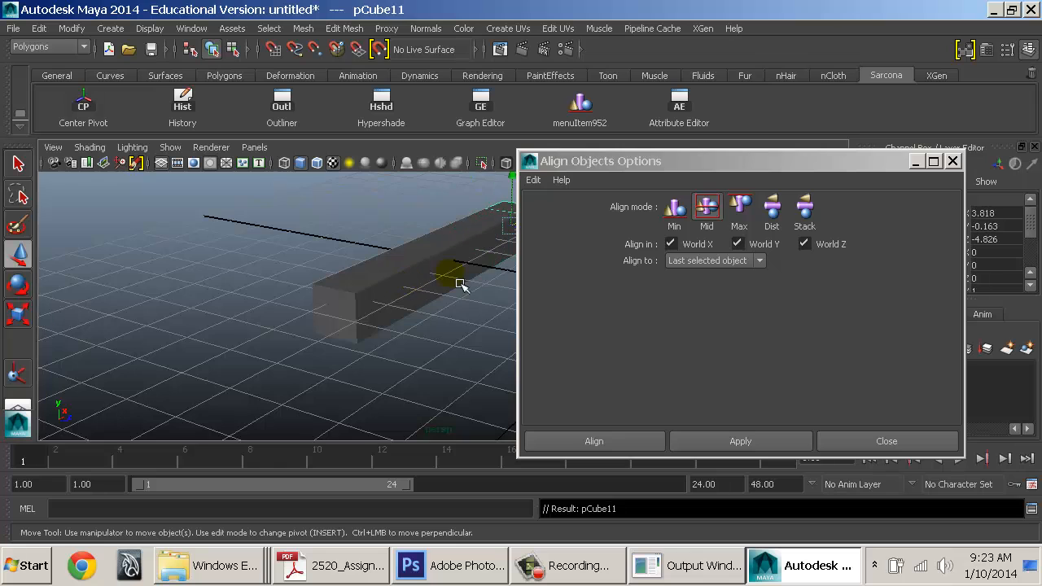
{"action": "right_click_drag", "start_coordinate": [461, 284], "coordinate": [287, 346], "text": "alt"}
{"action": "left_click_drag", "start_coordinate": [302, 298], "coordinate": [468, 314], "text": "alt"}
{"action": "key", "text": "ctrl+d"}
Select every cube in the row and switch the alignment mode to Dist
{"action": "key", "text": "4"}
{"action": "left_click", "coordinate": [227, 317]}
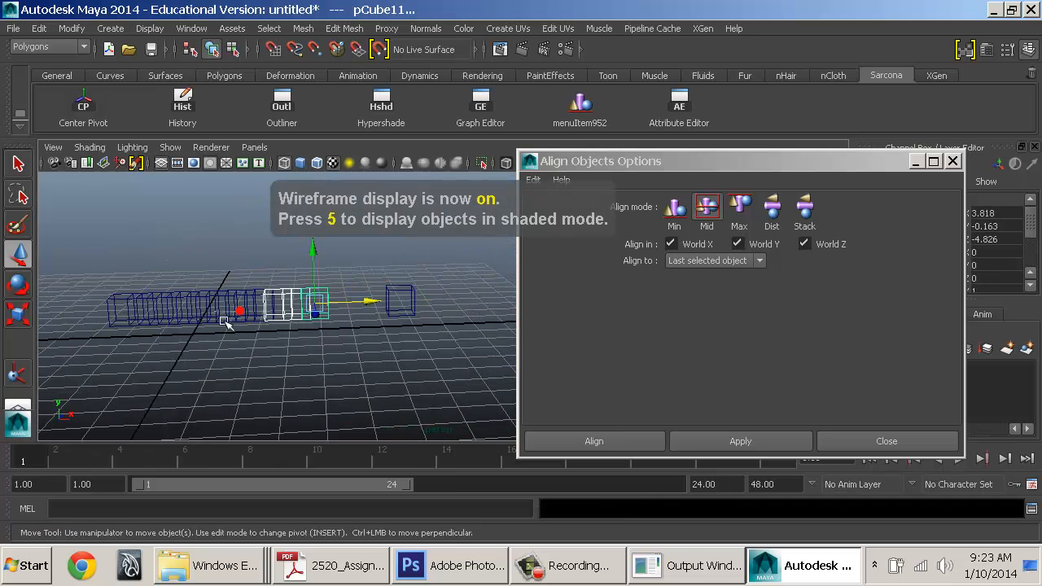
{"action": "left_click", "coordinate": [159, 317]}
{"action": "left_click", "coordinate": [128, 316]}
{"action": "key", "text": "6"}
{"action": "mouse_move", "coordinate": [66, 261]}
{"action": "left_mouse_down"}
{"action": "mouse_move", "coordinate": [198, 309]}
{"action": "mouse_move", "coordinate": [471, 383]}
{"action": "left_mouse_up"}
{"action": "left_click_drag", "start_coordinate": [337, 278], "coordinate": [316, 335], "text": "alt"}
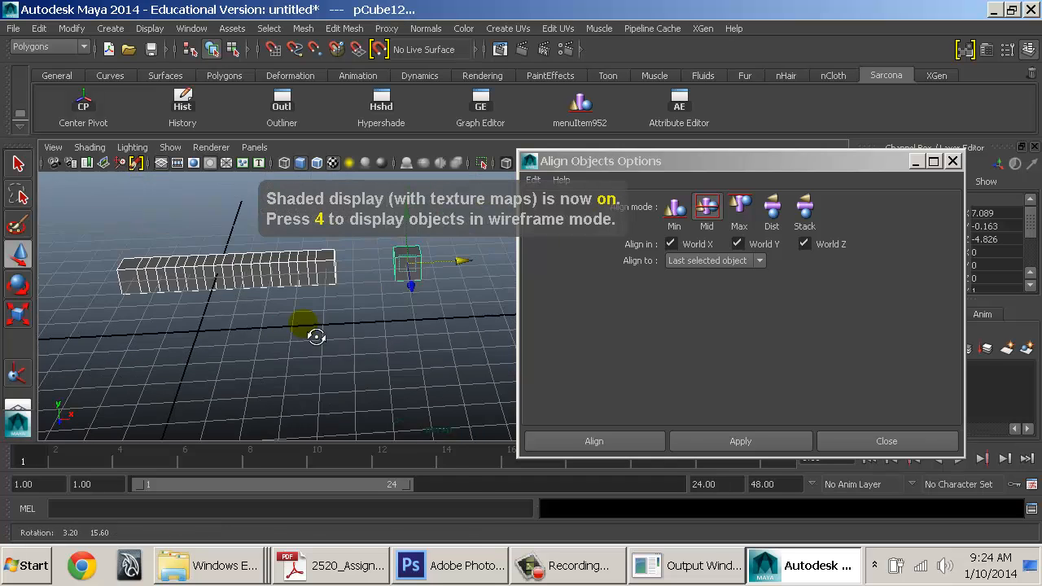
{"action": "middle_click_drag", "start_coordinate": [340, 322], "coordinate": [349, 362], "text": "alt"}
{"action": "left_click", "coordinate": [775, 213]}
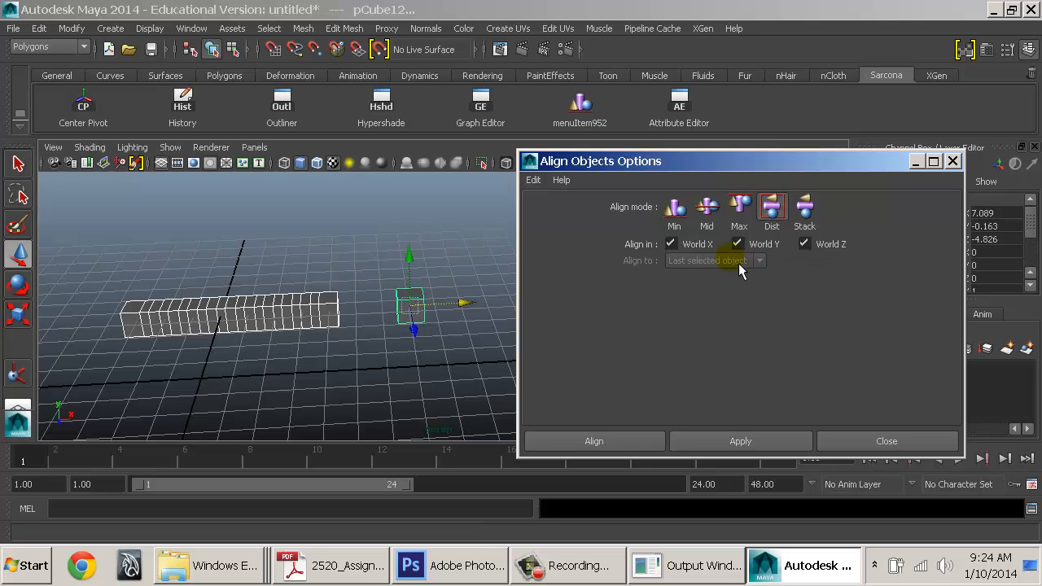
Stretch the cube row along X and distribute it evenly on World X only
{"action": "left_click_drag", "start_coordinate": [337, 338], "coordinate": [163, 422], "text": "alt"}
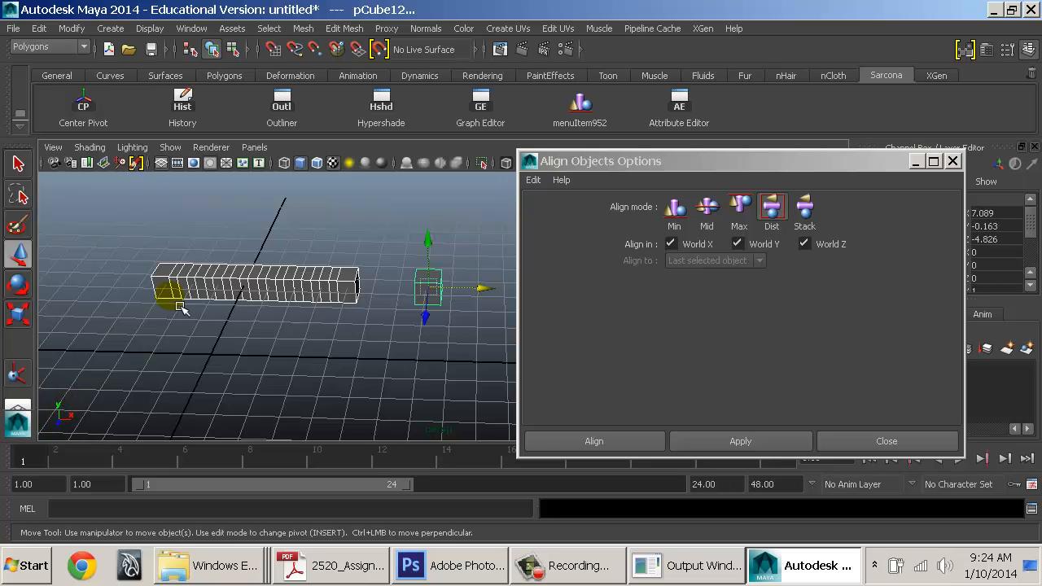
{"action": "key", "text": "r"}
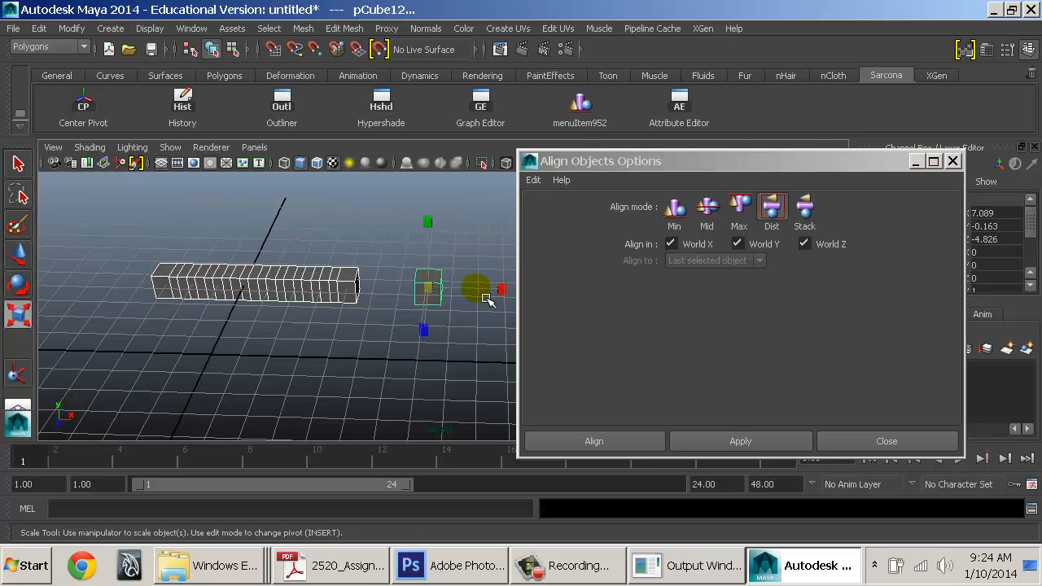
{"action": "left_click_drag", "start_coordinate": [492, 289], "coordinate": [486, 302]}
{"action": "left_click_drag", "start_coordinate": [517, 303], "coordinate": [512, 304]}
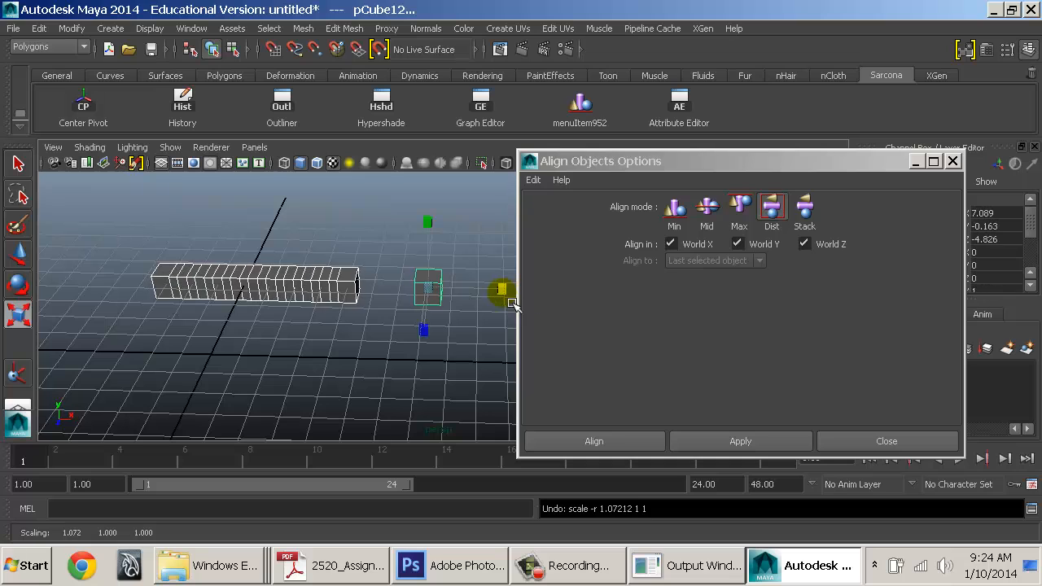
{"action": "left_click", "coordinate": [770, 244]}
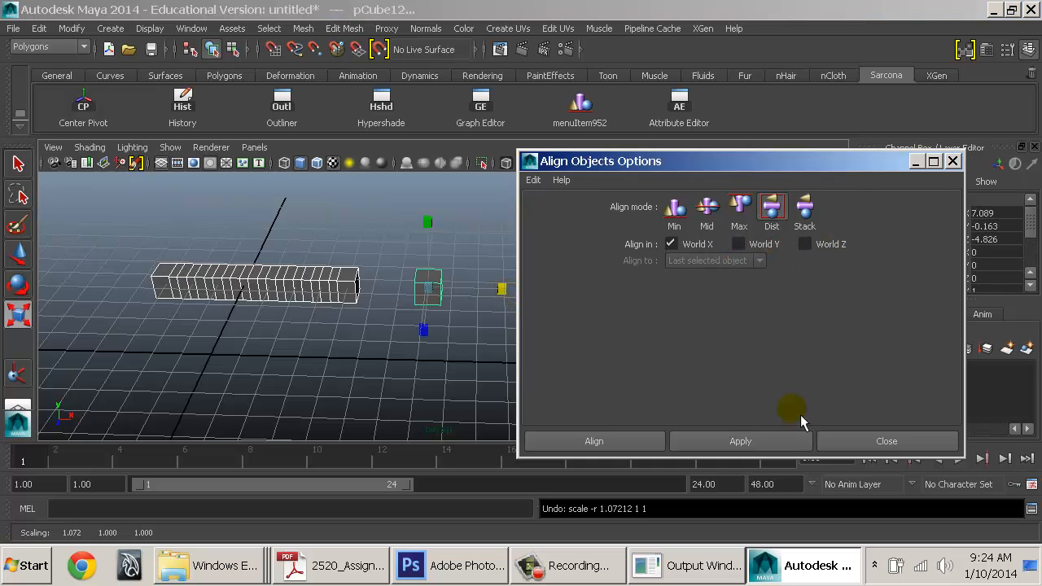
{"action": "left_click", "coordinate": [752, 445]}
Move the end cube further right along X and redistribute all cubes evenly between the ends
{"action": "left_click_drag", "start_coordinate": [337, 333], "coordinate": [408, 356], "text": "alt"}
{"action": "middle_click_drag", "start_coordinate": [407, 356], "coordinate": [367, 372], "text": "alt"}
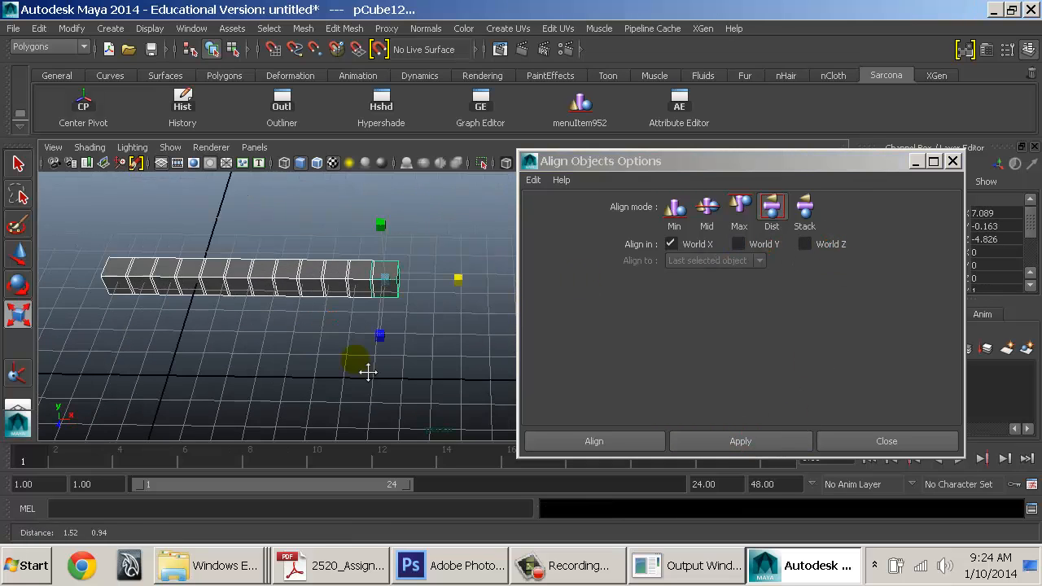
{"action": "left_click", "coordinate": [319, 343]}
{"action": "left_click_drag", "start_coordinate": [351, 333], "coordinate": [377, 318], "text": "alt"}
{"action": "left_click", "coordinate": [395, 282]}
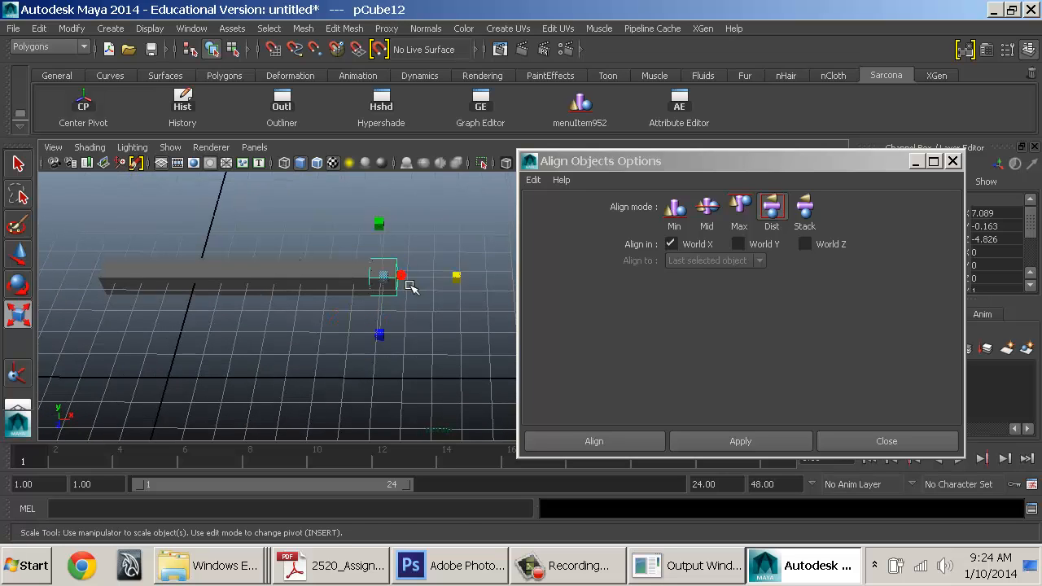
{"action": "key", "text": "w"}
{"action": "left_click_drag", "start_coordinate": [424, 283], "coordinate": [505, 282]}
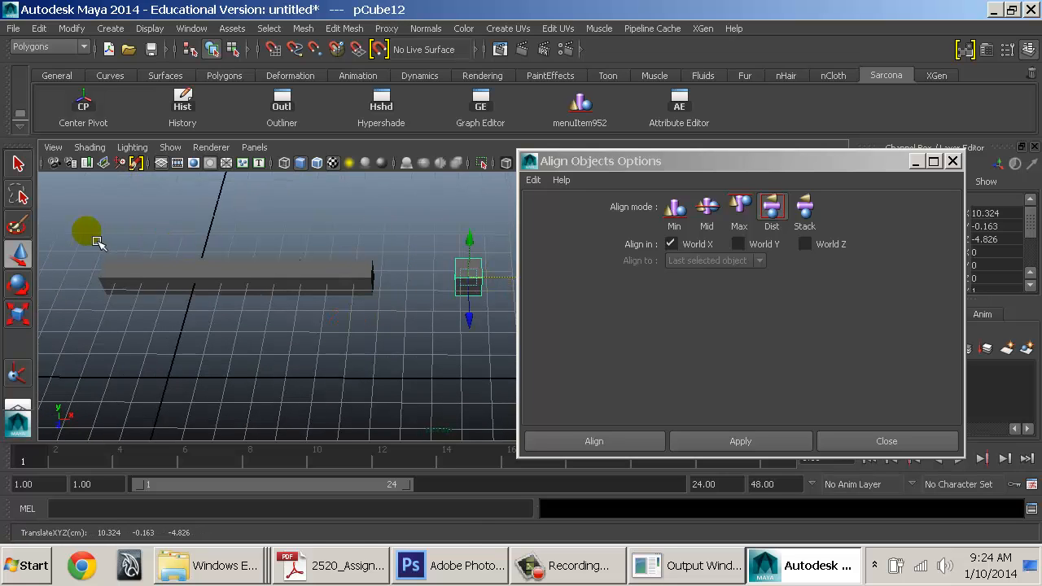
{"action": "left_click_drag", "start_coordinate": [94, 238], "coordinate": [501, 326]}
{"action": "left_click", "coordinate": [768, 440]}
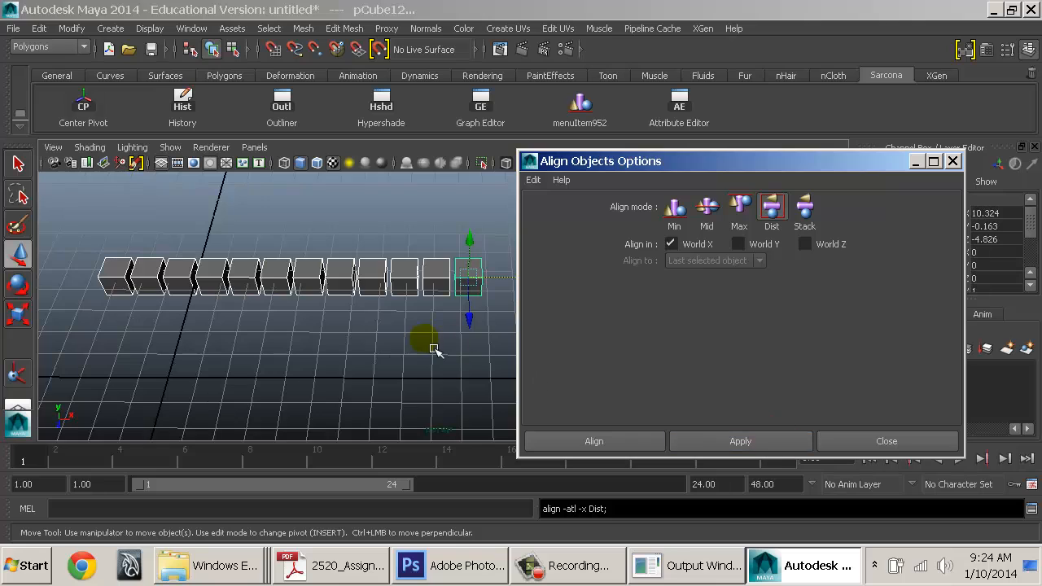
{"action": "left_click_drag", "start_coordinate": [369, 342], "coordinate": [391, 297], "text": "alt"}
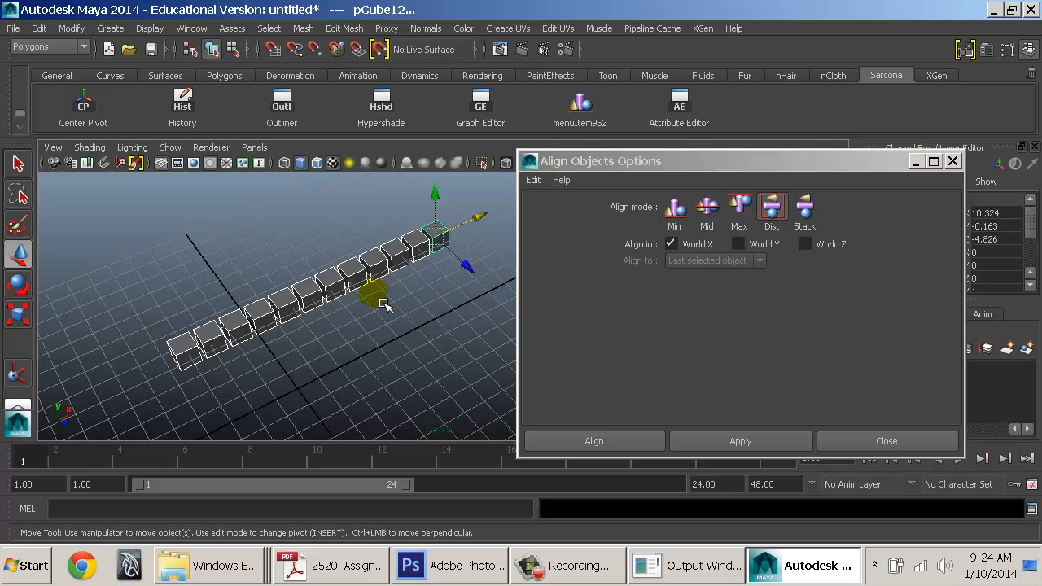
{"action": "left_click_drag", "start_coordinate": [416, 274], "coordinate": [438, 269], "text": "alt"}
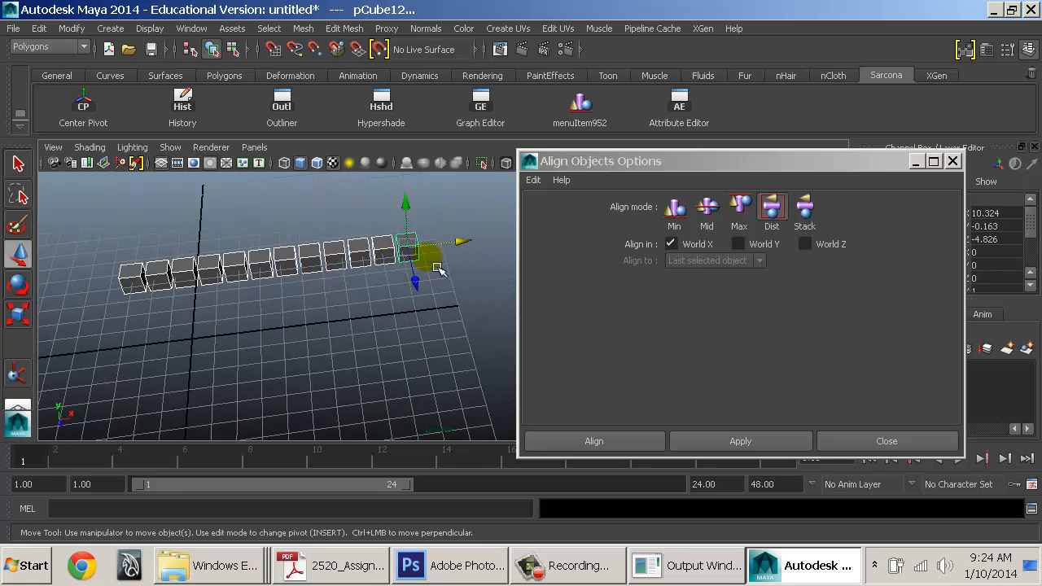
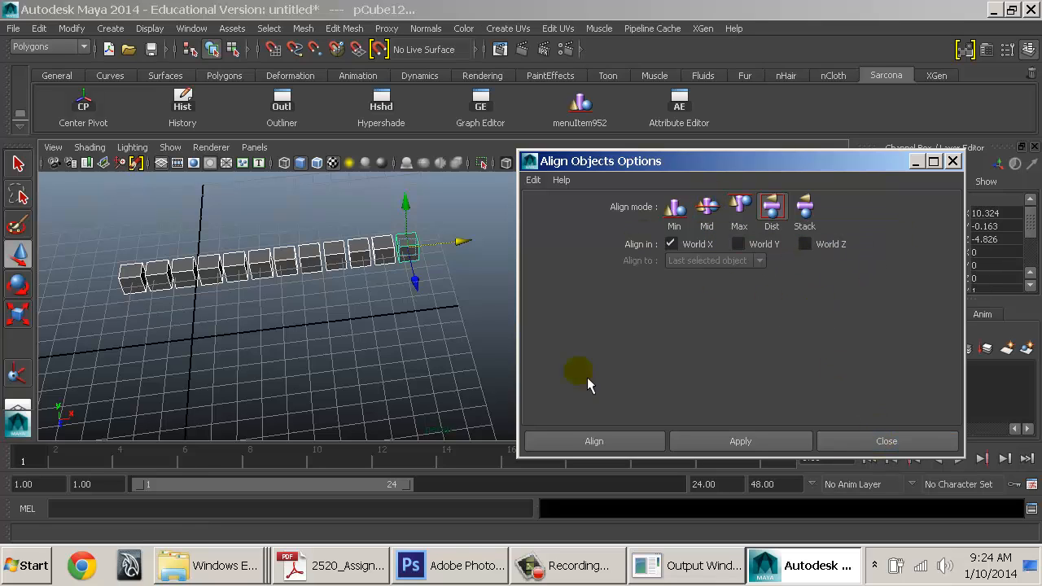
Delete the middle cubes and the right end cube, keeping only the first small cube
{"action": "left_click_drag", "start_coordinate": [377, 236], "coordinate": [166, 295]}
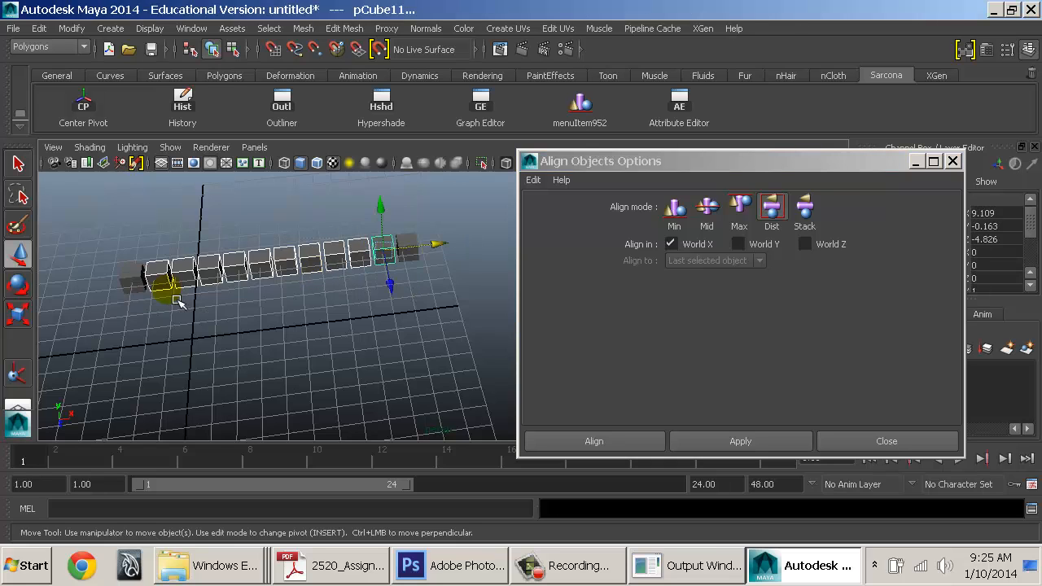
{"action": "key", "text": "Delete"}
{"action": "left_click", "coordinate": [408, 251]}
{"action": "key", "text": "Delete"}
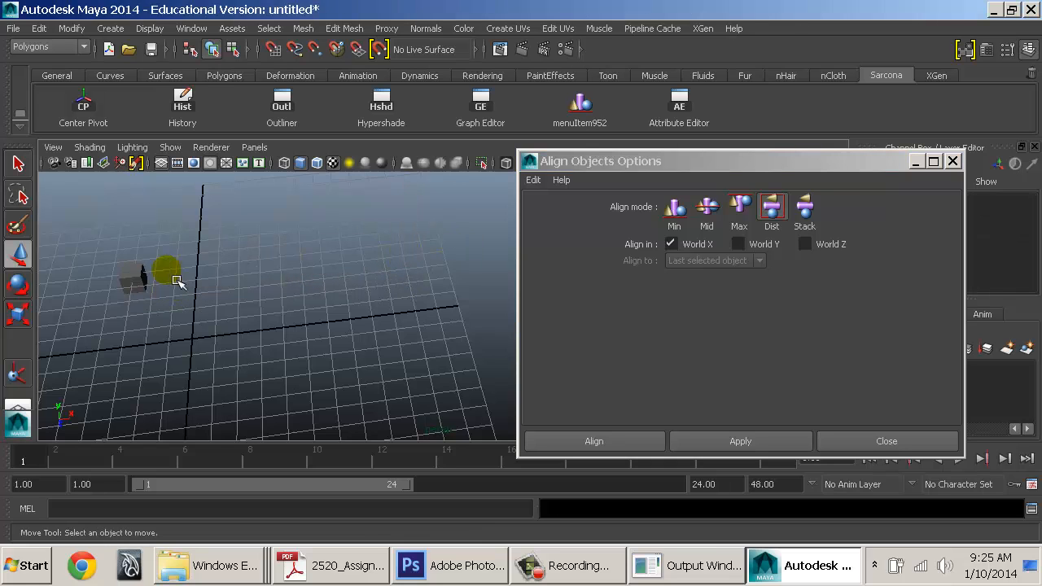
Duplicate the small cube, then move the copy right along X and scale it up
{"action": "left_click", "coordinate": [142, 284]}
{"action": "key", "text": "ctrl+d"}
{"action": "middle_click_drag", "start_coordinate": [155, 289], "coordinate": [348, 289]}
{"action": "key", "text": "r"}
{"action": "key", "text": "w"}
{"action": "left_click_drag", "start_coordinate": [348, 288], "coordinate": [405, 268], "text": "alt"}
{"action": "middle_click_drag", "start_coordinate": [405, 268], "coordinate": [419, 261], "text": "alt"}
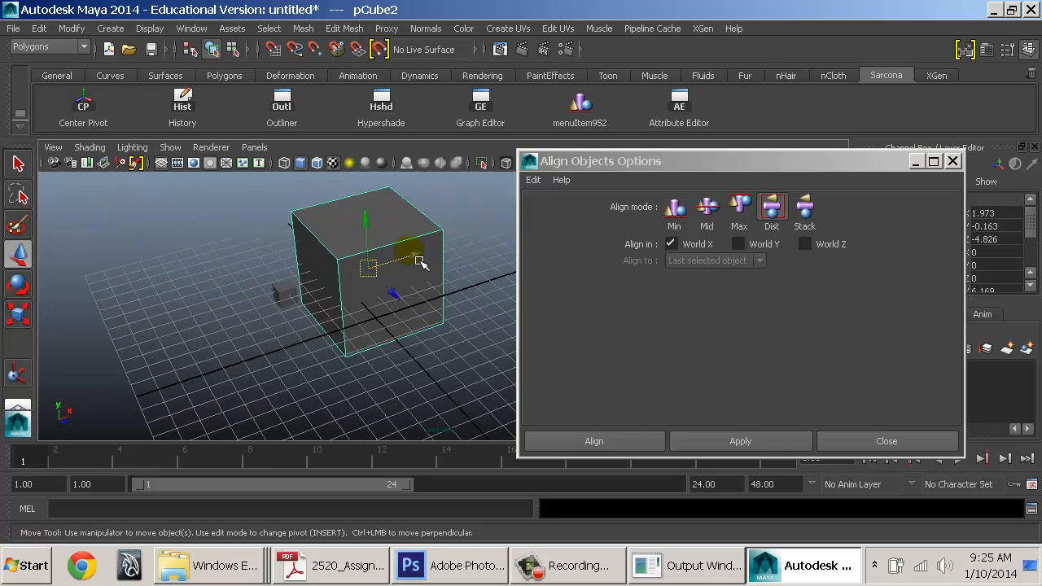
Centre the small cube inside the big cube with Mid alignment on World X, Y and Z
{"action": "left_click", "coordinate": [288, 292]}
{"action": "left_click", "coordinate": [312, 252], "text": "shift"}
{"action": "left_click", "coordinate": [712, 209]}
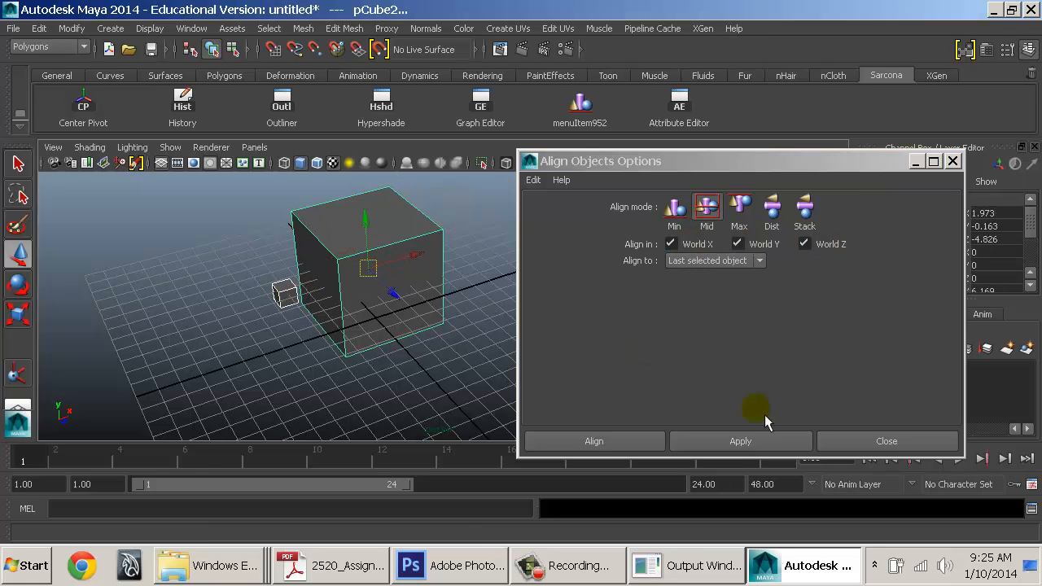
{"action": "left_click", "coordinate": [741, 450]}
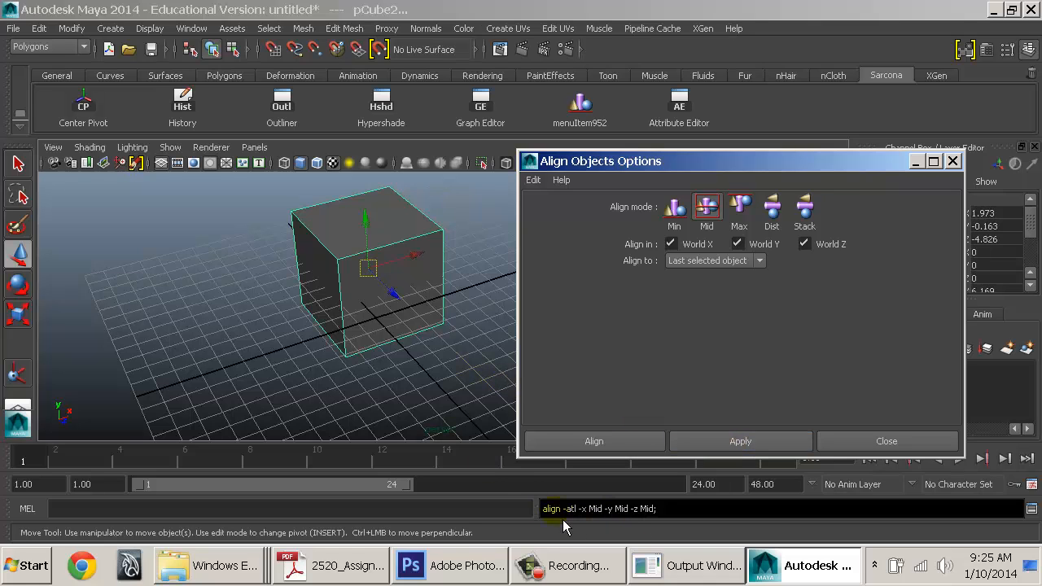
{"action": "left_click_drag", "start_coordinate": [544, 512], "coordinate": [669, 513]}
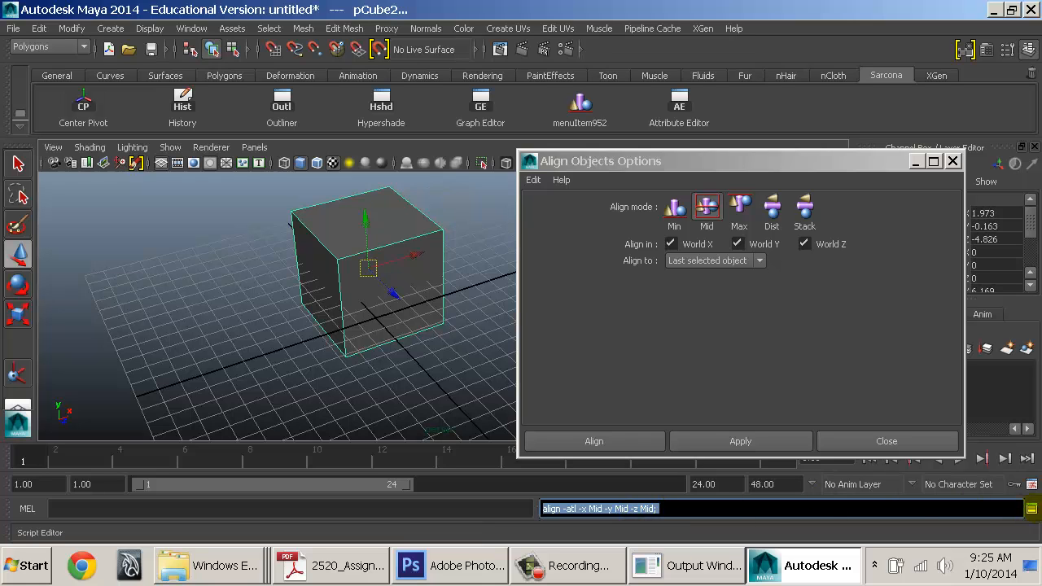
Drag the Mid align command from the Script Editor history onto the Sarcona shelf as a MEL button
{"action": "left_click", "coordinate": [1031, 508]}
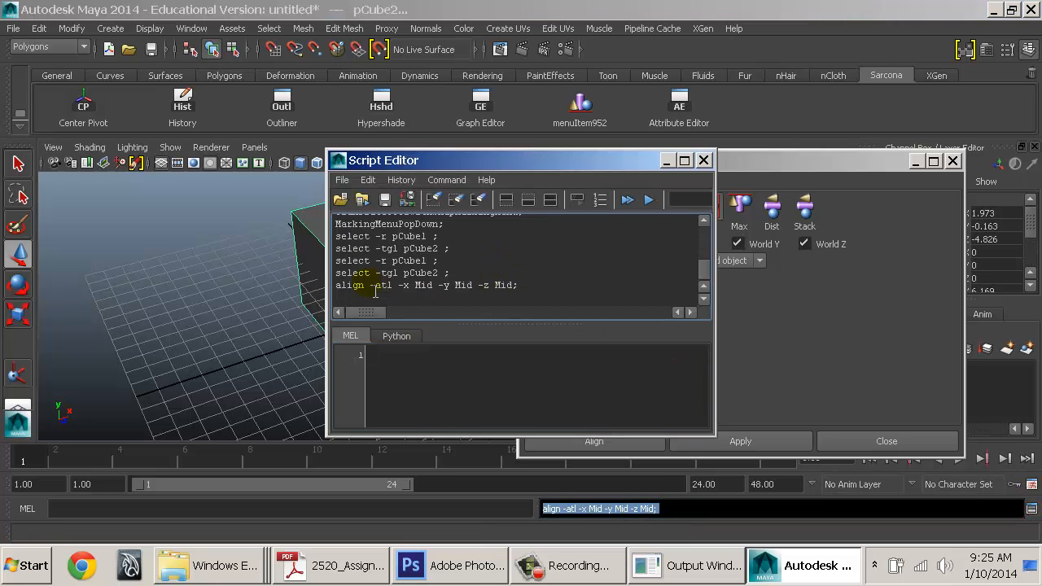
{"action": "triple_click", "coordinate": [540, 288]}
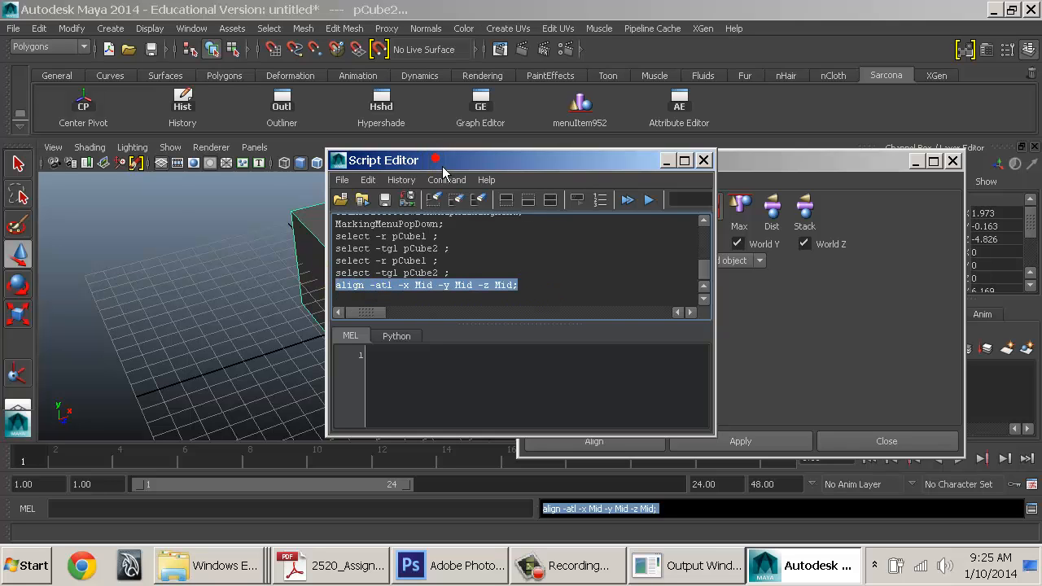
{"action": "left_click_drag", "start_coordinate": [443, 169], "coordinate": [207, 161]}
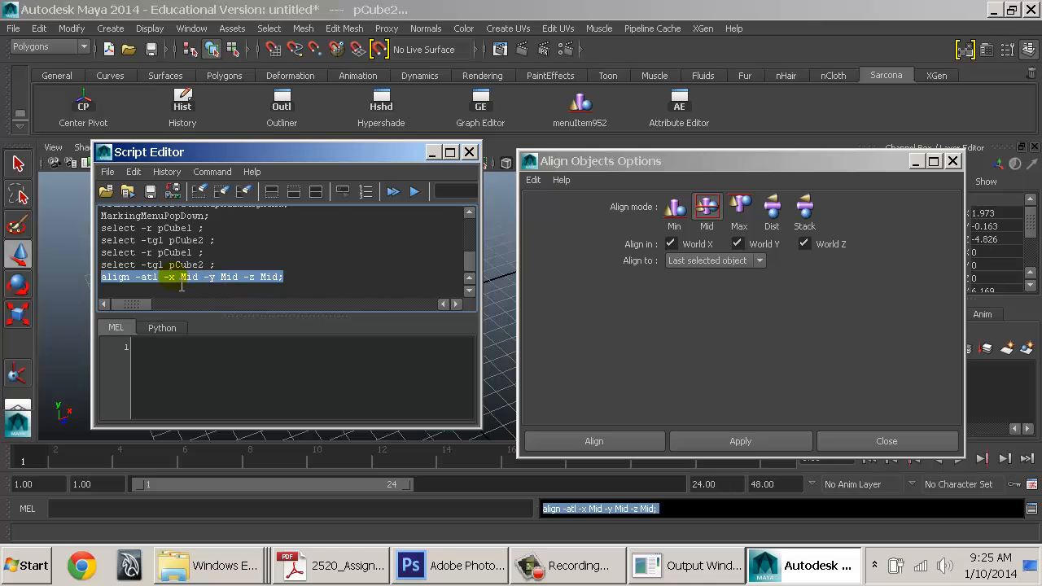
{"action": "mouse_move", "coordinate": [181, 285]}
{"action": "middle_mouse_down"}
{"action": "mouse_move", "coordinate": [465, 262]}
{"action": "mouse_move", "coordinate": [753, 105]}
{"action": "middle_mouse_up"}
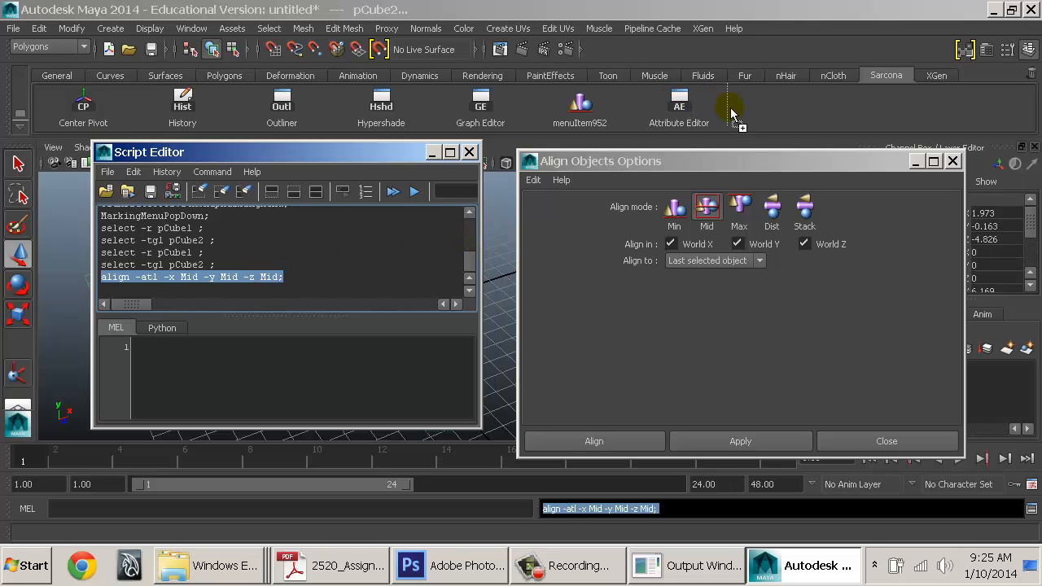
{"action": "middle_click_drag", "start_coordinate": [731, 114], "coordinate": [741, 122]}
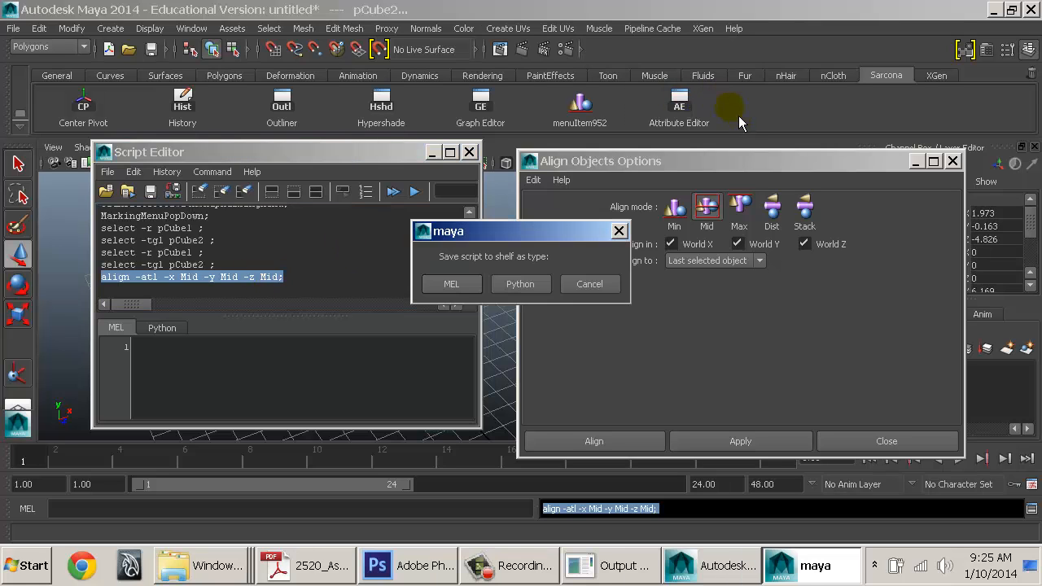
{"action": "left_click", "coordinate": [476, 293]}
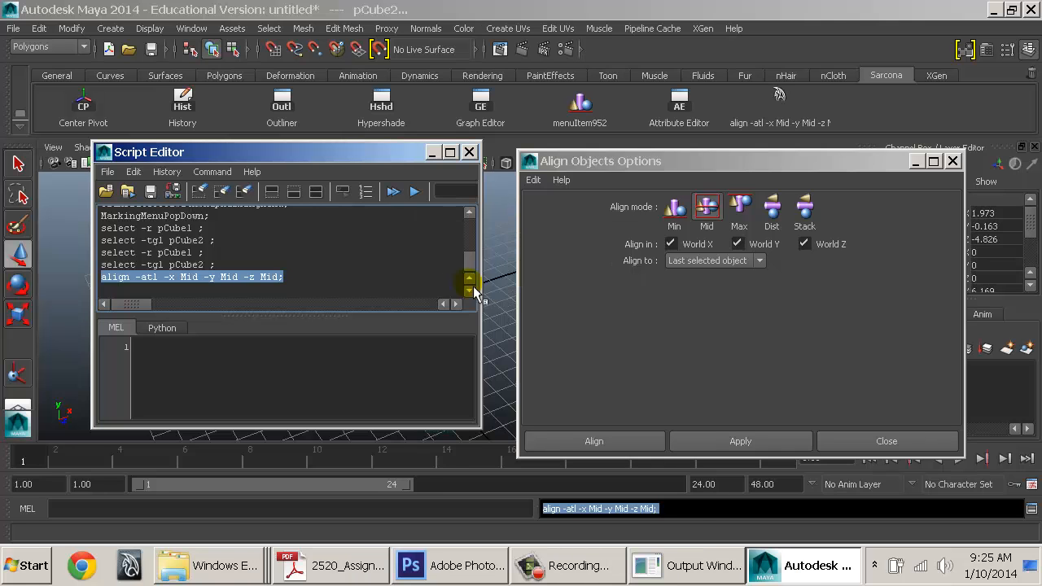
Close the Script Editor and Align Options, then reselect the big cube
{"action": "left_click", "coordinate": [469, 152]}
{"action": "left_click", "coordinate": [887, 440]}
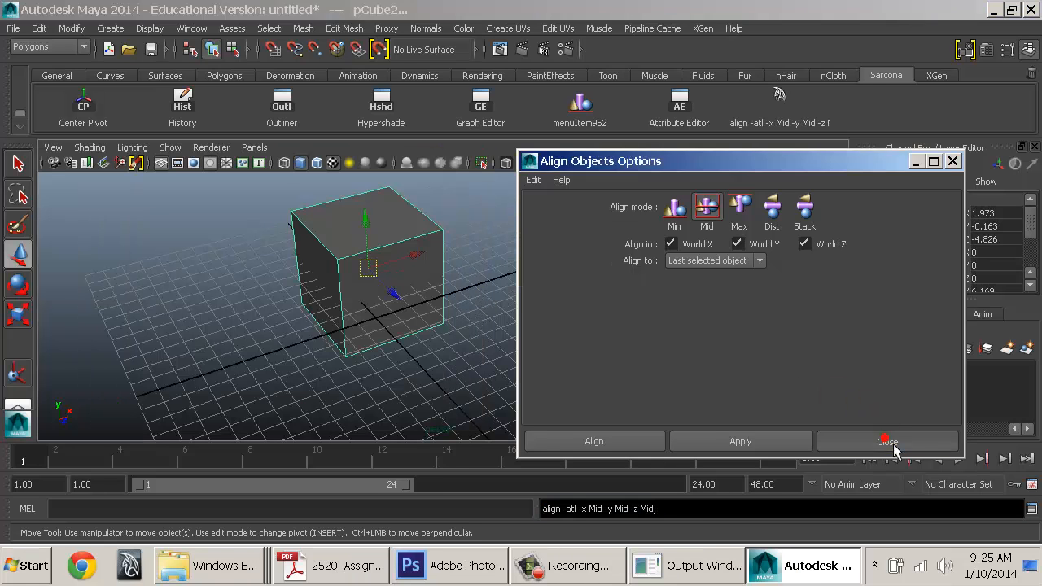
{"action": "left_click", "coordinate": [597, 326]}
{"action": "left_click", "coordinate": [381, 225]}
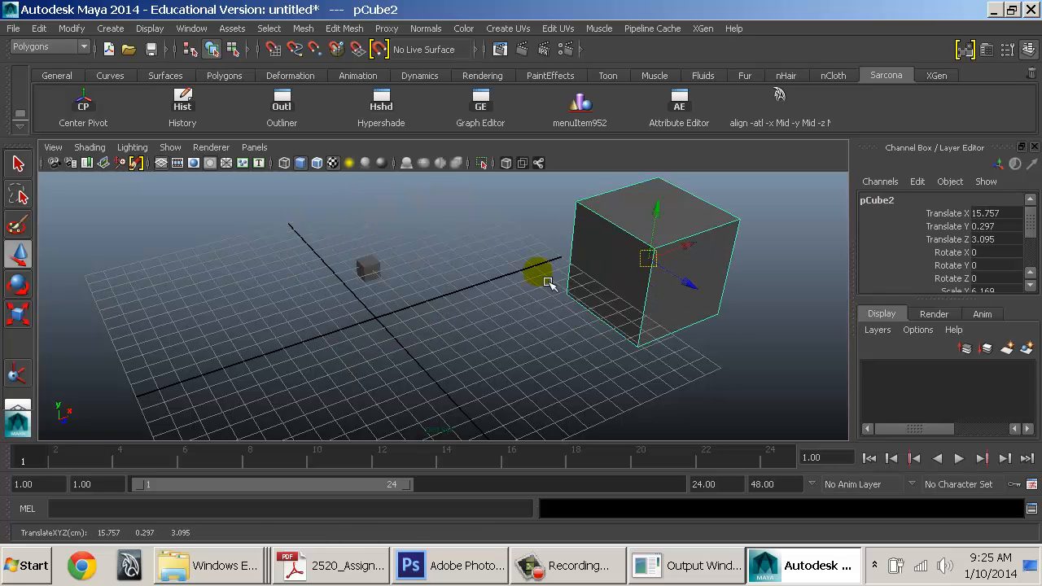
Shrink the new cube pCube3, move it aside and flatten it into a thin slab
{"action": "key", "text": "r"}
{"action": "left_click_drag", "start_coordinate": [650, 257], "coordinate": [565, 300]}
{"action": "key", "text": "w"}
{"action": "left_click_drag", "start_coordinate": [659, 274], "coordinate": [517, 326]}
{"action": "key", "text": "r"}
{"action": "left_click_drag", "start_coordinate": [573, 286], "coordinate": [534, 277]}
{"action": "left_click_drag", "start_coordinate": [520, 242], "coordinate": [522, 316]}
{"action": "mouse_move", "coordinate": [535, 277]}
{"action": "middle_mouse_down"}
{"action": "mouse_move", "coordinate": [551, 195]}
{"action": "mouse_move", "coordinate": [538, 277]}
{"action": "middle_mouse_up"}
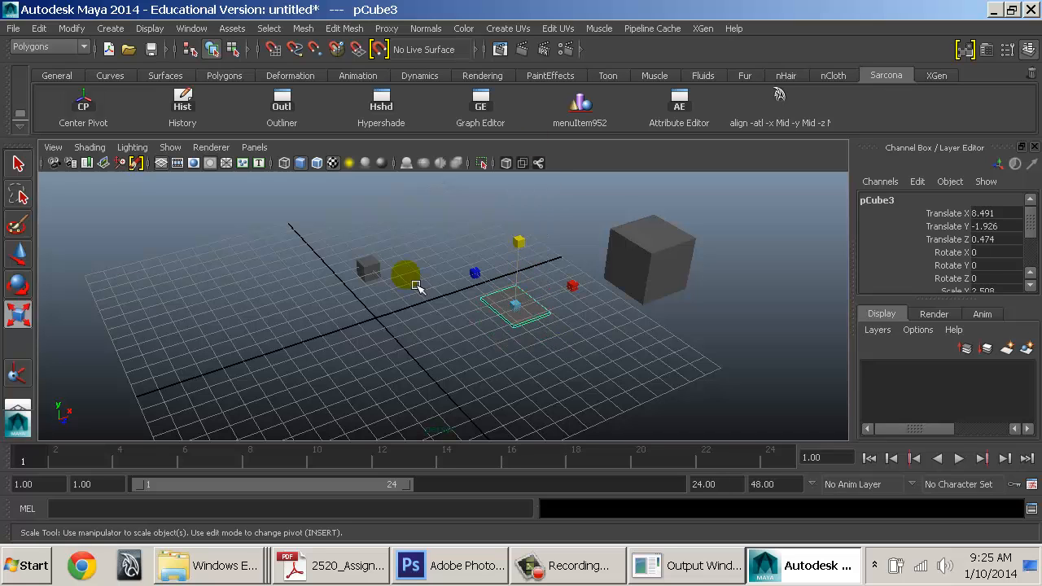
Use the shelf Mid align button to centre the small cube on the flat cube, then inside the big cube
{"action": "left_click", "coordinate": [374, 276]}
{"action": "left_click", "coordinate": [524, 314], "text": "shift"}
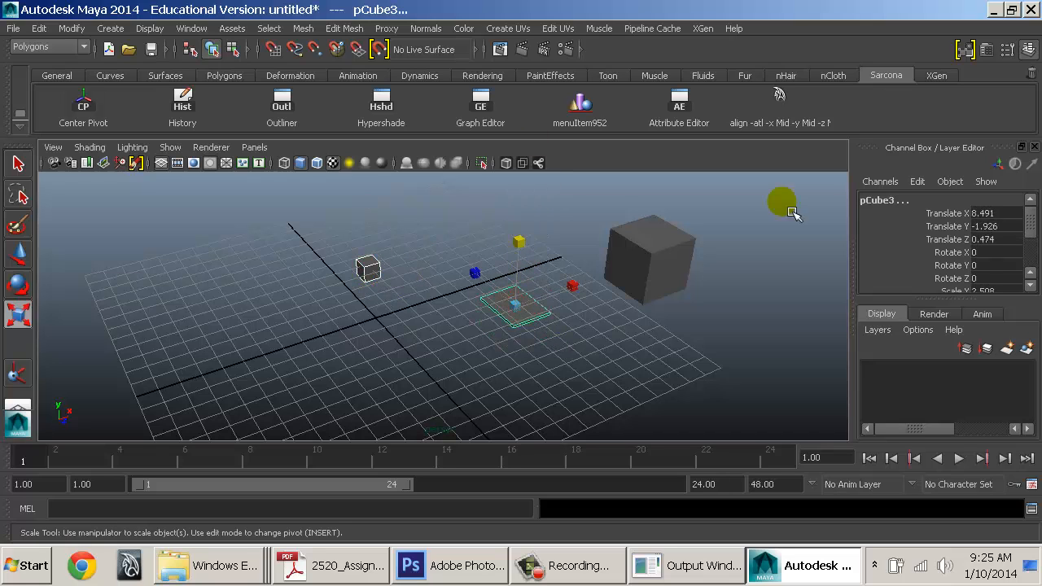
{"action": "left_click", "coordinate": [791, 119]}
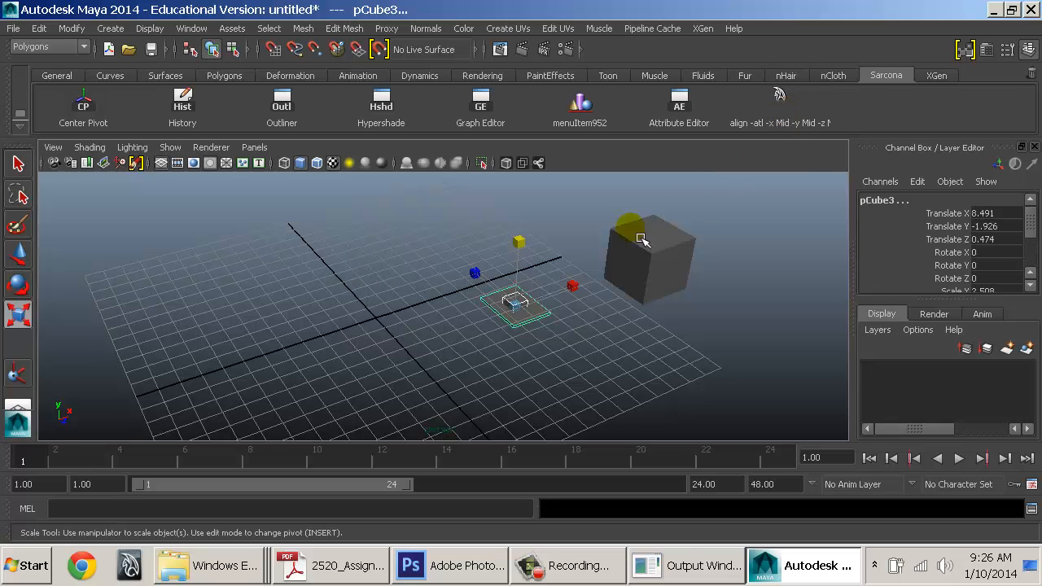
{"action": "middle_click_drag", "start_coordinate": [628, 233], "coordinate": [595, 226], "text": "alt"}
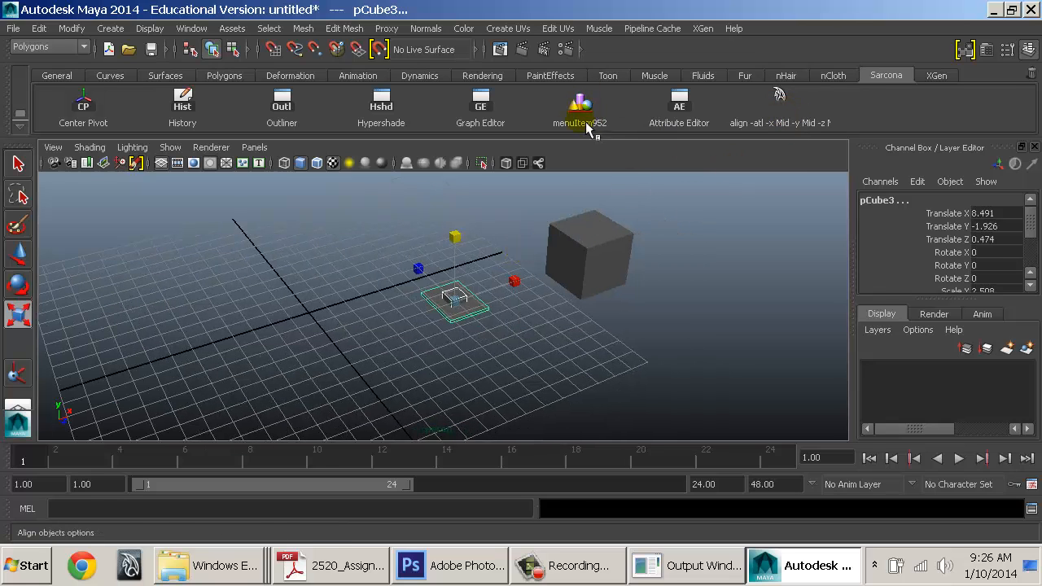
{"action": "left_click", "coordinate": [602, 267]}
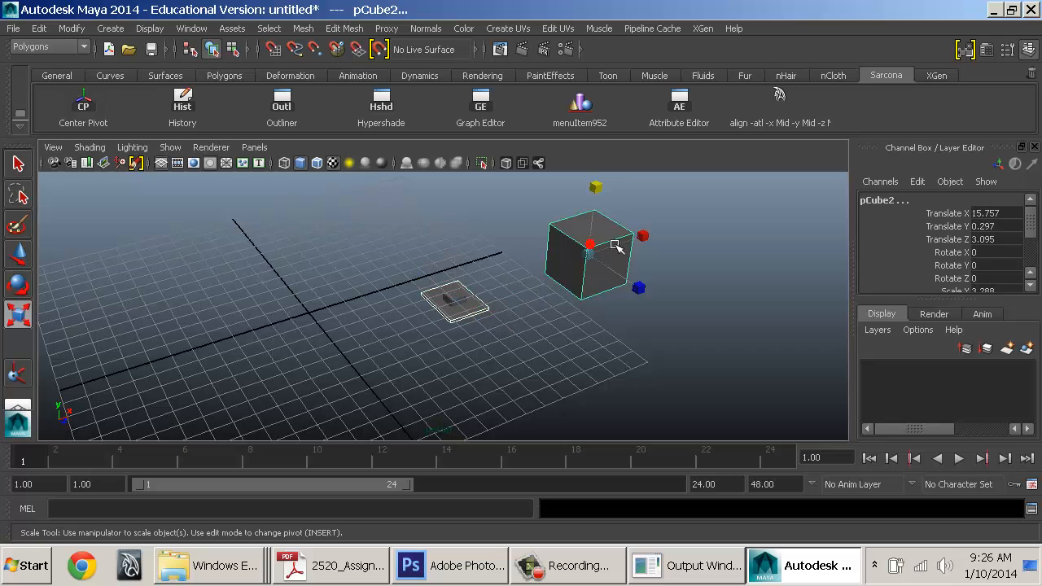
{"action": "left_click", "coordinate": [778, 100]}
{"action": "left_click", "coordinate": [460, 297]}
{"action": "left_click", "coordinate": [594, 226], "text": "shift"}
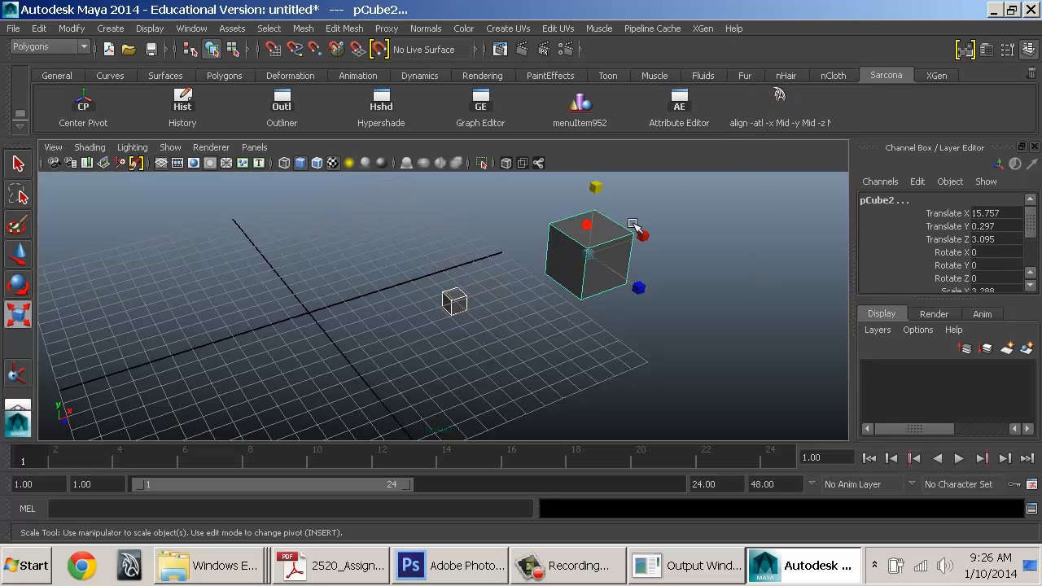
{"action": "left_click", "coordinate": [796, 99]}
Switch to wireframe display and delete the nested cubes
{"action": "key", "text": "4"}
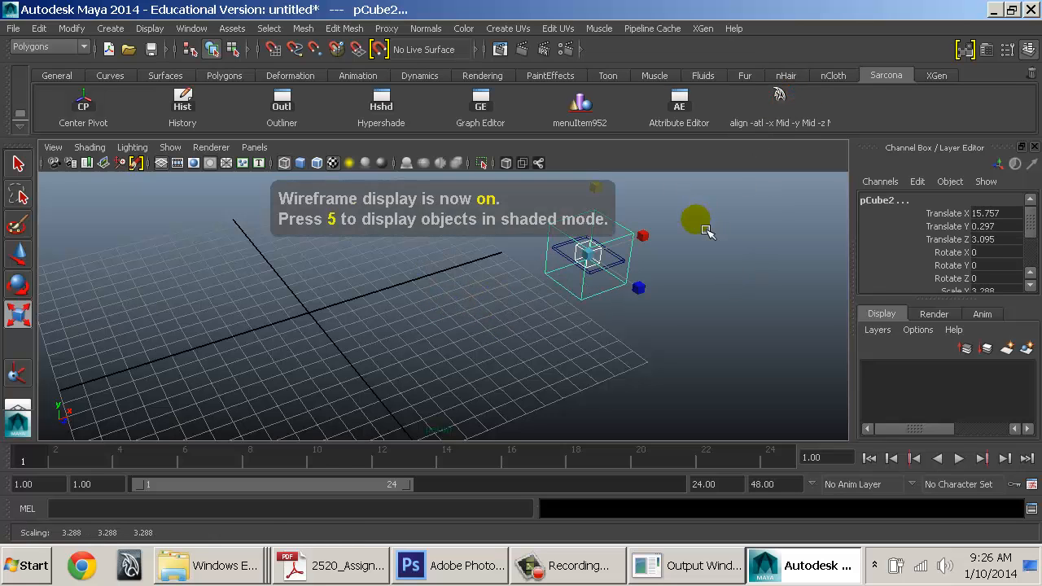
{"action": "left_click_drag", "start_coordinate": [698, 223], "coordinate": [440, 330], "text": "alt"}
{"action": "key", "text": "r"}
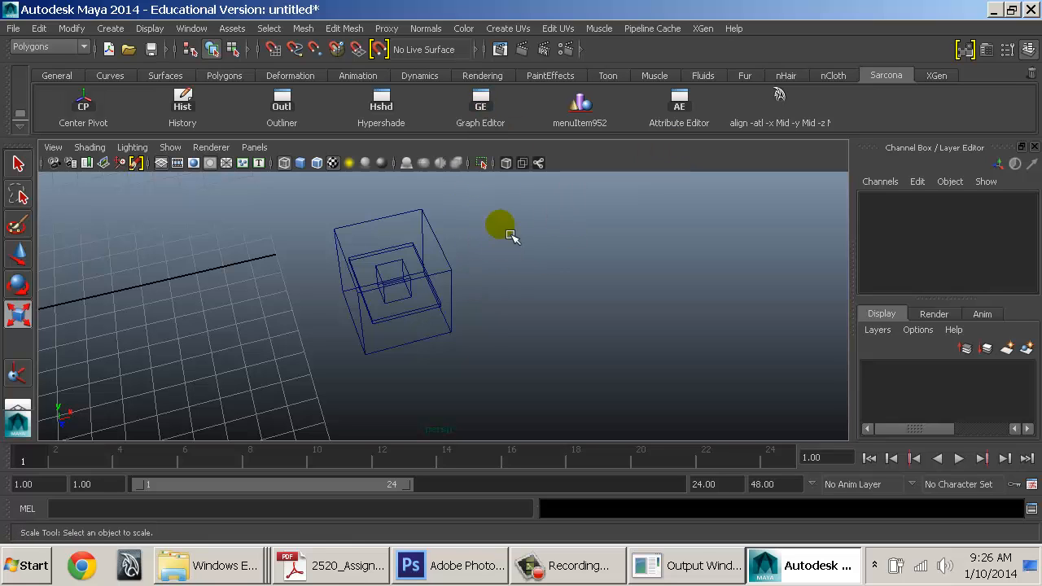
{"action": "left_click_drag", "start_coordinate": [507, 231], "coordinate": [274, 372]}
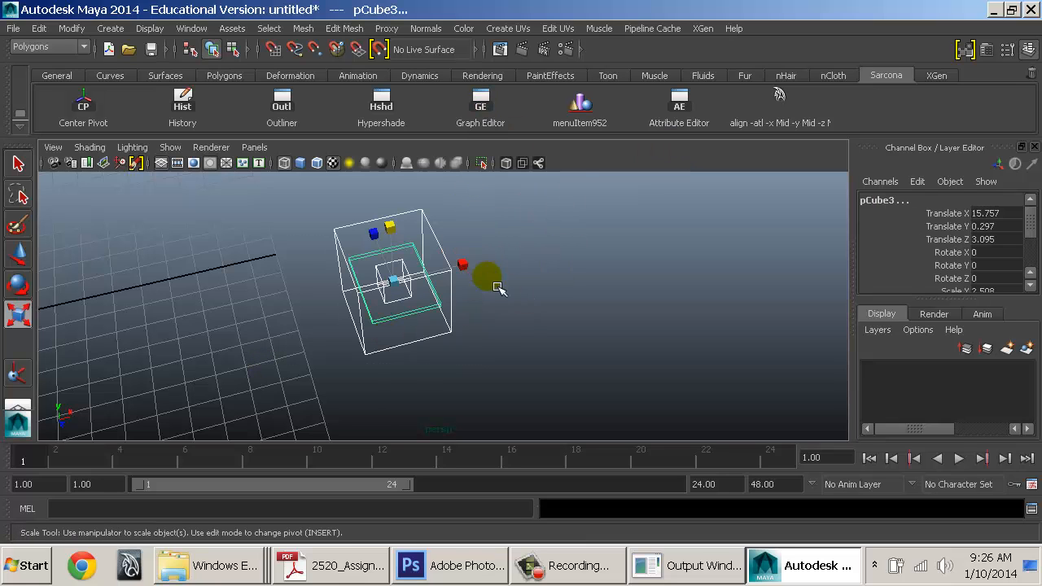
{"action": "key", "text": "Delete"}
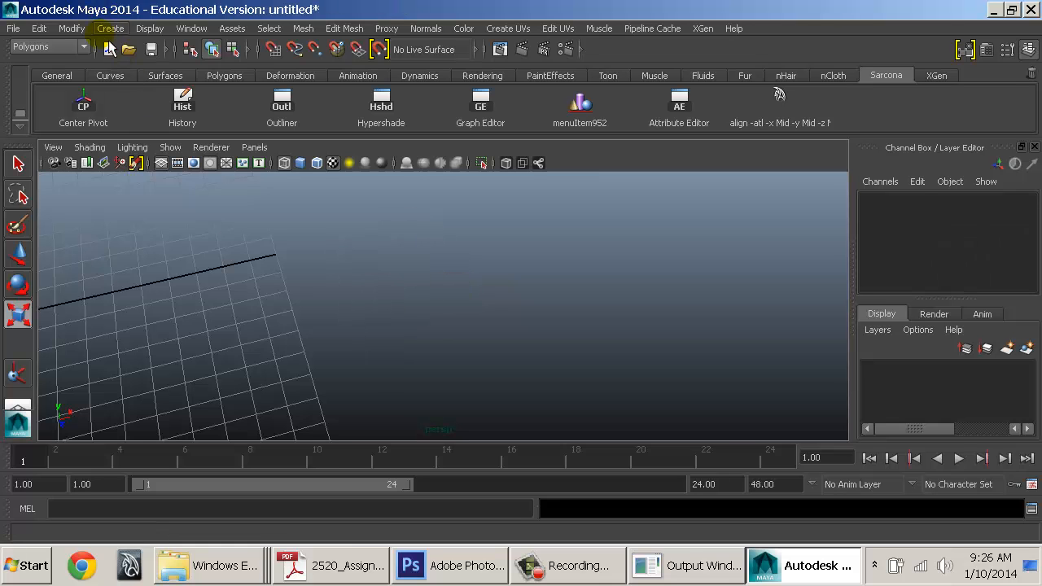
Create a polygon sphere and duplicate it into a row of eight, moving pSphere8 further along X
{"action": "left_click", "coordinate": [110, 28]}
{"action": "mouse_move", "coordinate": [248, 72]}
{"action": "left_click", "coordinate": [295, 80]}
{"action": "key", "text": "f"}
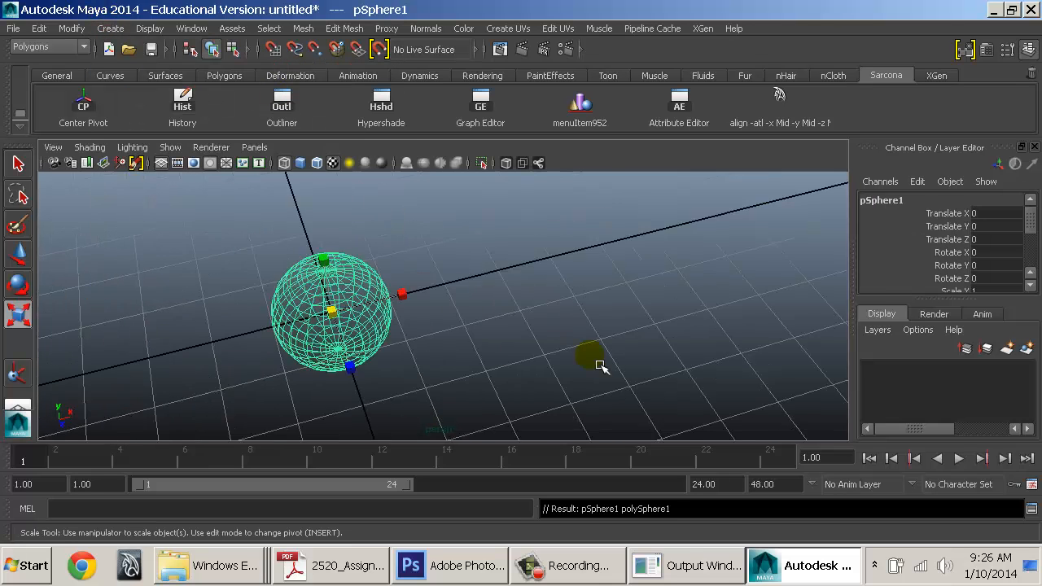
{"action": "scroll", "coordinate": [600, 364], "scroll_direction": "down", "scroll_amount": 5}
{"action": "left_click_drag", "start_coordinate": [591, 354], "coordinate": [601, 334], "text": "alt"}
{"action": "key", "text": "ctrl+d"}
{"action": "key", "text": "w"}
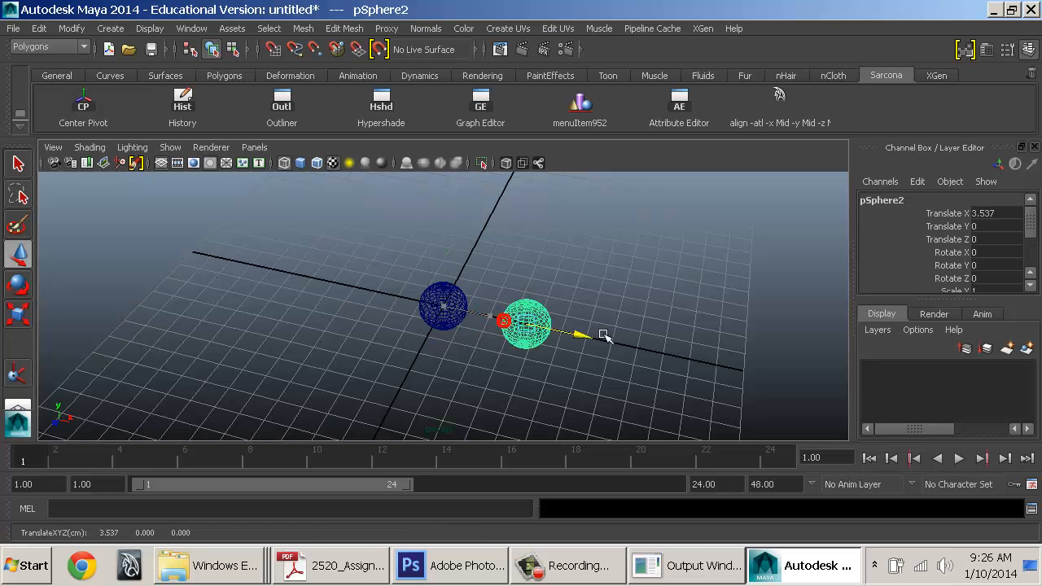
{"action": "key", "text": "shift+d"}
{"action": "key", "text": "shift+d"}
{"action": "key", "text": "shift+d"}
{"action": "key", "text": "shift+d"}
{"action": "key", "text": "shift+d"}
{"action": "key", "text": "shift+d"}
{"action": "middle_click_drag", "start_coordinate": [702, 352], "coordinate": [411, 300], "text": "alt"}
{"action": "scroll", "coordinate": [411, 299], "scroll_direction": "down", "scroll_amount": 4}
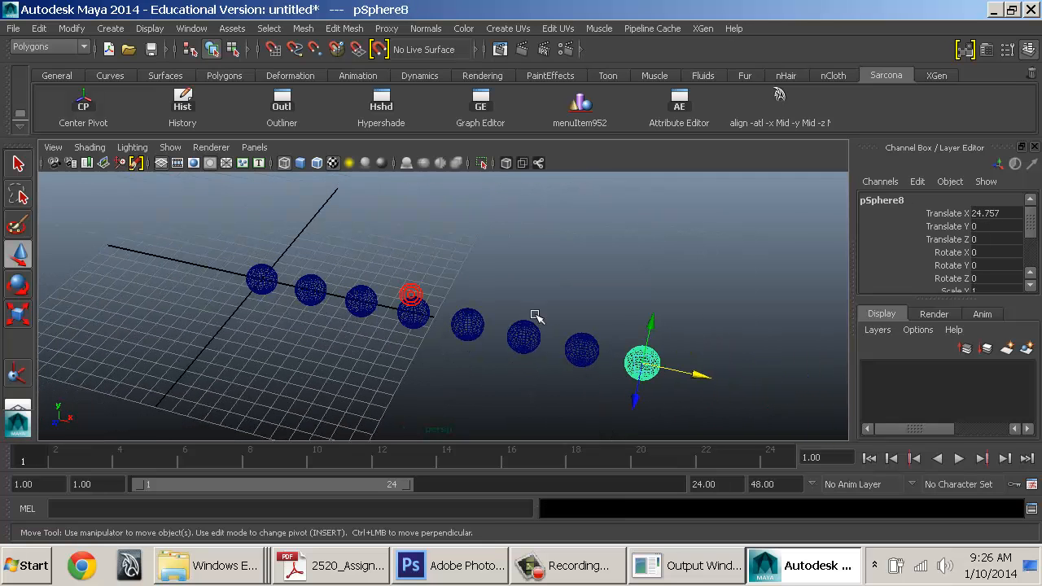
{"action": "left_click_drag", "start_coordinate": [706, 370], "coordinate": [856, 397]}
{"action": "middle_click_drag", "start_coordinate": [690, 350], "coordinate": [610, 311], "text": "alt"}
{"action": "scroll", "coordinate": [610, 312], "scroll_direction": "down", "scroll_amount": 3}
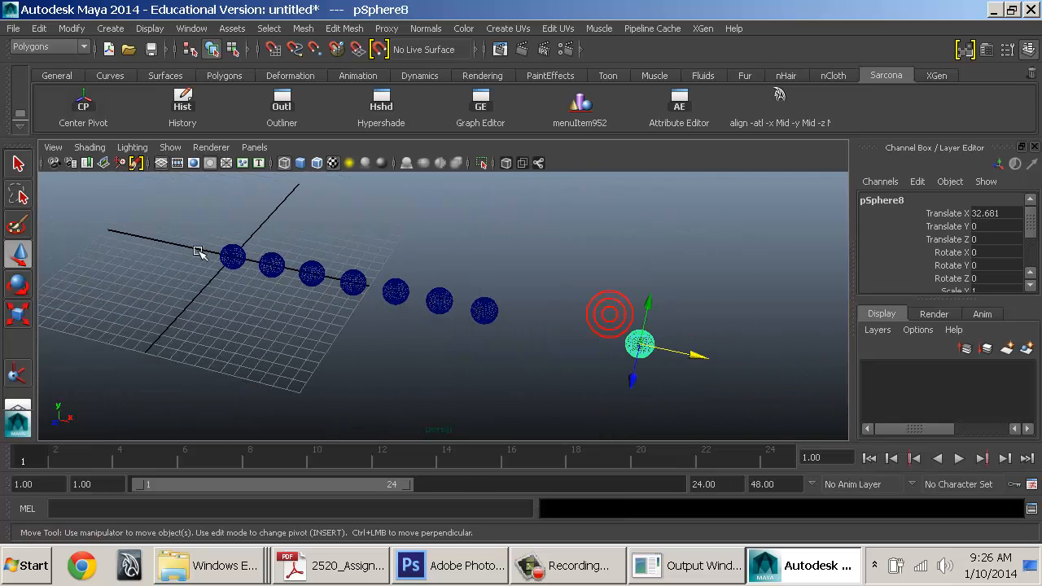
Distribute the selected spheres evenly along World X only using Dist mode
{"action": "left_click_drag", "start_coordinate": [197, 239], "coordinate": [654, 361]}
{"action": "left_click", "coordinate": [591, 119]}
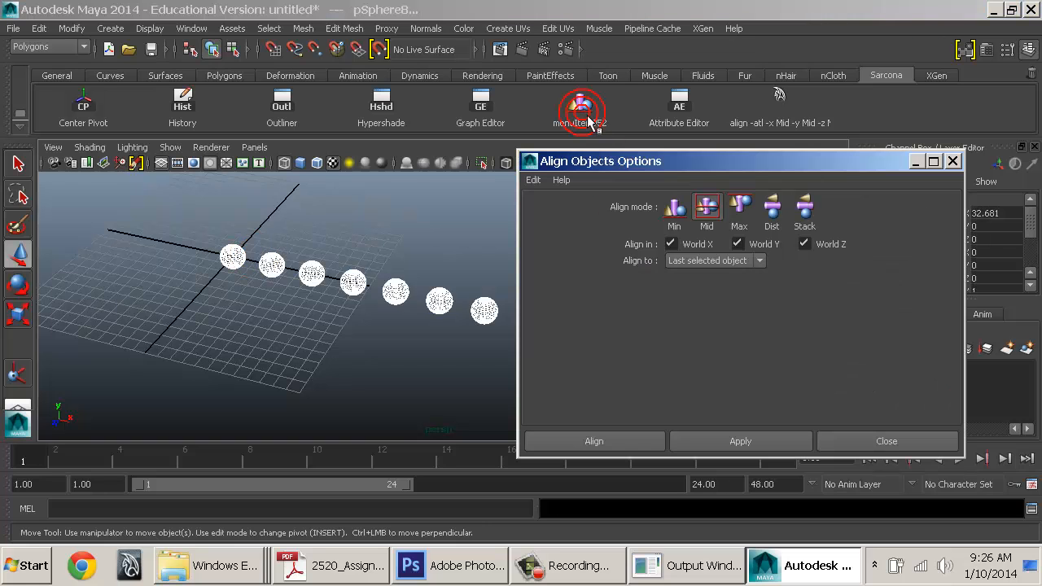
{"action": "left_click_drag", "start_coordinate": [621, 161], "coordinate": [451, 42]}
{"action": "left_click", "coordinate": [600, 93]}
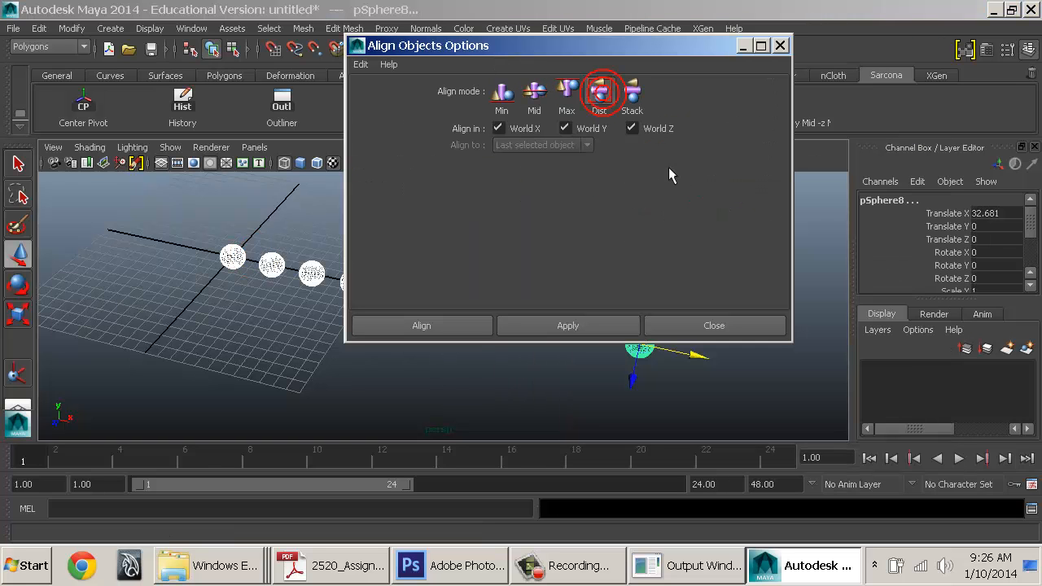
{"action": "left_click", "coordinate": [597, 129]}
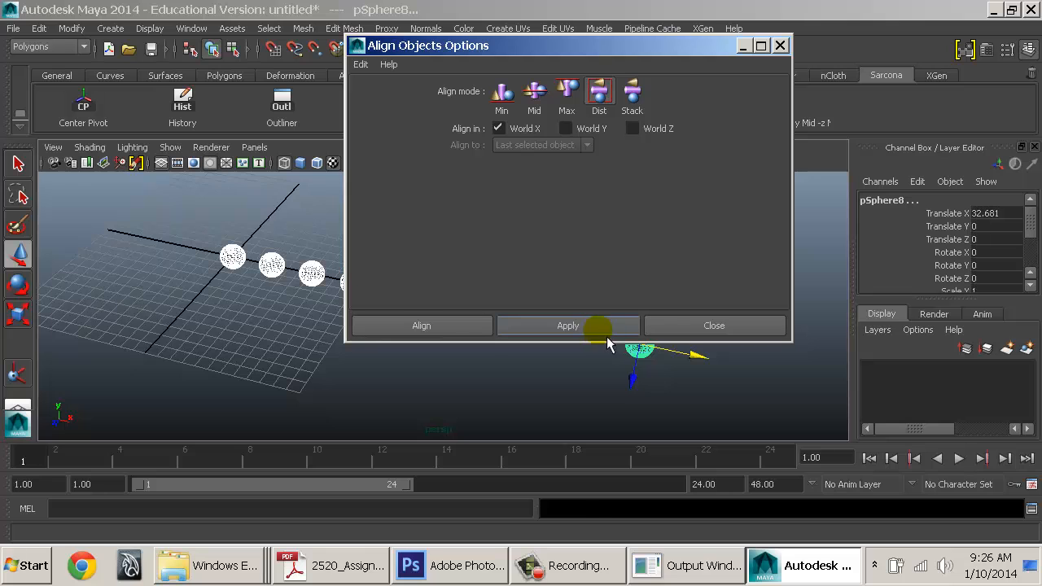
{"action": "left_click", "coordinate": [607, 332]}
Save the echoed 'align -atl -x Dist;' command to the Sarcona shelf as MEL and close Align Options
{"action": "left_click_drag", "start_coordinate": [553, 372], "coordinate": [421, 396], "text": "alt"}
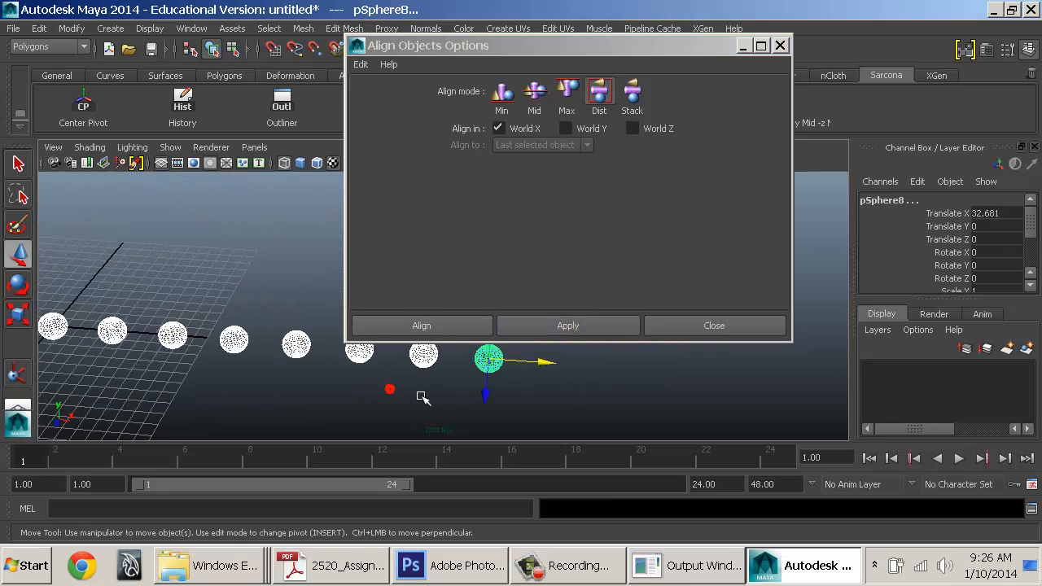
{"action": "left_click_drag", "start_coordinate": [633, 514], "coordinate": [531, 513]}
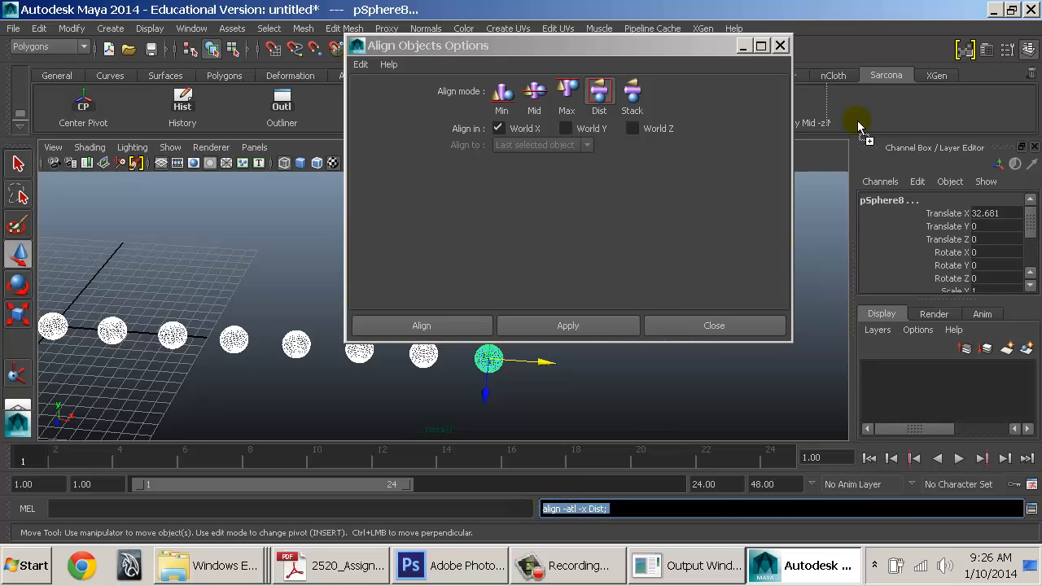
{"action": "left_click_drag", "start_coordinate": [868, 104], "coordinate": [869, 106]}
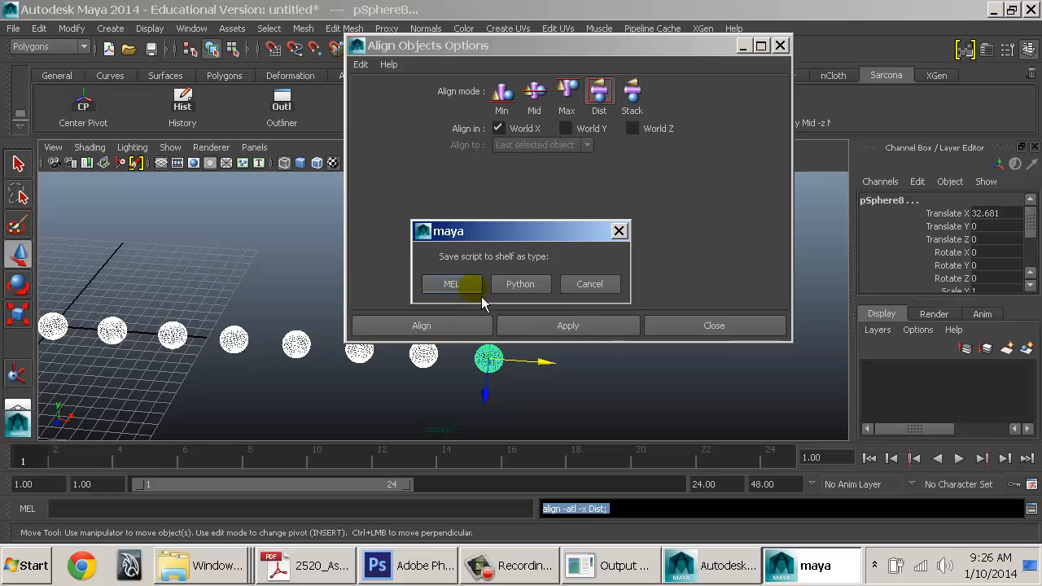
{"action": "left_click", "coordinate": [452, 284]}
{"action": "left_click", "coordinate": [733, 325]}
{"action": "middle_click_drag", "start_coordinate": [543, 311], "coordinate": [681, 272], "text": "alt"}
{"action": "scroll", "coordinate": [671, 269], "scroll_direction": "down", "scroll_amount": 1}
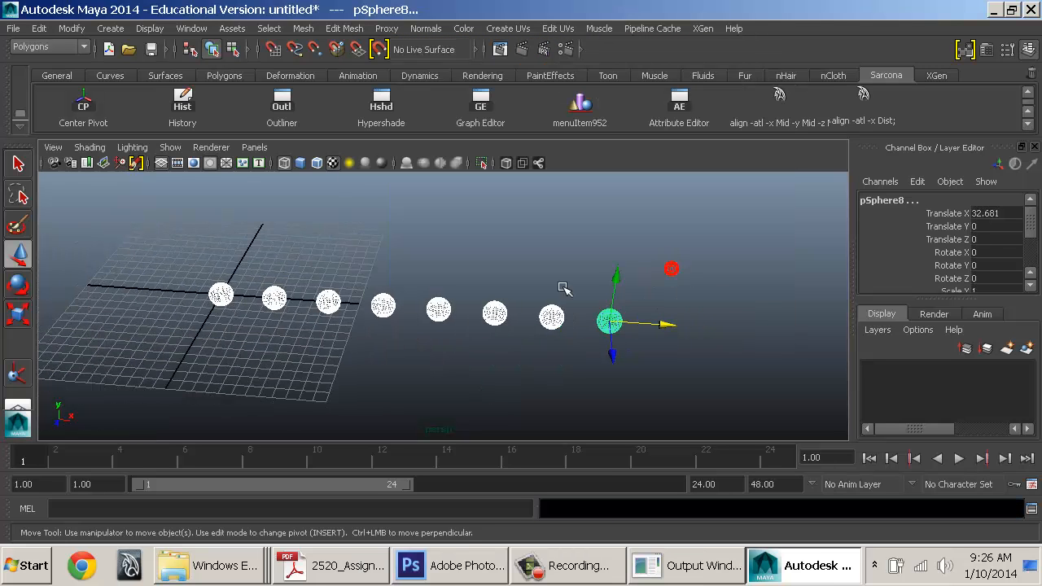
{"action": "left_click", "coordinate": [439, 309]}
Move the end sphere further out along X and re-space the row with the new Dist shelf button
{"action": "left_click", "coordinate": [621, 318]}
{"action": "left_click_drag", "start_coordinate": [667, 325], "coordinate": [801, 335]}
{"action": "right_click_drag", "start_coordinate": [801, 334], "coordinate": [700, 325], "text": "alt"}
{"action": "middle_click_drag", "start_coordinate": [700, 325], "coordinate": [677, 320], "text": "alt"}
{"action": "left_click_drag", "start_coordinate": [173, 268], "coordinate": [721, 349]}
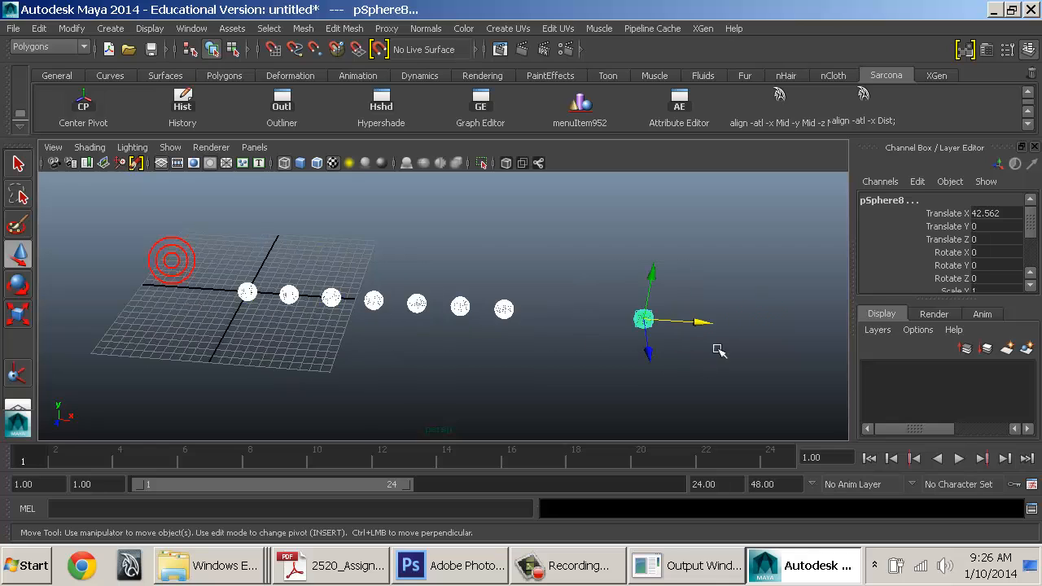
{"action": "left_click", "coordinate": [862, 98]}
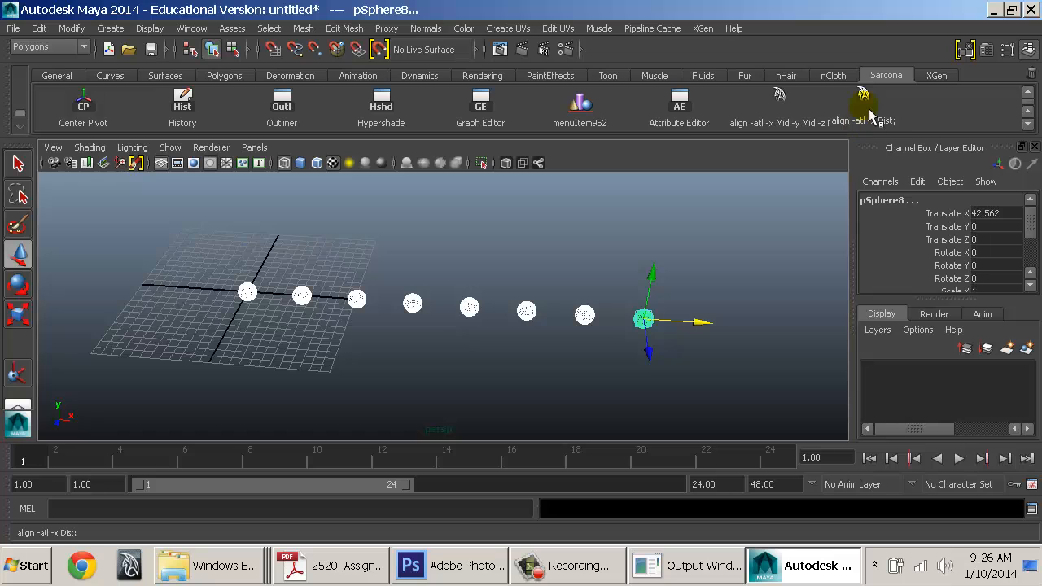
Delete spheres 2 through 8 and rebuild the chain from the first sphere with Duplicate with Transform
{"action": "left_click_drag", "start_coordinate": [692, 269], "coordinate": [533, 293], "text": "alt"}
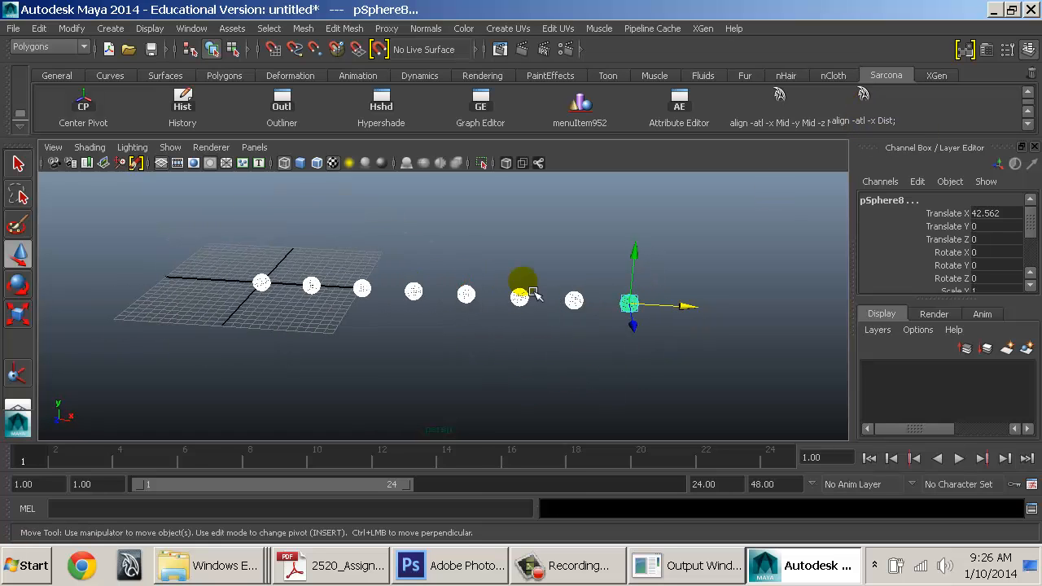
{"action": "left_click_drag", "start_coordinate": [285, 273], "coordinate": [744, 393]}
{"action": "key", "text": "Delete"}
{"action": "left_click", "coordinate": [265, 283]}
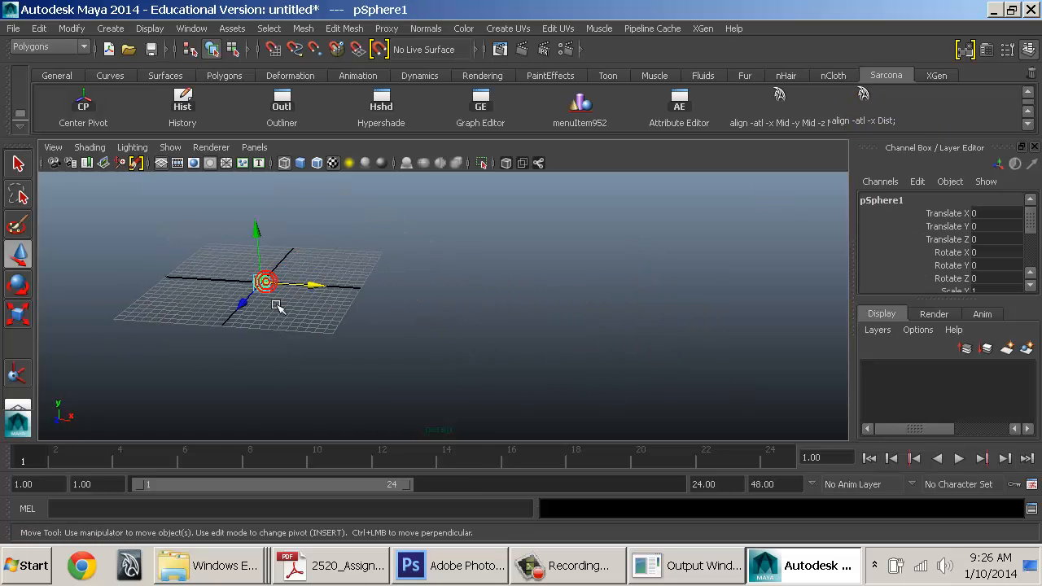
{"action": "key", "text": "shift+d"}
{"action": "key", "text": "shift+d"}
{"action": "key", "text": "shift+d"}
{"action": "key", "text": "shift+d"}
{"action": "key", "text": "shift+d"}
{"action": "key", "text": "shift+d"}
{"action": "key", "text": "shift+d"}
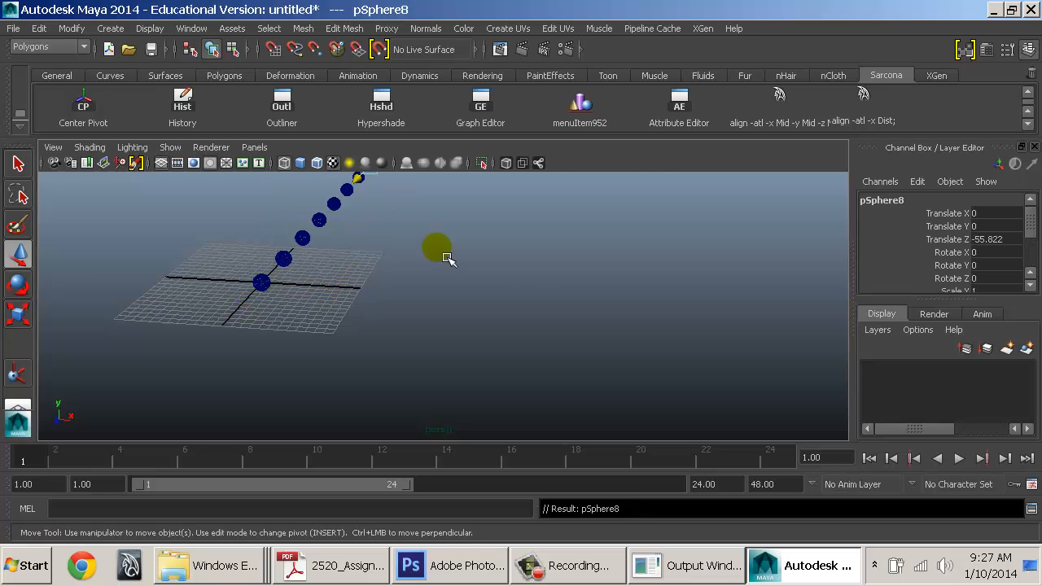
Push pSphere8 out to Translate Z -89.179 and rerun the X-distribute shelf button on the chain
{"action": "left_click_drag", "start_coordinate": [539, 268], "coordinate": [447, 272], "text": "alt"}
{"action": "middle_click_drag", "start_coordinate": [611, 195], "coordinate": [435, 302], "text": "alt"}
{"action": "left_click_drag", "start_coordinate": [408, 285], "coordinate": [558, 251]}
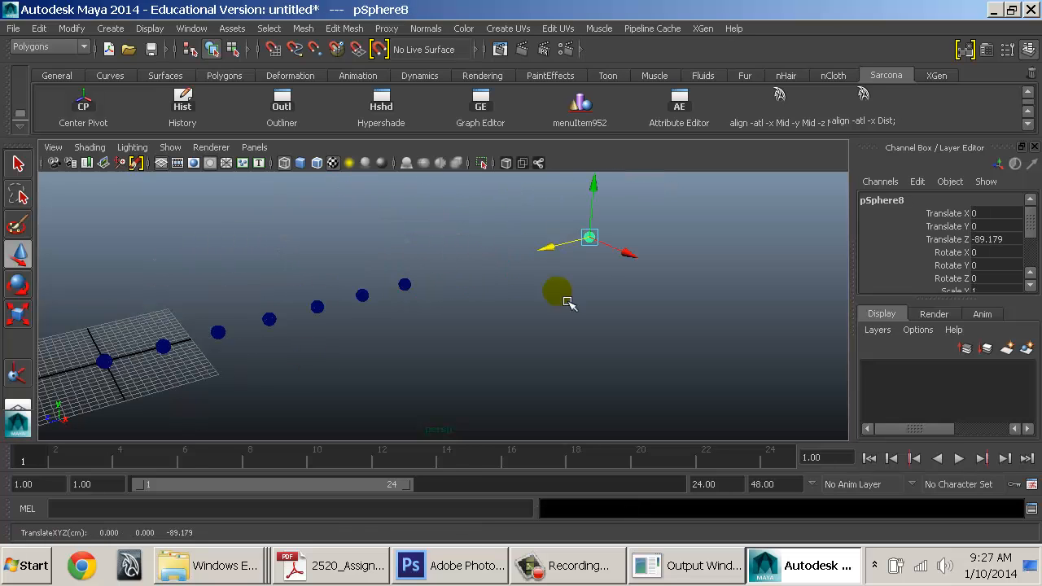
{"action": "left_click_drag", "start_coordinate": [568, 303], "coordinate": [530, 293], "text": "alt"}
{"action": "left_click_drag", "start_coordinate": [102, 257], "coordinate": [730, 428]}
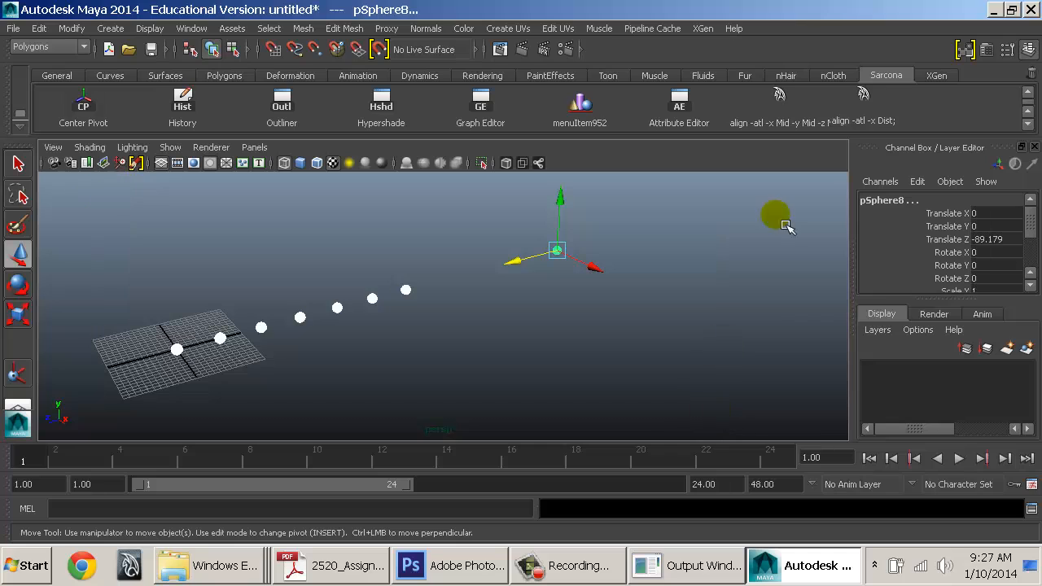
{"action": "left_click", "coordinate": [875, 102]}
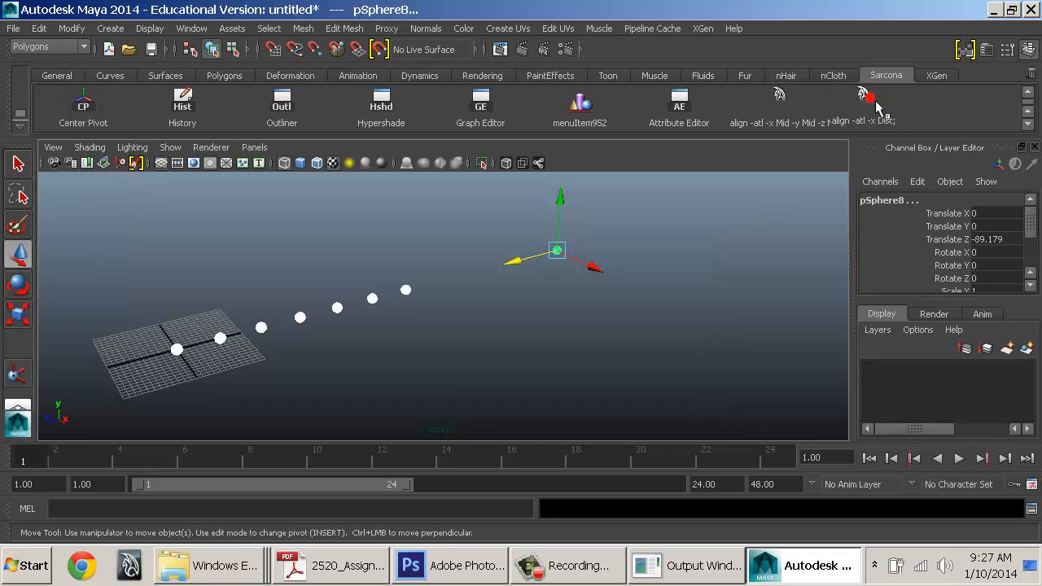
{"action": "left_click", "coordinate": [875, 102]}
{"action": "left_click", "coordinate": [868, 103]}
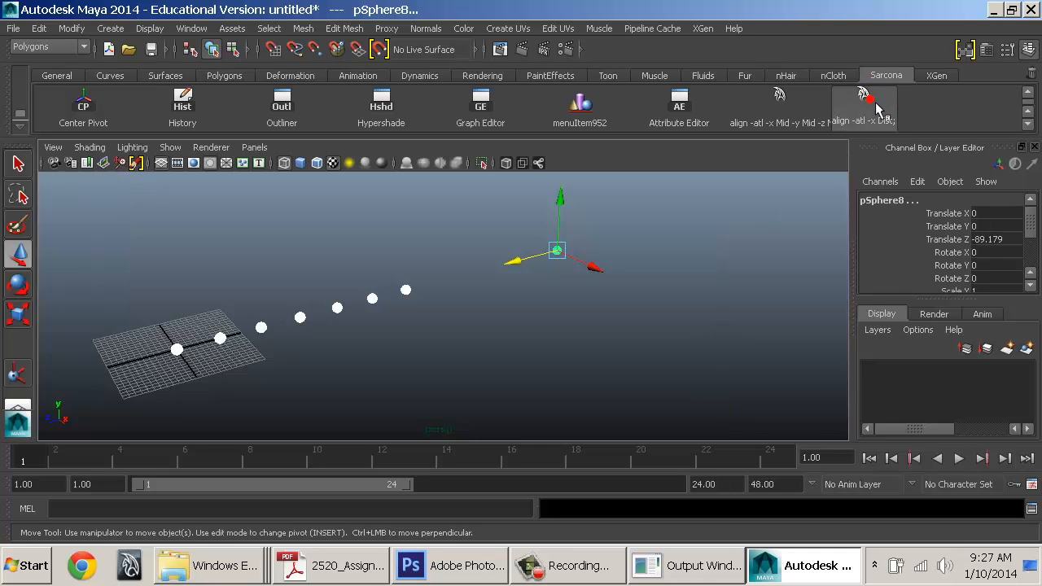
{"action": "left_click_drag", "start_coordinate": [536, 288], "coordinate": [400, 216], "text": "alt"}
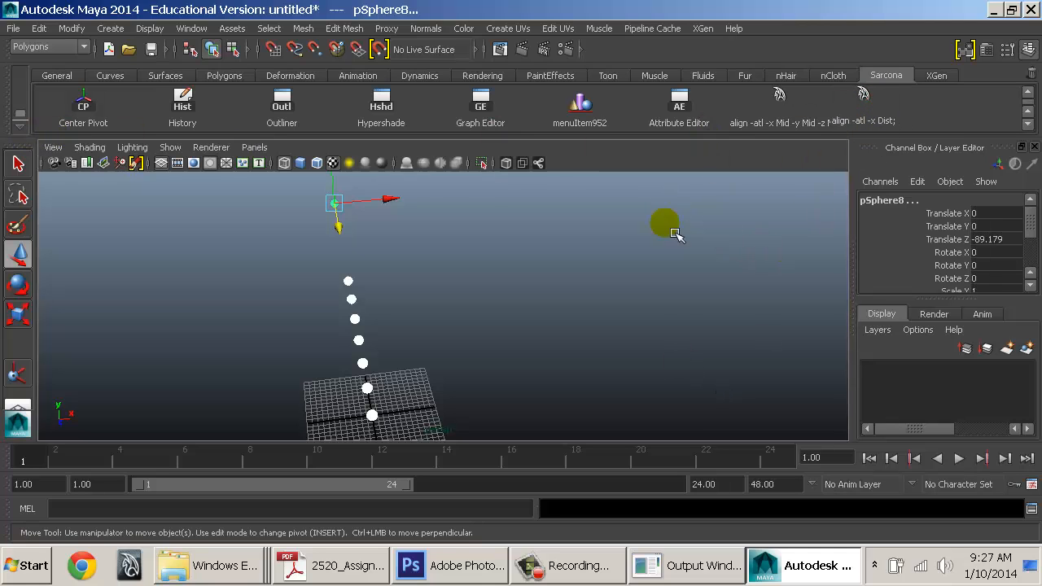
Distribute the sphere chain evenly along World X, Y and Z in Dist mode
{"action": "left_click", "coordinate": [582, 106]}
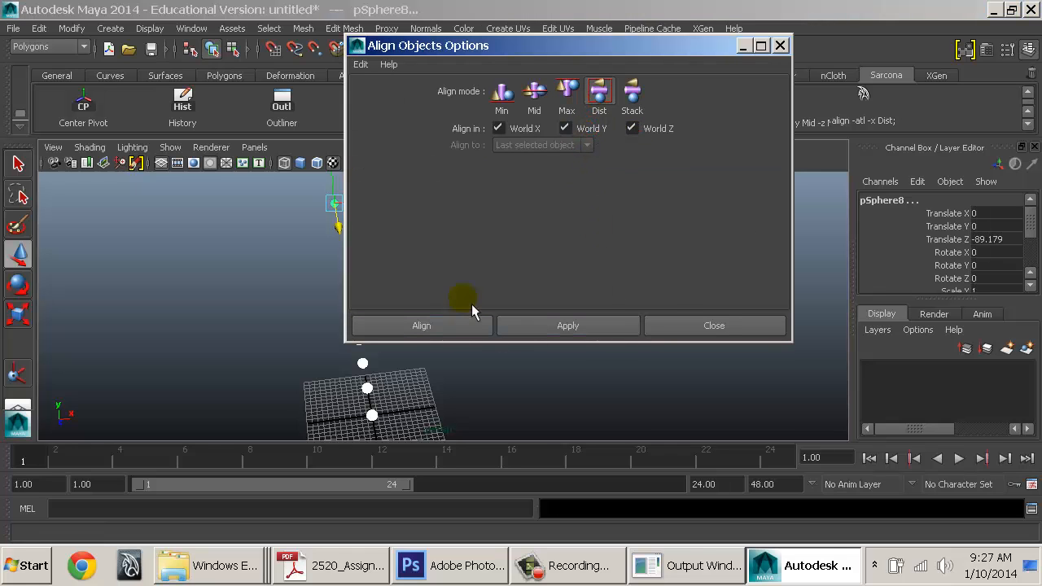
{"action": "left_click", "coordinate": [463, 324]}
{"action": "left_click_drag", "start_coordinate": [608, 310], "coordinate": [454, 298], "text": "alt"}
{"action": "right_click_drag", "start_coordinate": [454, 297], "coordinate": [437, 299], "text": "alt"}
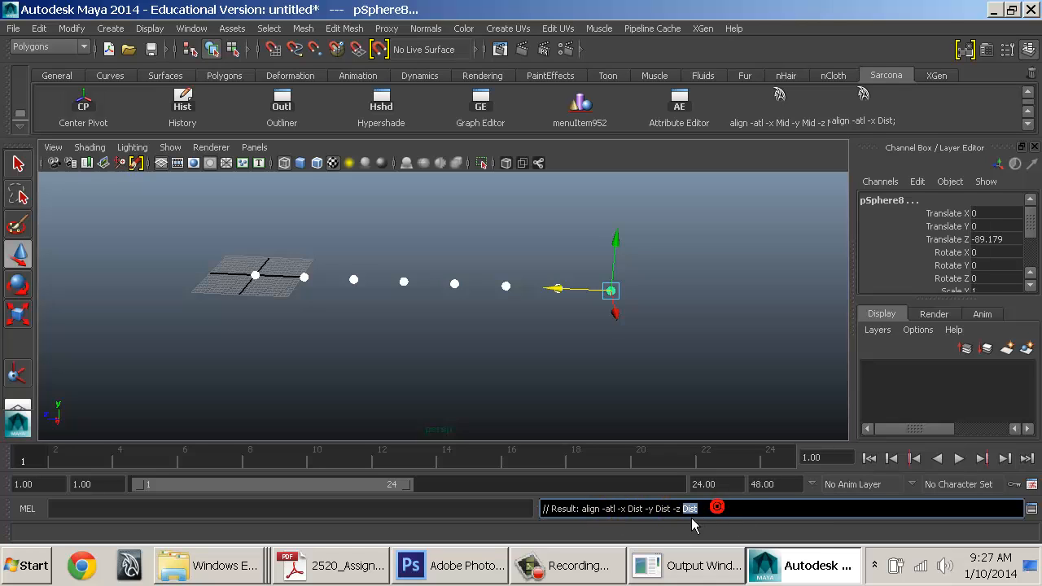
Add the 'align -atl -x Dist -y Dist -z Dist' command to the Sarcona shelf as MEL
{"action": "left_click_drag", "start_coordinate": [692, 521], "coordinate": [535, 525]}
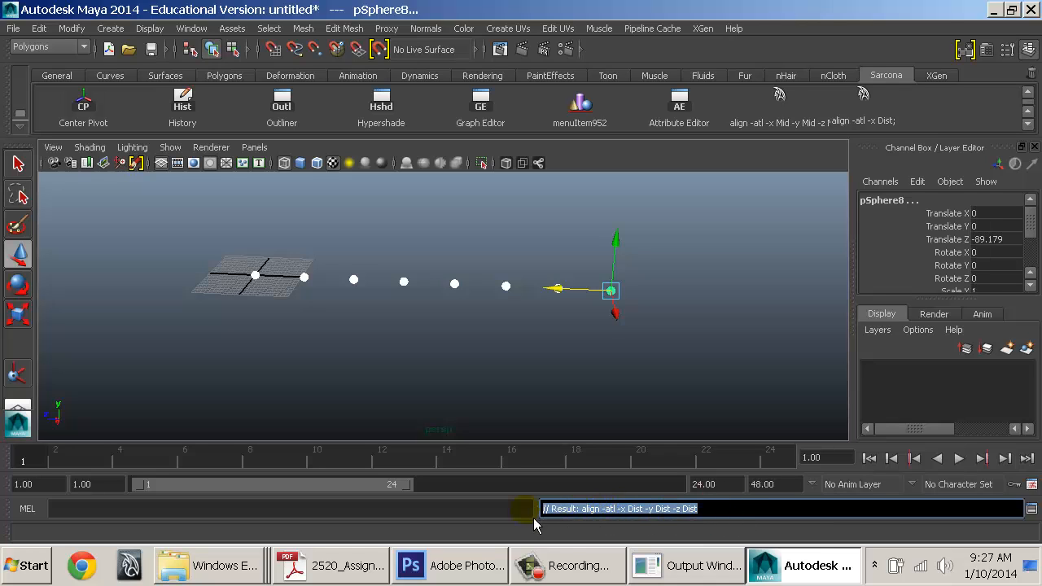
{"action": "middle_click_drag", "start_coordinate": [592, 526], "coordinate": [913, 133]}
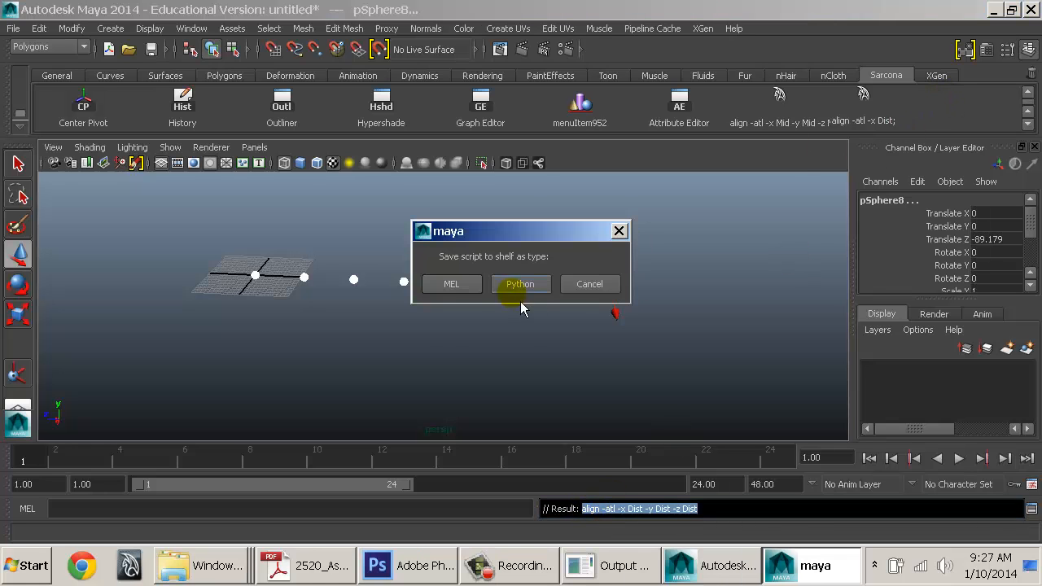
{"action": "left_click", "coordinate": [458, 282]}
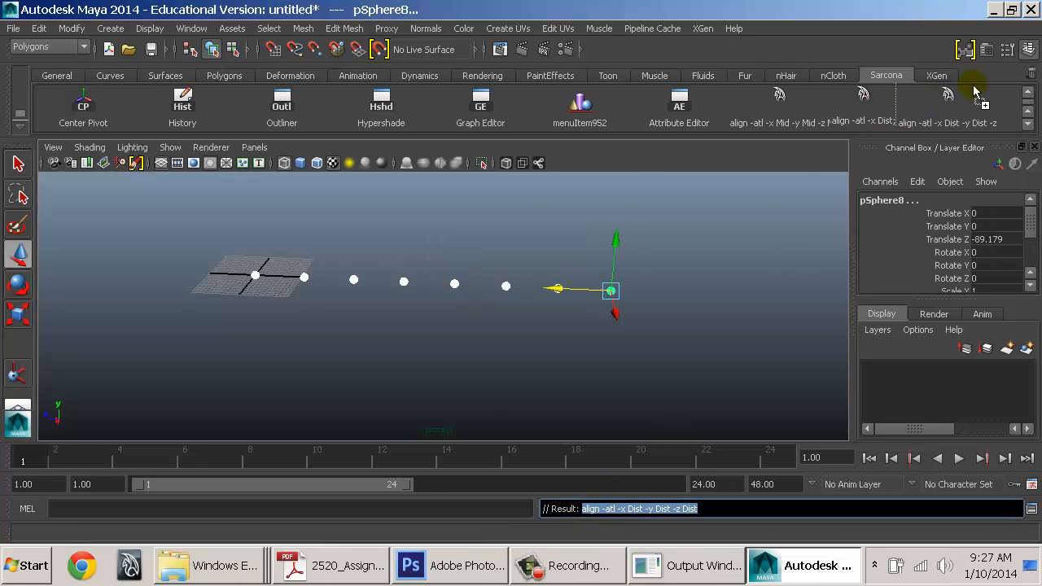
Remove menuItem952 from the shelf, then try a middle alignment on all eight spheres and undo it
{"action": "left_click_drag", "start_coordinate": [575, 280], "coordinate": [575, 337], "text": "alt"}
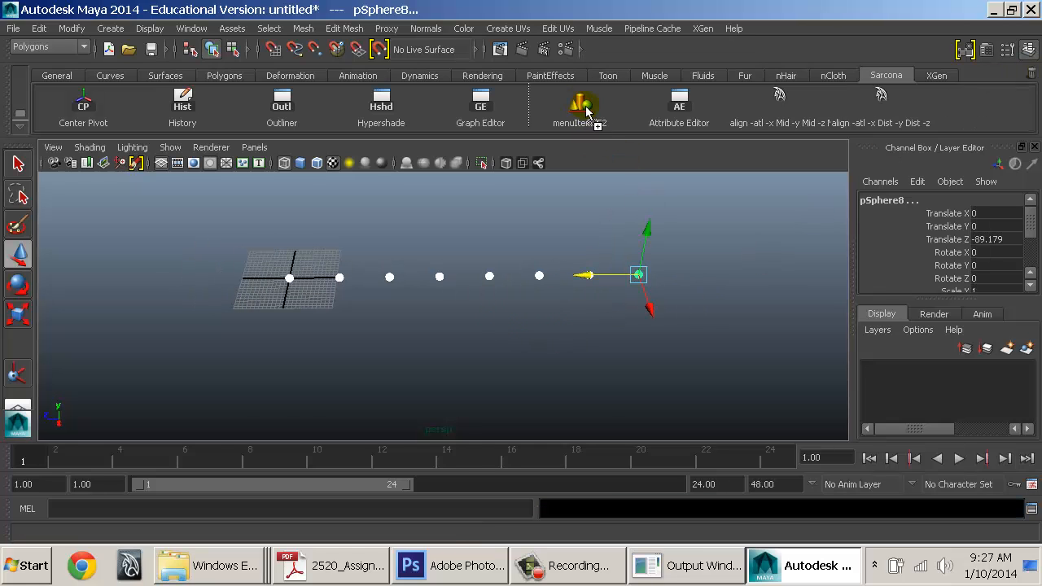
{"action": "middle_click_drag", "start_coordinate": [586, 111], "coordinate": [1029, 79]}
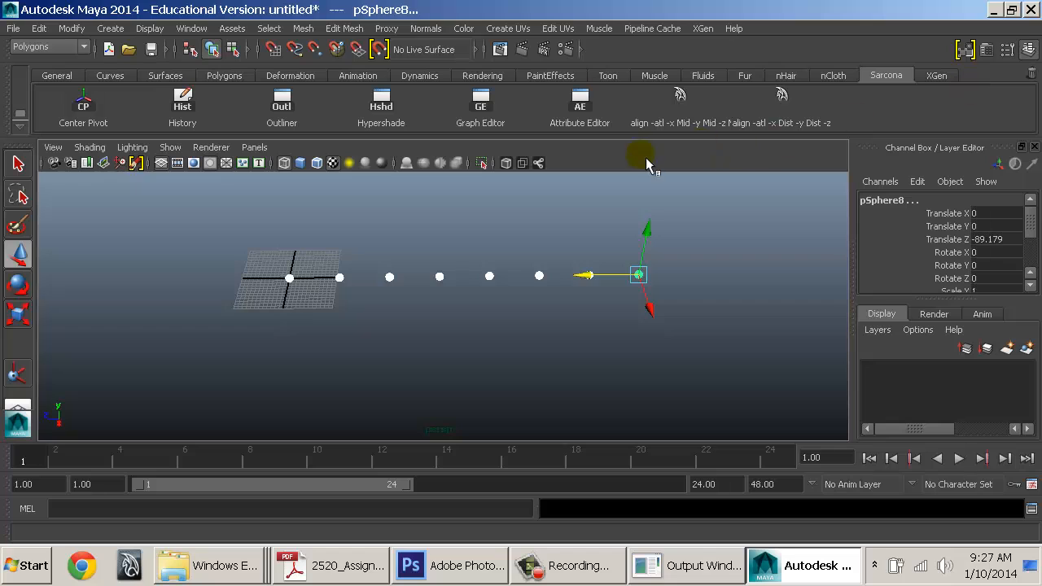
{"action": "left_click_drag", "start_coordinate": [288, 239], "coordinate": [661, 338]}
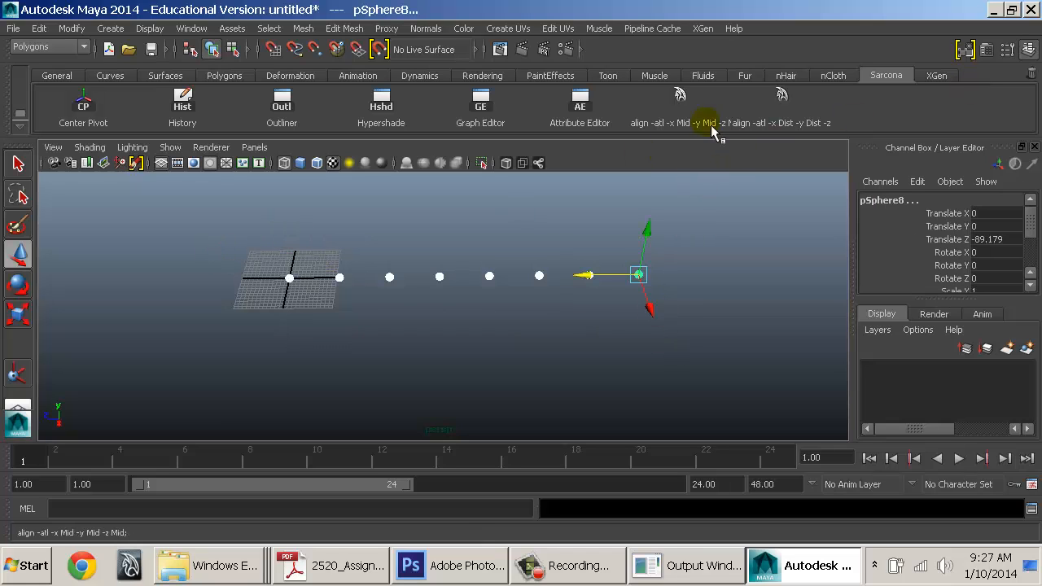
{"action": "left_click", "coordinate": [680, 99]}
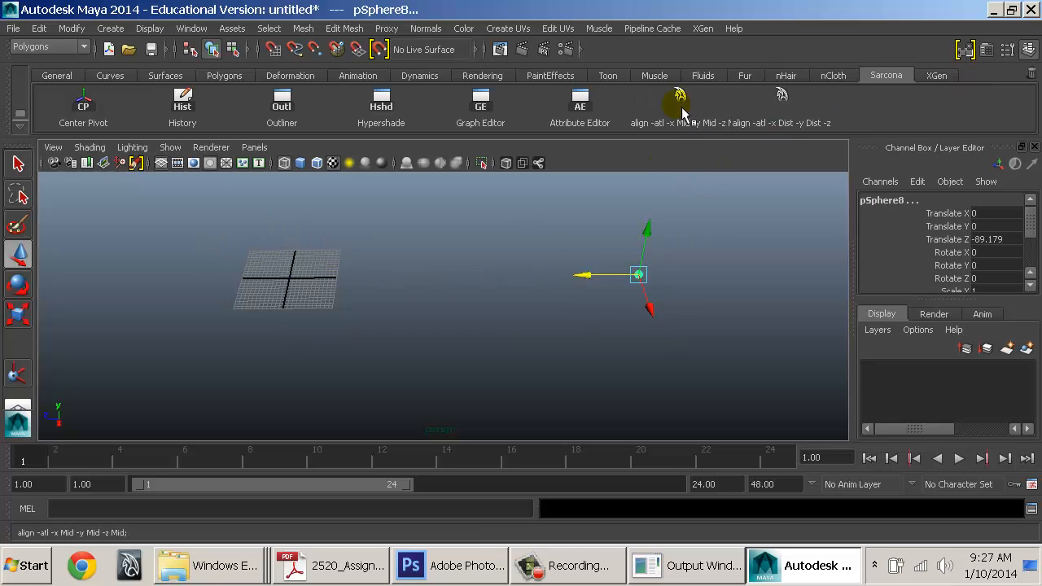
{"action": "key", "text": "ctrl+z"}
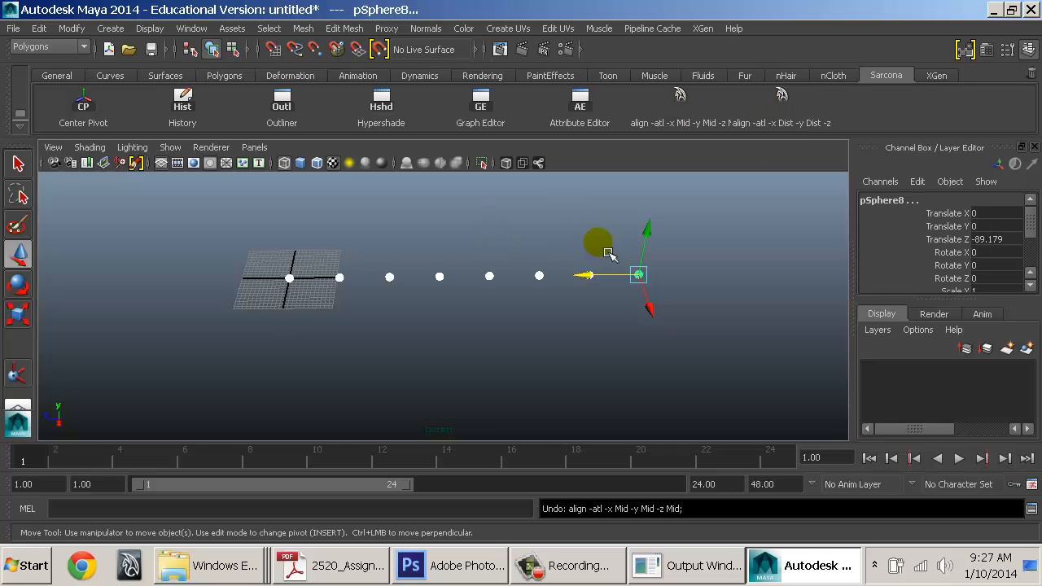
Push the end sphere out to X 60.739, test even distribution of the row, then undo it
{"action": "left_click_drag", "start_coordinate": [605, 251], "coordinate": [715, 276]}
{"action": "left_click_drag", "start_coordinate": [247, 236], "coordinate": [785, 312]}
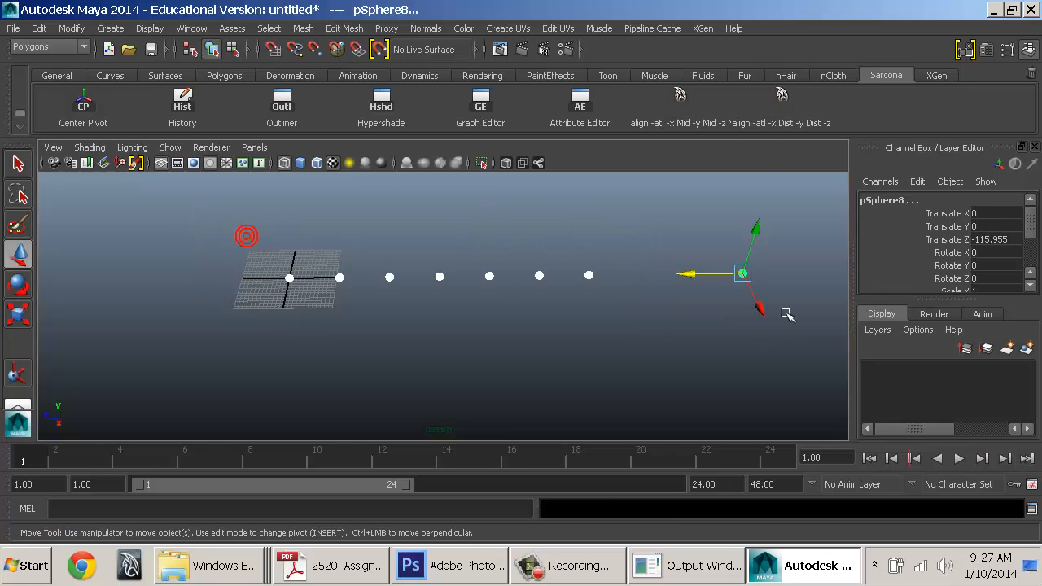
{"action": "left_click", "coordinate": [782, 96]}
{"action": "left_click_drag", "start_coordinate": [751, 261], "coordinate": [779, 289], "text": "alt"}
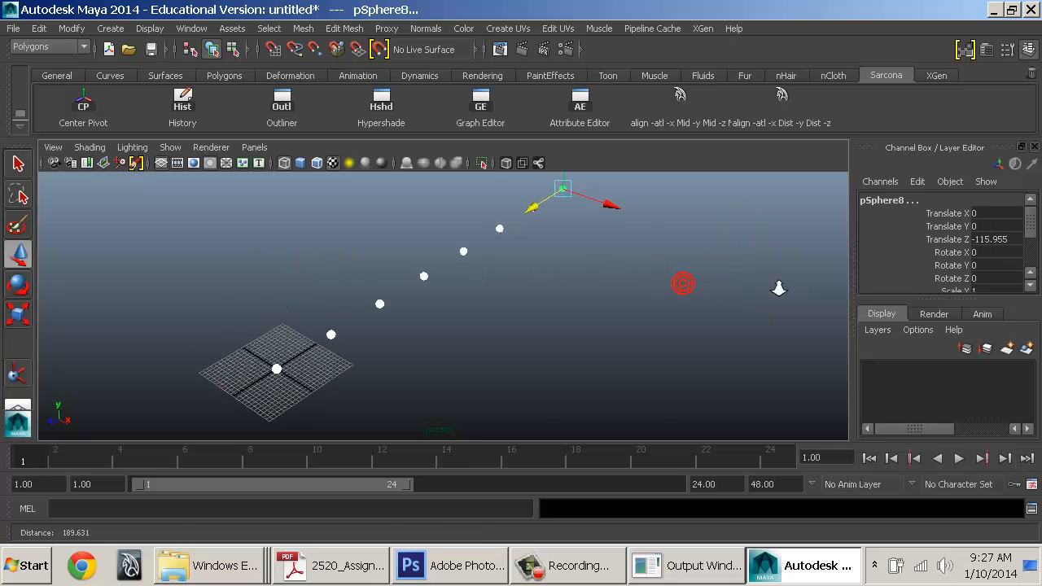
{"action": "right_click_drag", "start_coordinate": [779, 288], "coordinate": [697, 259], "text": "alt"}
{"action": "left_click", "coordinate": [592, 269]}
{"action": "left_click_drag", "start_coordinate": [542, 226], "coordinate": [739, 285]}
{"action": "mouse_move", "coordinate": [707, 319]}
{"action": "left_mouse_down", "text": "alt"}
{"action": "mouse_move", "coordinate": [715, 327]}
{"action": "mouse_move", "coordinate": [703, 322]}
{"action": "left_mouse_up", "text": "alt"}
{"action": "left_click_drag", "start_coordinate": [807, 200], "coordinate": [458, 350]}
{"action": "left_click", "coordinate": [778, 118]}
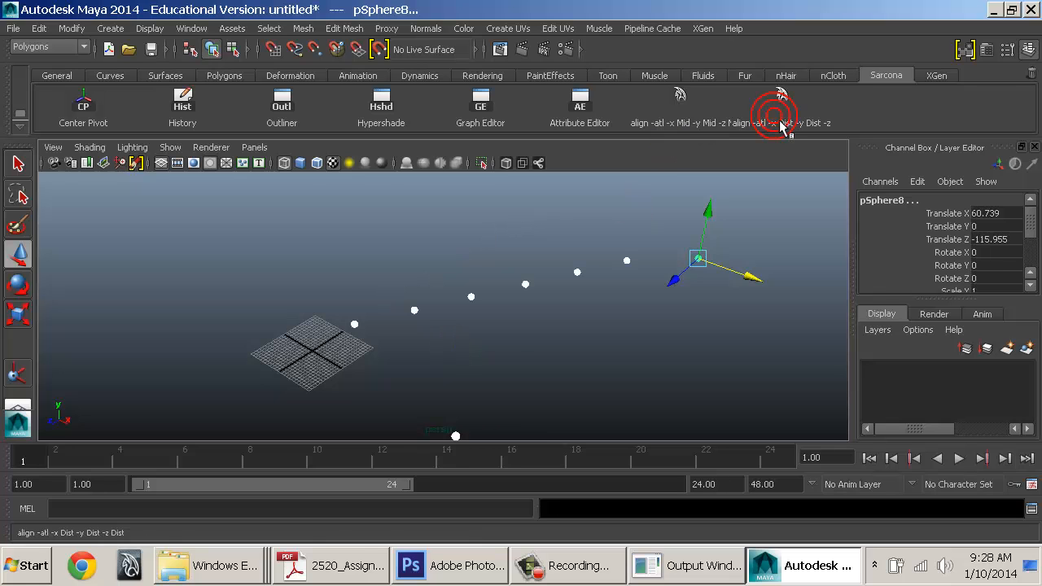
{"action": "key", "text": "ctrl+z"}
Shift the first sphere along X, retry distributing the sphere row, then undo it
{"action": "left_click_drag", "start_coordinate": [492, 319], "coordinate": [551, 309], "text": "alt"}
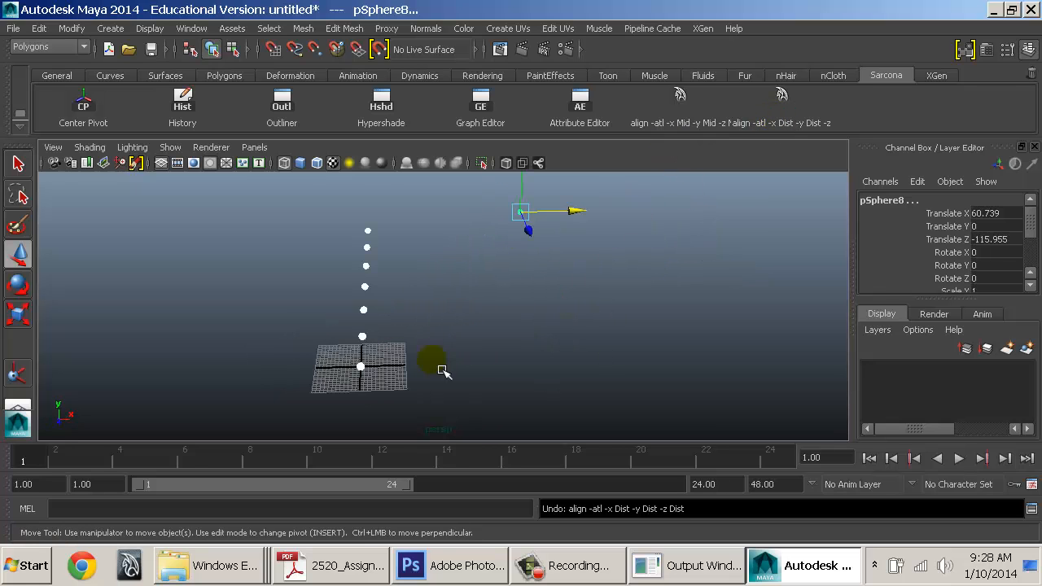
{"action": "left_click", "coordinate": [361, 367]}
{"action": "left_click_drag", "start_coordinate": [417, 367], "coordinate": [346, 412]}
{"action": "right_click_drag", "start_coordinate": [520, 326], "coordinate": [458, 300], "text": "alt"}
{"action": "right_click_drag", "start_coordinate": [521, 263], "coordinate": [393, 263], "text": "alt"}
{"action": "left_click_drag", "start_coordinate": [292, 426], "coordinate": [664, 179]}
{"action": "left_click", "coordinate": [784, 101]}
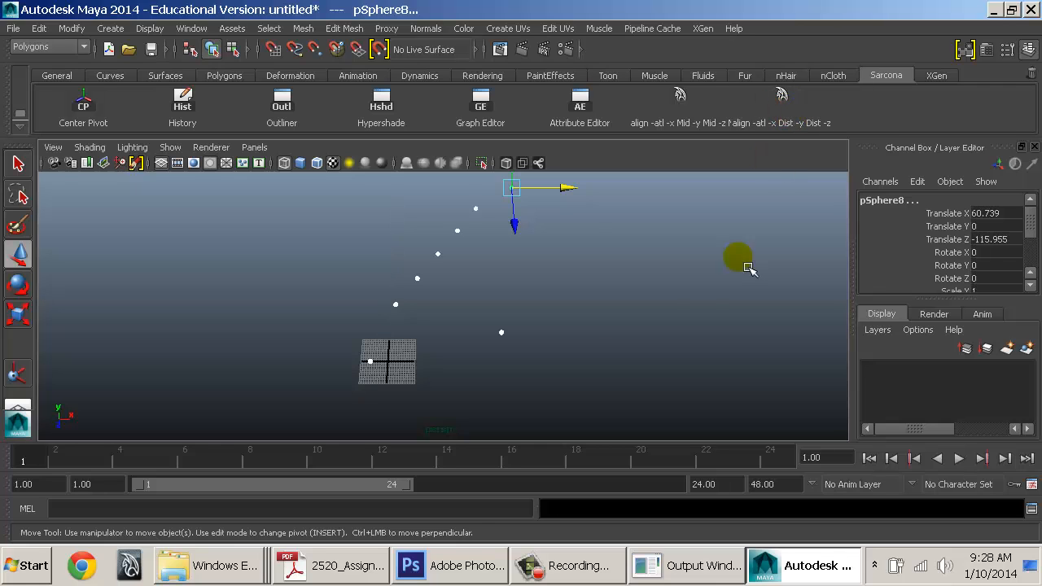
{"action": "left_click_drag", "start_coordinate": [749, 268], "coordinate": [609, 319], "text": "alt"}
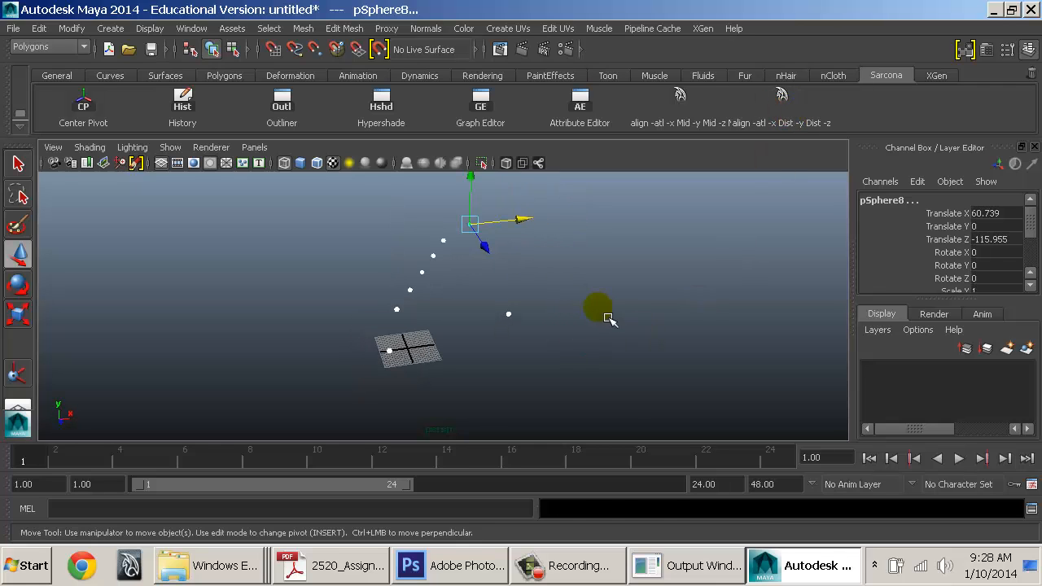
{"action": "key", "text": "ctrl+z"}
Move the third to seventh spheres individually along X, third to 10.558 and seventh to 47.909
{"action": "left_click", "coordinate": [463, 315]}
{"action": "left_click", "coordinate": [399, 330]}
{"action": "key", "text": "q"}
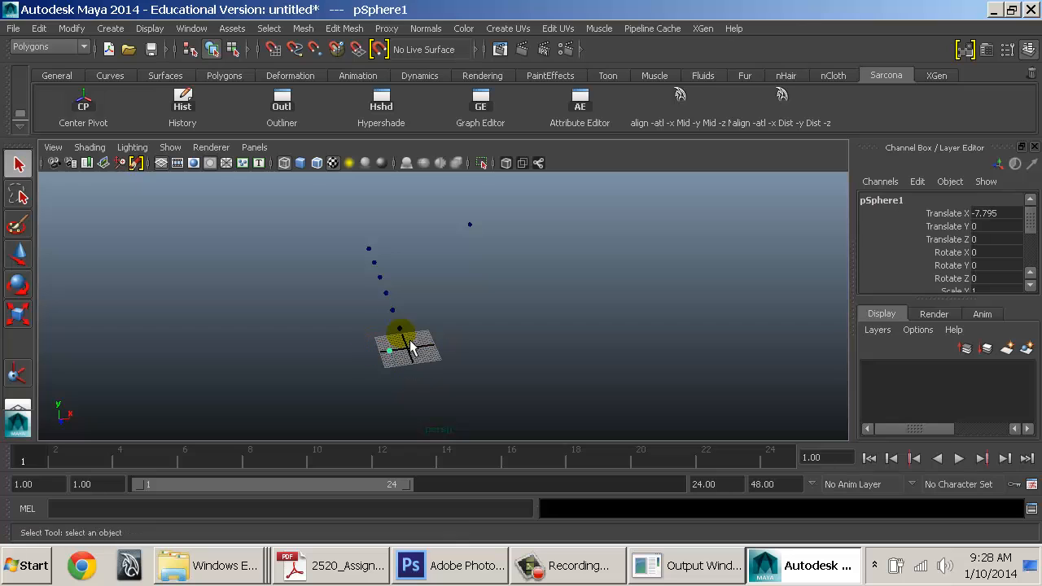
{"action": "key", "text": "w"}
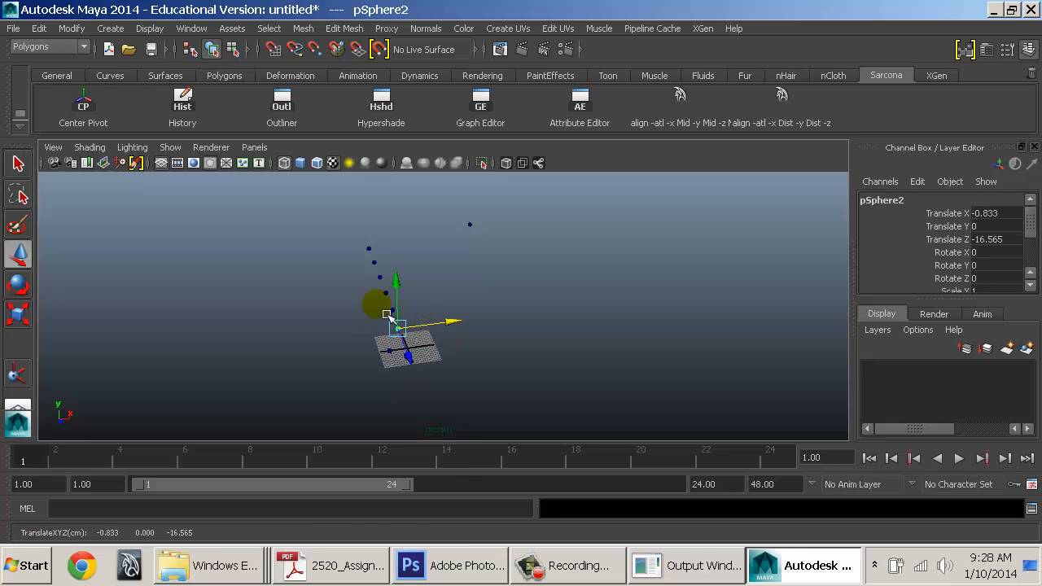
{"action": "left_click", "coordinate": [381, 306]}
{"action": "left_click_drag", "start_coordinate": [426, 306], "coordinate": [505, 254]}
{"action": "left_click", "coordinate": [390, 292]}
{"action": "left_click", "coordinate": [420, 306]}
{"action": "left_click", "coordinate": [382, 276]}
{"action": "left_click", "coordinate": [373, 262]}
{"action": "left_click", "coordinate": [367, 248]}
{"action": "left_click_drag", "start_coordinate": [407, 246], "coordinate": [520, 227]}
Space the spheres evenly between the two end spheres with the Dist shelf button
{"action": "left_click", "coordinate": [469, 225]}
{"action": "left_click_drag", "start_coordinate": [507, 309], "coordinate": [474, 337], "text": "alt"}
{"action": "left_click", "coordinate": [780, 115]}
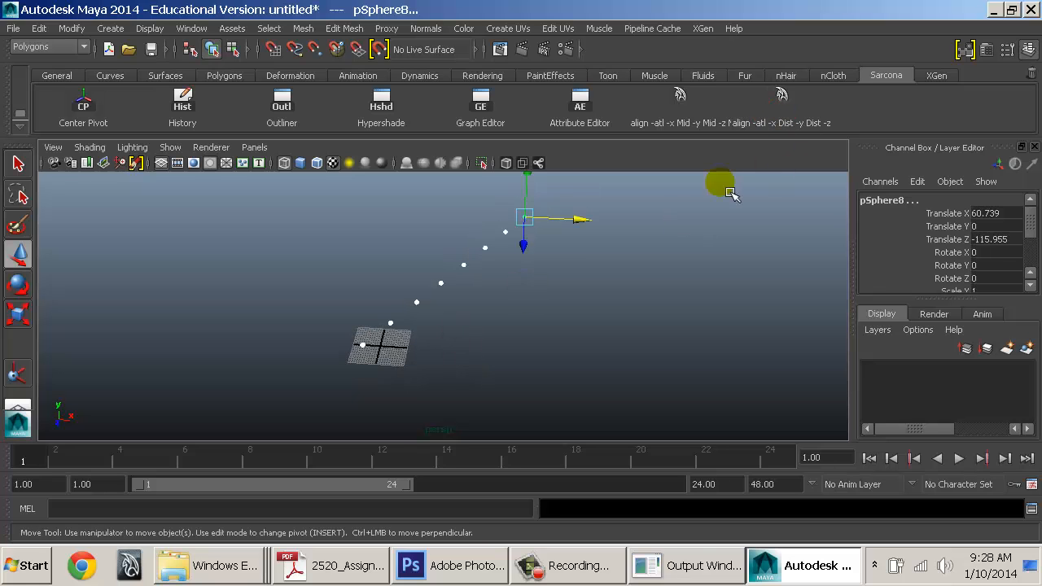
{"action": "left_click_drag", "start_coordinate": [601, 292], "coordinate": [745, 192], "text": "alt"}
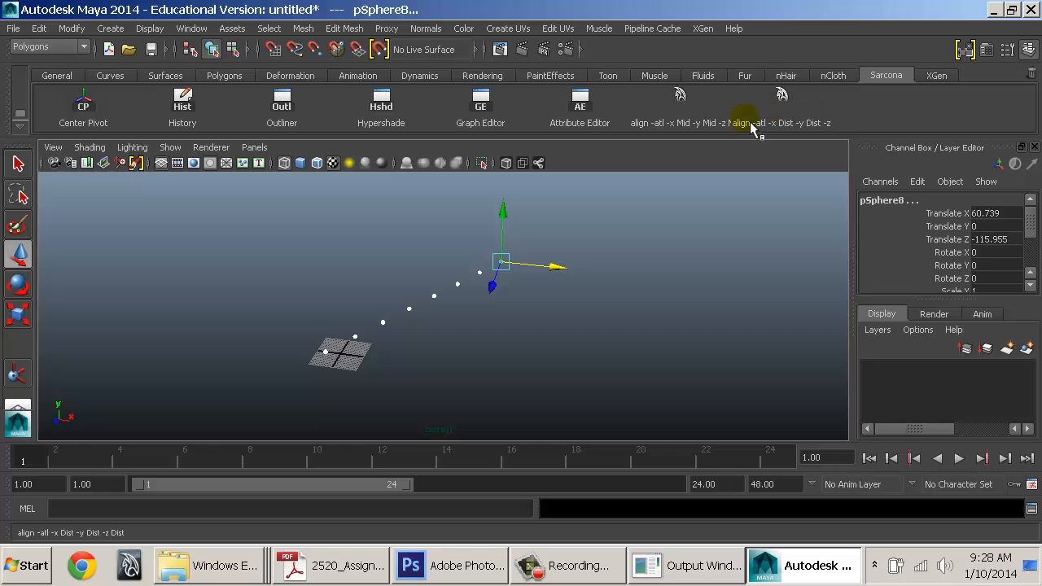
In the Shelf Editor, set the Mid align item's tooltip to Align_Mid
{"action": "left_click", "coordinate": [20, 128]}
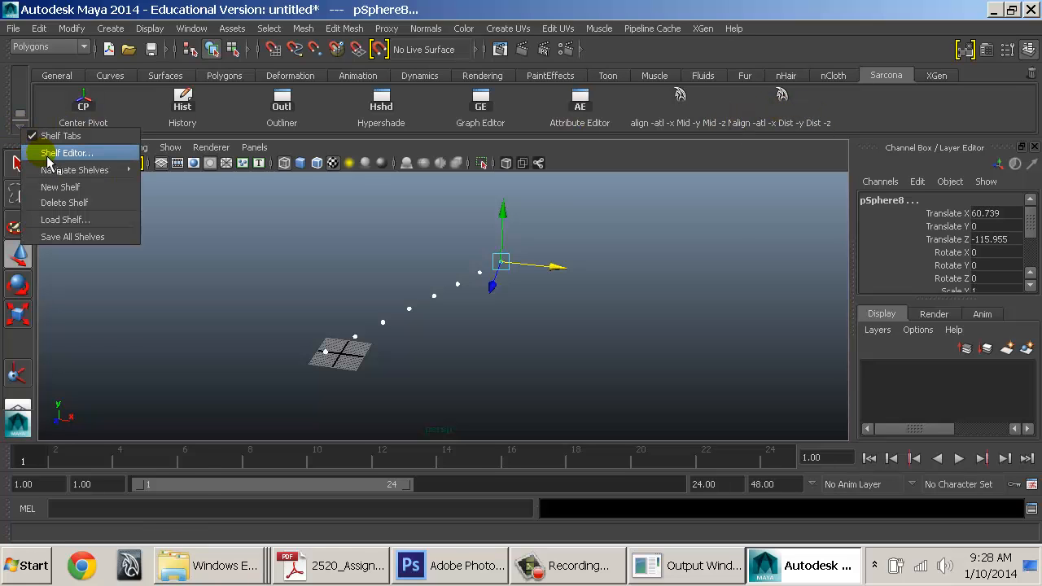
{"action": "left_click", "coordinate": [51, 153]}
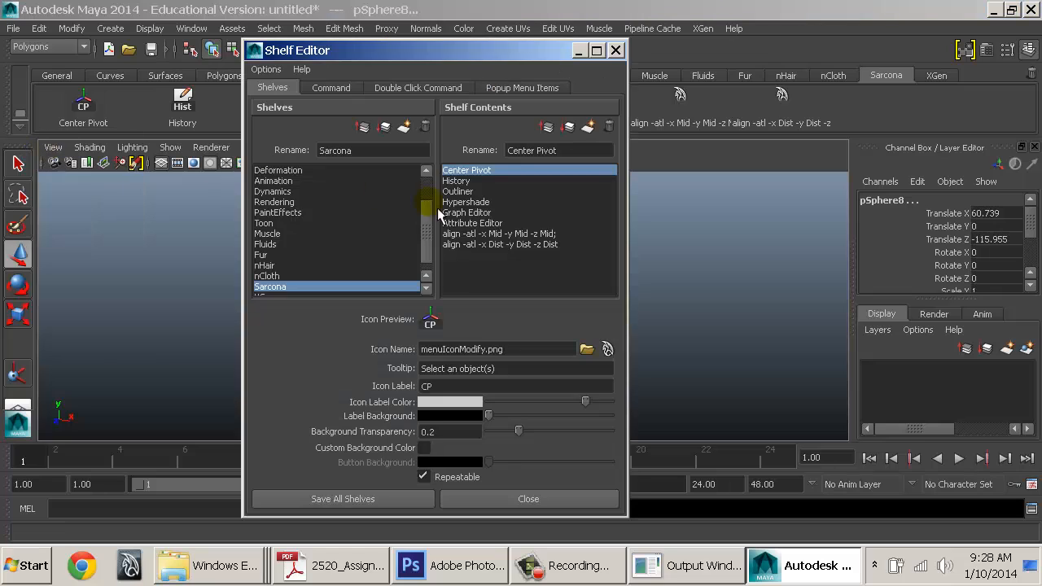
{"action": "left_click", "coordinate": [489, 233]}
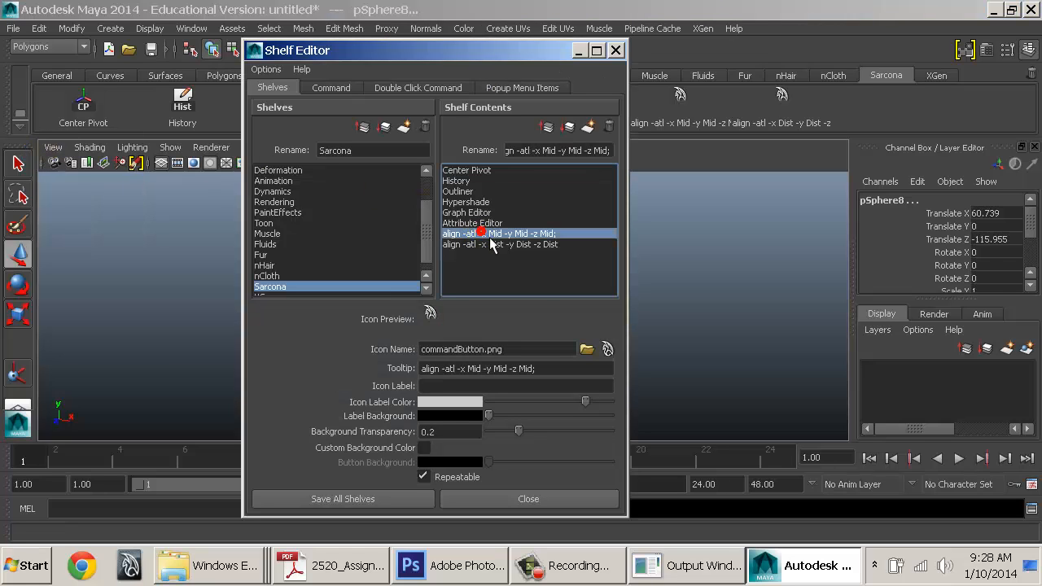
{"action": "triple_click", "coordinate": [560, 375]}
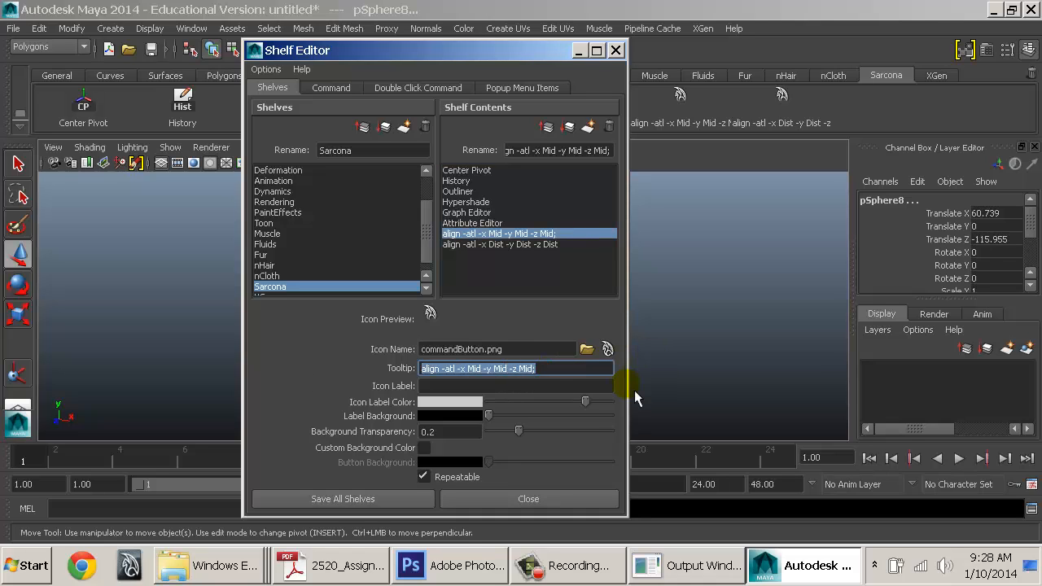
{"action": "type", "text": "Align_Mid"}
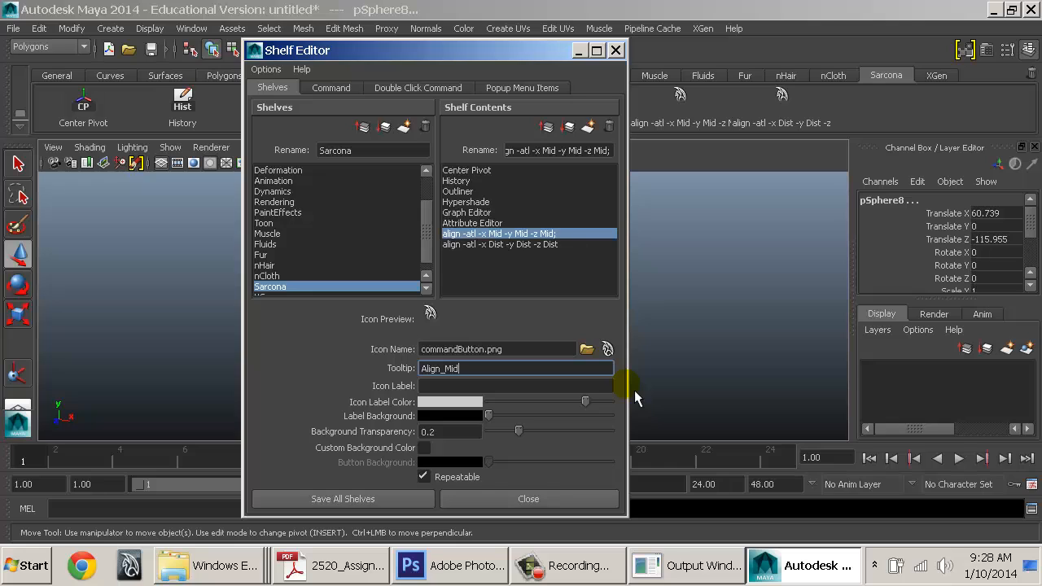
{"action": "key", "text": "Return"}
Change the item's icon label to Al_M
{"action": "left_click", "coordinate": [444, 389]}
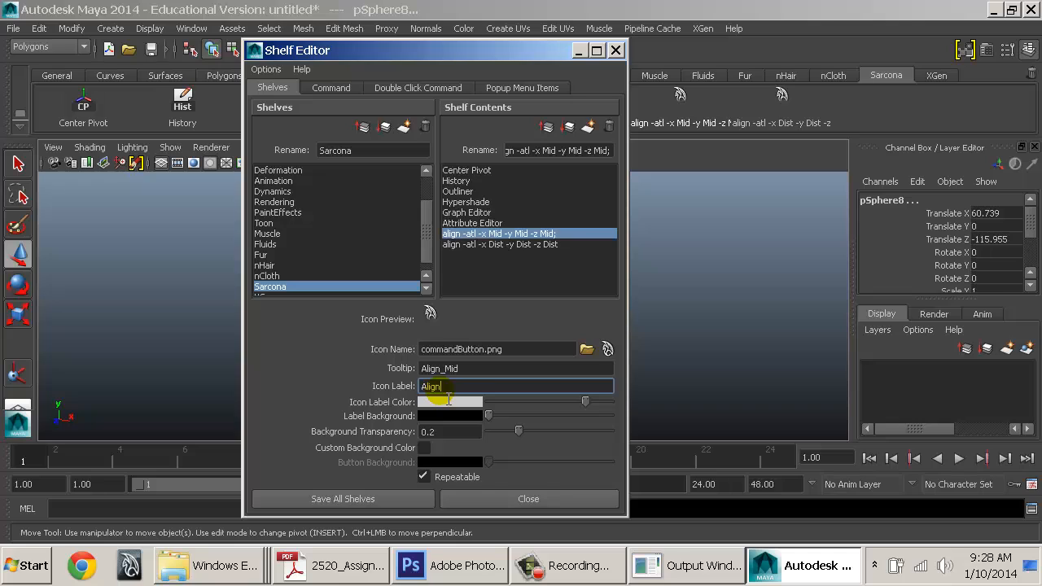
{"action": "key", "text": "Return"}
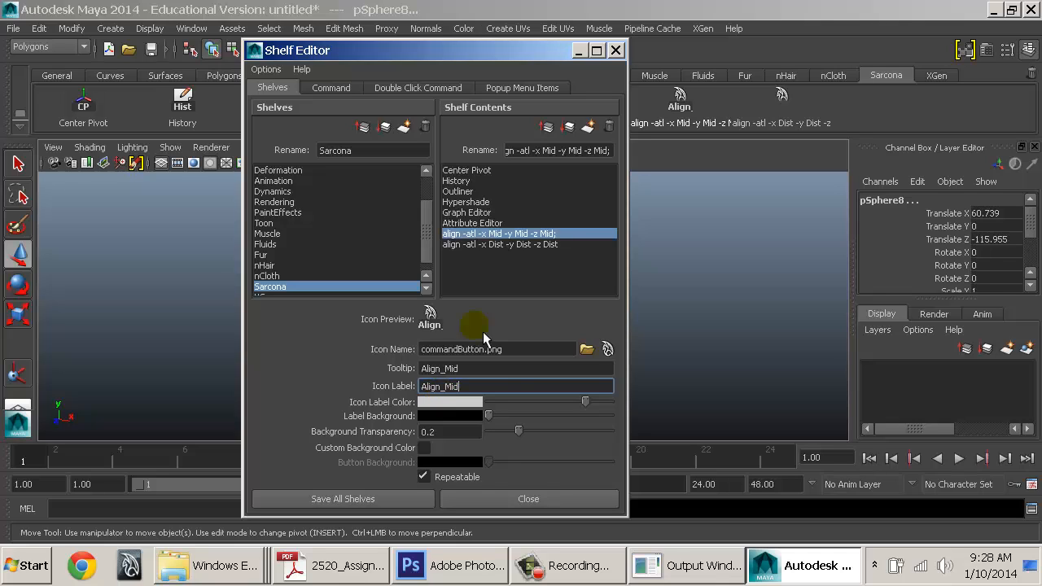
{"action": "double_click", "coordinate": [465, 384]}
{"action": "type", "text": "Alg"}
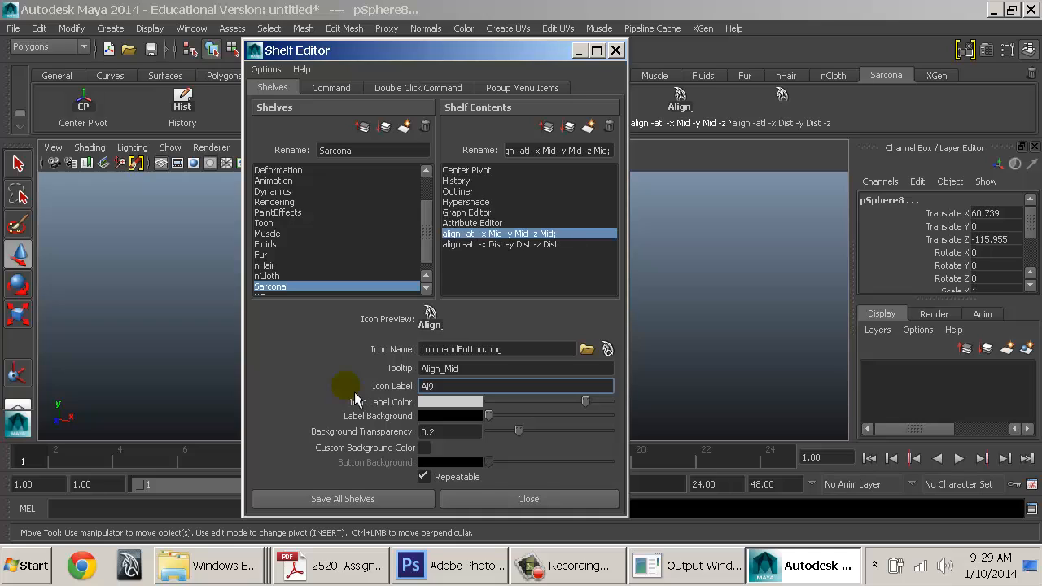
{"action": "key", "text": "Return"}
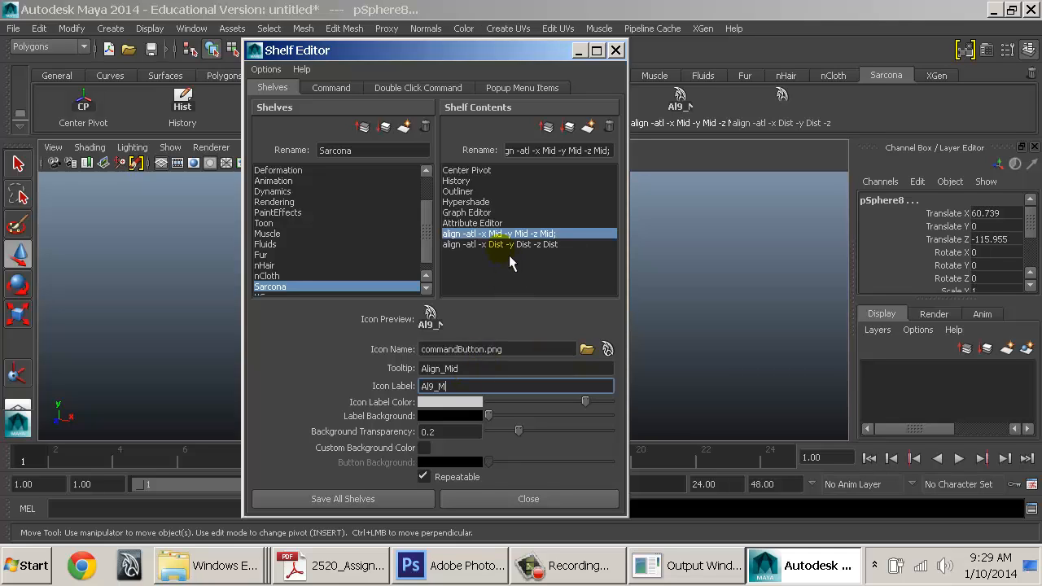
Rename the shelf item to Align_Mid and correct the Al_M icon label
{"action": "left_click", "coordinate": [543, 153]}
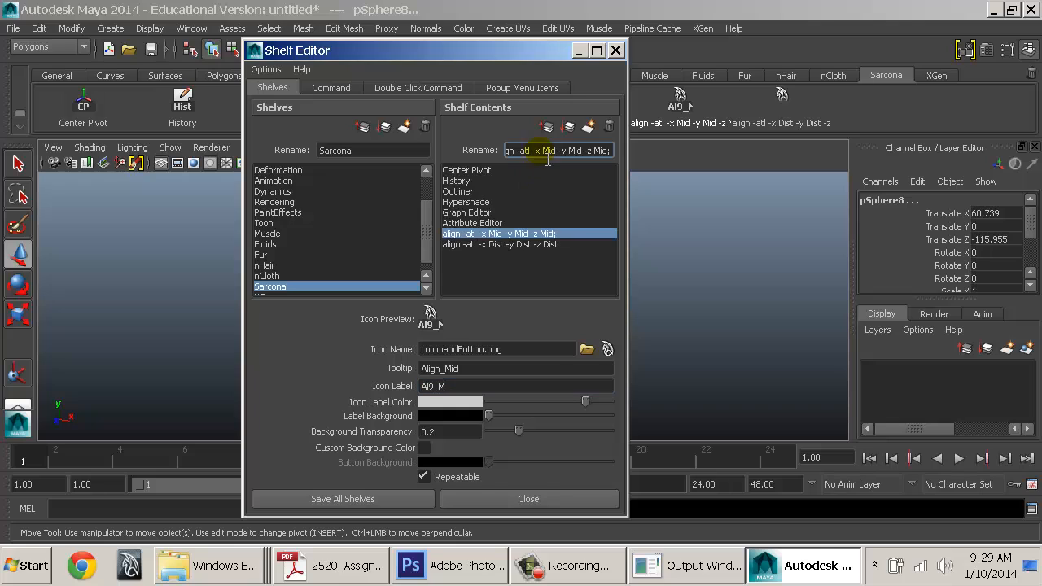
{"action": "triple_click", "coordinate": [542, 152]}
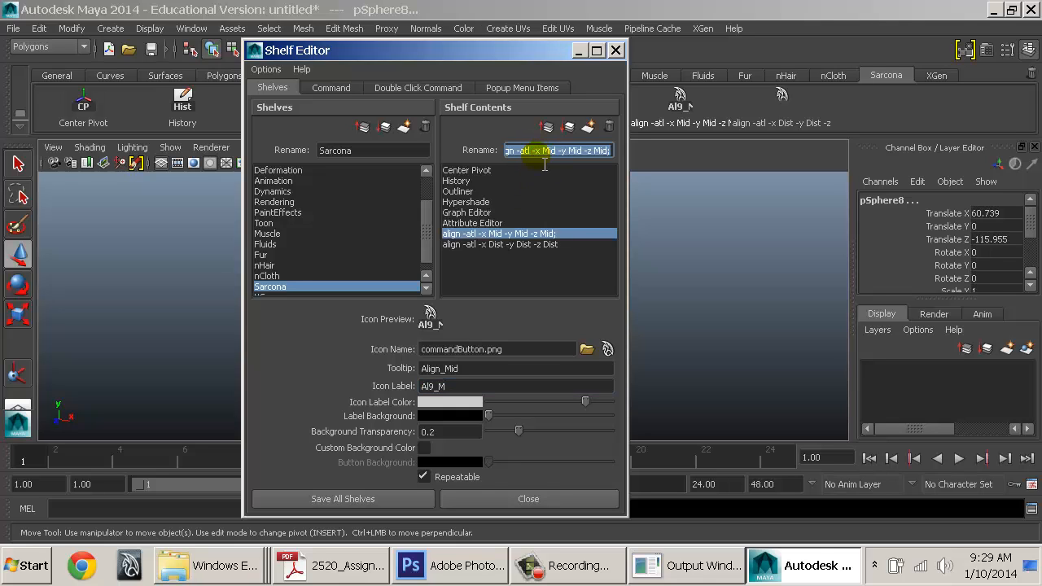
{"action": "type", "text": "Align_Mid"}
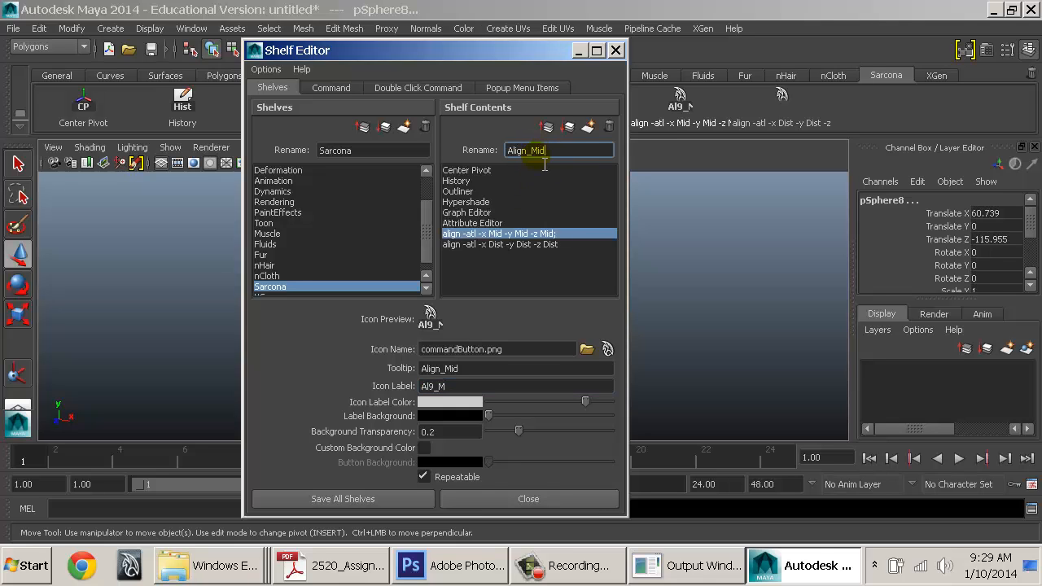
{"action": "left_click", "coordinate": [434, 389]}
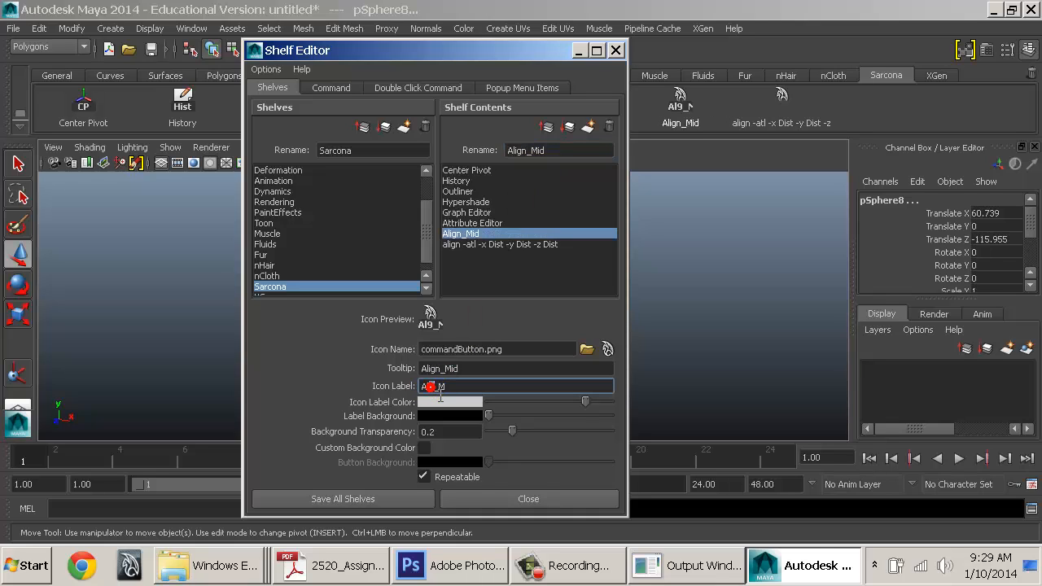
{"action": "key", "text": "BackSpace"}
{"action": "left_click", "coordinate": [535, 154]}
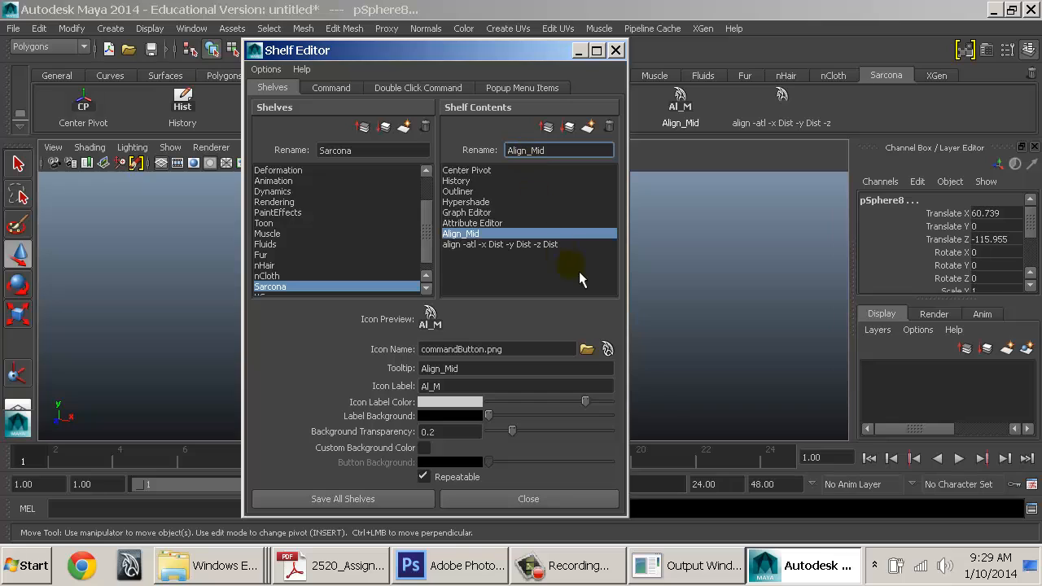
Set the Dist align item's name, tooltip and icon label each to 'Dist'
{"action": "left_click", "coordinate": [491, 245]}
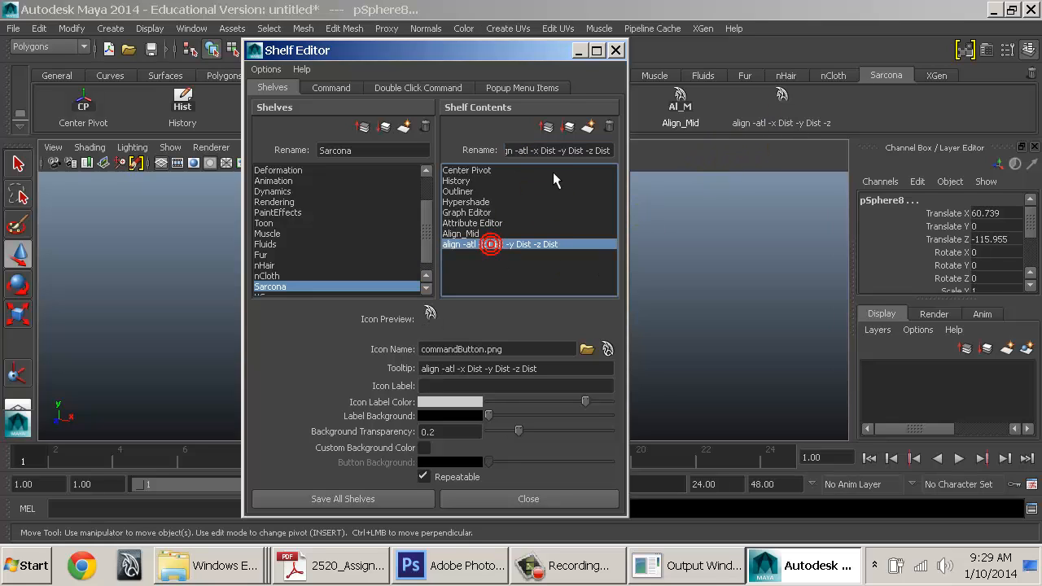
{"action": "triple_click", "coordinate": [562, 151]}
{"action": "type", "text": "Dist"}
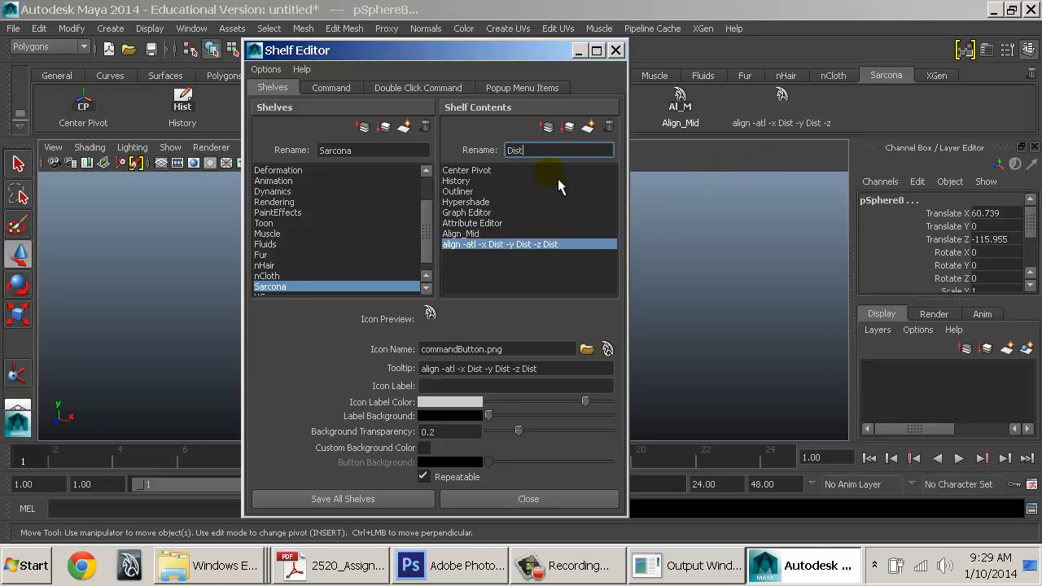
{"action": "key", "text": "Return"}
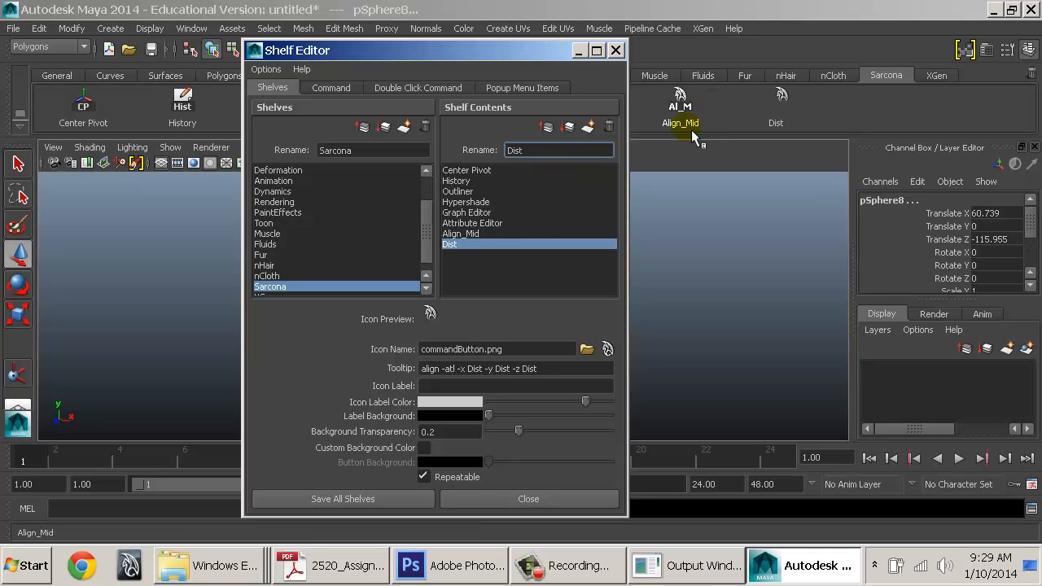
{"action": "left_click_drag", "start_coordinate": [557, 370], "coordinate": [380, 370]}
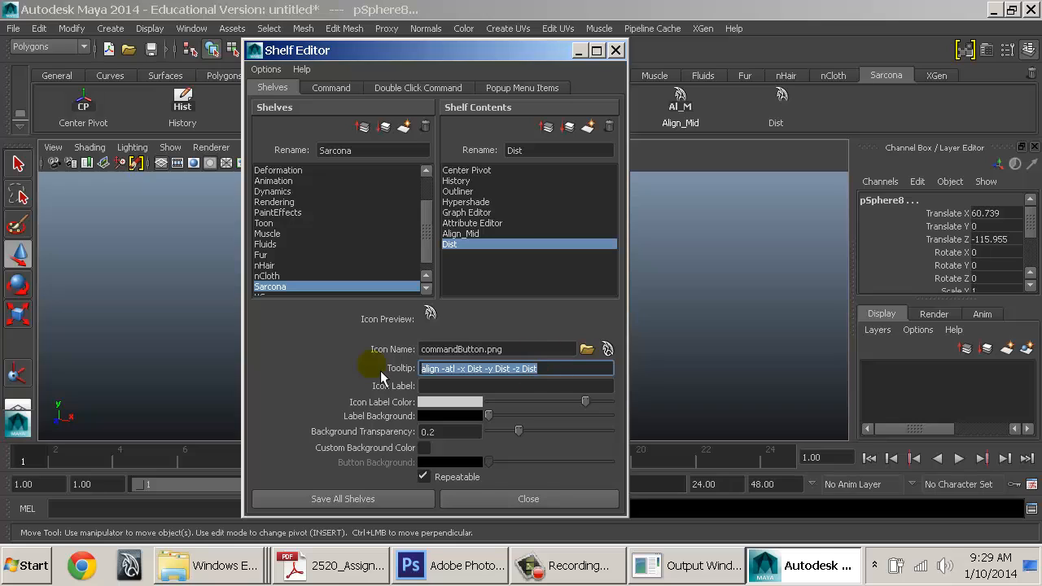
{"action": "type", "text": "Dist"}
{"action": "key", "text": "Tab"}
{"action": "type", "text": "Dist"}
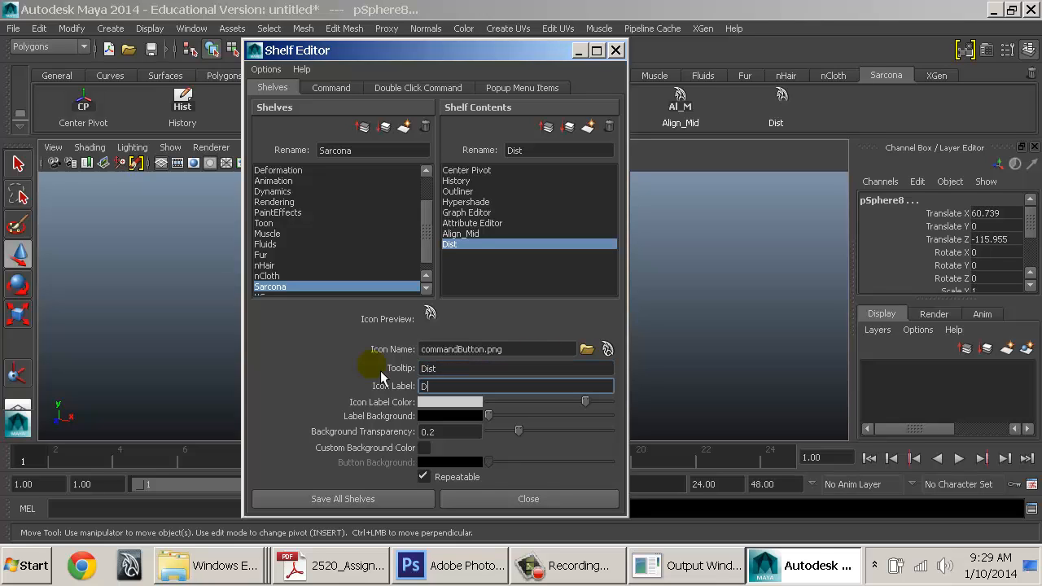
{"action": "key", "text": "Return"}
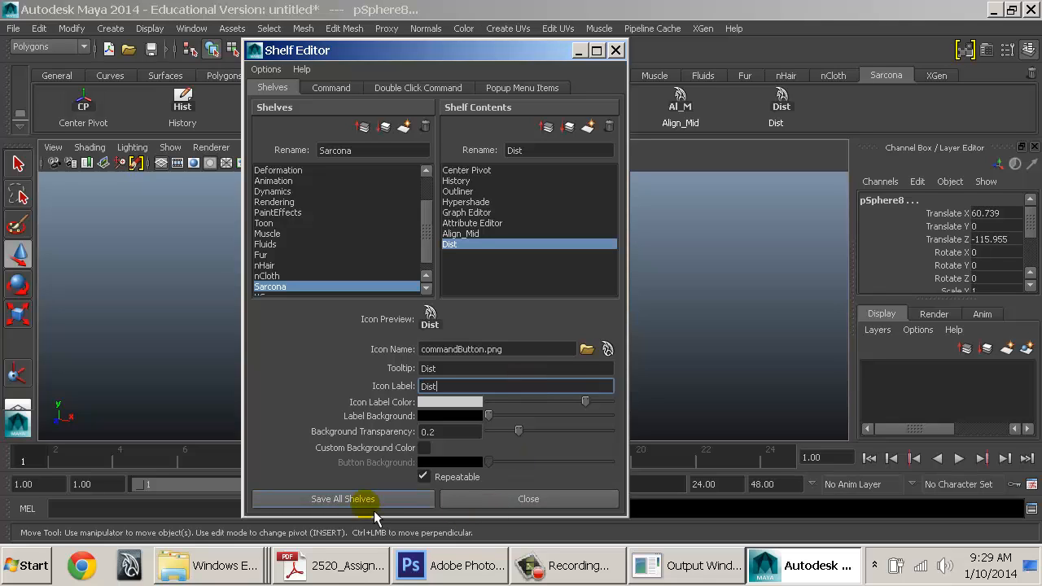
Browse the factory icons, previewing aimConstraint.png, alignCurve.png, alignStack.png and alignOnMid.png
{"action": "left_click", "coordinate": [592, 351]}
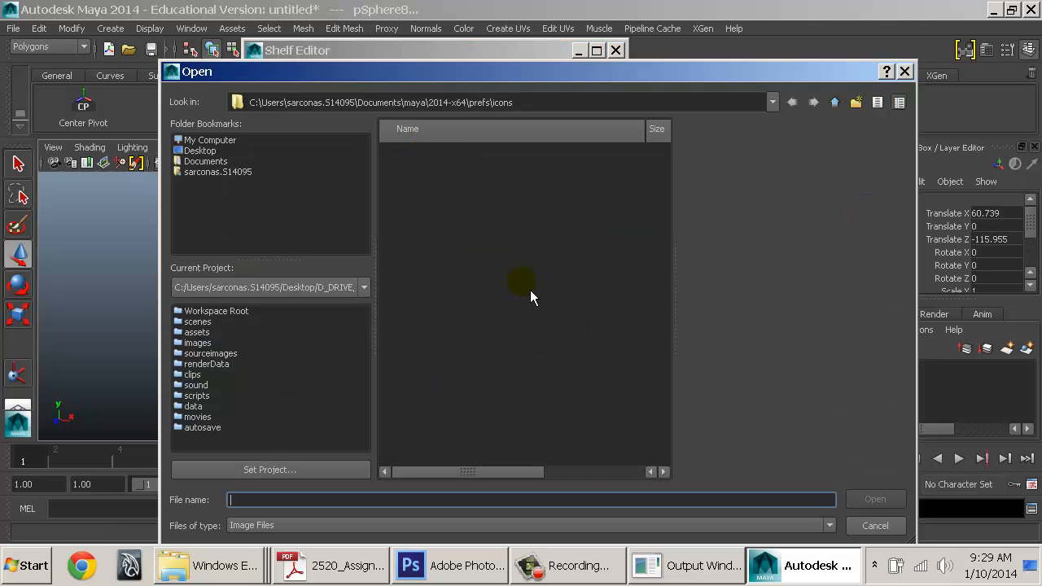
{"action": "key", "text": "Escape"}
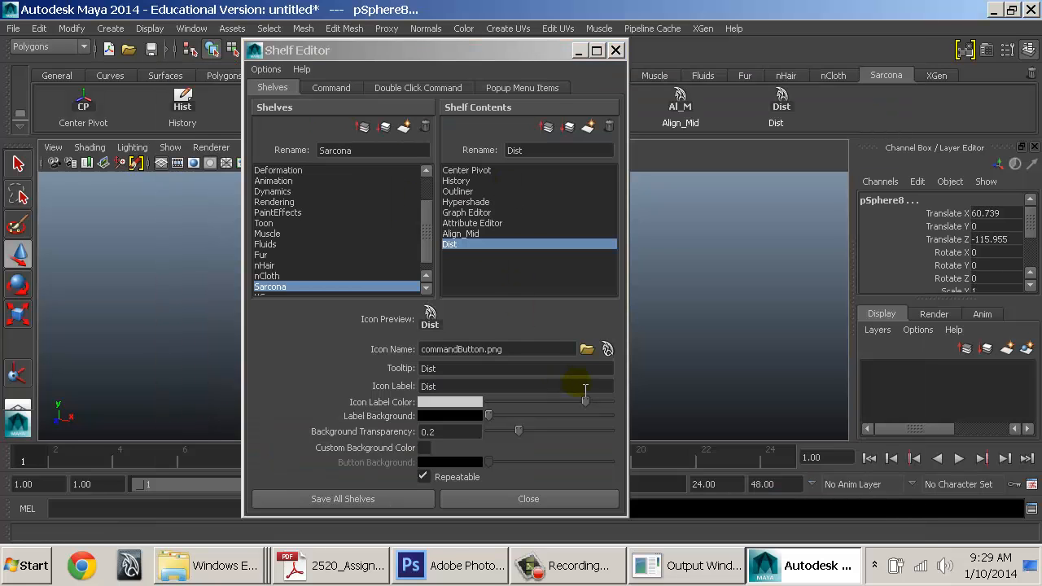
{"action": "left_click", "coordinate": [613, 354]}
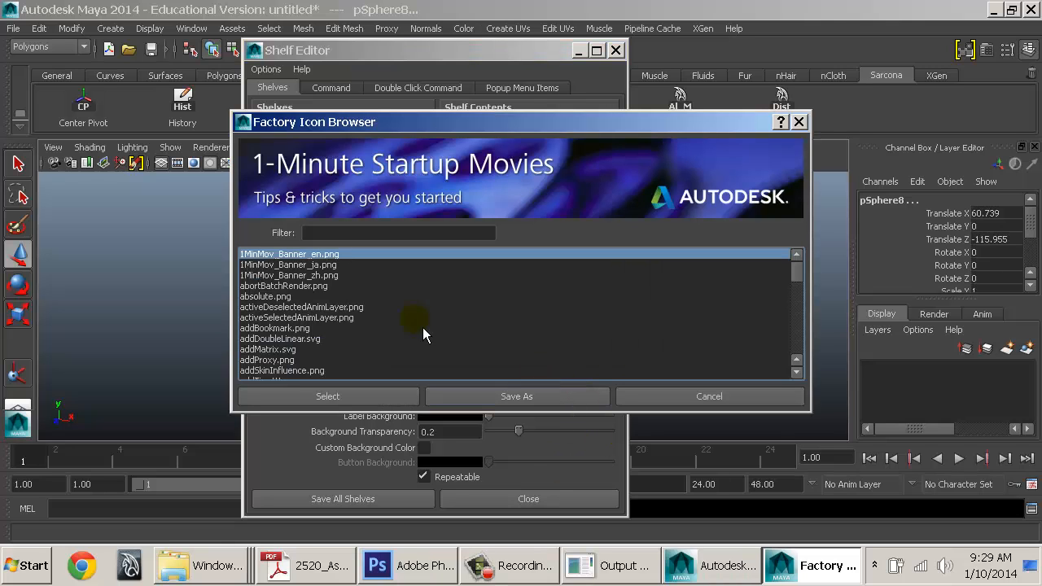
{"action": "left_click", "coordinate": [324, 276]}
{"action": "left_click", "coordinate": [318, 298]}
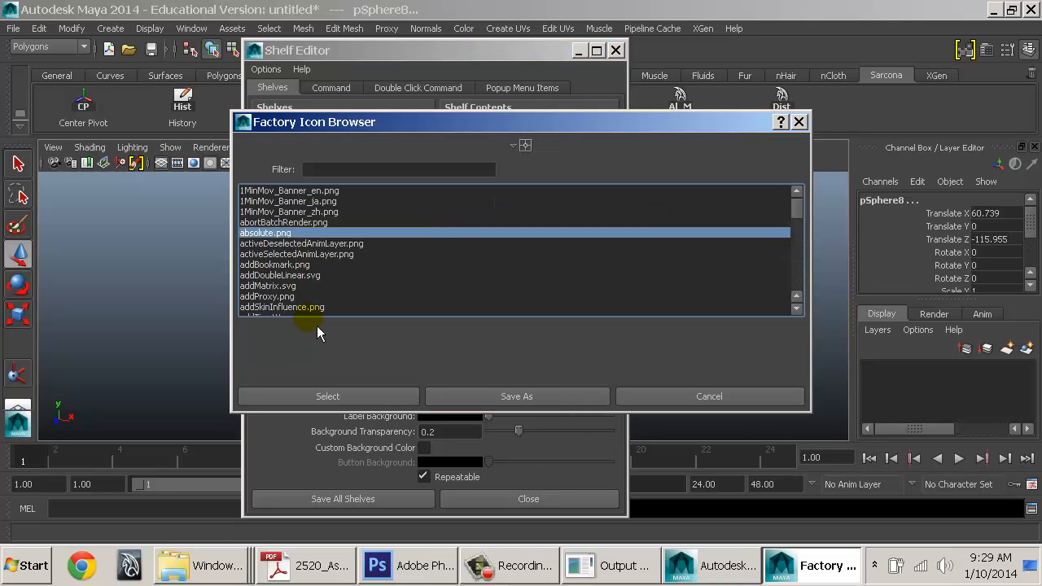
{"action": "left_click", "coordinate": [305, 212]}
{"action": "scroll", "coordinate": [309, 323], "scroll_direction": "down", "scroll_amount": 4}
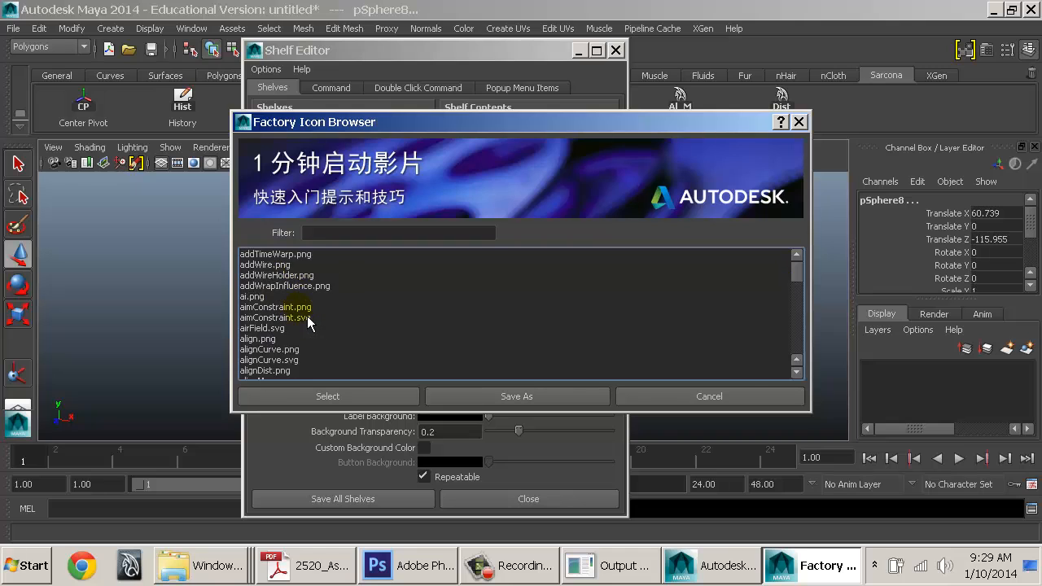
{"action": "left_click", "coordinate": [306, 309]}
{"action": "left_click", "coordinate": [285, 296]}
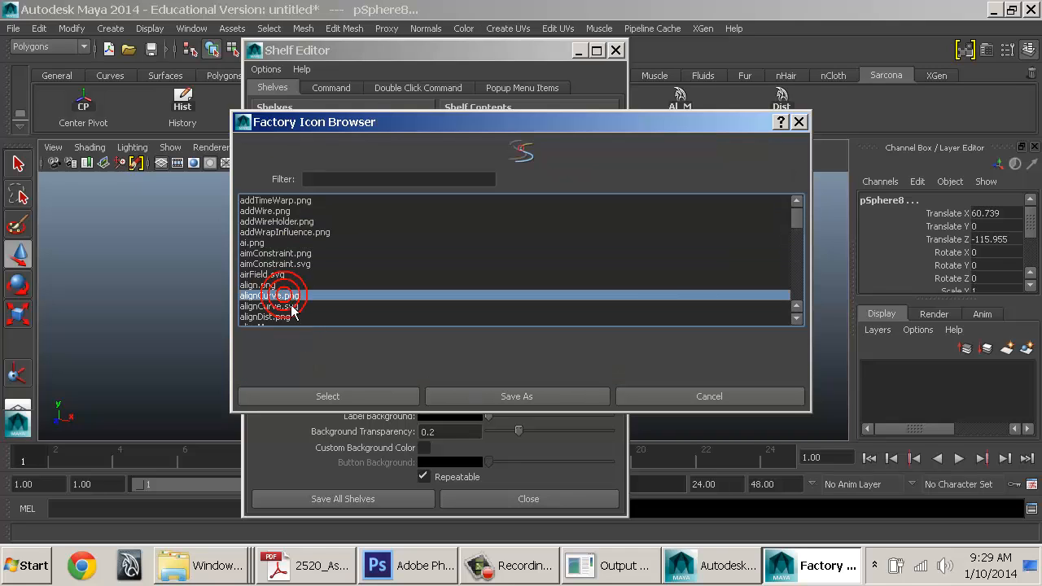
{"action": "key", "text": "Down"}
{"action": "key", "text": "Down"}
{"action": "key", "text": "Down"}
{"action": "key", "text": "Down"}
{"action": "key", "text": "Down"}
{"action": "key", "text": "Down"}
{"action": "key", "text": "Down"}
{"action": "key", "text": "Down"}
{"action": "key", "text": "Down"}
{"action": "key", "text": "Down"}
{"action": "key", "text": "Down"}
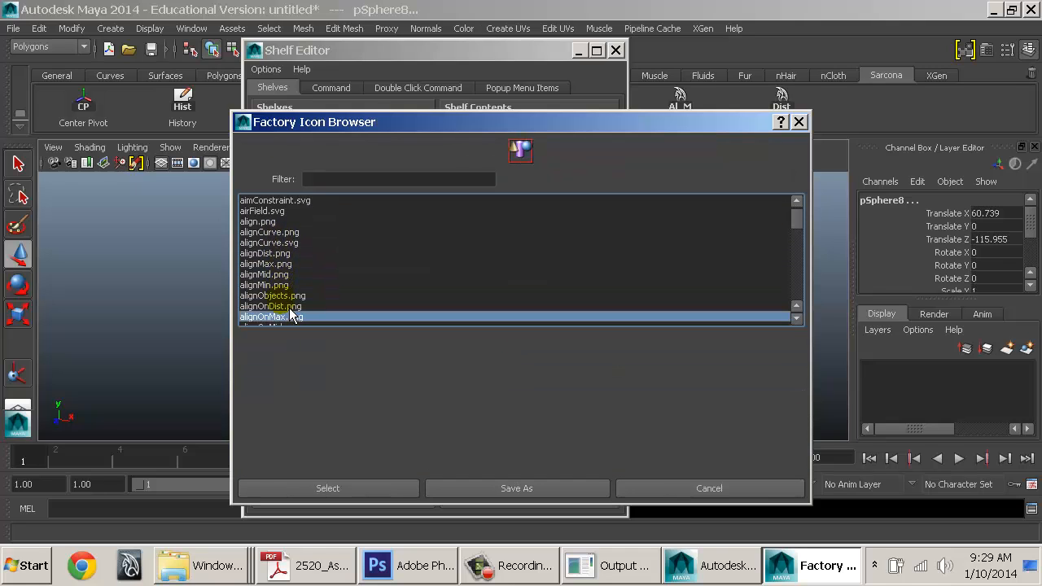
{"action": "key", "text": "Down"}
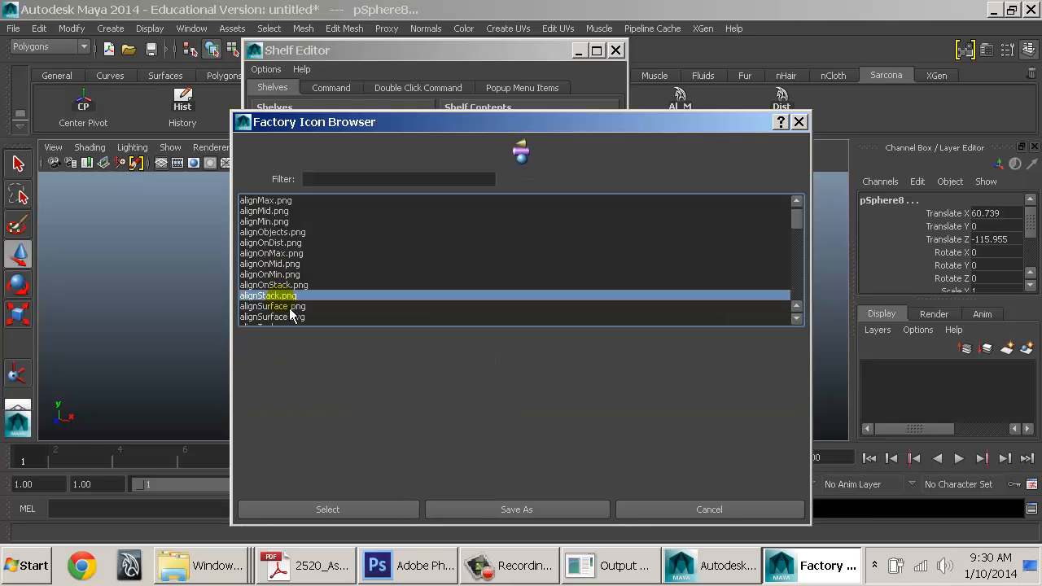
{"action": "key", "text": "Up"}
{"action": "key", "text": "Up"}
{"action": "key", "text": "Up"}
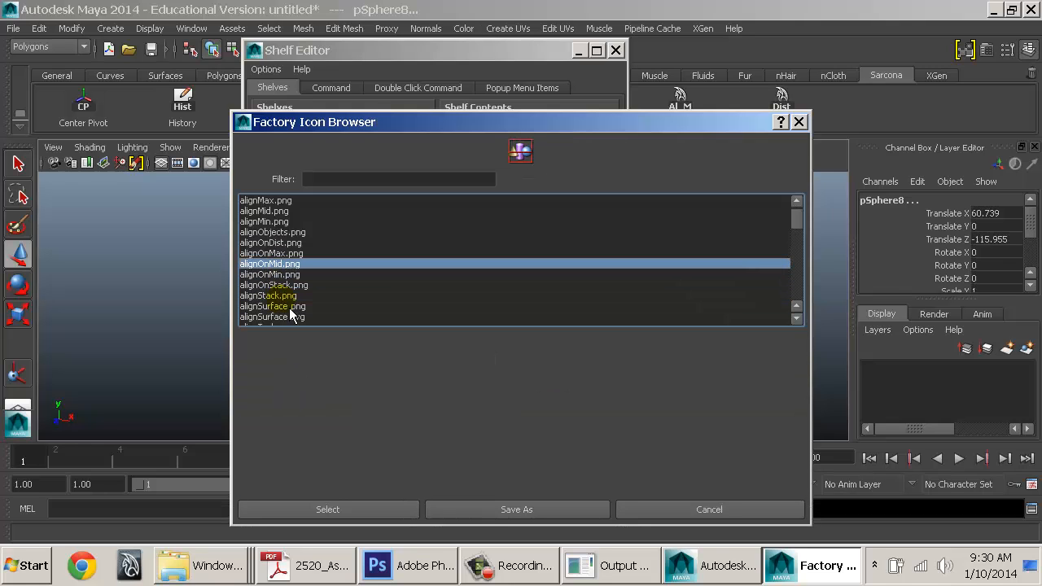
Search the icon list with 'dist' and 'al' to land on alignDist.png, cancelling Save As
{"action": "left_click", "coordinate": [587, 133]}
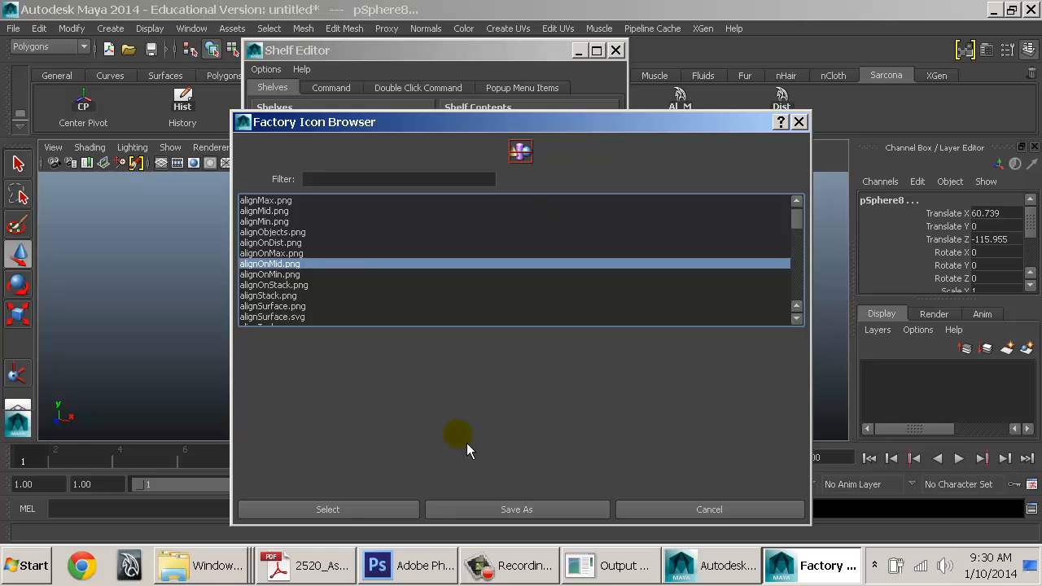
{"action": "key", "text": "d"}
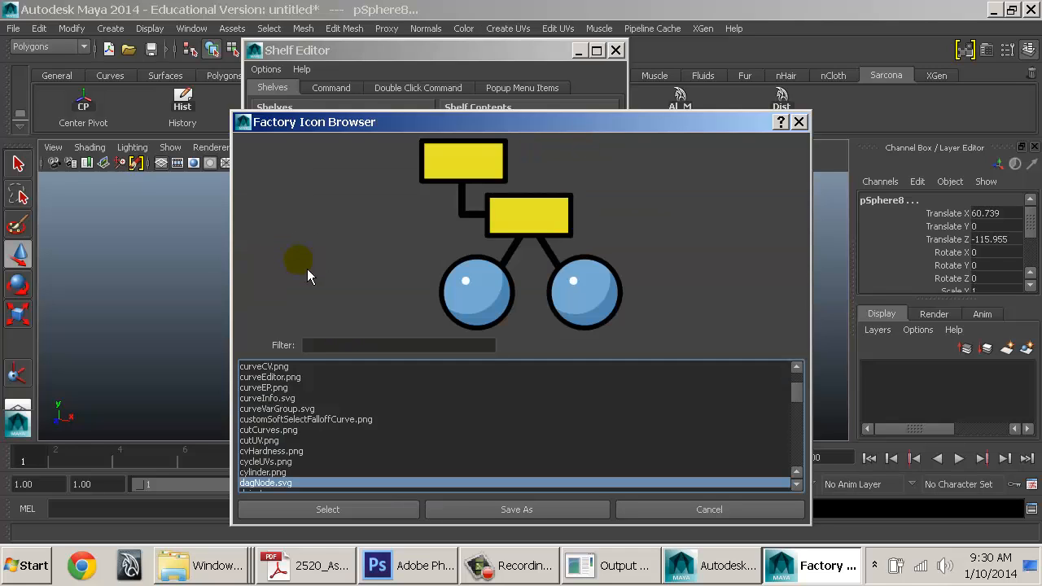
{"action": "type", "text": "dist"}
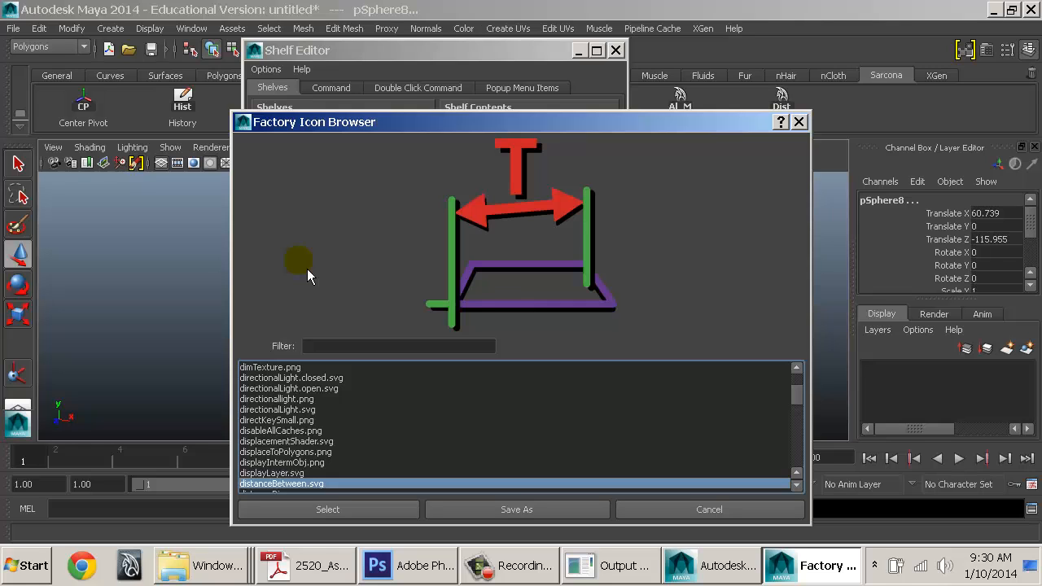
{"action": "key", "text": "Down"}
{"action": "key", "text": "Down"}
{"action": "key", "text": "Down"}
{"action": "key", "text": "Down"}
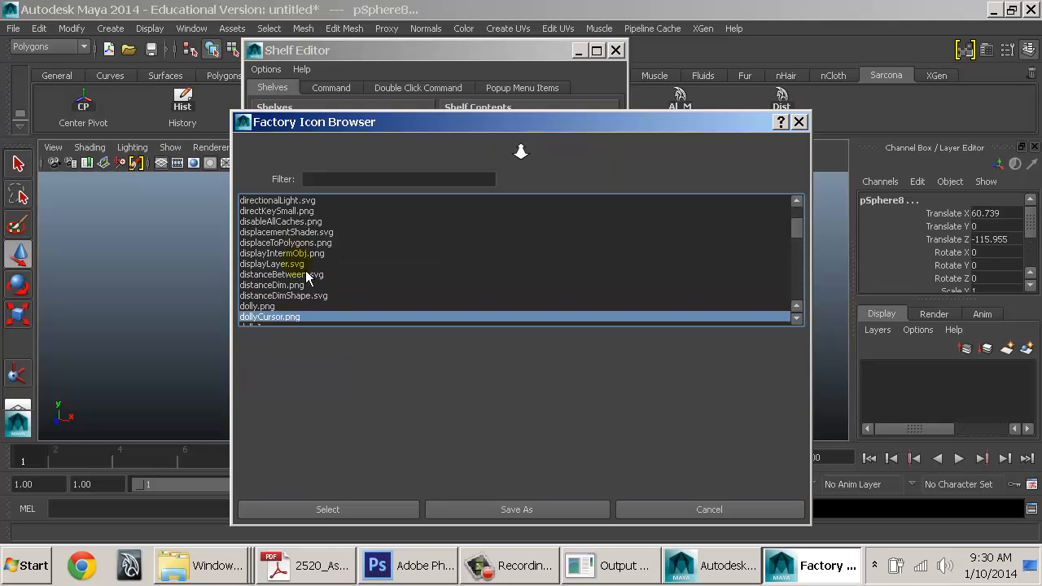
{"action": "scroll", "coordinate": [308, 278], "scroll_direction": "up", "scroll_amount": 4}
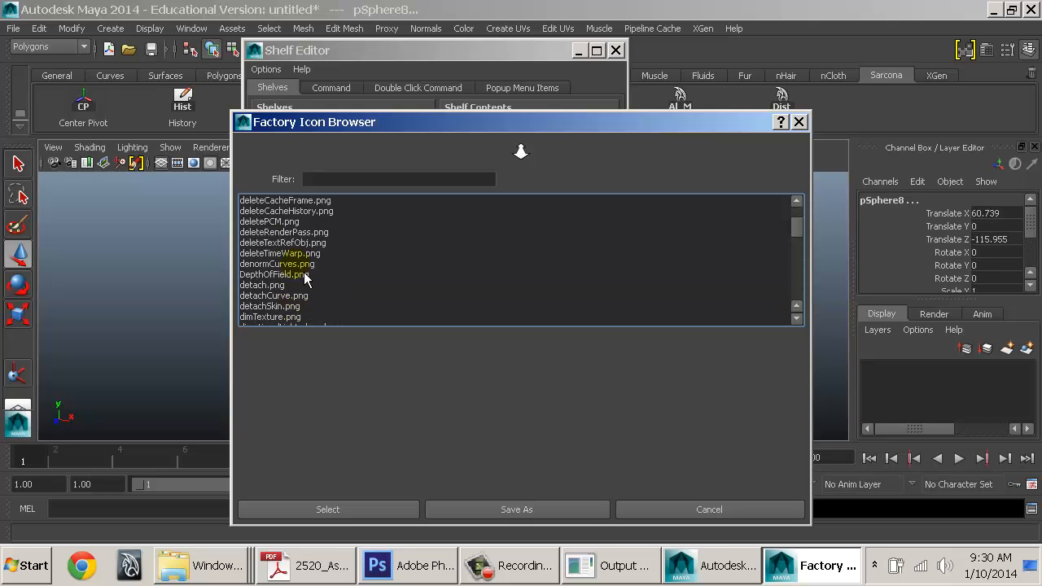
{"action": "type", "text": "al"}
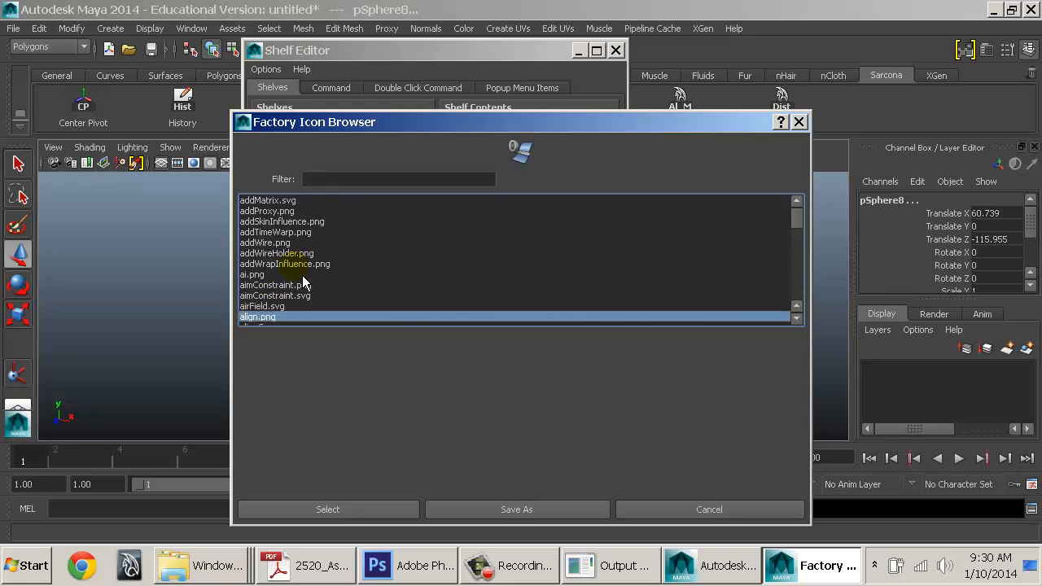
{"action": "key", "text": "Down"}
{"action": "key", "text": "Down"}
{"action": "key", "text": "Down"}
{"action": "key", "text": "Down"}
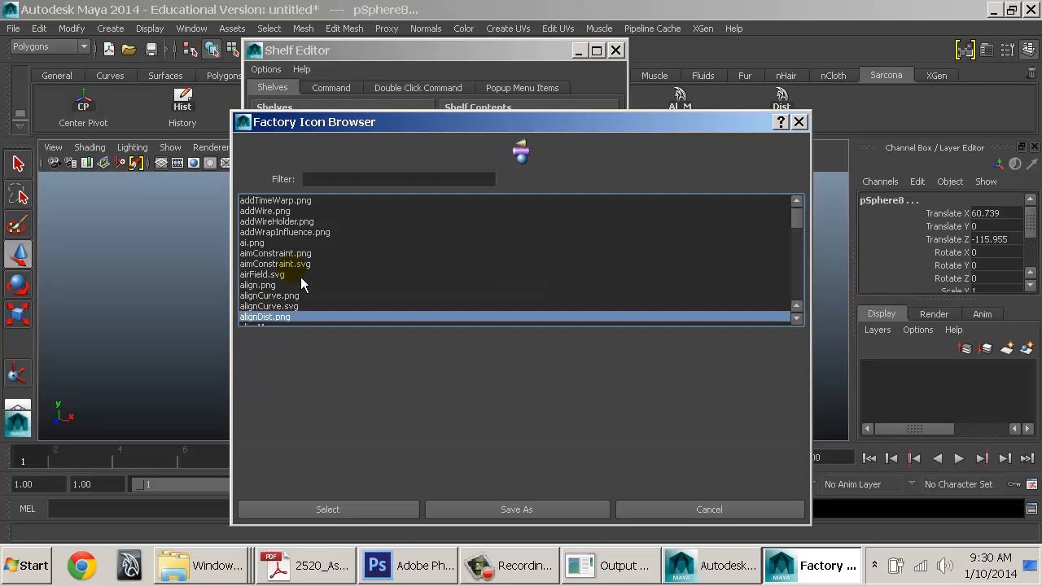
{"action": "key", "text": "Down"}
{"action": "key", "text": "Down"}
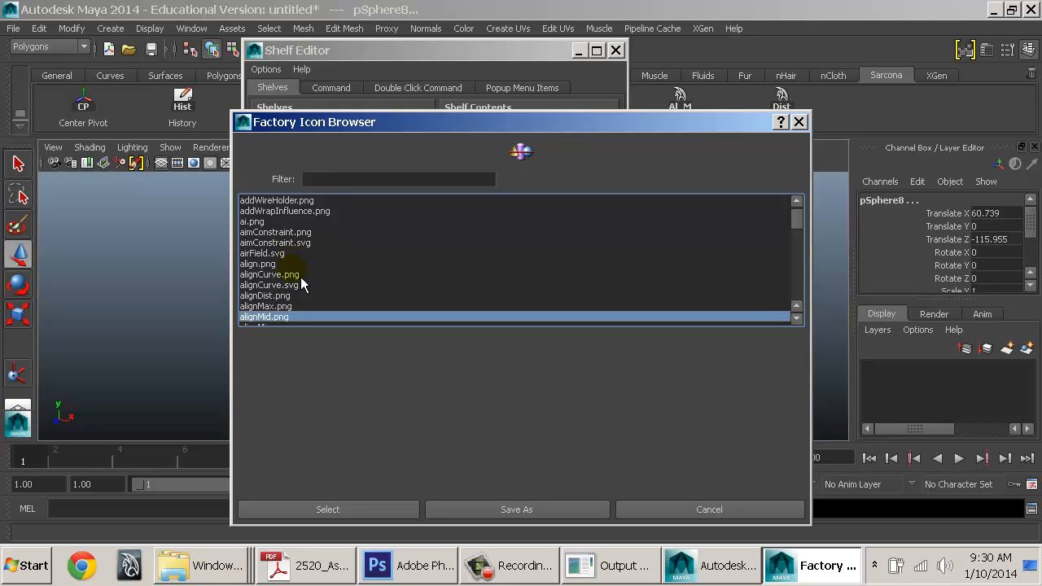
{"action": "key", "text": "Up"}
{"action": "key", "text": "Up"}
{"action": "key", "text": "Up"}
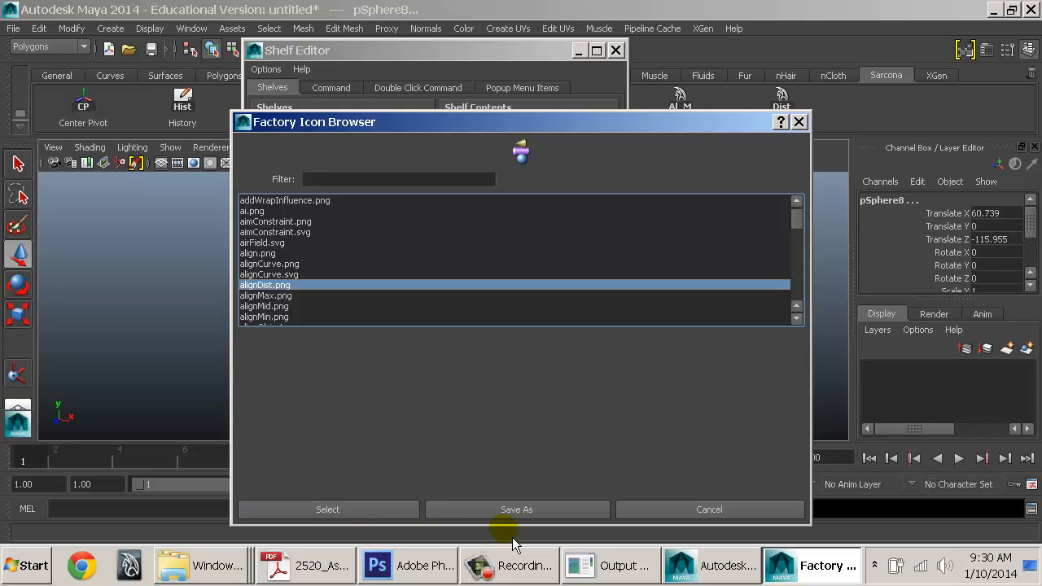
{"action": "left_click", "coordinate": [523, 514]}
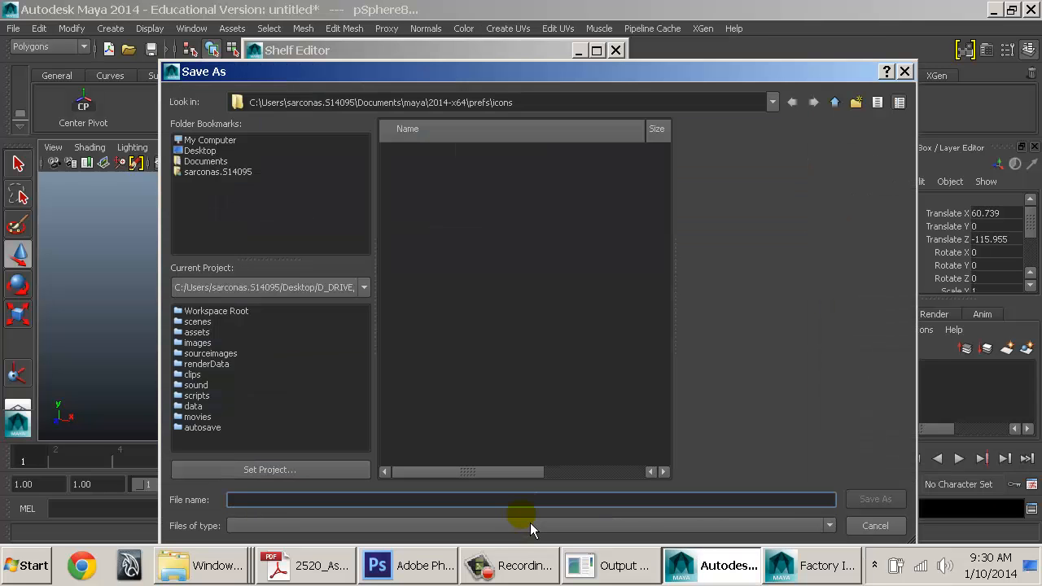
{"action": "left_click", "coordinate": [870, 525]}
Apply alignDist.png to the Dist button and alignMid.png to the Align_Mid button
{"action": "left_click", "coordinate": [328, 510]}
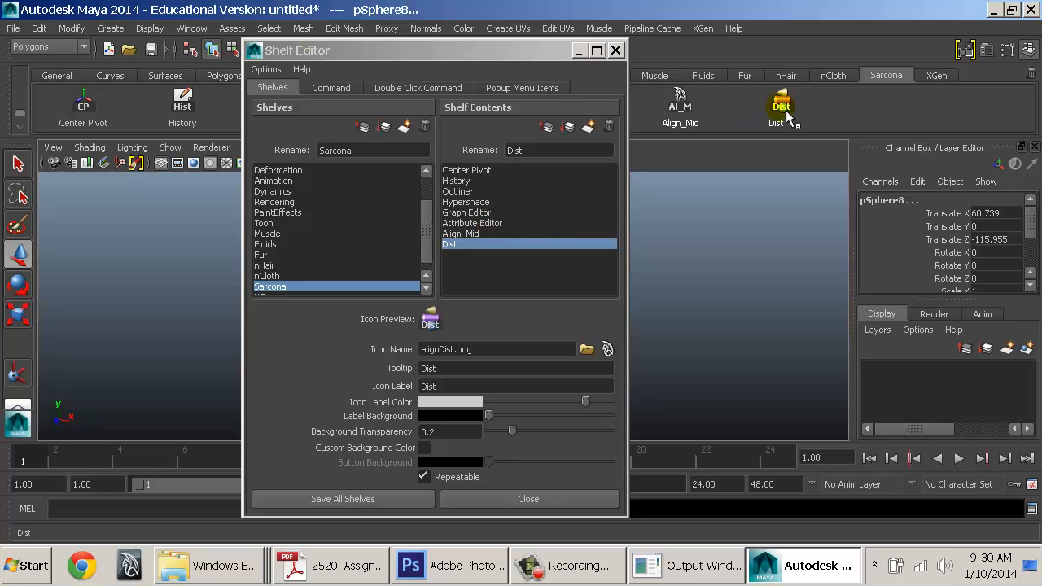
{"action": "left_click", "coordinate": [492, 235]}
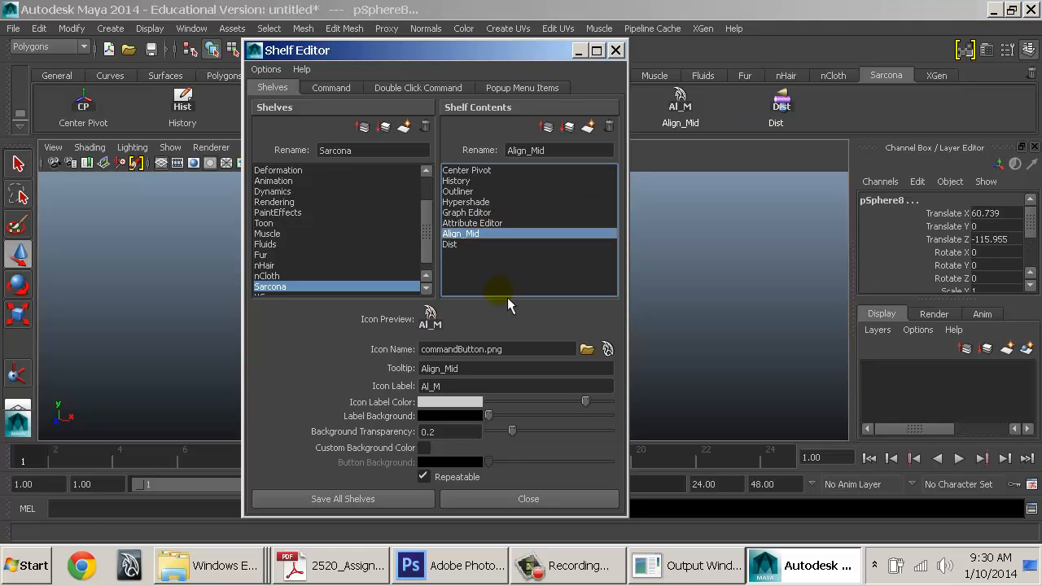
{"action": "left_click", "coordinate": [604, 350]}
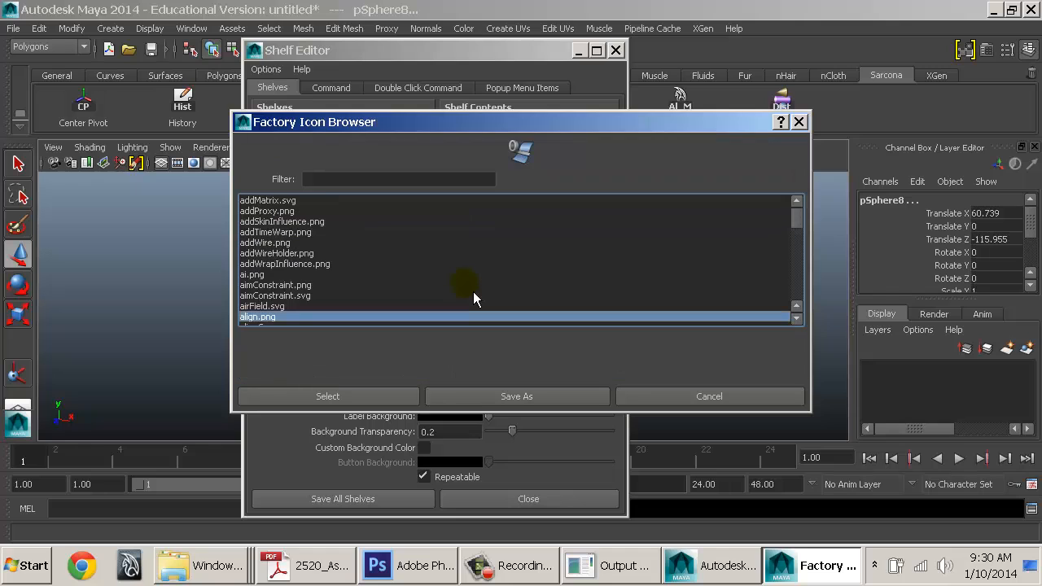
{"action": "key", "text": "Down"}
{"action": "key", "text": "Down"}
{"action": "key", "text": "Down"}
{"action": "key", "text": "Down"}
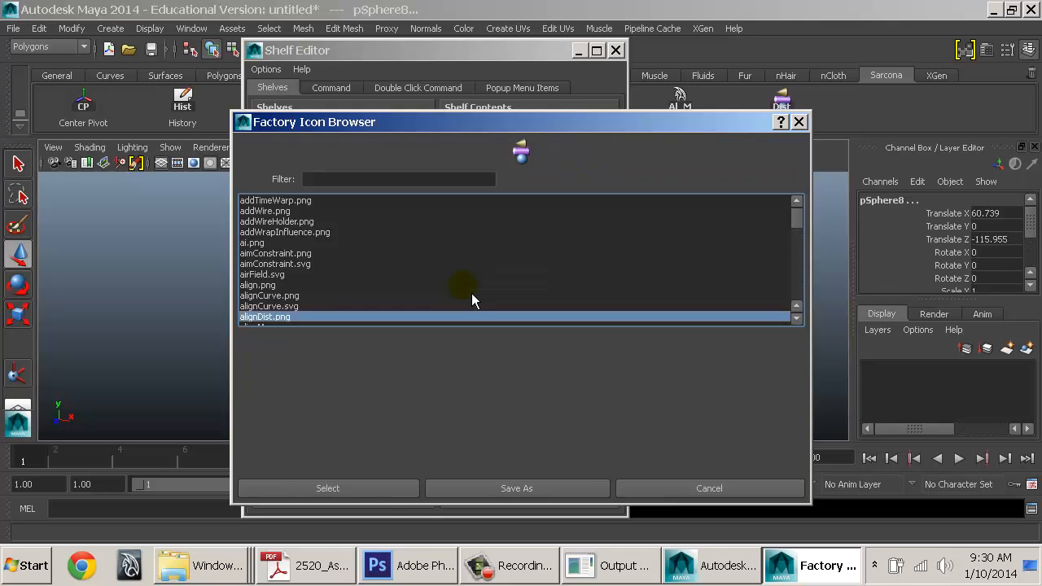
{"action": "key", "text": "Down"}
{"action": "key", "text": "Down"}
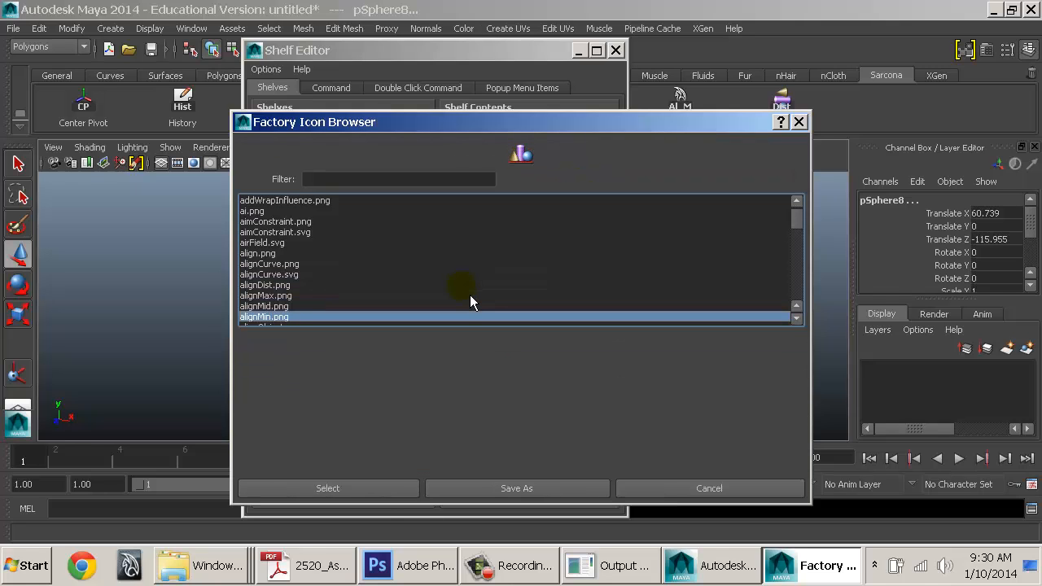
{"action": "key", "text": "Up"}
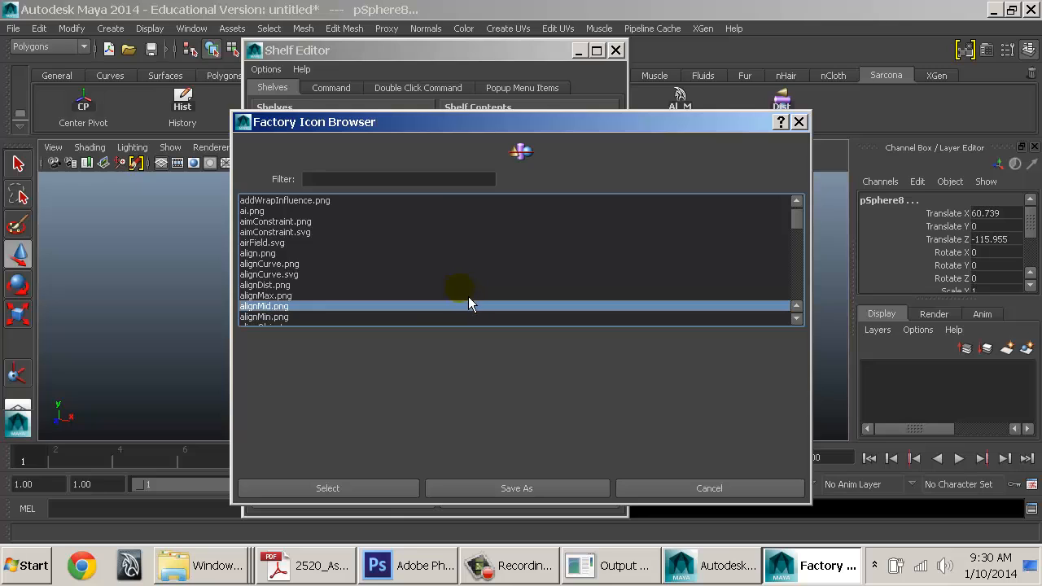
{"action": "left_click", "coordinate": [390, 491]}
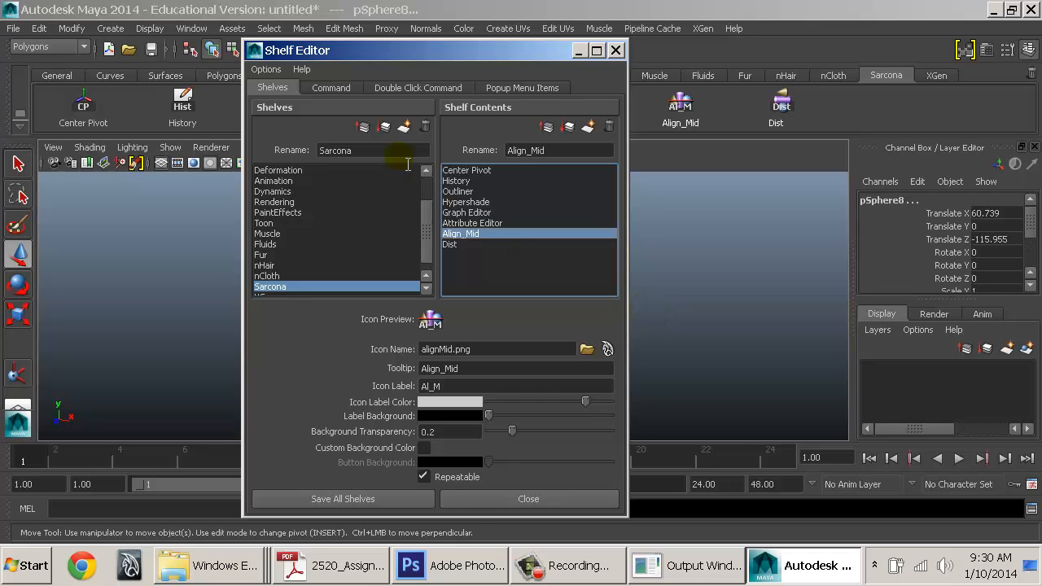
Set the shelf to Icon Only display and move the Shelf Editor window lower
{"action": "left_click", "coordinate": [257, 68]}
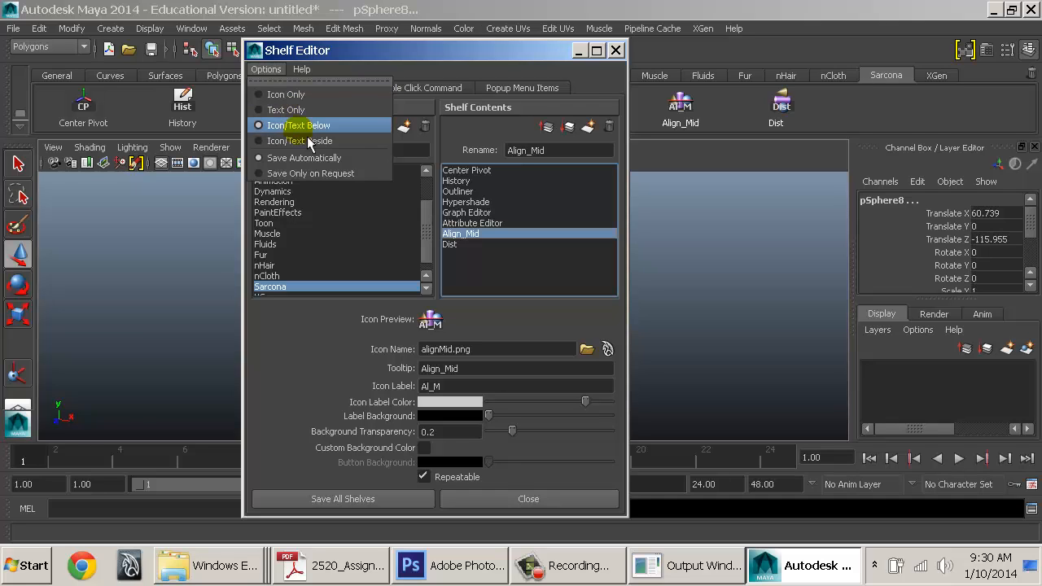
{"action": "left_click", "coordinate": [285, 95]}
{"action": "left_click_drag", "start_coordinate": [350, 52], "coordinate": [357, 182]}
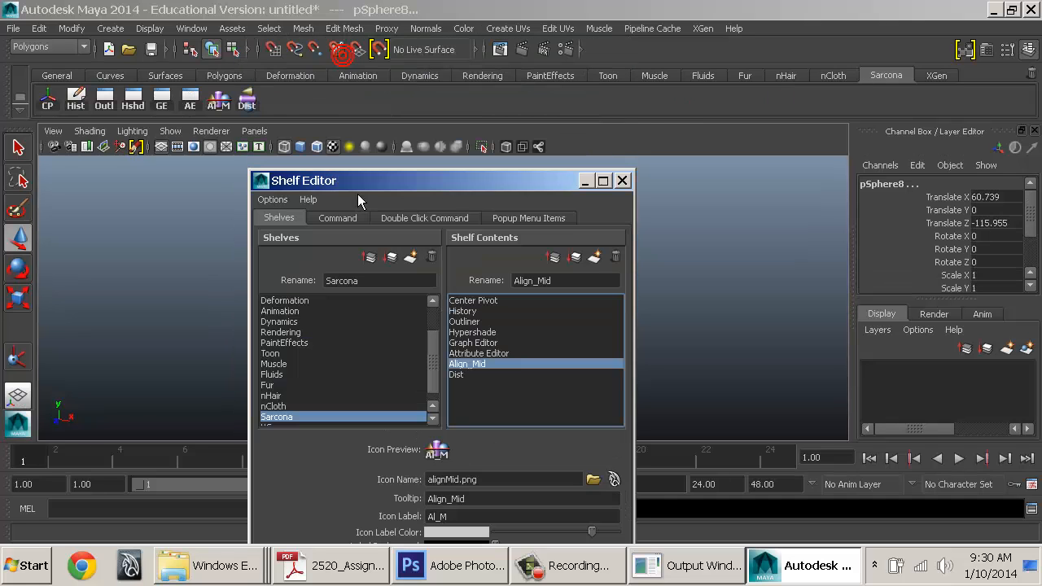
{"action": "left_click", "coordinate": [161, 106]}
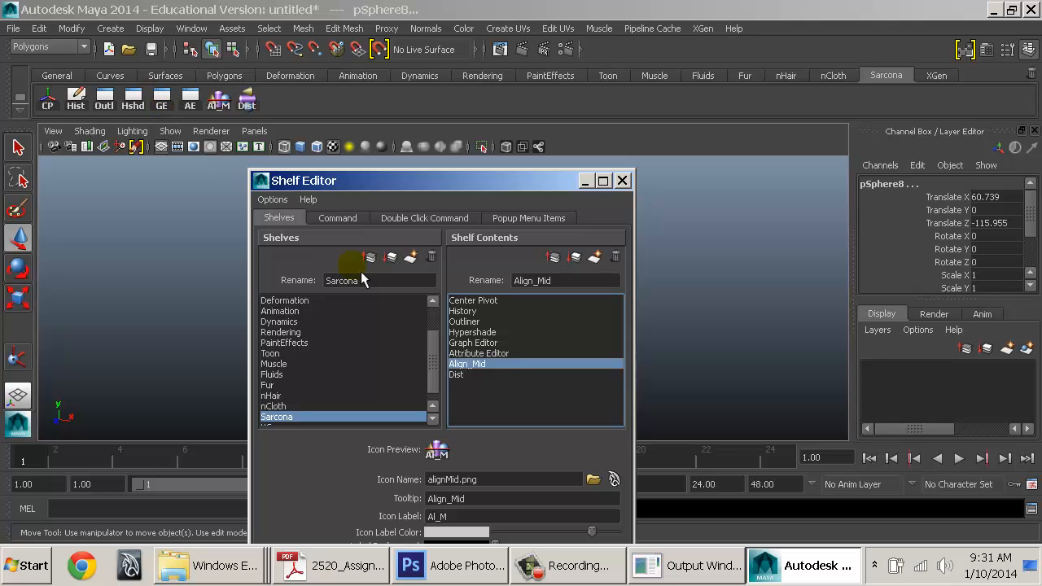
Find getGraphEditor.png in the factory icons and assign it to the Graph Editor button
{"action": "left_click", "coordinate": [499, 343]}
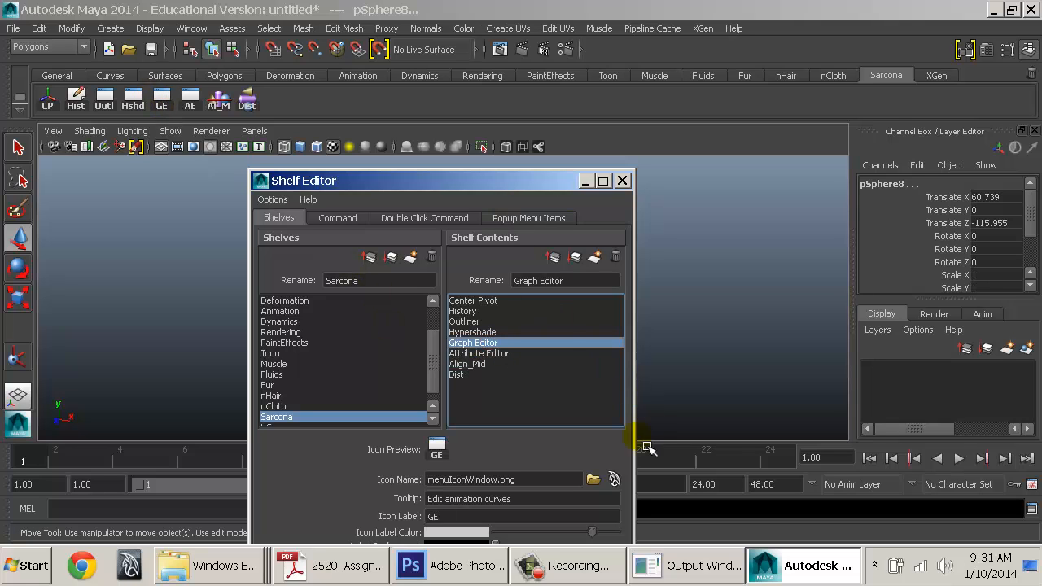
{"action": "left_click", "coordinate": [614, 479]}
{"action": "type", "text": "gr"}
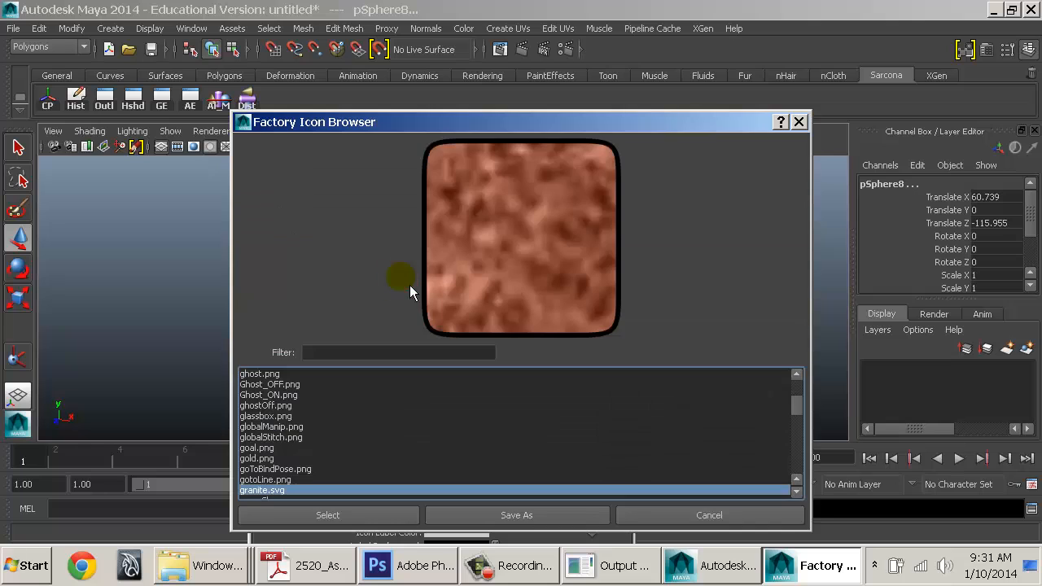
{"action": "type", "text": "av"}
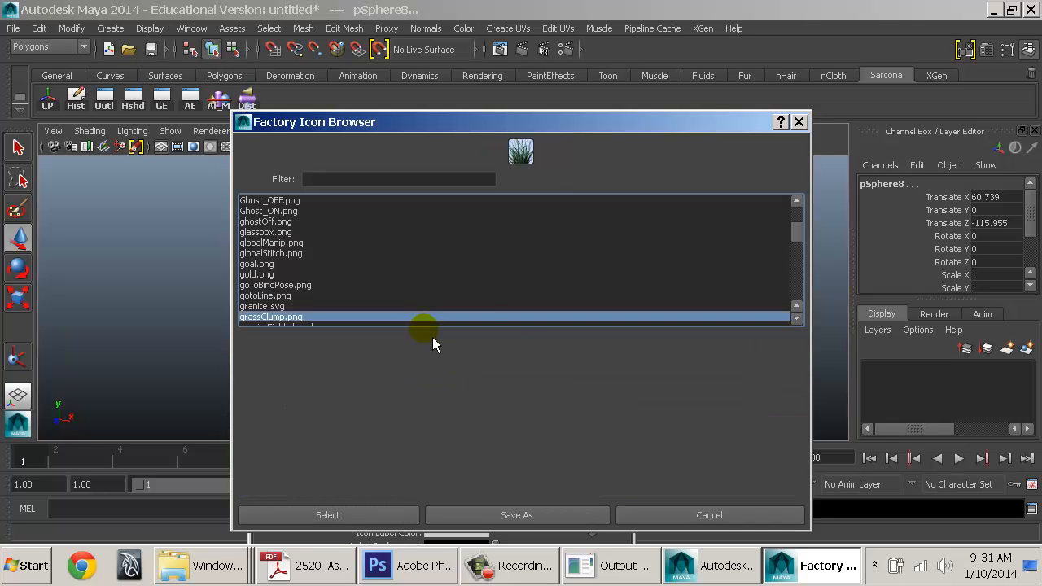
{"action": "key", "text": "Down"}
{"action": "key", "text": "Down"}
{"action": "key", "text": "Down"}
{"action": "key", "text": "Down"}
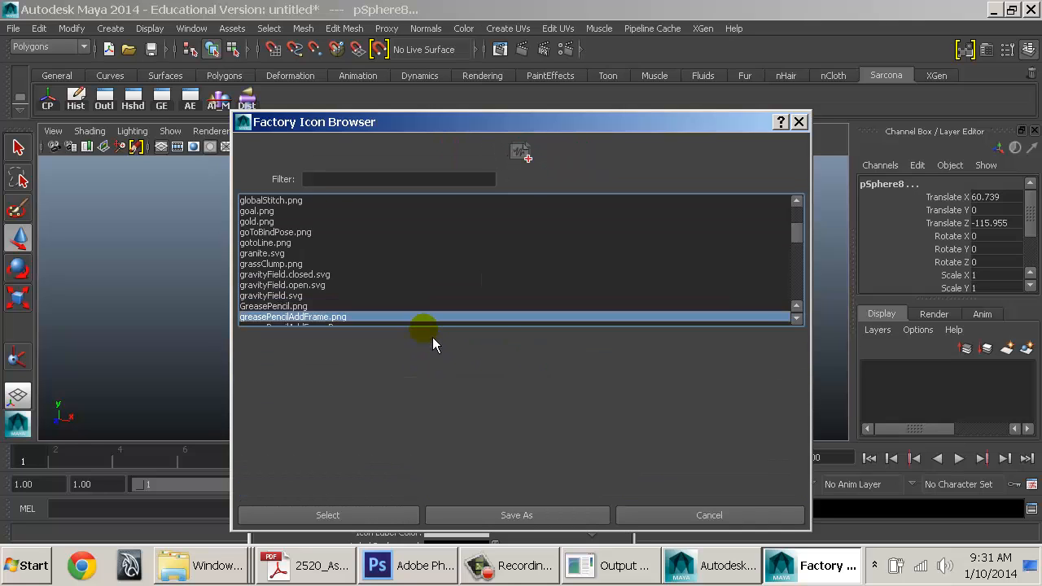
{"action": "key", "text": "Up"}
{"action": "key", "text": "Up"}
{"action": "key", "text": "Up"}
{"action": "key", "text": "Up"}
{"action": "key", "text": "Up"}
{"action": "key", "text": "Up"}
{"action": "key", "text": "Up"}
{"action": "key", "text": "Up"}
{"action": "key", "text": "Up"}
{"action": "key", "text": "Up"}
{"action": "key", "text": "Up"}
{"action": "key", "text": "Up"}
{"action": "key", "text": "Up"}
{"action": "key", "text": "Up"}
{"action": "key", "text": "Up"}
{"action": "key", "text": "Up"}
{"action": "key", "text": "Up"}
{"action": "key", "text": "Up"}
{"action": "key", "text": "Up"}
{"action": "key", "text": "Up"}
{"action": "key", "text": "Up"}
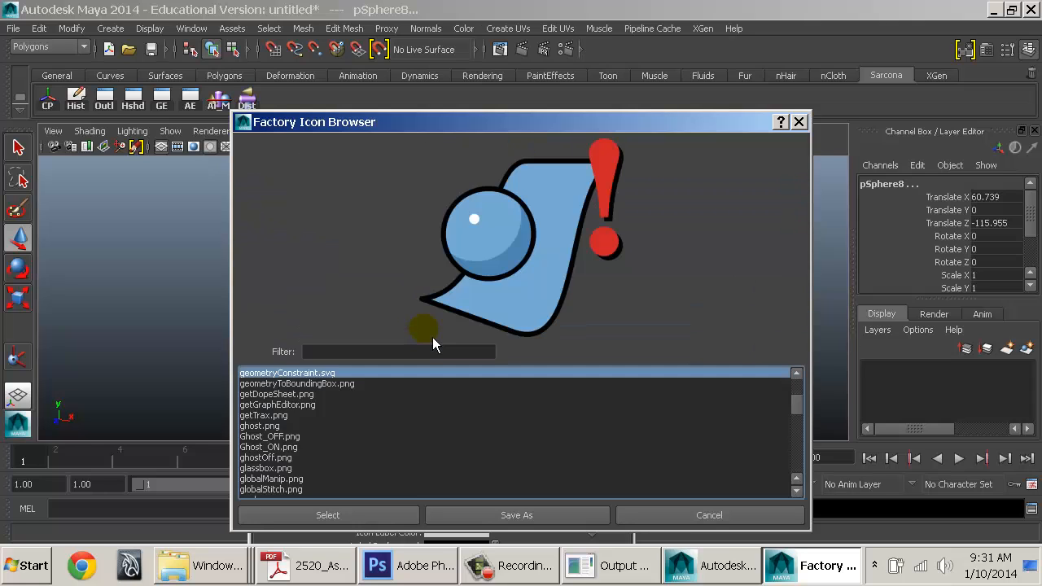
{"action": "key", "text": "Down"}
{"action": "key", "text": "Down"}
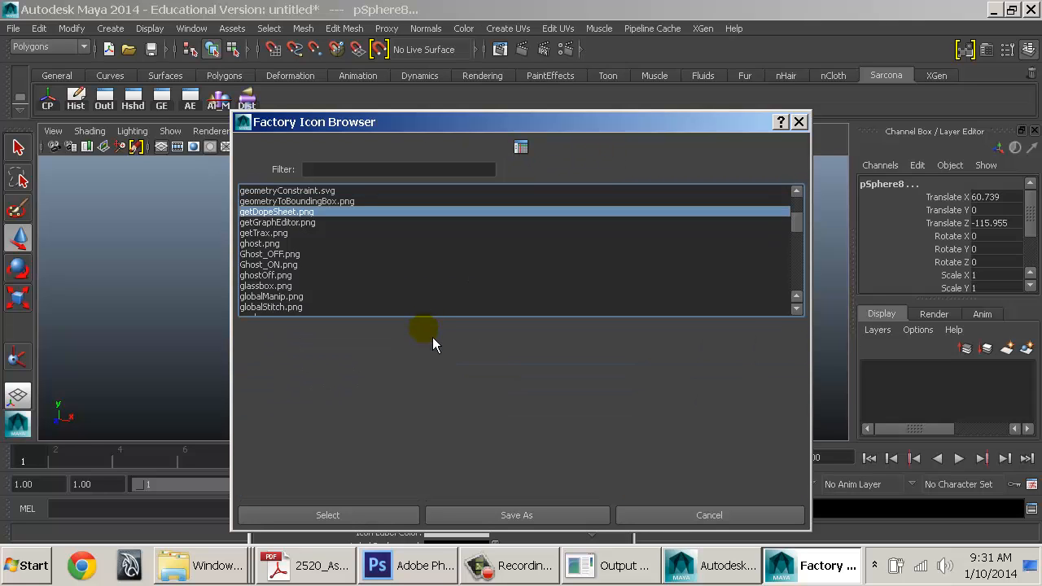
{"action": "key", "text": "Down"}
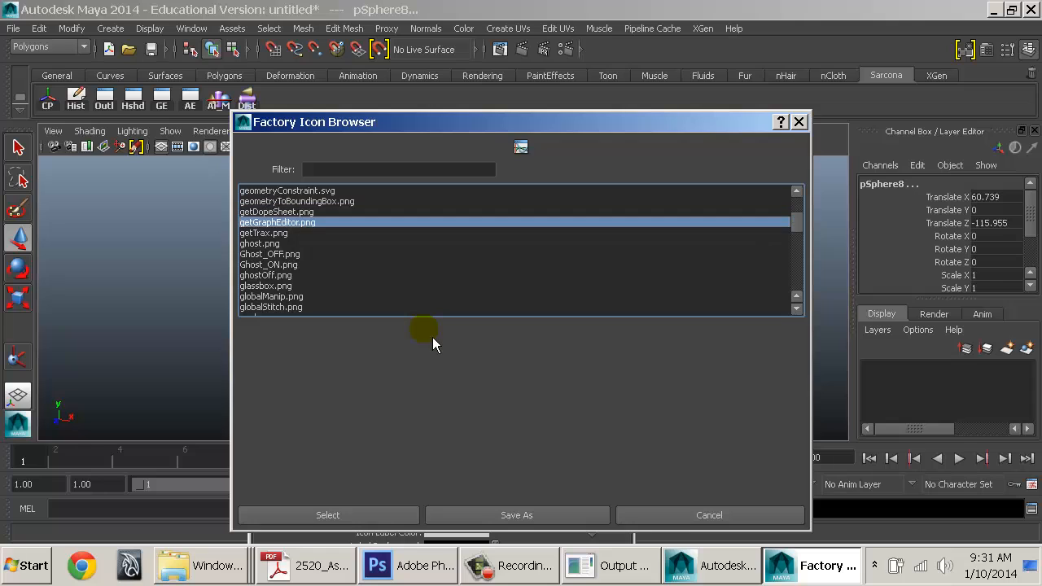
{"action": "left_click", "coordinate": [374, 519]}
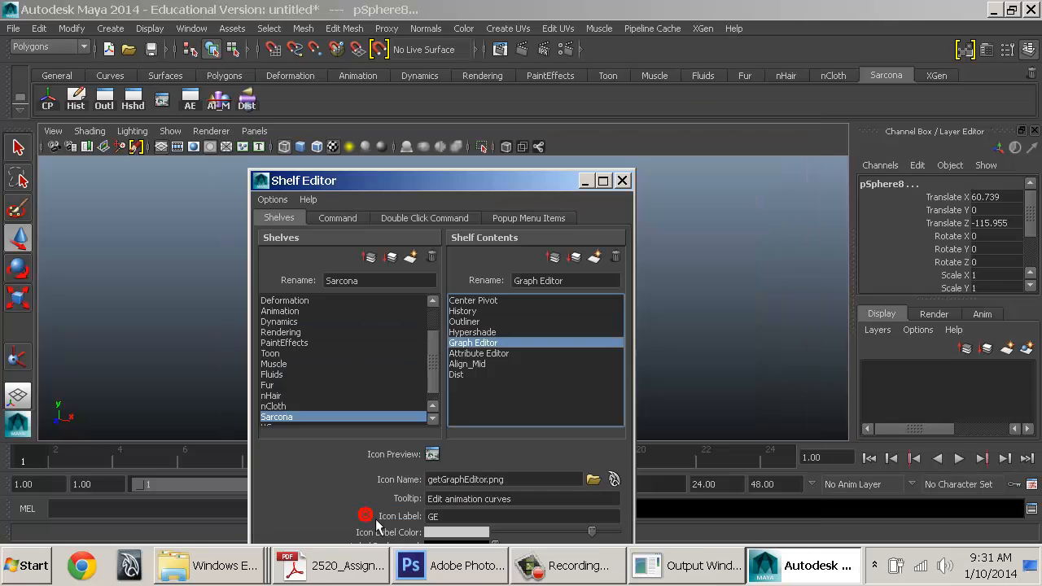
Filter icons by 'attrib' and assign attributes.png to the Attribute Editor button
{"action": "left_click", "coordinate": [483, 356]}
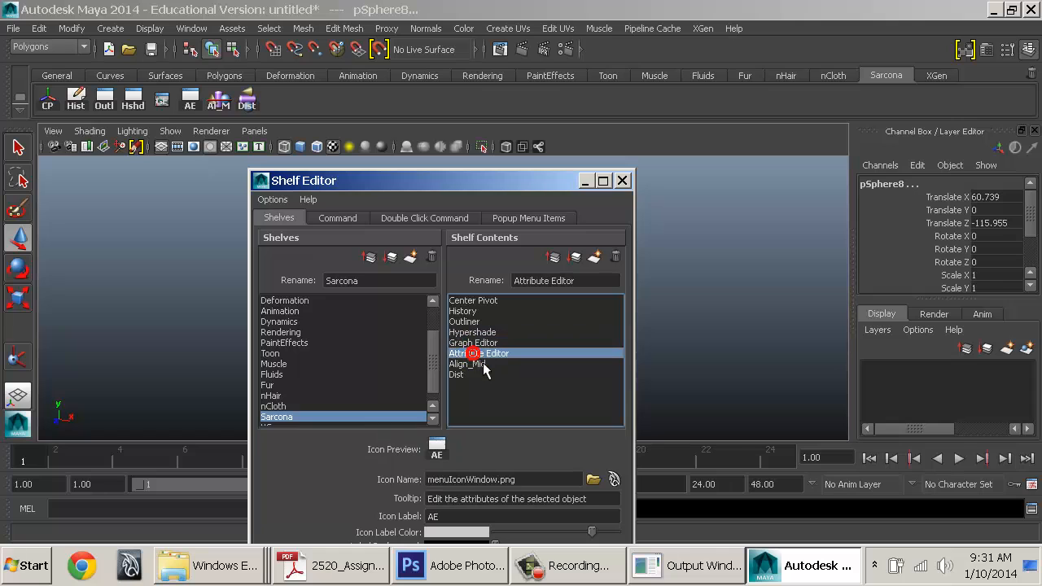
{"action": "left_click", "coordinate": [614, 480]}
{"action": "left_click", "coordinate": [322, 234]}
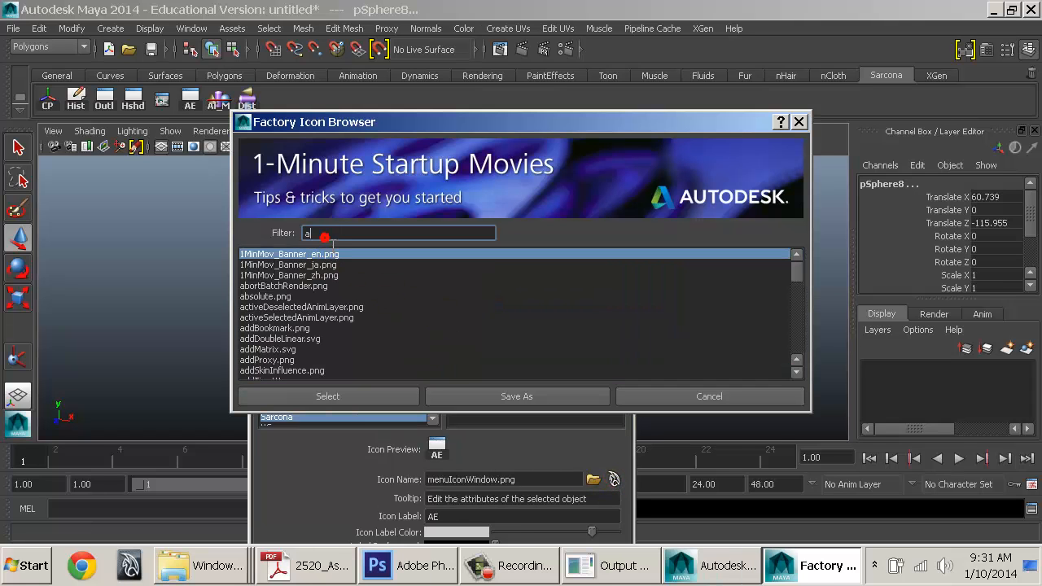
{"action": "type", "text": "attrib"}
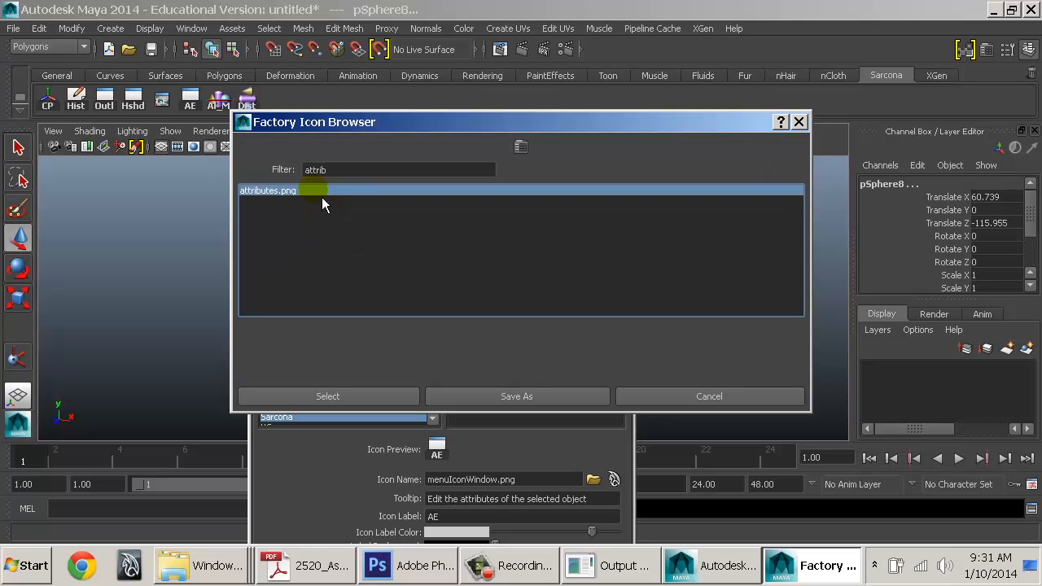
{"action": "left_click", "coordinate": [391, 395]}
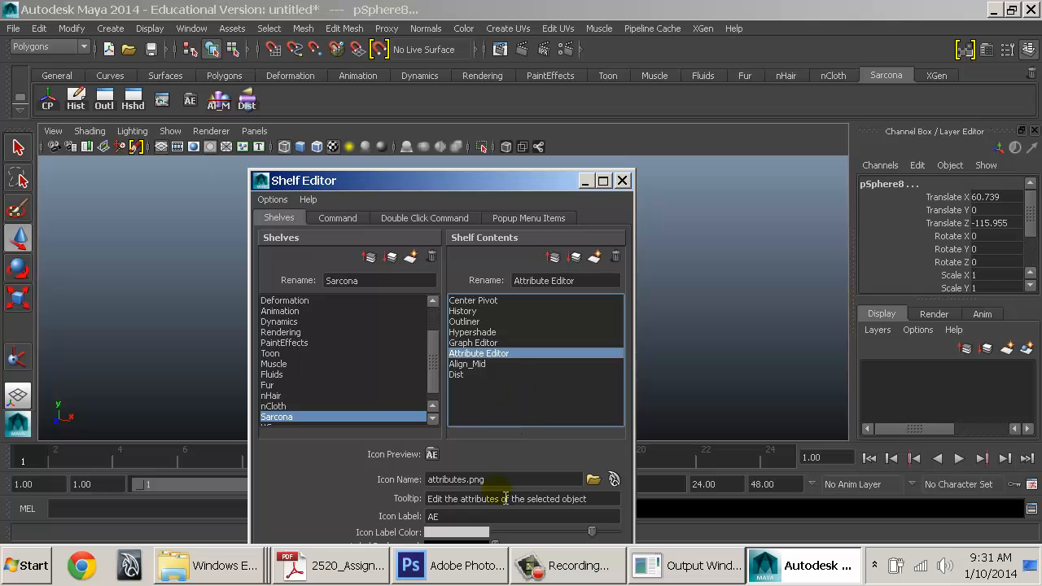
Reopen the icon browser, search 'get', and close it without changing the icon
{"action": "left_click", "coordinate": [614, 479]}
{"action": "left_click", "coordinate": [330, 310]}
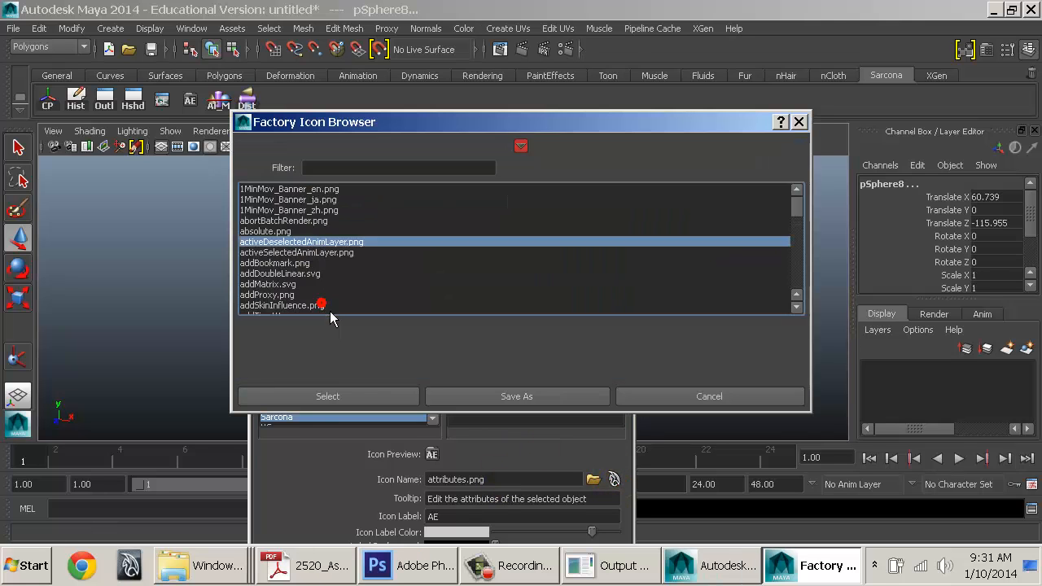
{"action": "type", "text": "get"}
{"action": "scroll", "coordinate": [329, 310], "scroll_direction": "down", "scroll_amount": 1}
{"action": "scroll", "coordinate": [328, 310], "scroll_direction": "down", "scroll_amount": 1}
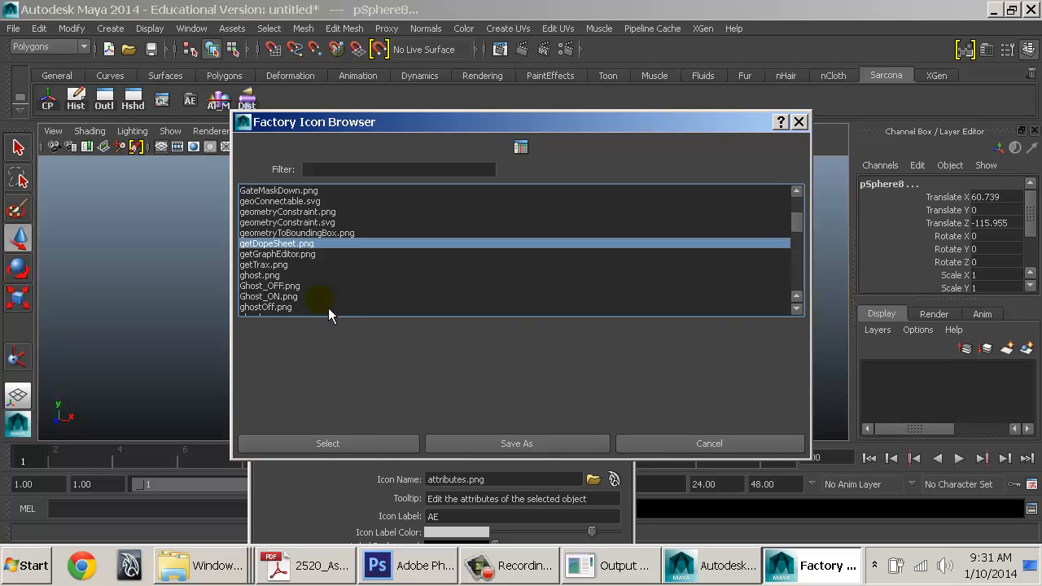
{"action": "left_click", "coordinate": [711, 448]}
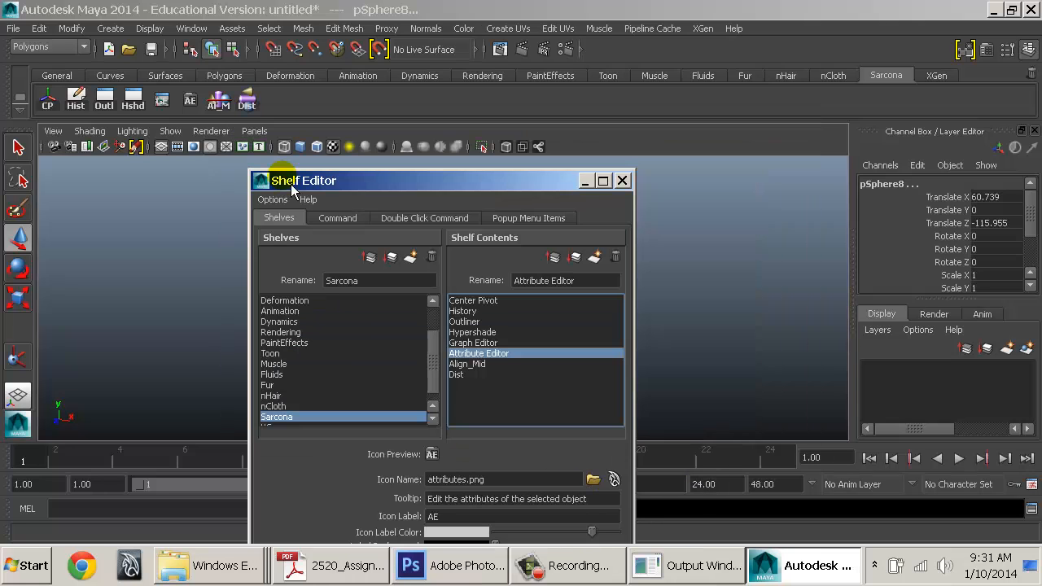
For the Outliner item, search the Factory Icon Browser for 'o' and 'list', then clear the filter
{"action": "left_click", "coordinate": [470, 321]}
{"action": "left_click", "coordinate": [615, 480]}
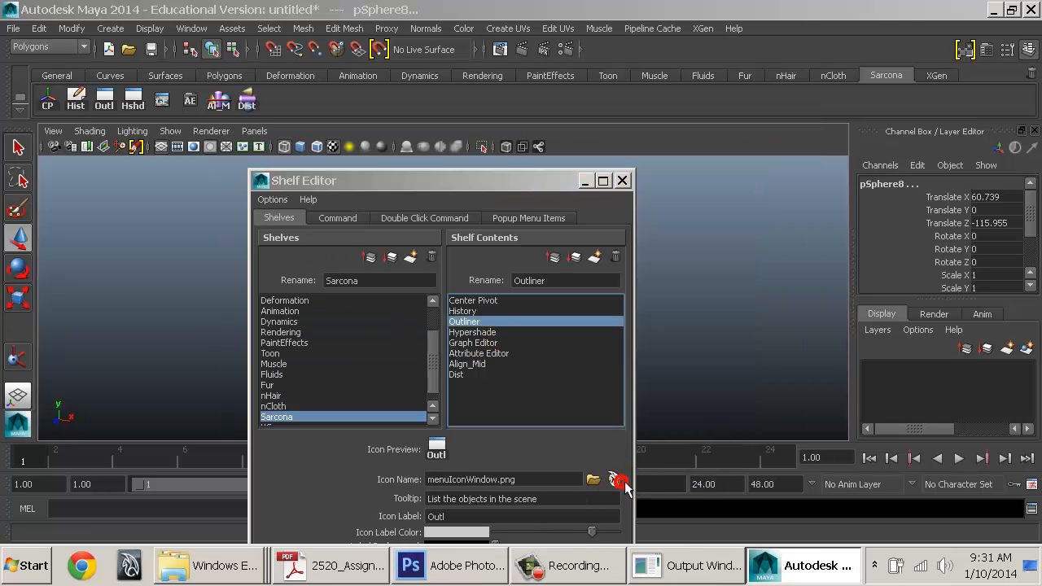
{"action": "left_click", "coordinate": [418, 233]}
{"action": "type", "text": "outliner"}
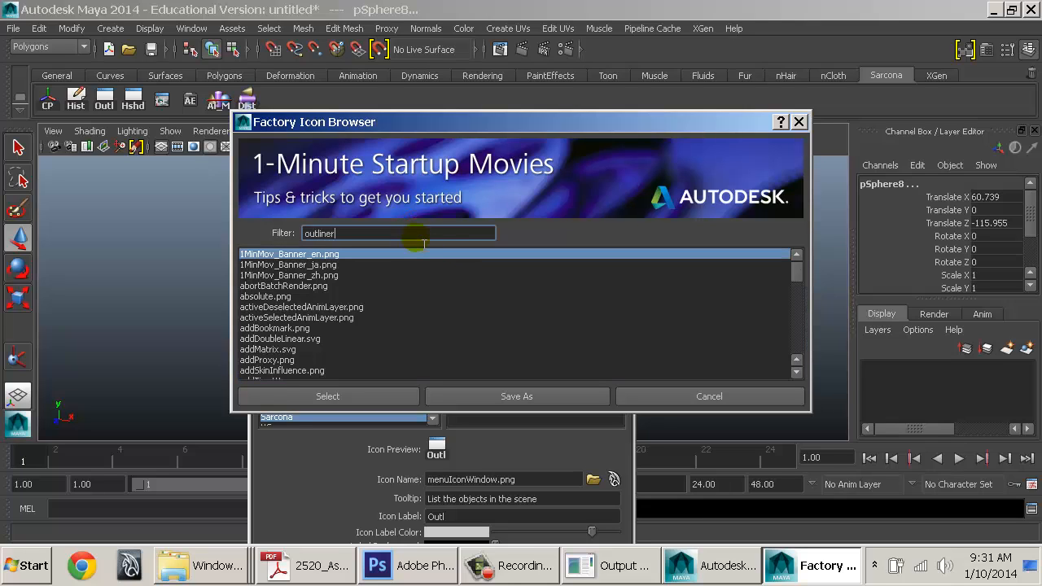
{"action": "key", "text": "Return"}
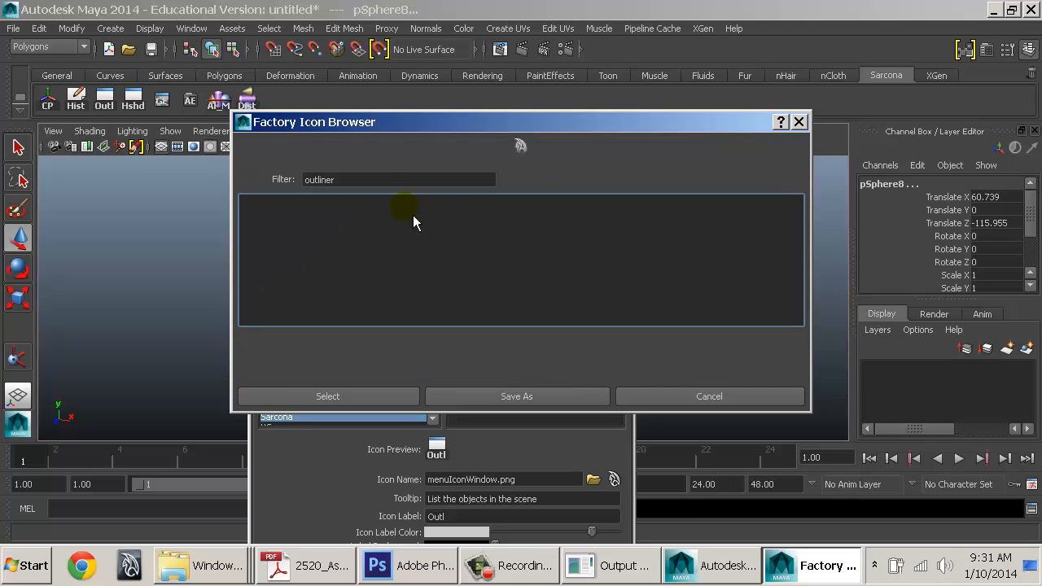
{"action": "double_click", "coordinate": [381, 184]}
{"action": "key", "text": "BackSpace"}
{"action": "type", "text": "list"}
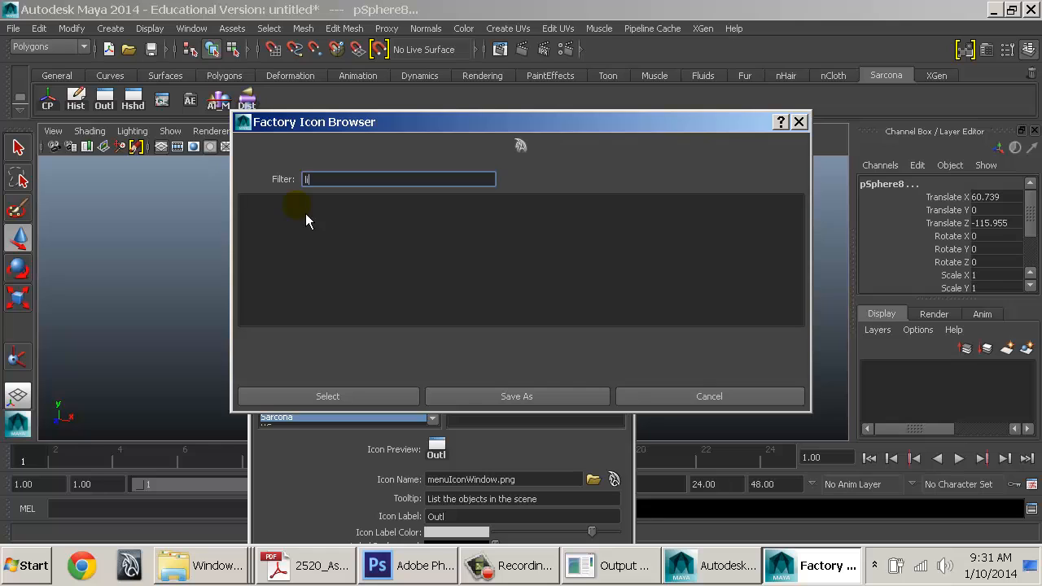
{"action": "key", "text": "Return"}
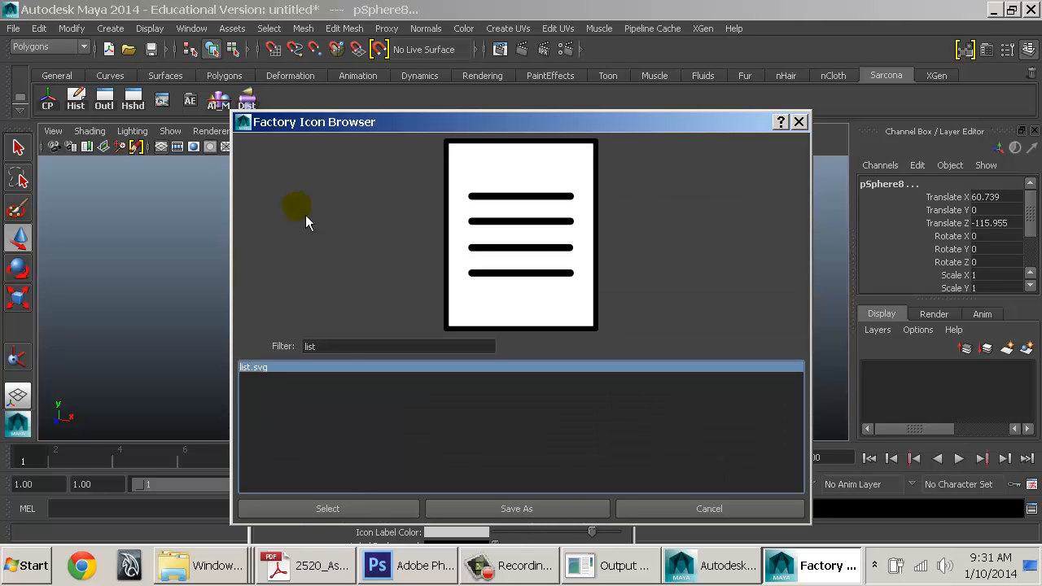
{"action": "double_click", "coordinate": [342, 346]}
{"action": "key", "text": "Return"}
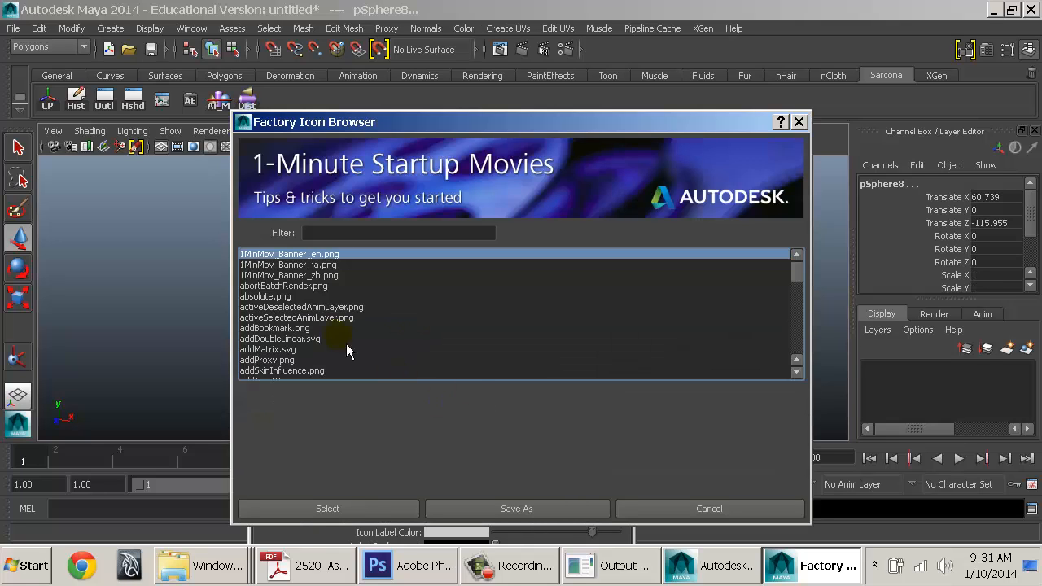
Step through the out_ icons to out_list.png and apply it to the Outliner button
{"action": "left_click", "coordinate": [305, 330]}
{"action": "key", "text": "Down"}
{"action": "key", "text": "Down"}
{"action": "key", "text": "Down"}
{"action": "key", "text": "Down"}
{"action": "key", "text": "Down"}
{"action": "key", "text": "Down"}
{"action": "key", "text": "Down"}
{"action": "key", "text": "Down"}
{"action": "key", "text": "Down"}
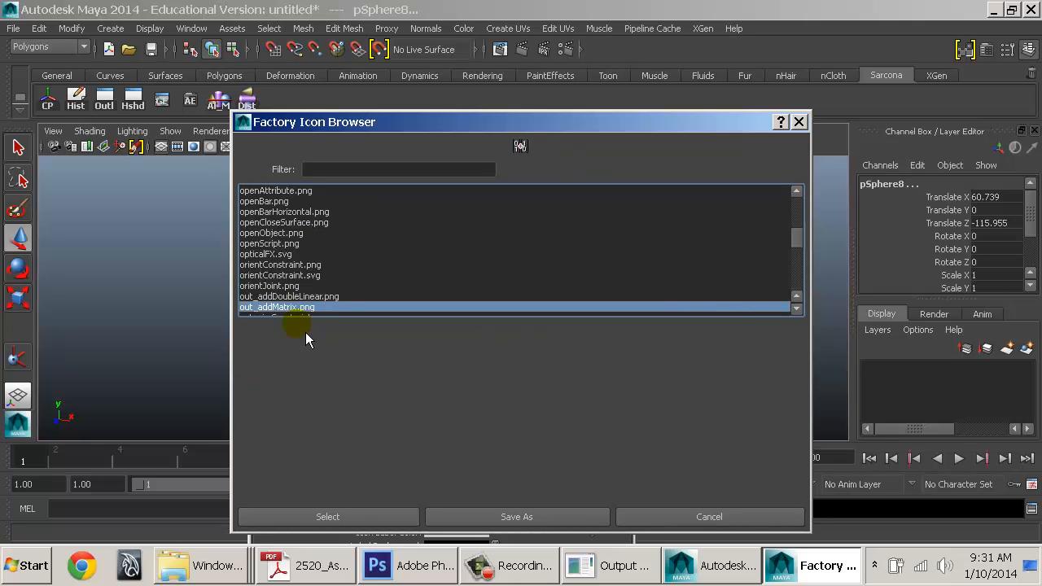
{"action": "key", "text": "Down"}
{"action": "key", "text": "Down"}
{"action": "key", "text": "Down"}
{"action": "key", "text": "Down"}
{"action": "key", "text": "Down"}
{"action": "key", "text": "Down"}
{"action": "key", "text": "Down"}
{"action": "key", "text": "Down"}
{"action": "key", "text": "Down"}
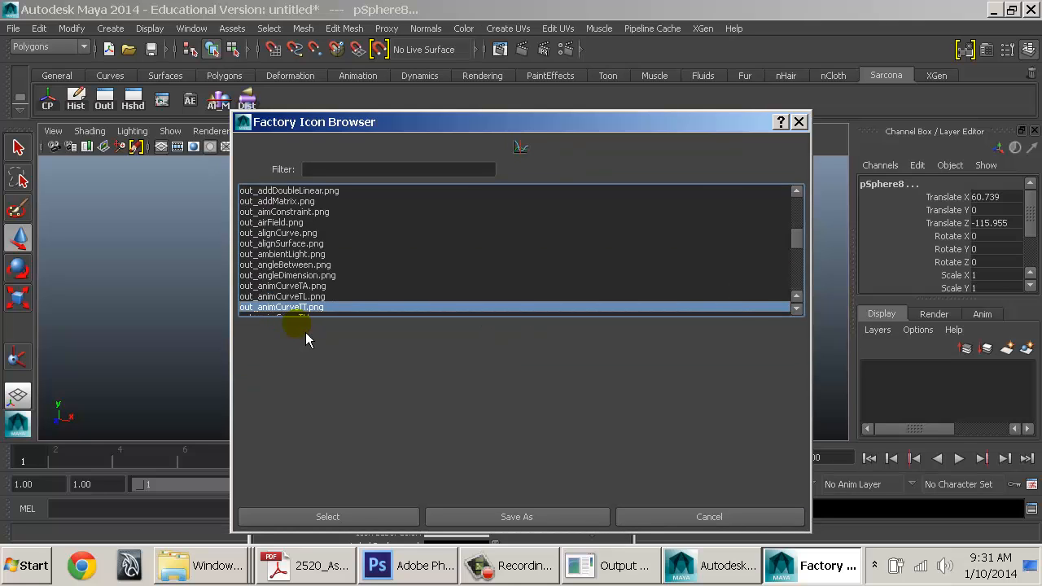
{"action": "key", "text": "Down"}
{"action": "key", "text": "Down"}
{"action": "key", "text": "Down"}
{"action": "key", "text": "Down"}
{"action": "key", "text": "Down"}
{"action": "key", "text": "Down"}
{"action": "key", "text": "Down"}
{"action": "key", "text": "Down"}
{"action": "key", "text": "Down"}
{"action": "key", "text": "Down"}
{"action": "key", "text": "Down"}
{"action": "key", "text": "Down"}
{"action": "key", "text": "Down"}
{"action": "key", "text": "Down"}
{"action": "key", "text": "Down"}
{"action": "key", "text": "Down"}
{"action": "key", "text": "Down"}
{"action": "key", "text": "Down"}
{"action": "key", "text": "Down"}
{"action": "key", "text": "Down"}
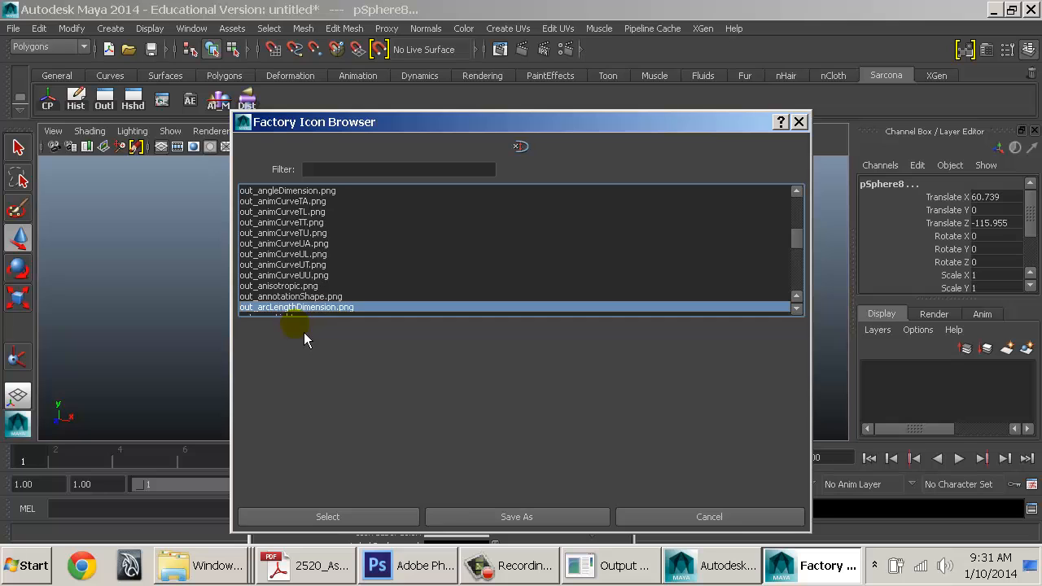
{"action": "key", "text": "Down"}
{"action": "key", "text": "Down"}
{"action": "key", "text": "Down"}
{"action": "key", "text": "Down"}
{"action": "key", "text": "Down"}
{"action": "key", "text": "Down"}
{"action": "key", "text": "Down"}
{"action": "key", "text": "Down"}
{"action": "key", "text": "Down"}
{"action": "key", "text": "Down"}
{"action": "key", "text": "Down"}
{"action": "key", "text": "Down"}
{"action": "key", "text": "Down"}
{"action": "key", "text": "Down"}
{"action": "key", "text": "Down"}
{"action": "key", "text": "Down"}
{"action": "key", "text": "Down"}
{"action": "key", "text": "Down"}
{"action": "key", "text": "Down"}
{"action": "key", "text": "Down"}
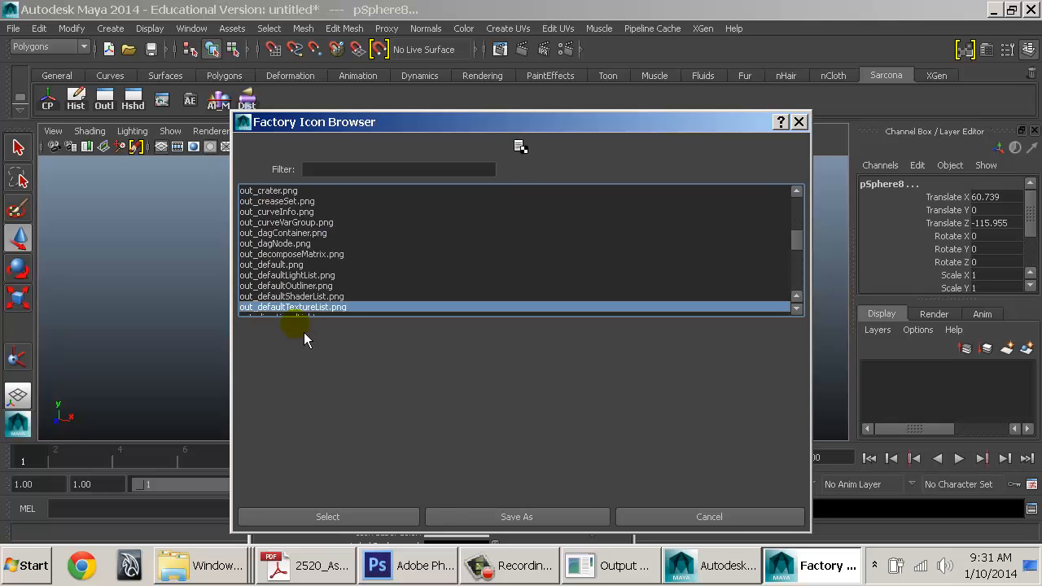
{"action": "key", "text": "Down"}
{"action": "key", "text": "Down"}
{"action": "key", "text": "Down"}
{"action": "key", "text": "Down"}
{"action": "key", "text": "Down"}
{"action": "key", "text": "Down"}
{"action": "key", "text": "Down"}
{"action": "key", "text": "Down"}
{"action": "key", "text": "Down"}
{"action": "key", "text": "Down"}
{"action": "key", "text": "Down"}
{"action": "key", "text": "Down"}
{"action": "key", "text": "Down"}
{"action": "key", "text": "Down"}
{"action": "key", "text": "Down"}
{"action": "key", "text": "Down"}
{"action": "key", "text": "Down"}
{"action": "key", "text": "Down"}
{"action": "key", "text": "Down"}
{"action": "key", "text": "Down"}
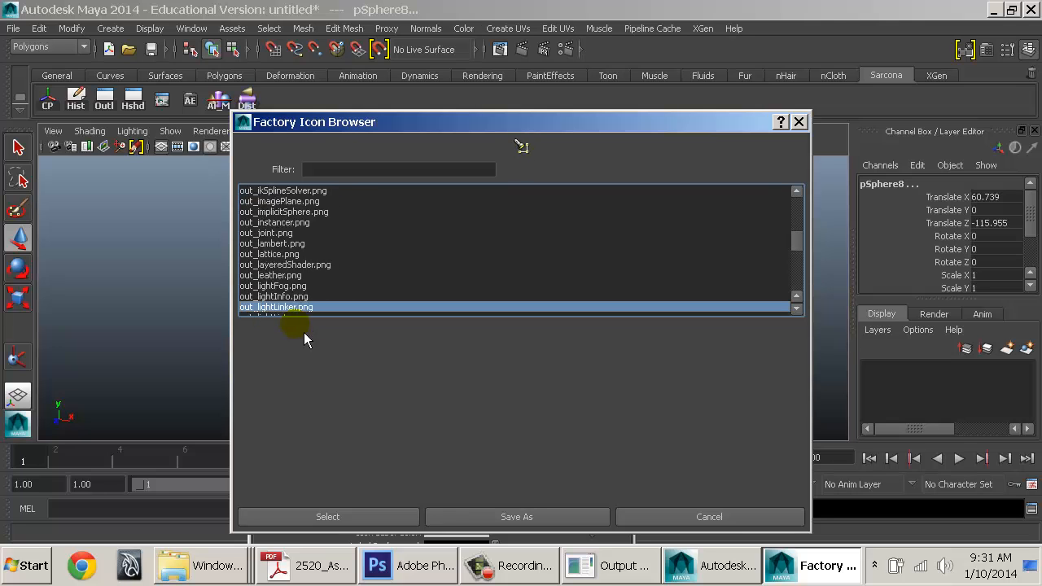
{"action": "key", "text": "Up"}
{"action": "key", "text": "Up"}
{"action": "key", "text": "Up"}
{"action": "key", "text": "Up"}
{"action": "key", "text": "Up"}
{"action": "key", "text": "Up"}
{"action": "key", "text": "Up"}
{"action": "key", "text": "Up"}
{"action": "key", "text": "Up"}
{"action": "key", "text": "Up"}
{"action": "key", "text": "Up"}
{"action": "key", "text": "Up"}
{"action": "key", "text": "Up"}
{"action": "key", "text": "Up"}
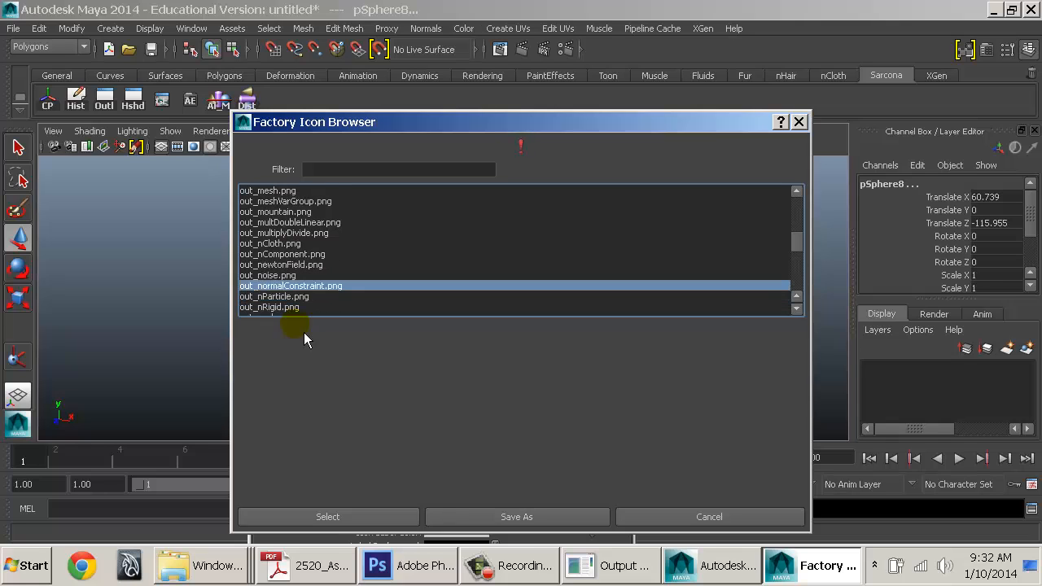
{"action": "key", "text": "Up"}
{"action": "key", "text": "Up"}
{"action": "key", "text": "Up"}
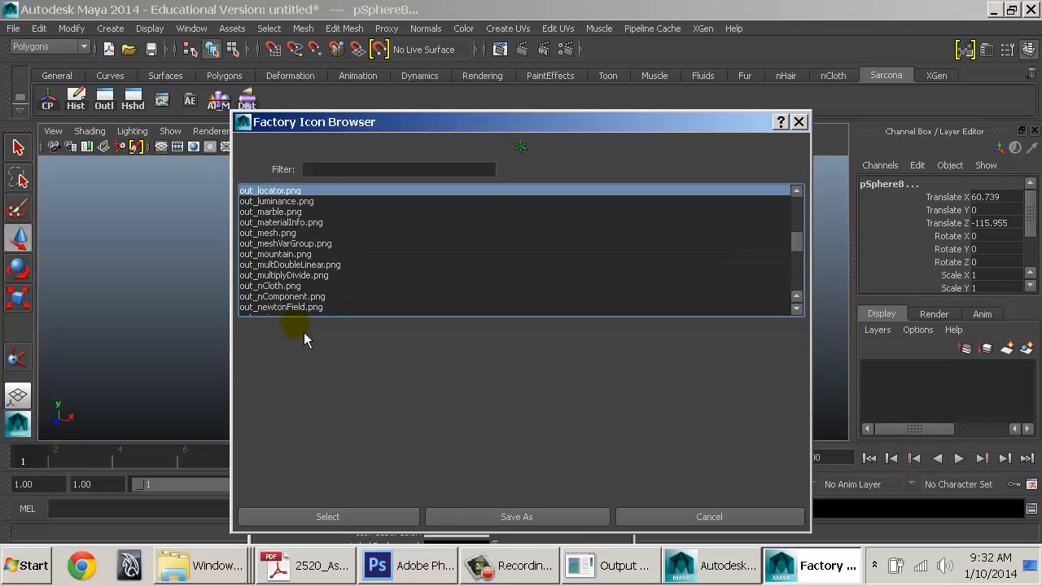
{"action": "key", "text": "Down"}
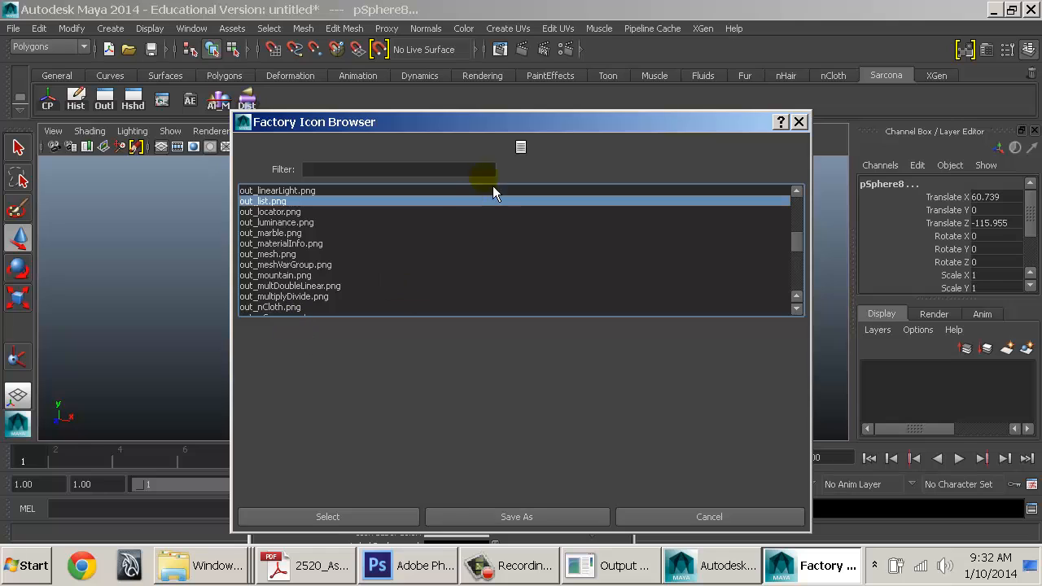
{"action": "left_click", "coordinate": [368, 517]}
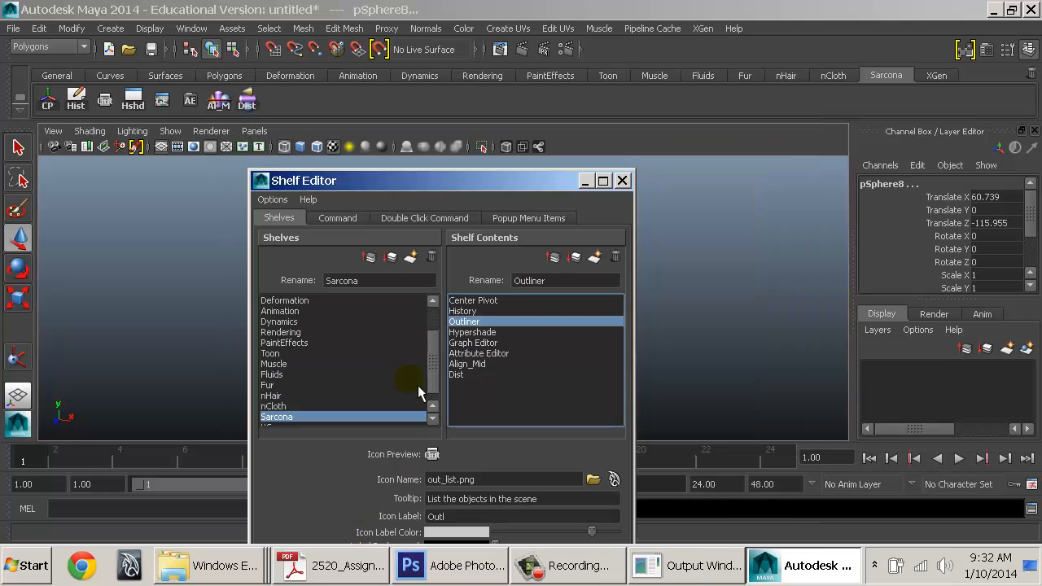
{"action": "left_click", "coordinate": [486, 332]}
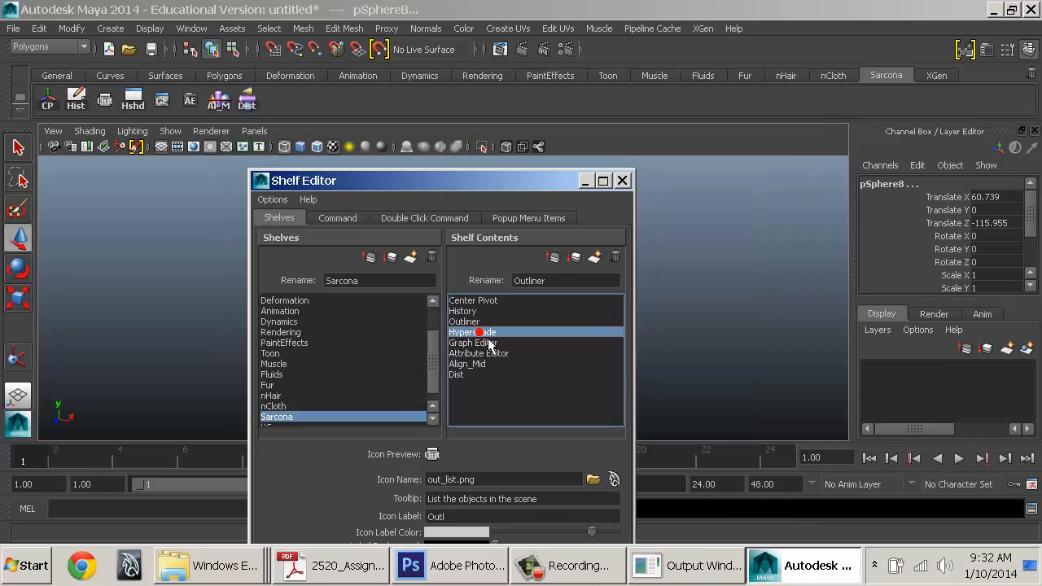
Browse the hypershade icons and apply hypershadeRenderPerspVerticalLayout.png to the Hypershade item
{"action": "left_click", "coordinate": [615, 480]}
{"action": "type", "text": "hypers"}
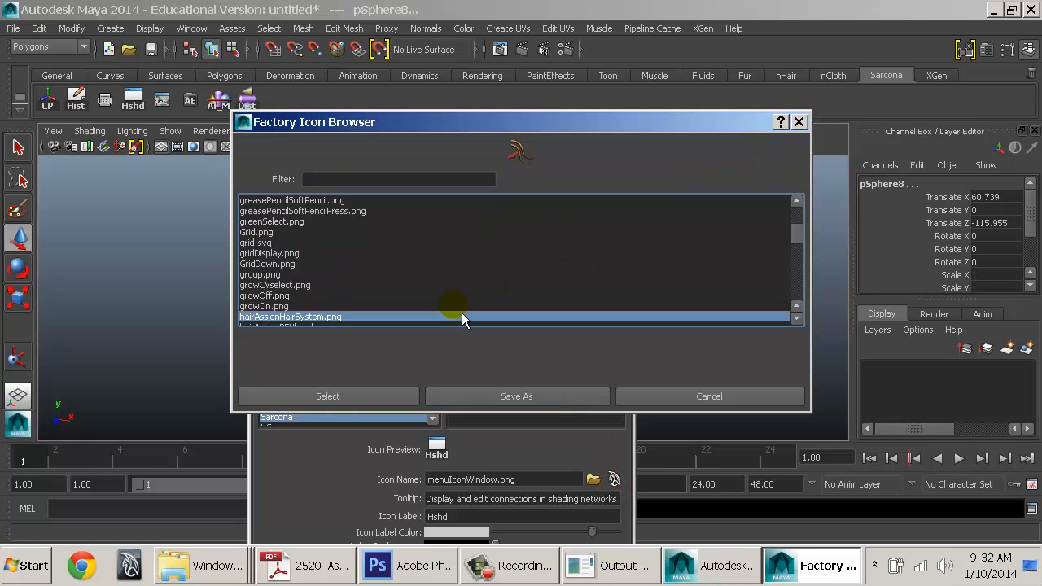
{"action": "key", "text": "Down"}
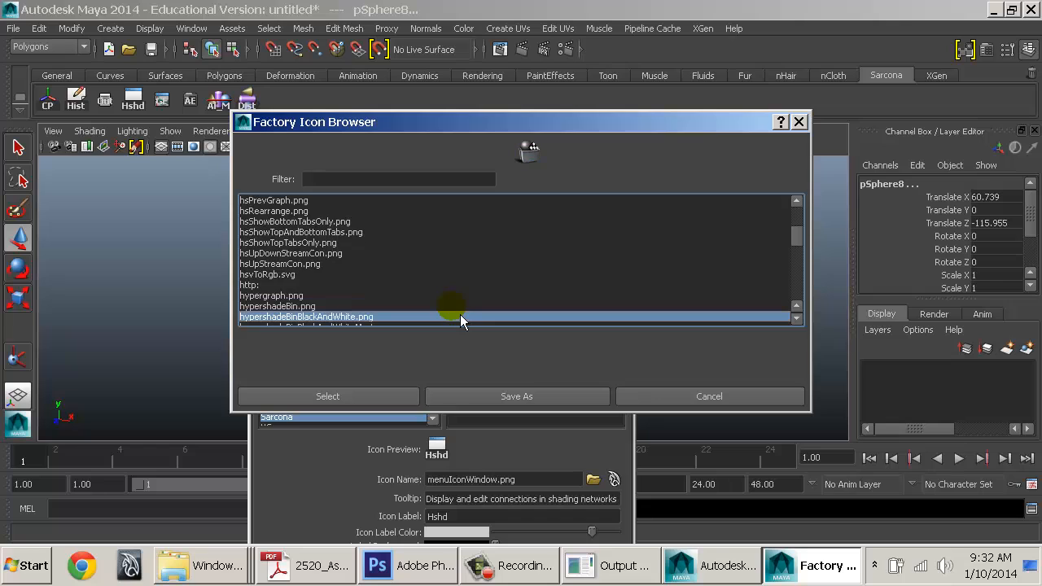
{"action": "key", "text": "Up"}
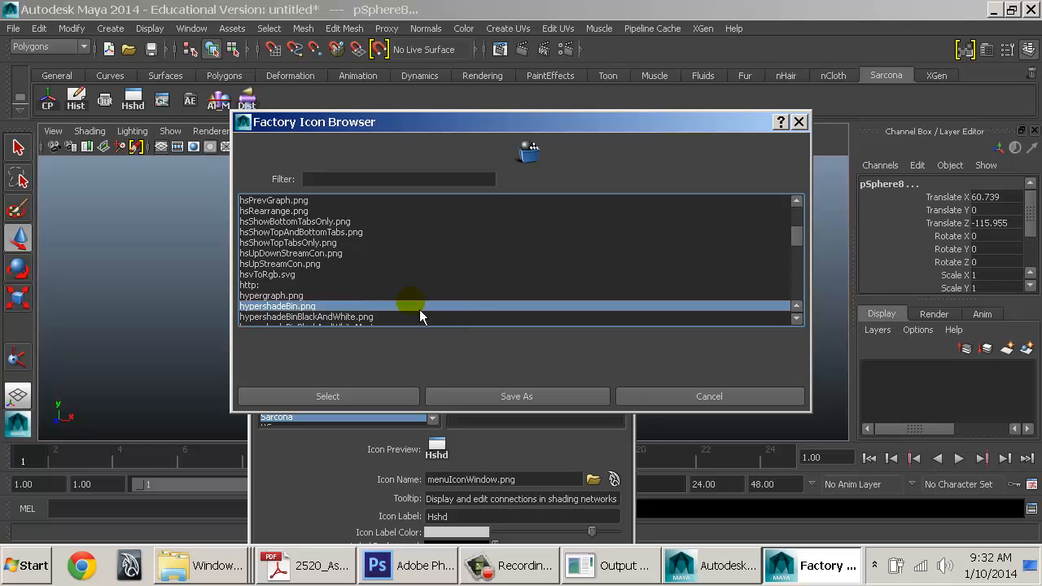
{"action": "scroll", "coordinate": [402, 305], "scroll_direction": "down", "scroll_amount": 1}
{"action": "left_click", "coordinate": [362, 304]}
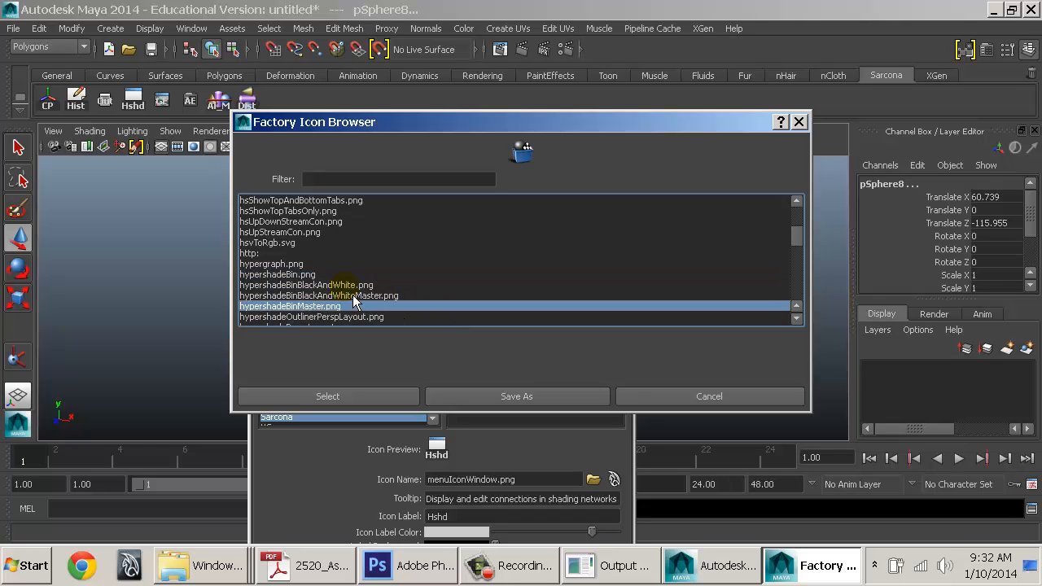
{"action": "left_click", "coordinate": [353, 296]}
{"action": "scroll", "coordinate": [354, 307], "scroll_direction": "down", "scroll_amount": 2}
{"action": "left_click", "coordinate": [340, 286]}
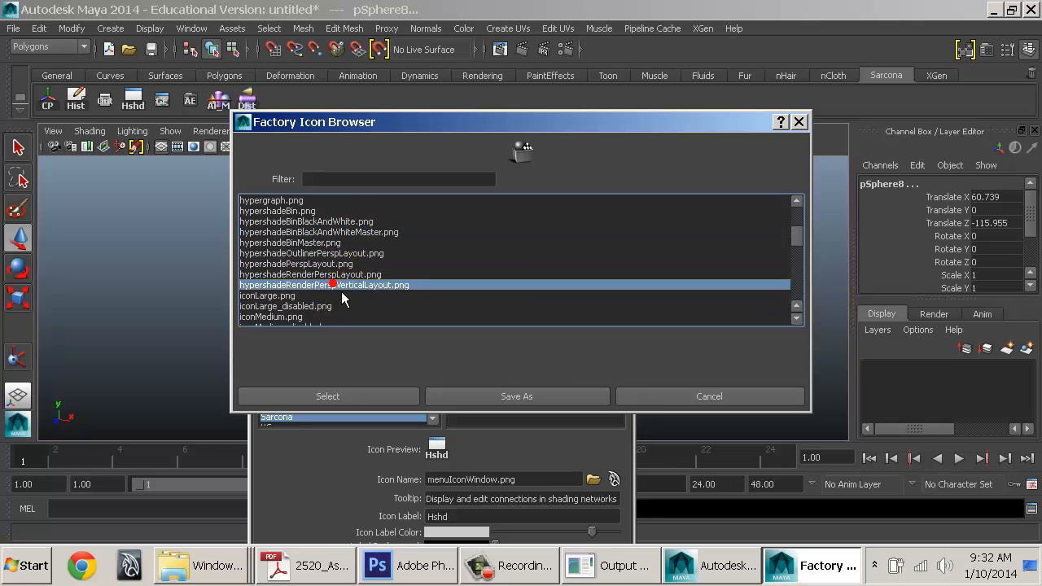
{"action": "left_click", "coordinate": [357, 398]}
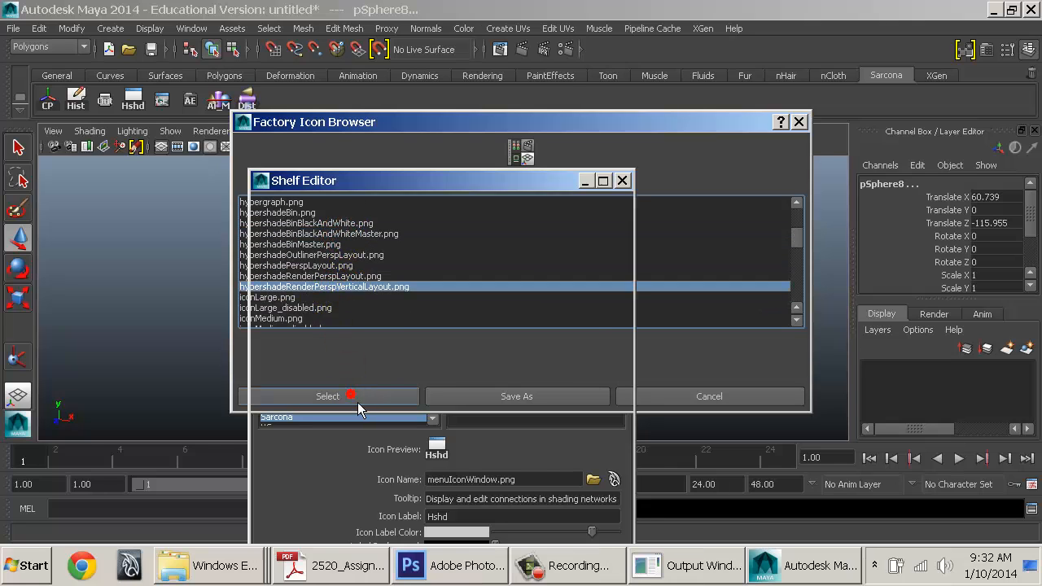
Reopen the icon list, jump to 'hy', and apply hypershadeBin.png instead
{"action": "left_click", "coordinate": [614, 480]}
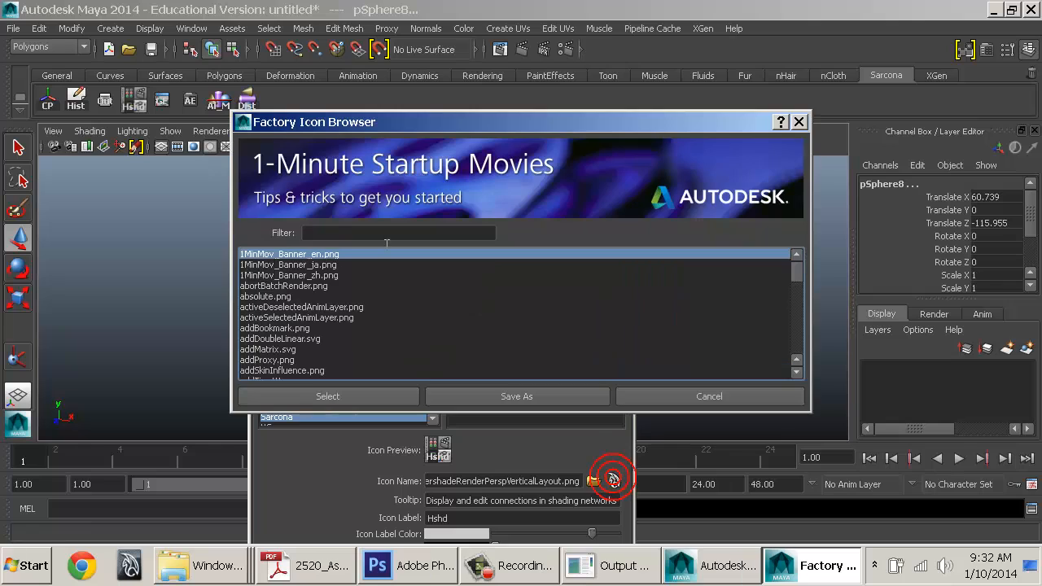
{"action": "left_click", "coordinate": [329, 265]}
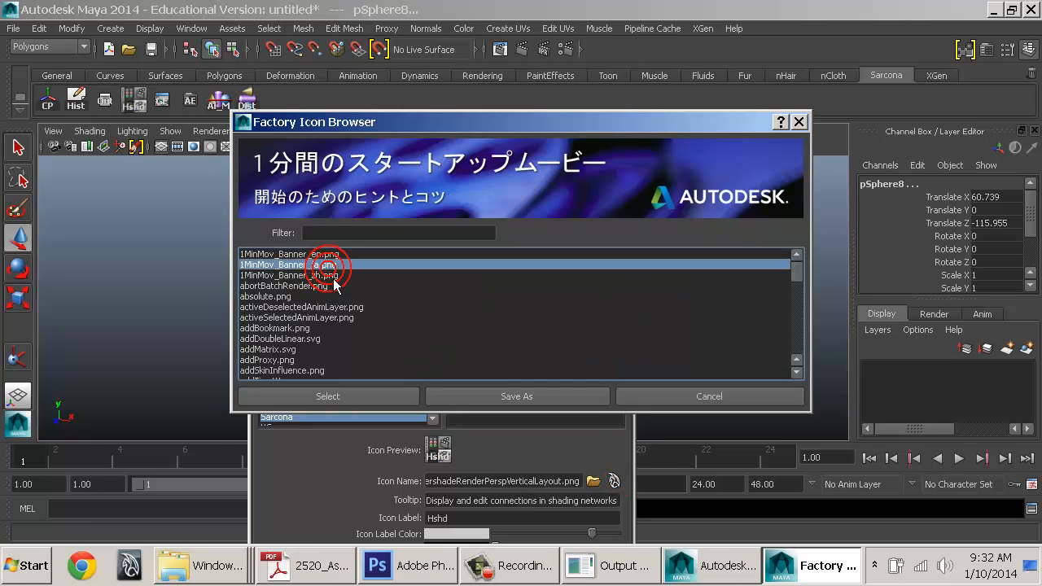
{"action": "type", "text": "hy"}
{"action": "key", "text": "Down"}
{"action": "key", "text": "Down"}
{"action": "key", "text": "Up"}
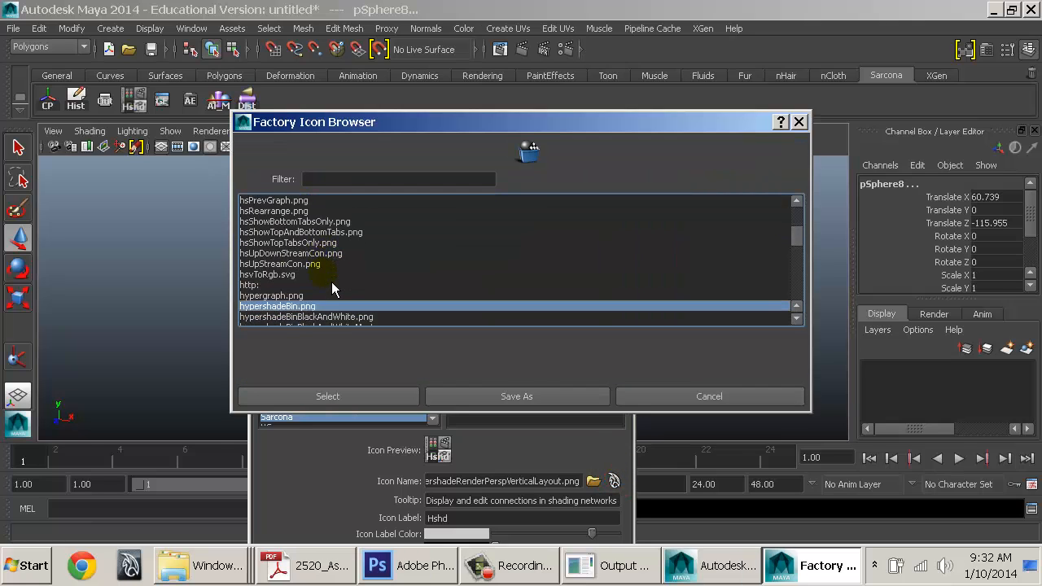
{"action": "left_click", "coordinate": [360, 396]}
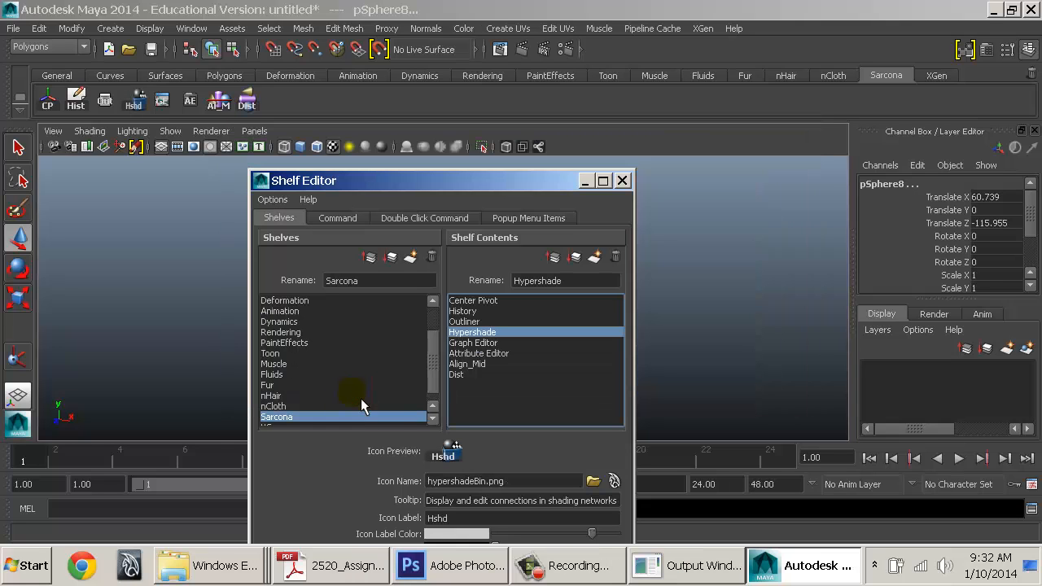
Select Align_Mid and show its command 'align -atl -x Mid -y Mid -z Mid;'
{"action": "left_click", "coordinate": [500, 312]}
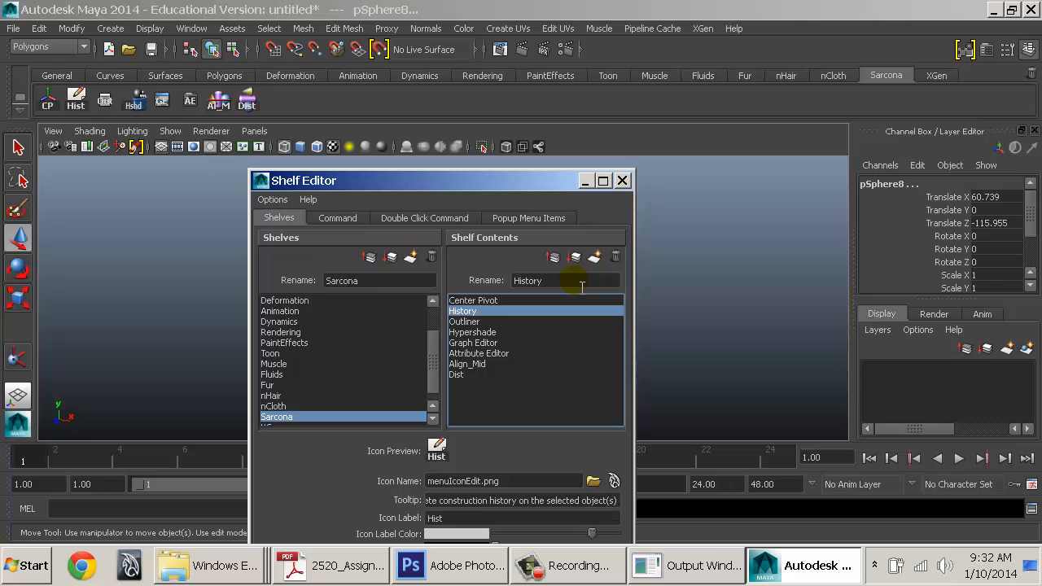
{"action": "left_click_drag", "start_coordinate": [522, 194], "coordinate": [521, 90]}
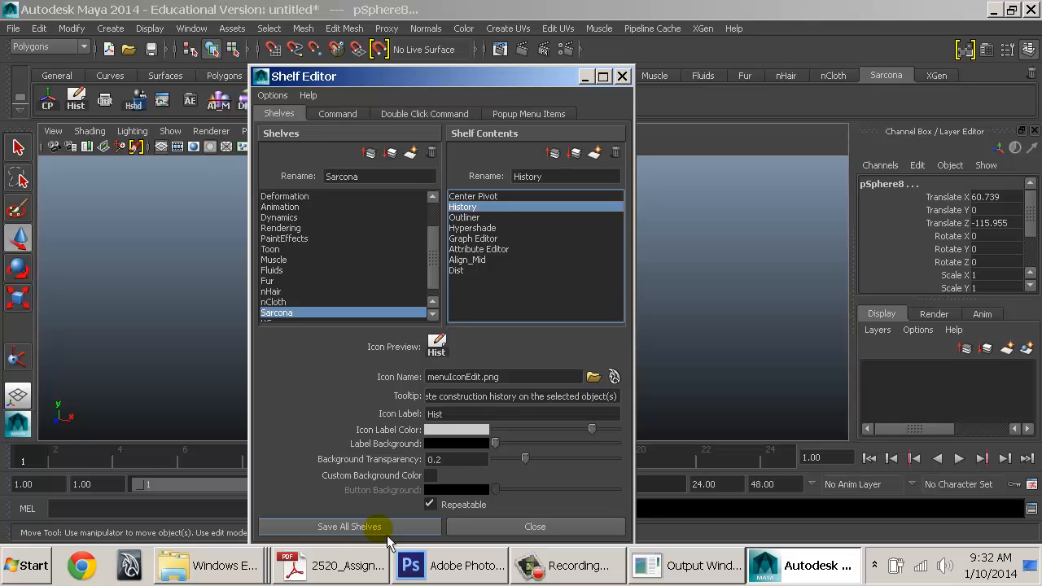
{"action": "left_click", "coordinate": [484, 262]}
{"action": "left_click", "coordinate": [514, 117]}
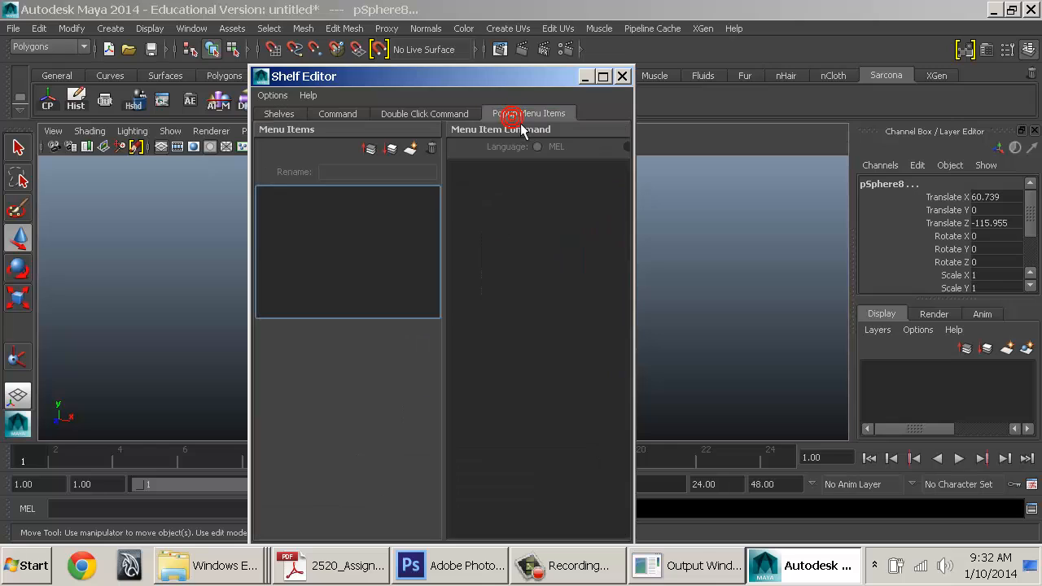
{"action": "left_click", "coordinate": [468, 115]}
{"action": "left_click", "coordinate": [348, 114]}
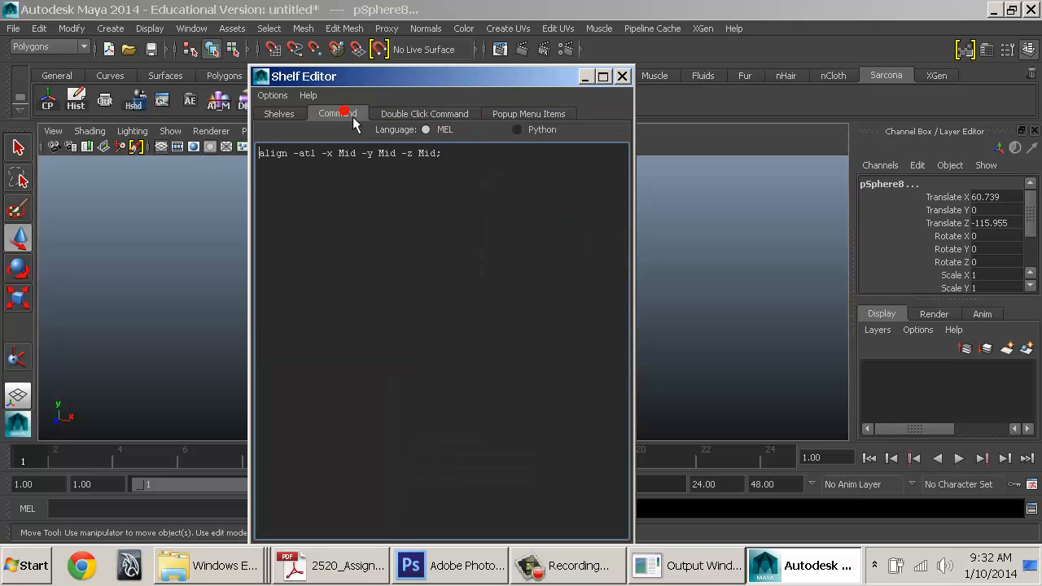
{"action": "left_click", "coordinate": [447, 155]}
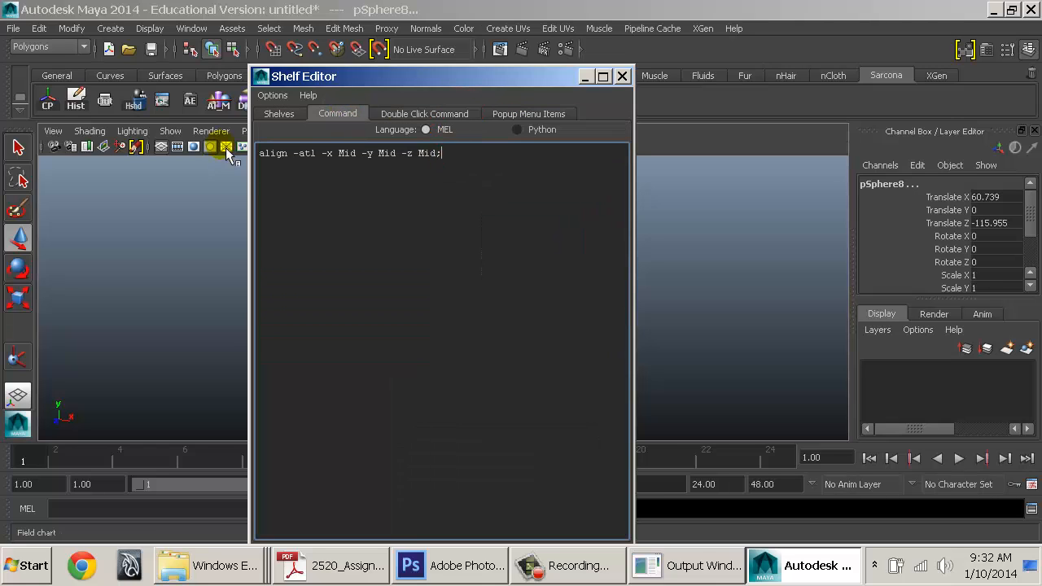
{"action": "left_click_drag", "start_coordinate": [352, 79], "coordinate": [539, 79]}
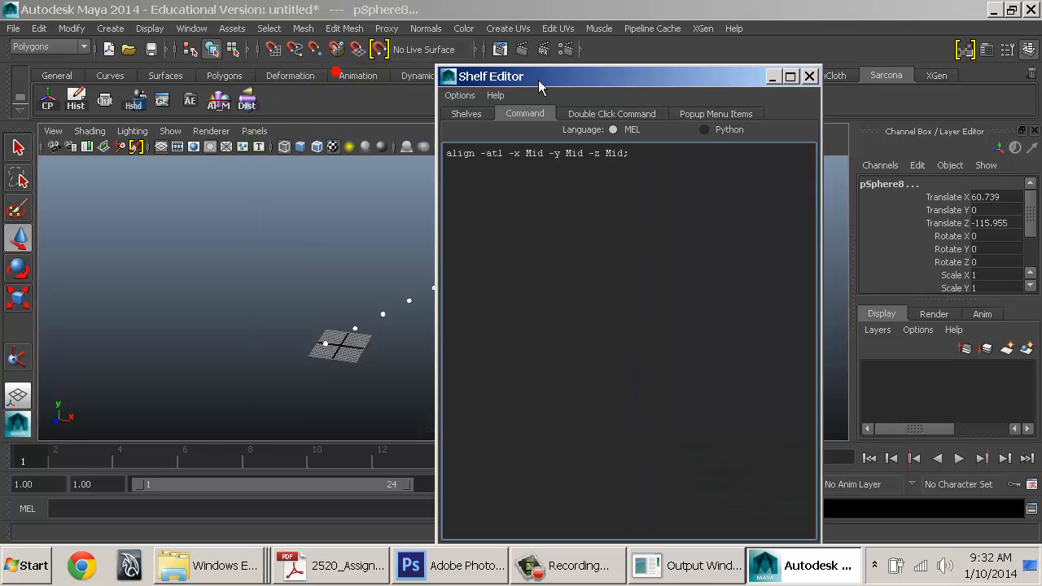
{"action": "triple_click", "coordinate": [649, 159]}
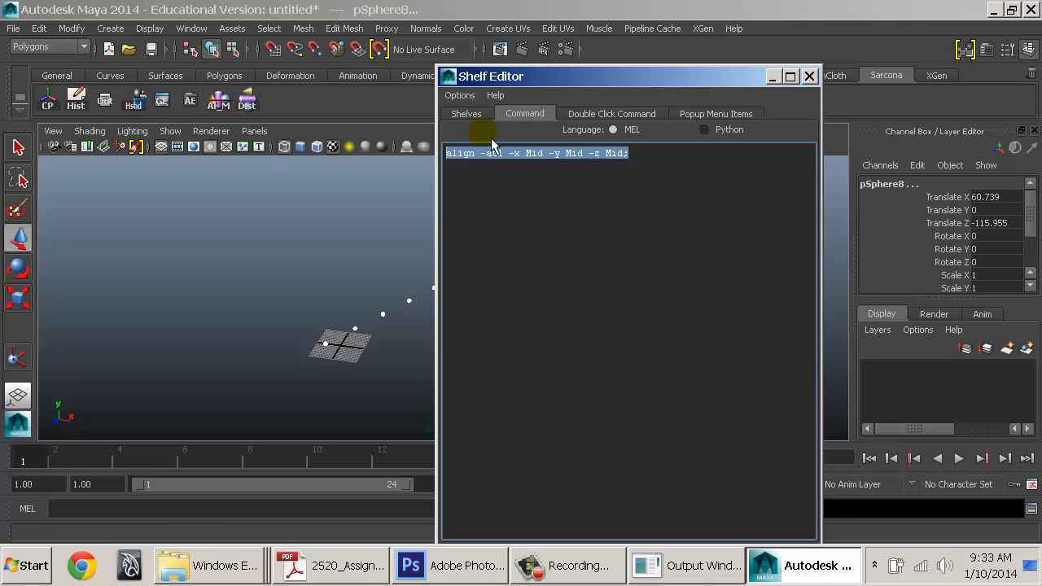
Add a 'select -cl;' line above HypershadeWindow; in the Hypershade item's command
{"action": "left_click", "coordinate": [485, 114]}
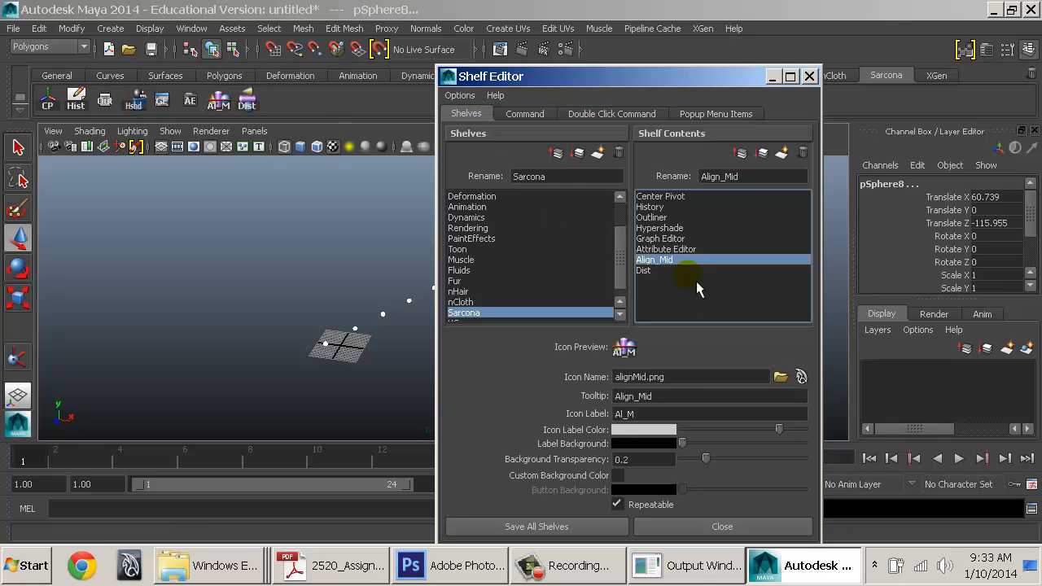
{"action": "left_click", "coordinate": [677, 229]}
{"action": "left_click", "coordinate": [525, 114]}
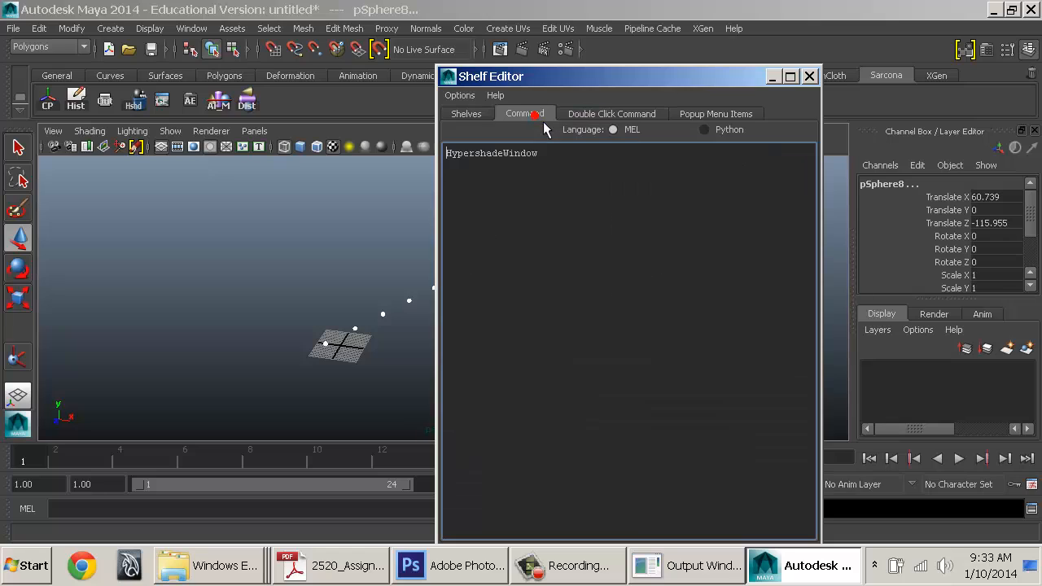
{"action": "key", "text": "Return"}
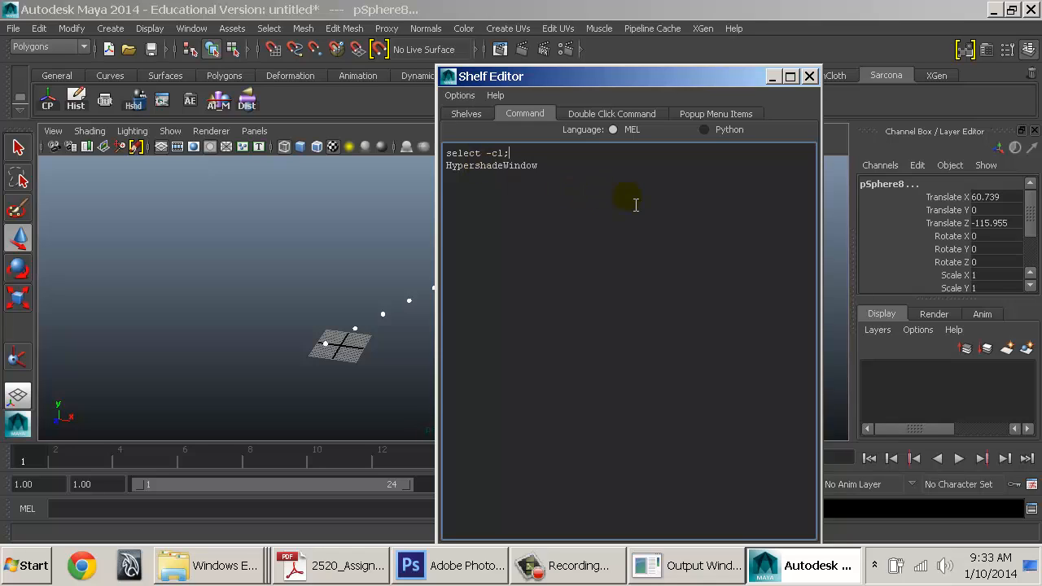
{"action": "left_click", "coordinate": [567, 169]}
{"action": "type", "text": ";"}
{"action": "left_click_drag", "start_coordinate": [446, 153], "coordinate": [520, 156]}
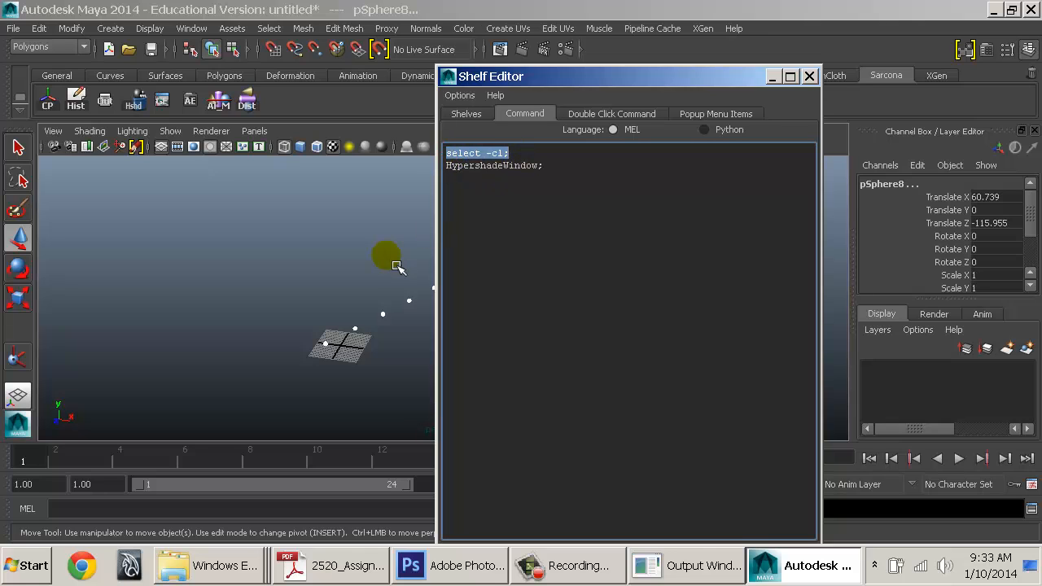
Save all shelves and close the Shelf Editor
{"action": "middle_click_drag", "start_coordinate": [391, 257], "coordinate": [215, 219], "text": "alt"}
{"action": "left_click_drag", "start_coordinate": [575, 82], "coordinate": [659, 28]}
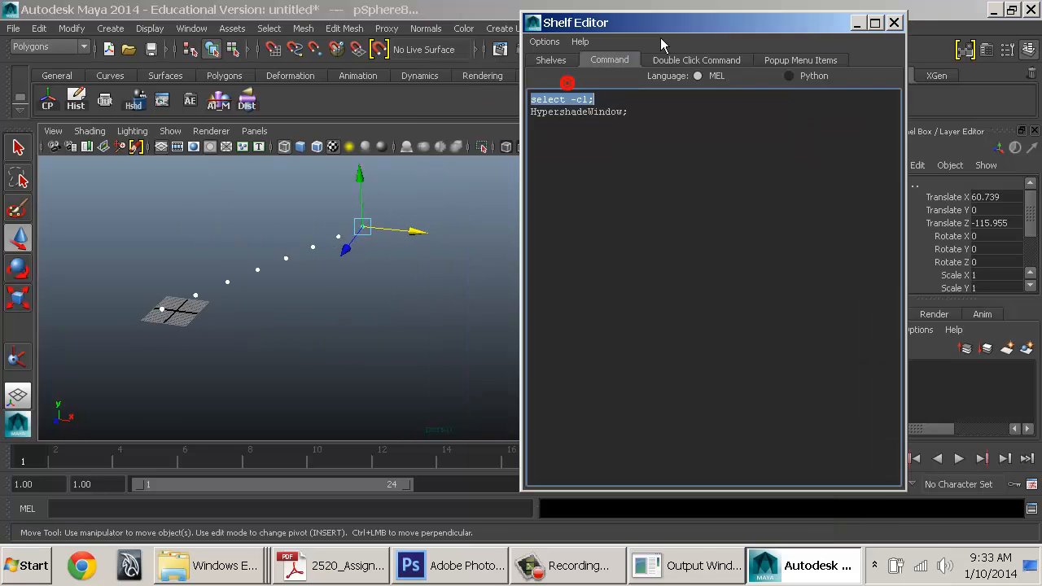
{"action": "left_click", "coordinate": [562, 61]}
{"action": "left_click", "coordinate": [656, 472]}
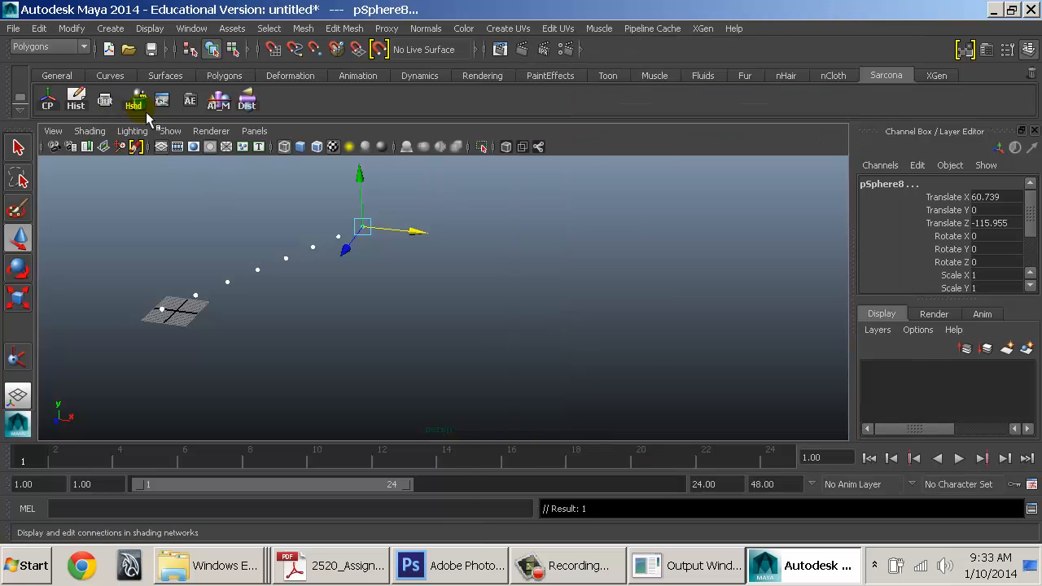
Test the Hshd shelf button with the spheres selected, then close Hypershade
{"action": "left_click", "coordinate": [146, 112]}
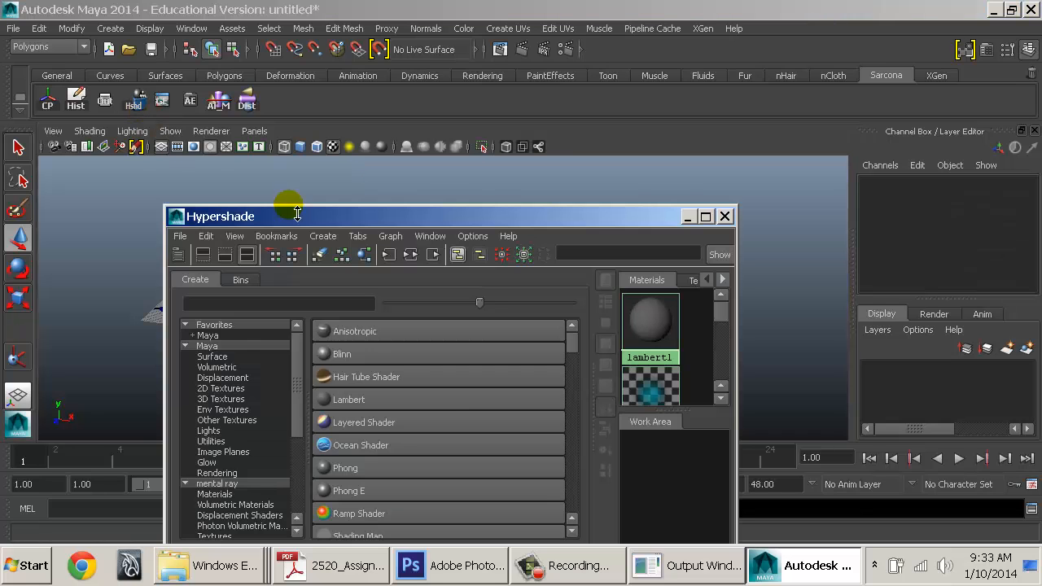
{"action": "left_click_drag", "start_coordinate": [326, 218], "coordinate": [631, 77]}
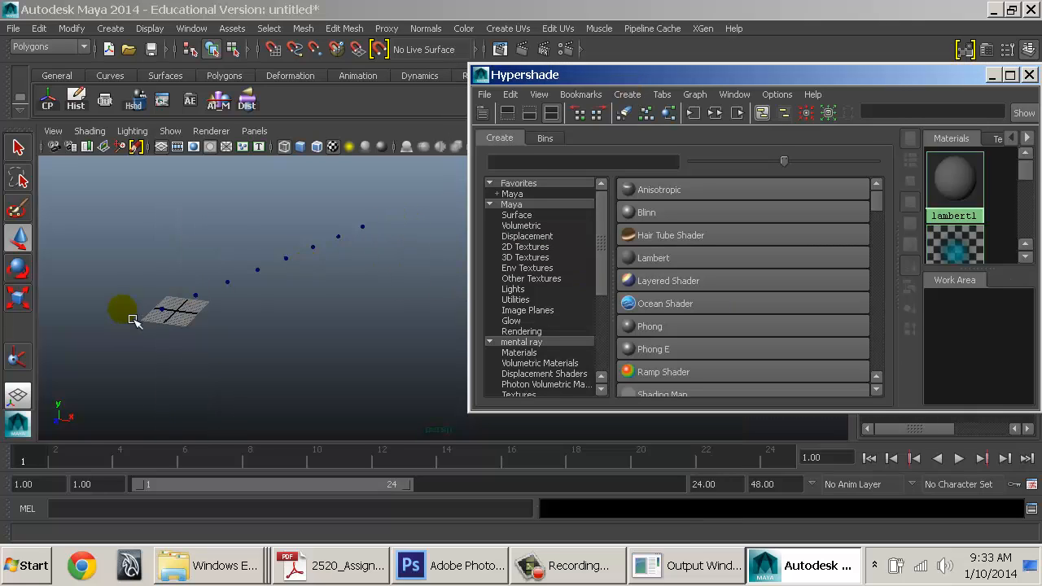
{"action": "left_click_drag", "start_coordinate": [192, 225], "coordinate": [302, 312]}
{"action": "left_click", "coordinate": [146, 112]}
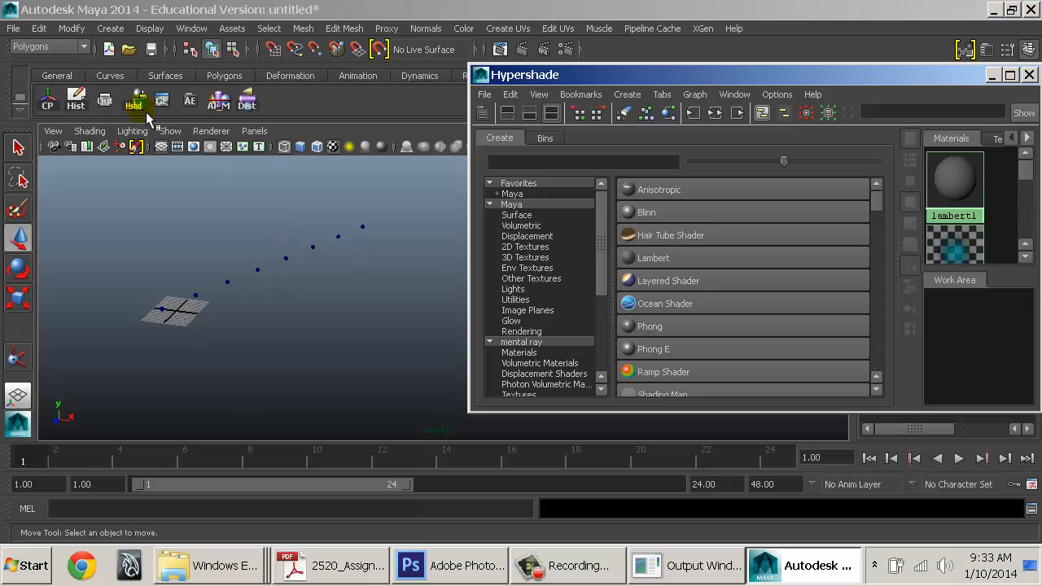
{"action": "left_click", "coordinate": [473, 76]}
{"action": "left_click", "coordinate": [474, 76]}
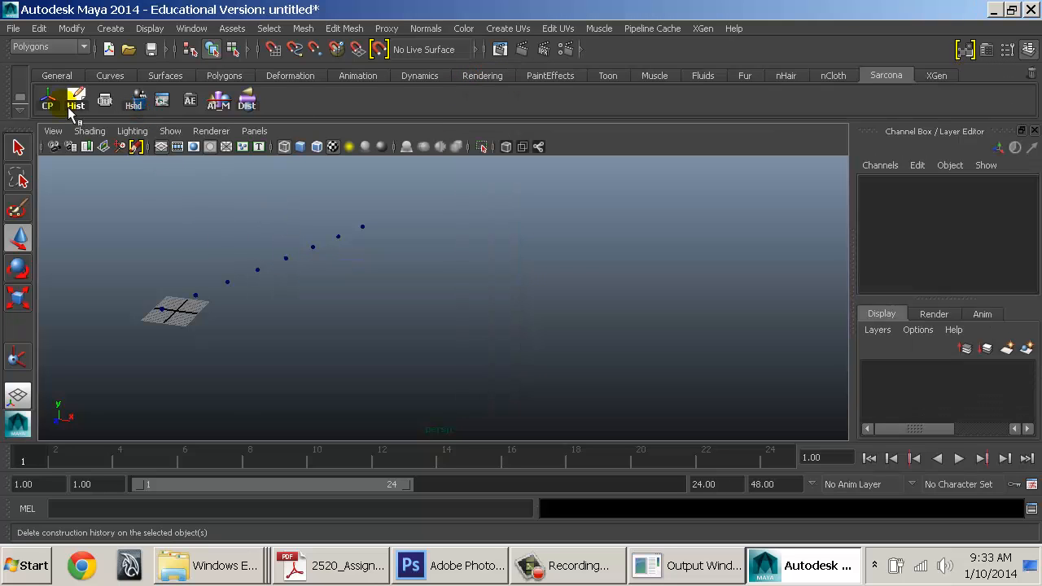
Delete the 'select -cl;' line from the Hypershade item's command and save all shelves
{"action": "left_click", "coordinate": [21, 110]}
{"action": "left_click", "coordinate": [67, 140]}
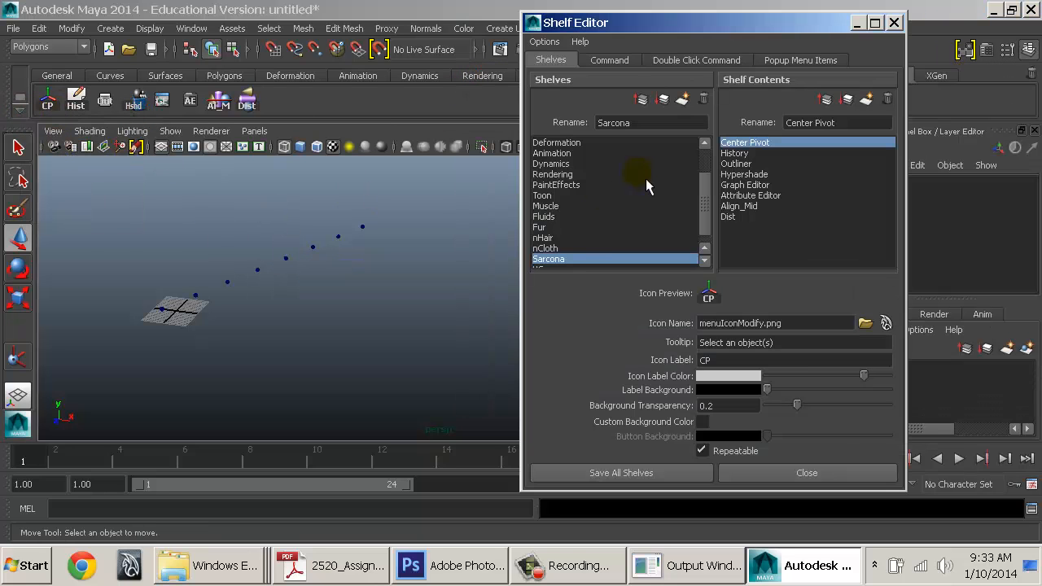
{"action": "left_click", "coordinate": [777, 174]}
{"action": "left_click", "coordinate": [609, 61]}
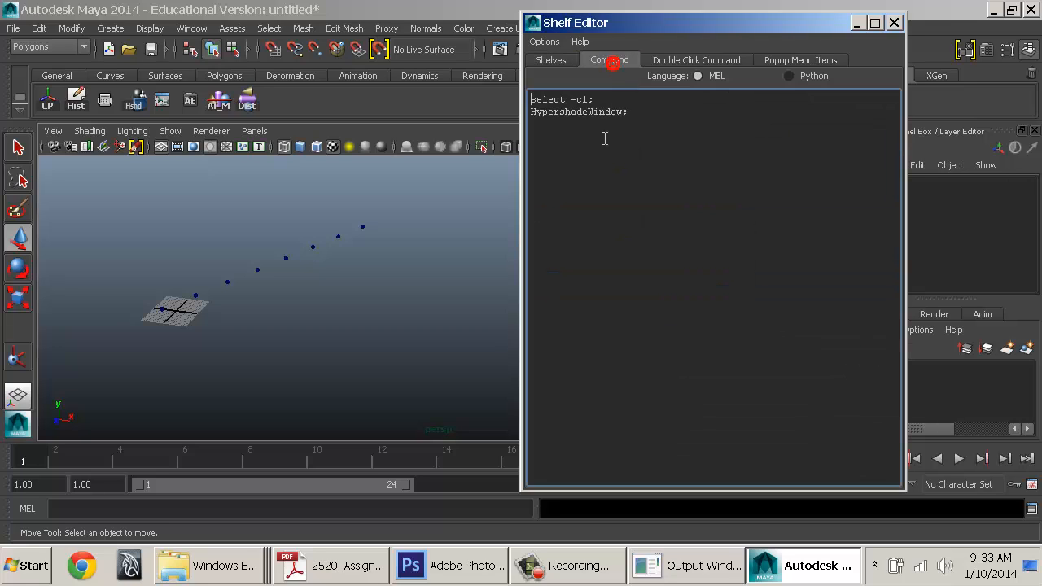
{"action": "double_click", "coordinate": [579, 98]}
{"action": "triple_click", "coordinate": [582, 99]}
{"action": "key", "text": "BackSpace"}
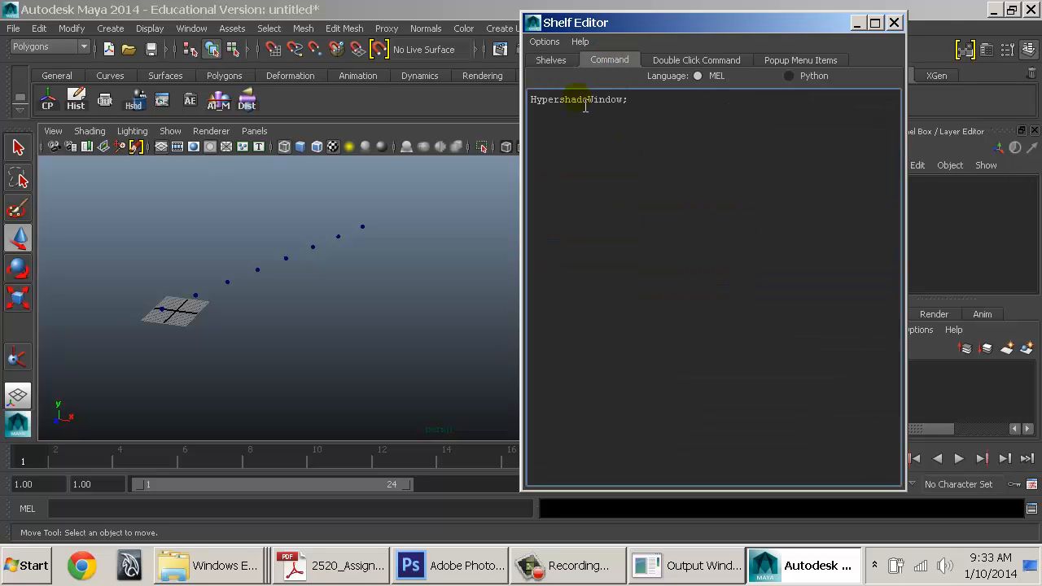
{"action": "left_click", "coordinate": [567, 66]}
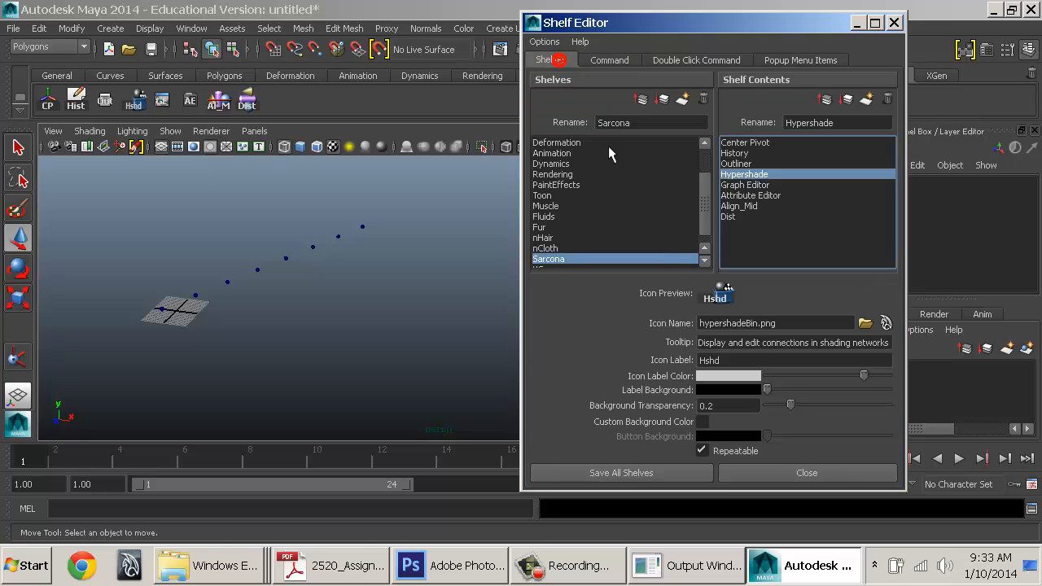
{"action": "left_click", "coordinate": [624, 470]}
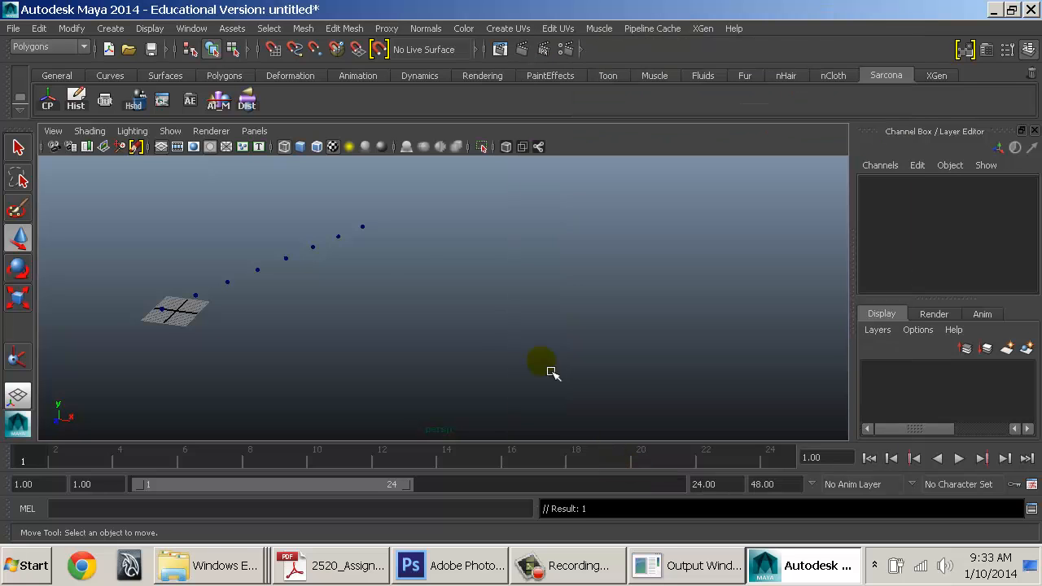
Marquee-select the row of small spheres, delete them, and reframe the view on the plane
{"action": "left_click", "coordinate": [286, 258]}
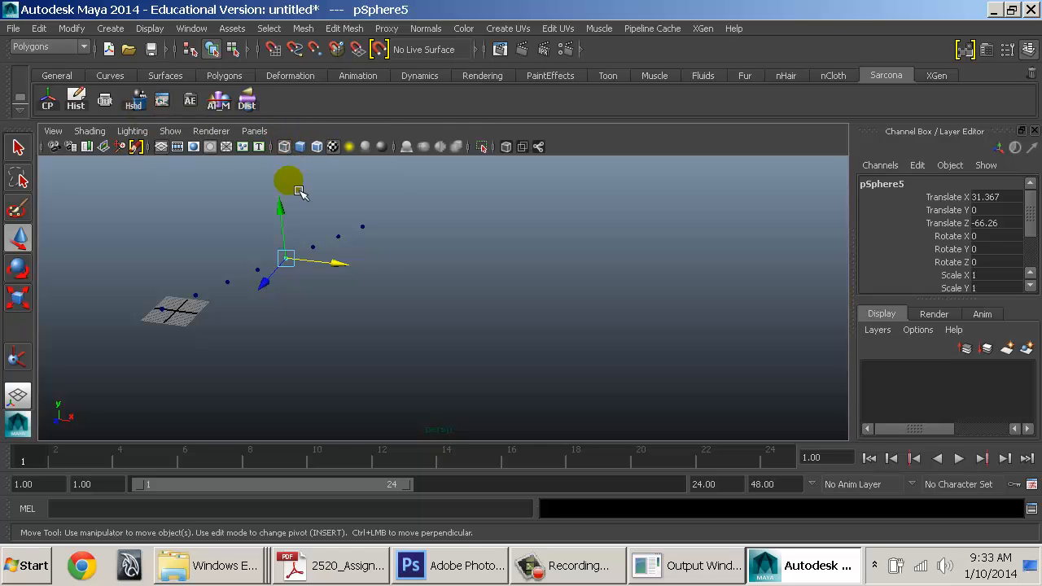
{"action": "left_click", "coordinate": [465, 258]}
{"action": "left_click_drag", "start_coordinate": [456, 202], "coordinate": [105, 367]}
{"action": "key", "text": "Delete"}
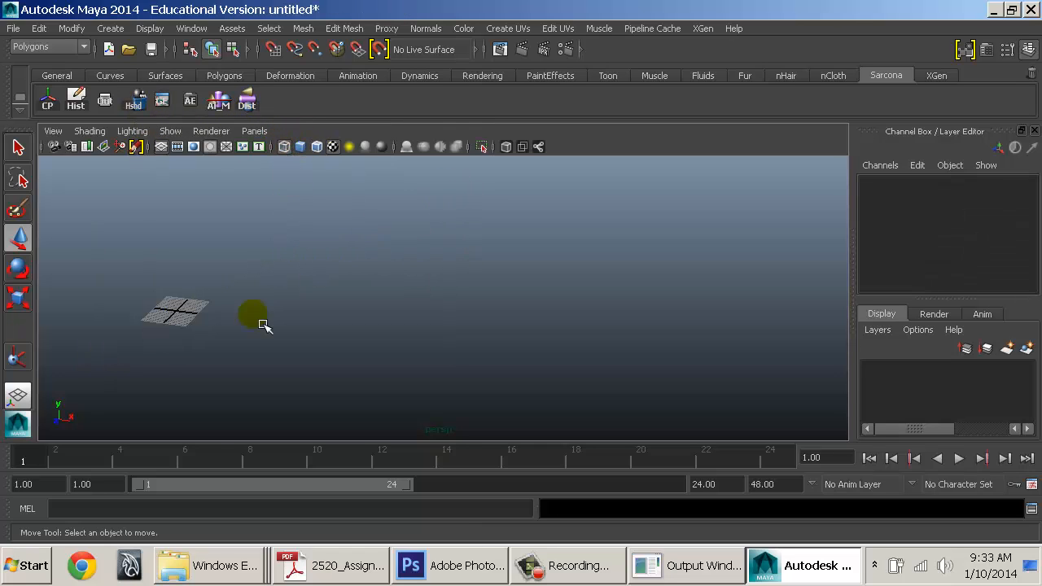
{"action": "middle_click_drag", "start_coordinate": [189, 235], "coordinate": [360, 239], "text": "alt"}
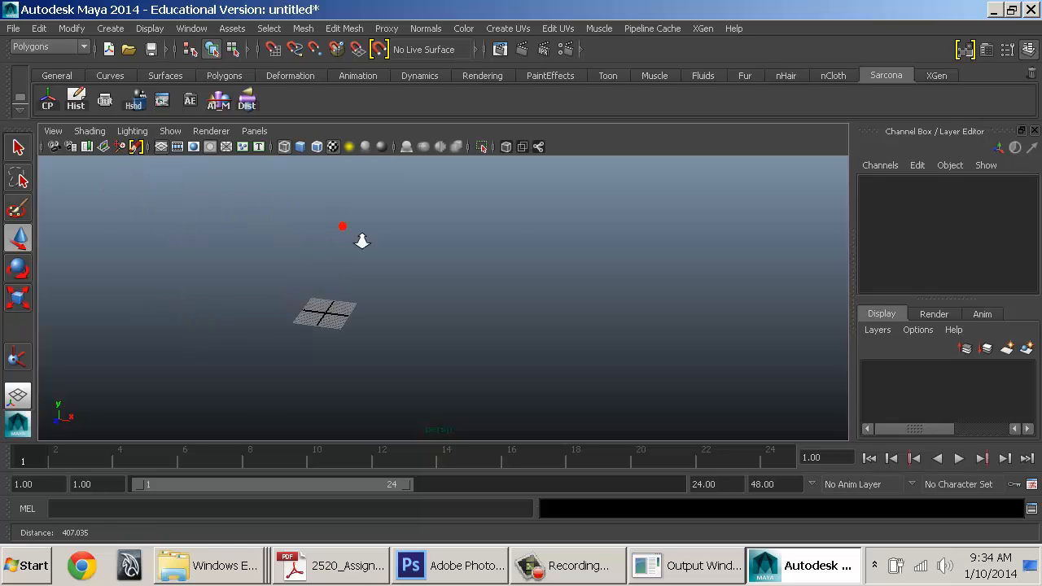
{"action": "right_click_drag", "start_coordinate": [360, 239], "coordinate": [480, 275], "text": "alt"}
{"action": "middle_click_drag", "start_coordinate": [481, 275], "coordinate": [509, 229], "text": "alt"}
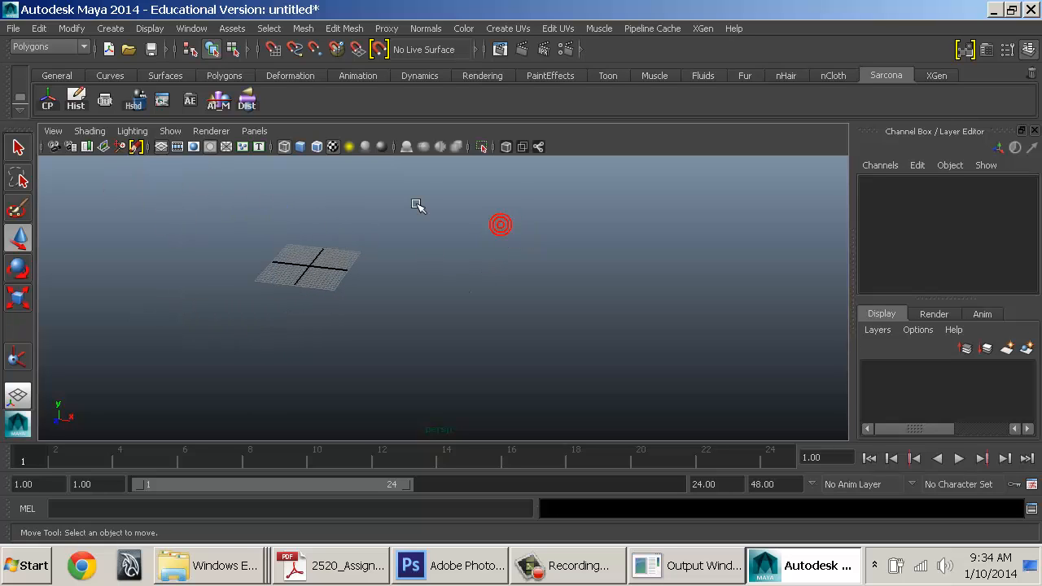
Save the current preferences with File > Save Preferences
{"action": "left_click", "coordinate": [13, 28]}
{"action": "left_click", "coordinate": [89, 151]}
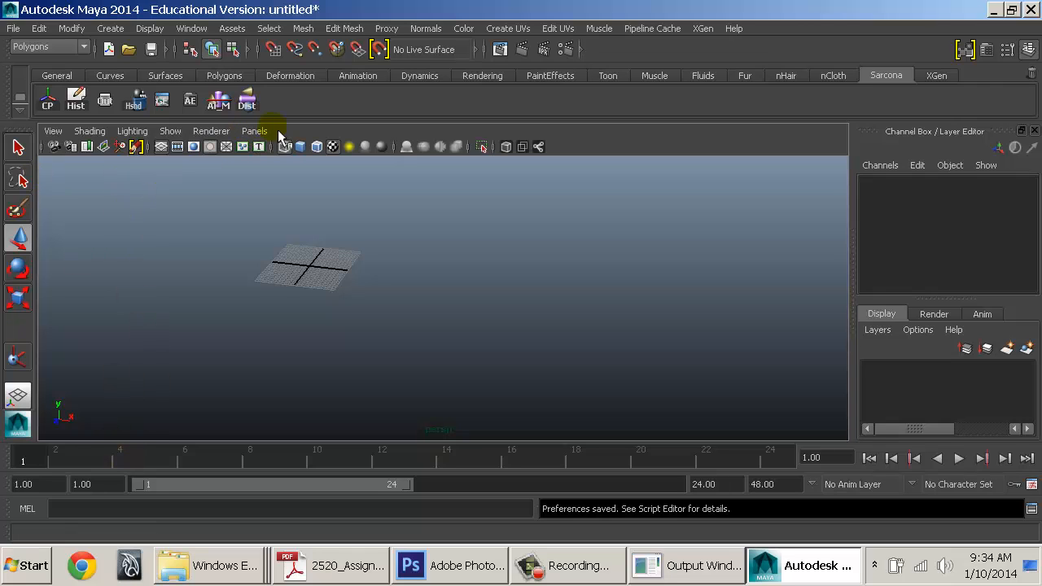
Open Render Settings, glance at its Presets menu, and close it again
{"action": "left_click", "coordinate": [568, 50]}
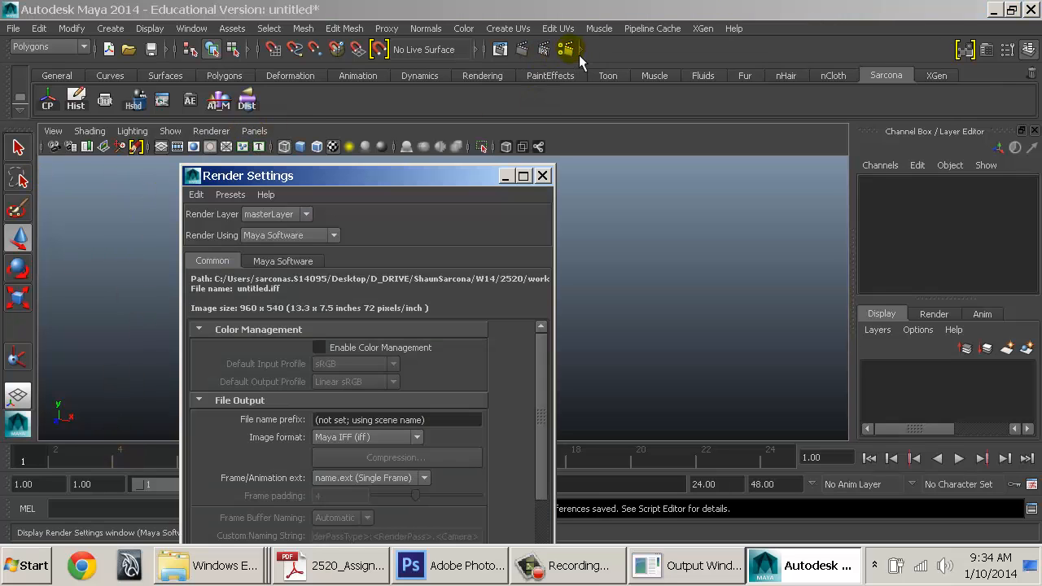
{"action": "left_click_drag", "start_coordinate": [437, 177], "coordinate": [556, 47]}
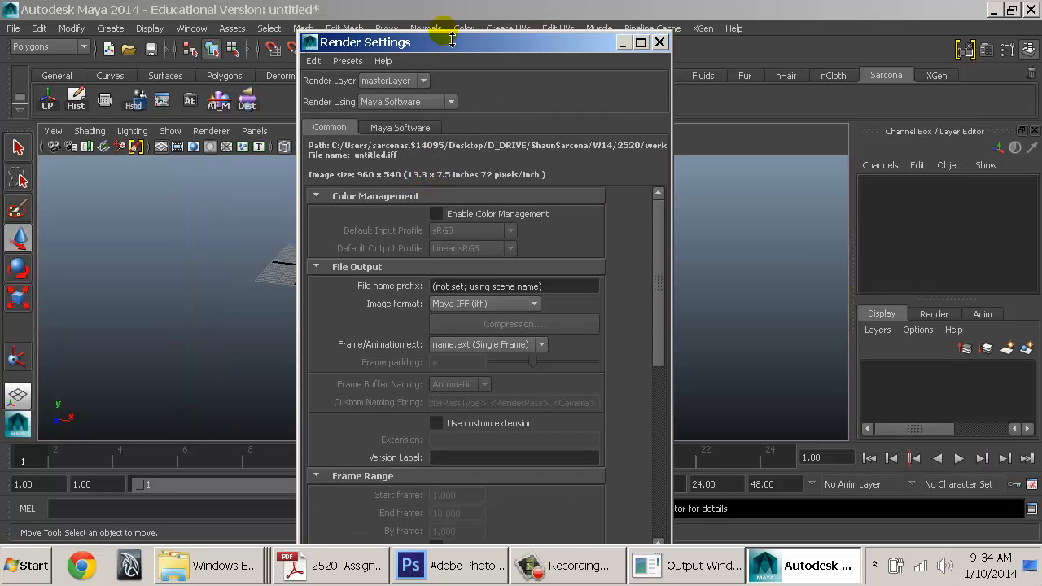
{"action": "left_click_drag", "start_coordinate": [452, 40], "coordinate": [530, 34]}
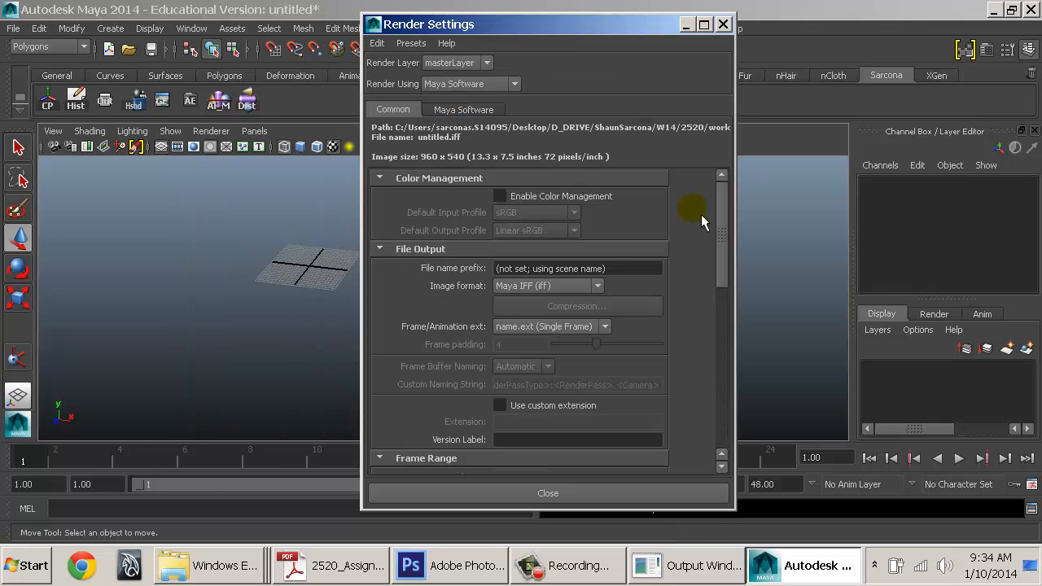
{"action": "left_click", "coordinate": [431, 49]}
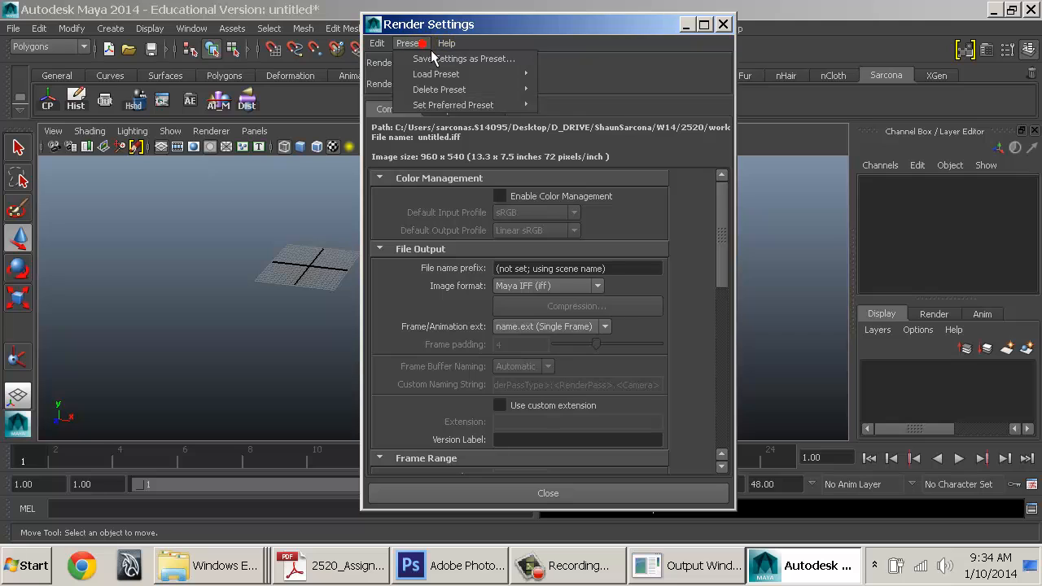
{"action": "left_click", "coordinate": [431, 49]}
{"action": "double_click", "coordinate": [377, 27]}
Reframe the grid and expand the hidden selection mask options
{"action": "left_click", "coordinate": [416, 241]}
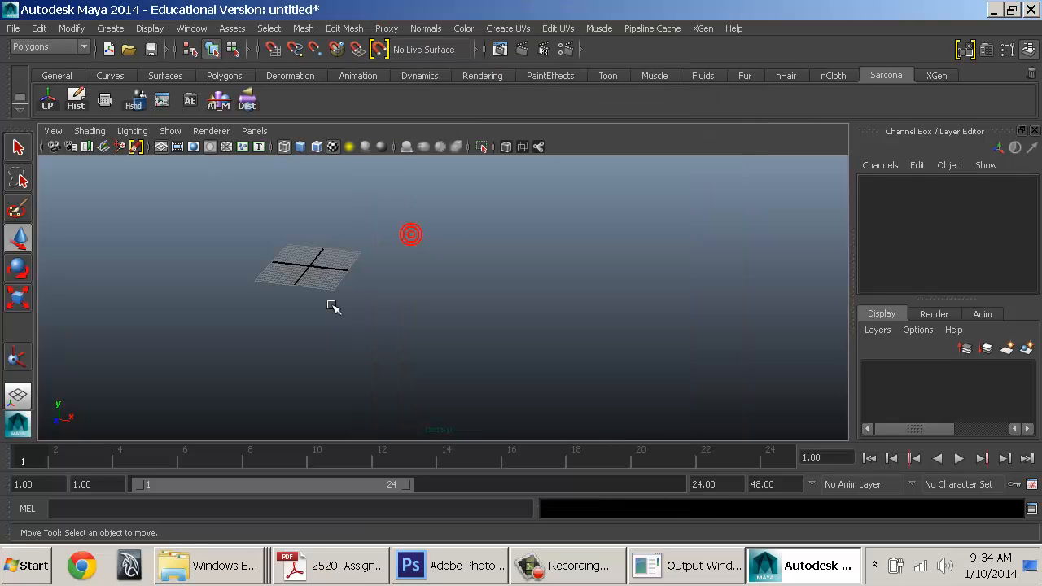
{"action": "middle_click_drag", "start_coordinate": [277, 260], "coordinate": [408, 271], "text": "alt"}
{"action": "right_click_drag", "start_coordinate": [408, 271], "coordinate": [518, 289], "text": "alt"}
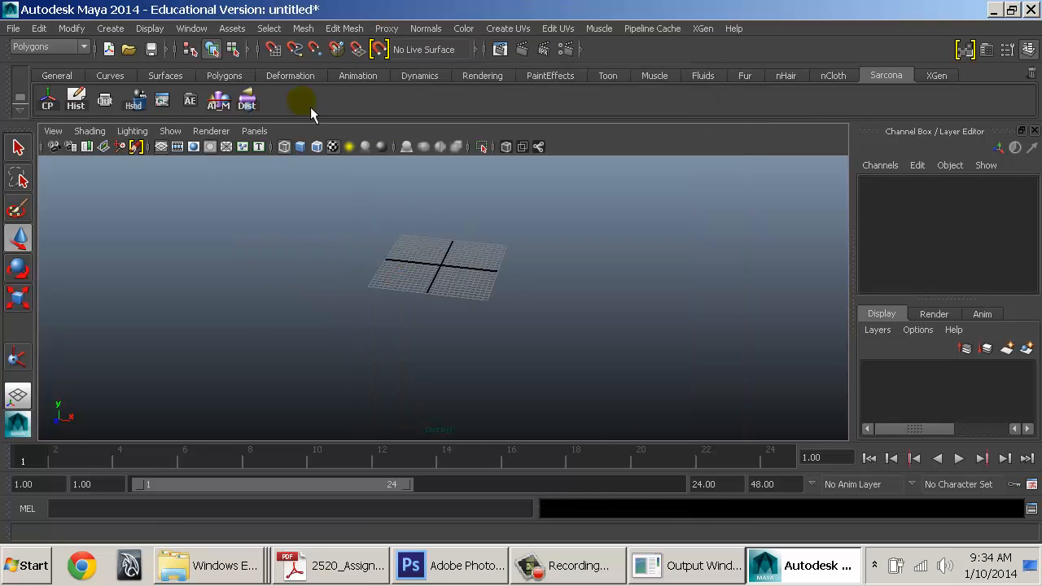
{"action": "left_click", "coordinate": [258, 53]}
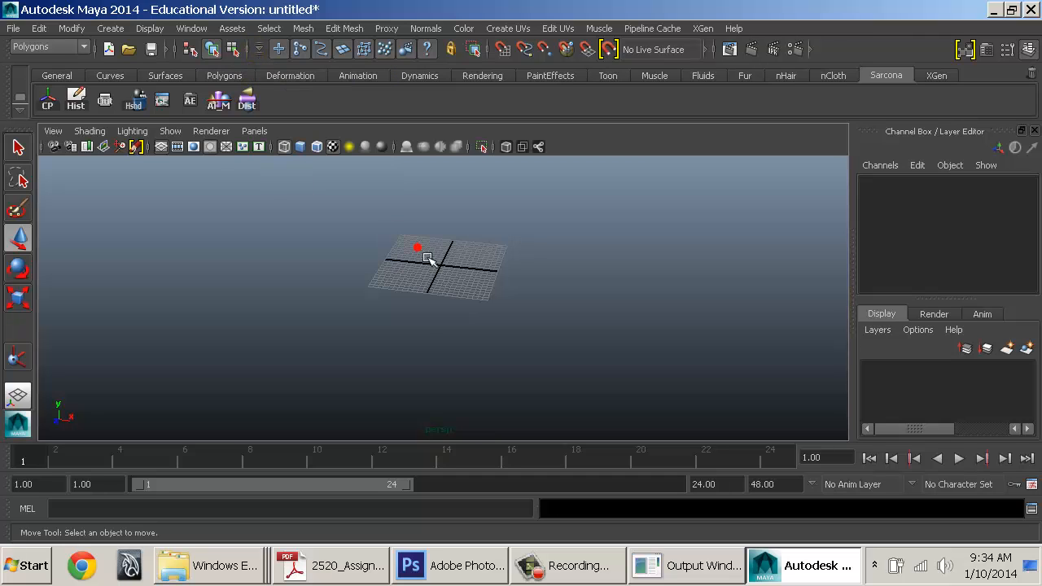
{"action": "left_click_drag", "start_coordinate": [419, 252], "coordinate": [593, 290], "text": "alt"}
In the assignment sheet PDF, highlight the Save Prefs and Hotkeys items, then return to Maya
{"action": "left_click", "coordinate": [347, 566]}
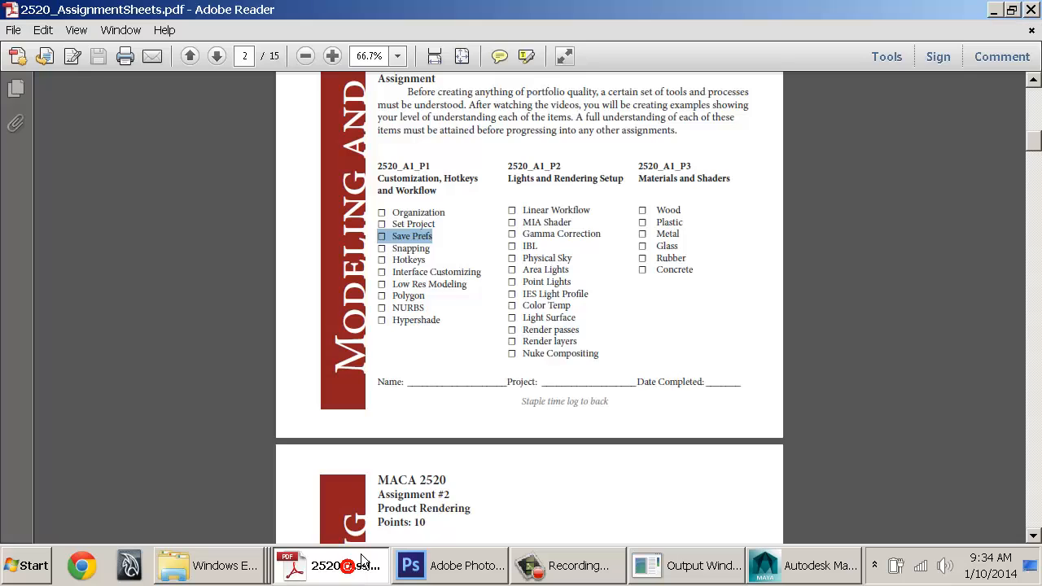
{"action": "double_click", "coordinate": [441, 214]}
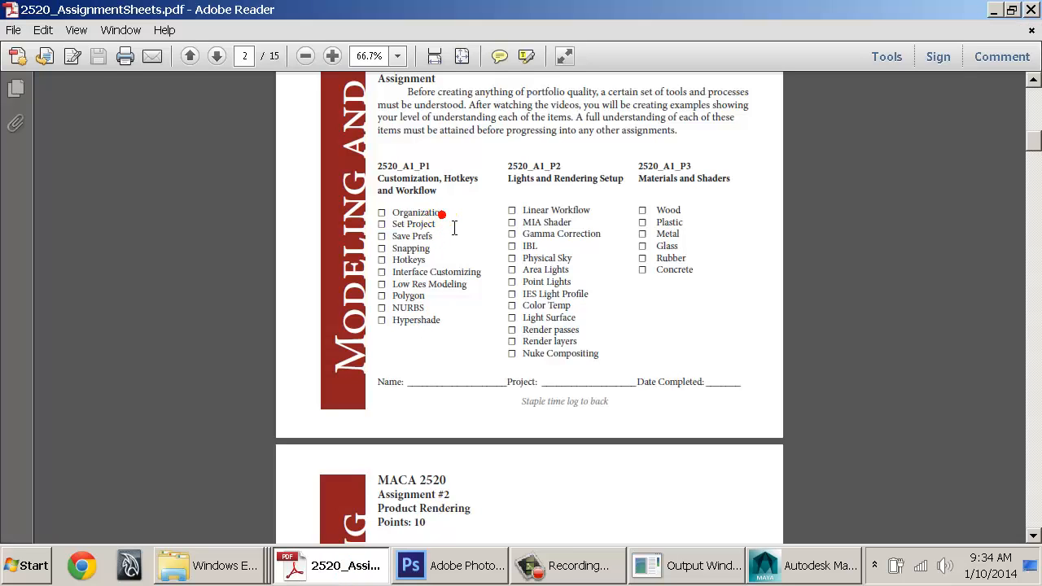
{"action": "double_click", "coordinate": [430, 234]}
{"action": "left_click", "coordinate": [430, 235]}
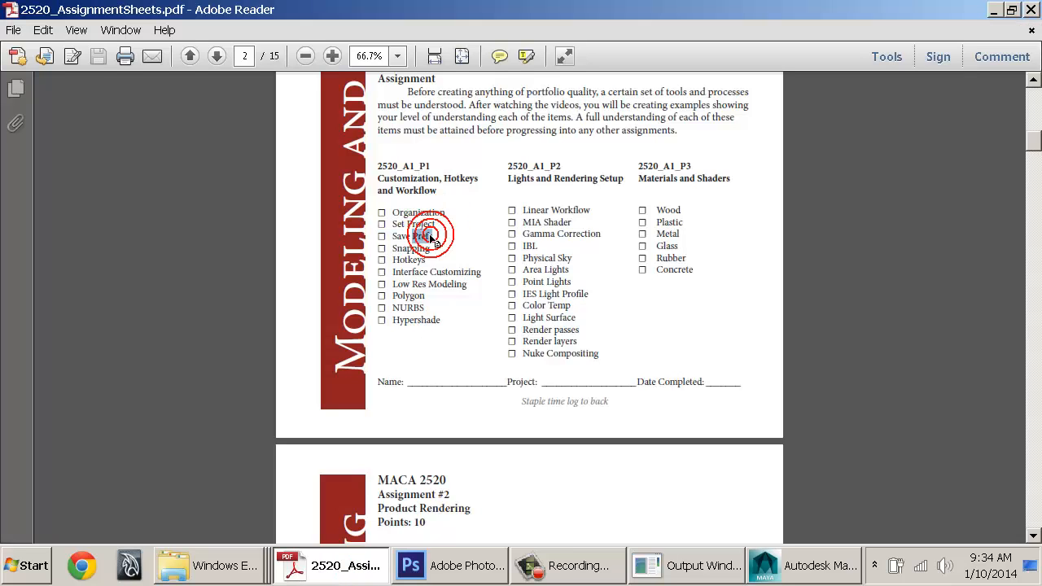
{"action": "left_click", "coordinate": [430, 234]}
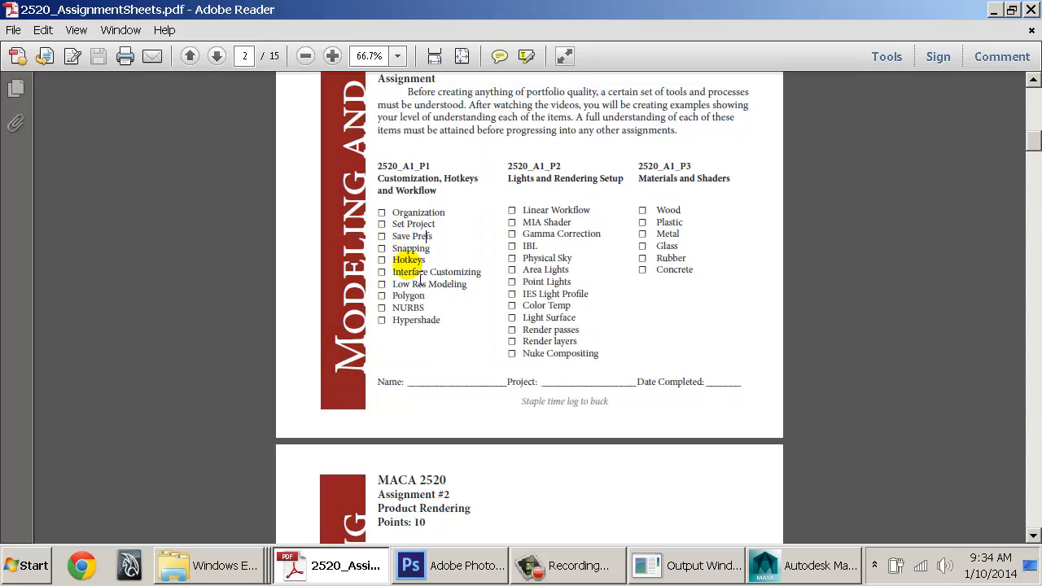
{"action": "double_click", "coordinate": [408, 262]}
{"action": "left_click_drag", "start_coordinate": [390, 273], "coordinate": [479, 272]}
{"action": "key", "text": "alt+Tab"}
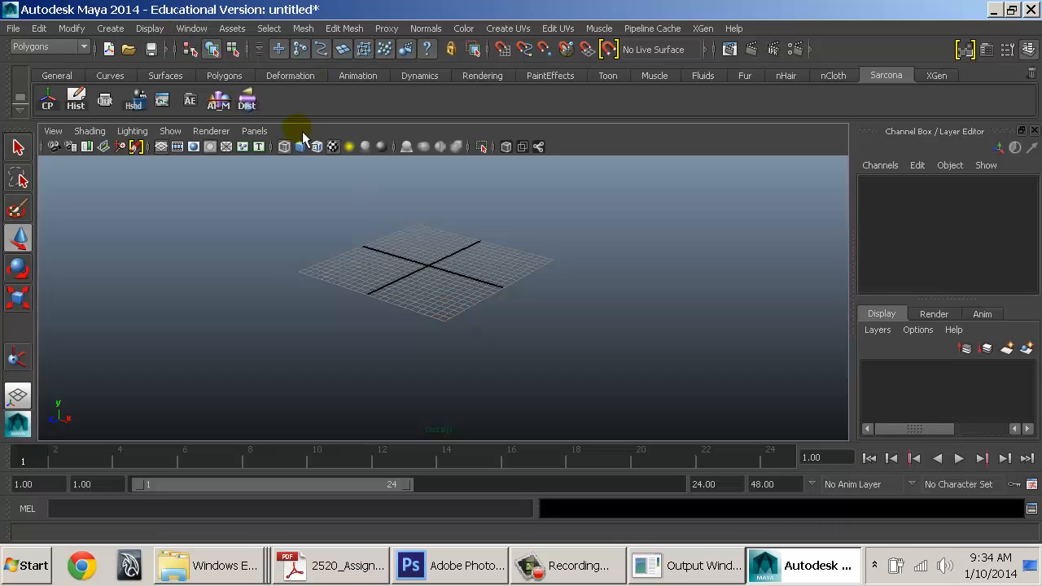
{"action": "left_click", "coordinate": [380, 254]}
{"action": "key", "text": "ctrl+space"}
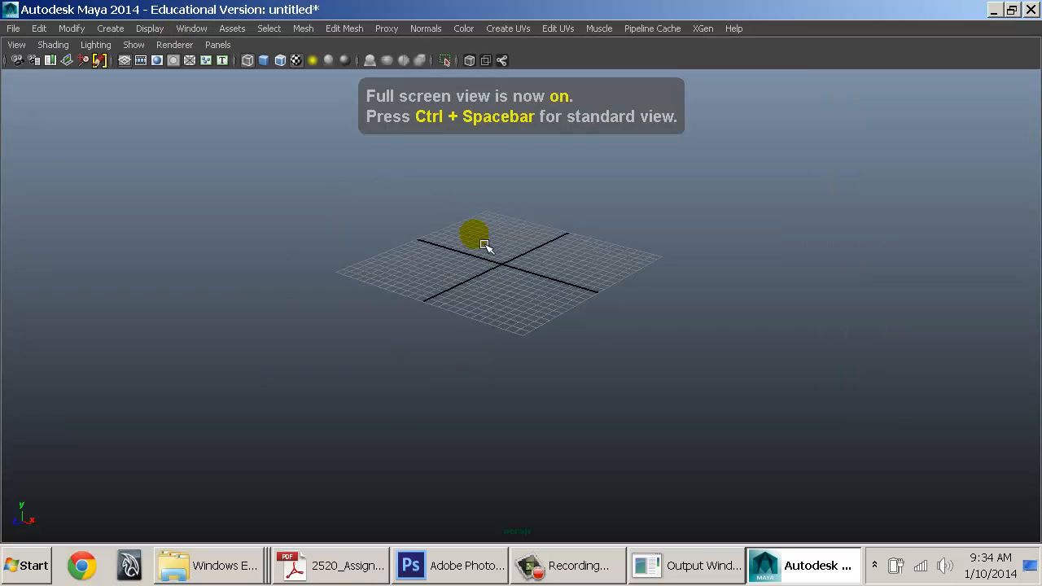
{"action": "key", "text": "ctrl+space"}
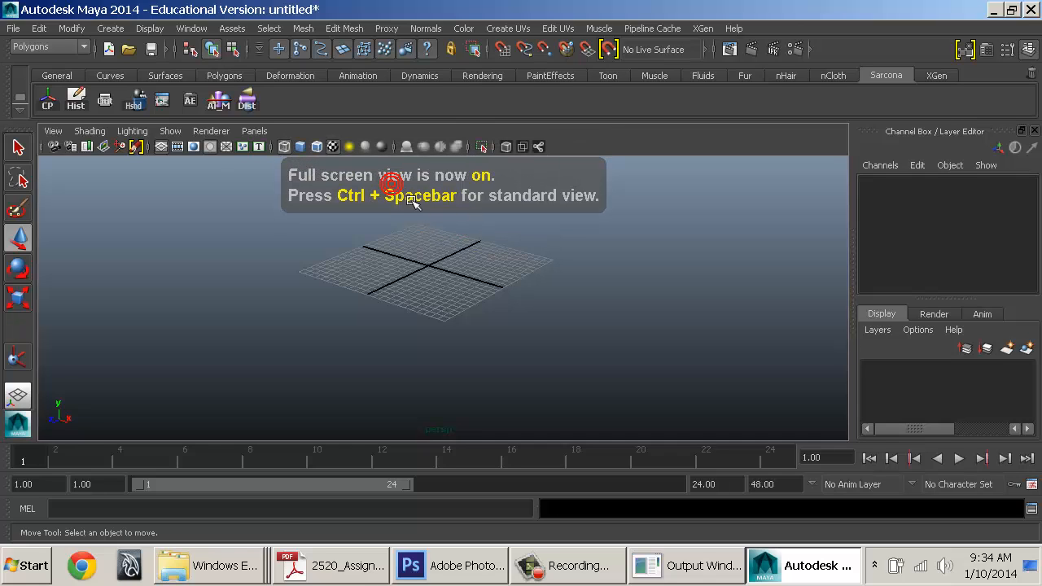
{"action": "left_click", "coordinate": [457, 243]}
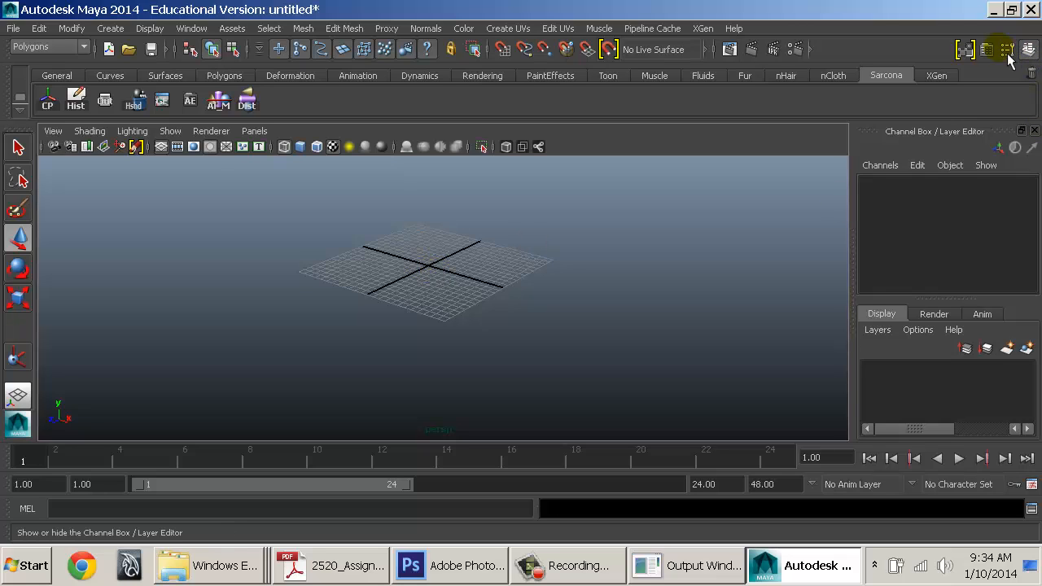
{"action": "left_click", "coordinate": [970, 50]}
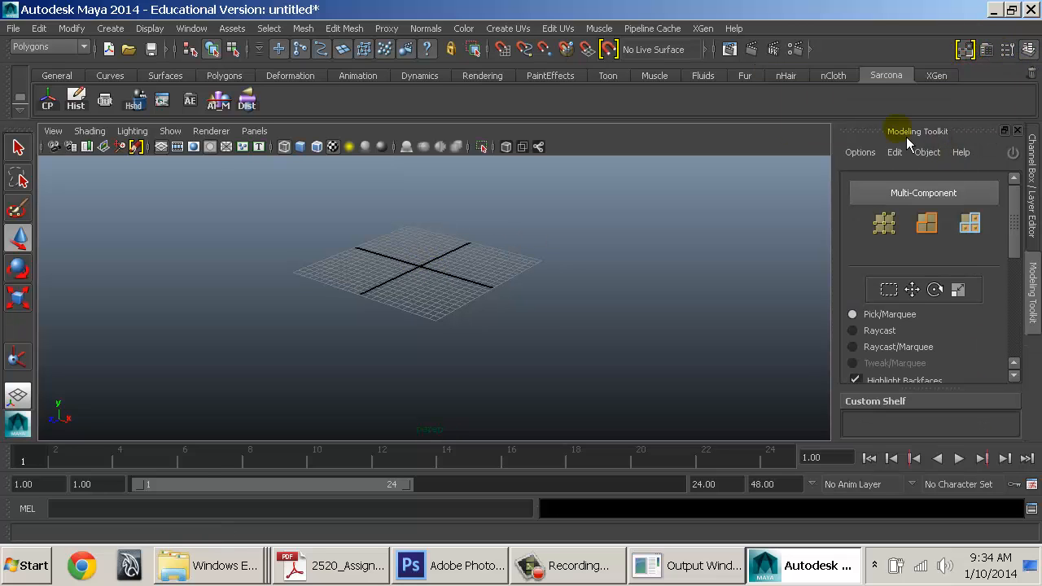
{"action": "left_click_drag", "start_coordinate": [863, 132], "coordinate": [696, 46]}
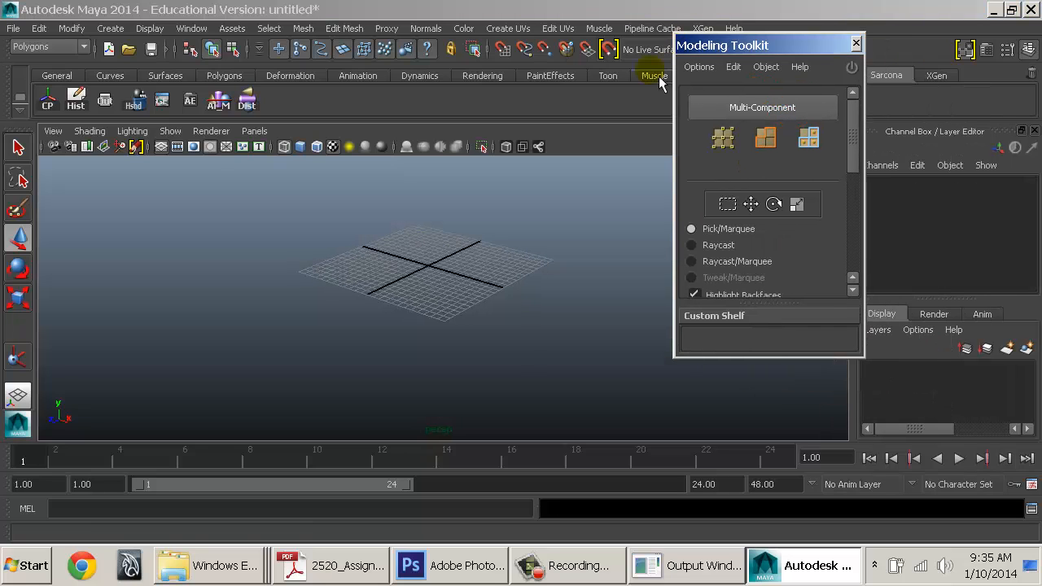
{"action": "left_click_drag", "start_coordinate": [770, 367], "coordinate": [769, 451]}
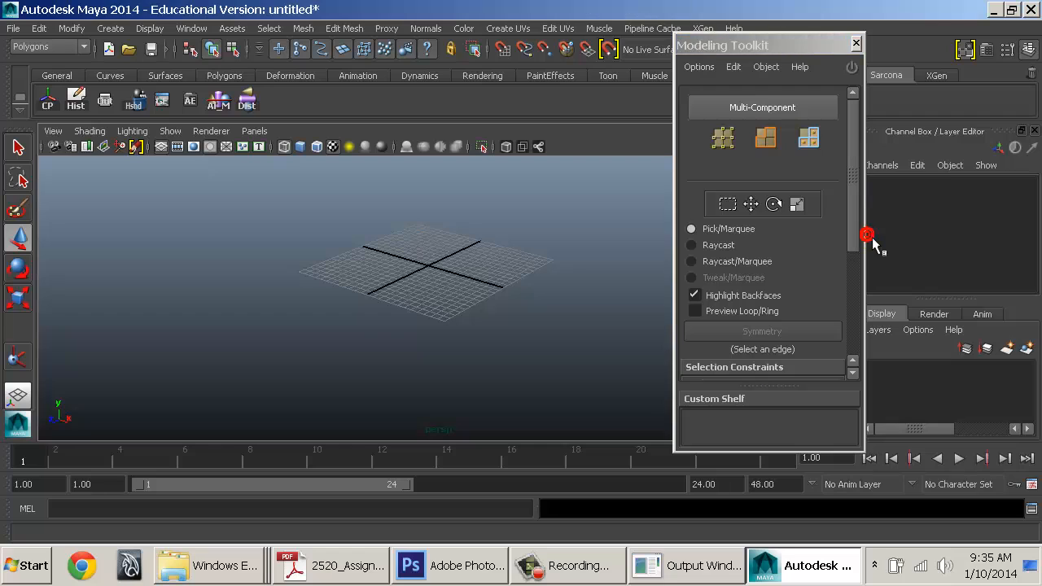
{"action": "left_click", "coordinate": [853, 326]}
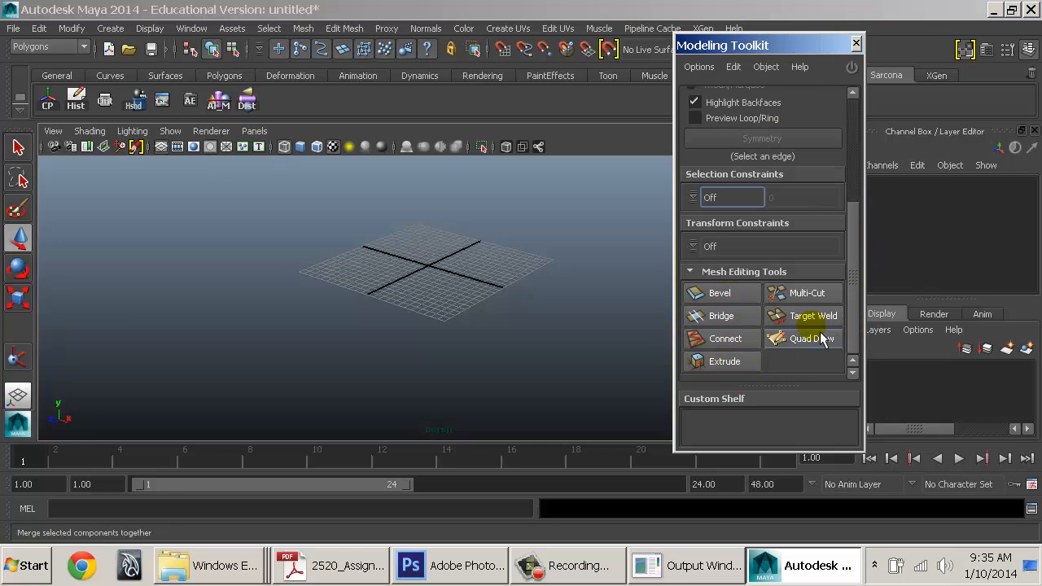
{"action": "mouse_move", "coordinate": [793, 388]}
{"action": "left_mouse_down"}
{"action": "mouse_move", "coordinate": [790, 454]}
{"action": "mouse_move", "coordinate": [790, 344]}
{"action": "mouse_move", "coordinate": [787, 487]}
{"action": "left_mouse_up"}
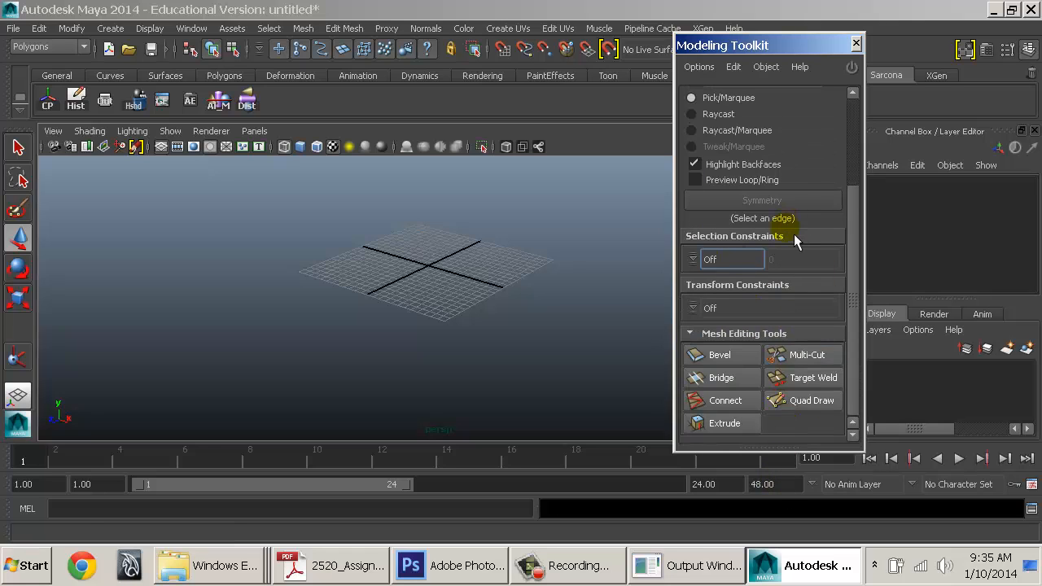
{"action": "scroll", "coordinate": [794, 233], "scroll_direction": "up", "scroll_amount": 3}
{"action": "scroll", "coordinate": [794, 232], "scroll_direction": "down", "scroll_amount": 5}
{"action": "left_click_drag", "start_coordinate": [777, 49], "coordinate": [590, 78]}
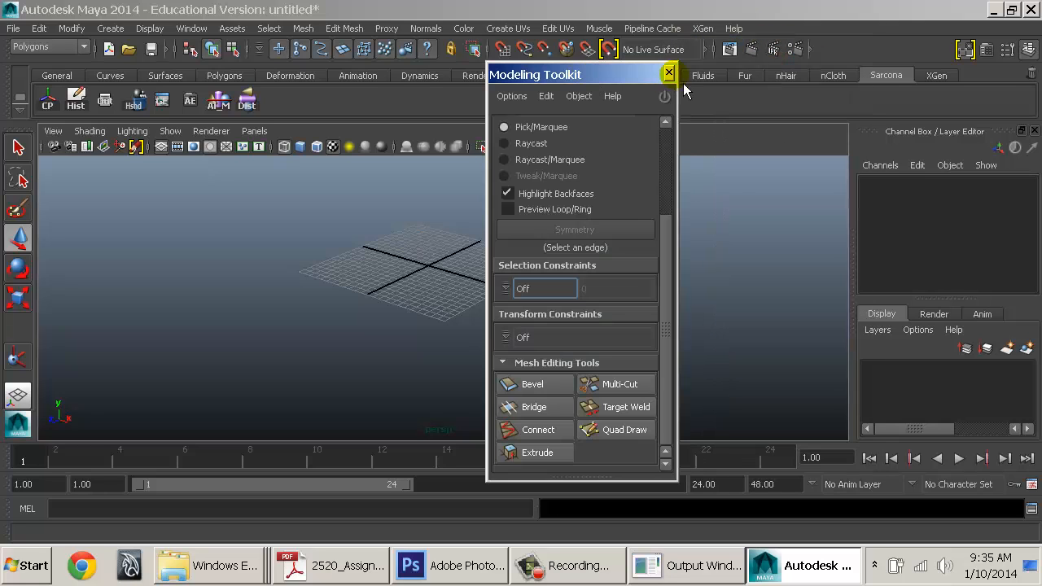
{"action": "left_click", "coordinate": [668, 73]}
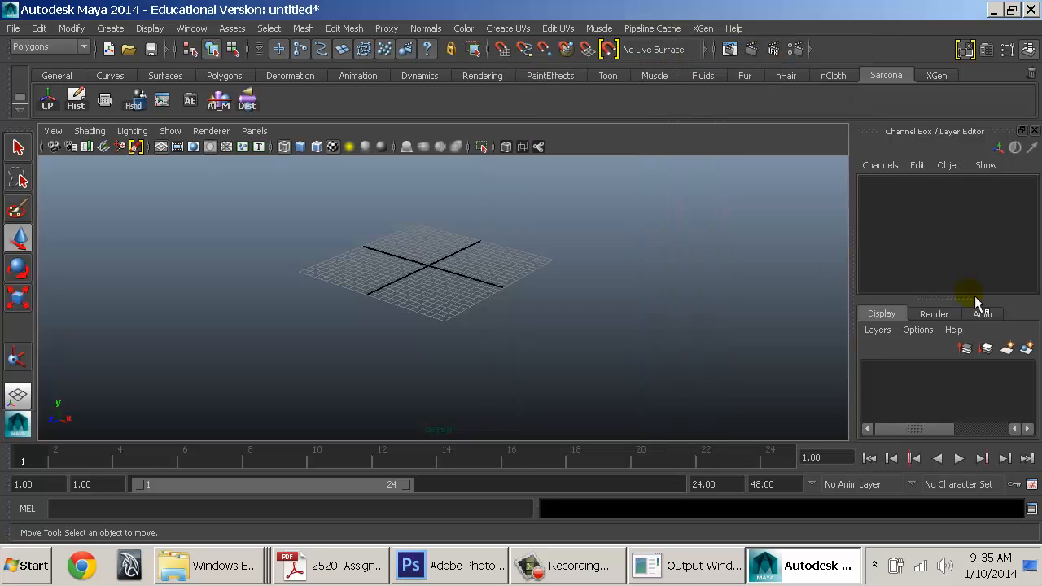
{"action": "left_click_drag", "start_coordinate": [420, 211], "coordinate": [362, 178], "text": "alt"}
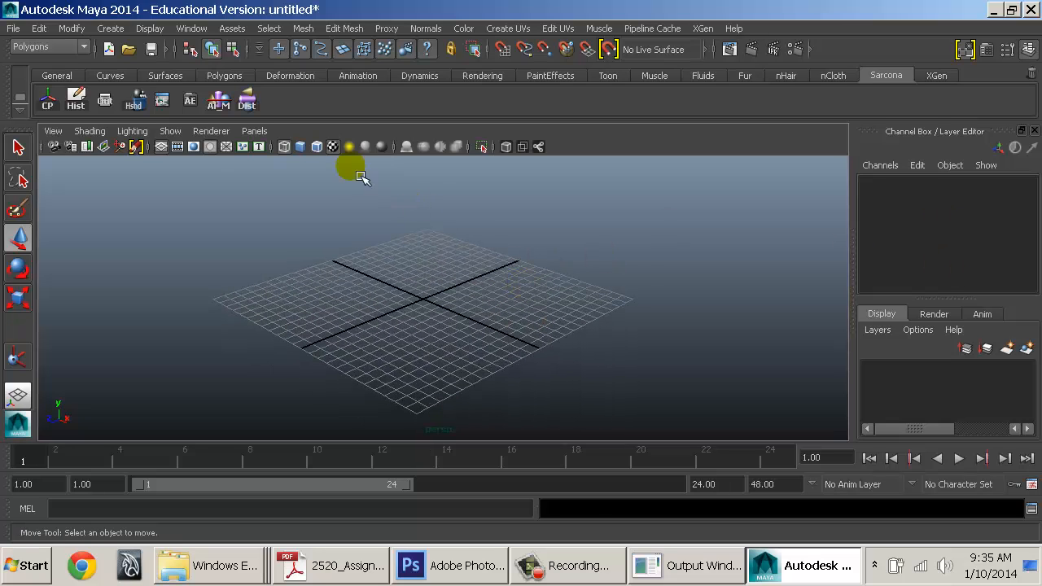
Open Window > Settings/Preferences > Marking Menu Editor and move it into place
{"action": "left_click", "coordinate": [192, 28]}
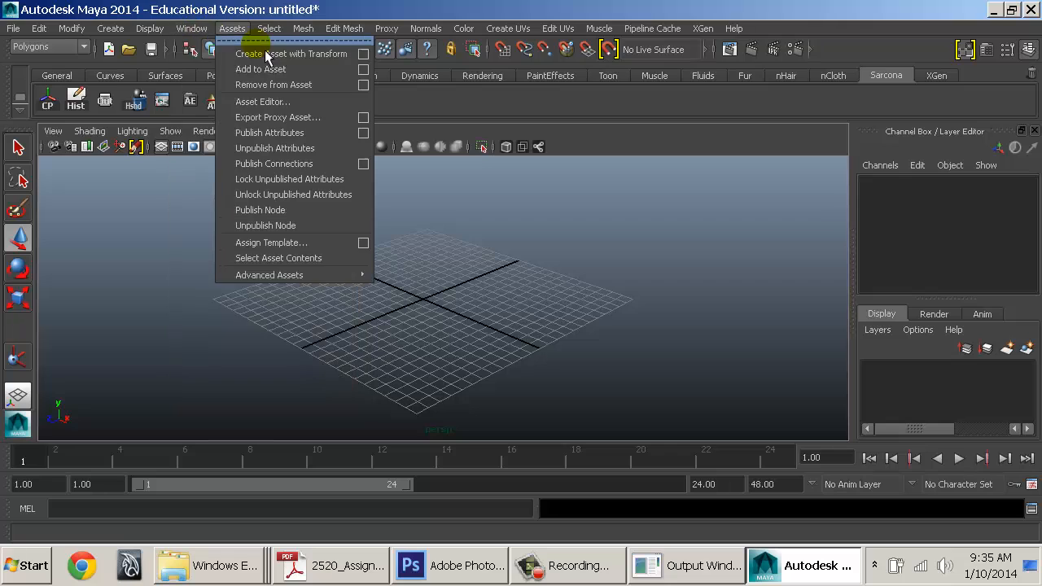
{"action": "mouse_move", "coordinate": [286, 121]}
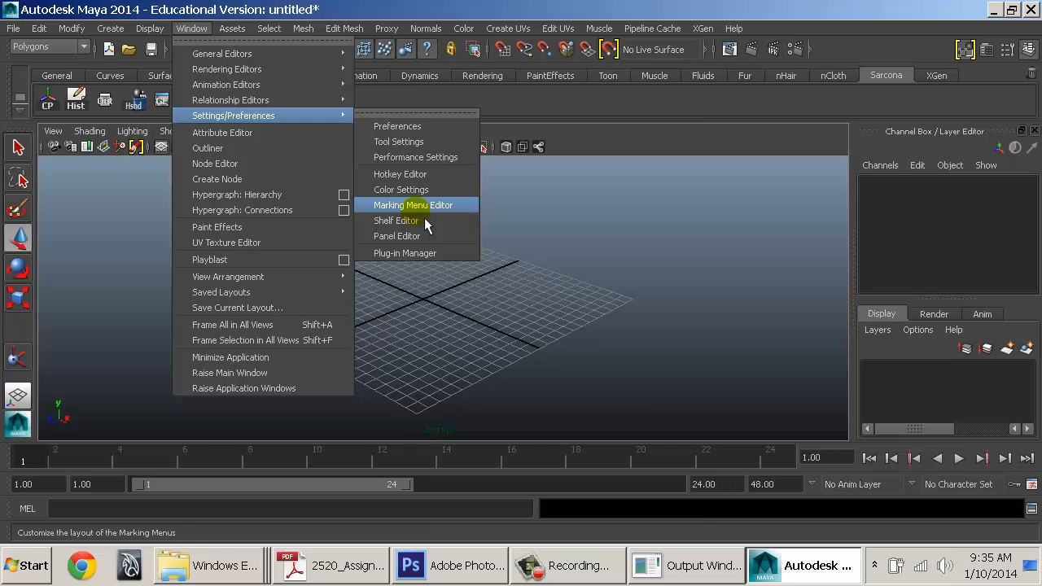
{"action": "left_click", "coordinate": [415, 206]}
{"action": "left_click_drag", "start_coordinate": [472, 139], "coordinate": [518, 53]}
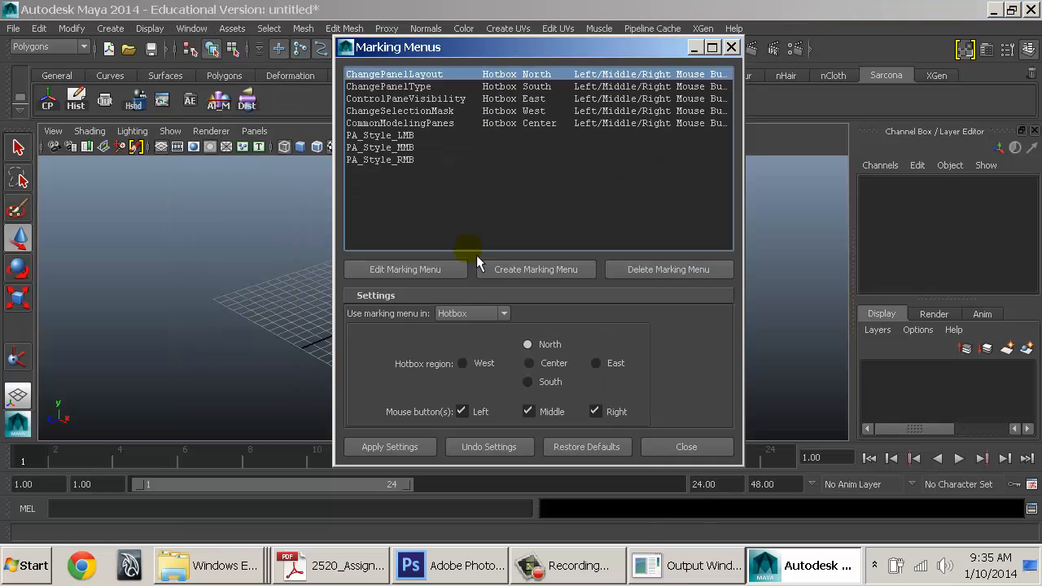
Start a new marking menu and move its editor window up to the top
{"action": "left_click", "coordinate": [547, 273]}
{"action": "left_click_drag", "start_coordinate": [492, 106], "coordinate": [538, 30]}
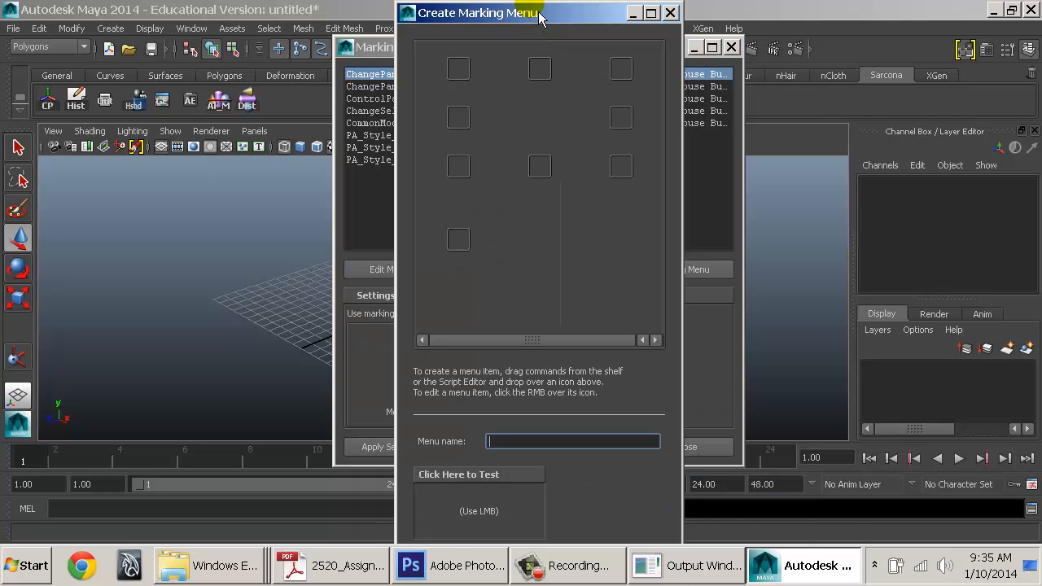
{"action": "right_click_drag", "start_coordinate": [255, 221], "coordinate": [269, 195]}
Add a polygon sphere, centre it in view, and drag both marking menu windows right
{"action": "left_click", "coordinate": [109, 28]}
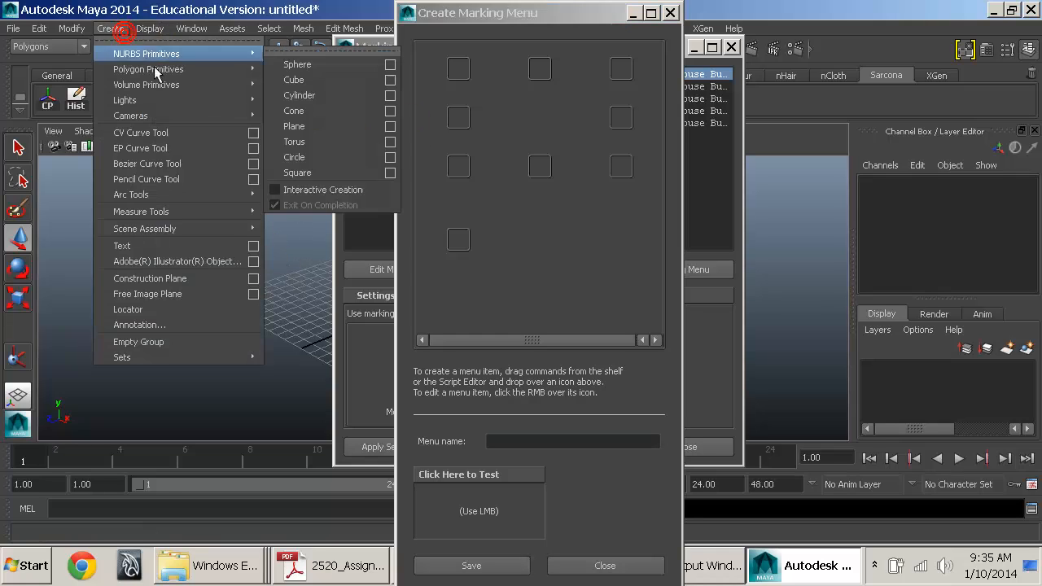
{"action": "mouse_move", "coordinate": [146, 67]}
{"action": "left_click", "coordinate": [293, 79]}
{"action": "middle_click_drag", "start_coordinate": [295, 228], "coordinate": [100, 248], "text": "alt"}
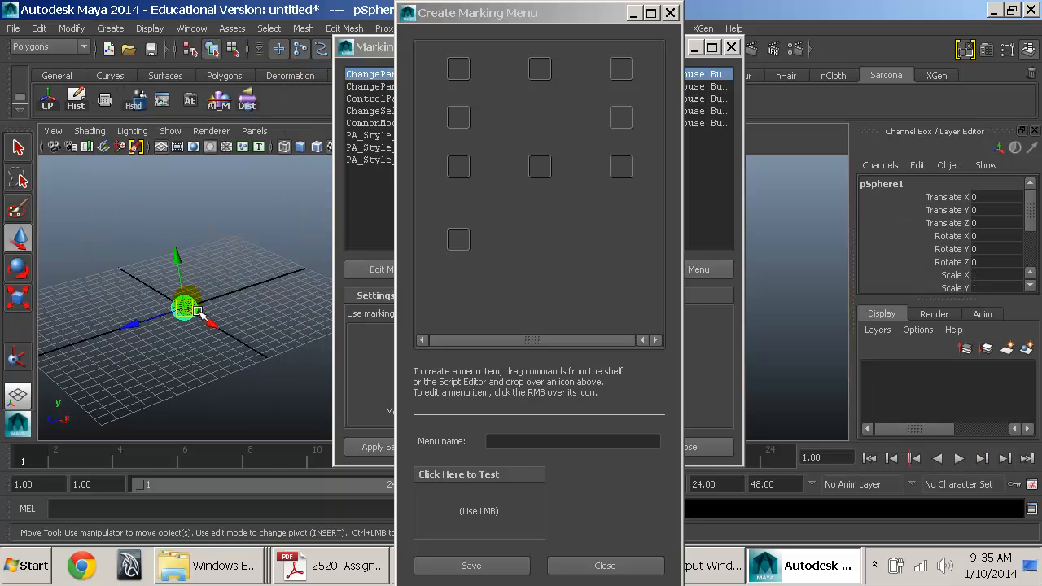
{"action": "right_click_drag", "start_coordinate": [198, 311], "coordinate": [285, 169]}
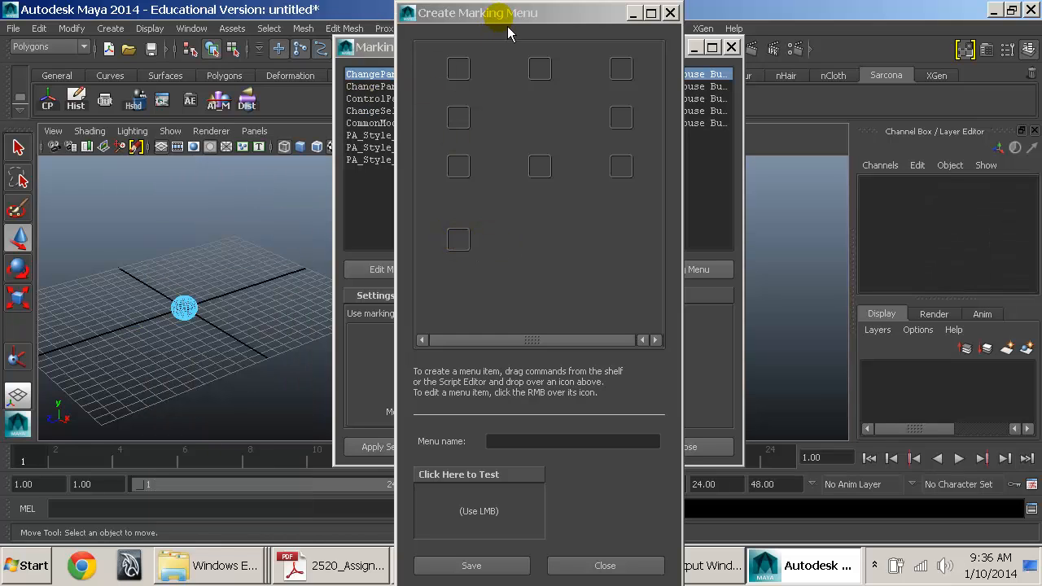
{"action": "left_click_drag", "start_coordinate": [385, 55], "coordinate": [646, 125]}
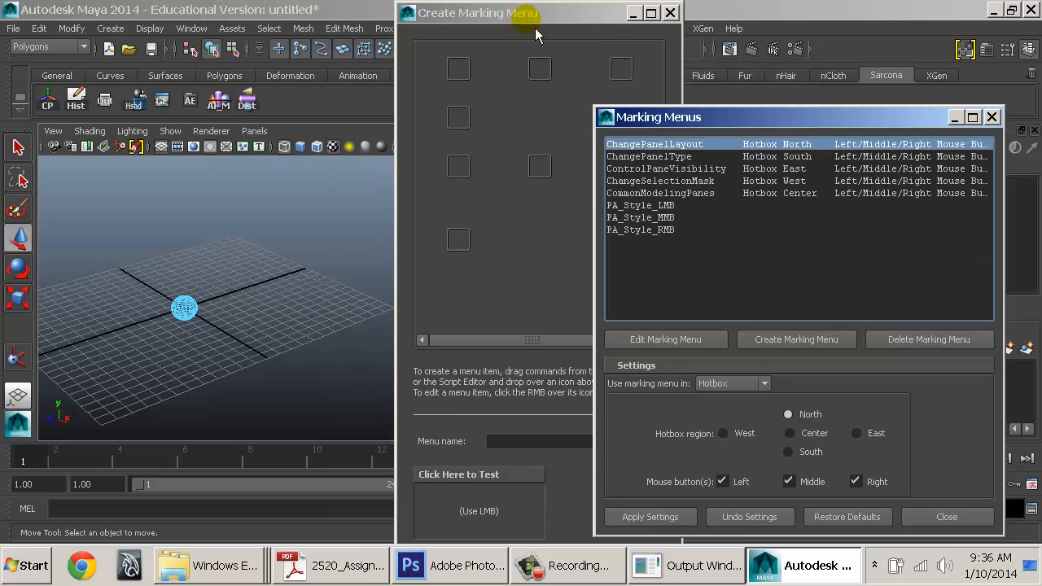
{"action": "left_click_drag", "start_coordinate": [530, 13], "coordinate": [762, 102]}
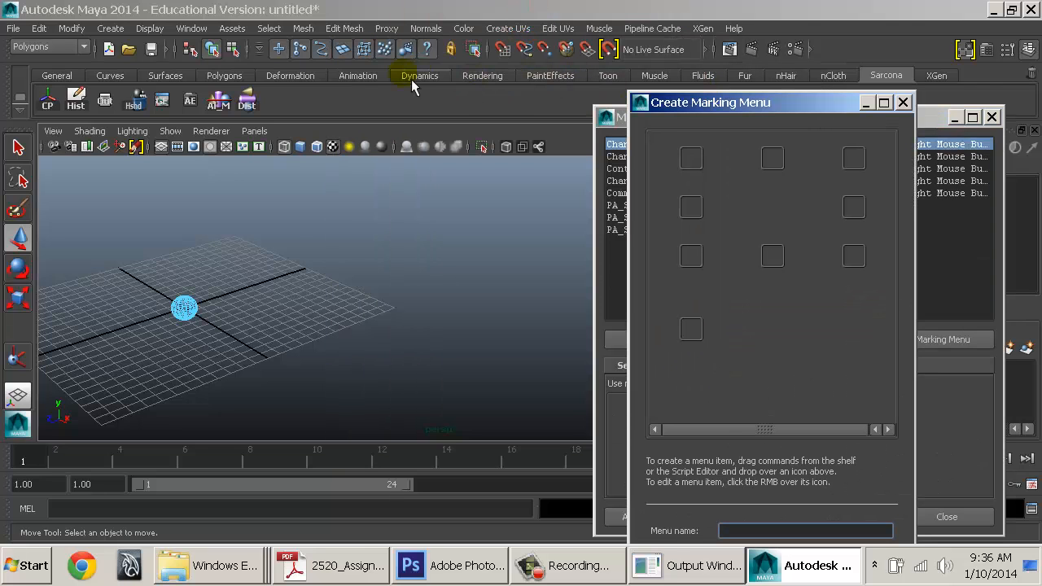
Show the Polygons shelf tab and frame the view around the sphere
{"action": "left_click", "coordinate": [229, 77]}
{"action": "middle_click_drag", "start_coordinate": [192, 287], "coordinate": [275, 252], "text": "alt"}
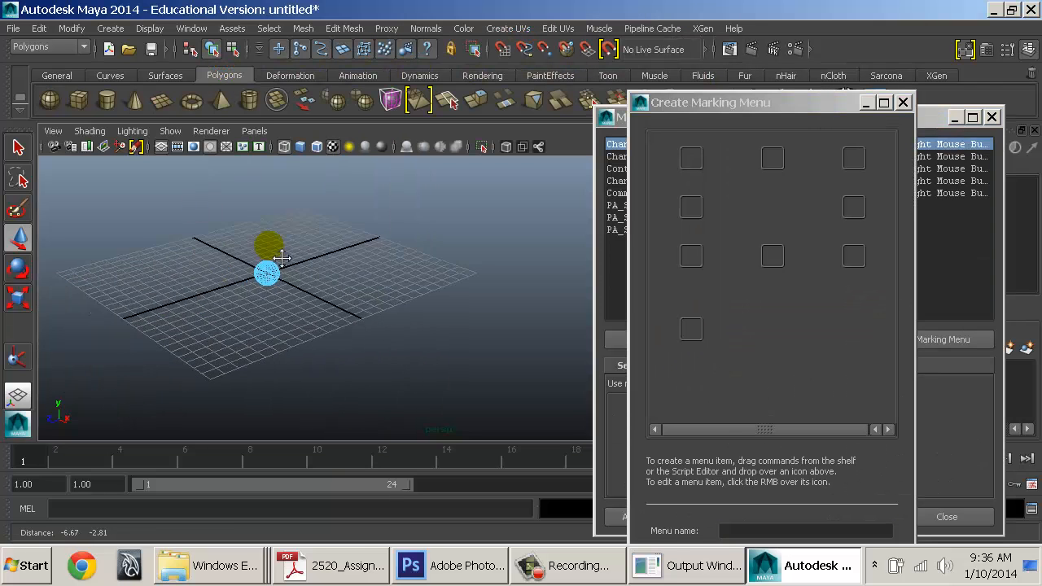
{"action": "right_click_drag", "start_coordinate": [277, 248], "coordinate": [385, 269], "text": "alt"}
{"action": "middle_click_drag", "start_coordinate": [250, 232], "coordinate": [344, 285], "text": "alt"}
{"action": "right_click_drag", "start_coordinate": [351, 292], "coordinate": [367, 310], "text": "alt"}
{"action": "middle_click_drag", "start_coordinate": [367, 309], "coordinate": [386, 277], "text": "alt"}
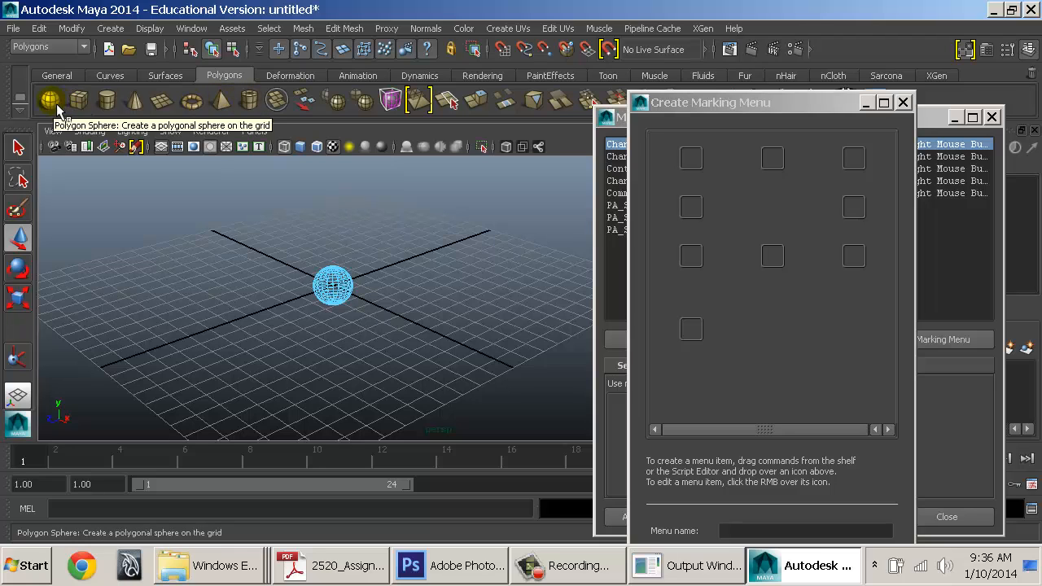
Fill slots: Sphere NW, Cube N, Cylinder NE, Cone W, Plane E, Torus SW, Pyramid SE, Pipe S
{"action": "left_click_drag", "start_coordinate": [56, 103], "coordinate": [685, 163]}
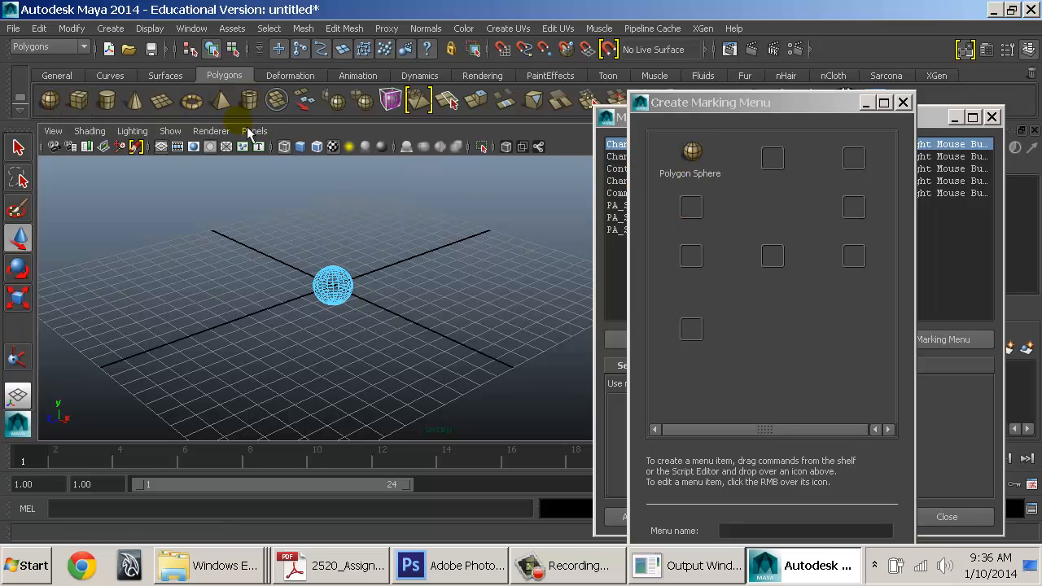
{"action": "left_click_drag", "start_coordinate": [767, 159], "coordinate": [768, 159]}
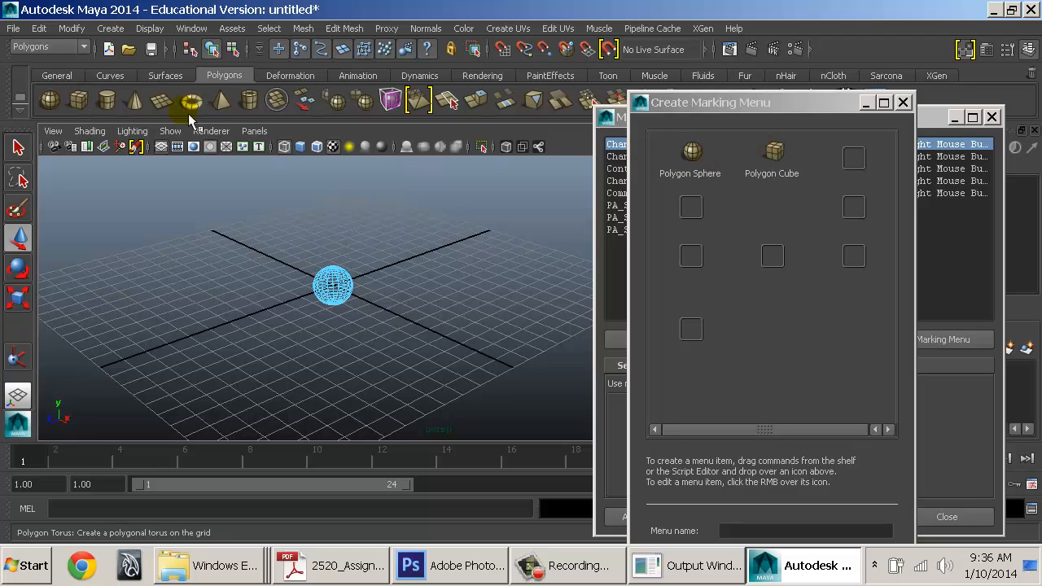
{"action": "left_click_drag", "start_coordinate": [108, 101], "coordinate": [852, 160]}
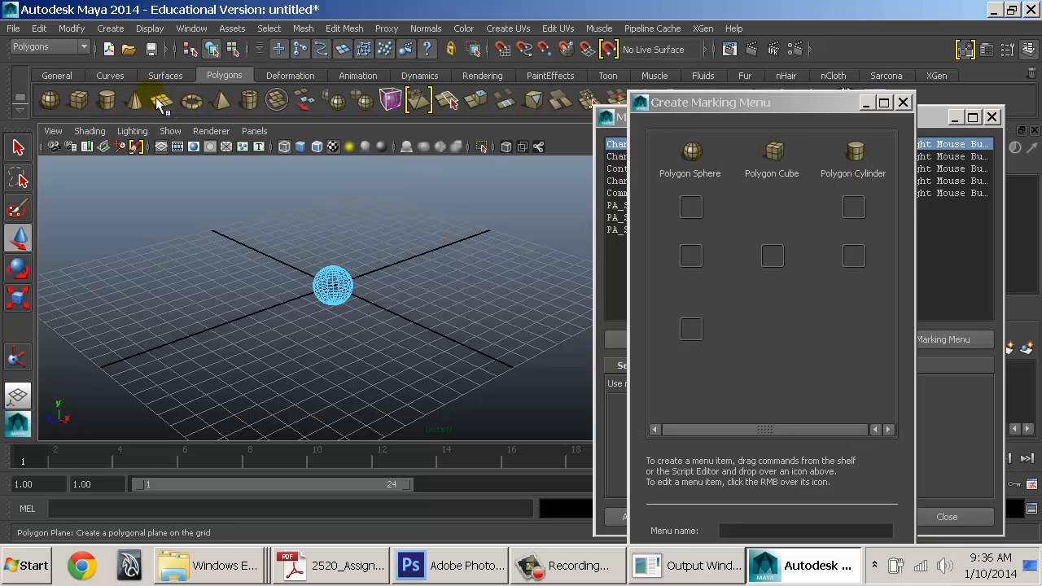
{"action": "left_click_drag", "start_coordinate": [146, 103], "coordinate": [694, 213]}
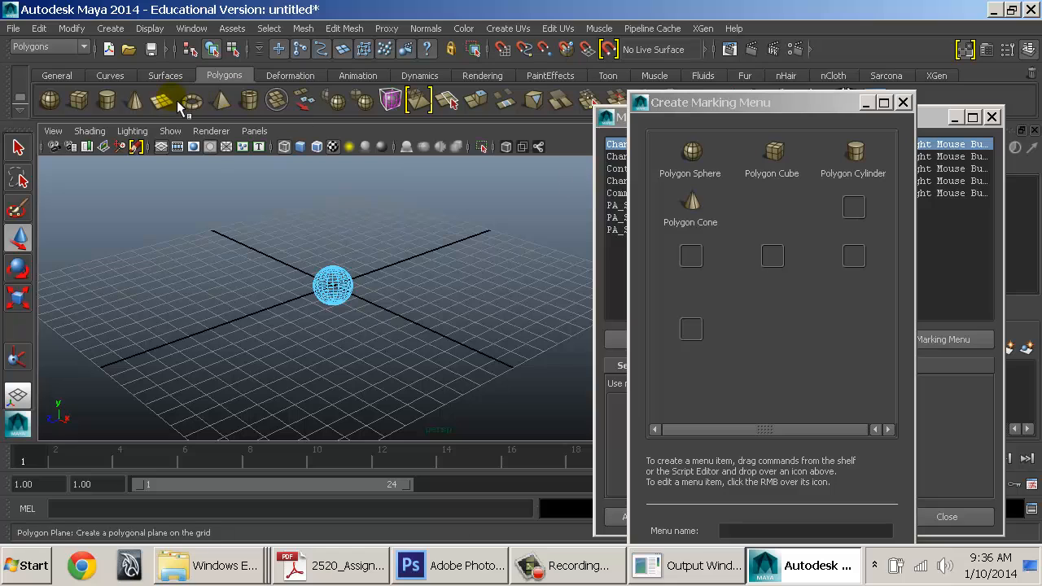
{"action": "left_click_drag", "start_coordinate": [162, 101], "coordinate": [846, 206]}
{"action": "left_click_drag", "start_coordinate": [192, 102], "coordinate": [689, 259]}
{"action": "left_click_drag", "start_coordinate": [223, 102], "coordinate": [851, 259]}
{"action": "left_click_drag", "start_coordinate": [250, 100], "coordinate": [772, 257]}
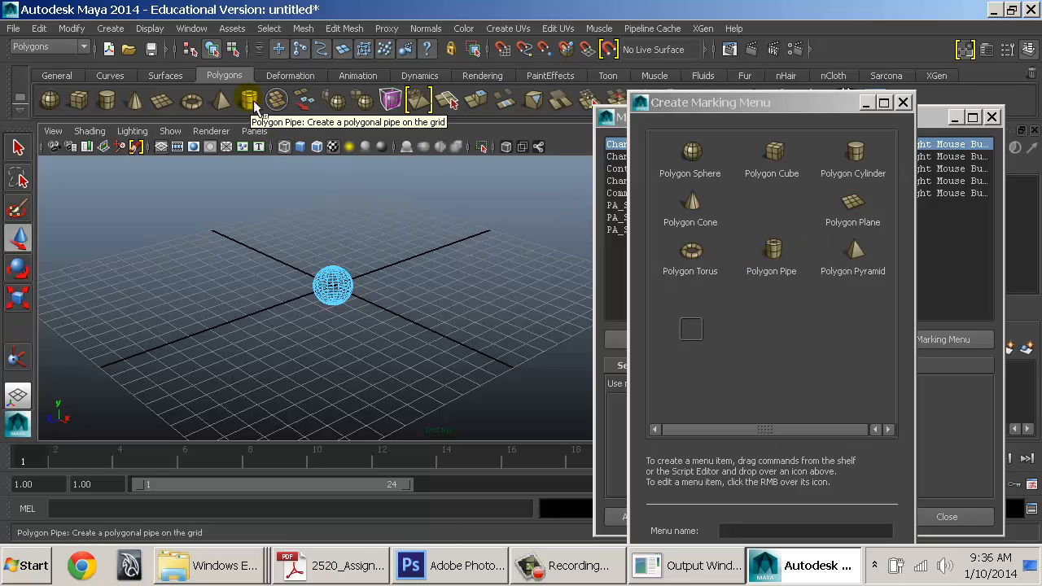
{"action": "left_click", "coordinate": [107, 29]}
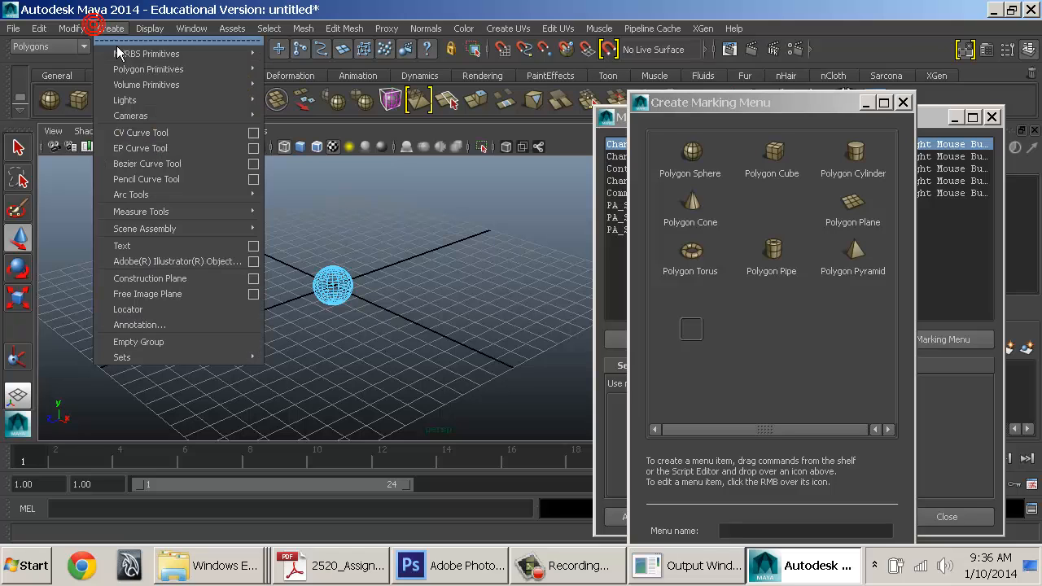
{"action": "mouse_move", "coordinate": [135, 69]}
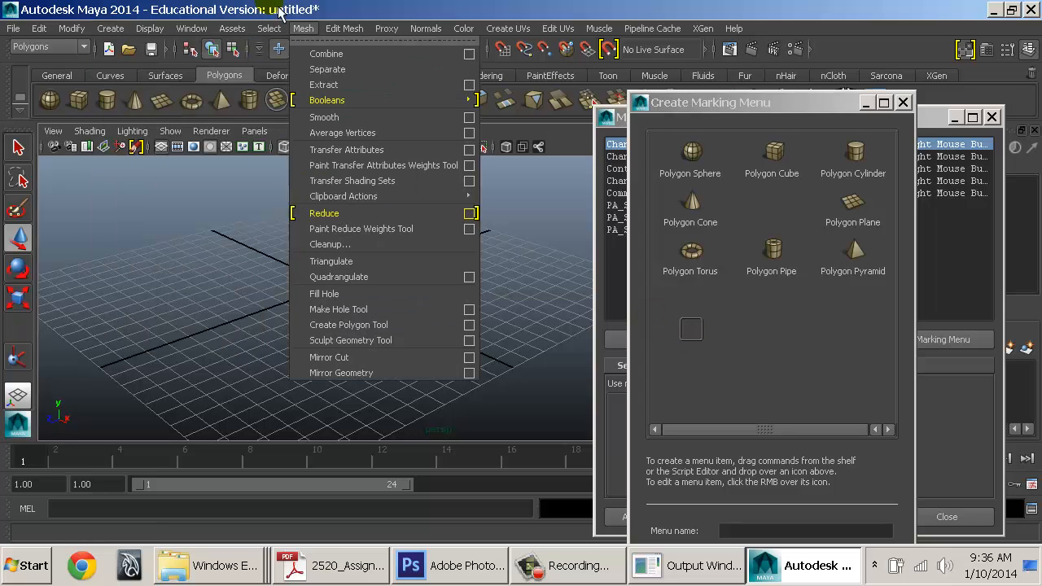
{"action": "mouse_move", "coordinate": [114, 26]}
{"action": "mouse_move", "coordinate": [179, 69]}
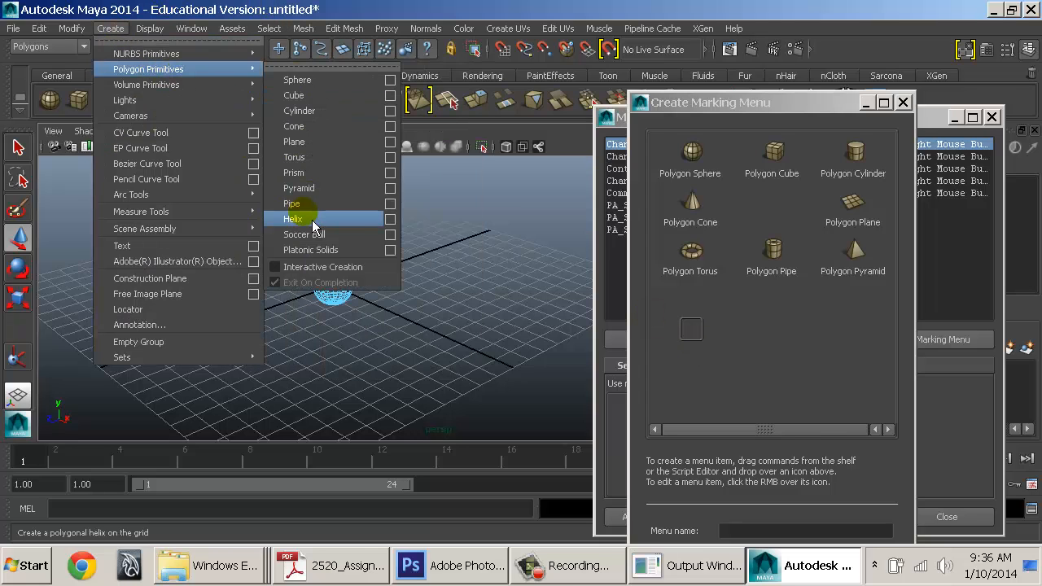
{"action": "middle_click_drag", "start_coordinate": [310, 226], "coordinate": [696, 342]}
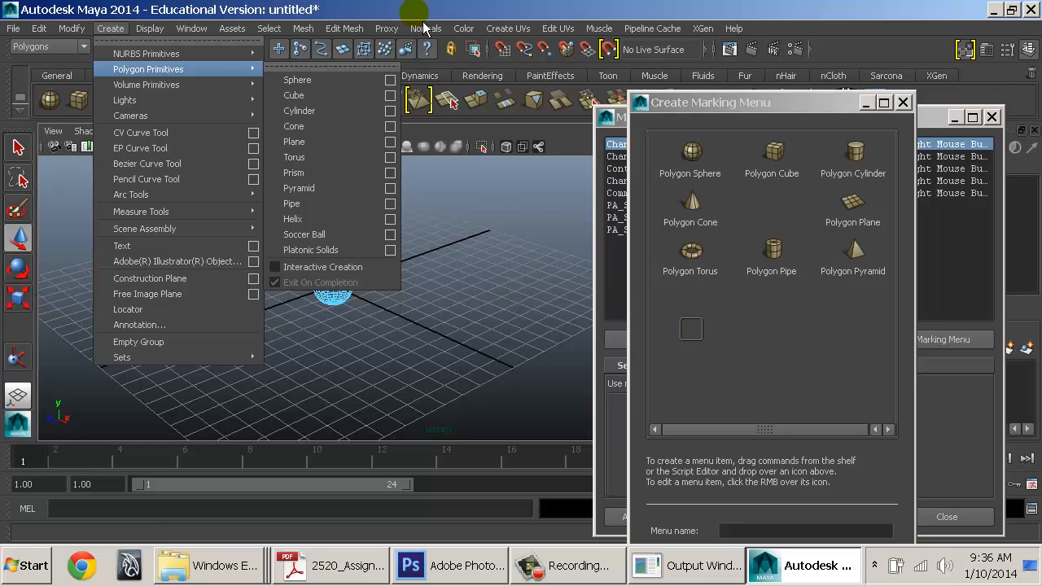
{"action": "left_click", "coordinate": [368, 8]}
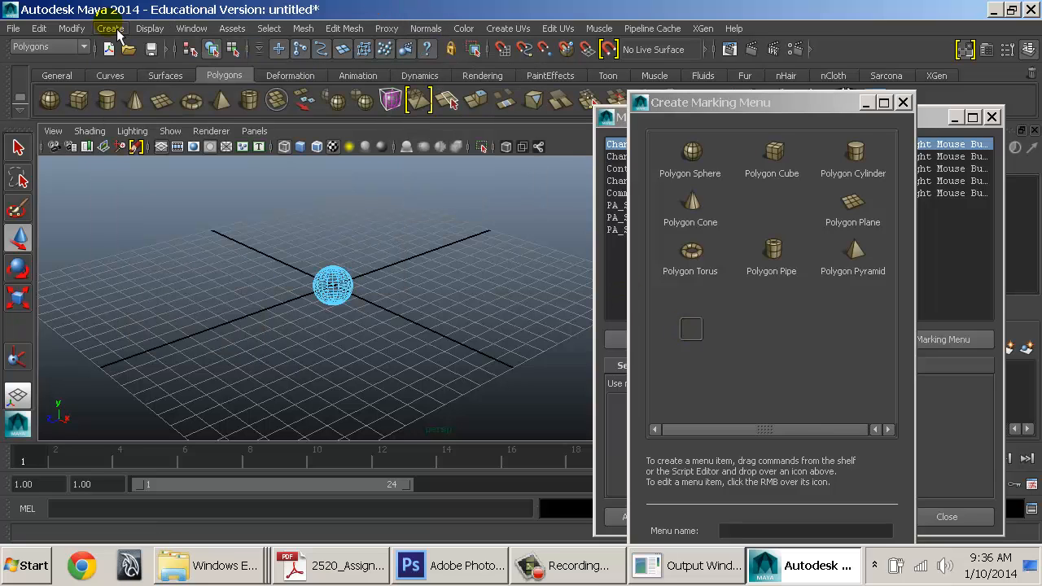
Create a new shelf named dummy
{"action": "left_click_drag", "start_coordinate": [712, 107], "coordinate": [675, 164]}
{"action": "left_click_drag", "start_coordinate": [705, 126], "coordinate": [700, 155]}
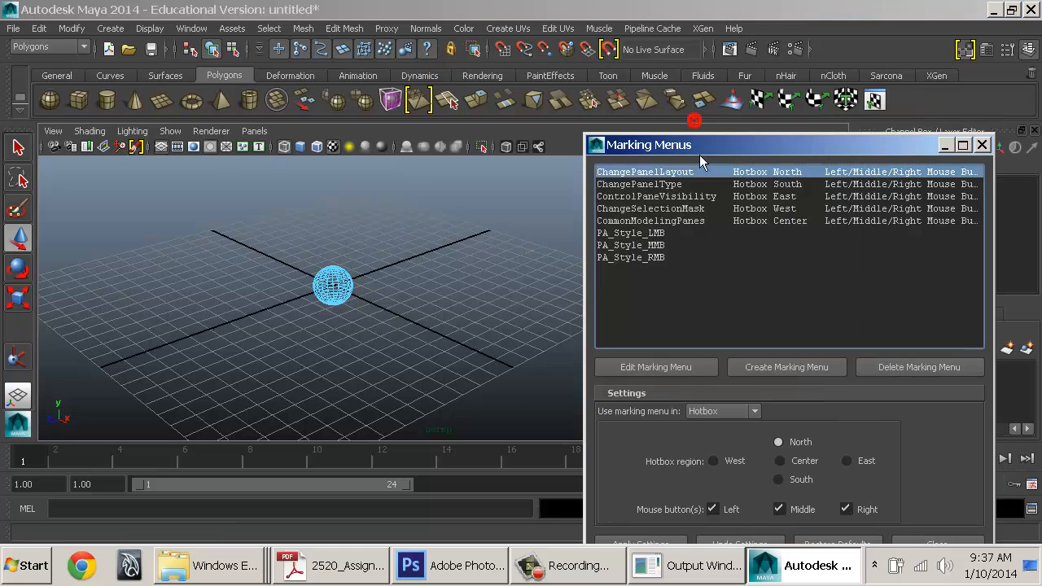
{"action": "left_click", "coordinate": [19, 101]}
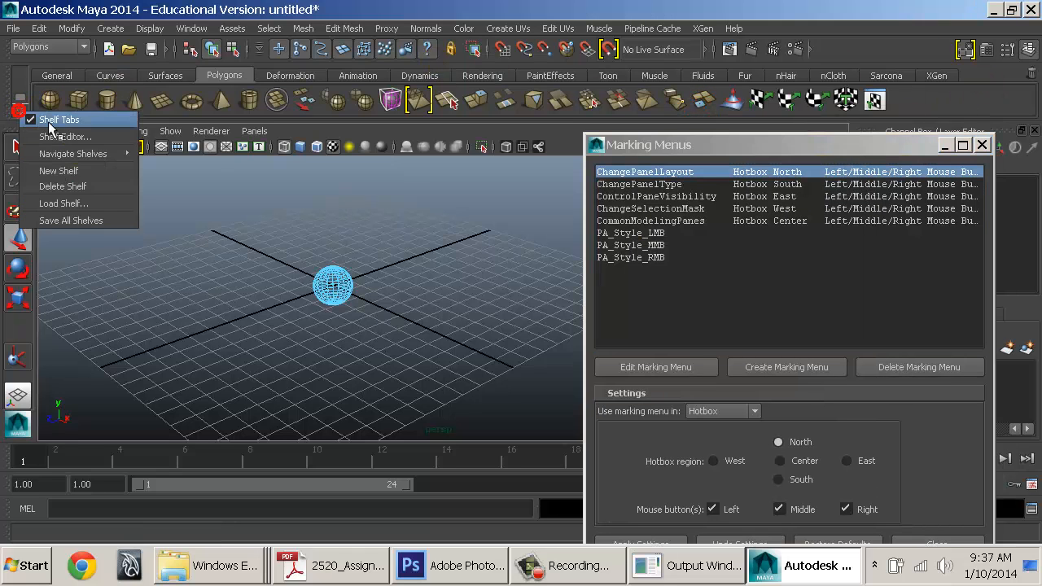
{"action": "left_click", "coordinate": [58, 171]}
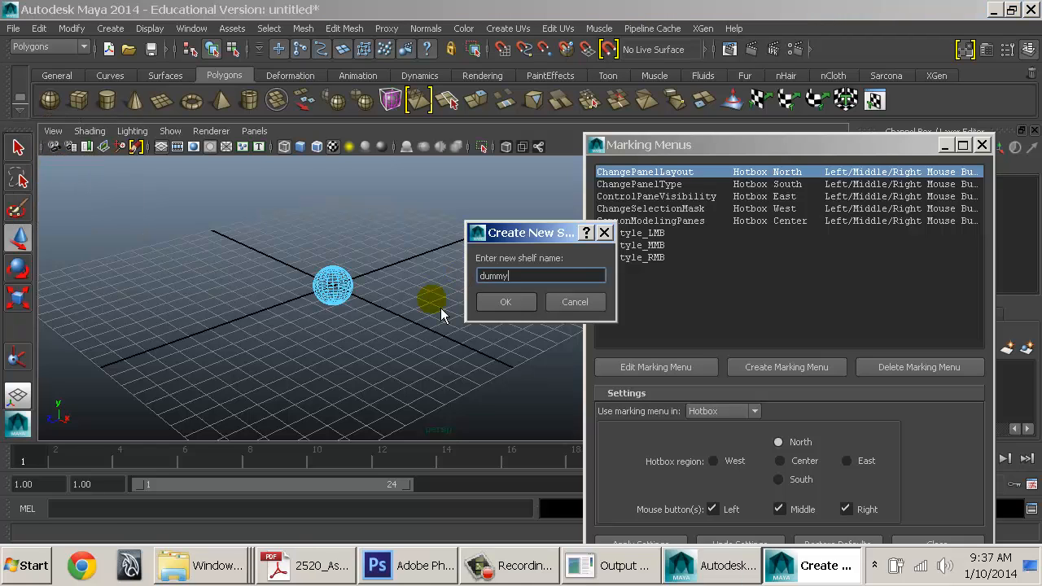
{"action": "type", "text": "dummy"}
{"action": "key", "text": "Return"}
Add Create > Polygon Primitives > Helix to the dummy shelf
{"action": "left_click", "coordinate": [109, 28]}
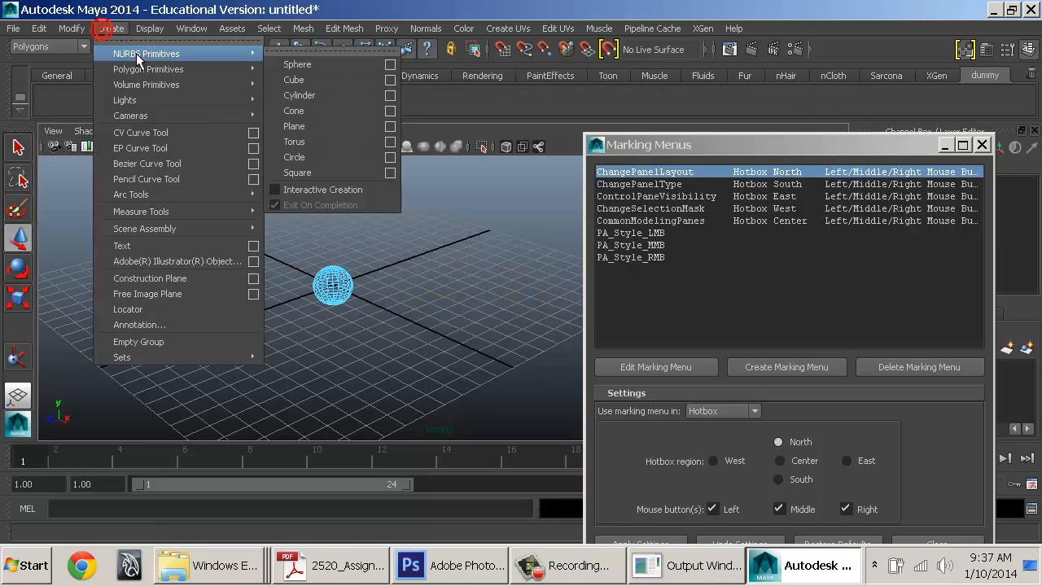
{"action": "mouse_move", "coordinate": [233, 69]}
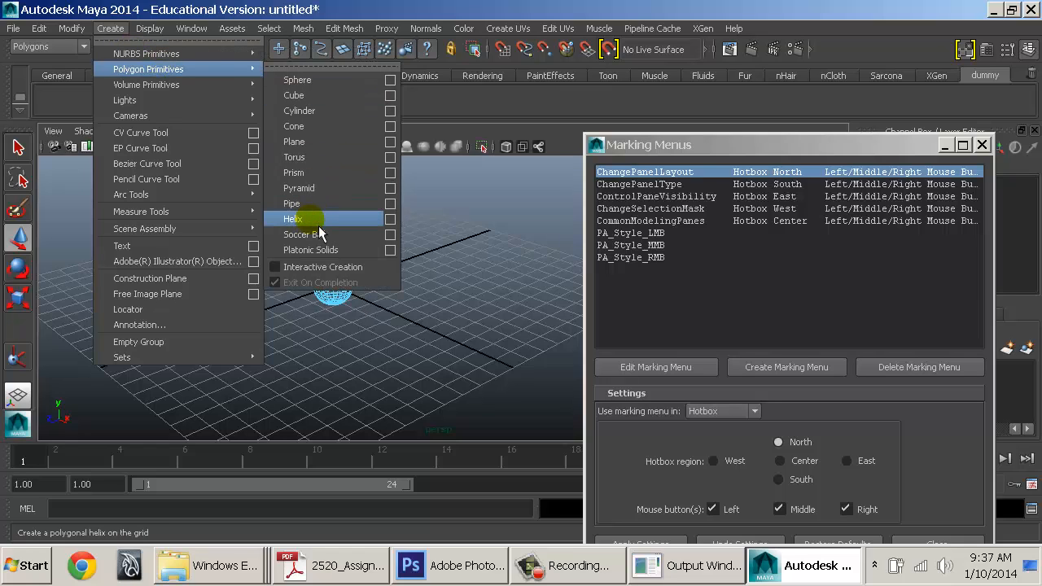
{"action": "left_click", "coordinate": [458, 117]}
Place the Helix shelf item into an empty slot of the new marking menu
{"action": "left_click_drag", "start_coordinate": [747, 146], "coordinate": [957, 367]}
{"action": "left_click_drag", "start_coordinate": [755, 173], "coordinate": [691, 125]}
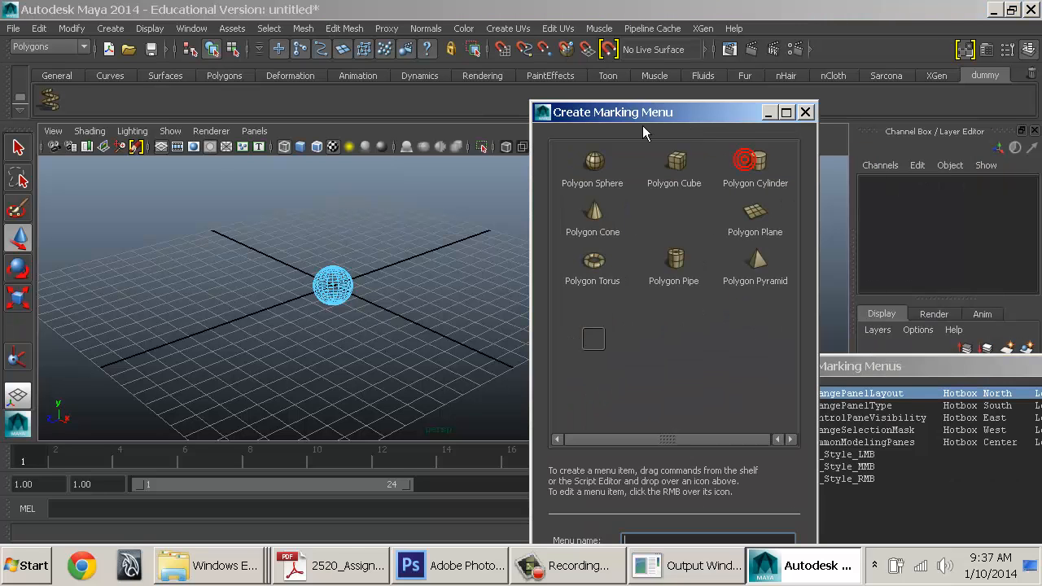
{"action": "middle_click_drag", "start_coordinate": [45, 107], "coordinate": [599, 343]}
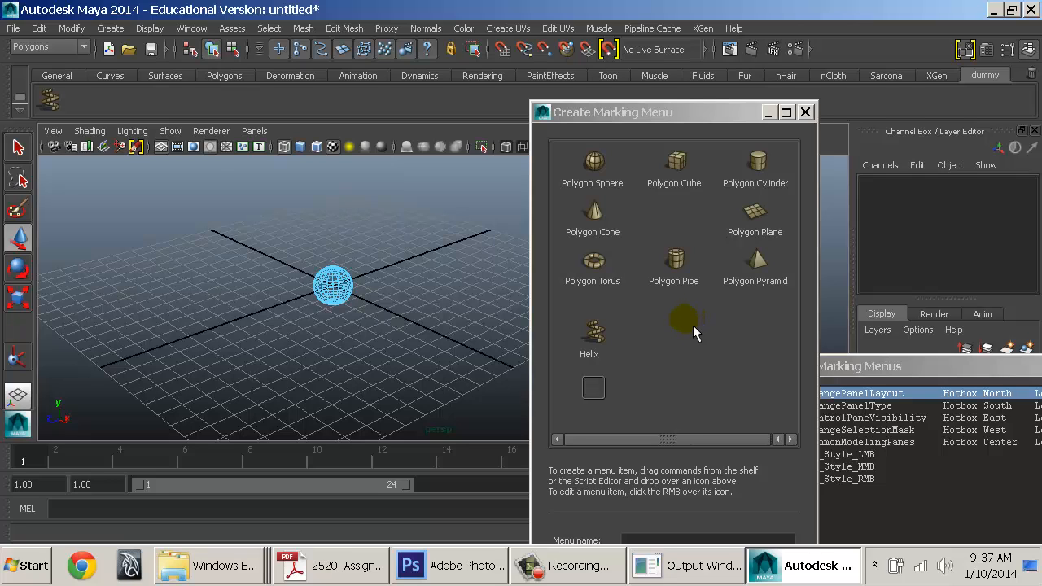
{"action": "left_click_drag", "start_coordinate": [686, 119], "coordinate": [591, 79]}
{"action": "right_click", "coordinate": [505, 124]}
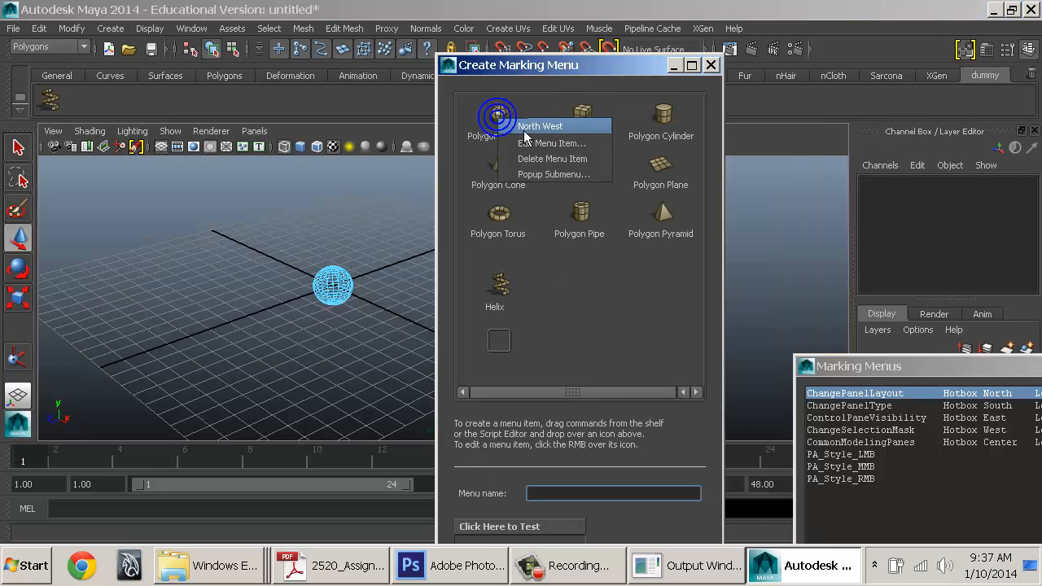
{"action": "left_click", "coordinate": [523, 144]}
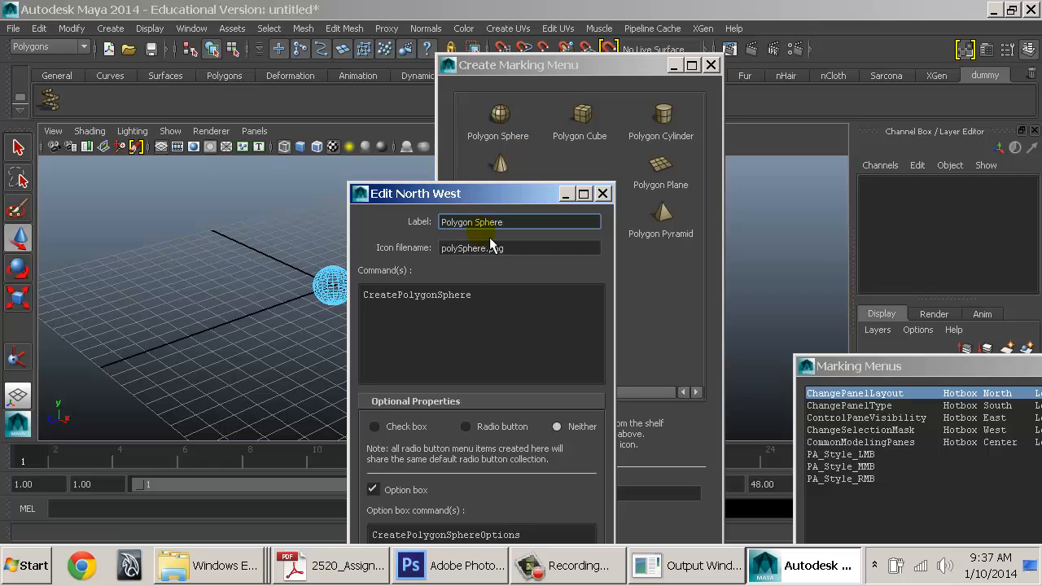
{"action": "double_click", "coordinate": [458, 222]}
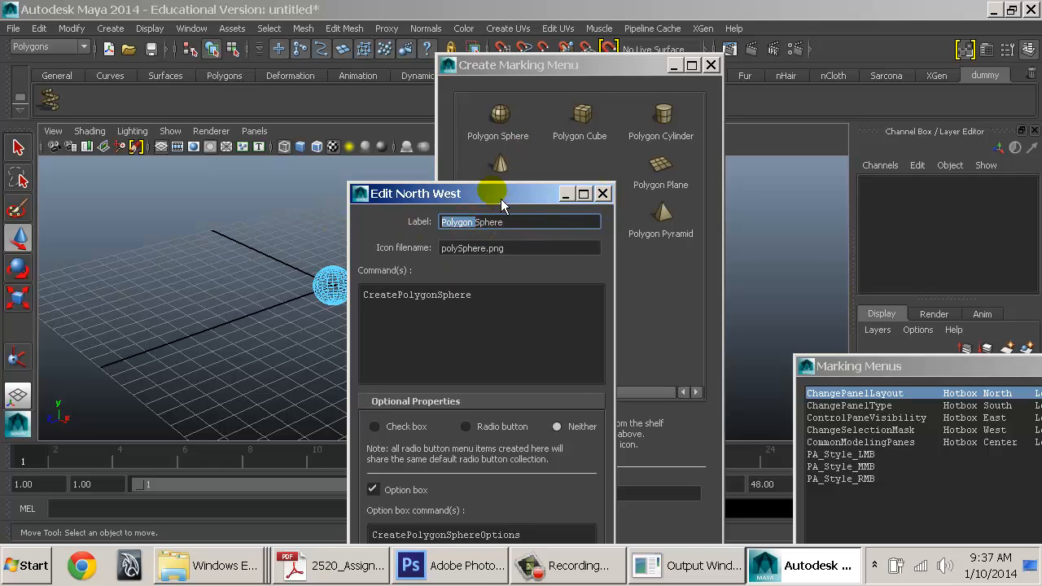
{"action": "left_click_drag", "start_coordinate": [501, 199], "coordinate": [407, 67]}
{"action": "left_click", "coordinate": [411, 178]}
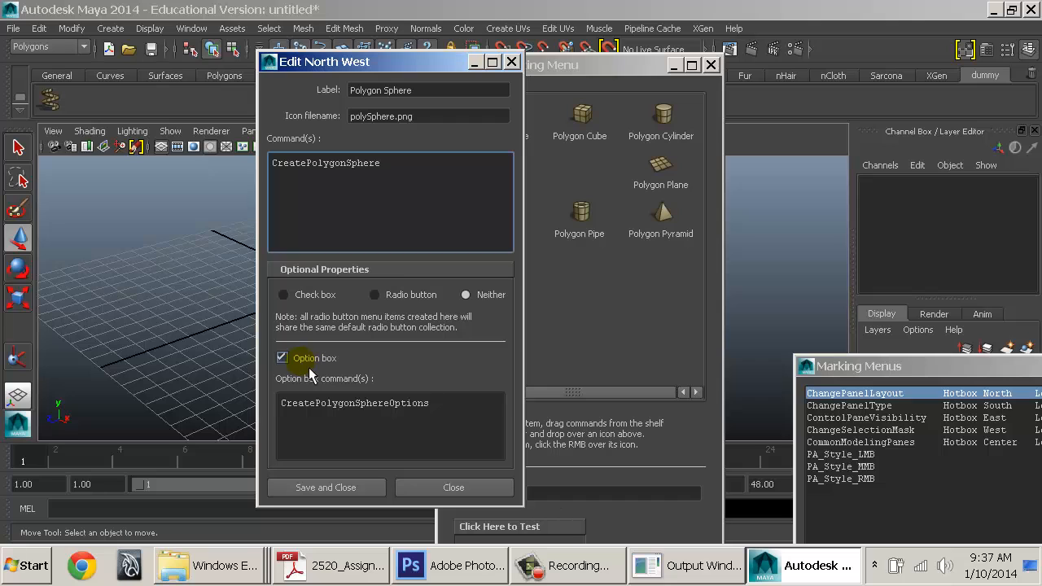
{"action": "left_click", "coordinate": [365, 494]}
{"action": "left_click_drag", "start_coordinate": [600, 63], "coordinate": [674, 28]}
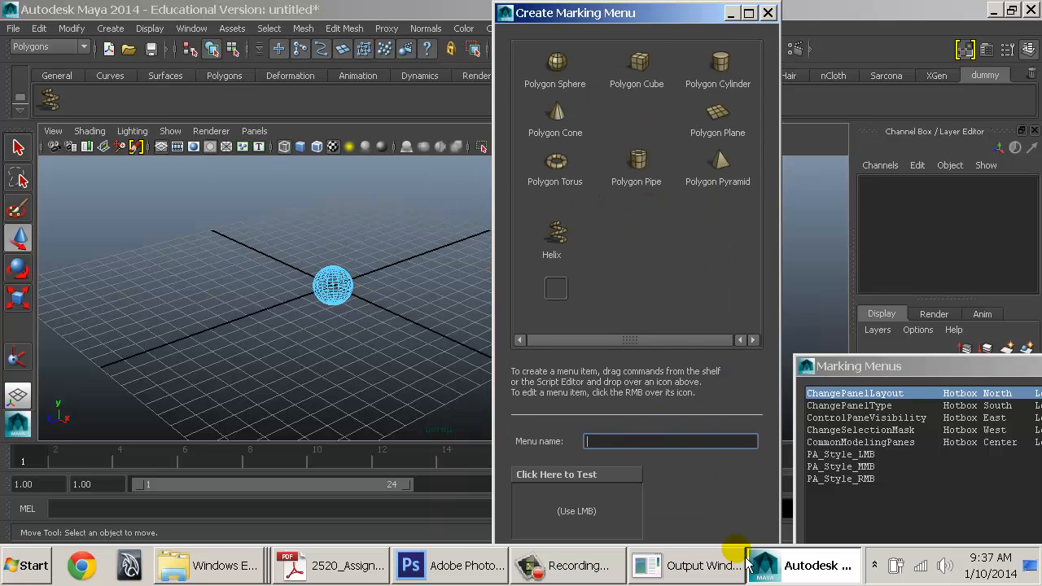
Reposition the menu editor and try out the PolyCreate menu in its test area
{"action": "double_click", "coordinate": [676, 11]}
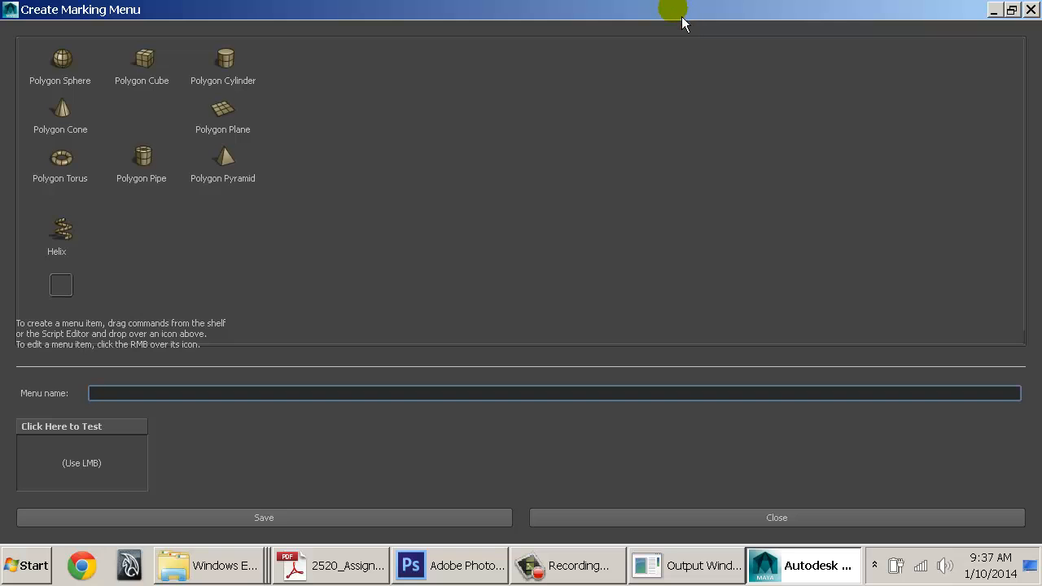
{"action": "double_click", "coordinate": [675, 11]}
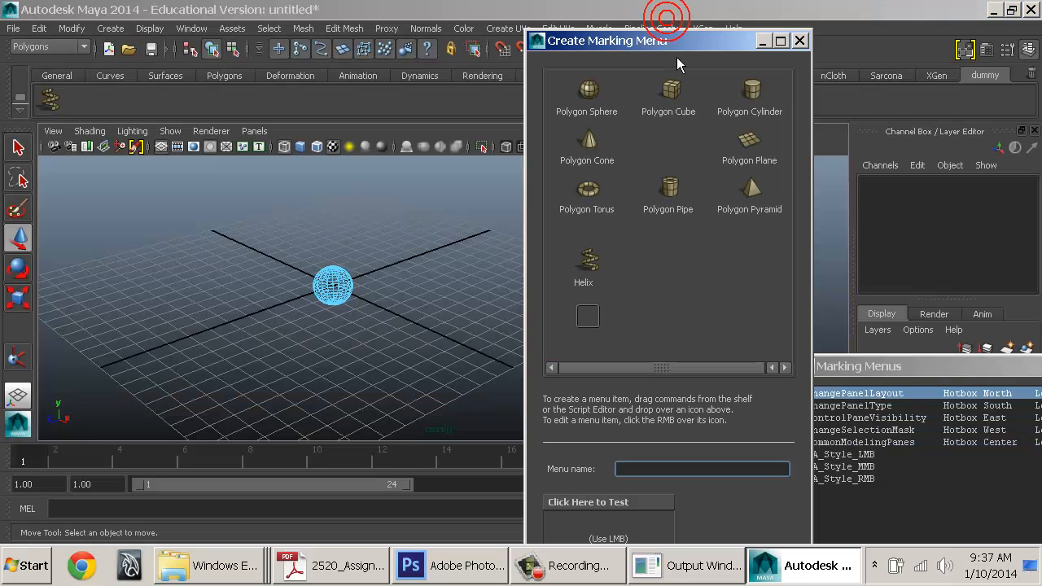
{"action": "left_click_drag", "start_coordinate": [677, 45], "coordinate": [672, 28]}
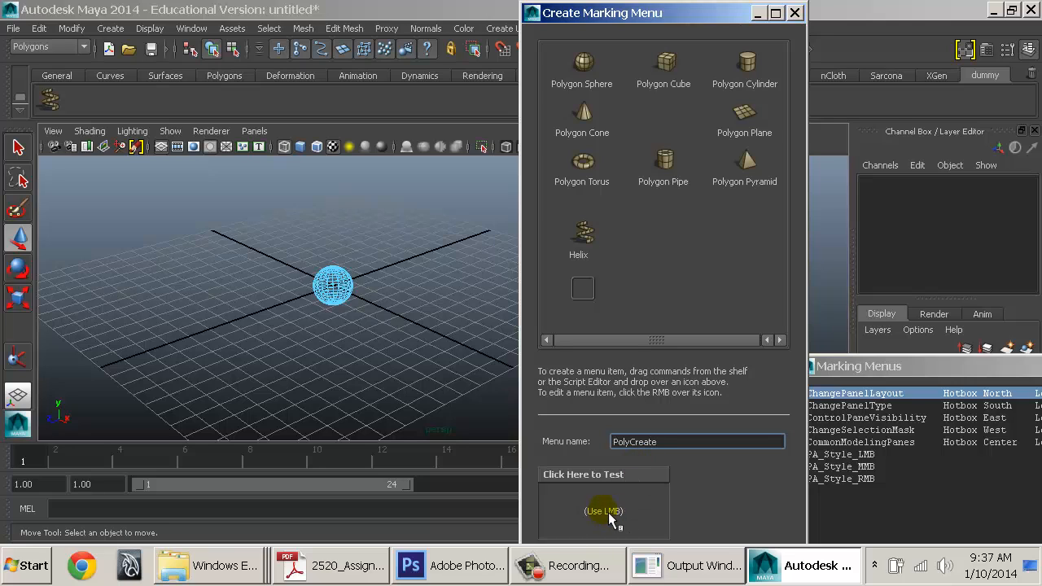
{"action": "mouse_move", "coordinate": [607, 513]}
{"action": "left_mouse_down"}
{"action": "mouse_move", "coordinate": [607, 470]}
{"action": "mouse_move", "coordinate": [531, 489]}
{"action": "mouse_move", "coordinate": [519, 525]}
{"action": "mouse_move", "coordinate": [594, 537]}
{"action": "mouse_move", "coordinate": [692, 518]}
{"action": "mouse_move", "coordinate": [603, 541]}
{"action": "mouse_move", "coordinate": [629, 576]}
{"action": "mouse_move", "coordinate": [612, 502]}
{"action": "left_mouse_up"}
{"action": "right_click_drag", "start_coordinate": [329, 296], "coordinate": [410, 144]}
Delete the sphere, then test the menu by creating a Polygon Cube from it
{"action": "left_click_drag", "start_coordinate": [348, 236], "coordinate": [332, 276]}
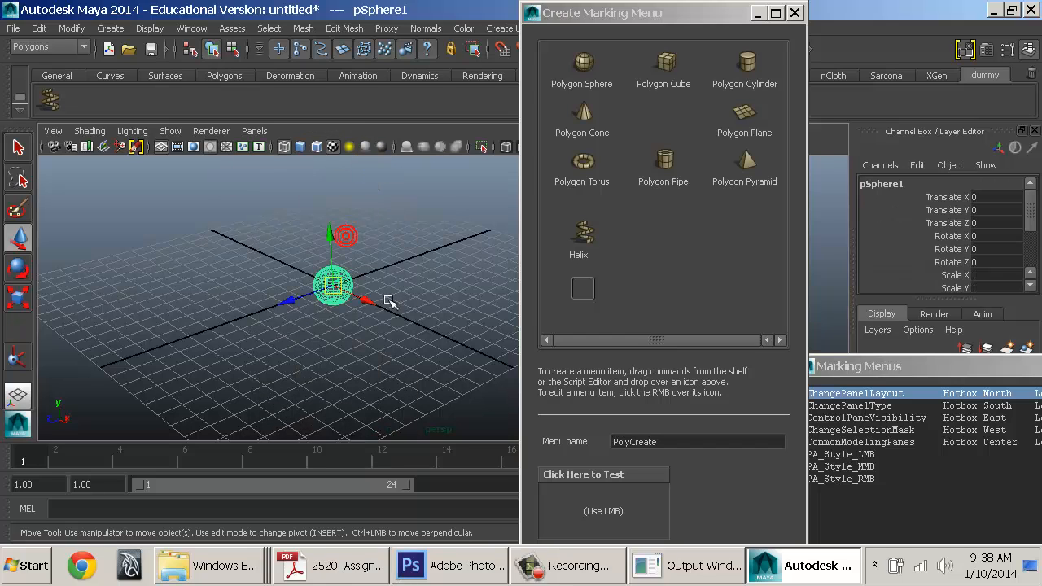
{"action": "key", "text": "Delete"}
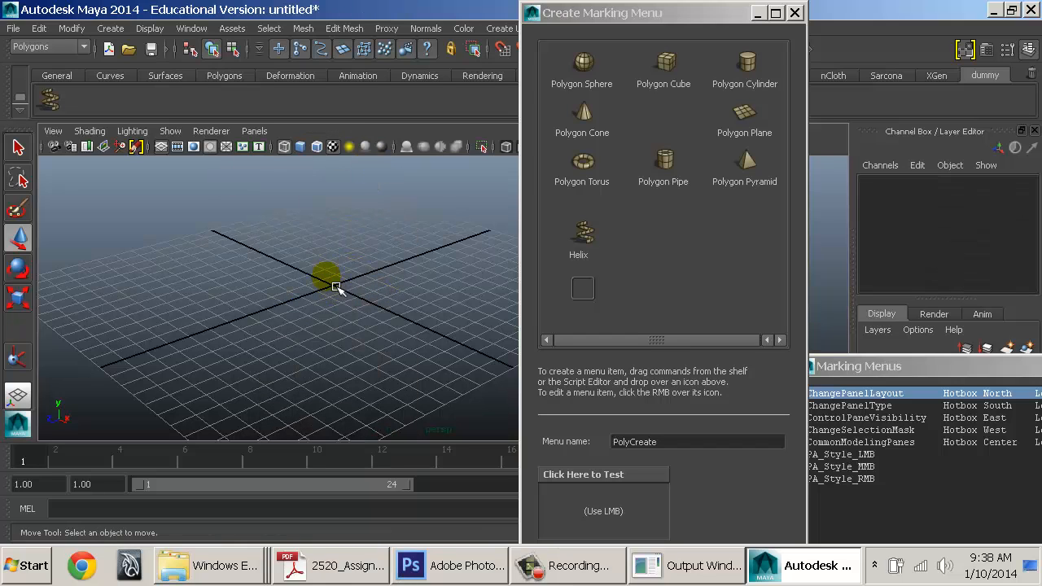
{"action": "left_click", "coordinate": [111, 29]}
{"action": "mouse_move", "coordinate": [199, 69]}
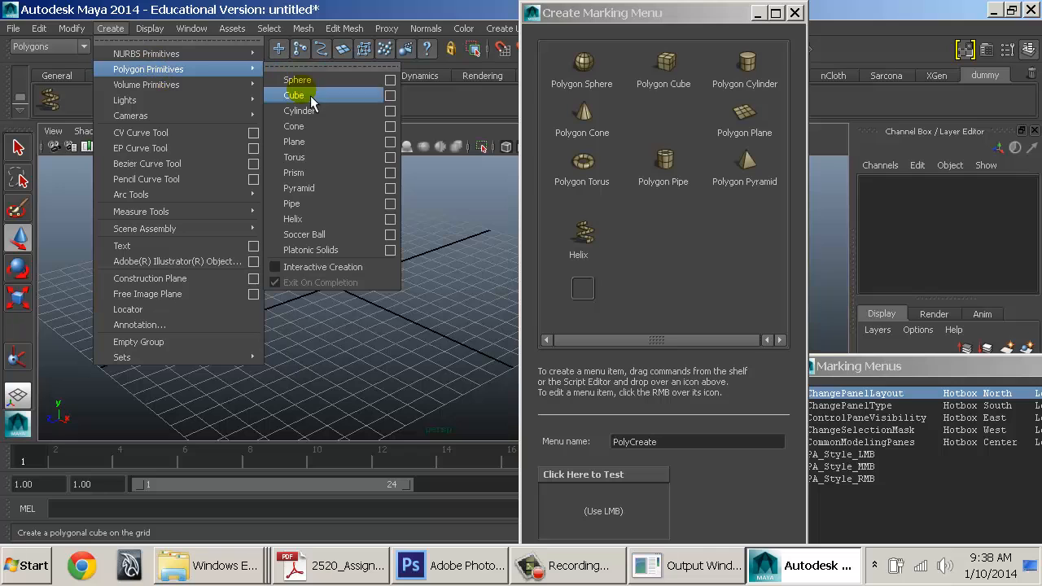
{"action": "left_click", "coordinate": [477, 296]}
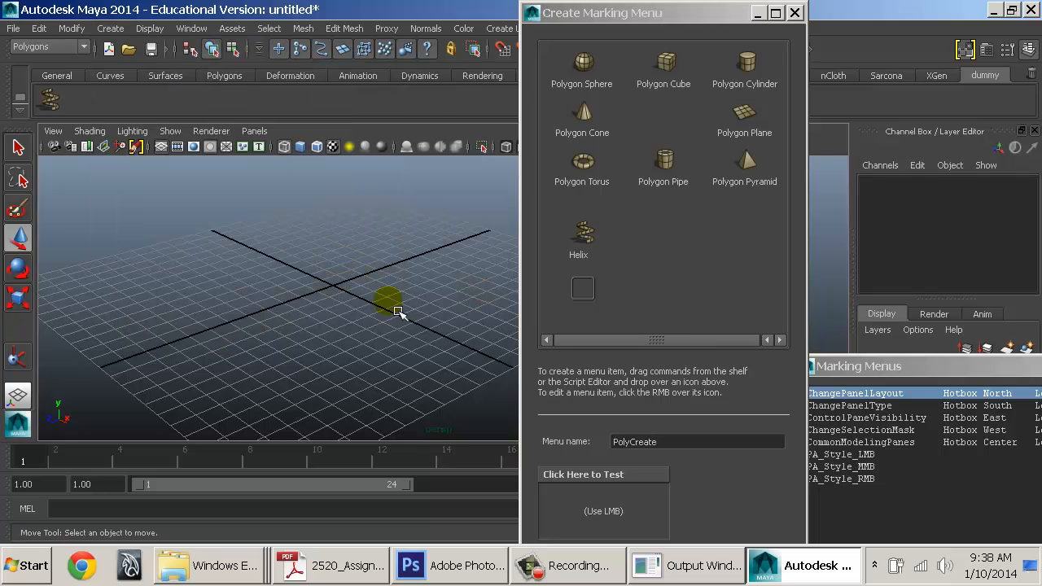
{"action": "left_click_drag", "start_coordinate": [604, 500], "coordinate": [610, 479]}
{"action": "left_click", "coordinate": [291, 326]}
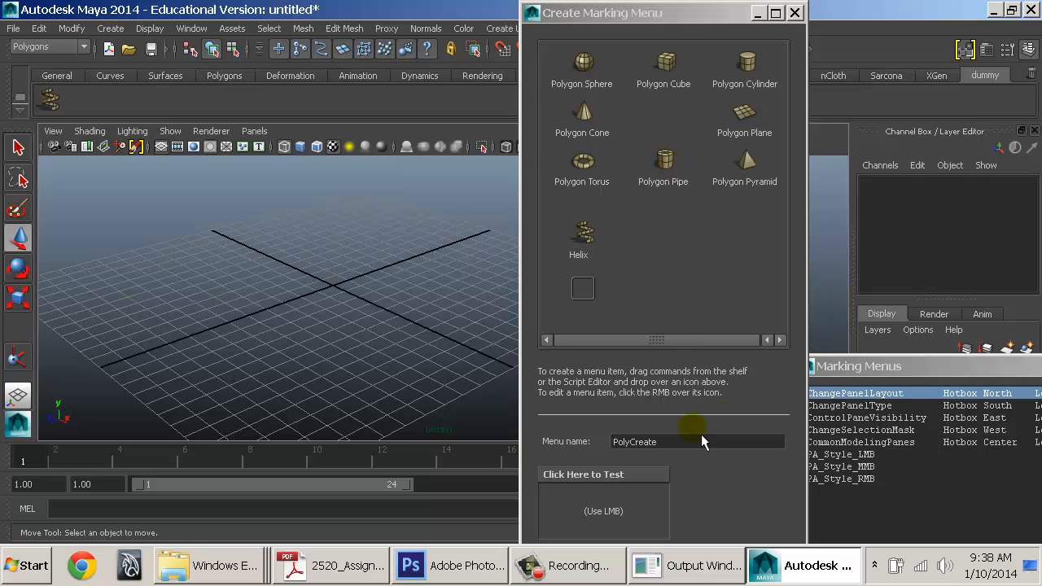
Maximize the menu editor, save the PolyCreate marking menu, and close the editor
{"action": "left_click", "coordinate": [665, 13]}
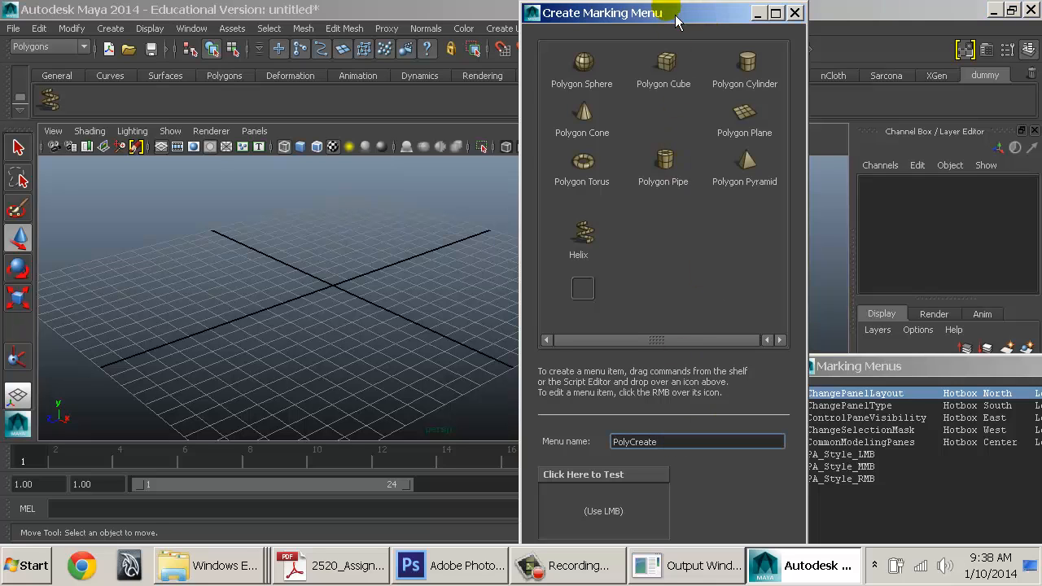
{"action": "double_click", "coordinate": [614, 13]}
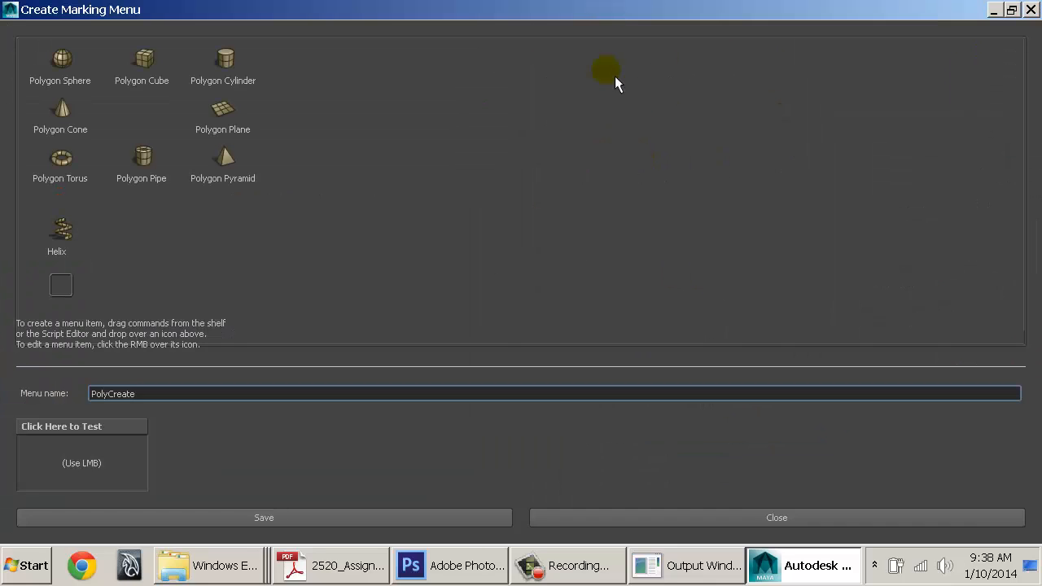
{"action": "left_click", "coordinate": [285, 523]}
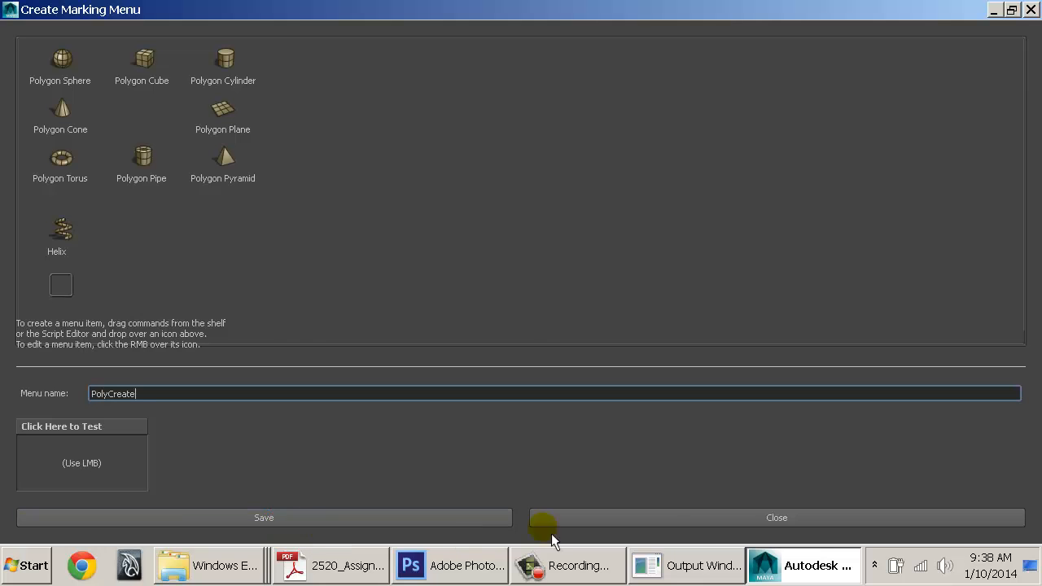
{"action": "left_click", "coordinate": [707, 526]}
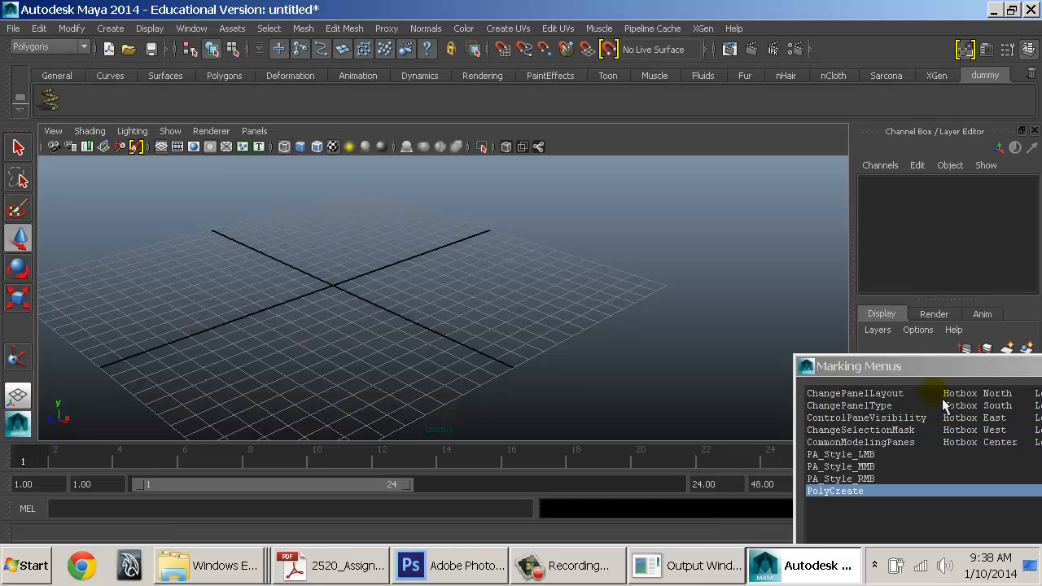
Set PolyCreate's 'Use marking menu in' to Hotkey Editor, apply, and close the Marking Menus list
{"action": "left_click_drag", "start_coordinate": [939, 380], "coordinate": [401, 69]}
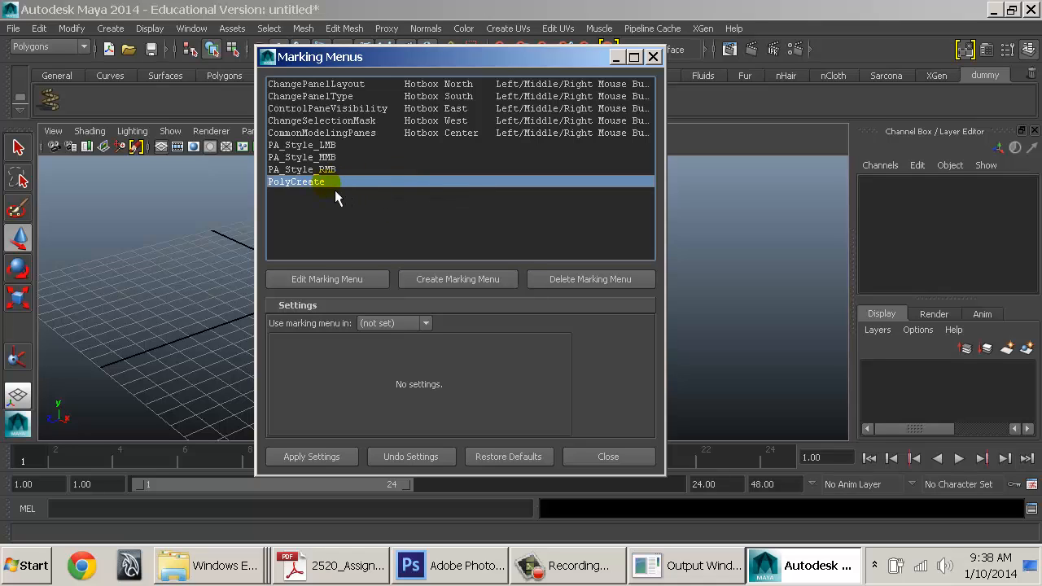
{"action": "left_click", "coordinate": [399, 324]}
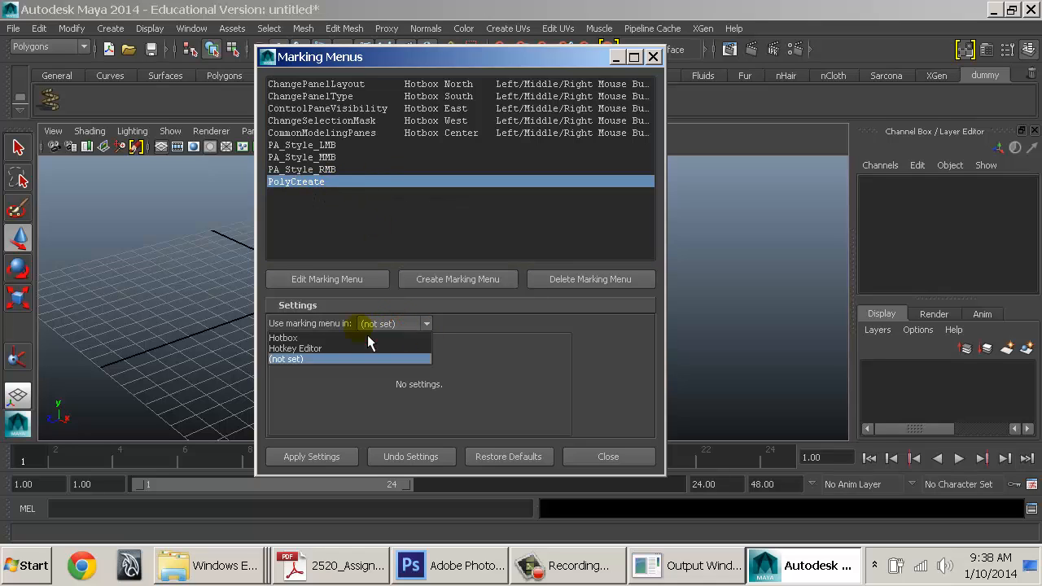
{"action": "left_click", "coordinate": [315, 352]}
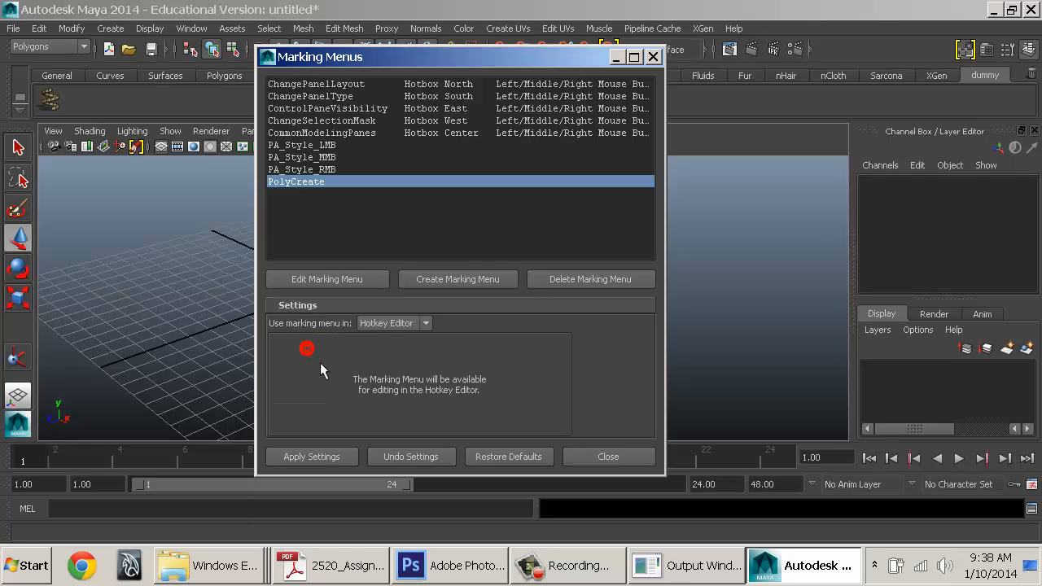
{"action": "left_click", "coordinate": [291, 460]}
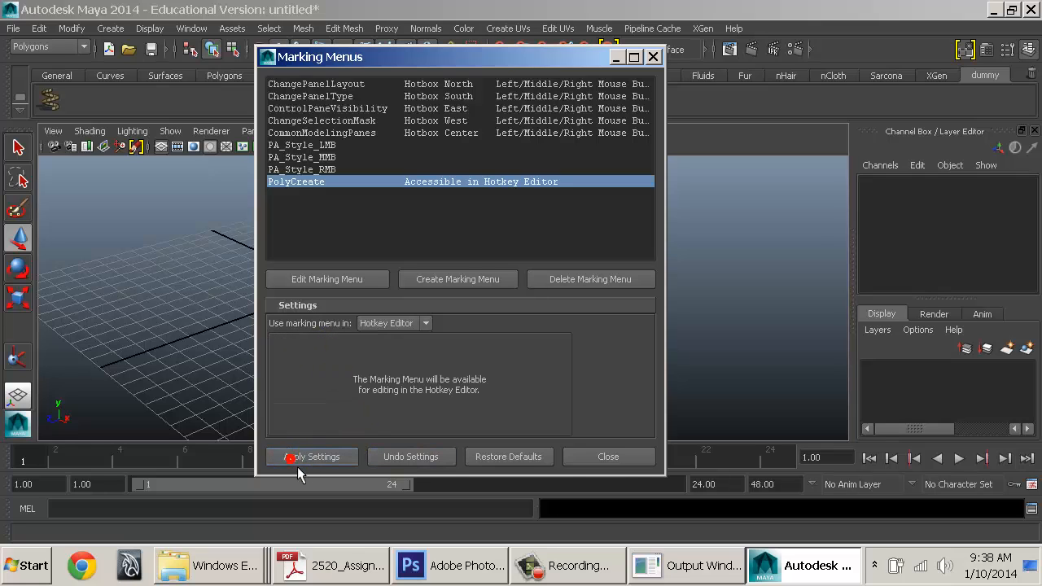
{"action": "left_click", "coordinate": [610, 459]}
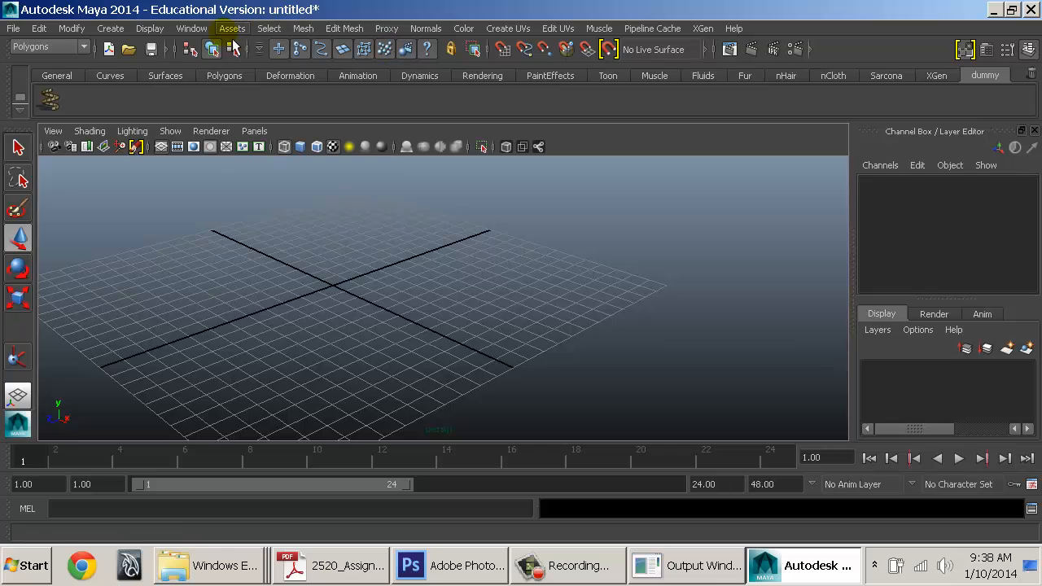
{"action": "left_click_drag", "start_coordinate": [687, 261], "coordinate": [477, 256]}
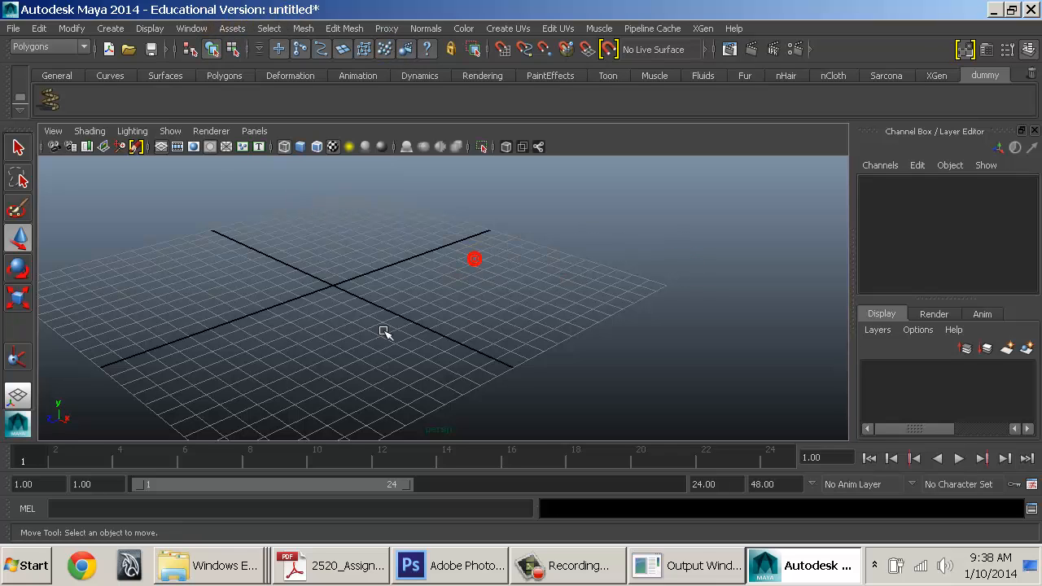
Open the Hotkey Editor from Window > Settings/Preferences and maximize it
{"action": "left_click", "coordinate": [199, 27]}
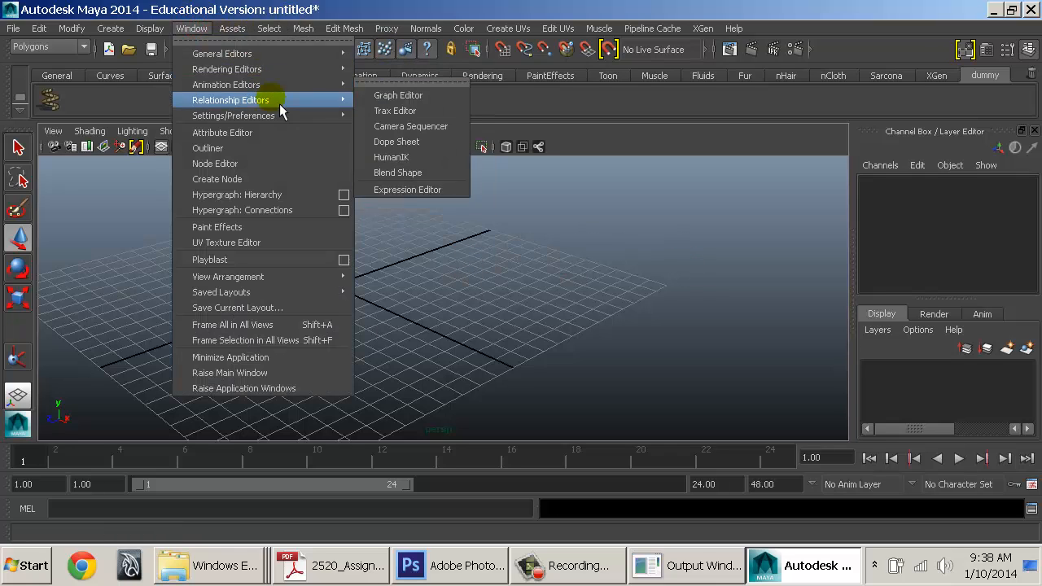
{"action": "mouse_move", "coordinate": [281, 109]}
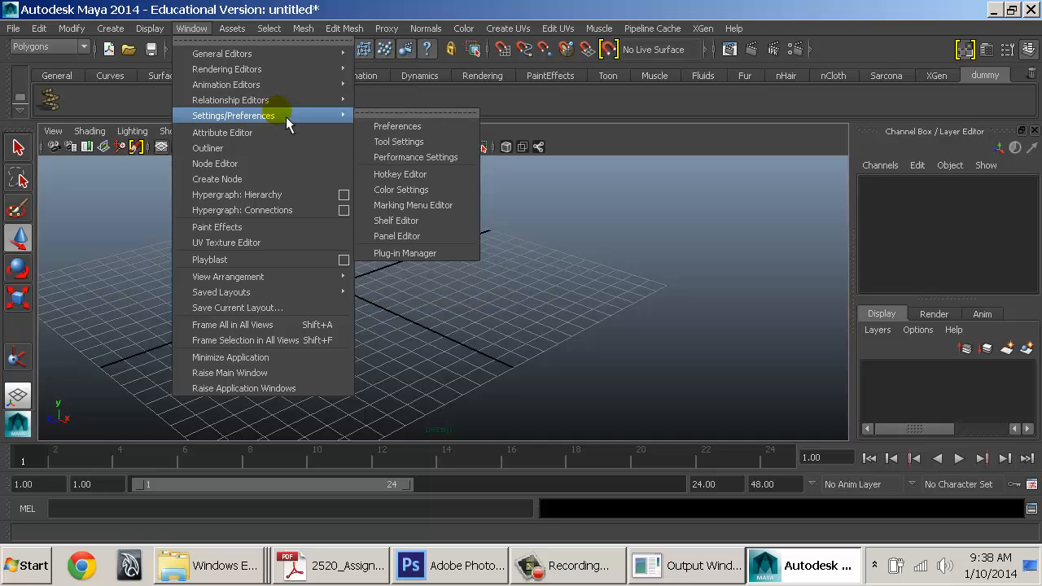
{"action": "left_click", "coordinate": [428, 175]}
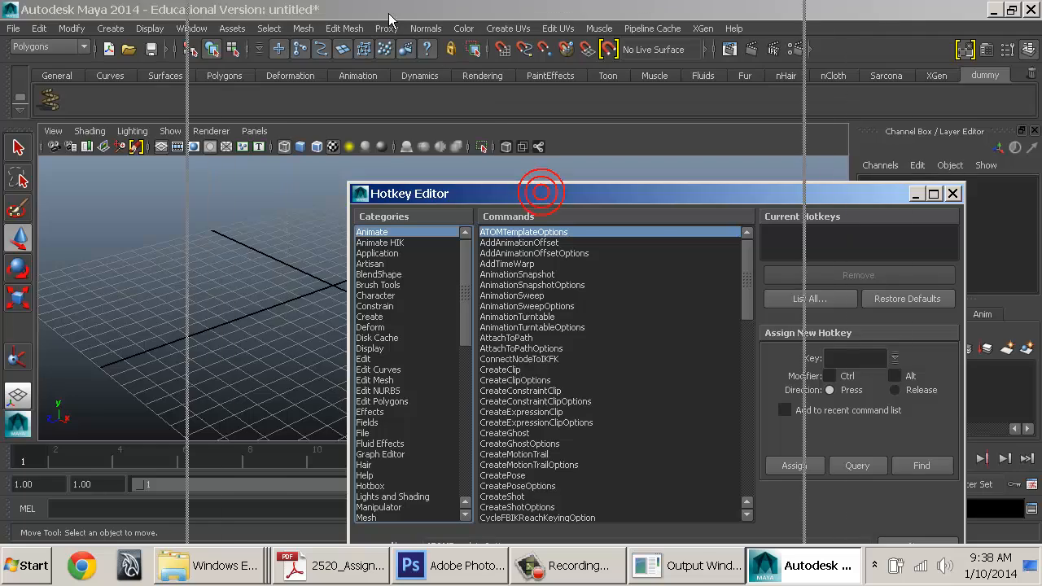
{"action": "double_click", "coordinate": [544, 194]}
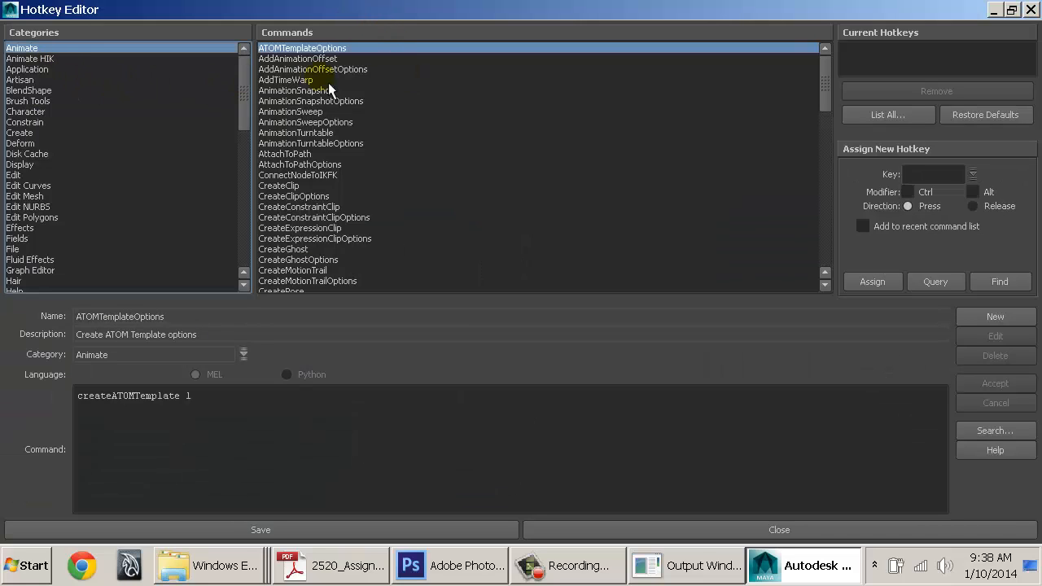
Browse the File category and check the SaveScene command's current hotkey
{"action": "scroll", "coordinate": [388, 102], "scroll_direction": "down", "scroll_amount": 20}
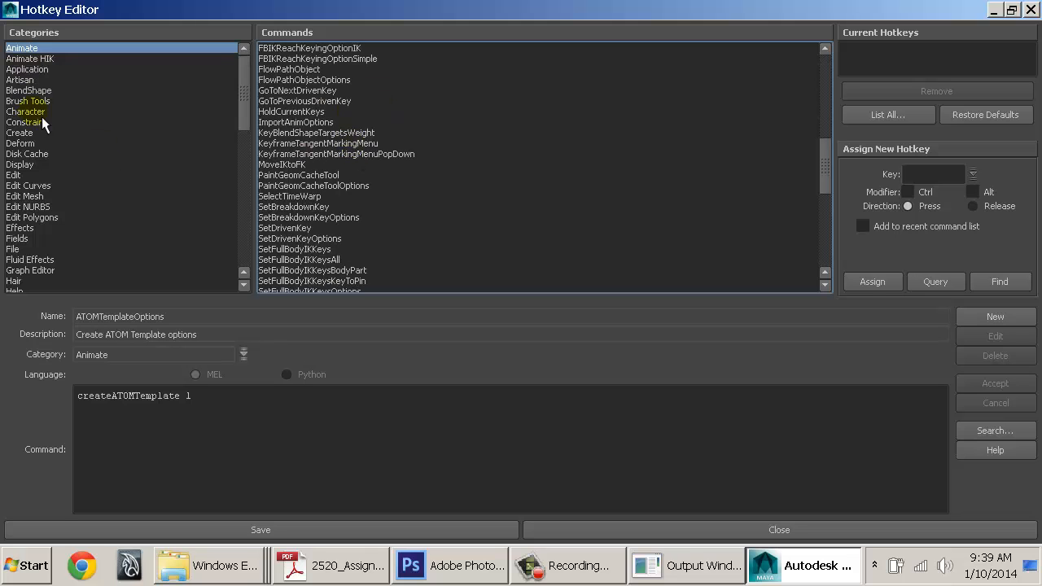
{"action": "scroll", "coordinate": [56, 175], "scroll_direction": "down", "scroll_amount": 4}
{"action": "scroll", "coordinate": [57, 176], "scroll_direction": "up", "scroll_amount": 4}
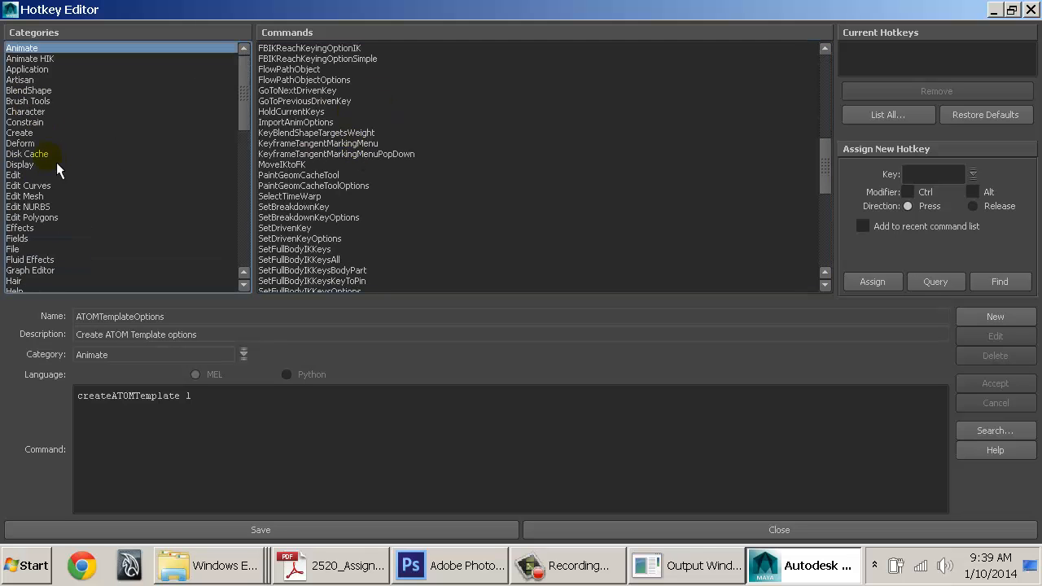
{"action": "left_click", "coordinate": [24, 249]}
{"action": "scroll", "coordinate": [335, 159], "scroll_direction": "down", "scroll_amount": 3}
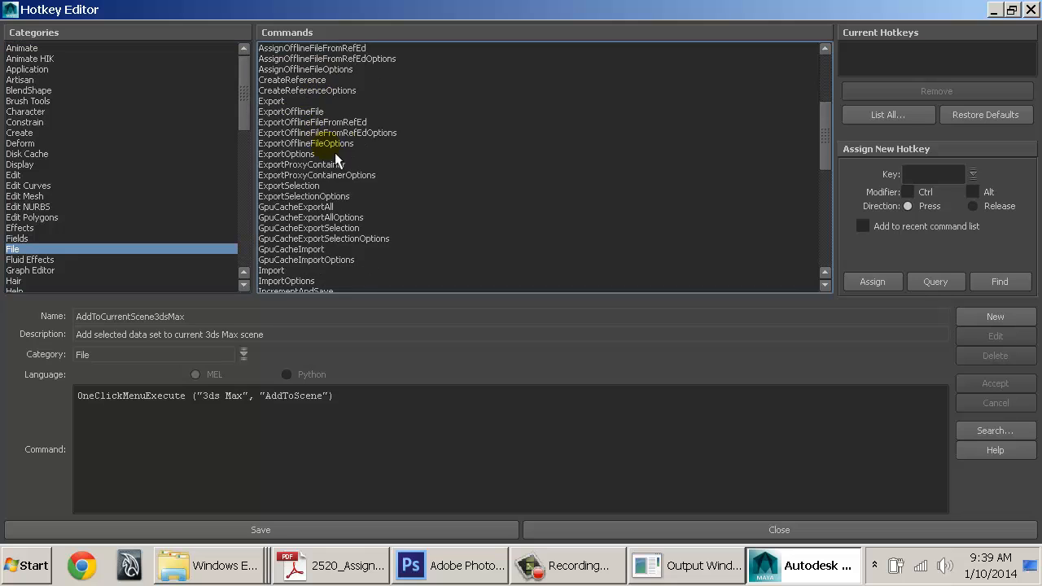
{"action": "scroll", "coordinate": [336, 159], "scroll_direction": "down", "scroll_amount": 10}
{"action": "left_click", "coordinate": [286, 164]}
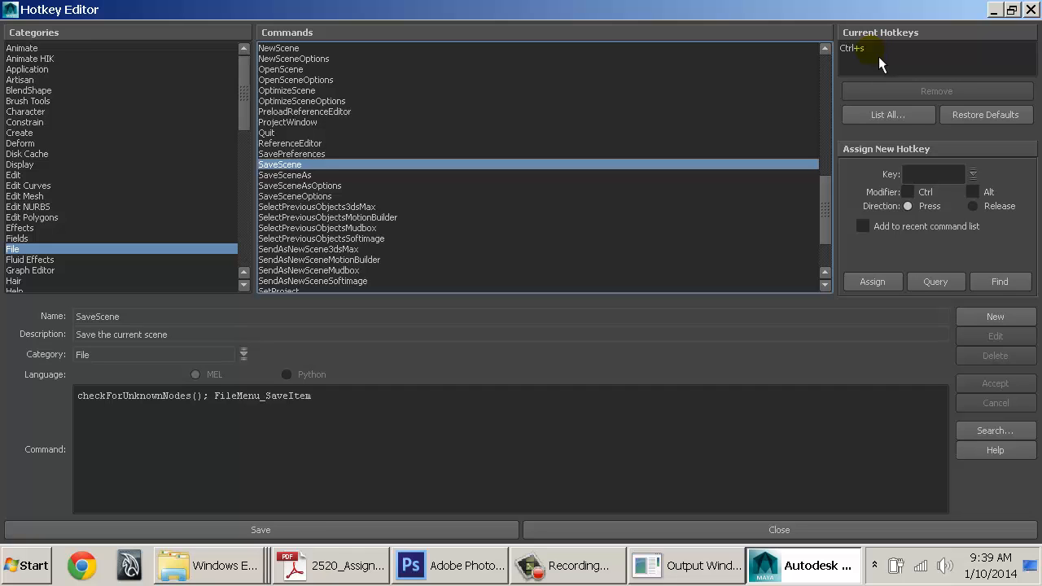
{"action": "scroll", "coordinate": [163, 216], "scroll_direction": "down", "scroll_amount": 12}
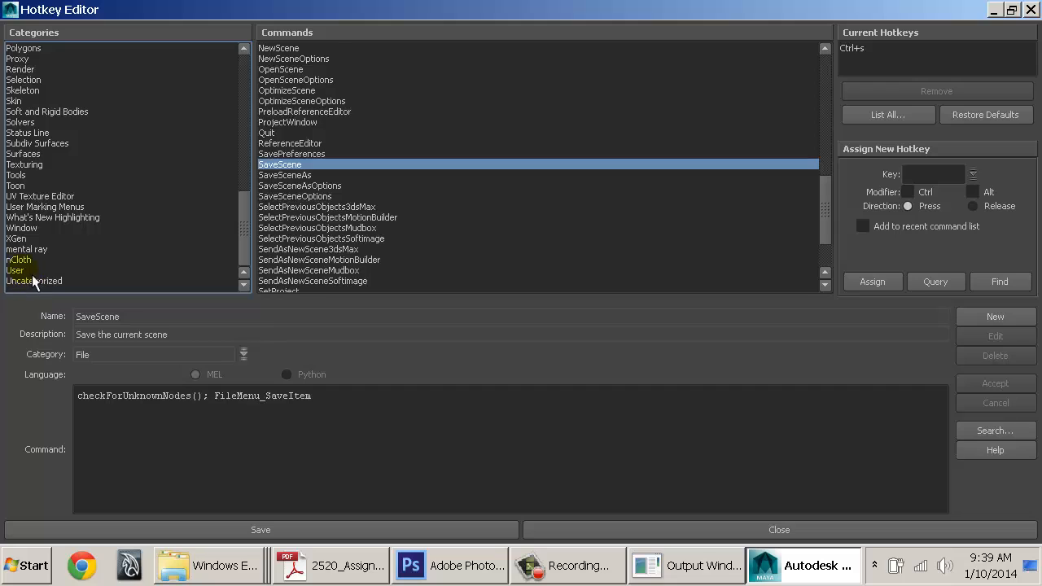
Select PolyCreate_Press under User Marking Menus and ready the Key field
{"action": "left_click", "coordinate": [23, 270]}
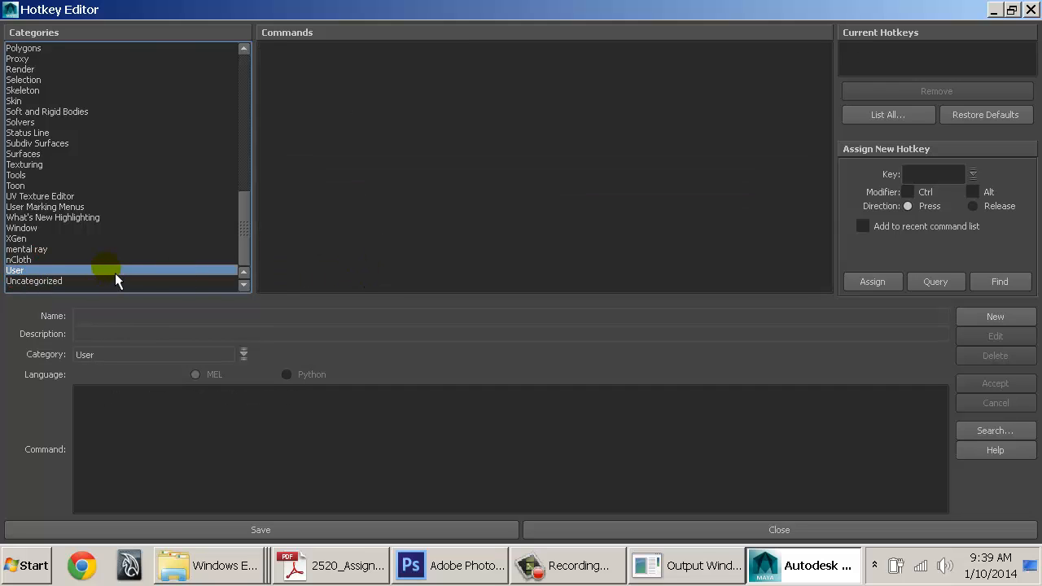
{"action": "left_click", "coordinate": [88, 208]}
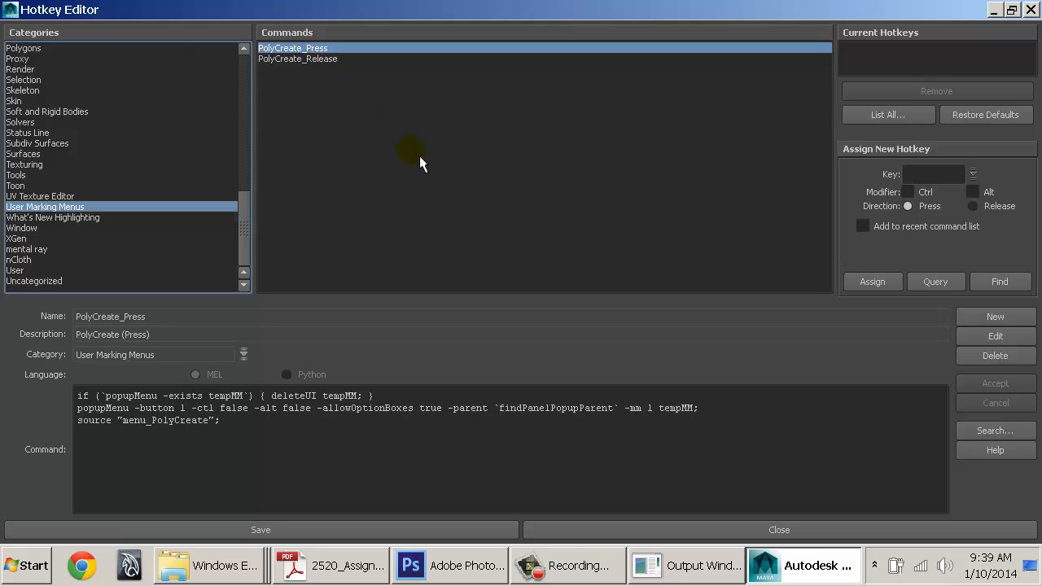
{"action": "left_click", "coordinate": [935, 175]}
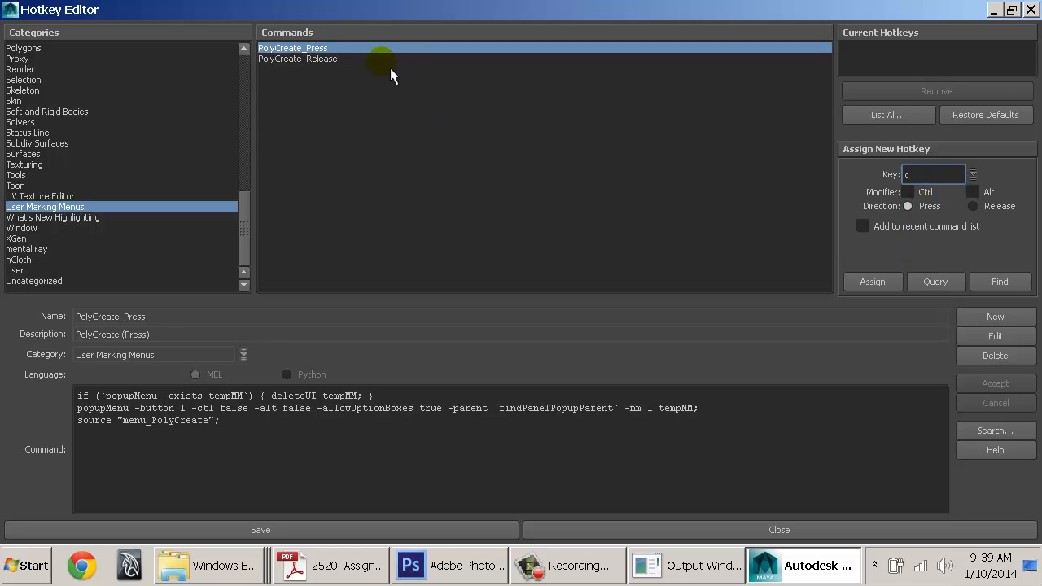
Query what Ctrl+s is already assigned to in the Hotkey Editor's Key field
{"action": "double_click", "coordinate": [923, 173]}
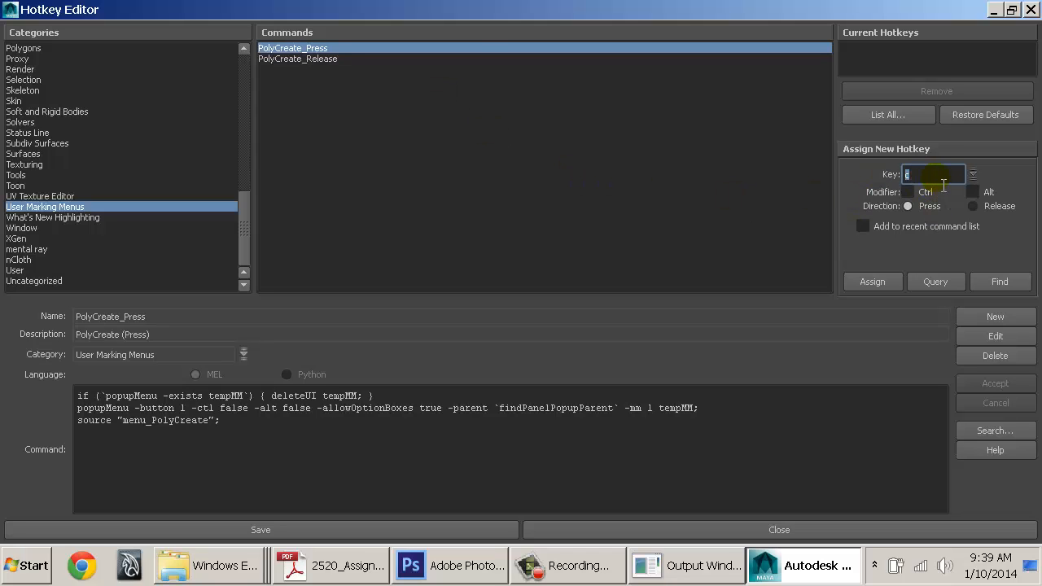
{"action": "left_click", "coordinate": [917, 193]}
{"action": "left_click", "coordinate": [924, 174]}
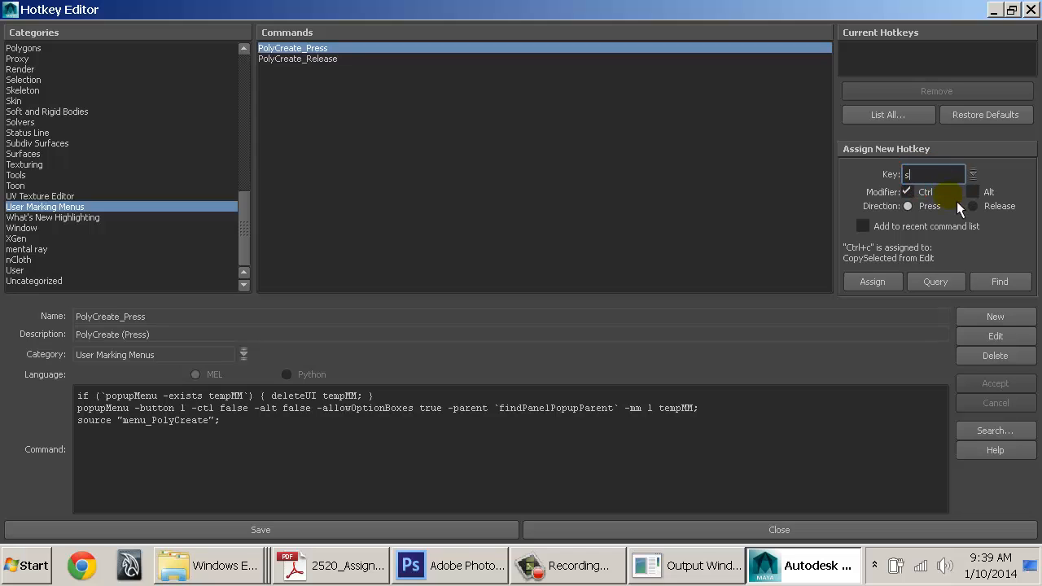
{"action": "key", "text": "Return"}
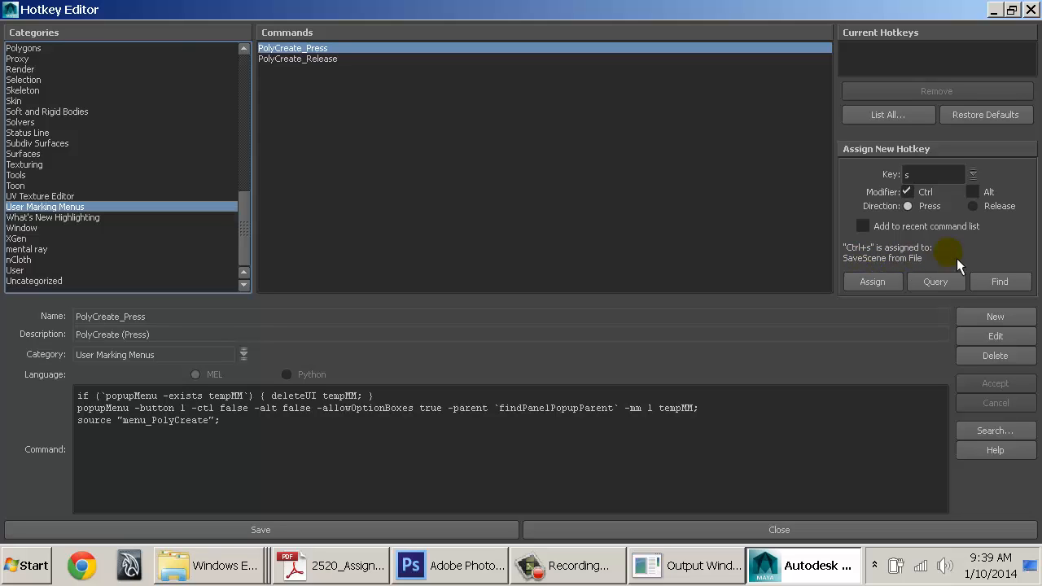
Drop the Ctrl modifier, check C's existing assignment, and enter C as the key
{"action": "left_click", "coordinate": [935, 174]}
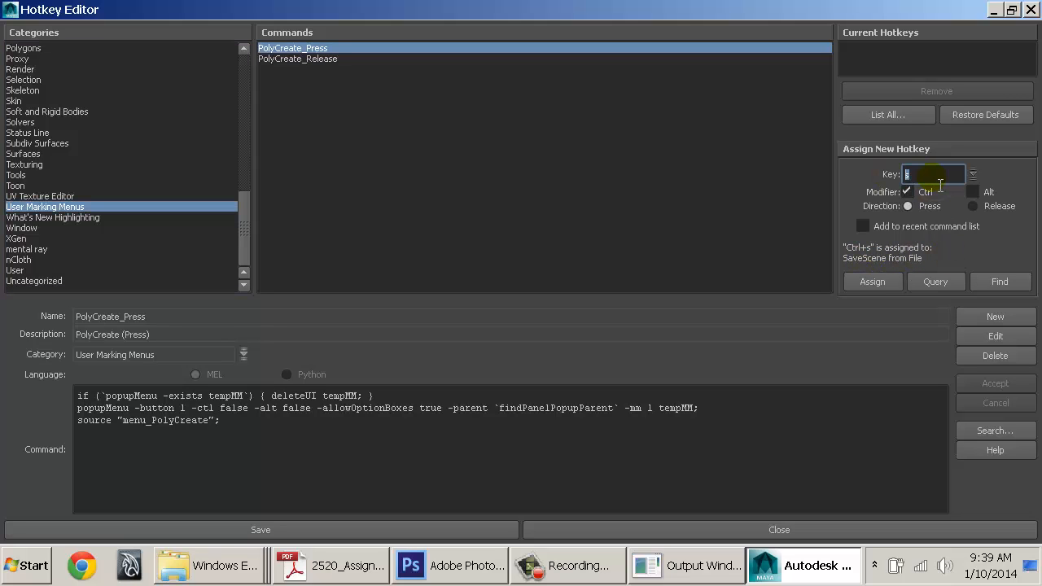
{"action": "type", "text": "c"}
{"action": "left_click", "coordinate": [911, 191]}
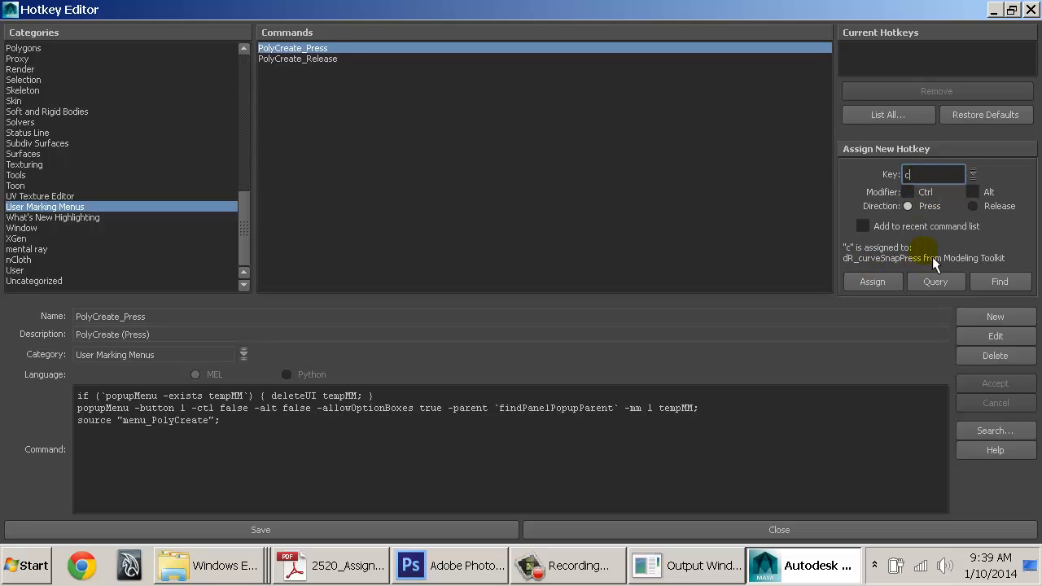
{"action": "left_click", "coordinate": [923, 175]}
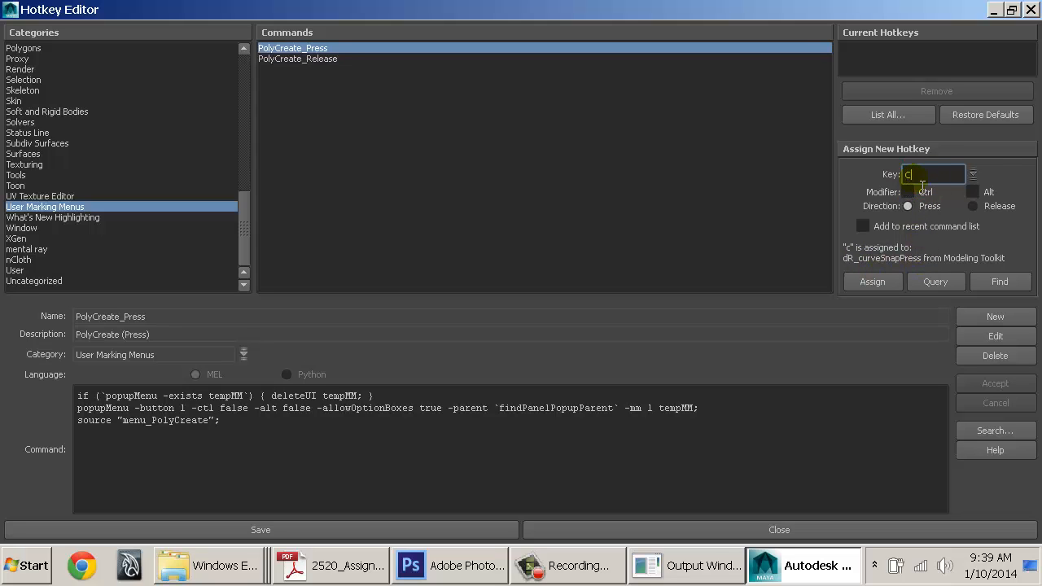
{"action": "key", "text": "Return"}
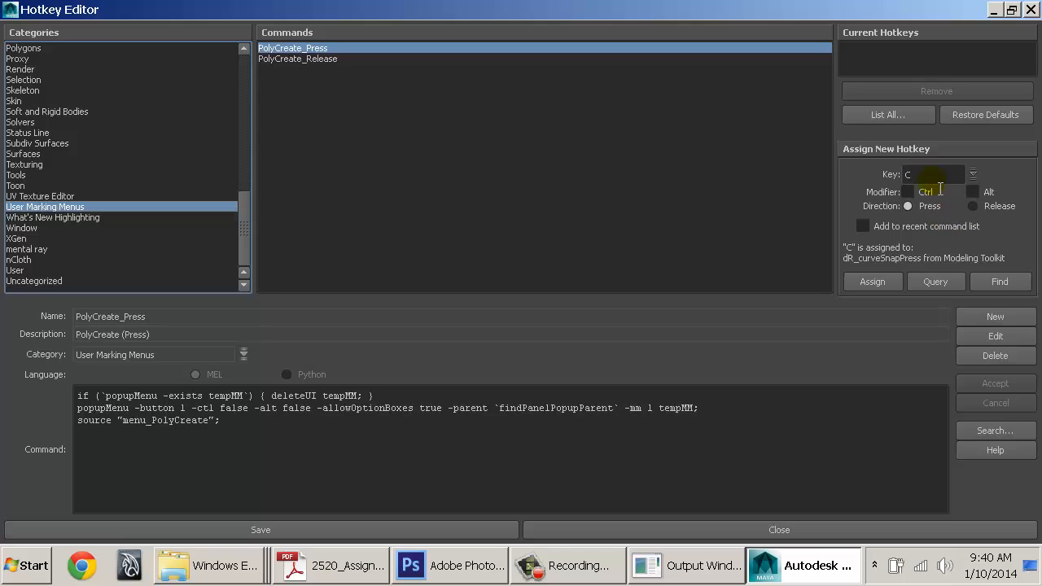
{"action": "left_click", "coordinate": [919, 176]}
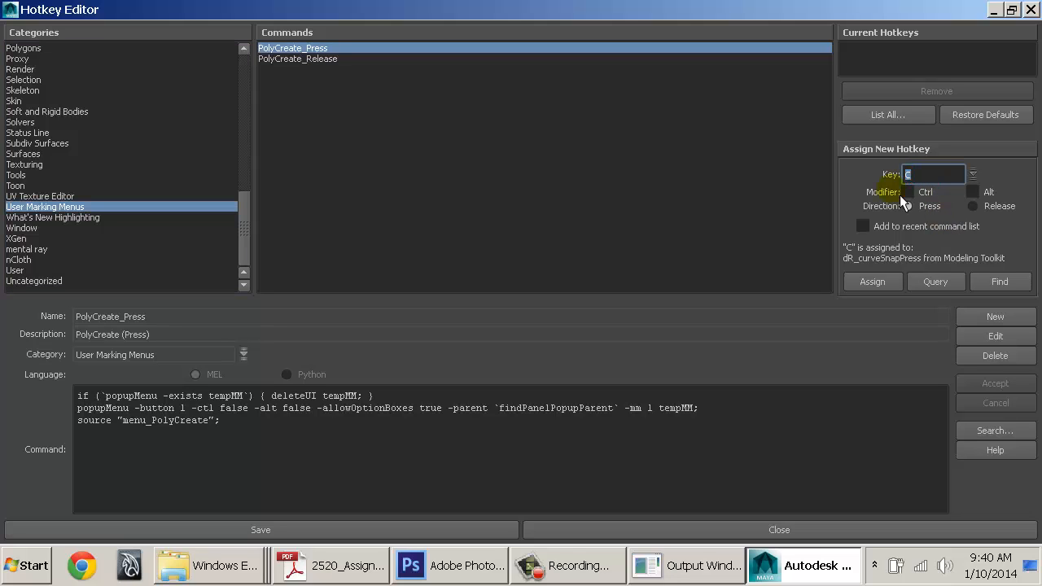
{"action": "type", "text": "C"}
Assign C to PolyCreate_Press, overriding dR_curveSnap and accepting automatic release-hotkey setup
{"action": "left_click", "coordinate": [892, 286]}
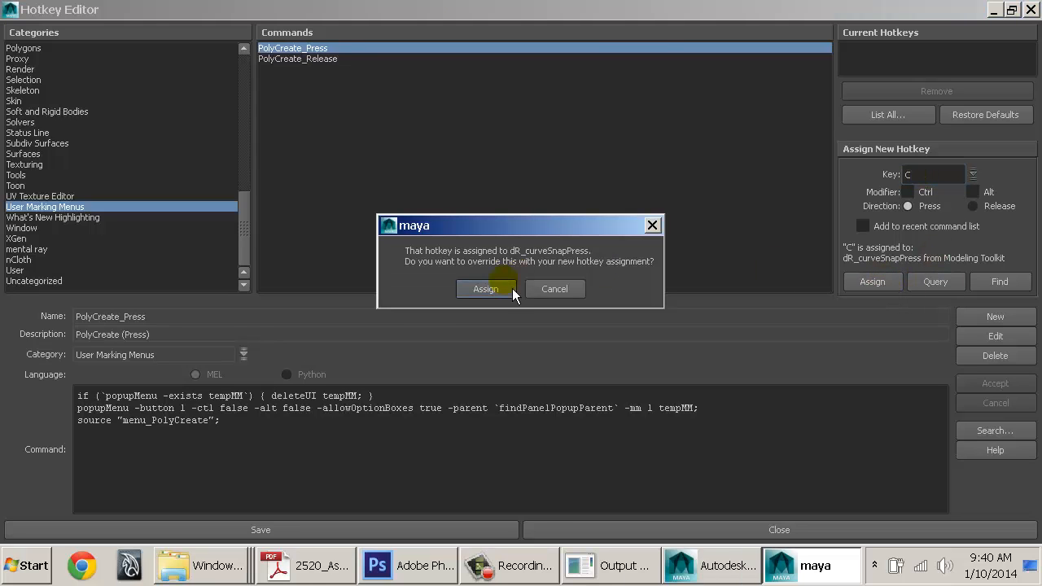
{"action": "left_click", "coordinate": [495, 290]}
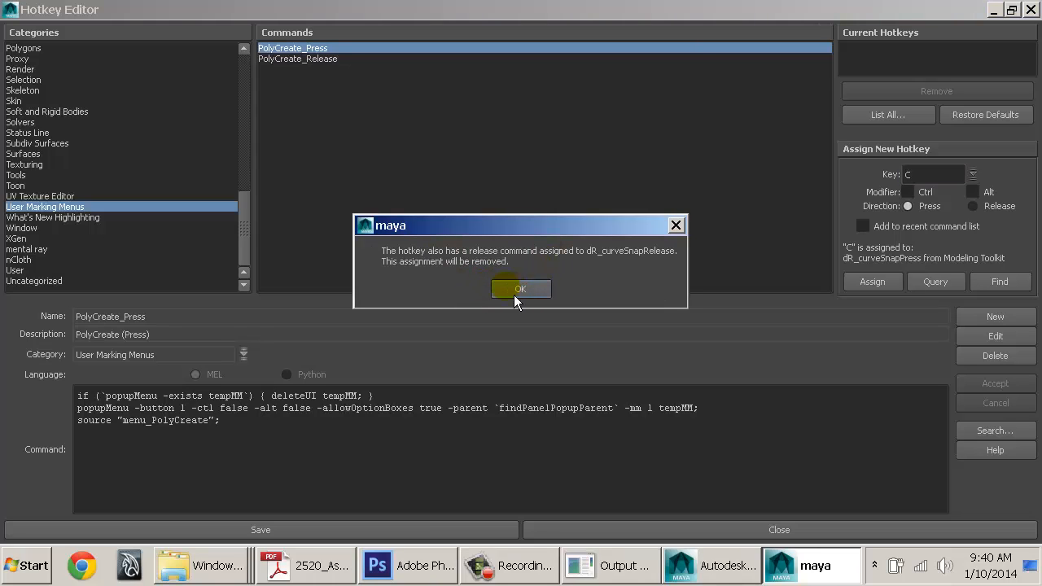
{"action": "left_click", "coordinate": [514, 298]}
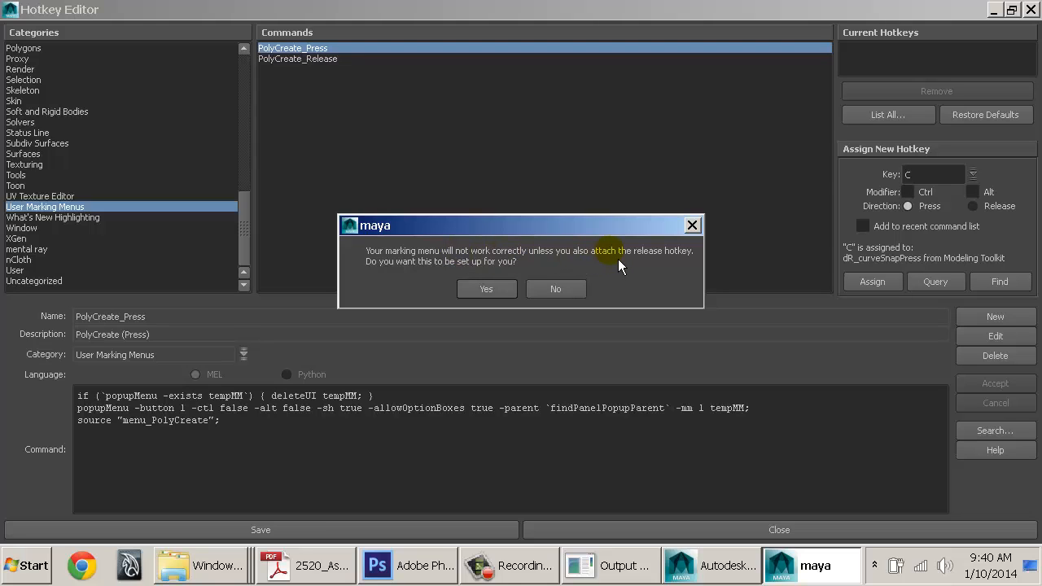
{"action": "left_click", "coordinate": [484, 290]}
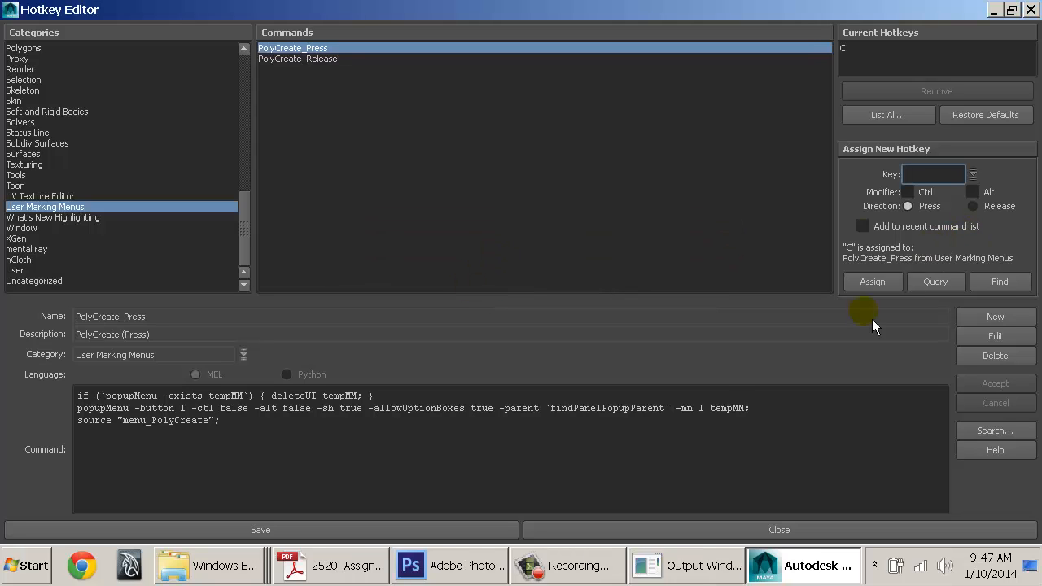
Move the Hotkey Editor aside and call up the C marking menu in the viewport
{"action": "left_click_drag", "start_coordinate": [574, 9], "coordinate": [867, 138]}
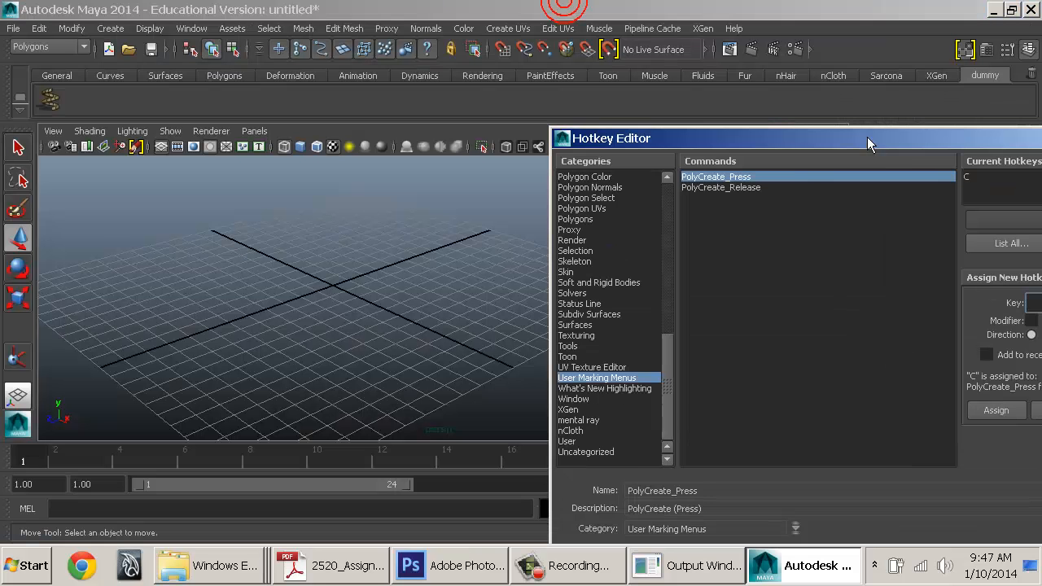
{"action": "left_click_drag", "start_coordinate": [754, 153], "coordinate": [837, 154]}
{"action": "left_click", "coordinate": [425, 144]}
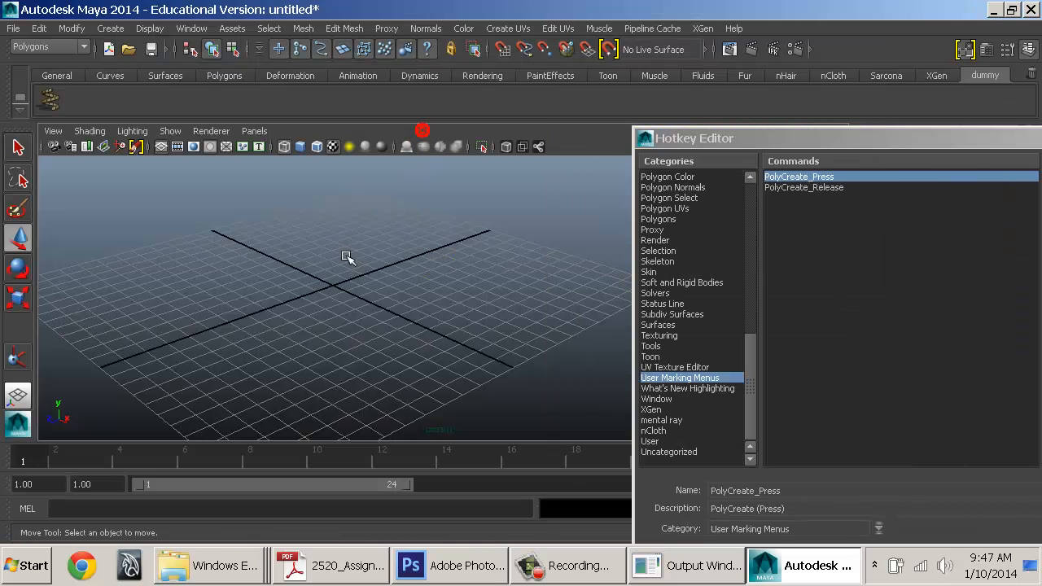
{"action": "left_click", "coordinate": [339, 314]}
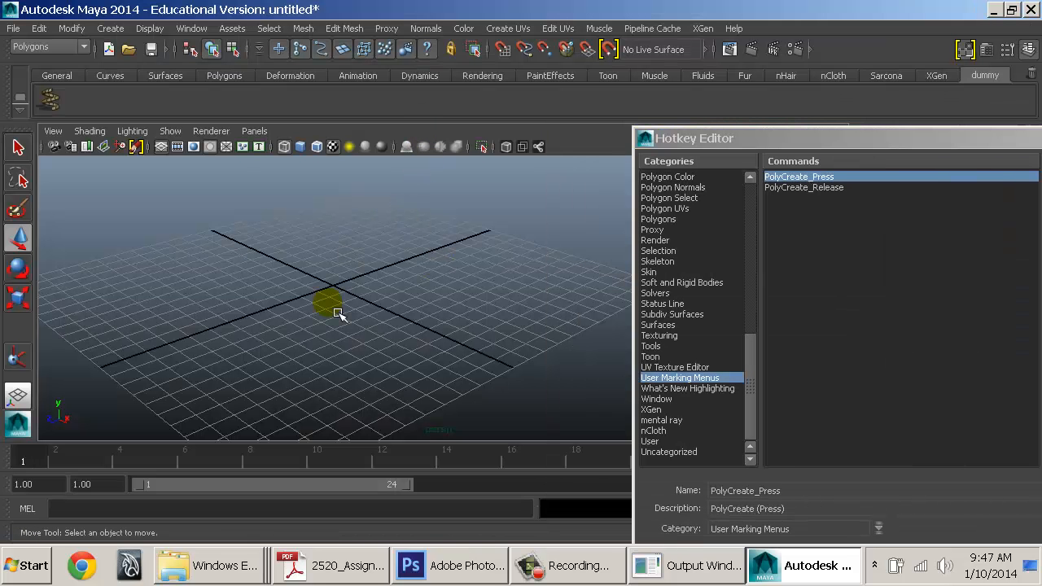
{"action": "left_click", "coordinate": [371, 232], "text": "shift"}
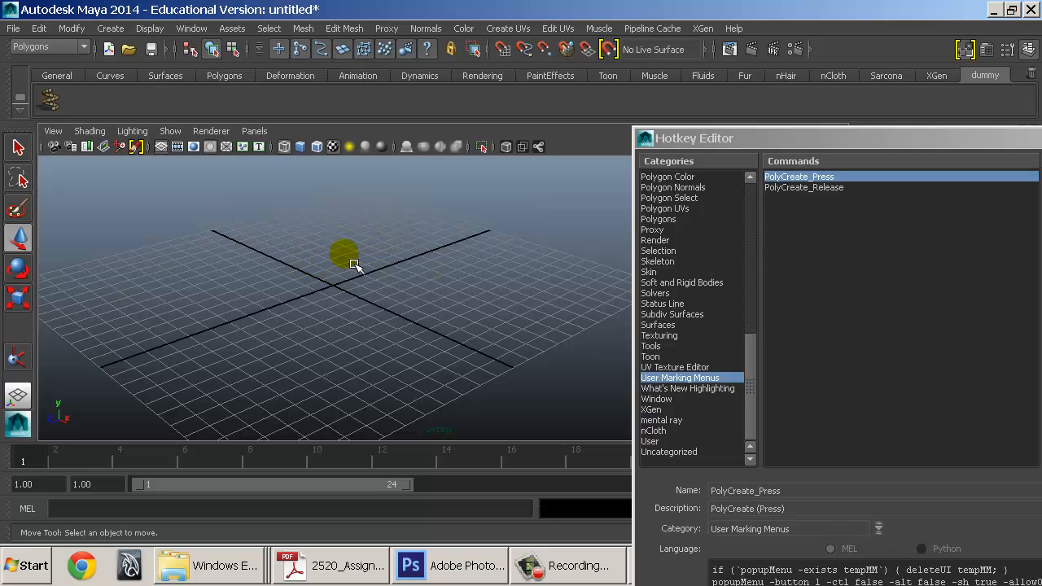
Create a polygon sphere, scale it up, and switch to textured display (6)
{"action": "left_click", "coordinate": [110, 28]}
{"action": "mouse_move", "coordinate": [148, 69]}
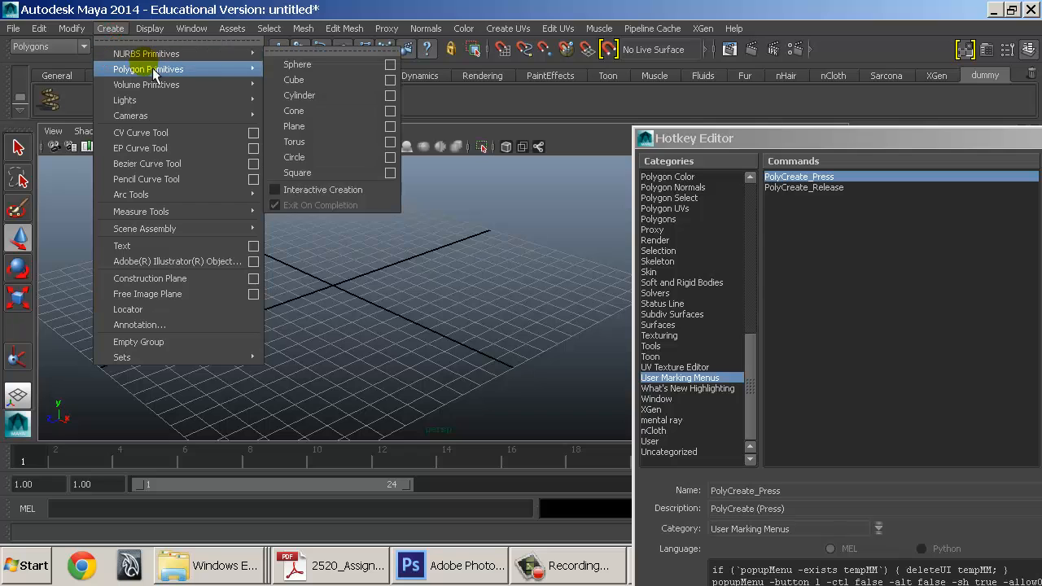
{"action": "left_click", "coordinate": [297, 81]}
{"action": "key", "text": "r"}
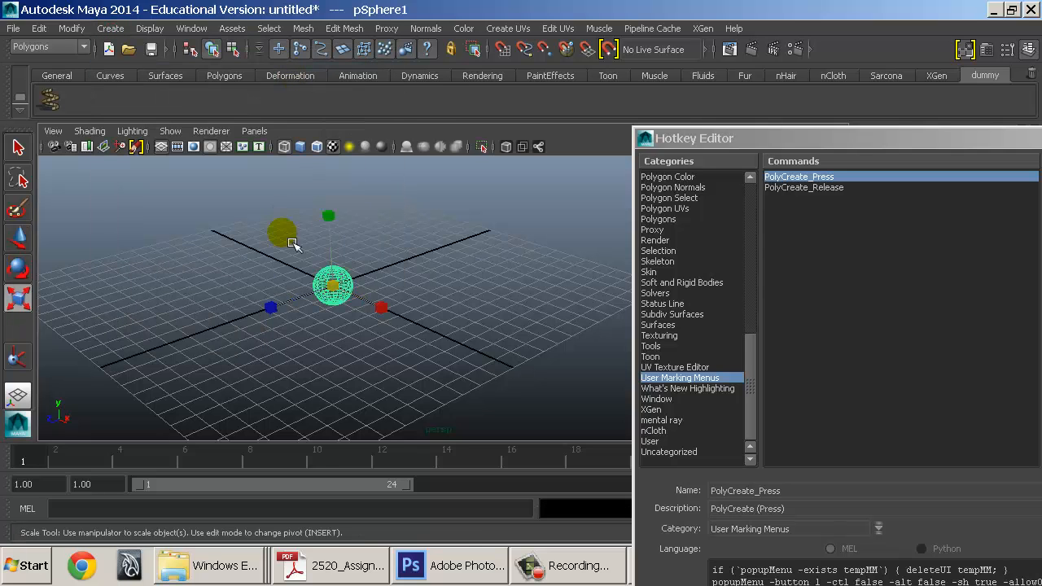
{"action": "middle_click_drag", "start_coordinate": [291, 241], "coordinate": [358, 250]}
{"action": "key", "text": "6"}
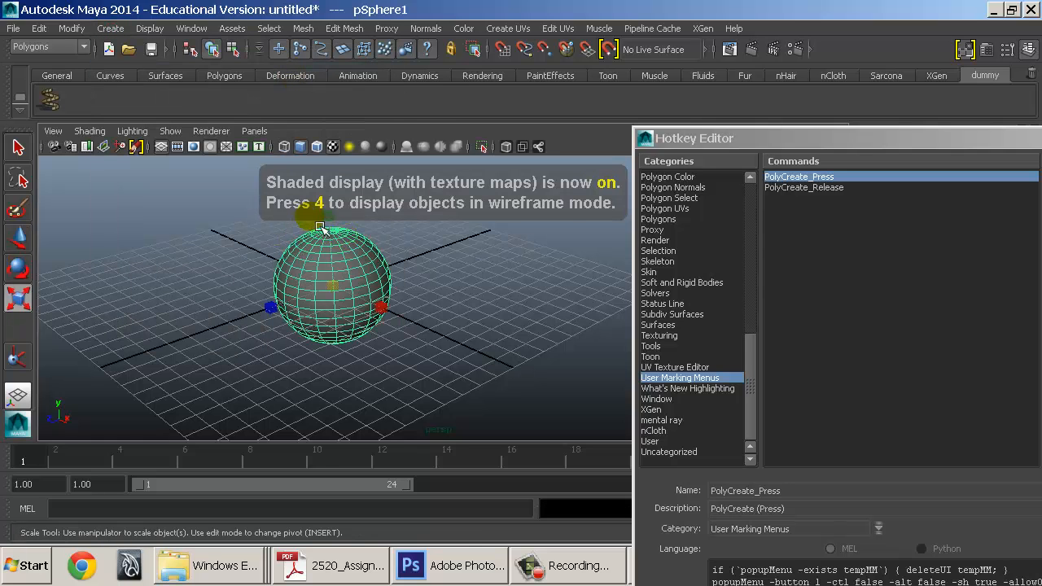
Test the marking menu again and draw a CV curve across the sphere
{"action": "left_click", "coordinate": [477, 265], "text": "shift"}
{"action": "left_click", "coordinate": [110, 28]}
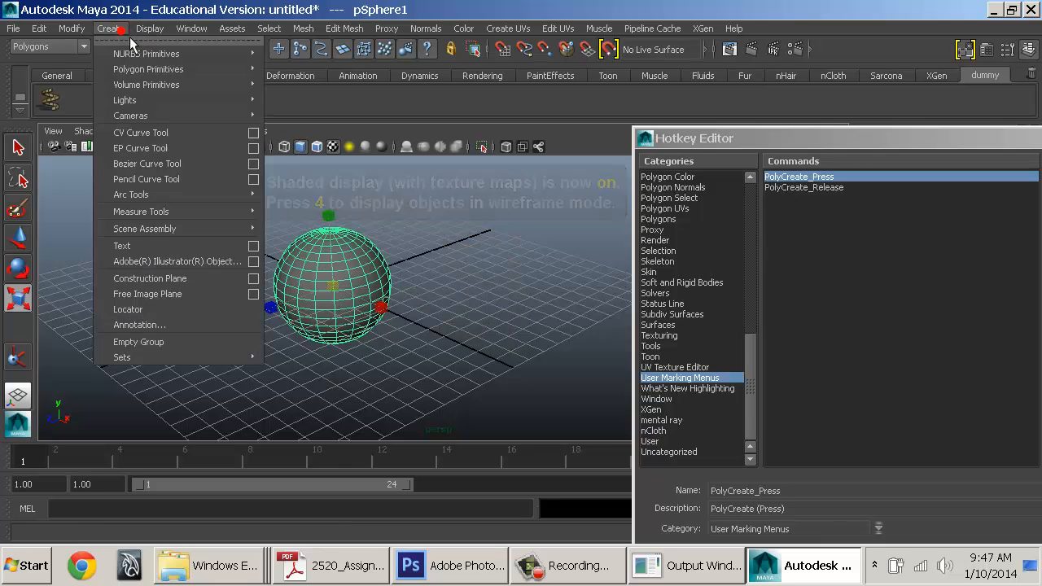
{"action": "mouse_move", "coordinate": [146, 84]}
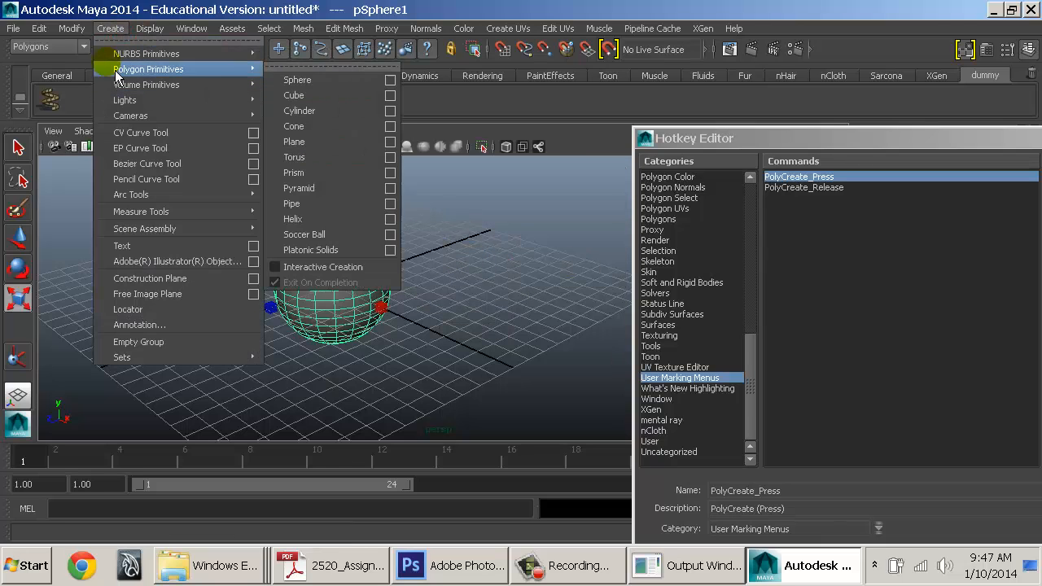
{"action": "left_click", "coordinate": [161, 137]}
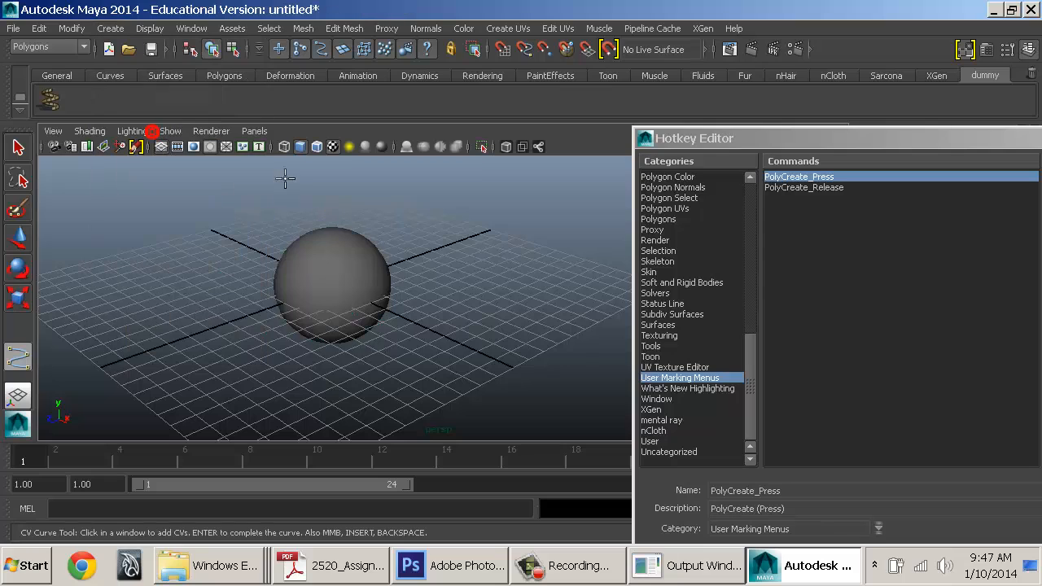
{"action": "left_click", "coordinate": [347, 262]}
{"action": "left_click", "coordinate": [324, 288]}
{"action": "left_click", "coordinate": [301, 271]}
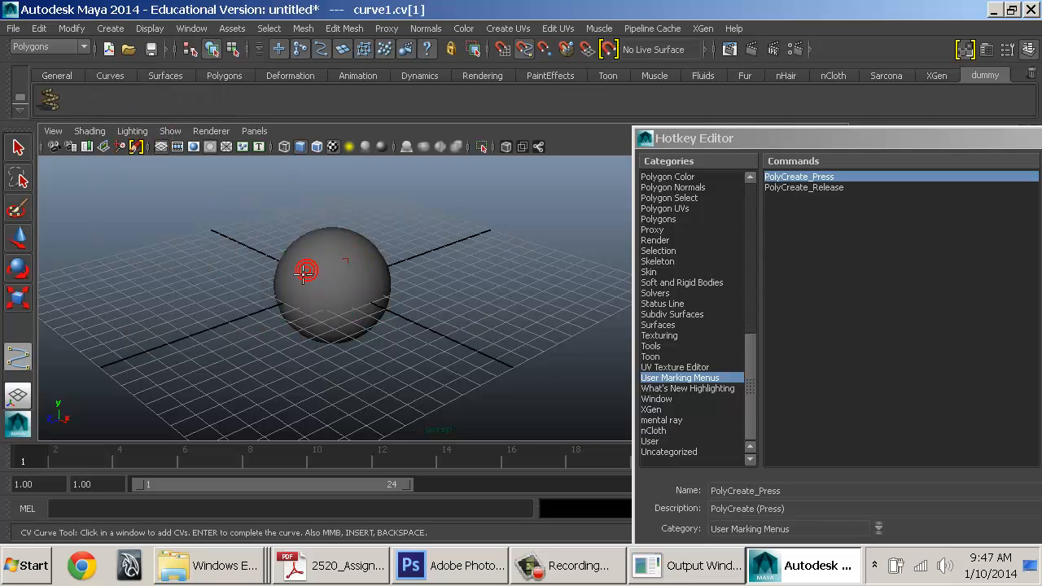
{"action": "left_click", "coordinate": [283, 292]}
{"action": "left_click", "coordinate": [353, 289]}
{"action": "left_click", "coordinate": [374, 269]}
{"action": "left_click", "coordinate": [356, 234]}
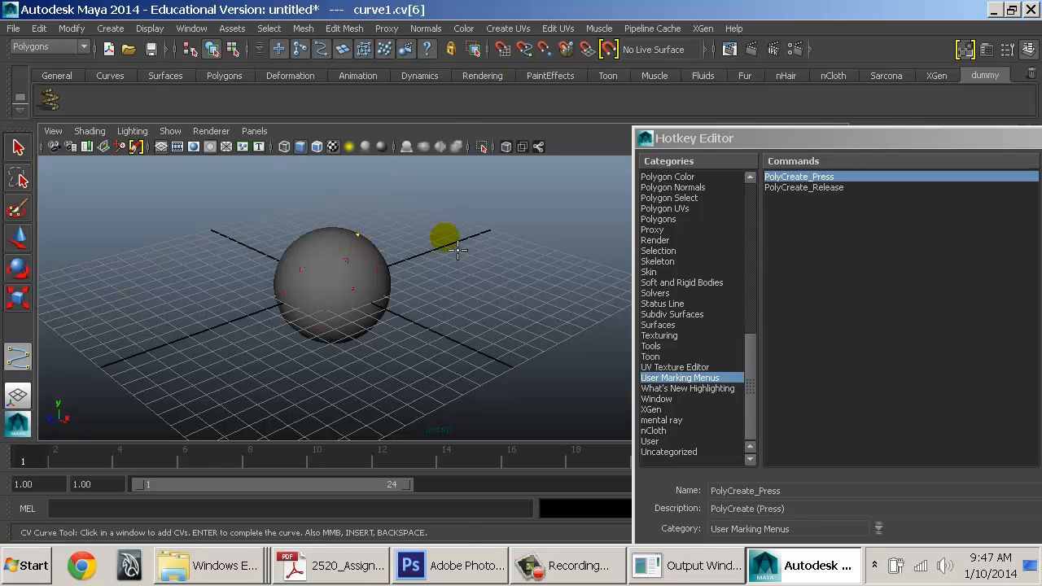
{"action": "key", "text": "w"}
Delete the test curve and the test sphere
{"action": "key", "text": "Delete"}
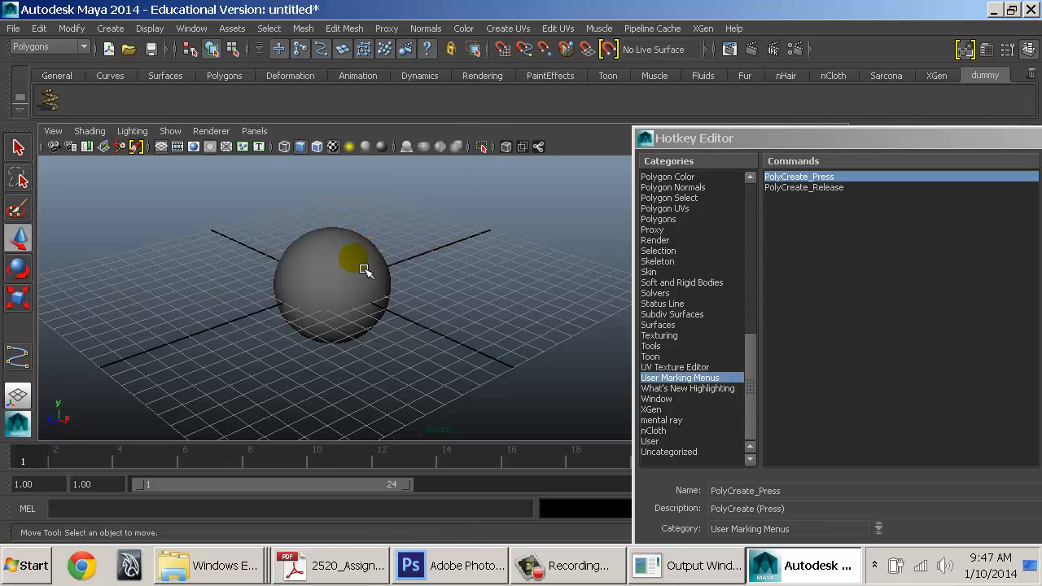
{"action": "left_click", "coordinate": [360, 262]}
{"action": "key", "text": "Delete"}
Save the hotkey changes, dismiss the relaunch warning, and close the Hotkey Editor
{"action": "left_click_drag", "start_coordinate": [800, 147], "coordinate": [304, 51]}
{"action": "left_click_drag", "start_coordinate": [604, 45], "coordinate": [640, 1]}
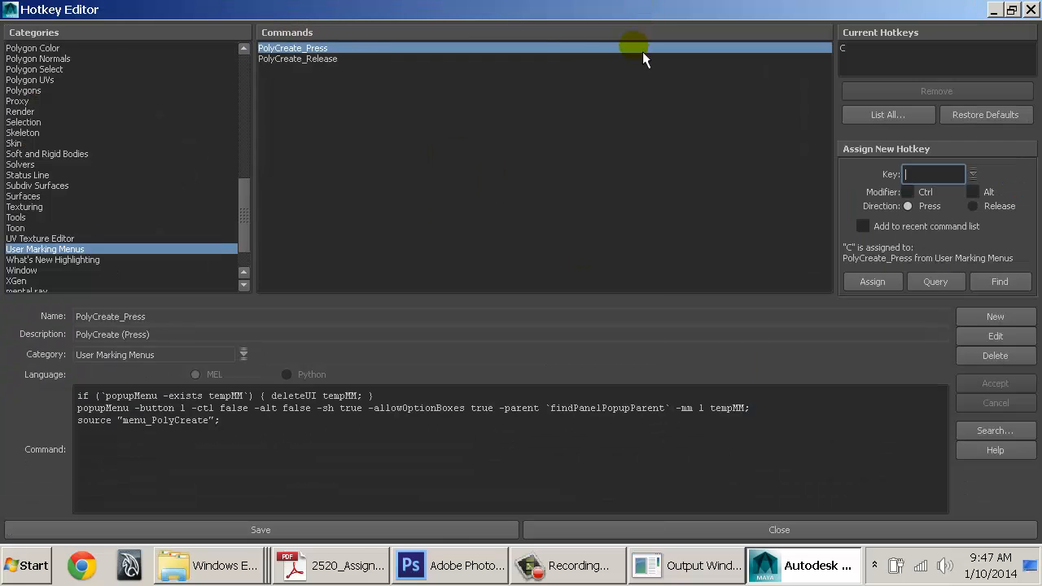
{"action": "left_click", "coordinate": [440, 531]}
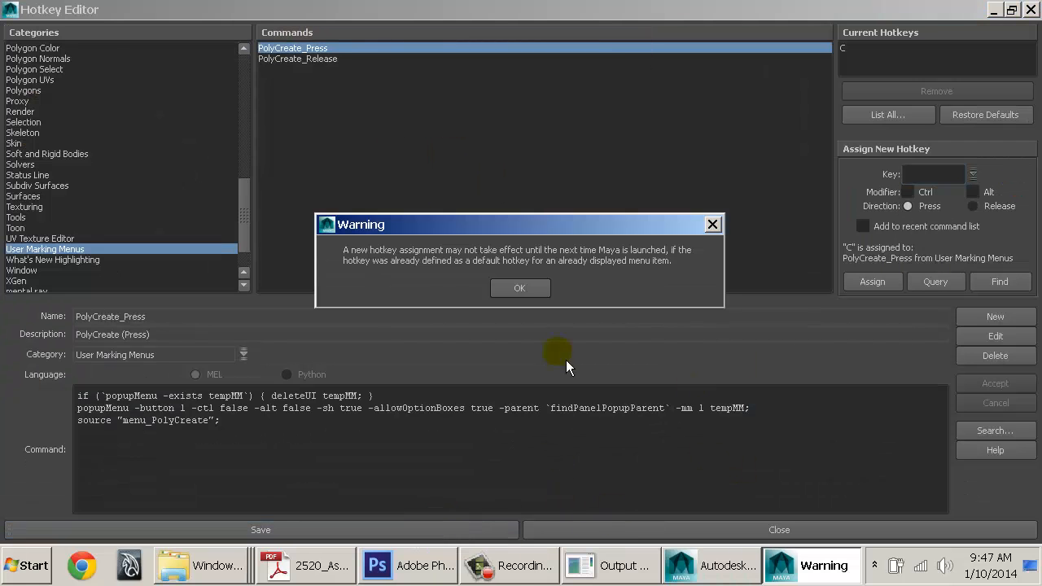
{"action": "key", "text": "Return"}
{"action": "left_click", "coordinate": [606, 534]}
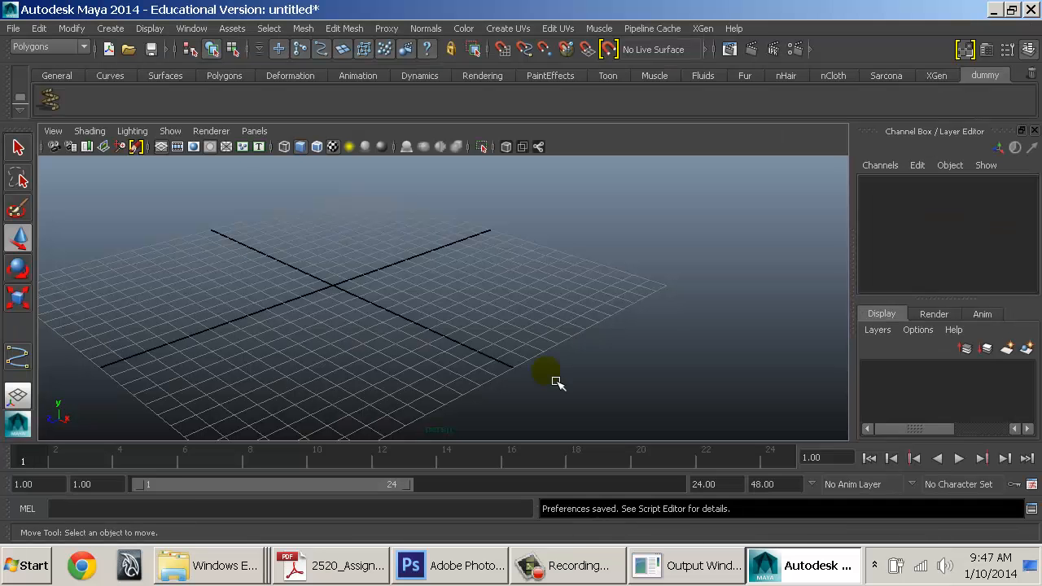
Create a test polygon pipe from the C marking menu, check its options, then delete it
{"action": "left_click", "coordinate": [509, 325]}
{"action": "left_click_drag", "start_coordinate": [353, 226], "coordinate": [383, 281]}
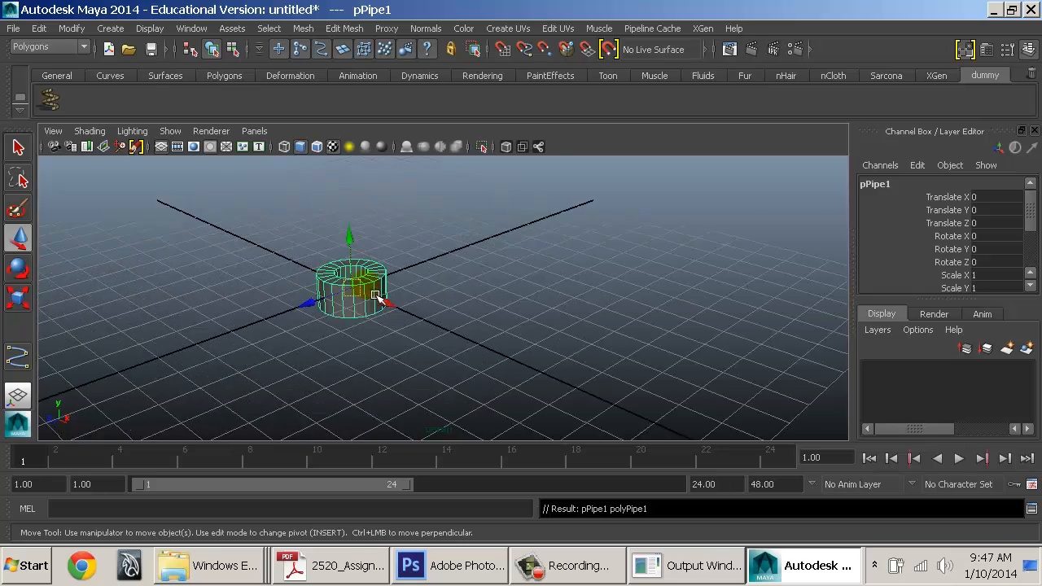
{"action": "key", "text": "f"}
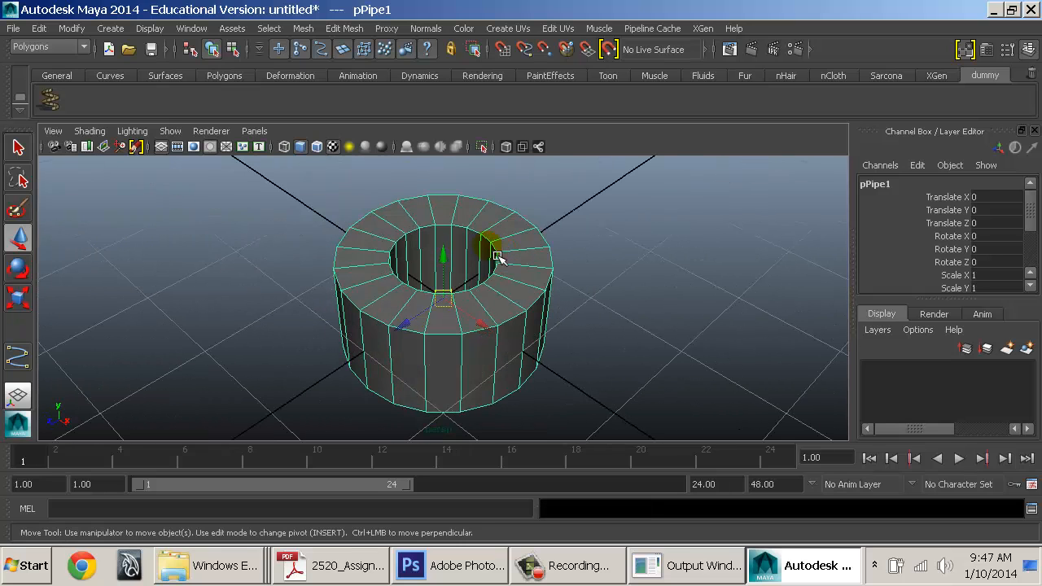
{"action": "right_click_drag", "start_coordinate": [493, 249], "coordinate": [533, 282], "text": "shift"}
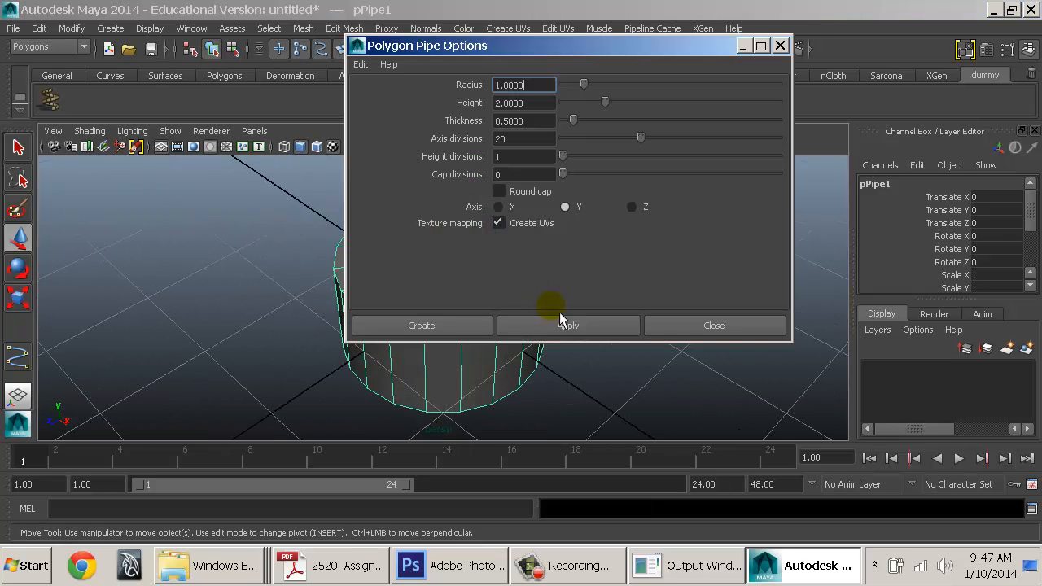
{"action": "left_click", "coordinate": [710, 326]}
{"action": "key", "text": "Delete"}
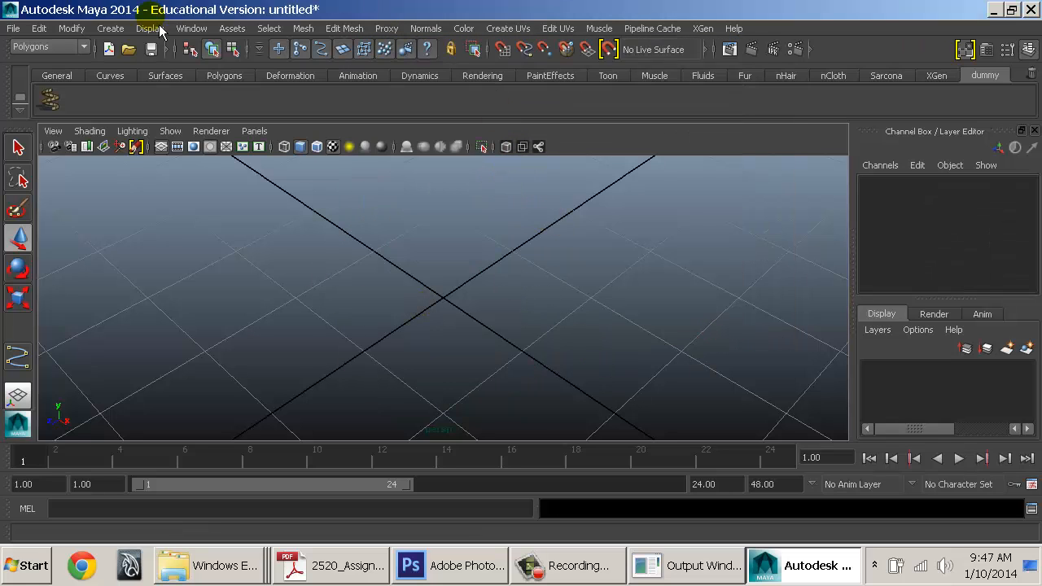
Add Bridge, Append to Polygon, Interactive Split, Insert and Offset Edge Loop from Edit Mesh to the shelf
{"action": "left_click", "coordinate": [347, 29]}
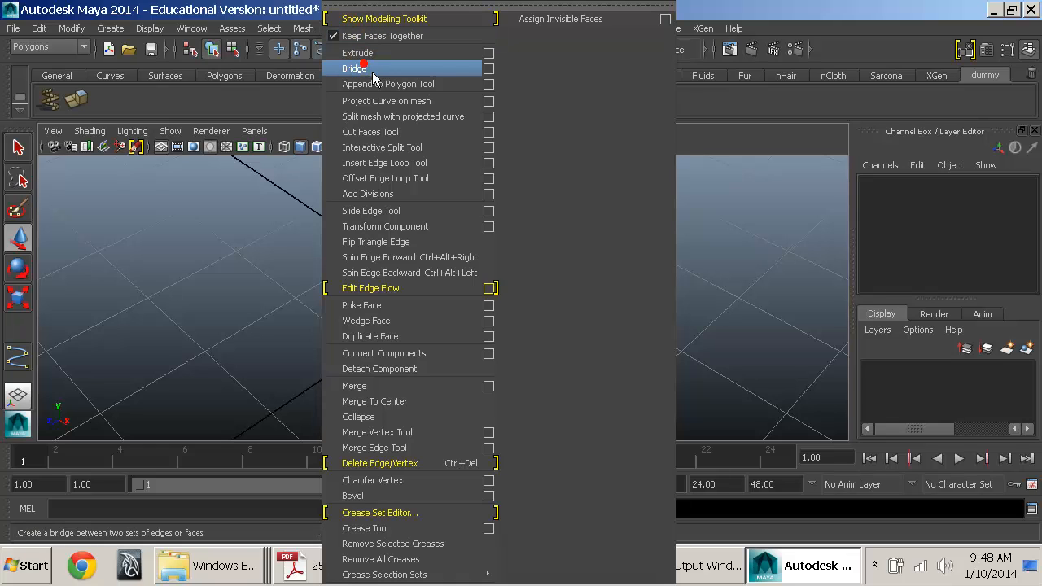
{"action": "left_click", "coordinate": [373, 71], "text": "ctrl+shift"}
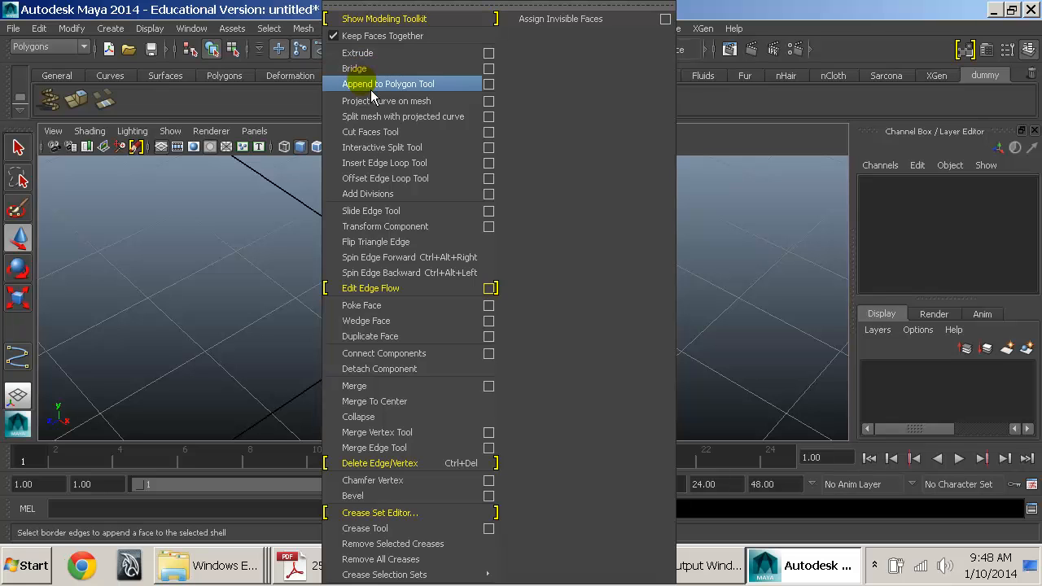
{"action": "left_click", "coordinate": [368, 88], "text": "ctrl+shift"}
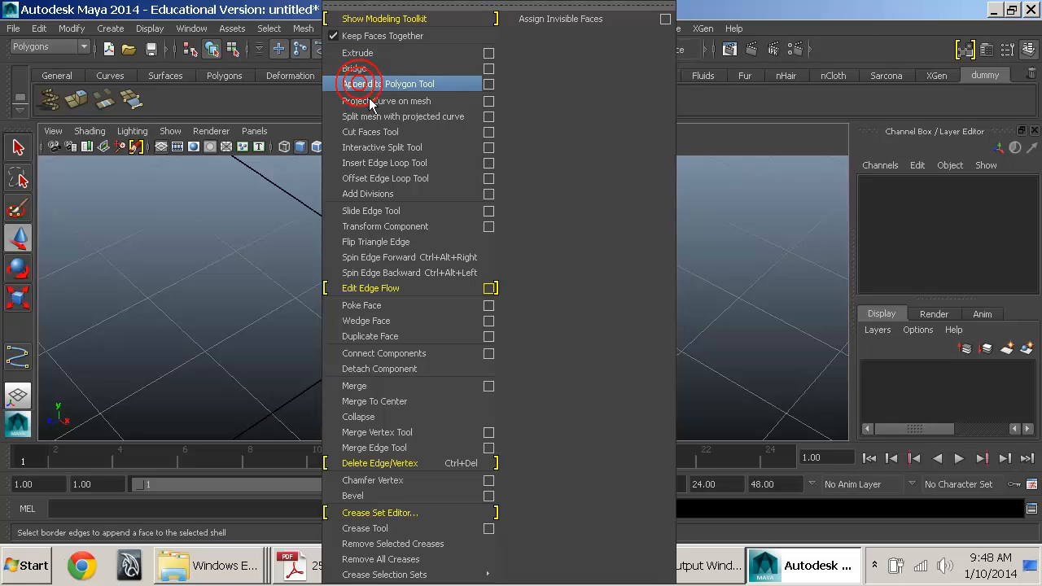
{"action": "left_click", "coordinate": [376, 152], "text": "ctrl+shift"}
{"action": "left_click", "coordinate": [374, 164], "text": "ctrl+shift"}
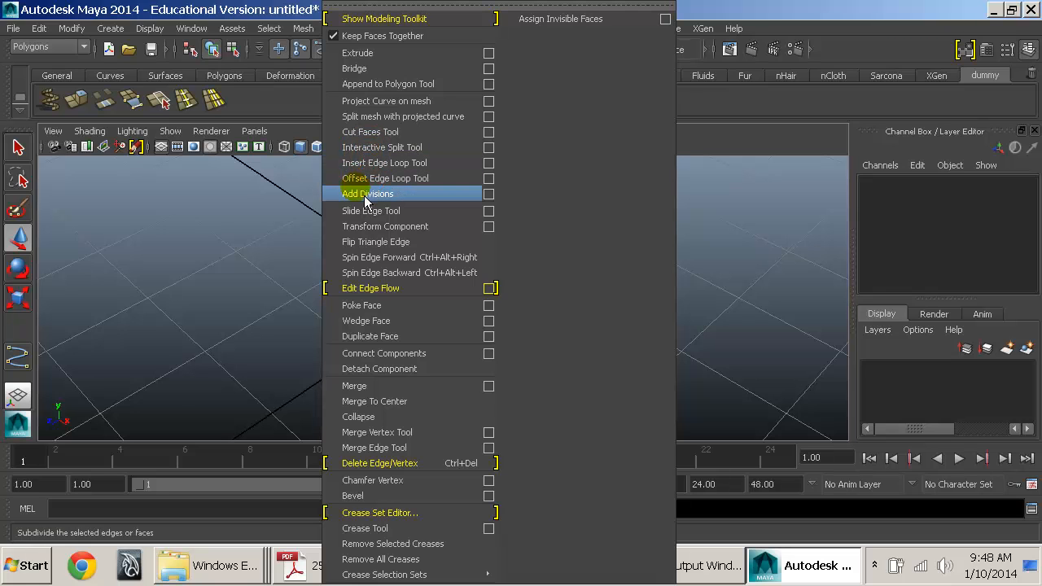
{"action": "left_click", "coordinate": [241, 245]}
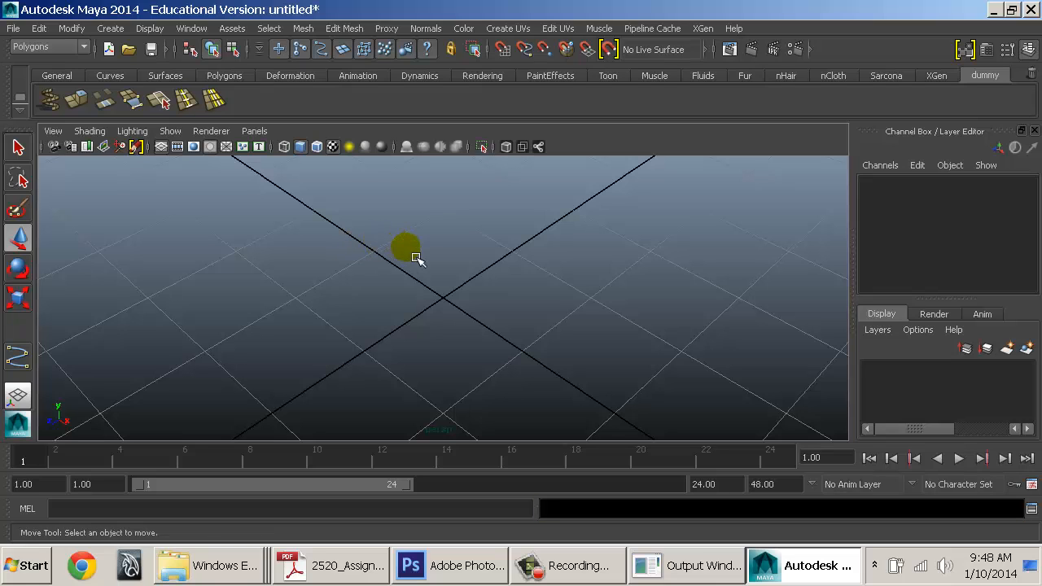
{"action": "right_click", "coordinate": [415, 249], "text": "shift"}
{"action": "left_click", "coordinate": [421, 259]}
{"action": "right_click", "coordinate": [436, 259], "text": "alt"}
{"action": "right_click", "coordinate": [436, 259]}
{"action": "right_click", "coordinate": [436, 259], "text": "shift"}
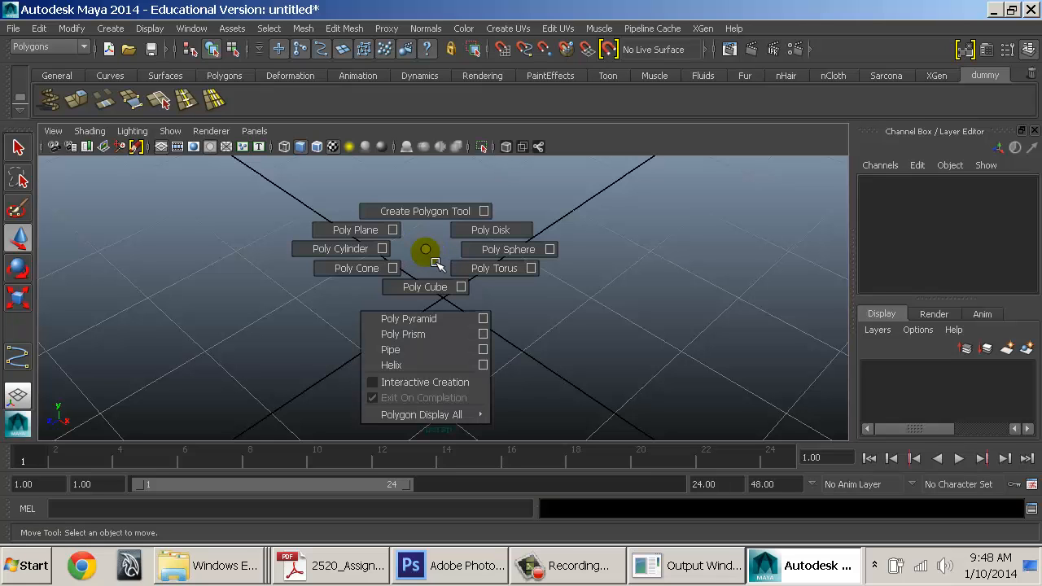
{"action": "left_click", "coordinate": [435, 260]}
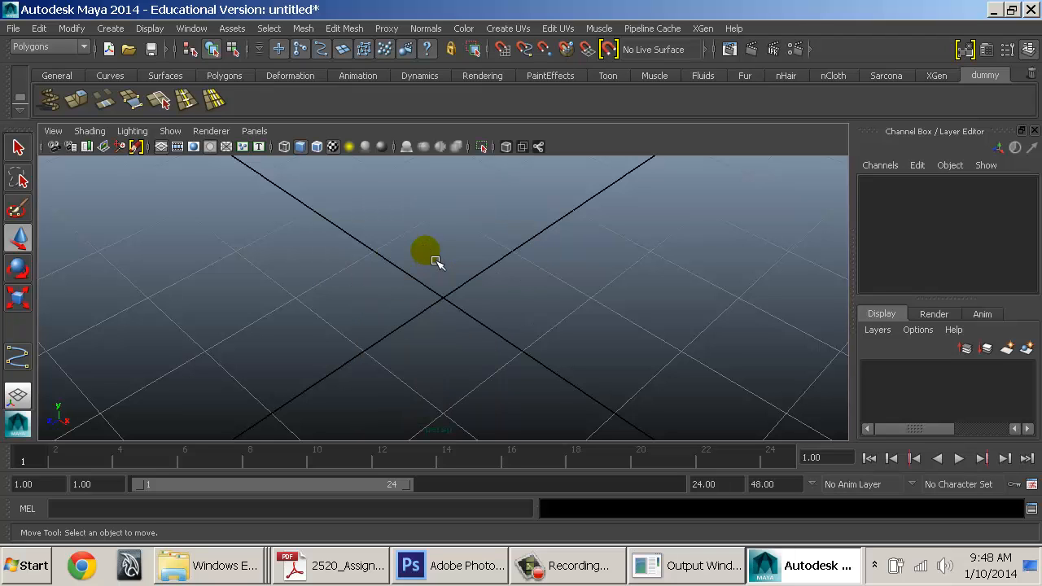
{"action": "right_click", "coordinate": [436, 260], "text": "shift"}
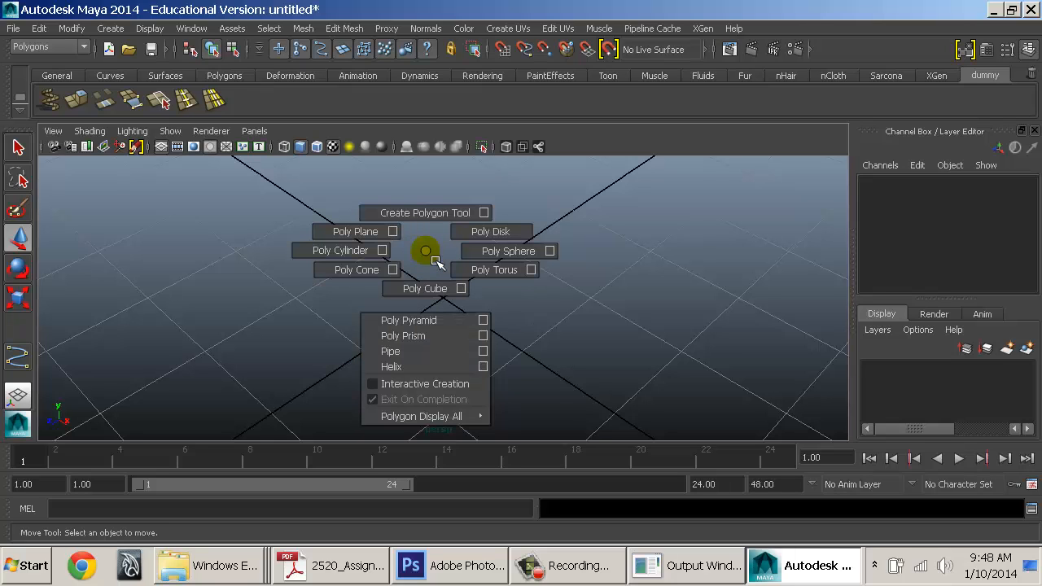
{"action": "mouse_move", "coordinate": [435, 259]}
{"action": "right_mouse_down", "text": "shift"}
{"action": "mouse_move", "coordinate": [426, 295]}
{"action": "mouse_move", "coordinate": [380, 251]}
{"action": "mouse_move", "coordinate": [381, 238]}
{"action": "mouse_move", "coordinate": [416, 222]}
{"action": "mouse_move", "coordinate": [374, 230]}
{"action": "mouse_move", "coordinate": [387, 241]}
{"action": "mouse_move", "coordinate": [368, 238]}
{"action": "mouse_move", "coordinate": [357, 271]}
{"action": "mouse_move", "coordinate": [422, 295]}
{"action": "mouse_move", "coordinate": [491, 279]}
{"action": "mouse_move", "coordinate": [516, 252]}
{"action": "mouse_move", "coordinate": [505, 237]}
{"action": "mouse_move", "coordinate": [446, 327]}
{"action": "mouse_move", "coordinate": [465, 423]}
{"action": "mouse_move", "coordinate": [434, 264]}
{"action": "right_mouse_up", "text": "shift"}
{"action": "left_click", "coordinate": [434, 265]}
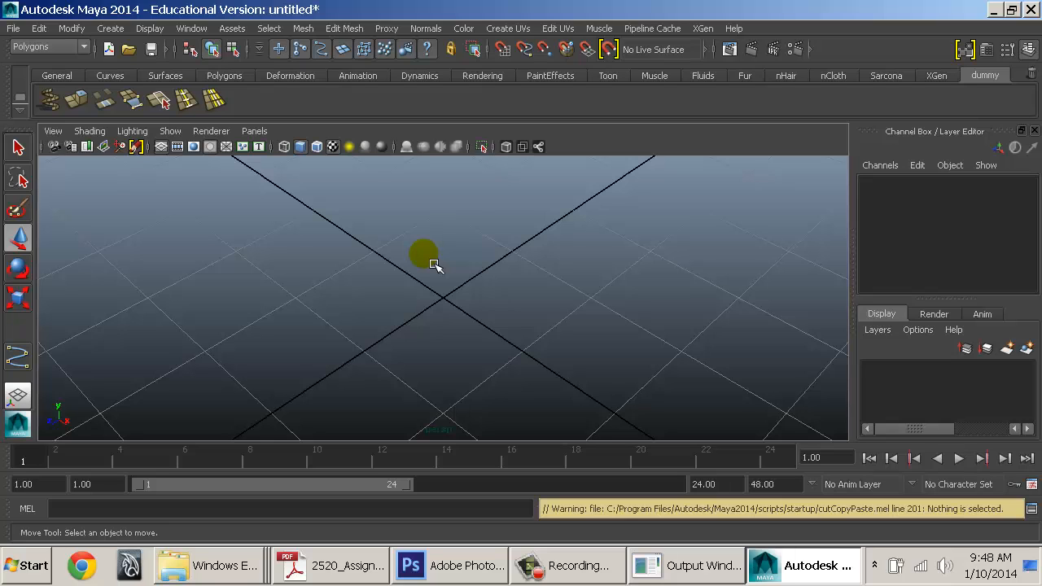
{"action": "right_click", "coordinate": [434, 265], "text": "shift"}
{"action": "right_click", "coordinate": [434, 266], "text": "shift"}
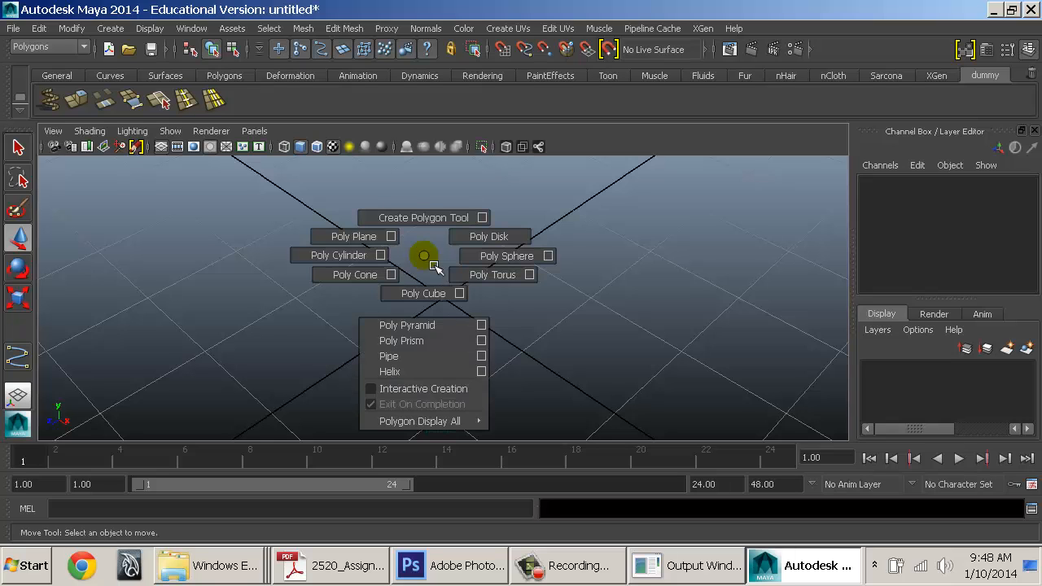
{"action": "right_click", "coordinate": [426, 255]}
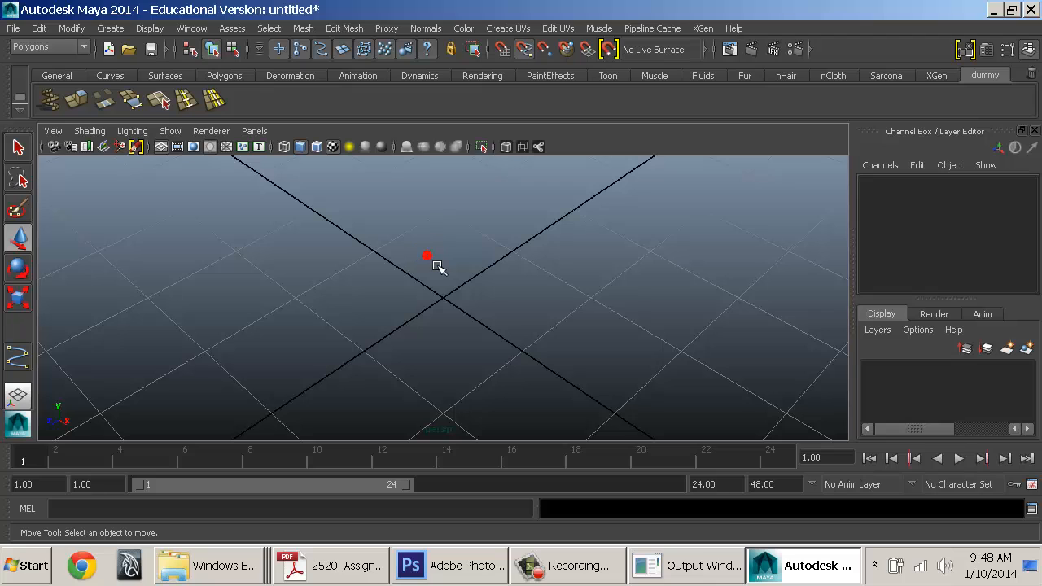
{"action": "right_click", "coordinate": [434, 265], "text": "shift"}
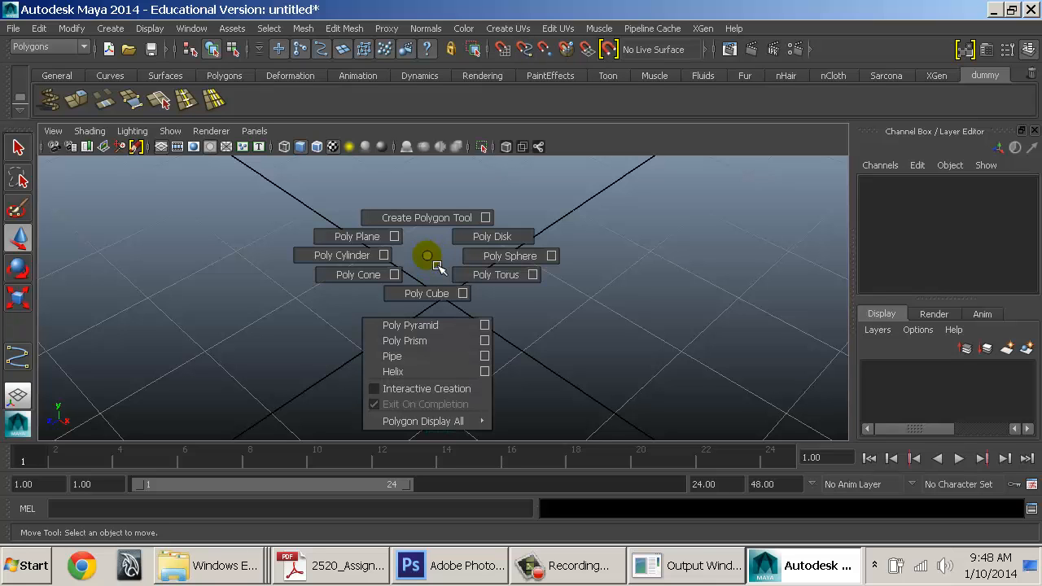
{"action": "left_click", "coordinate": [428, 256]}
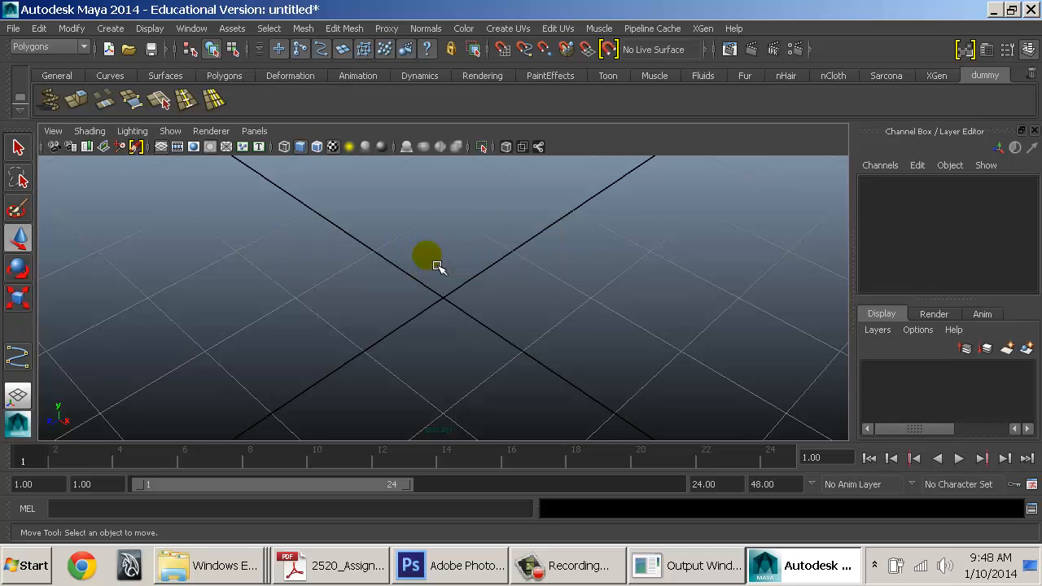
{"action": "right_click", "coordinate": [434, 263], "text": "shift"}
{"action": "right_click", "coordinate": [428, 254], "text": "shift"}
{"action": "right_click", "coordinate": [428, 254], "text": "shift"}
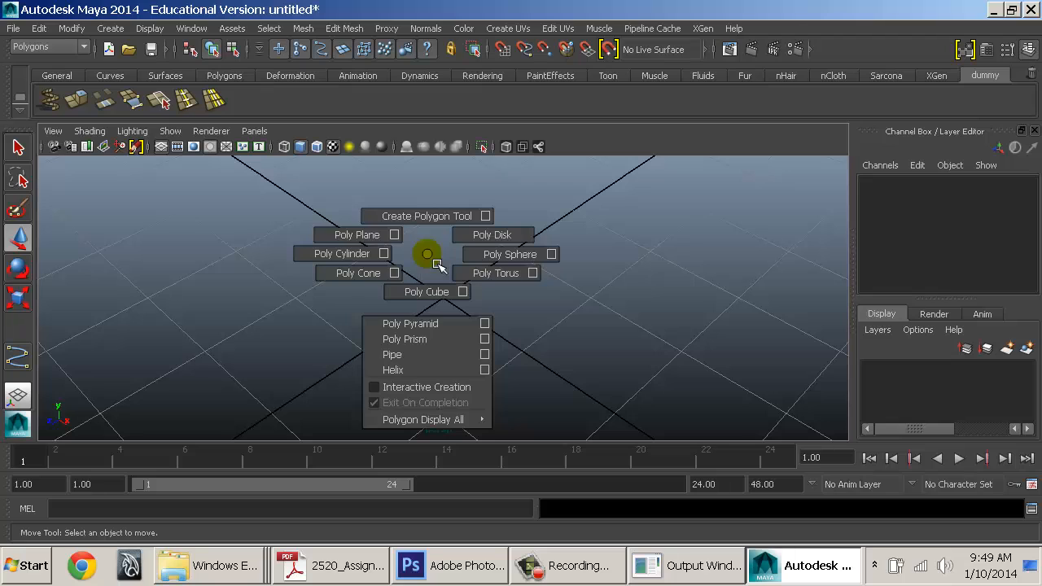
{"action": "right_click", "coordinate": [437, 265], "text": "shift"}
{"action": "left_click", "coordinate": [82, 47]}
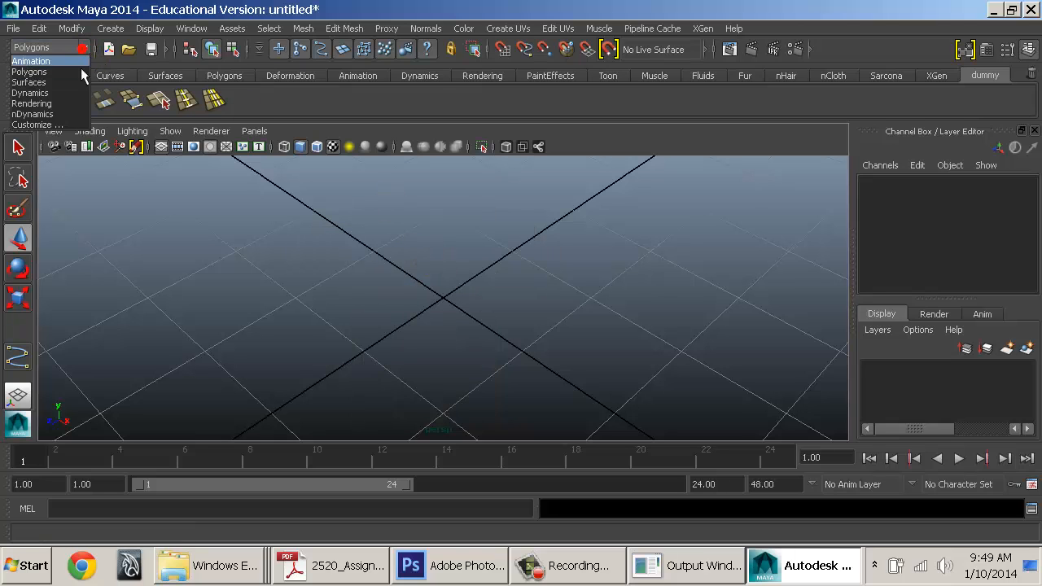
{"action": "left_click", "coordinate": [72, 71]}
{"action": "left_click", "coordinate": [72, 75]}
{"action": "left_click", "coordinate": [67, 51]}
{"action": "left_click", "coordinate": [75, 61]}
{"action": "right_click", "coordinate": [441, 242], "text": "shift"}
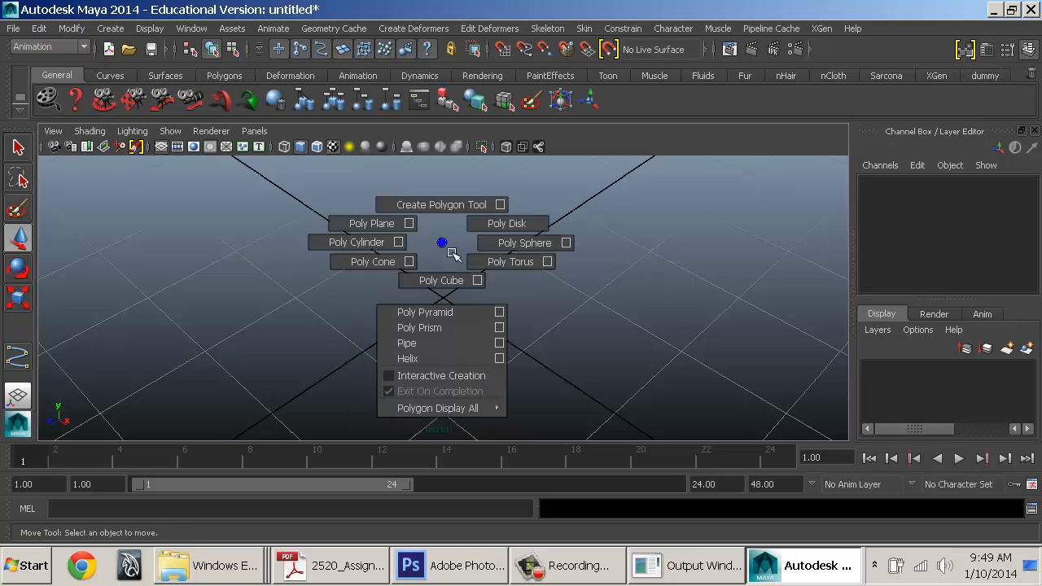
{"action": "left_click", "coordinate": [81, 47]}
{"action": "left_click", "coordinate": [57, 72]}
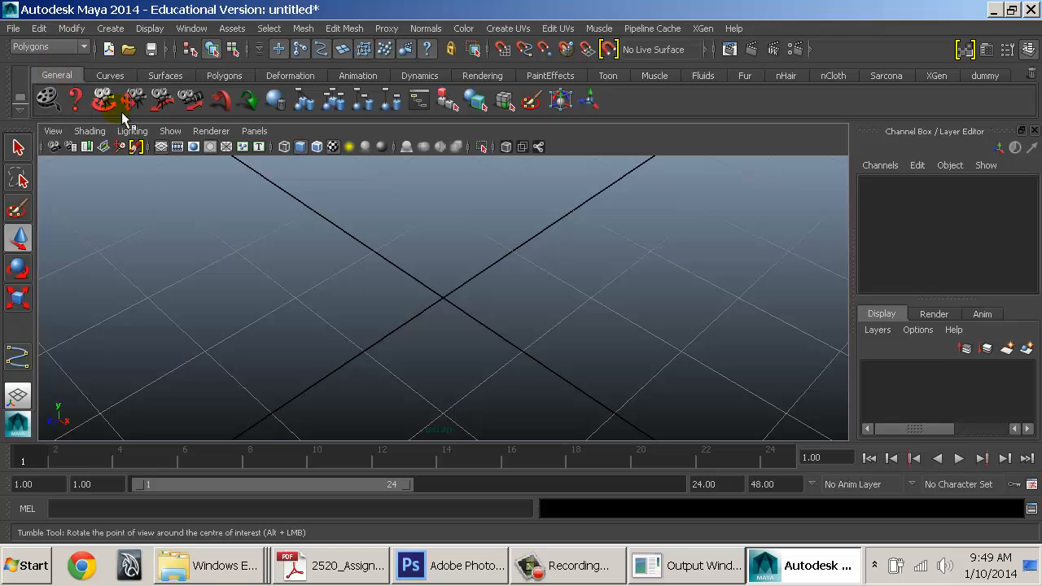
{"action": "left_click", "coordinate": [473, 273]}
{"action": "mouse_move", "coordinate": [453, 251]}
{"action": "right_mouse_down", "text": "shift"}
{"action": "mouse_move", "coordinate": [465, 242]}
{"action": "mouse_move", "coordinate": [395, 240]}
{"action": "mouse_move", "coordinate": [442, 238]}
{"action": "mouse_move", "coordinate": [453, 251]}
{"action": "right_mouse_up", "text": "shift"}
{"action": "right_click", "coordinate": [444, 241]}
{"action": "right_click", "coordinate": [449, 243]}
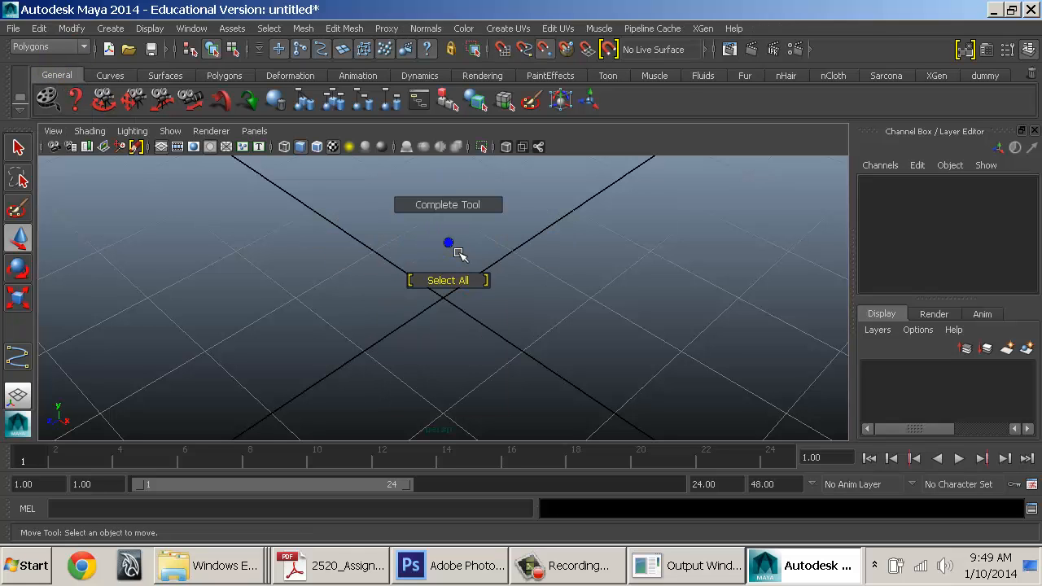
{"action": "left_click", "coordinate": [985, 75]}
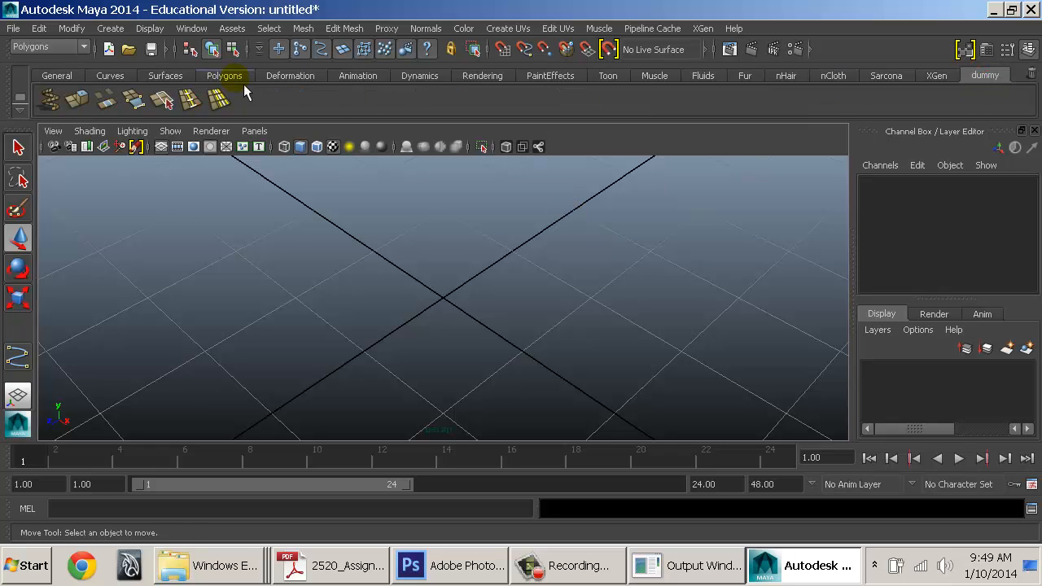
Delete the Offset Edge Loop, two neighbouring tools and Bridge from the dummy shelf
{"action": "left_click", "coordinate": [160, 103]}
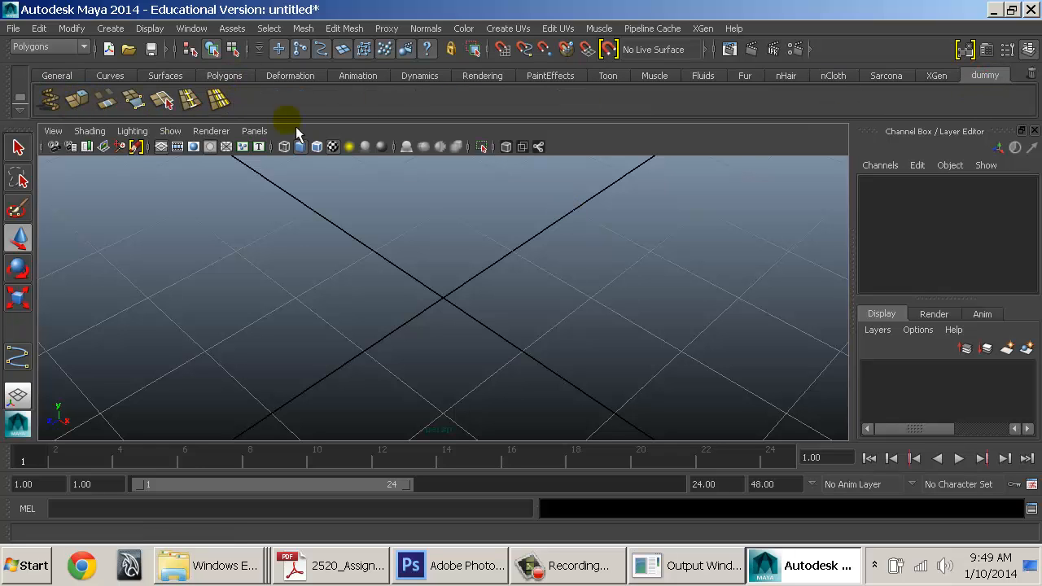
{"action": "right_click", "coordinate": [226, 99]}
{"action": "left_click", "coordinate": [245, 146]}
{"action": "right_click", "coordinate": [189, 99]}
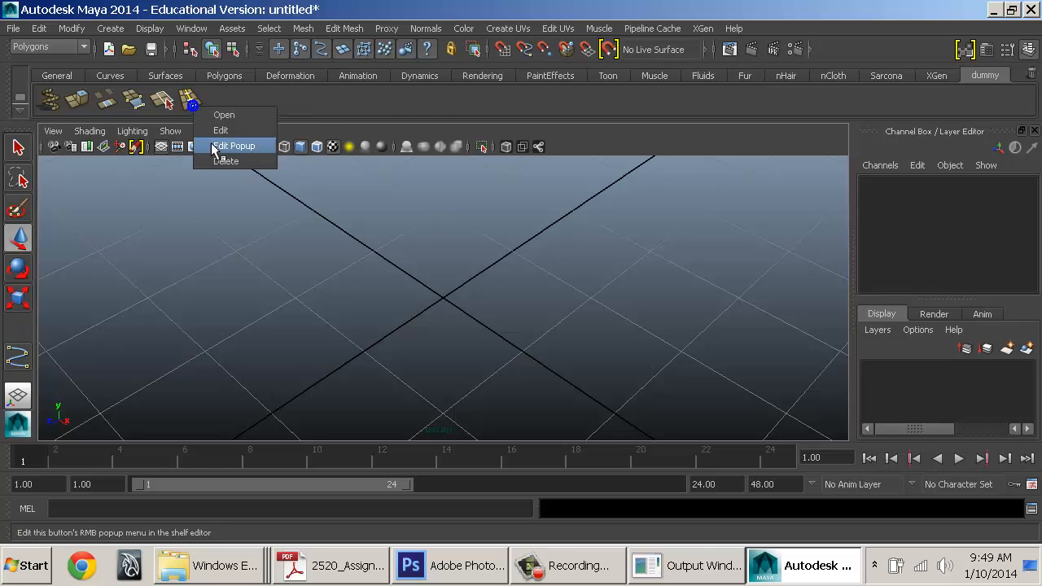
{"action": "left_click", "coordinate": [216, 146]}
{"action": "right_click", "coordinate": [165, 99]}
{"action": "left_click", "coordinate": [186, 154]}
{"action": "right_click", "coordinate": [133, 99]}
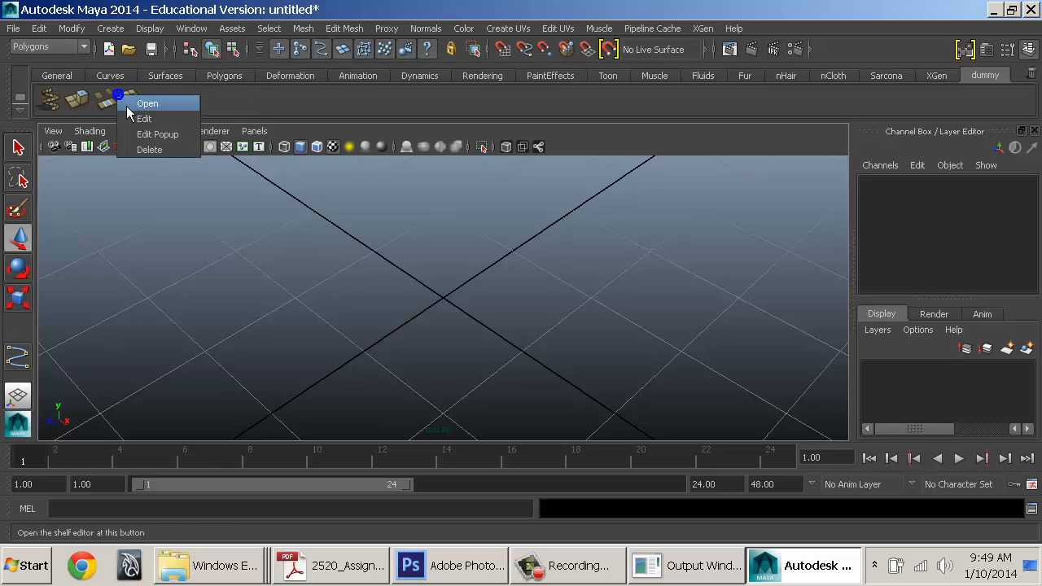
{"action": "left_click", "coordinate": [156, 154]}
Delete the Append to Polygon, Extrude and last remaining tools, leaving the shelf empty
{"action": "right_click", "coordinate": [106, 100]}
{"action": "left_click", "coordinate": [135, 122]}
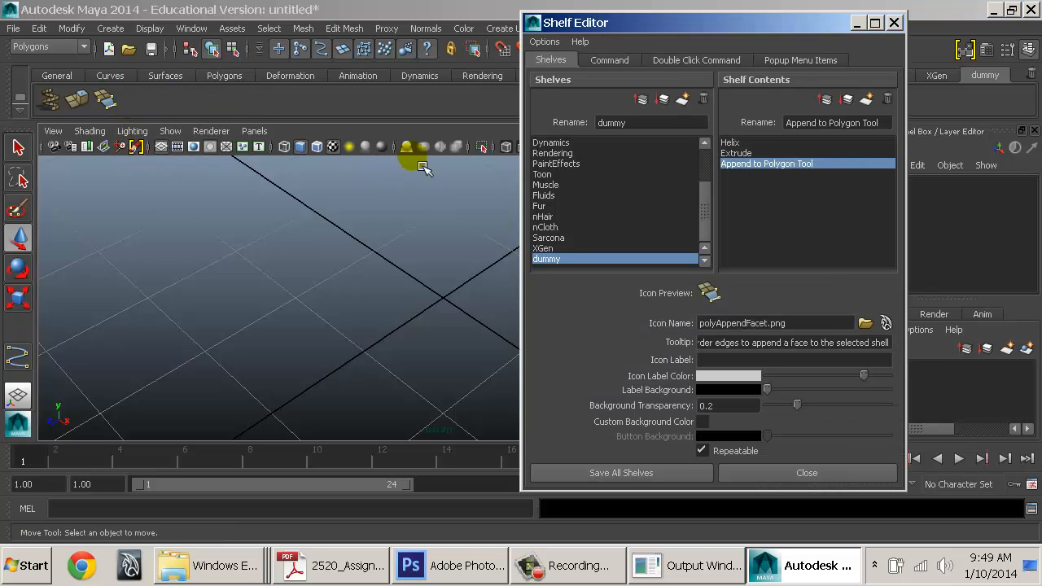
{"action": "double_click", "coordinate": [538, 30]}
{"action": "right_click", "coordinate": [108, 99]}
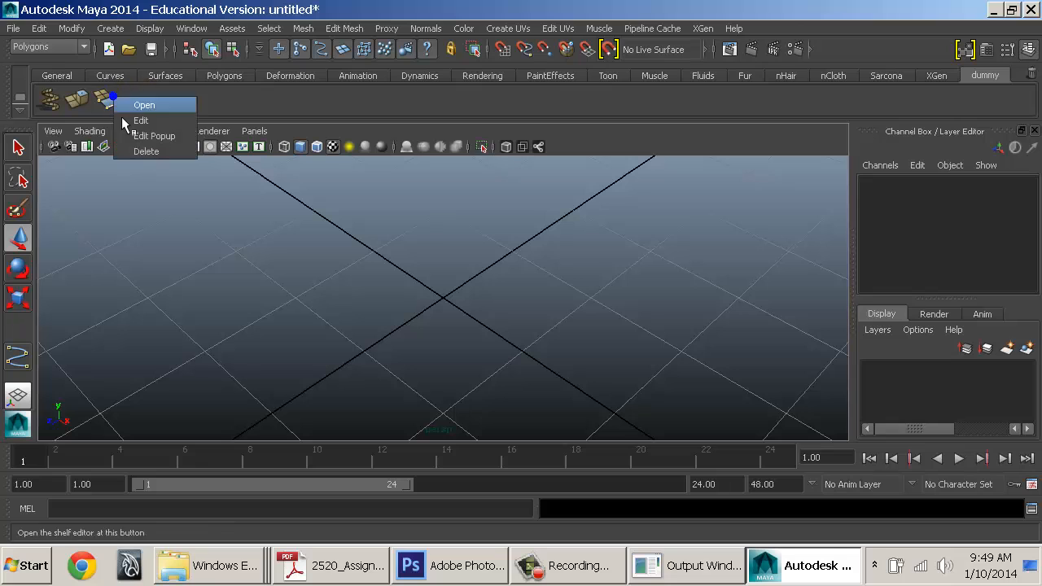
{"action": "left_click", "coordinate": [135, 153]}
{"action": "right_click", "coordinate": [81, 100]}
{"action": "left_click", "coordinate": [107, 152]}
{"action": "right_click", "coordinate": [51, 99]}
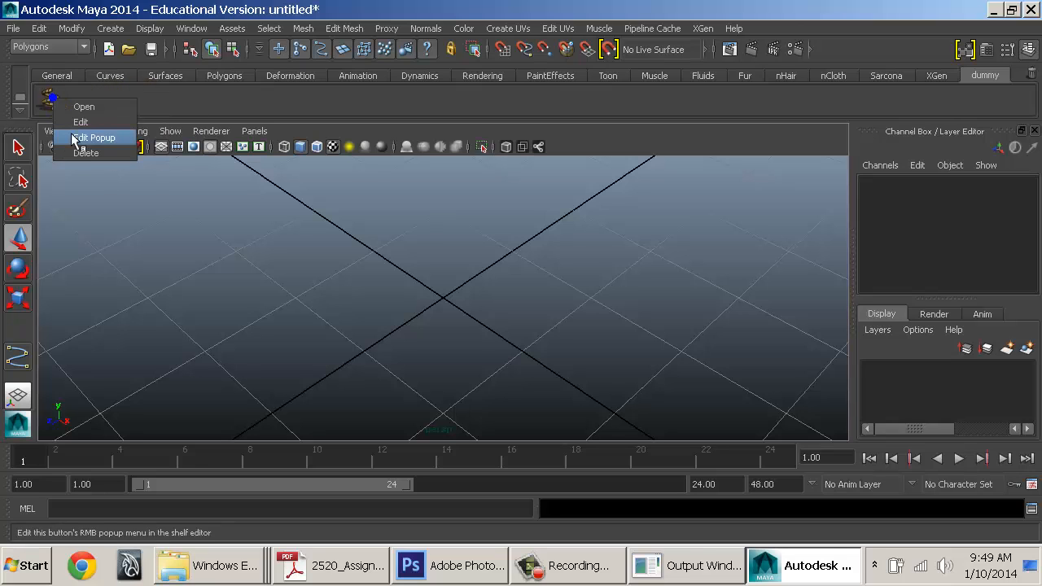
{"action": "left_click", "coordinate": [75, 152]}
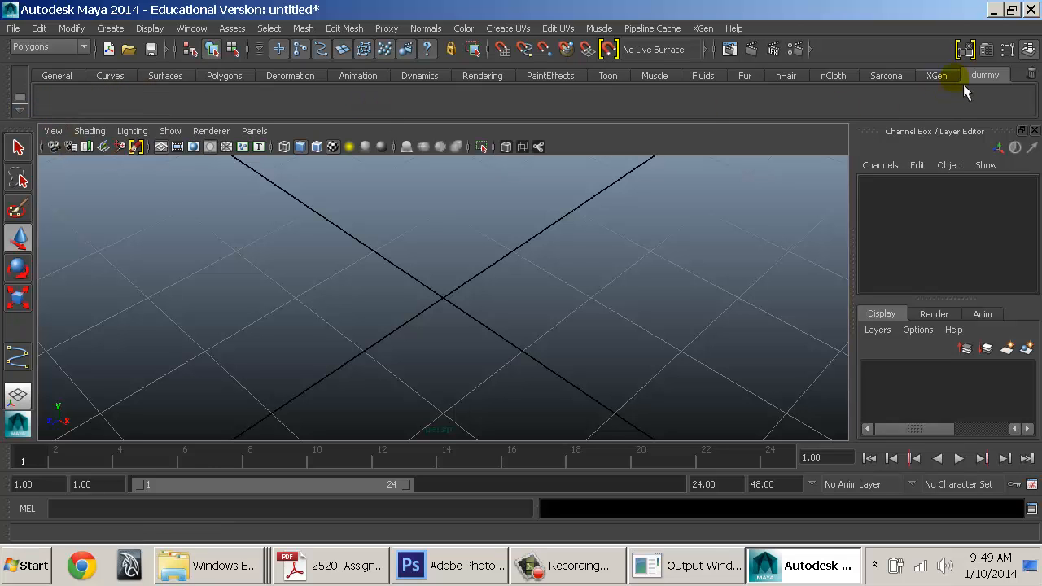
Delete the dummy shelf and switch to the Sarcona shelf
{"action": "left_click", "coordinate": [29, 110]}
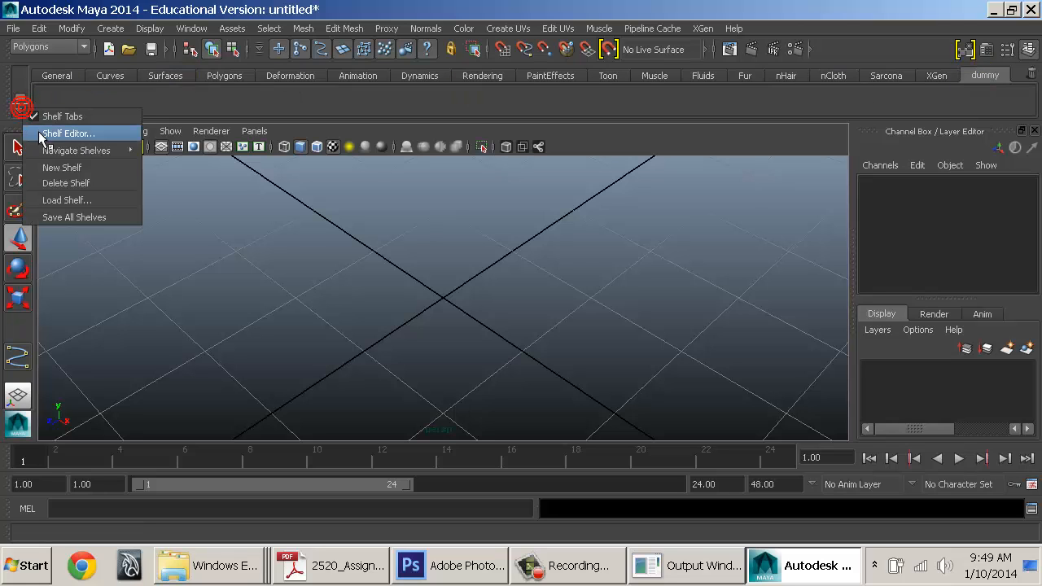
{"action": "left_click", "coordinate": [67, 186]}
{"action": "left_click", "coordinate": [486, 284]}
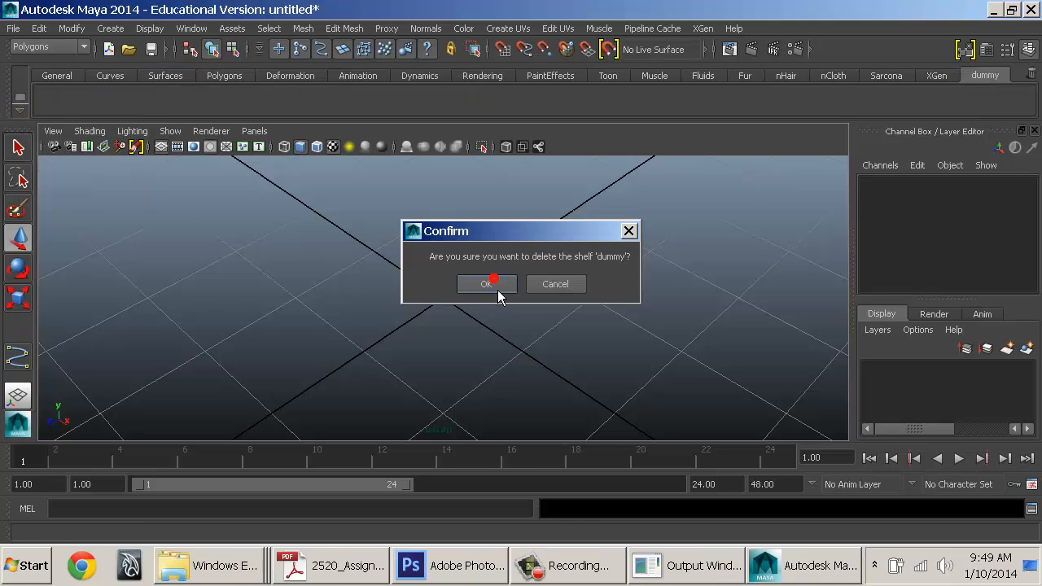
{"action": "left_click", "coordinate": [908, 78]}
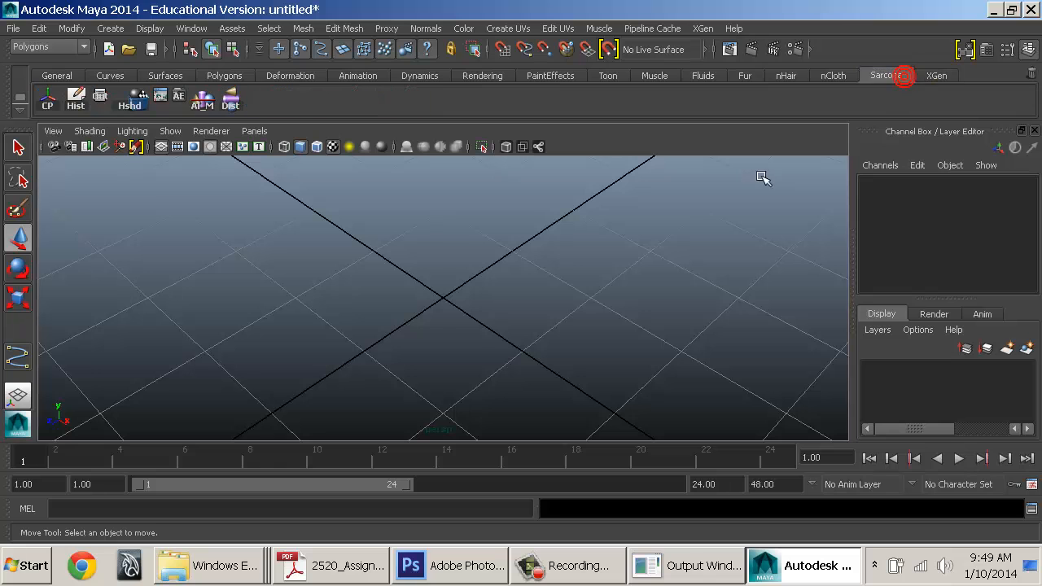
{"action": "right_click_drag", "start_coordinate": [540, 304], "coordinate": [421, 302], "text": "alt"}
{"action": "left_click_drag", "start_coordinate": [513, 331], "coordinate": [509, 314], "text": "alt"}
{"action": "left_click", "coordinate": [314, 572]}
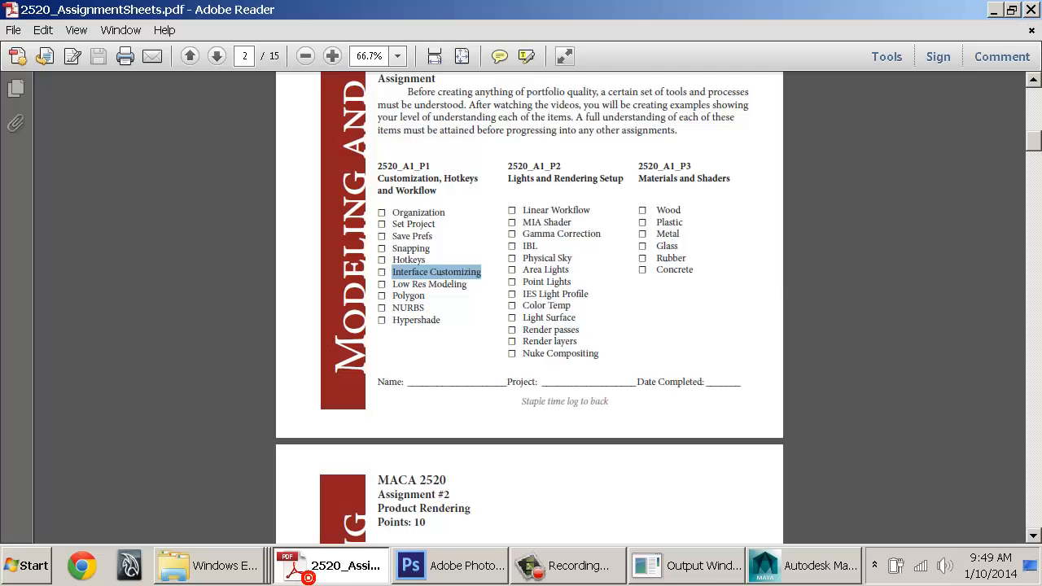
{"action": "double_click", "coordinate": [398, 212]}
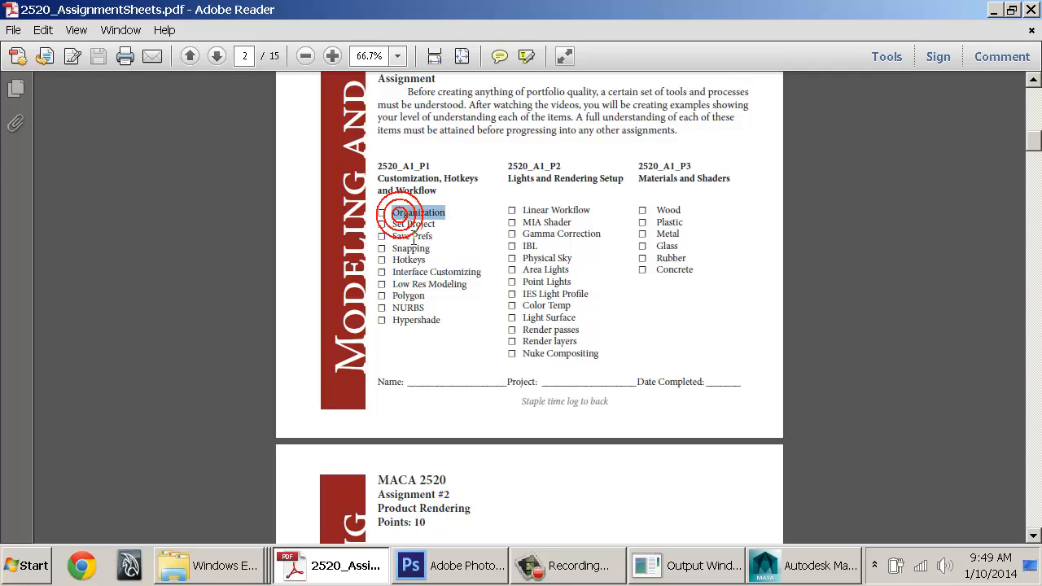
{"action": "left_click", "coordinate": [402, 239]}
{"action": "double_click", "coordinate": [401, 236]}
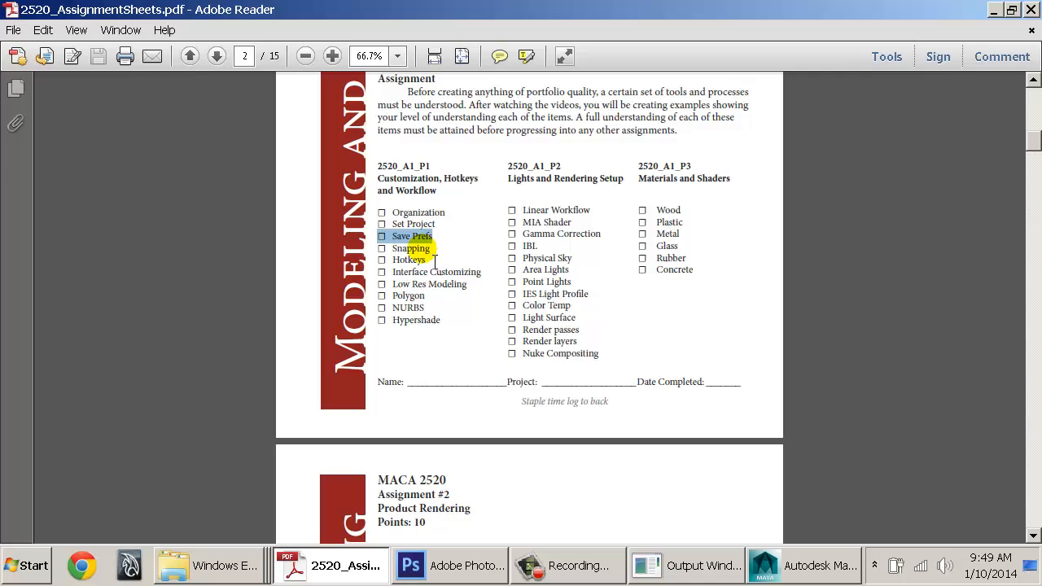
{"action": "left_click", "coordinate": [437, 277]}
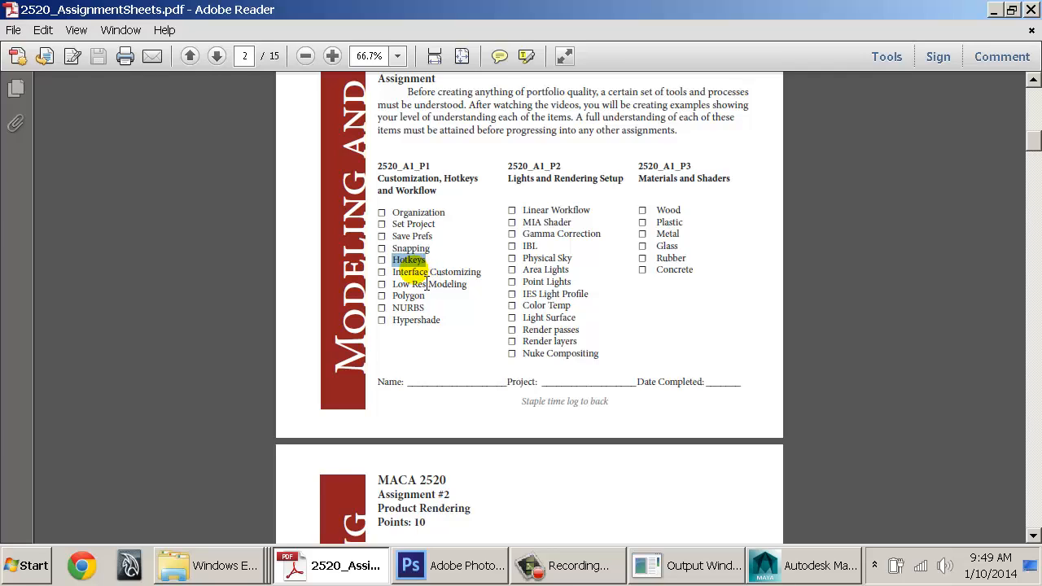
{"action": "double_click", "coordinate": [407, 273]}
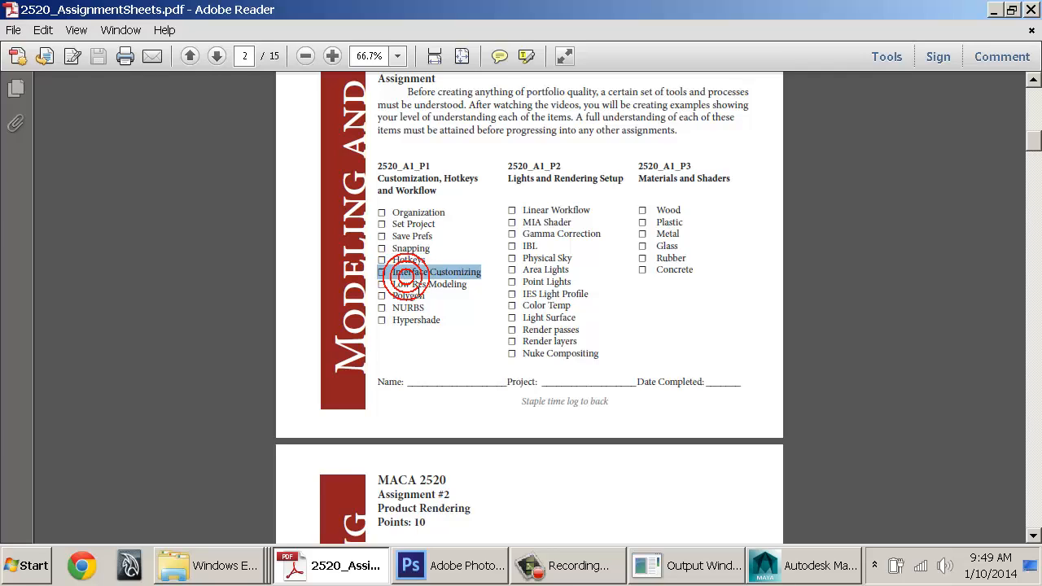
{"action": "key", "text": "alt+Tab"}
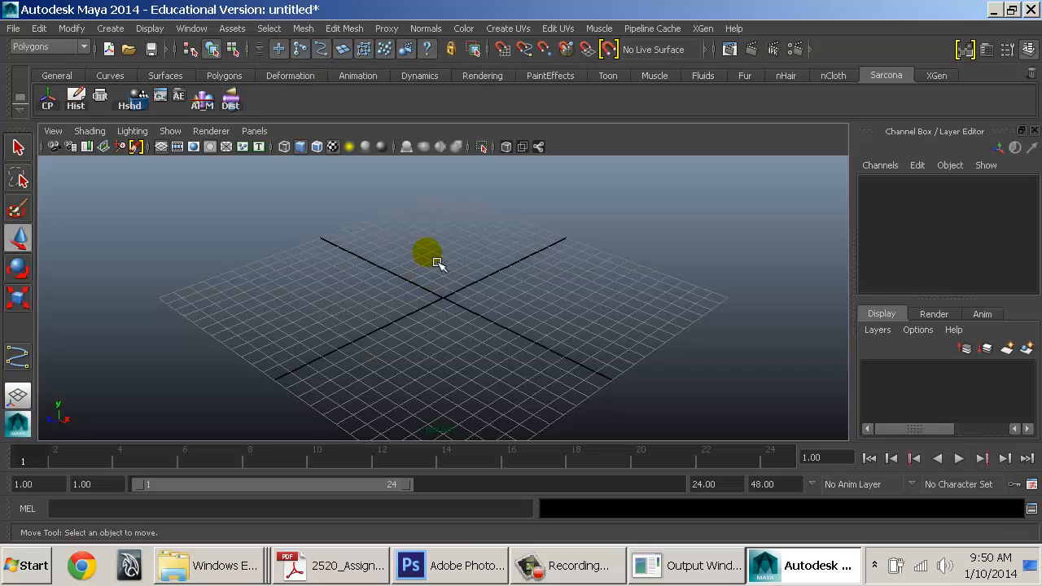
Apply the Three Panes Split Bottom layout: one view on top, two below
{"action": "left_click", "coordinate": [430, 259]}
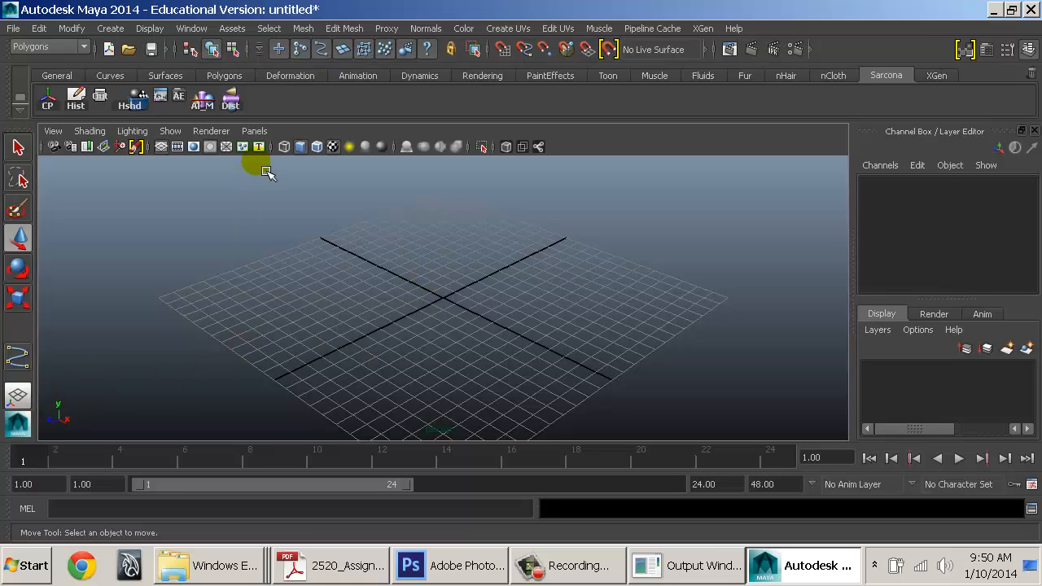
{"action": "left_click", "coordinate": [254, 131]}
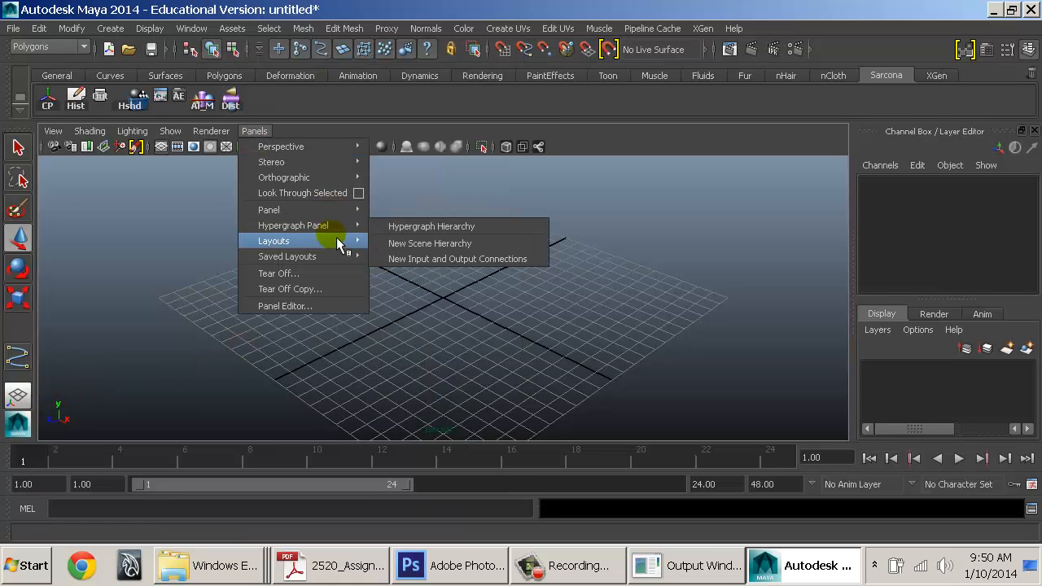
{"action": "mouse_move", "coordinate": [338, 242]}
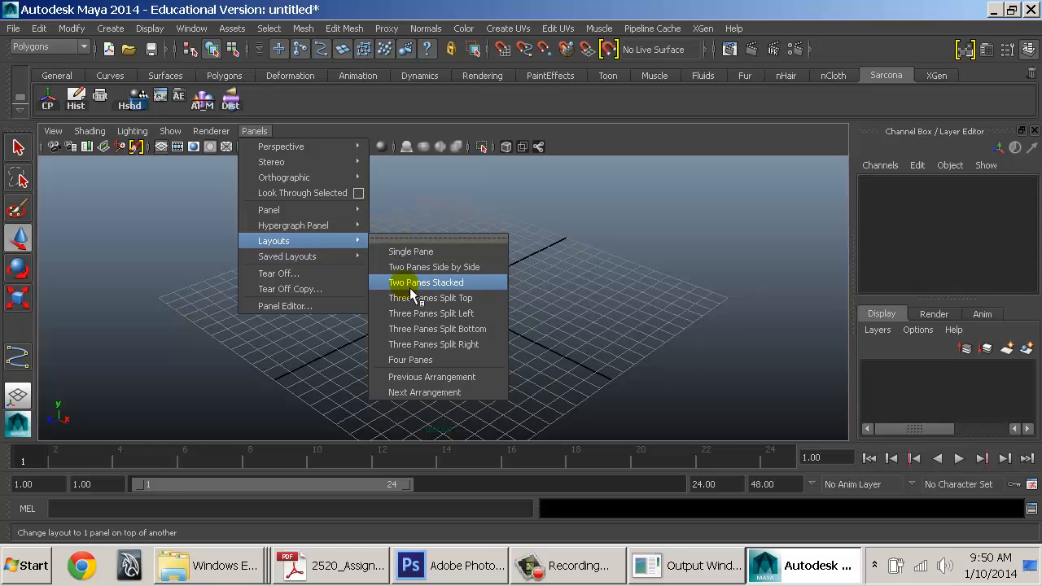
{"action": "left_click", "coordinate": [414, 331]}
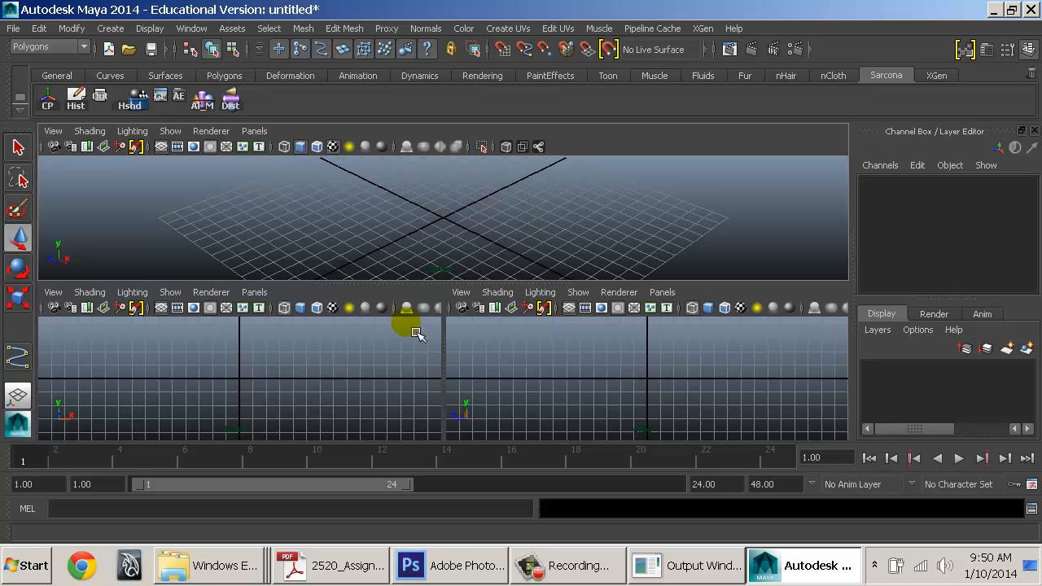
Show the Visor in the lower-left pane and the Relationship Editor in the lower-right
{"action": "left_click", "coordinate": [257, 293]}
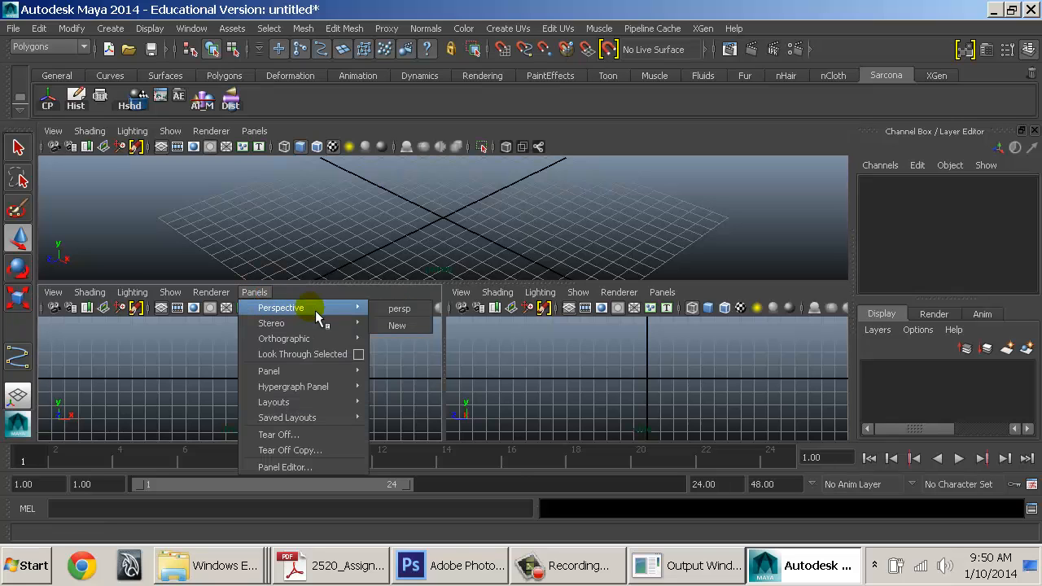
{"action": "mouse_move", "coordinate": [343, 369]}
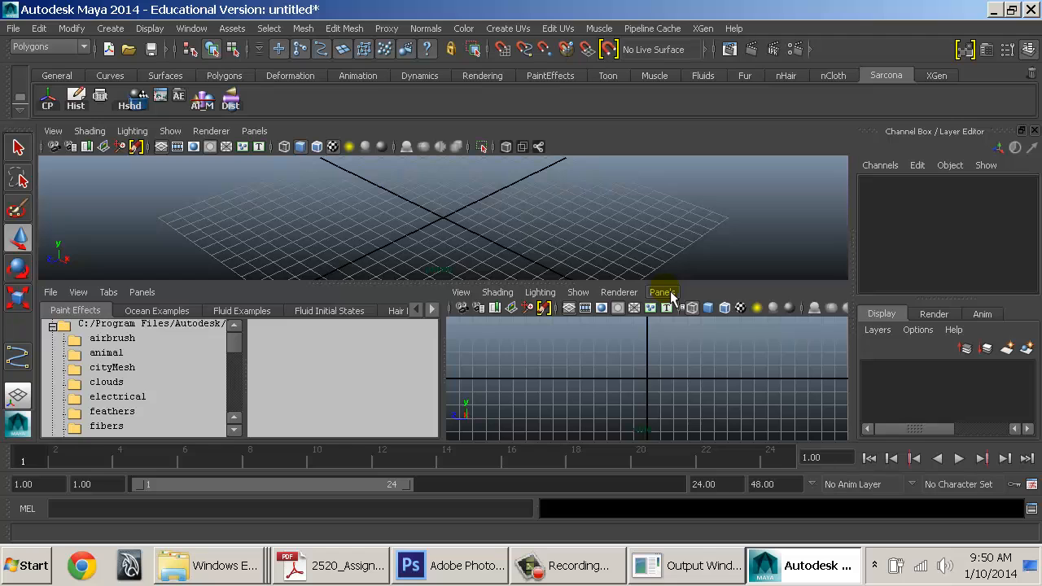
{"action": "left_click", "coordinate": [670, 291]}
{"action": "mouse_move", "coordinate": [739, 397]}
{"action": "mouse_move", "coordinate": [747, 372]}
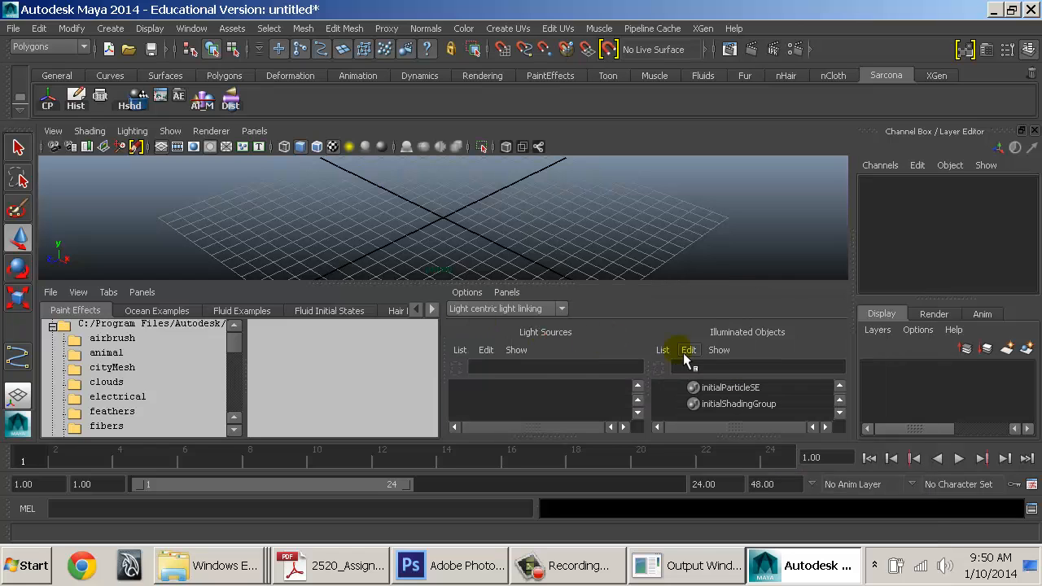
Turn the lower-left pane into an Outliner
{"action": "left_click", "coordinate": [254, 132]}
{"action": "left_click", "coordinate": [142, 292]}
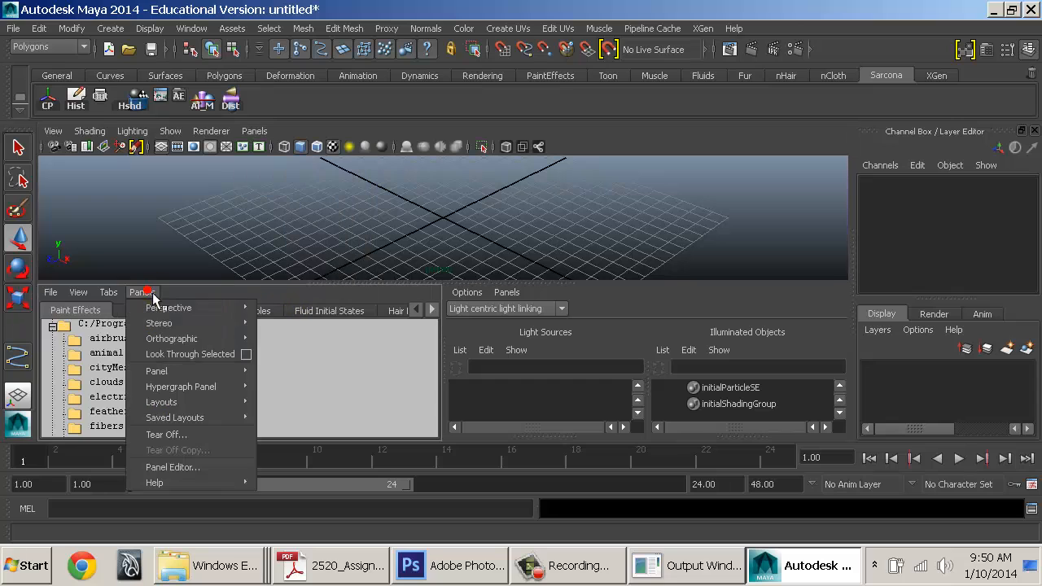
{"action": "mouse_move", "coordinate": [228, 402]}
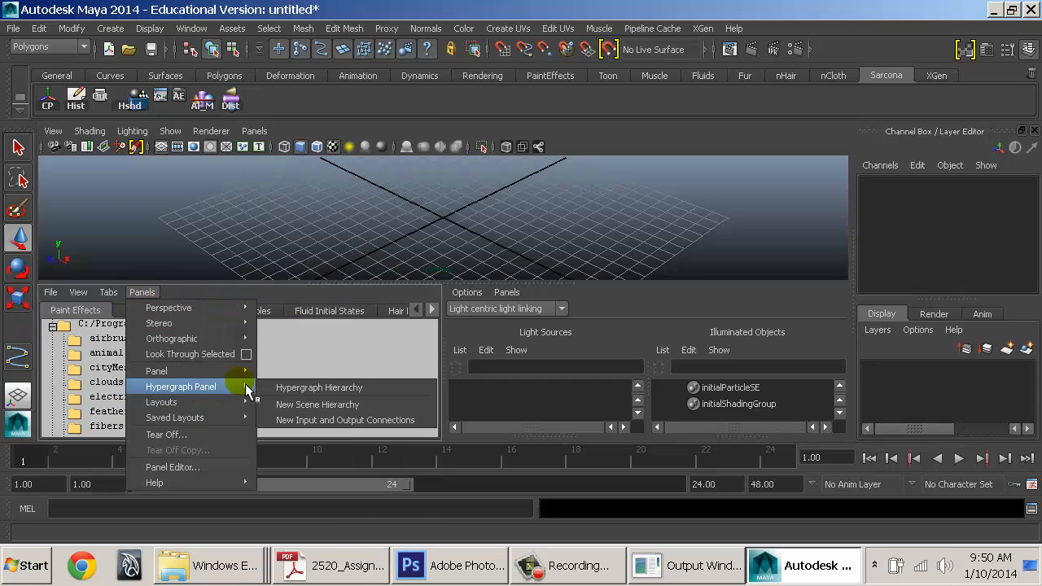
{"action": "mouse_move", "coordinate": [244, 370]}
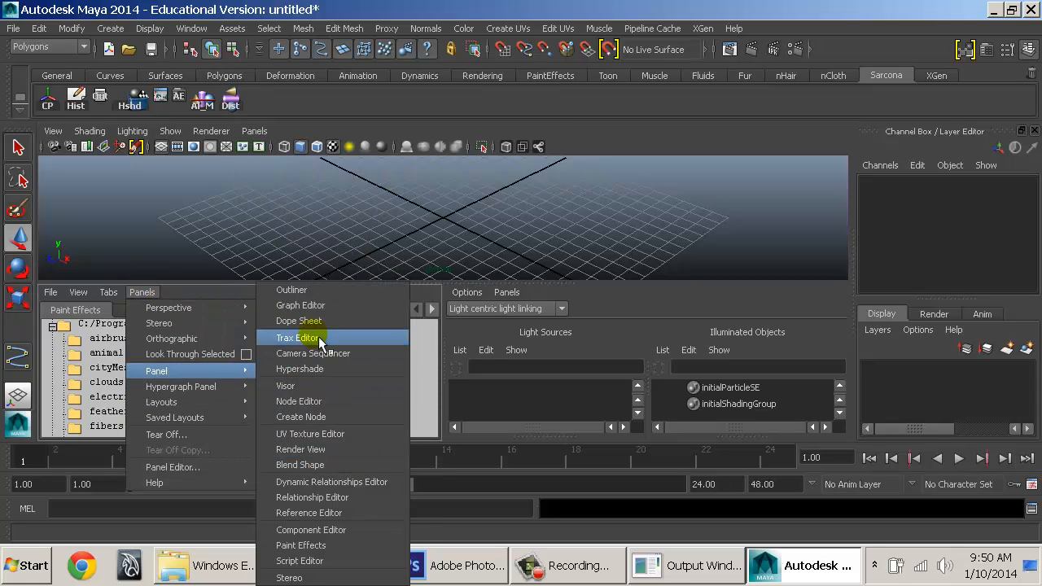
{"action": "left_click", "coordinate": [358, 291]}
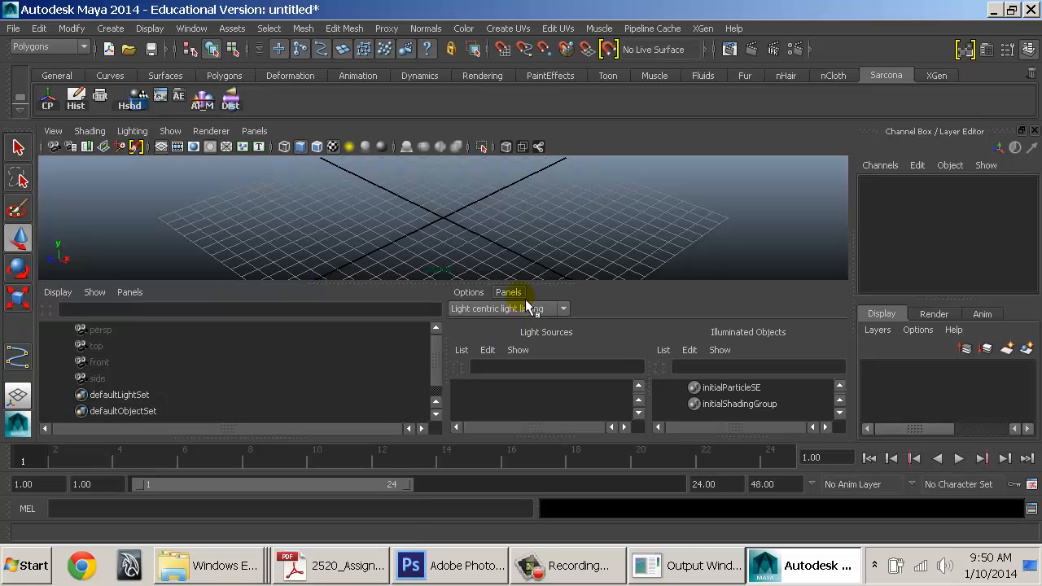
Turn the lower-right pane into a Graph Editor and drag the divider left to widen it
{"action": "left_click", "coordinate": [523, 294]}
{"action": "mouse_move", "coordinate": [607, 387]}
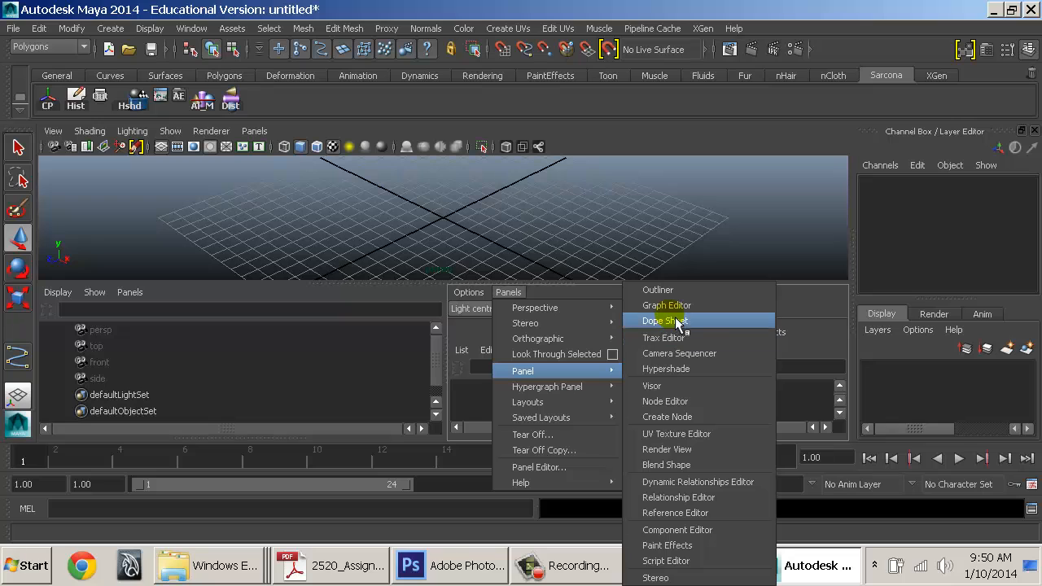
{"action": "left_click", "coordinate": [666, 306]}
{"action": "left_click_drag", "start_coordinate": [458, 375], "coordinate": [352, 373]}
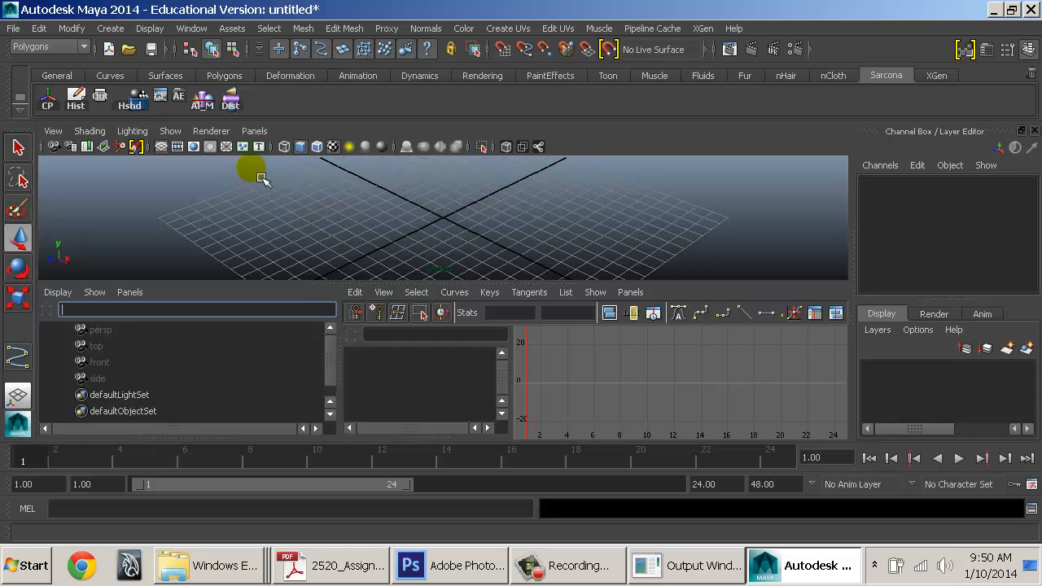
{"action": "left_click", "coordinate": [256, 132]}
{"action": "mouse_move", "coordinate": [338, 258]}
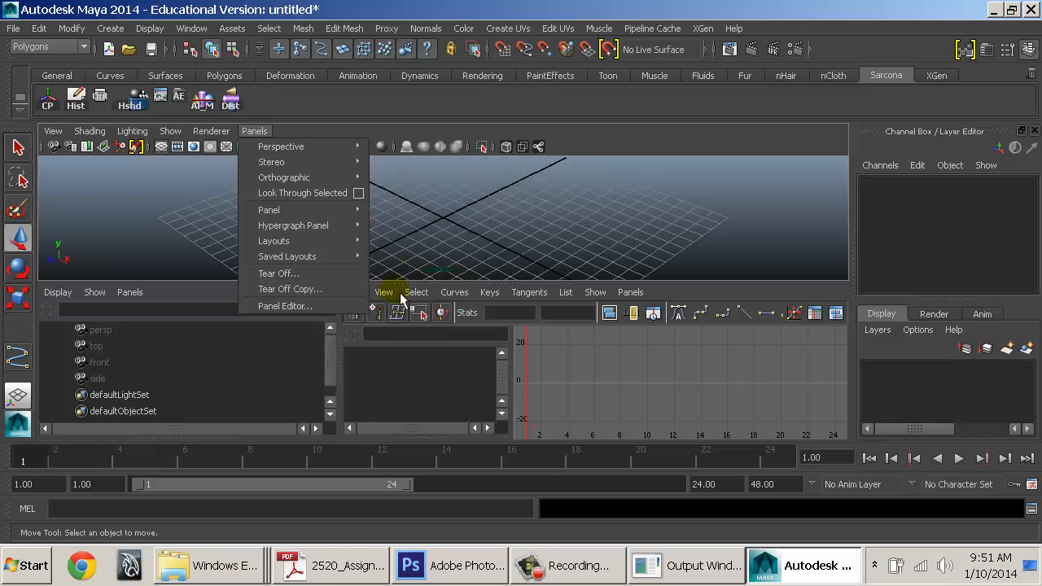
Create a new layout in Edit Layouts named 'PerspOutlinerGraph' and close the editor
{"action": "mouse_move", "coordinate": [372, 256]}
{"action": "left_click", "coordinate": [407, 565]}
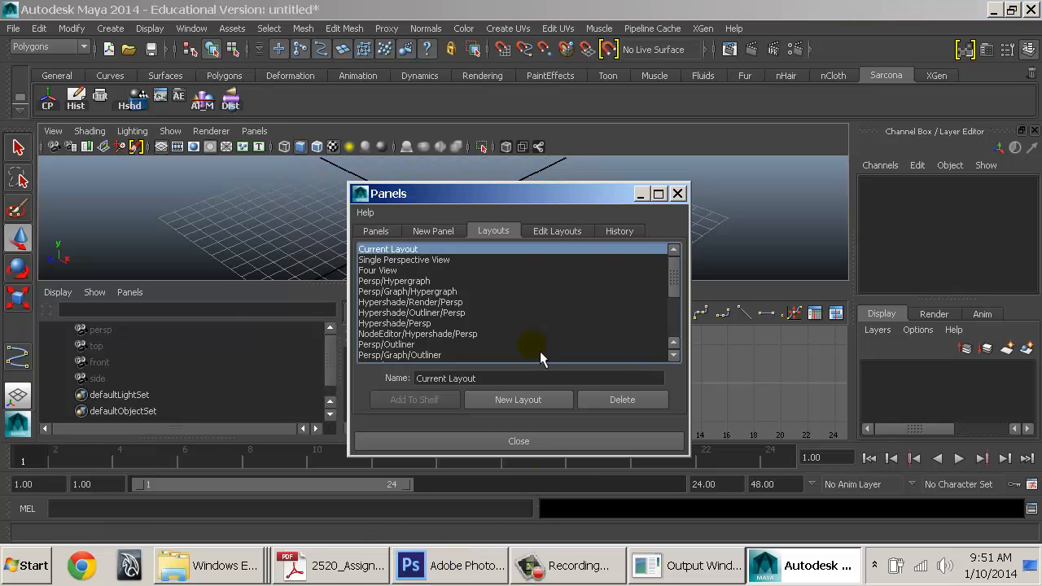
{"action": "left_click", "coordinate": [512, 405]}
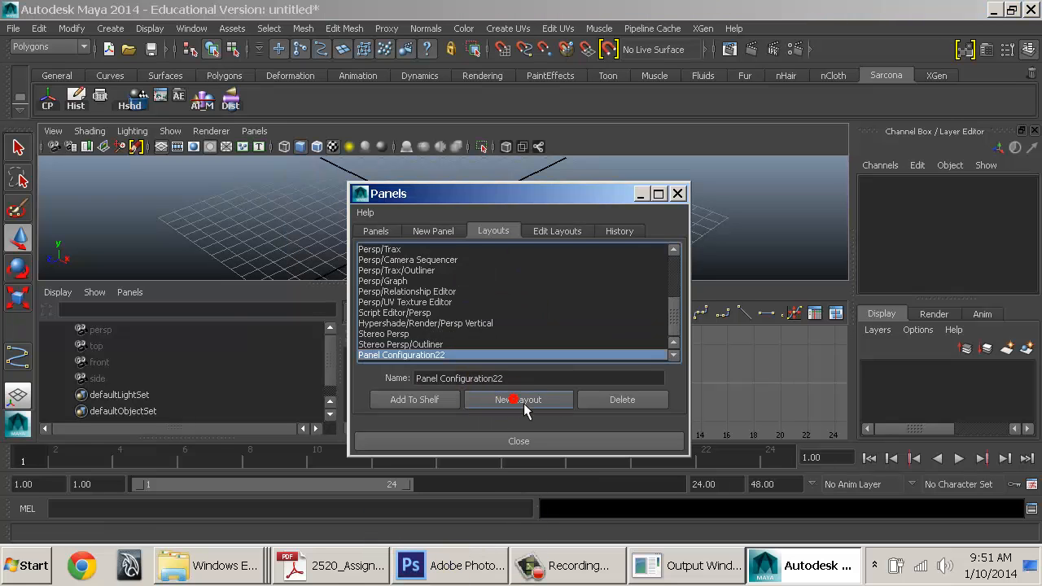
{"action": "left_click_drag", "start_coordinate": [526, 382], "coordinate": [297, 368]}
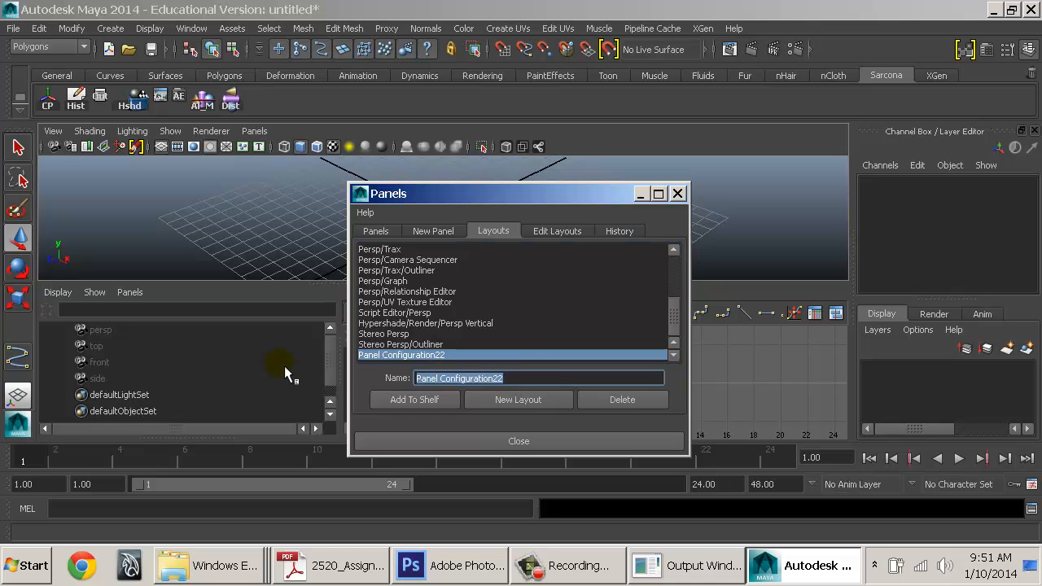
{"action": "type", "text": "PerspOutliner"}
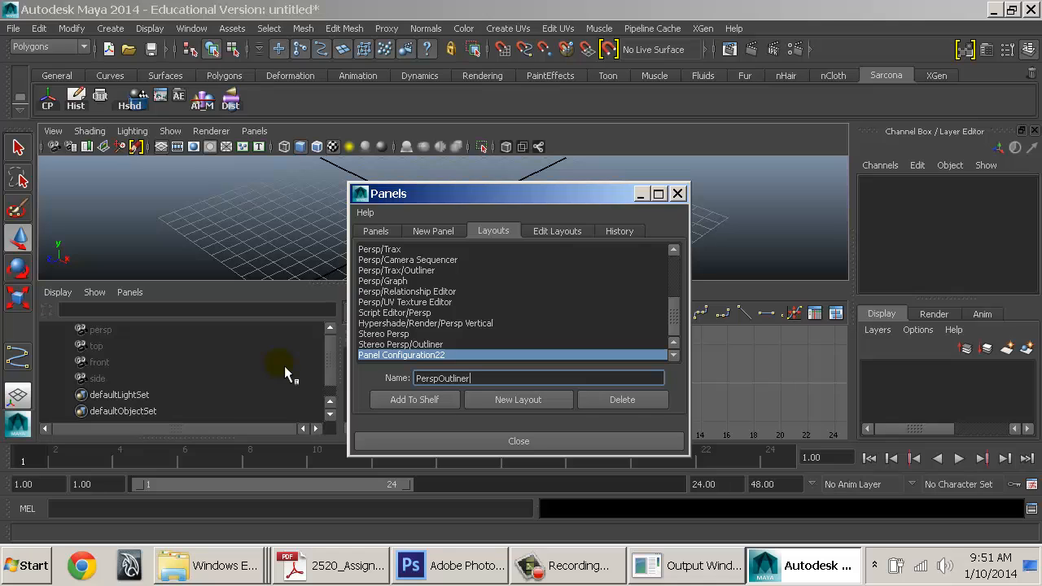
{"action": "type", "text": "Graph"}
{"action": "key", "text": "Return"}
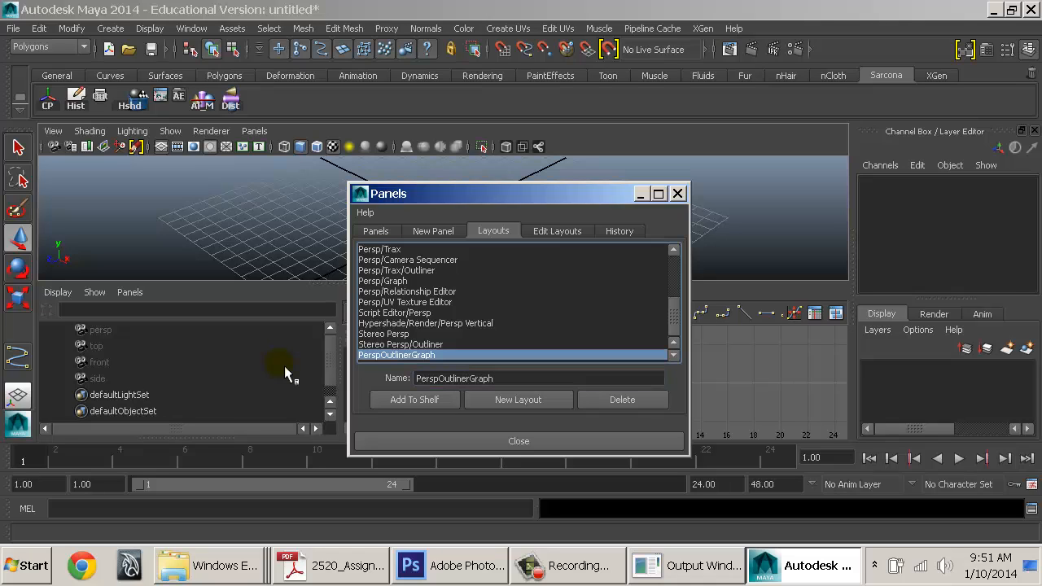
{"action": "left_click", "coordinate": [465, 446]}
{"action": "left_click", "coordinate": [263, 214]}
{"action": "left_click", "coordinate": [254, 131]}
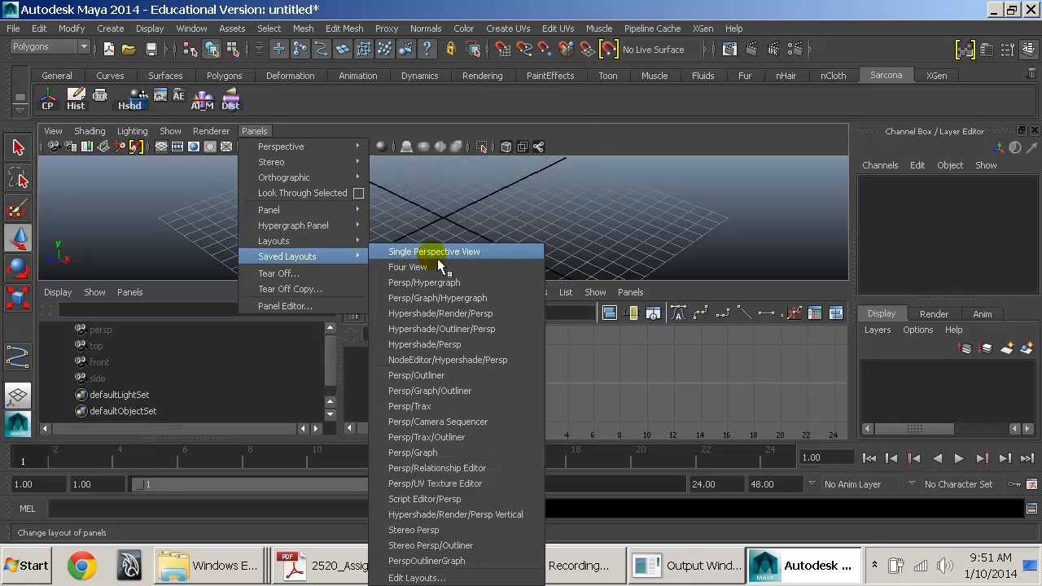
Test saved layouts: single perspective, then PerspOutlinerGraph, then a perspective/Outliner arrangement
{"action": "left_click", "coordinate": [437, 258]}
{"action": "left_click", "coordinate": [254, 131]}
{"action": "mouse_move", "coordinate": [355, 259]}
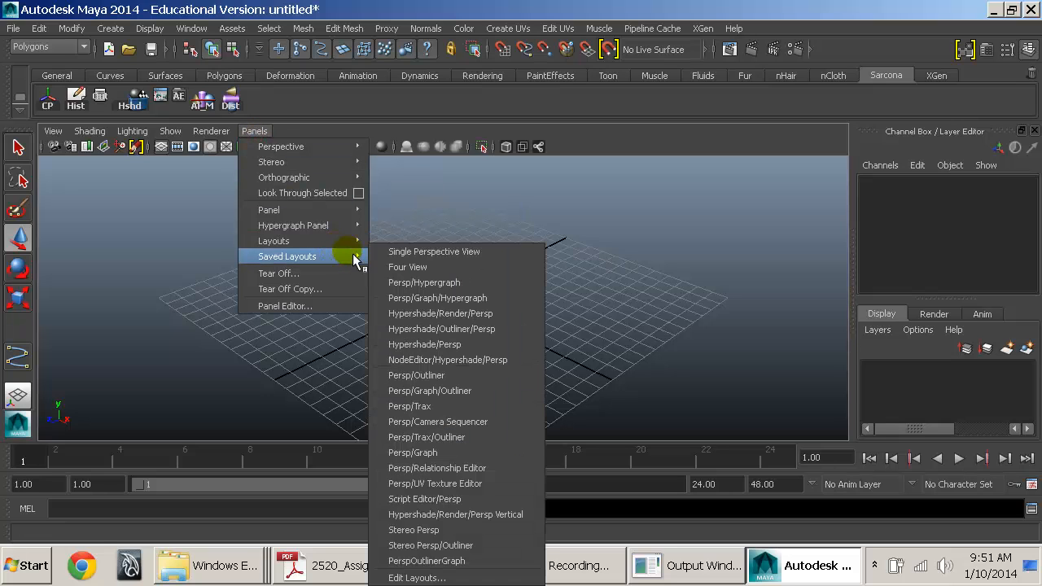
{"action": "left_click", "coordinate": [439, 561]}
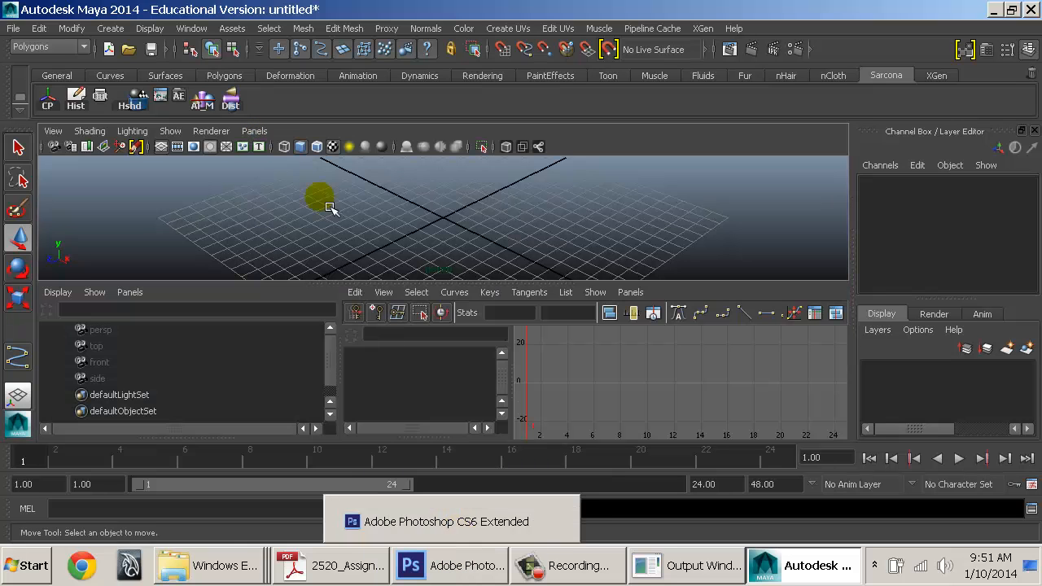
{"action": "left_click", "coordinate": [254, 132]}
{"action": "mouse_move", "coordinate": [367, 243]}
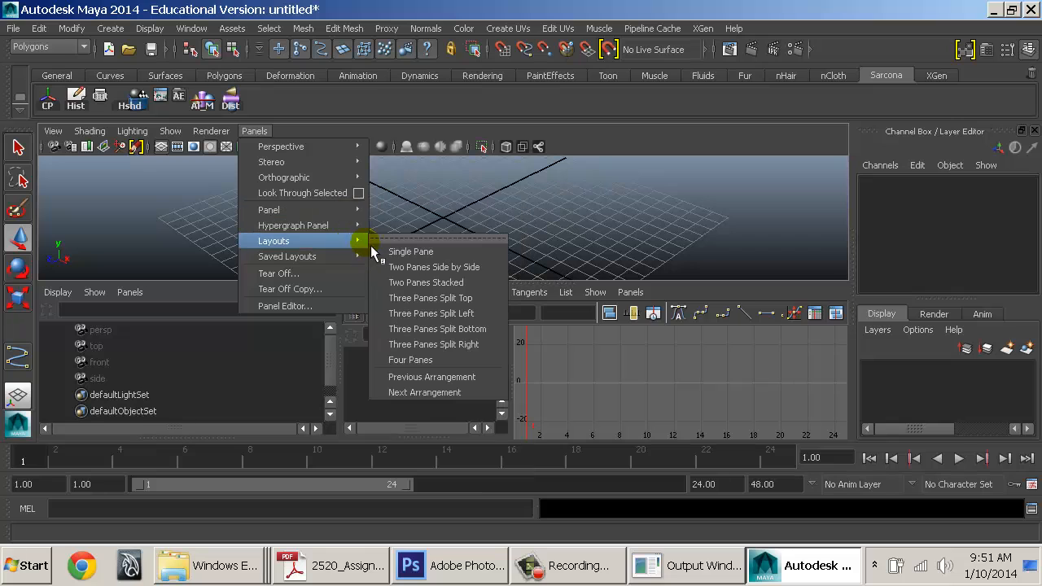
{"action": "mouse_move", "coordinate": [354, 259]}
{"action": "left_click", "coordinate": [456, 391]}
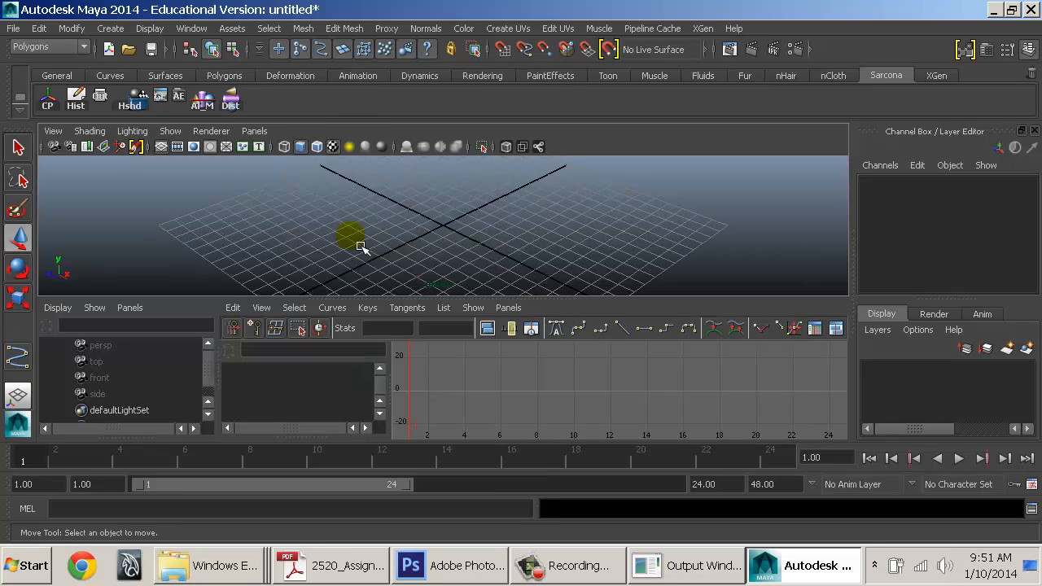
{"action": "left_click", "coordinate": [254, 131]}
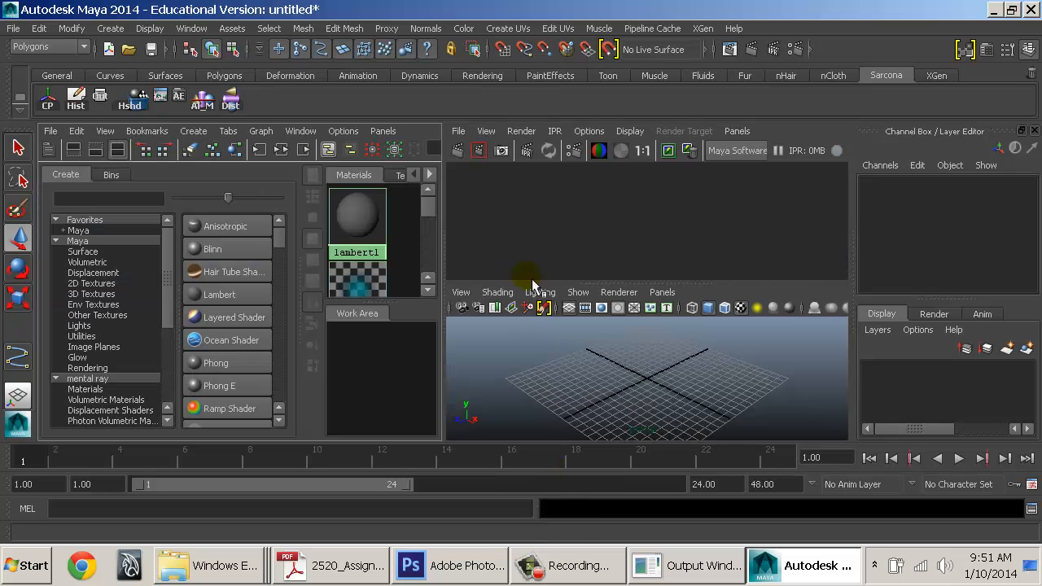
Widen the Hypershade and Materials panes and toggle the perspective view maximized with Space
{"action": "left_click", "coordinate": [558, 367]}
{"action": "key", "text": "space"}
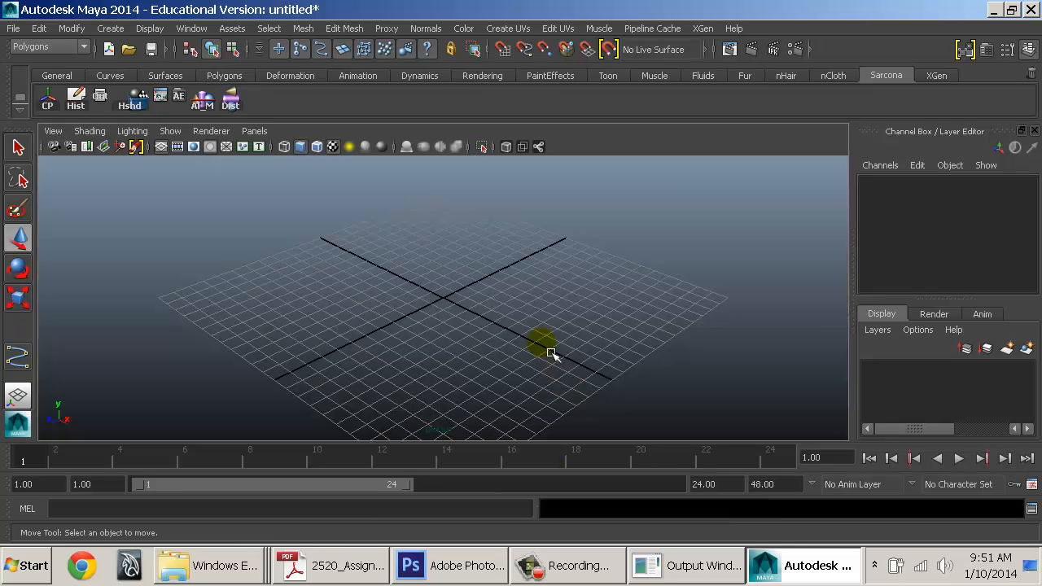
{"action": "key", "text": "space"}
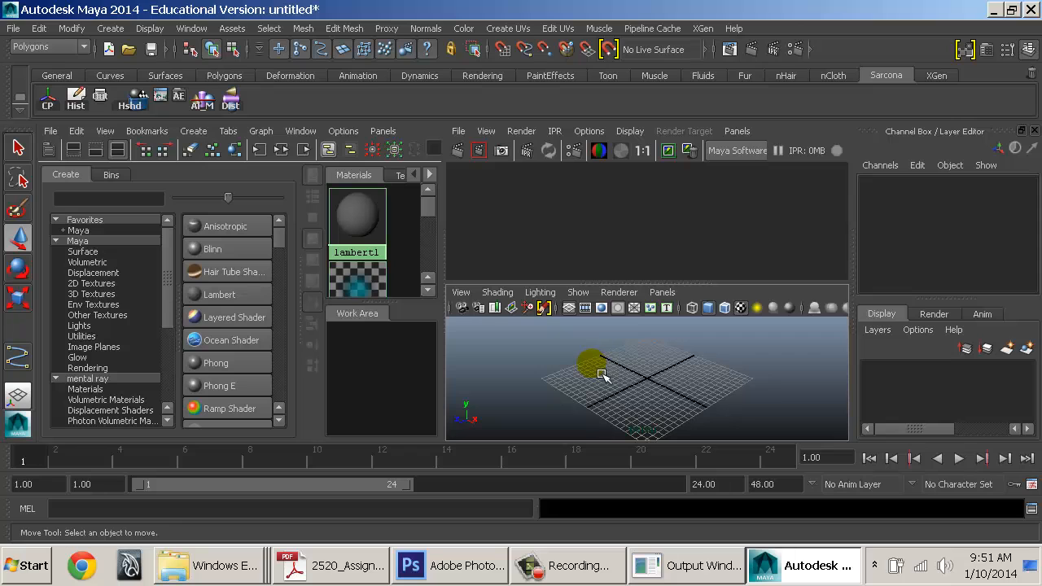
{"action": "mouse_move", "coordinate": [456, 235]}
{"action": "left_mouse_down"}
{"action": "mouse_move", "coordinate": [477, 240]}
{"action": "mouse_move", "coordinate": [465, 239]}
{"action": "left_mouse_up"}
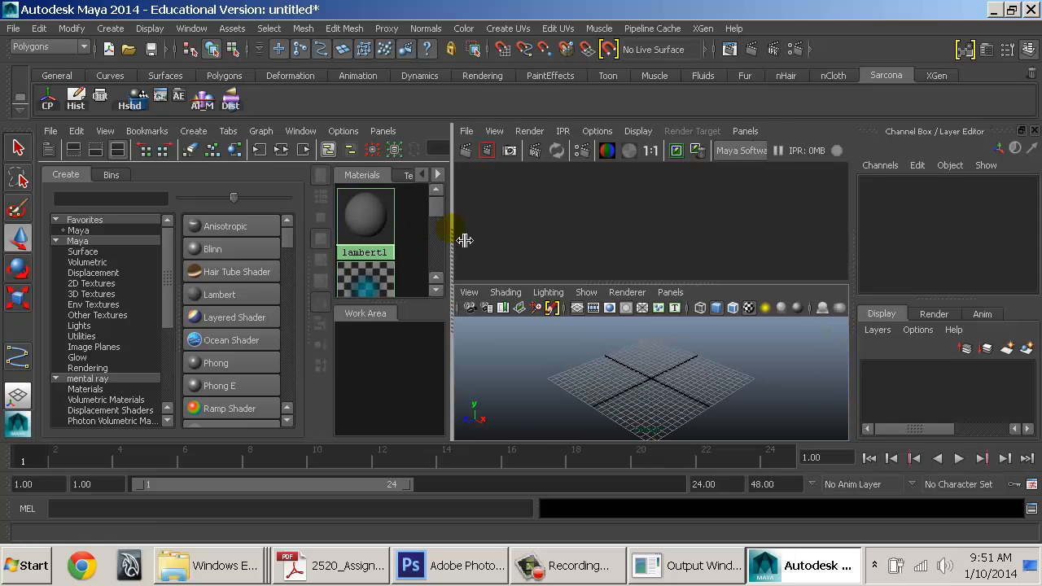
{"action": "left_click_drag", "start_coordinate": [319, 275], "coordinate": [233, 275]}
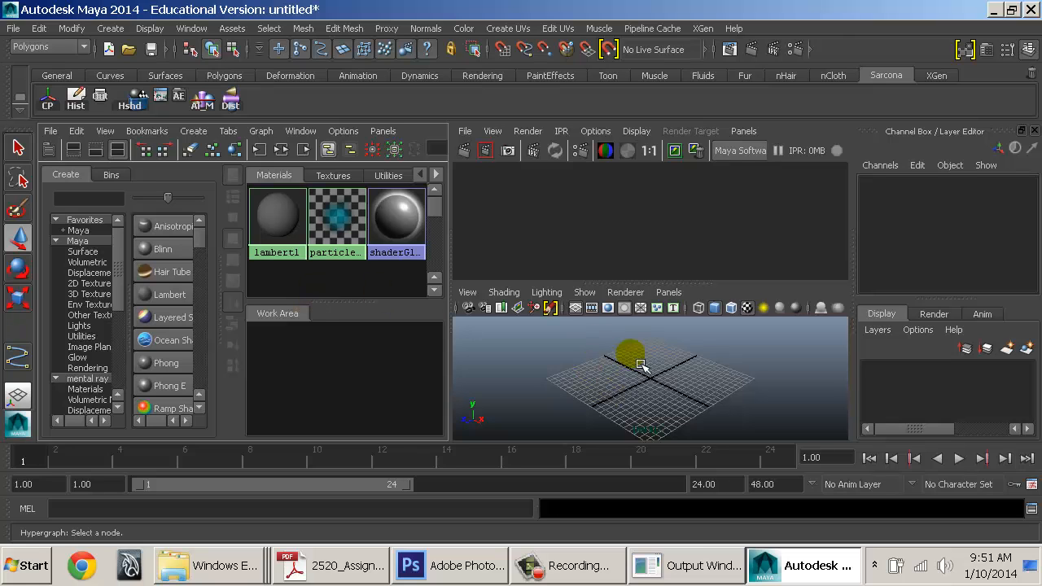
{"action": "key", "text": "space"}
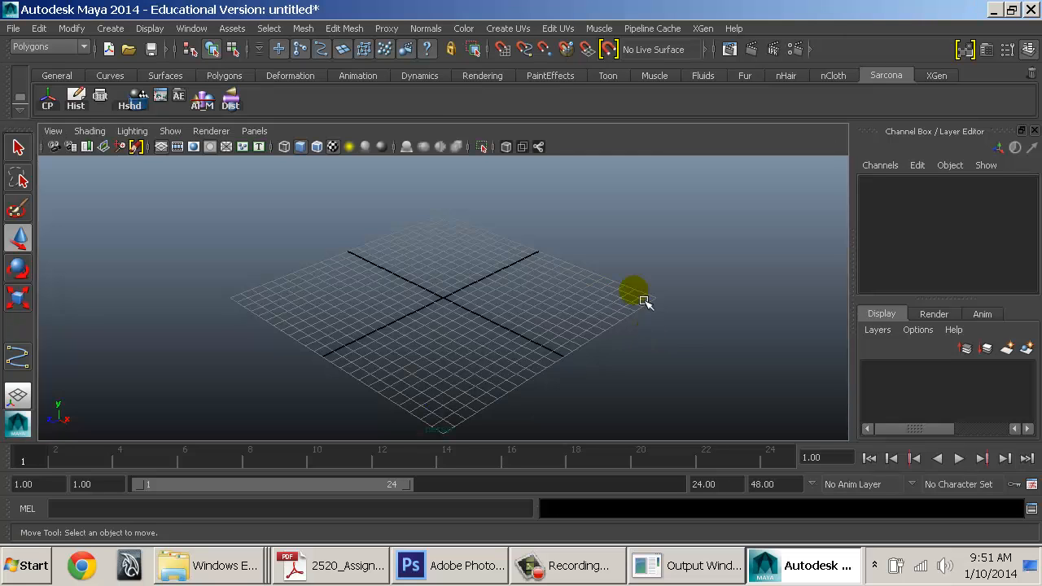
{"action": "middle_click_drag", "start_coordinate": [640, 298], "coordinate": [570, 288], "text": "alt"}
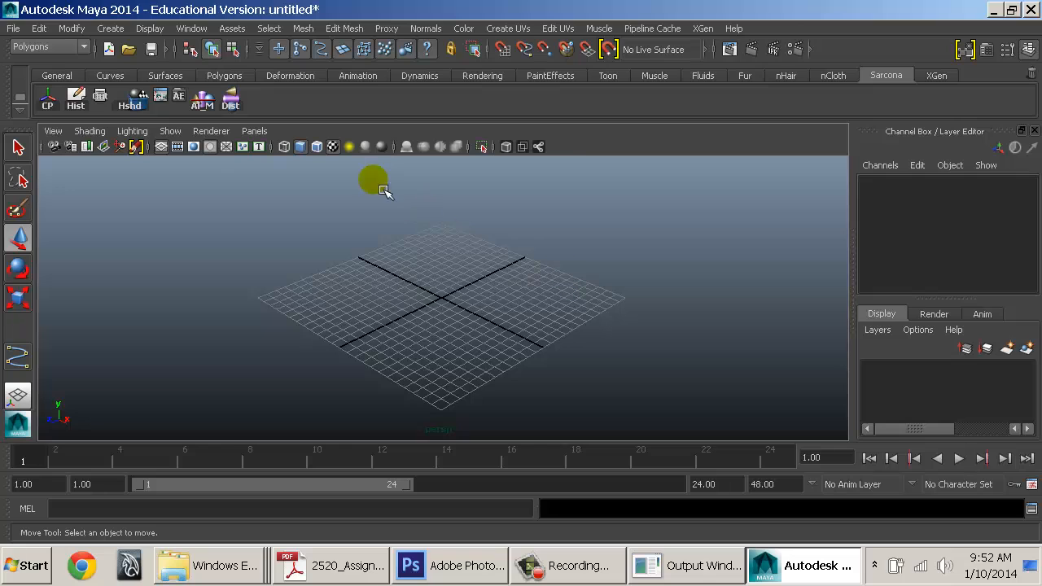
{"action": "left_click", "coordinate": [254, 131]}
{"action": "mouse_move", "coordinate": [342, 214]}
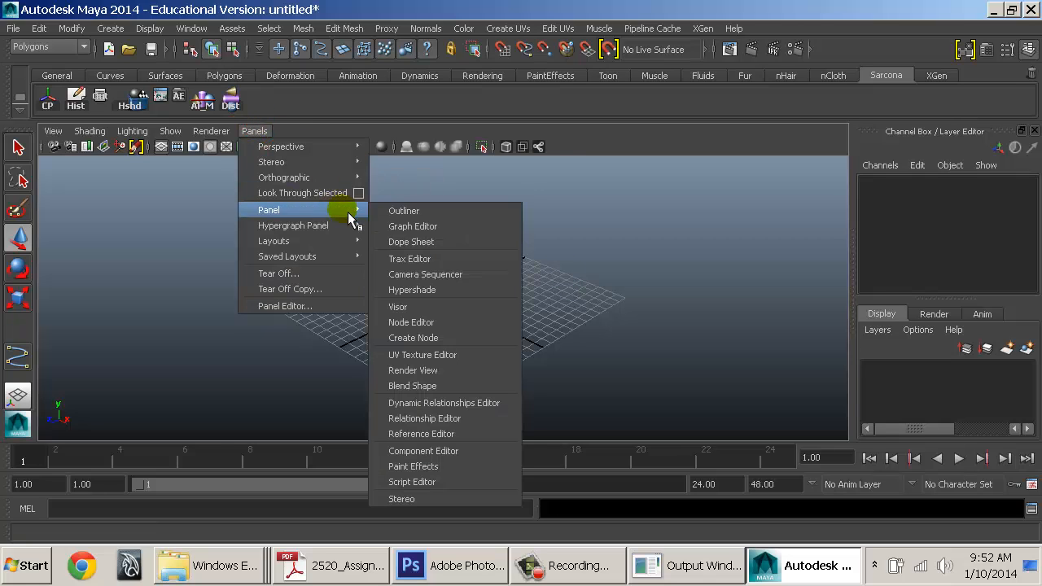
{"action": "left_click", "coordinate": [608, 333]}
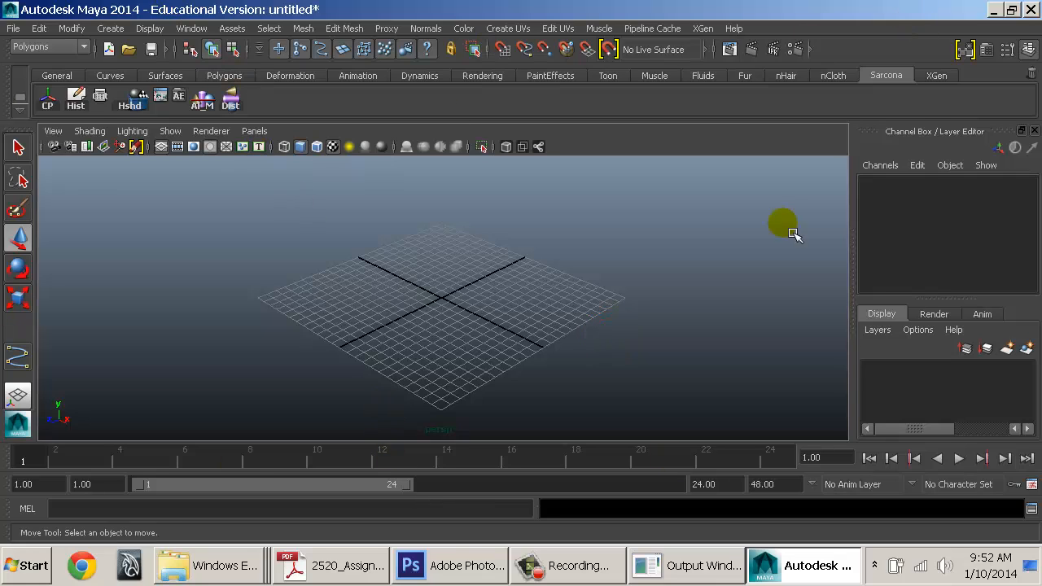
{"action": "left_click", "coordinate": [387, 249]}
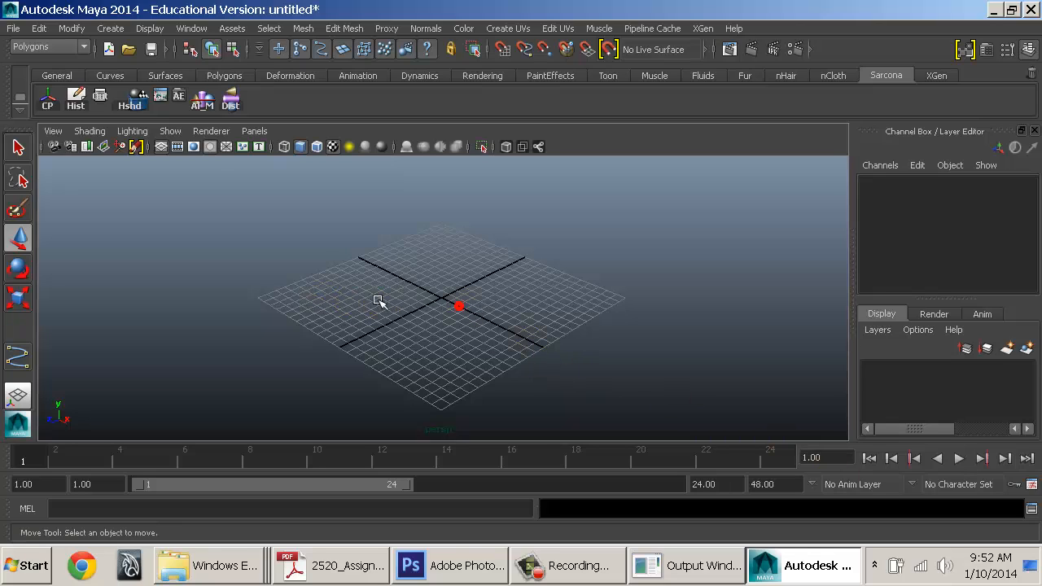
Quit Maya without saving and bring the Documents maya folder window forward
{"action": "double_click", "coordinate": [12, 18]}
{"action": "left_click", "coordinate": [526, 292]}
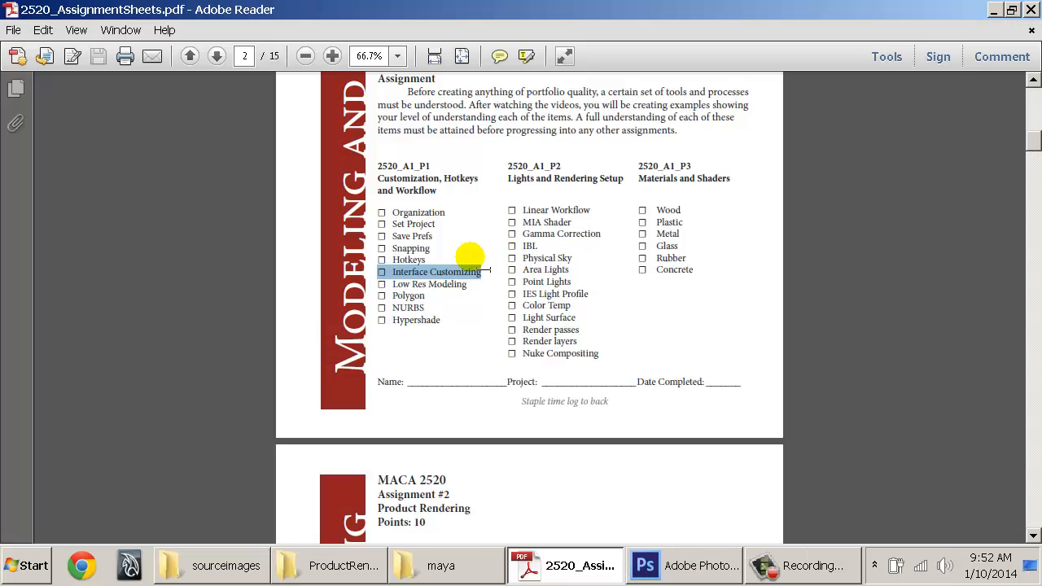
{"action": "left_click", "coordinate": [433, 560]}
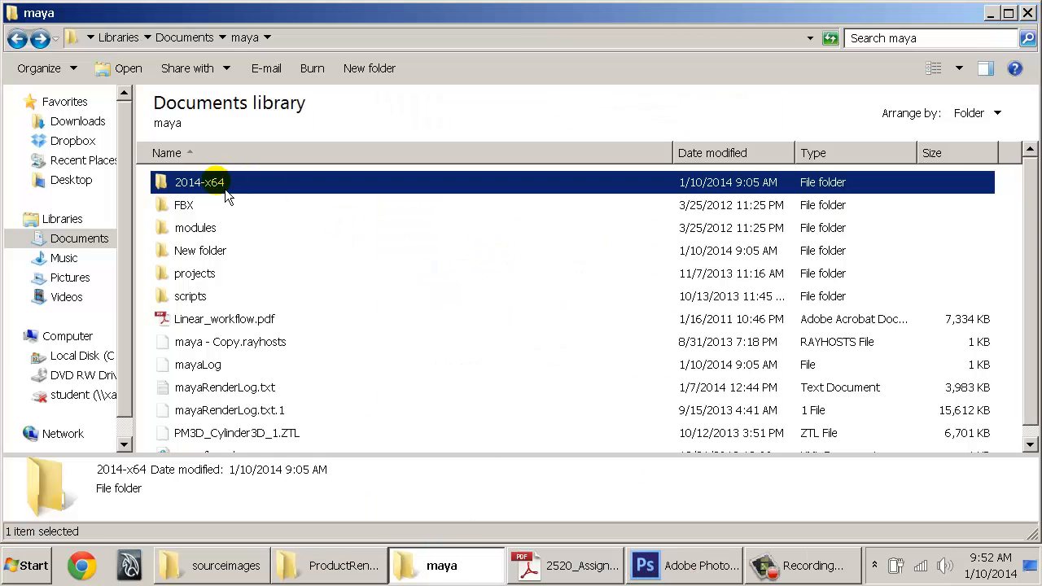
Copy the 2014-x64 folder from Documents\maya and paste it into the D_DRIVE 2520 folder
{"action": "left_click", "coordinate": [253, 183]}
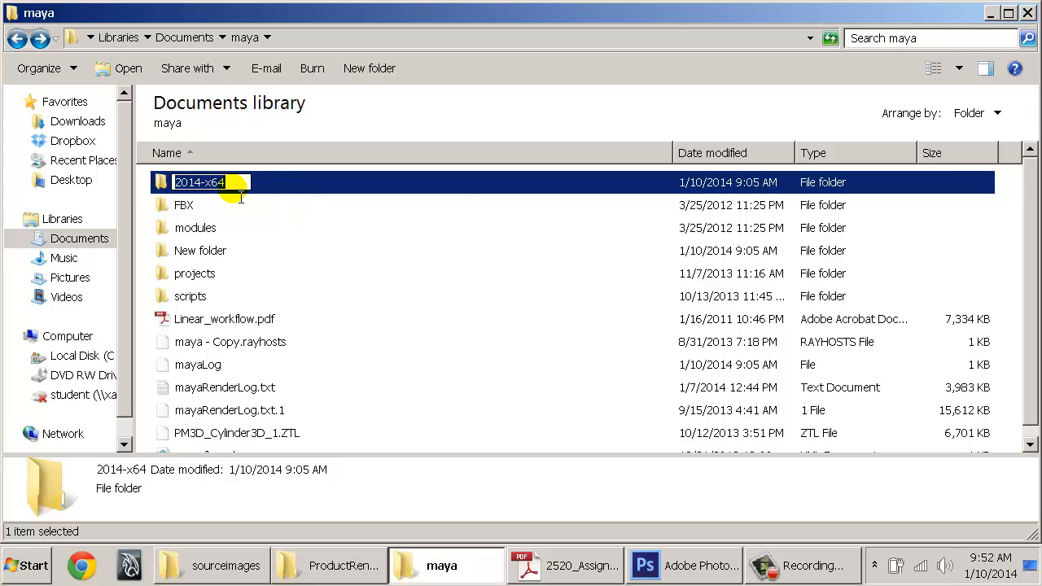
{"action": "left_click", "coordinate": [268, 197]}
{"action": "right_click", "coordinate": [241, 187]}
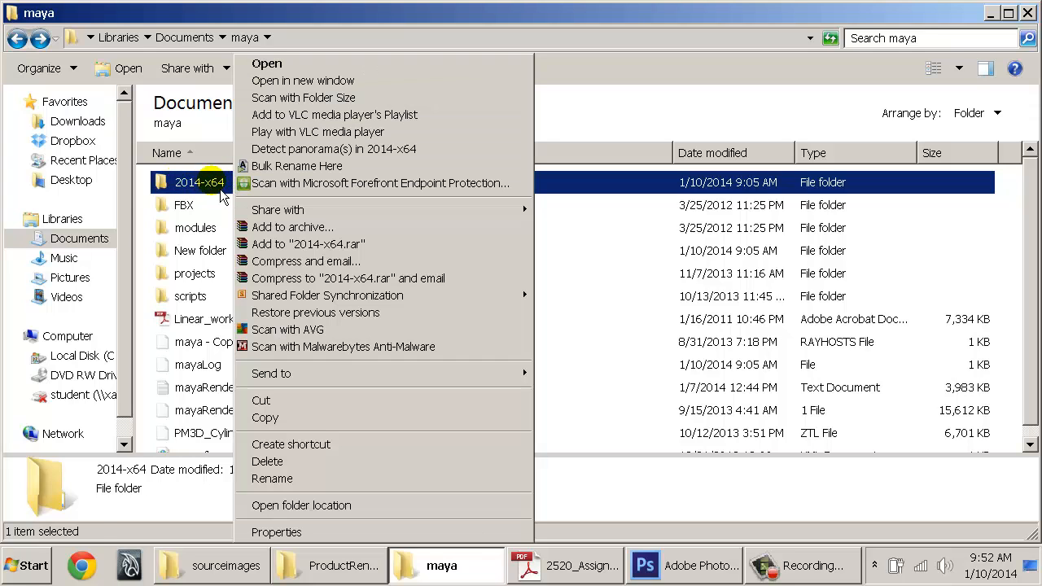
{"action": "left_click", "coordinate": [335, 413]}
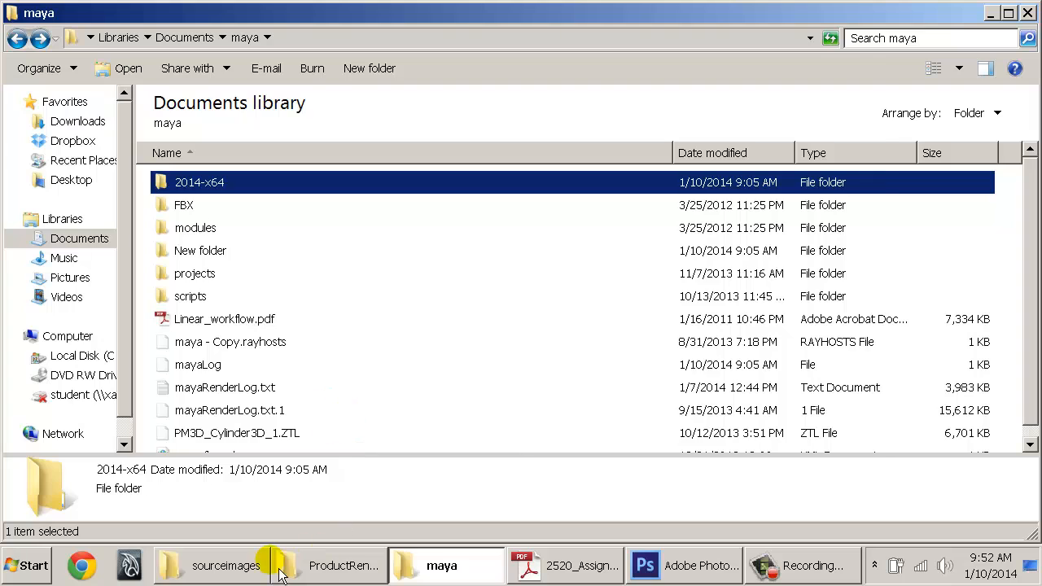
{"action": "left_click", "coordinate": [233, 565]}
{"action": "left_click", "coordinate": [310, 565]}
{"action": "key", "text": "BackSpace"}
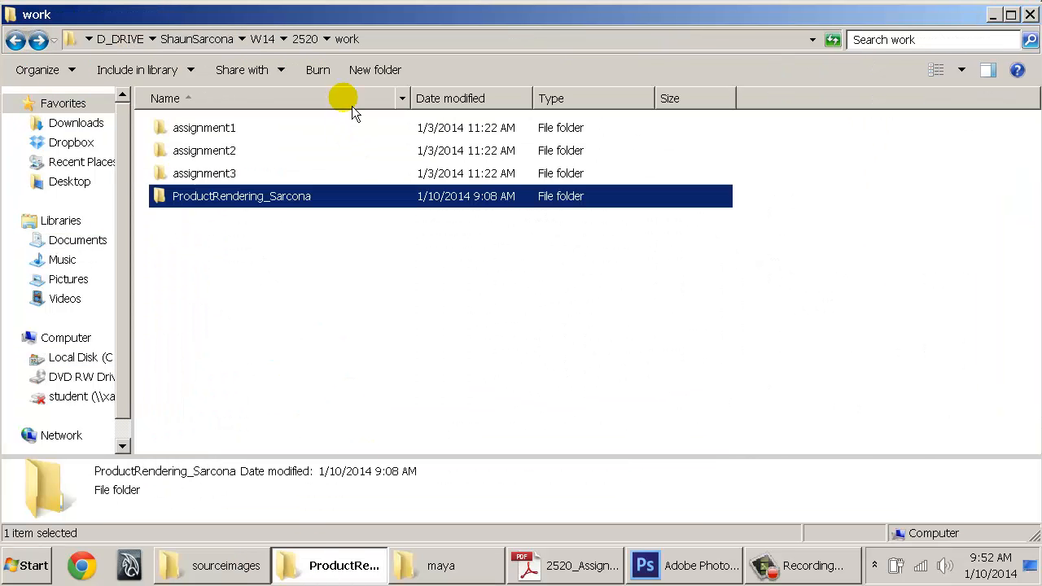
{"action": "left_click", "coordinate": [307, 41]}
{"action": "right_click", "coordinate": [222, 216]}
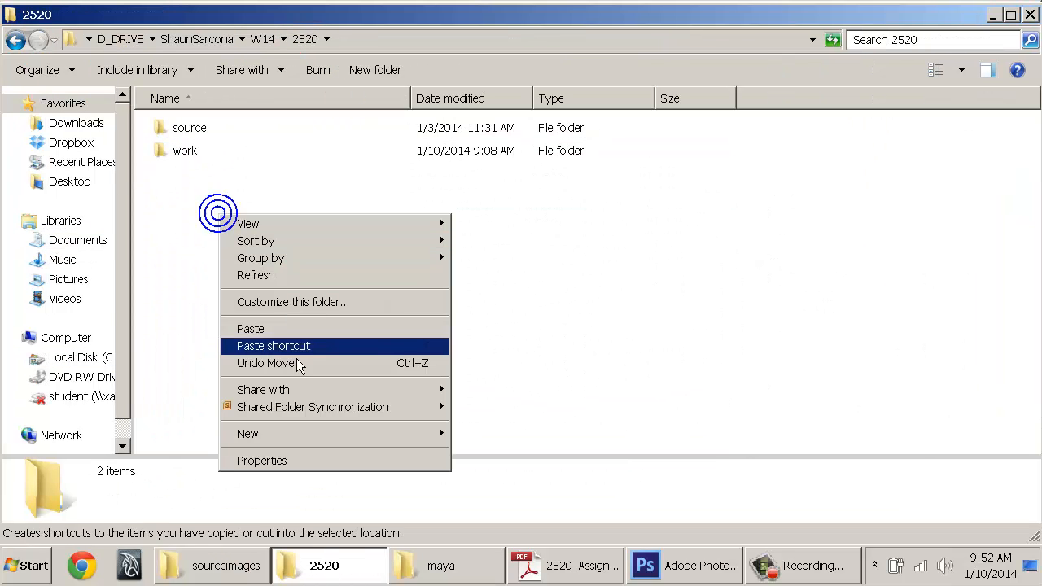
{"action": "left_click", "coordinate": [300, 329]}
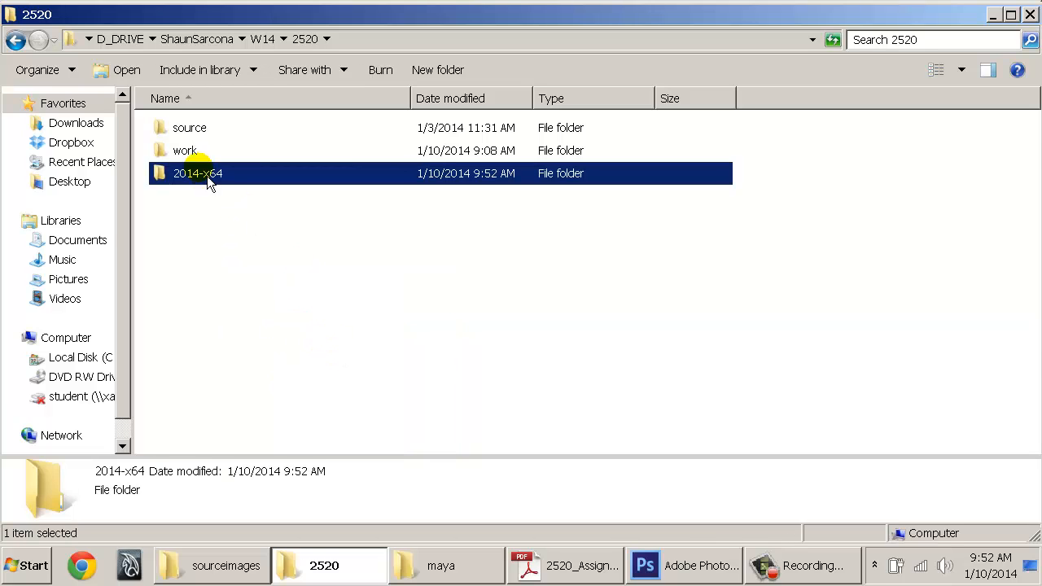
Confirm the copy in 2520, then delete the original 2014-x64 folder from Documents\maya
{"action": "left_click", "coordinate": [441, 566]}
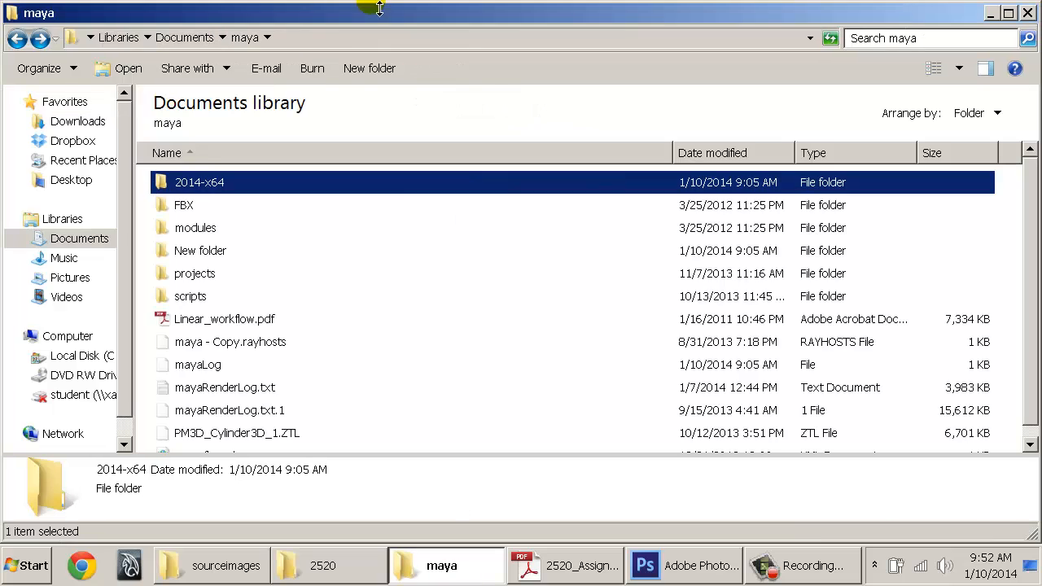
{"action": "left_click", "coordinate": [324, 566]}
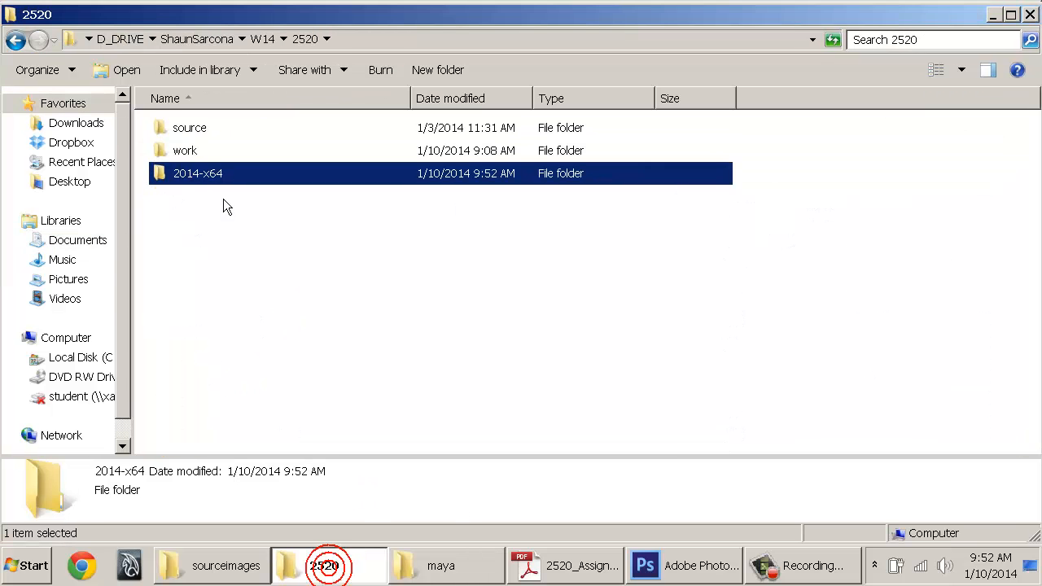
{"action": "left_click", "coordinate": [443, 570]}
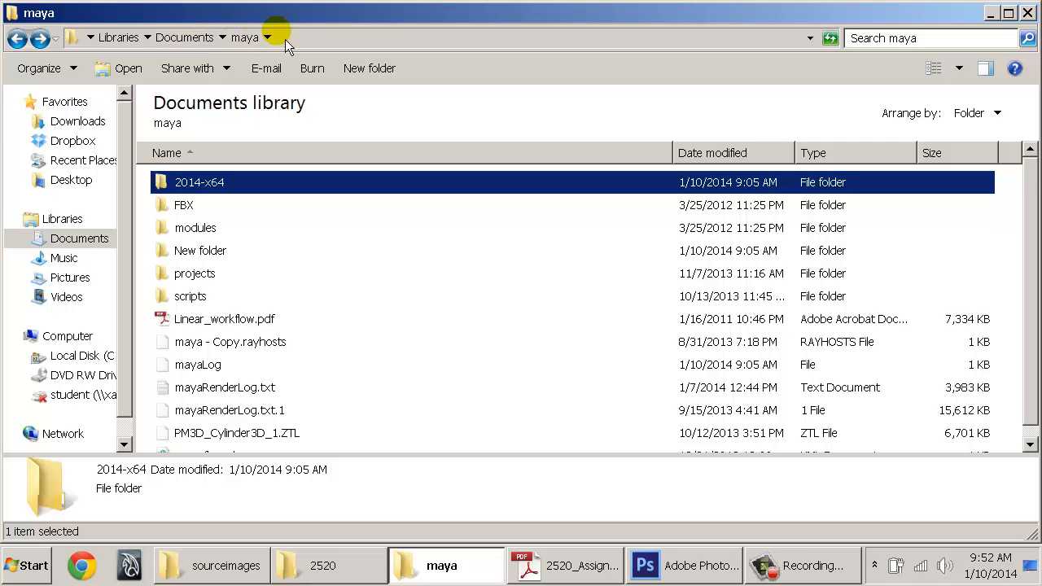
{"action": "left_click", "coordinate": [259, 193]}
{"action": "left_click", "coordinate": [313, 190]}
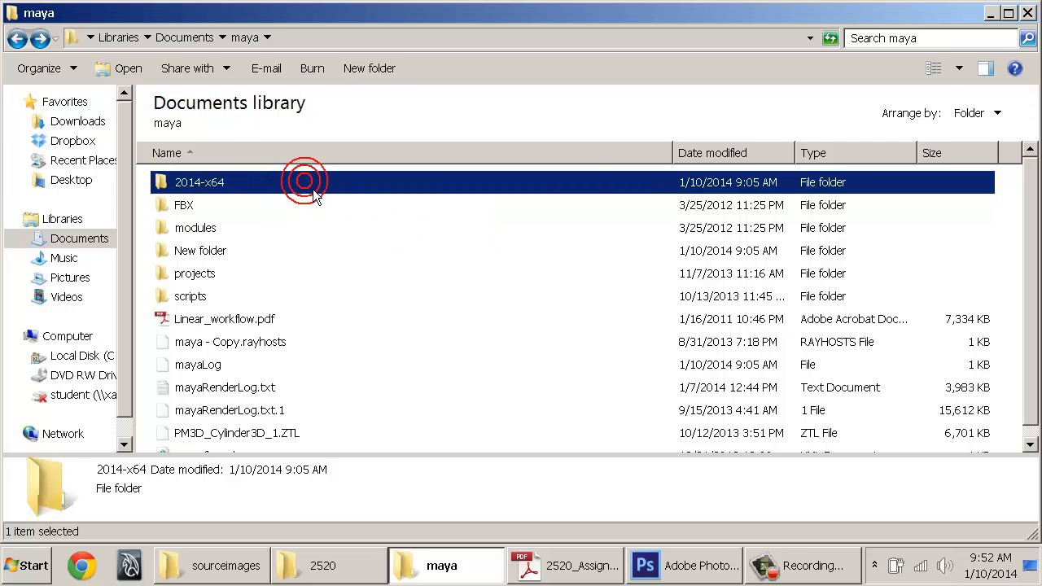
{"action": "key", "text": "Delete"}
{"action": "key", "text": "Return"}
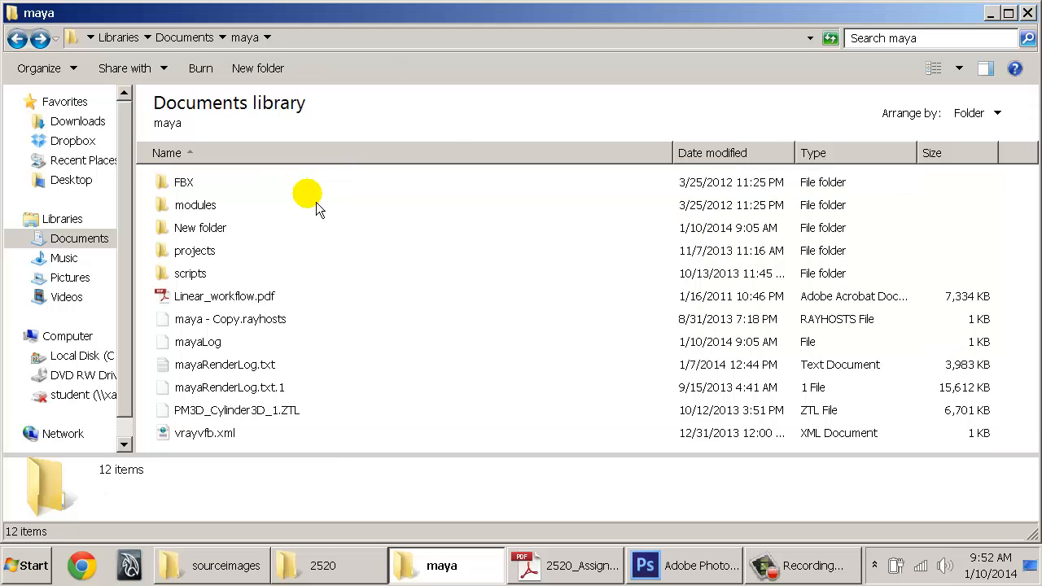
Copy the backed-up 2014-x64 folder from 2520 and paste it into Documents\maya
{"action": "left_click", "coordinate": [346, 565]}
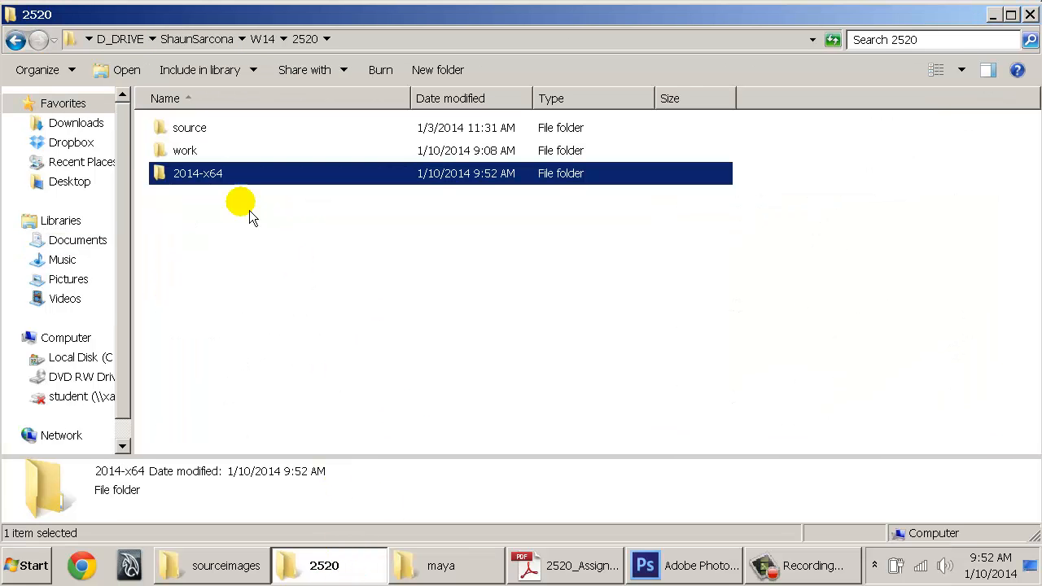
{"action": "right_click", "coordinate": [211, 182]}
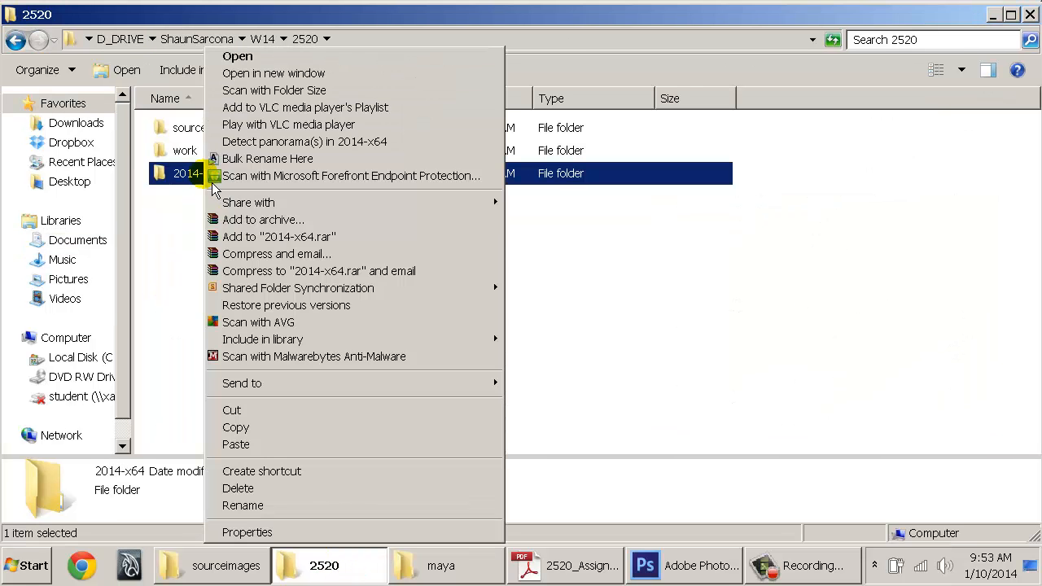
{"action": "left_click", "coordinate": [234, 429]}
{"action": "left_click", "coordinate": [435, 565]}
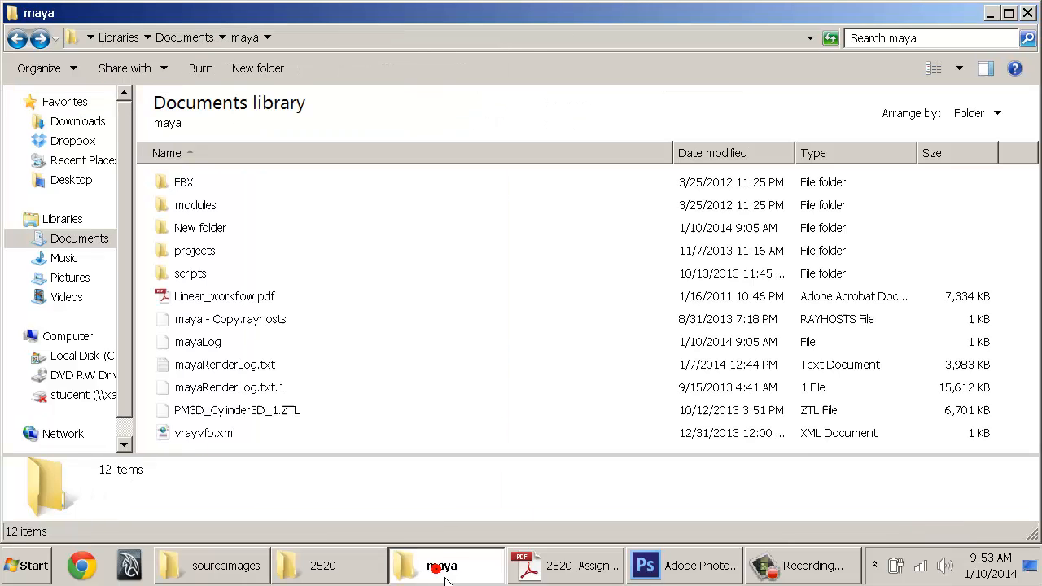
{"action": "right_click", "coordinate": [395, 423]}
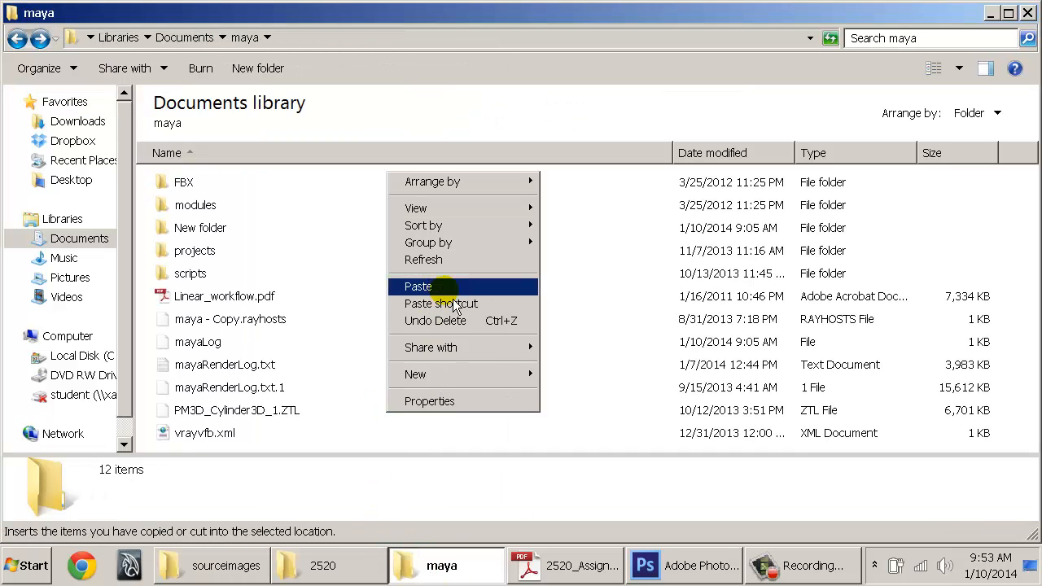
{"action": "left_click", "coordinate": [433, 286]}
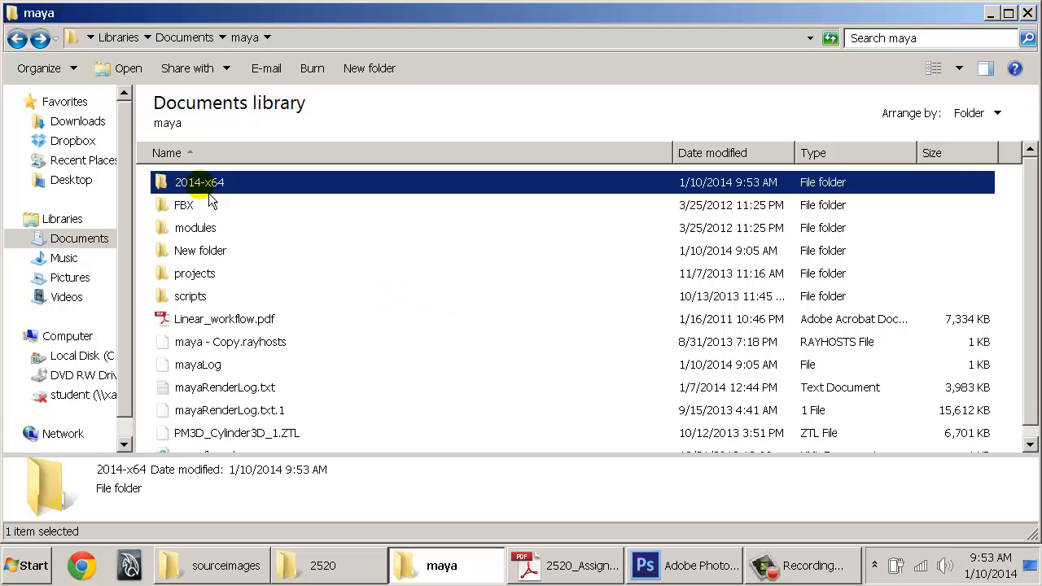
Delete the old 2014-x64 preferences folder from Documents\maya
{"action": "left_click", "coordinate": [325, 565]}
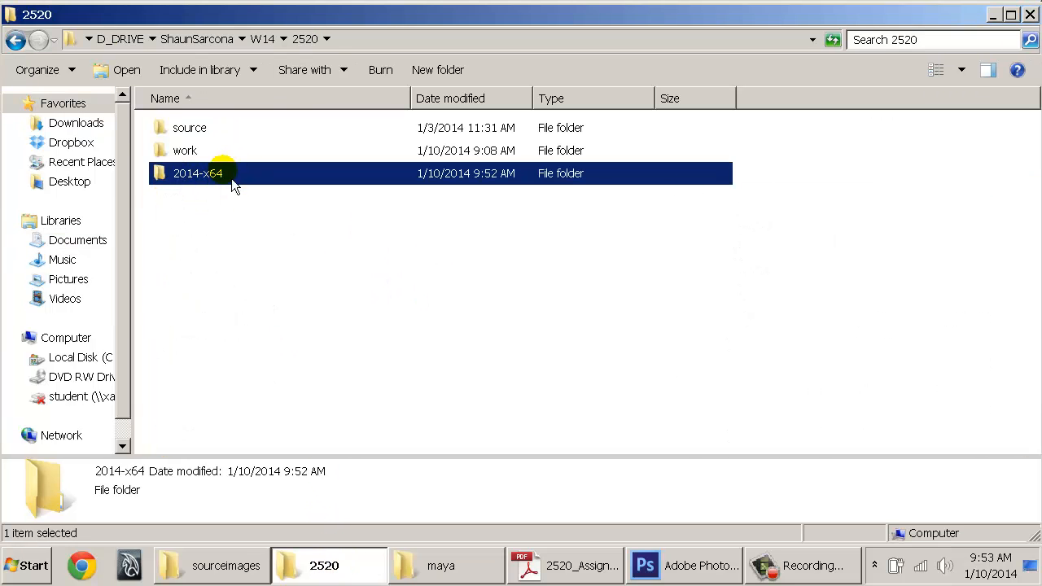
{"action": "left_click", "coordinate": [436, 565]}
{"action": "left_click", "coordinate": [385, 569]}
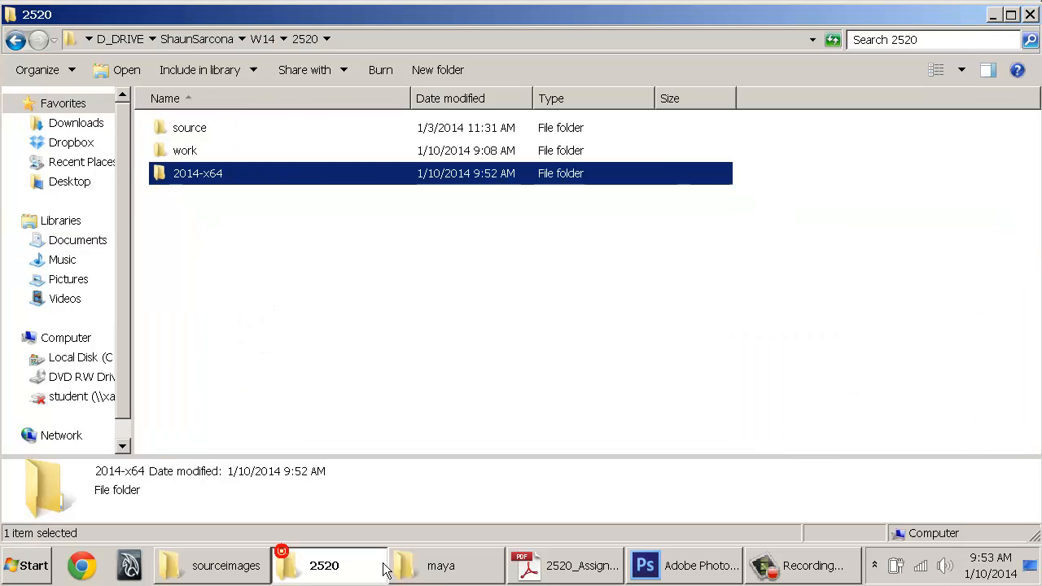
{"action": "left_click", "coordinate": [403, 567]}
{"action": "left_click", "coordinate": [327, 562]}
{"action": "left_click", "coordinate": [422, 571]}
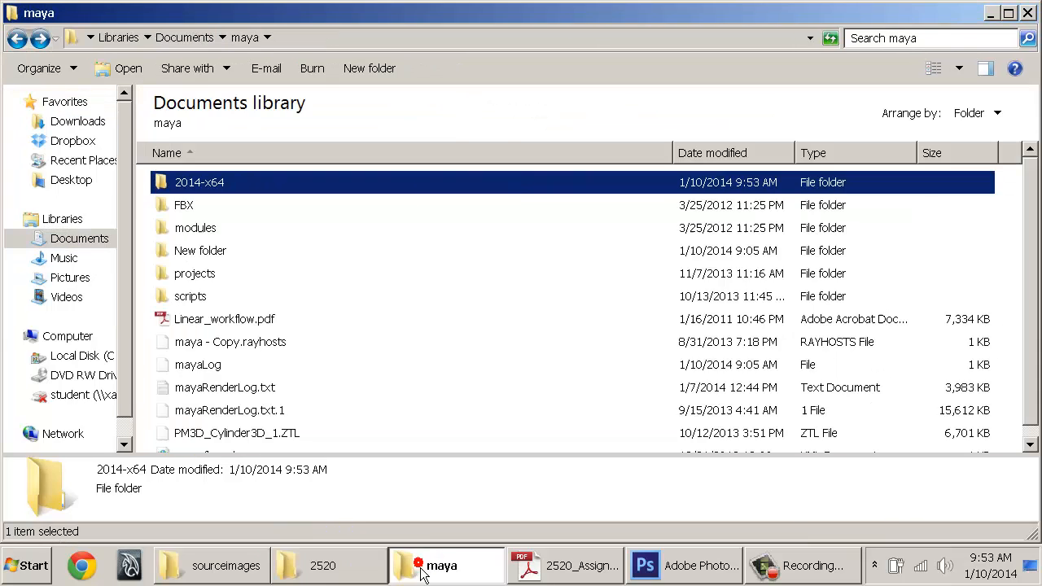
{"action": "left_click", "coordinate": [373, 573]}
{"action": "left_click", "coordinate": [431, 574]}
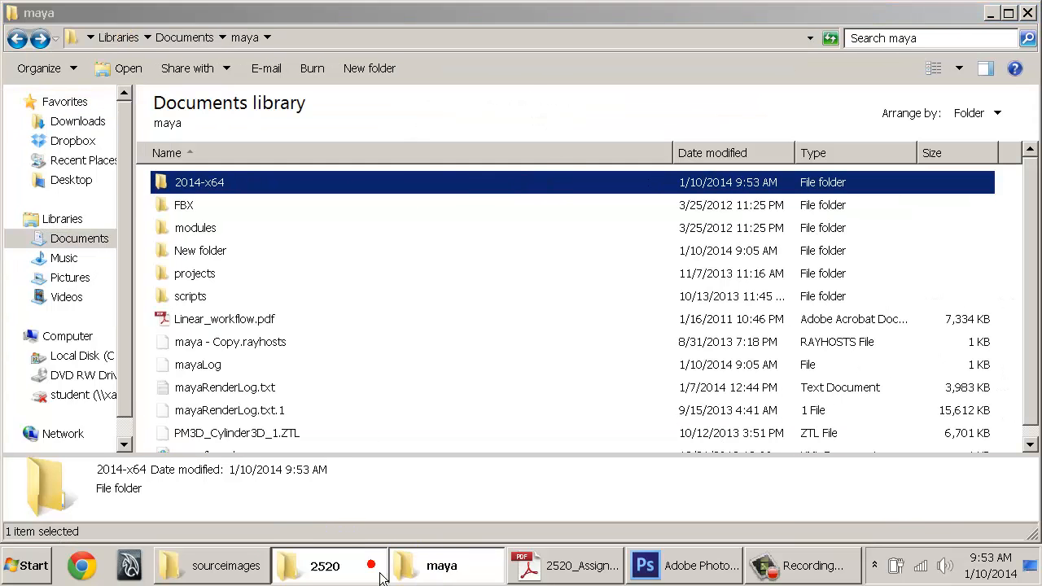
{"action": "left_click", "coordinate": [376, 569]}
{"action": "left_click", "coordinate": [477, 565]}
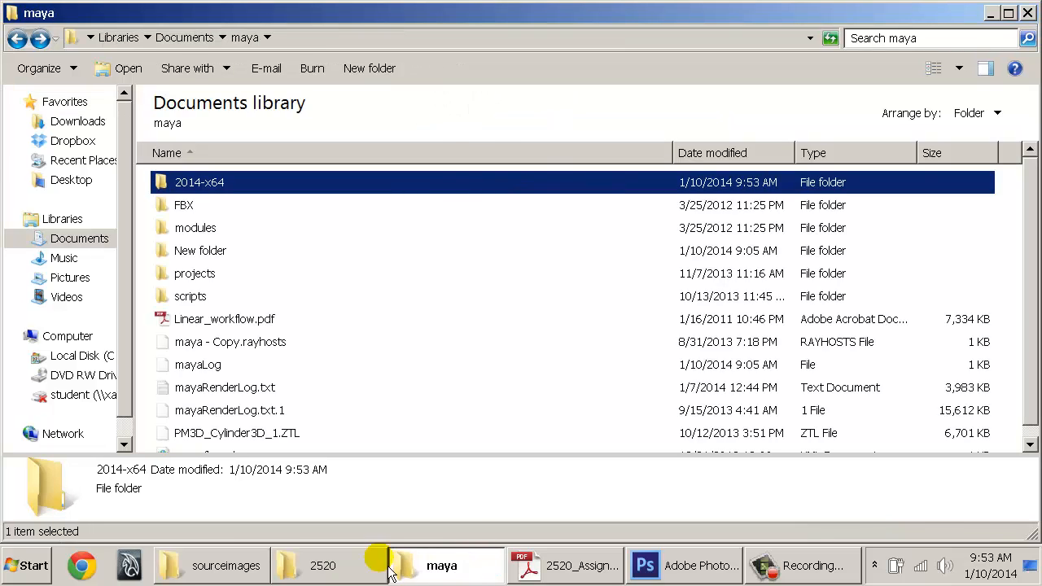
{"action": "left_click", "coordinate": [361, 565]}
{"action": "left_click", "coordinate": [431, 566]}
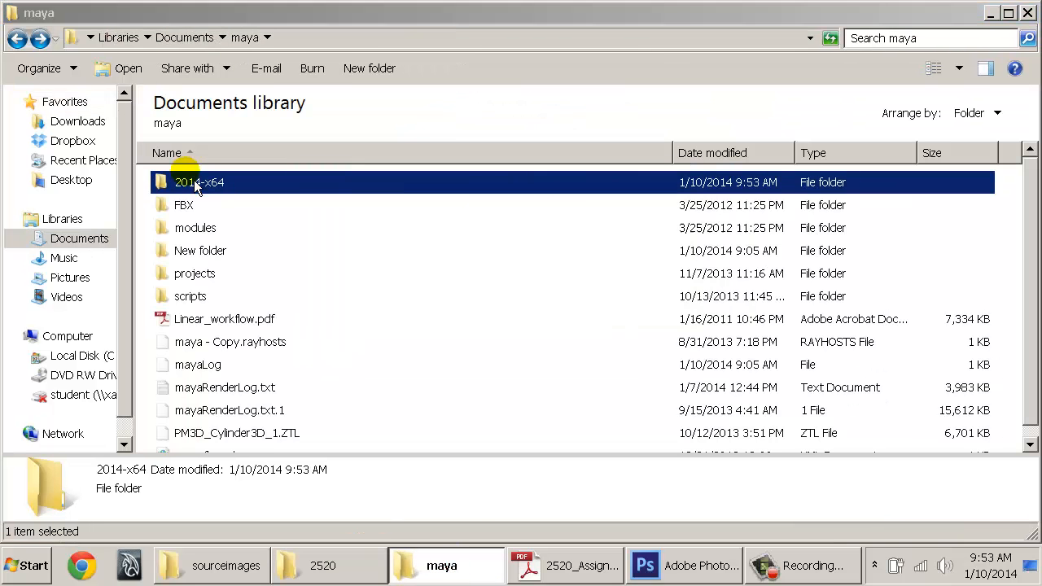
{"action": "key", "text": "Delete"}
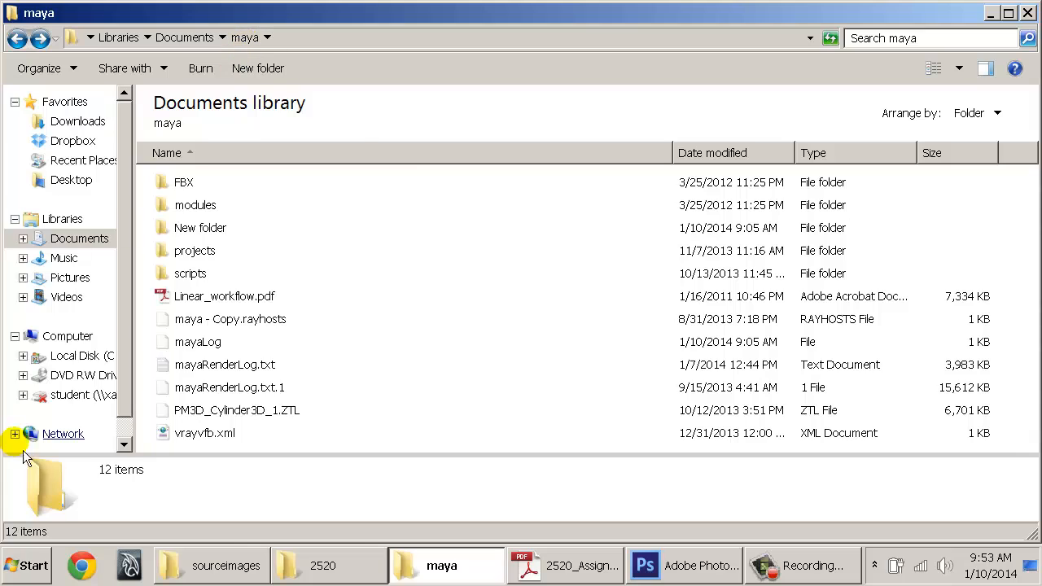
Paste the backed-up 2014-x64 folder from 2520 into Documents\maya, then launch Maya 2014
{"action": "key", "text": "super"}
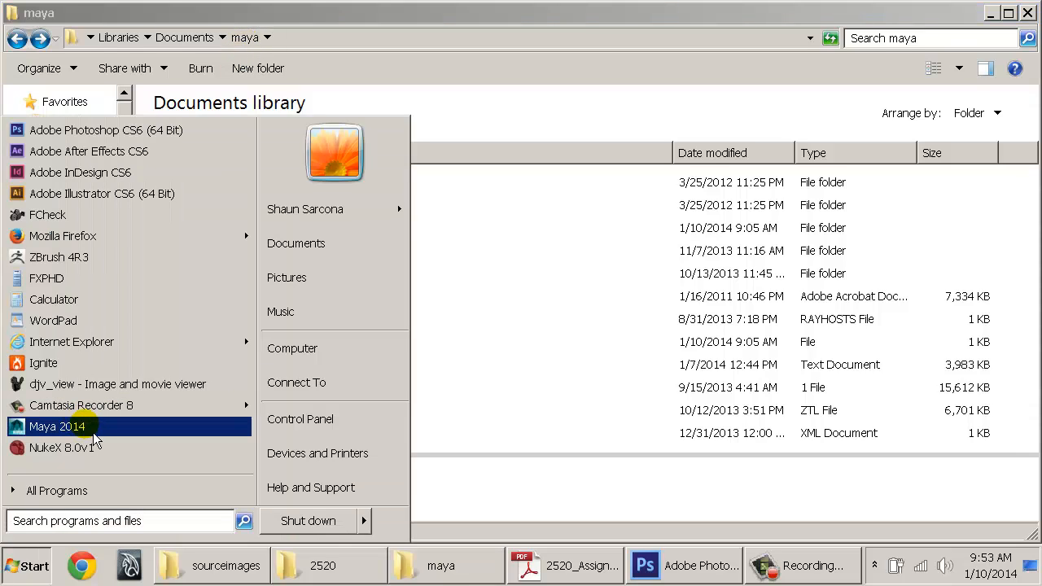
{"action": "left_click", "coordinate": [498, 454]}
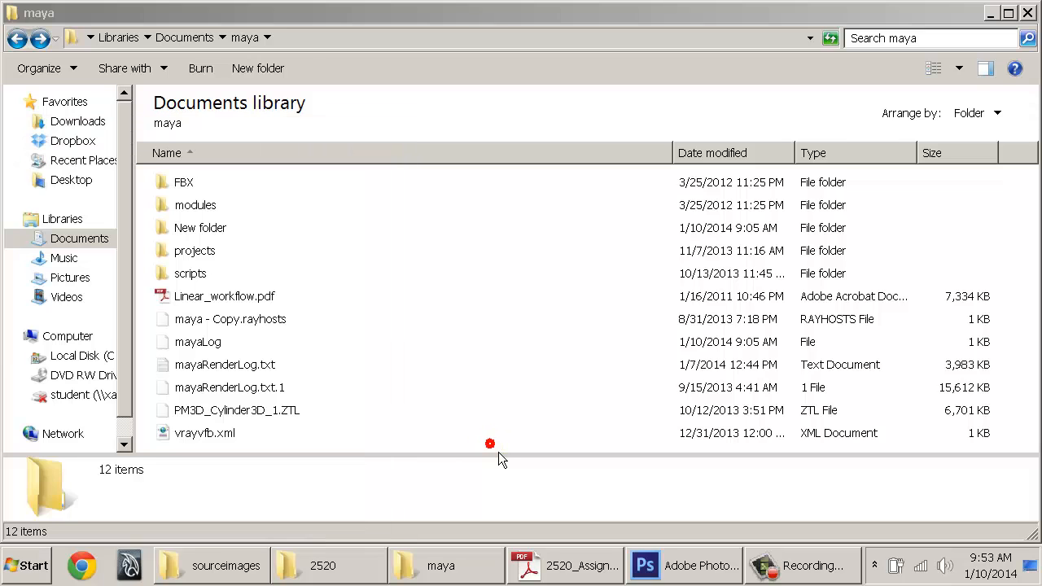
{"action": "left_click", "coordinate": [492, 437]}
{"action": "left_click", "coordinate": [322, 566]}
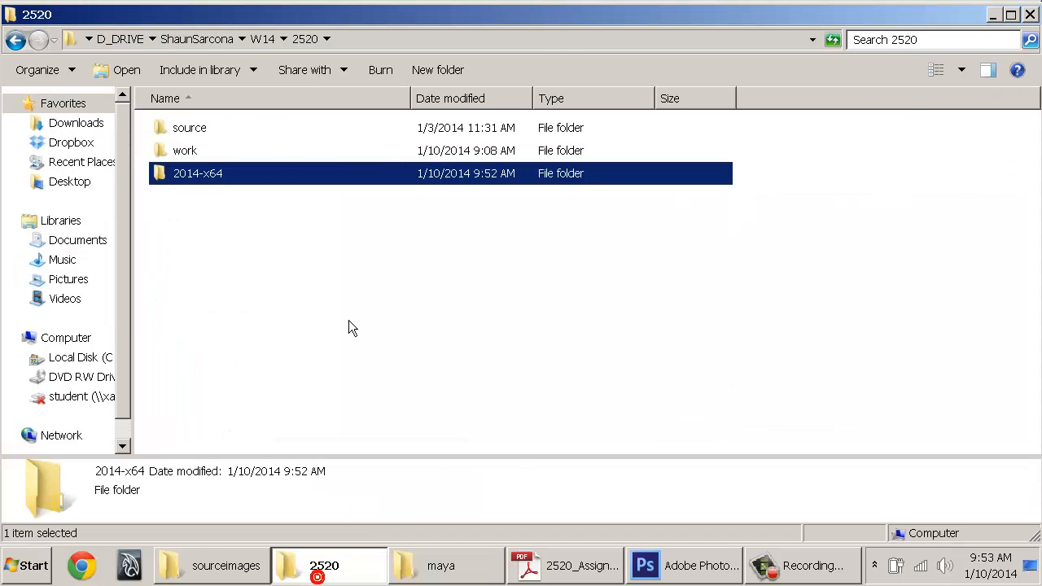
{"action": "right_click", "coordinate": [227, 184]}
{"action": "left_click", "coordinate": [277, 425]}
{"action": "left_click", "coordinate": [444, 566]}
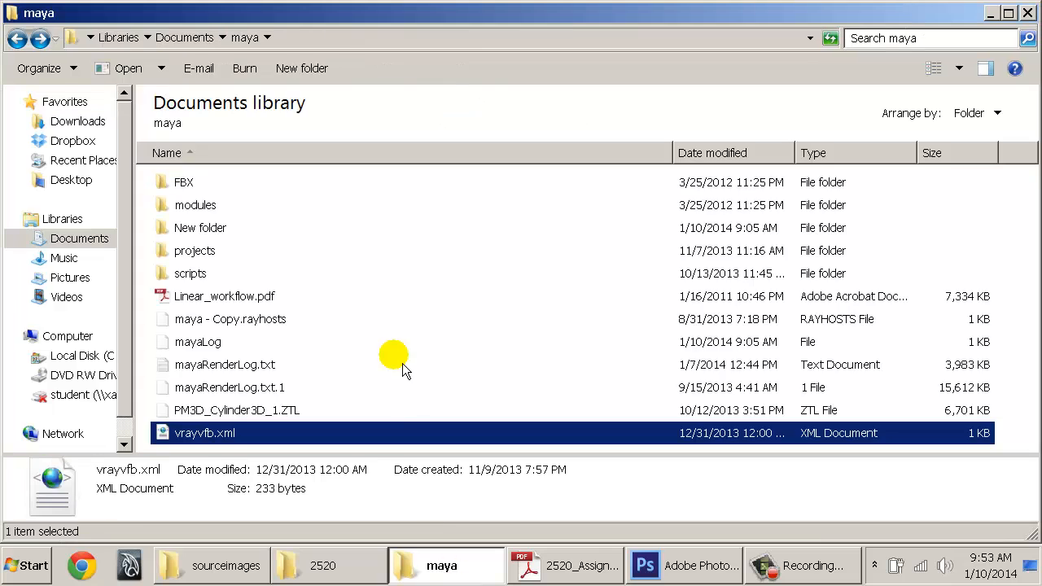
{"action": "key", "text": "ctrl+v"}
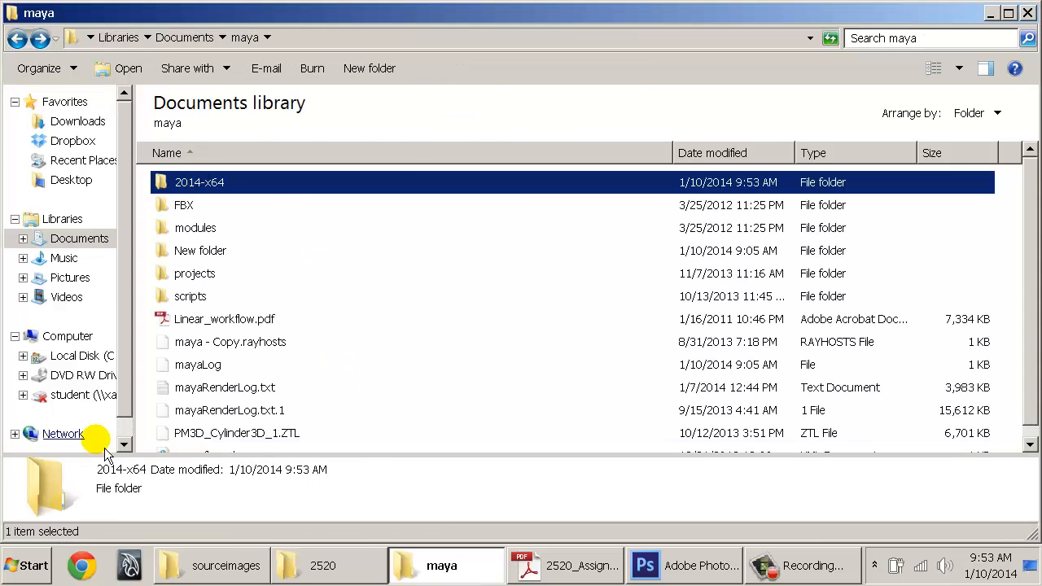
{"action": "left_click", "coordinate": [17, 566]}
{"action": "left_click", "coordinate": [104, 426]}
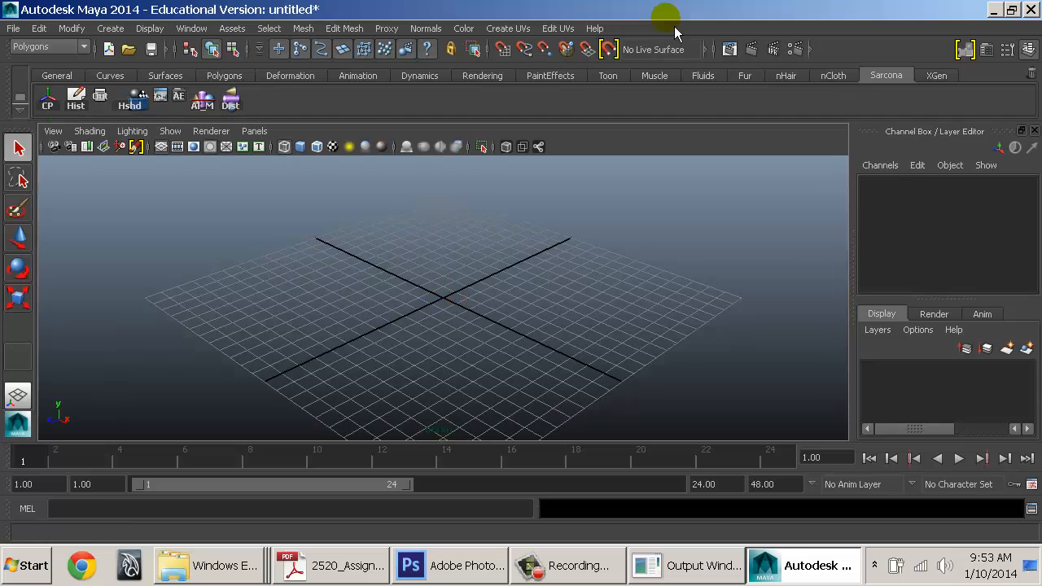
Compare the 2014-x64 folders in the maya and 2520 windows, then return to Maya 2014
{"action": "left_click", "coordinate": [228, 565]}
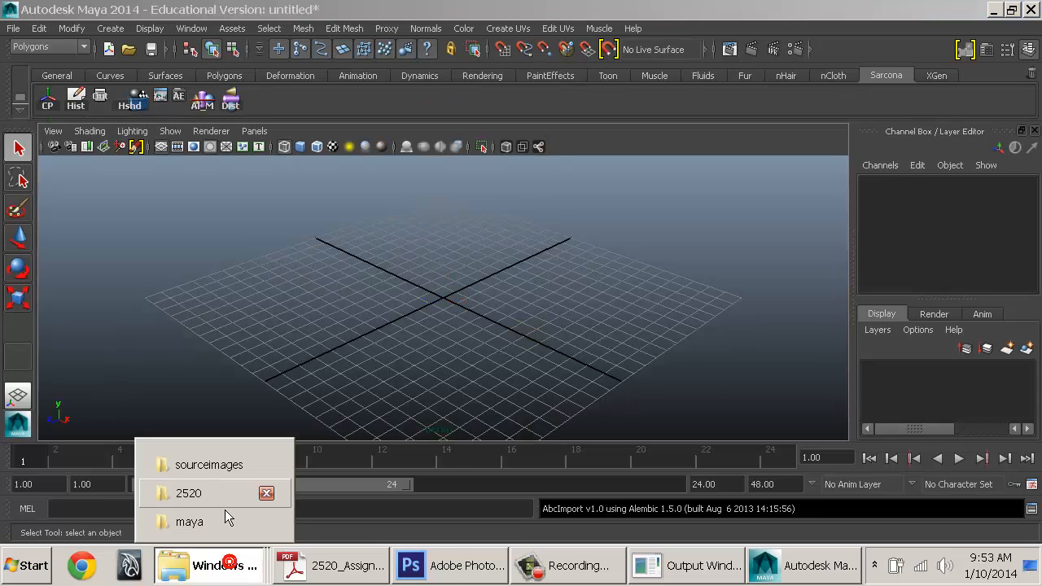
{"action": "left_click", "coordinate": [199, 523]}
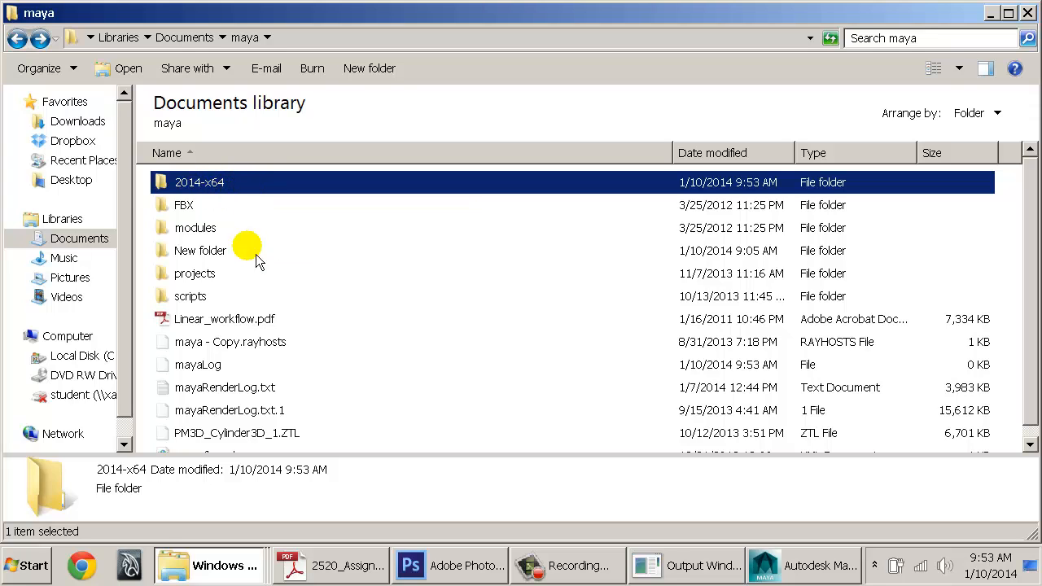
{"action": "left_click", "coordinate": [234, 565]}
{"action": "left_click", "coordinate": [212, 503]}
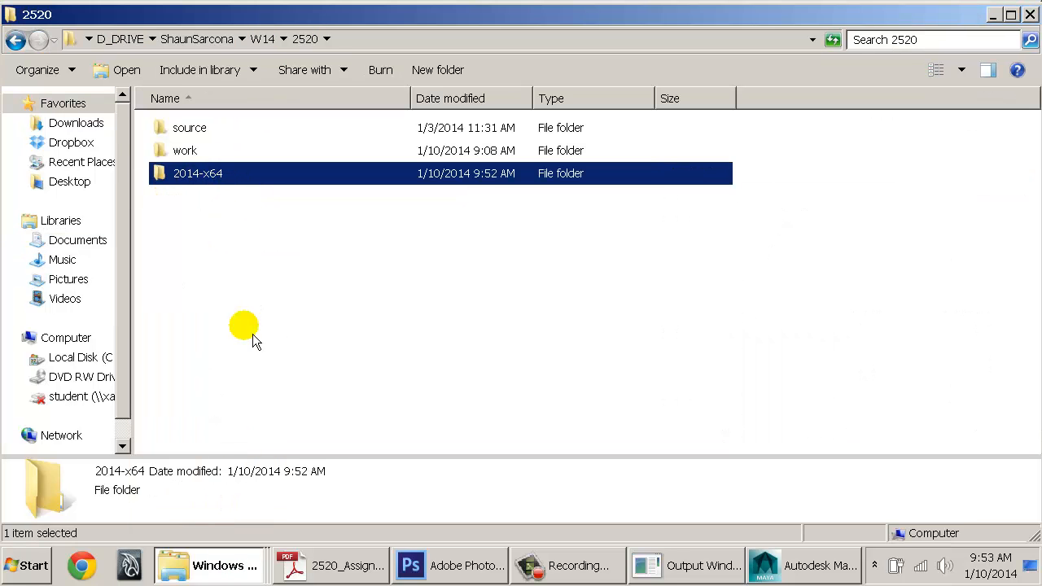
{"action": "right_click", "coordinate": [205, 189]}
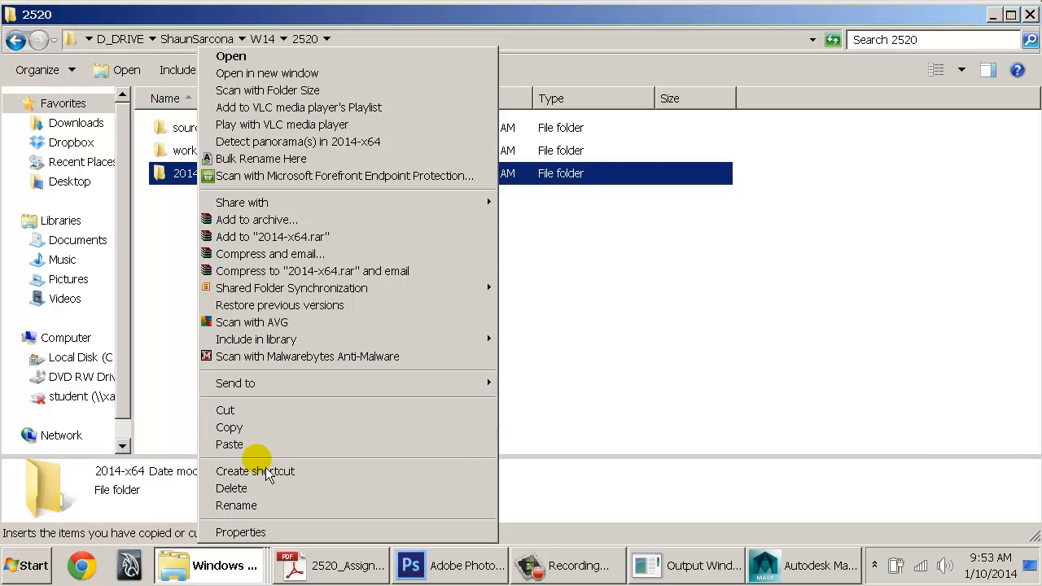
{"action": "right_click", "coordinate": [221, 567]}
{"action": "left_click", "coordinate": [220, 526]}
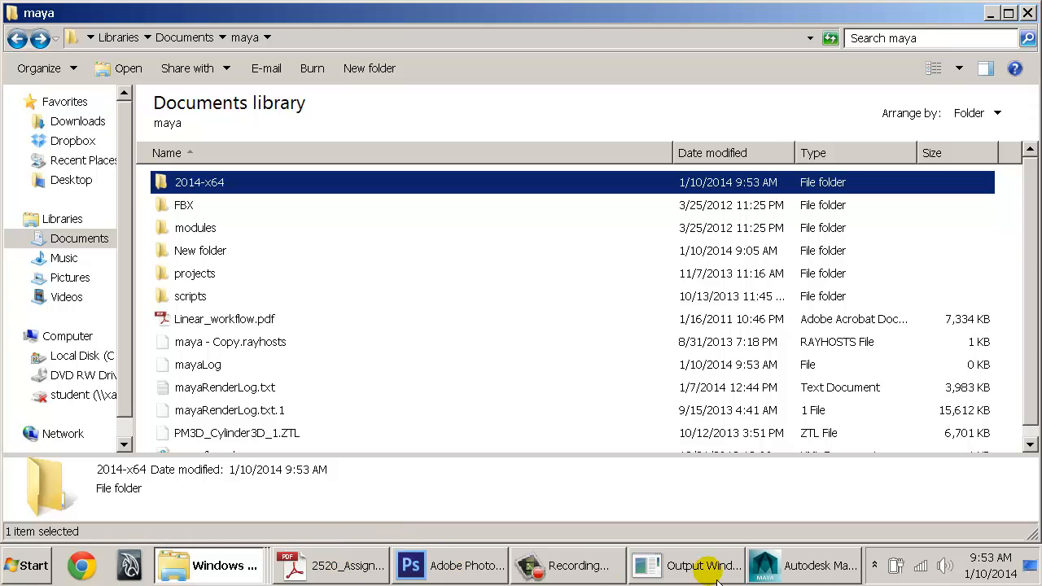
{"action": "left_click", "coordinate": [862, 573]}
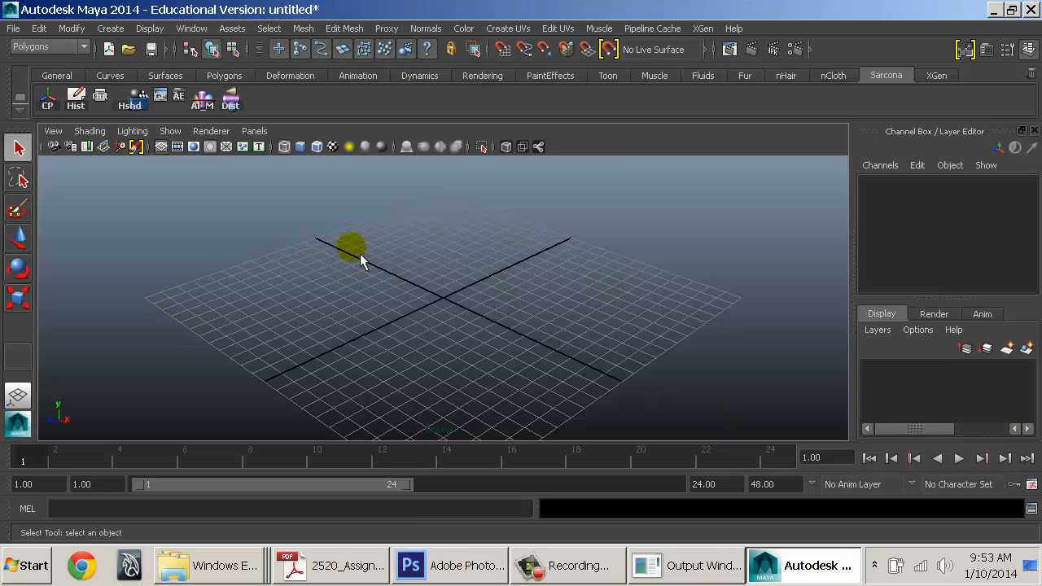
{"action": "mouse_move", "coordinate": [408, 254]}
{"action": "right_mouse_down", "text": "shift"}
{"action": "mouse_move", "coordinate": [373, 258]}
{"action": "mouse_move", "coordinate": [425, 259]}
{"action": "mouse_move", "coordinate": [403, 252]}
{"action": "mouse_move", "coordinate": [415, 255]}
{"action": "right_mouse_up", "text": "shift"}
{"action": "right_click_drag", "start_coordinate": [419, 213], "coordinate": [313, 190], "text": "shift"}
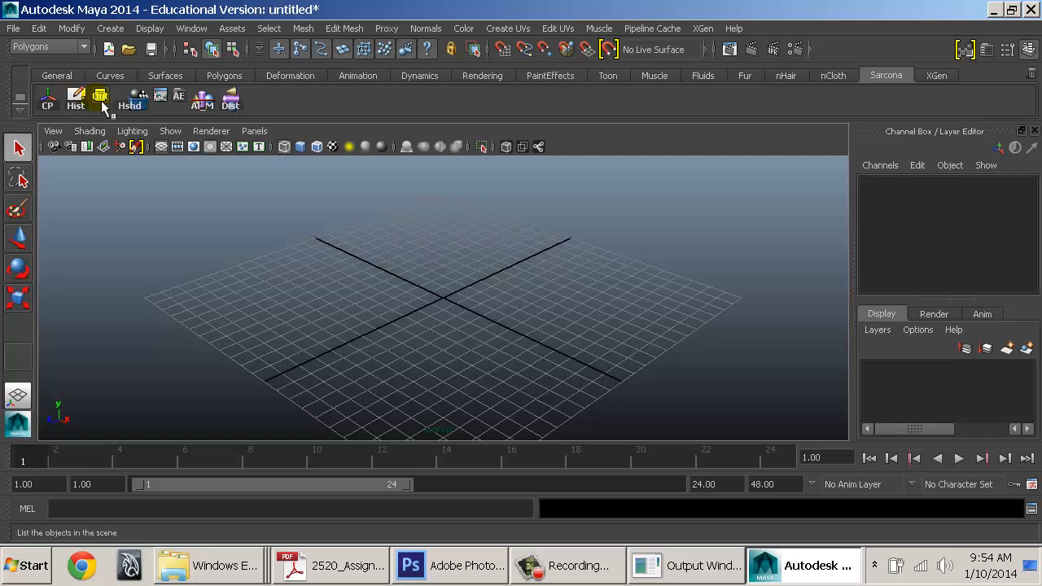
{"action": "left_click", "coordinate": [100, 97]}
{"action": "left_click", "coordinate": [130, 100]}
{"action": "left_click", "coordinate": [322, 195]}
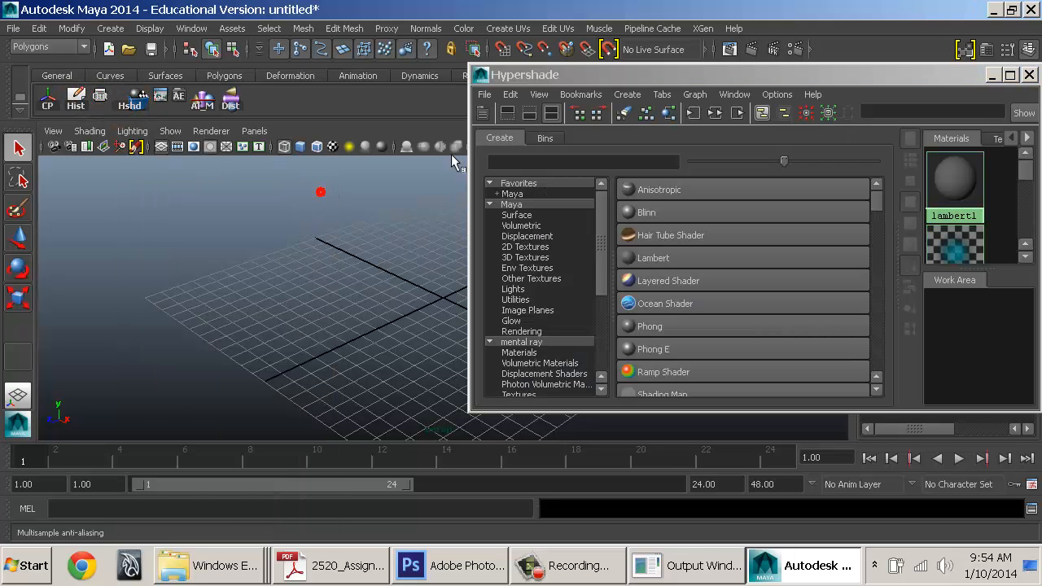
{"action": "double_click", "coordinate": [479, 77]}
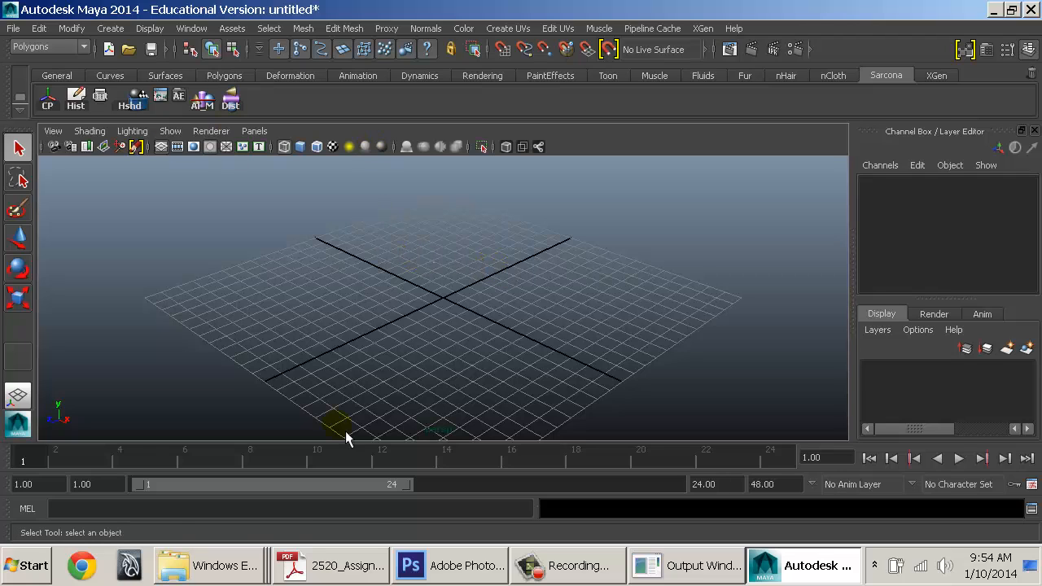
{"action": "left_click", "coordinate": [213, 565]}
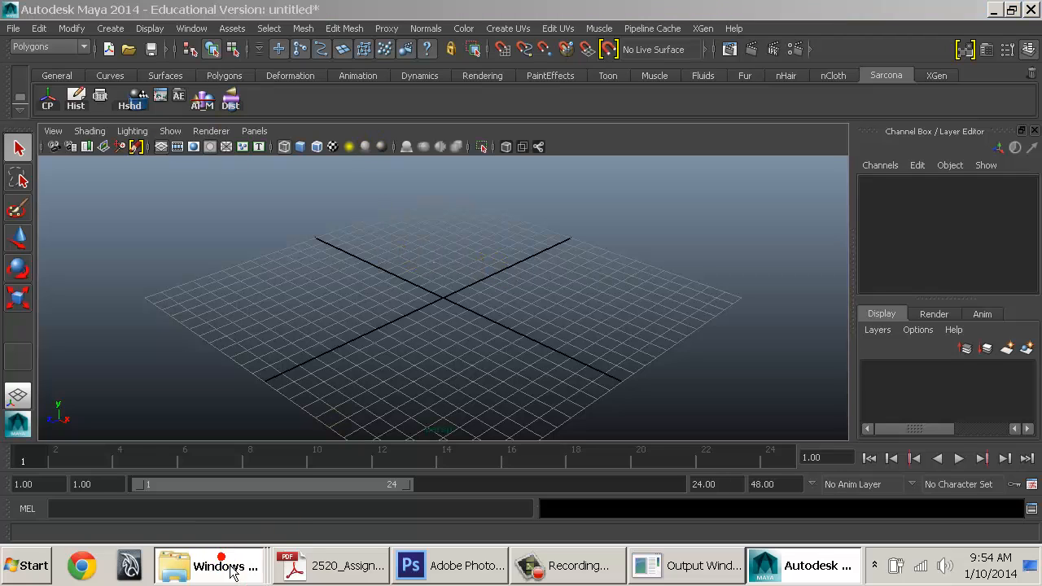
Make a new project named OrganicModeling_Sarcona in the Project Window and accept it
{"action": "left_click", "coordinate": [273, 383]}
{"action": "left_click", "coordinate": [16, 31]}
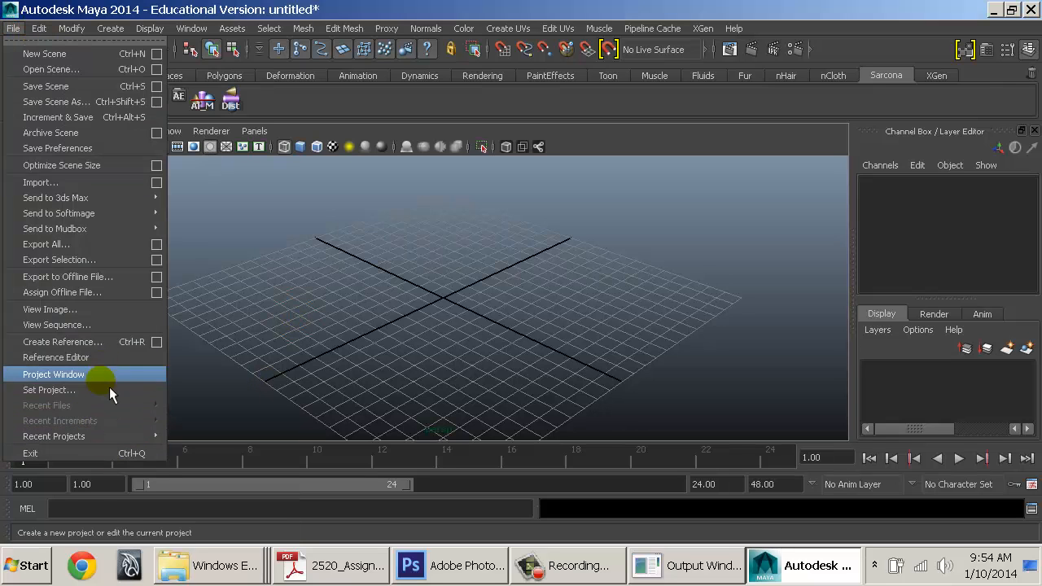
{"action": "left_click", "coordinate": [54, 374]}
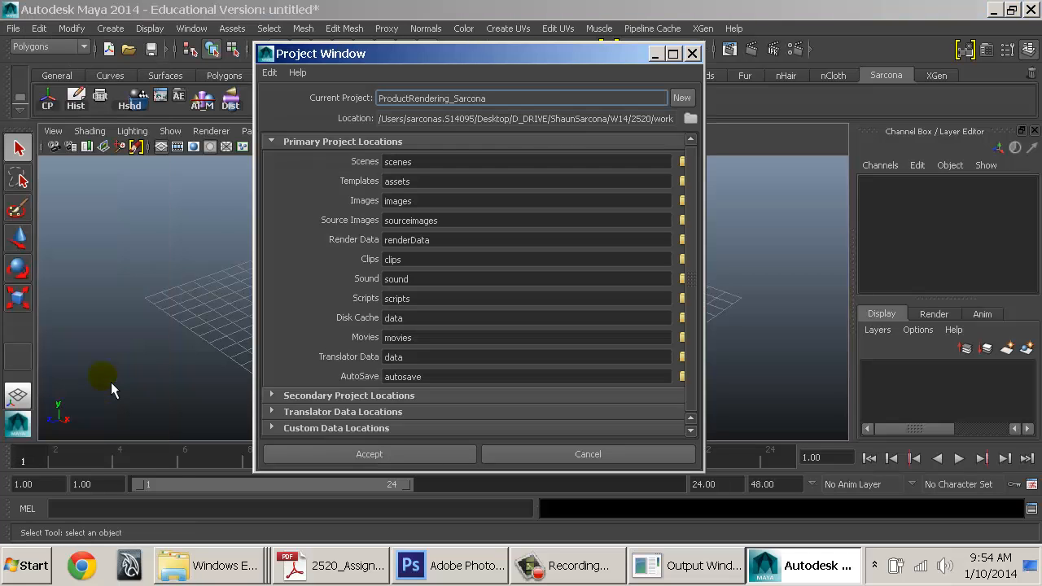
{"action": "left_click", "coordinate": [681, 97]}
{"action": "double_click", "coordinate": [456, 98]}
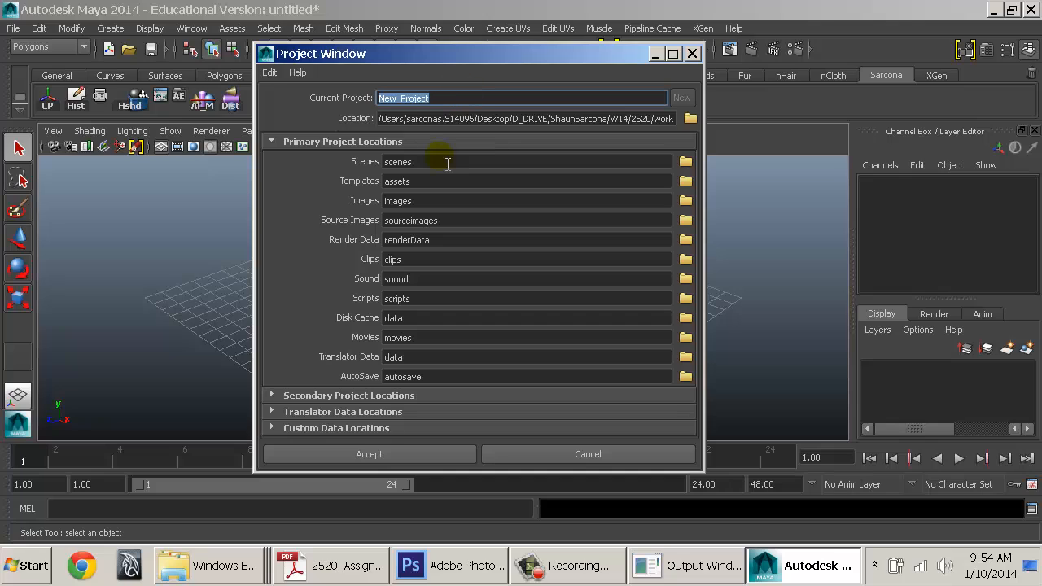
{"action": "type", "text": "OrganicModeling_Sarcona"}
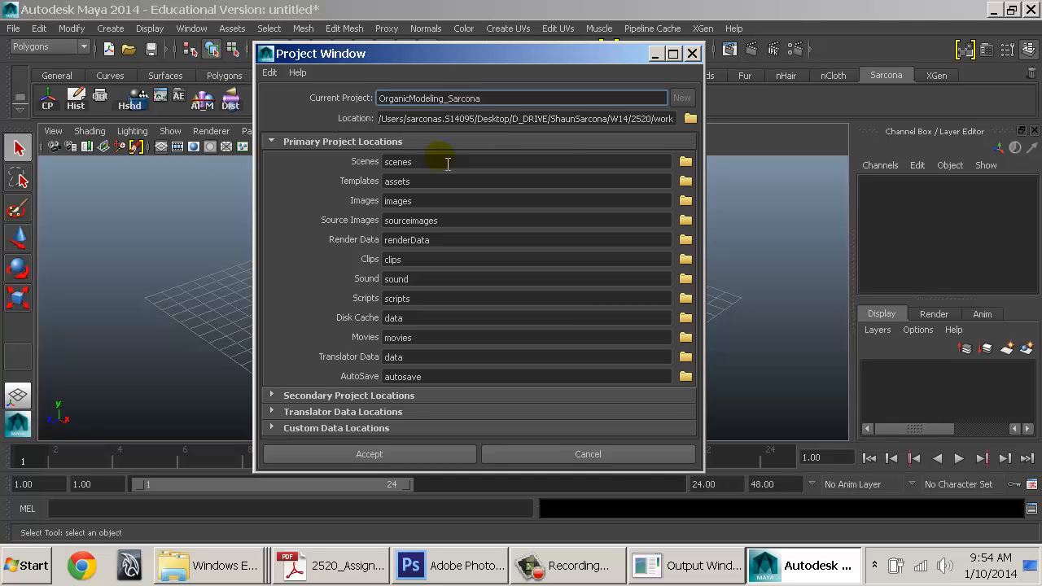
{"action": "left_click", "coordinate": [406, 455]}
{"action": "left_click", "coordinate": [342, 361]}
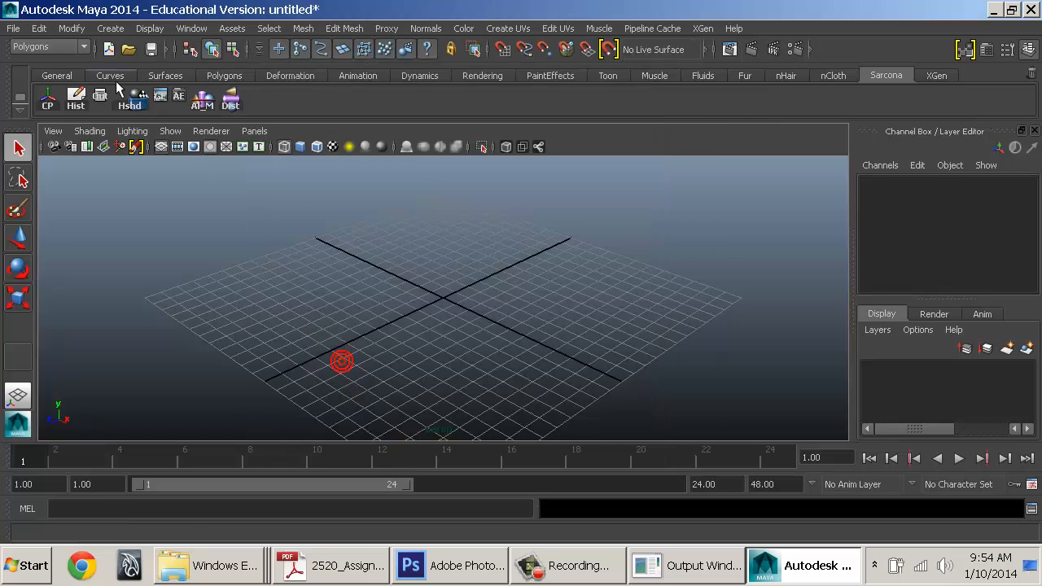
Check that OrganicModeling_Sarcona now sits beside ProductRendering_Sarcona in the work folder, then return to Maya
{"action": "left_click", "coordinate": [211, 569]}
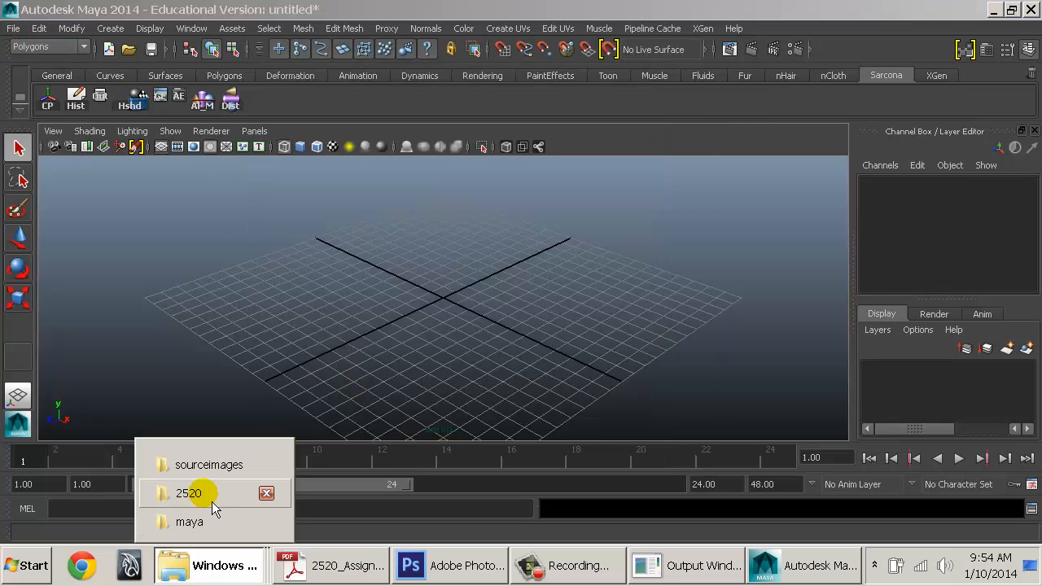
{"action": "left_click", "coordinate": [210, 498]}
{"action": "double_click", "coordinate": [181, 147]}
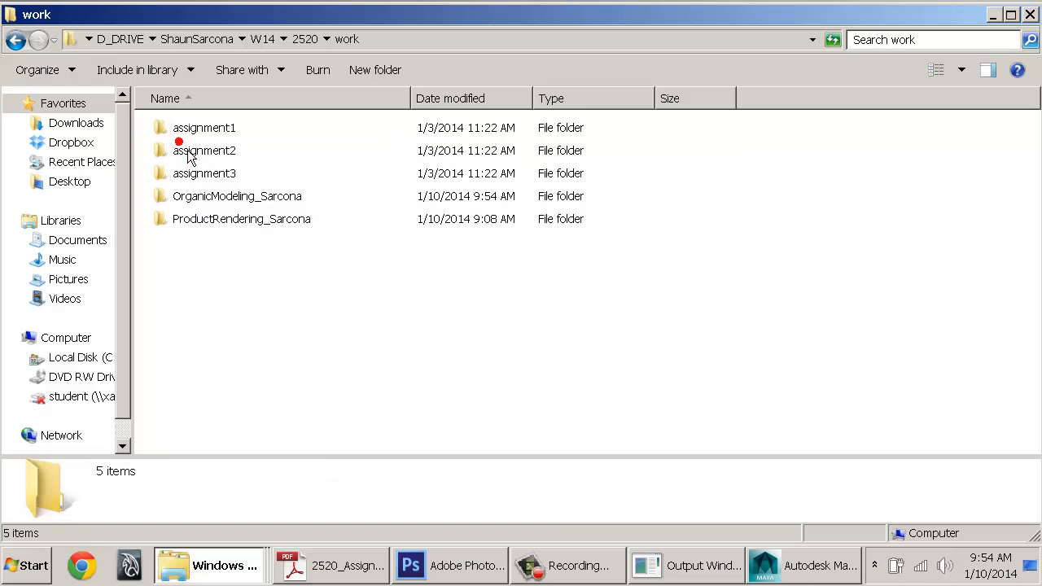
{"action": "left_click", "coordinate": [232, 198]}
{"action": "left_click", "coordinate": [224, 222]}
{"action": "left_click", "coordinate": [218, 199]}
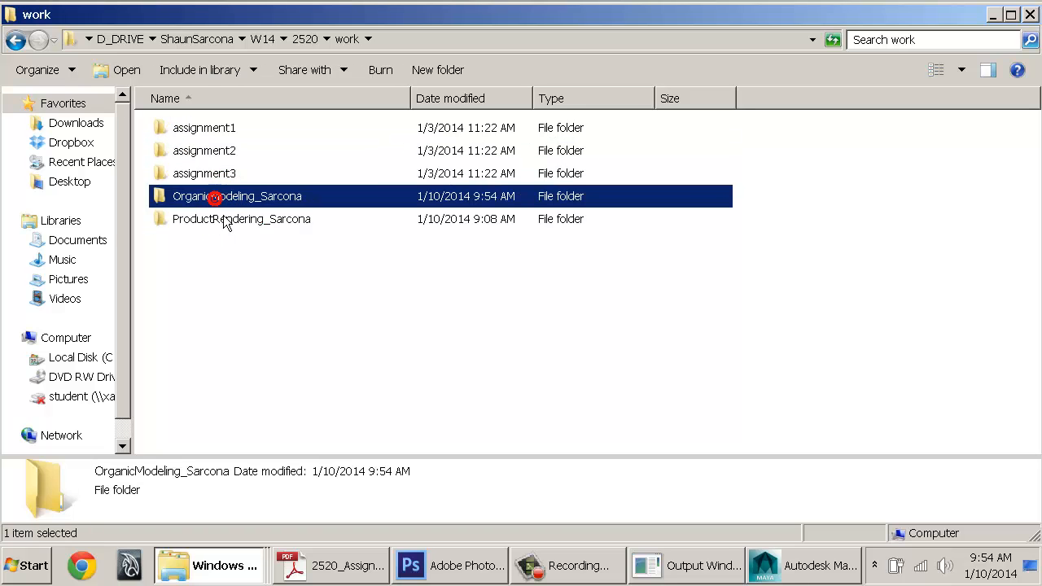
{"action": "left_click", "coordinate": [216, 213]}
{"action": "left_click", "coordinate": [217, 197]}
{"action": "left_click", "coordinate": [217, 220]}
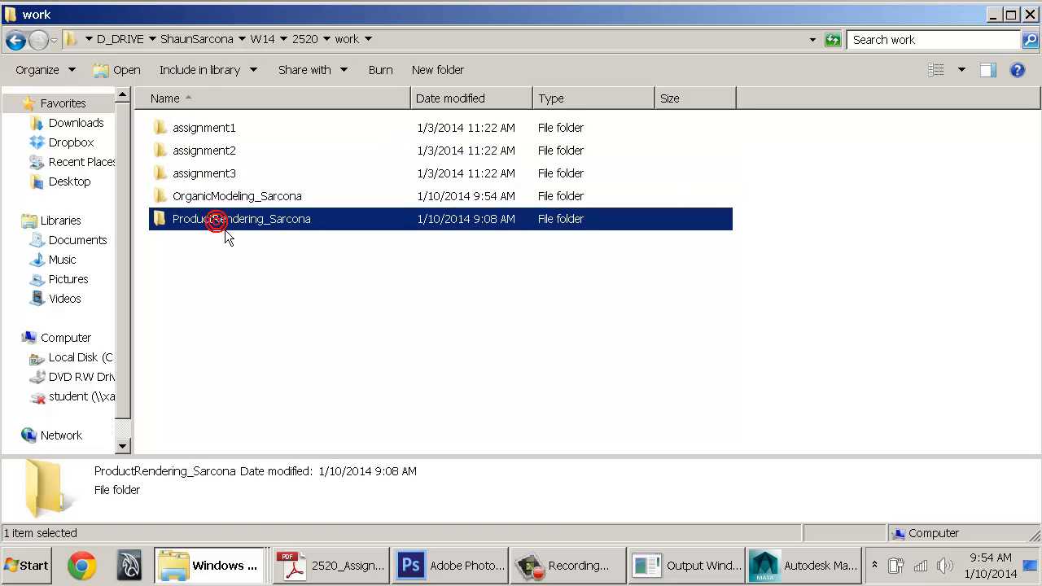
{"action": "left_click", "coordinate": [218, 198]}
{"action": "left_click", "coordinate": [224, 222]}
{"action": "key", "text": "alt+Tab"}
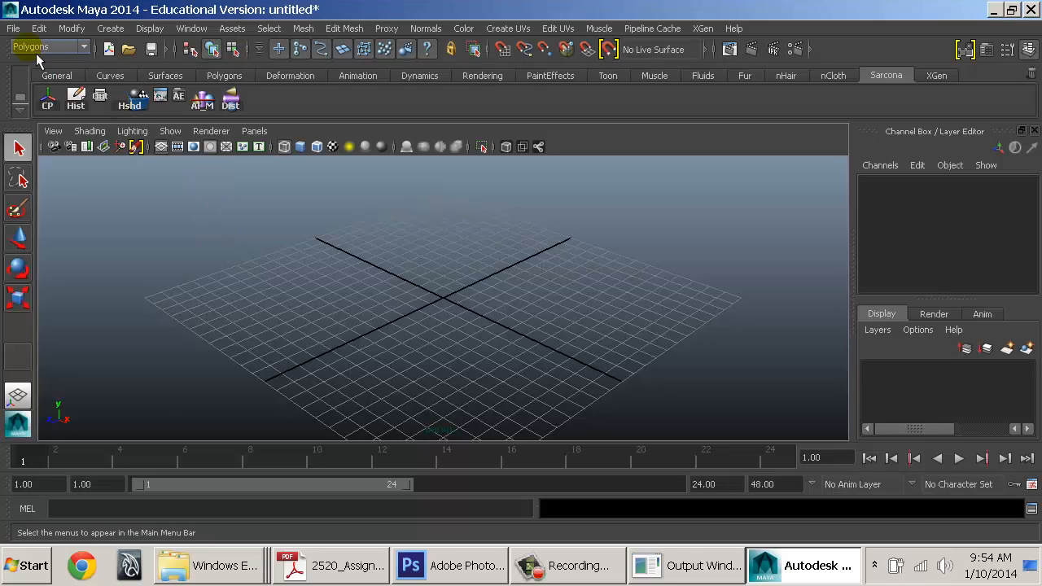
Set ProductRendering_Sarcona as the current project and check that Open Scene starts in its scenes folder
{"action": "left_click", "coordinate": [15, 28]}
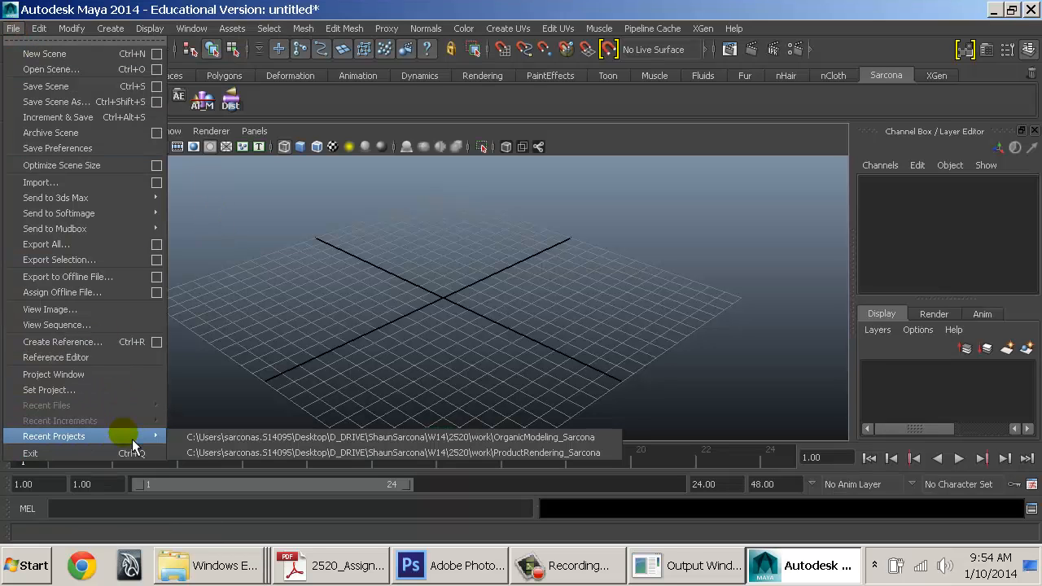
{"action": "left_click", "coordinate": [68, 392]}
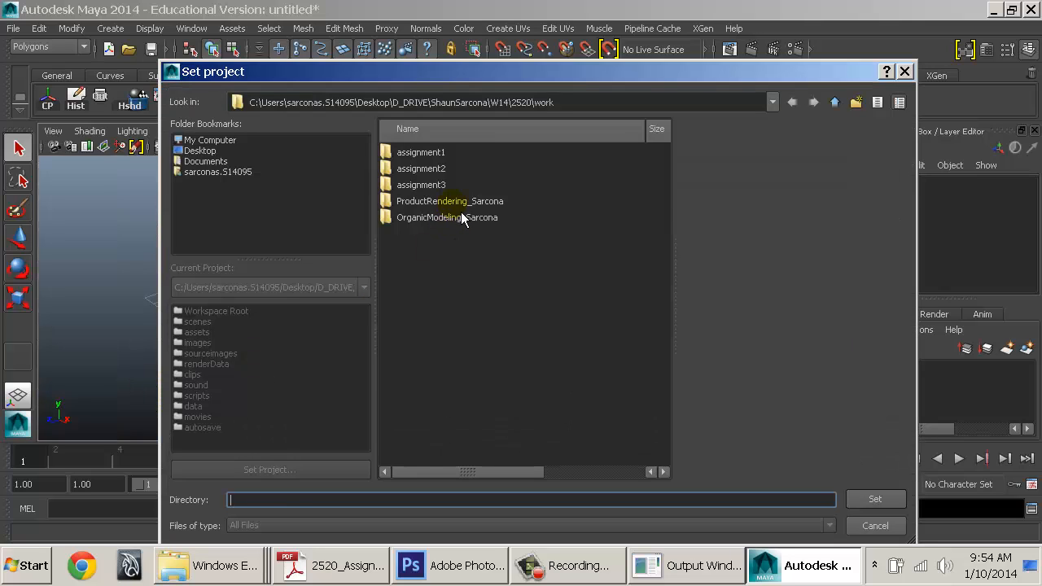
{"action": "left_click", "coordinate": [452, 202]}
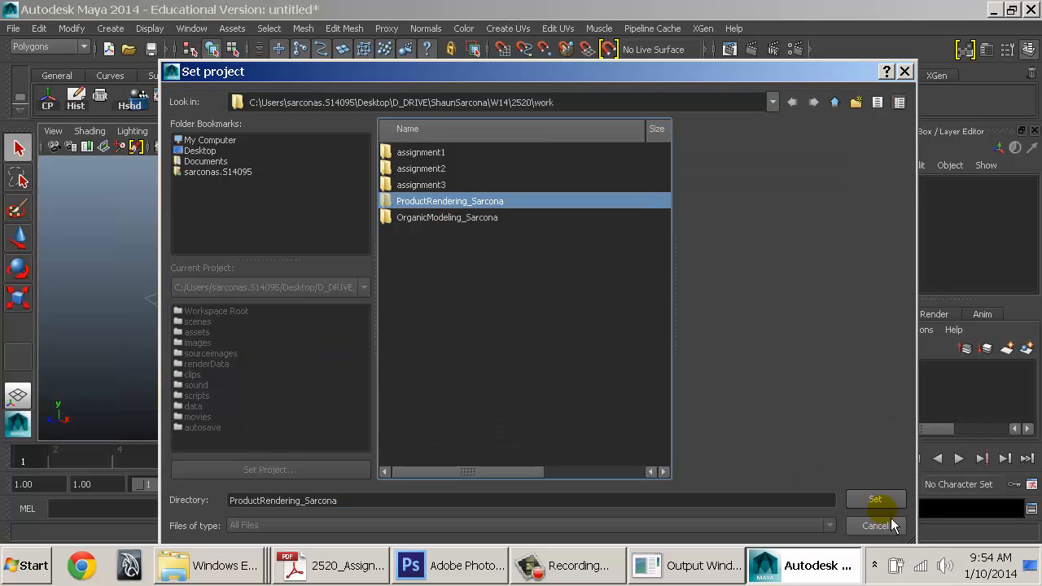
{"action": "left_click", "coordinate": [876, 499]}
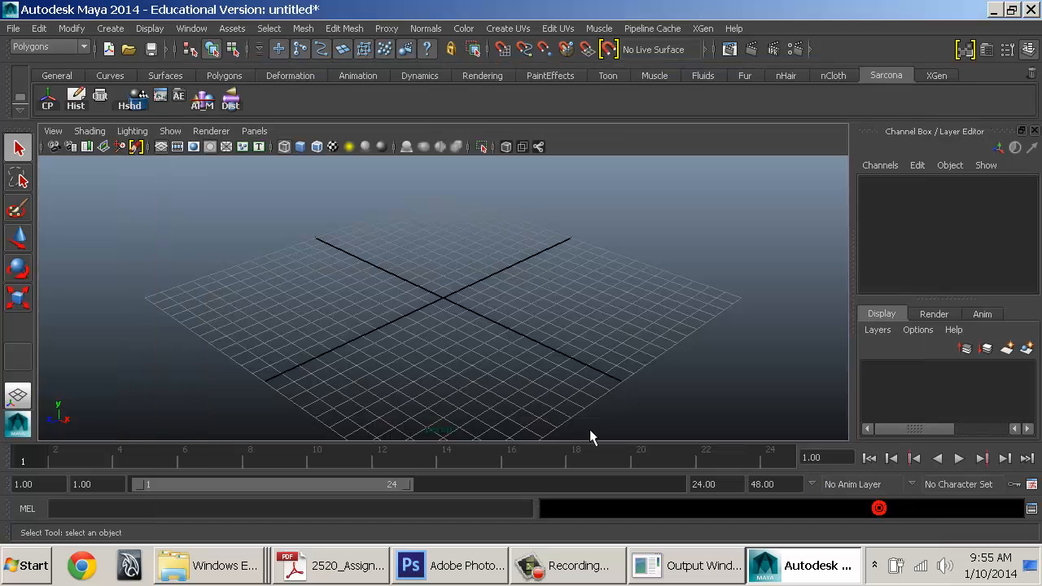
{"action": "left_click", "coordinate": [13, 29]}
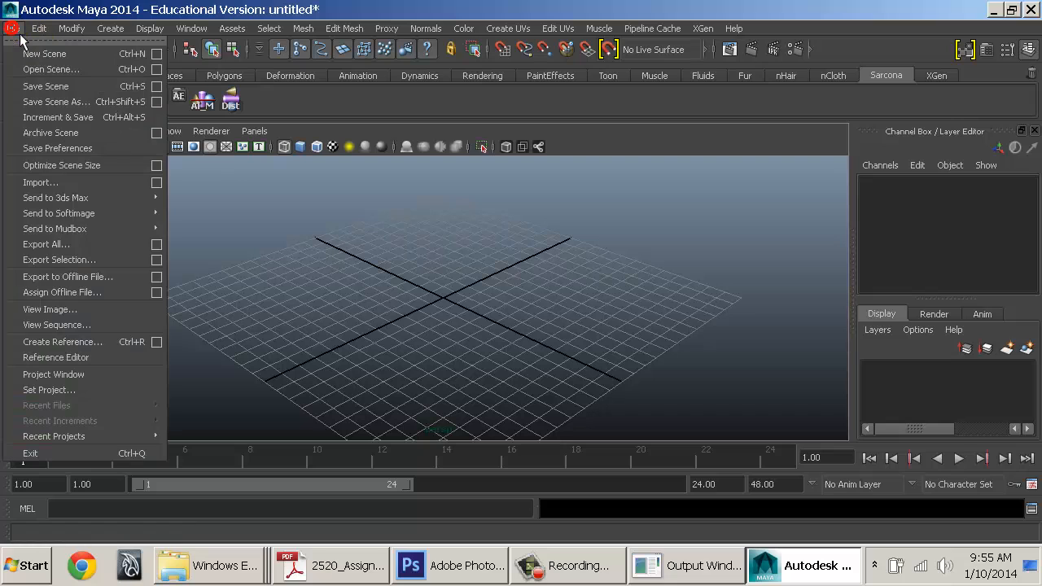
{"action": "left_click", "coordinate": [45, 69]}
{"action": "left_click_drag", "start_coordinate": [696, 103], "coordinate": [559, 106]}
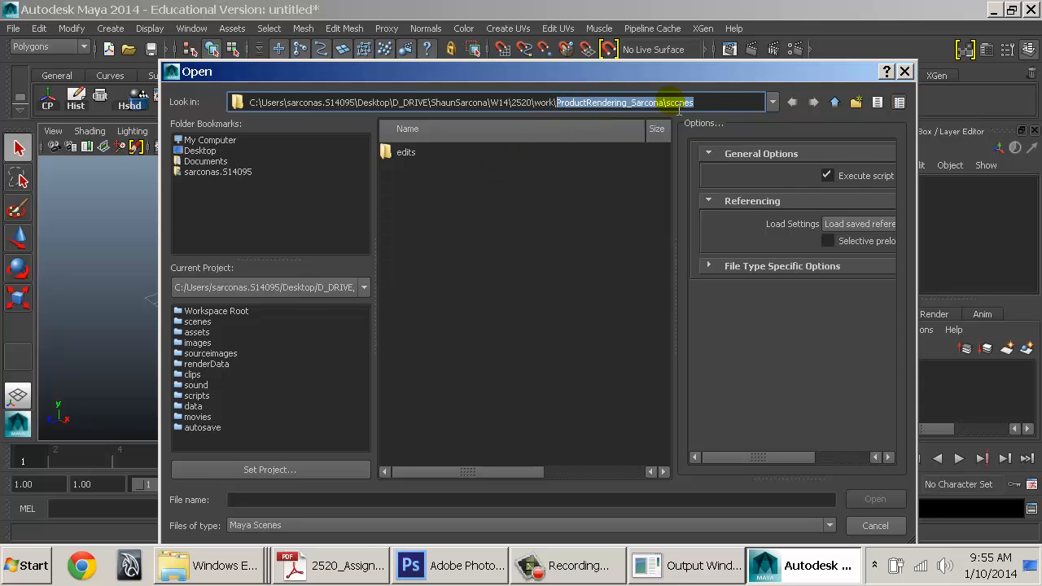
{"action": "key", "text": "Escape"}
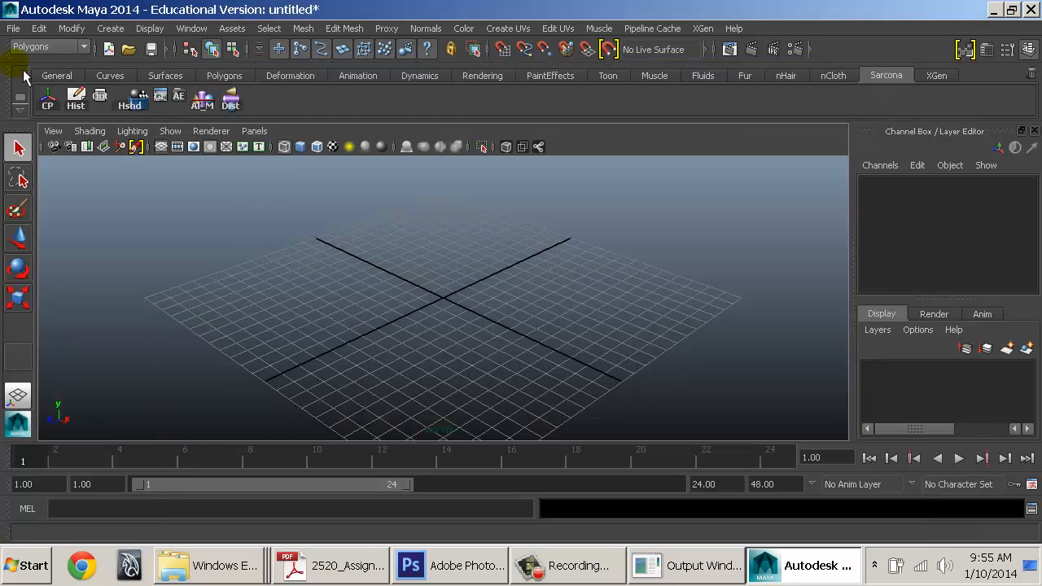
Set OrganicModeling_Sarcona as the current project and check its Open Scene folder
{"action": "left_click", "coordinate": [13, 28]}
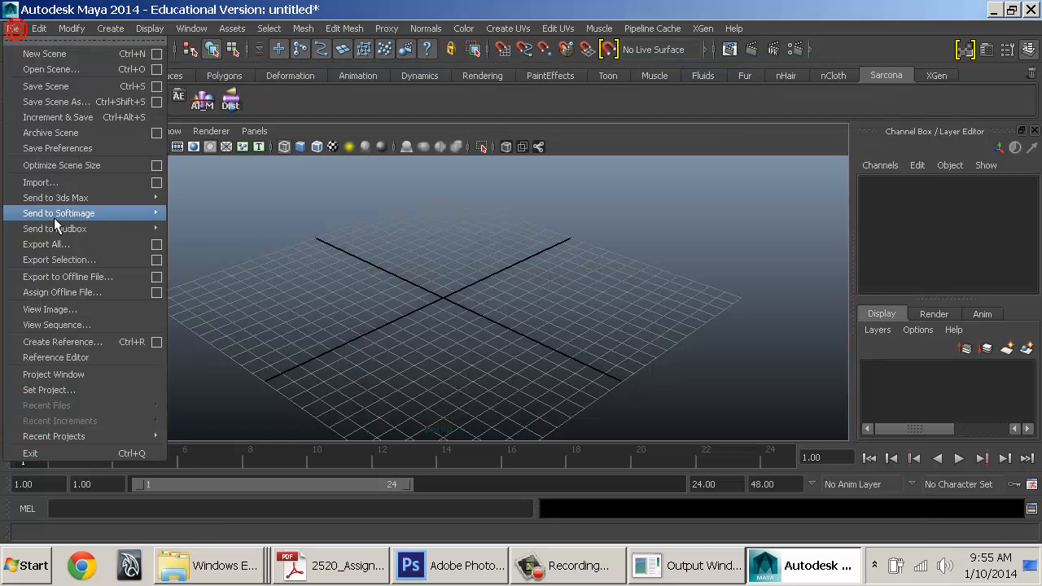
{"action": "left_click", "coordinate": [57, 394]}
{"action": "left_click", "coordinate": [431, 224]}
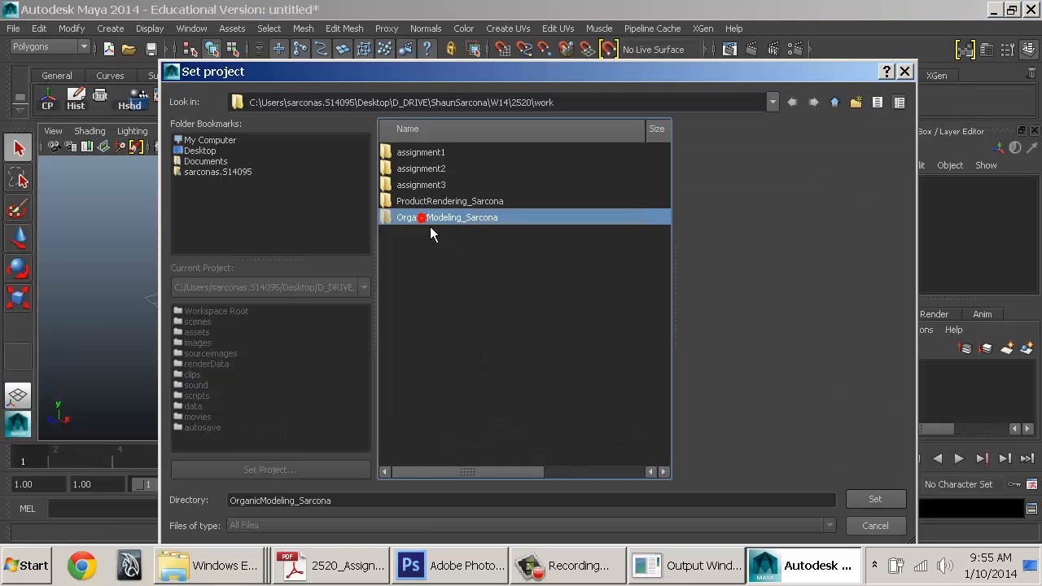
{"action": "left_click", "coordinate": [868, 501]}
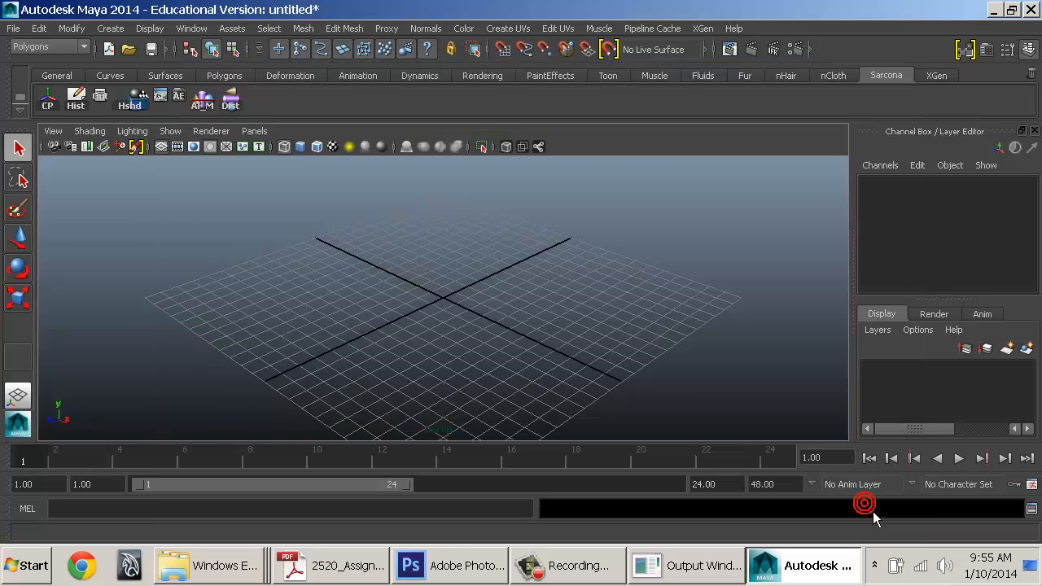
{"action": "left_click", "coordinate": [14, 29]}
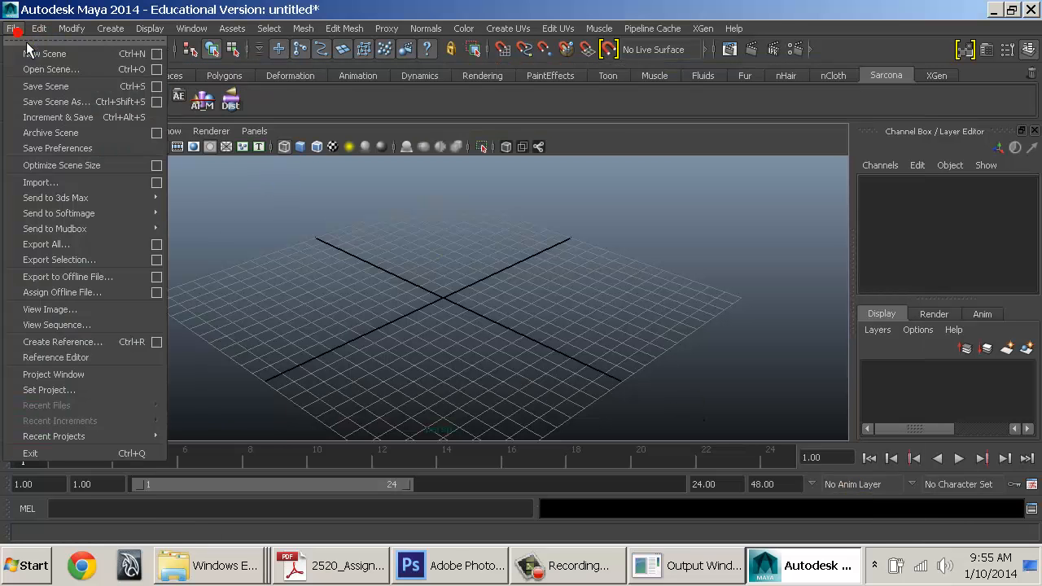
{"action": "left_click", "coordinate": [40, 70]}
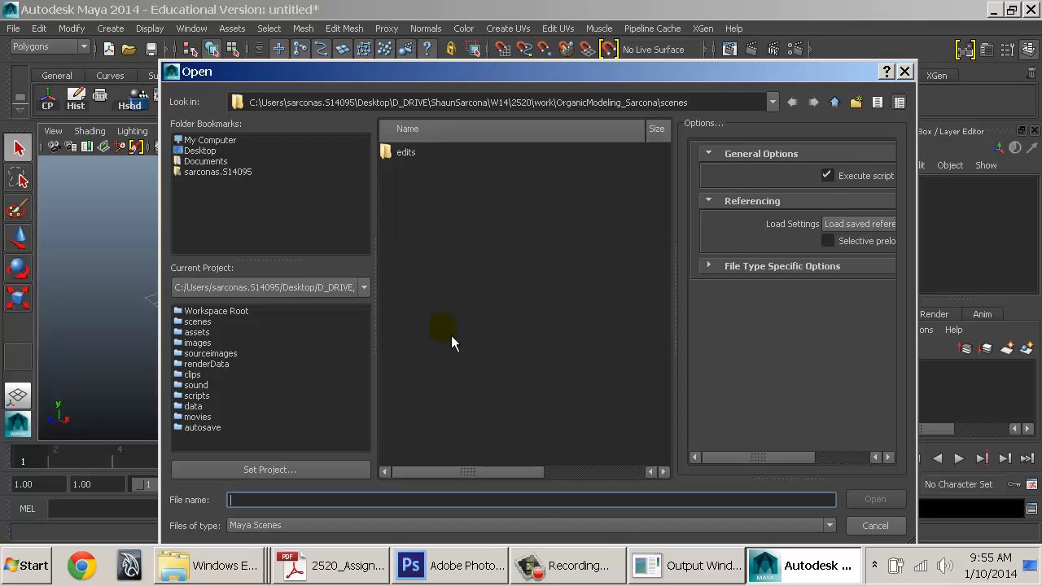
{"action": "key", "text": "Escape"}
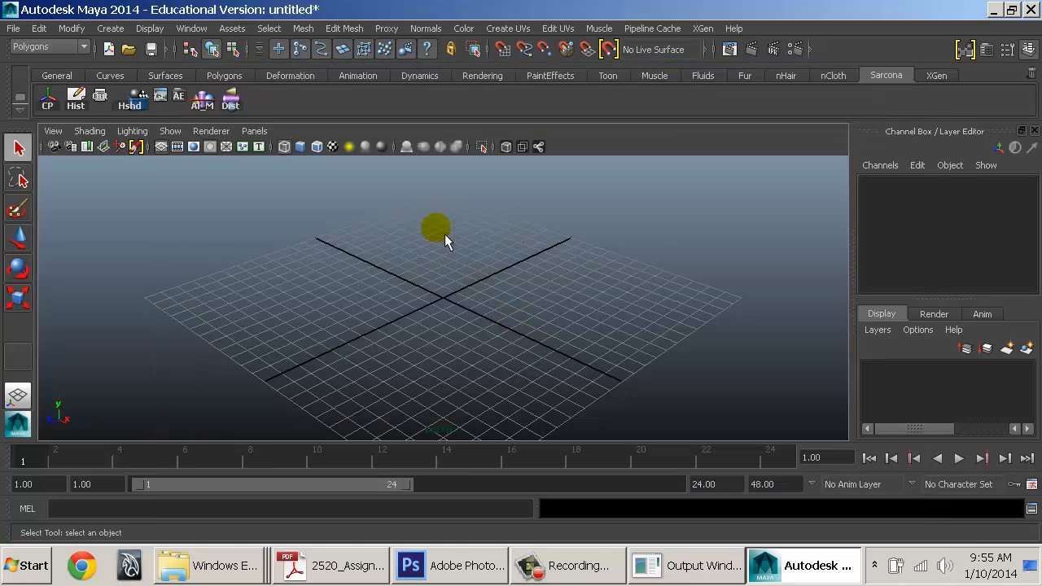
{"action": "key", "text": "alt+Tab"}
{"action": "key", "text": "alt+Tab"}
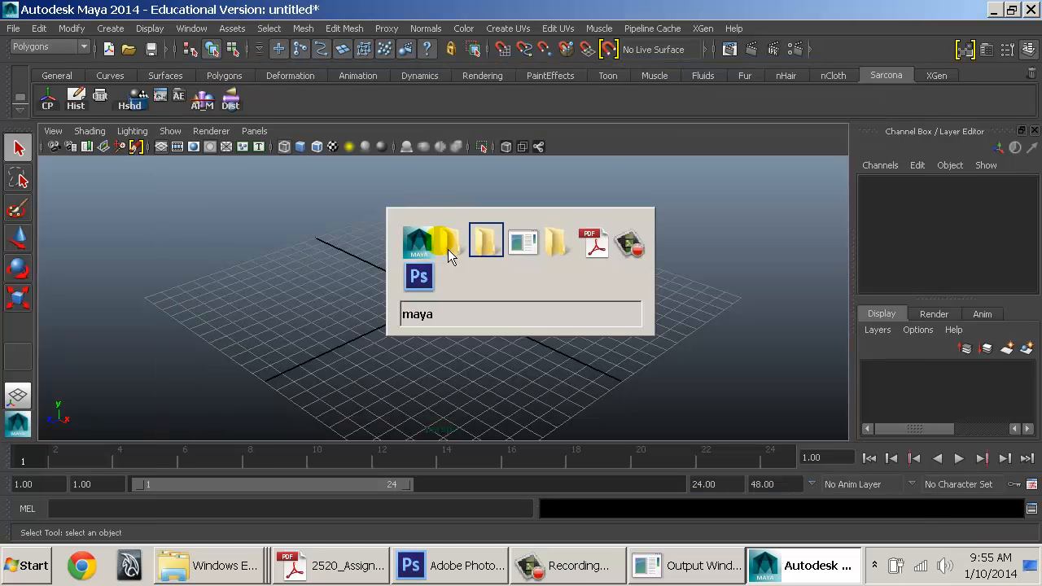
Look inside the OrganicModeling_Sarcona scenes folder, then go back up to the work folder
{"action": "left_click", "coordinate": [447, 249]}
{"action": "double_click", "coordinate": [235, 200]}
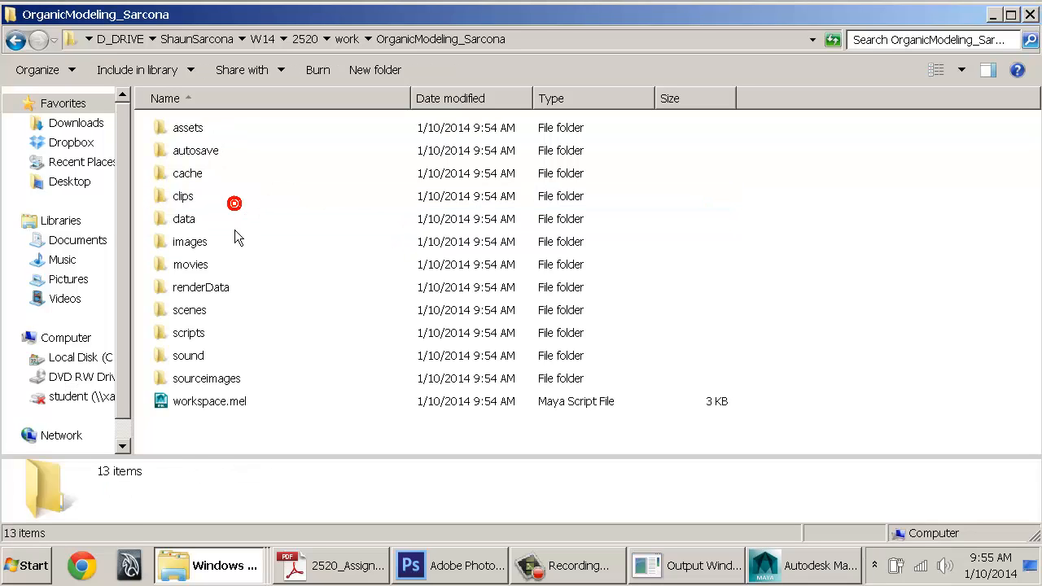
{"action": "double_click", "coordinate": [190, 312]}
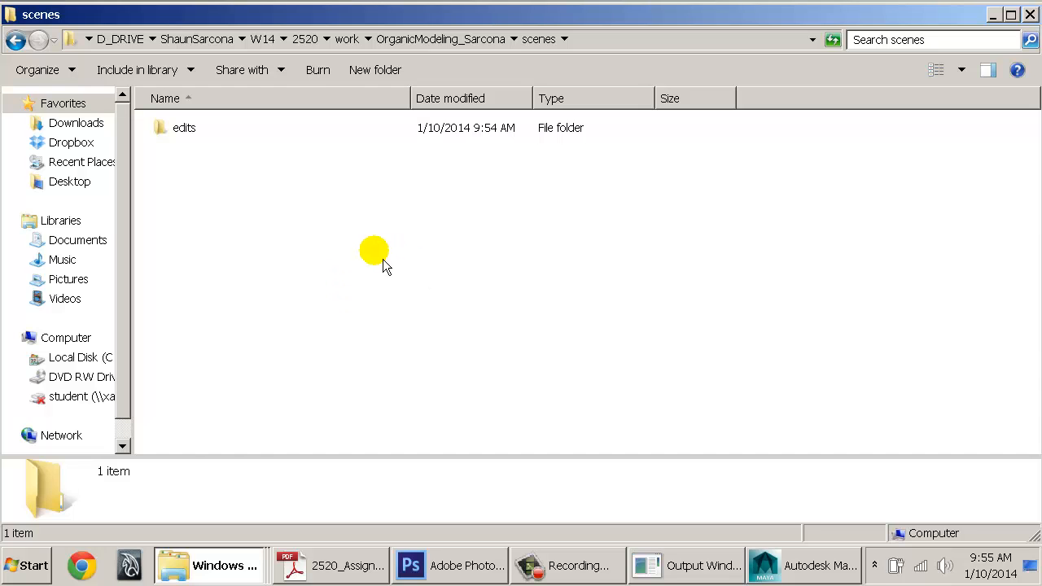
{"action": "key", "text": "BackSpace"}
{"action": "key", "text": "BackSpace"}
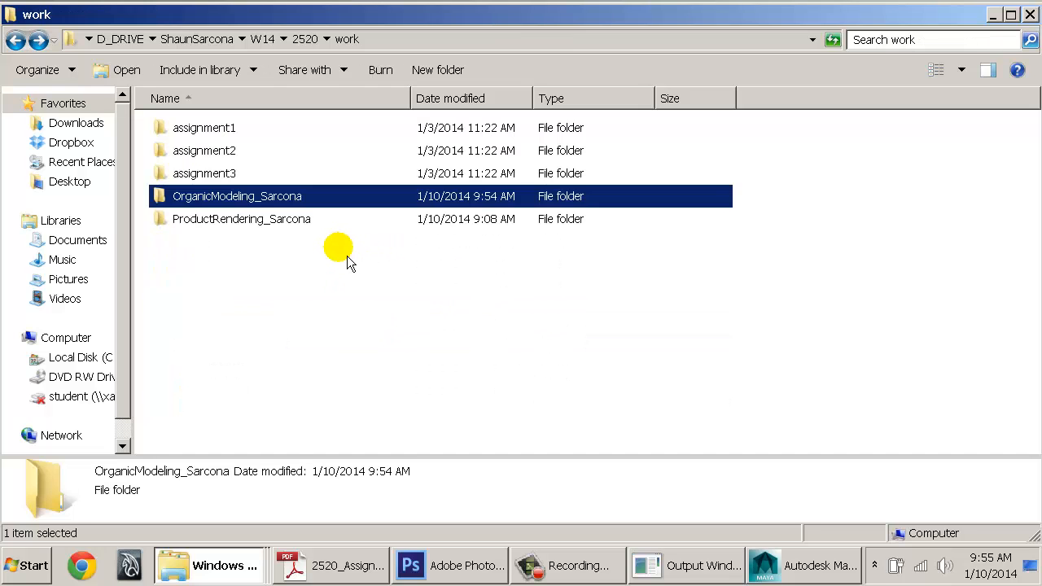
{"action": "key", "text": "BackSpace"}
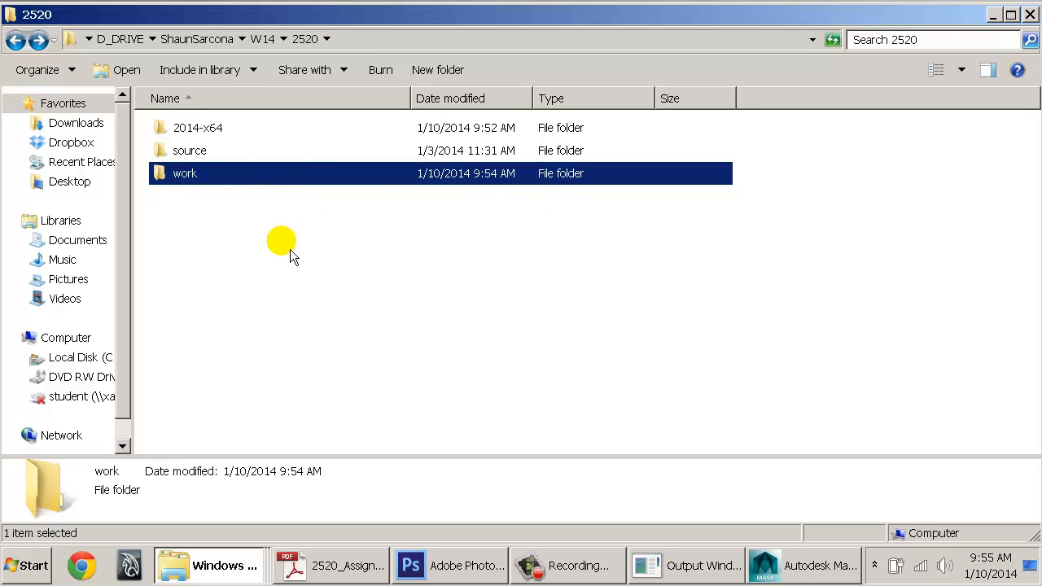
{"action": "key", "text": "Return"}
Look inside the ProductRendering_Sarcona scenes folder and Documents\maya, then return to Maya
{"action": "left_click", "coordinate": [183, 220]}
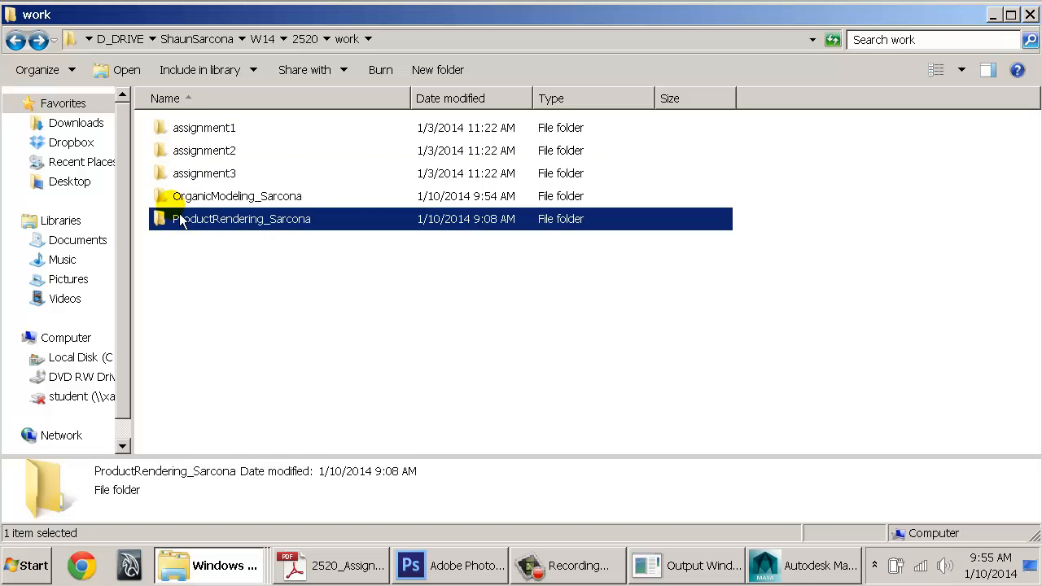
{"action": "double_click", "coordinate": [246, 229]}
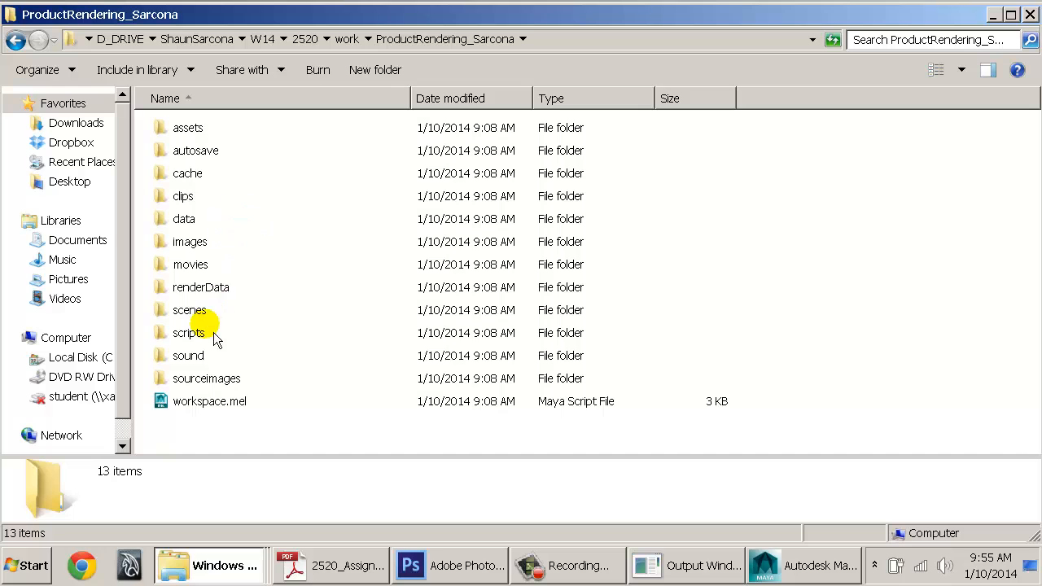
{"action": "double_click", "coordinate": [194, 311]}
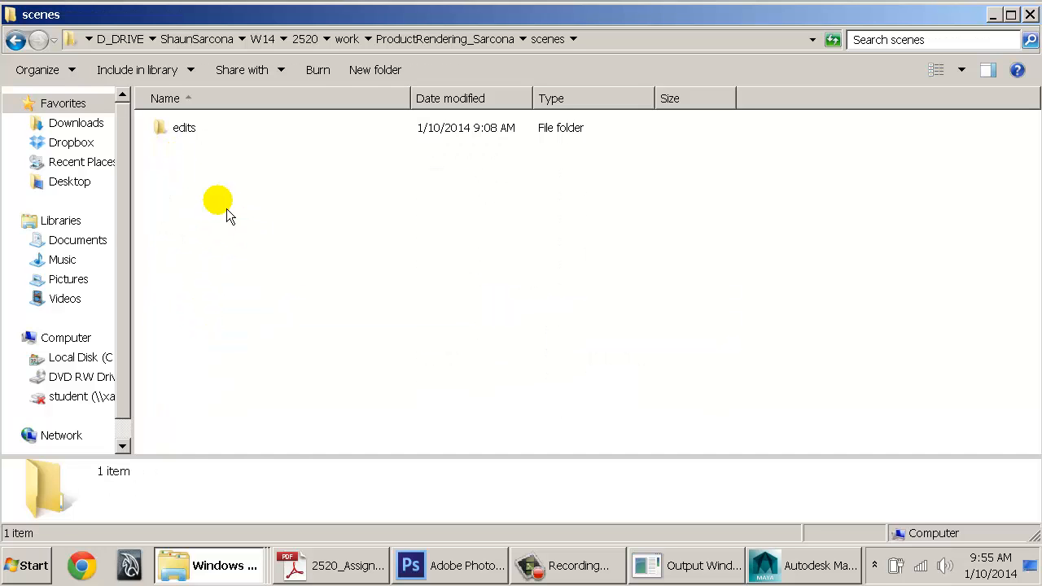
{"action": "left_click", "coordinate": [804, 565]}
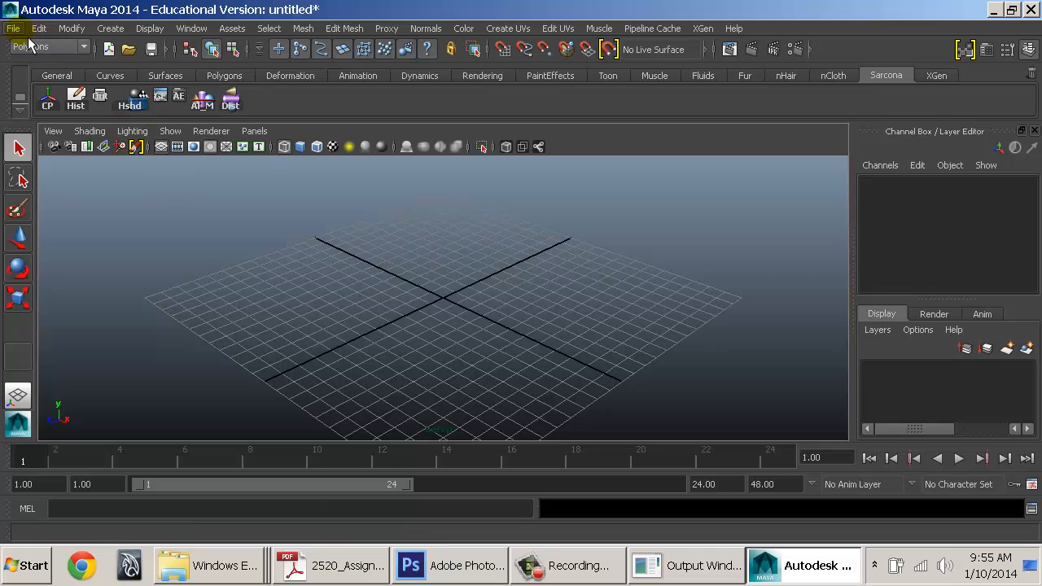
{"action": "left_click", "coordinate": [210, 565]}
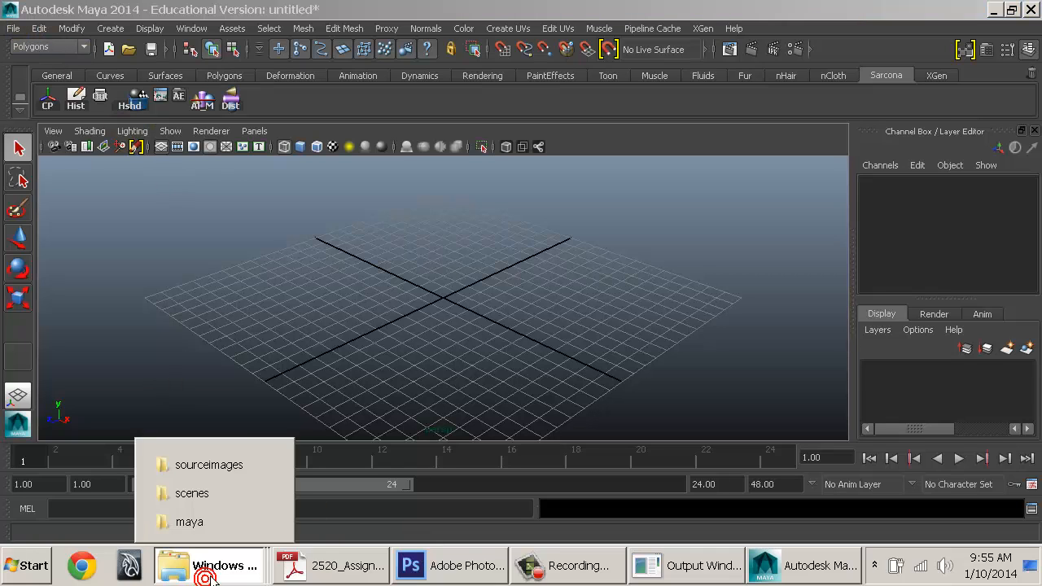
{"action": "left_click", "coordinate": [210, 520]}
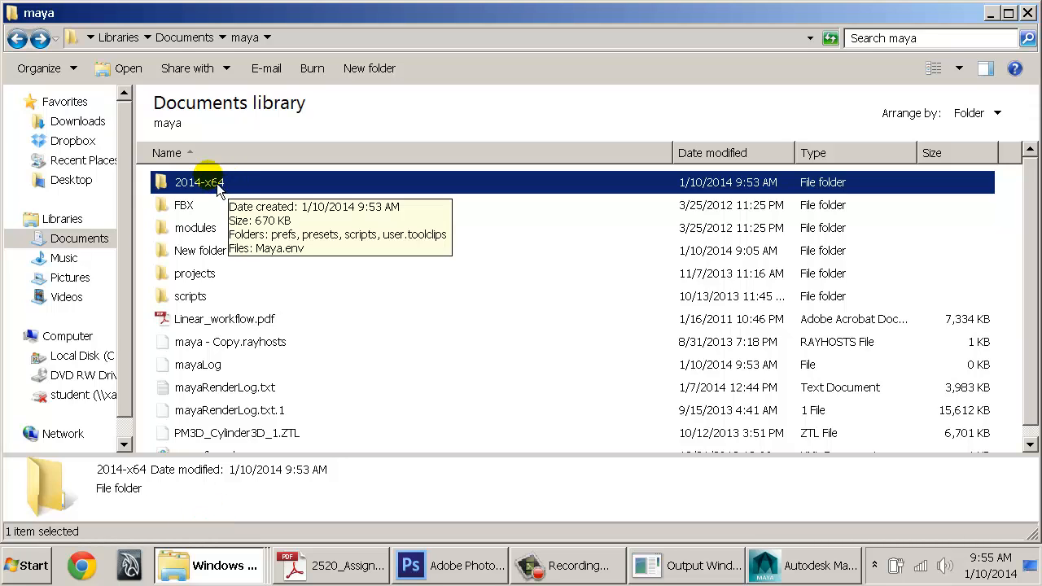
{"action": "left_click", "coordinate": [31, 564]}
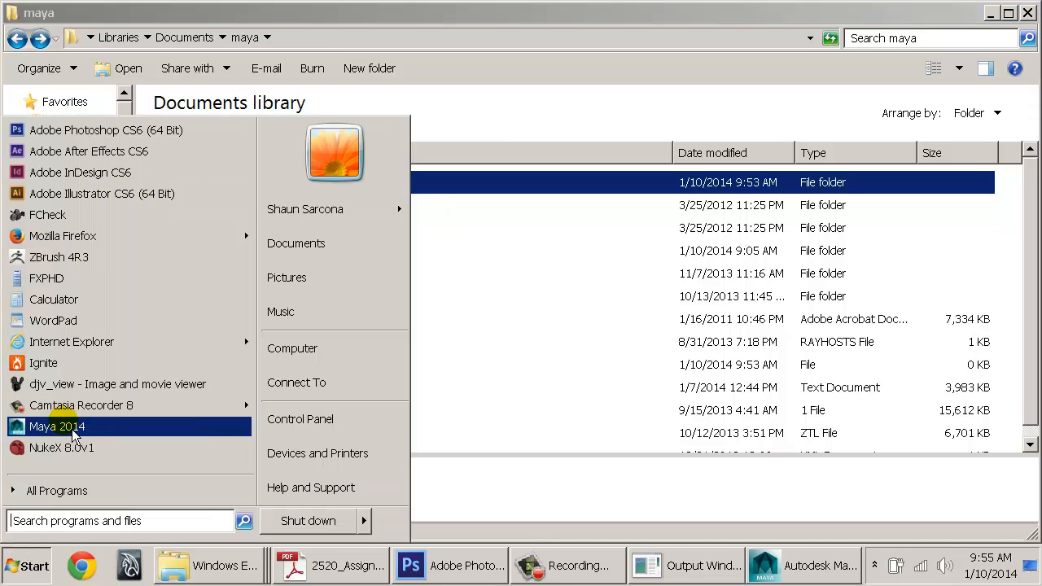
{"action": "left_click", "coordinate": [824, 570]}
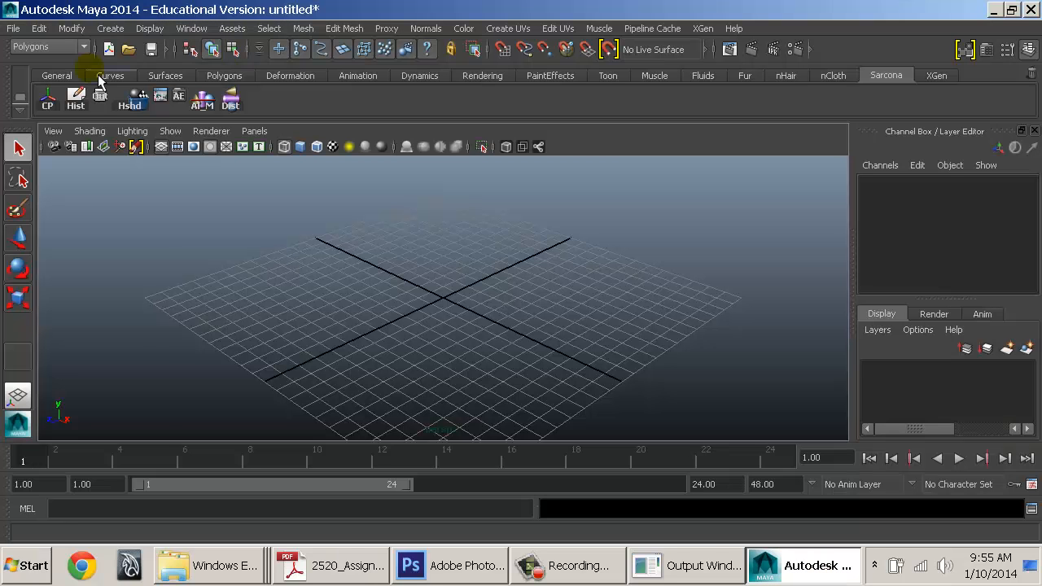
Set OrganicModeling_Sarcona as the current project and check its scenes folder in Open Scene
{"action": "left_click", "coordinate": [13, 28]}
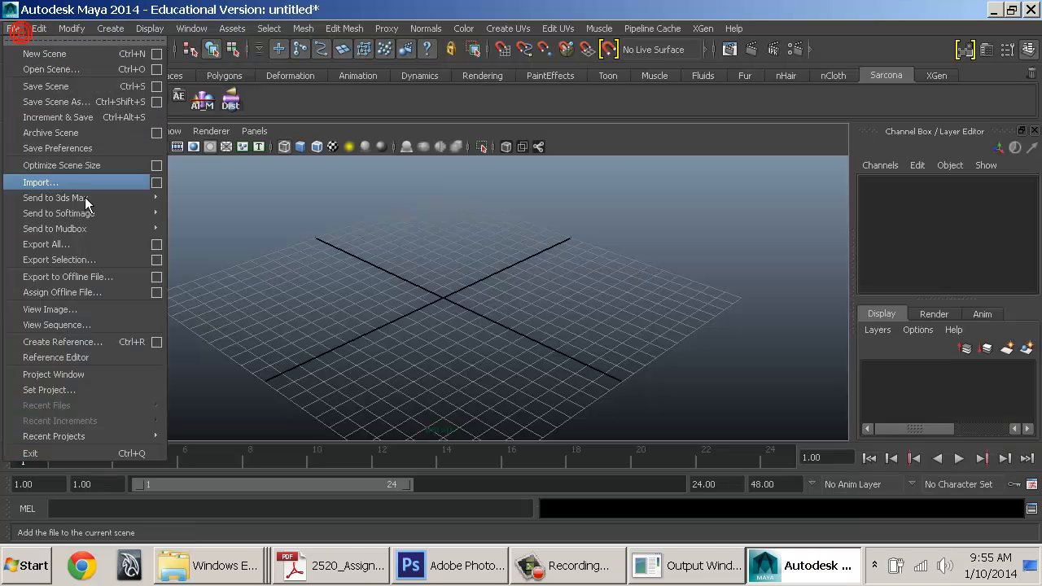
{"action": "left_click", "coordinate": [101, 392]}
{"action": "left_click", "coordinate": [440, 217]}
{"action": "left_click", "coordinate": [443, 203]}
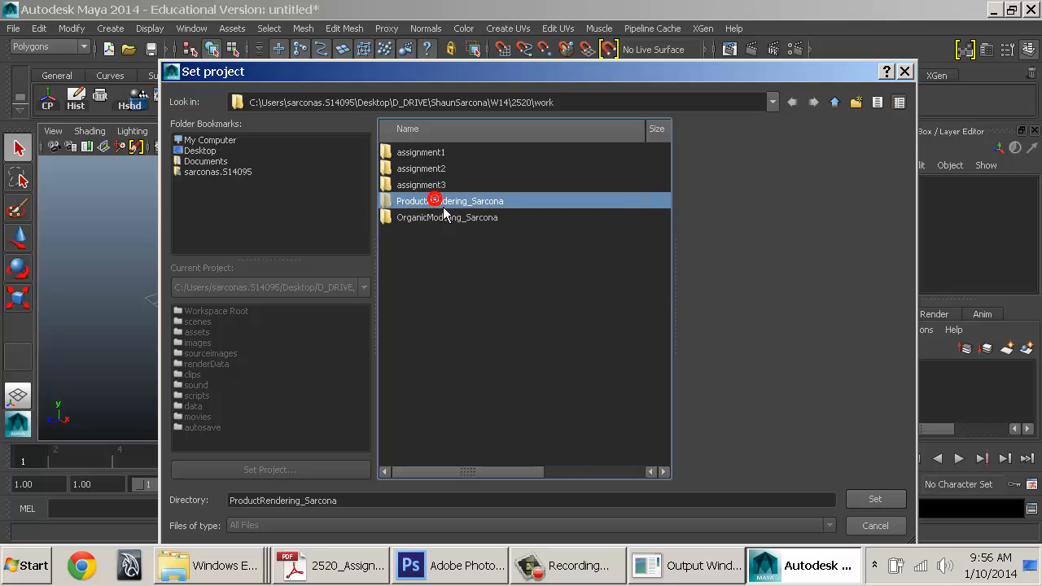
{"action": "left_click", "coordinate": [431, 217]}
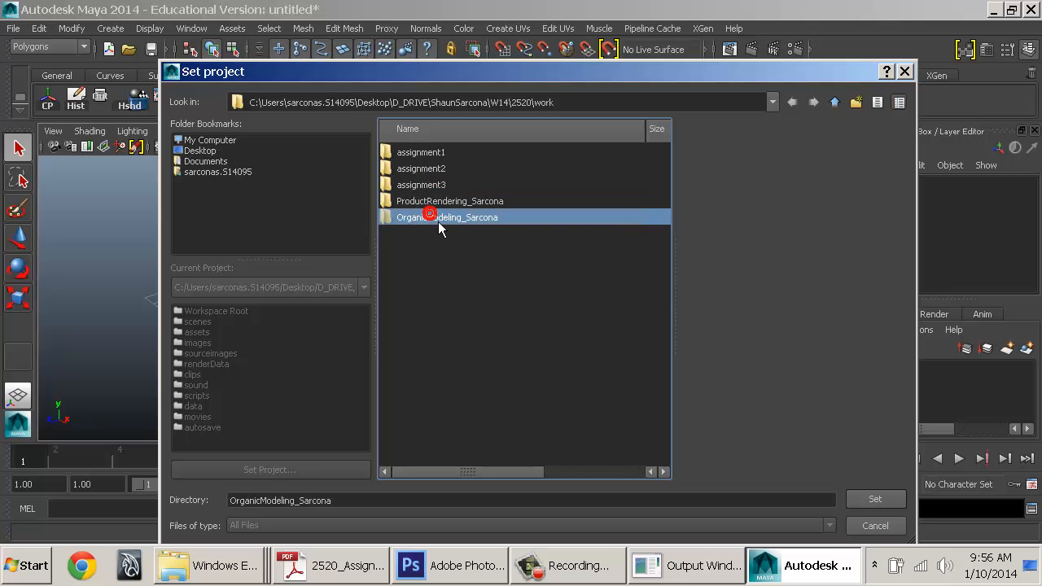
{"action": "left_click", "coordinate": [876, 500]}
{"action": "left_click", "coordinate": [15, 30]}
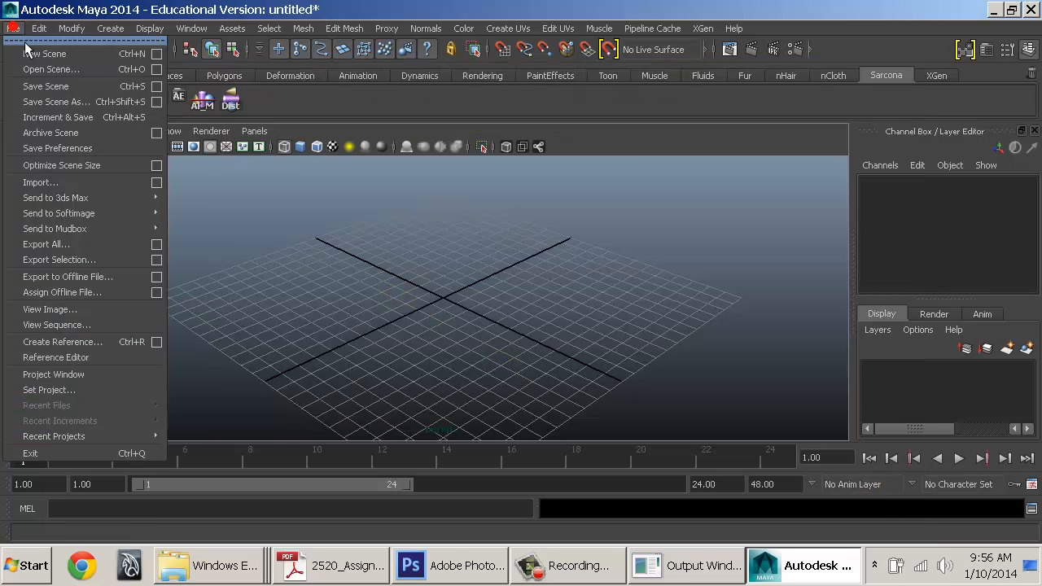
{"action": "left_click", "coordinate": [49, 69]}
{"action": "left_click", "coordinate": [413, 176]}
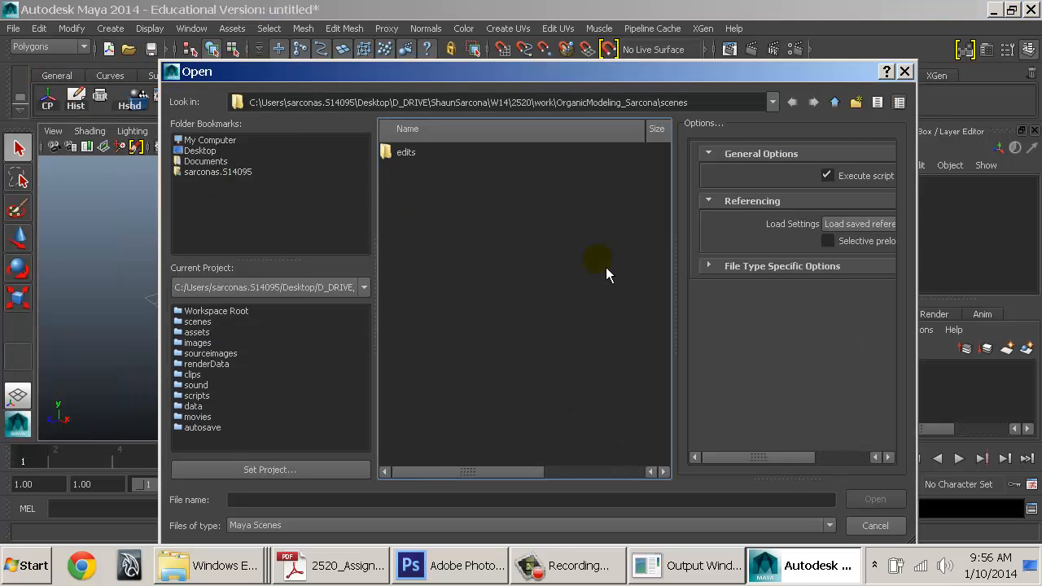
{"action": "left_click", "coordinate": [896, 523]}
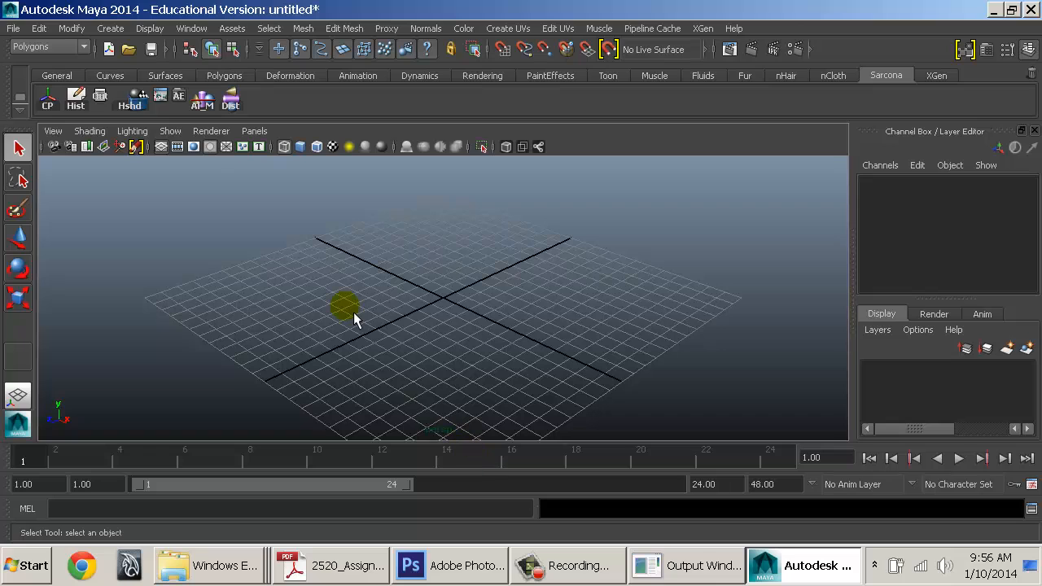
Exit Maya without saving the untitled scene
{"action": "left_click", "coordinate": [14, 28]}
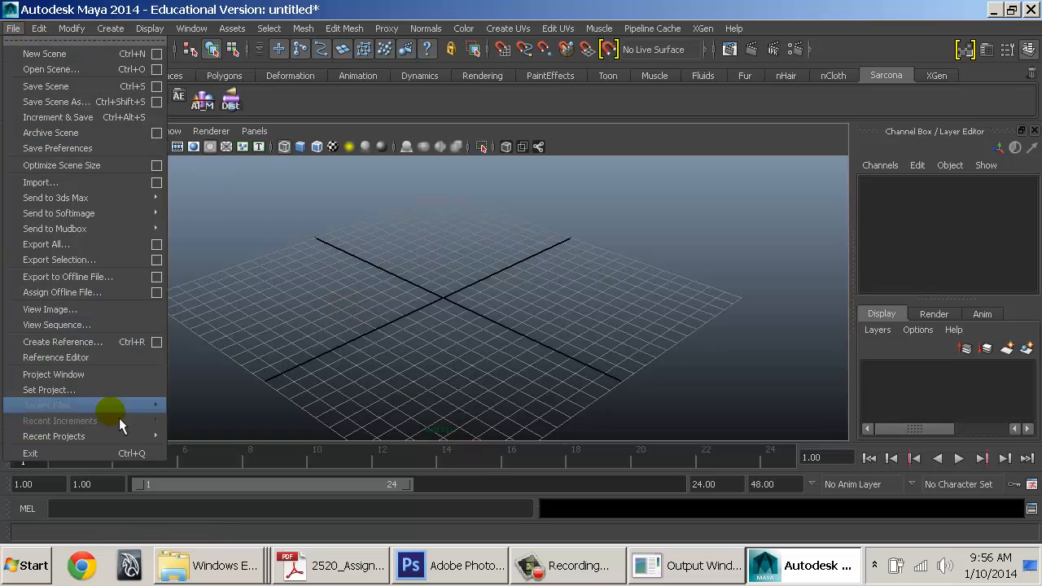
{"action": "left_click", "coordinate": [121, 460]}
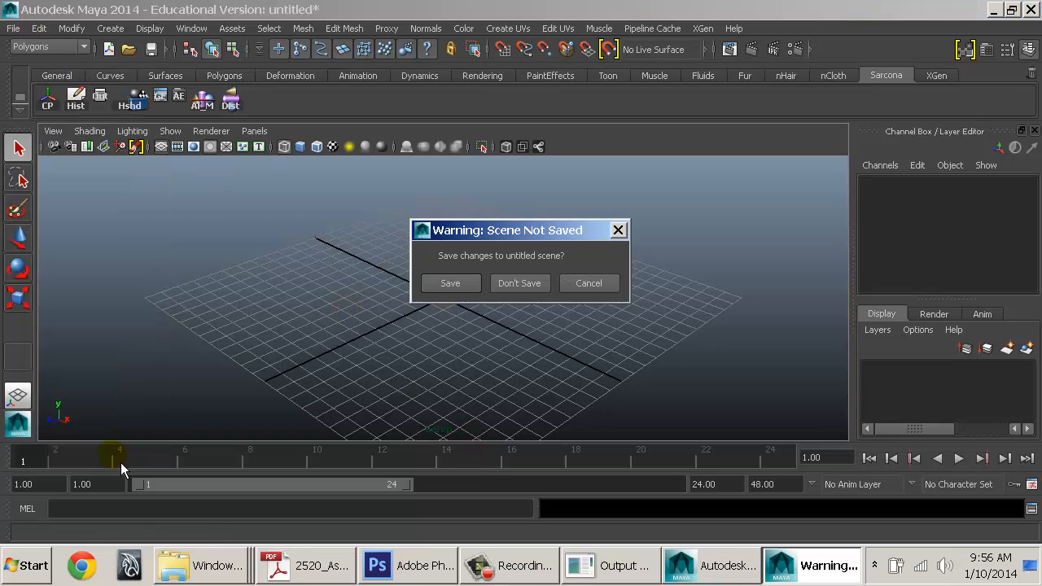
{"action": "left_click", "coordinate": [526, 283]}
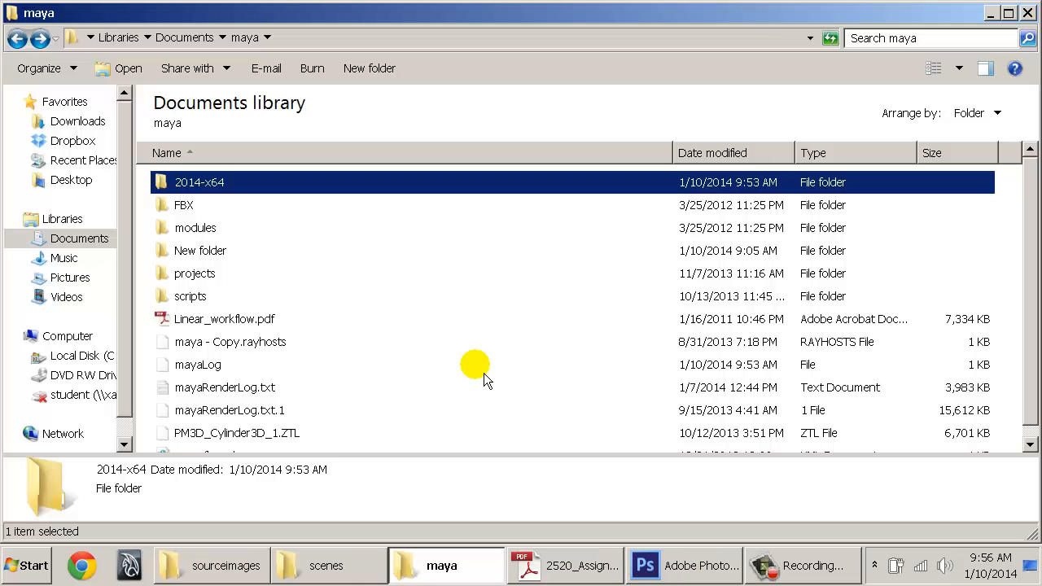
Navigate the scenes folder window up to 2520 and resize it beside the Documents\maya window
{"action": "left_click", "coordinate": [312, 574]}
{"action": "left_click", "coordinate": [334, 567]}
{"action": "left_click", "coordinate": [350, 564]}
{"action": "key", "text": "BackSpace"}
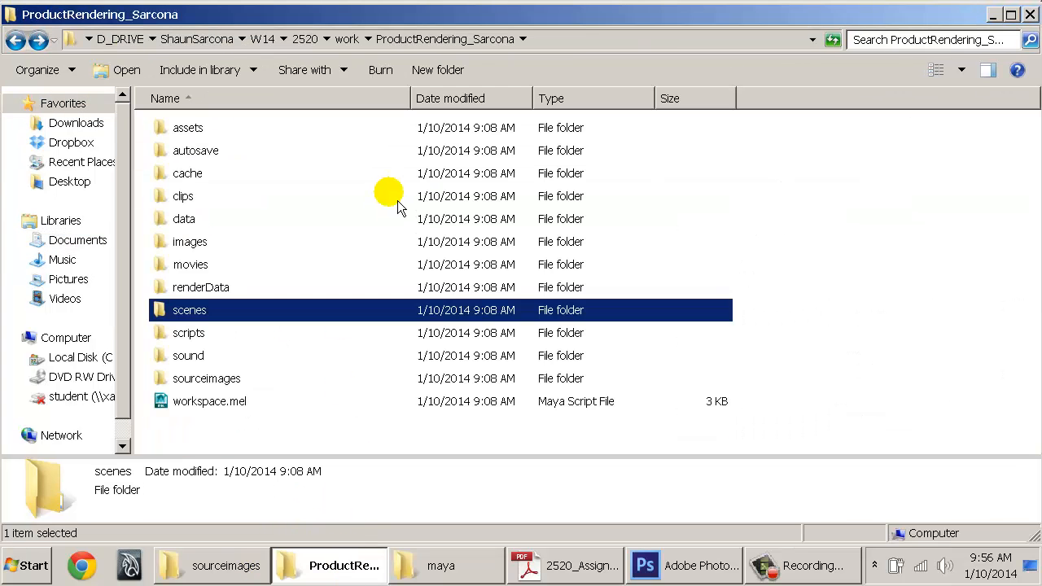
{"action": "key", "text": "BackSpace"}
{"action": "key", "text": "BackSpace"}
{"action": "left_click_drag", "start_coordinate": [3, 39], "coordinate": [327, 40]}
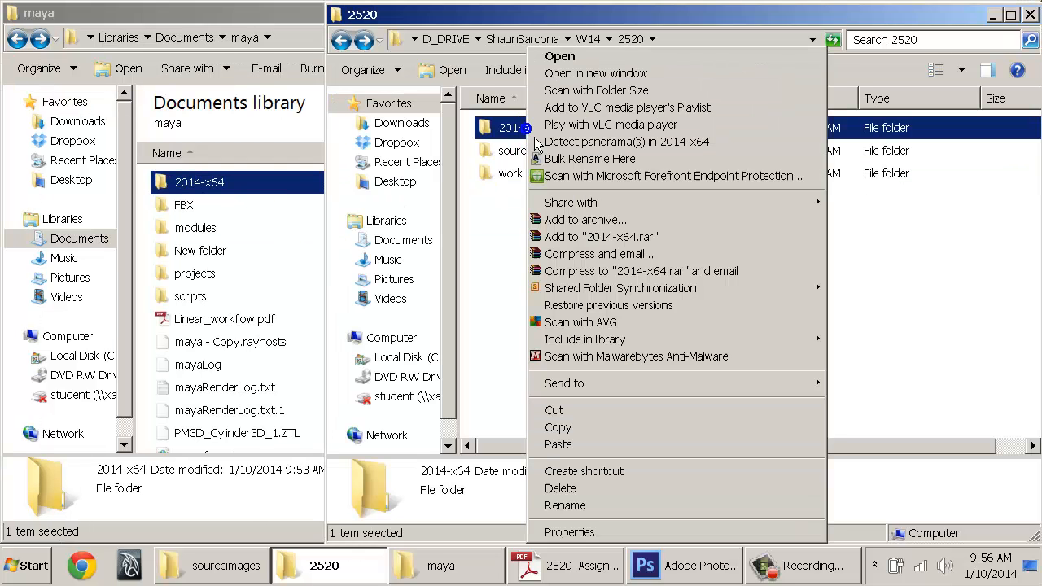
Copy the 2014-x64 preferences folder and compare it with the 2520 copy
{"action": "right_click", "coordinate": [529, 131]}
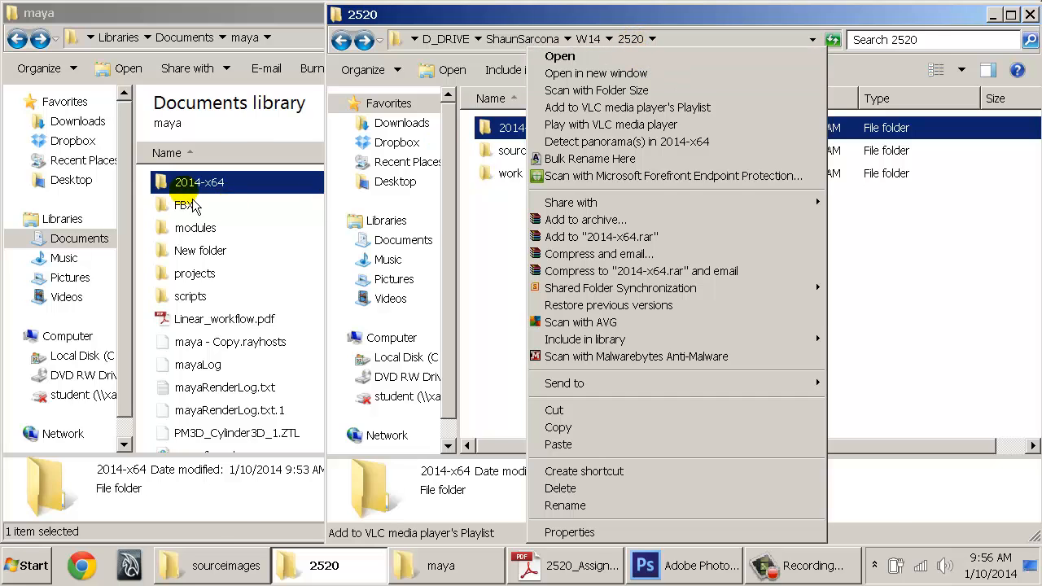
{"action": "right_click", "coordinate": [177, 183]}
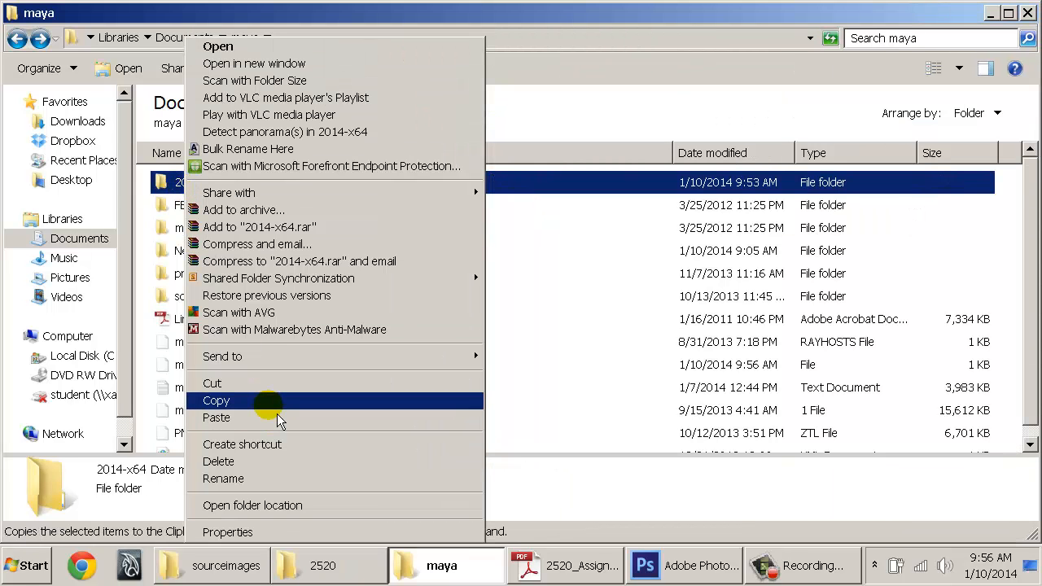
{"action": "left_click", "coordinate": [313, 565]}
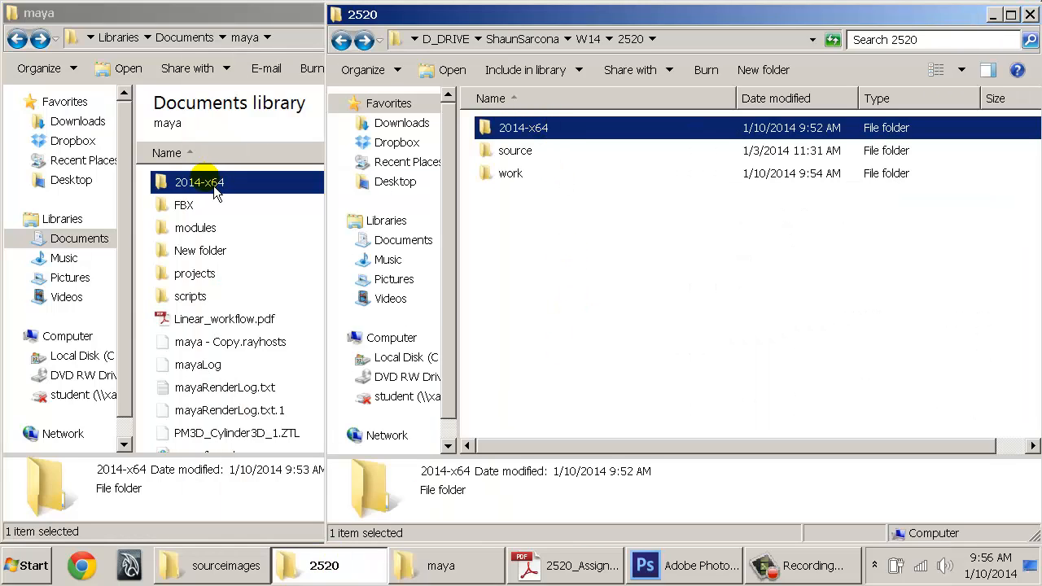
{"action": "left_click", "coordinate": [205, 228]}
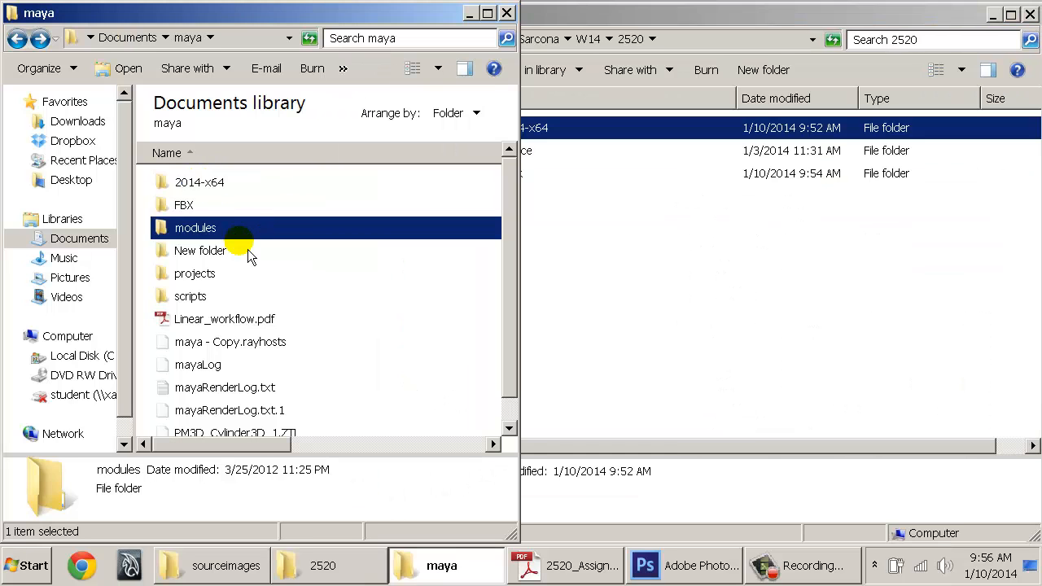
{"action": "key", "text": "alt+Tab"}
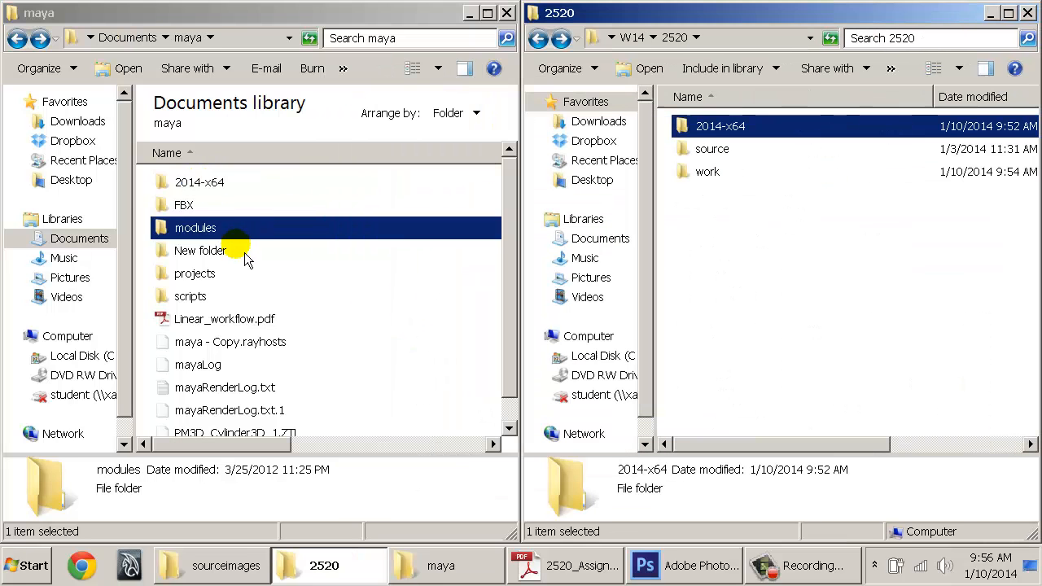
{"action": "left_click", "coordinate": [712, 220]}
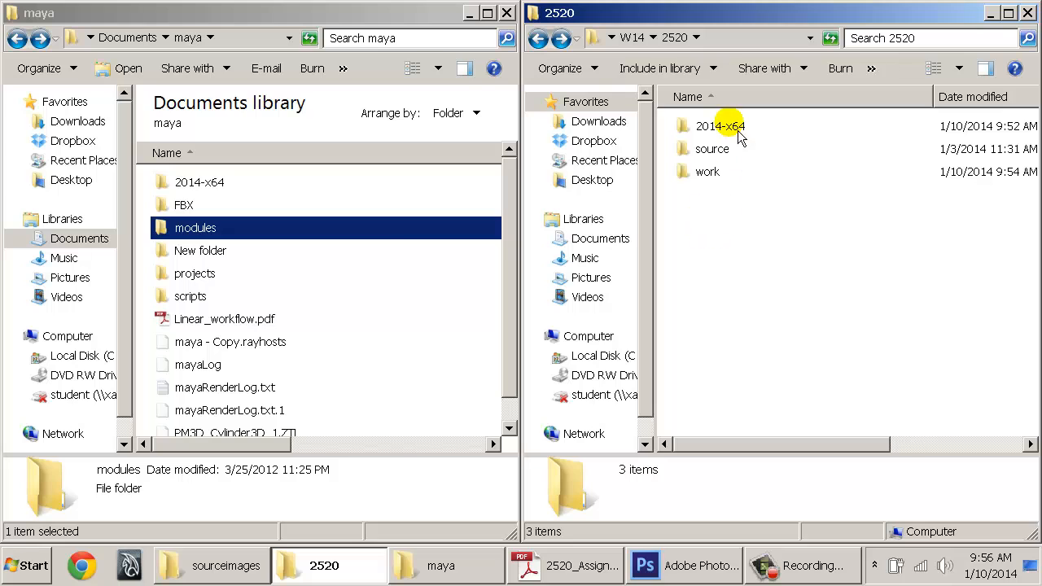
{"action": "left_click", "coordinate": [197, 180]}
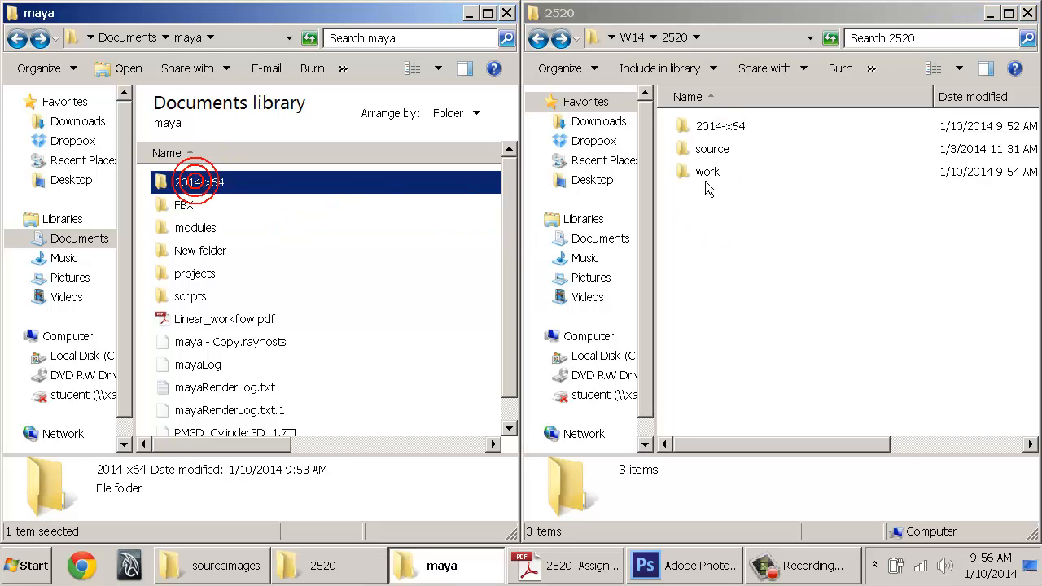
{"action": "left_click", "coordinate": [720, 126]}
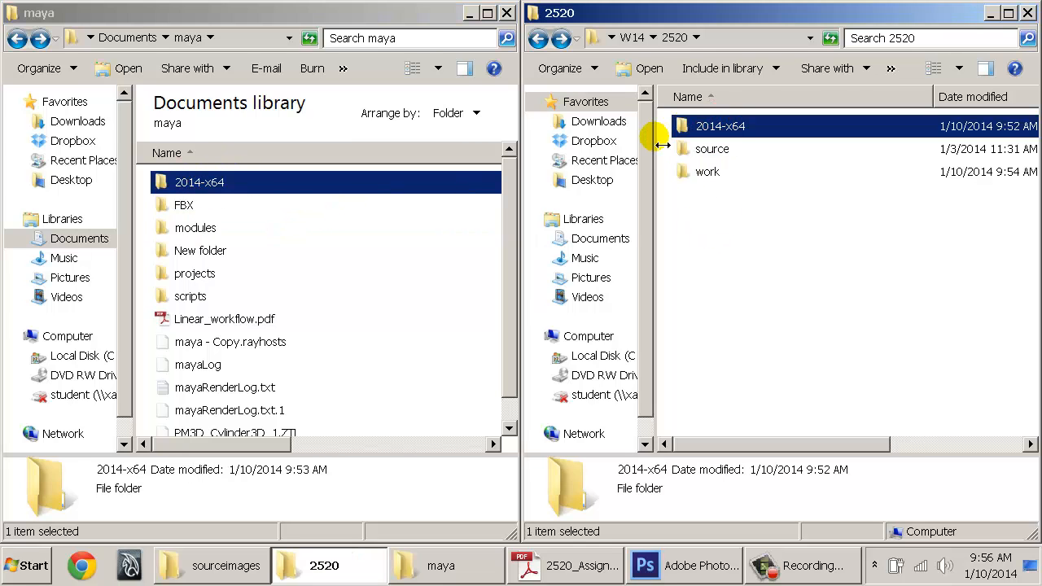
{"action": "mouse_move", "coordinate": [662, 145]}
{"action": "left_mouse_down"}
{"action": "mouse_move", "coordinate": [588, 145]}
{"action": "mouse_move", "coordinate": [670, 147]}
{"action": "left_mouse_up"}
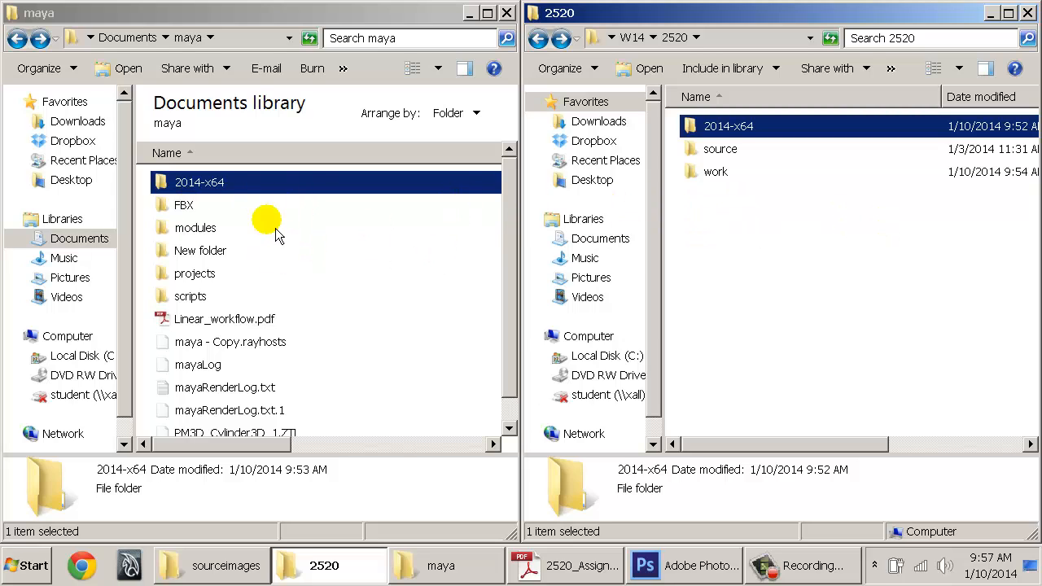
Create a new folder named BK inside the 2520 folder
{"action": "right_click", "coordinate": [752, 208]}
{"action": "mouse_move", "coordinate": [851, 426]}
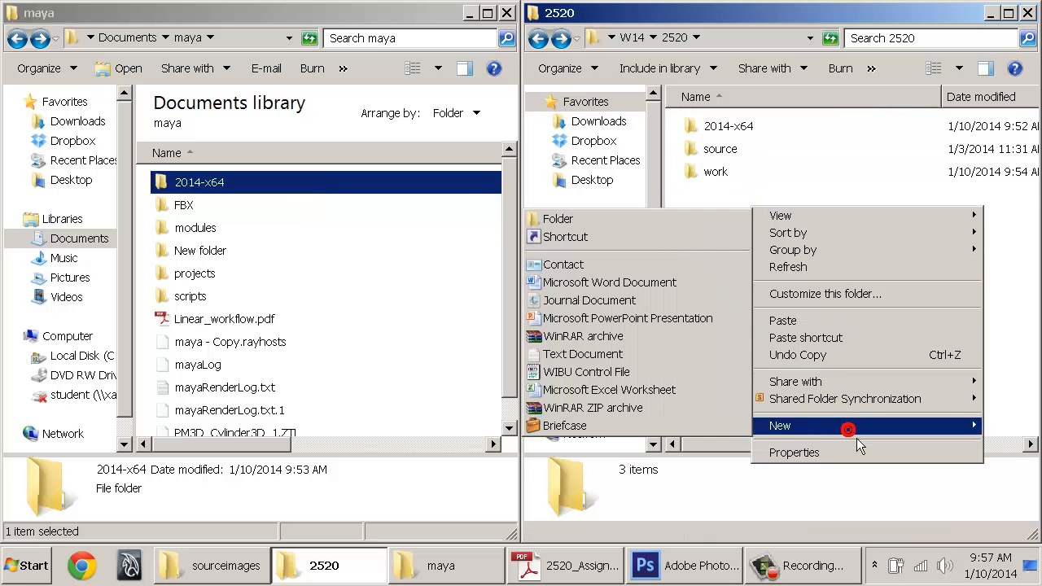
{"action": "left_click", "coordinate": [640, 227]}
{"action": "type", "text": "BK"}
{"action": "key", "text": "Return"}
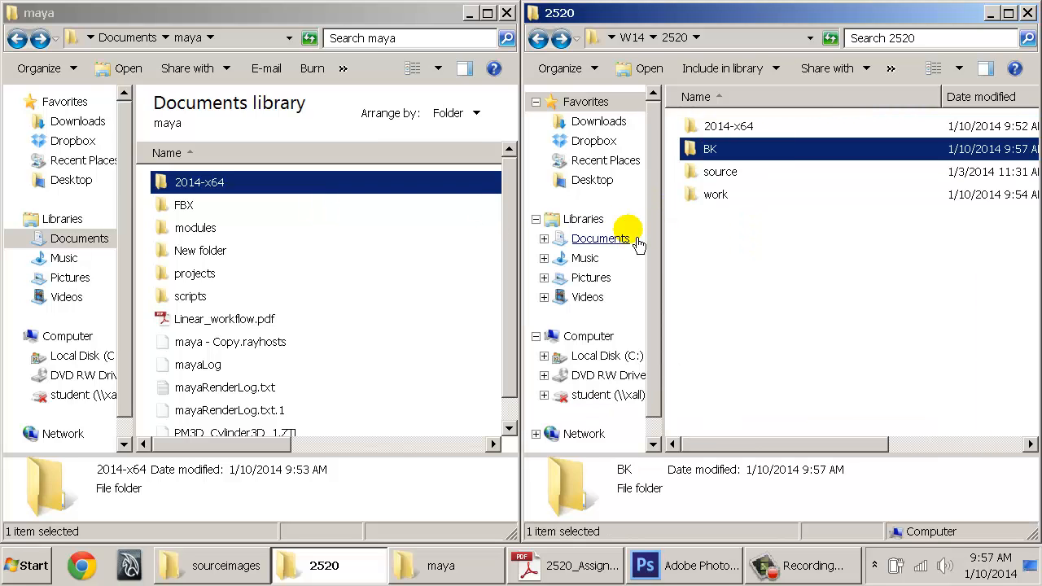
Paste a copy of the maya 2014-x64 preferences folder into BK
{"action": "right_click", "coordinate": [207, 184]}
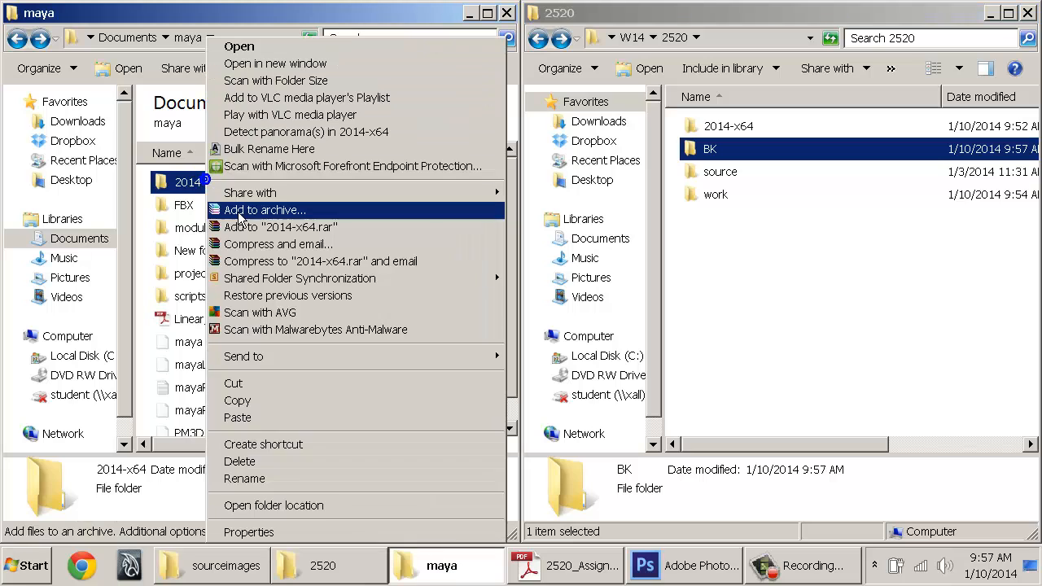
{"action": "left_click", "coordinate": [269, 425]}
{"action": "double_click", "coordinate": [710, 151]}
{"action": "right_click", "coordinate": [715, 174]}
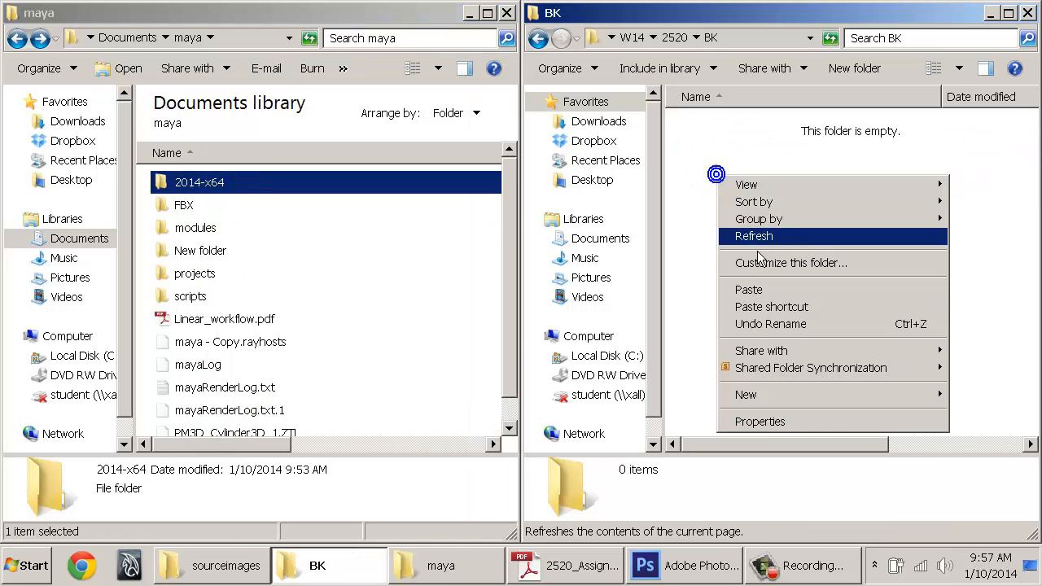
{"action": "left_click", "coordinate": [751, 289]}
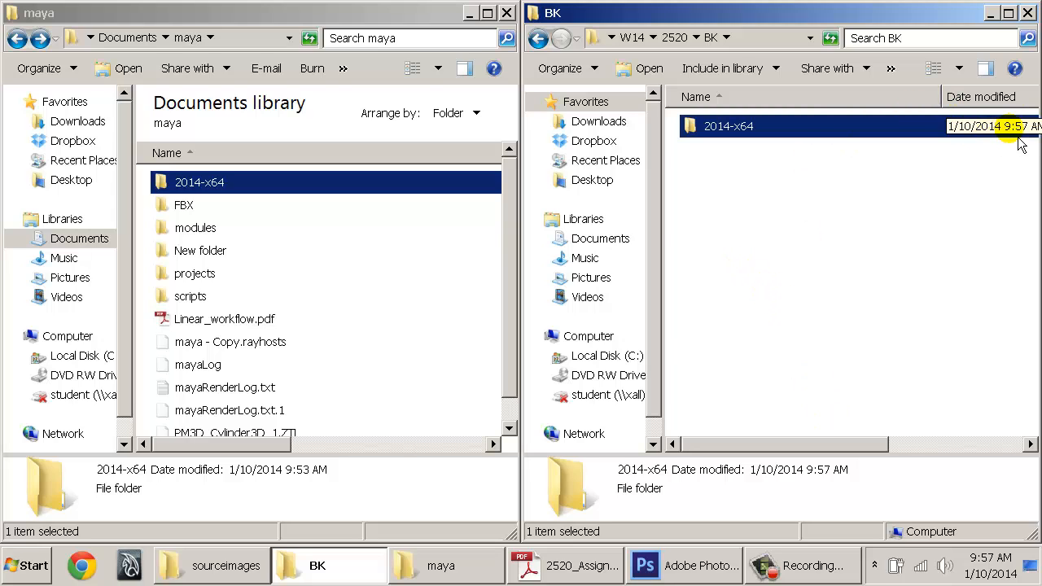
{"action": "key", "text": "BackSpace"}
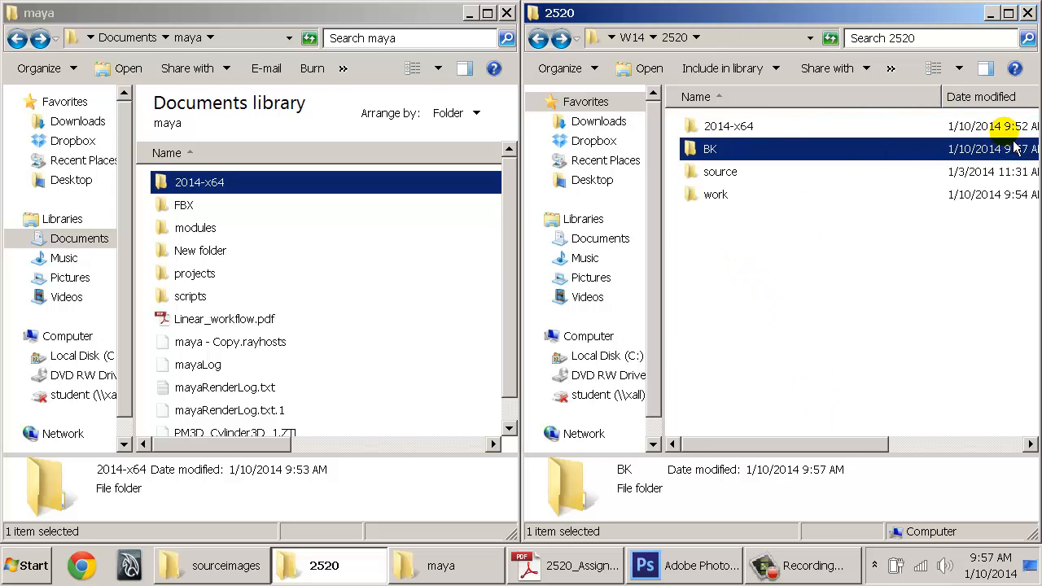
Confirm BK holds the copied 2014-x64 folder, then return to 2520
{"action": "left_click", "coordinate": [1017, 128]}
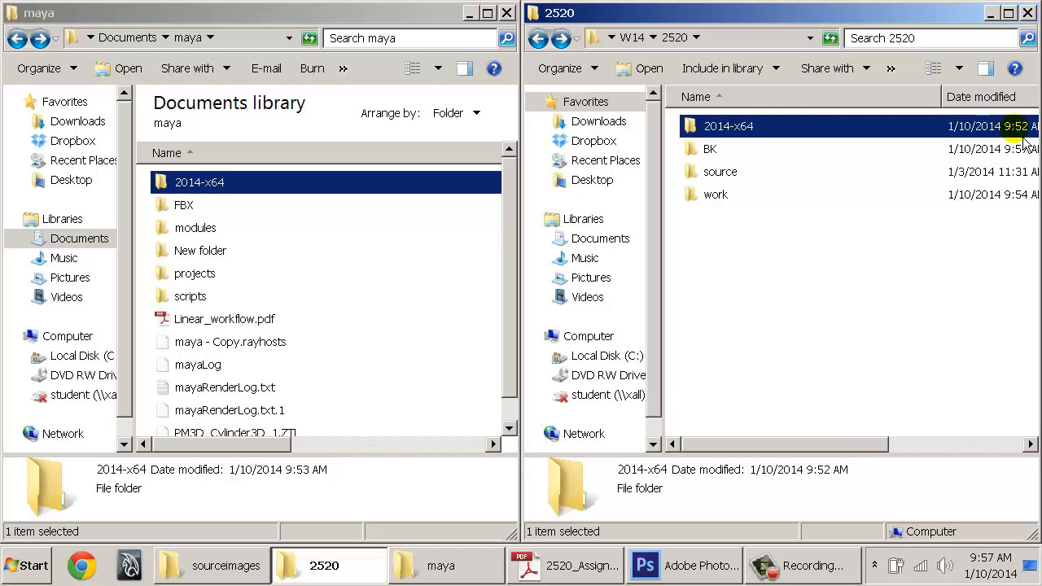
{"action": "double_click", "coordinate": [702, 149]}
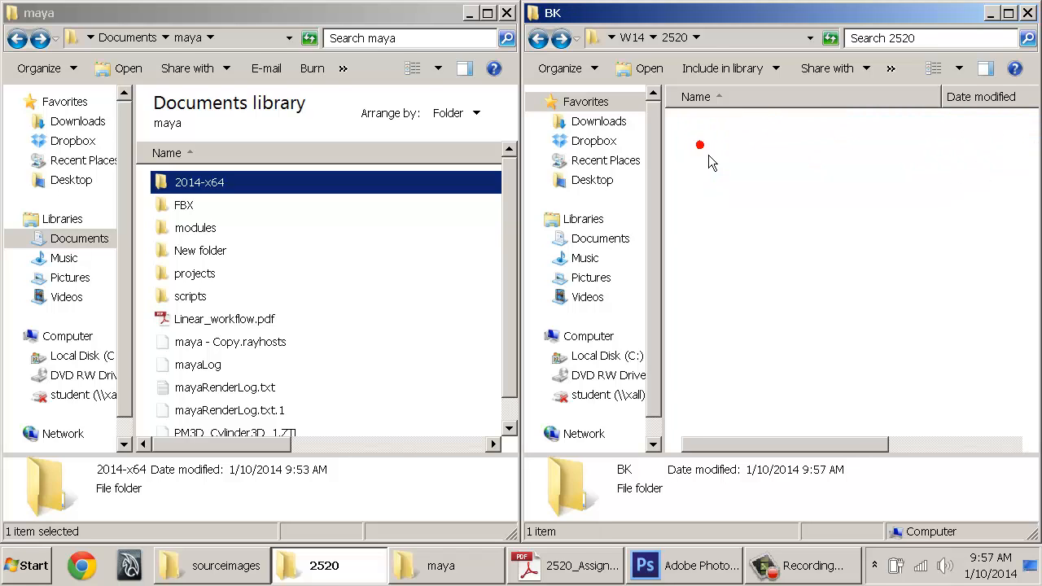
{"action": "left_click", "coordinate": [966, 131]}
{"action": "key", "text": "BackSpace"}
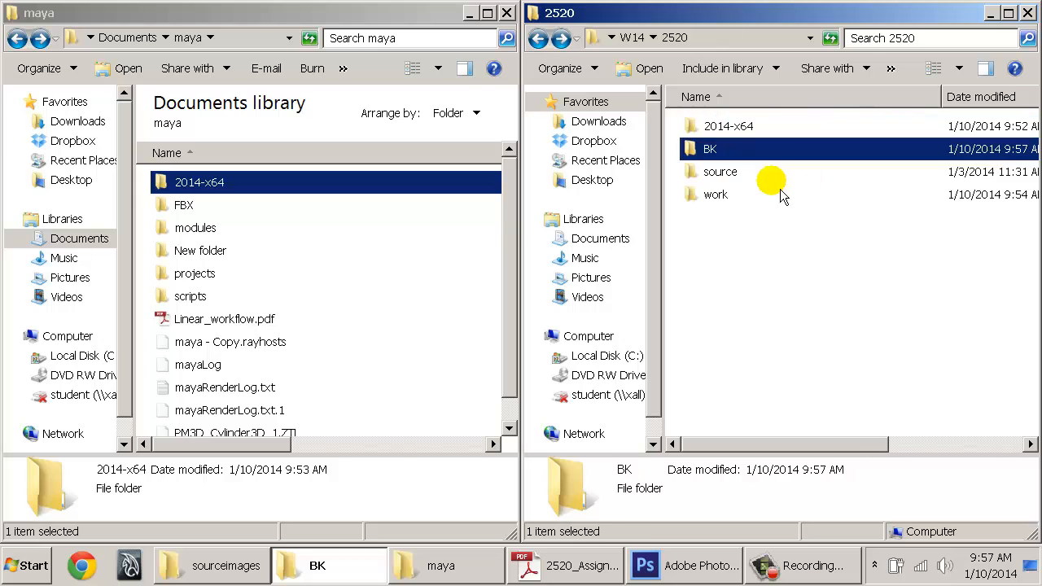
{"action": "left_click", "coordinate": [216, 193]}
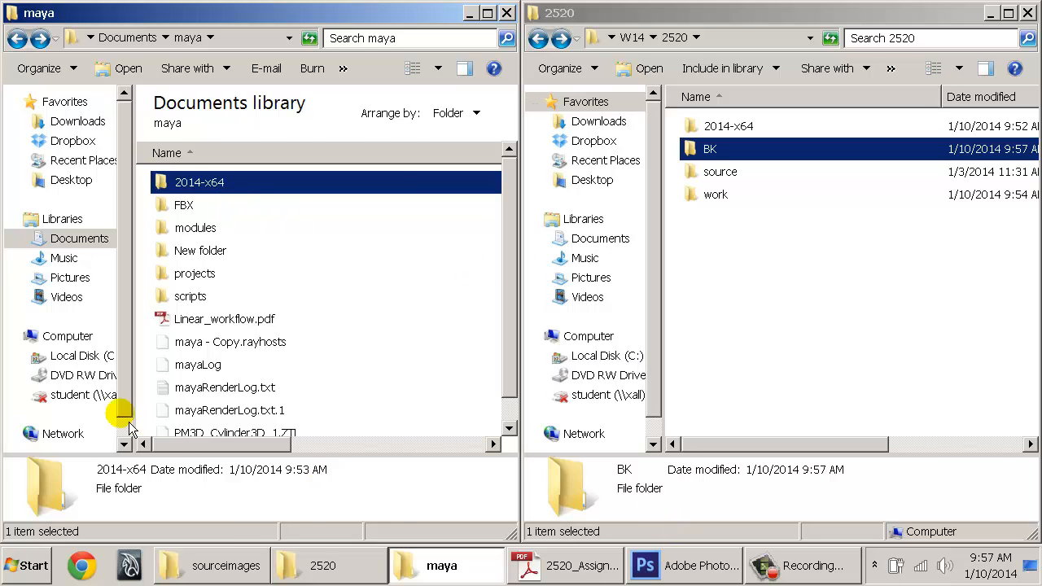
{"action": "key", "text": "super"}
Highlight the Set Project and Save Prefs items on the assignment sheet PDF
{"action": "left_click", "coordinate": [566, 565]}
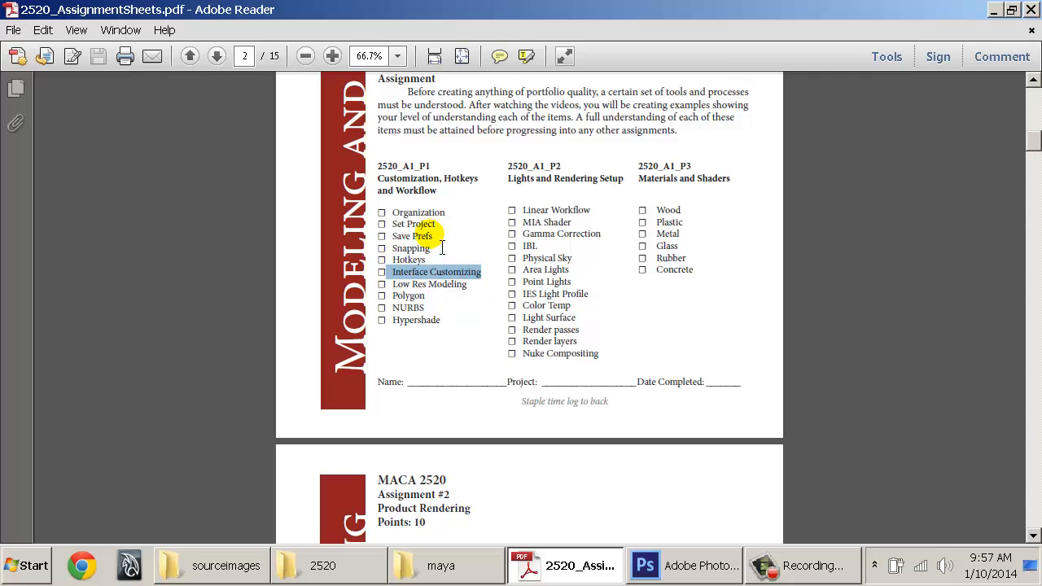
{"action": "left_click_drag", "start_coordinate": [433, 237], "coordinate": [384, 215]}
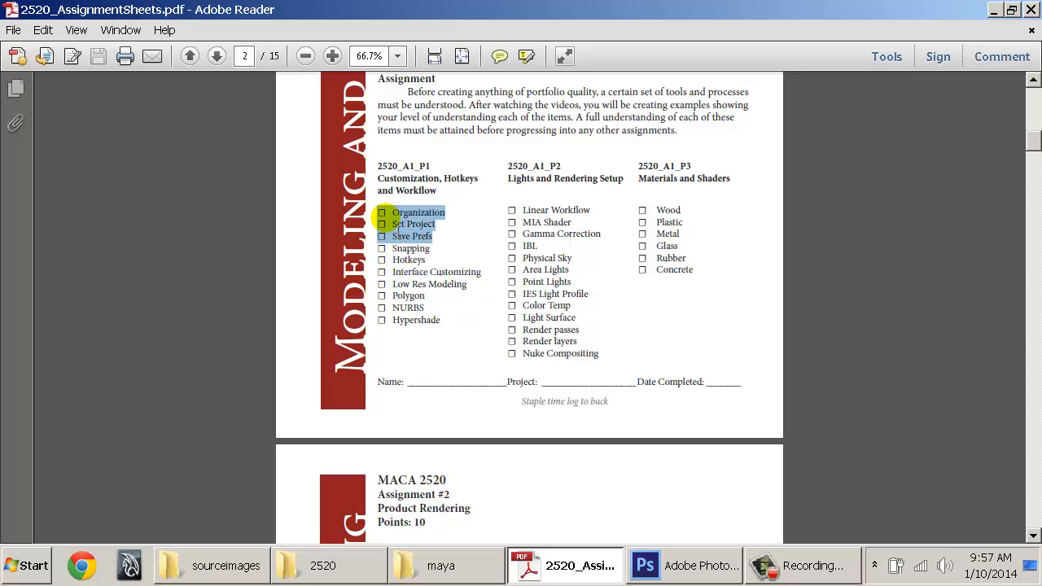
{"action": "mouse_move", "coordinate": [684, 577]}
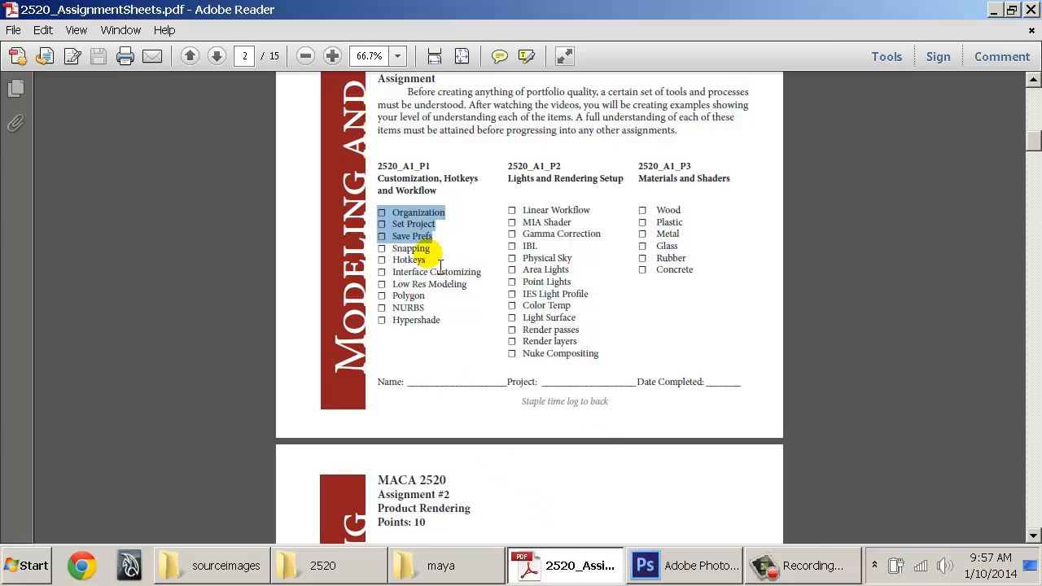
{"action": "left_click", "coordinate": [411, 250]}
{"action": "key", "text": "ctrl+a"}
Launch Maya 2014 and highlight the Low Res Modeling through Hypershade checklist items
{"action": "left_click", "coordinate": [24, 565]}
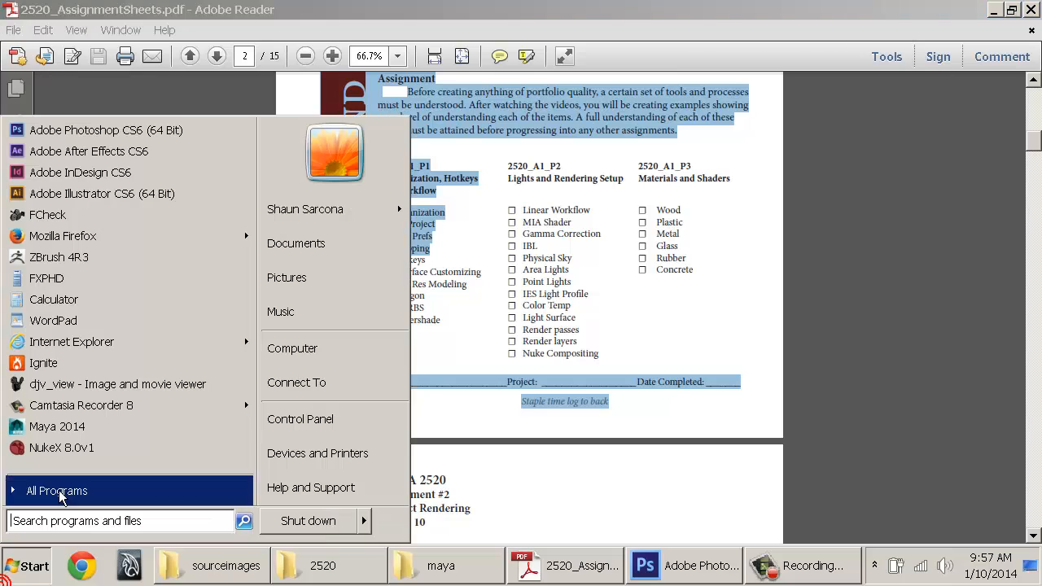
{"action": "left_click", "coordinate": [67, 426]}
{"action": "left_click", "coordinate": [409, 290]}
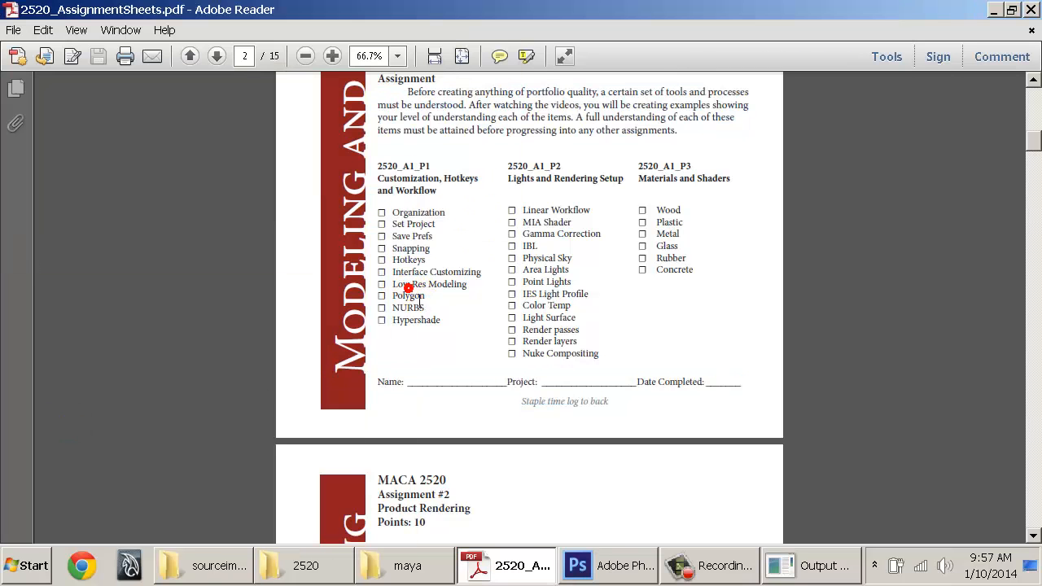
{"action": "left_click_drag", "start_coordinate": [398, 283], "coordinate": [460, 325]}
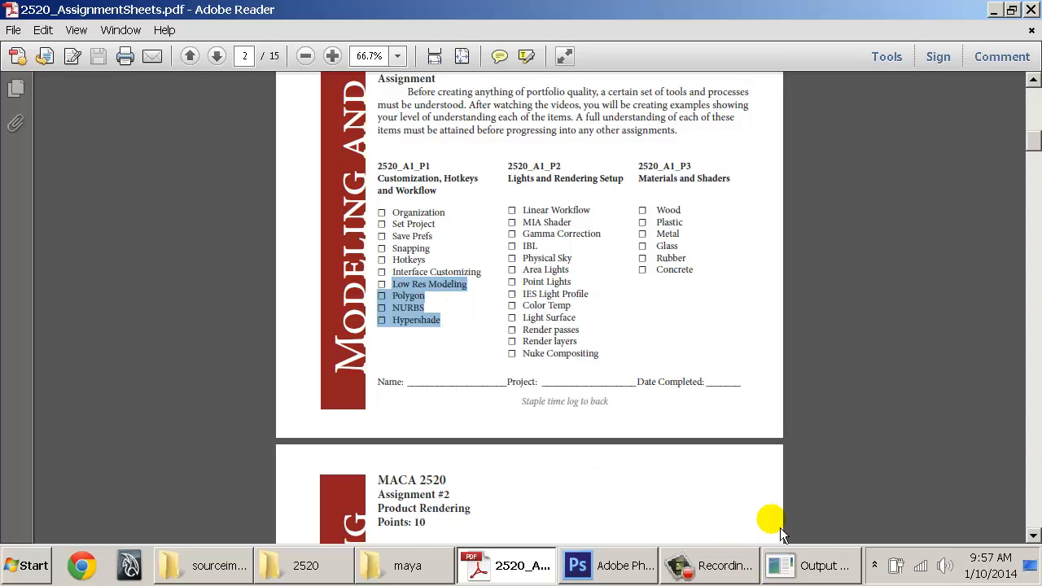
Create a polygon sphere, scale it to about 4.264, and turn on shaded display
{"action": "left_click", "coordinate": [834, 574]}
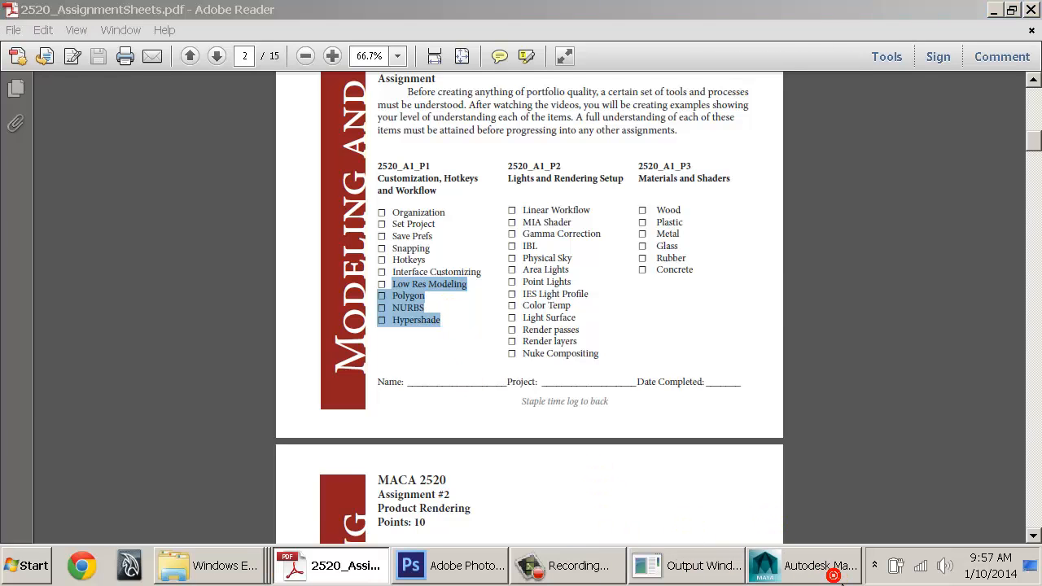
{"action": "left_click", "coordinate": [368, 231]}
{"action": "left_click", "coordinate": [193, 105]}
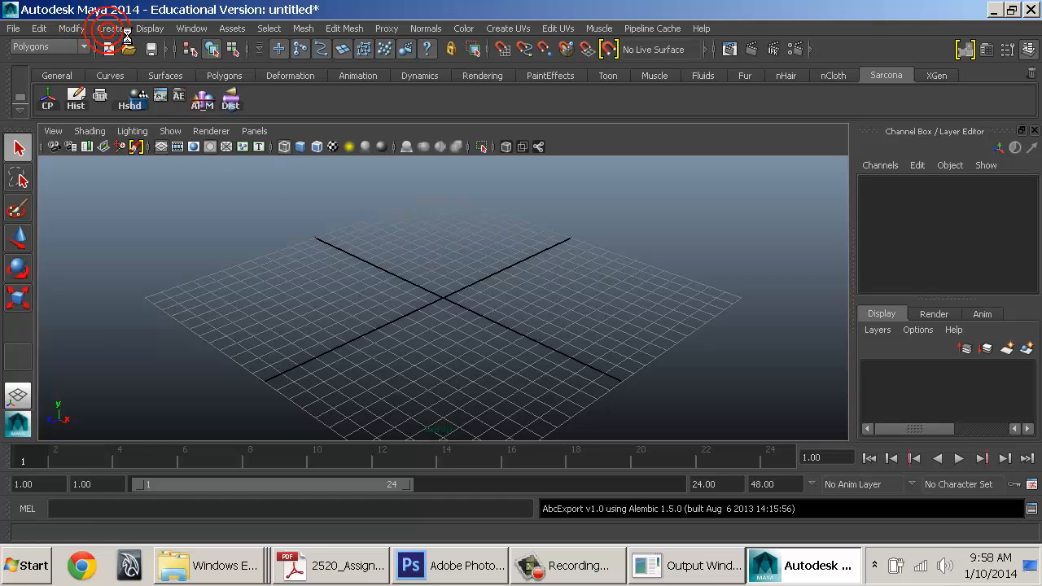
{"action": "left_click", "coordinate": [110, 28]}
{"action": "mouse_move", "coordinate": [148, 69]}
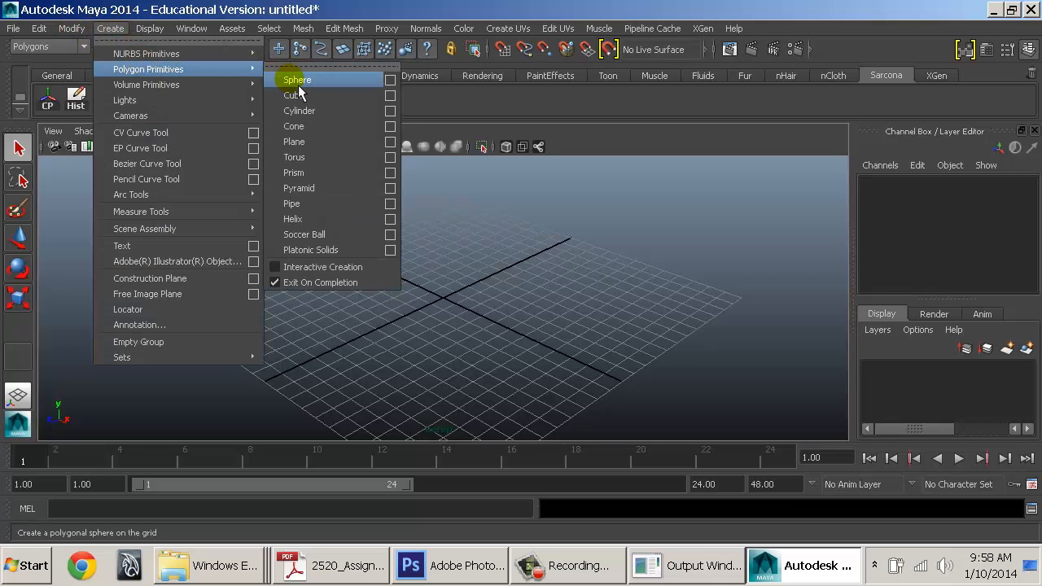
{"action": "left_click", "coordinate": [298, 80]}
{"action": "key", "text": "r"}
{"action": "left_click_drag", "start_coordinate": [414, 284], "coordinate": [551, 288]}
{"action": "key", "text": "5"}
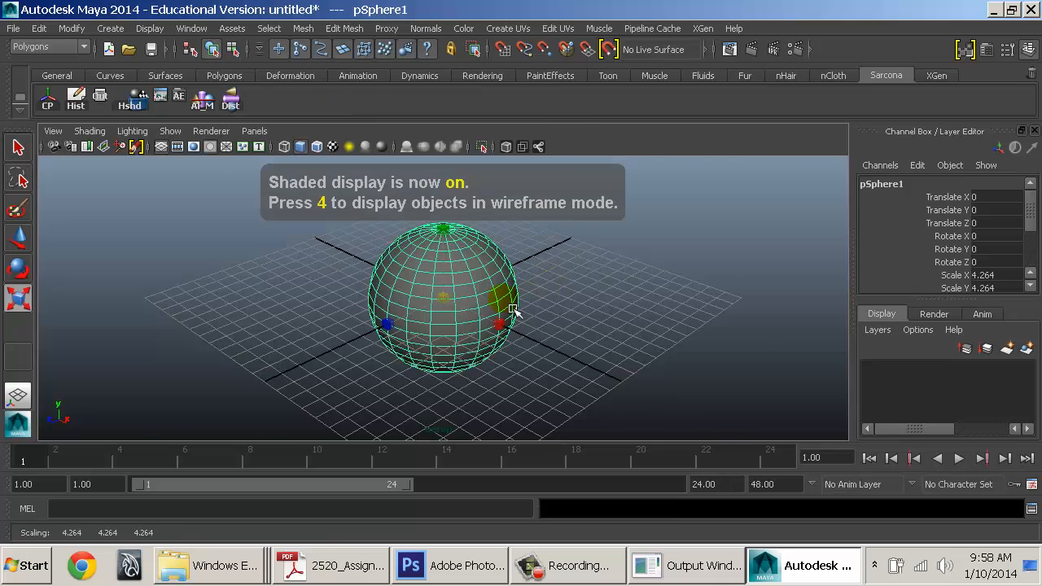
{"action": "scroll", "coordinate": [605, 330], "scroll_direction": "up", "scroll_amount": 5}
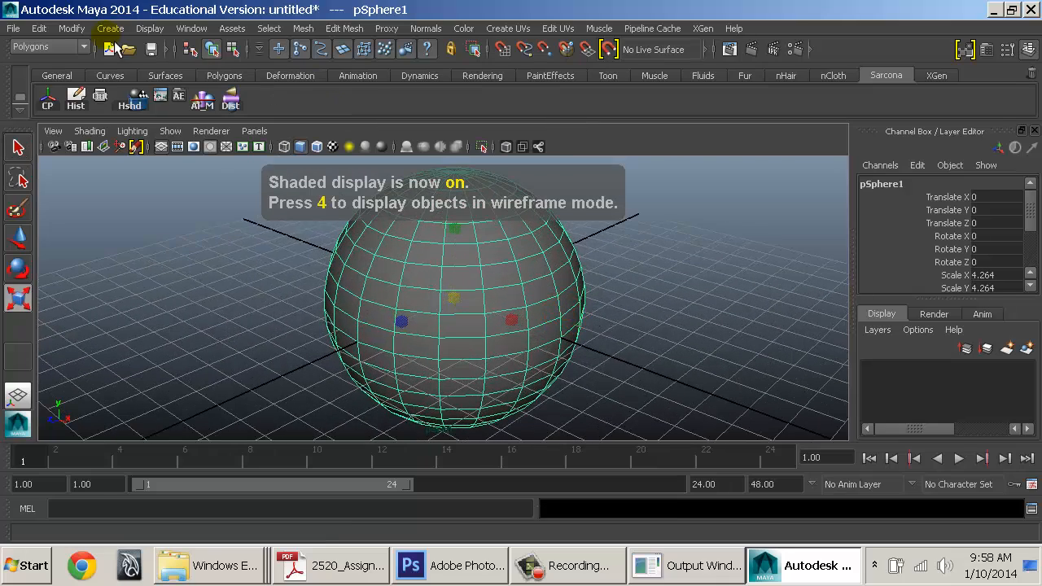
Add a polygon cube from the marking menu and move it to Translate Z 8.295
{"action": "left_click", "coordinate": [111, 29]}
{"action": "mouse_move", "coordinate": [214, 65]}
{"action": "left_click", "coordinate": [349, 67]}
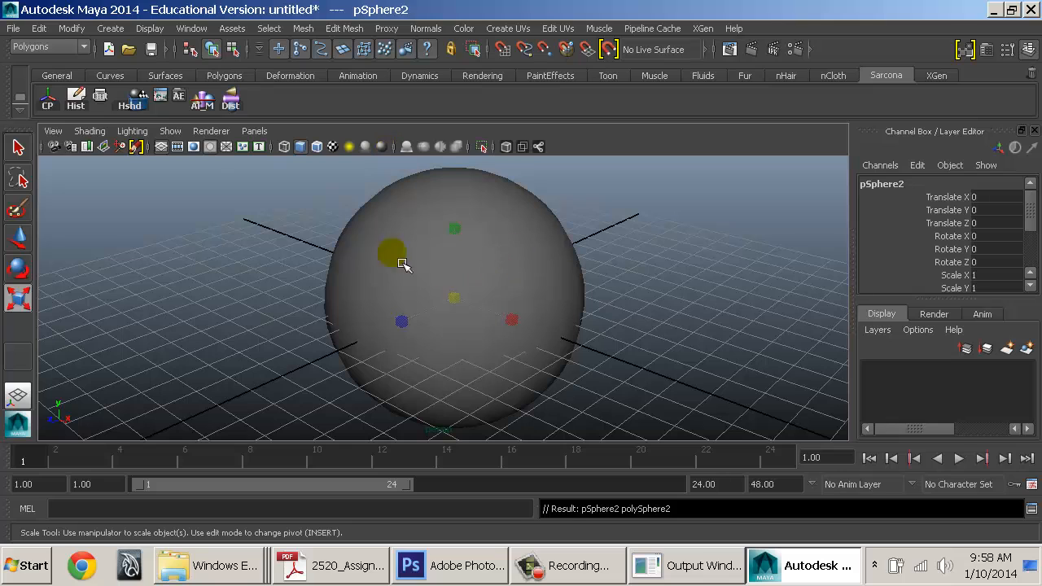
{"action": "key", "text": "Delete"}
{"action": "right_click_drag", "start_coordinate": [405, 323], "coordinate": [407, 286], "text": "shift"}
{"action": "key", "text": "w"}
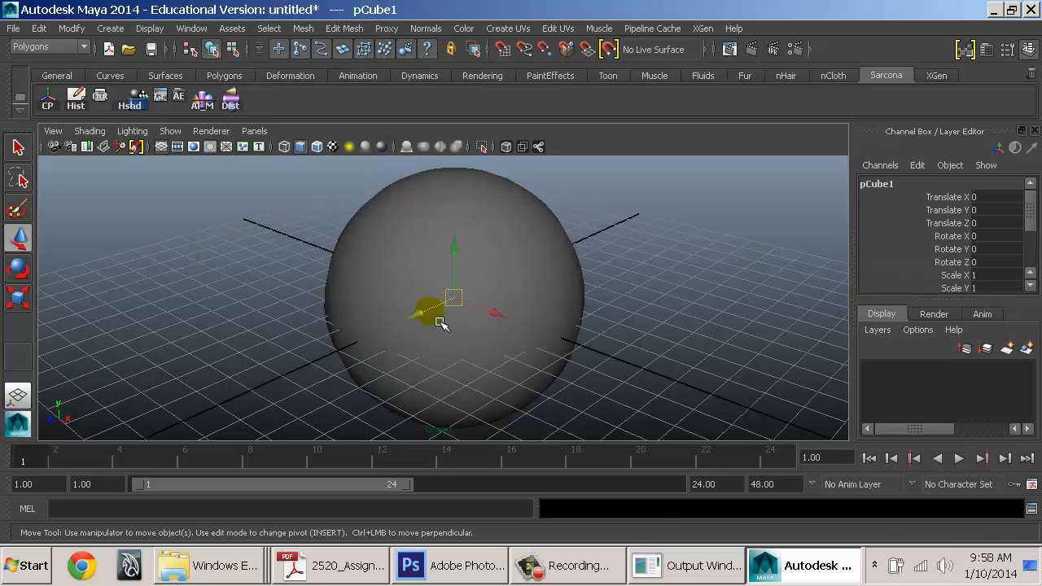
{"action": "left_click_drag", "start_coordinate": [425, 313], "coordinate": [211, 415]}
Pan, orbit and dolly the view to centre on the sphere
{"action": "middle_click_drag", "start_coordinate": [337, 358], "coordinate": [338, 291], "text": "alt"}
{"action": "left_click_drag", "start_coordinate": [324, 290], "coordinate": [312, 314], "text": "alt"}
{"action": "left_click", "coordinate": [256, 333]}
{"action": "left_click_drag", "start_coordinate": [383, 308], "coordinate": [451, 239], "text": "alt"}
{"action": "left_click_drag", "start_coordinate": [514, 198], "coordinate": [458, 225], "text": "alt"}
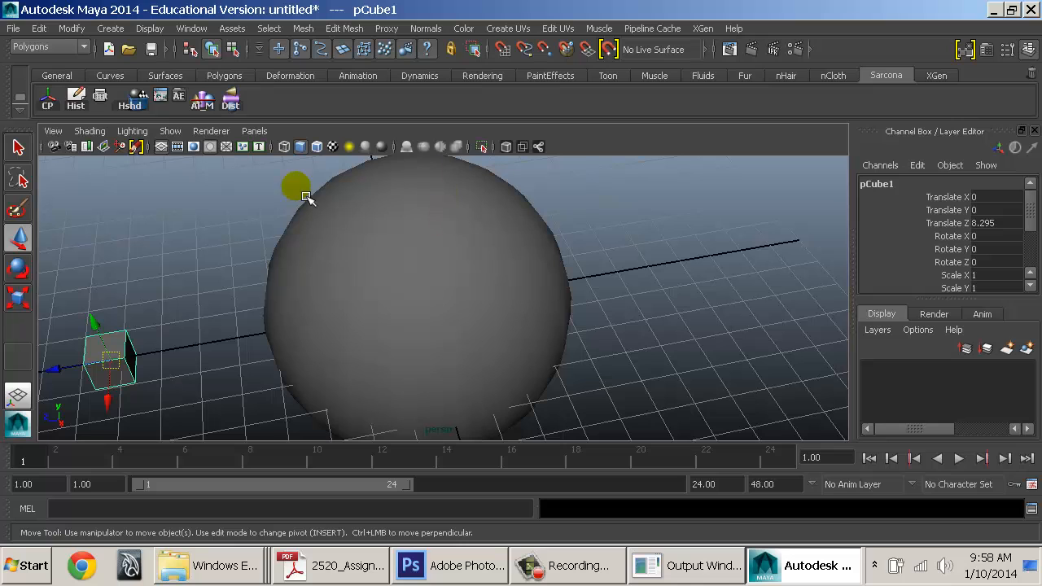
{"action": "middle_click_drag", "start_coordinate": [423, 196], "coordinate": [478, 224], "text": "alt"}
{"action": "right_click_drag", "start_coordinate": [479, 224], "coordinate": [531, 239], "text": "alt"}
{"action": "middle_click_drag", "start_coordinate": [531, 239], "coordinate": [544, 280], "text": "alt"}
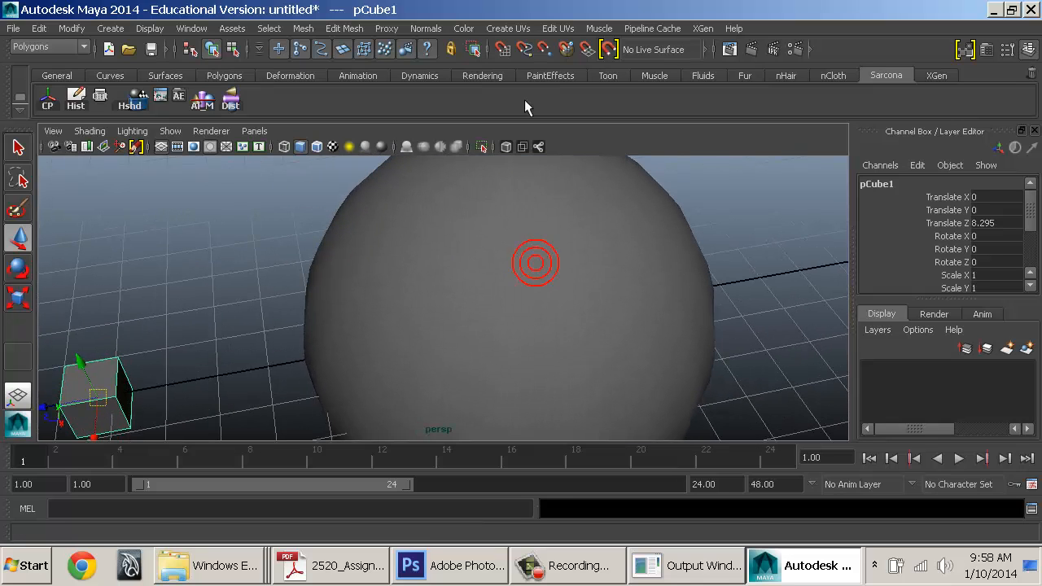
Collapse and expand the snapping and rendering icon groups, leaving the X/Y/Z input fields shown
{"action": "left_click", "coordinate": [493, 51]}
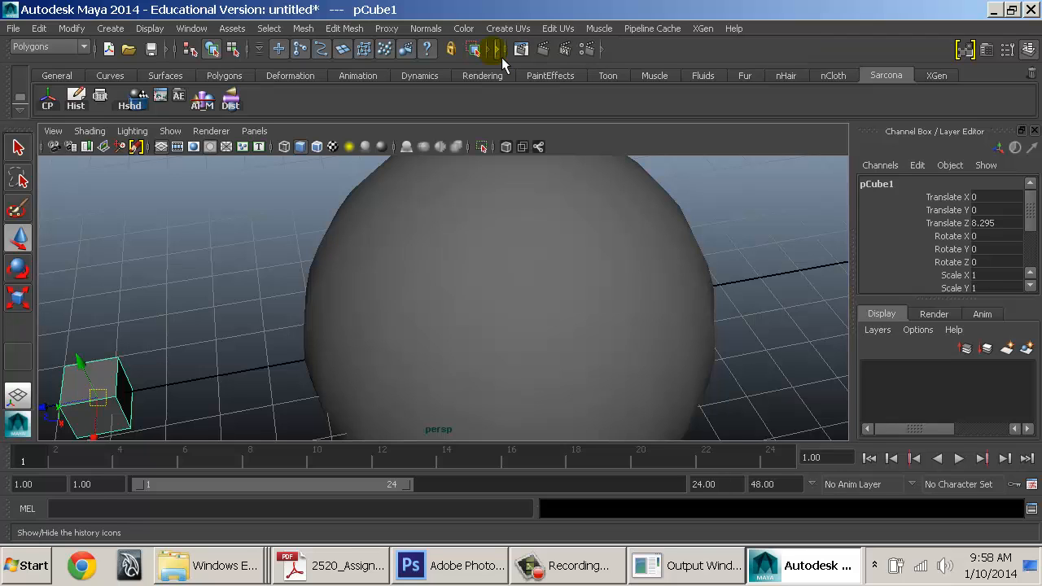
{"action": "left_click", "coordinate": [502, 50]}
{"action": "left_click", "coordinate": [505, 51]}
{"action": "left_click", "coordinate": [601, 51]}
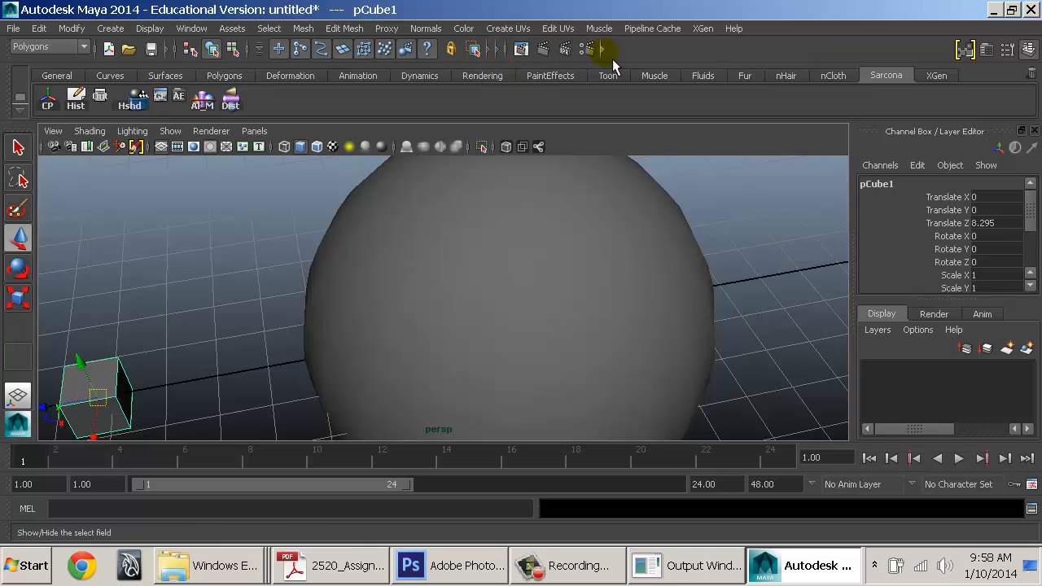
{"action": "left_click", "coordinate": [502, 52]}
{"action": "left_click", "coordinate": [500, 53]}
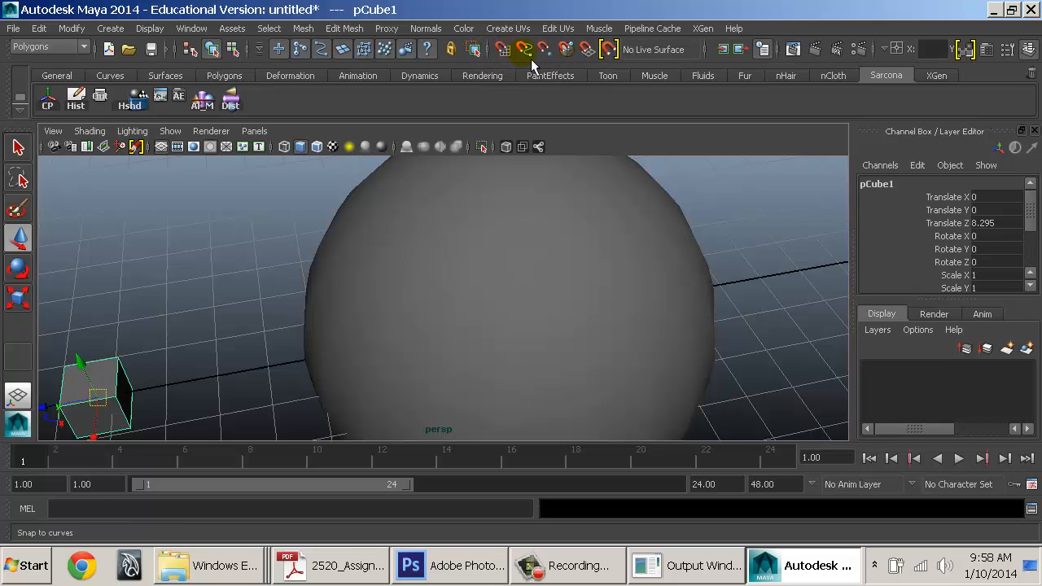
{"action": "left_click", "coordinate": [487, 52]}
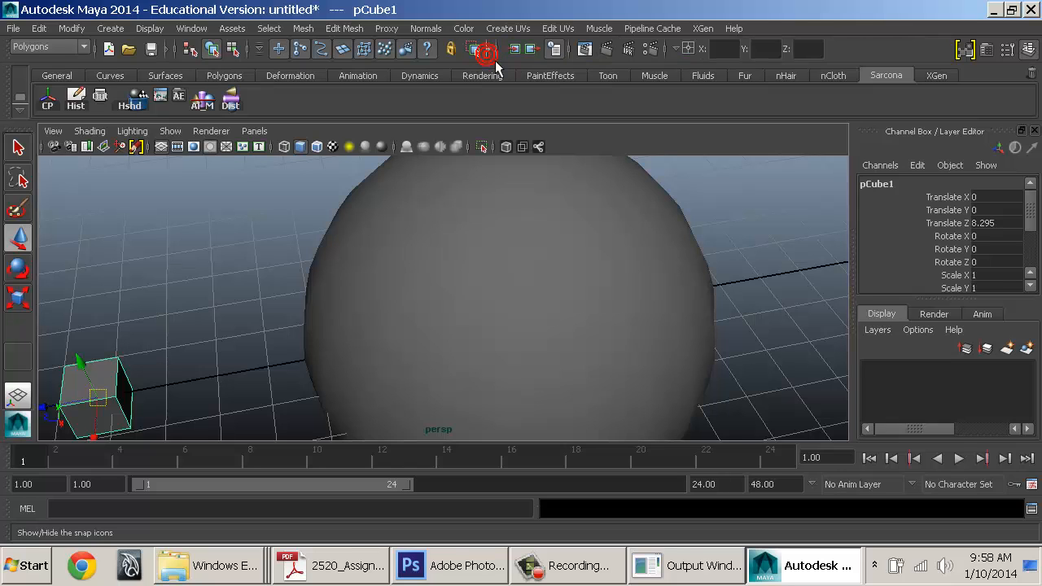
{"action": "left_click", "coordinate": [487, 52]}
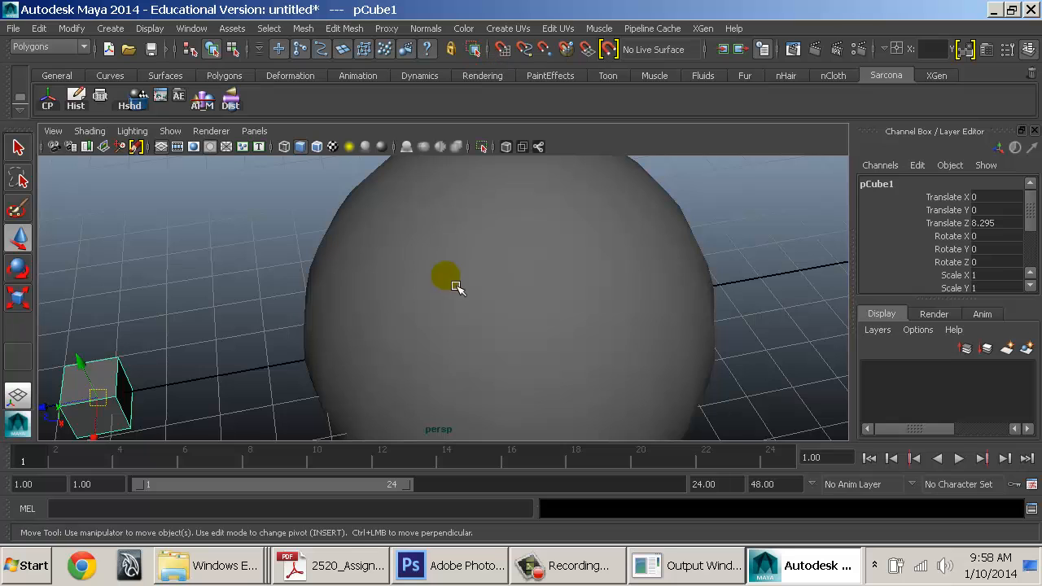
Orbit and pull back the view around the sphere and cube
{"action": "left_click_drag", "start_coordinate": [459, 262], "coordinate": [524, 247], "text": "alt"}
{"action": "right_click_drag", "start_coordinate": [523, 247], "coordinate": [473, 279], "text": "alt"}
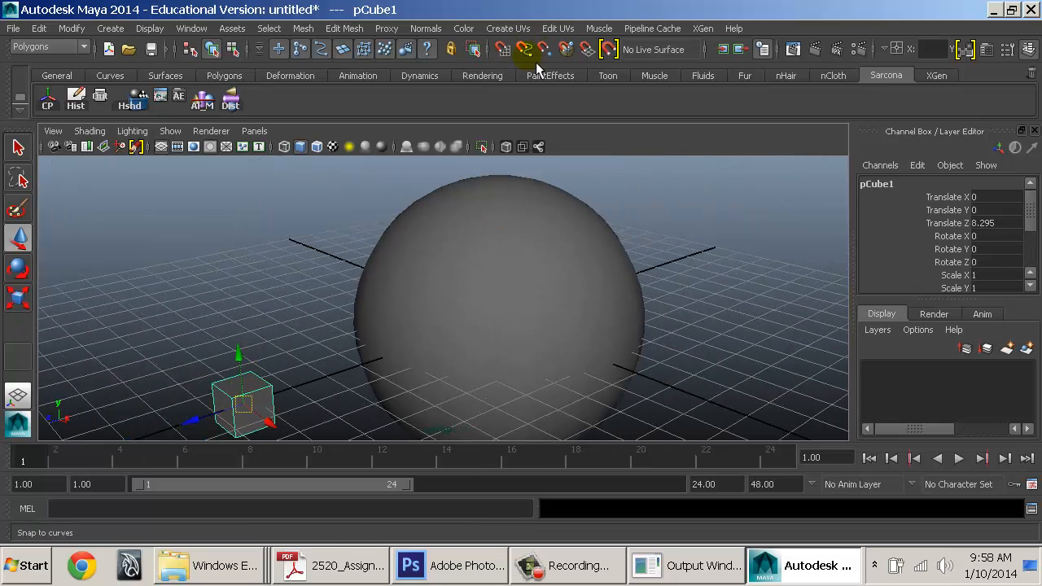
{"action": "left_click_drag", "start_coordinate": [456, 296], "coordinate": [488, 225], "text": "alt"}
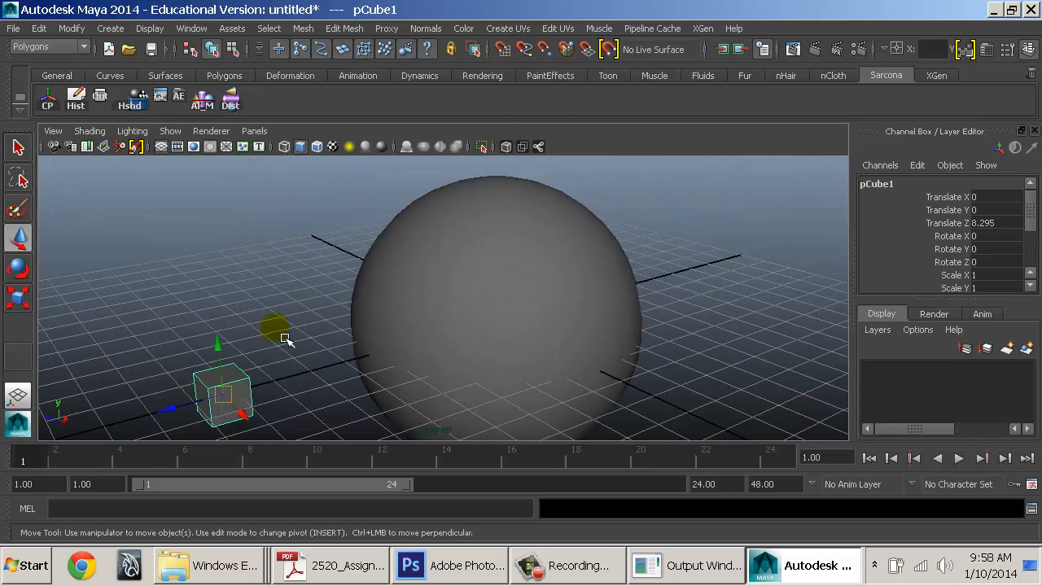
{"action": "mouse_move", "coordinate": [495, 263]}
{"action": "right_mouse_down", "text": "alt"}
{"action": "mouse_move", "coordinate": [467, 284]}
{"action": "mouse_move", "coordinate": [434, 281]}
{"action": "right_mouse_up", "text": "alt"}
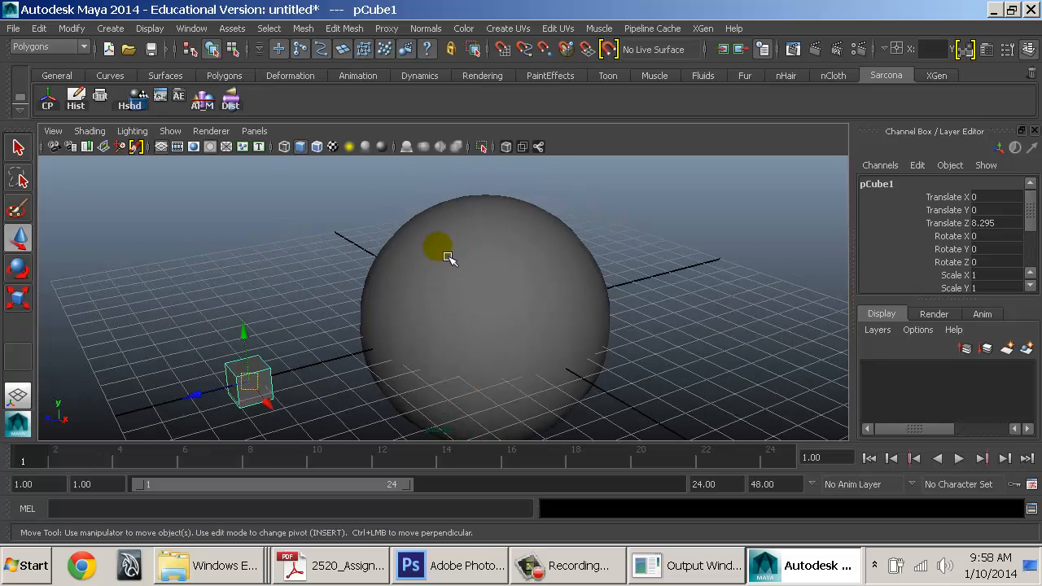
{"action": "middle_click_drag", "start_coordinate": [448, 257], "coordinate": [443, 245], "text": "alt"}
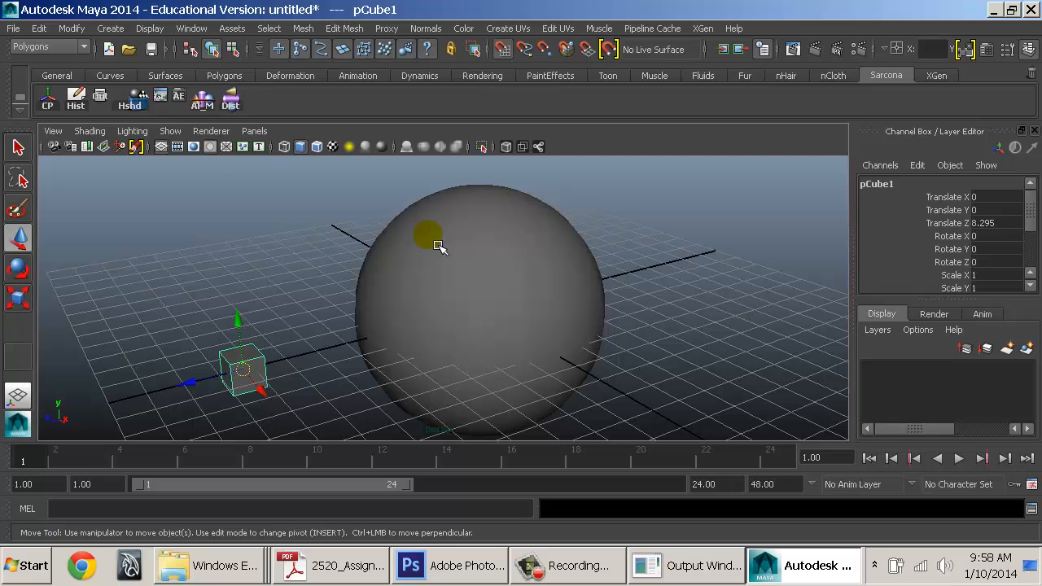
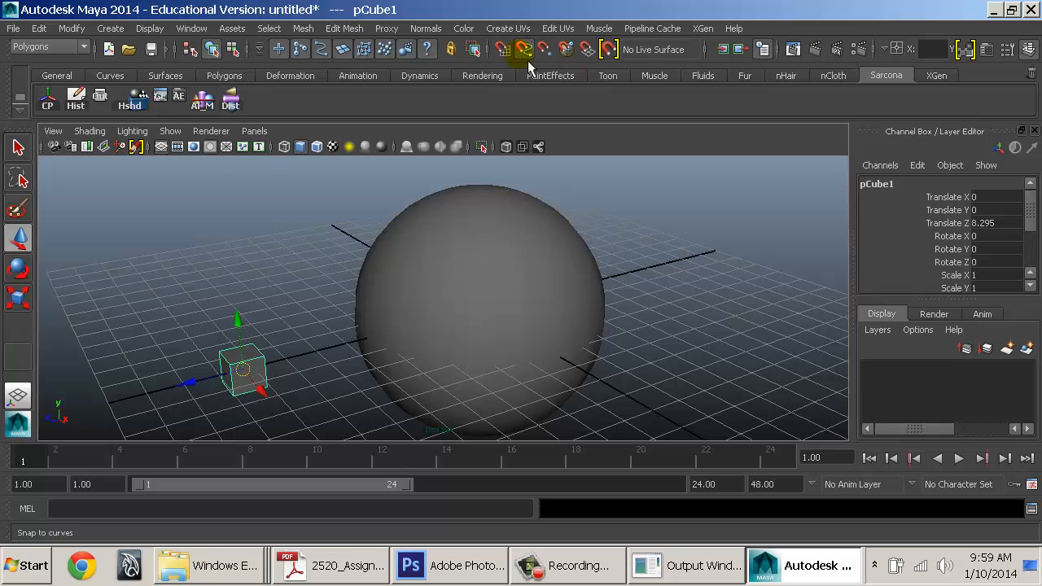
Turn on curve snapping and drag the cube off the grid against the sphere's edge
{"action": "left_click", "coordinate": [527, 60]}
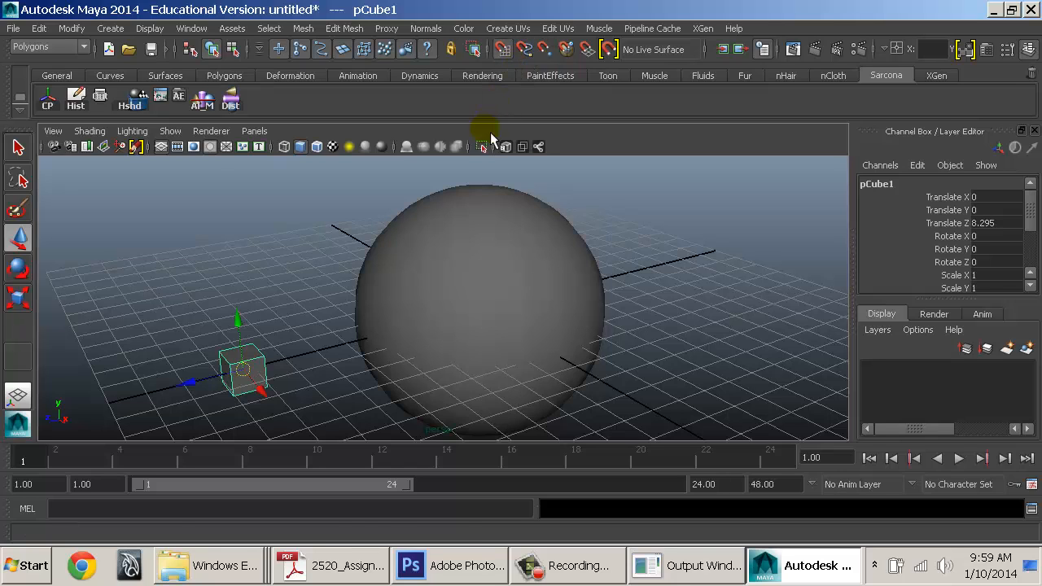
{"action": "left_click", "coordinate": [275, 368]}
{"action": "middle_click_drag", "start_coordinate": [254, 375], "coordinate": [240, 323]}
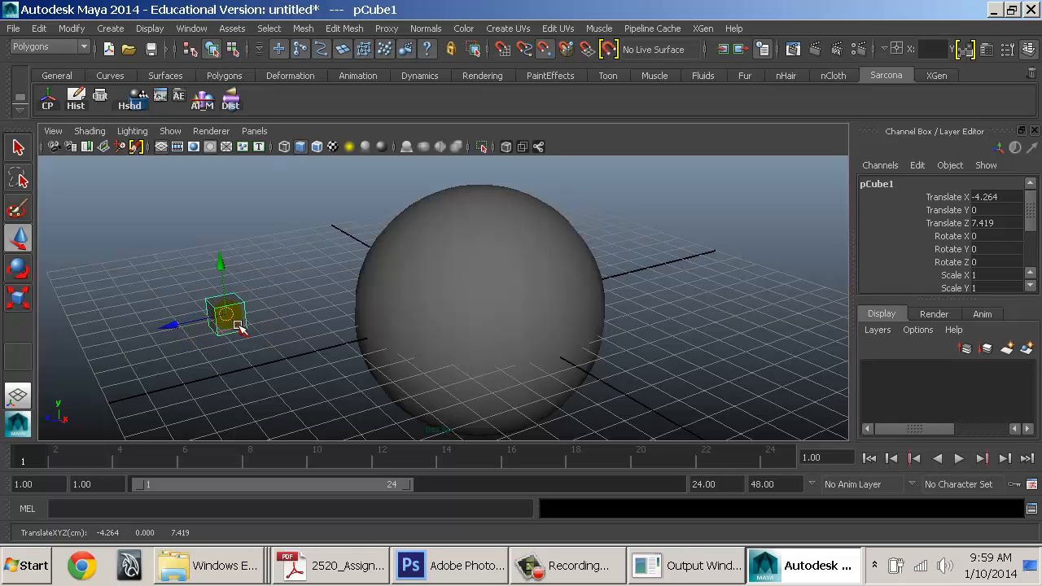
{"action": "middle_click_drag", "start_coordinate": [237, 324], "coordinate": [348, 213]}
Show wireframe over the shaded sphere and slide the cube along its vertices
{"action": "left_click_drag", "start_coordinate": [339, 302], "coordinate": [518, 312], "text": "alt"}
{"action": "right_click_drag", "start_coordinate": [518, 312], "coordinate": [593, 345], "text": "alt"}
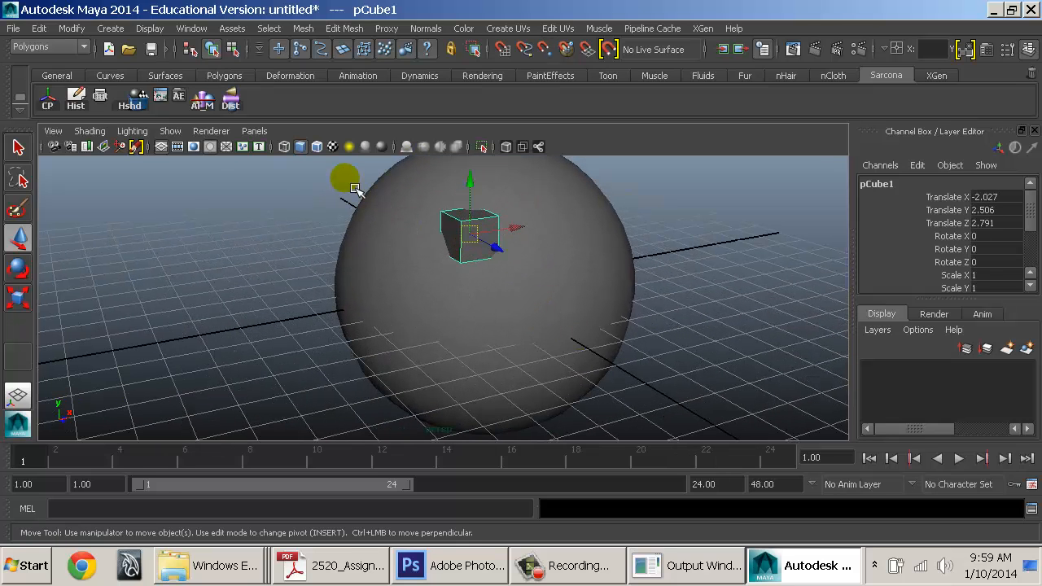
{"action": "left_click", "coordinate": [324, 153]}
{"action": "left_click_drag", "start_coordinate": [324, 153], "coordinate": [361, 296], "text": "alt"}
{"action": "right_click_drag", "start_coordinate": [423, 263], "coordinate": [494, 301], "text": "alt"}
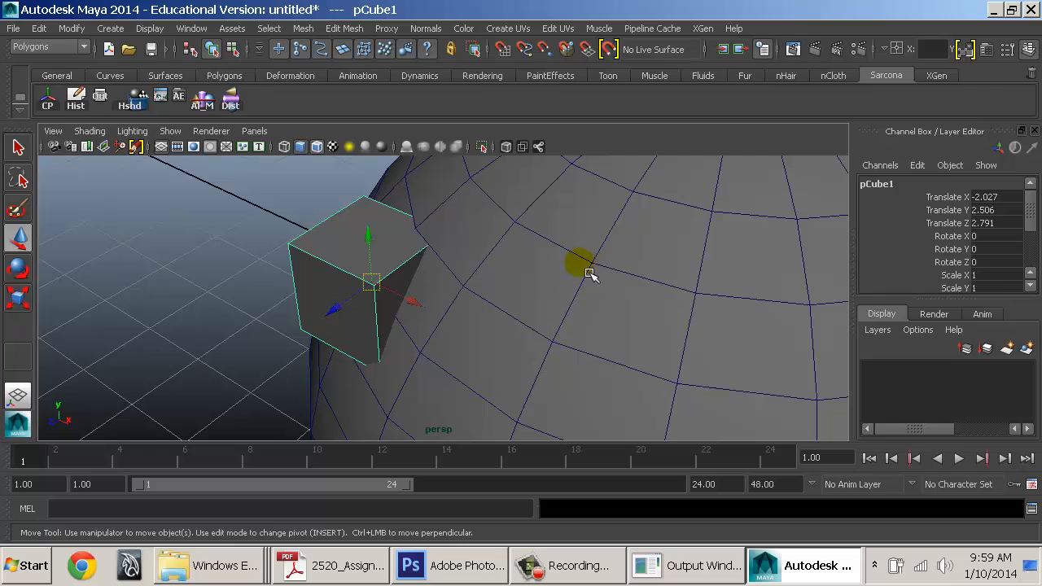
{"action": "left_click_drag", "start_coordinate": [387, 297], "coordinate": [526, 321]}
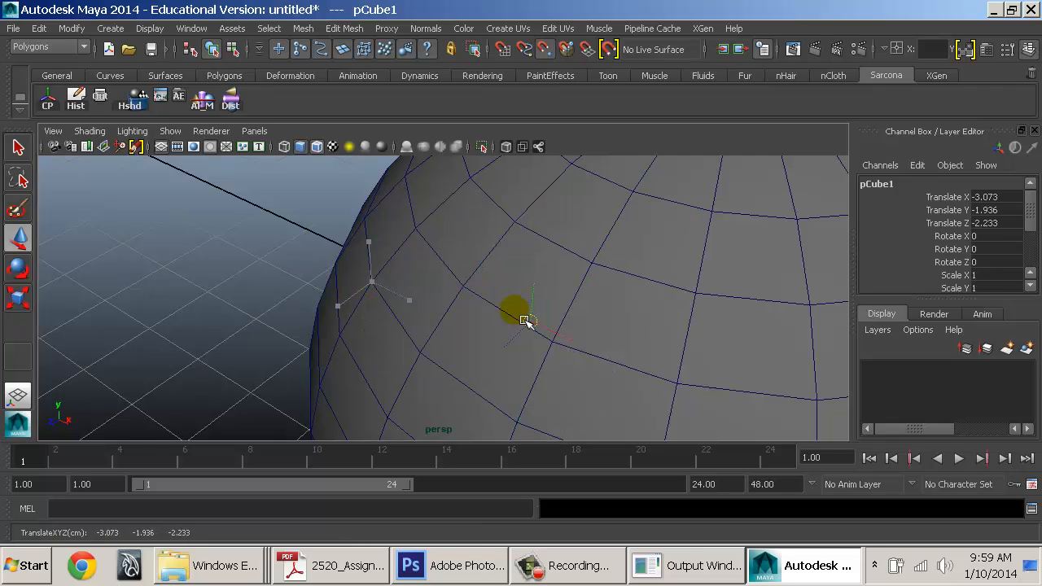
With point snapping, move the cube up the sphere's surface to its top pole
{"action": "left_click_drag", "start_coordinate": [247, 292], "coordinate": [516, 274], "text": "alt"}
{"action": "right_click_drag", "start_coordinate": [516, 274], "coordinate": [344, 269], "text": "alt"}
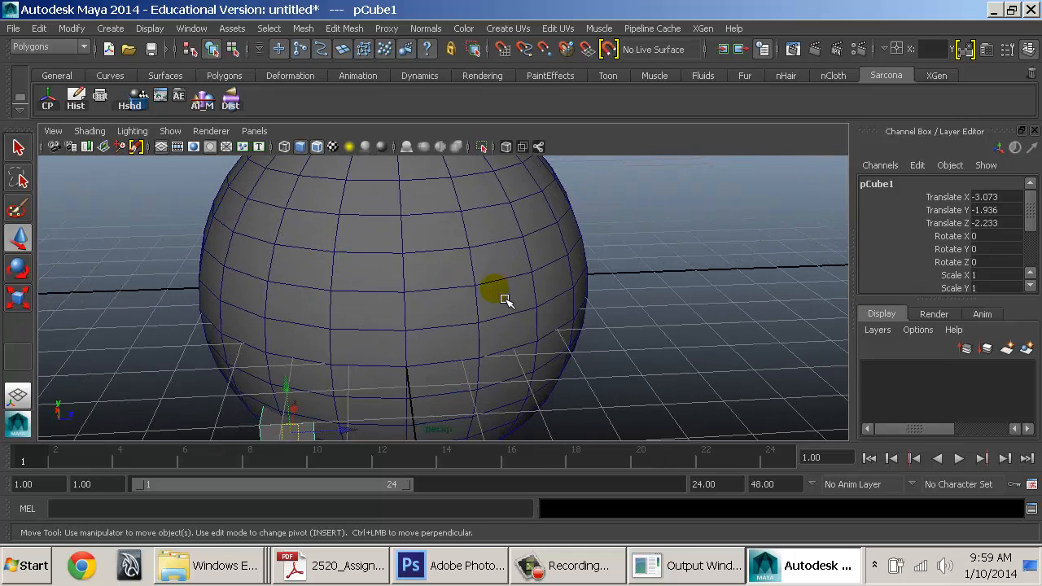
{"action": "left_click_drag", "start_coordinate": [493, 299], "coordinate": [375, 335], "text": "alt"}
{"action": "key", "text": "v"}
{"action": "left_click_drag", "start_coordinate": [308, 386], "coordinate": [371, 189]}
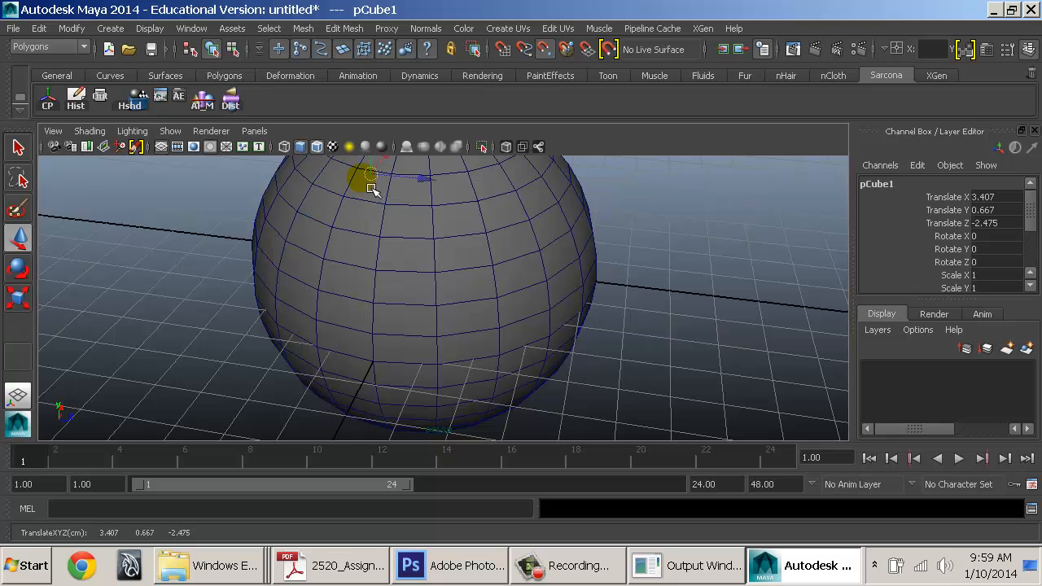
{"action": "middle_click_drag", "start_coordinate": [373, 220], "coordinate": [363, 296], "text": "alt"}
{"action": "left_click_drag", "start_coordinate": [363, 295], "coordinate": [383, 328], "text": "alt"}
{"action": "key", "text": "v"}
{"action": "left_click_drag", "start_coordinate": [330, 242], "coordinate": [370, 220]}
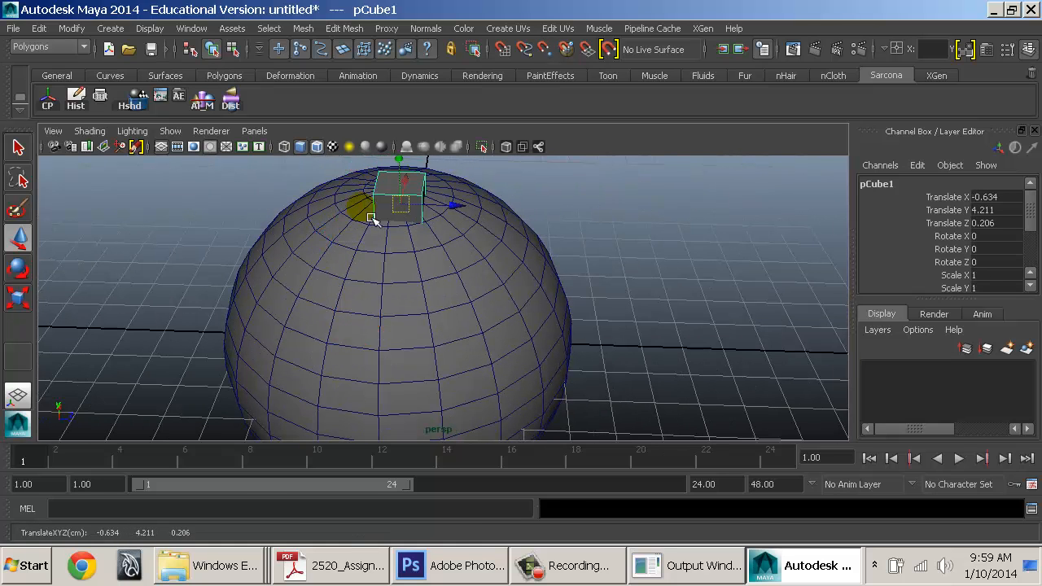
Slide the cube across the sphere's top with curve snapping to -0.634, 4.211, 0.206
{"action": "right_click_drag", "start_coordinate": [407, 298], "coordinate": [509, 339], "text": "alt"}
{"action": "left_click_drag", "start_coordinate": [467, 309], "coordinate": [314, 318], "text": "alt"}
{"action": "right_click_drag", "start_coordinate": [410, 277], "coordinate": [561, 298], "text": "alt"}
{"action": "left_click_drag", "start_coordinate": [477, 264], "coordinate": [420, 263], "text": "alt"}
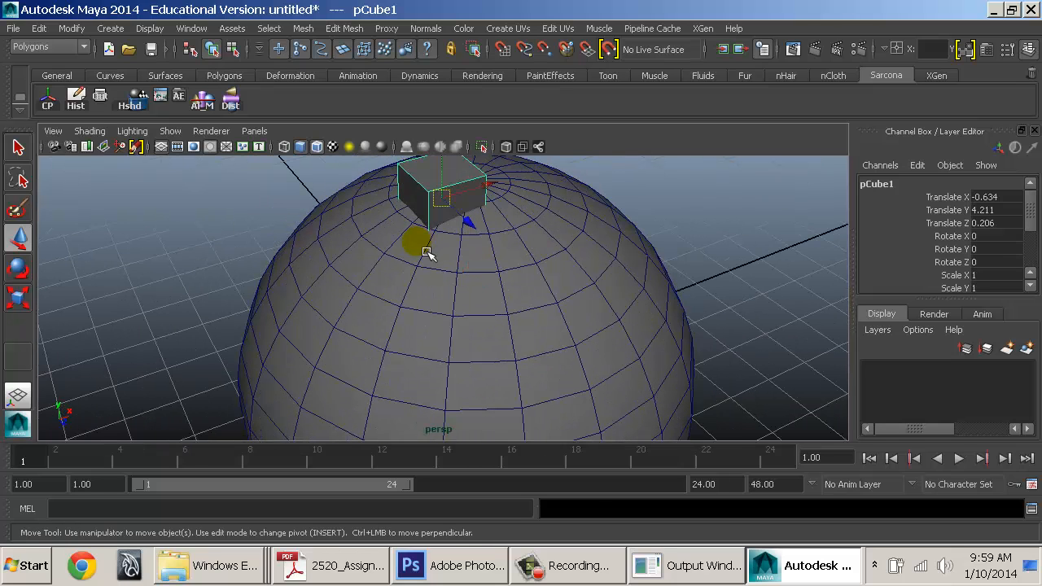
{"action": "left_click_drag", "start_coordinate": [444, 233], "coordinate": [415, 240]}
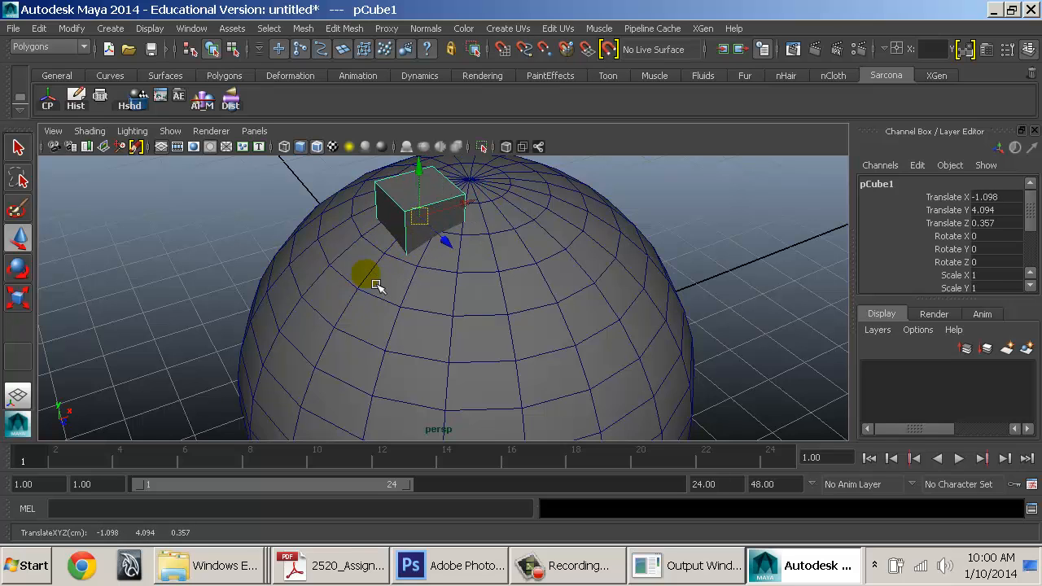
{"action": "right_click_drag", "start_coordinate": [358, 308], "coordinate": [409, 353], "text": "alt"}
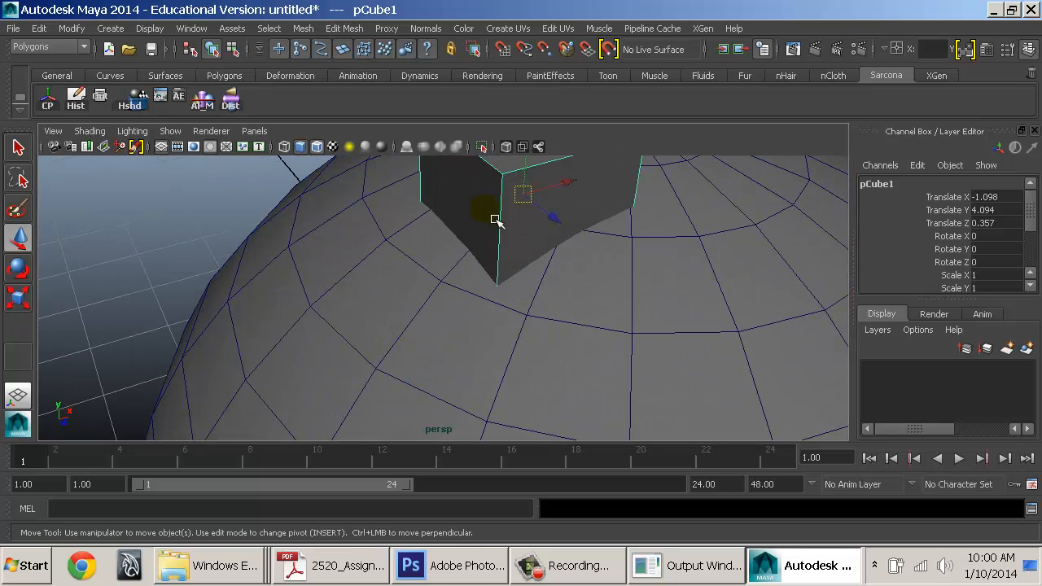
{"action": "key", "text": "c"}
{"action": "left_click_drag", "start_coordinate": [529, 204], "coordinate": [625, 146]}
{"action": "middle_click_drag", "start_coordinate": [614, 230], "coordinate": [494, 353], "text": "alt"}
Switch to wireframe, give the viewport a flat grey background and hide the grid
{"action": "key", "text": "c"}
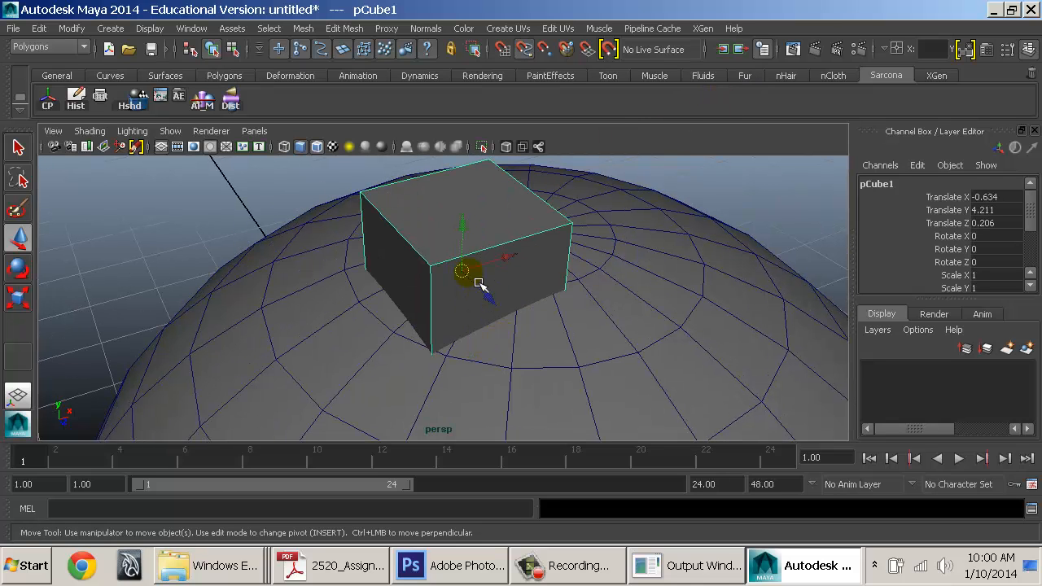
{"action": "key", "text": "4"}
{"action": "key", "text": "c"}
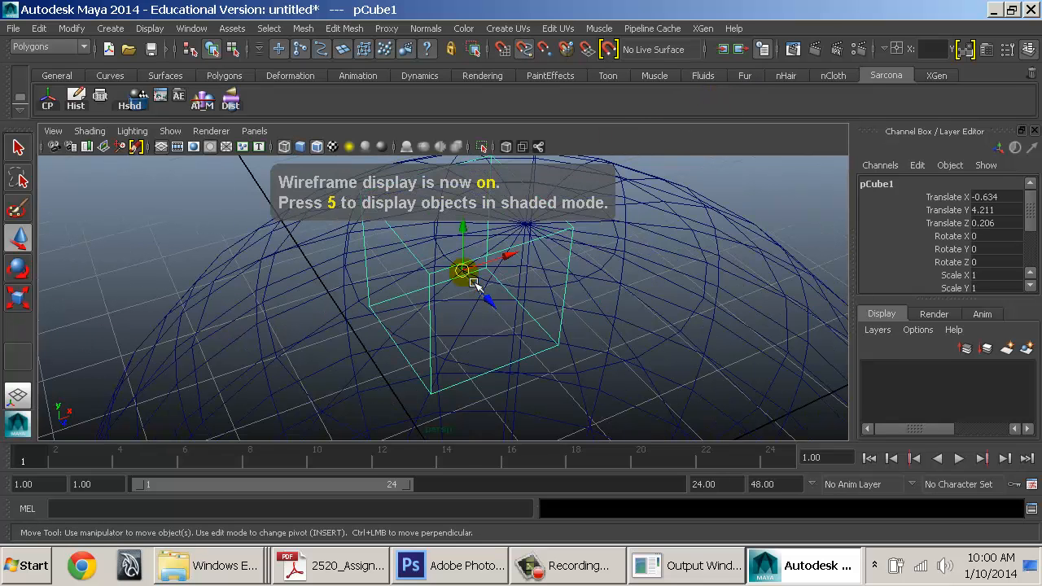
{"action": "left_click_drag", "start_coordinate": [463, 272], "coordinate": [447, 321]}
{"action": "key", "text": "alt+b"}
{"action": "key", "text": "alt+b"}
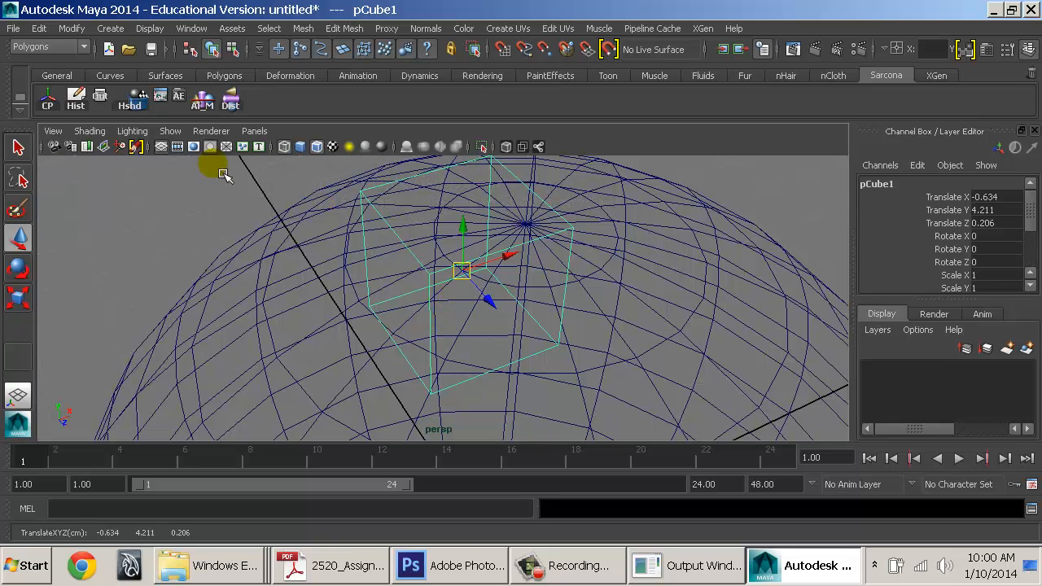
{"action": "left_click", "coordinate": [161, 147]}
Reposition the cube to -0.54, 4.211, 0.392 and return to shaded display
{"action": "left_click_drag", "start_coordinate": [468, 302], "coordinate": [494, 314], "text": "alt"}
{"action": "left_click", "coordinate": [469, 275]}
{"action": "left_click", "coordinate": [487, 311]}
{"action": "left_click", "coordinate": [493, 294]}
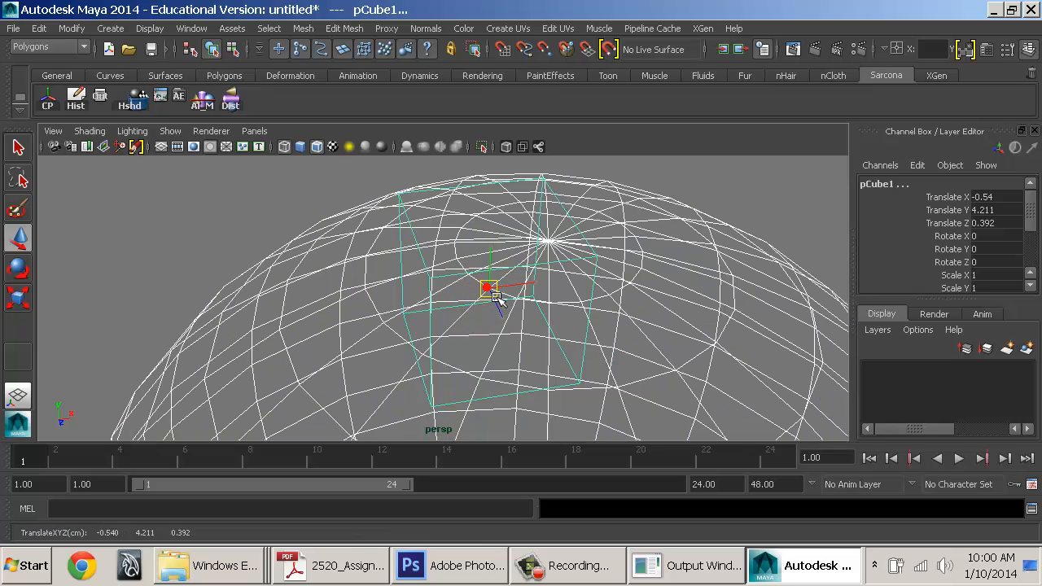
{"action": "key", "text": "ctrl+z"}
{"action": "mouse_move", "coordinate": [494, 303]}
{"action": "left_mouse_down"}
{"action": "mouse_move", "coordinate": [423, 353]}
{"action": "mouse_move", "coordinate": [488, 302]}
{"action": "mouse_move", "coordinate": [489, 288]}
{"action": "mouse_move", "coordinate": [565, 310]}
{"action": "mouse_move", "coordinate": [513, 321]}
{"action": "left_mouse_up"}
{"action": "key", "text": "5"}
{"action": "right_click_drag", "start_coordinate": [513, 320], "coordinate": [448, 319], "text": "alt"}
{"action": "left_click_drag", "start_coordinate": [521, 330], "coordinate": [530, 347], "text": "alt"}
{"action": "right_click_drag", "start_coordinate": [530, 347], "coordinate": [448, 297], "text": "alt"}
{"action": "middle_click_drag", "start_coordinate": [448, 297], "coordinate": [433, 267], "text": "alt"}
{"action": "right_click_drag", "start_coordinate": [434, 267], "coordinate": [407, 260], "text": "alt"}
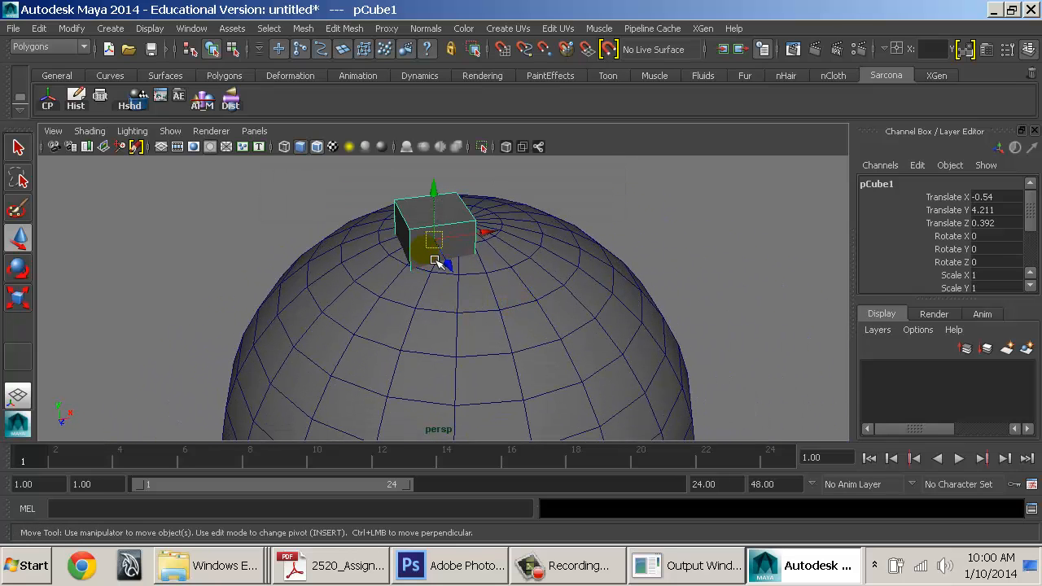
Zoom in and drag the cube down the sphere's right side toward the lower left
{"action": "middle_click_drag", "start_coordinate": [556, 324], "coordinate": [442, 231], "text": "alt"}
{"action": "right_click_drag", "start_coordinate": [442, 231], "coordinate": [547, 284], "text": "alt"}
{"action": "middle_click_drag", "start_coordinate": [493, 252], "coordinate": [566, 428], "text": "alt"}
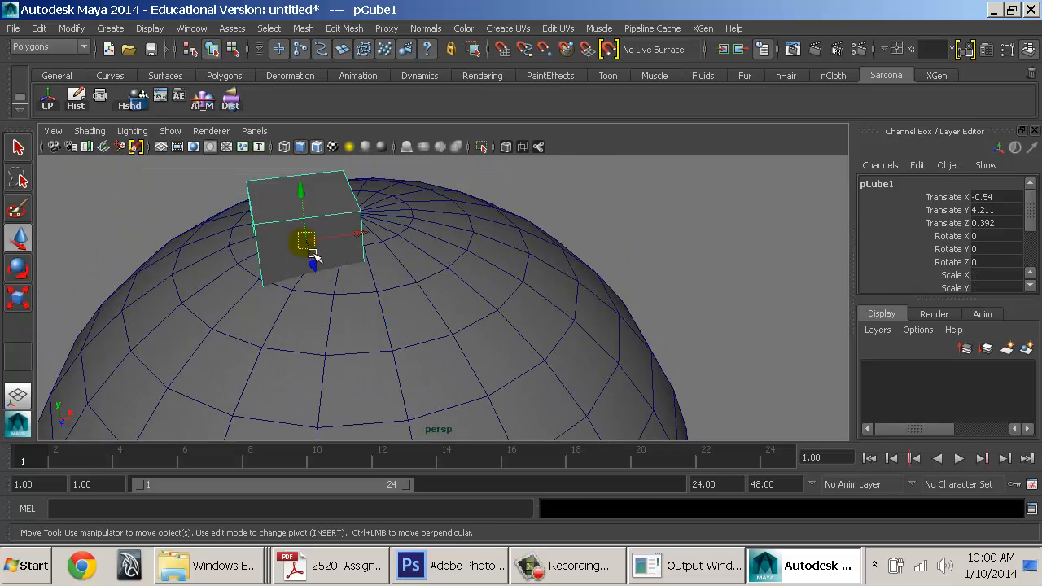
{"action": "right_click_drag", "start_coordinate": [477, 328], "coordinate": [426, 321], "text": "alt"}
{"action": "middle_click_drag", "start_coordinate": [460, 324], "coordinate": [388, 217], "text": "alt"}
{"action": "right_click_drag", "start_coordinate": [388, 217], "coordinate": [670, 297], "text": "alt"}
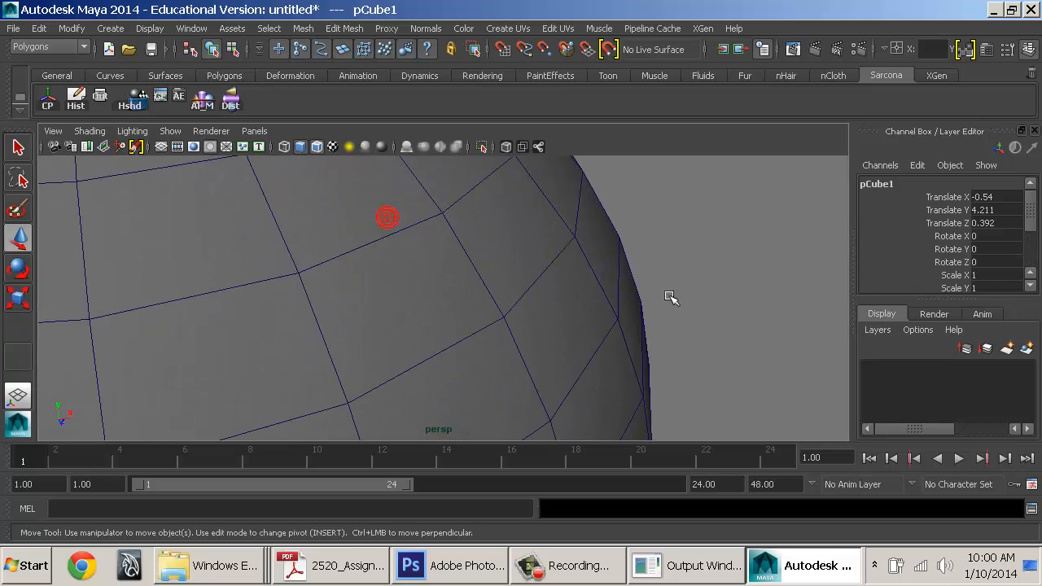
{"action": "middle_click_drag", "start_coordinate": [670, 297], "coordinate": [539, 283], "text": "alt"}
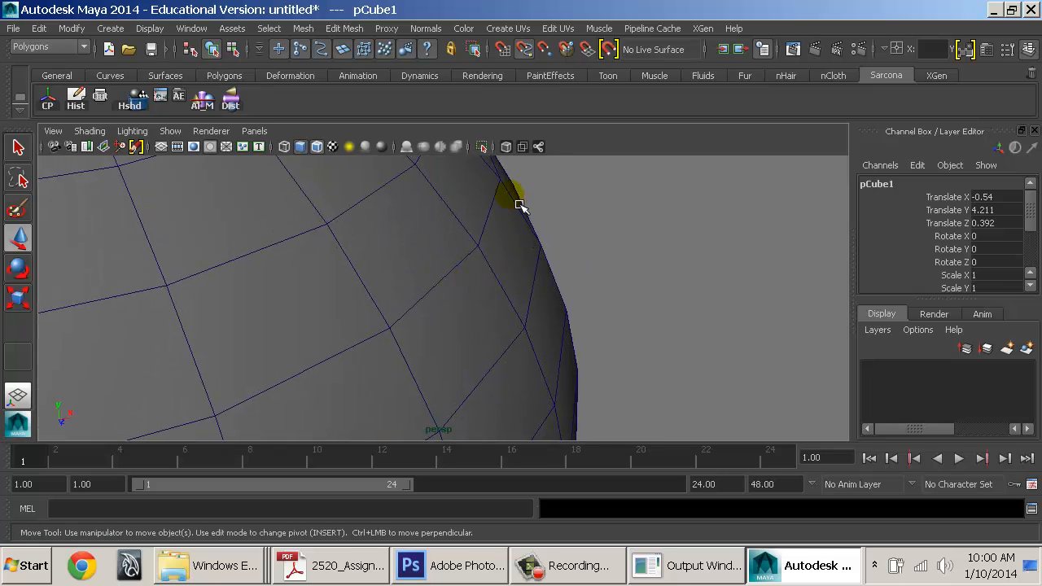
{"action": "left_click_drag", "start_coordinate": [521, 206], "coordinate": [581, 300]}
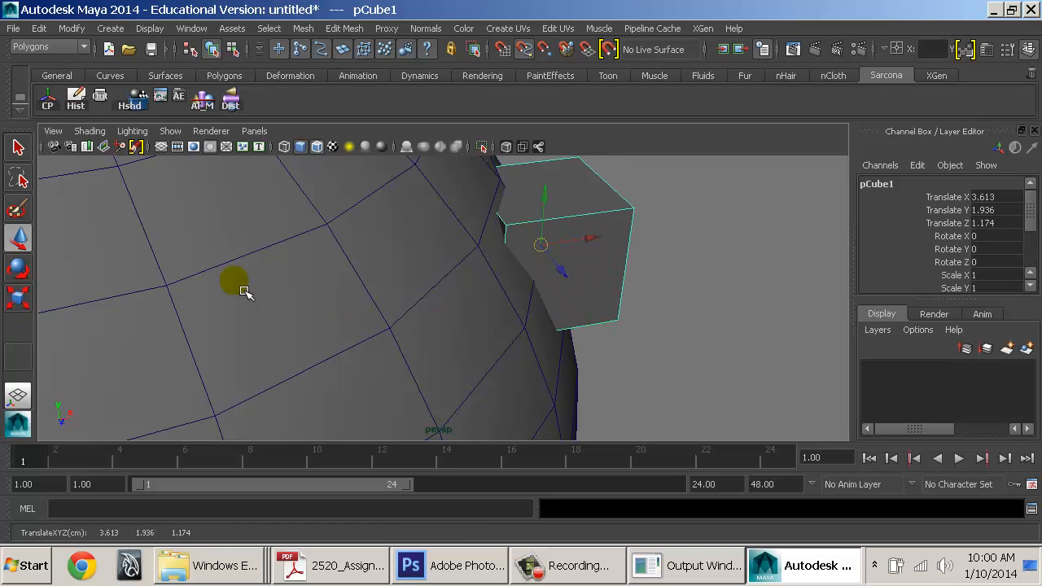
{"action": "middle_click_drag", "start_coordinate": [201, 289], "coordinate": [133, 342]}
Snap the cube against the sphere's lower-left side at -3.856, -1.318, 1.253
{"action": "middle_click_drag", "start_coordinate": [527, 356], "coordinate": [380, 203], "text": "alt"}
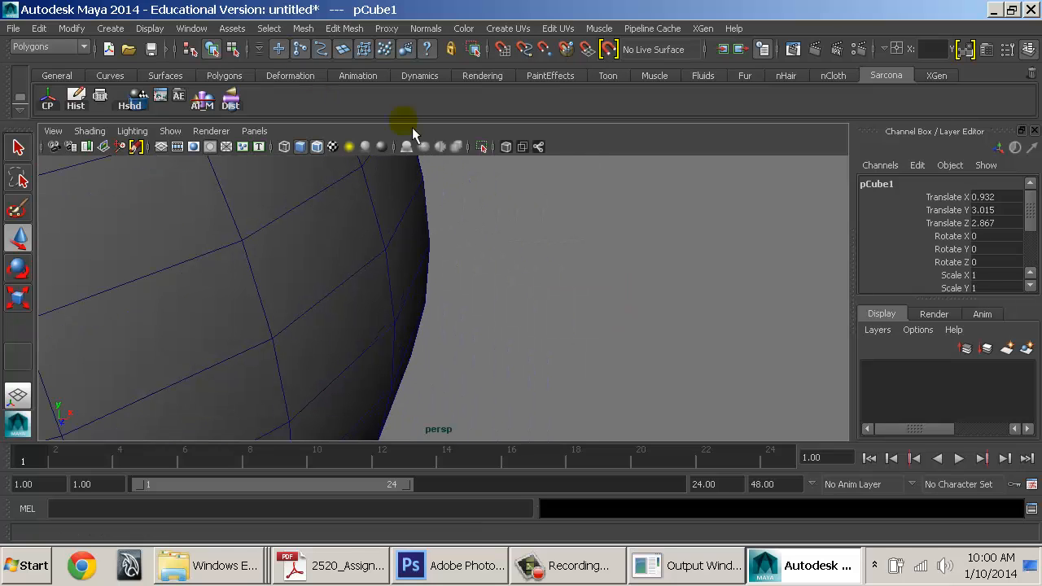
{"action": "key", "text": "c"}
{"action": "middle_click_drag", "start_coordinate": [404, 287], "coordinate": [442, 342]}
{"action": "right_click_drag", "start_coordinate": [444, 333], "coordinate": [170, 259], "text": "alt"}
{"action": "middle_click_drag", "start_coordinate": [170, 259], "coordinate": [479, 285], "text": "alt"}
{"action": "right_click_drag", "start_coordinate": [576, 304], "coordinate": [461, 294], "text": "alt"}
{"action": "key", "text": "v"}
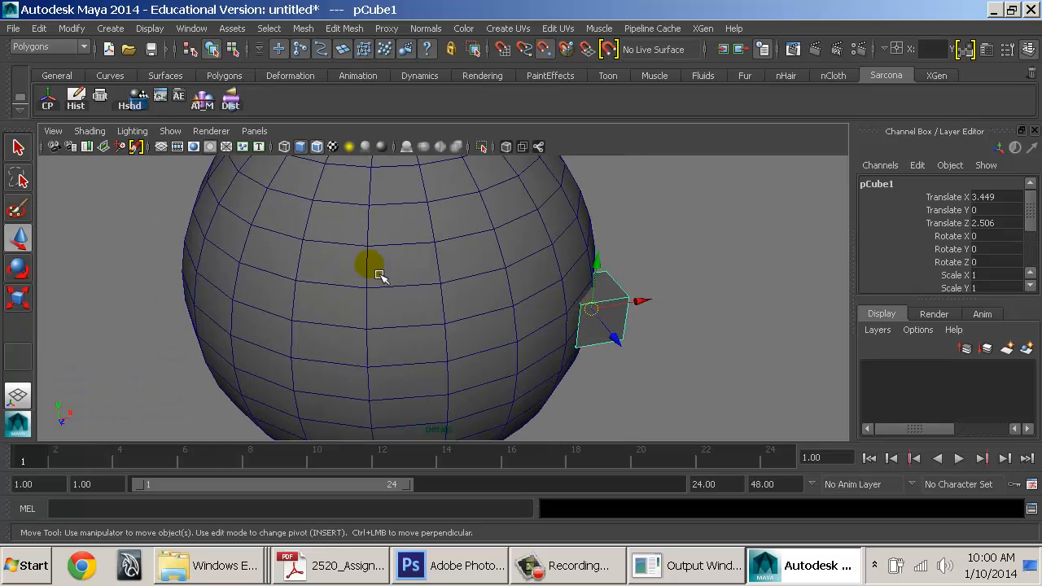
{"action": "middle_click_drag", "start_coordinate": [205, 218], "coordinate": [216, 389]}
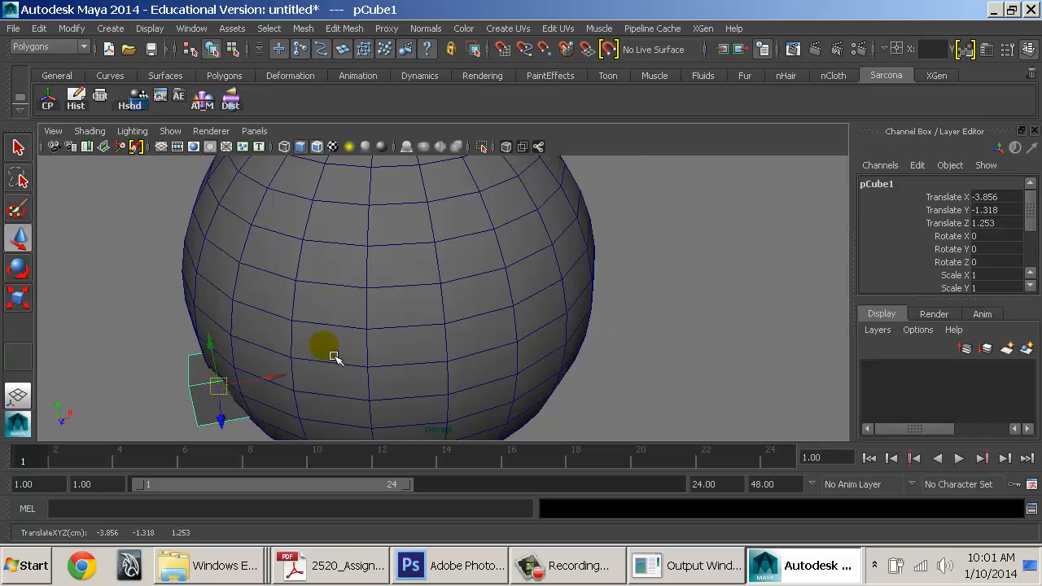
{"action": "middle_click_drag", "start_coordinate": [333, 356], "coordinate": [424, 353], "text": "alt"}
{"action": "right_click_drag", "start_coordinate": [574, 354], "coordinate": [378, 318], "text": "alt"}
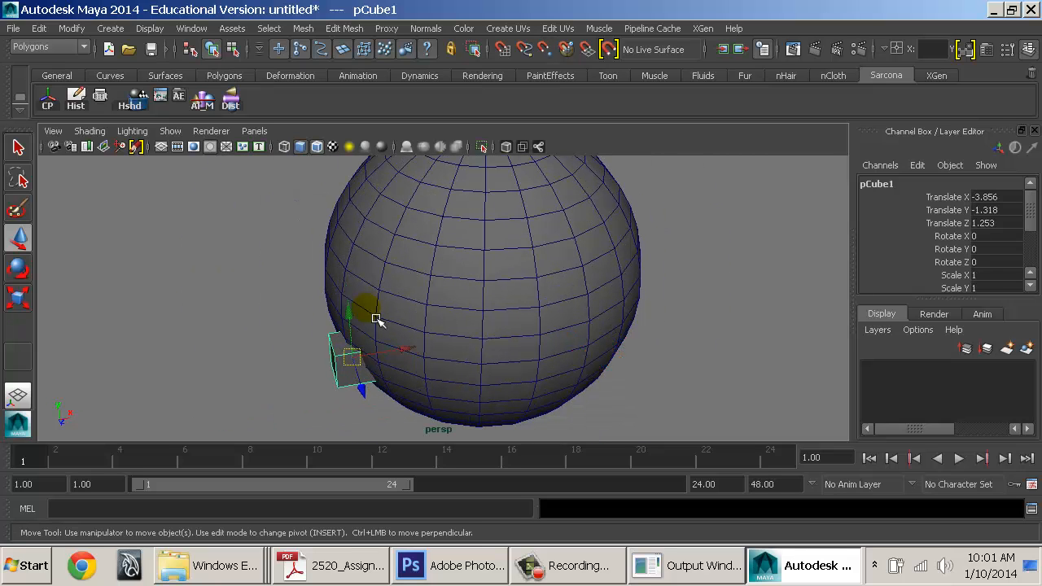
{"action": "left_click", "coordinate": [505, 307]}
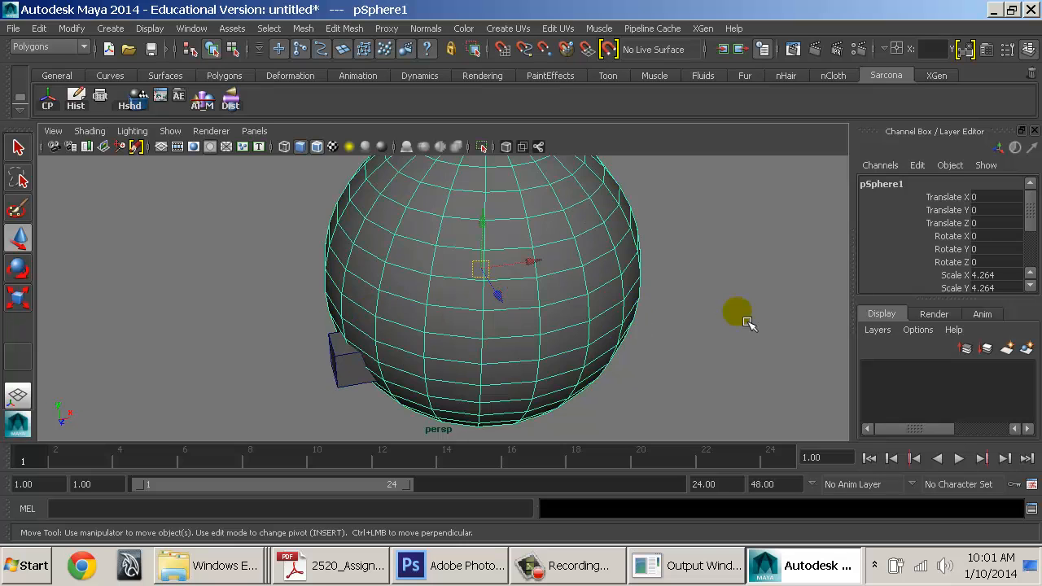
{"action": "right_click_drag", "start_coordinate": [749, 319], "coordinate": [537, 303], "text": "alt"}
{"action": "left_click_drag", "start_coordinate": [516, 285], "coordinate": [158, 358]}
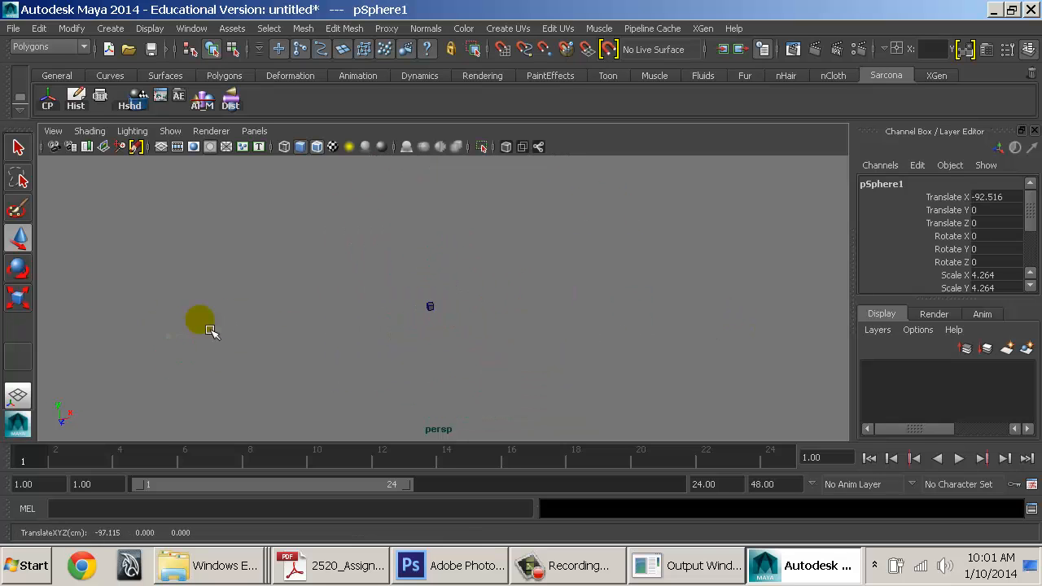
{"action": "key", "text": "f"}
{"action": "left_click_drag", "start_coordinate": [535, 279], "coordinate": [393, 277], "text": "alt"}
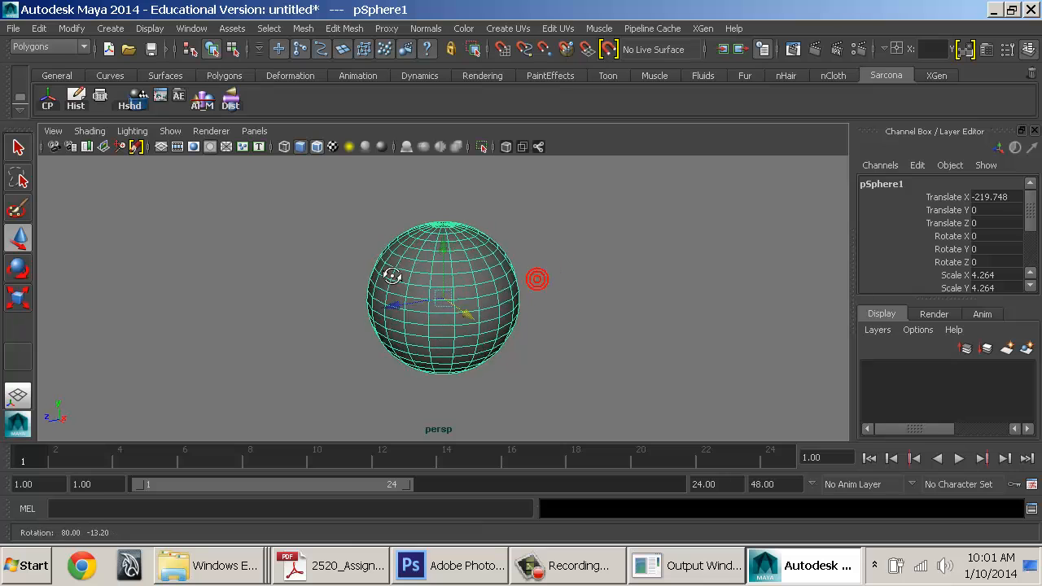
{"action": "right_click_drag", "start_coordinate": [407, 279], "coordinate": [493, 298], "text": "alt"}
{"action": "middle_click_drag", "start_coordinate": [493, 298], "coordinate": [379, 291], "text": "alt"}
{"action": "left_click", "coordinate": [500, 224]}
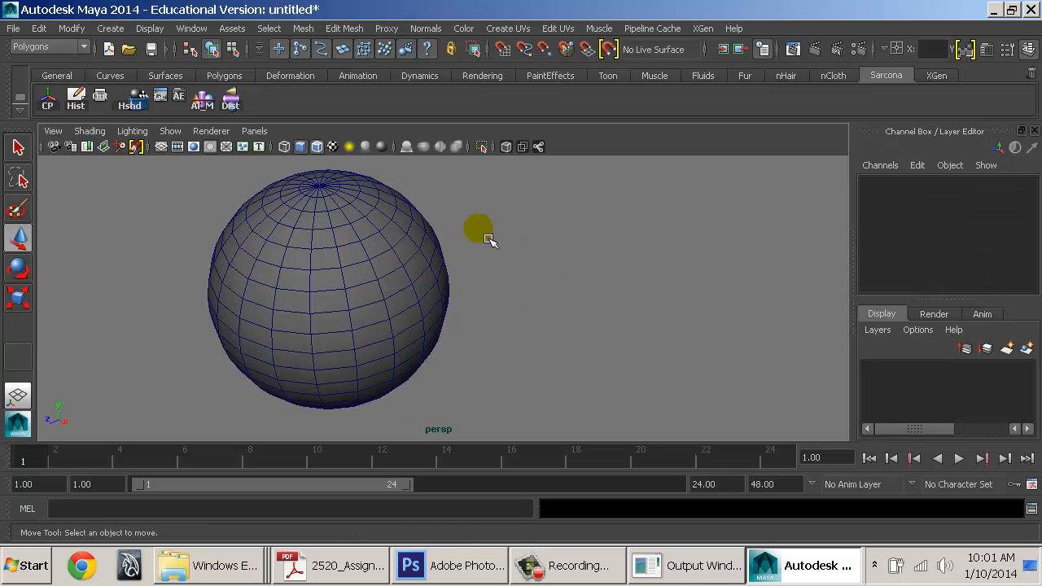
{"action": "right_click", "coordinate": [478, 241], "text": "shift"}
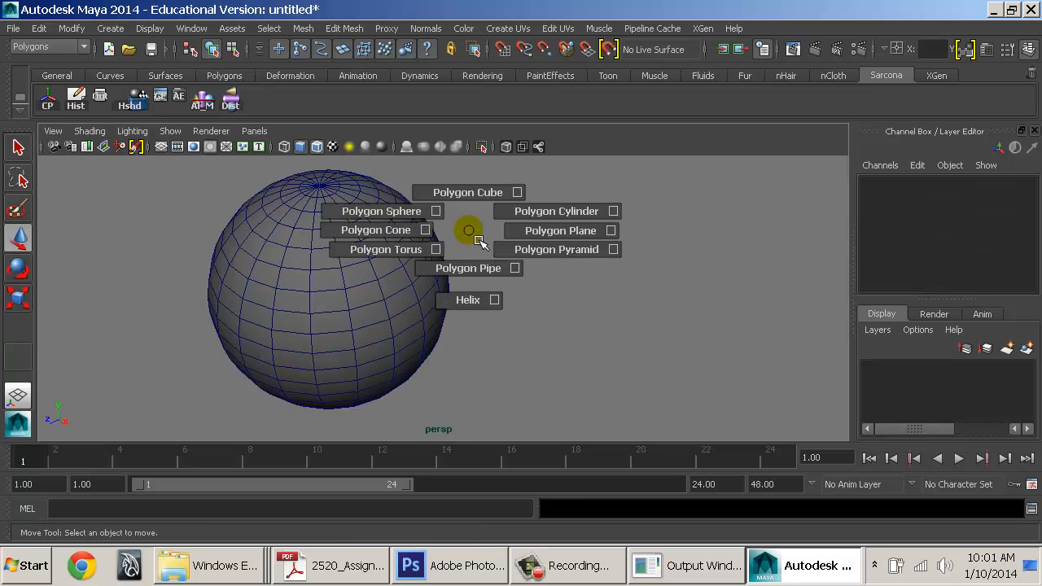
{"action": "left_click", "coordinate": [472, 213]}
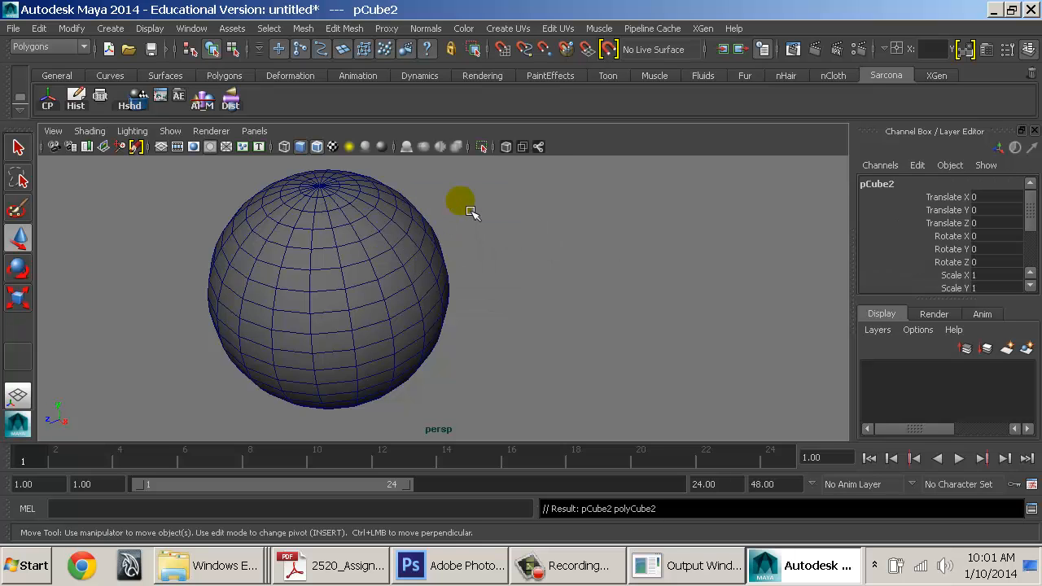
{"action": "left_click_drag", "start_coordinate": [458, 262], "coordinate": [806, 214], "text": "alt"}
{"action": "left_click", "coordinate": [721, 254]}
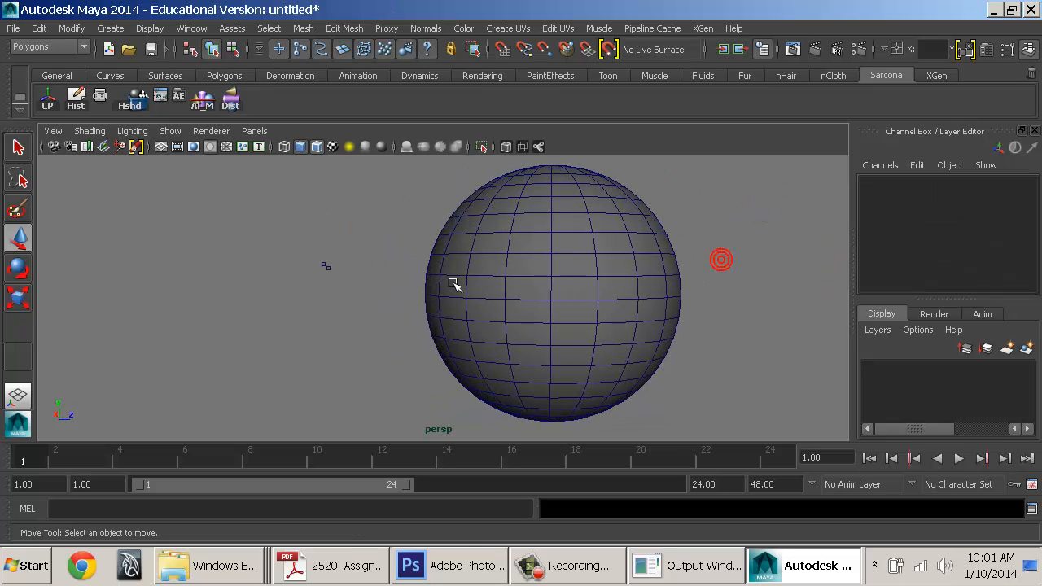
{"action": "left_click", "coordinate": [329, 266]}
{"action": "key", "text": "q"}
{"action": "key", "text": "e"}
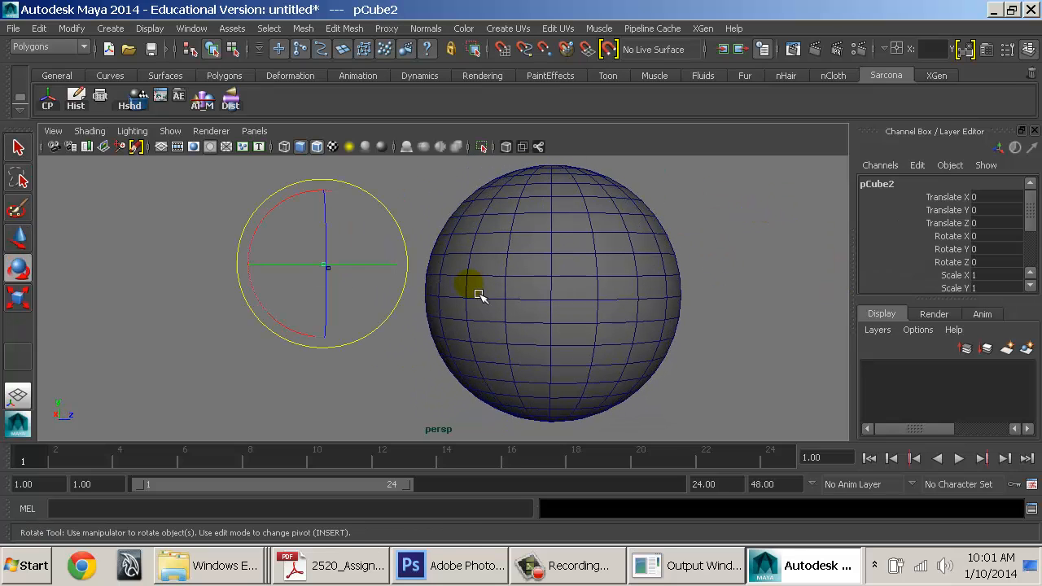
{"action": "left_click_drag", "start_coordinate": [684, 295], "coordinate": [375, 313], "text": "alt"}
{"action": "right_click_drag", "start_coordinate": [375, 313], "coordinate": [273, 279], "text": "alt"}
{"action": "middle_click_drag", "start_coordinate": [539, 295], "coordinate": [434, 301], "text": "alt"}
{"action": "key", "text": "w"}
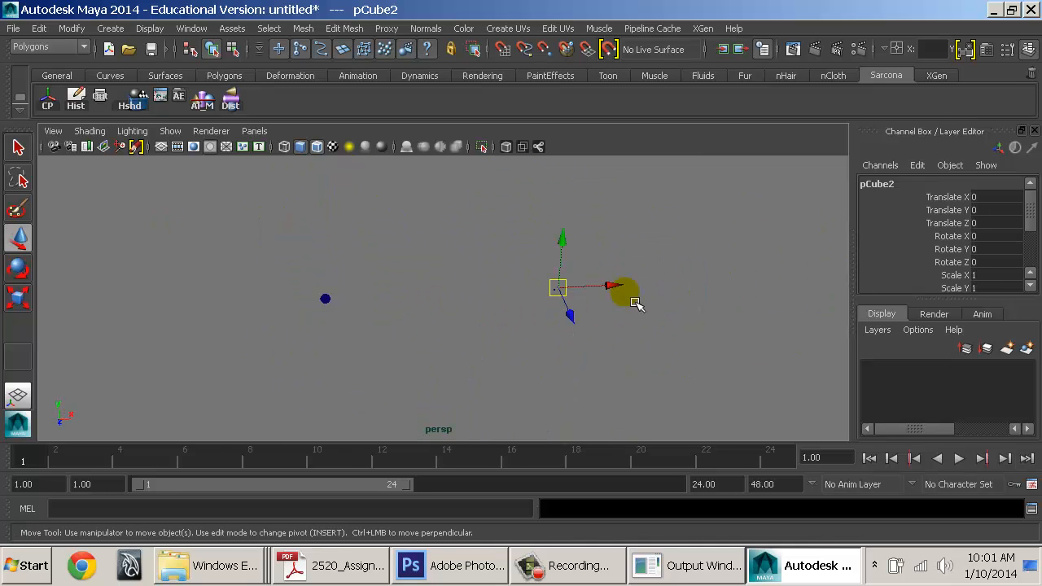
{"action": "left_click_drag", "start_coordinate": [630, 294], "coordinate": [574, 299]}
{"action": "left_click_drag", "start_coordinate": [450, 299], "coordinate": [413, 299]}
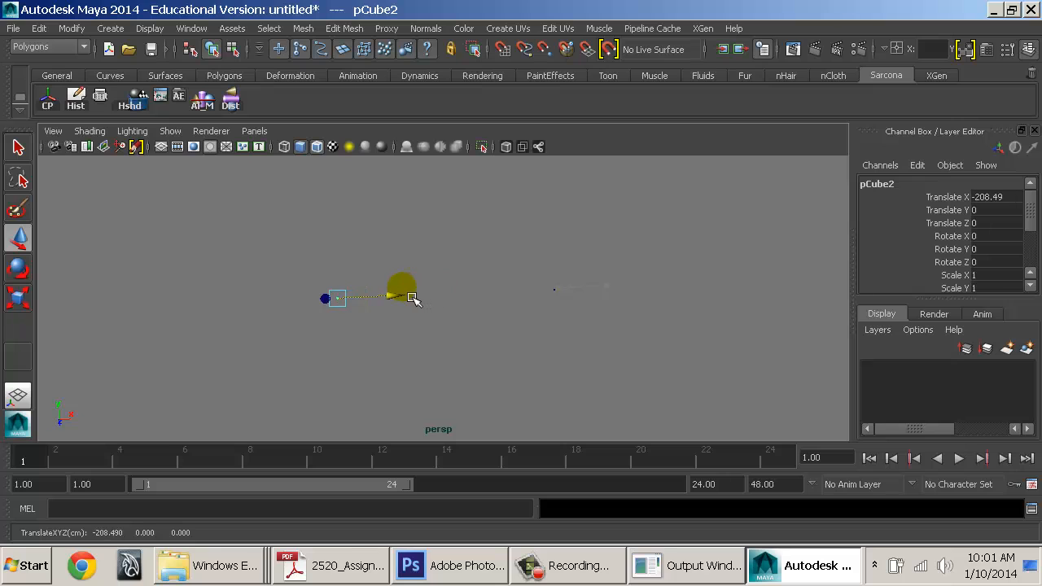
{"action": "left_click", "coordinate": [330, 315]}
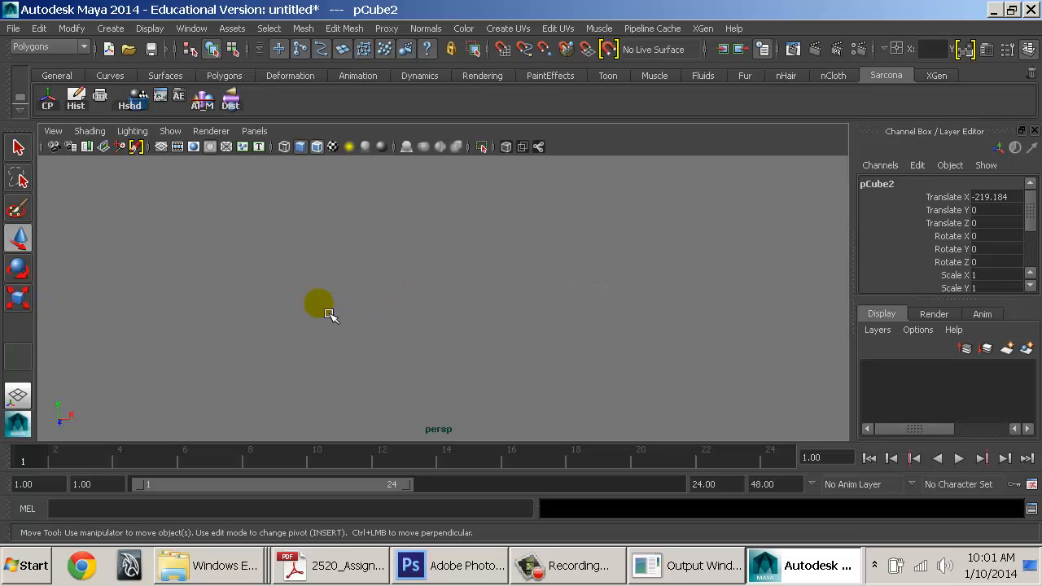
{"action": "middle_click_drag", "start_coordinate": [142, 324], "coordinate": [545, 307], "text": "alt"}
{"action": "middle_click_drag", "start_coordinate": [256, 346], "coordinate": [407, 339], "text": "alt"}
{"action": "right_click_drag", "start_coordinate": [389, 329], "coordinate": [579, 301], "text": "alt"}
{"action": "middle_click_drag", "start_coordinate": [561, 301], "coordinate": [456, 372], "text": "alt"}
{"action": "right_click_drag", "start_coordinate": [456, 373], "coordinate": [544, 374], "text": "alt"}
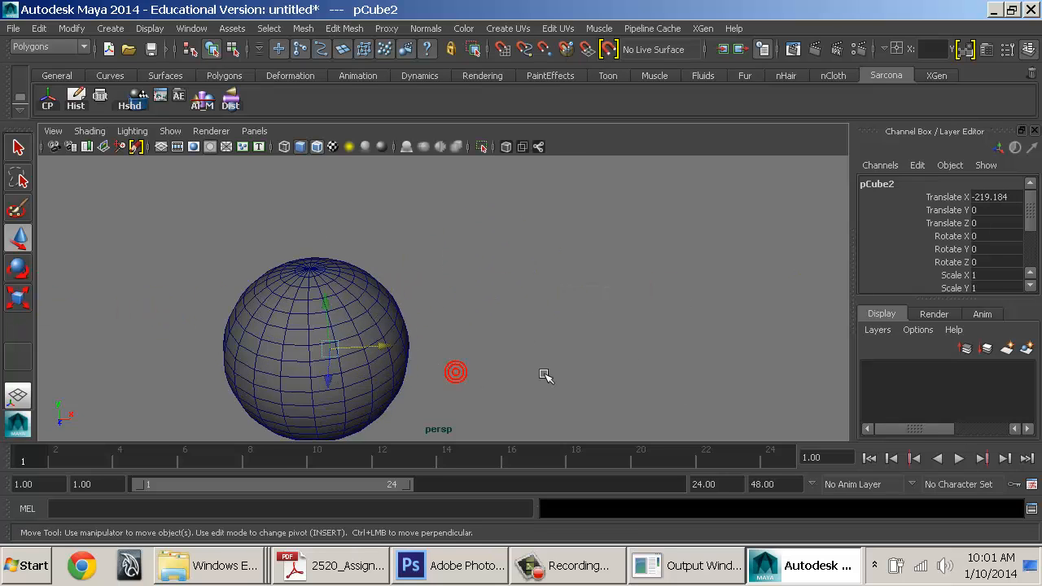
{"action": "middle_click_drag", "start_coordinate": [427, 358], "coordinate": [440, 334], "text": "alt"}
{"action": "left_click_drag", "start_coordinate": [397, 320], "coordinate": [424, 328]}
{"action": "left_click_drag", "start_coordinate": [495, 330], "coordinate": [493, 330]}
{"action": "left_click_drag", "start_coordinate": [518, 337], "coordinate": [350, 350], "text": "alt"}
{"action": "right_click_drag", "start_coordinate": [423, 356], "coordinate": [537, 356], "text": "alt"}
{"action": "left_click", "coordinate": [366, 290]}
{"action": "left_click_drag", "start_coordinate": [391, 277], "coordinate": [526, 308], "text": "alt"}
{"action": "key", "text": "Delete"}
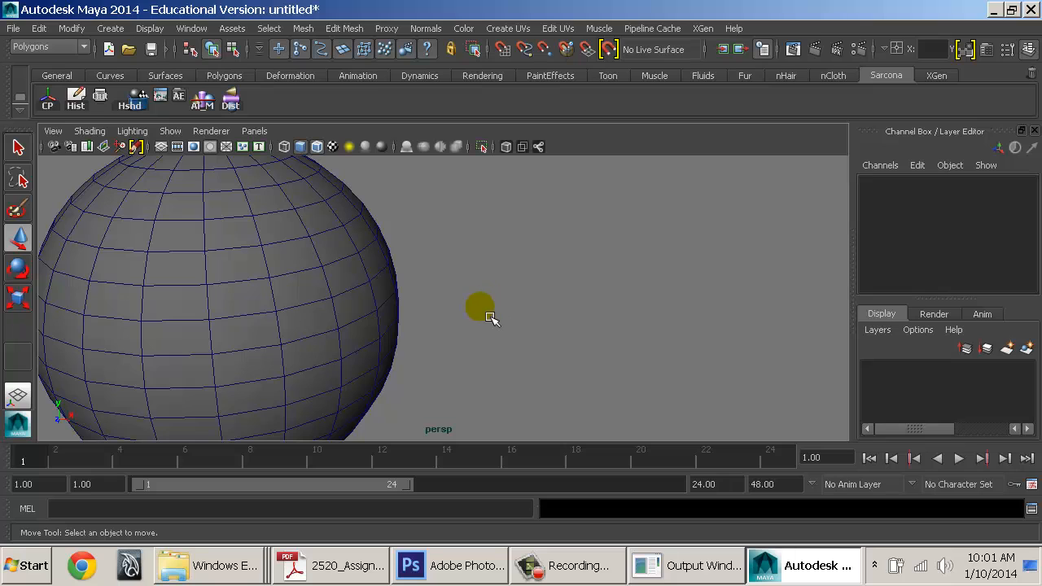
{"action": "right_click_drag", "start_coordinate": [489, 316], "coordinate": [477, 270], "text": "shift"}
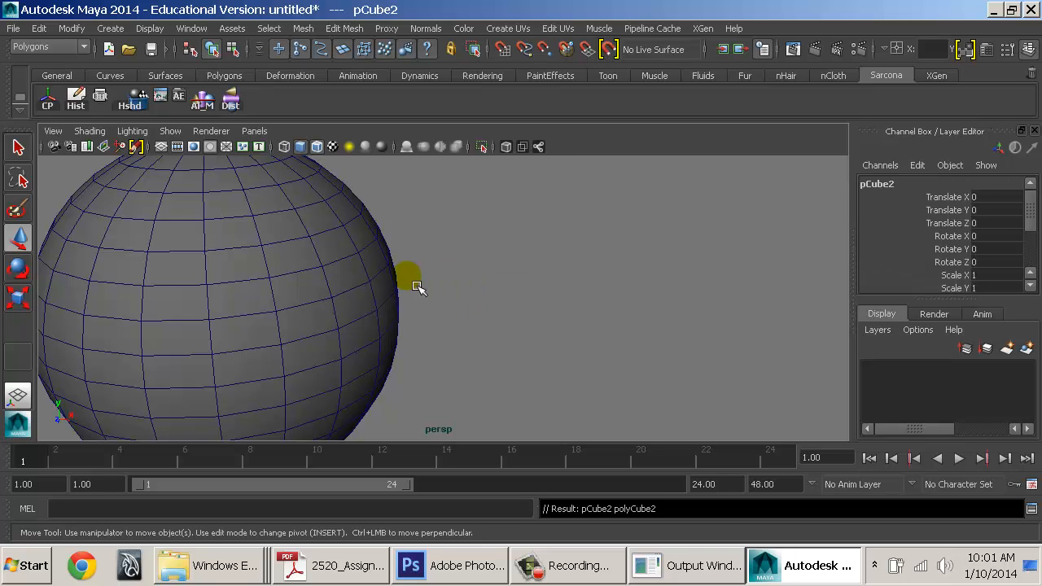
{"action": "middle_click_drag", "start_coordinate": [354, 235], "coordinate": [393, 304]}
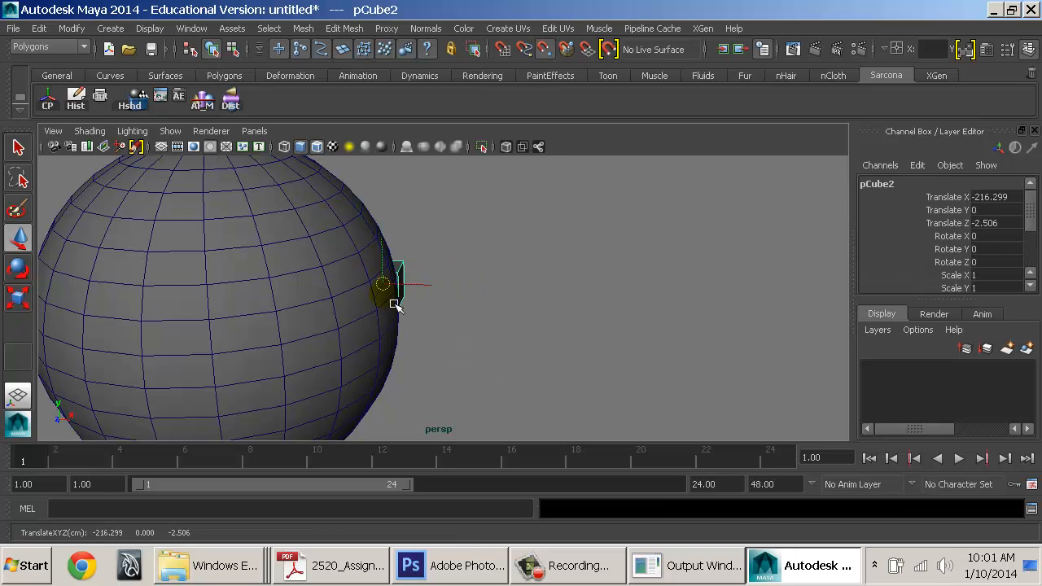
{"action": "left_click_drag", "start_coordinate": [549, 332], "coordinate": [741, 329], "text": "alt"}
{"action": "middle_click_drag", "start_coordinate": [741, 329], "coordinate": [452, 355], "text": "alt"}
{"action": "right_click_drag", "start_coordinate": [447, 349], "coordinate": [285, 350], "text": "alt"}
{"action": "left_click_drag", "start_coordinate": [607, 328], "coordinate": [602, 333], "text": "alt"}
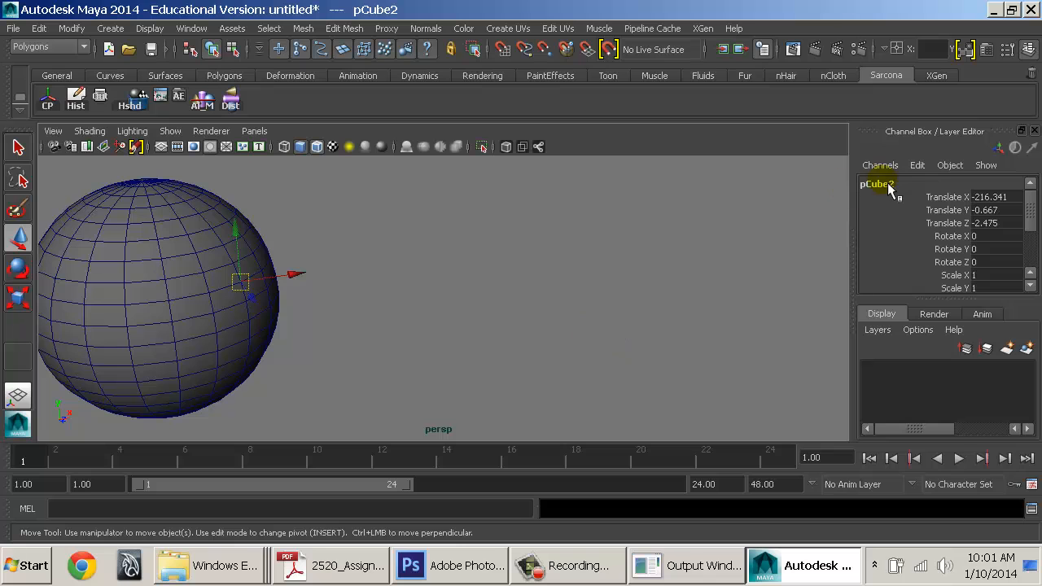
{"action": "left_click_drag", "start_coordinate": [393, 244], "coordinate": [252, 246], "text": "alt"}
{"action": "key", "text": "f"}
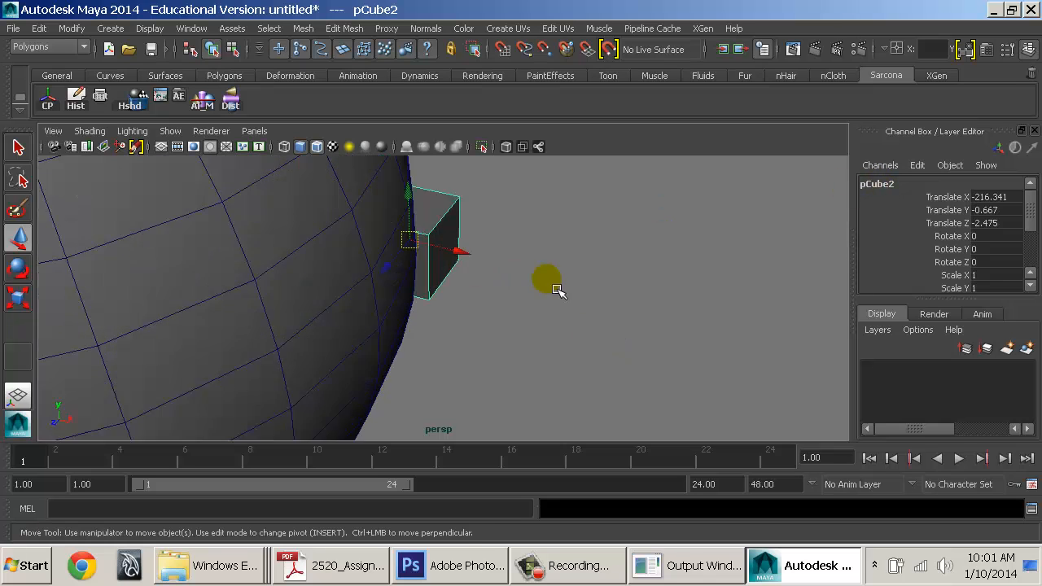
{"action": "left_click_drag", "start_coordinate": [531, 294], "coordinate": [302, 281], "text": "alt"}
{"action": "key", "text": "Delete"}
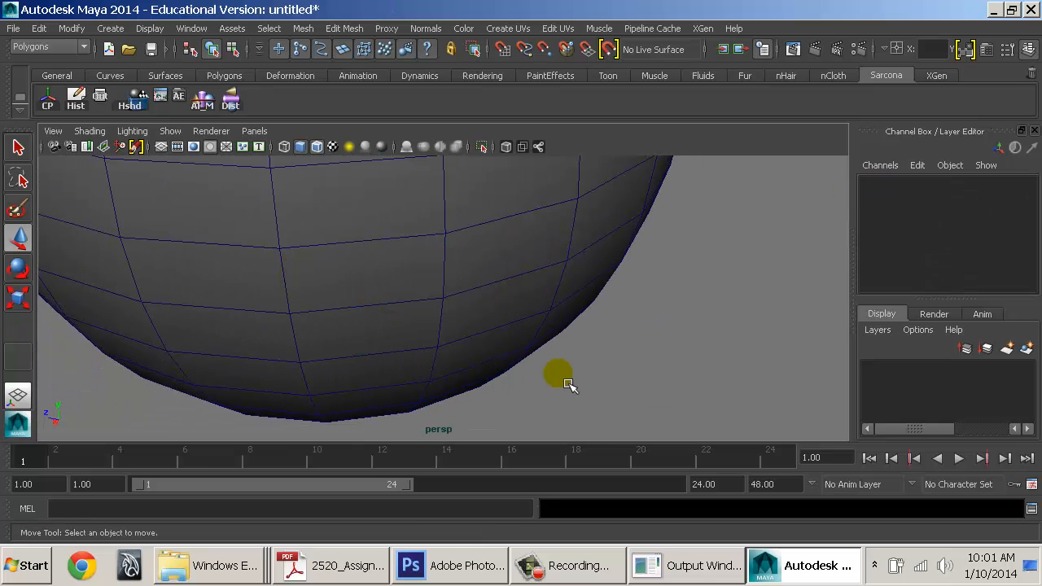
{"action": "right_click_drag", "start_coordinate": [568, 386], "coordinate": [199, 276], "text": "alt"}
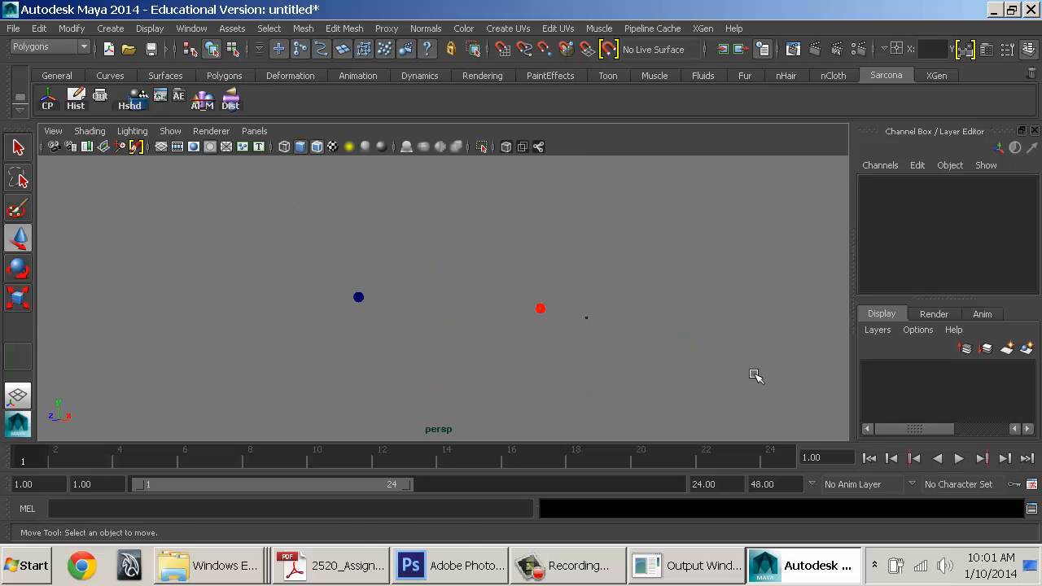
{"action": "left_click_drag", "start_coordinate": [540, 309], "coordinate": [755, 375]}
{"action": "key", "text": "f"}
{"action": "left_click_drag", "start_coordinate": [610, 302], "coordinate": [717, 334], "text": "alt"}
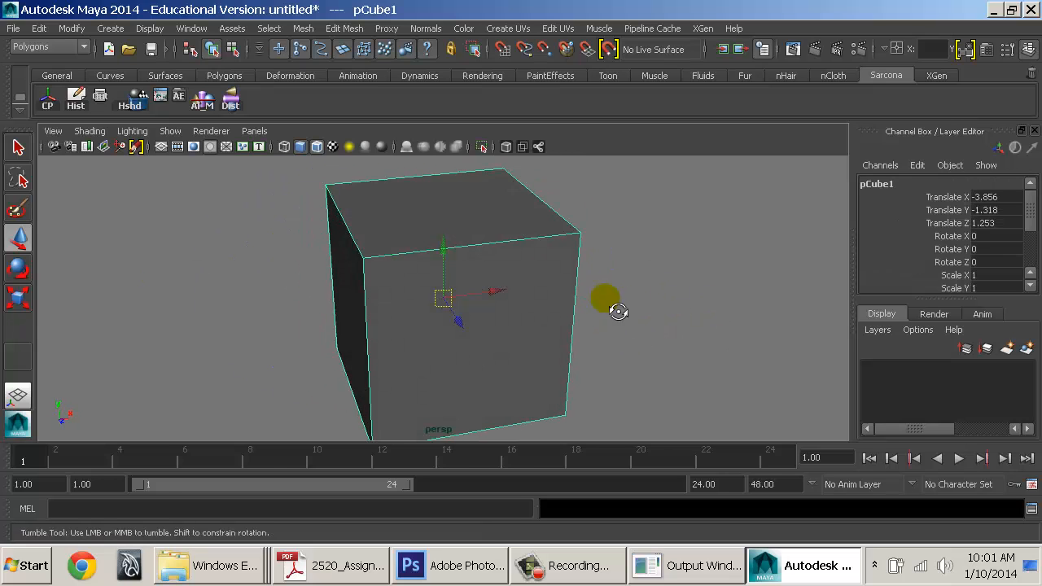
{"action": "left_click_drag", "start_coordinate": [618, 312], "coordinate": [692, 312], "text": "alt"}
{"action": "right_click_drag", "start_coordinate": [614, 296], "coordinate": [306, 235], "text": "alt"}
{"action": "right_click_drag", "start_coordinate": [604, 333], "coordinate": [137, 263], "text": "alt"}
{"action": "middle_click_drag", "start_coordinate": [138, 263], "coordinate": [275, 268], "text": "alt"}
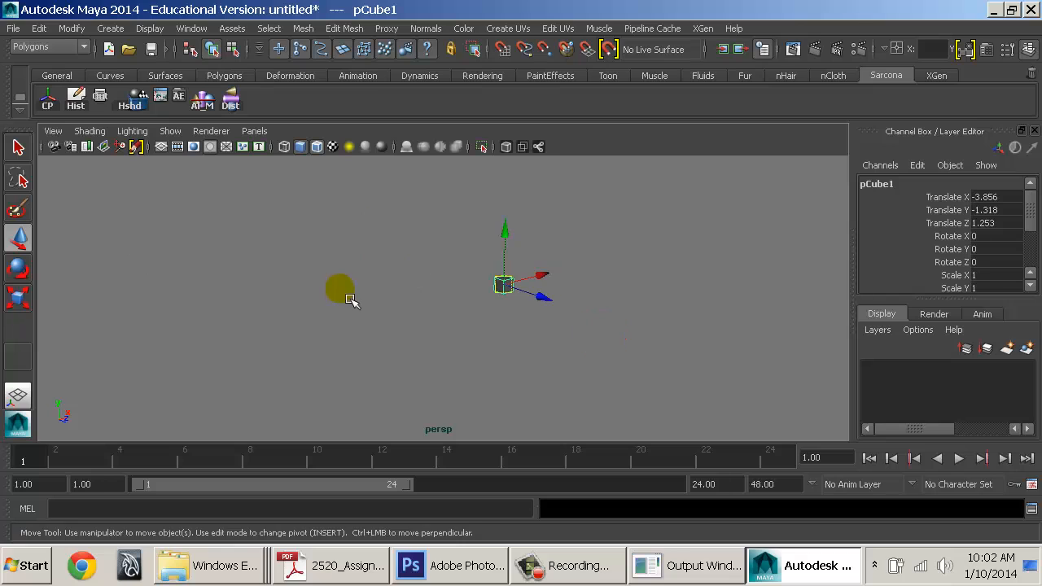
{"action": "left_click_drag", "start_coordinate": [350, 299], "coordinate": [336, 320], "text": "alt"}
{"action": "left_click", "coordinate": [336, 312]}
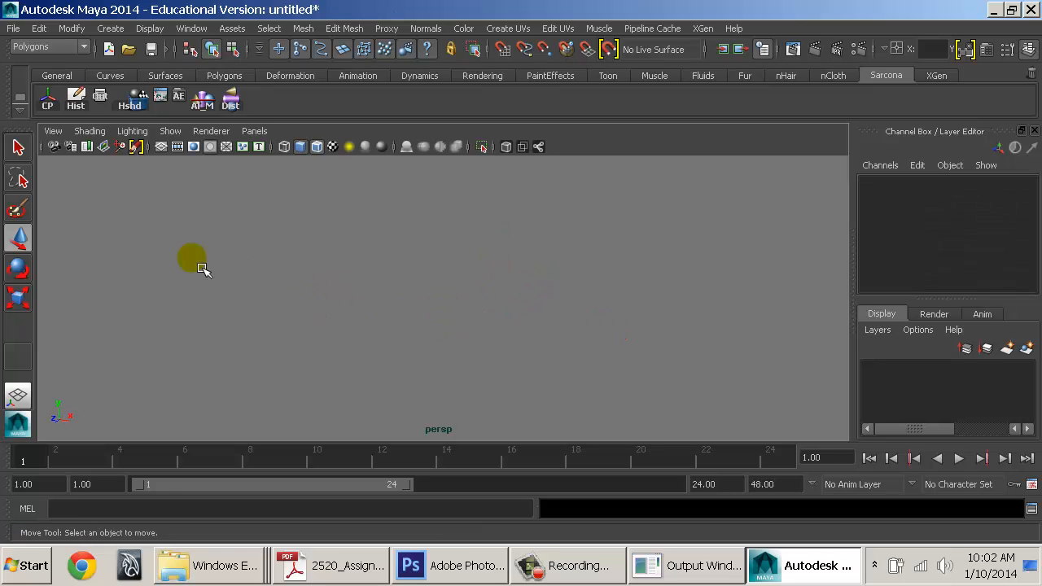
{"action": "right_click_drag", "start_coordinate": [692, 331], "coordinate": [372, 279], "text": "alt"}
{"action": "left_click", "coordinate": [92, 236]}
{"action": "key", "text": "f"}
{"action": "left_click_drag", "start_coordinate": [386, 302], "coordinate": [455, 289], "text": "alt"}
{"action": "key", "text": "4"}
Return the sphere to shaded display and create a polygon plane
{"action": "key", "text": "5"}
{"action": "left_click", "coordinate": [110, 28]}
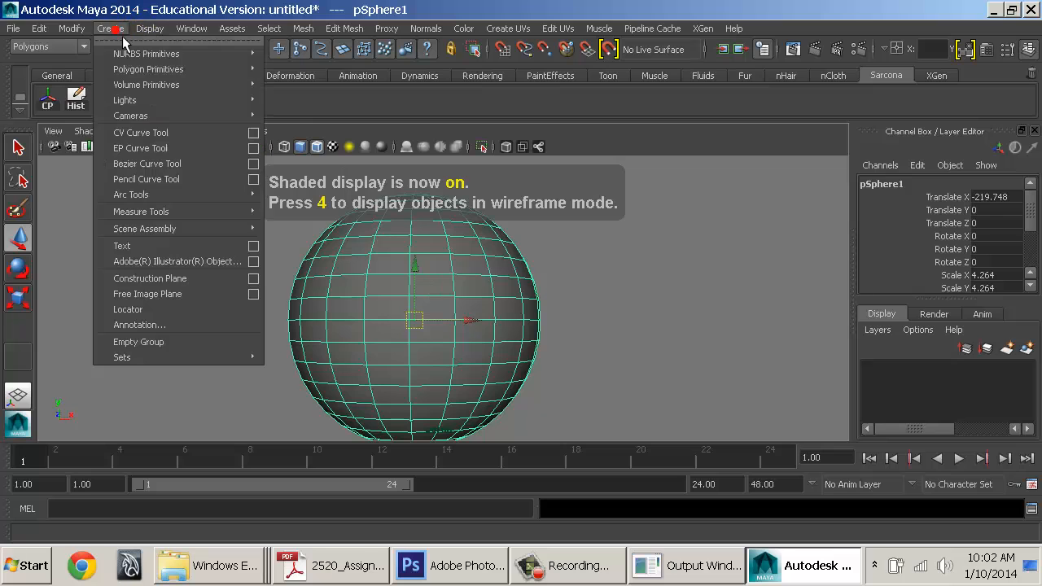
{"action": "mouse_move", "coordinate": [146, 72]}
{"action": "left_click", "coordinate": [303, 145]}
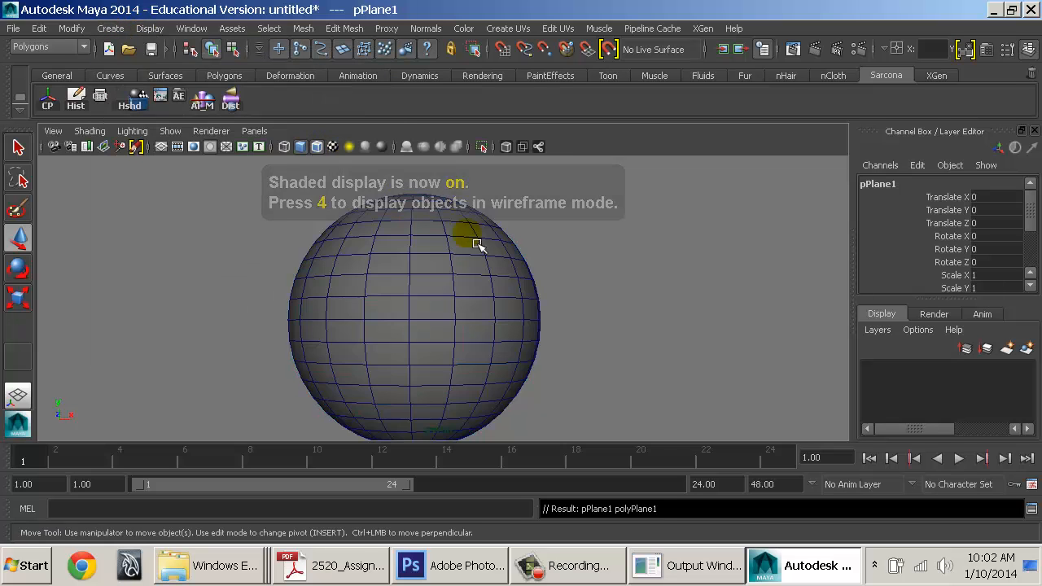
{"action": "left_click_drag", "start_coordinate": [467, 234], "coordinate": [497, 297], "text": "alt"}
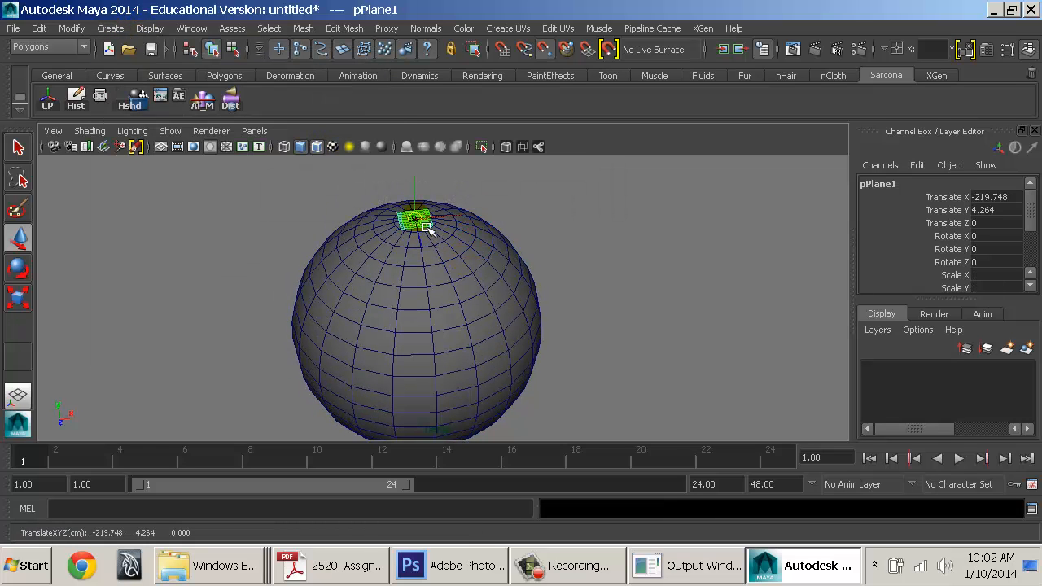
Scale the plane up uniformly to 17.99
{"action": "key", "text": "r"}
{"action": "middle_click_drag", "start_coordinate": [334, 266], "coordinate": [733, 265]}
{"action": "left_click_drag", "start_coordinate": [371, 262], "coordinate": [461, 272], "text": "alt"}
{"action": "right_click_drag", "start_coordinate": [461, 272], "coordinate": [350, 305], "text": "alt"}
{"action": "left_click_drag", "start_coordinate": [549, 399], "coordinate": [578, 297], "text": "alt"}
{"action": "middle_click_drag", "start_coordinate": [578, 297], "coordinate": [592, 309], "text": "alt"}
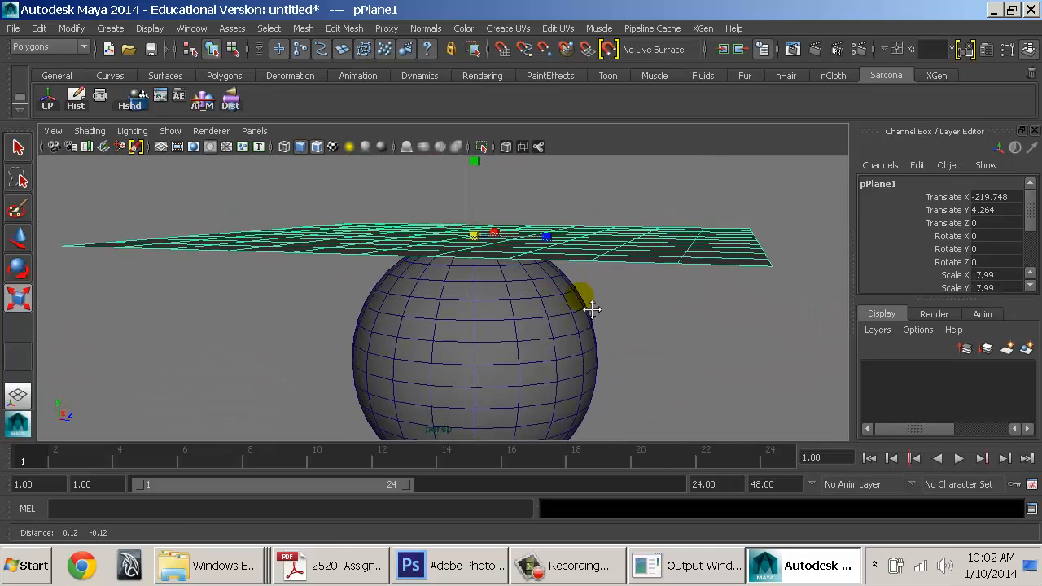
{"action": "right_click_drag", "start_coordinate": [592, 309], "coordinate": [541, 306], "text": "alt"}
{"action": "left_click_drag", "start_coordinate": [541, 306], "coordinate": [558, 294], "text": "alt"}
{"action": "right_click_drag", "start_coordinate": [558, 295], "coordinate": [477, 286], "text": "alt"}
{"action": "mouse_move", "coordinate": [477, 285]}
{"action": "left_mouse_down", "text": "alt"}
{"action": "mouse_move", "coordinate": [501, 277]}
{"action": "mouse_move", "coordinate": [481, 280]}
{"action": "left_mouse_up", "text": "alt"}
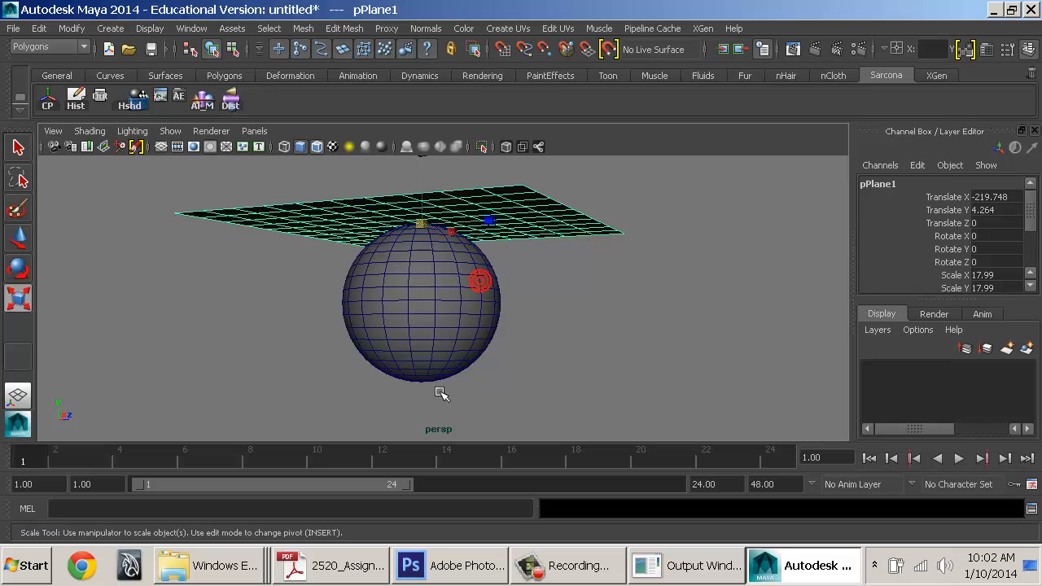
Try moving the plane below the sphere, undo, and rescale it to 32.509
{"action": "key", "text": "w"}
{"action": "left_click_drag", "start_coordinate": [432, 255], "coordinate": [427, 232], "text": "alt"}
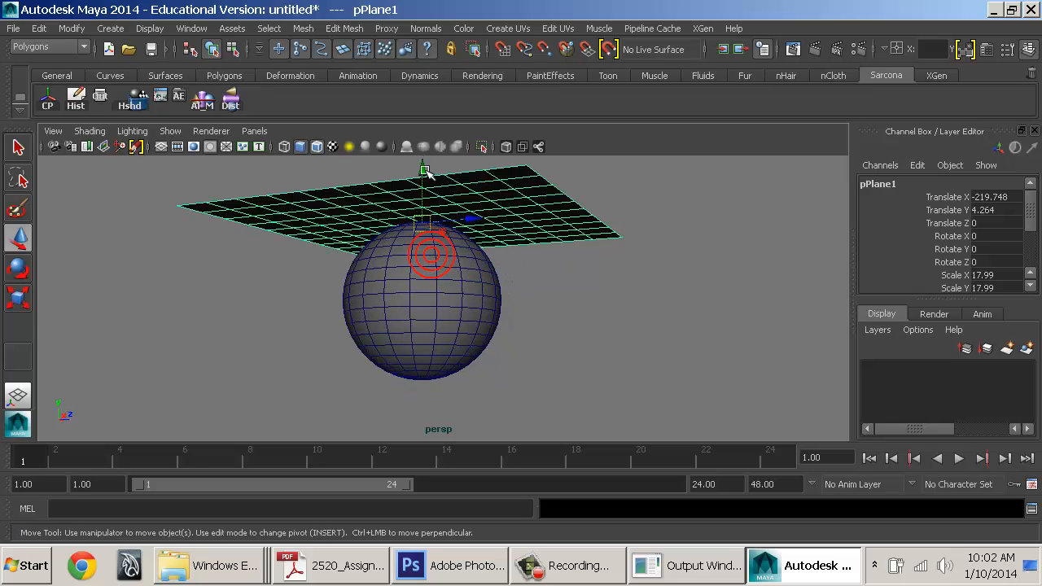
{"action": "mouse_move", "coordinate": [454, 346]}
{"action": "left_mouse_down", "text": "alt"}
{"action": "mouse_move", "coordinate": [500, 349]}
{"action": "mouse_move", "coordinate": [472, 351]}
{"action": "mouse_move", "coordinate": [465, 332]}
{"action": "left_mouse_up", "text": "alt"}
{"action": "left_click_drag", "start_coordinate": [435, 241], "coordinate": [438, 407]}
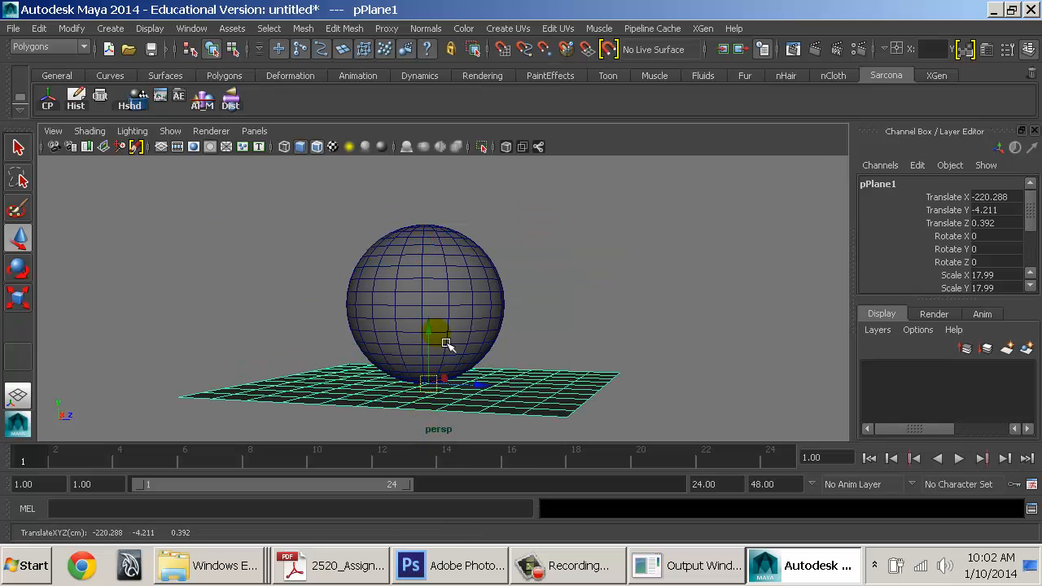
{"action": "key", "text": "ctrl+z"}
{"action": "key", "text": "ctrl+z"}
{"action": "key", "text": "ctrl+z"}
{"action": "key", "text": "r"}
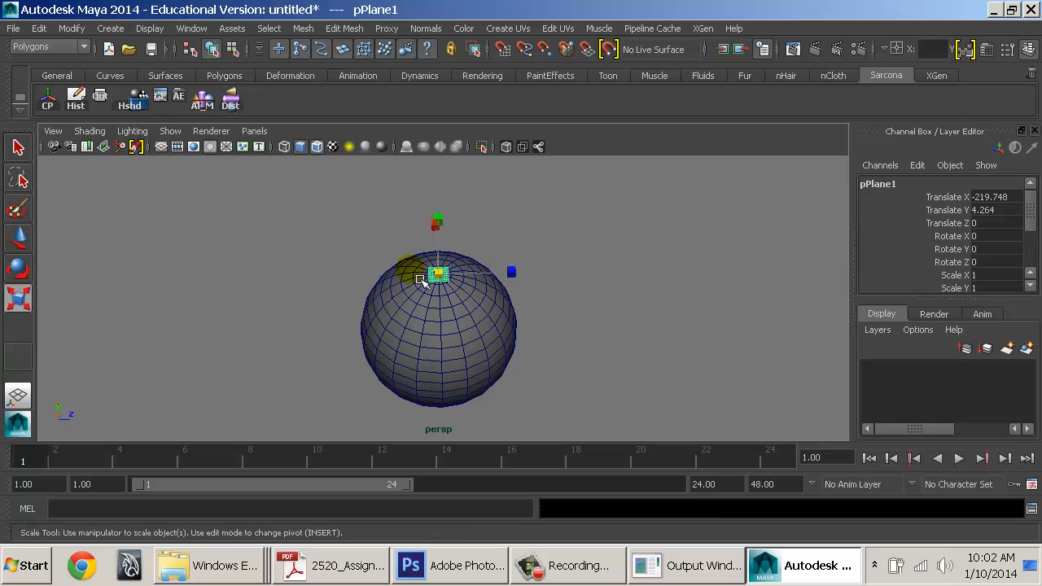
{"action": "middle_click_drag", "start_coordinate": [329, 295], "coordinate": [725, 298]}
Experiment with squashing the plane and moving it along X, undoing the changes
{"action": "key", "text": "w"}
{"action": "key", "text": "r"}
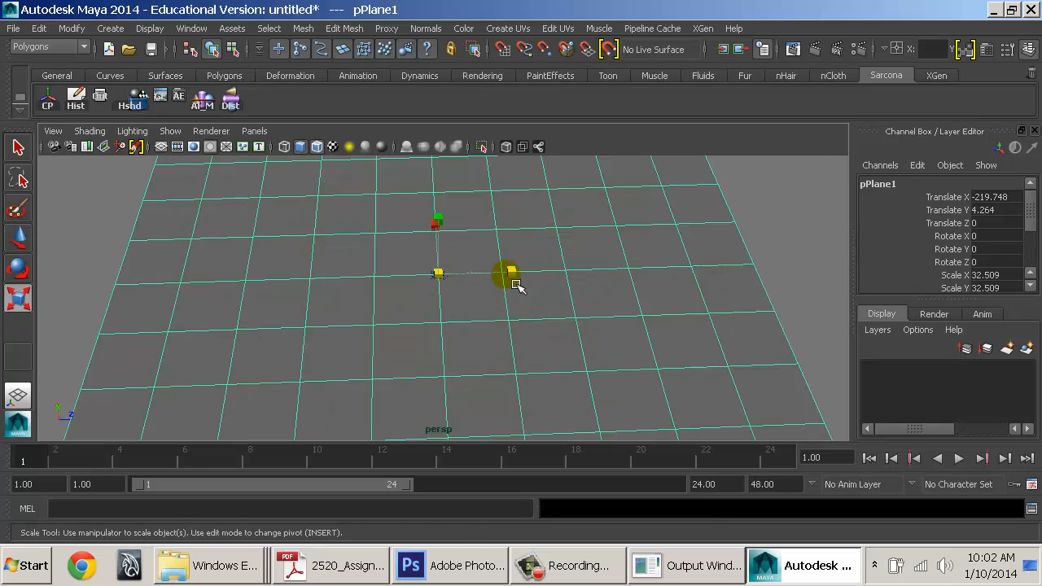
{"action": "left_click_drag", "start_coordinate": [506, 274], "coordinate": [584, 286]}
{"action": "key", "text": "w"}
{"action": "key", "text": "ctrl+z"}
{"action": "left_click_drag", "start_coordinate": [510, 268], "coordinate": [536, 243], "text": "alt"}
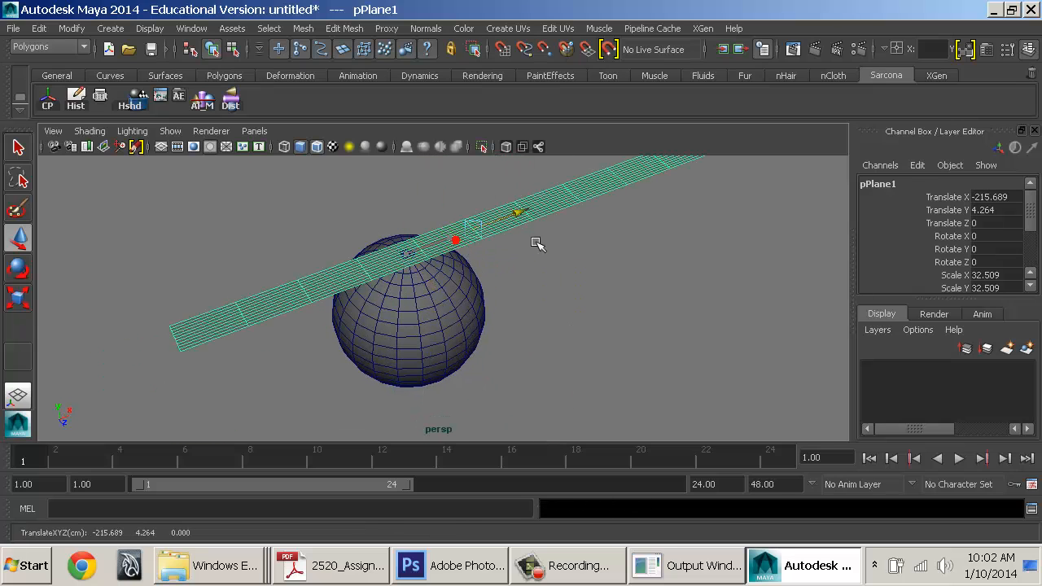
{"action": "key", "text": "ctrl+z"}
Reselect the plane with the Move Tool active, viewing it from above
{"action": "left_click_drag", "start_coordinate": [472, 302], "coordinate": [424, 248], "text": "alt"}
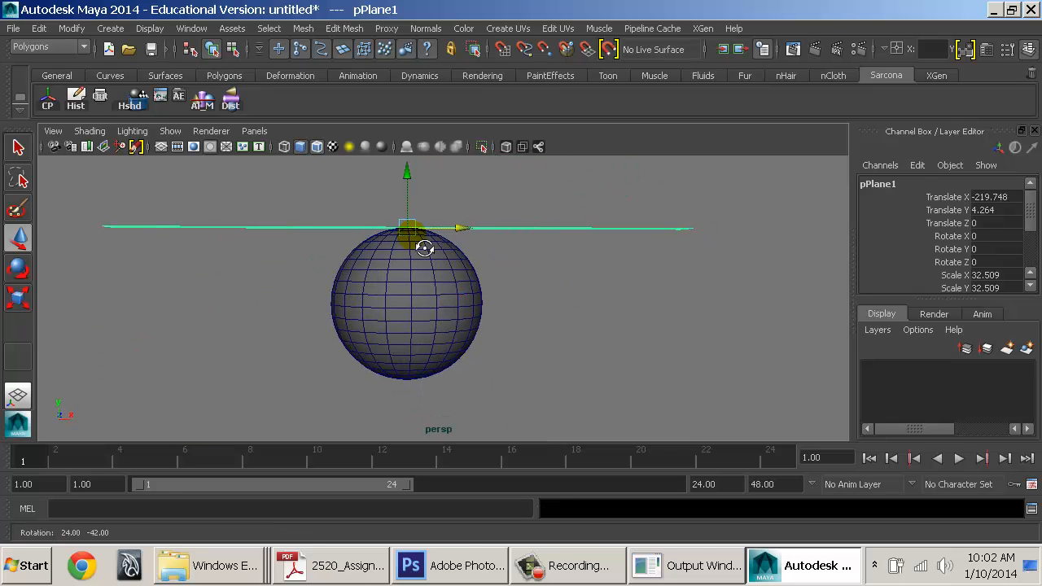
{"action": "left_click", "coordinate": [407, 175]}
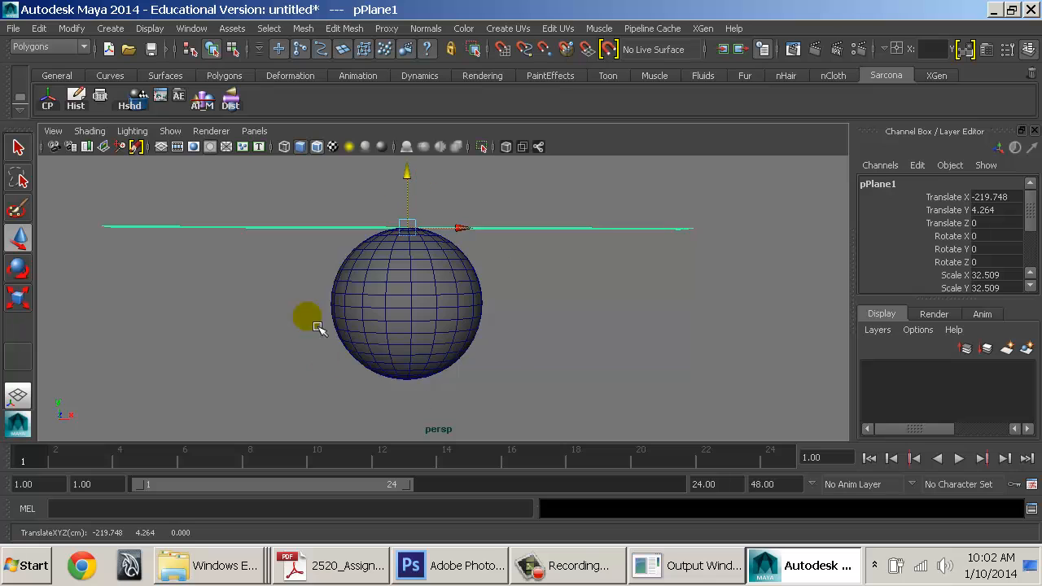
{"action": "left_click_drag", "start_coordinate": [318, 327], "coordinate": [411, 350], "text": "alt"}
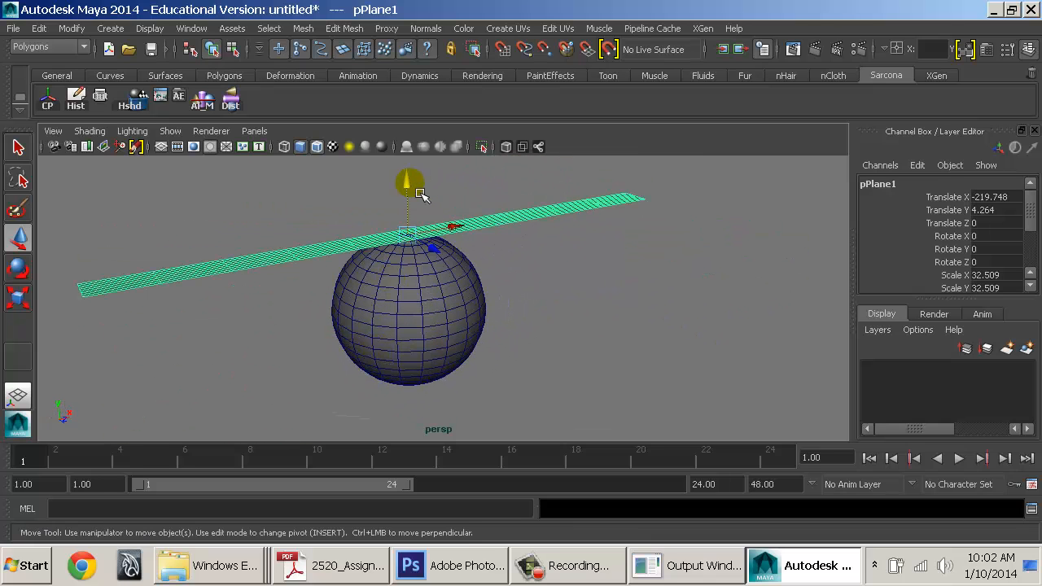
{"action": "left_click", "coordinate": [560, 317]}
{"action": "left_click", "coordinate": [494, 224]}
{"action": "key", "text": "q"}
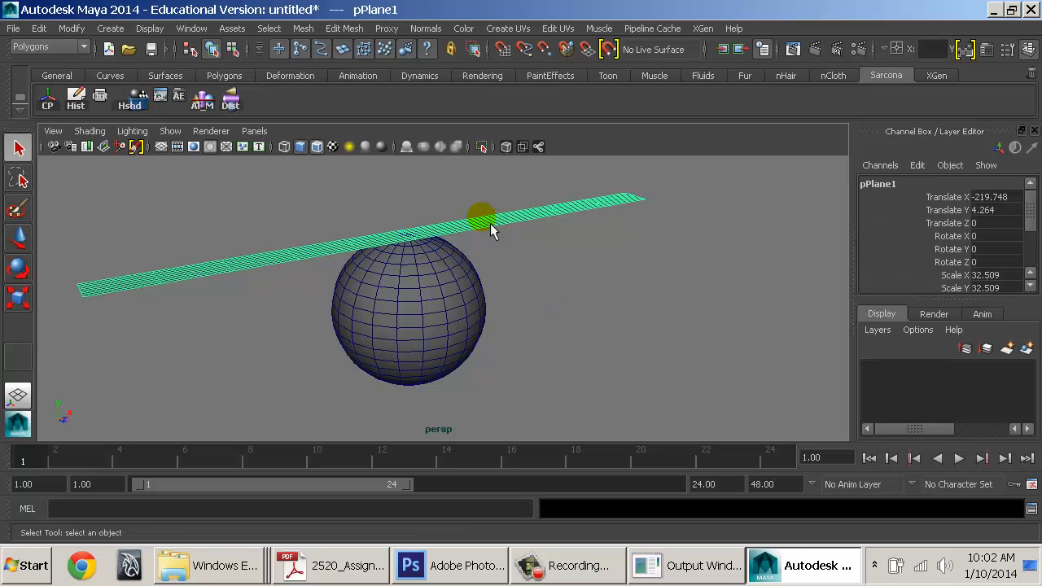
{"action": "key", "text": "w"}
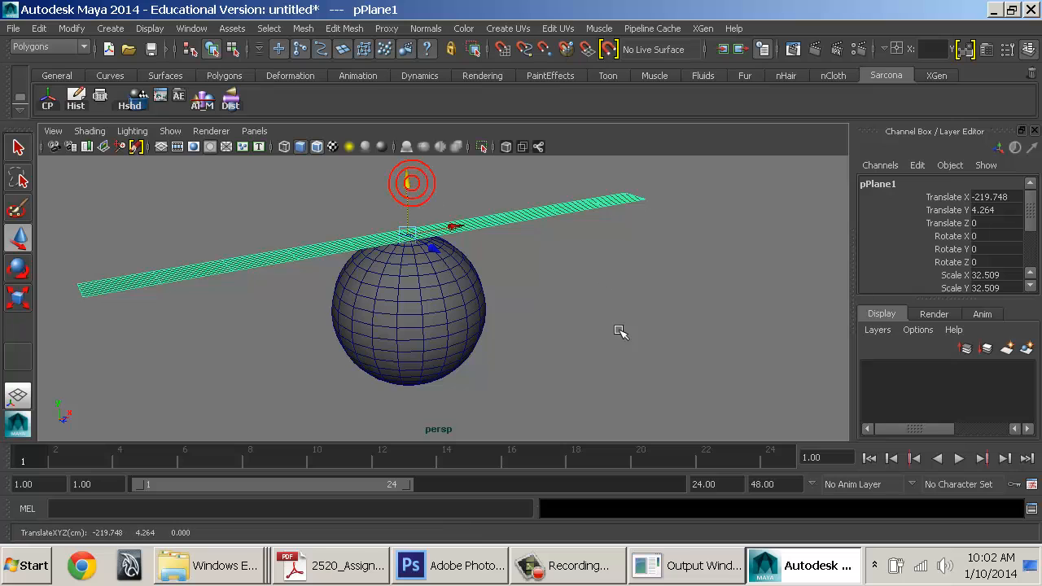
Lower the plane to just below the sphere at Y -4.211
{"action": "left_click_drag", "start_coordinate": [622, 331], "coordinate": [472, 332], "text": "alt"}
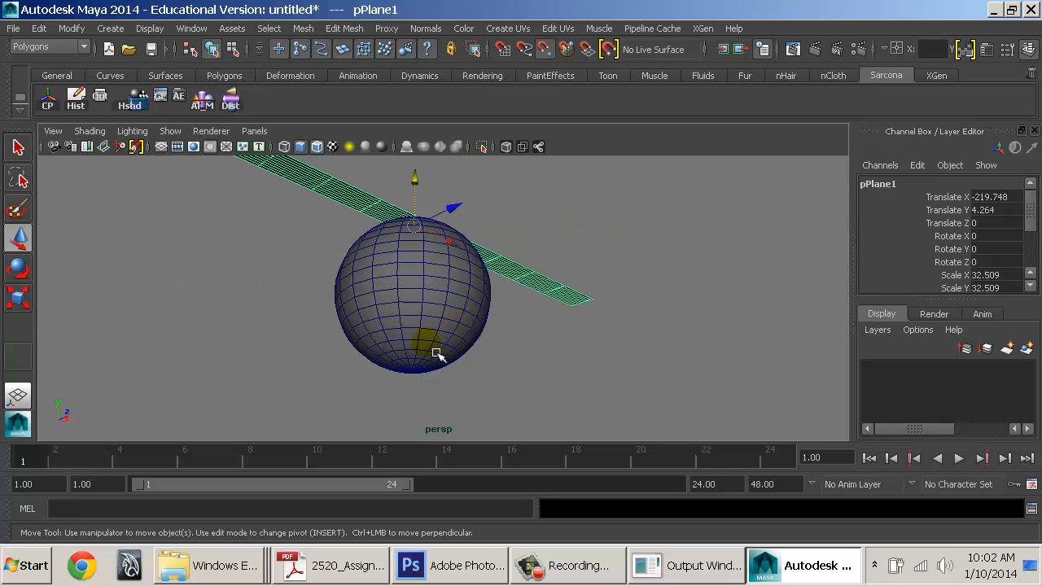
{"action": "middle_click_drag", "start_coordinate": [420, 382], "coordinate": [469, 454]}
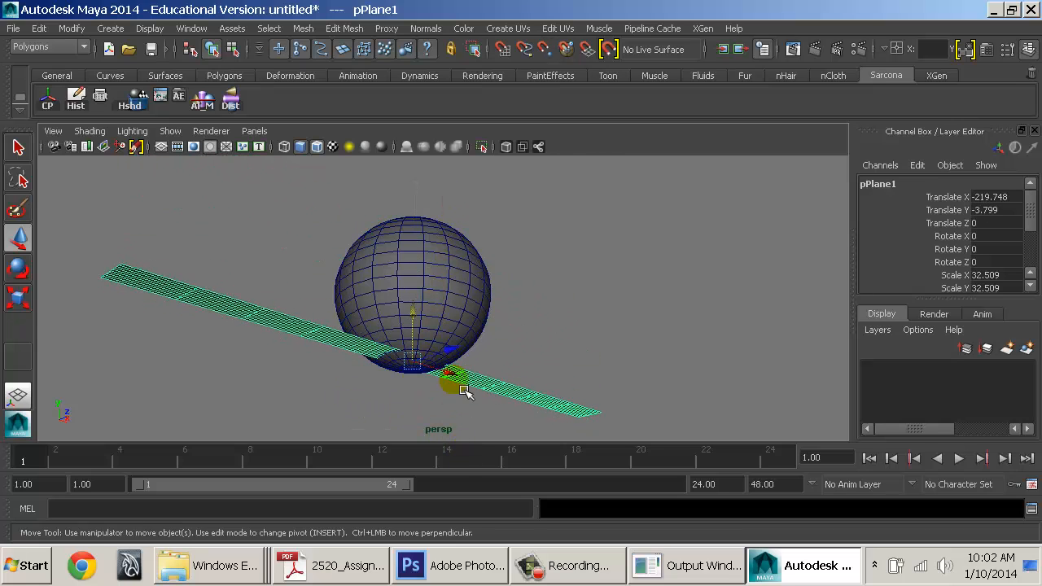
{"action": "left_click_drag", "start_coordinate": [463, 394], "coordinate": [423, 420], "text": "alt"}
{"action": "key", "text": "alt+v"}
{"action": "mouse_move", "coordinate": [406, 409]}
{"action": "middle_mouse_down"}
{"action": "mouse_move", "coordinate": [410, 423]}
{"action": "mouse_move", "coordinate": [409, 402]}
{"action": "mouse_move", "coordinate": [418, 405]}
{"action": "middle_mouse_up"}
{"action": "left_click", "coordinate": [619, 461]}
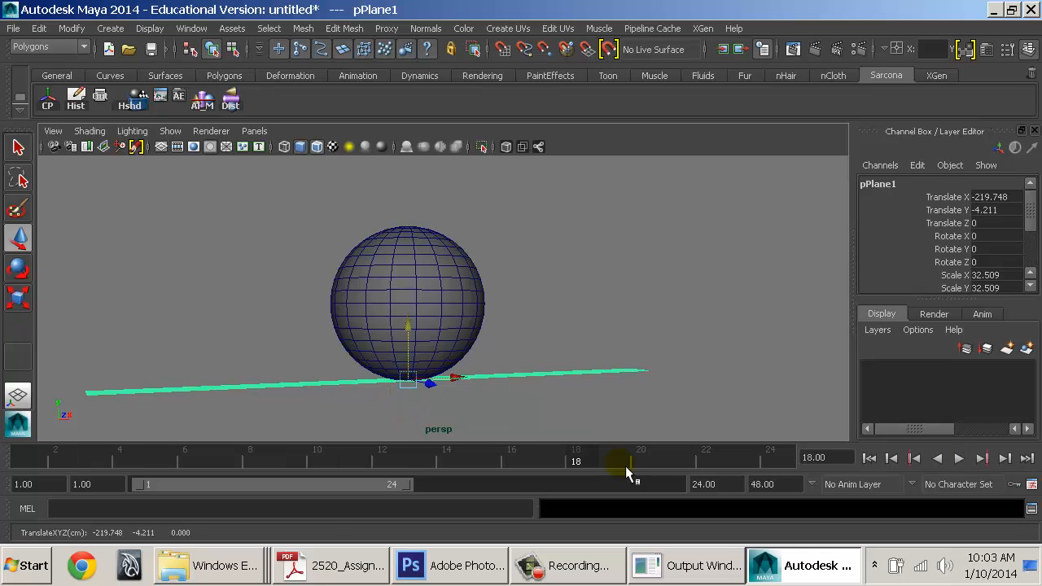
Fine-tune the plane's height and widen it along its depth
{"action": "left_click", "coordinate": [869, 459]}
{"action": "middle_click_drag", "start_coordinate": [503, 380], "coordinate": [518, 385]}
{"action": "middle_click_drag", "start_coordinate": [401, 418], "coordinate": [408, 403]}
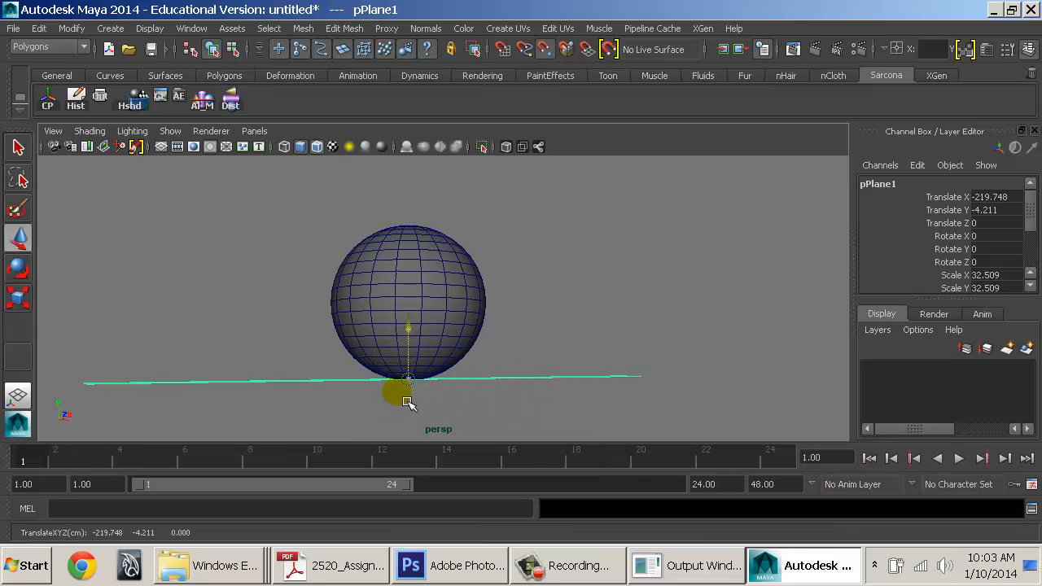
{"action": "left_click_drag", "start_coordinate": [423, 431], "coordinate": [502, 402], "text": "alt"}
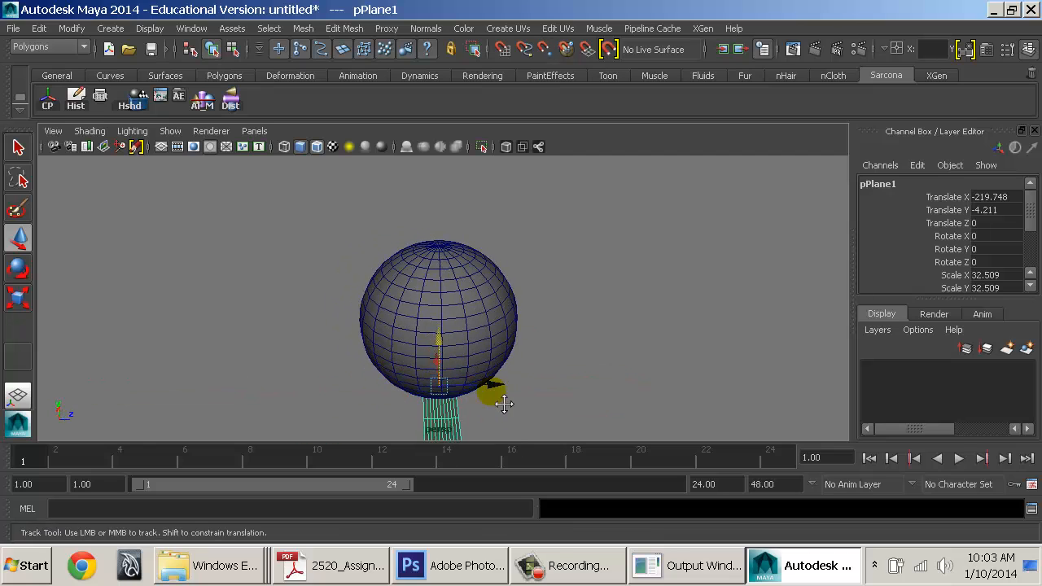
{"action": "middle_click_drag", "start_coordinate": [502, 403], "coordinate": [480, 367], "text": "alt"}
{"action": "key", "text": "r"}
{"action": "left_click_drag", "start_coordinate": [484, 349], "coordinate": [692, 281]}
Snap the plane down to the sphere's base
{"action": "right_click_drag", "start_coordinate": [700, 285], "coordinate": [716, 272], "text": "alt"}
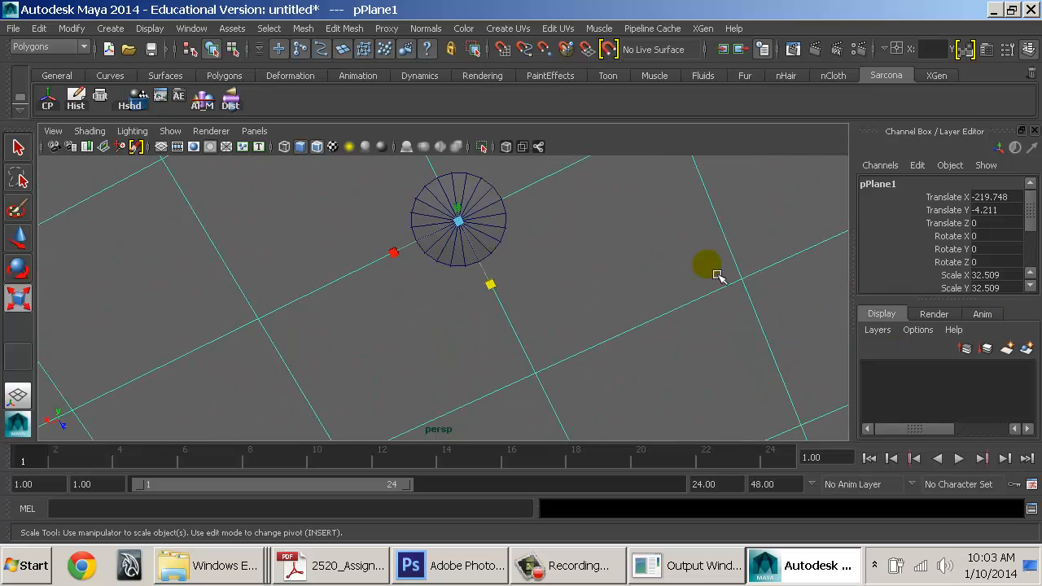
{"action": "left_click_drag", "start_coordinate": [628, 265], "coordinate": [655, 346], "text": "alt"}
{"action": "right_click_drag", "start_coordinate": [655, 346], "coordinate": [663, 355], "text": "alt"}
{"action": "key", "text": "w"}
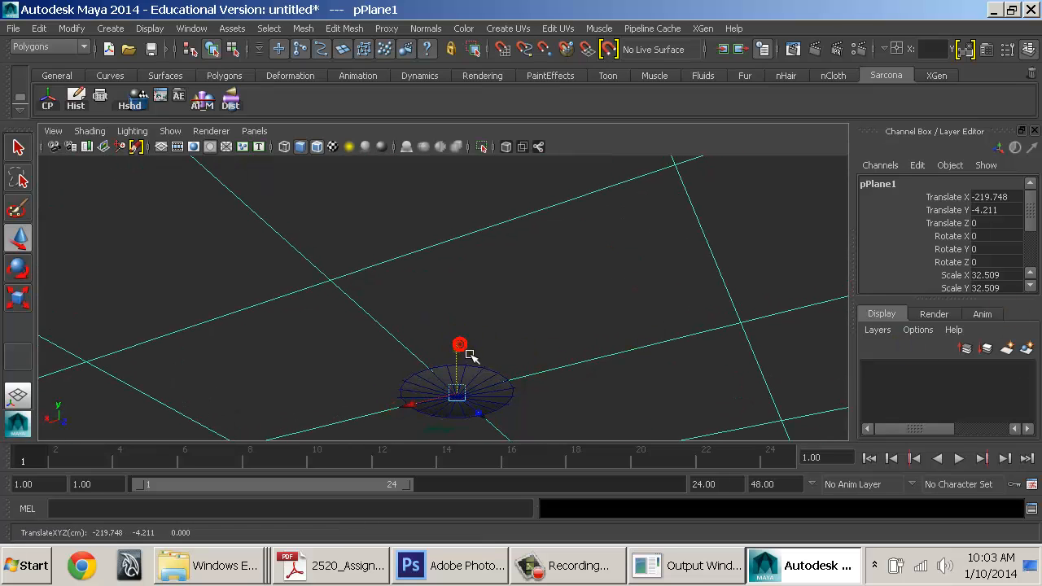
{"action": "middle_click_drag", "start_coordinate": [453, 415], "coordinate": [436, 310], "text": "alt"}
{"action": "right_click_drag", "start_coordinate": [433, 309], "coordinate": [651, 379], "text": "alt"}
{"action": "left_click_drag", "start_coordinate": [521, 307], "coordinate": [505, 346], "text": "alt"}
{"action": "middle_click_drag", "start_coordinate": [476, 330], "coordinate": [491, 258], "text": "alt"}
{"action": "middle_click_drag", "start_coordinate": [372, 277], "coordinate": [372, 279]}
Enlarge the plane into a large ground surface, scaled to 49.466
{"action": "left_click_drag", "start_coordinate": [530, 279], "coordinate": [243, 253], "text": "alt"}
{"action": "right_click_drag", "start_coordinate": [523, 310], "coordinate": [454, 272], "text": "alt"}
{"action": "middle_click_drag", "start_coordinate": [455, 272], "coordinate": [477, 349], "text": "alt"}
{"action": "right_click_drag", "start_coordinate": [500, 358], "coordinate": [342, 335], "text": "alt"}
{"action": "key", "text": "r"}
{"action": "middle_click_drag", "start_coordinate": [342, 334], "coordinate": [637, 246]}
Select the sphere and frame it, viewing it from a low side angle
{"action": "left_click", "coordinate": [635, 240]}
{"action": "left_click_drag", "start_coordinate": [545, 302], "coordinate": [468, 302], "text": "alt"}
{"action": "left_click", "coordinate": [433, 285]}
{"action": "key", "text": "f"}
{"action": "left_click_drag", "start_coordinate": [482, 363], "coordinate": [489, 314], "text": "alt"}
{"action": "right_click_drag", "start_coordinate": [415, 299], "coordinate": [494, 266], "text": "alt"}
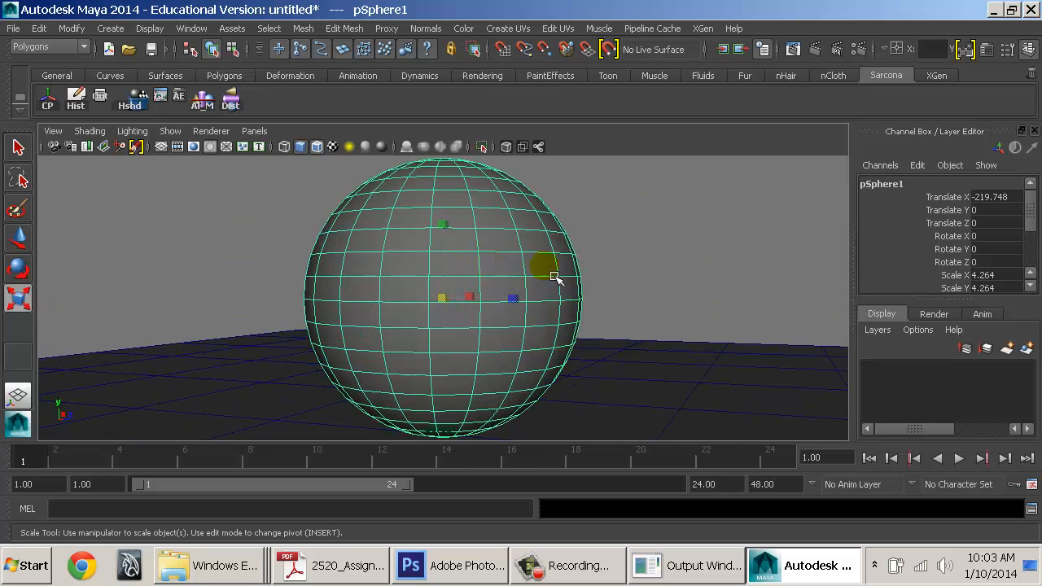
{"action": "left_click_drag", "start_coordinate": [548, 271], "coordinate": [647, 350], "text": "alt"}
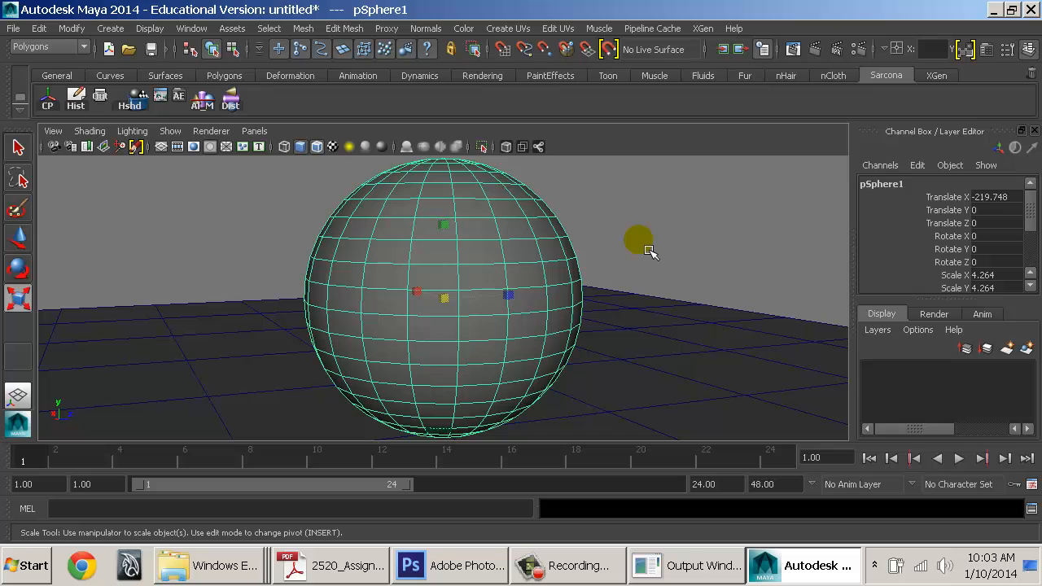
{"action": "left_click_drag", "start_coordinate": [595, 241], "coordinate": [456, 233], "text": "alt"}
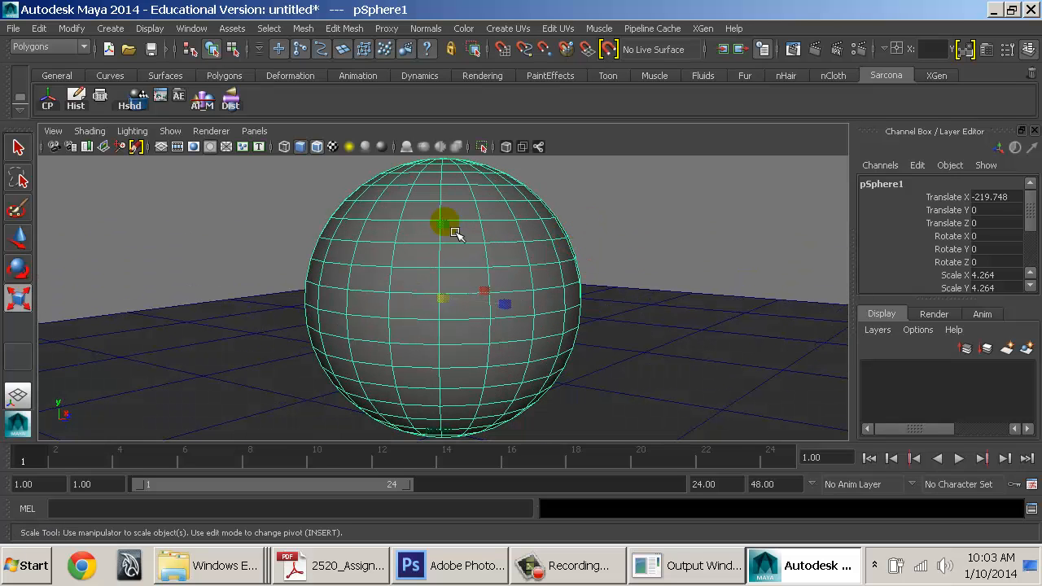
Switch the sphere to vertex mode, show wireframe, and marquee-select its upper vertices
{"action": "right_click", "coordinate": [461, 163]}
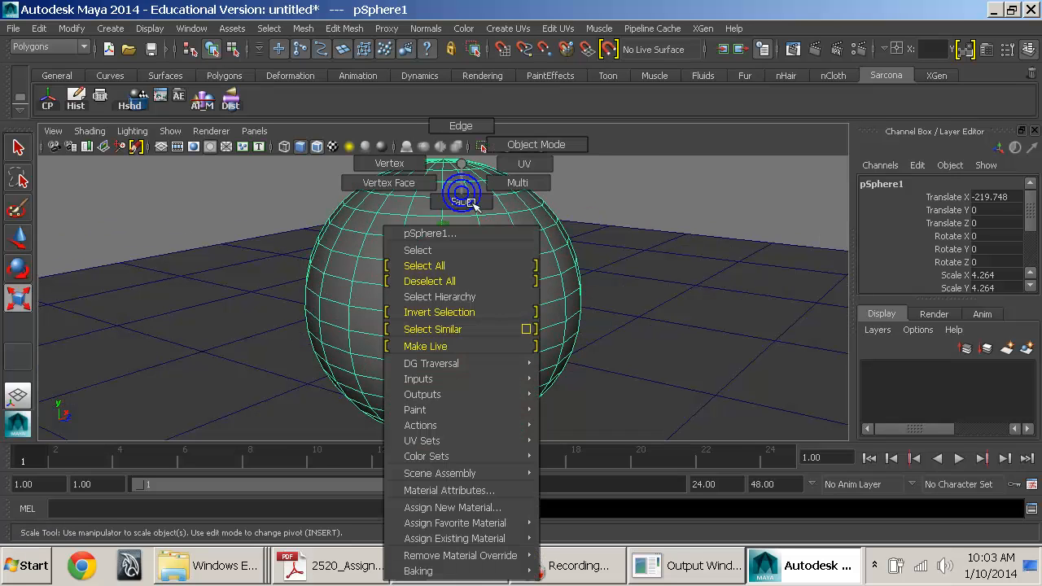
{"action": "right_click_drag", "start_coordinate": [435, 176], "coordinate": [411, 165]}
{"action": "left_click_drag", "start_coordinate": [421, 244], "coordinate": [483, 249], "text": "alt"}
{"action": "key", "text": "4"}
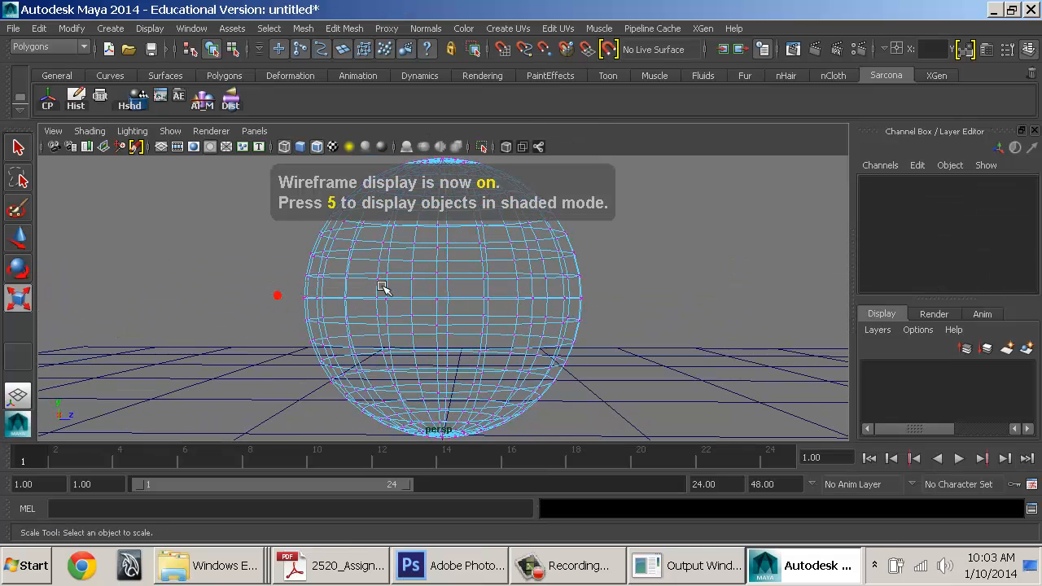
{"action": "left_click_drag", "start_coordinate": [381, 287], "coordinate": [793, 131]}
Trial-push the upper vertices down, then undo so the sphere stays round
{"action": "middle_click_drag", "start_coordinate": [535, 240], "coordinate": [524, 323], "text": "alt"}
{"action": "right_click_drag", "start_coordinate": [523, 323], "coordinate": [445, 342], "text": "alt"}
{"action": "middle_click_drag", "start_coordinate": [441, 340], "coordinate": [439, 331], "text": "alt"}
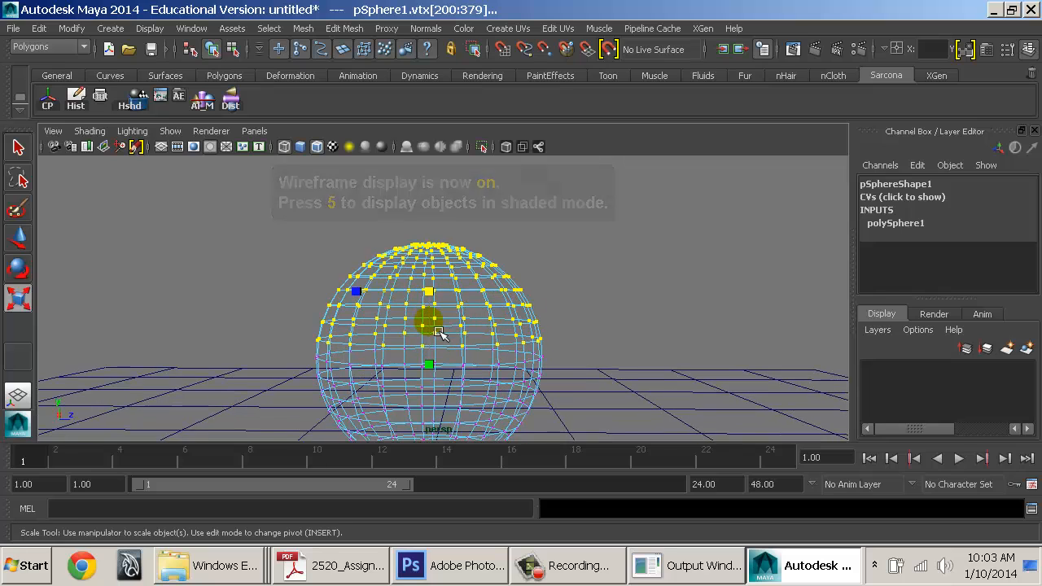
{"action": "key", "text": "w"}
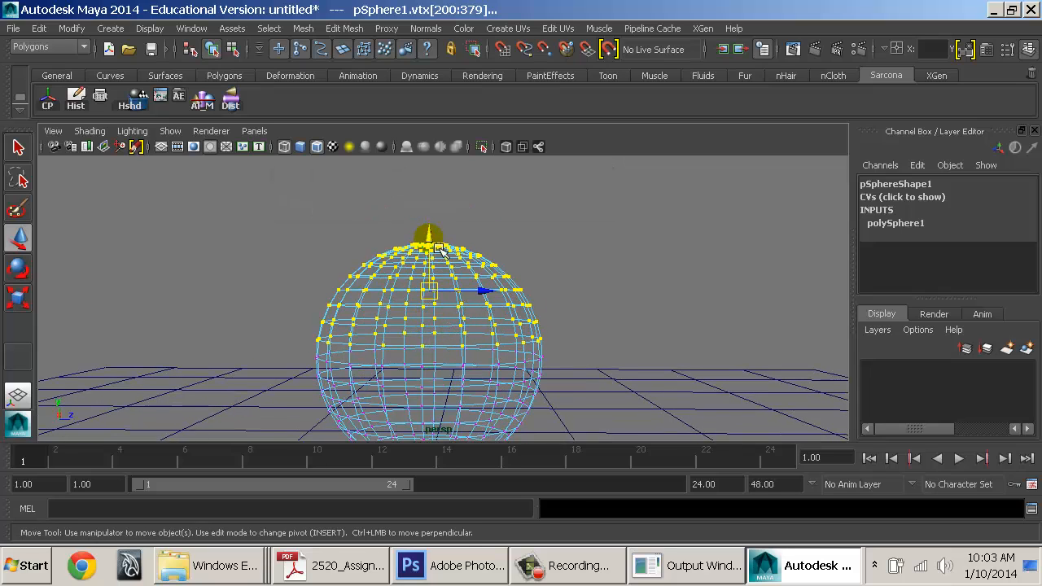
{"action": "left_click_drag", "start_coordinate": [440, 249], "coordinate": [440, 255]}
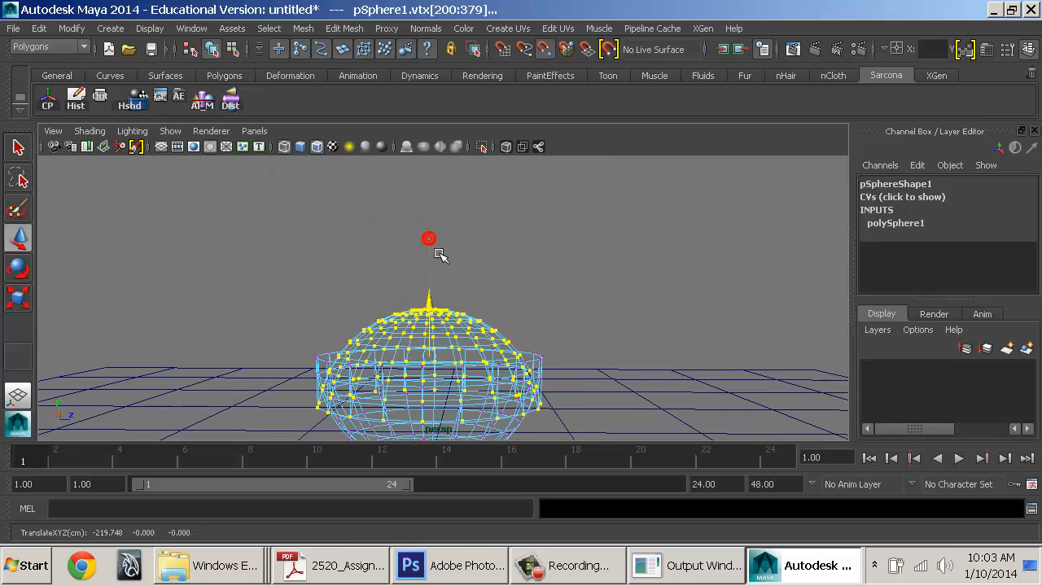
{"action": "left_click_drag", "start_coordinate": [445, 218], "coordinate": [499, 337], "text": "alt"}
{"action": "key", "text": "ctrl+z"}
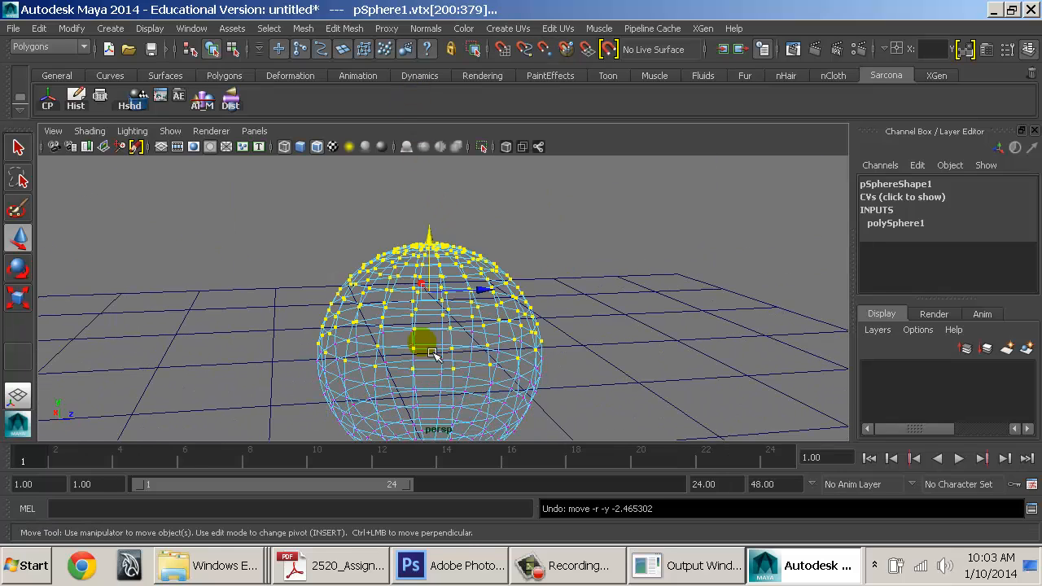
{"action": "left_click_drag", "start_coordinate": [434, 327], "coordinate": [471, 301], "text": "alt"}
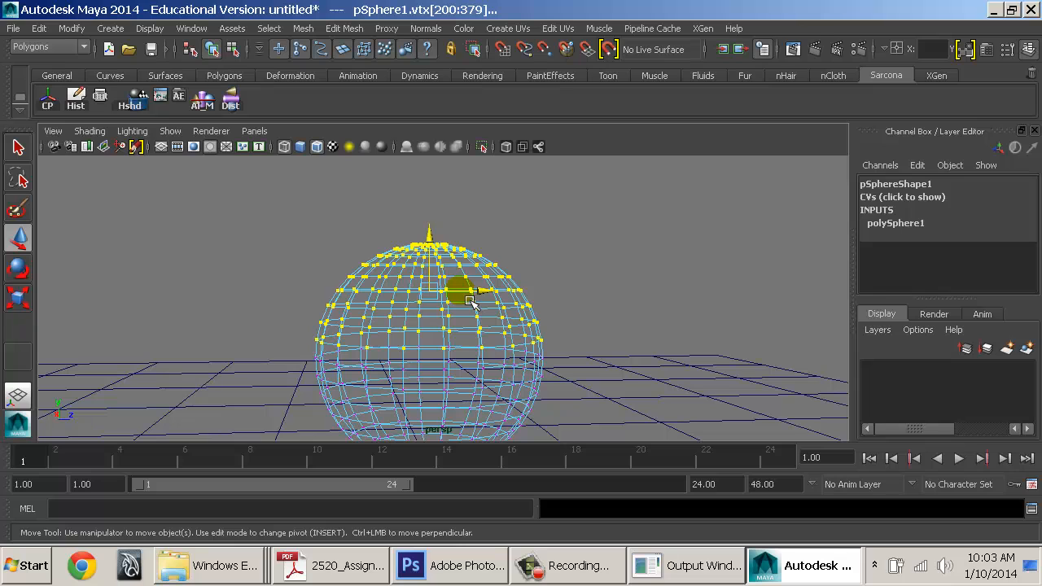
Uncheck Retain component spacing in the Move Tool settings and trial-pull the top vertices, then undo
{"action": "double_click", "coordinate": [23, 238]}
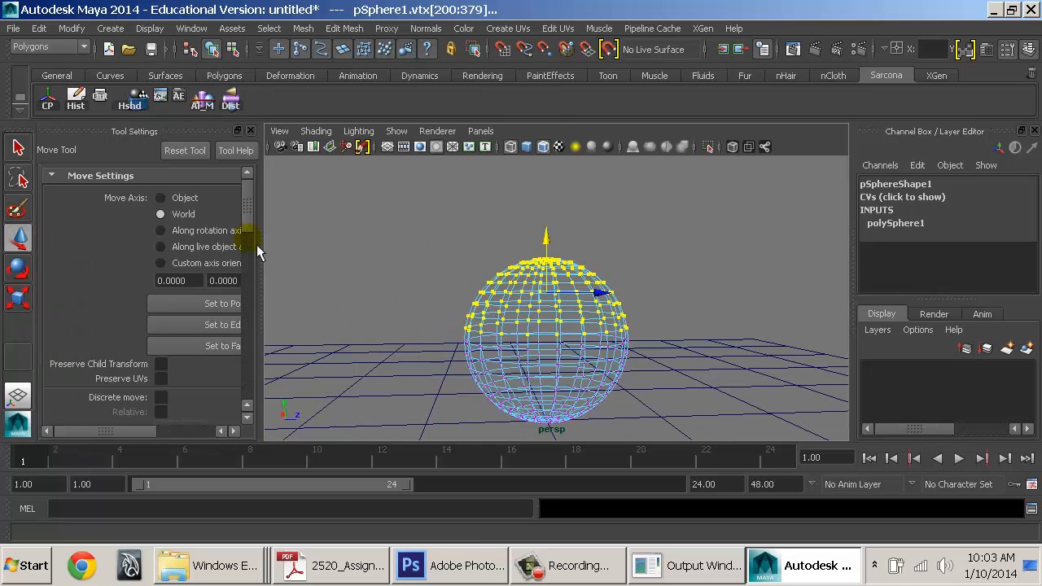
{"action": "left_click_drag", "start_coordinate": [272, 251], "coordinate": [365, 304]}
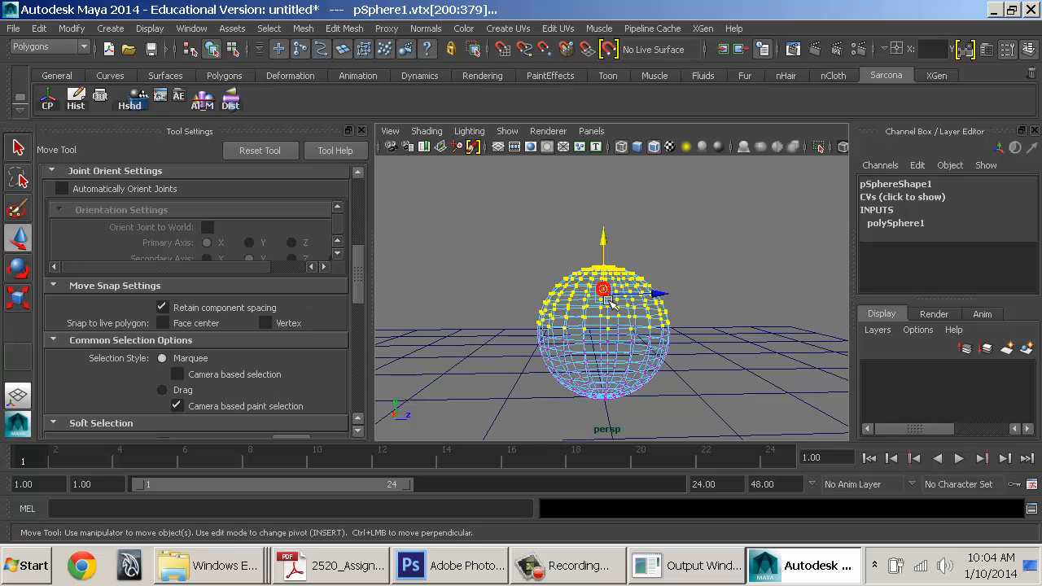
{"action": "left_click_drag", "start_coordinate": [617, 279], "coordinate": [619, 313]}
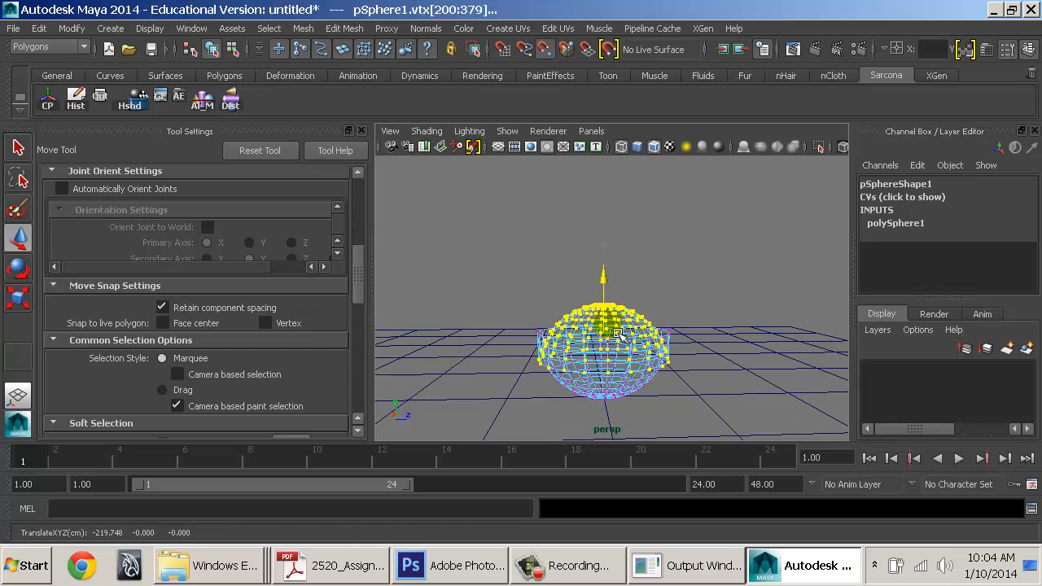
{"action": "left_click_drag", "start_coordinate": [615, 362], "coordinate": [617, 365], "text": "alt"}
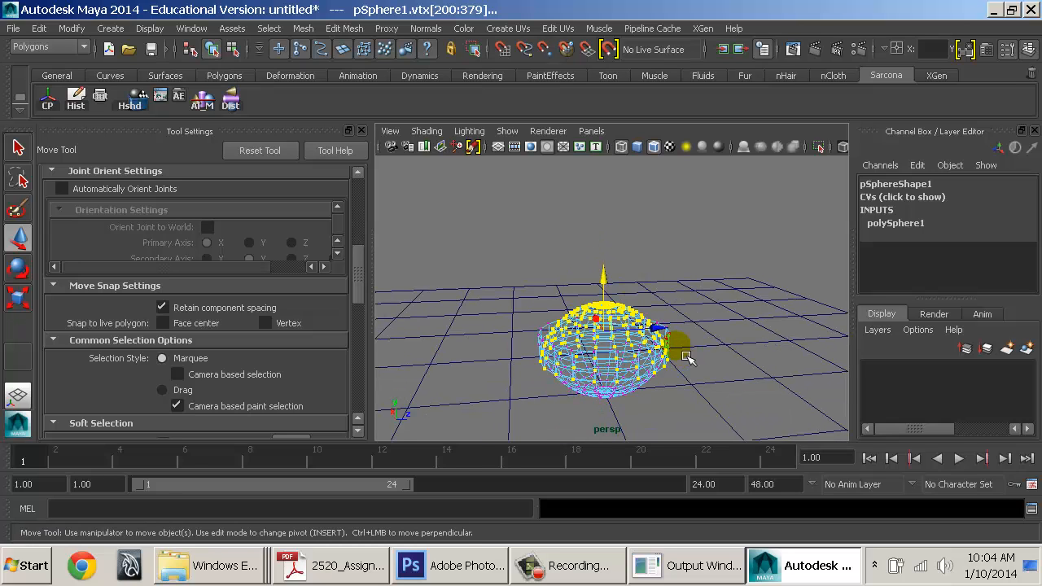
{"action": "key", "text": "ctrl+z"}
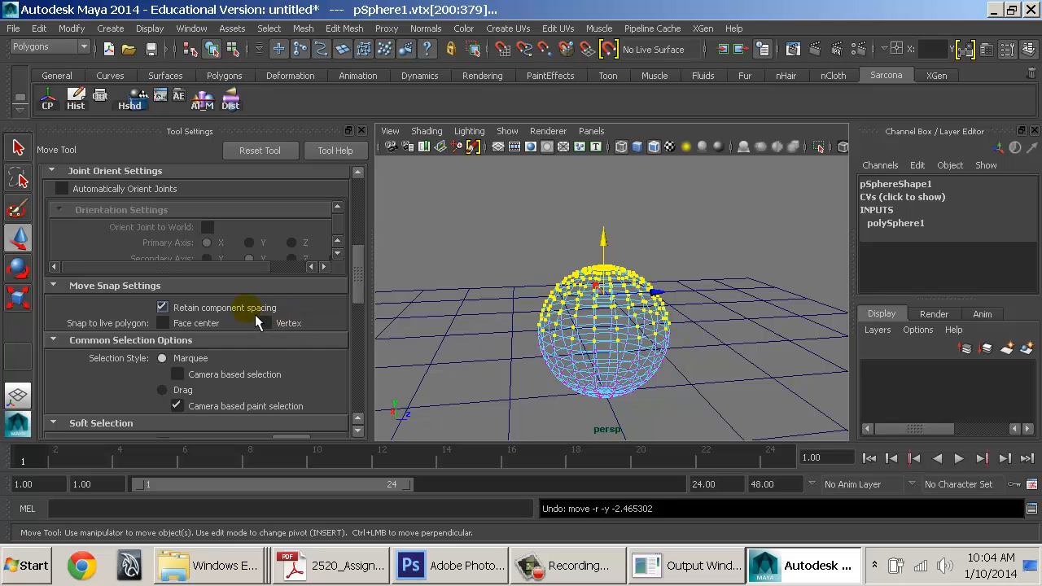
Collapse the upper vertices down into a bowl and view it shaded
{"action": "left_click_drag", "start_coordinate": [607, 245], "coordinate": [616, 270]}
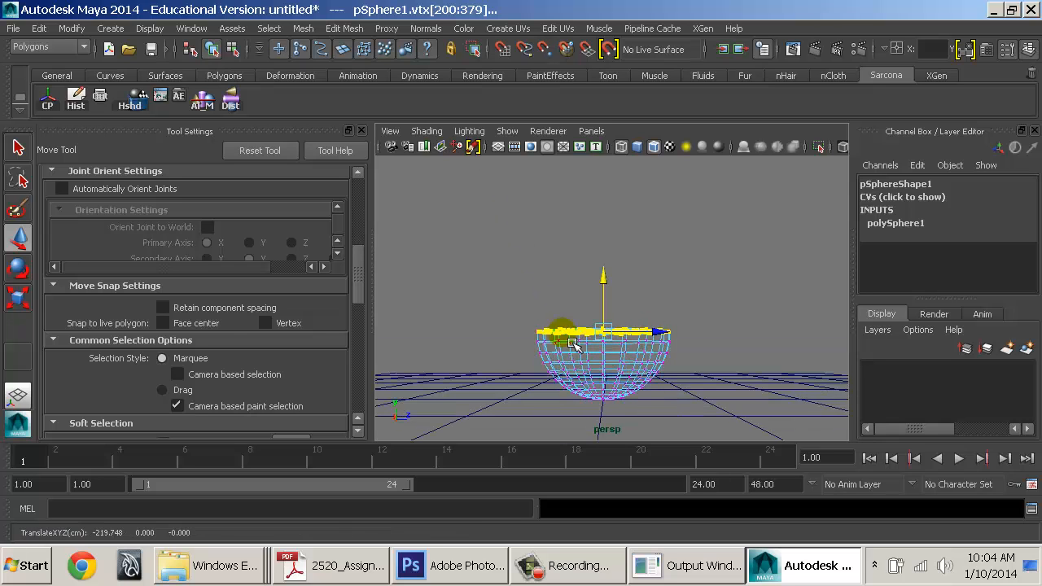
{"action": "mouse_move", "coordinate": [572, 343]}
{"action": "left_mouse_down", "text": "alt"}
{"action": "mouse_move", "coordinate": [519, 361]}
{"action": "mouse_move", "coordinate": [631, 381]}
{"action": "left_mouse_up", "text": "alt"}
{"action": "key", "text": "5"}
{"action": "key", "text": "f"}
{"action": "scroll", "coordinate": [631, 381], "scroll_direction": "down", "scroll_amount": 2}
{"action": "key", "text": "r"}
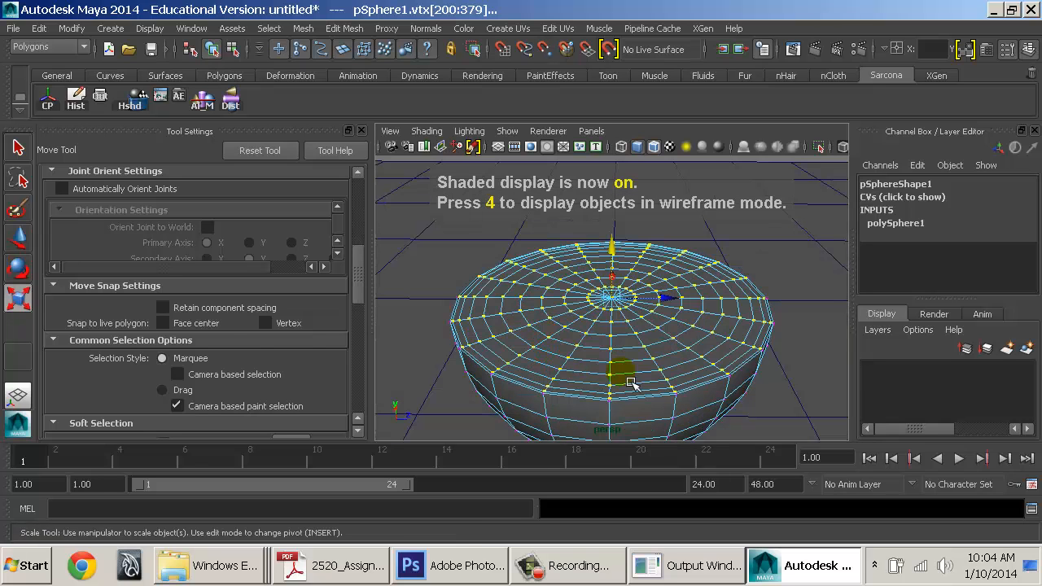
Return the bowl to object mode, close the tool settings panel, and reselect it
{"action": "right_click_drag", "start_coordinate": [496, 337], "coordinate": [535, 328]}
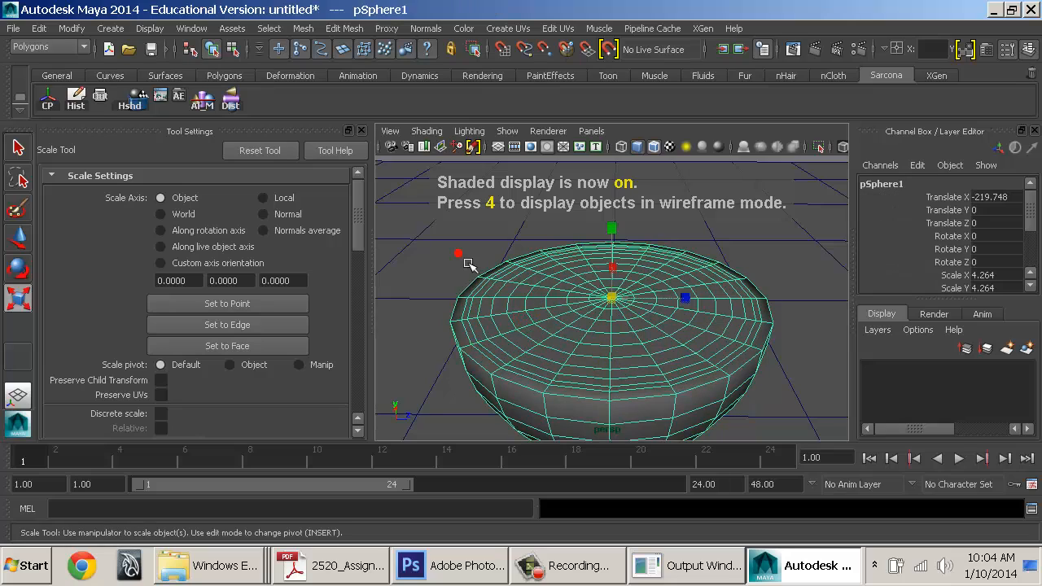
{"action": "left_click_drag", "start_coordinate": [469, 265], "coordinate": [833, 356], "text": "alt"}
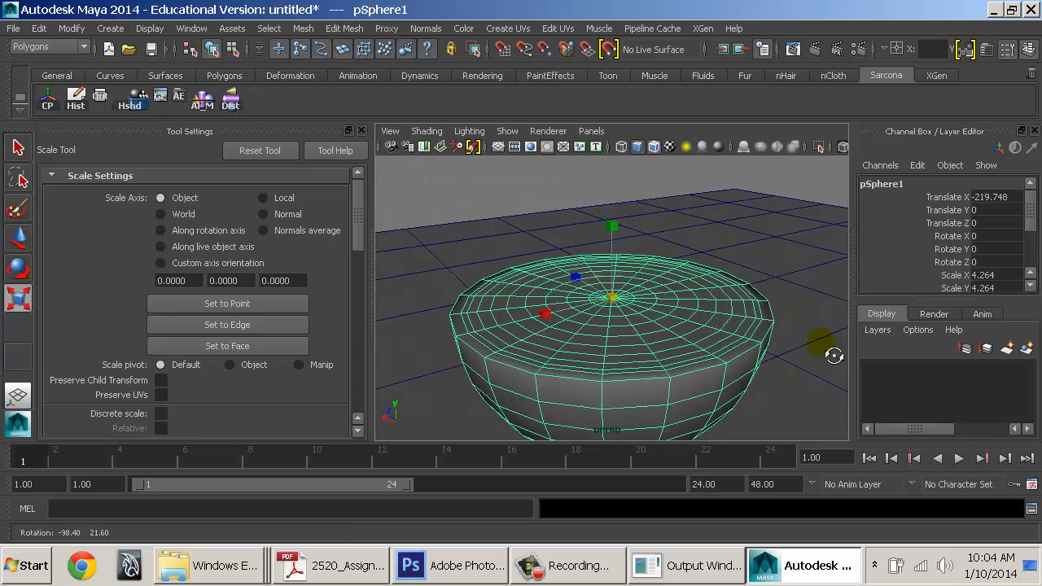
{"action": "left_click", "coordinate": [540, 217]}
{"action": "left_click_drag", "start_coordinate": [539, 217], "coordinate": [542, 289], "text": "alt"}
{"action": "left_click", "coordinate": [361, 130]}
{"action": "left_click_drag", "start_coordinate": [689, 302], "coordinate": [581, 356], "text": "alt"}
{"action": "left_click", "coordinate": [533, 309]}
Switch to rotating, deselect the tipped bowl, and orbit to a low front view
{"action": "key", "text": "e"}
{"action": "left_click", "coordinate": [670, 190]}
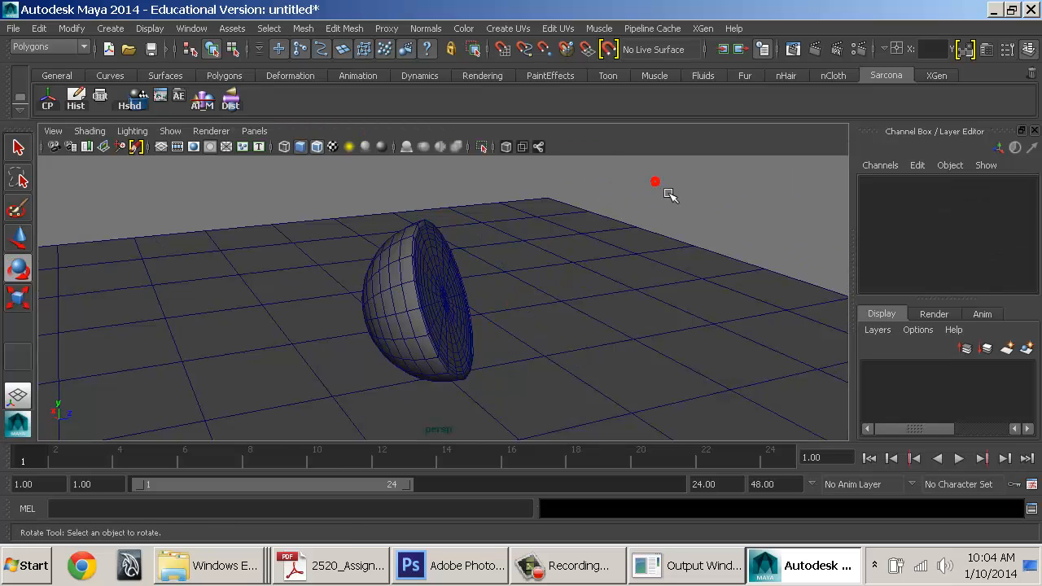
{"action": "left_click_drag", "start_coordinate": [670, 191], "coordinate": [470, 286], "text": "alt"}
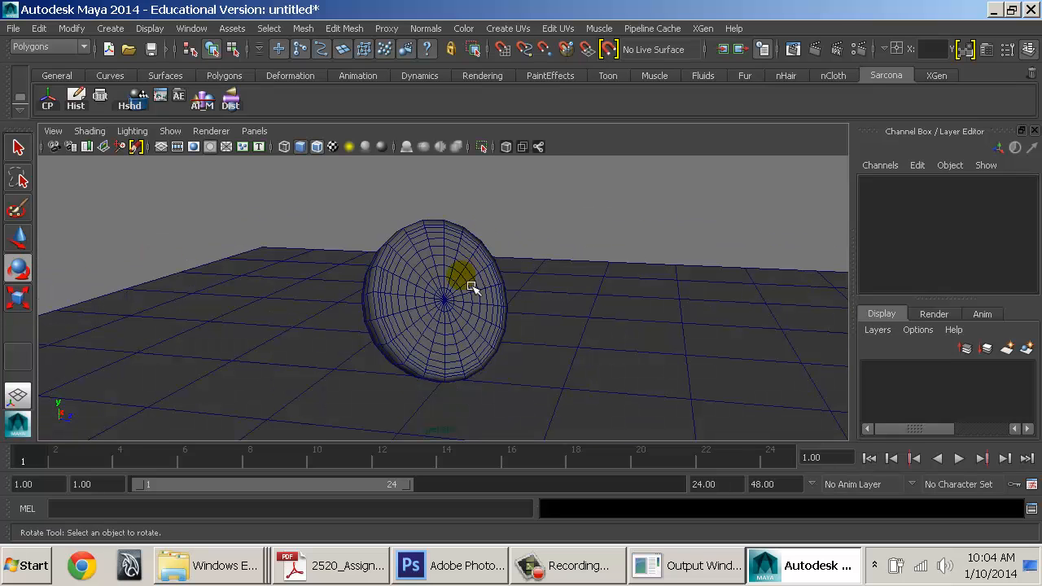
{"action": "key", "text": "alt+Tab"}
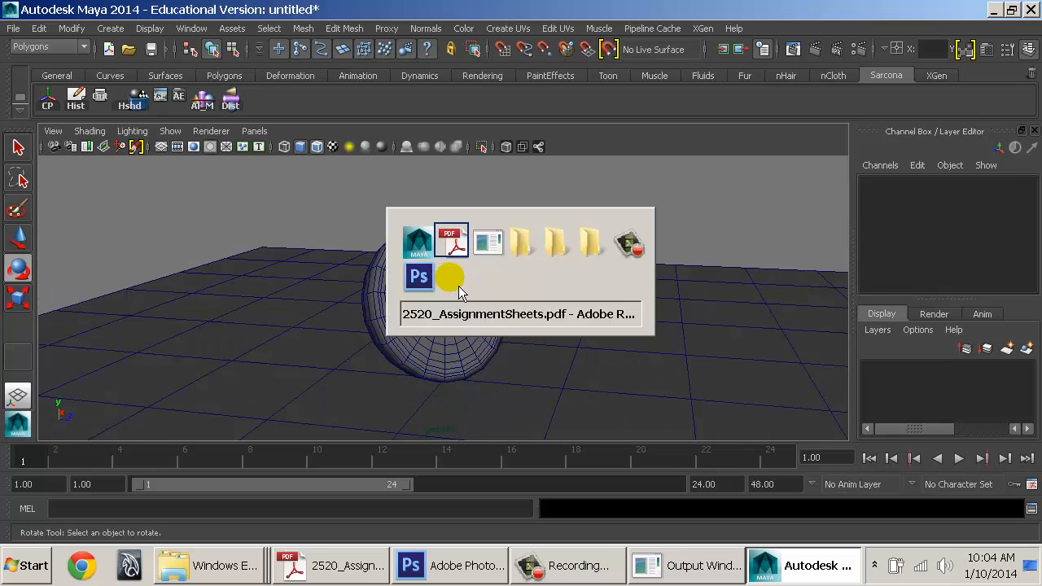
{"action": "key", "text": "Escape"}
Select the half-sphere and try snap-moving it along Z, then undo the move
{"action": "left_click", "coordinate": [501, 343]}
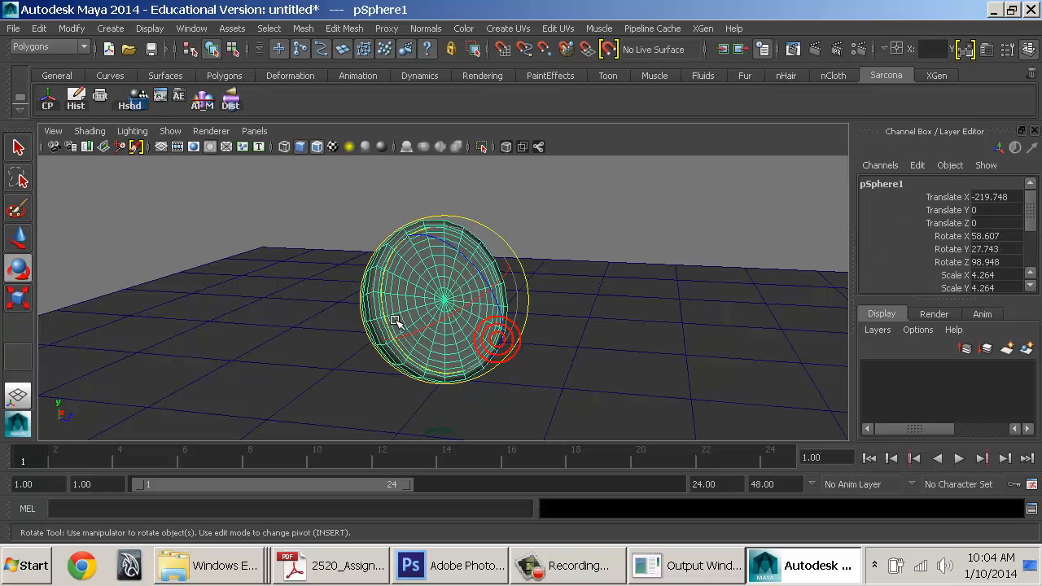
{"action": "key", "text": "w"}
{"action": "left_click_drag", "start_coordinate": [640, 347], "coordinate": [407, 367], "text": "alt"}
{"action": "left_click", "coordinate": [481, 296]}
{"action": "middle_click_drag", "start_coordinate": [407, 367], "coordinate": [517, 316], "text": "alt"}
{"action": "right_click_drag", "start_coordinate": [516, 316], "coordinate": [427, 317], "text": "alt"}
{"action": "left_click_drag", "start_coordinate": [427, 317], "coordinate": [401, 345], "text": "alt"}
{"action": "key", "text": "v"}
{"action": "middle_click_drag", "start_coordinate": [363, 319], "coordinate": [383, 341]}
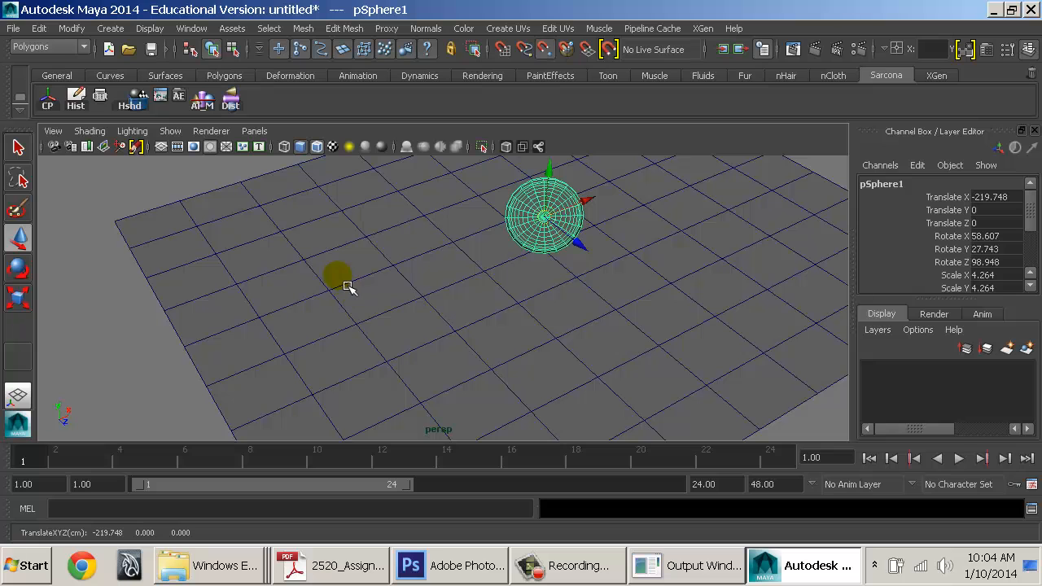
{"action": "middle_click_drag", "start_coordinate": [348, 286], "coordinate": [540, 255]}
{"action": "key", "text": "z"}
Move the half-sphere's pivot away from its pole using pivot editing (Insert)
{"action": "left_click_drag", "start_coordinate": [530, 261], "coordinate": [533, 325], "text": "alt"}
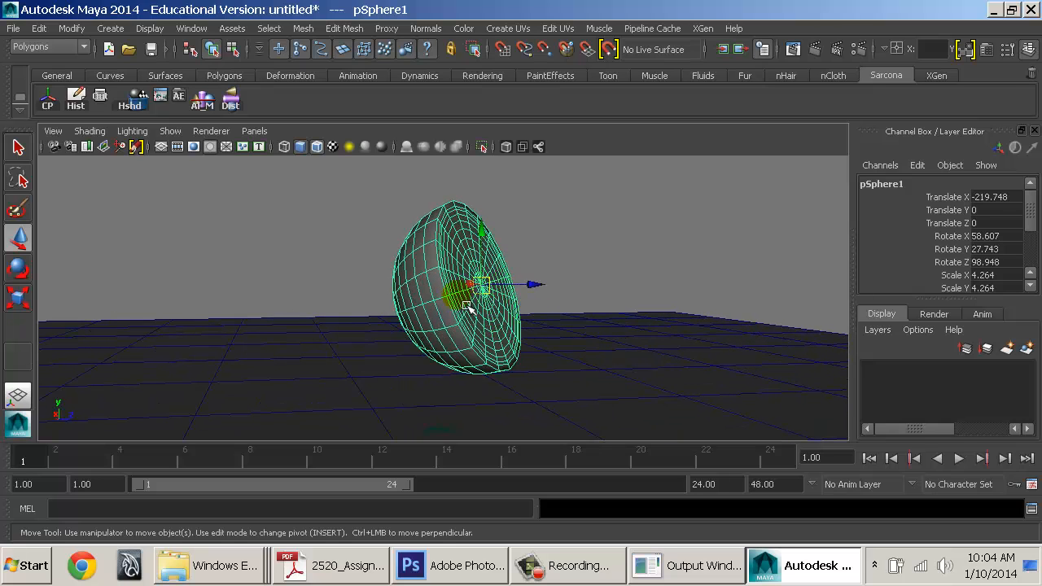
{"action": "left_click_drag", "start_coordinate": [468, 307], "coordinate": [400, 353], "text": "alt"}
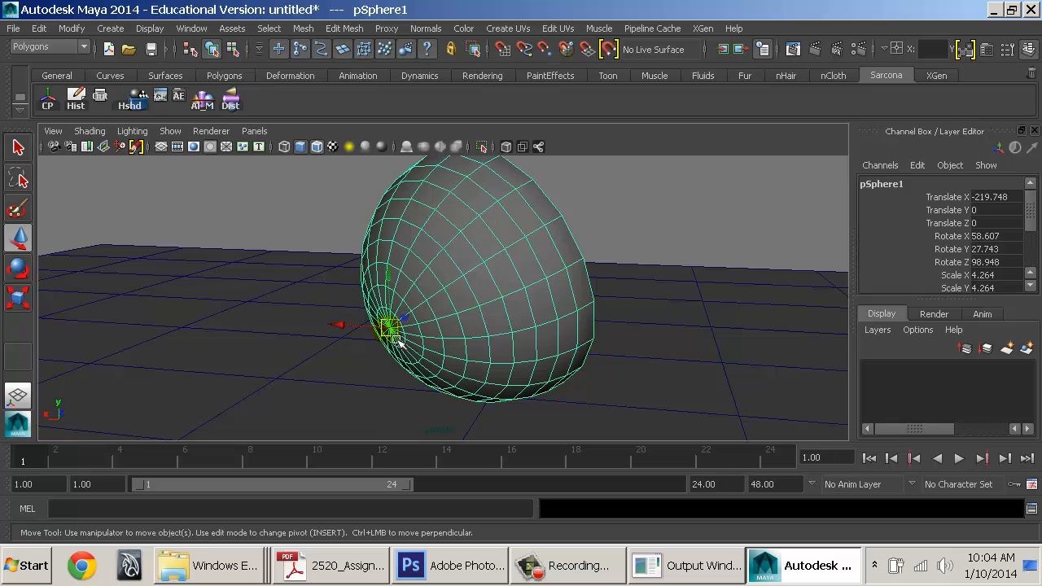
{"action": "left_click_drag", "start_coordinate": [426, 370], "coordinate": [496, 388], "text": "alt"}
{"action": "key", "text": "Insert"}
{"action": "left_click_drag", "start_coordinate": [422, 364], "coordinate": [607, 367]}
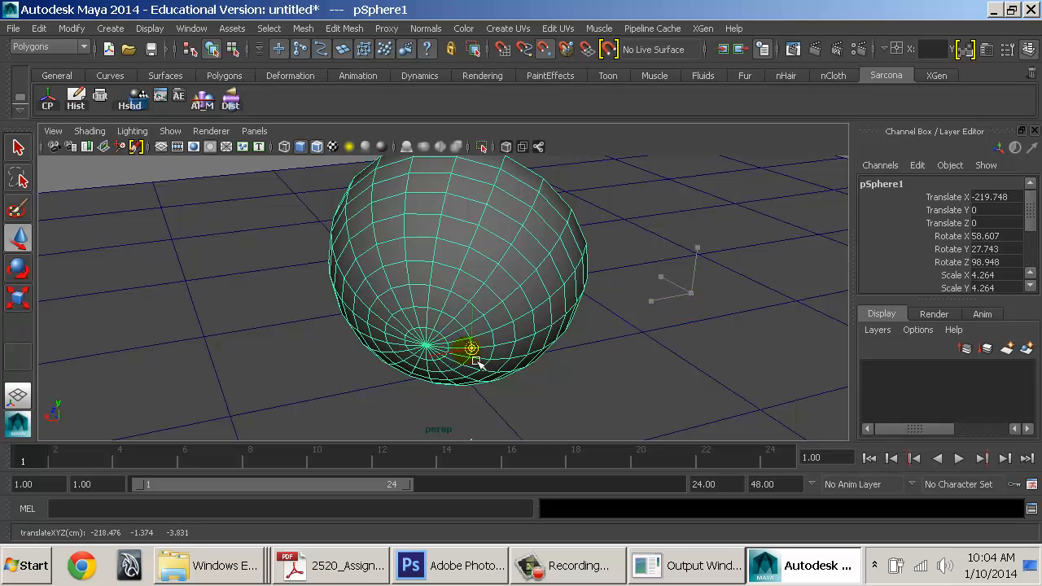
{"action": "key", "text": "Insert"}
Snap-move the half-sphere to the right of the grid and rotate it upright
{"action": "left_click_drag", "start_coordinate": [630, 365], "coordinate": [312, 363], "text": "alt"}
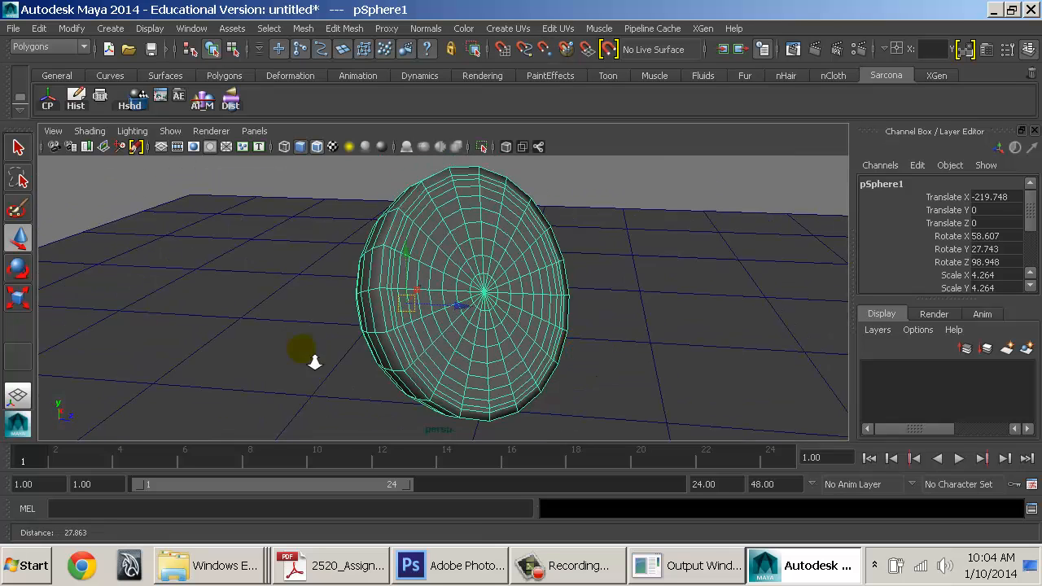
{"action": "right_click_drag", "start_coordinate": [513, 401], "coordinate": [395, 379], "text": "alt"}
{"action": "key", "text": "v"}
{"action": "middle_click_drag", "start_coordinate": [395, 378], "coordinate": [597, 348]}
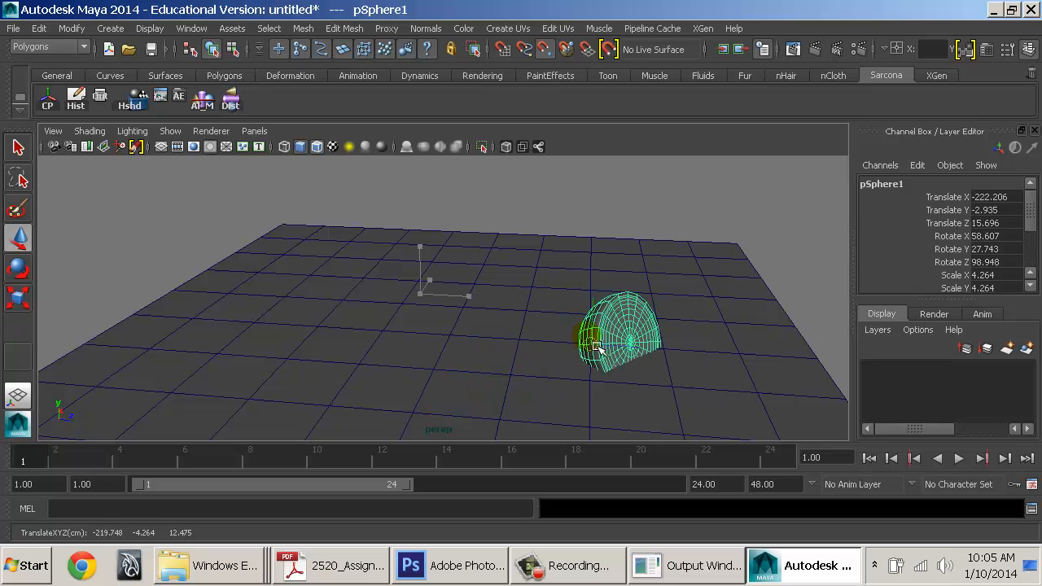
{"action": "key", "text": "e"}
{"action": "left_click", "coordinate": [675, 310]}
{"action": "key", "text": "ctrl+z"}
{"action": "mouse_move", "coordinate": [615, 337]}
{"action": "left_mouse_down"}
{"action": "mouse_move", "coordinate": [544, 268]}
{"action": "mouse_move", "coordinate": [606, 355]}
{"action": "left_mouse_up"}
{"action": "left_click_drag", "start_coordinate": [637, 363], "coordinate": [474, 366], "text": "alt"}
Fine-tune its rotation, move it further right, then delete the half-sphere
{"action": "key", "text": "w"}
{"action": "key", "text": "e"}
{"action": "left_click_drag", "start_coordinate": [521, 290], "coordinate": [594, 382], "text": "alt"}
{"action": "right_click_drag", "start_coordinate": [558, 363], "coordinate": [458, 353], "text": "alt"}
{"action": "left_click_drag", "start_coordinate": [530, 330], "coordinate": [812, 358], "text": "alt"}
{"action": "key", "text": "w"}
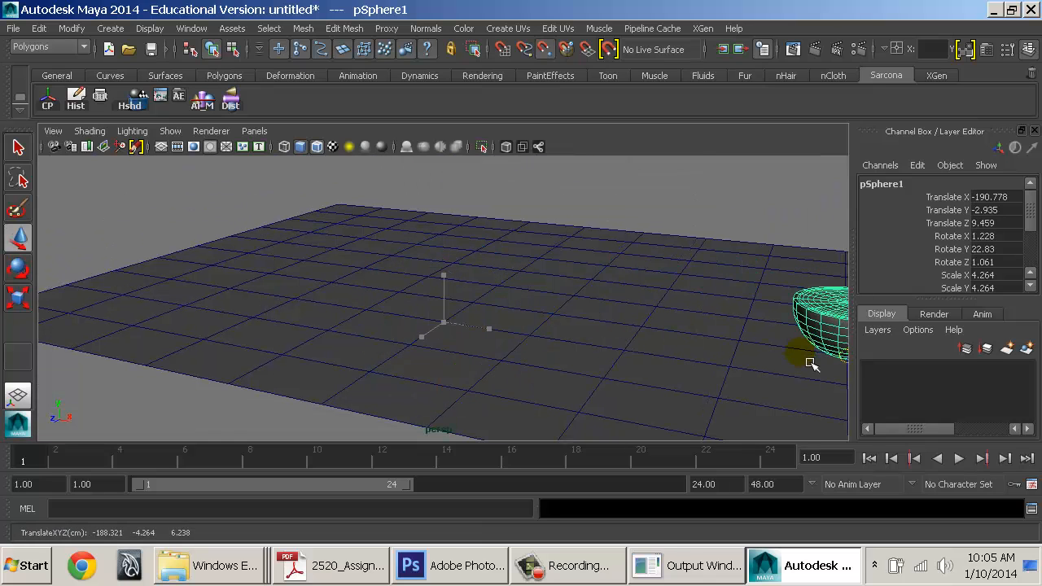
{"action": "right_click_drag", "start_coordinate": [794, 356], "coordinate": [489, 328], "text": "alt"}
{"action": "left_click_drag", "start_coordinate": [611, 347], "coordinate": [554, 356], "text": "alt"}
{"action": "key", "text": "Delete"}
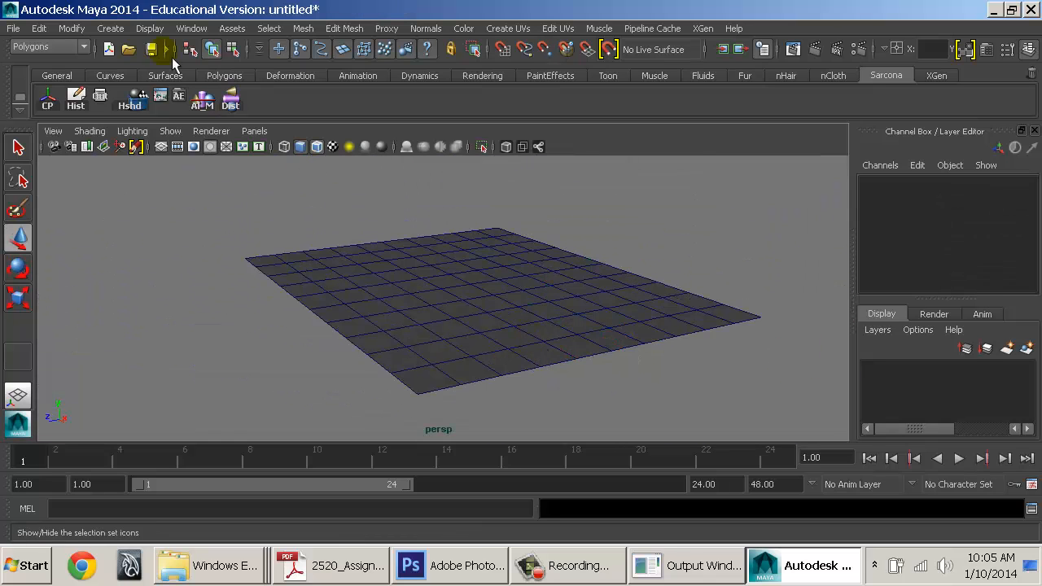
Create a polygon cube from Polygon Primitives and snap-move it onto the grid
{"action": "left_click", "coordinate": [110, 28]}
{"action": "mouse_move", "coordinate": [224, 71]}
{"action": "left_click", "coordinate": [301, 92]}
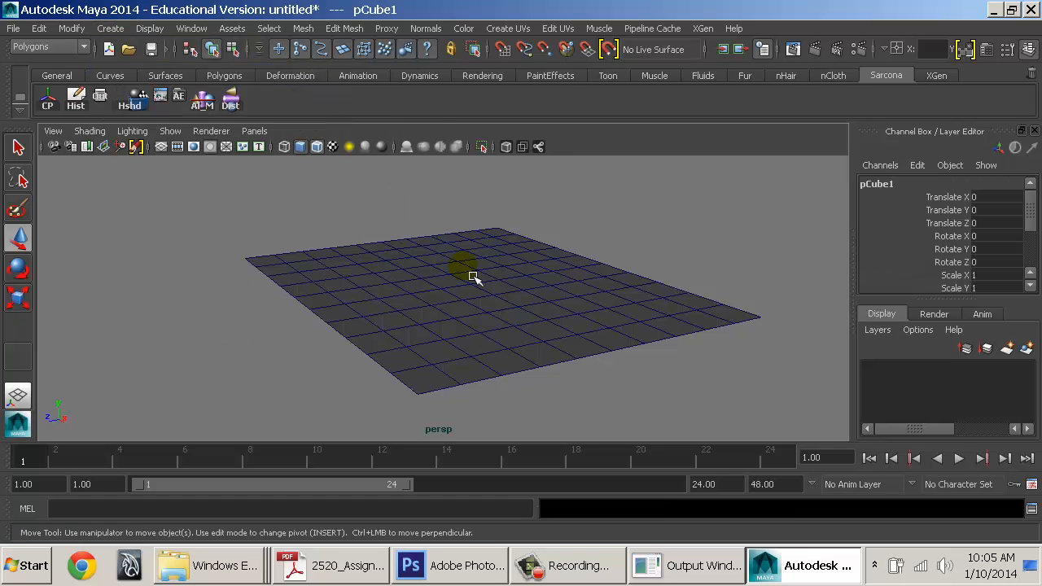
{"action": "right_click_drag", "start_coordinate": [475, 278], "coordinate": [509, 261], "text": "alt"}
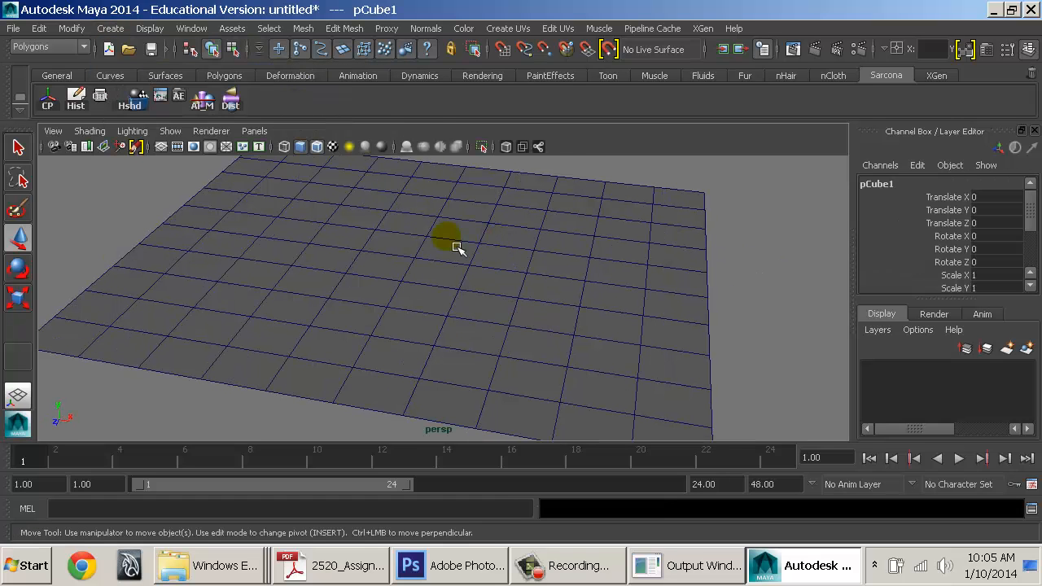
{"action": "key", "text": "v"}
{"action": "middle_click_drag", "start_coordinate": [441, 249], "coordinate": [490, 258]}
Move the cube's pivot to its bottom front edge on the ground plane
{"action": "key", "text": "r"}
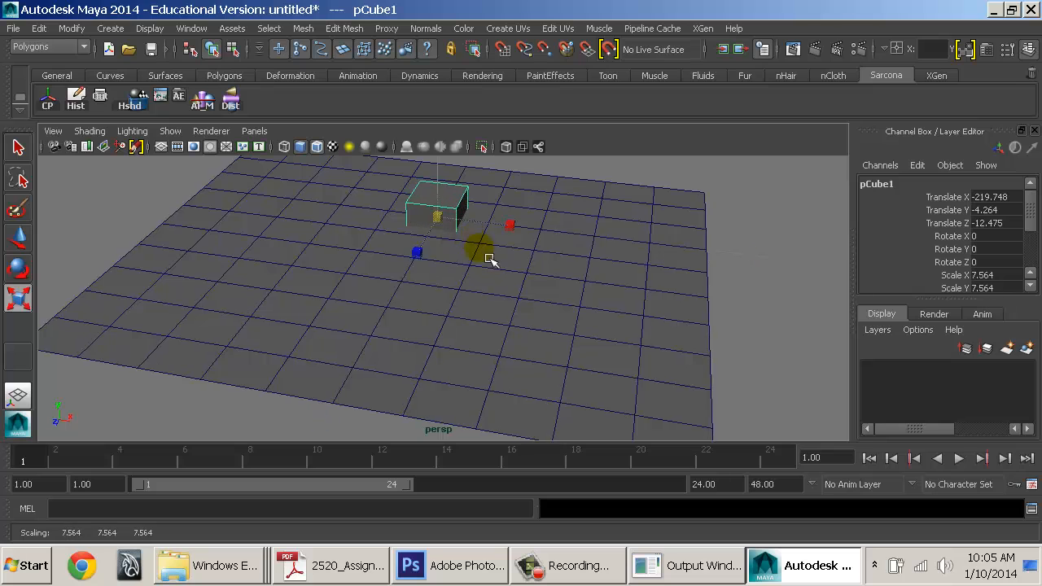
{"action": "key", "text": "f"}
{"action": "left_click_drag", "start_coordinate": [621, 345], "coordinate": [469, 331], "text": "alt"}
{"action": "left_click_drag", "start_coordinate": [551, 332], "coordinate": [450, 340], "text": "alt"}
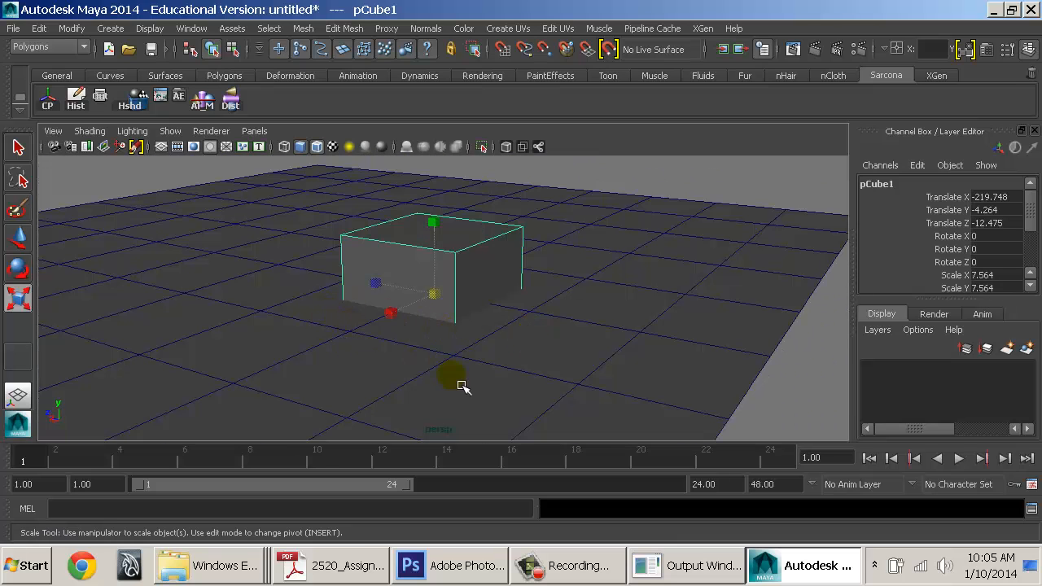
{"action": "left_click_drag", "start_coordinate": [463, 387], "coordinate": [442, 360], "text": "alt"}
{"action": "key", "text": "Insert"}
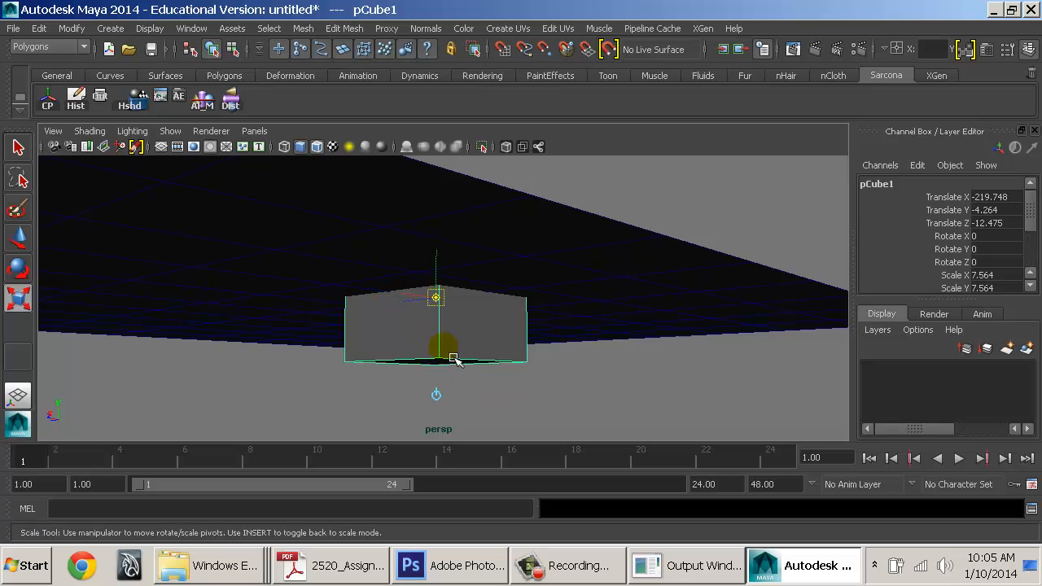
{"action": "left_click_drag", "start_coordinate": [449, 315], "coordinate": [488, 383]}
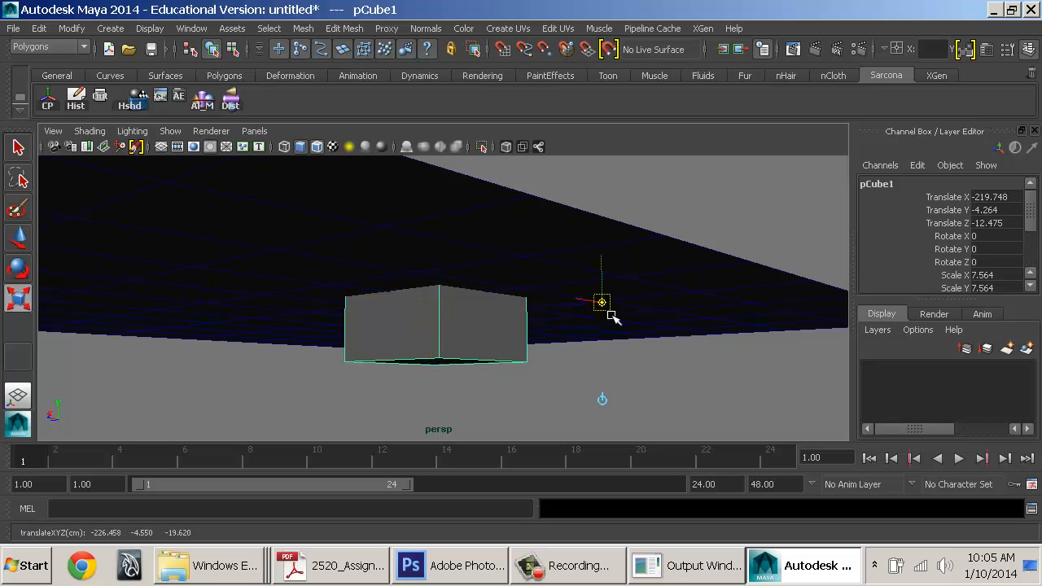
{"action": "left_click_drag", "start_coordinate": [540, 354], "coordinate": [480, 340], "text": "alt"}
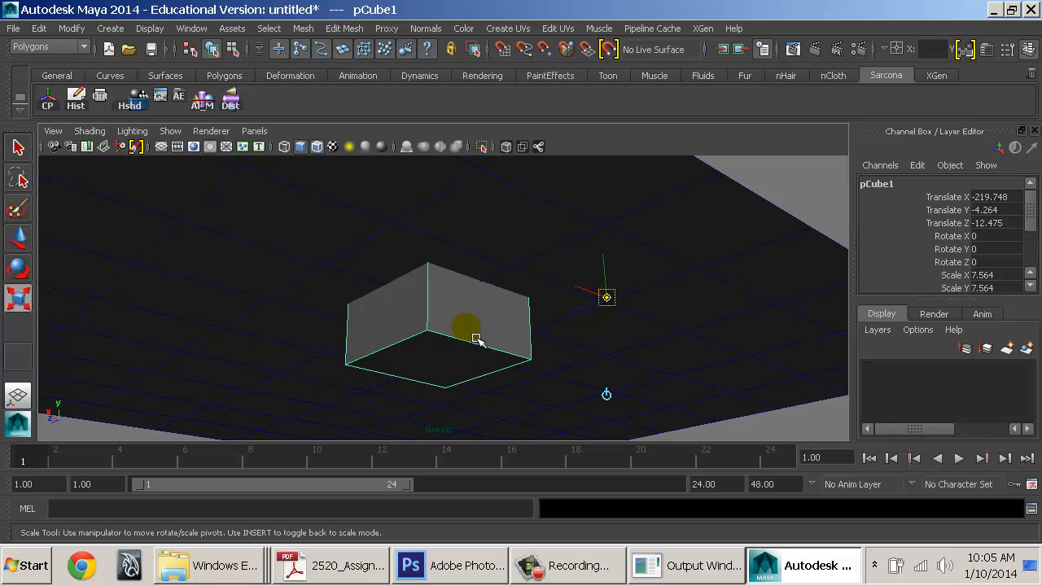
{"action": "left_click_drag", "start_coordinate": [609, 315], "coordinate": [604, 319]}
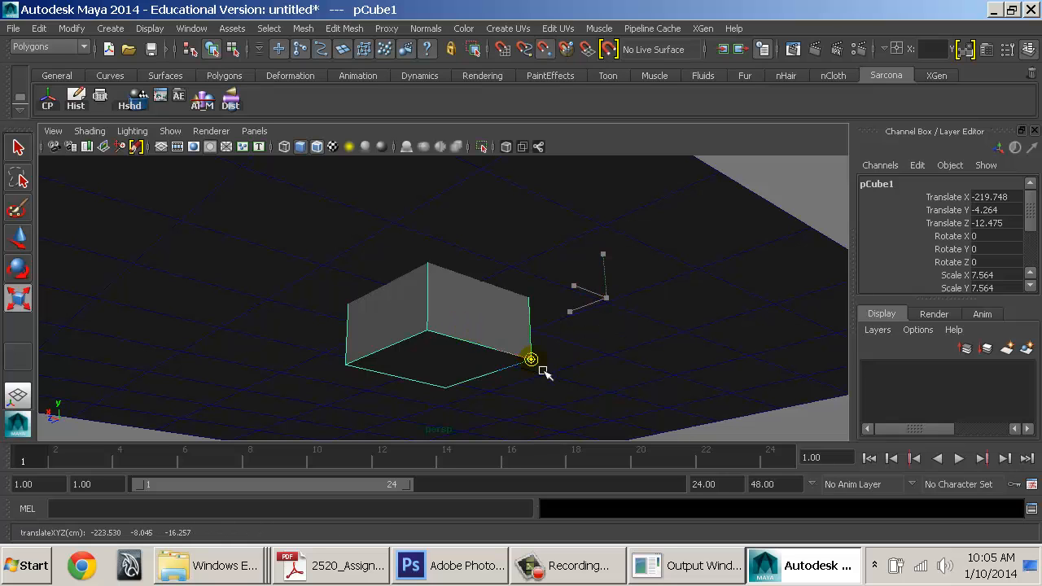
Snap the cube onto the ground, then scale it to 8.823, 2.912, 2.912
{"action": "left_click_drag", "start_coordinate": [542, 373], "coordinate": [269, 387], "text": "alt"}
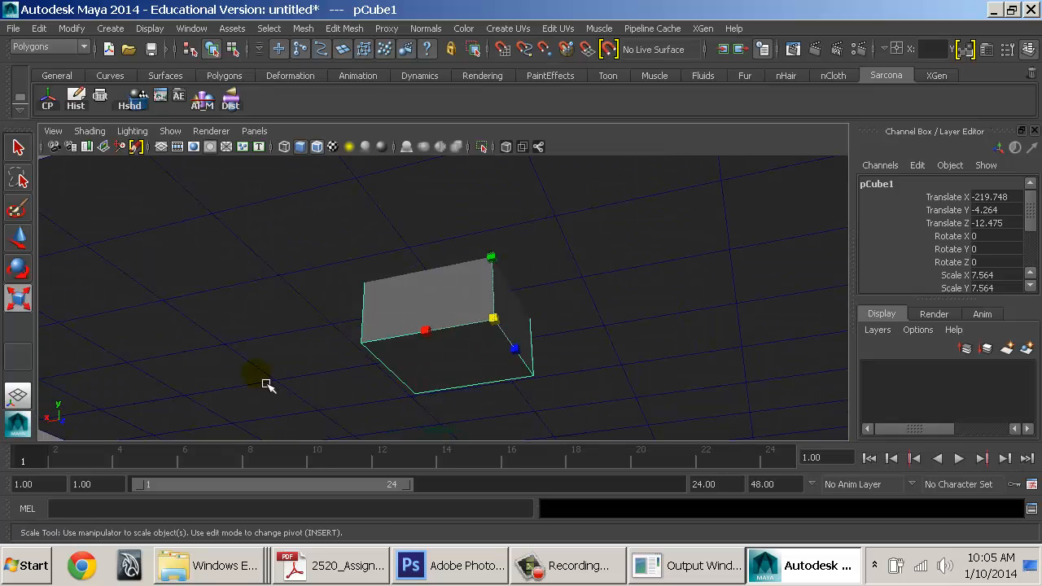
{"action": "key", "text": "w"}
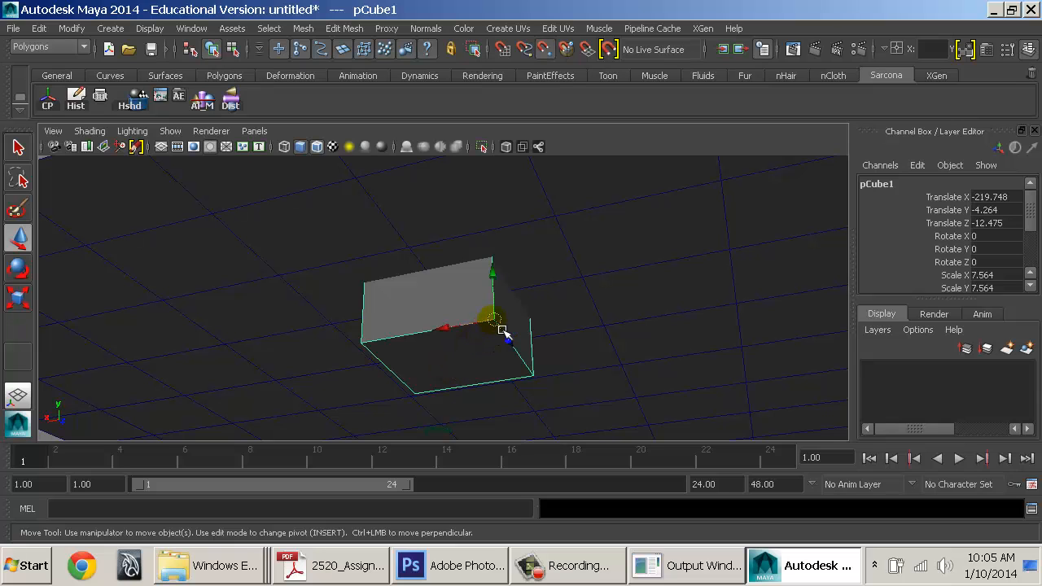
{"action": "left_click_drag", "start_coordinate": [494, 320], "coordinate": [735, 380]}
{"action": "scroll", "coordinate": [588, 356], "scroll_direction": "down", "scroll_amount": 2}
{"action": "mouse_move", "coordinate": [445, 303]}
{"action": "left_mouse_down"}
{"action": "mouse_move", "coordinate": [575, 347]}
{"action": "mouse_move", "coordinate": [463, 305]}
{"action": "left_mouse_up"}
{"action": "key", "text": "r"}
{"action": "middle_click_drag", "start_coordinate": [521, 348], "coordinate": [404, 349]}
{"action": "left_click_drag", "start_coordinate": [480, 320], "coordinate": [507, 323]}
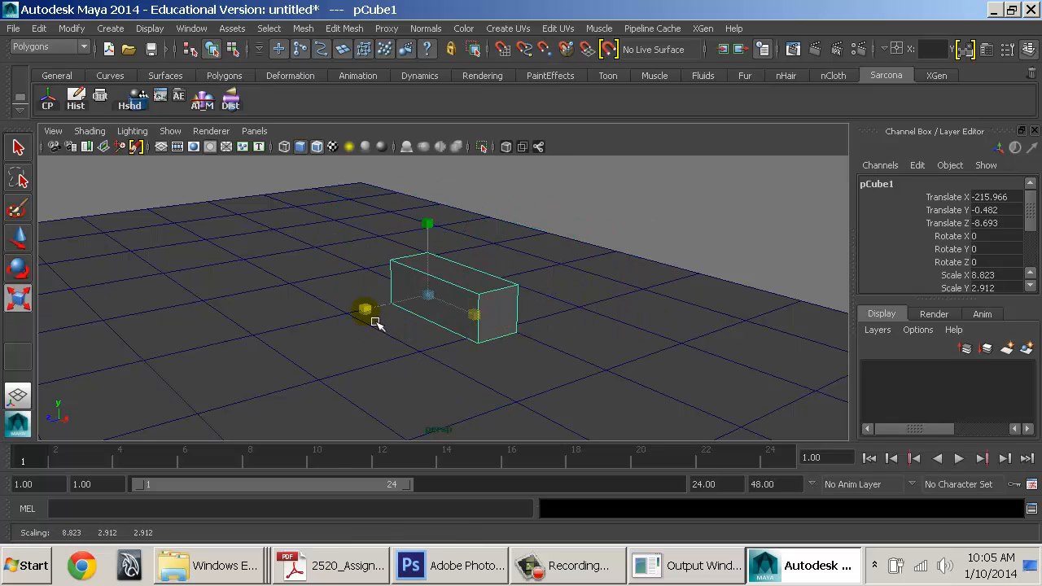
Stretch the box along Z and then along X
{"action": "left_click_drag", "start_coordinate": [376, 323], "coordinate": [526, 350]}
{"action": "key", "text": "w"}
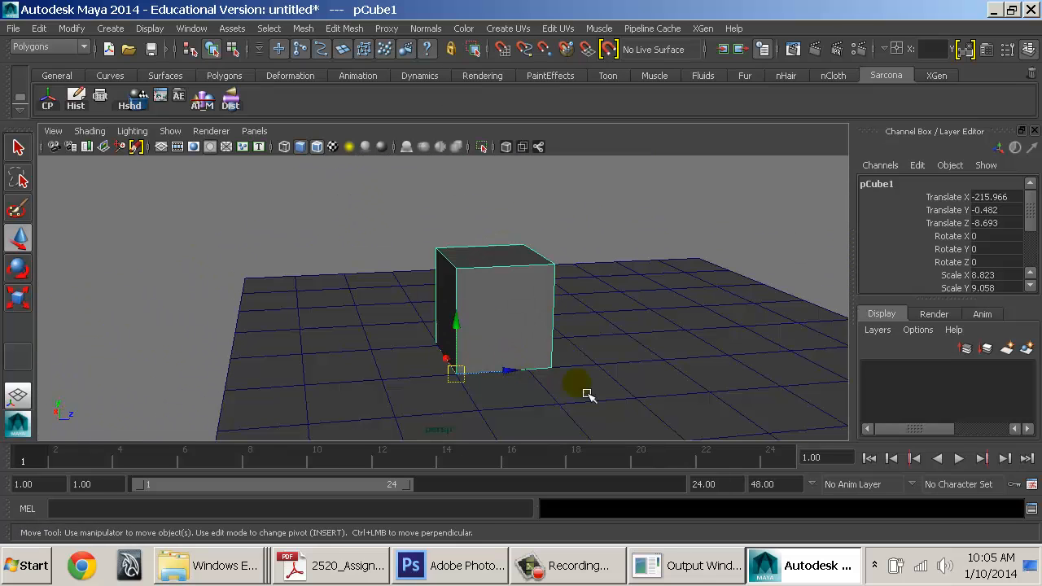
{"action": "left_click_drag", "start_coordinate": [589, 395], "coordinate": [297, 368], "text": "alt"}
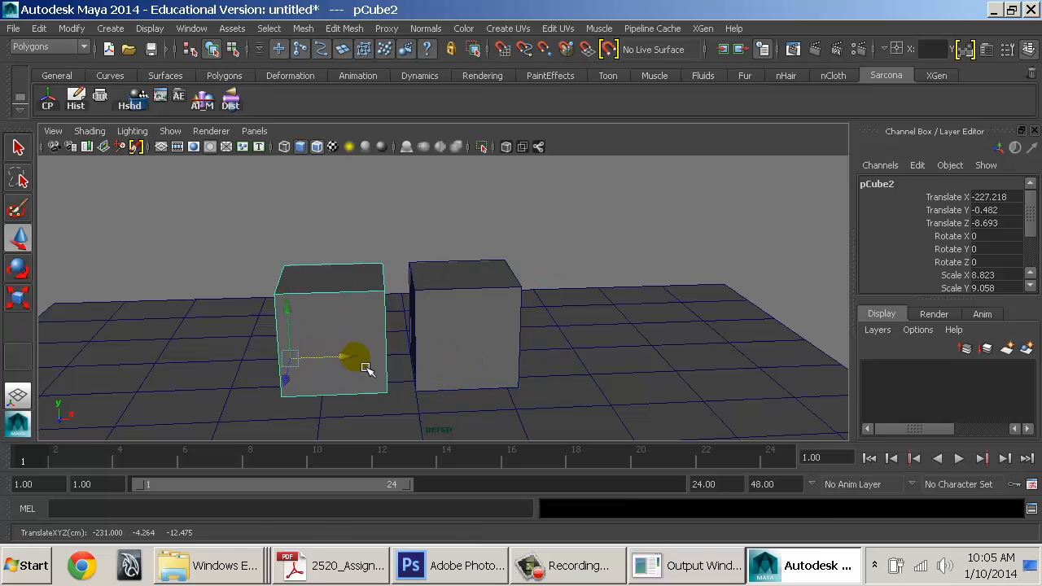
{"action": "key", "text": "r"}
{"action": "mouse_move", "coordinate": [366, 366]}
{"action": "left_mouse_down"}
{"action": "mouse_move", "coordinate": [389, 361]}
{"action": "mouse_move", "coordinate": [318, 367]}
{"action": "mouse_move", "coordinate": [391, 399]}
{"action": "mouse_move", "coordinate": [374, 373]}
{"action": "left_mouse_up"}
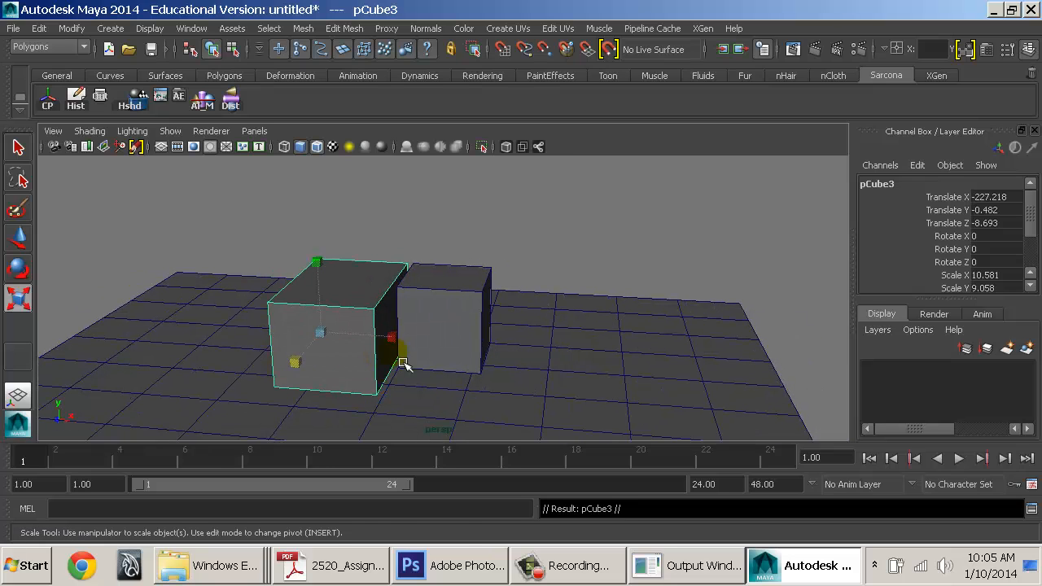
Slide the copied box right, enlarge it to 16.963, 15.345, 27.931, and add a new cube
{"action": "key", "text": "w"}
{"action": "left_click_drag", "start_coordinate": [361, 334], "coordinate": [545, 419]}
{"action": "key", "text": "r"}
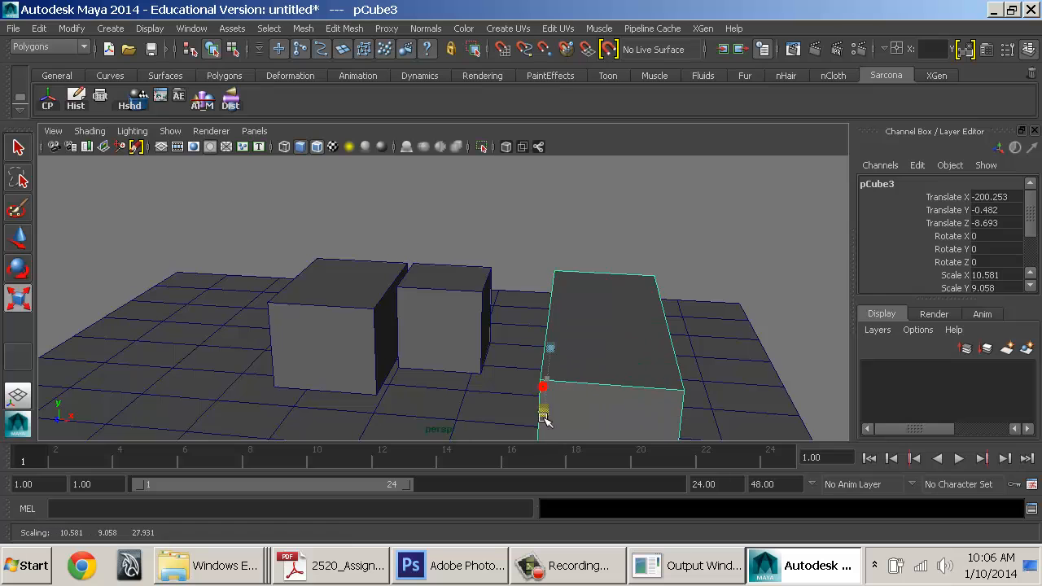
{"action": "left_click_drag", "start_coordinate": [618, 387], "coordinate": [571, 408], "text": "alt"}
{"action": "right_click_drag", "start_coordinate": [570, 407], "coordinate": [578, 403], "text": "alt"}
{"action": "left_click_drag", "start_coordinate": [609, 380], "coordinate": [776, 363]}
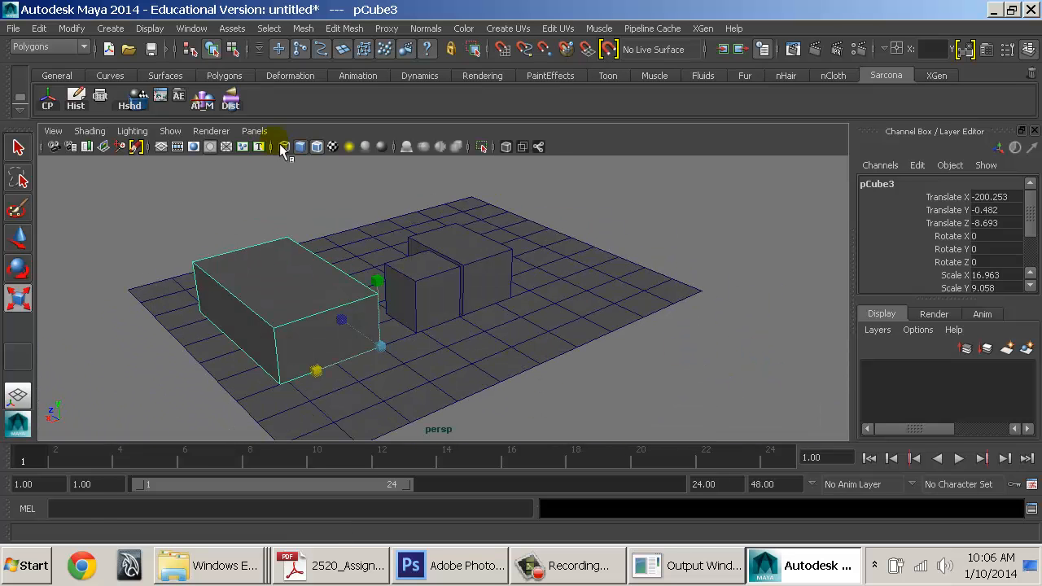
{"action": "left_click_drag", "start_coordinate": [390, 293], "coordinate": [355, 213]}
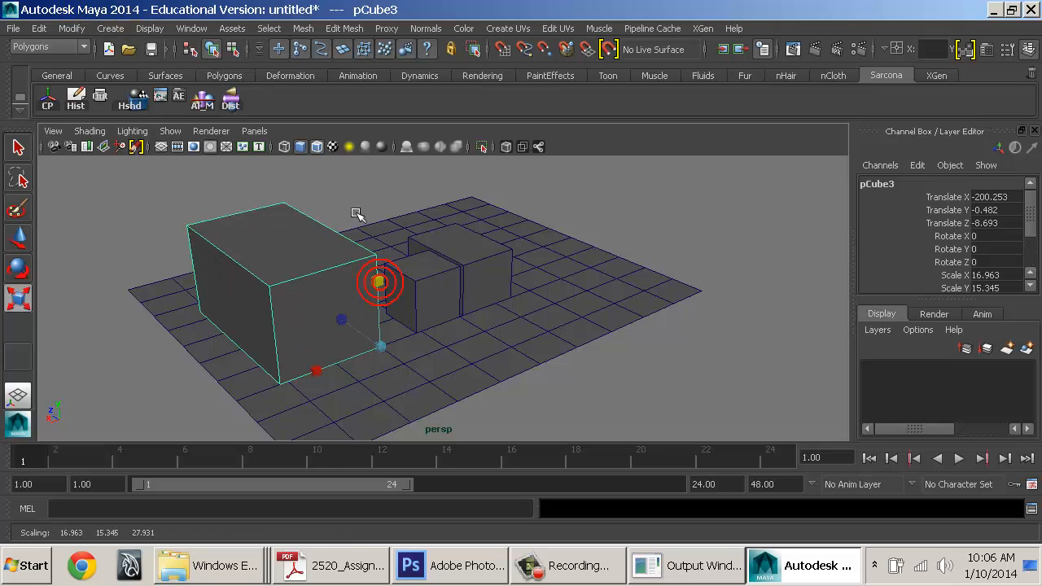
{"action": "right_click_drag", "start_coordinate": [495, 233], "coordinate": [500, 205], "text": "shift"}
Enlarge the new cube uniformly, raise it, and make it taller
{"action": "key", "text": "w"}
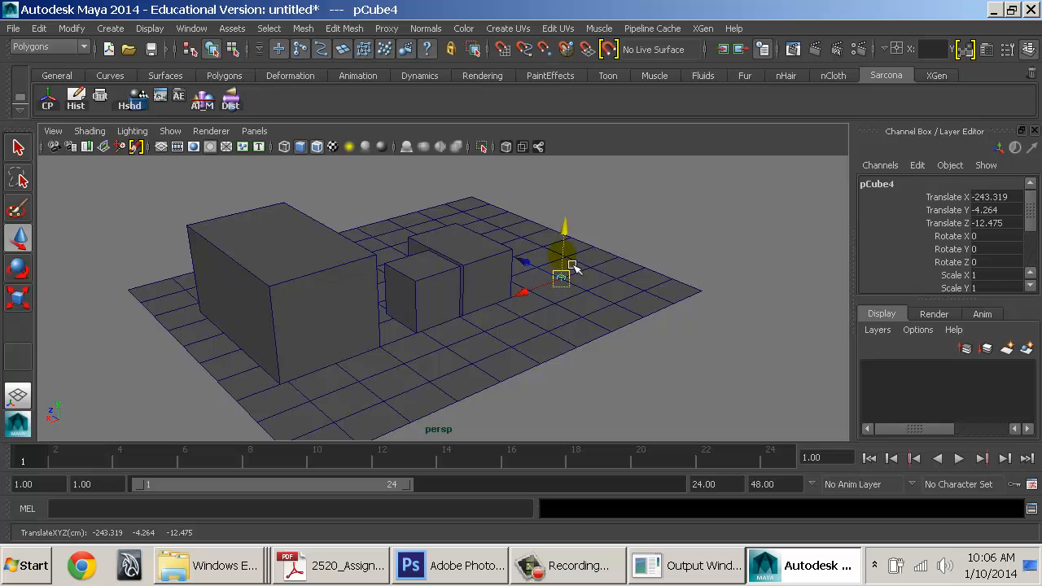
{"action": "key", "text": "r"}
{"action": "left_click_drag", "start_coordinate": [568, 284], "coordinate": [596, 284]}
{"action": "key", "text": "w"}
{"action": "left_click_drag", "start_coordinate": [575, 245], "coordinate": [580, 230]}
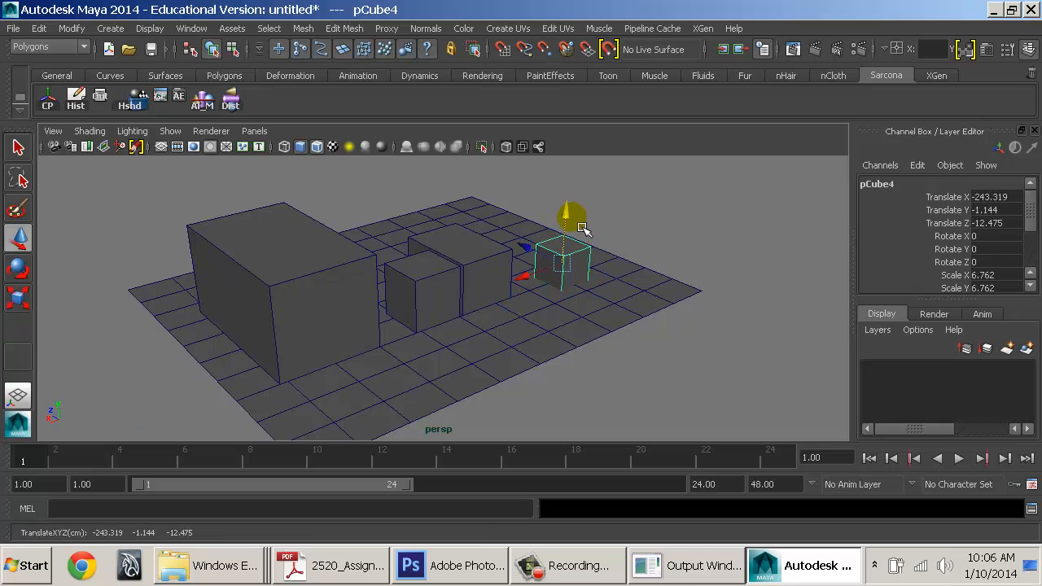
{"action": "key", "text": "f"}
{"action": "left_click_drag", "start_coordinate": [532, 333], "coordinate": [467, 263], "text": "alt"}
{"action": "middle_click_drag", "start_coordinate": [572, 287], "coordinate": [570, 289]}
{"action": "left_click_drag", "start_coordinate": [483, 291], "coordinate": [765, 351], "text": "alt"}
{"action": "left_click_drag", "start_coordinate": [460, 328], "coordinate": [716, 346], "text": "alt"}
{"action": "key", "text": "r"}
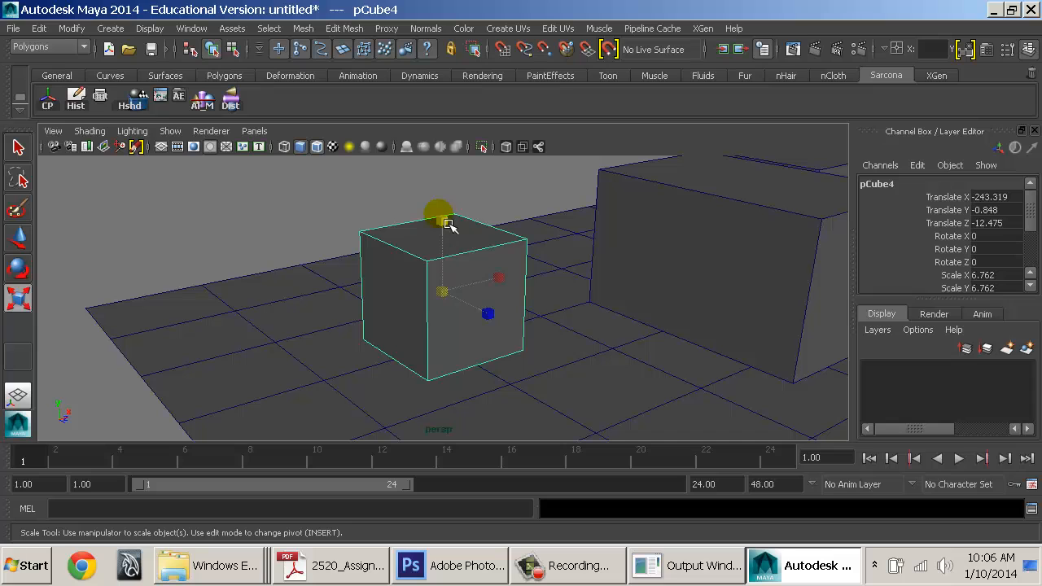
{"action": "left_click_drag", "start_coordinate": [449, 226], "coordinate": [535, 215]}
Lift pCube4 above the ground plane and slide it along Z toward the other boxes
{"action": "key", "text": "w"}
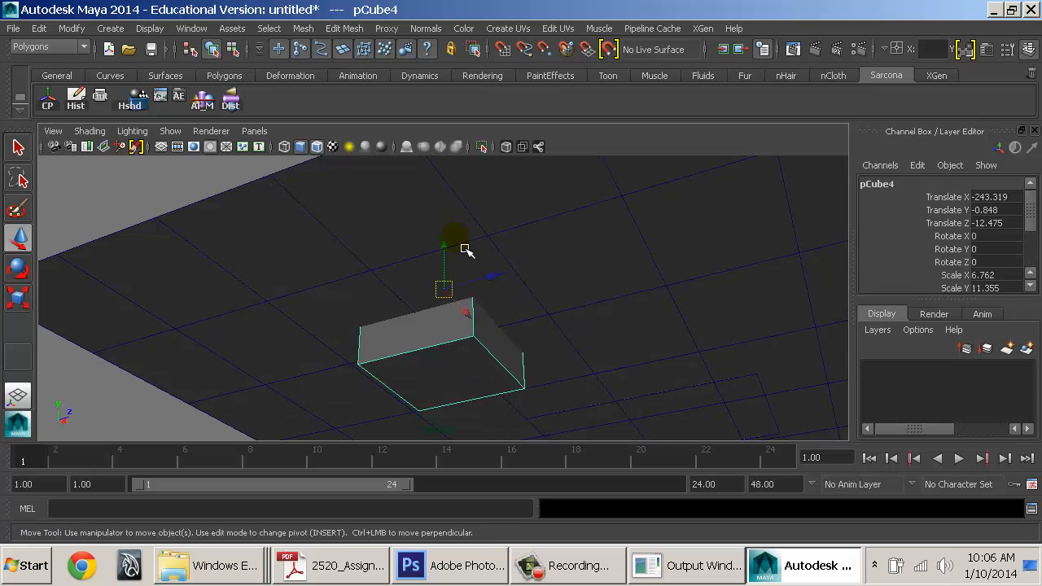
{"action": "middle_click_drag", "start_coordinate": [465, 249], "coordinate": [456, 230]}
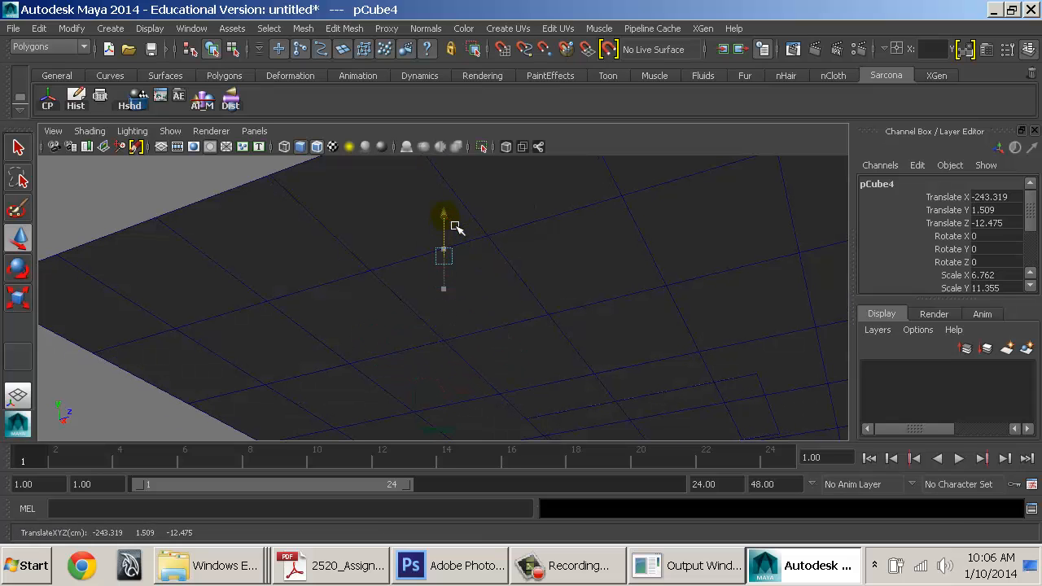
{"action": "left_click_drag", "start_coordinate": [563, 312], "coordinate": [590, 366], "text": "alt"}
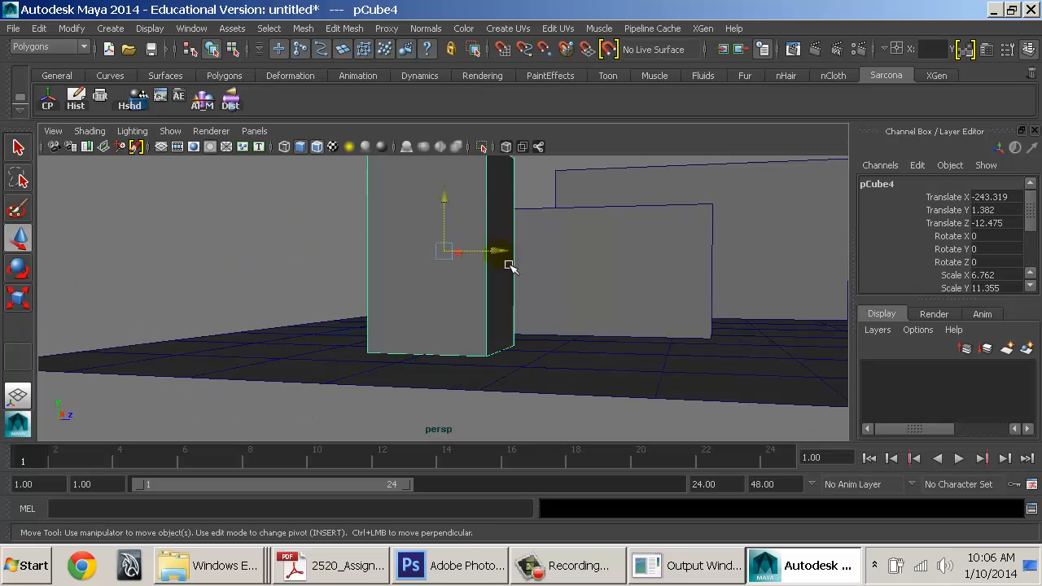
{"action": "left_click_drag", "start_coordinate": [498, 251], "coordinate": [610, 254]}
{"action": "key", "text": "r"}
{"action": "left_click_drag", "start_coordinate": [667, 375], "coordinate": [684, 399], "text": "alt"}
{"action": "middle_click_drag", "start_coordinate": [684, 398], "coordinate": [686, 399], "text": "alt"}
{"action": "left_click_drag", "start_coordinate": [605, 395], "coordinate": [507, 325], "text": "alt"}
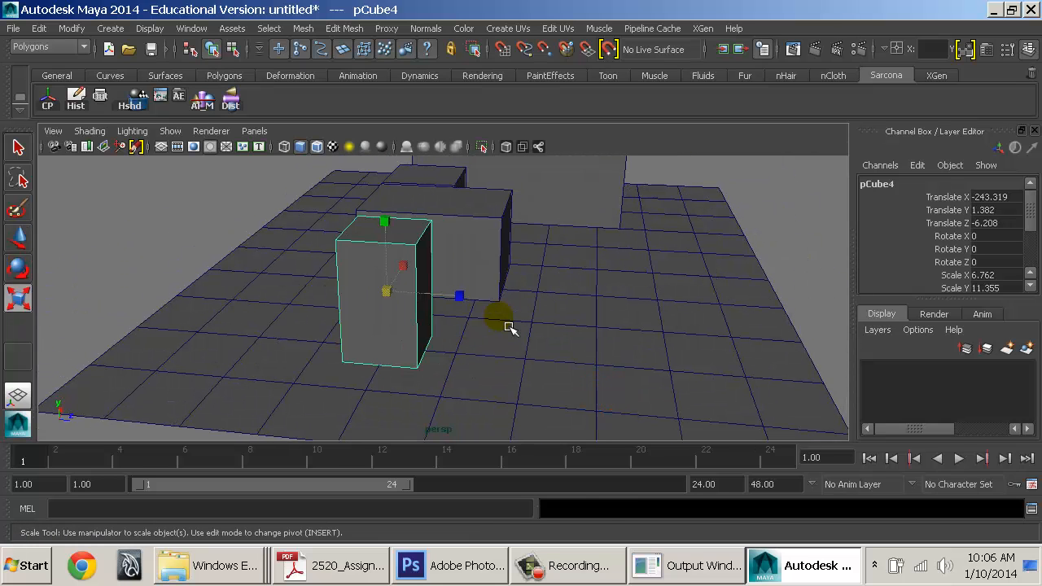
Duplicate pCube4 as pCube5, shift it along Z, and resize and lower it
{"action": "key", "text": "ctrl+d"}
{"action": "key", "text": "w"}
{"action": "left_click_drag", "start_coordinate": [454, 302], "coordinate": [735, 320]}
{"action": "middle_click_drag", "start_coordinate": [667, 344], "coordinate": [522, 329], "text": "alt"}
{"action": "key", "text": "r"}
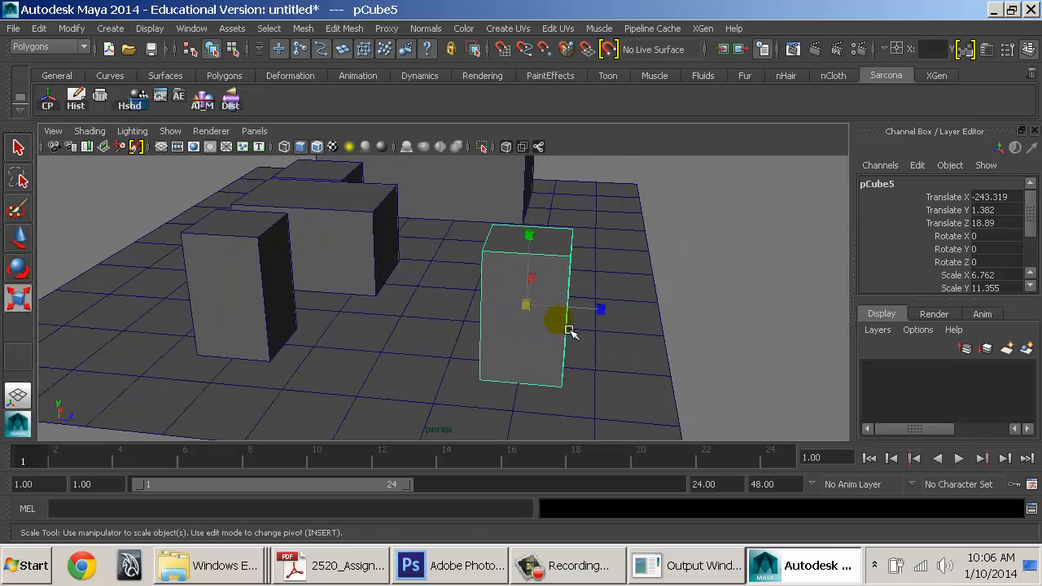
{"action": "left_click_drag", "start_coordinate": [612, 316], "coordinate": [664, 324]}
{"action": "left_click_drag", "start_coordinate": [535, 275], "coordinate": [530, 210]}
{"action": "left_click_drag", "start_coordinate": [651, 281], "coordinate": [458, 210], "text": "alt"}
{"action": "key", "text": "w"}
{"action": "key", "text": "r"}
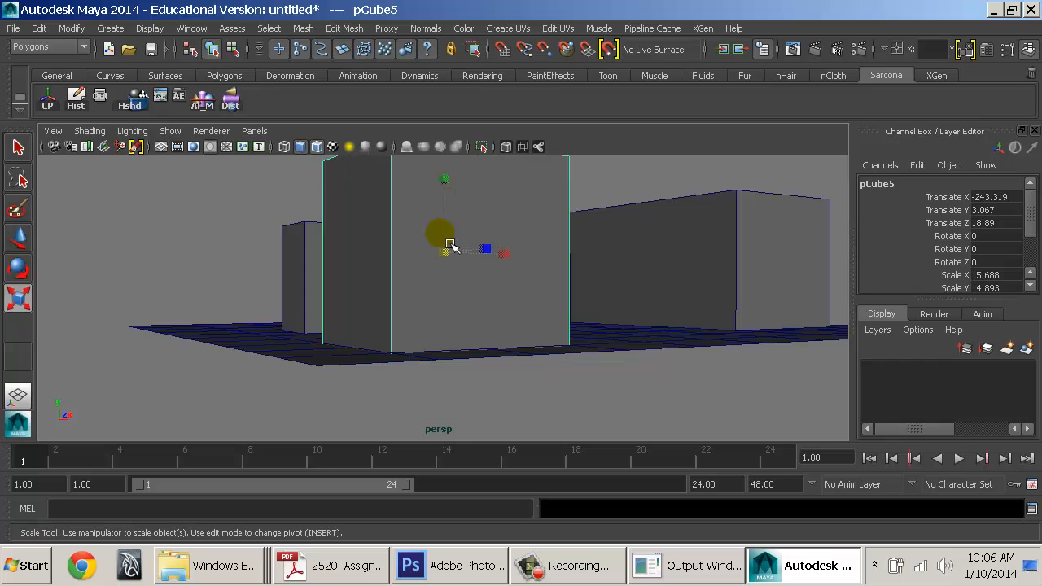
{"action": "left_click_drag", "start_coordinate": [449, 247], "coordinate": [436, 258]}
{"action": "key", "text": "w"}
{"action": "left_click_drag", "start_coordinate": [451, 205], "coordinate": [237, 288]}
Marquee-select the ground plane and all five cubes and delete them
{"action": "right_click_drag", "start_coordinate": [561, 329], "coordinate": [397, 332], "text": "alt"}
{"action": "middle_click_drag", "start_coordinate": [398, 332], "coordinate": [326, 288], "text": "alt"}
{"action": "right_click_drag", "start_coordinate": [568, 320], "coordinate": [408, 307], "text": "alt"}
{"action": "left_click_drag", "start_coordinate": [409, 309], "coordinate": [461, 289], "text": "alt"}
{"action": "left_click", "coordinate": [463, 293]}
{"action": "left_click", "coordinate": [392, 332], "text": "shift"}
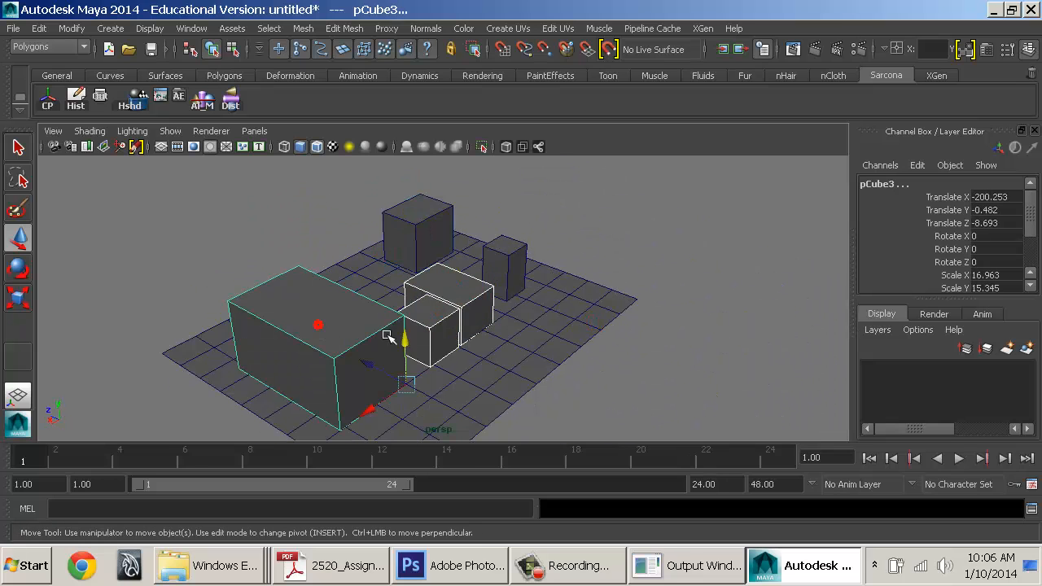
{"action": "left_click_drag", "start_coordinate": [392, 333], "coordinate": [484, 372], "text": "alt"}
{"action": "right_click_drag", "start_coordinate": [484, 372], "coordinate": [489, 351], "text": "alt"}
{"action": "left_click_drag", "start_coordinate": [281, 218], "coordinate": [725, 447]}
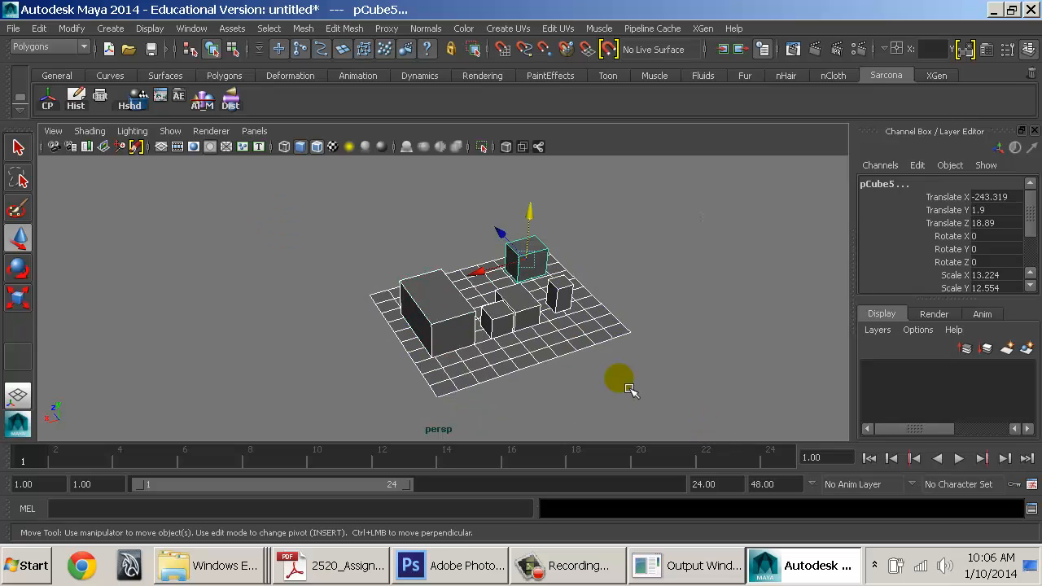
{"action": "key", "text": "Delete"}
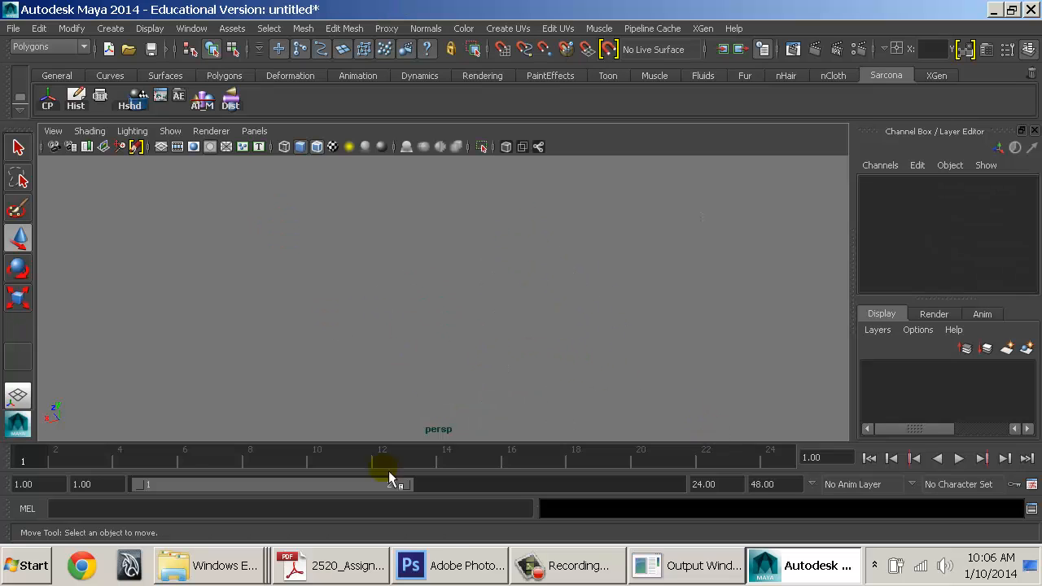
Mark the Organization through Interface Customizing items on the PDF checklist, then return to Maya
{"action": "left_click", "coordinate": [350, 566]}
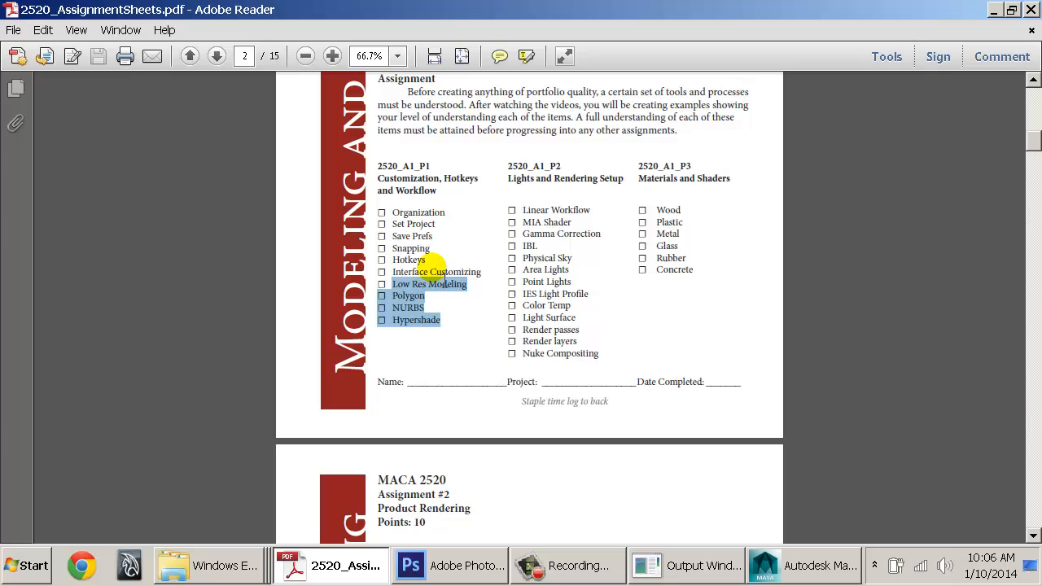
{"action": "left_click_drag", "start_coordinate": [482, 272], "coordinate": [402, 218]}
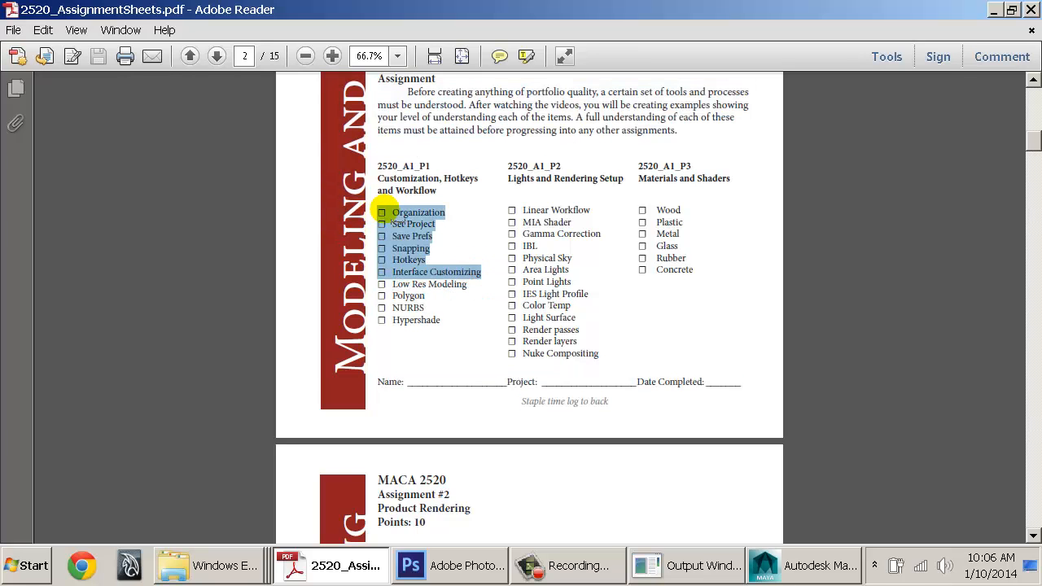
{"action": "left_click", "coordinate": [402, 288]}
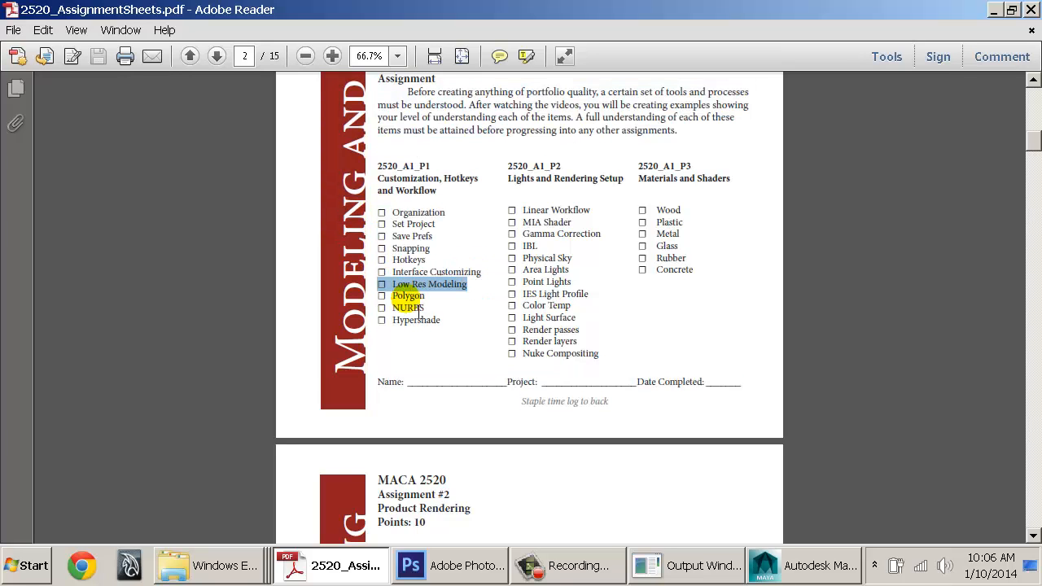
{"action": "key", "text": "alt+Tab"}
{"action": "key", "text": "alt+Tab"}
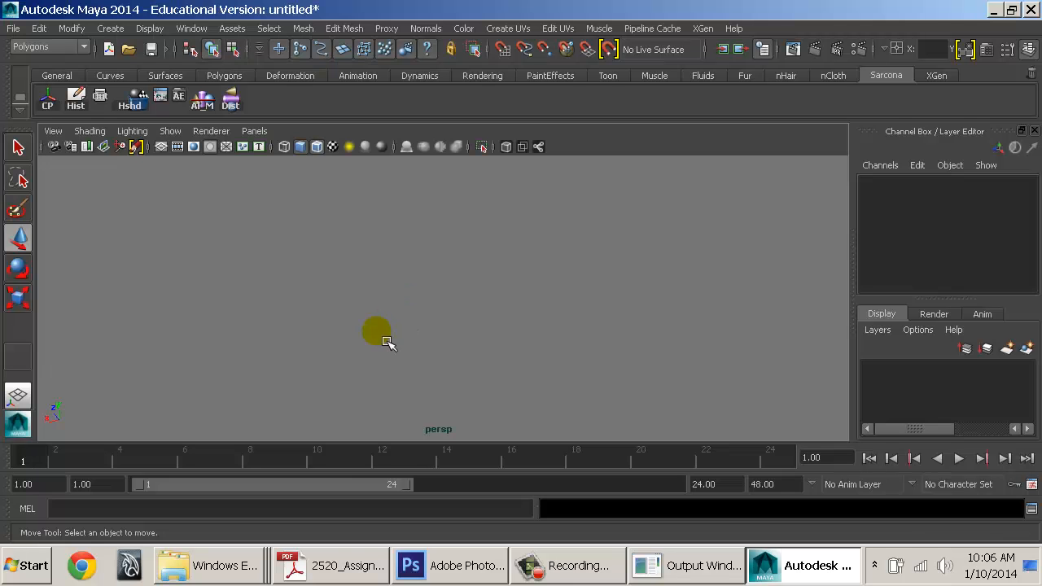
Start a new scene, discarding the unsaved changes
{"action": "left_click", "coordinate": [455, 336]}
{"action": "key", "text": "ctrl+n"}
{"action": "key", "text": "n"}
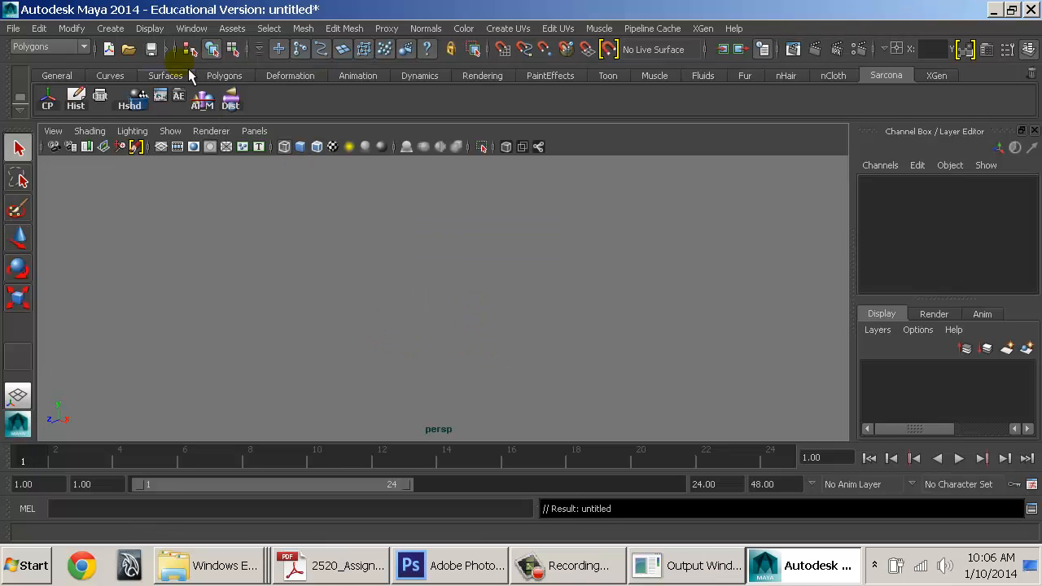
Create a default polygon cube, pCube1, at the origin and view it shaded
{"action": "left_click", "coordinate": [108, 29]}
{"action": "mouse_move", "coordinate": [148, 70]}
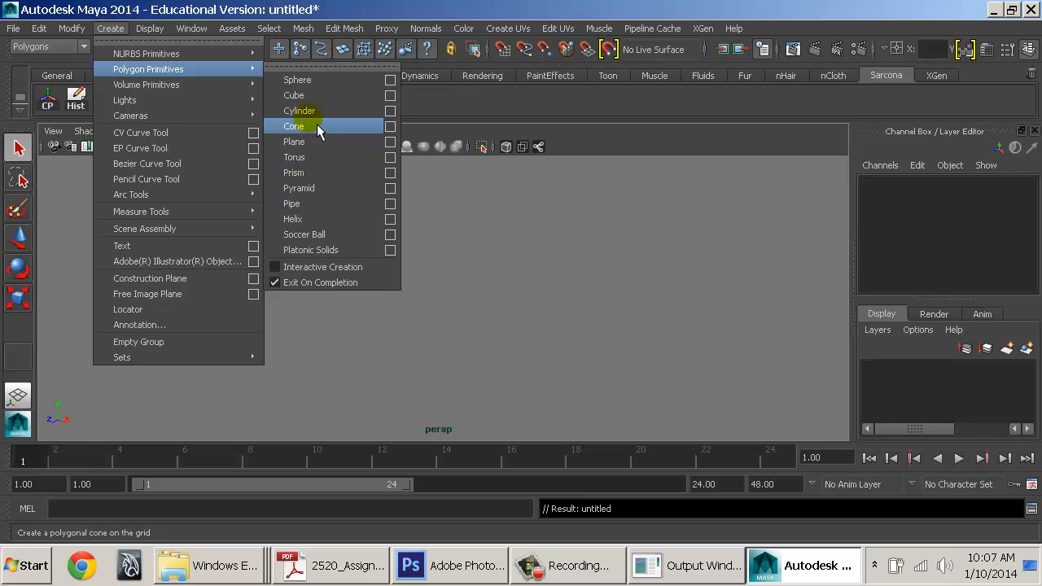
{"action": "left_click", "coordinate": [318, 97]}
{"action": "key", "text": "f"}
{"action": "key", "text": "5"}
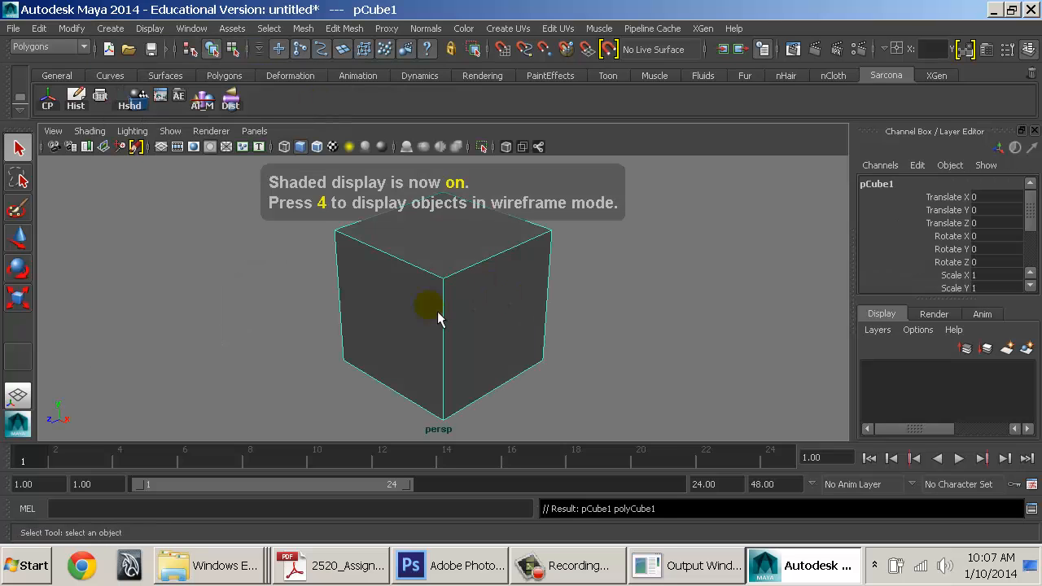
{"action": "mouse_move", "coordinate": [437, 317]}
{"action": "left_mouse_down", "text": "alt"}
{"action": "mouse_move", "coordinate": [444, 305]}
{"action": "mouse_move", "coordinate": [520, 303]}
{"action": "mouse_move", "coordinate": [491, 318]}
{"action": "mouse_move", "coordinate": [480, 281]}
{"action": "mouse_move", "coordinate": [335, 324]}
{"action": "mouse_move", "coordinate": [468, 339]}
{"action": "mouse_move", "coordinate": [511, 310]}
{"action": "left_mouse_up", "text": "alt"}
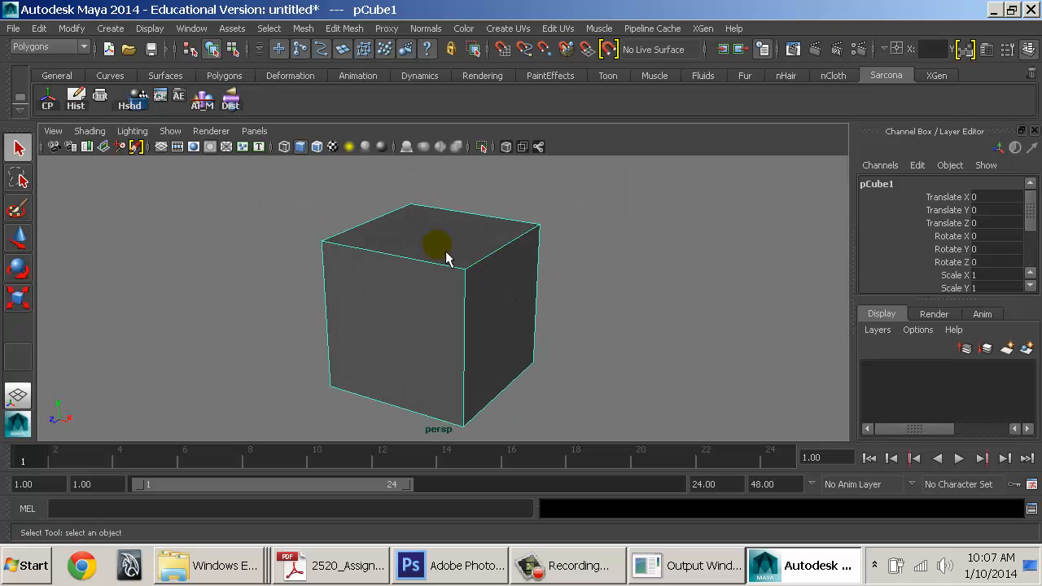
{"action": "key", "text": "space"}
{"action": "left_click", "coordinate": [356, 304]}
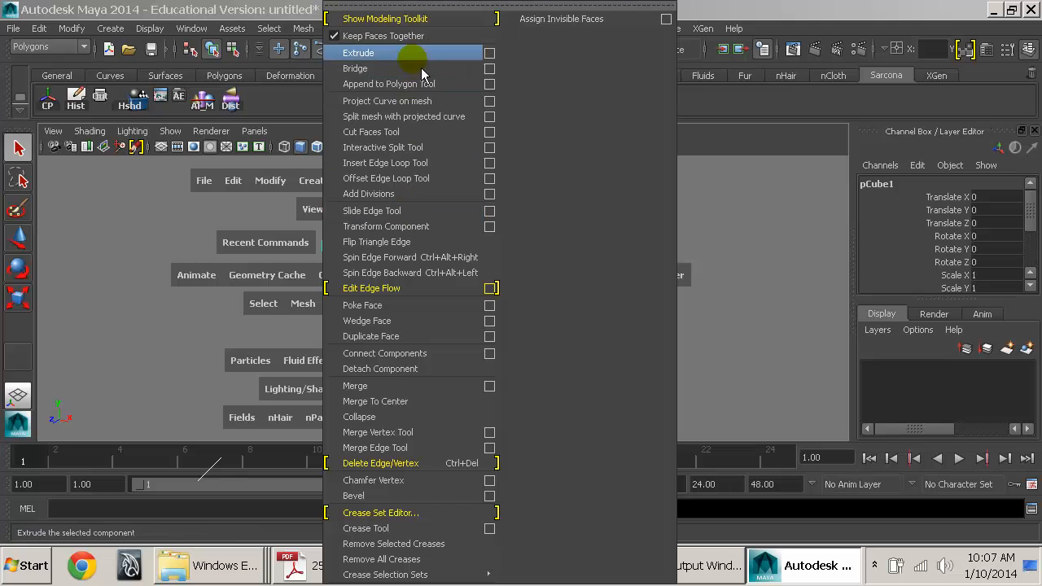
Apply Mesh > Smooth to pCube1 and set polySmoothFace1 Continuity to 0
{"action": "left_click", "coordinate": [303, 303]}
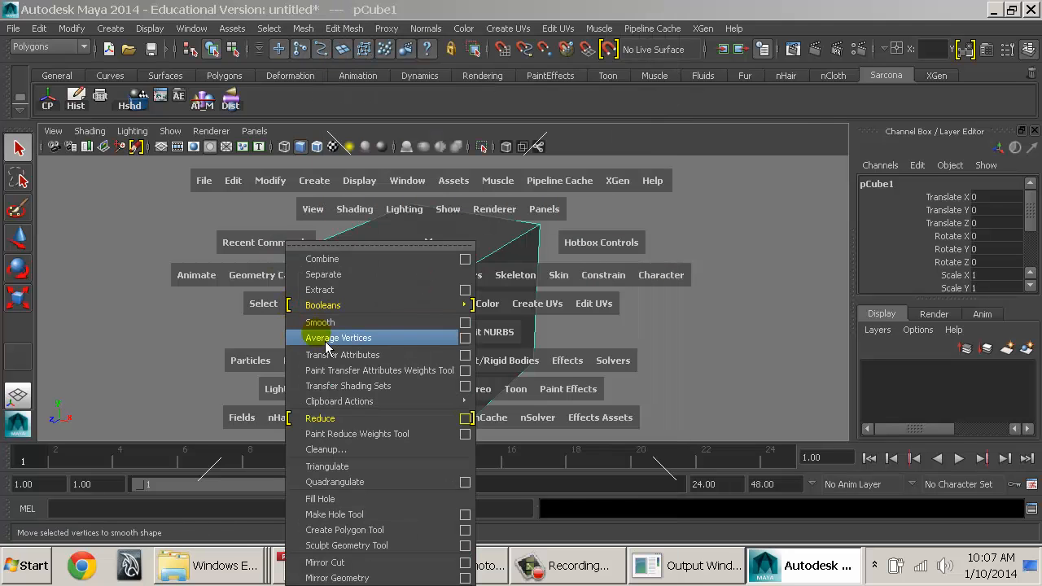
{"action": "left_click", "coordinate": [322, 322]}
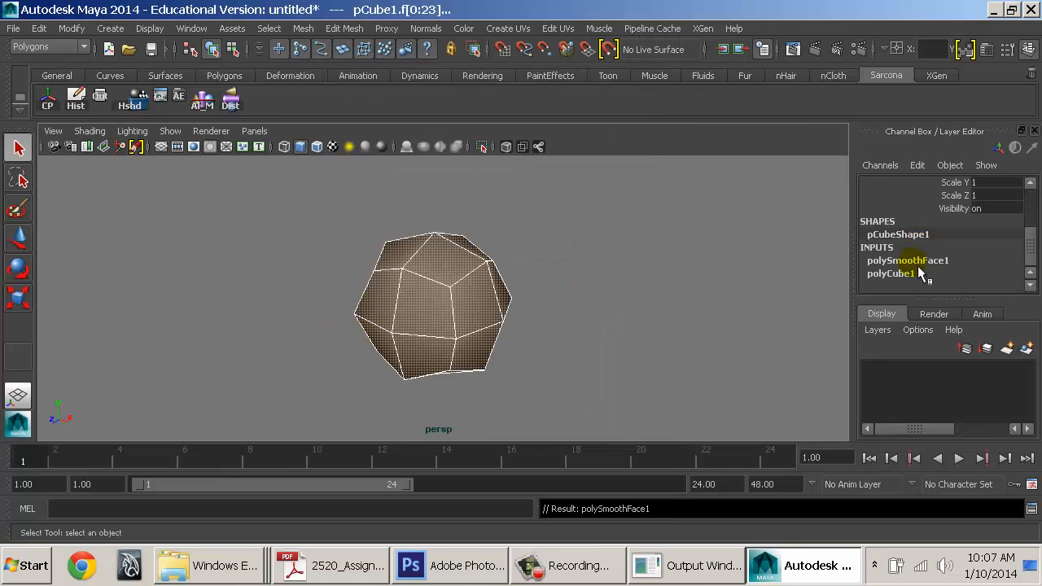
{"action": "left_click", "coordinate": [910, 262]}
{"action": "scroll", "coordinate": [973, 250], "scroll_direction": "down", "scroll_amount": 3}
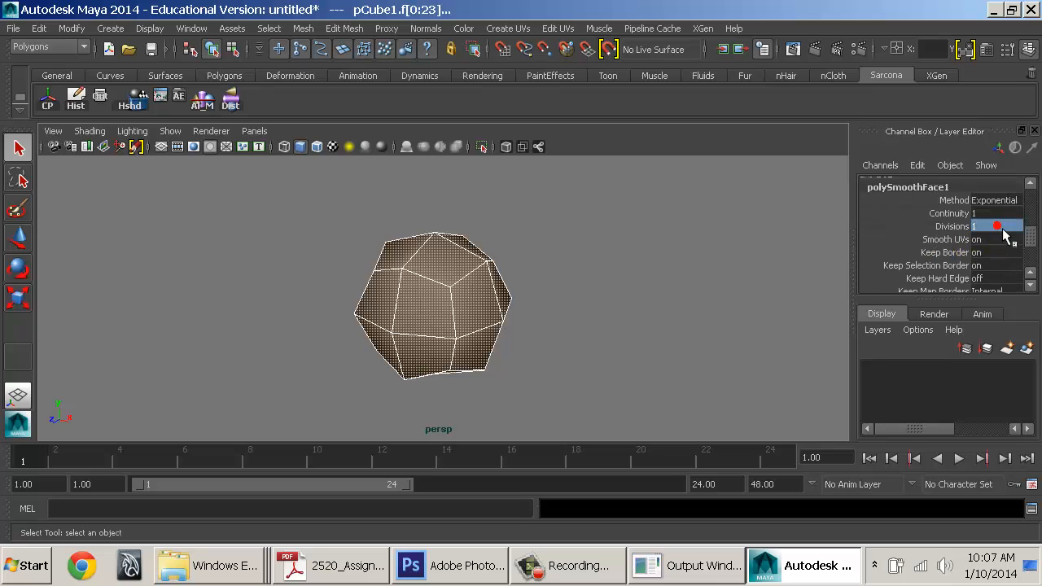
{"action": "left_click", "coordinate": [993, 213]}
{"action": "type", "text": "0"}
{"action": "key", "text": "Return"}
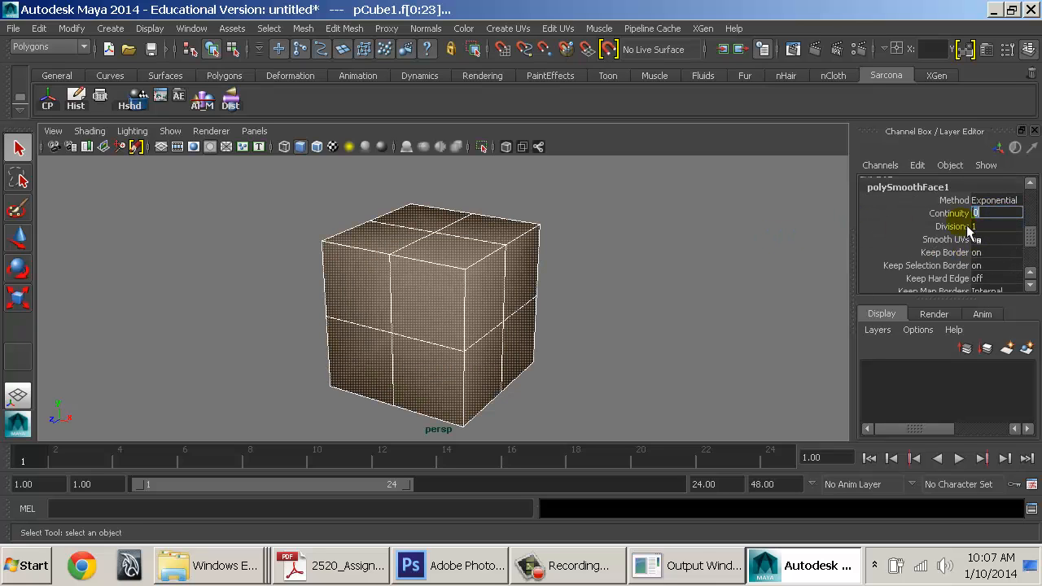
Adjust polySmoothFace1 Divisions, raising it from 2 to 4 and then lowering it back
{"action": "left_click", "coordinate": [962, 225]}
{"action": "middle_click_drag", "start_coordinate": [718, 244], "coordinate": [722, 244]}
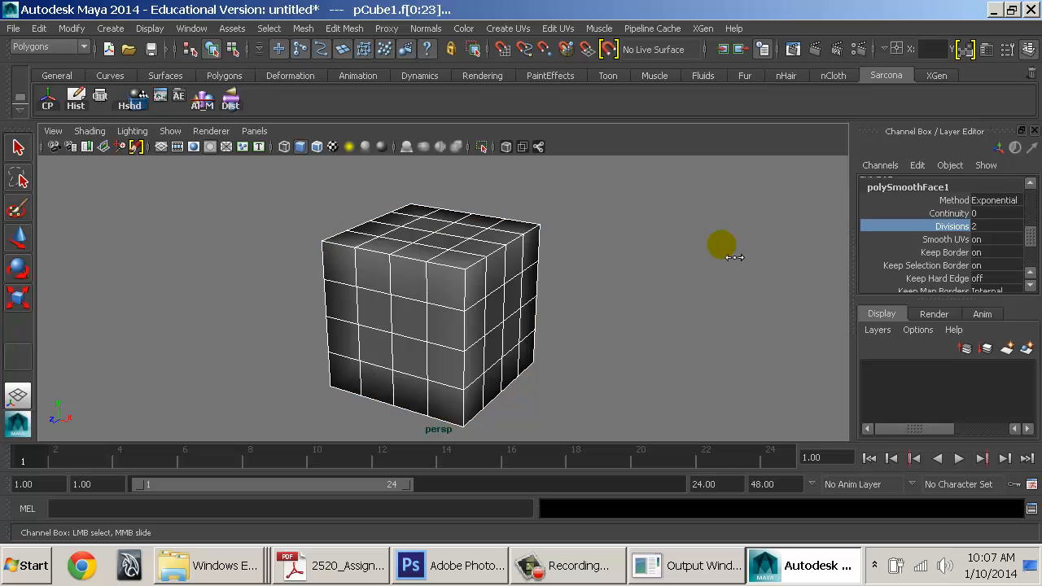
{"action": "left_click", "coordinate": [576, 241]}
{"action": "right_click_drag", "start_coordinate": [421, 243], "coordinate": [463, 235]}
{"action": "left_click_drag", "start_coordinate": [421, 274], "coordinate": [571, 277], "text": "alt"}
{"action": "scroll", "coordinate": [884, 265], "scroll_direction": "down", "scroll_amount": 3}
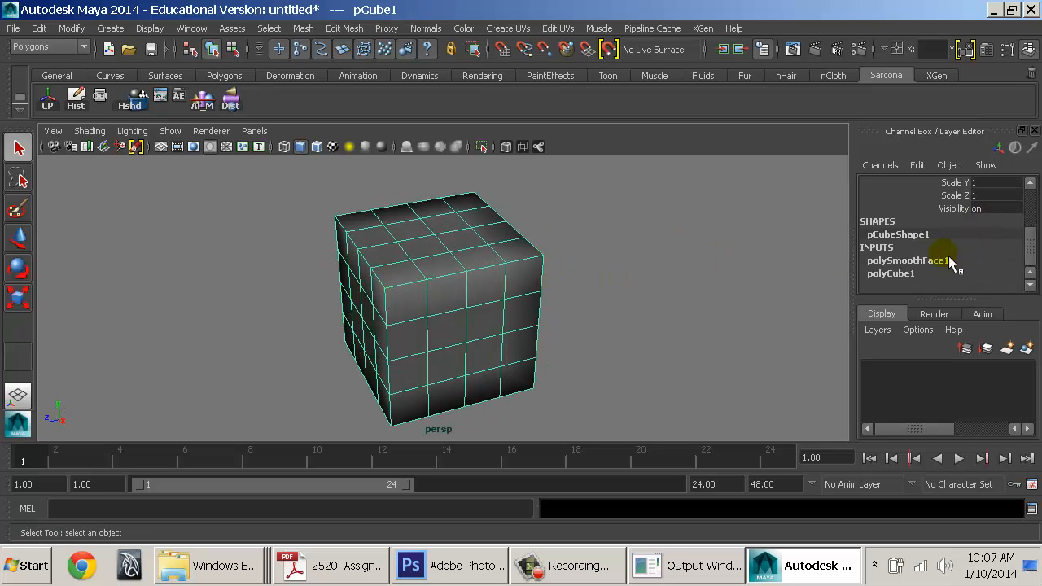
{"action": "left_click", "coordinate": [934, 258]}
{"action": "left_click", "coordinate": [951, 263]}
{"action": "middle_click_drag", "start_coordinate": [634, 288], "coordinate": [666, 280]}
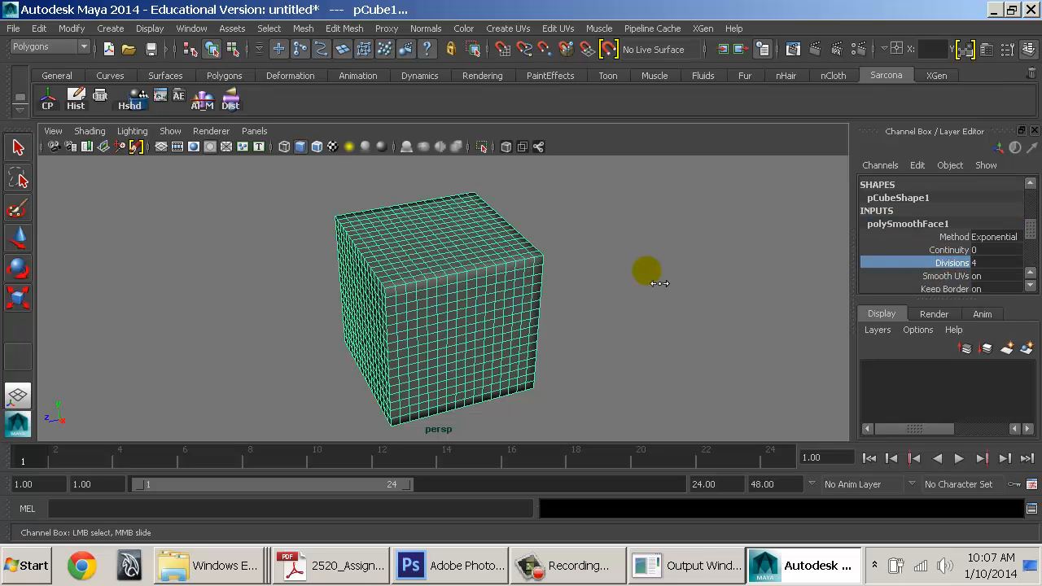
{"action": "left_click_drag", "start_coordinate": [666, 280], "coordinate": [616, 339], "text": "alt"}
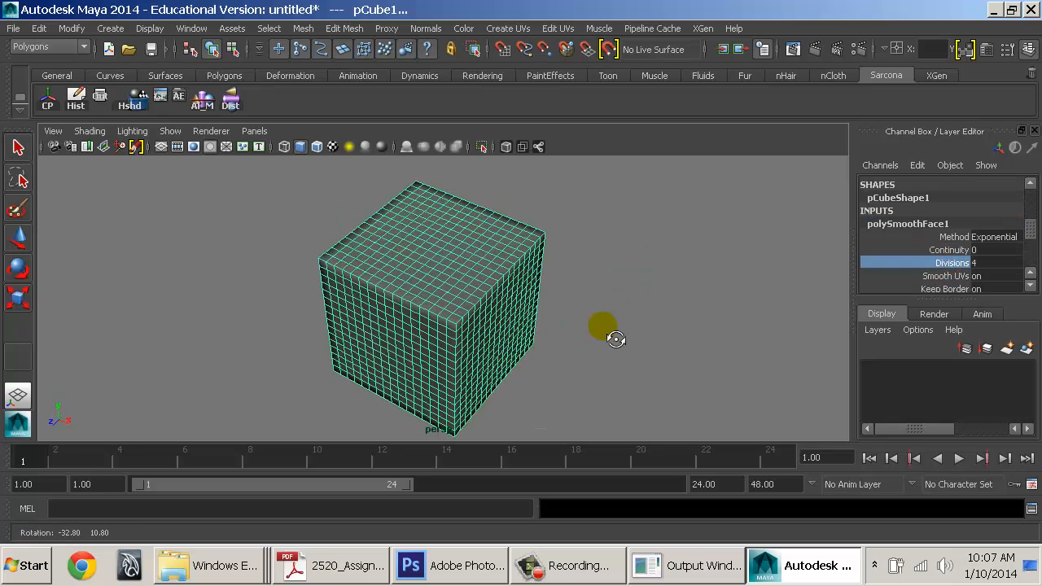
{"action": "middle_click_drag", "start_coordinate": [614, 336], "coordinate": [565, 318]}
{"action": "left_click", "coordinate": [589, 315]}
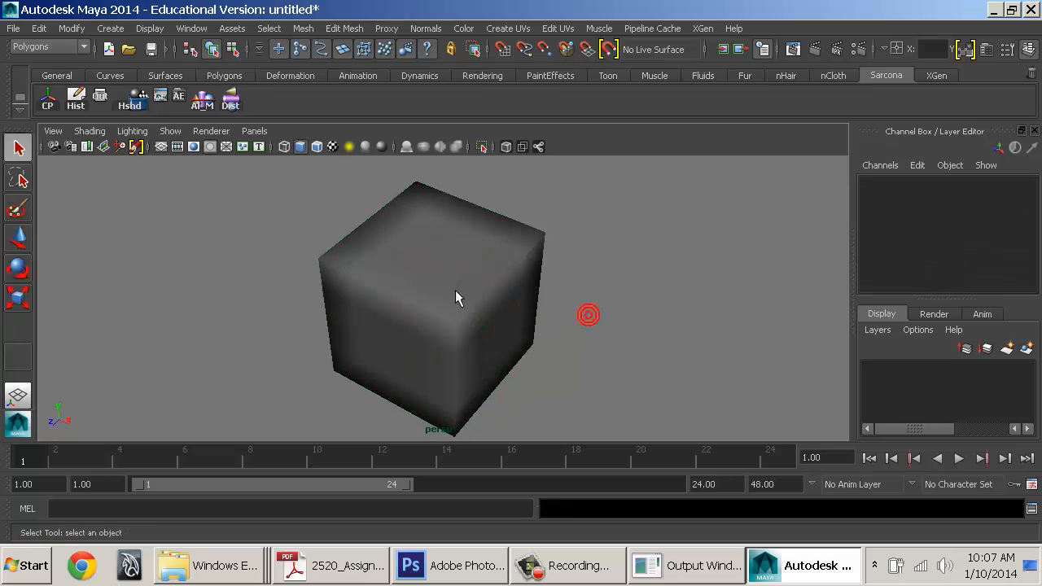
{"action": "left_click", "coordinate": [447, 284]}
{"action": "key", "text": "space"}
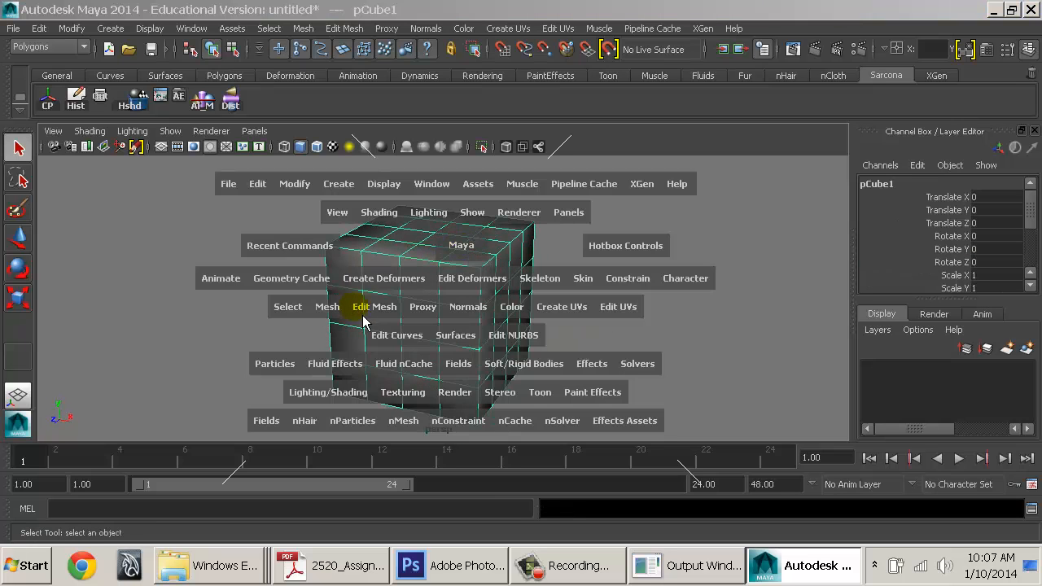
Round the cube's top-left corner with a Smooth sculpt brush of radius 0.3712
{"action": "mouse_move", "coordinate": [342, 320]}
{"action": "left_mouse_down"}
{"action": "mouse_move", "coordinate": [479, 419]}
{"action": "mouse_move", "coordinate": [480, 560]}
{"action": "mouse_move", "coordinate": [490, 546]}
{"action": "left_mouse_up"}
{"action": "middle_click_drag", "start_coordinate": [534, 269], "coordinate": [496, 281], "text": "alt"}
{"action": "right_click_drag", "start_coordinate": [496, 280], "coordinate": [588, 320], "text": "alt"}
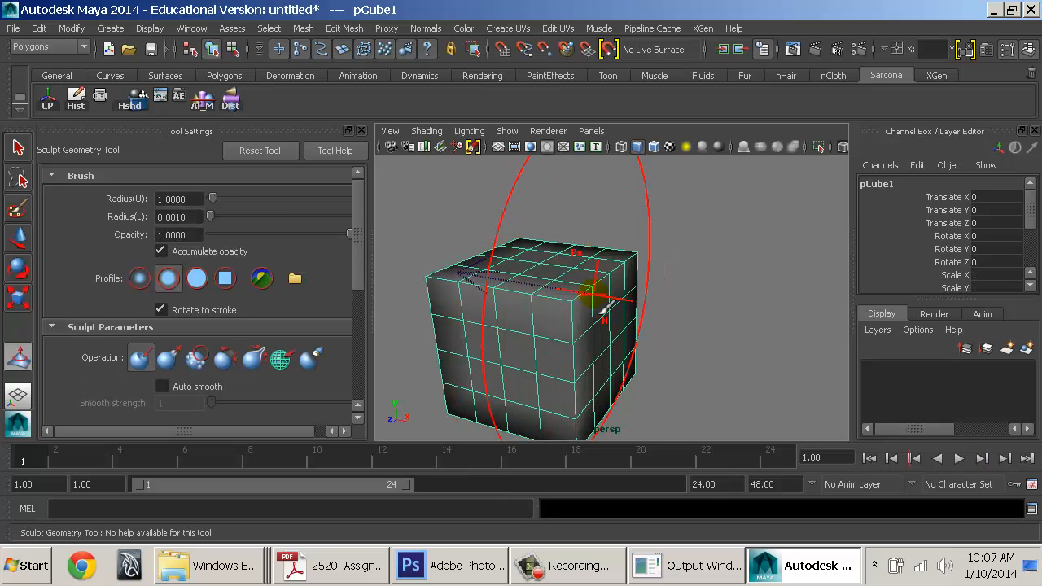
{"action": "key", "text": "b"}
{"action": "left_click_drag", "start_coordinate": [592, 294], "coordinate": [472, 304]}
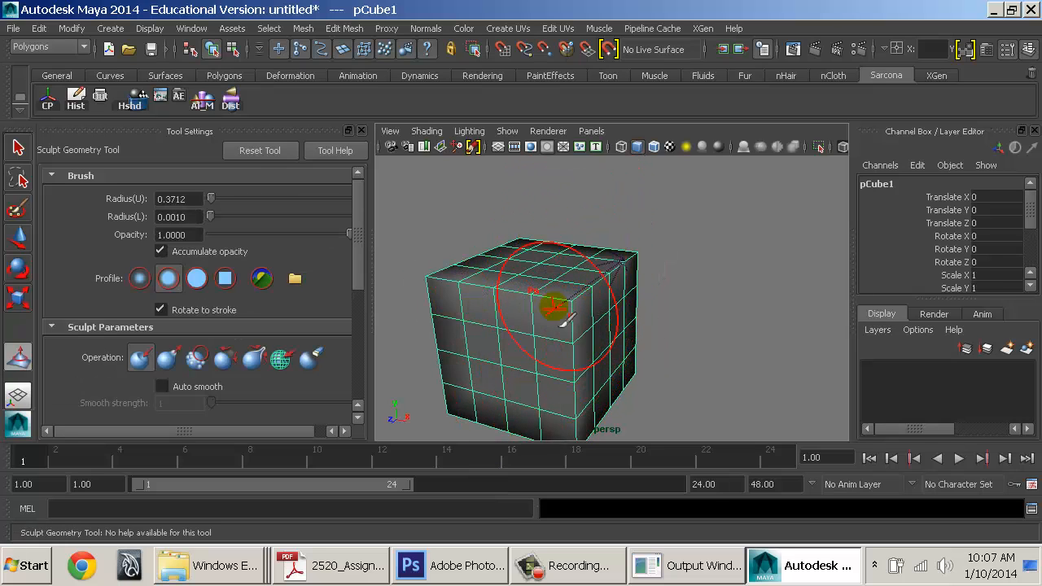
{"action": "key", "text": "b"}
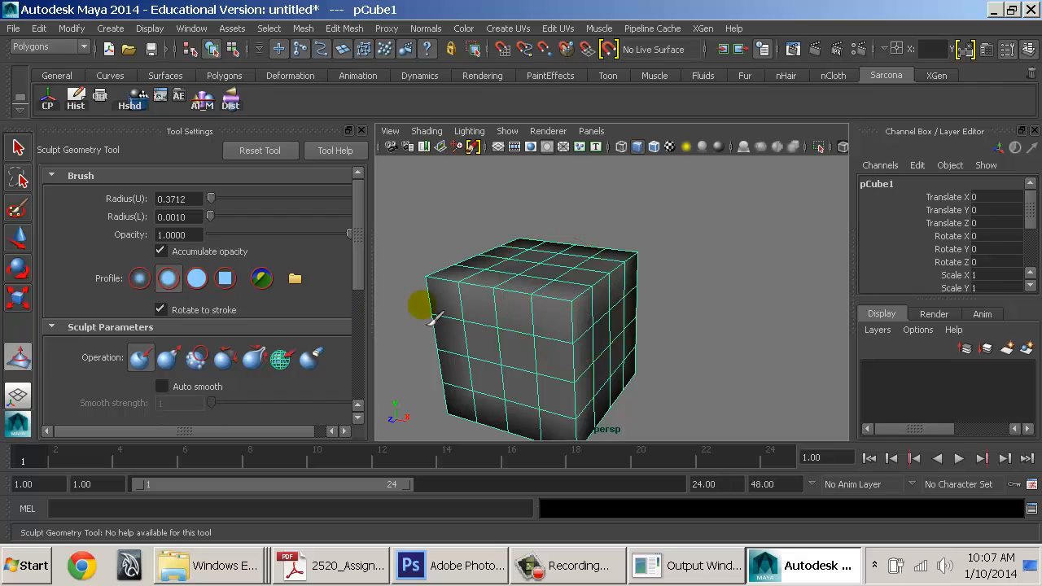
{"action": "left_click", "coordinate": [197, 357]}
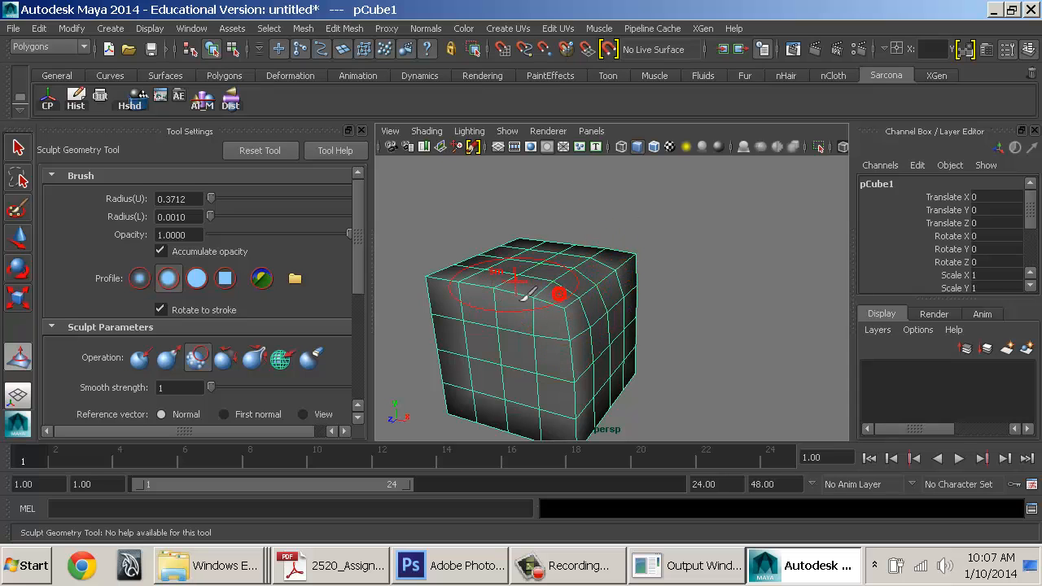
{"action": "left_click_drag", "start_coordinate": [526, 294], "coordinate": [490, 266]}
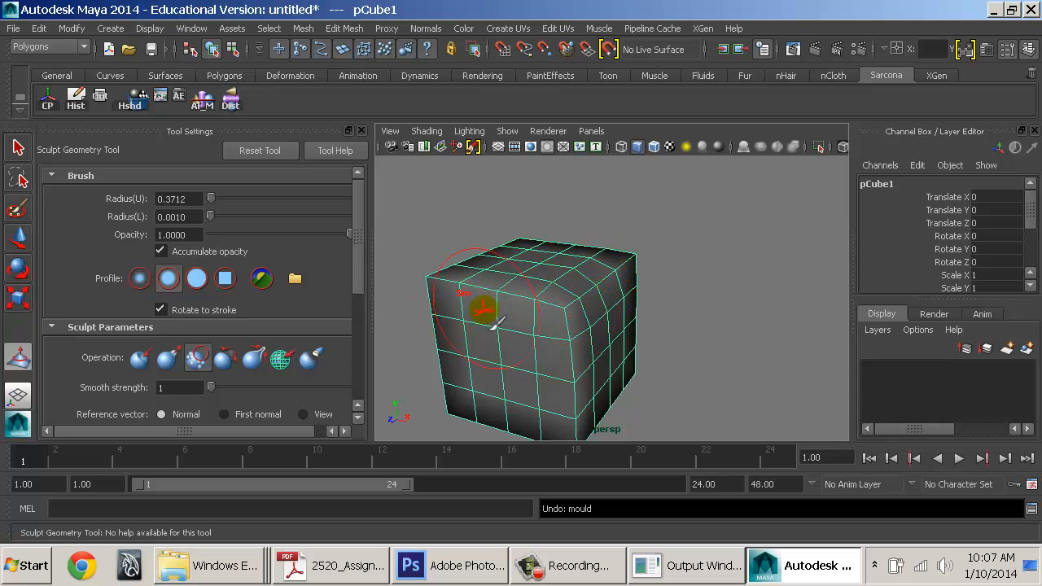
Switch the sculpt brush to Push and dent in the cube's right side
{"action": "left_click_drag", "start_coordinate": [491, 309], "coordinate": [651, 317], "text": "alt"}
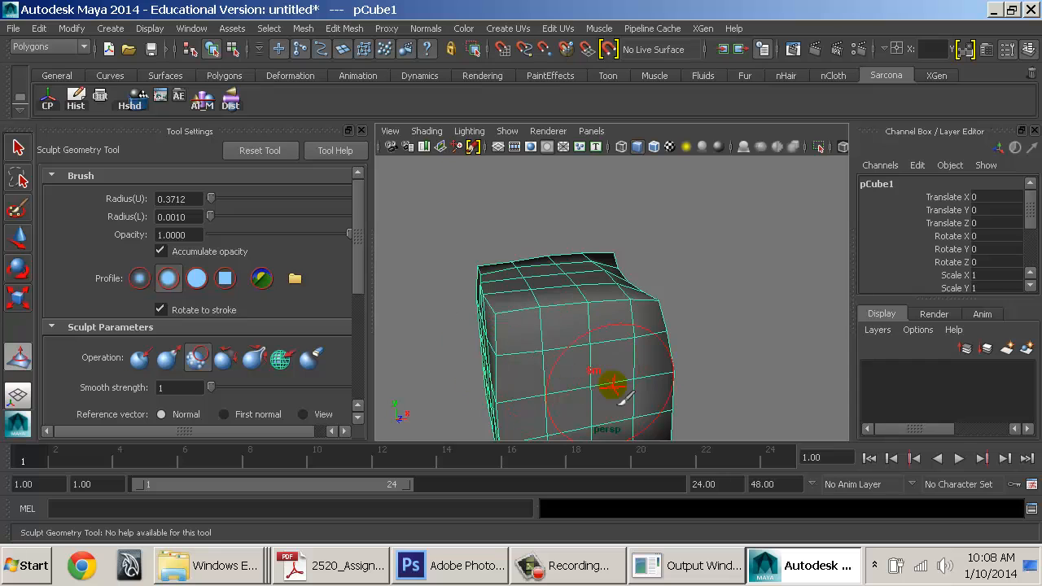
{"action": "left_click_drag", "start_coordinate": [624, 395], "coordinate": [657, 285], "text": "alt"}
{"action": "mouse_move", "coordinate": [556, 281]}
{"action": "left_mouse_down", "text": "alt"}
{"action": "mouse_move", "coordinate": [640, 298]}
{"action": "mouse_move", "coordinate": [623, 277]}
{"action": "left_mouse_up", "text": "alt"}
{"action": "mouse_move", "coordinate": [556, 294]}
{"action": "left_mouse_down", "text": "alt"}
{"action": "mouse_move", "coordinate": [721, 340]}
{"action": "mouse_move", "coordinate": [627, 297]}
{"action": "left_mouse_up", "text": "alt"}
{"action": "left_click_drag", "start_coordinate": [649, 221], "coordinate": [686, 349], "text": "alt"}
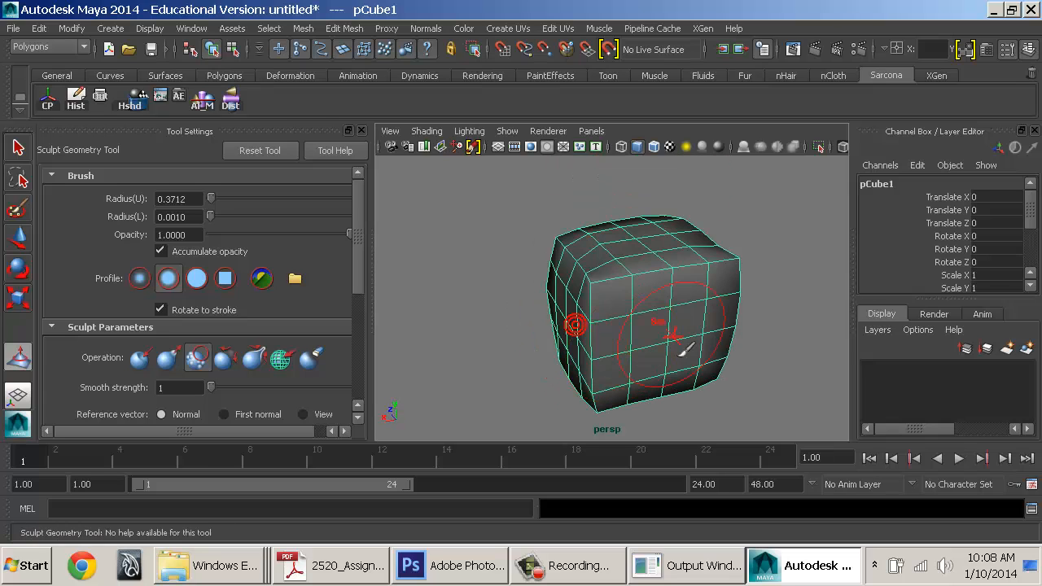
{"action": "key", "text": "u"}
{"action": "left_click_drag", "start_coordinate": [651, 298], "coordinate": [646, 337]}
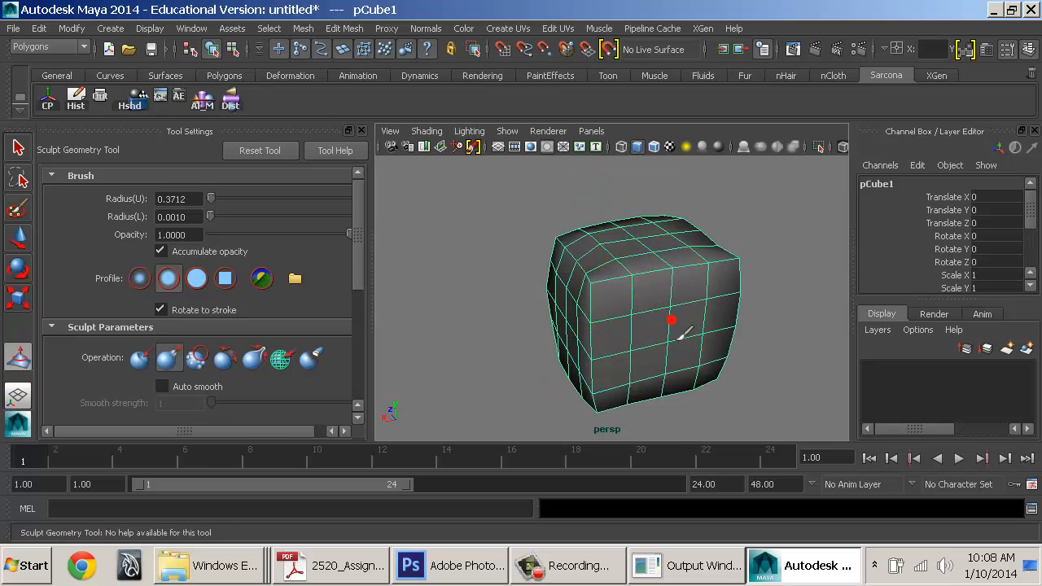
{"action": "left_click_drag", "start_coordinate": [711, 325], "coordinate": [711, 293]}
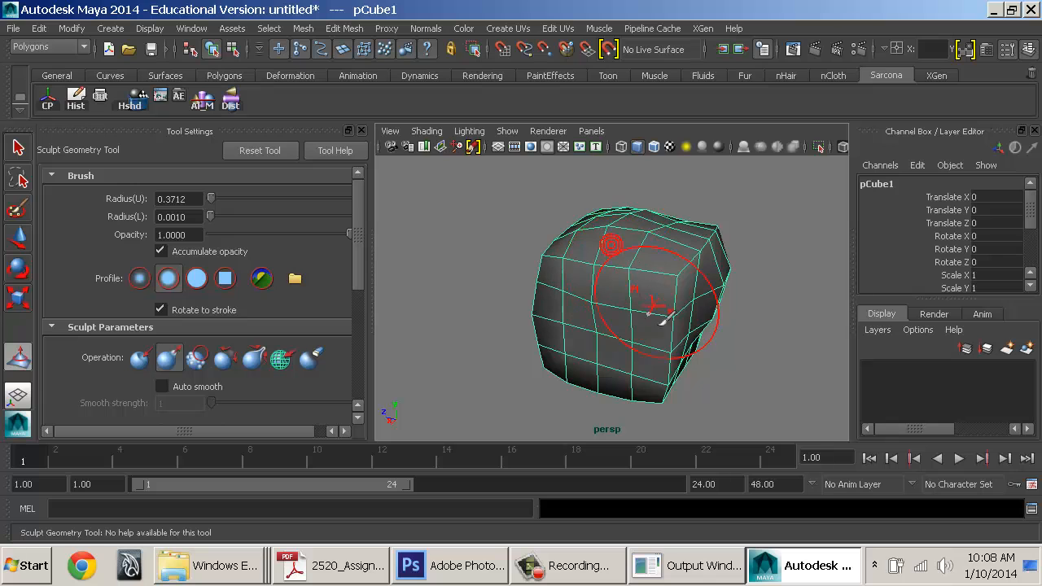
Orbit around the deformed cube to inspect it from several sides, keeping the Push operation
{"action": "left_click_drag", "start_coordinate": [661, 316], "coordinate": [658, 308], "text": "alt"}
{"action": "left_click_drag", "start_coordinate": [556, 268], "coordinate": [684, 303], "text": "alt"}
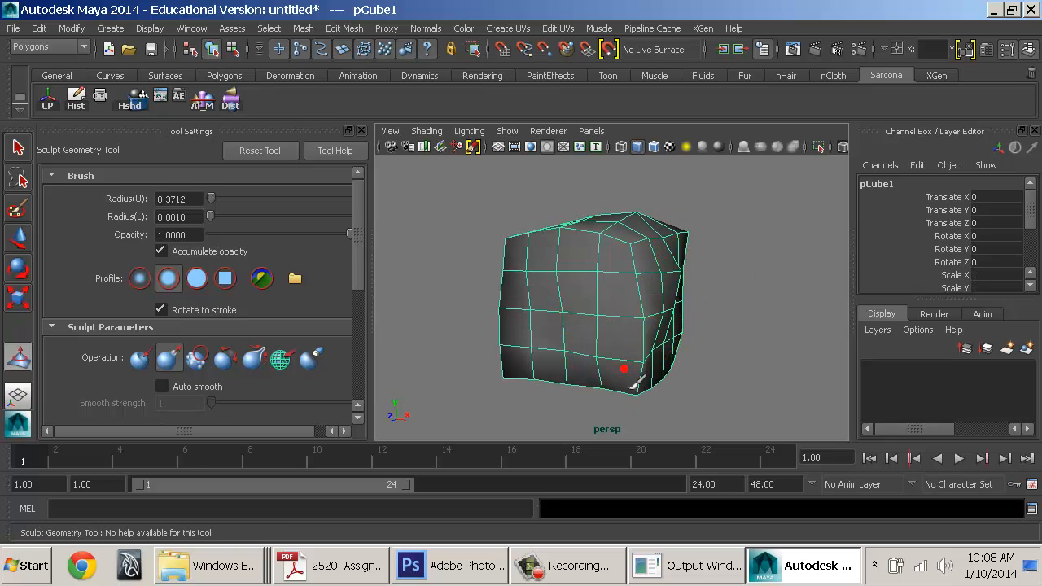
{"action": "left_click_drag", "start_coordinate": [635, 382], "coordinate": [693, 346], "text": "alt"}
{"action": "mouse_move", "coordinate": [560, 303]}
{"action": "left_mouse_down", "text": "alt"}
{"action": "mouse_move", "coordinate": [624, 368]}
{"action": "mouse_move", "coordinate": [575, 366]}
{"action": "mouse_move", "coordinate": [561, 353]}
{"action": "mouse_move", "coordinate": [631, 376]}
{"action": "left_mouse_up", "text": "alt"}
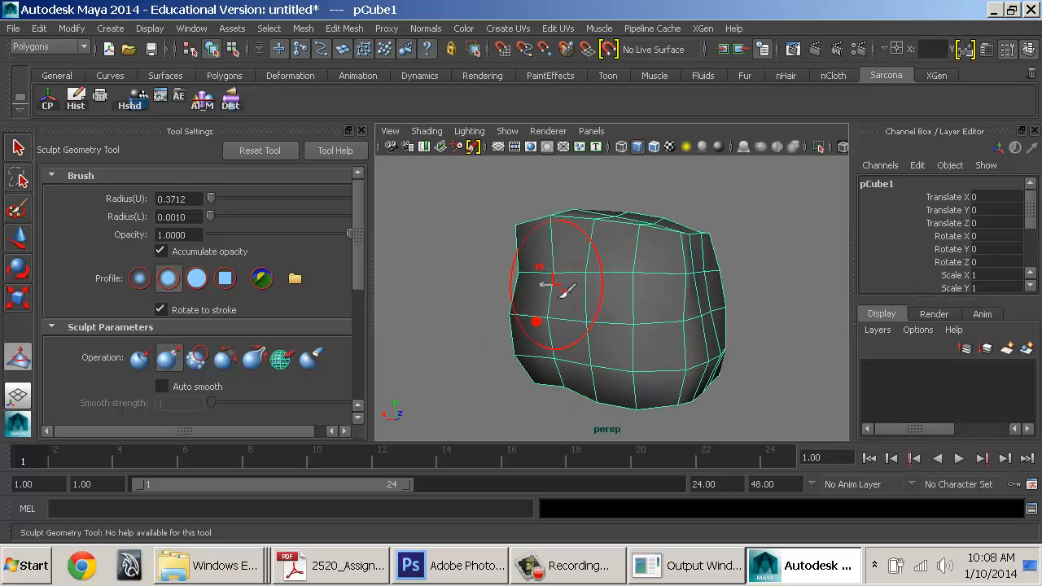
{"action": "left_click_drag", "start_coordinate": [566, 290], "coordinate": [709, 330], "text": "alt"}
{"action": "key", "text": "u"}
{"action": "left_click", "coordinate": [645, 295]}
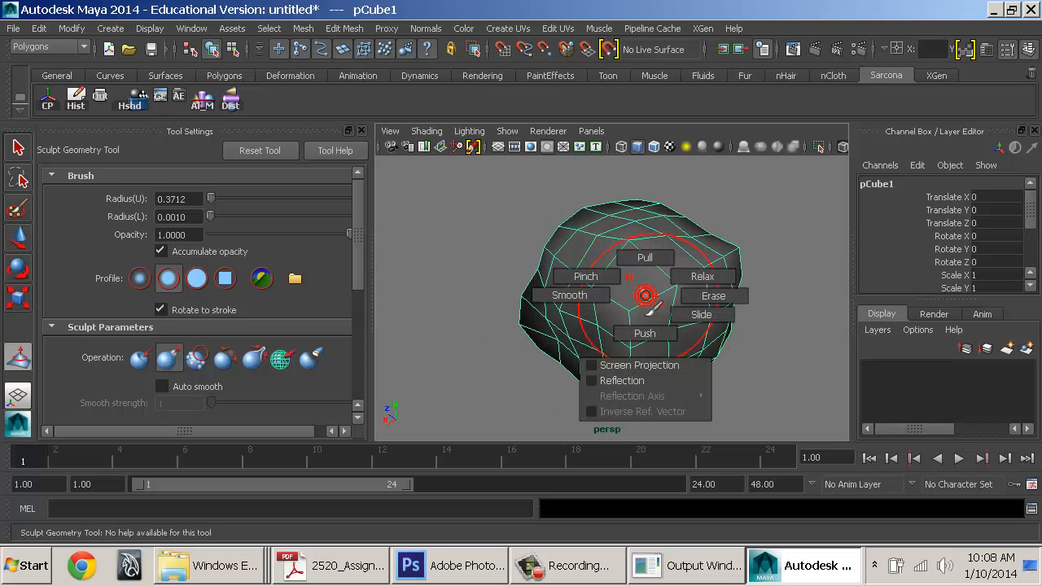
{"action": "mouse_move", "coordinate": [685, 289]}
{"action": "left_mouse_down"}
{"action": "mouse_move", "coordinate": [643, 318]}
{"action": "mouse_move", "coordinate": [759, 281]}
{"action": "left_mouse_up"}
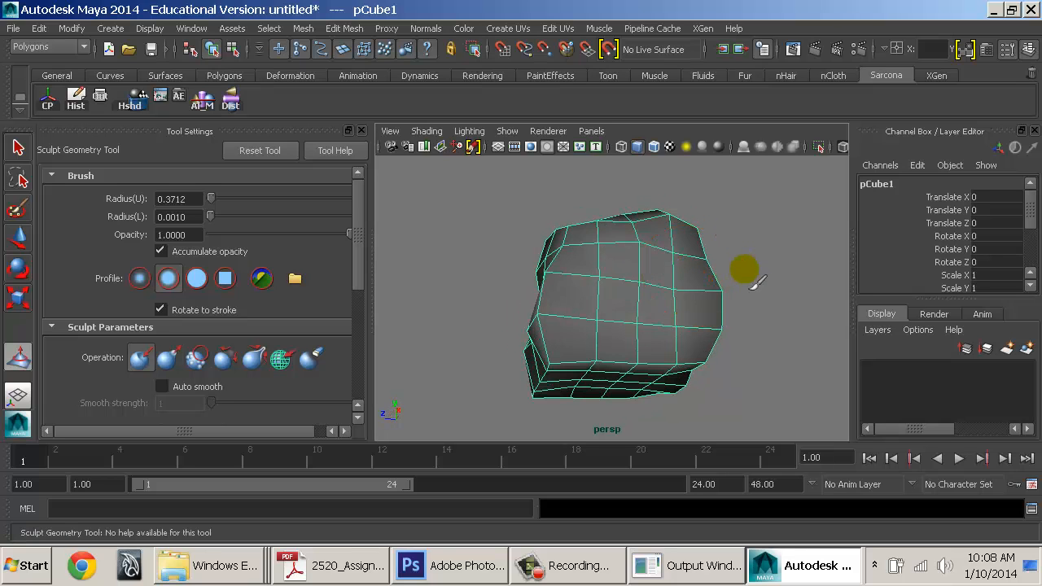
Leave sculpting for the Move tool and look over the lumpy rock, ending with nothing selected
{"action": "left_click_drag", "start_coordinate": [672, 310], "coordinate": [639, 319], "text": "alt"}
{"action": "key", "text": "w"}
{"action": "left_click", "coordinate": [755, 316]}
{"action": "mouse_move", "coordinate": [757, 317]}
{"action": "left_mouse_down", "text": "alt"}
{"action": "mouse_move", "coordinate": [665, 360]}
{"action": "mouse_move", "coordinate": [607, 329]}
{"action": "left_mouse_up", "text": "alt"}
{"action": "left_click", "coordinate": [592, 303]}
{"action": "left_click_drag", "start_coordinate": [711, 312], "coordinate": [759, 279], "text": "alt"}
{"action": "right_click_drag", "start_coordinate": [760, 279], "coordinate": [628, 308], "text": "alt"}
{"action": "left_click", "coordinate": [684, 299]}
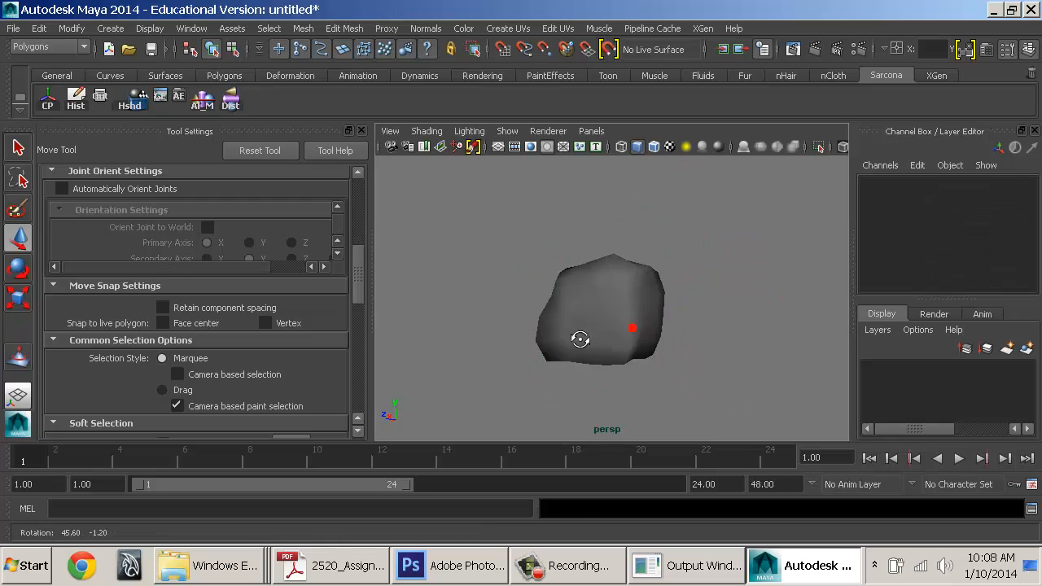
Apply Mesh > Smooth to the sculpted pCube1
{"action": "left_click_drag", "start_coordinate": [739, 354], "coordinate": [721, 301], "text": "alt"}
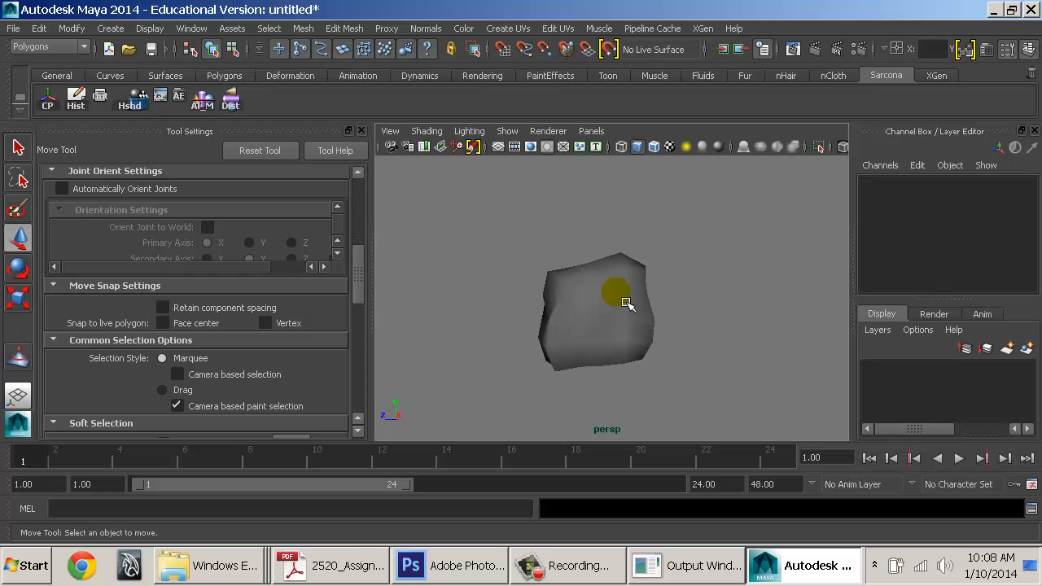
{"action": "left_click", "coordinate": [627, 303]}
{"action": "key", "text": "space"}
{"action": "left_click_drag", "start_coordinate": [435, 279], "coordinate": [481, 324]}
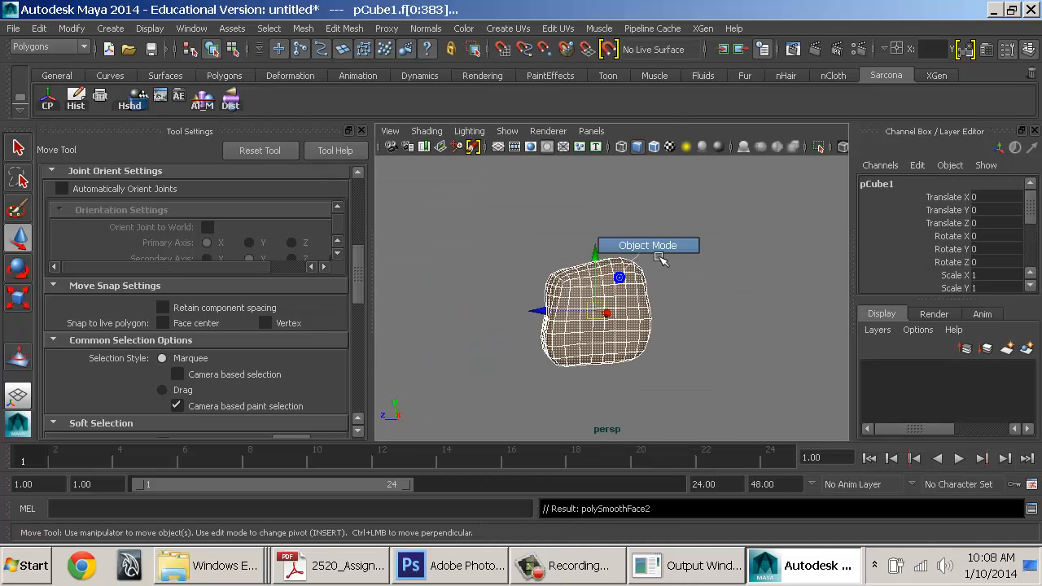
{"action": "left_click", "coordinate": [480, 302]}
Inspect the smoothed rock up close, then delete pCube1
{"action": "left_click_drag", "start_coordinate": [721, 340], "coordinate": [570, 329], "text": "alt"}
{"action": "right_click_drag", "start_coordinate": [570, 328], "coordinate": [637, 310], "text": "alt"}
{"action": "left_click", "coordinate": [634, 308]}
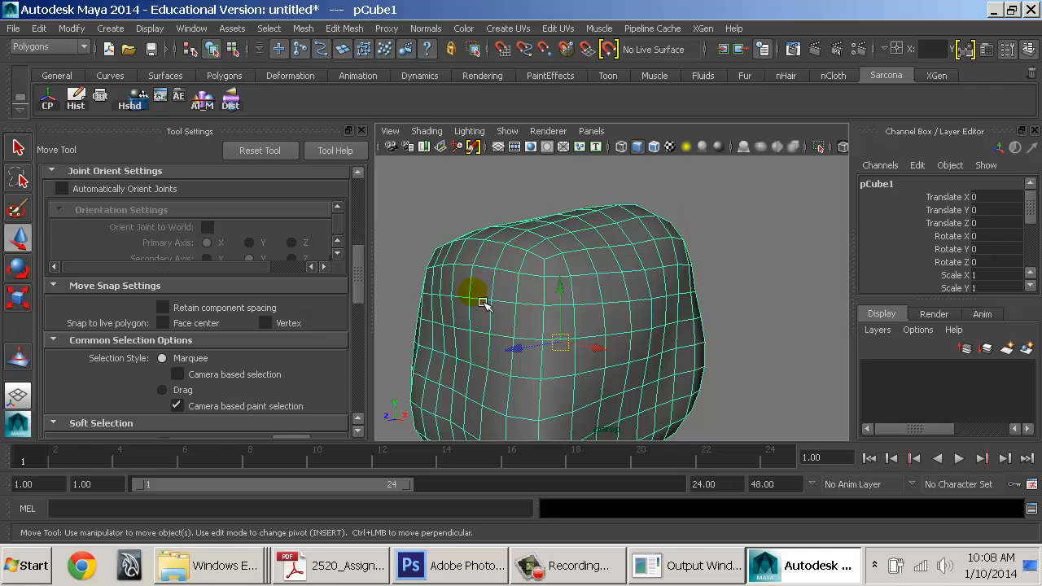
{"action": "right_click_drag", "start_coordinate": [755, 345], "coordinate": [581, 310], "text": "alt"}
{"action": "key", "text": "Delete"}
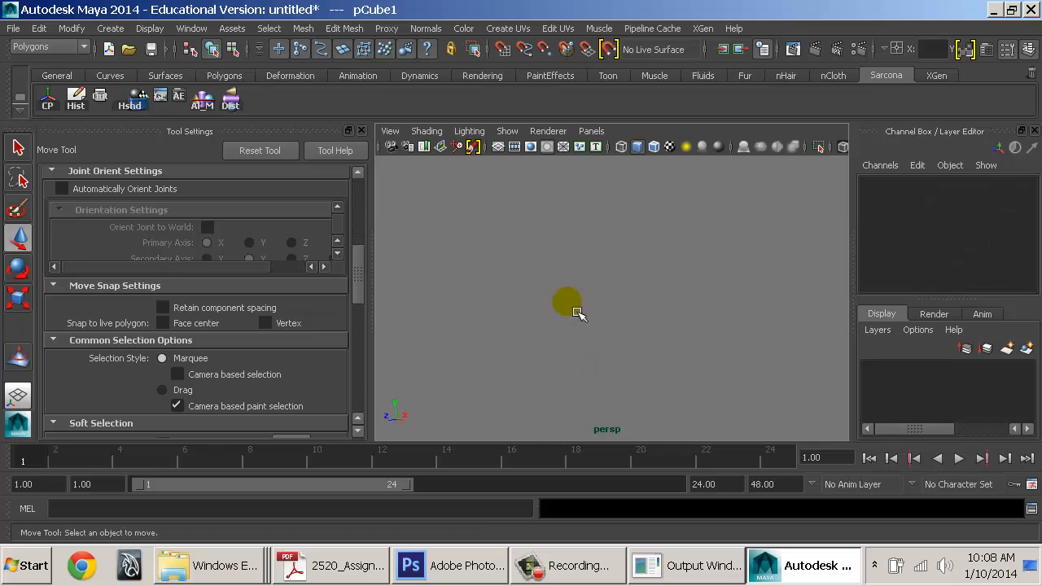
Create a polygon cube, shade it, and delete its top face to open it
{"action": "left_click", "coordinate": [110, 28]}
{"action": "mouse_move", "coordinate": [142, 68]}
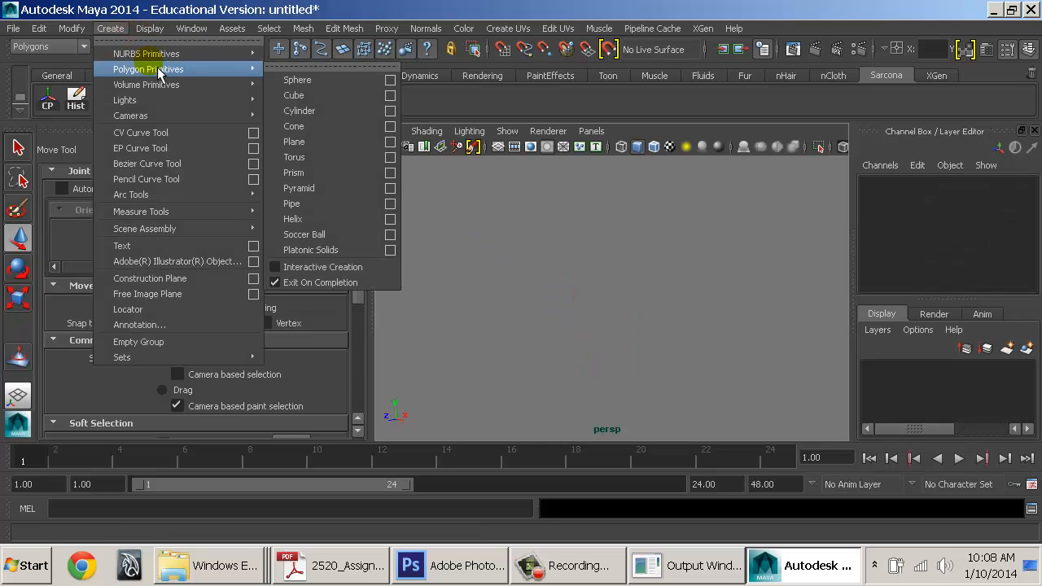
{"action": "left_click", "coordinate": [310, 98]}
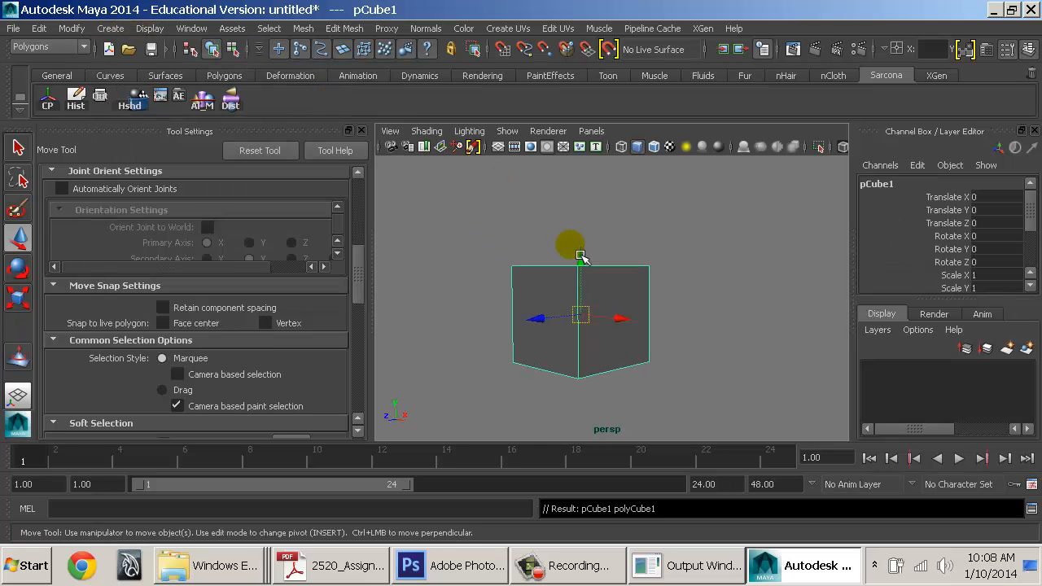
{"action": "key", "text": "f"}
{"action": "key", "text": "5"}
{"action": "left_click_drag", "start_coordinate": [551, 275], "coordinate": [634, 295], "text": "alt"}
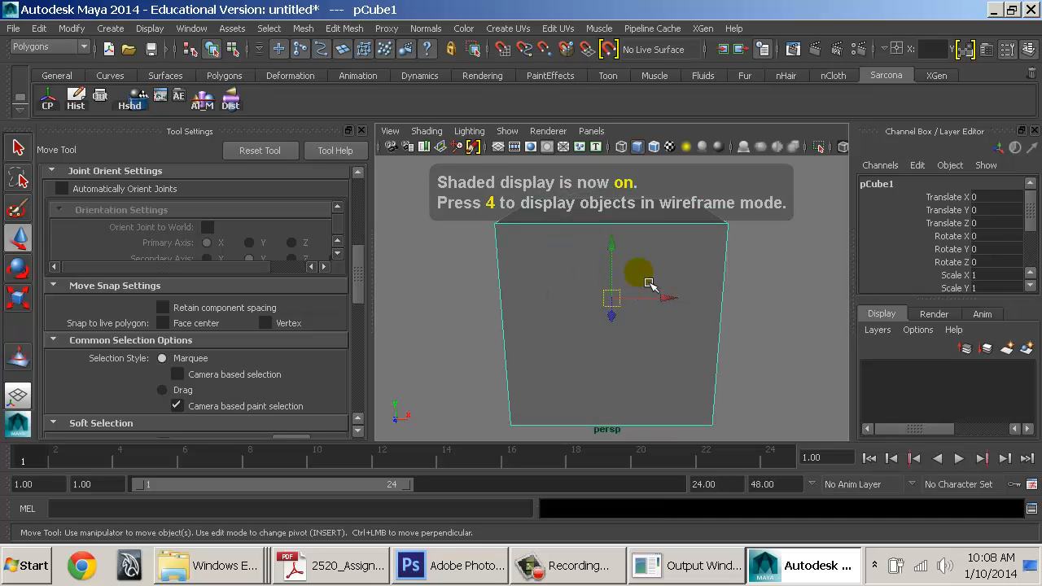
{"action": "right_click_drag", "start_coordinate": [661, 274], "coordinate": [661, 203]}
{"action": "left_click_drag", "start_coordinate": [656, 222], "coordinate": [671, 278], "text": "alt"}
{"action": "left_click", "coordinate": [651, 252]}
{"action": "key", "text": "Delete"}
{"action": "right_click_drag", "start_coordinate": [666, 163], "coordinate": [737, 144]}
Scale the open box into a shallow tray: Y 0.196, X 2.706, and wider in depth
{"action": "key", "text": "r"}
{"action": "left_click_drag", "start_coordinate": [614, 244], "coordinate": [614, 291]}
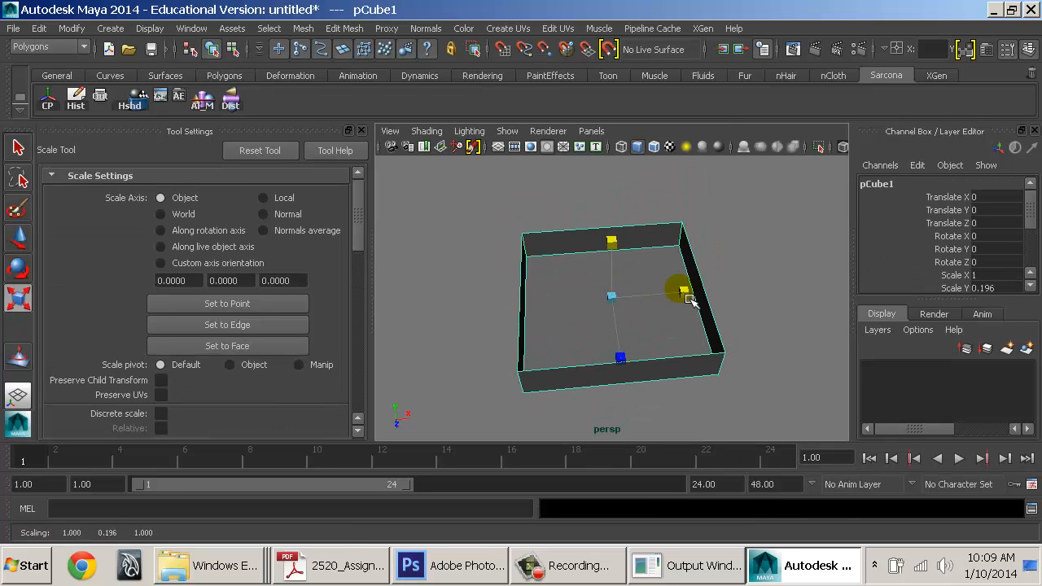
{"action": "left_click_drag", "start_coordinate": [688, 292], "coordinate": [808, 291]}
{"action": "left_click_drag", "start_coordinate": [654, 301], "coordinate": [758, 266], "text": "alt"}
{"action": "right_click_drag", "start_coordinate": [758, 266], "coordinate": [725, 272], "text": "alt"}
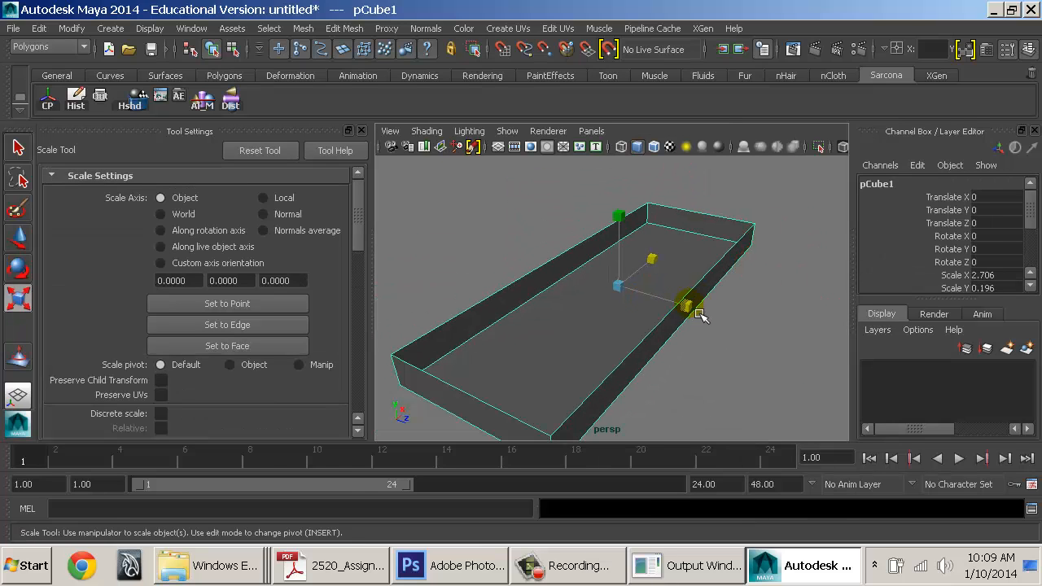
{"action": "left_click_drag", "start_coordinate": [689, 307], "coordinate": [710, 313]}
{"action": "left_click_drag", "start_coordinate": [644, 316], "coordinate": [707, 321], "text": "alt"}
{"action": "right_click_drag", "start_coordinate": [707, 321], "coordinate": [711, 321], "text": "alt"}
{"action": "left_click_drag", "start_coordinate": [710, 321], "coordinate": [633, 345], "text": "alt"}
Switch to edge selection and select an edge on the box's rim
{"action": "right_click", "coordinate": [581, 300]}
{"action": "left_click", "coordinate": [569, 126]}
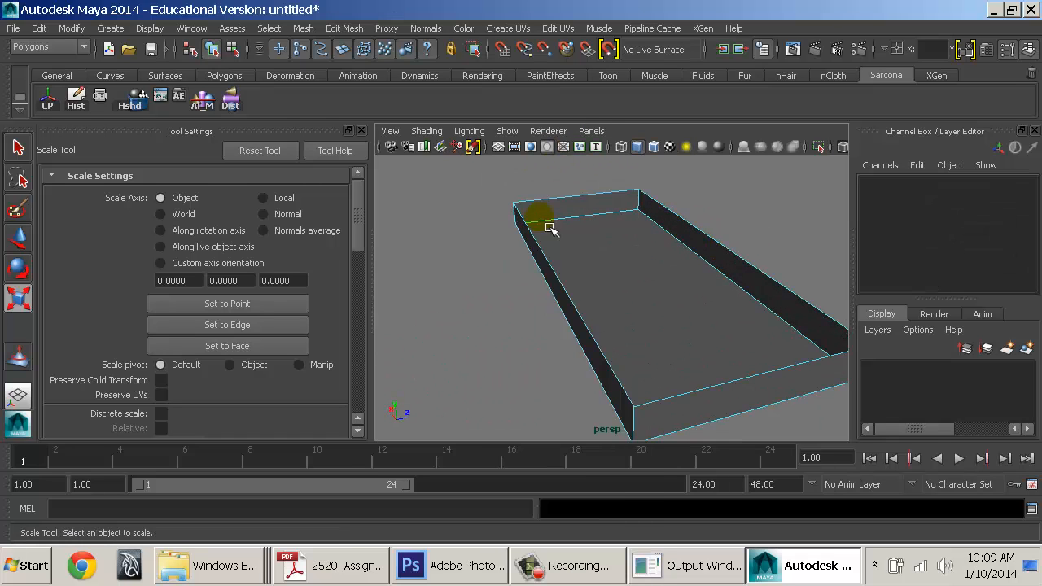
{"action": "left_click", "coordinate": [551, 254]}
{"action": "key", "text": "space"}
Extrude the rim edges twice, pulling them outward into a lip and then downward
{"action": "left_click", "coordinate": [424, 254]}
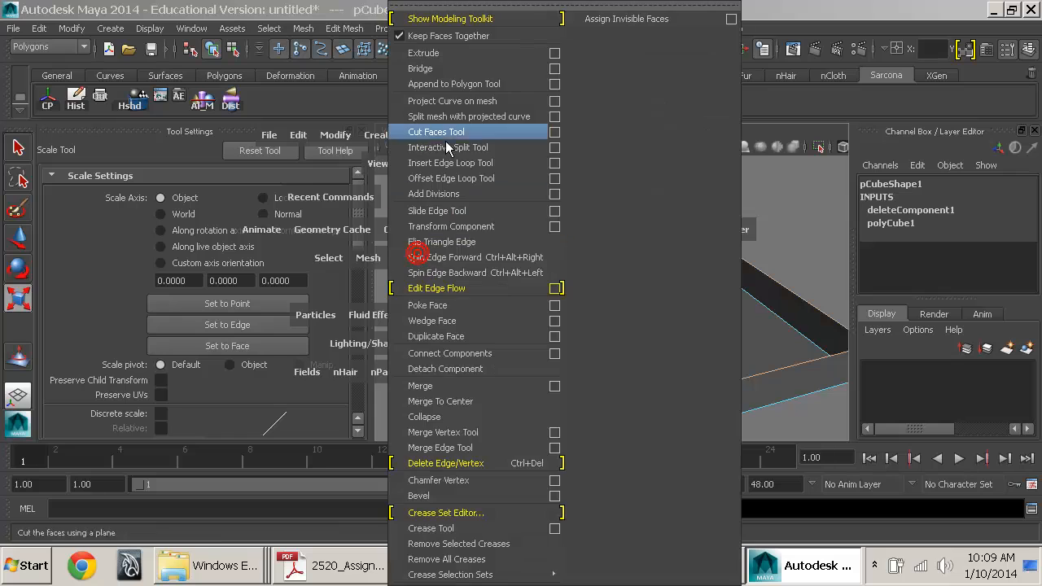
{"action": "left_click", "coordinate": [461, 55]}
{"action": "left_click_drag", "start_coordinate": [762, 236], "coordinate": [655, 209]}
{"action": "key", "text": "g"}
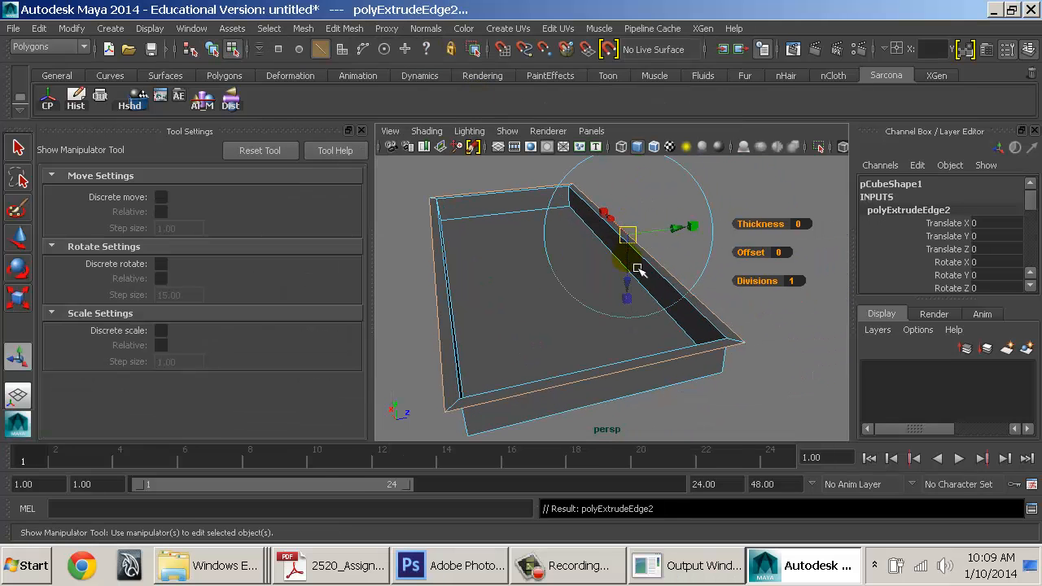
{"action": "left_click_drag", "start_coordinate": [637, 268], "coordinate": [641, 277]}
Select a rim edge and inspect the tray's far inner corner up close
{"action": "right_click_drag", "start_coordinate": [468, 267], "coordinate": [468, 129]}
{"action": "left_click", "coordinate": [575, 205]}
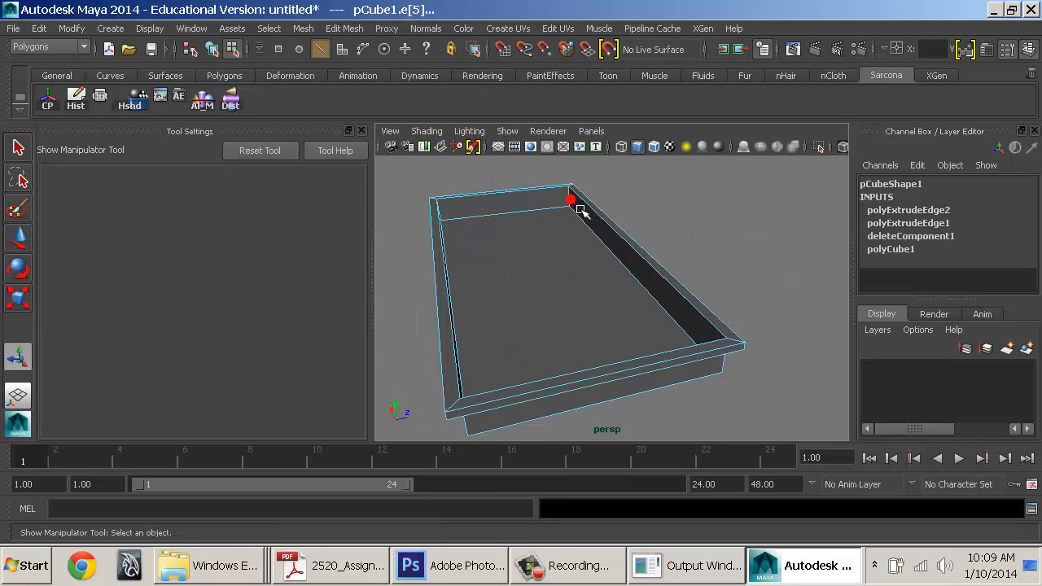
{"action": "left_click_drag", "start_coordinate": [495, 271], "coordinate": [739, 288], "text": "alt"}
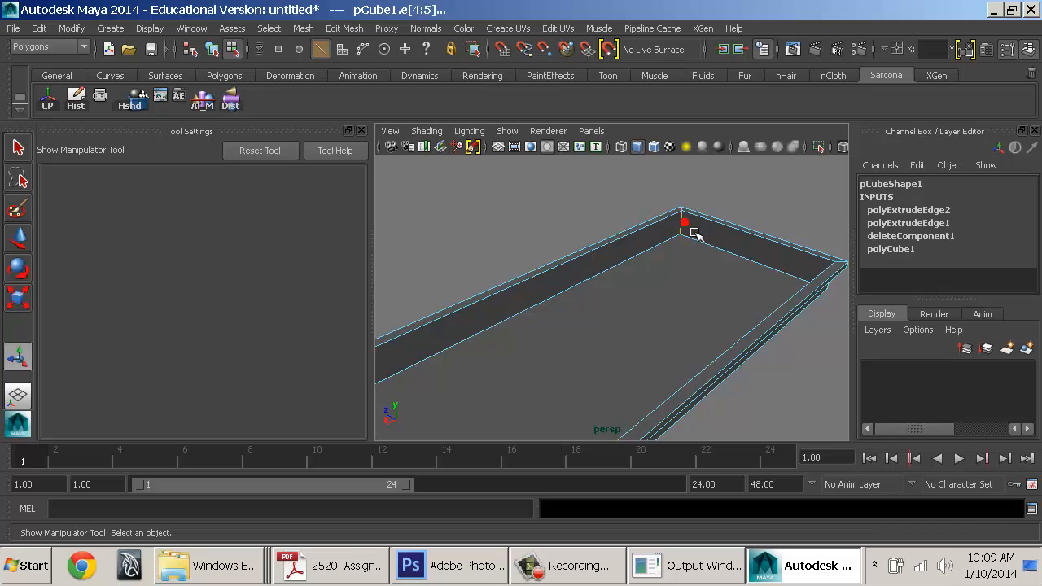
{"action": "left_click_drag", "start_coordinate": [695, 234], "coordinate": [672, 228], "text": "alt"}
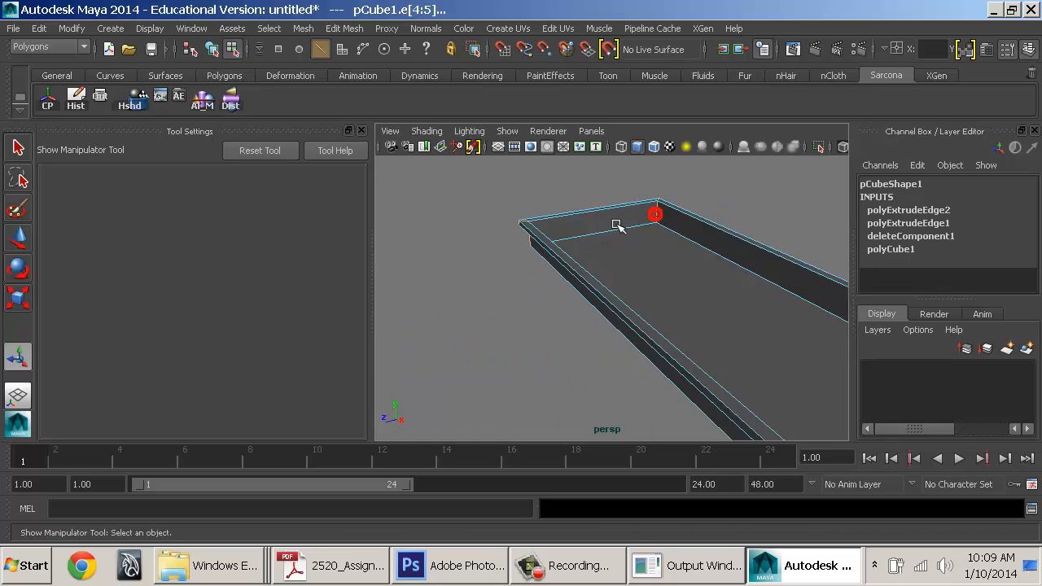
{"action": "left_click_drag", "start_coordinate": [600, 221], "coordinate": [756, 204], "text": "alt"}
{"action": "middle_click_drag", "start_coordinate": [725, 224], "coordinate": [602, 366], "text": "alt"}
{"action": "right_click_drag", "start_coordinate": [589, 370], "coordinate": [876, 439], "text": "alt"}
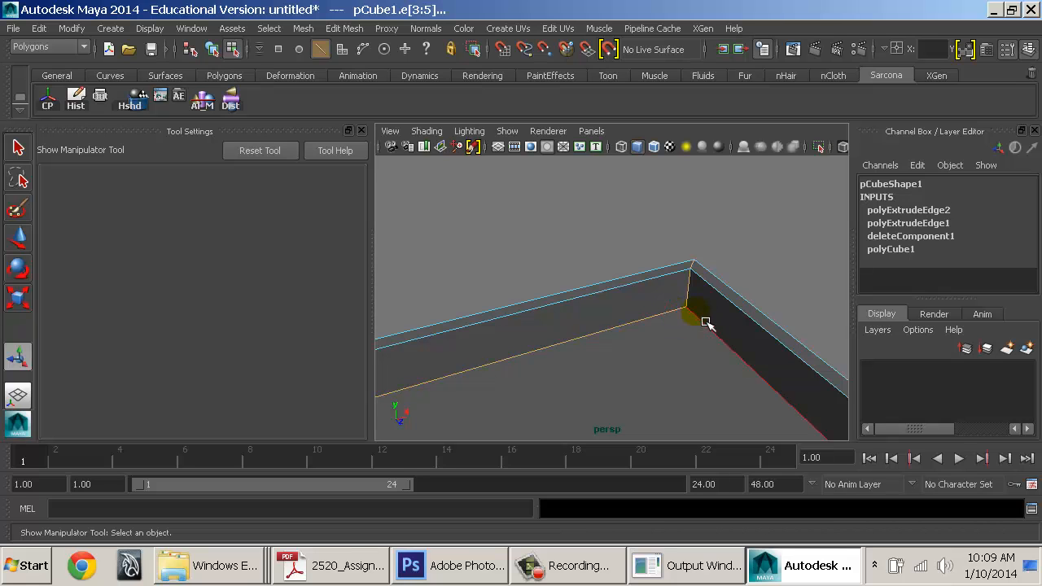
{"action": "right_click_drag", "start_coordinate": [690, 342], "coordinate": [549, 338], "text": "alt"}
{"action": "middle_click_drag", "start_coordinate": [550, 333], "coordinate": [605, 279], "text": "alt"}
Select the whole tray and apply Edit Mesh > Bevel to its edges
{"action": "right_click_drag", "start_coordinate": [605, 278], "coordinate": [631, 259]}
{"action": "key", "text": "space"}
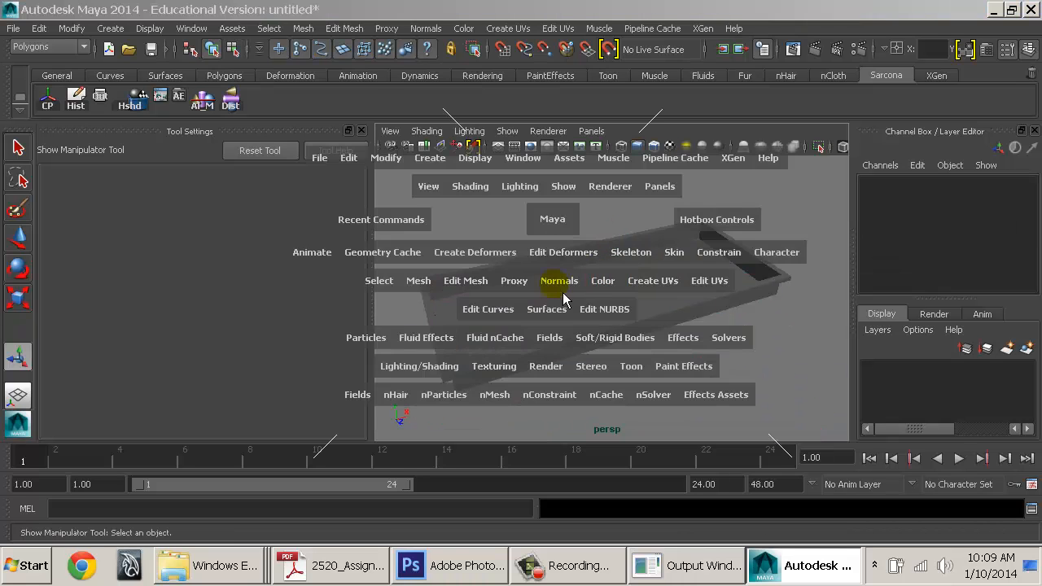
{"action": "left_click", "coordinate": [602, 281]}
{"action": "key", "text": "space"}
{"action": "left_click", "coordinate": [500, 279]}
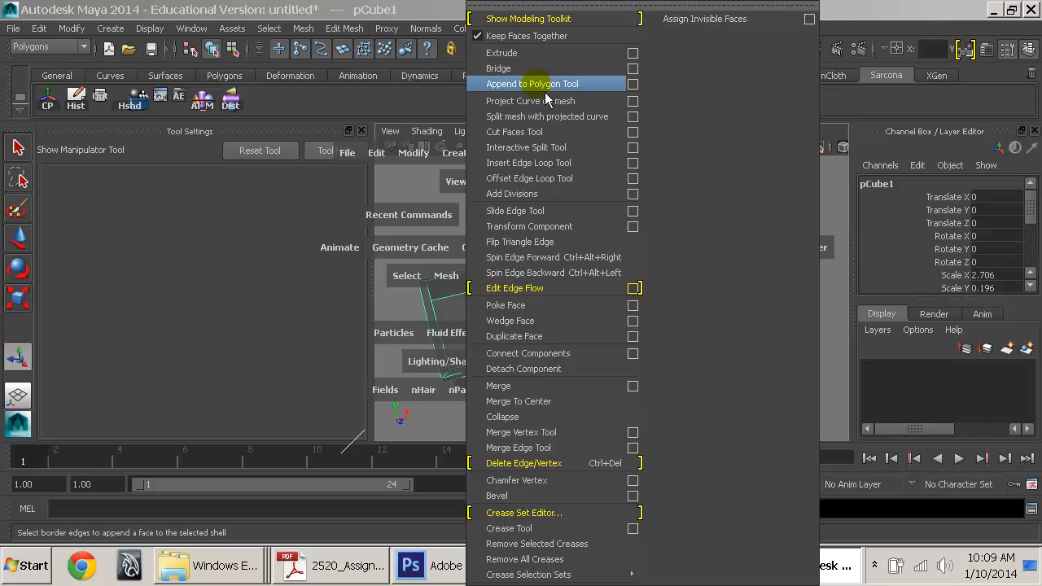
{"action": "left_click", "coordinate": [559, 495]}
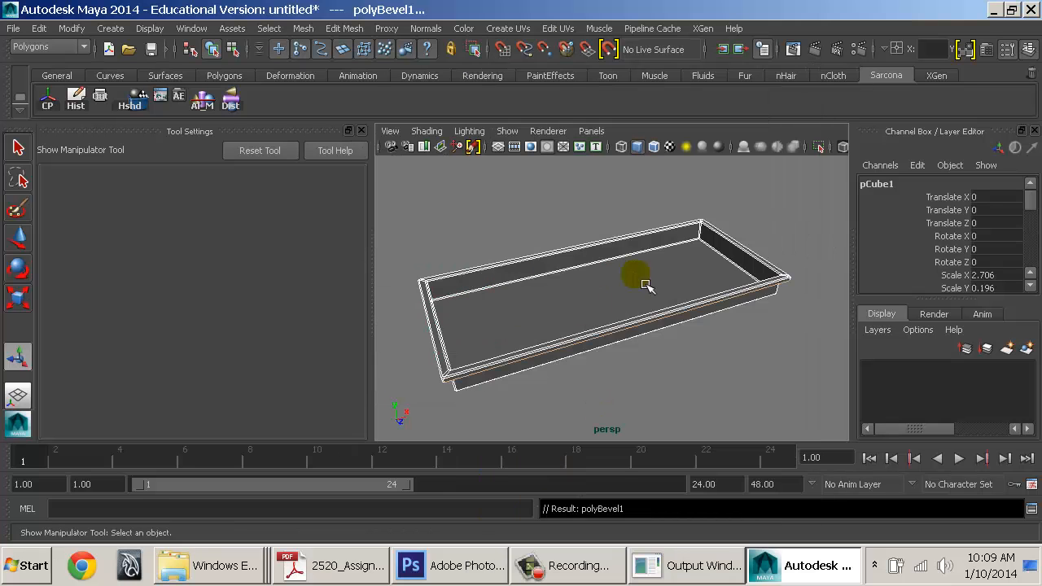
Preview the bevelled tray as a smoothed mesh, inspecting its right end
{"action": "middle_click_drag", "start_coordinate": [645, 284], "coordinate": [513, 308], "text": "alt"}
{"action": "right_click_drag", "start_coordinate": [488, 307], "coordinate": [823, 358], "text": "alt"}
{"action": "middle_click_drag", "start_coordinate": [823, 358], "coordinate": [619, 348], "text": "alt"}
{"action": "mouse_move", "coordinate": [619, 349]}
{"action": "right_mouse_down", "text": "alt"}
{"action": "mouse_move", "coordinate": [765, 391]}
{"action": "mouse_move", "coordinate": [630, 363]}
{"action": "right_mouse_up", "text": "alt"}
{"action": "middle_click_drag", "start_coordinate": [630, 363], "coordinate": [751, 338], "text": "alt"}
{"action": "right_click_drag", "start_coordinate": [751, 338], "coordinate": [658, 336], "text": "alt"}
{"action": "key", "text": "3"}
{"action": "right_click_drag", "start_coordinate": [679, 278], "coordinate": [570, 305], "text": "alt"}
{"action": "middle_click_drag", "start_coordinate": [526, 322], "coordinate": [644, 266], "text": "alt"}
{"action": "left_click_drag", "start_coordinate": [631, 259], "coordinate": [712, 288], "text": "alt"}
{"action": "middle_click_drag", "start_coordinate": [713, 248], "coordinate": [740, 201], "text": "alt"}
{"action": "right_click_drag", "start_coordinate": [740, 201], "coordinate": [613, 252], "text": "alt"}
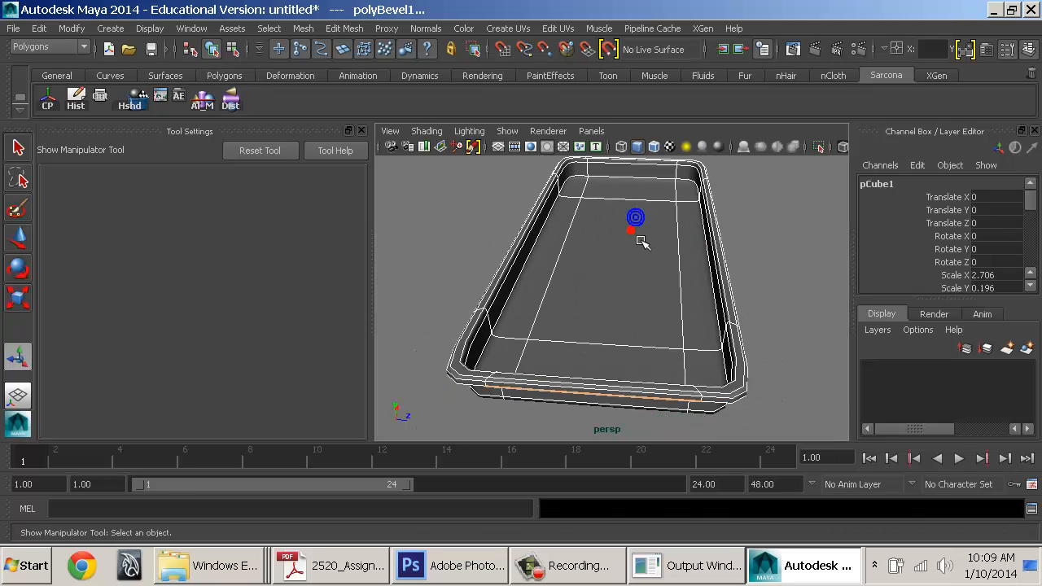
Toggle the smooth preview off and back on, then reselect the tray
{"action": "left_click", "coordinate": [641, 241]}
{"action": "key", "text": "1"}
{"action": "key", "text": "3"}
{"action": "left_click", "coordinate": [773, 273]}
{"action": "left_click_drag", "start_coordinate": [769, 275], "coordinate": [577, 291], "text": "alt"}
{"action": "left_click", "coordinate": [575, 282]}
{"action": "key", "text": "space"}
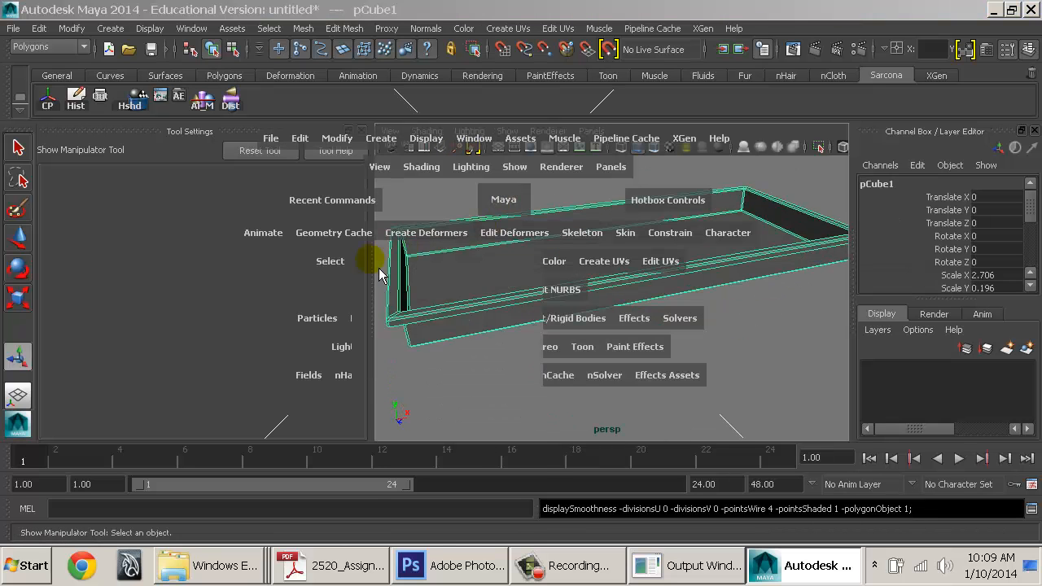
Apply Mesh > Smooth to the tray
{"action": "left_click", "coordinate": [371, 261]}
{"action": "left_click", "coordinate": [397, 323]}
{"action": "right_click_drag", "start_coordinate": [529, 242], "coordinate": [595, 209]}
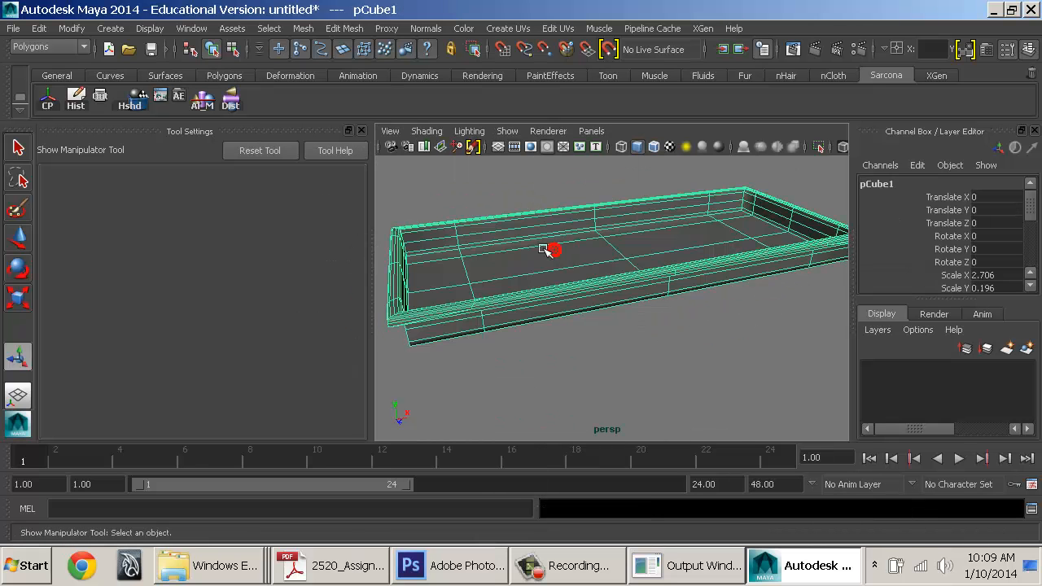
{"action": "left_click_drag", "start_coordinate": [546, 249], "coordinate": [570, 272], "text": "alt"}
{"action": "scroll", "coordinate": [586, 328], "scroll_direction": "up", "scroll_amount": 3}
{"action": "scroll", "coordinate": [980, 258], "scroll_direction": "down", "scroll_amount": 3}
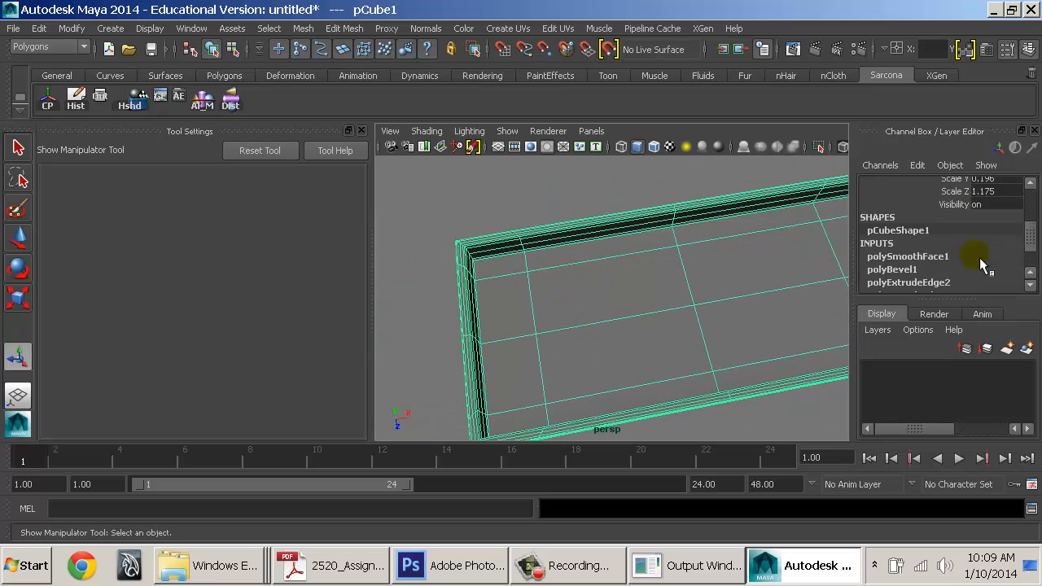
Set the polySmoothFace1 Divisions to 2 in the Channel Box
{"action": "left_click", "coordinate": [922, 259]}
{"action": "scroll", "coordinate": [994, 254], "scroll_direction": "down", "scroll_amount": 1}
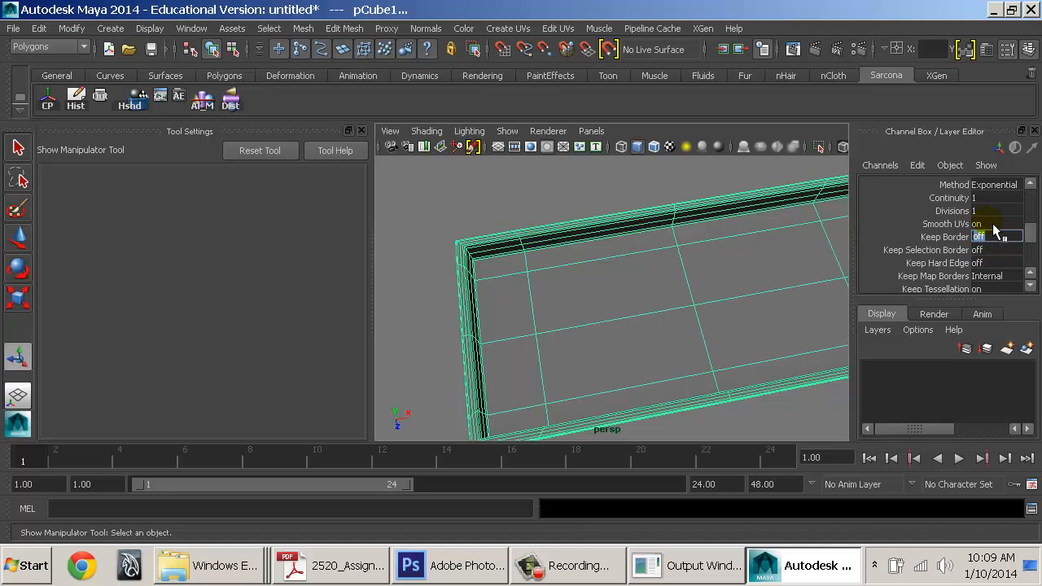
{"action": "scroll", "coordinate": [1001, 243], "scroll_direction": "down", "scroll_amount": 1}
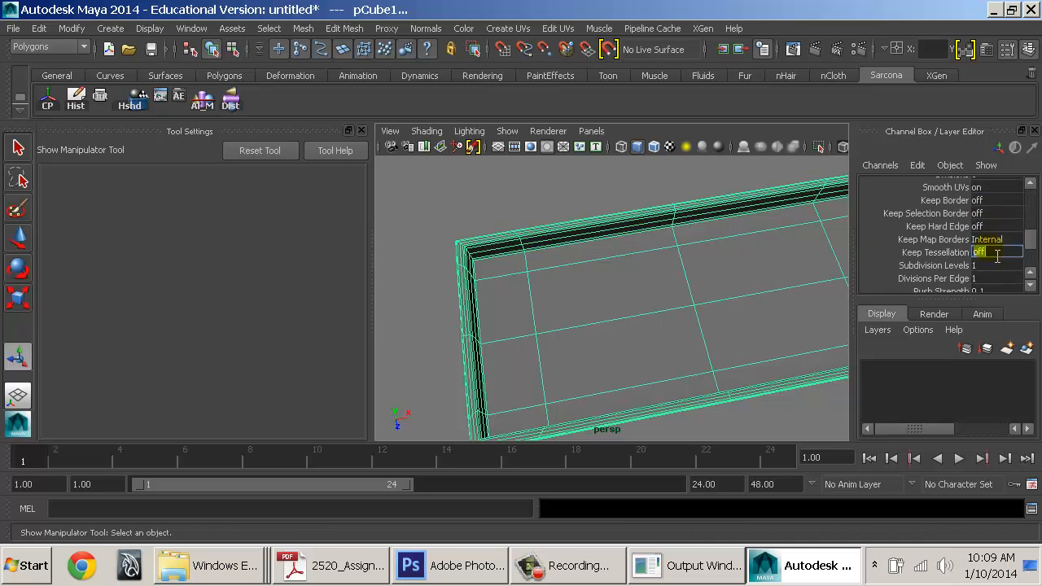
{"action": "scroll", "coordinate": [997, 256], "scroll_direction": "down", "scroll_amount": 1}
{"action": "scroll", "coordinate": [997, 255], "scroll_direction": "up", "scroll_amount": 3}
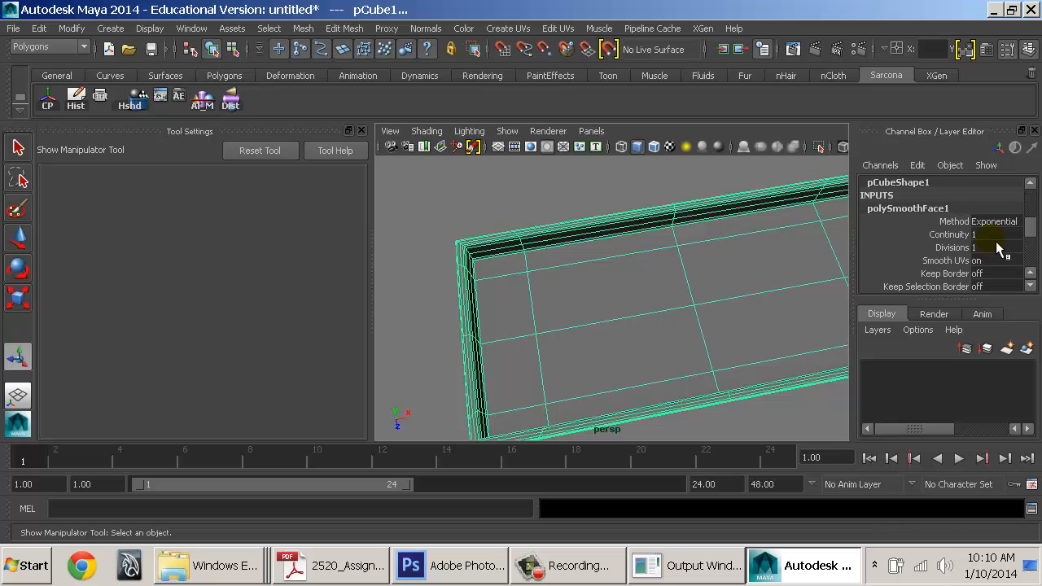
{"action": "left_click", "coordinate": [996, 247]}
{"action": "type", "text": "2"}
{"action": "key", "text": "Tab"}
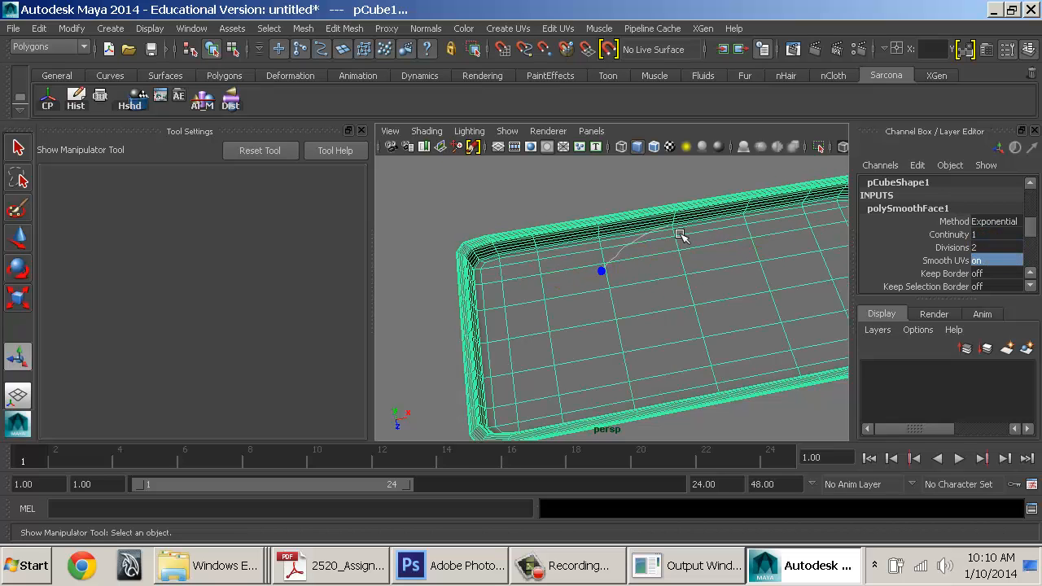
Deselect the tray and orbit around it to check the subdivided result
{"action": "left_click", "coordinate": [571, 200]}
{"action": "left_click_drag", "start_coordinate": [740, 295], "coordinate": [538, 228], "text": "alt"}
{"action": "mouse_move", "coordinate": [537, 228]}
{"action": "right_mouse_down", "text": "alt"}
{"action": "mouse_move", "coordinate": [549, 259]}
{"action": "mouse_move", "coordinate": [642, 291]}
{"action": "right_mouse_up", "text": "alt"}
{"action": "middle_click_drag", "start_coordinate": [643, 290], "coordinate": [648, 321], "text": "alt"}
{"action": "right_click_drag", "start_coordinate": [647, 321], "coordinate": [601, 321], "text": "alt"}
{"action": "left_click_drag", "start_coordinate": [601, 321], "coordinate": [757, 300], "text": "alt"}
{"action": "left_click", "coordinate": [753, 297]}
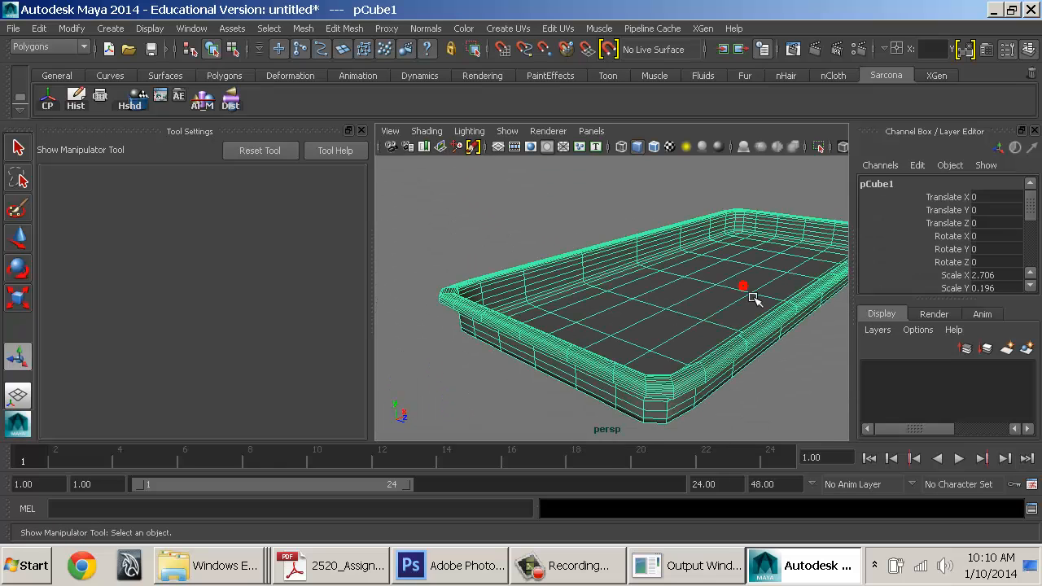
{"action": "left_click", "coordinate": [515, 222]}
{"action": "left_click", "coordinate": [657, 264]}
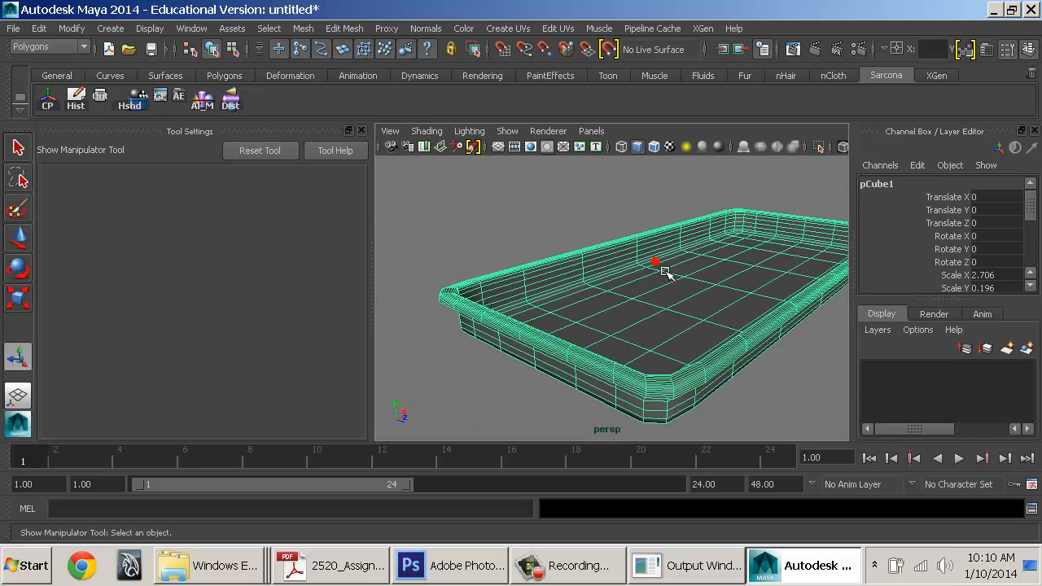
Preview the tray as a smoothed mesh and inspect its corner and inner floor
{"action": "left_click_drag", "start_coordinate": [697, 266], "coordinate": [844, 328], "text": "alt"}
{"action": "middle_click_drag", "start_coordinate": [696, 232], "coordinate": [644, 410], "text": "alt"}
{"action": "right_click_drag", "start_coordinate": [647, 420], "coordinate": [662, 356], "text": "alt"}
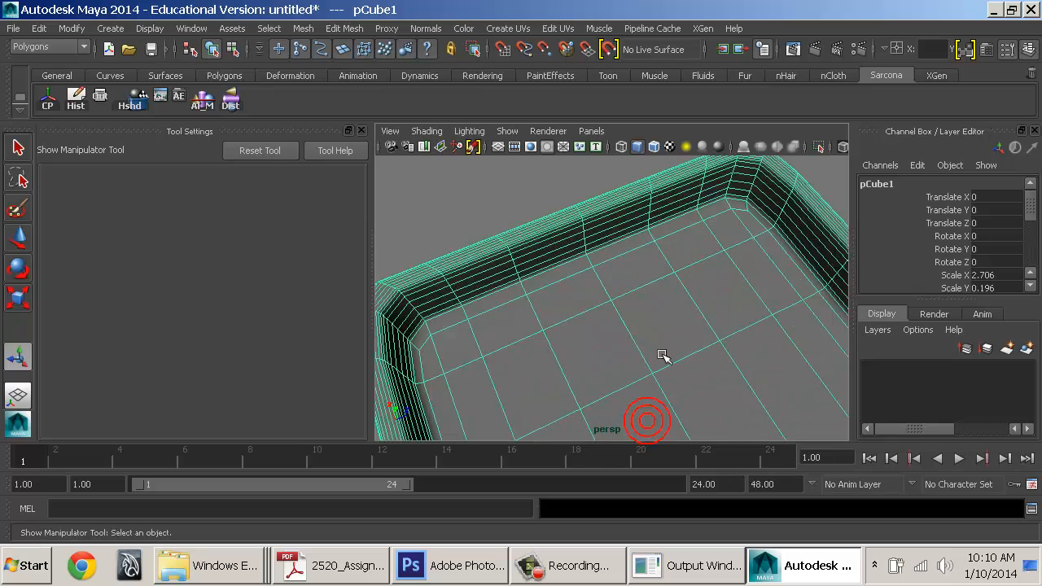
{"action": "middle_click_drag", "start_coordinate": [663, 356], "coordinate": [467, 440], "text": "alt"}
{"action": "right_click_drag", "start_coordinate": [467, 439], "coordinate": [563, 379], "text": "alt"}
{"action": "left_click_drag", "start_coordinate": [813, 417], "coordinate": [643, 433], "text": "alt"}
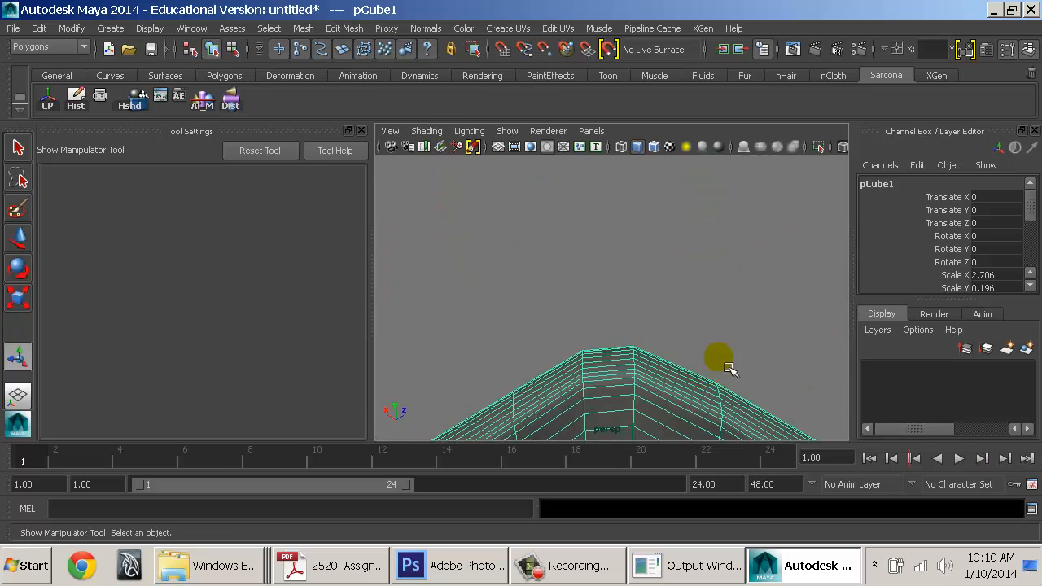
{"action": "middle_click_drag", "start_coordinate": [728, 368], "coordinate": [741, 347], "text": "alt"}
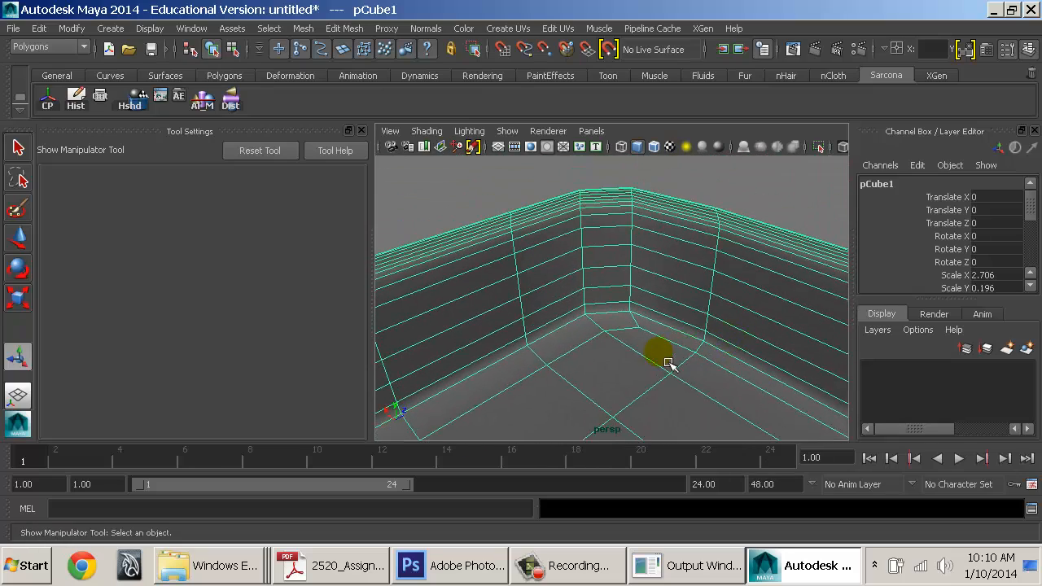
{"action": "key", "text": "3"}
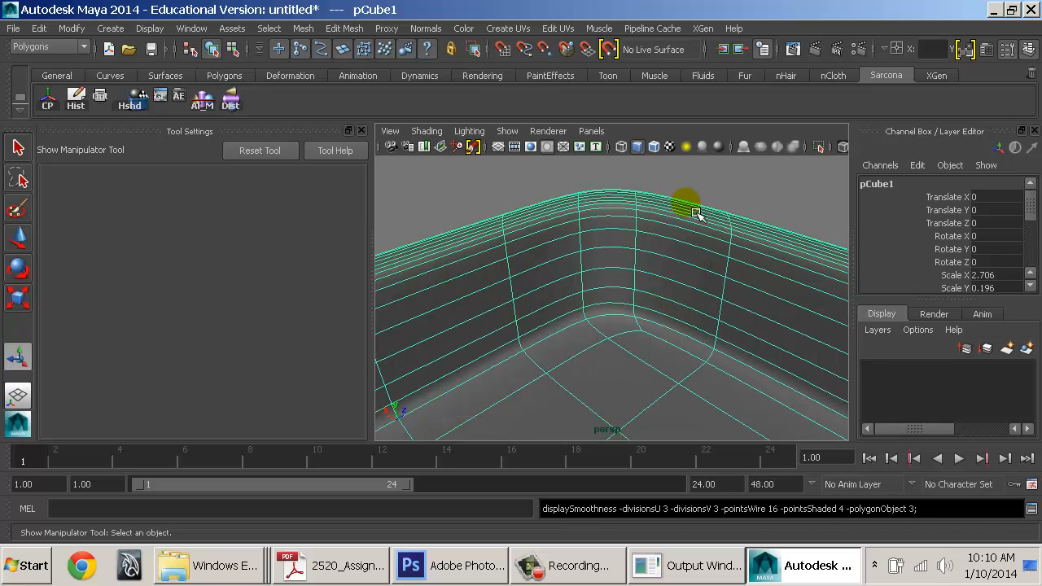
{"action": "left_click", "coordinate": [757, 215]}
{"action": "left_click_drag", "start_coordinate": [757, 215], "coordinate": [749, 281], "text": "alt"}
{"action": "right_click_drag", "start_coordinate": [749, 281], "coordinate": [635, 295], "text": "alt"}
{"action": "middle_click_drag", "start_coordinate": [635, 294], "coordinate": [664, 303], "text": "alt"}
{"action": "left_click_drag", "start_coordinate": [664, 303], "coordinate": [578, 228], "text": "alt"}
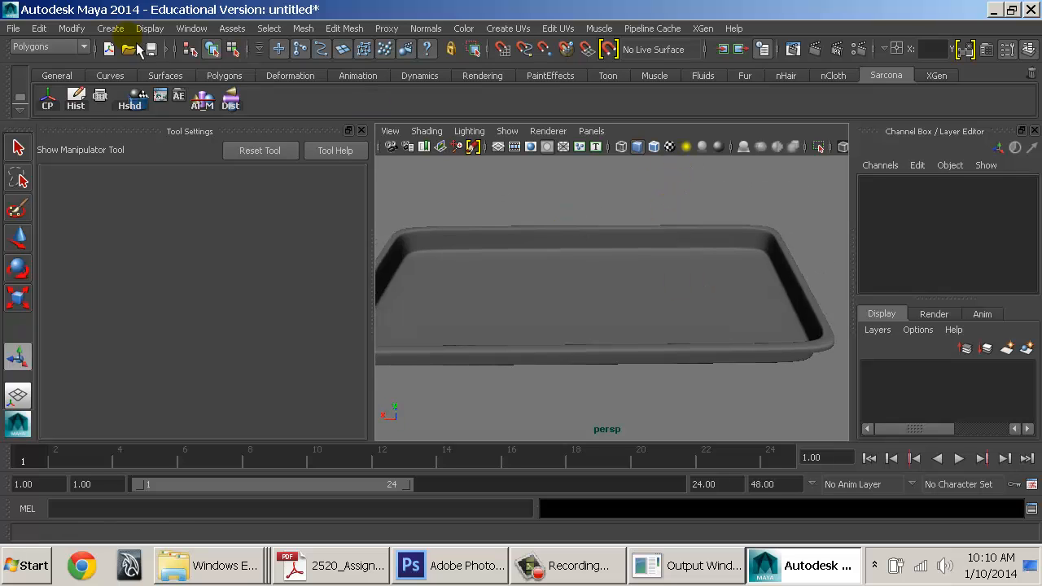
Create a trial polygon plane, raise it and widen it along X, then delete it
{"action": "left_click", "coordinate": [109, 28]}
{"action": "mouse_move", "coordinate": [163, 70]}
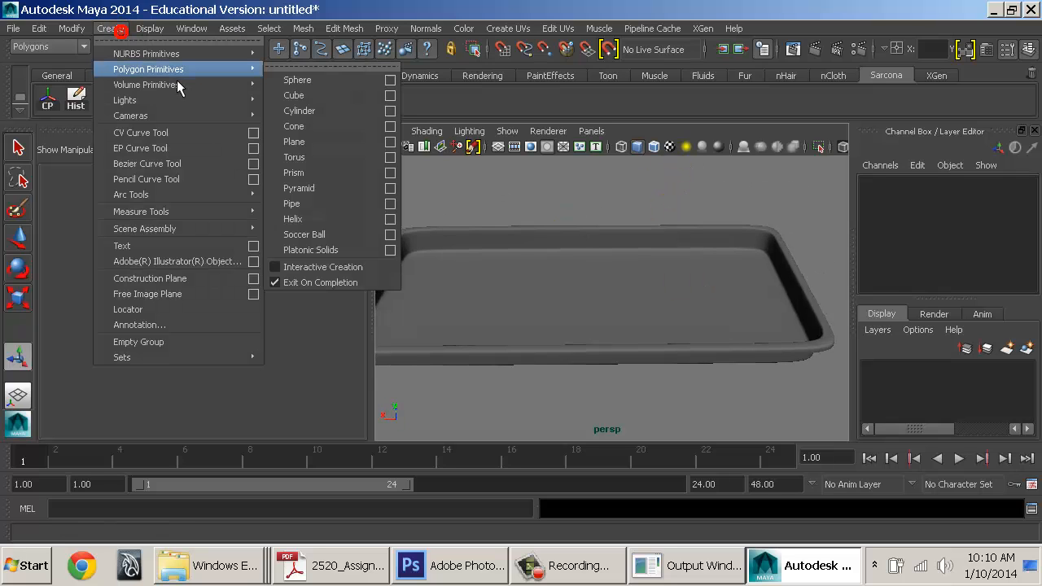
{"action": "left_click", "coordinate": [325, 142]}
{"action": "key", "text": "w"}
{"action": "left_click_drag", "start_coordinate": [581, 247], "coordinate": [581, 218]}
{"action": "key", "text": "r"}
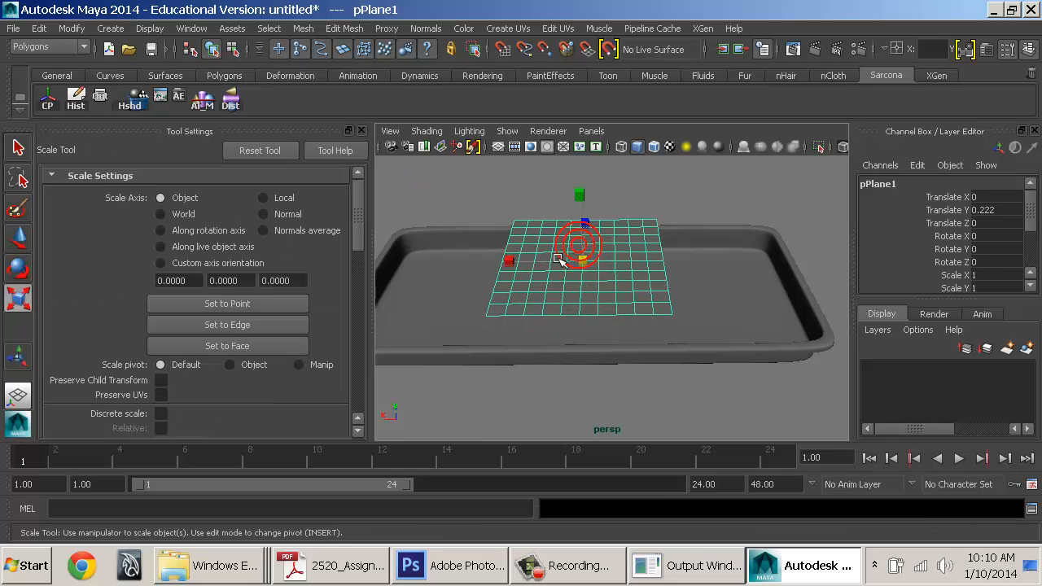
{"action": "left_click_drag", "start_coordinate": [526, 263], "coordinate": [367, 268]}
{"action": "left_click_drag", "start_coordinate": [614, 289], "coordinate": [689, 240], "text": "alt"}
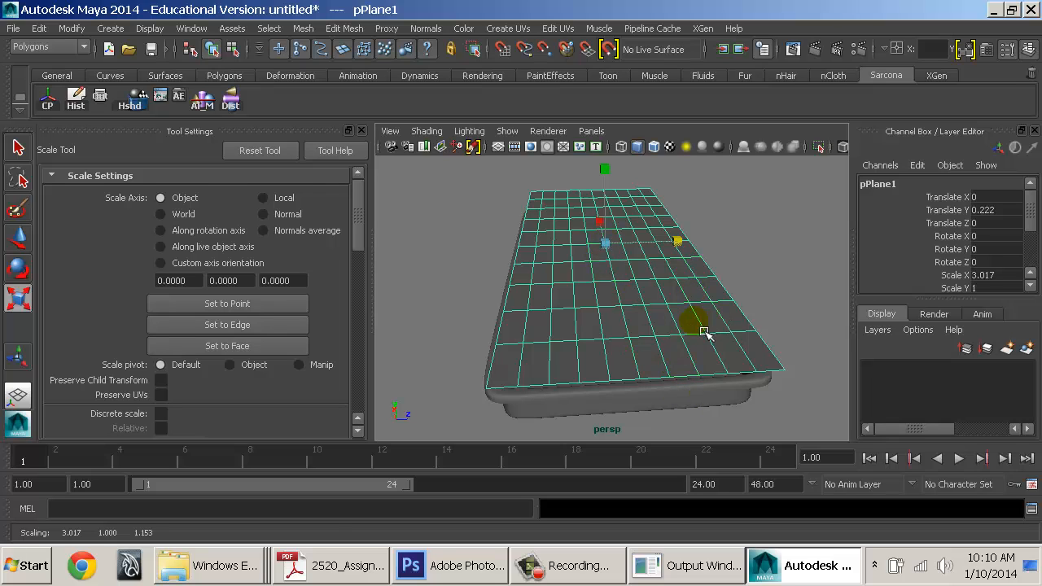
{"action": "key", "text": "Delete"}
Check the tray's smooth and bevel inputs, delete the tray, and bring up Polygon Primitives
{"action": "left_click", "coordinate": [672, 332]}
{"action": "left_click_drag", "start_coordinate": [596, 306], "coordinate": [572, 298], "text": "alt"}
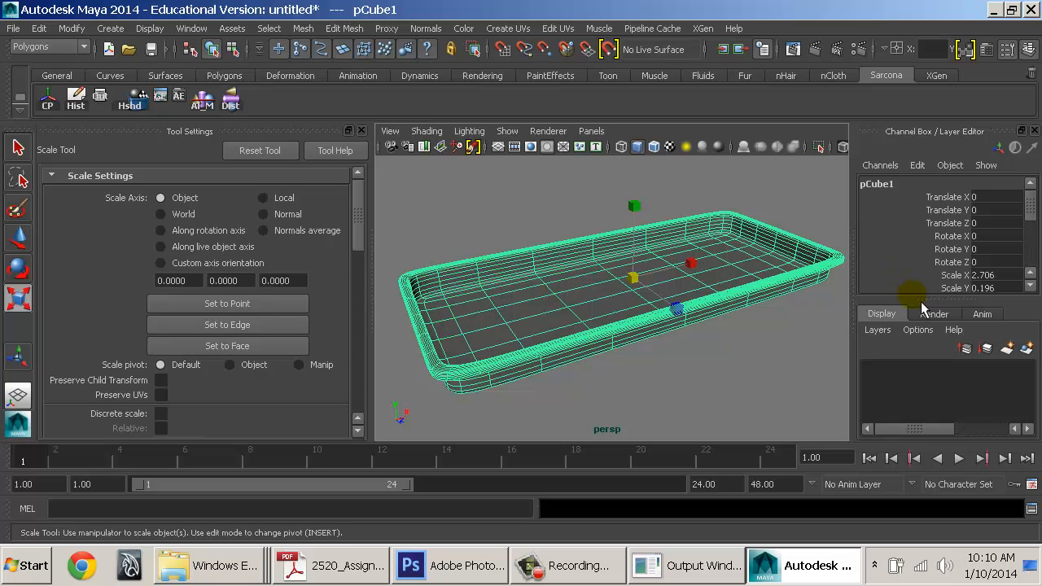
{"action": "left_click_drag", "start_coordinate": [928, 320], "coordinate": [932, 394]}
{"action": "left_click", "coordinate": [932, 368]}
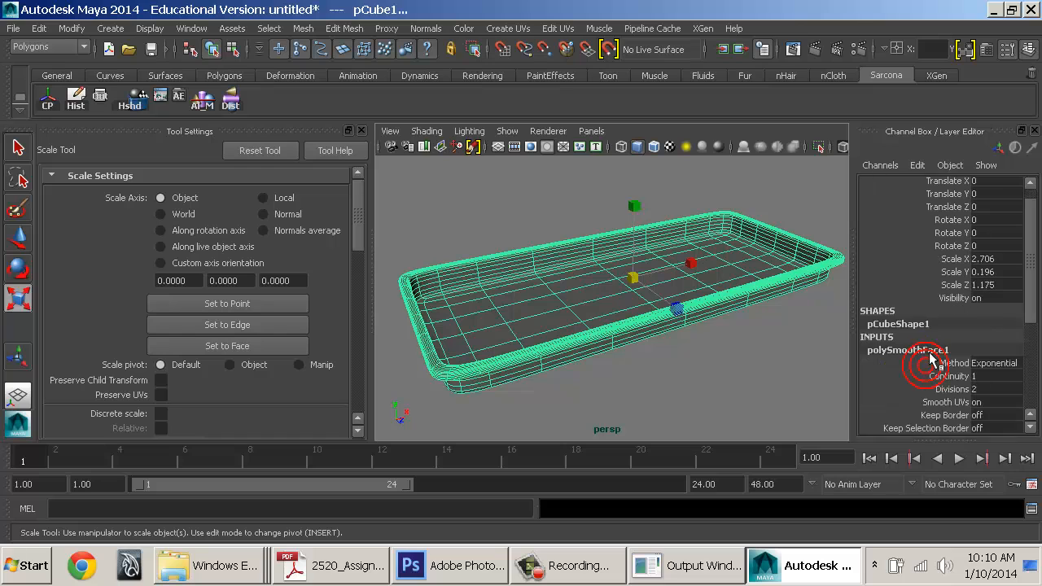
{"action": "left_click", "coordinate": [927, 368]}
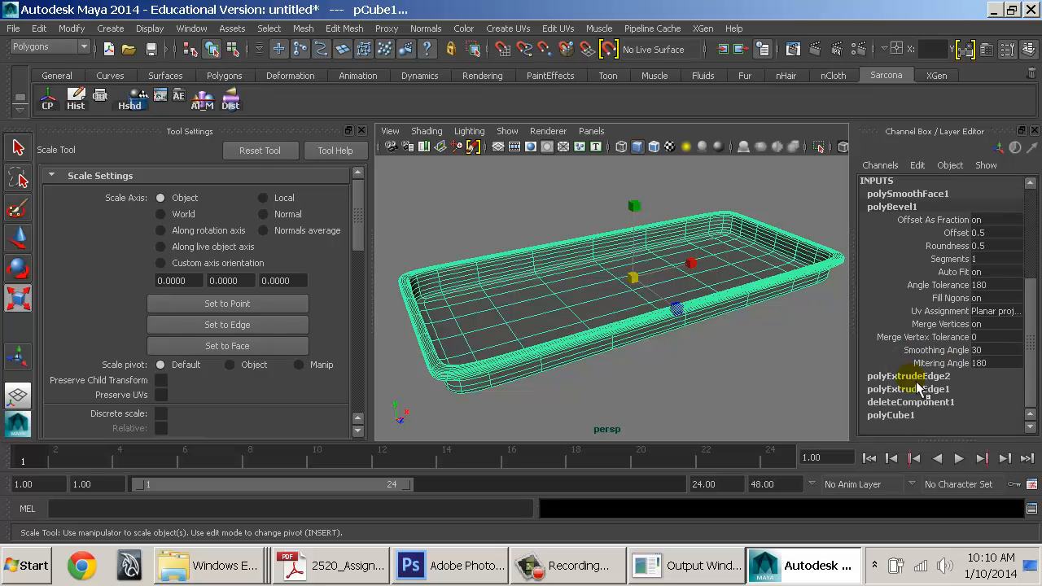
{"action": "left_click", "coordinate": [705, 344]}
{"action": "left_click_drag", "start_coordinate": [624, 319], "coordinate": [867, 300], "text": "alt"}
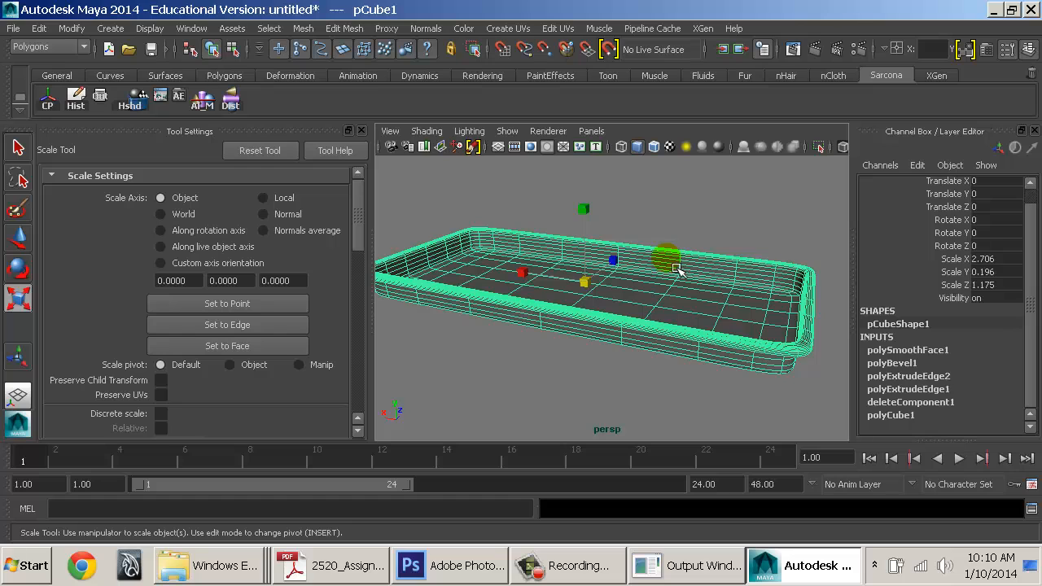
{"action": "key", "text": "Delete"}
{"action": "left_click", "coordinate": [110, 27]}
{"action": "mouse_move", "coordinate": [192, 75]}
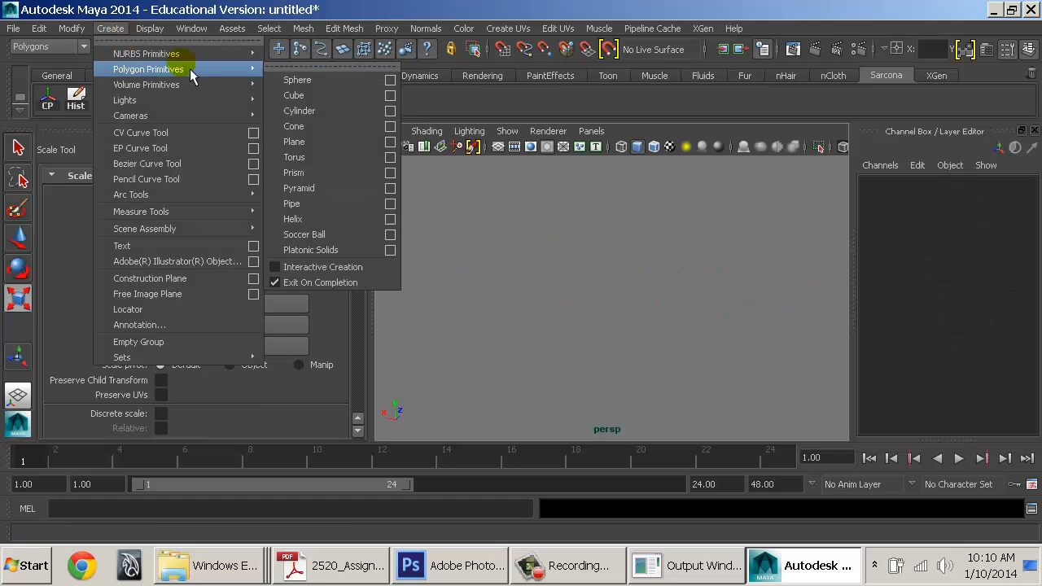
Create a polygon plane, scale it up, and set its width and height subdivisions to 5000
{"action": "left_click", "coordinate": [321, 145]}
{"action": "left_click_drag", "start_coordinate": [584, 282], "coordinate": [653, 297]}
{"action": "left_click", "coordinate": [920, 365]}
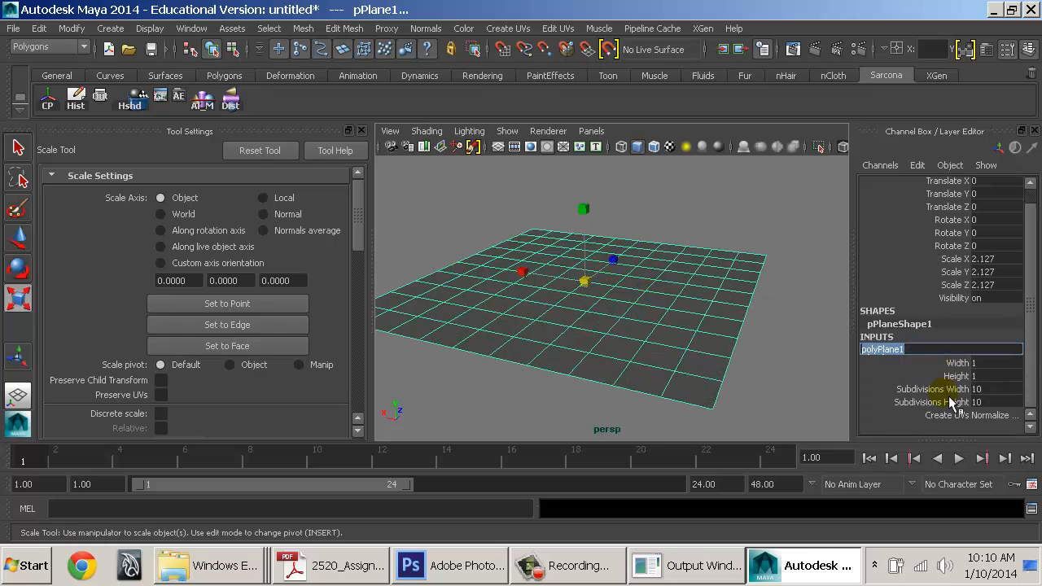
{"action": "left_click_drag", "start_coordinate": [1003, 388], "coordinate": [988, 403]}
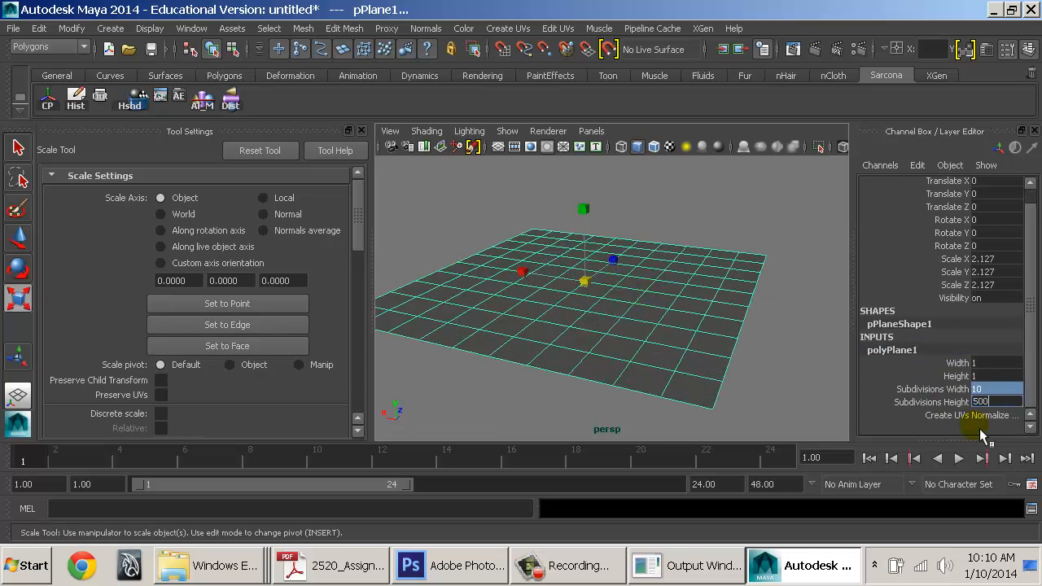
{"action": "type", "text": "5000"}
{"action": "key", "text": "Return"}
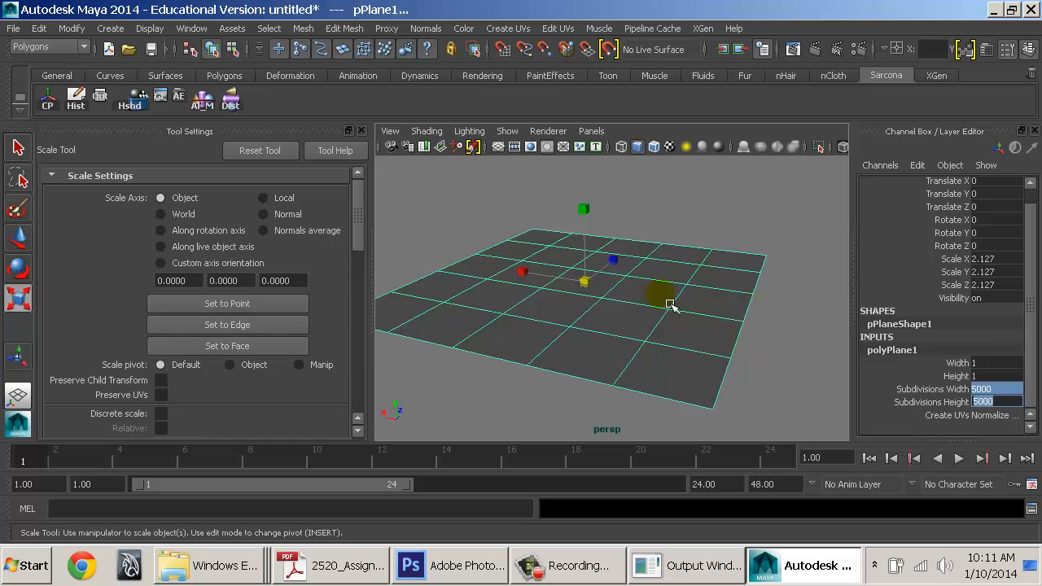
Inspect a group of the dense plane's vertices, then return to object mode with the plane selected
{"action": "left_click_drag", "start_coordinate": [670, 304], "coordinate": [749, 318], "text": "alt"}
{"action": "left_click", "coordinate": [814, 331]}
{"action": "left_click", "coordinate": [733, 324]}
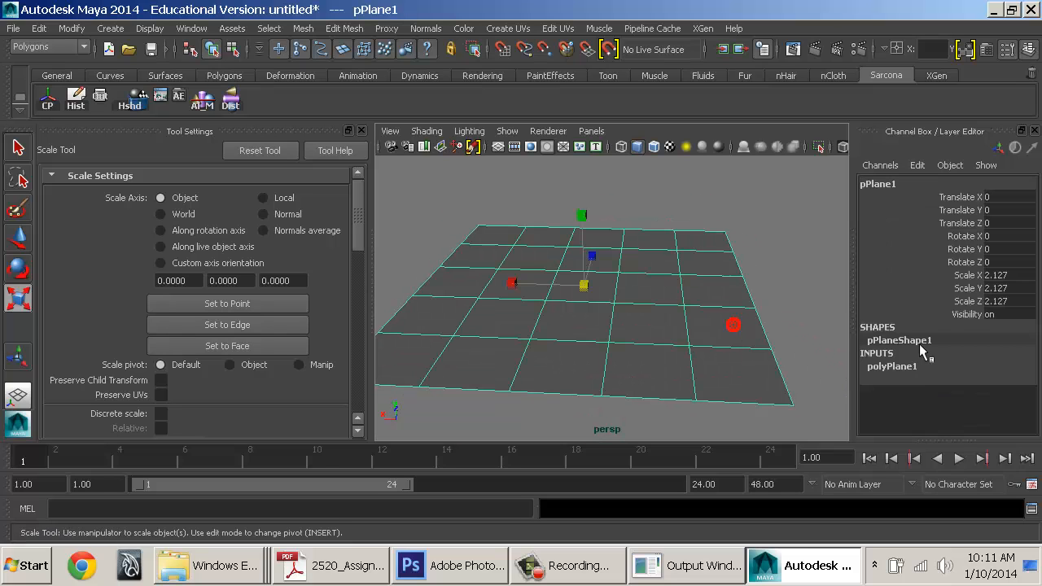
{"action": "left_click", "coordinate": [919, 366]}
{"action": "scroll", "coordinate": [1010, 401], "scroll_direction": "down", "scroll_amount": 1}
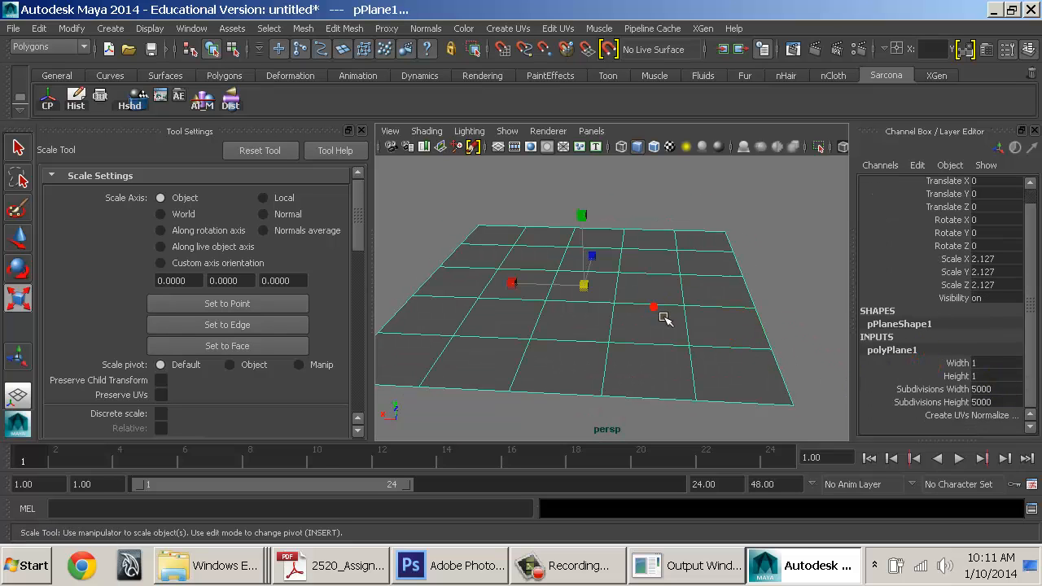
{"action": "right_click_drag", "start_coordinate": [664, 318], "coordinate": [627, 179]}
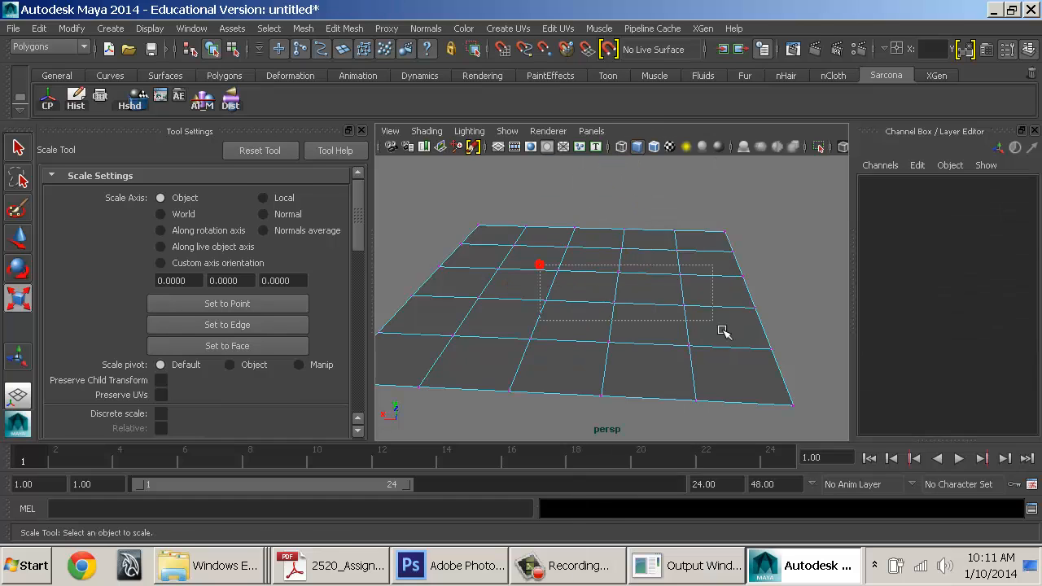
{"action": "left_click_drag", "start_coordinate": [722, 331], "coordinate": [696, 323]}
{"action": "key", "text": "F8"}
{"action": "left_click", "coordinate": [708, 268]}
Set the plane's width and height subdivisions to 100, then to 300
{"action": "double_click", "coordinate": [914, 364]}
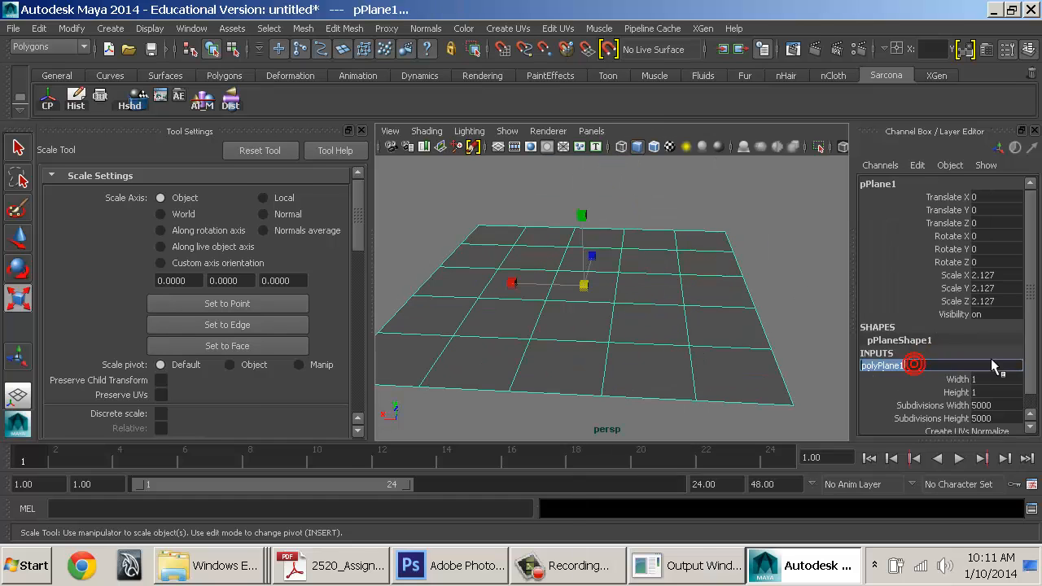
{"action": "scroll", "coordinate": [994, 366], "scroll_direction": "down", "scroll_amount": 1}
{"action": "left_click_drag", "start_coordinate": [993, 389], "coordinate": [1000, 403]}
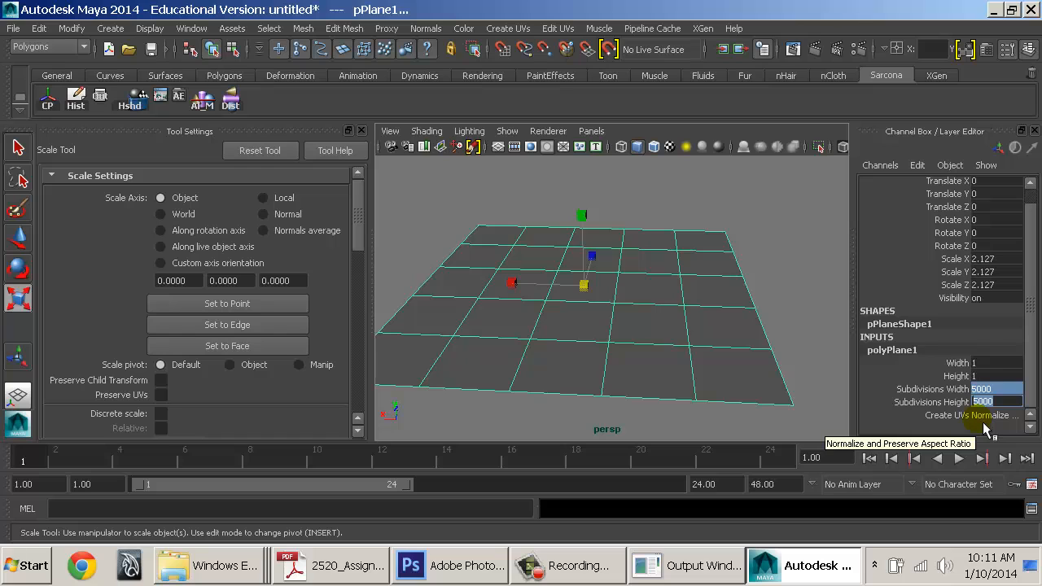
{"action": "type", "text": "100"}
{"action": "key", "text": "Return"}
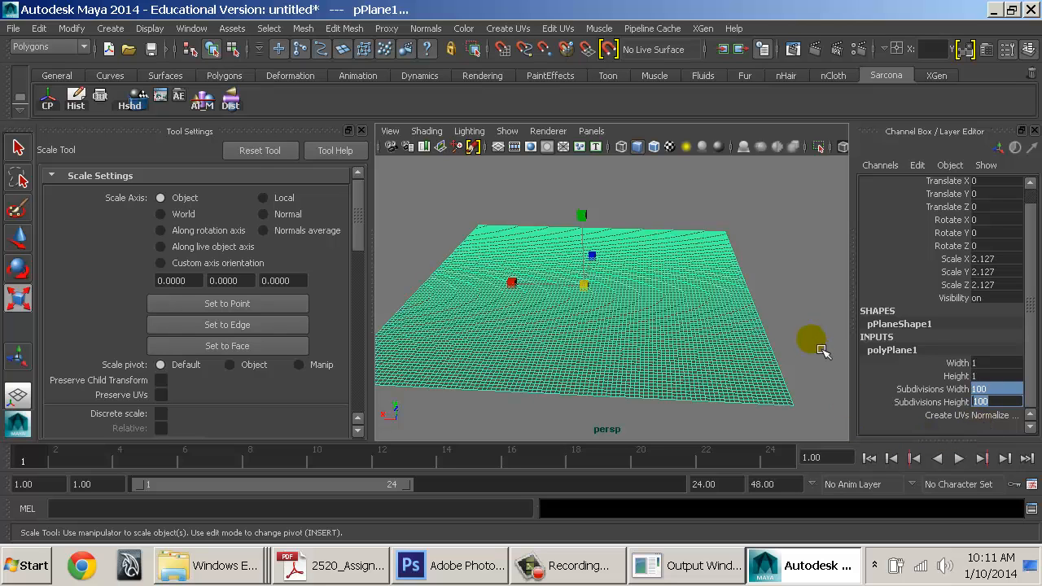
{"action": "key", "text": "Return"}
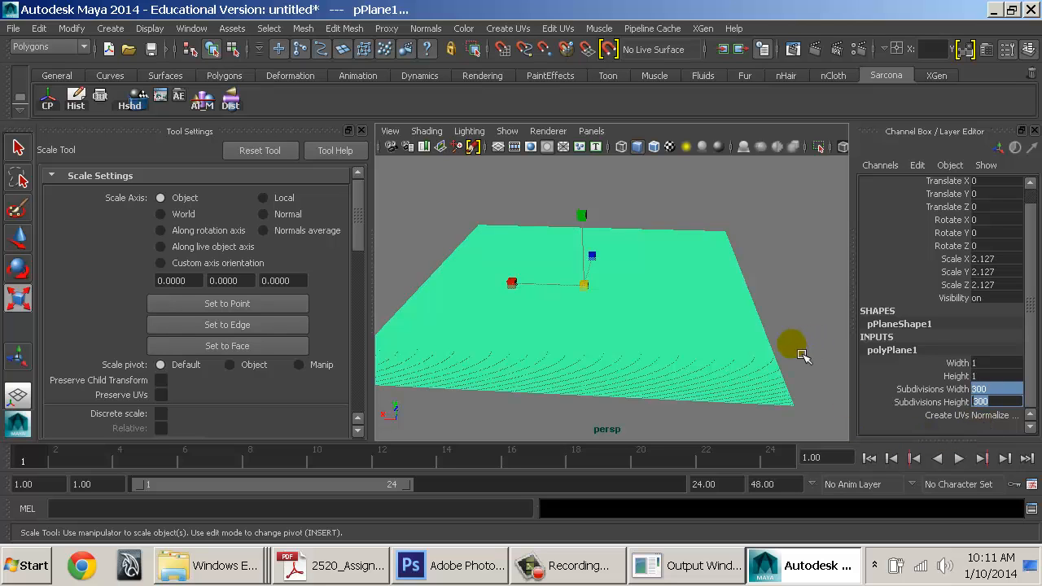
Reselect the plane, zoom in close on it, and duplicate it
{"action": "left_click", "coordinate": [802, 356]}
{"action": "left_click_drag", "start_coordinate": [773, 330], "coordinate": [642, 300], "text": "alt"}
{"action": "left_click", "coordinate": [641, 300]}
{"action": "right_click_drag", "start_coordinate": [448, 304], "coordinate": [663, 300], "text": "alt"}
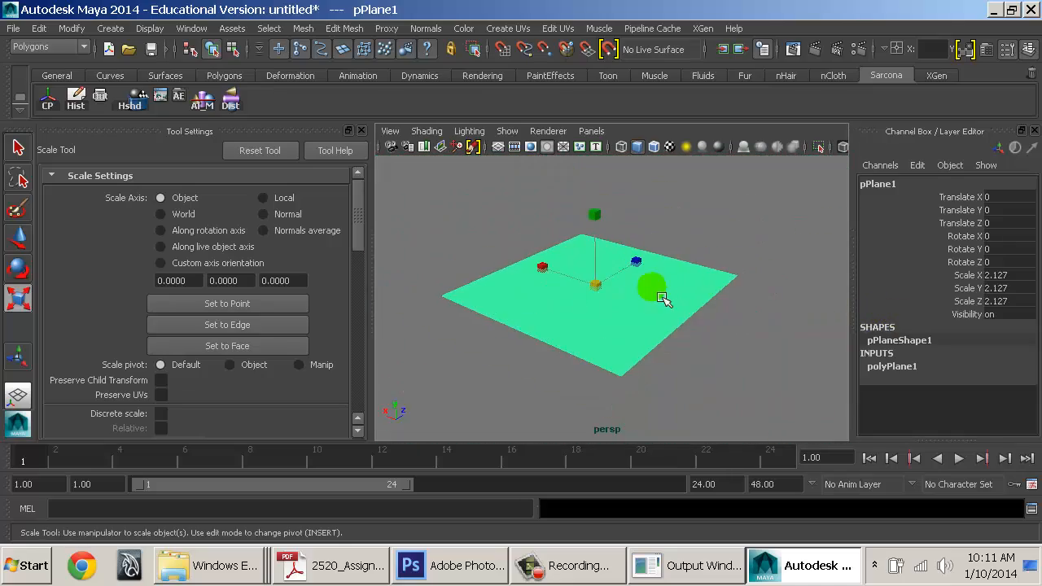
{"action": "left_click_drag", "start_coordinate": [663, 299], "coordinate": [681, 273], "text": "alt"}
{"action": "key", "text": "ctrl+d"}
Repeat the offset copy of the plane along Z to form a row of tiles
{"action": "key", "text": "w"}
{"action": "key", "text": "shift+d"}
{"action": "key", "text": "shift+d"}
{"action": "key", "text": "shift+d"}
{"action": "key", "text": "shift+d"}
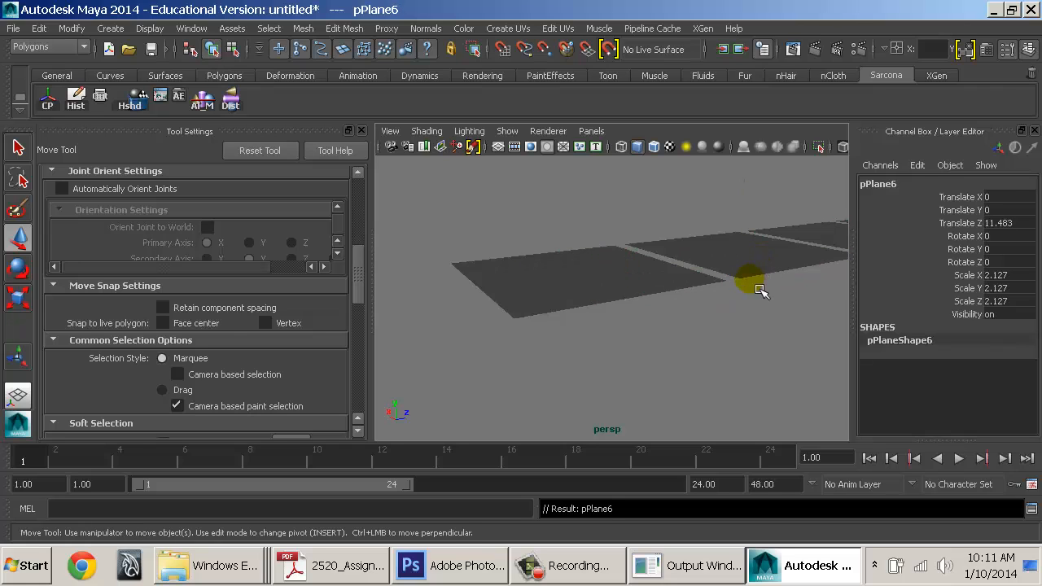
{"action": "left_click_drag", "start_coordinate": [759, 291], "coordinate": [712, 384], "text": "alt"}
{"action": "right_click_drag", "start_coordinate": [705, 377], "coordinate": [562, 360], "text": "alt"}
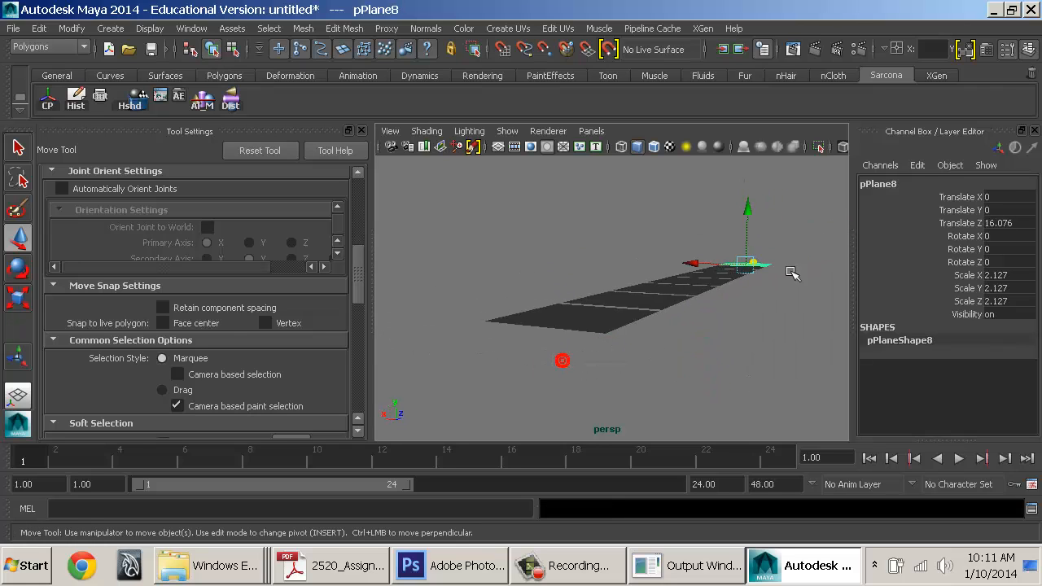
Copy the row sideways along X repeatedly to fill out a grid of plane tiles
{"action": "left_click_drag", "start_coordinate": [694, 280], "coordinate": [646, 277]}
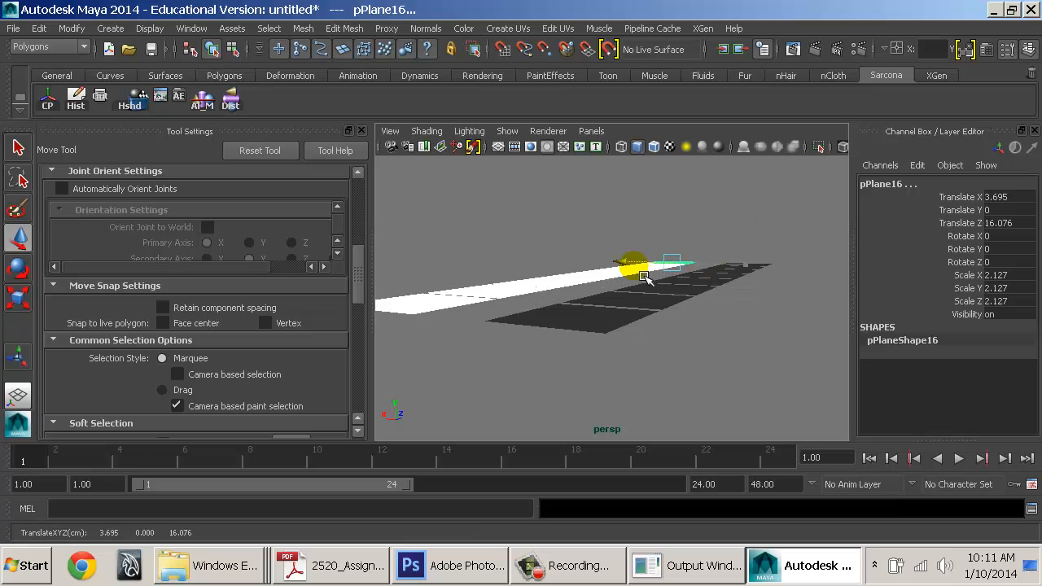
{"action": "key", "text": "shift+d"}
{"action": "key", "text": "shift+d"}
{"action": "key", "text": "shift+d"}
{"action": "key", "text": "shift+d"}
{"action": "key", "text": "shift+d"}
{"action": "key", "text": "shift+d"}
{"action": "key", "text": "shift+d"}
{"action": "key", "text": "shift+d"}
{"action": "key", "text": "shift+d"}
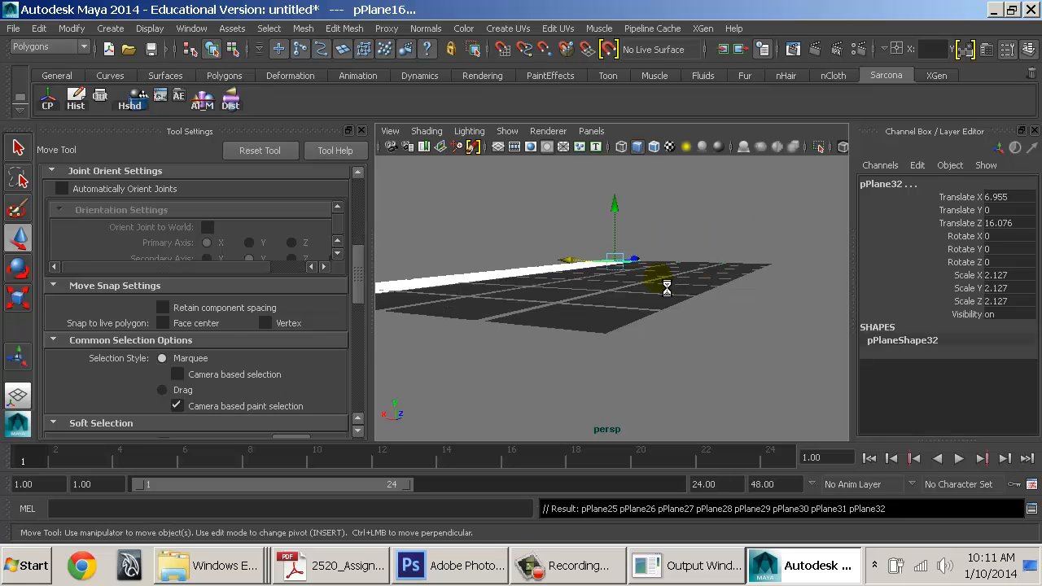
{"action": "left_click", "coordinate": [698, 243]}
{"action": "middle_click_drag", "start_coordinate": [624, 249], "coordinate": [745, 349], "text": "alt"}
{"action": "left_click_drag", "start_coordinate": [702, 271], "coordinate": [607, 279], "text": "alt"}
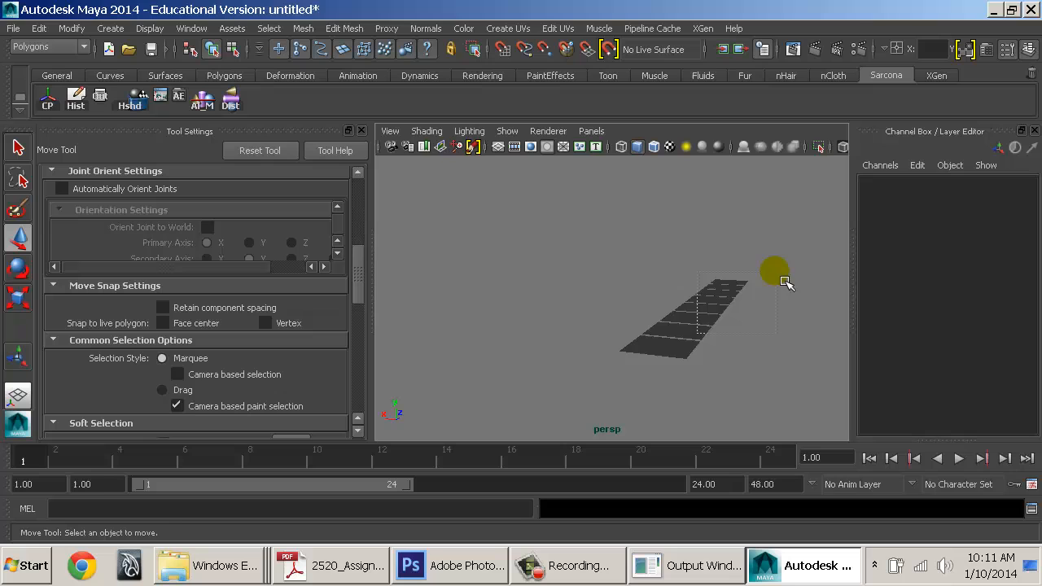
Clear away the copied planes and frame the remaining original plane
{"action": "left_click_drag", "start_coordinate": [776, 271], "coordinate": [766, 278]}
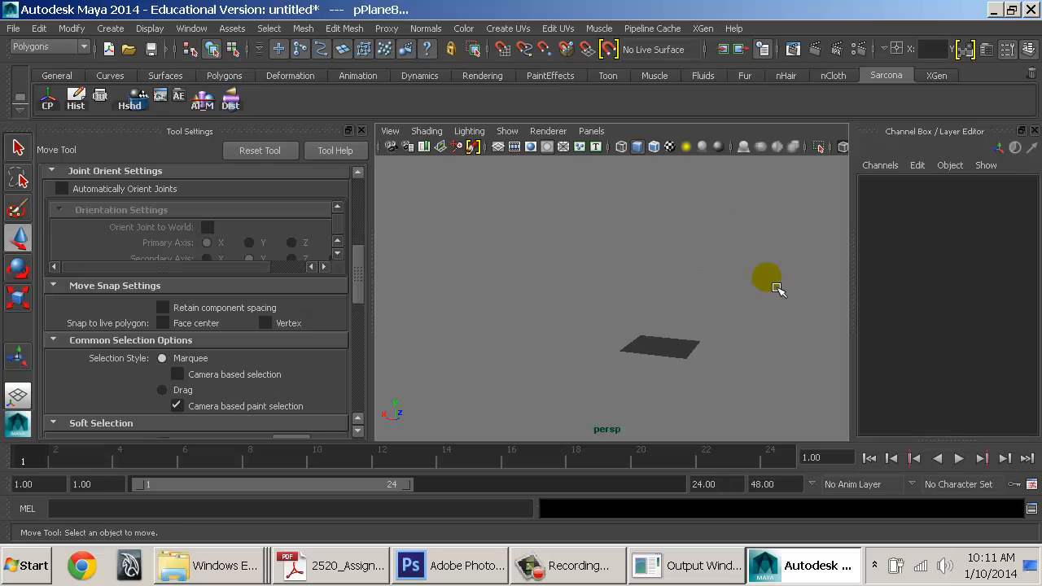
{"action": "key", "text": "space"}
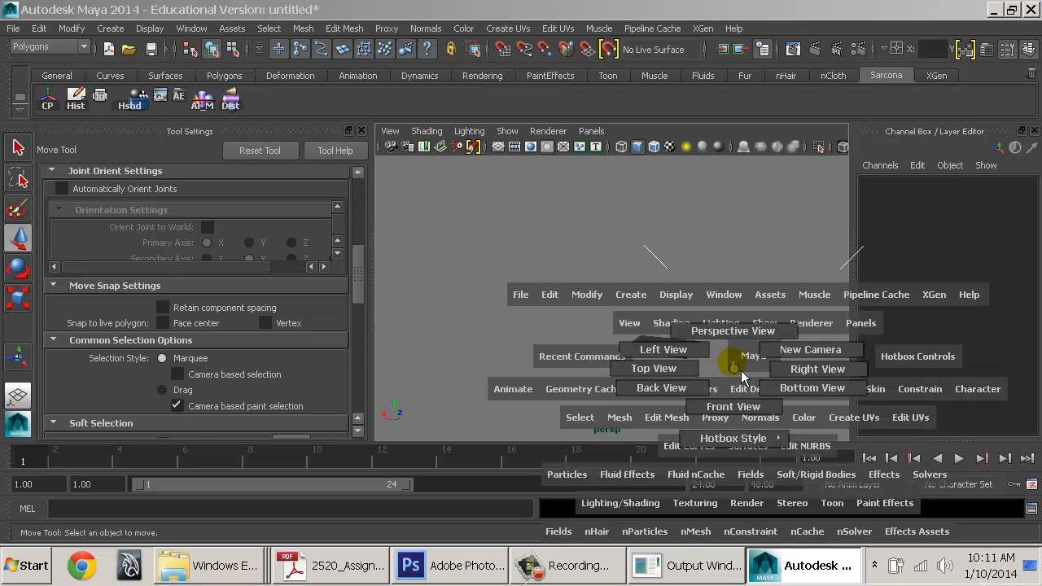
{"action": "left_click_drag", "start_coordinate": [725, 354], "coordinate": [752, 374], "text": "alt"}
{"action": "left_click", "coordinate": [643, 352]}
{"action": "key", "text": "f"}
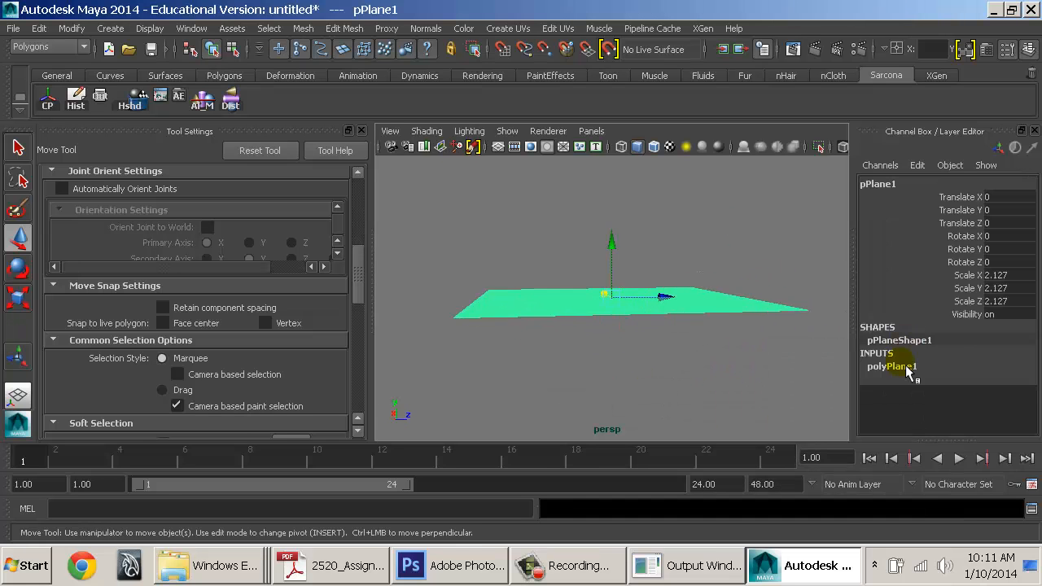
Set the original plane's width and height subdivisions to 1
{"action": "left_click", "coordinate": [899, 368]}
{"action": "scroll", "coordinate": [988, 380], "scroll_direction": "down", "scroll_amount": 1}
{"action": "left_click_drag", "start_coordinate": [989, 389], "coordinate": [989, 402]}
{"action": "type", "text": "1"}
{"action": "key", "text": "Return"}
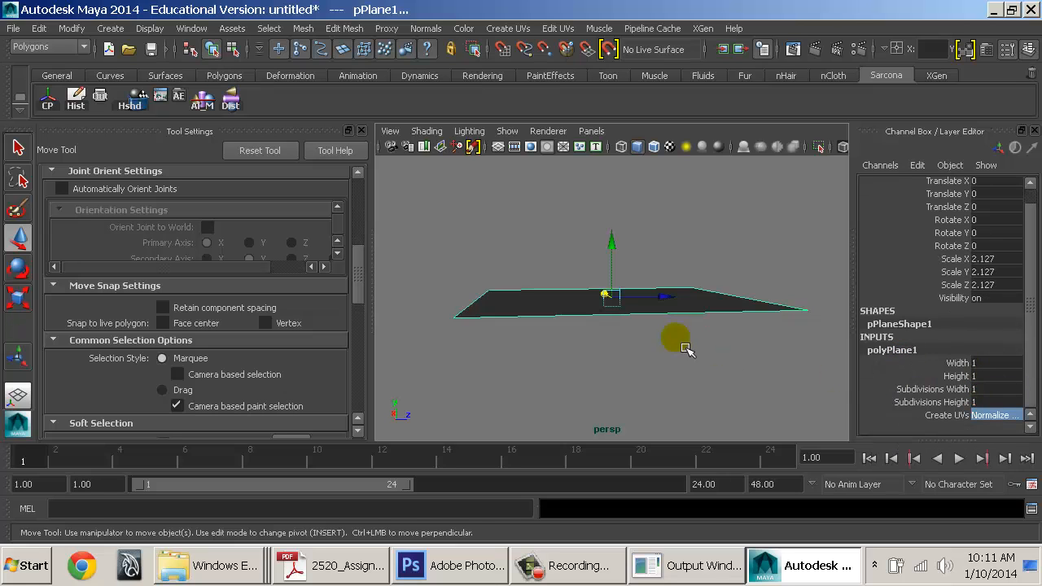
Rebuild a row of plane copies offset along Z from the original
{"action": "left_click_drag", "start_coordinate": [678, 346], "coordinate": [795, 385], "text": "alt"}
{"action": "right_click_drag", "start_coordinate": [795, 385], "coordinate": [735, 375], "text": "alt"}
{"action": "left_click", "coordinate": [725, 365]}
{"action": "left_click", "coordinate": [640, 342]}
{"action": "left_click_drag", "start_coordinate": [728, 366], "coordinate": [640, 356], "text": "alt"}
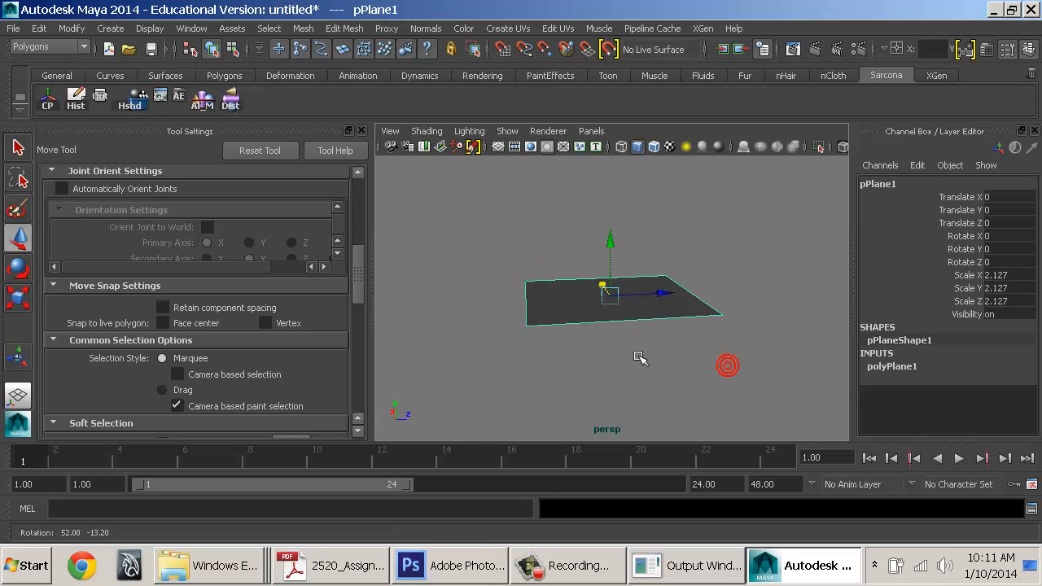
{"action": "right_click_drag", "start_coordinate": [640, 356], "coordinate": [601, 330], "text": "alt"}
{"action": "middle_click_drag", "start_coordinate": [601, 329], "coordinate": [496, 305], "text": "alt"}
{"action": "key", "text": "ctrl+d"}
{"action": "left_click_drag", "start_coordinate": [480, 304], "coordinate": [574, 312]}
{"action": "key", "text": "shift+d"}
{"action": "key", "text": "shift+d"}
{"action": "key", "text": "shift+d"}
{"action": "key", "text": "shift+d"}
{"action": "key", "text": "shift+d"}
{"action": "key", "text": "shift+d"}
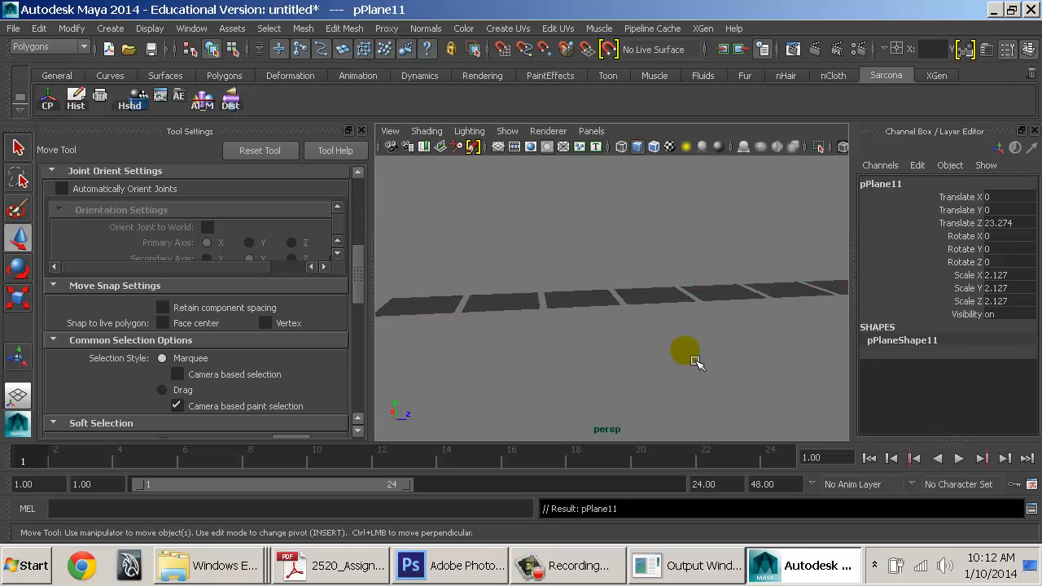
Duplicate the whole row sideways along X repeatedly to build a grid of tiles
{"action": "left_click_drag", "start_coordinate": [607, 374], "coordinate": [700, 366], "text": "alt"}
{"action": "right_click_drag", "start_coordinate": [700, 366], "coordinate": [617, 361], "text": "alt"}
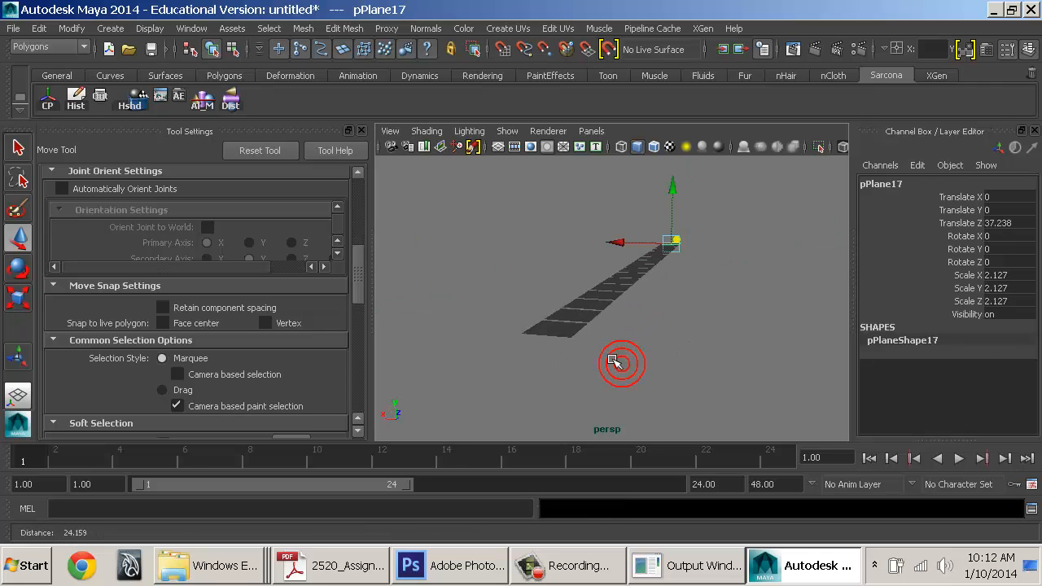
{"action": "left_click_drag", "start_coordinate": [495, 354], "coordinate": [770, 207]}
{"action": "key", "text": "ctrl+d"}
{"action": "mouse_move", "coordinate": [615, 260]}
{"action": "left_mouse_down"}
{"action": "mouse_move", "coordinate": [529, 248]}
{"action": "mouse_move", "coordinate": [600, 254]}
{"action": "left_mouse_up"}
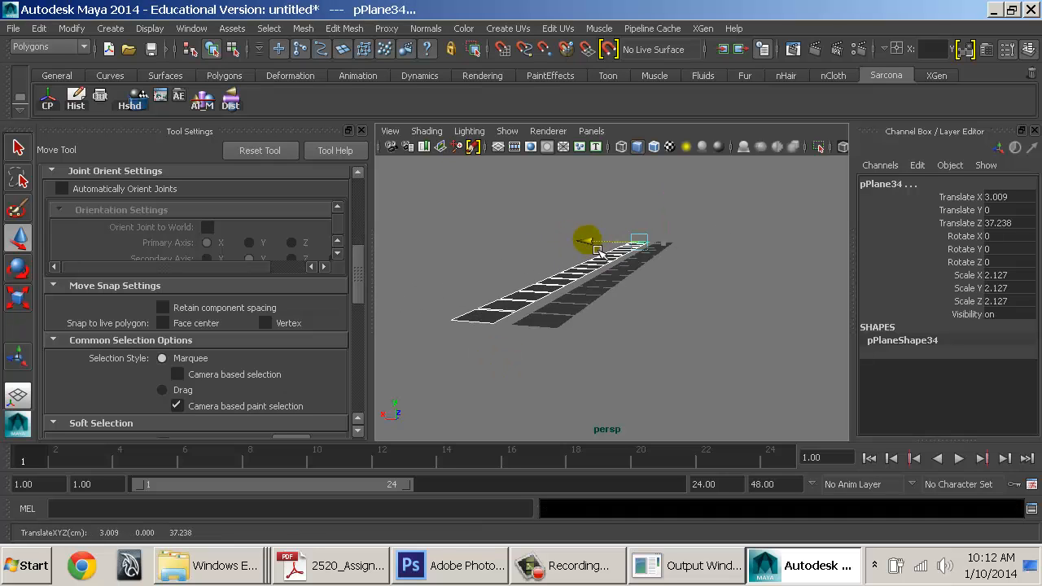
{"action": "key", "text": "shift+d"}
{"action": "key", "text": "shift+d"}
{"action": "key", "text": "shift+d"}
{"action": "key", "text": "shift+d"}
{"action": "key", "text": "shift+d"}
{"action": "key", "text": "shift+d"}
{"action": "key", "text": "shift+d"}
{"action": "key", "text": "shift+d"}
{"action": "key", "text": "shift+d"}
{"action": "key", "text": "shift+d"}
{"action": "key", "text": "shift+d"}
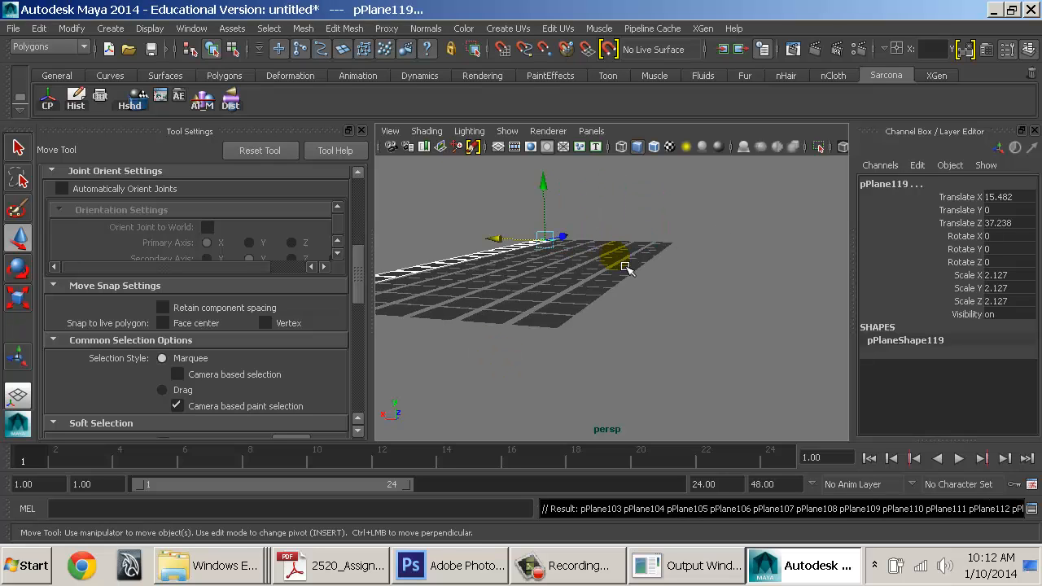
{"action": "key", "text": "shift+d"}
{"action": "key", "text": "shift+d"}
{"action": "key", "text": "shift+d"}
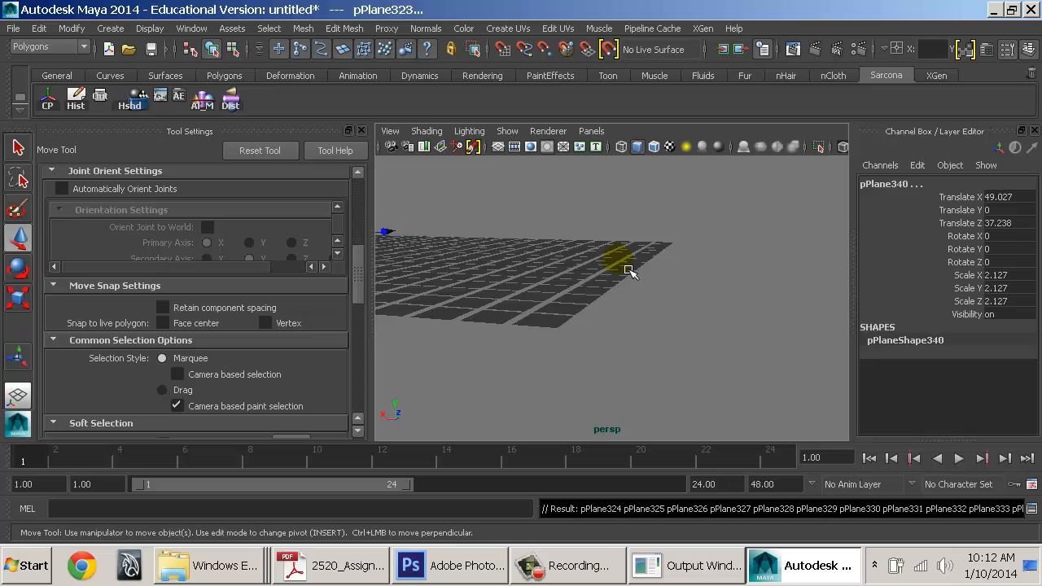
Select all the plane tiles in the grid and delete them
{"action": "left_click", "coordinate": [714, 314]}
{"action": "left_click_drag", "start_coordinate": [619, 236], "coordinate": [444, 360], "text": "alt"}
{"action": "right_click_drag", "start_coordinate": [557, 362], "coordinate": [617, 342], "text": "alt"}
{"action": "left_click_drag", "start_coordinate": [616, 342], "coordinate": [565, 284], "text": "alt"}
{"action": "right_click_drag", "start_coordinate": [568, 324], "coordinate": [643, 321], "text": "alt"}
{"action": "left_click_drag", "start_coordinate": [596, 297], "coordinate": [499, 263], "text": "alt"}
{"action": "right_click_drag", "start_coordinate": [498, 263], "coordinate": [719, 289], "text": "alt"}
{"action": "key", "text": "Delete"}
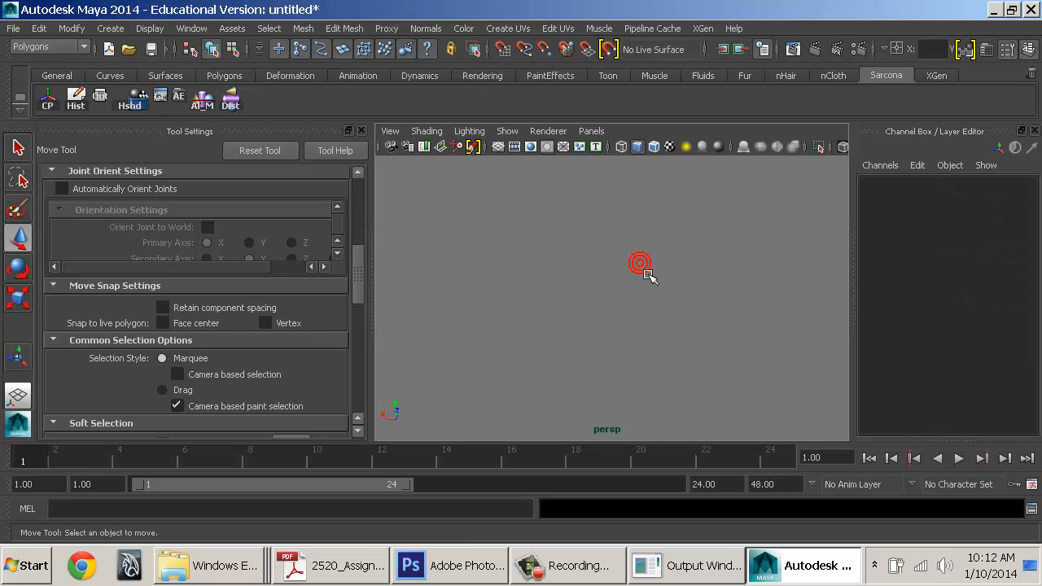
Start a new scene without saving and hide the Tool Settings panel
{"action": "key", "text": "ctrl+n"}
{"action": "key", "text": "n"}
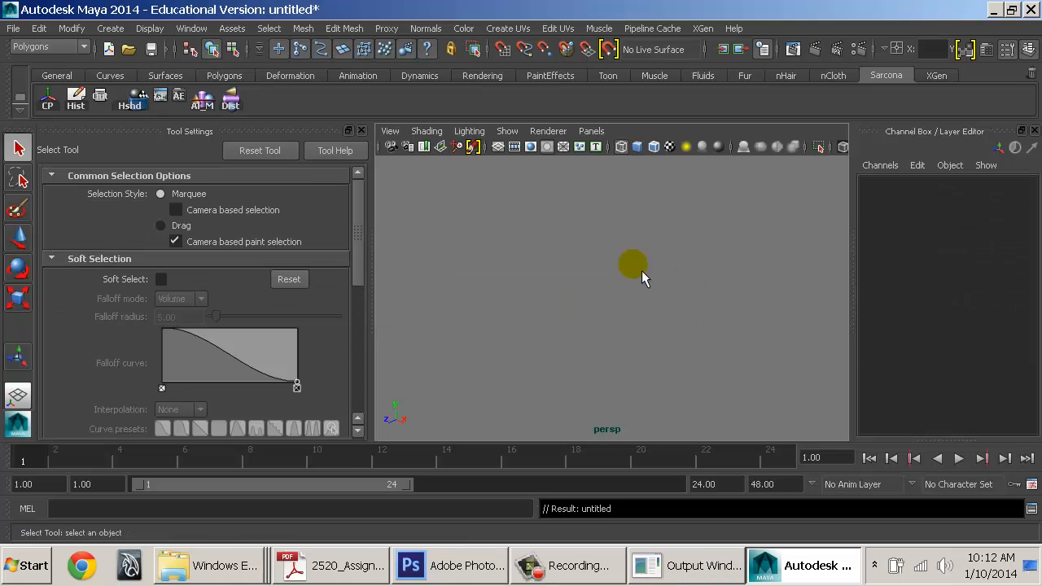
{"action": "left_click", "coordinate": [361, 131]}
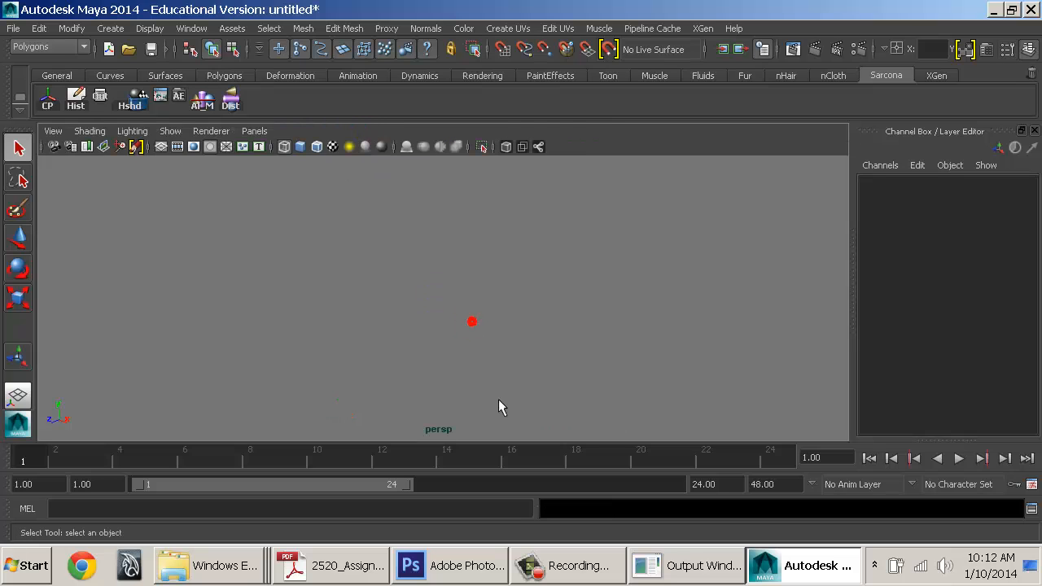
Check the Polygon and NURBS items on the assignment PDF checklist, then return to Maya
{"action": "left_click", "coordinate": [333, 566]}
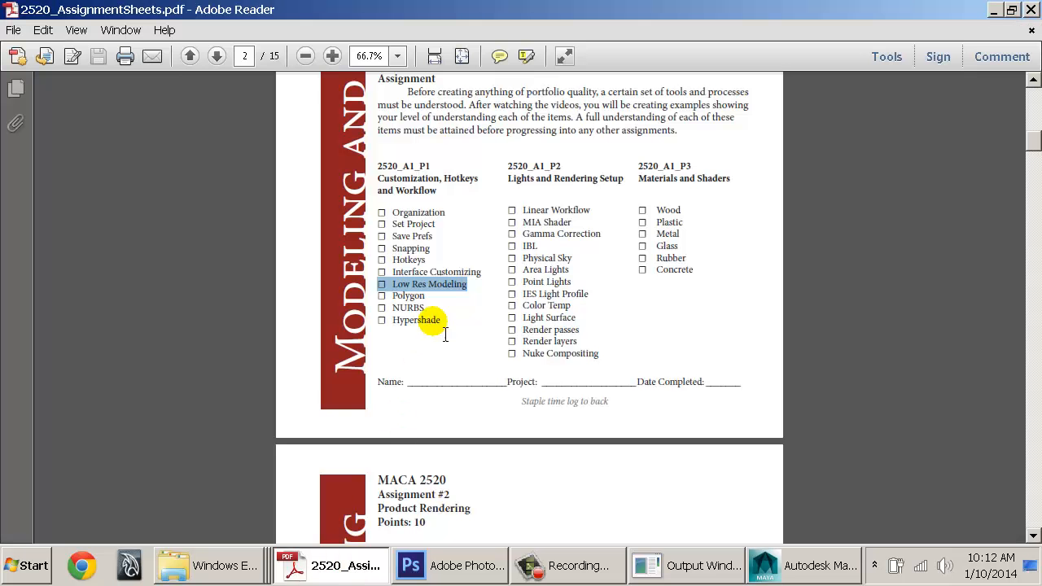
{"action": "triple_click", "coordinate": [424, 296]}
{"action": "double_click", "coordinate": [423, 295]}
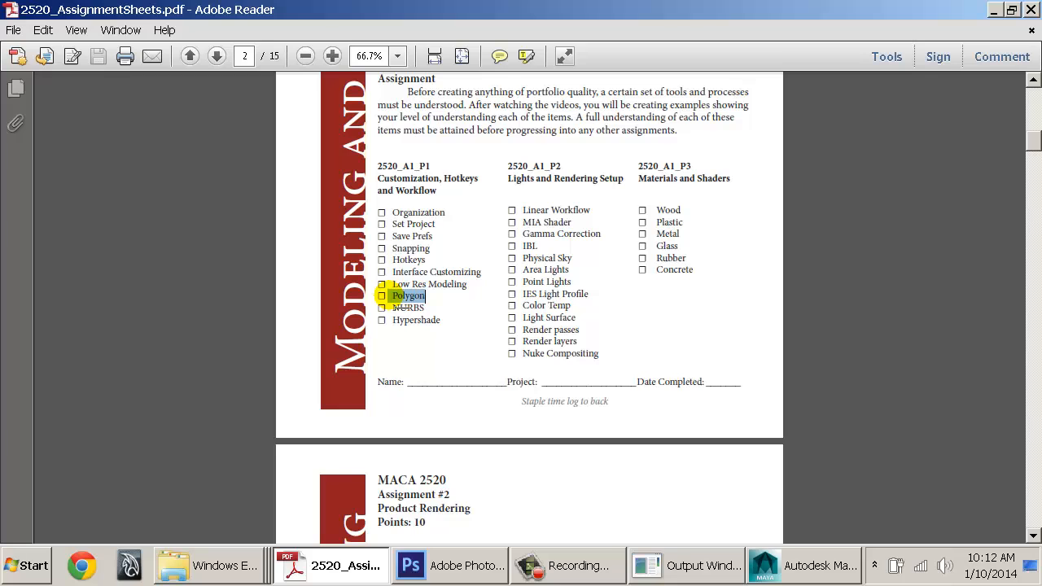
{"action": "left_click_drag", "start_coordinate": [426, 307], "coordinate": [389, 297]}
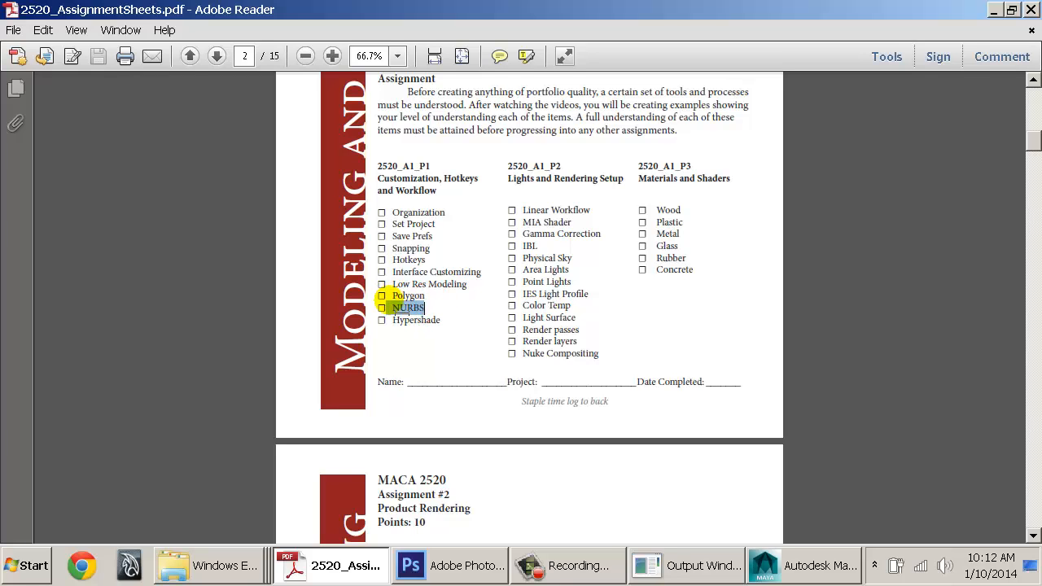
{"action": "key", "text": "alt+Tab"}
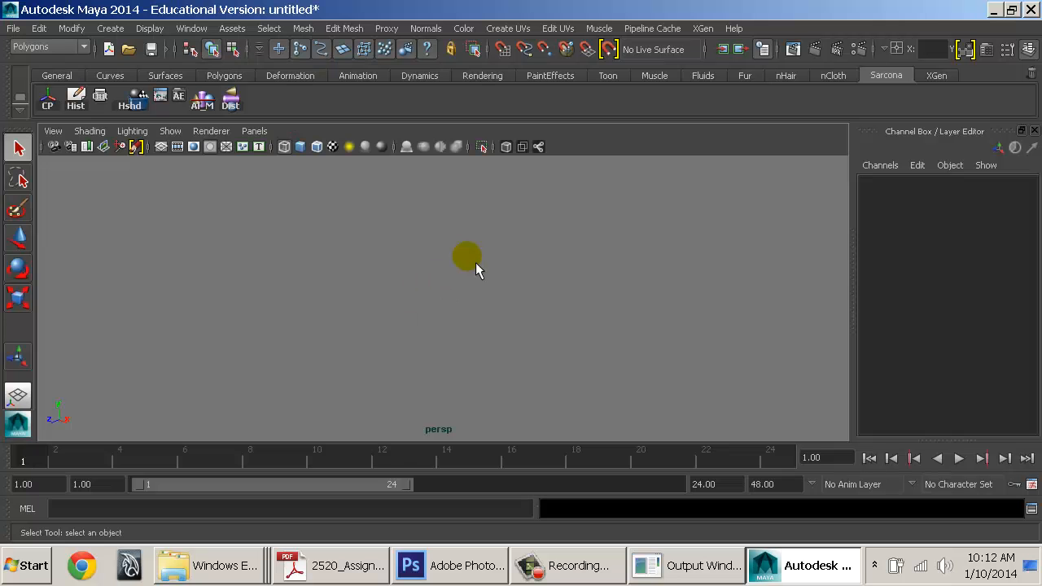
Create a polygon torus and frame it with shaded display
{"action": "left_click", "coordinate": [471, 262]}
{"action": "left_click", "coordinate": [110, 29]}
{"action": "mouse_move", "coordinate": [163, 70]}
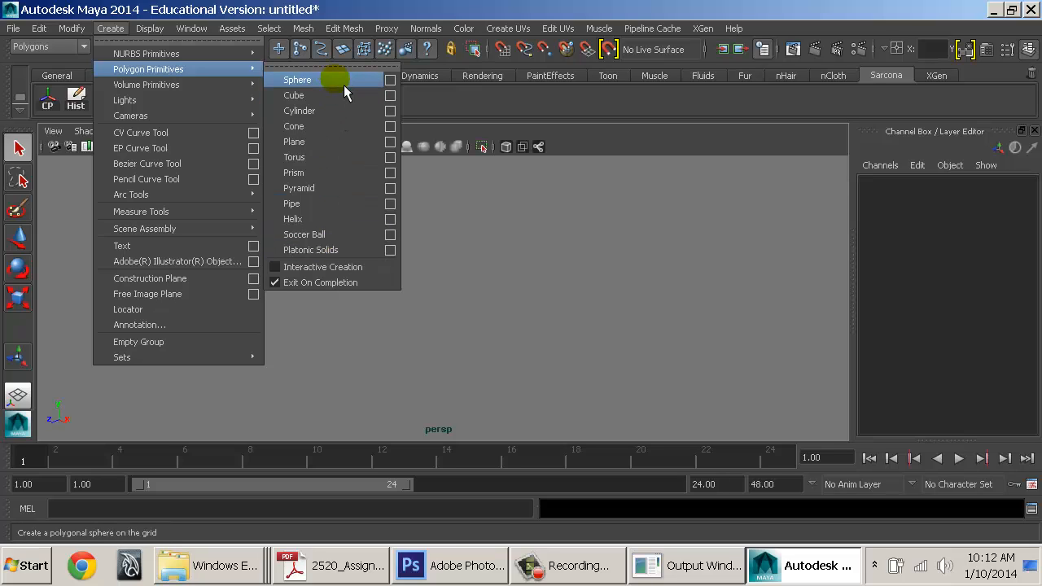
{"action": "left_click", "coordinate": [318, 165]}
{"action": "key", "text": "f"}
{"action": "key", "text": "5"}
{"action": "left_click_drag", "start_coordinate": [506, 283], "coordinate": [476, 345], "text": "alt"}
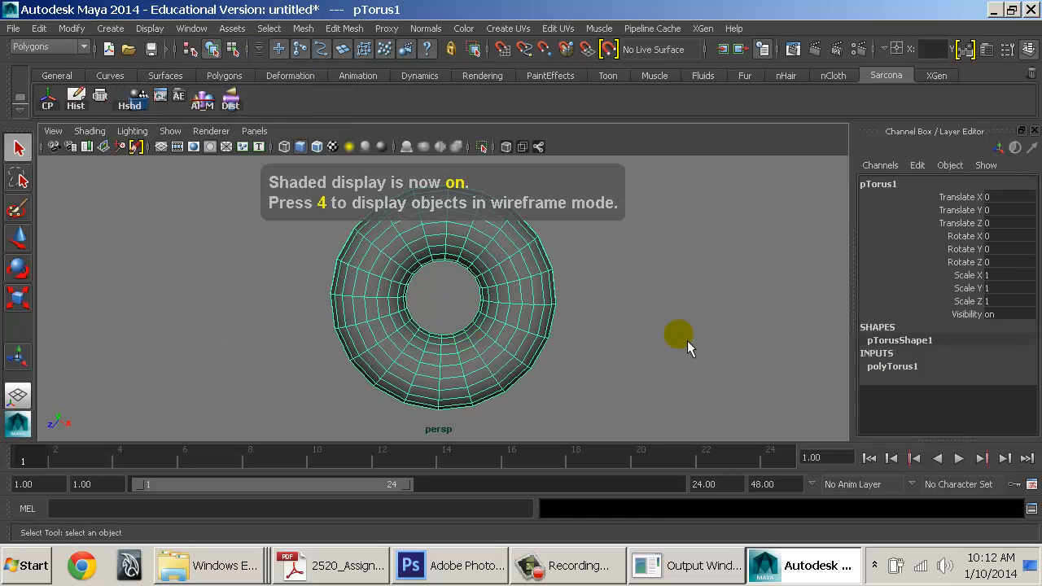
Create a NURBS torus and move it to X 3.172
{"action": "left_click", "coordinate": [110, 28]}
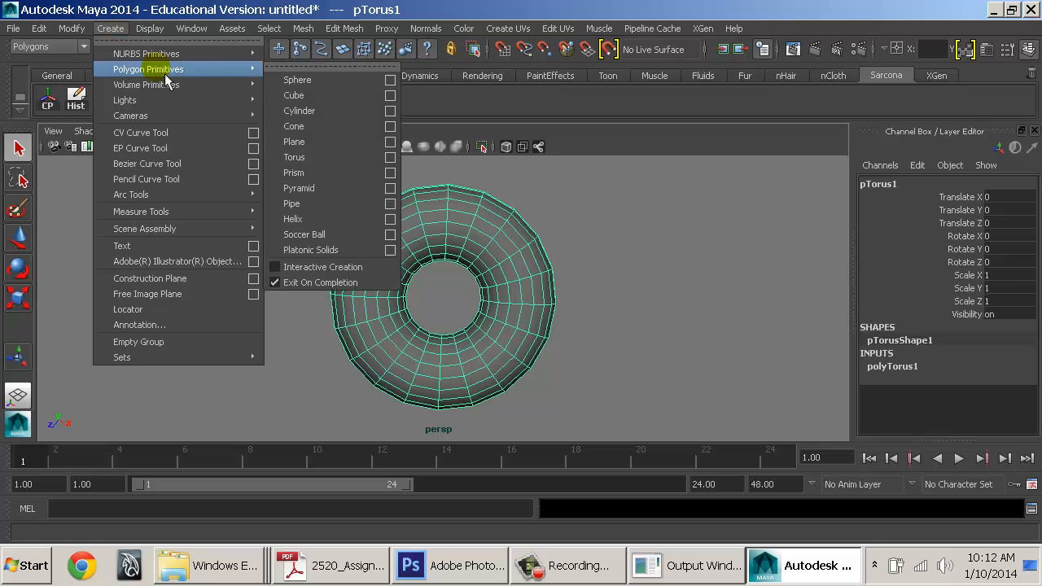
{"action": "mouse_move", "coordinate": [197, 54]}
{"action": "left_click", "coordinate": [340, 142]}
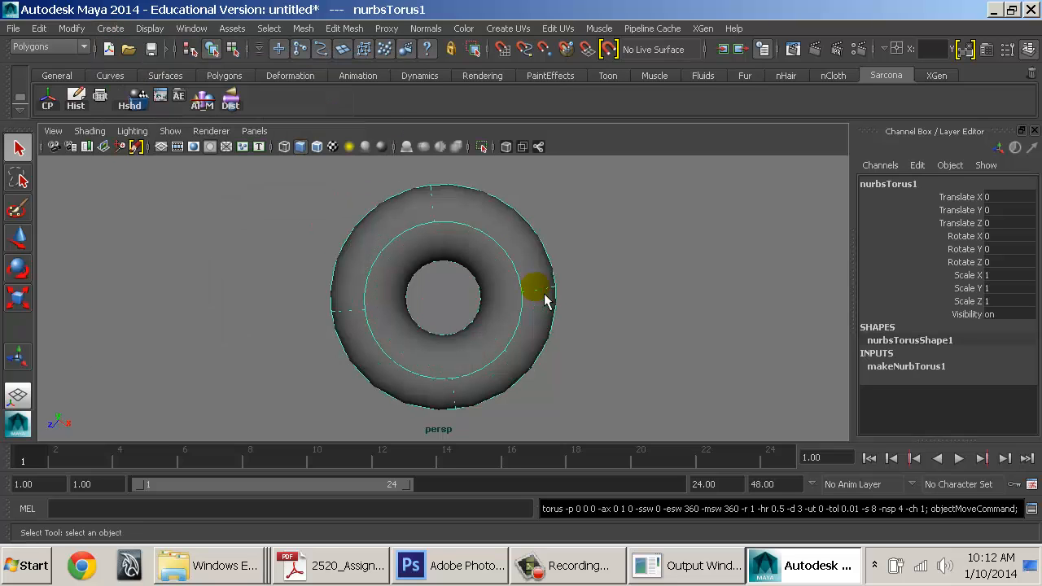
{"action": "key", "text": "w"}
{"action": "left_click_drag", "start_coordinate": [485, 335], "coordinate": [708, 434]}
Frame the two tori and switch the panel to the Top view
{"action": "key", "text": "f"}
{"action": "left_click_drag", "start_coordinate": [487, 314], "coordinate": [528, 301], "text": "alt"}
{"action": "middle_click_drag", "start_coordinate": [529, 301], "coordinate": [474, 305], "text": "alt"}
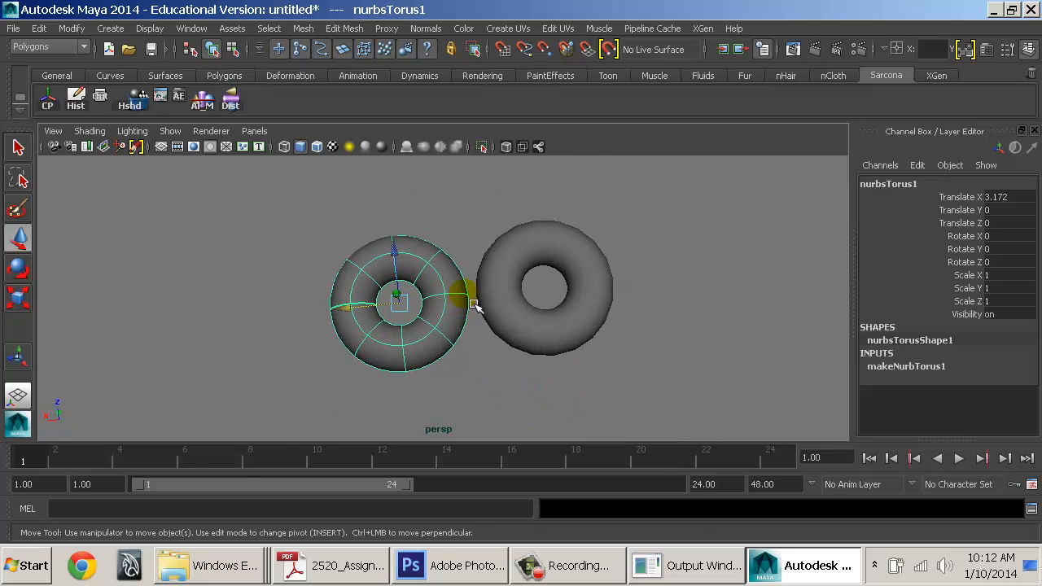
{"action": "key", "text": "space"}
{"action": "left_click_drag", "start_coordinate": [465, 295], "coordinate": [435, 293]}
{"action": "scroll", "coordinate": [624, 344], "scroll_direction": "up", "scroll_amount": 5}
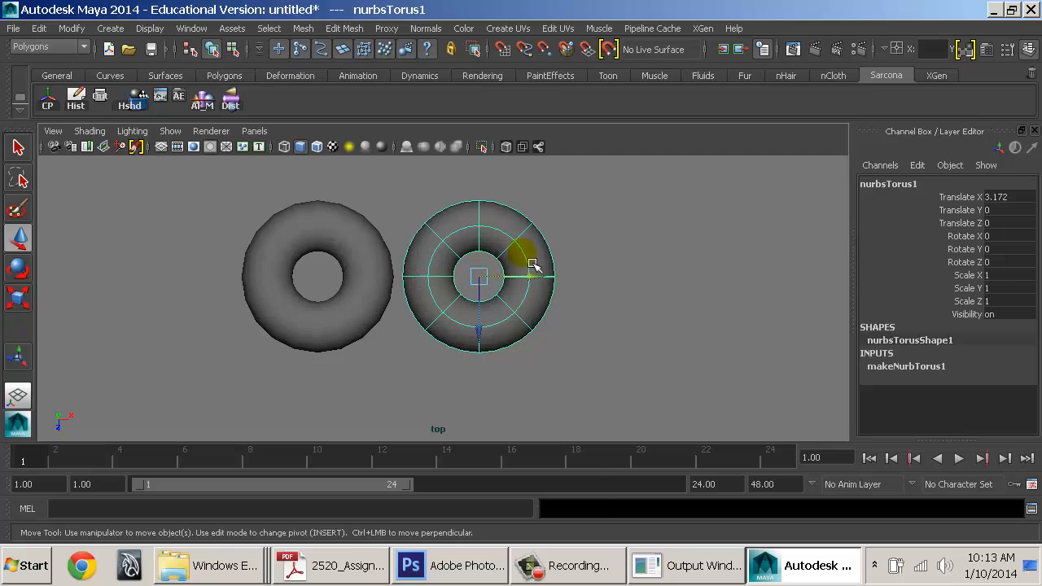
Display the NURBS torus hulls and control vertices for editing
{"action": "right_click", "coordinate": [522, 195]}
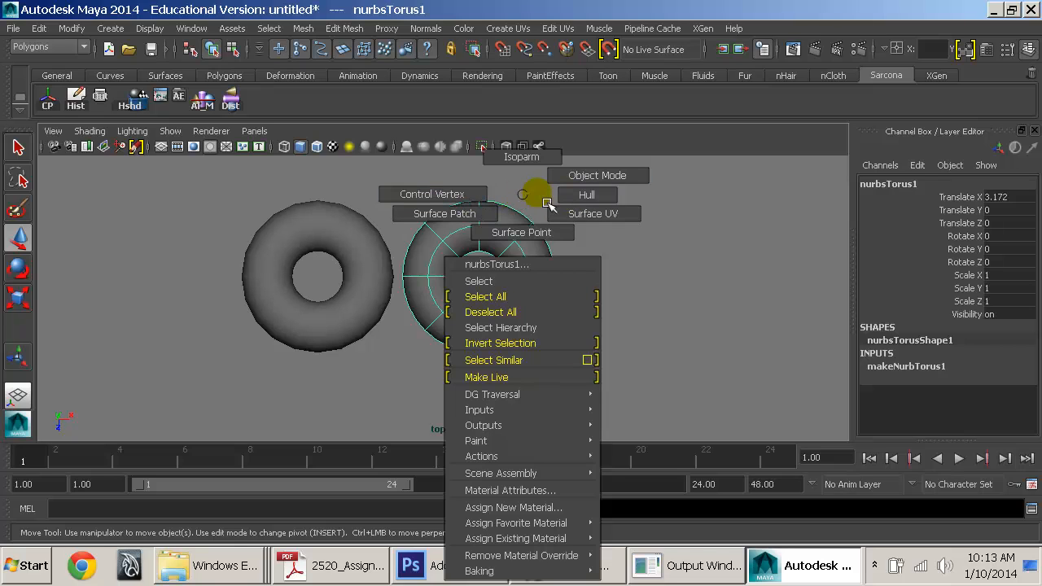
{"action": "left_click", "coordinate": [548, 203]}
{"action": "right_click", "coordinate": [361, 164]}
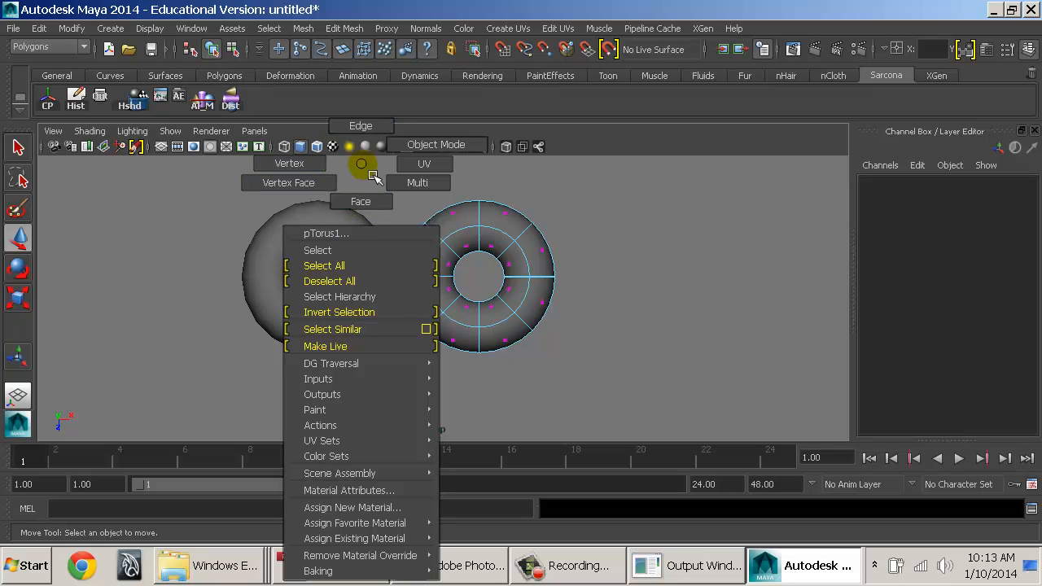
{"action": "left_click", "coordinate": [372, 206]}
{"action": "left_click", "coordinate": [373, 227]}
{"action": "left_click", "coordinate": [459, 236]}
{"action": "right_click_drag", "start_coordinate": [447, 228], "coordinate": [390, 201]}
{"action": "left_click", "coordinate": [424, 277]}
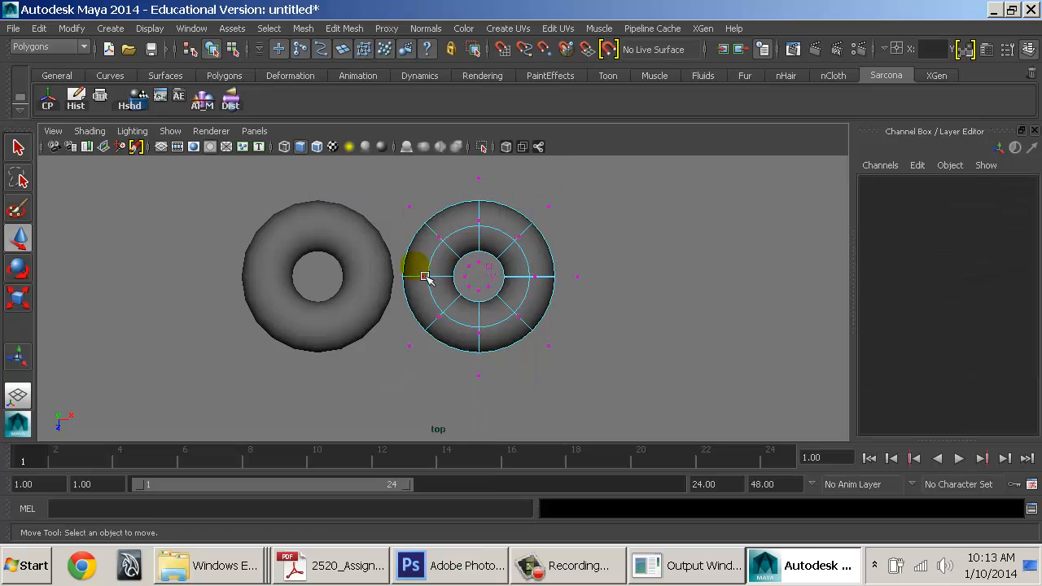
{"action": "right_click_drag", "start_coordinate": [466, 241], "coordinate": [519, 194]}
Pull the torus's top control vertices up and bottom ones down, then return to object mode
{"action": "left_click", "coordinate": [479, 247]}
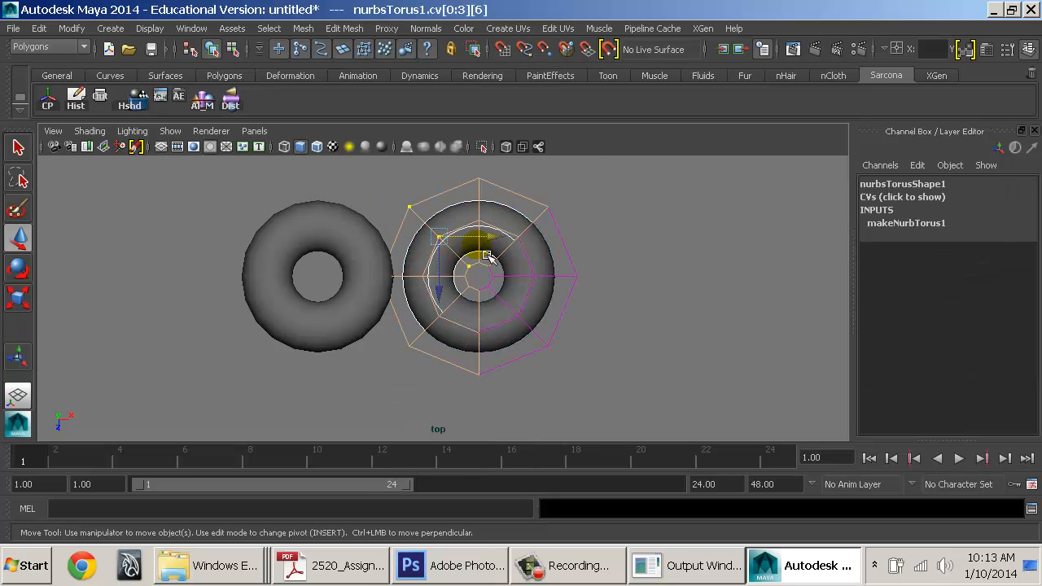
{"action": "left_click_drag", "start_coordinate": [479, 263], "coordinate": [481, 186]}
{"action": "left_click", "coordinate": [459, 314]}
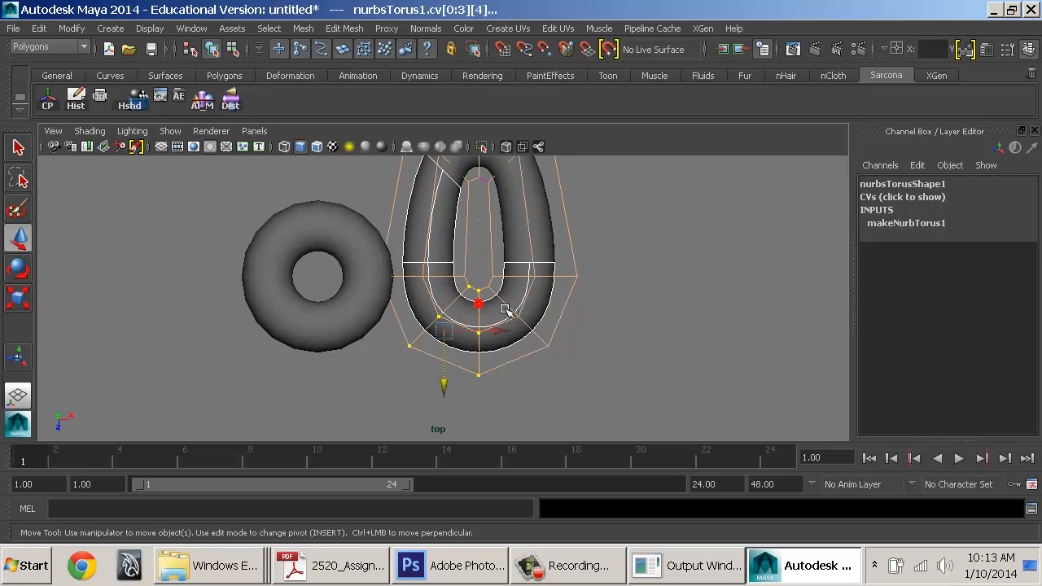
{"action": "left_click", "coordinate": [491, 379]}
{"action": "left_click_drag", "start_coordinate": [487, 376], "coordinate": [490, 467]}
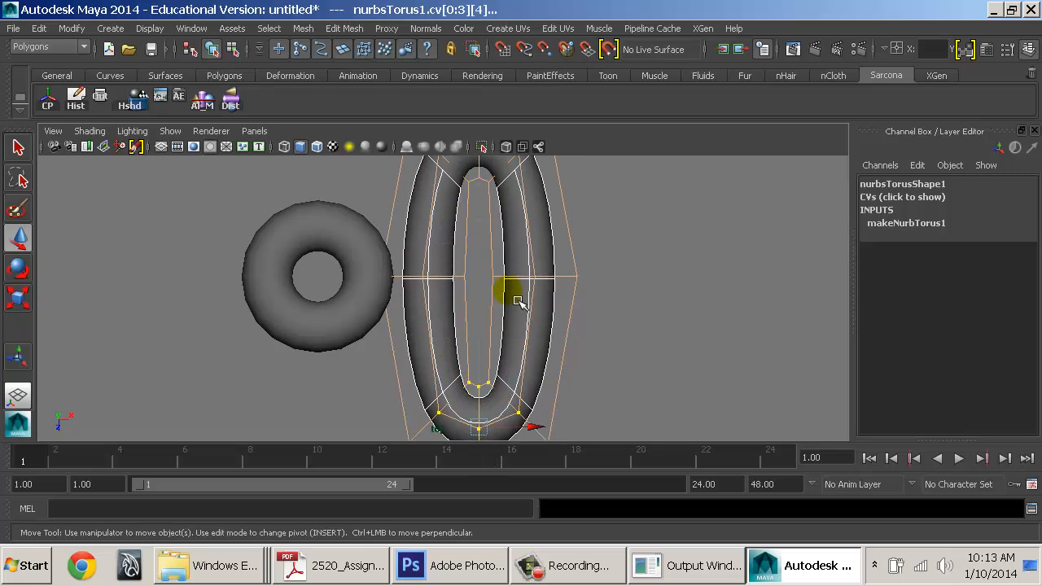
{"action": "middle_click_drag", "start_coordinate": [511, 249], "coordinate": [533, 312], "text": "alt"}
{"action": "right_click_drag", "start_coordinate": [536, 294], "coordinate": [581, 290]}
{"action": "left_click", "coordinate": [577, 286]}
Select the polygon torus and set polyTorus1 Subdivisions Height to 6
{"action": "left_click", "coordinate": [405, 304]}
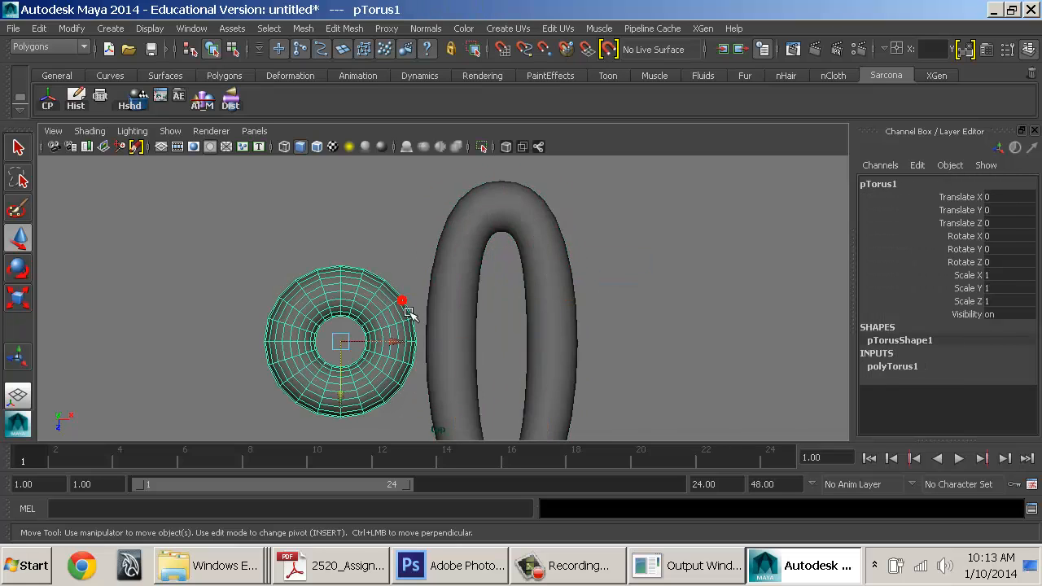
{"action": "mouse_move", "coordinate": [384, 340]}
{"action": "middle_mouse_down", "text": "alt"}
{"action": "mouse_move", "coordinate": [396, 246]}
{"action": "mouse_move", "coordinate": [397, 325]}
{"action": "middle_mouse_up", "text": "alt"}
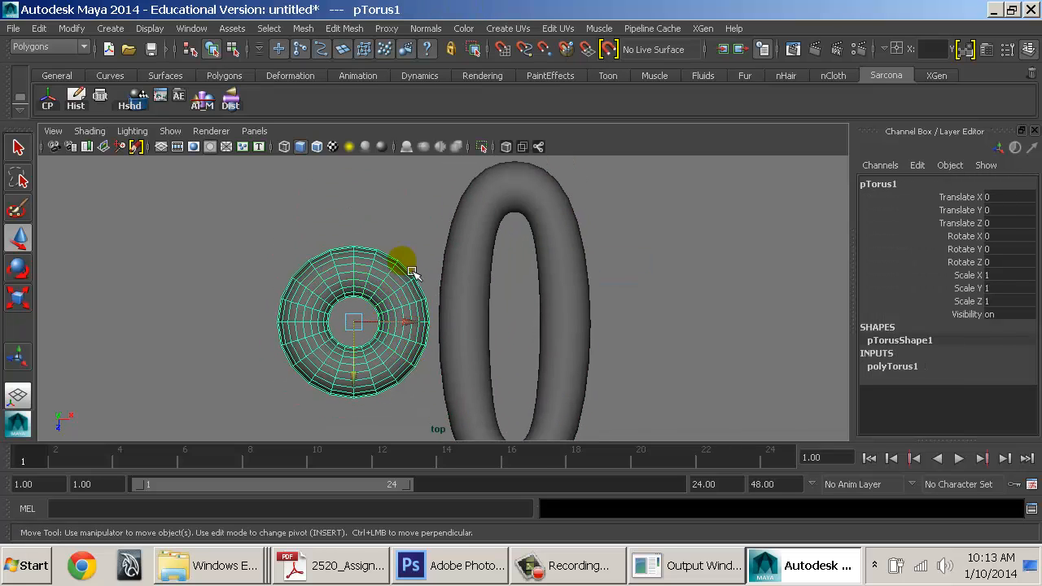
{"action": "double_click", "coordinate": [910, 375]}
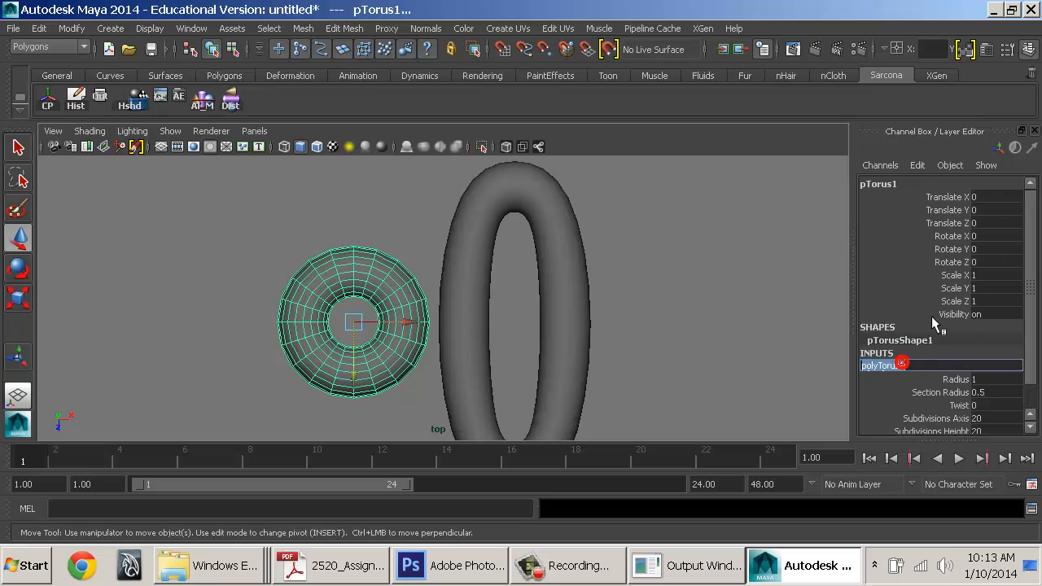
{"action": "left_click", "coordinate": [989, 399]}
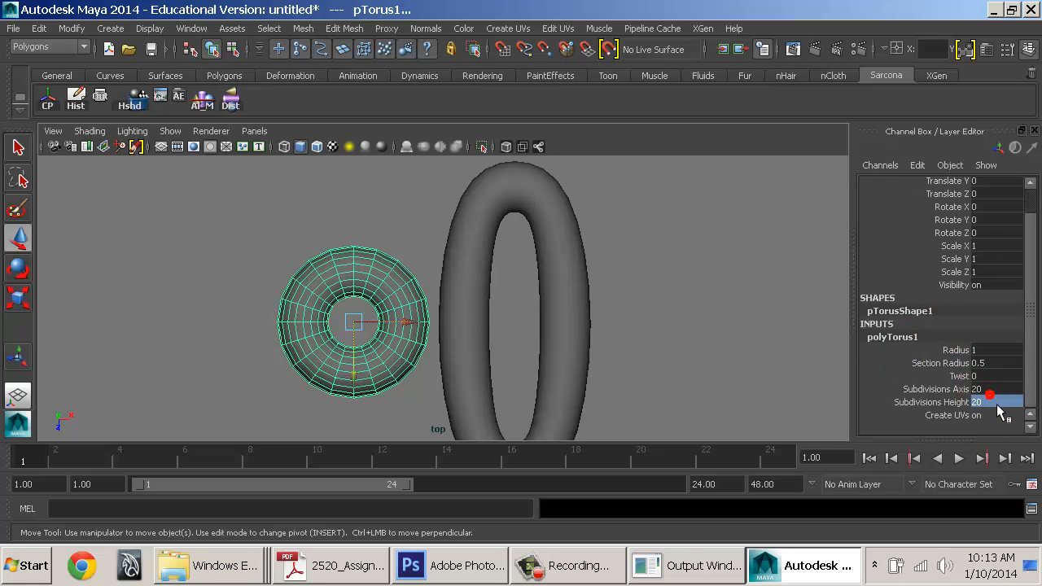
{"action": "type", "text": "6"}
{"action": "key", "text": "Return"}
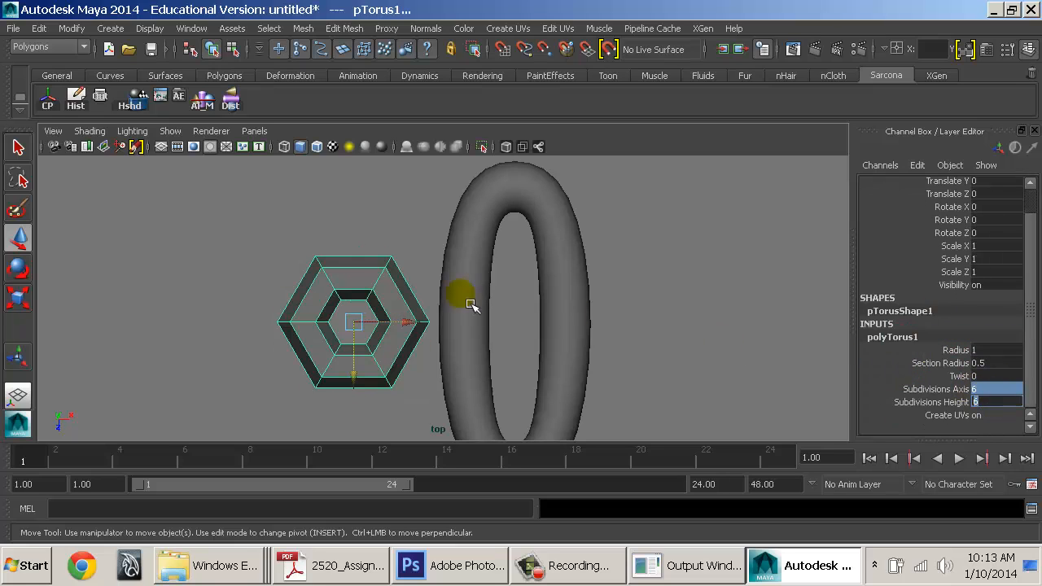
Enter vertex mode on the torus and set polyTorus1 Subdivisions Axis to 8
{"action": "right_click_drag", "start_coordinate": [389, 291], "coordinate": [326, 163]}
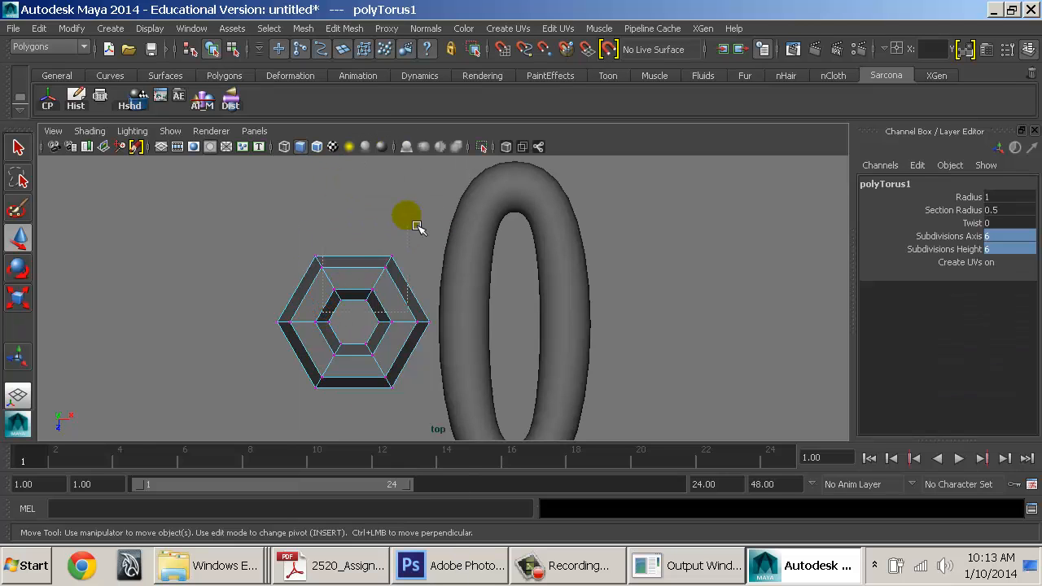
{"action": "left_click_drag", "start_coordinate": [418, 227], "coordinate": [418, 227]}
{"action": "left_click", "coordinate": [919, 224]}
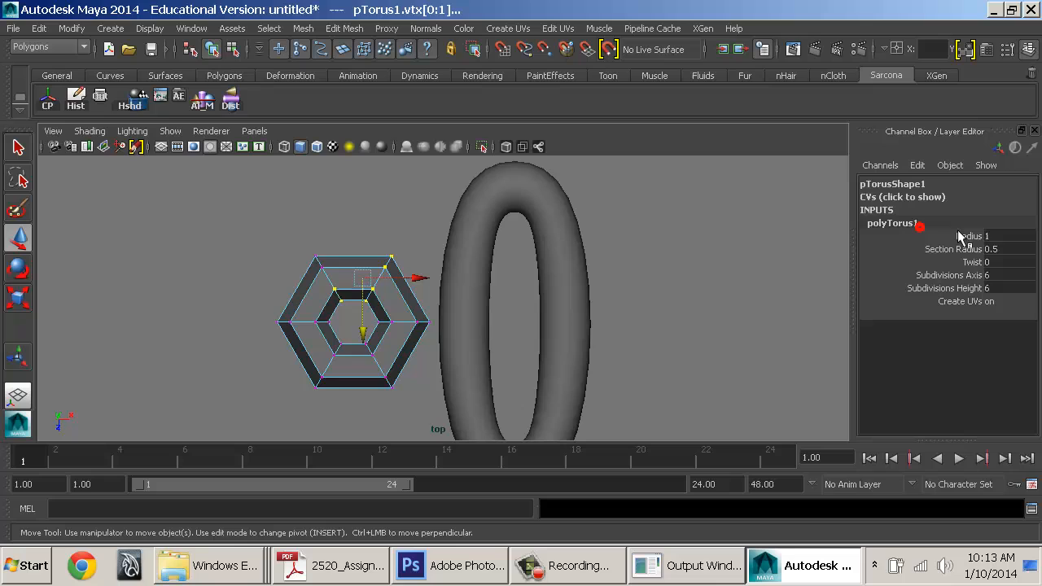
{"action": "left_click", "coordinate": [1009, 281]}
{"action": "type", "text": "8"}
{"action": "key", "text": "Return"}
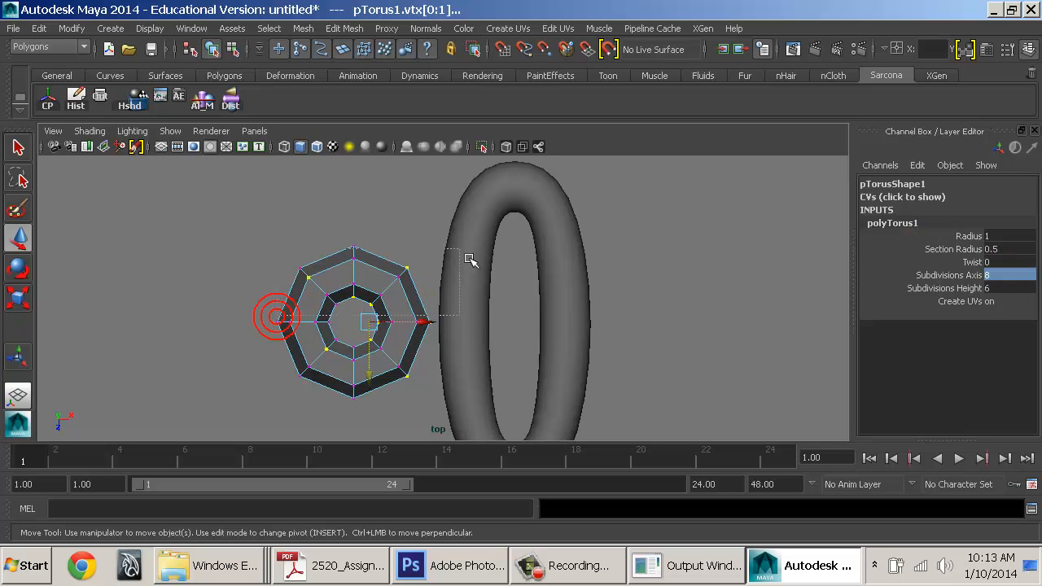
Pull the top vertices up and the bottom vertices down to stretch the torus tall
{"action": "left_click_drag", "start_coordinate": [413, 262], "coordinate": [425, 277]}
{"action": "mouse_move", "coordinate": [362, 337]}
{"action": "left_mouse_down"}
{"action": "mouse_move", "coordinate": [356, 261]}
{"action": "mouse_move", "coordinate": [366, 320]}
{"action": "left_mouse_up"}
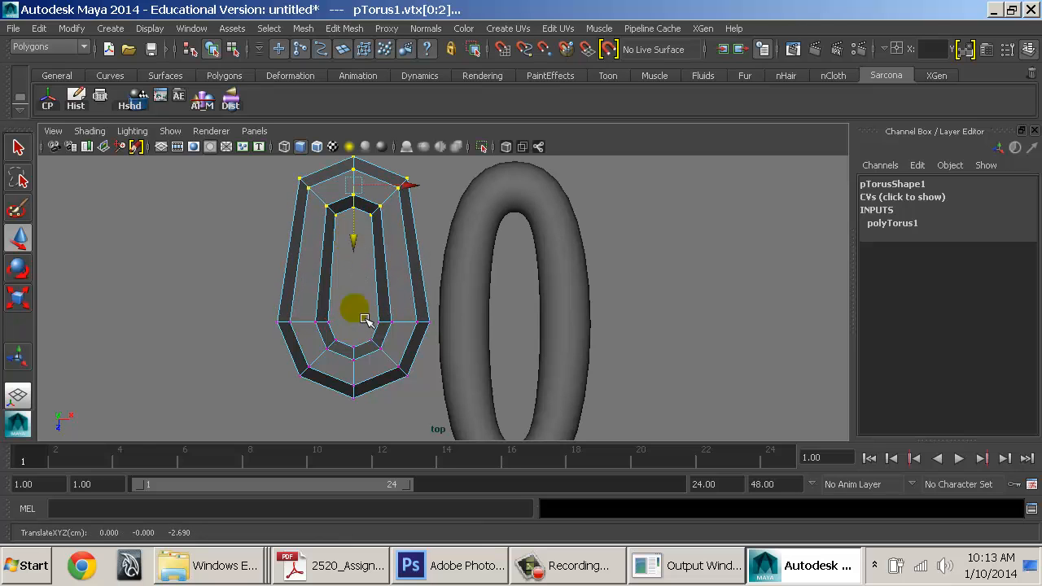
{"action": "left_click_drag", "start_coordinate": [269, 326], "coordinate": [434, 427]}
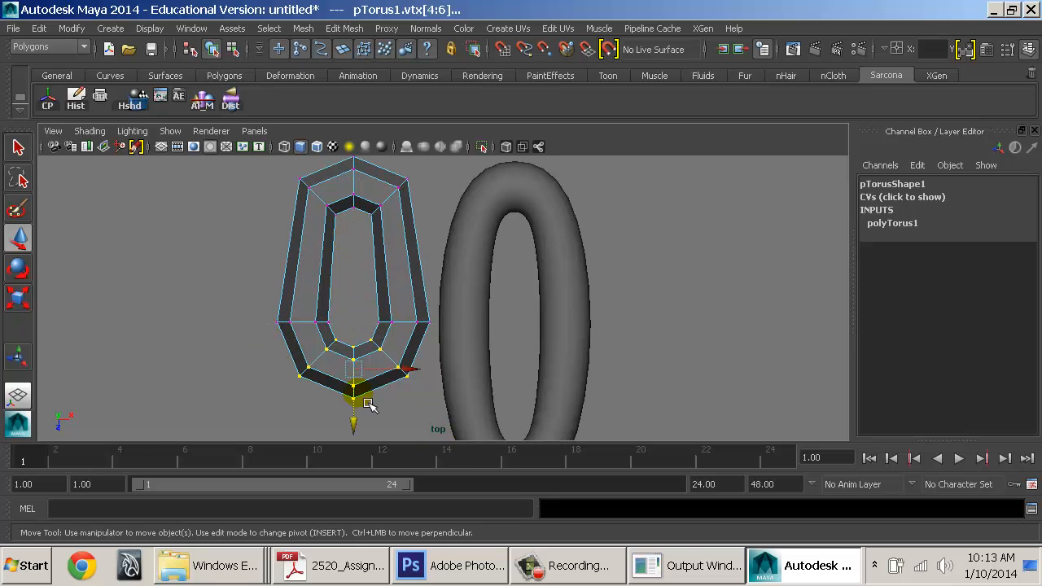
{"action": "left_click_drag", "start_coordinate": [355, 400], "coordinate": [368, 485]}
{"action": "middle_click_drag", "start_coordinate": [438, 365], "coordinate": [437, 315], "text": "alt"}
{"action": "right_click_drag", "start_coordinate": [425, 308], "coordinate": [399, 318], "text": "alt"}
{"action": "middle_click_drag", "start_coordinate": [412, 323], "coordinate": [403, 352], "text": "alt"}
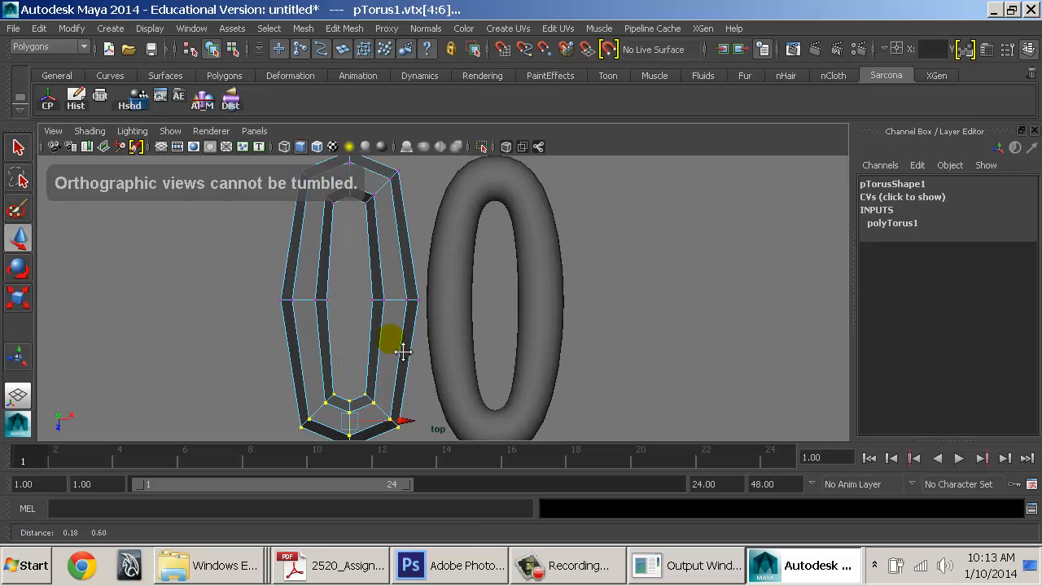
Show the torus smoothed with 3, return to object mode, and switch to Perspective view
{"action": "key", "text": "3"}
{"action": "right_click_drag", "start_coordinate": [388, 265], "coordinate": [418, 237]}
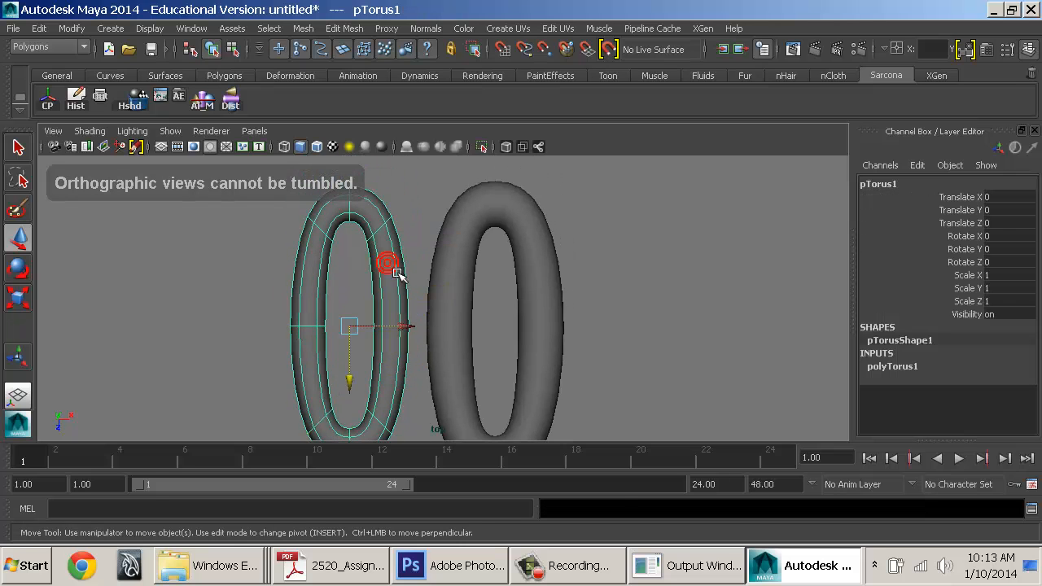
{"action": "key", "text": "space"}
{"action": "left_click_drag", "start_coordinate": [388, 263], "coordinate": [391, 225]}
Orbit to face both tori and select the right torus, then the left NURBS torus
{"action": "left_click_drag", "start_coordinate": [465, 298], "coordinate": [551, 179], "text": "alt"}
{"action": "left_click", "coordinate": [633, 248]}
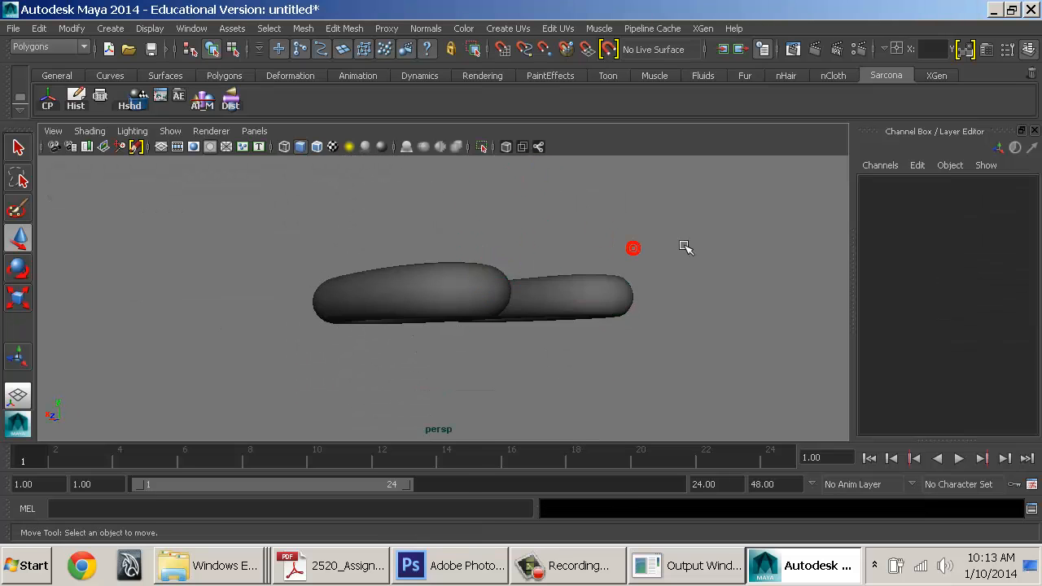
{"action": "left_click_drag", "start_coordinate": [670, 239], "coordinate": [624, 365], "text": "alt"}
{"action": "left_click", "coordinate": [503, 268]}
{"action": "left_click", "coordinate": [440, 239]}
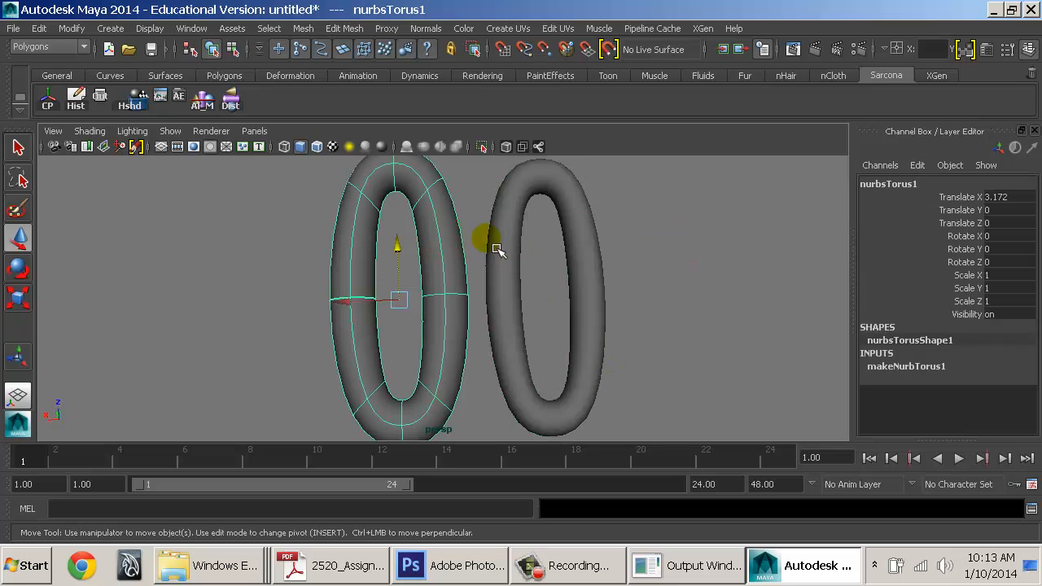
Check the polygon torus in the UV Texture Editor, then close the editor
{"action": "key", "text": "r"}
{"action": "left_click", "coordinate": [507, 190]}
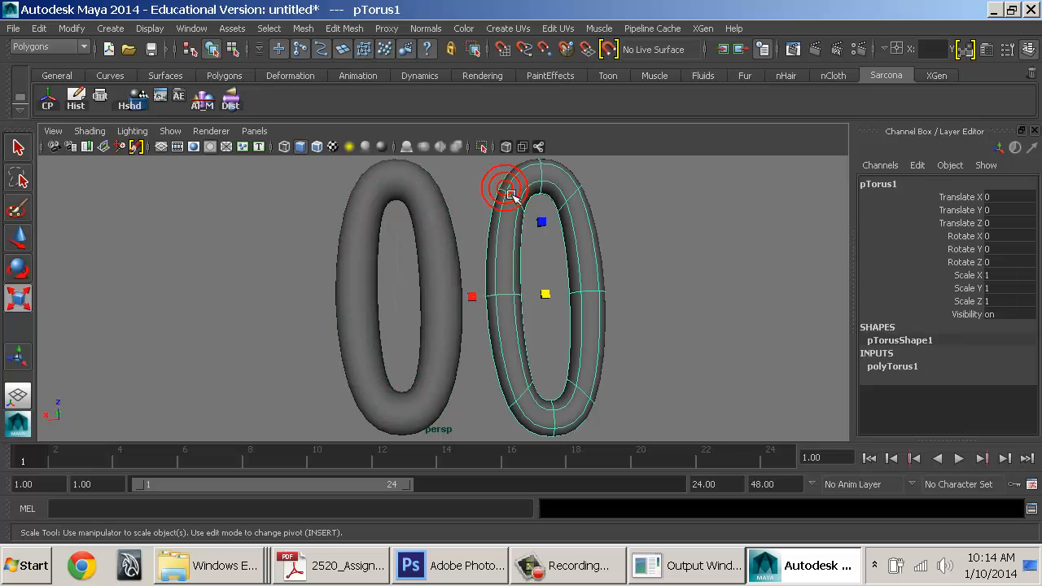
{"action": "left_click", "coordinate": [191, 28]}
{"action": "left_click", "coordinate": [280, 241]}
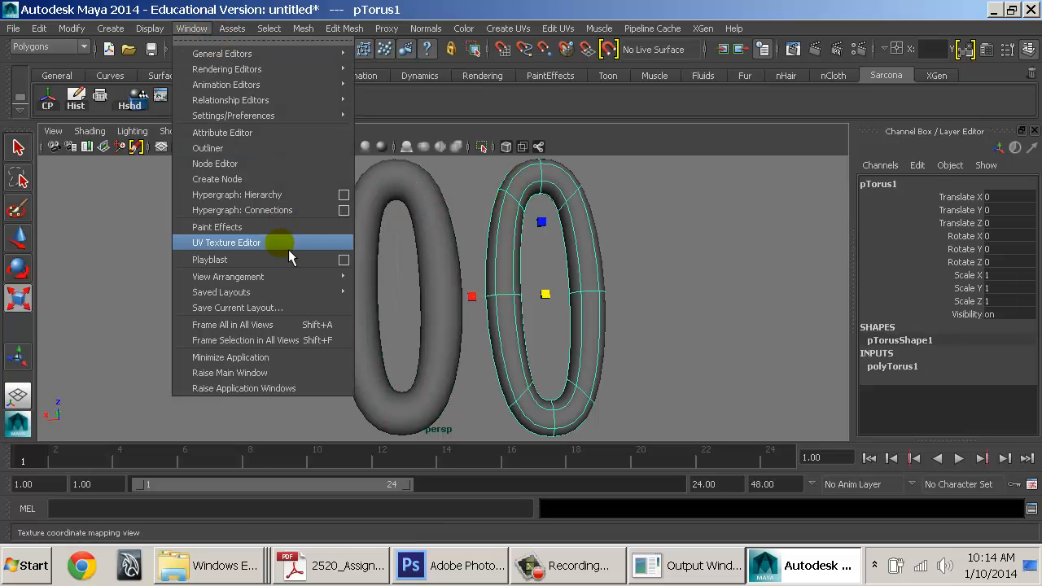
{"action": "scroll", "coordinate": [529, 311], "scroll_direction": "down", "scroll_amount": 4}
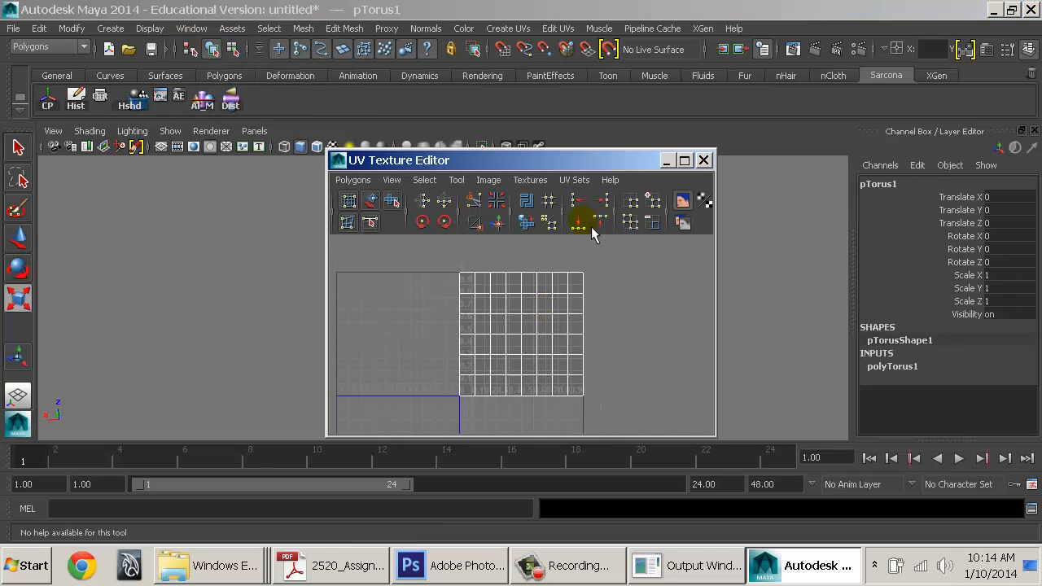
{"action": "left_click_drag", "start_coordinate": [565, 159], "coordinate": [788, 126]}
{"action": "left_click", "coordinate": [428, 225]}
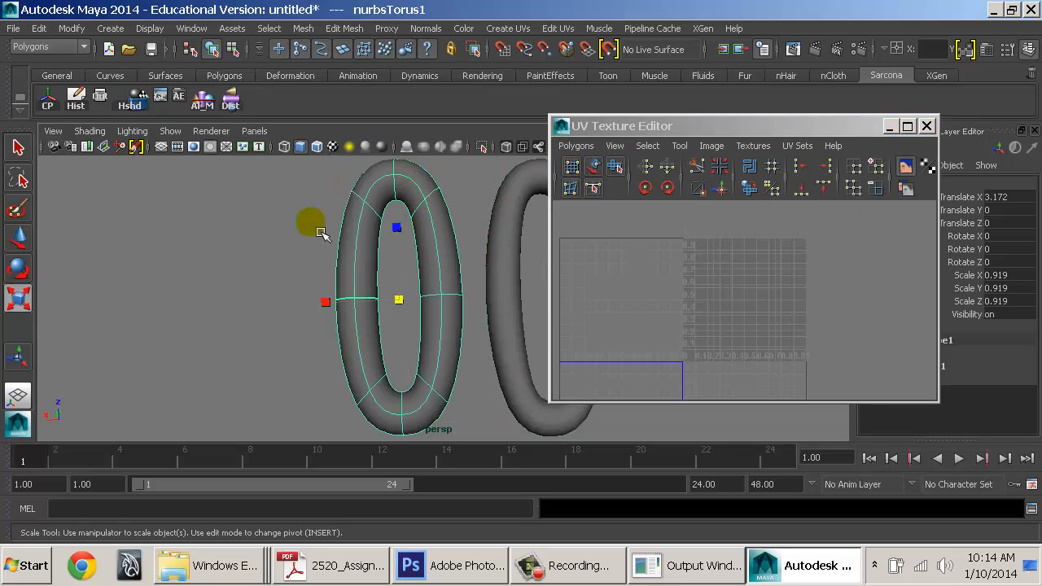
{"action": "left_click", "coordinate": [555, 126]}
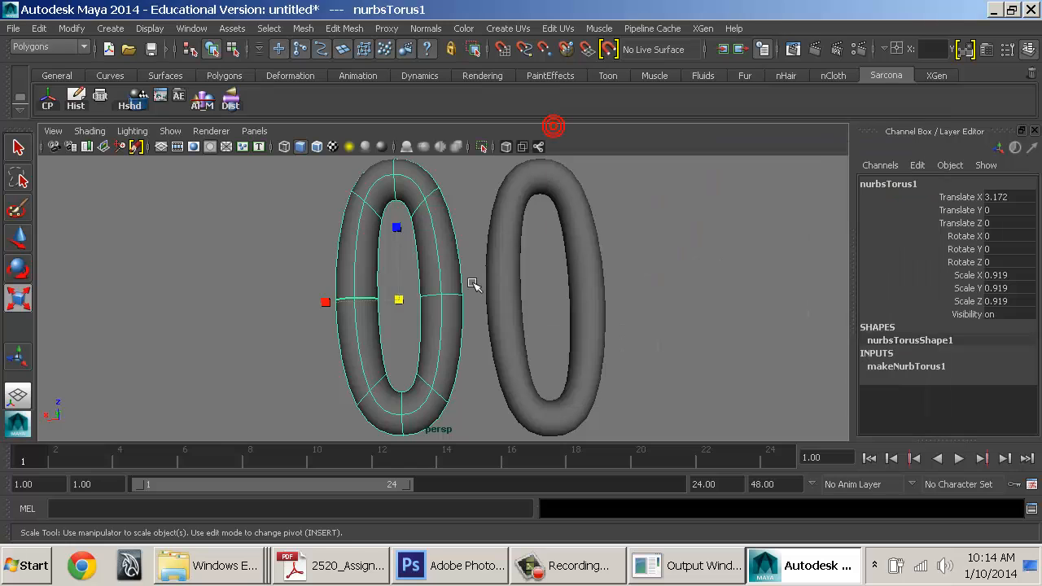
Select each torus in turn, marquee both together, then clear the selection
{"action": "left_click_drag", "start_coordinate": [477, 285], "coordinate": [453, 280], "text": "alt"}
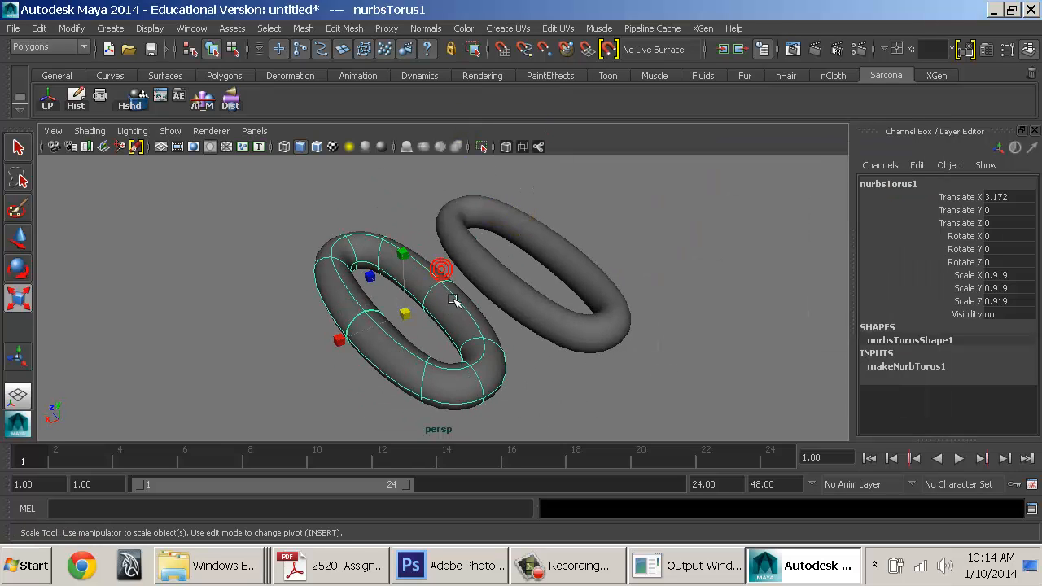
{"action": "left_click", "coordinate": [478, 282], "text": "shift"}
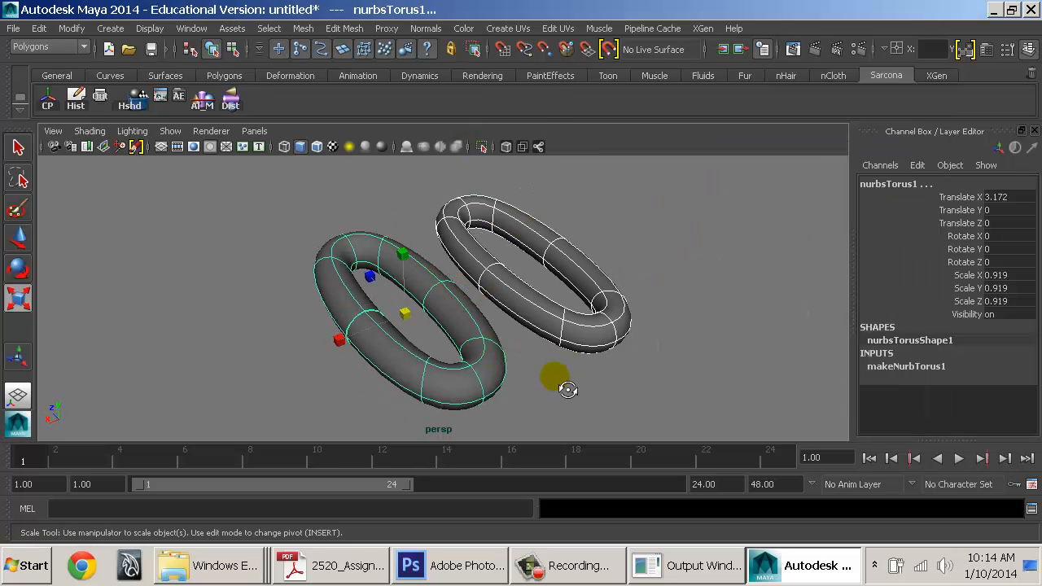
{"action": "left_click_drag", "start_coordinate": [565, 384], "coordinate": [540, 309], "text": "alt"}
{"action": "left_click", "coordinate": [526, 293]}
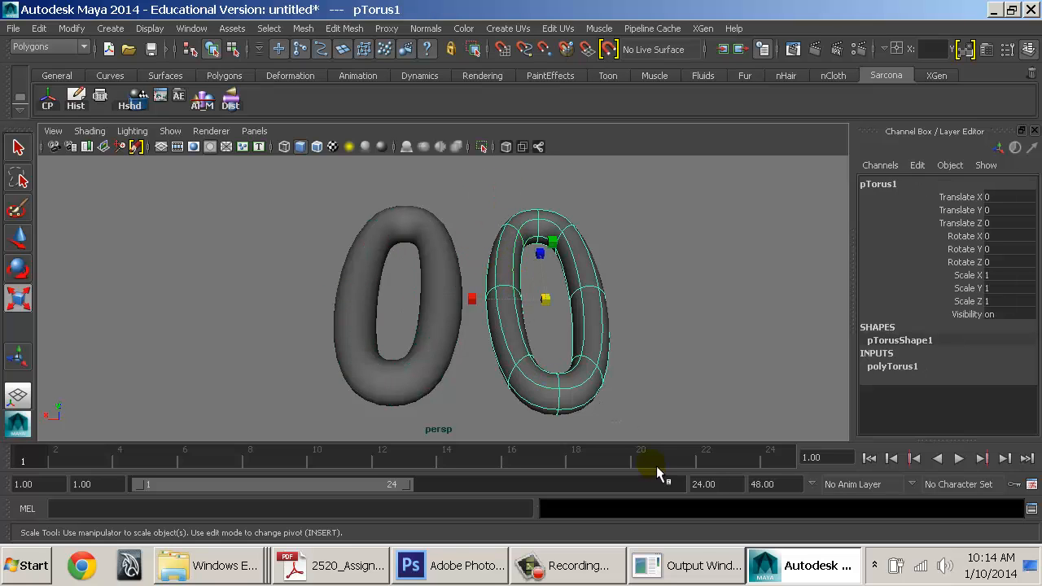
{"action": "left_click", "coordinate": [460, 297]}
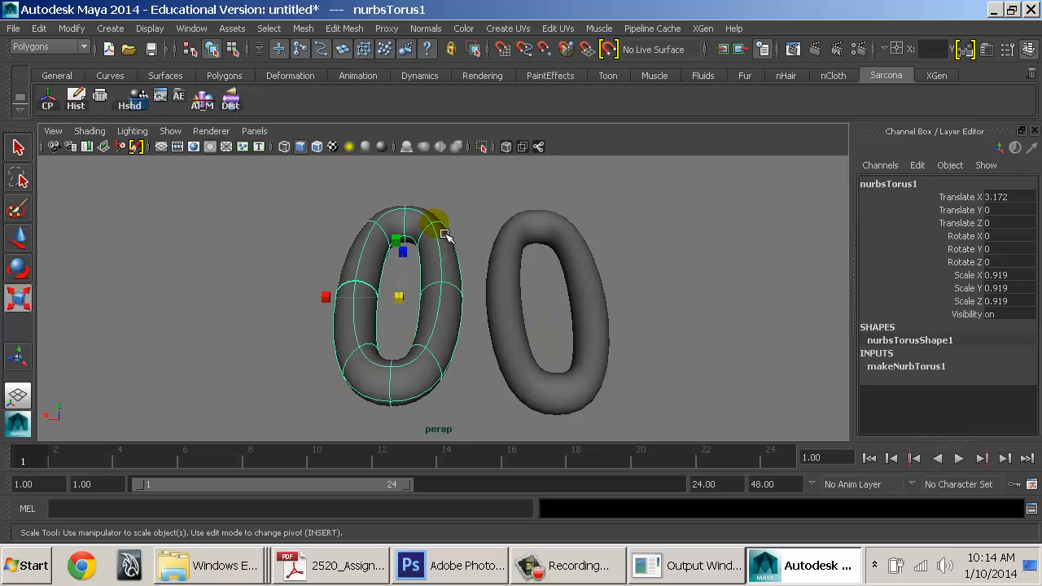
{"action": "left_click", "coordinate": [562, 342]}
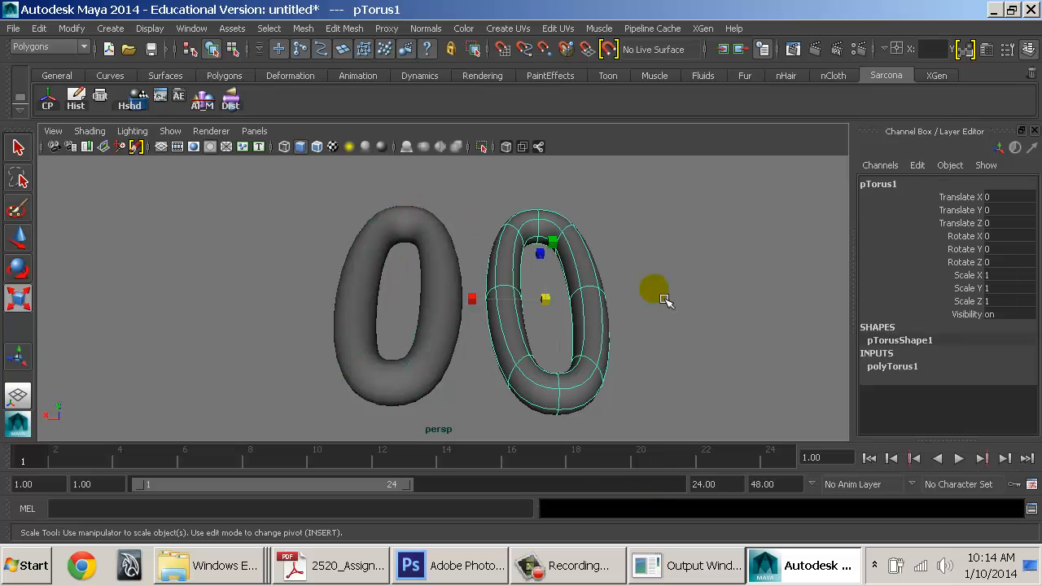
{"action": "left_click", "coordinate": [656, 217]}
{"action": "left_click_drag", "start_coordinate": [656, 217], "coordinate": [349, 475]}
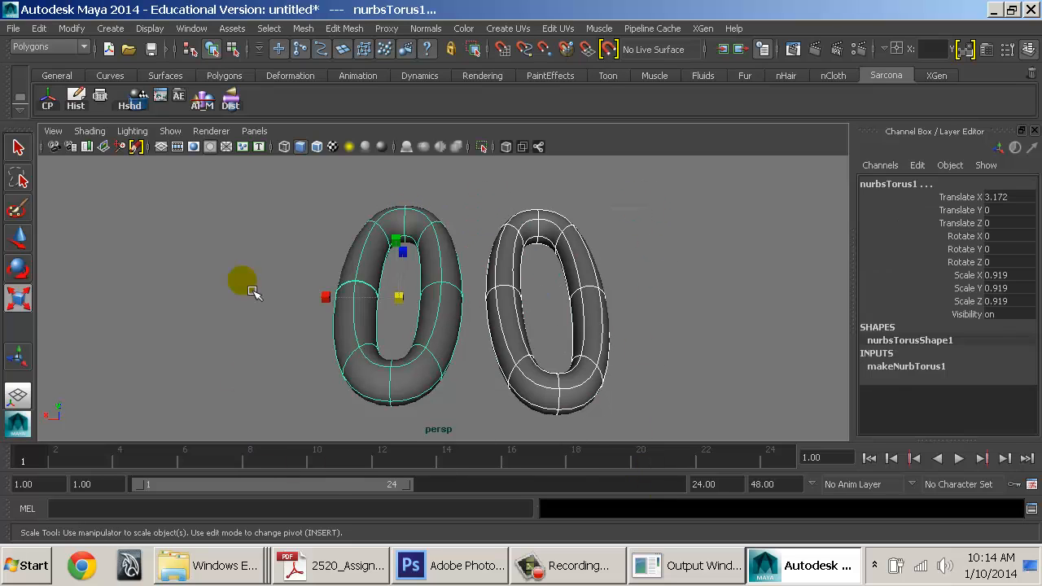
{"action": "left_click", "coordinate": [244, 280]}
Switch the viewport to Front view and pan it slightly
{"action": "key", "text": "space"}
{"action": "left_click_drag", "start_coordinate": [371, 224], "coordinate": [369, 261]}
{"action": "middle_click_drag", "start_coordinate": [555, 284], "coordinate": [551, 284], "text": "alt"}
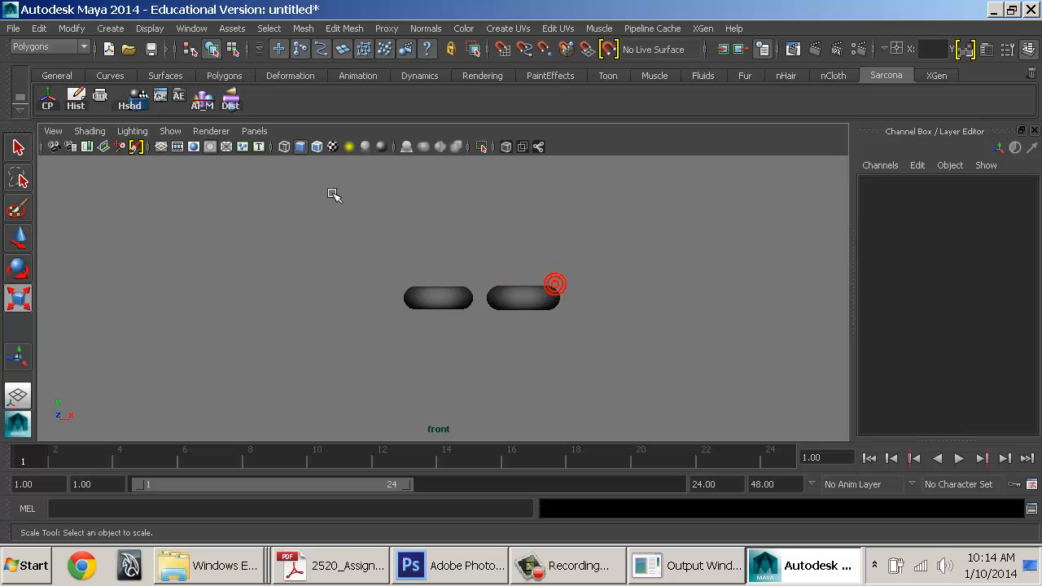
Draw a 15-point CV curve arching over the tori and looping back beneath them
{"action": "left_click", "coordinate": [111, 28]}
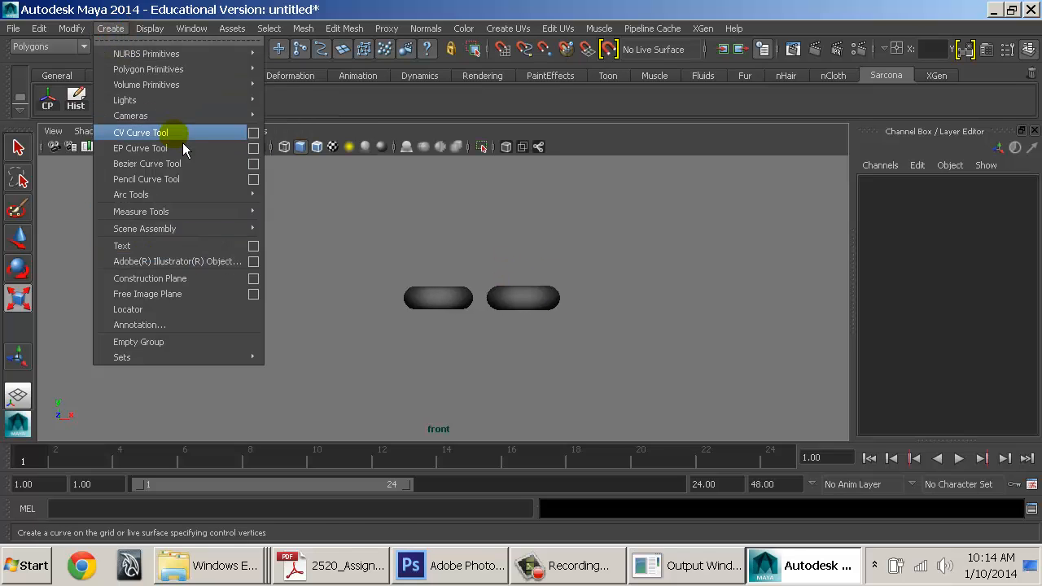
{"action": "left_click", "coordinate": [175, 134]}
{"action": "left_click", "coordinate": [129, 290]}
{"action": "left_click", "coordinate": [173, 254]}
{"action": "left_click", "coordinate": [288, 216]}
{"action": "left_click", "coordinate": [412, 206]}
{"action": "left_click", "coordinate": [581, 237]}
{"action": "left_click", "coordinate": [733, 288]}
{"action": "left_click", "coordinate": [828, 339]}
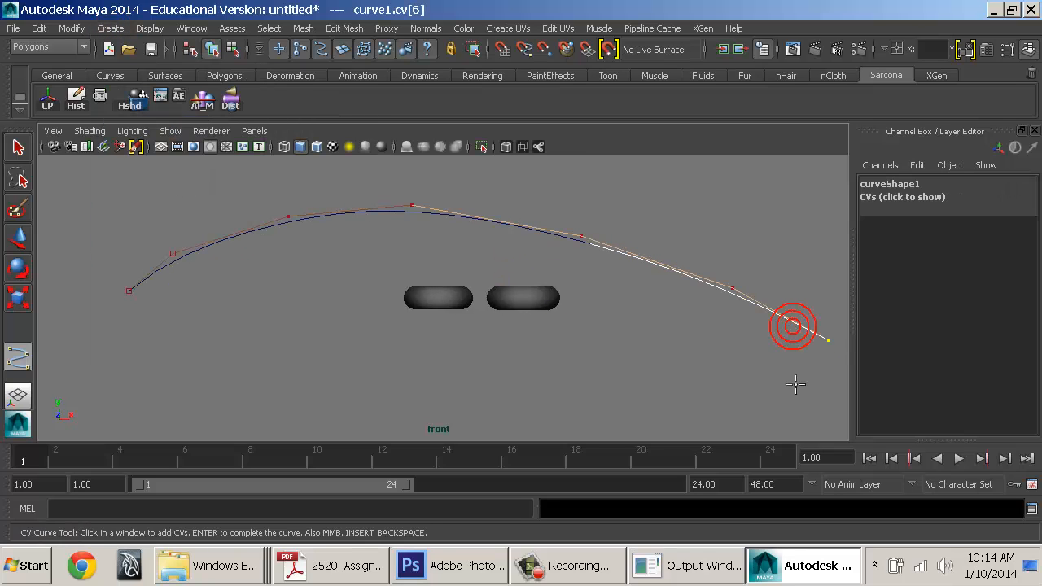
{"action": "left_click", "coordinate": [689, 388]}
{"action": "left_click", "coordinate": [539, 376]}
{"action": "left_click", "coordinate": [391, 359]}
{"action": "left_click", "coordinate": [259, 350]}
{"action": "left_click", "coordinate": [360, 299]}
{"action": "left_click", "coordinate": [609, 324]}
{"action": "left_click", "coordinate": [704, 282]}
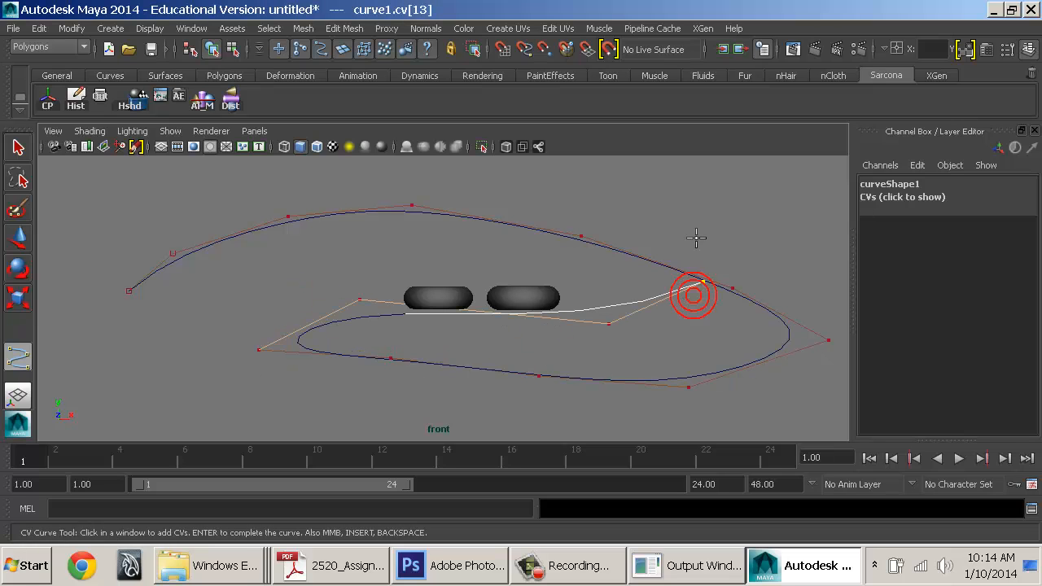
{"action": "left_click", "coordinate": [683, 230]}
{"action": "key", "text": "Return"}
Create a NURBS circle, snap it to the curve's start, and select it with the curve
{"action": "left_click", "coordinate": [114, 28]}
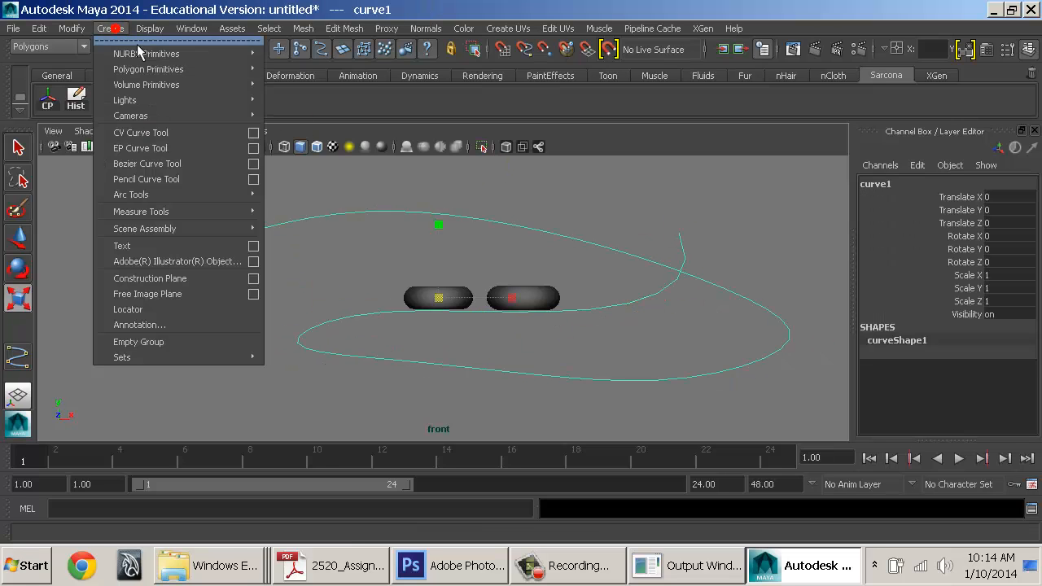
{"action": "mouse_move", "coordinate": [175, 53]}
{"action": "left_click", "coordinate": [330, 162]}
{"action": "key", "text": "w"}
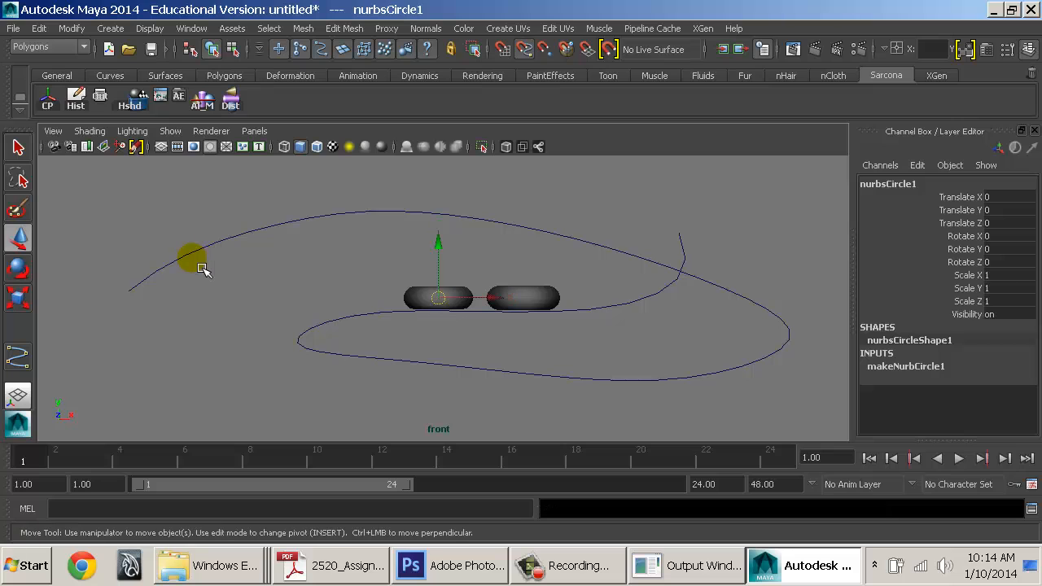
{"action": "middle_click_drag", "start_coordinate": [192, 268], "coordinate": [189, 290]}
{"action": "key", "text": "r"}
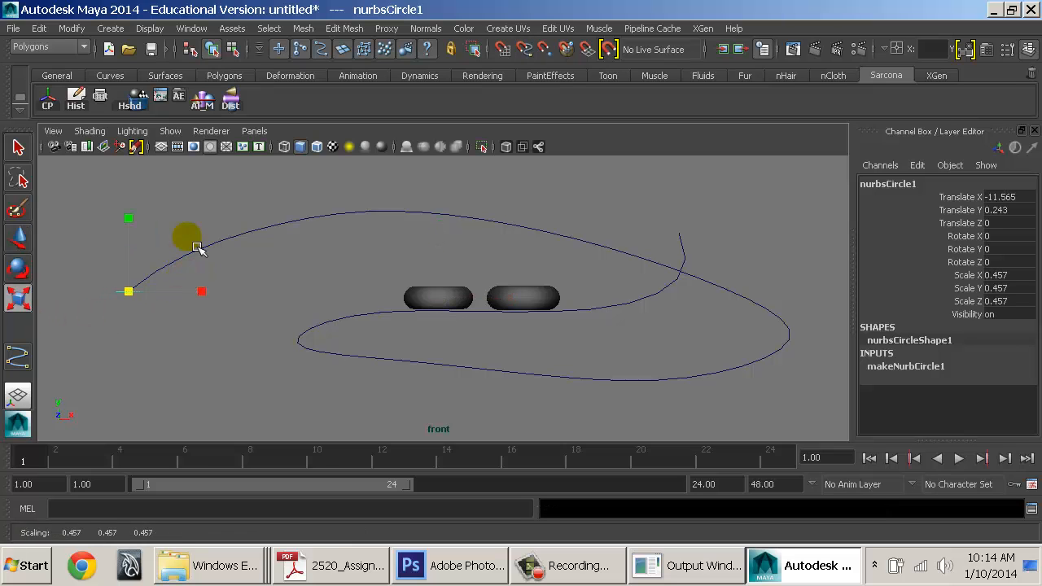
{"action": "left_click", "coordinate": [201, 247], "text": "shift"}
In Perspective view, extrude the circle along the curve as a Tube, At path, Component pivot
{"action": "key", "text": "space"}
{"action": "left_click_drag", "start_coordinate": [301, 247], "coordinate": [342, 214]}
{"action": "key", "text": "space"}
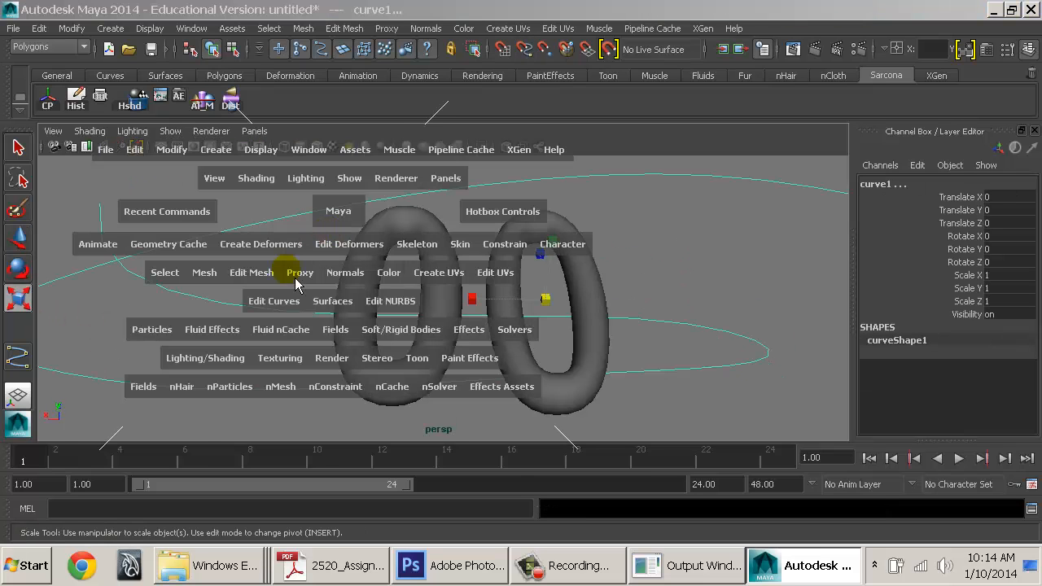
{"action": "left_click_drag", "start_coordinate": [336, 312], "coordinate": [377, 374]}
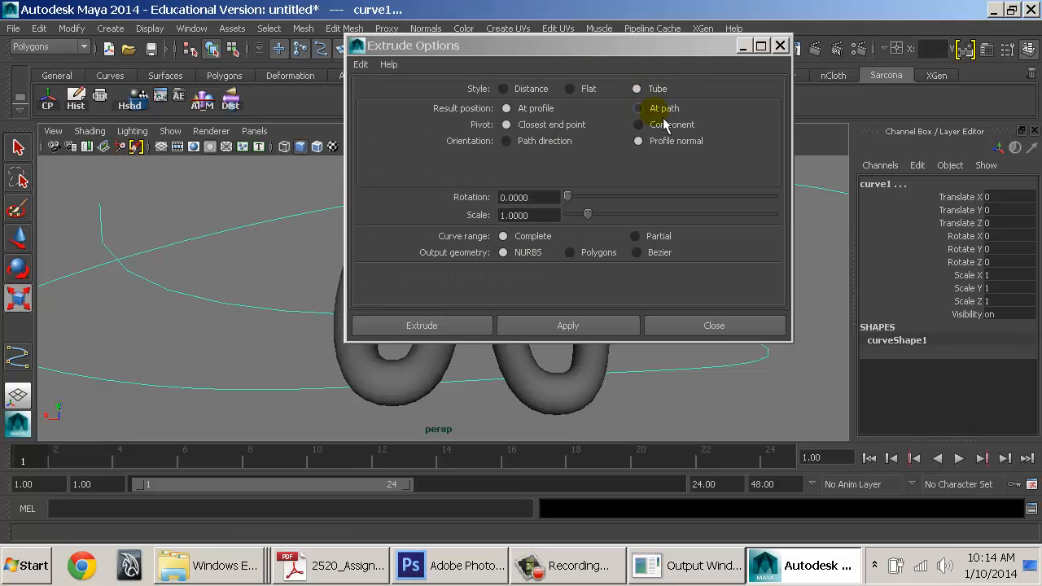
{"action": "left_click", "coordinate": [653, 125]}
{"action": "left_click", "coordinate": [469, 325]}
Orbit around the new tube to inspect it and select the tube surface
{"action": "left_click_drag", "start_coordinate": [670, 372], "coordinate": [496, 284], "text": "alt"}
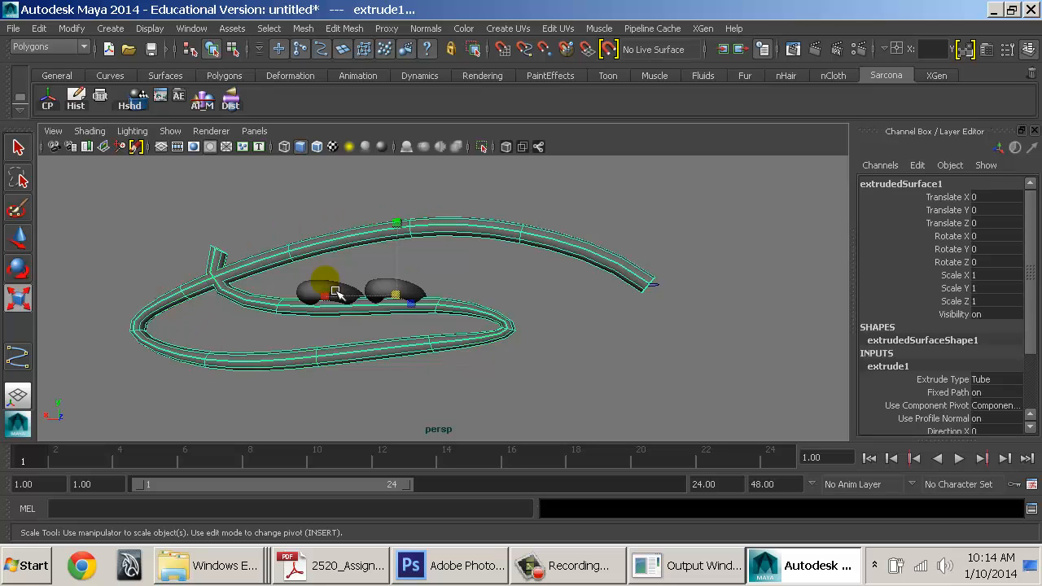
{"action": "left_click_drag", "start_coordinate": [509, 254], "coordinate": [551, 298], "text": "alt"}
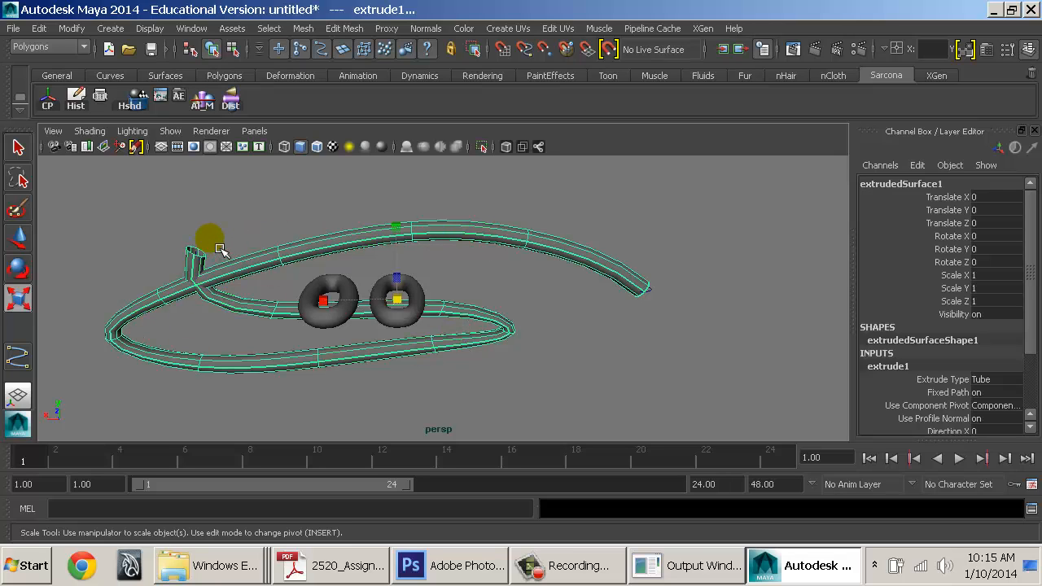
{"action": "left_click_drag", "start_coordinate": [582, 303], "coordinate": [610, 274], "text": "alt"}
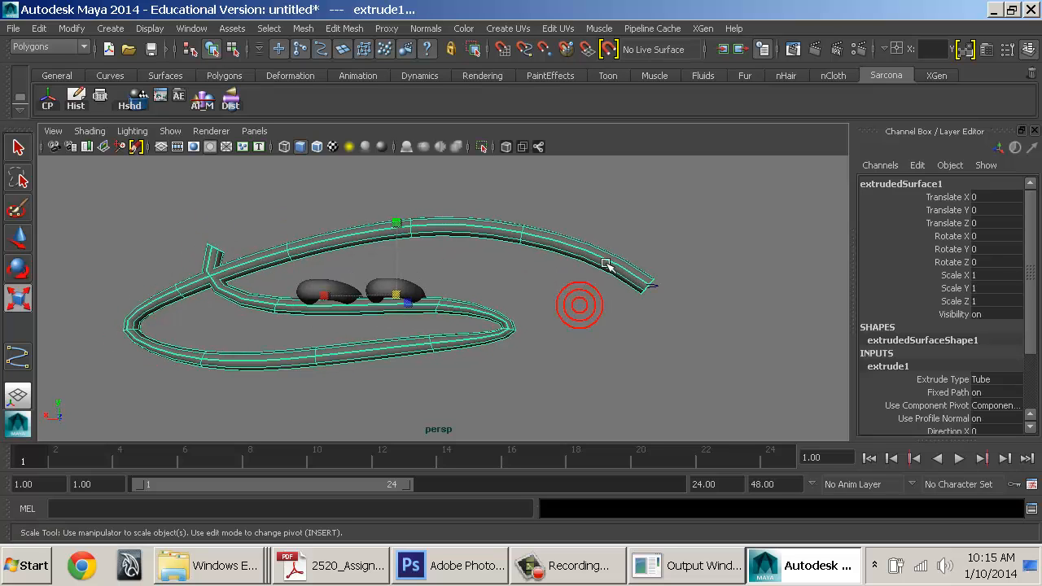
{"action": "left_click", "coordinate": [595, 254]}
Convert the tube NURBS to Polygons as Quads, General, per-span iso params for U and V
{"action": "left_click", "coordinate": [71, 28]}
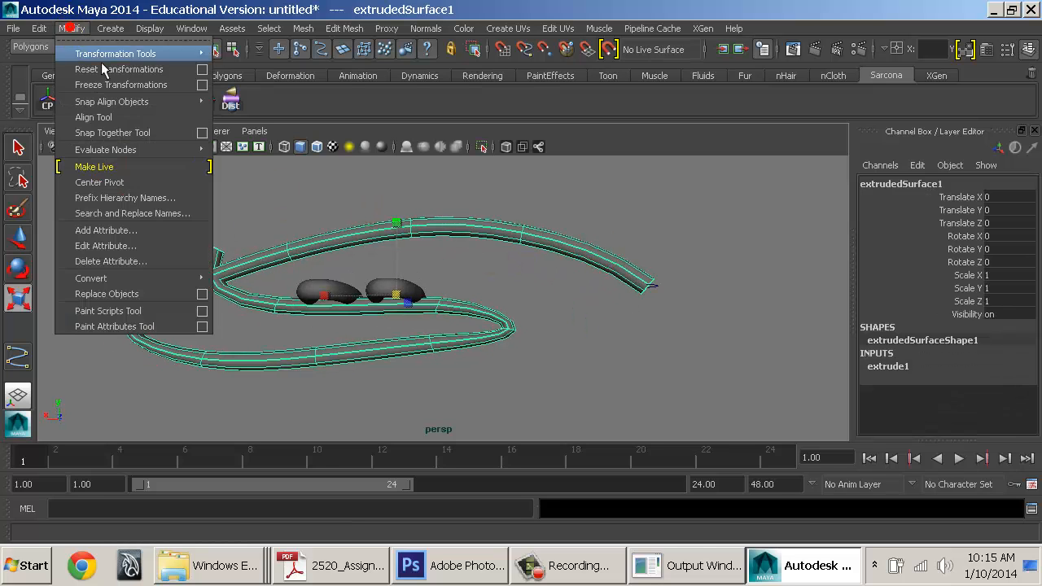
{"action": "mouse_move", "coordinate": [179, 280]}
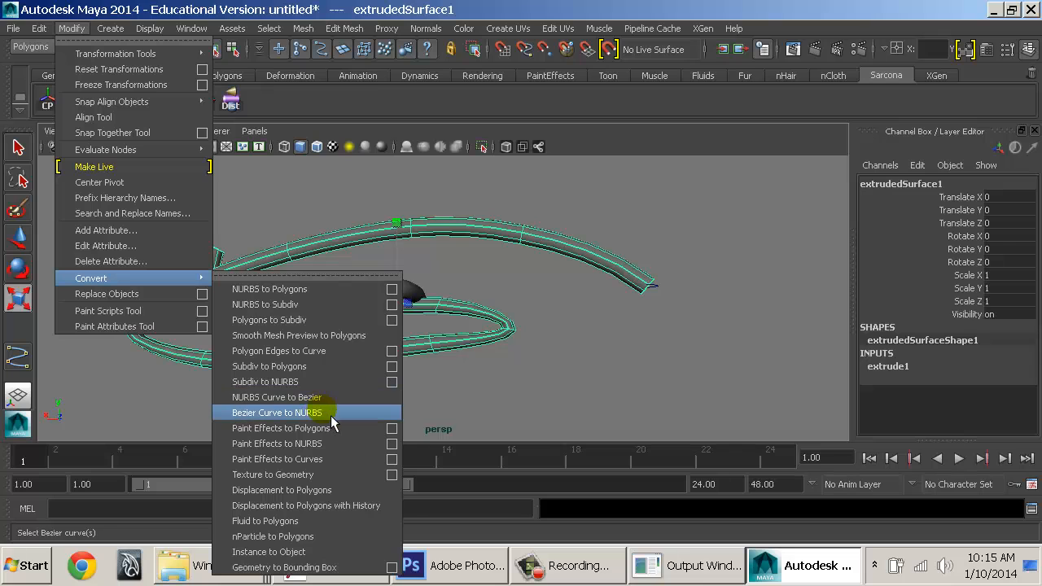
{"action": "left_click", "coordinate": [392, 289]}
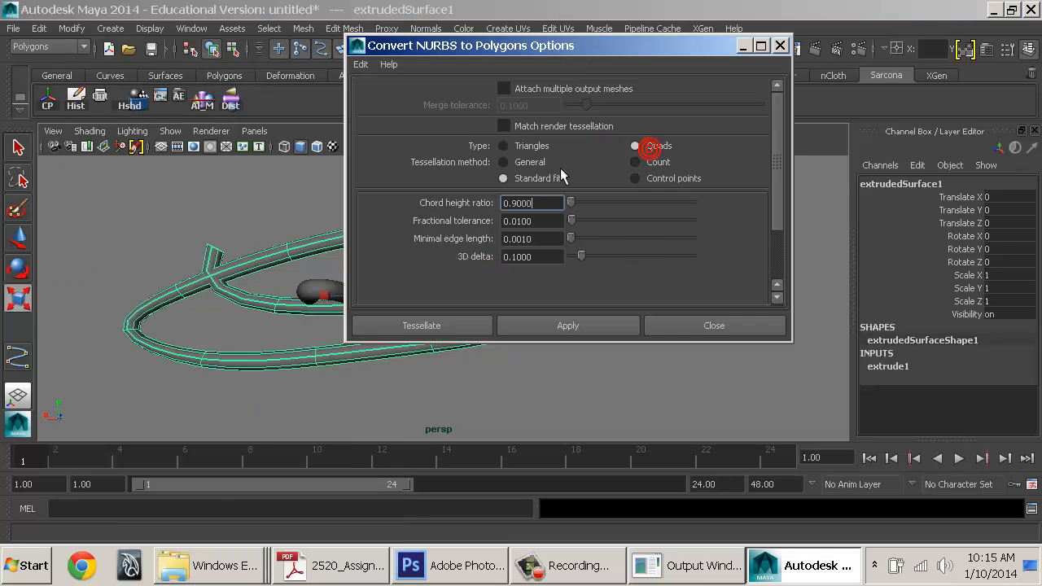
{"action": "left_click", "coordinate": [503, 162]}
{"action": "left_click", "coordinate": [606, 214]}
{"action": "left_click", "coordinate": [588, 248]}
{"action": "left_click", "coordinate": [573, 250]}
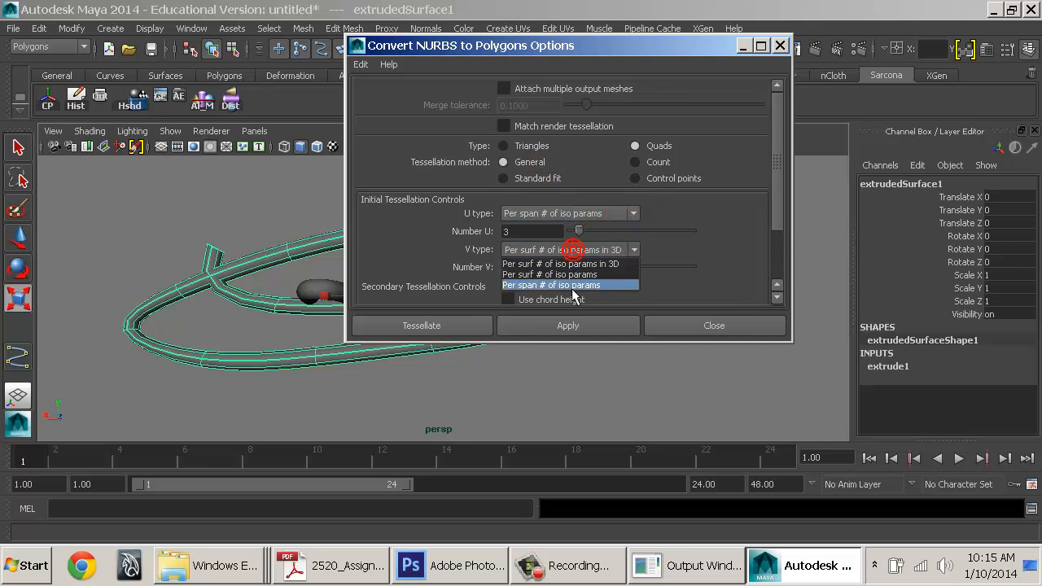
{"action": "left_click", "coordinate": [573, 286]}
{"action": "left_click", "coordinate": [458, 327]}
Move the new polygon tube away along Z and reselect it
{"action": "left_click_drag", "start_coordinate": [535, 295], "coordinate": [612, 321], "text": "alt"}
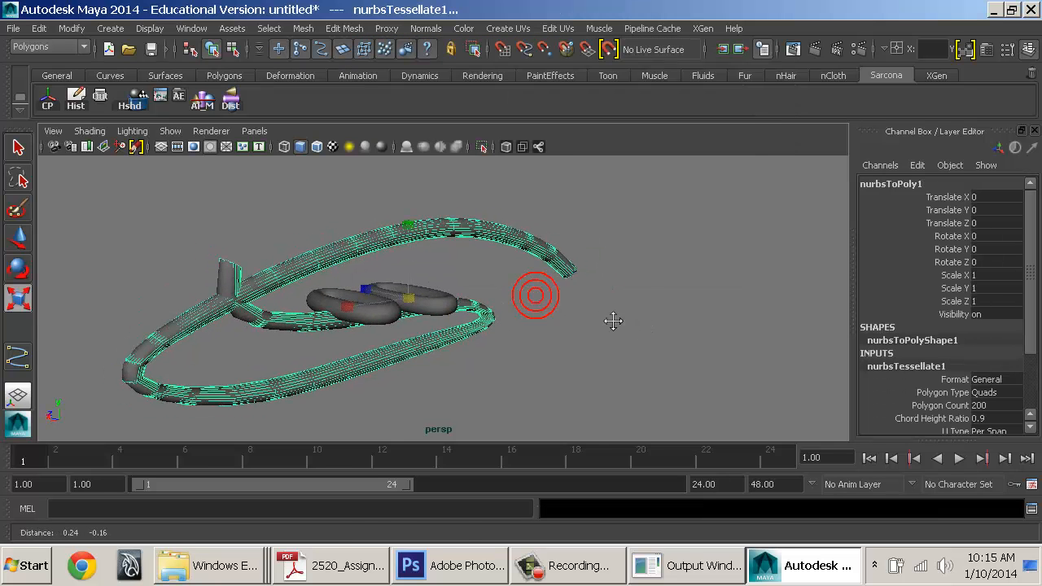
{"action": "key", "text": "w"}
{"action": "left_click_drag", "start_coordinate": [375, 291], "coordinate": [511, 320]}
{"action": "left_click", "coordinate": [686, 354]}
{"action": "left_click_drag", "start_coordinate": [686, 353], "coordinate": [464, 324], "text": "alt"}
{"action": "left_click", "coordinate": [386, 320]}
Inspect the polygon tube's UV layout in the UV Texture Editor, then close it
{"action": "left_click", "coordinate": [191, 28]}
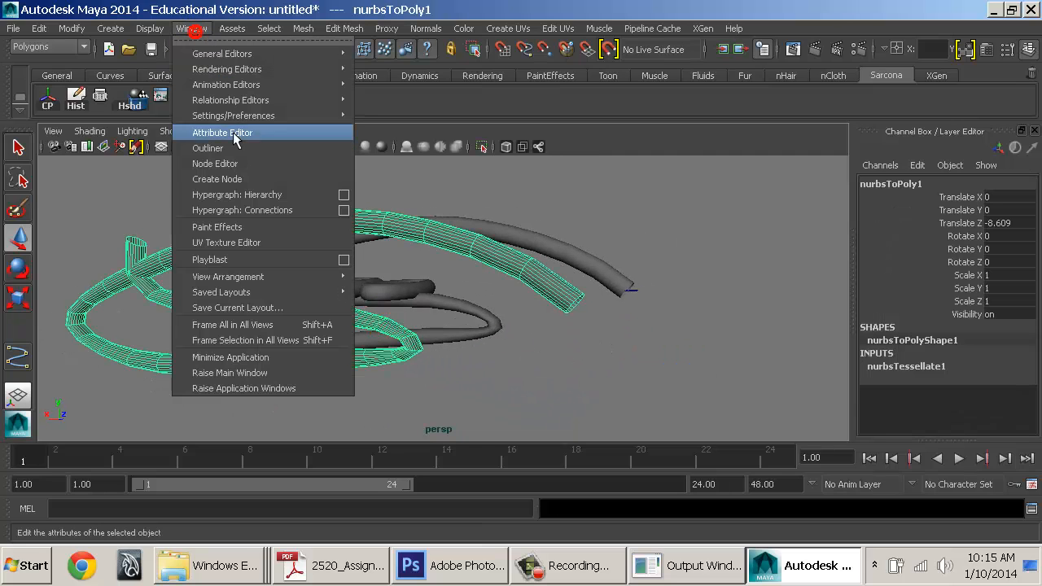
{"action": "left_click", "coordinate": [247, 240]}
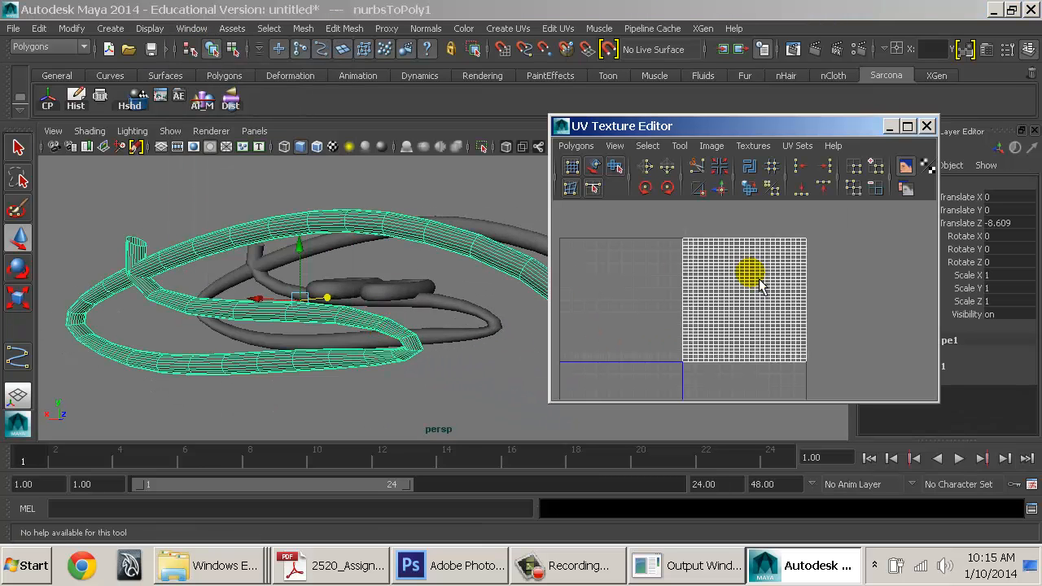
{"action": "left_click", "coordinate": [926, 126]}
{"action": "left_click_drag", "start_coordinate": [619, 274], "coordinate": [507, 291], "text": "alt"}
Marquee-select both tubes and the tori and delete them, leaving an empty scene
{"action": "left_click", "coordinate": [501, 294]}
{"action": "middle_click_drag", "start_coordinate": [494, 303], "coordinate": [634, 233], "text": "alt"}
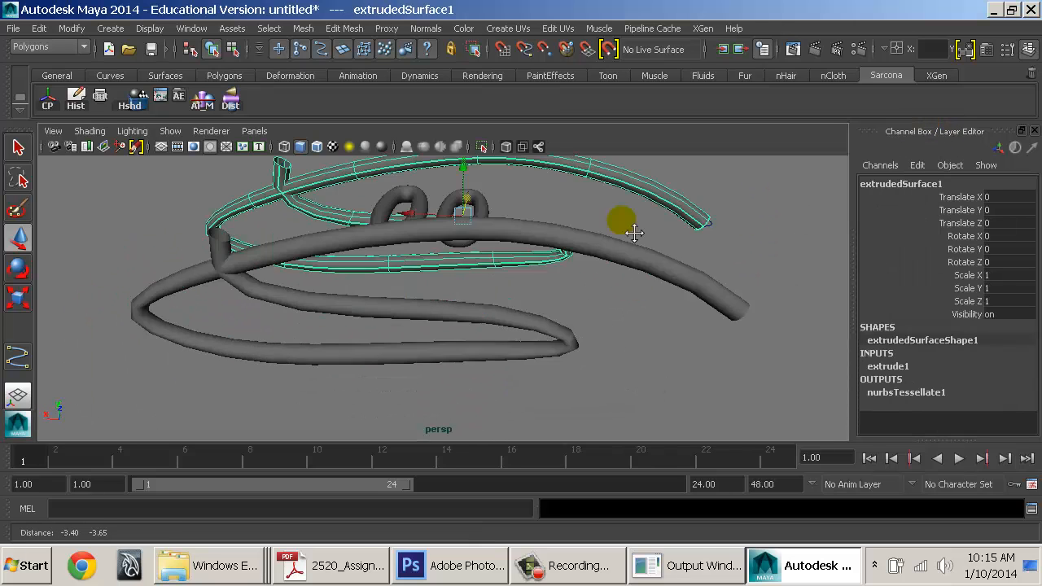
{"action": "right_click_drag", "start_coordinate": [634, 233], "coordinate": [552, 238], "text": "alt"}
{"action": "left_click_drag", "start_coordinate": [552, 238], "coordinate": [552, 260], "text": "alt"}
{"action": "middle_click_drag", "start_coordinate": [551, 260], "coordinate": [535, 298], "text": "alt"}
{"action": "right_click_drag", "start_coordinate": [535, 298], "coordinate": [538, 254], "text": "alt"}
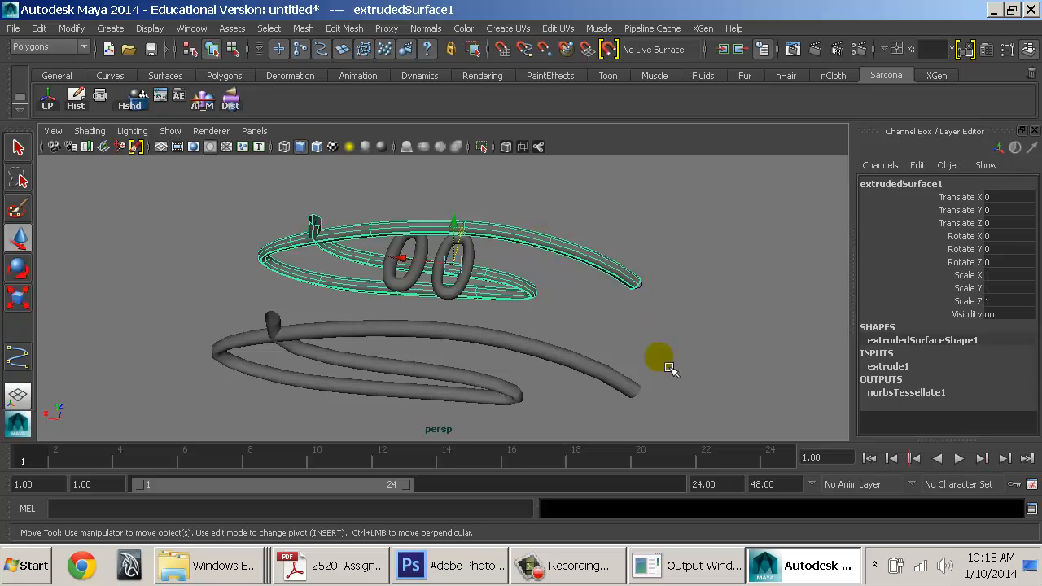
{"action": "left_click_drag", "start_coordinate": [554, 412], "coordinate": [173, 201]}
{"action": "key", "text": "Delete"}
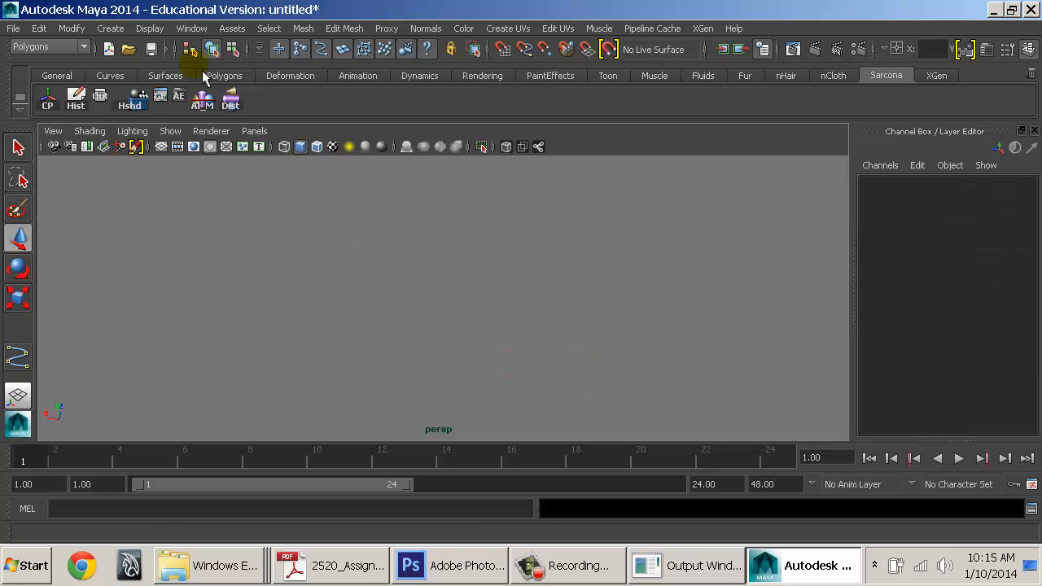
{"action": "left_click", "coordinate": [75, 28]}
{"action": "mouse_move", "coordinate": [196, 279]}
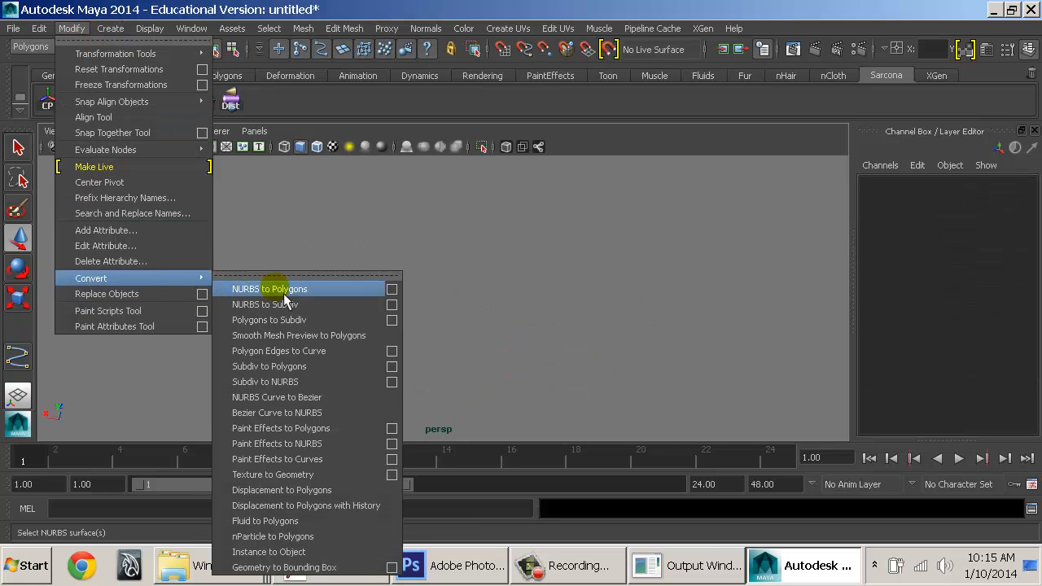
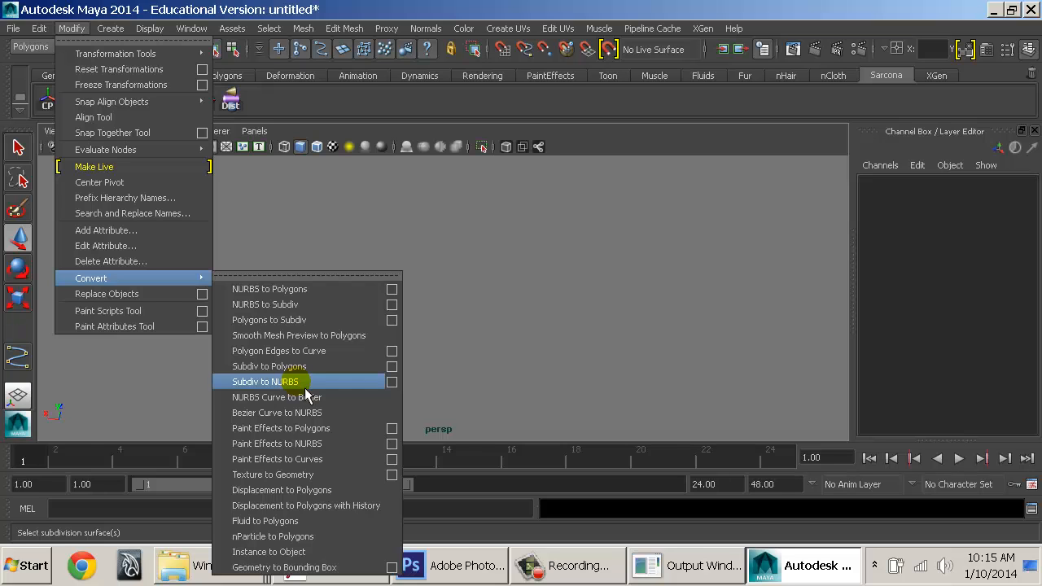
Dismiss the Convert menu and switch to the 2520_AssignmentSheets PDF in Adobe Reader
{"action": "left_click", "coordinate": [643, 423]}
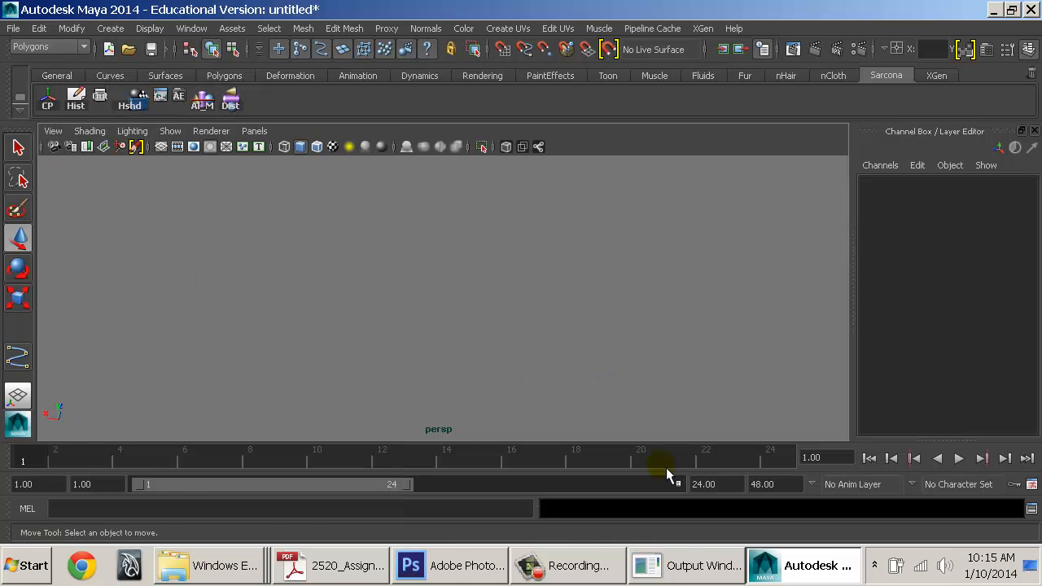
{"action": "left_click", "coordinate": [330, 565]}
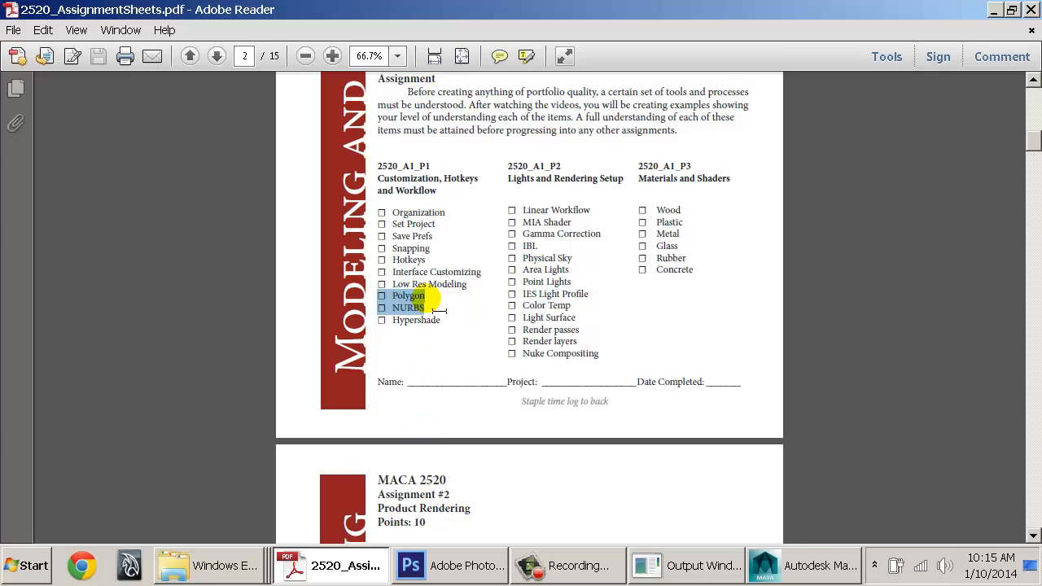
Highlight the Low Res Modeling, Polygon and NURBS items on the PDF checklist
{"action": "double_click", "coordinate": [415, 309]}
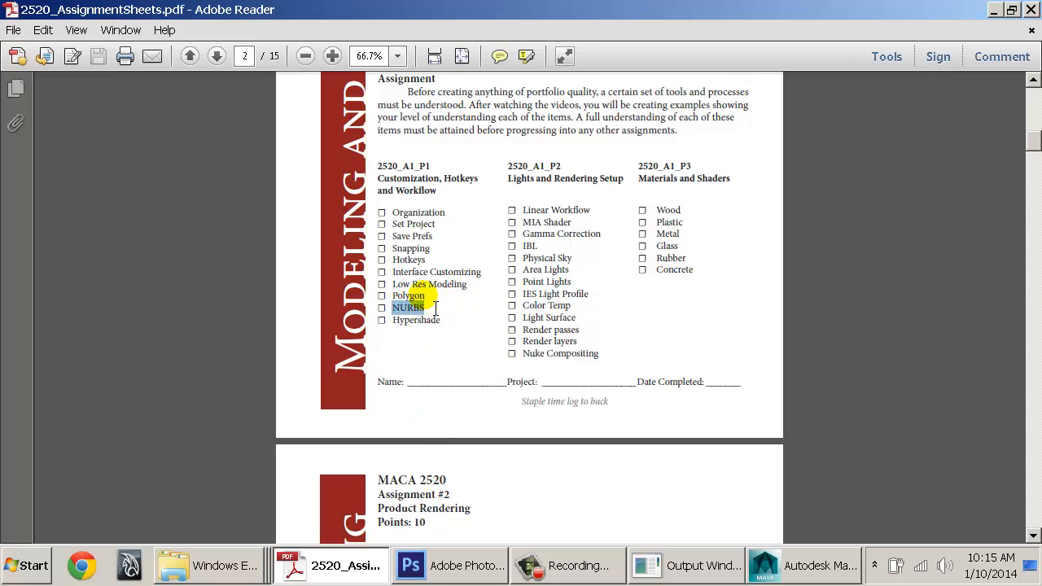
{"action": "double_click", "coordinate": [423, 296]}
{"action": "left_click_drag", "start_coordinate": [413, 309], "coordinate": [384, 290]}
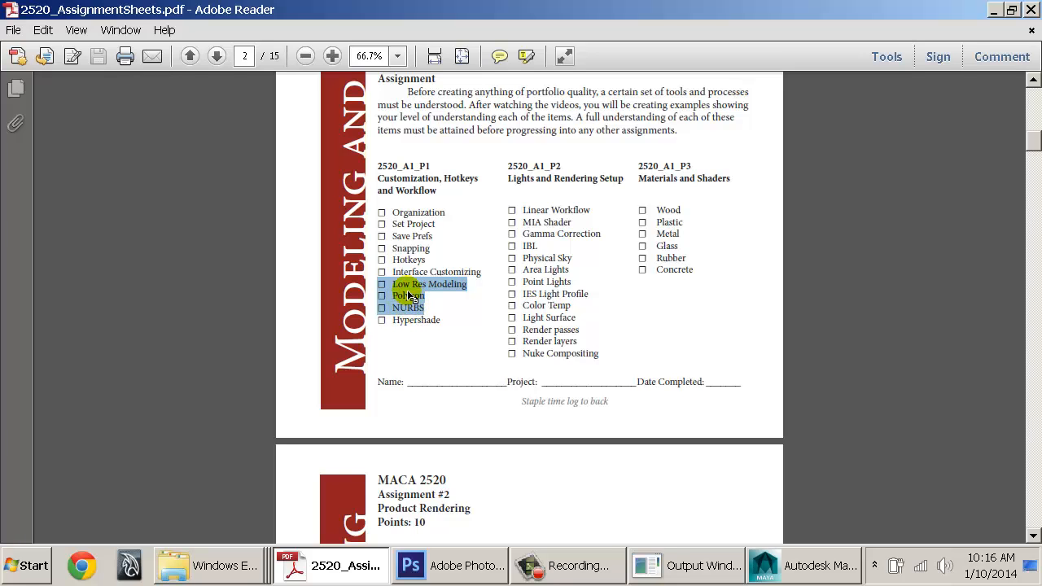
Return to Maya, cancel opening a scene, and open Hypershade maximized with wider panes
{"action": "left_click", "coordinate": [843, 573]}
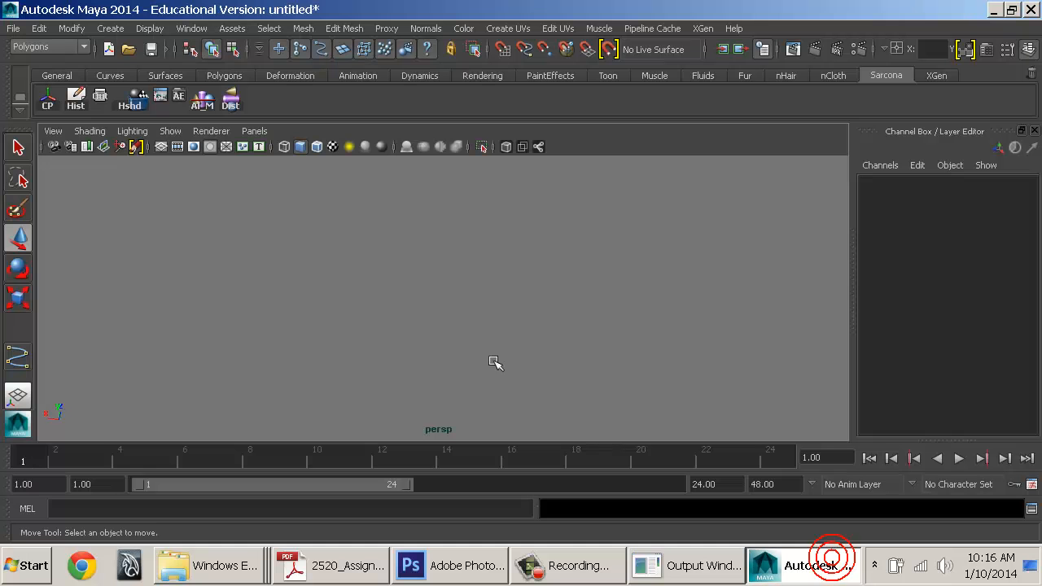
{"action": "left_click", "coordinate": [484, 351]}
{"action": "left_click", "coordinate": [135, 51]}
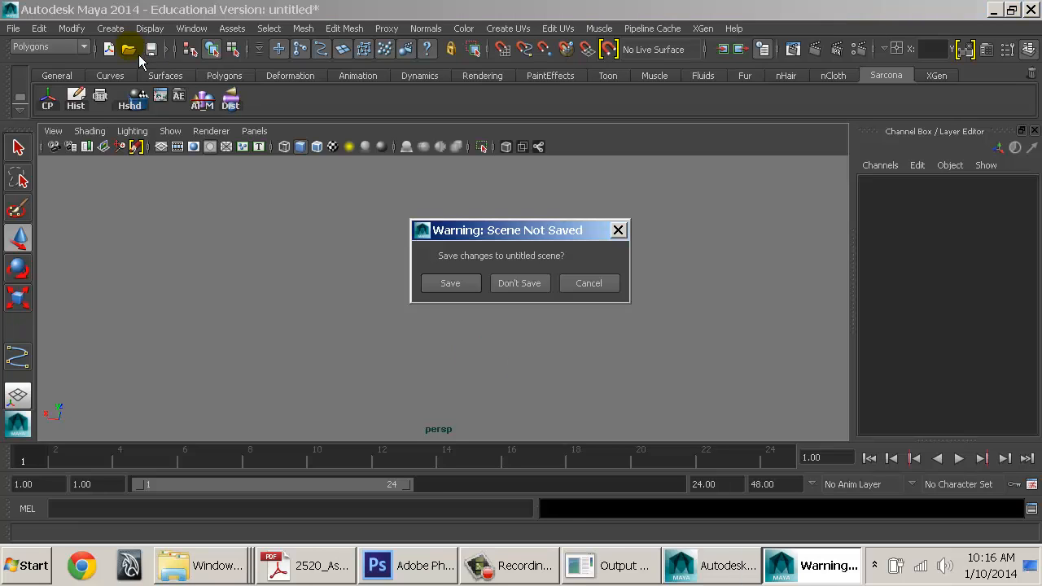
{"action": "key", "text": "Escape"}
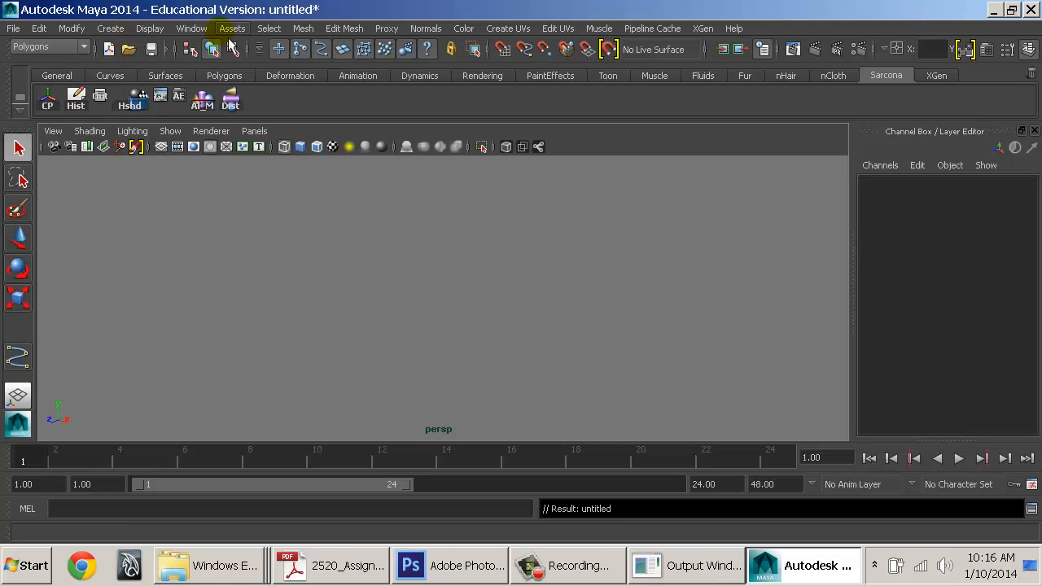
{"action": "left_click", "coordinate": [132, 99]}
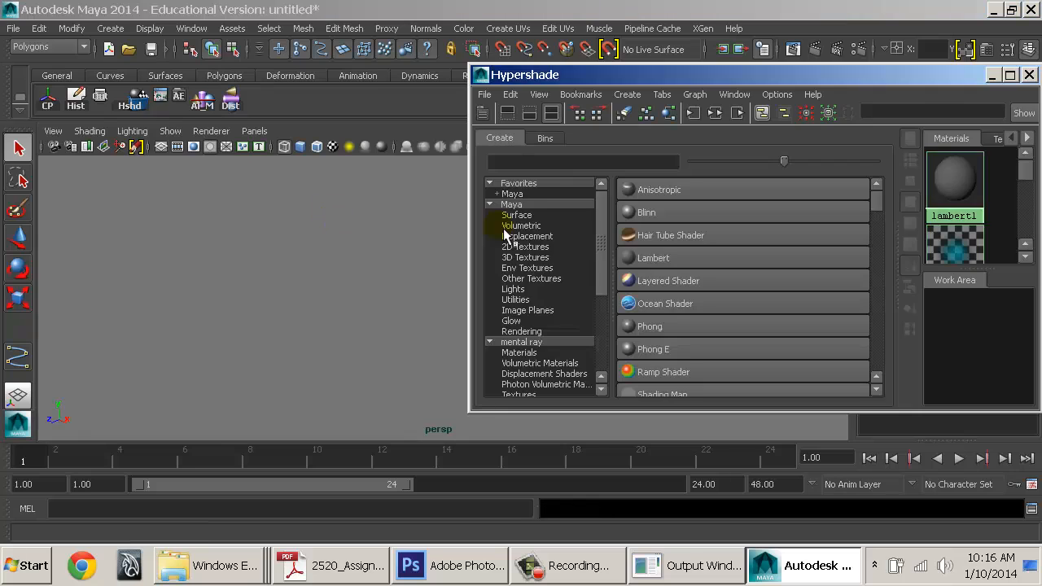
{"action": "left_click_drag", "start_coordinate": [642, 72], "coordinate": [356, 72]}
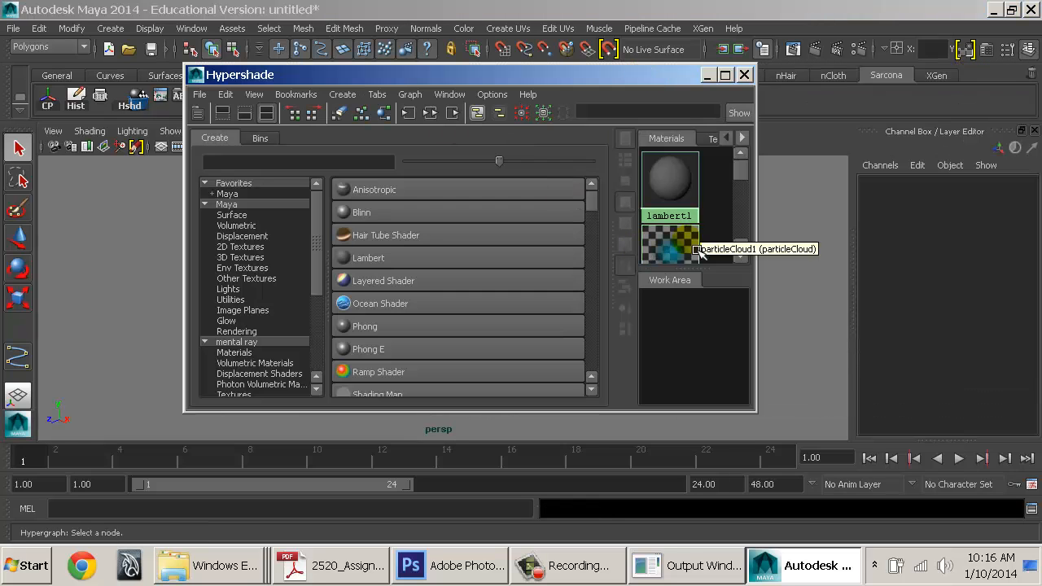
{"action": "left_click", "coordinate": [725, 75]}
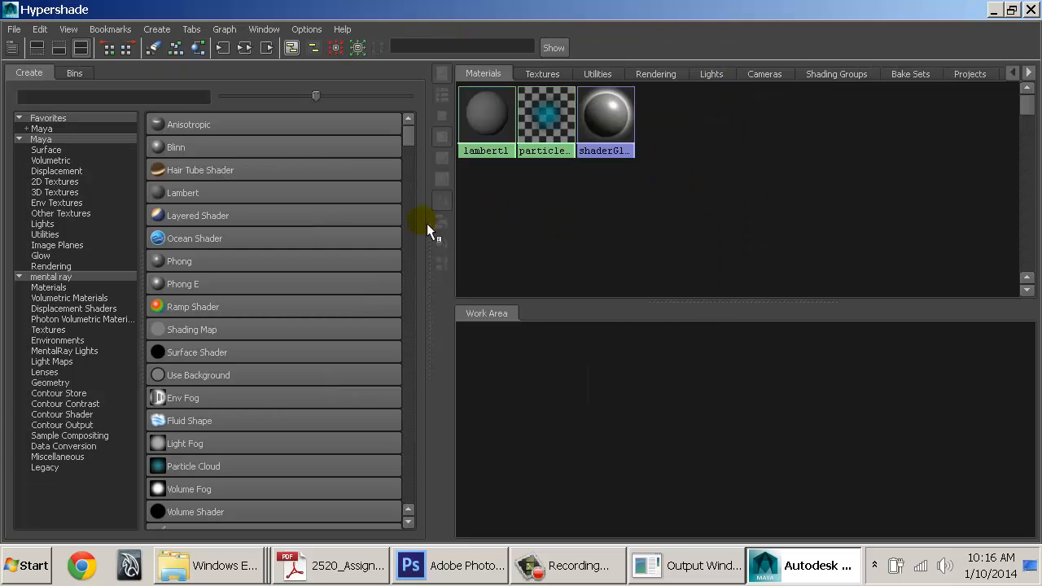
{"action": "left_click_drag", "start_coordinate": [440, 237], "coordinate": [395, 242]}
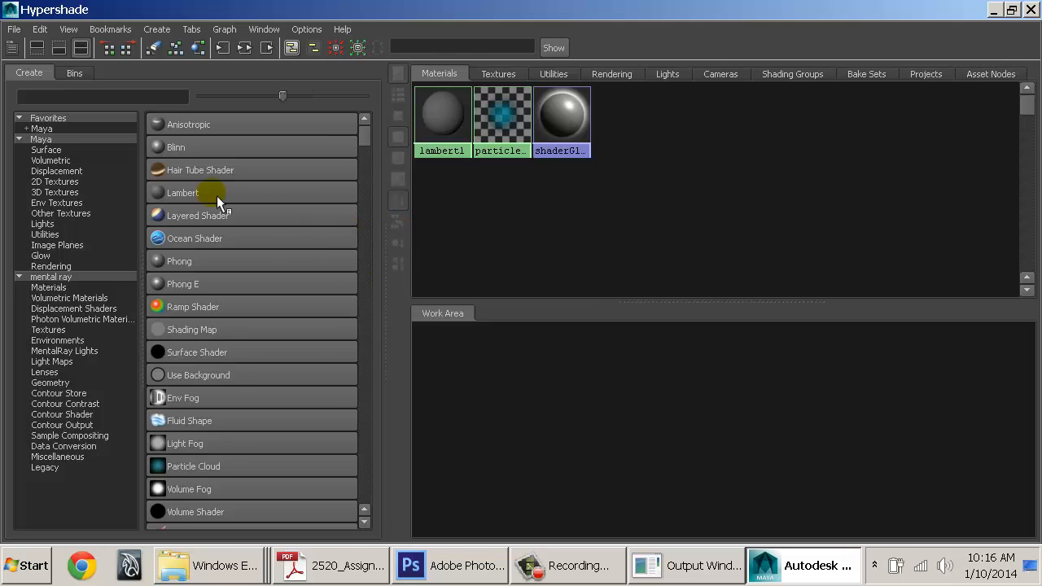
Browse the Create panel's Maya surface shaders and mental ray materials
{"action": "left_click", "coordinate": [106, 97]}
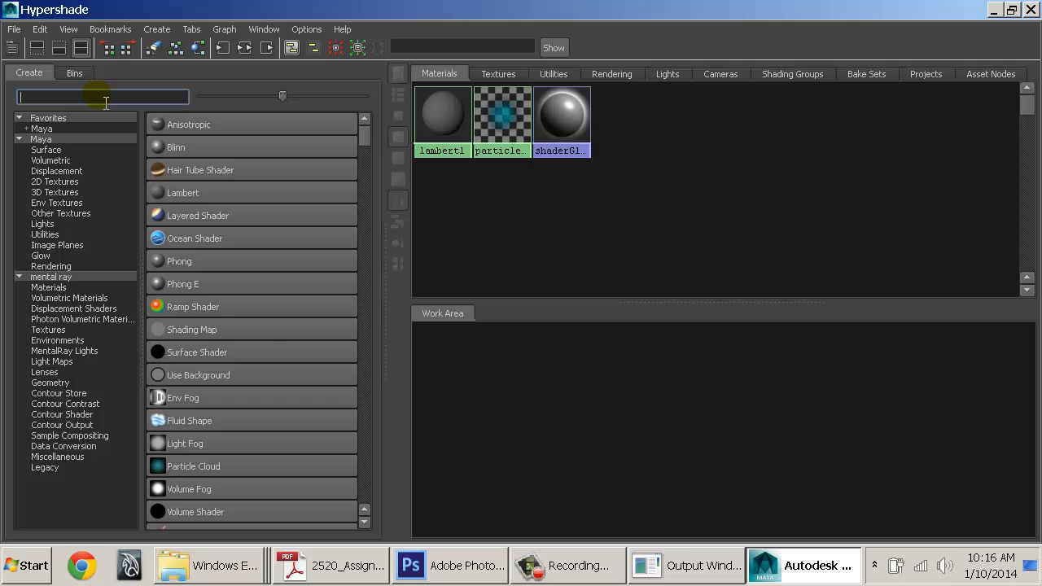
{"action": "scroll", "coordinate": [262, 342], "scroll_direction": "down", "scroll_amount": 5}
{"action": "scroll", "coordinate": [262, 355], "scroll_direction": "up", "scroll_amount": 5}
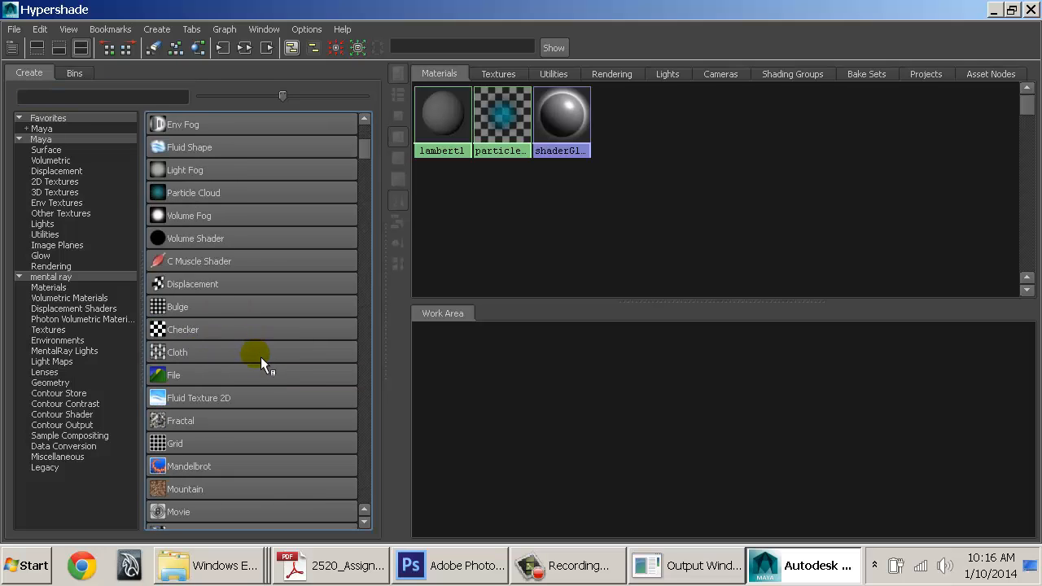
{"action": "left_click", "coordinate": [55, 140]}
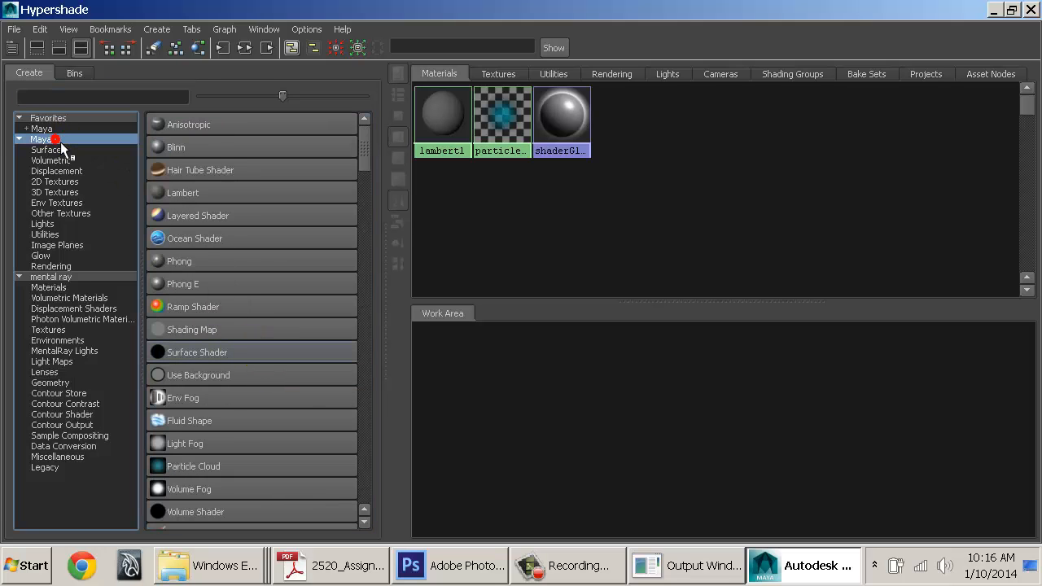
{"action": "left_click", "coordinate": [49, 150]}
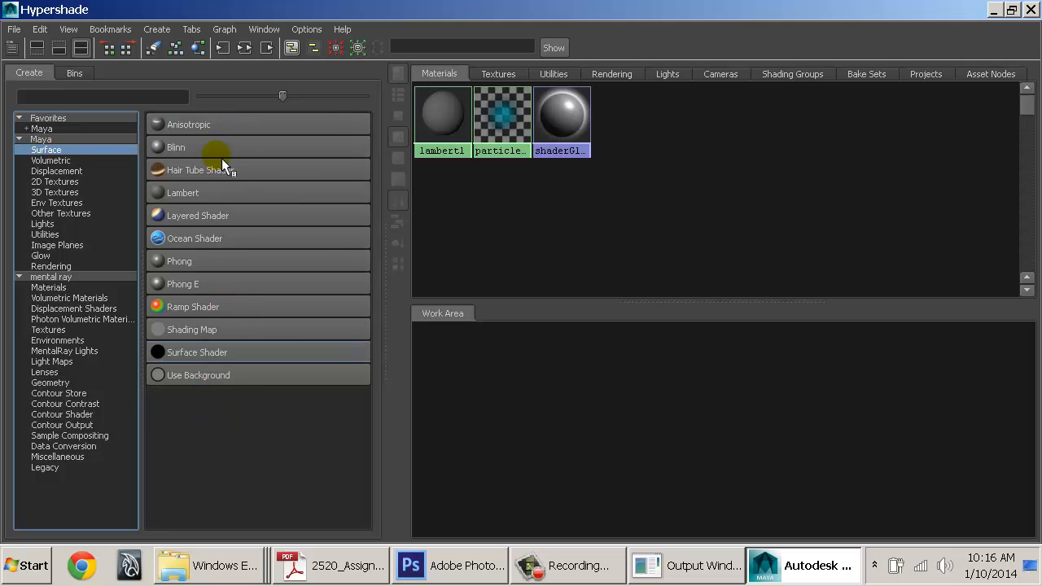
{"action": "left_click", "coordinate": [60, 287]}
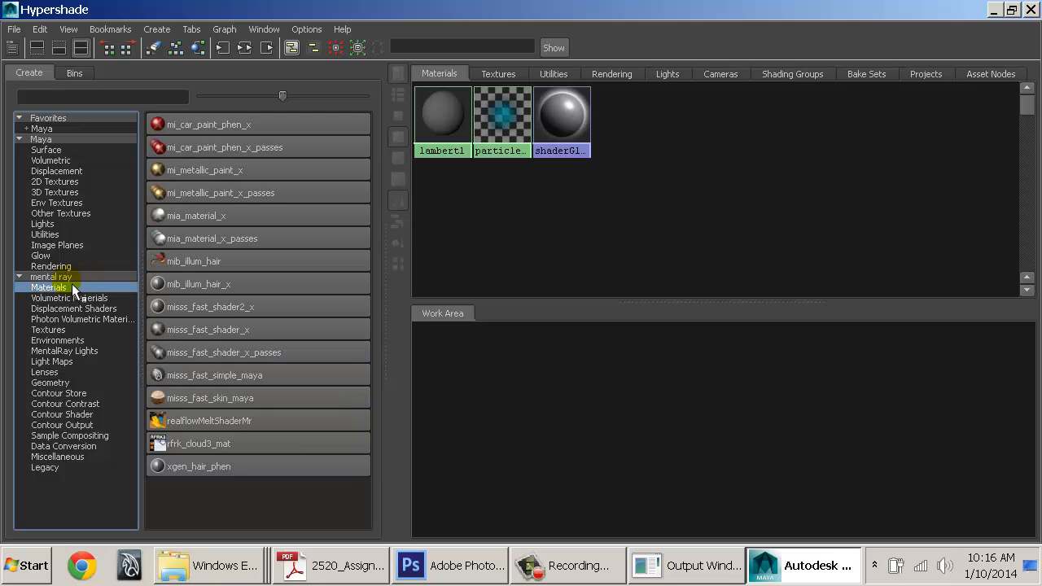
Review the Lights and Rendering Setup checklist in the assignment PDF, then return to Hypershade
{"action": "left_click", "coordinate": [329, 565]}
{"action": "left_click_drag", "start_coordinate": [518, 210], "coordinate": [609, 352]}
{"action": "left_click", "coordinate": [322, 574]}
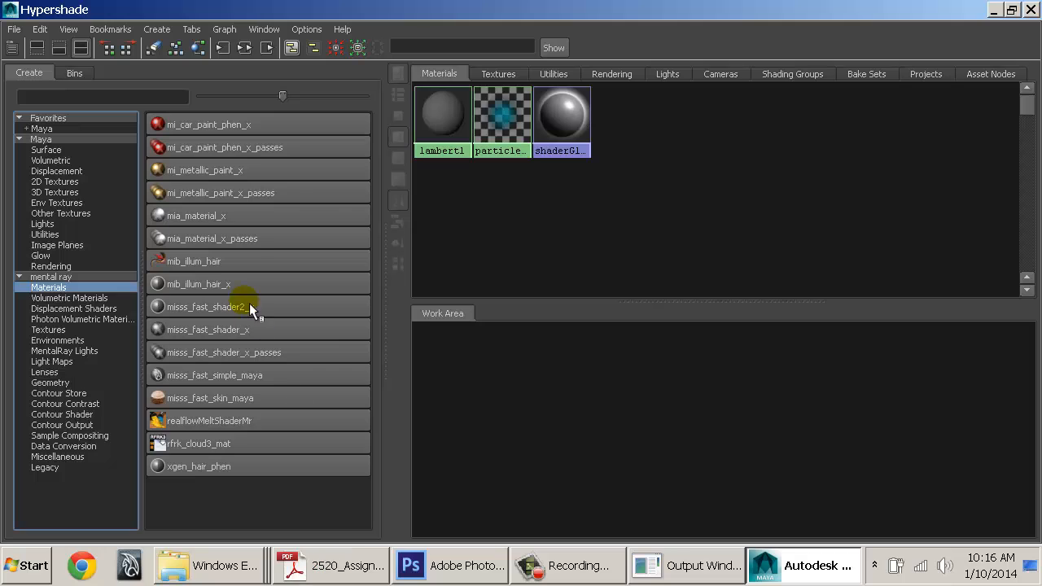
Create a blinn1 material from the Maya surface shaders and place it in the work area
{"action": "left_click", "coordinate": [46, 150]}
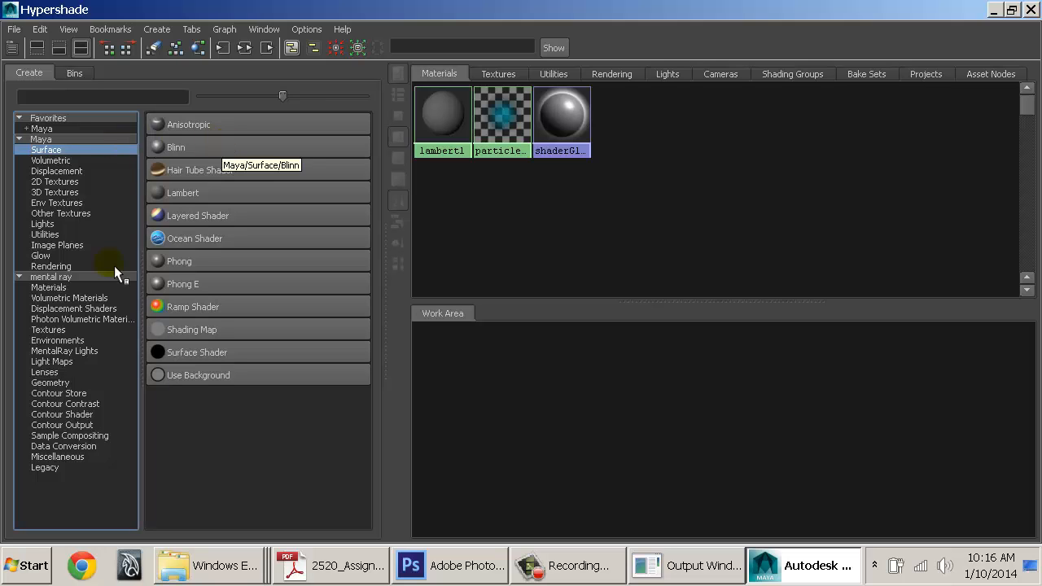
{"action": "left_click", "coordinate": [67, 289]}
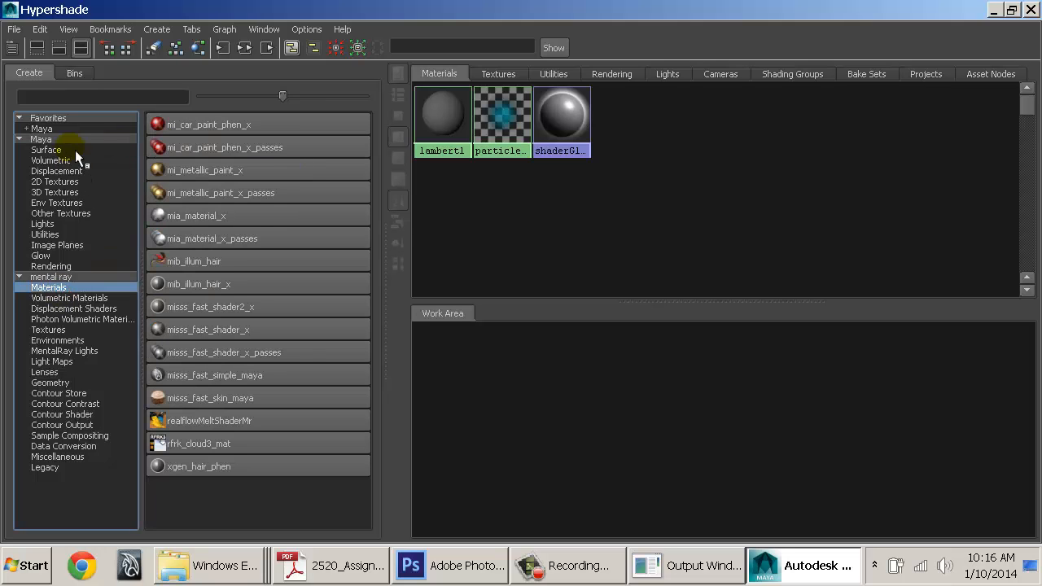
{"action": "left_click", "coordinate": [73, 150]}
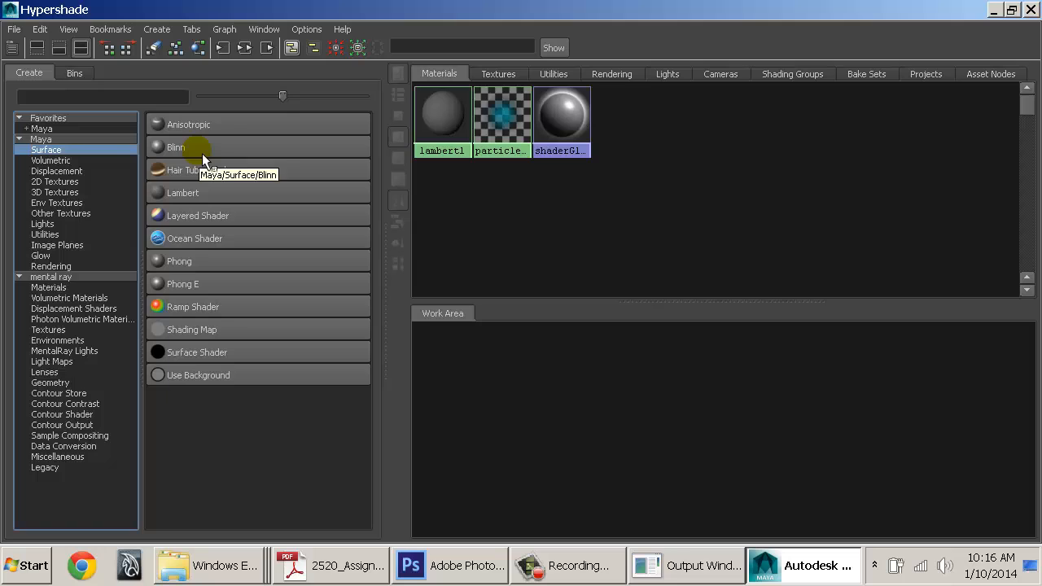
{"action": "left_click", "coordinate": [202, 153]}
{"action": "left_click_drag", "start_coordinate": [585, 417], "coordinate": [721, 405]}
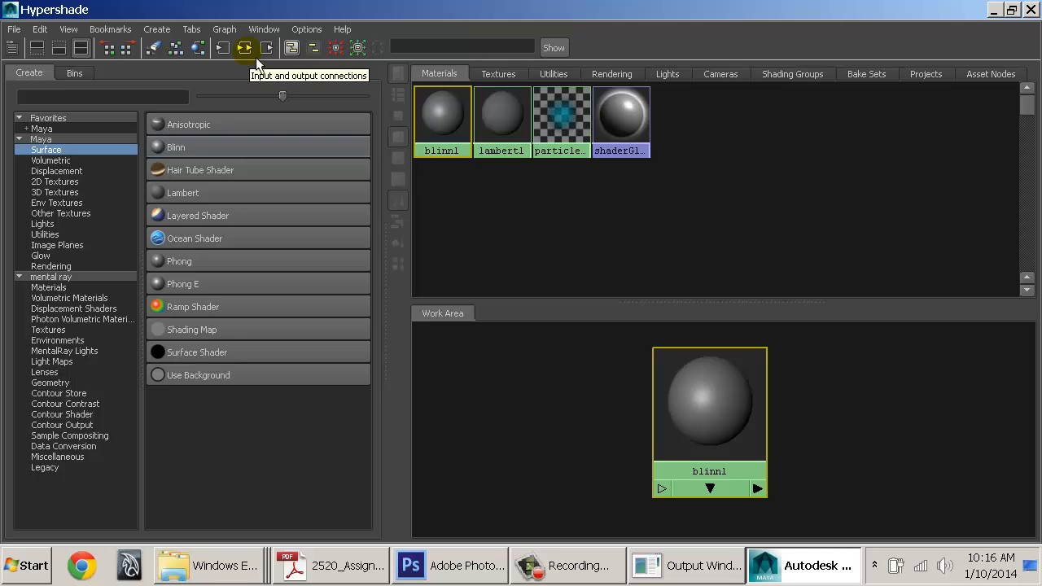
Graph blinn1's input and output connections and arrange blinn1 beside blinn1SG
{"action": "left_click", "coordinate": [225, 29]}
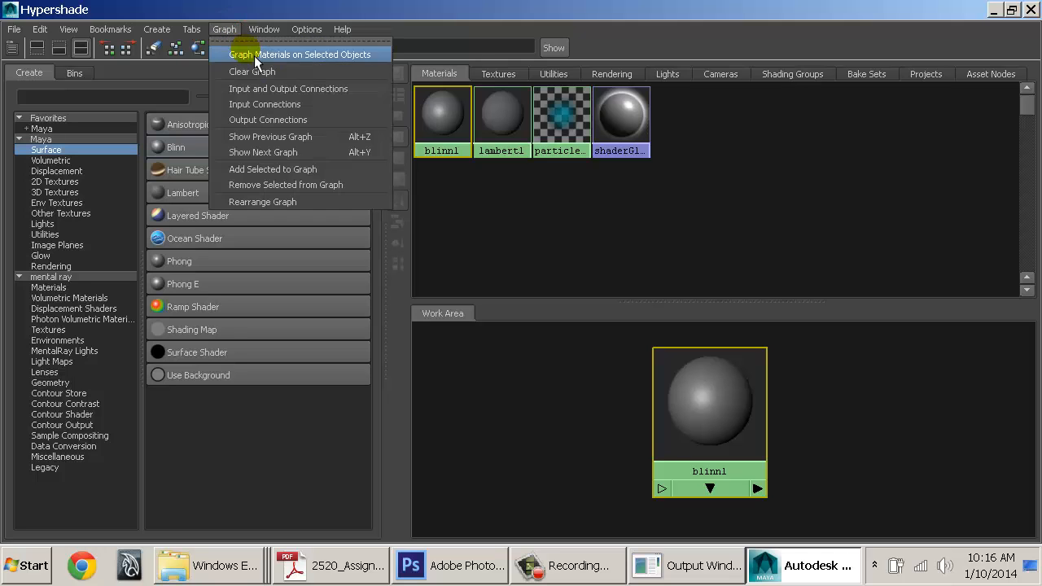
{"action": "left_click", "coordinate": [281, 89]}
{"action": "left_click_drag", "start_coordinate": [712, 444], "coordinate": [821, 445]}
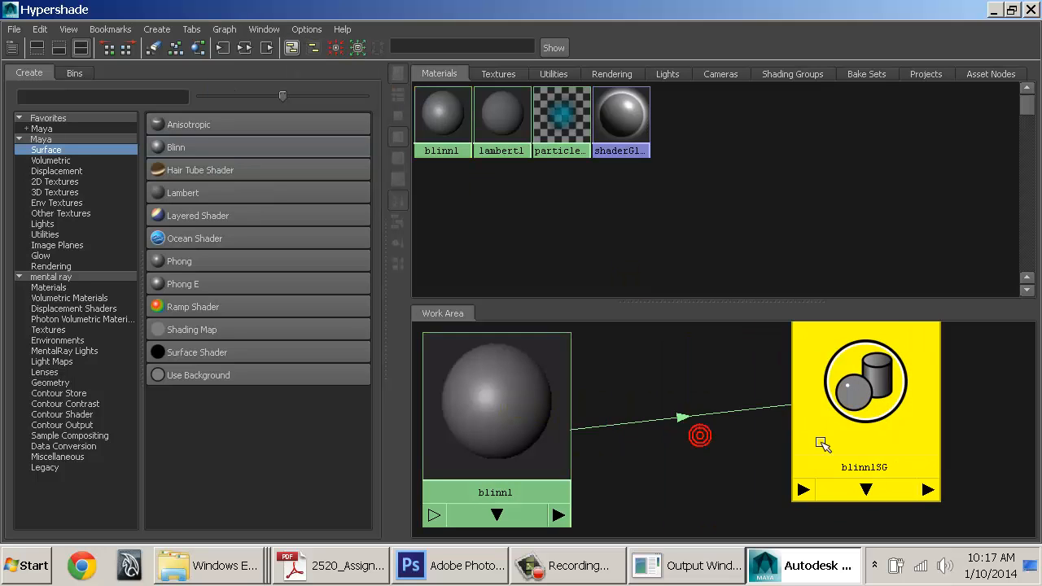
{"action": "left_click_drag", "start_coordinate": [570, 419], "coordinate": [724, 409]}
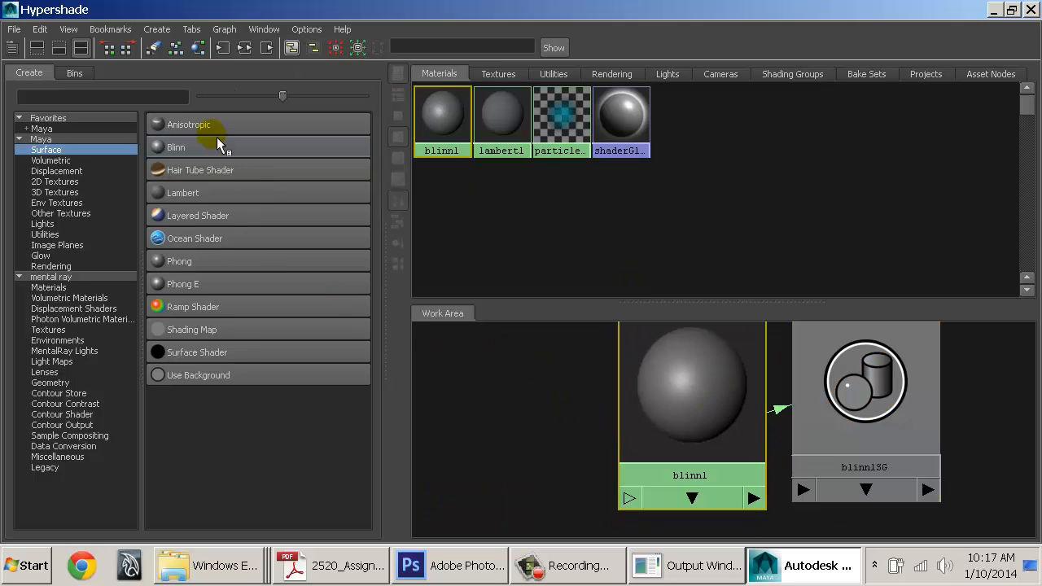
{"action": "mouse_move", "coordinate": [898, 383]}
{"action": "left_mouse_down"}
{"action": "mouse_move", "coordinate": [894, 444]}
{"action": "mouse_move", "coordinate": [906, 391]}
{"action": "left_mouse_up"}
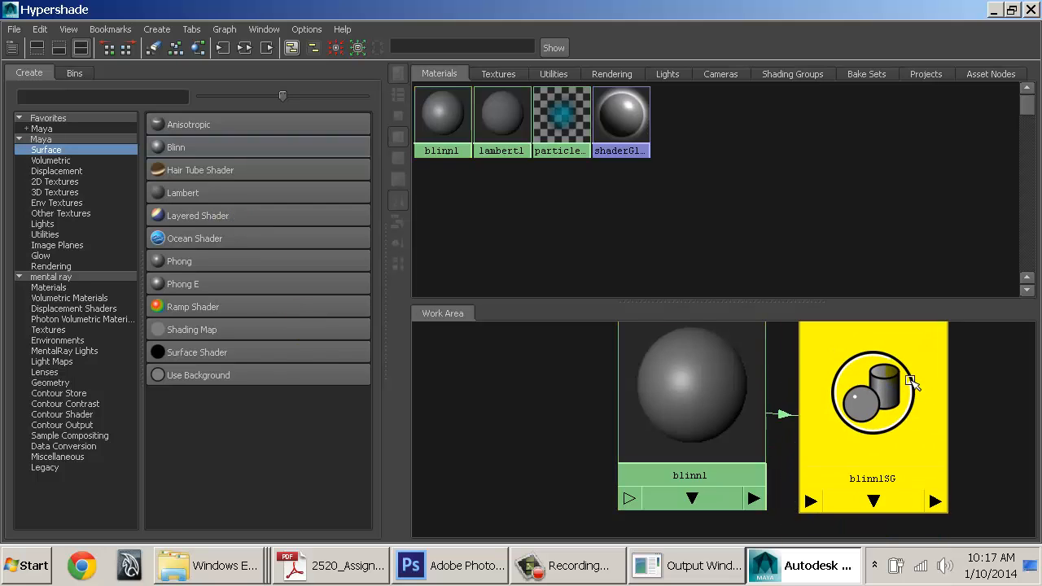
{"action": "left_click", "coordinate": [729, 396]}
{"action": "left_click_drag", "start_coordinate": [732, 401], "coordinate": [720, 408]}
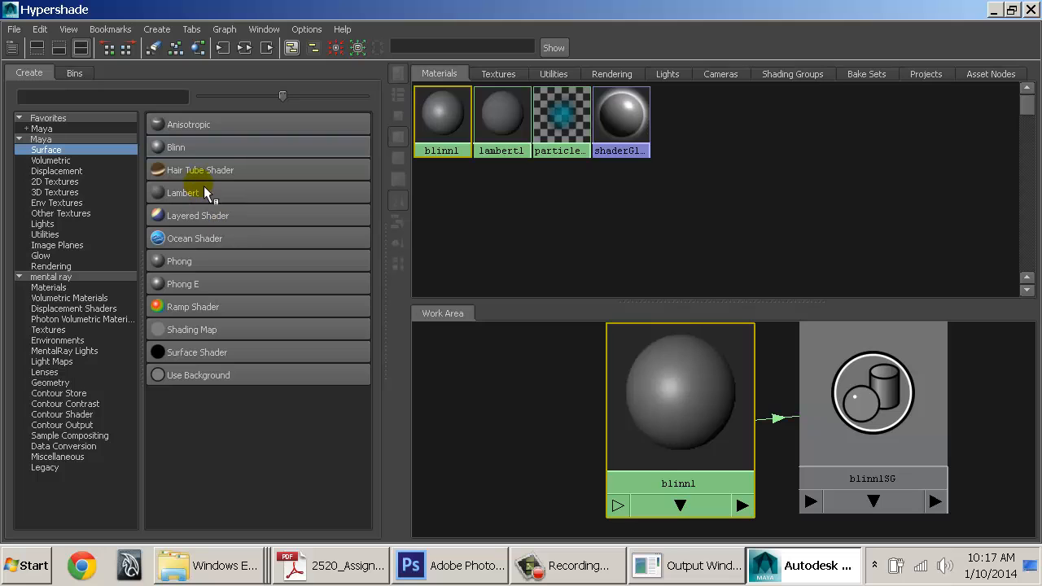
{"action": "left_click_drag", "start_coordinate": [700, 381], "coordinate": [711, 379]}
{"action": "scroll", "coordinate": [722, 440], "scroll_direction": "down", "scroll_amount": 3}
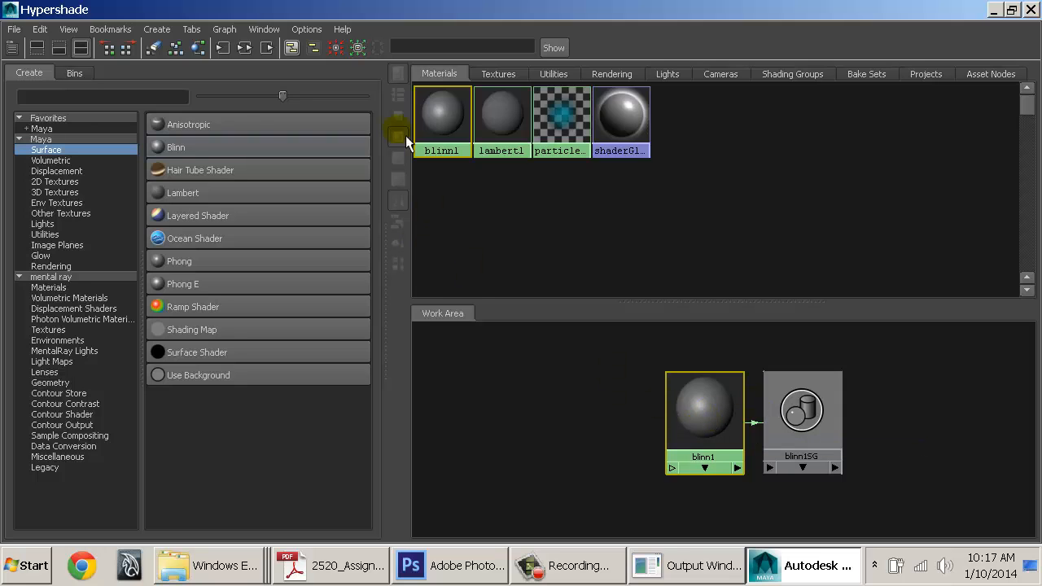
Create a Ramp texture, ramp1, and connect it to blinn1's color
{"action": "left_click", "coordinate": [55, 183]}
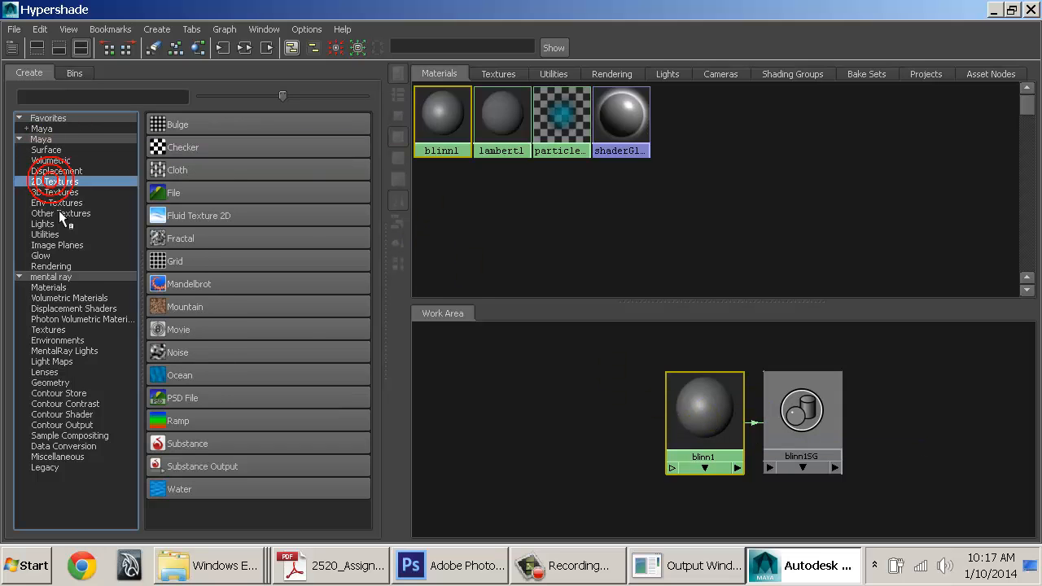
{"action": "left_click", "coordinate": [191, 423]}
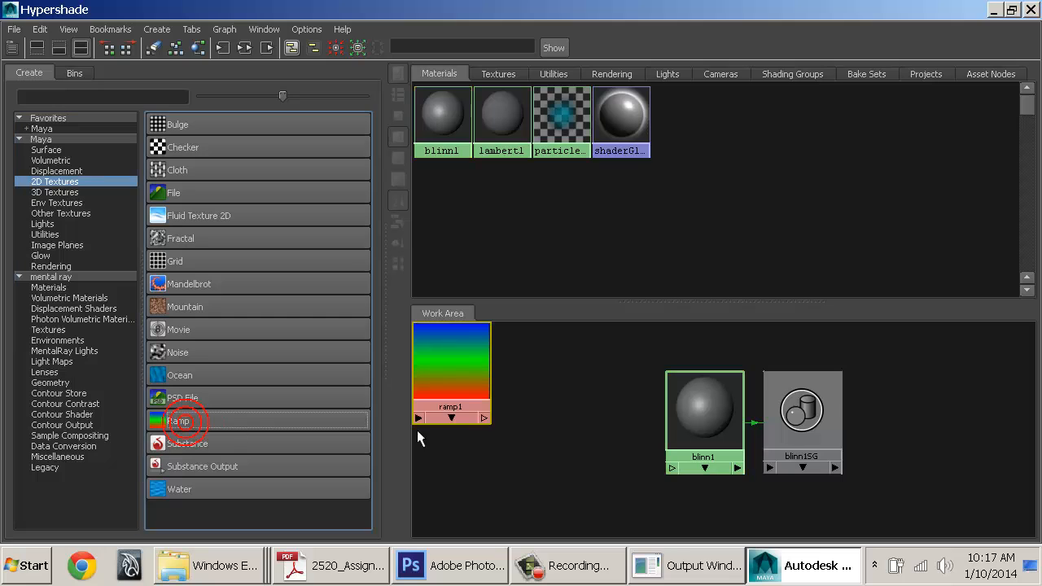
{"action": "middle_click_drag", "start_coordinate": [457, 342], "coordinate": [474, 382]}
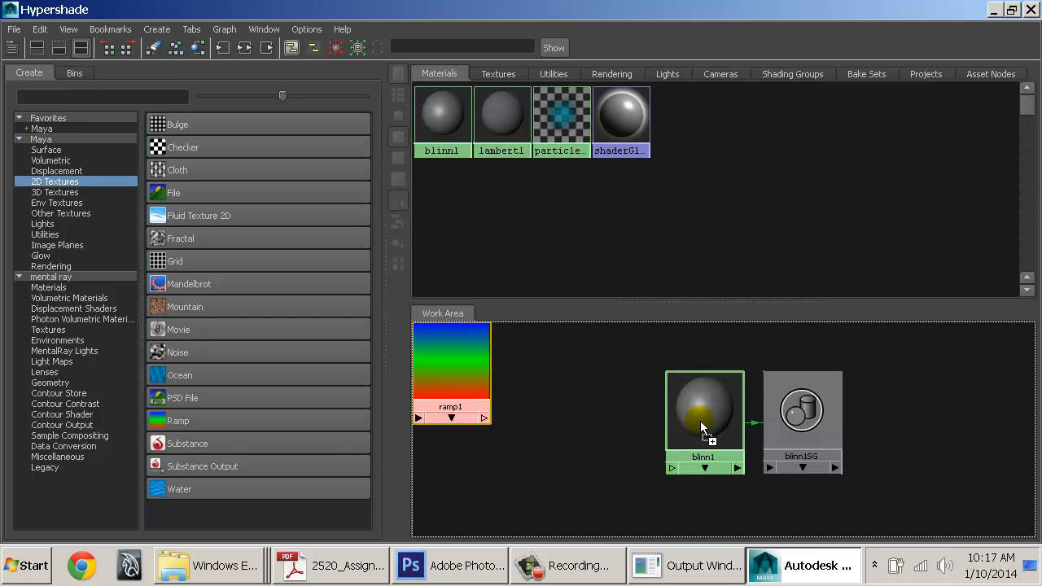
{"action": "middle_click_drag", "start_coordinate": [700, 421], "coordinate": [702, 406]}
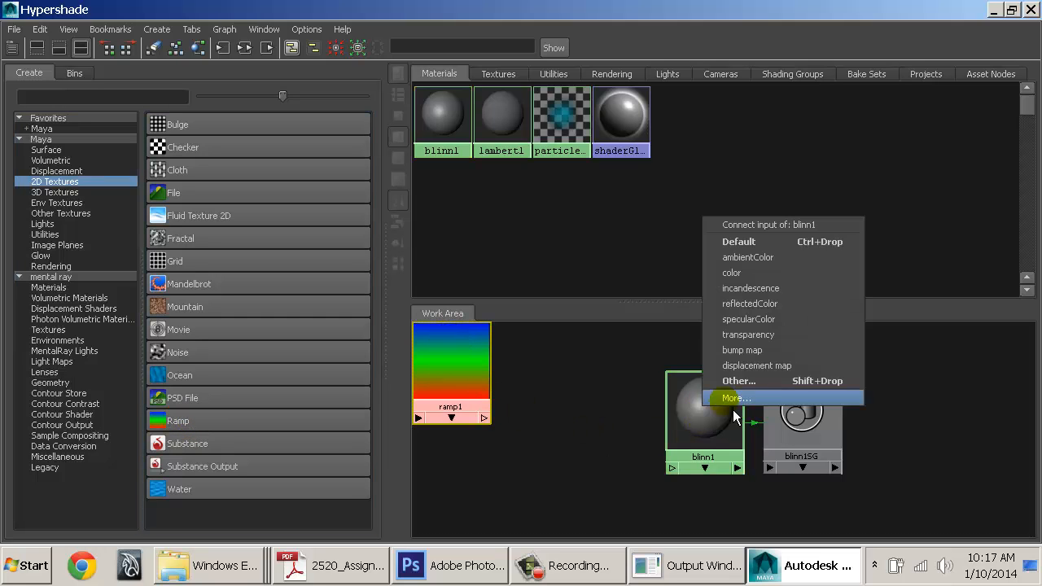
{"action": "left_click", "coordinate": [749, 275]}
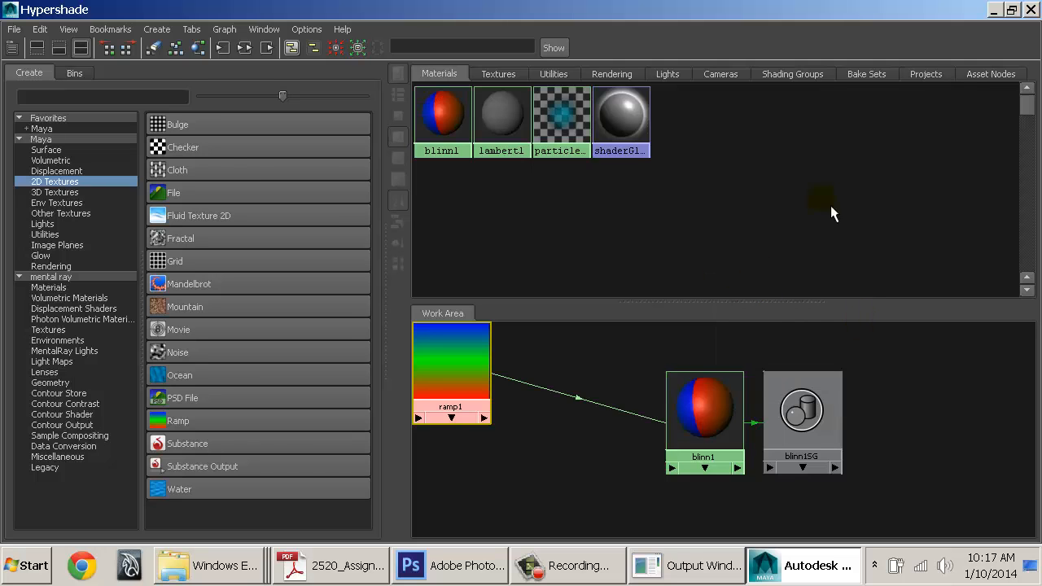
Break ramp1's link to blinn1's color in the Attribute Editor, then reconnect it to color by dragging
{"action": "double_click", "coordinate": [710, 8]}
{"action": "left_click_drag", "start_coordinate": [568, 54], "coordinate": [327, 56]}
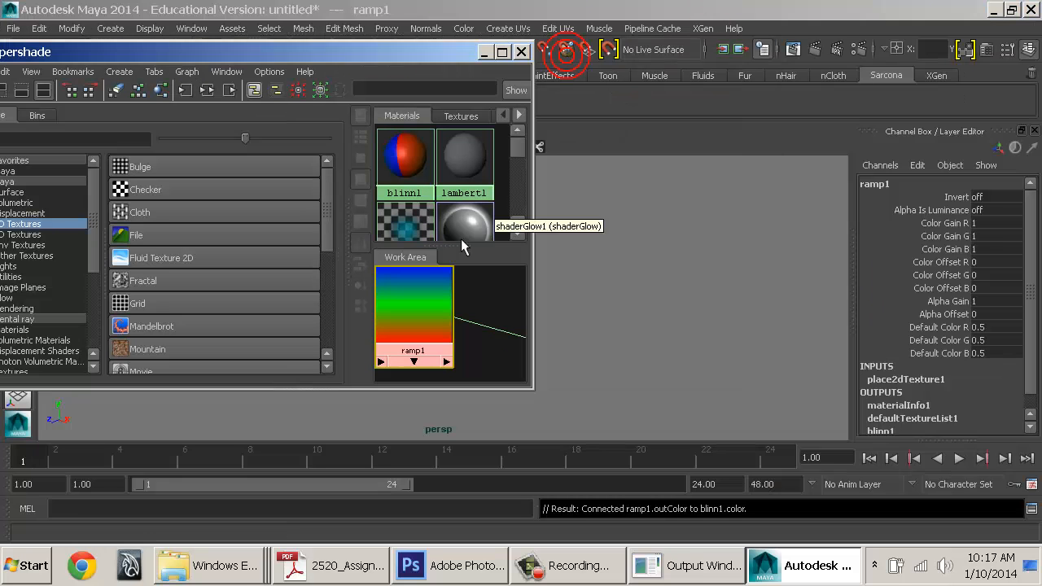
{"action": "middle_click_drag", "start_coordinate": [491, 336], "coordinate": [526, 349], "text": "alt"}
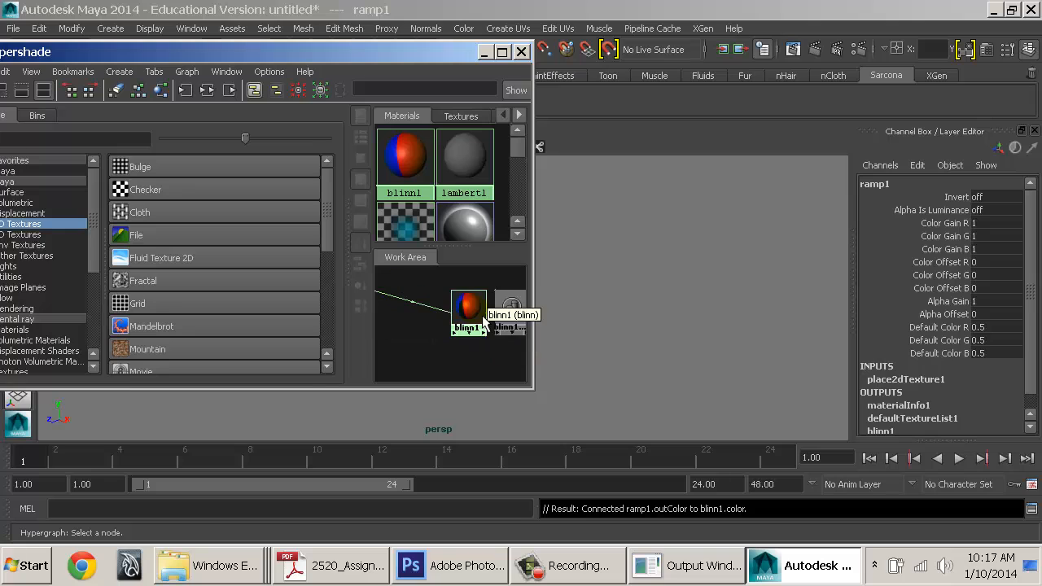
{"action": "double_click", "coordinate": [482, 315]}
{"action": "right_click", "coordinate": [474, 306]}
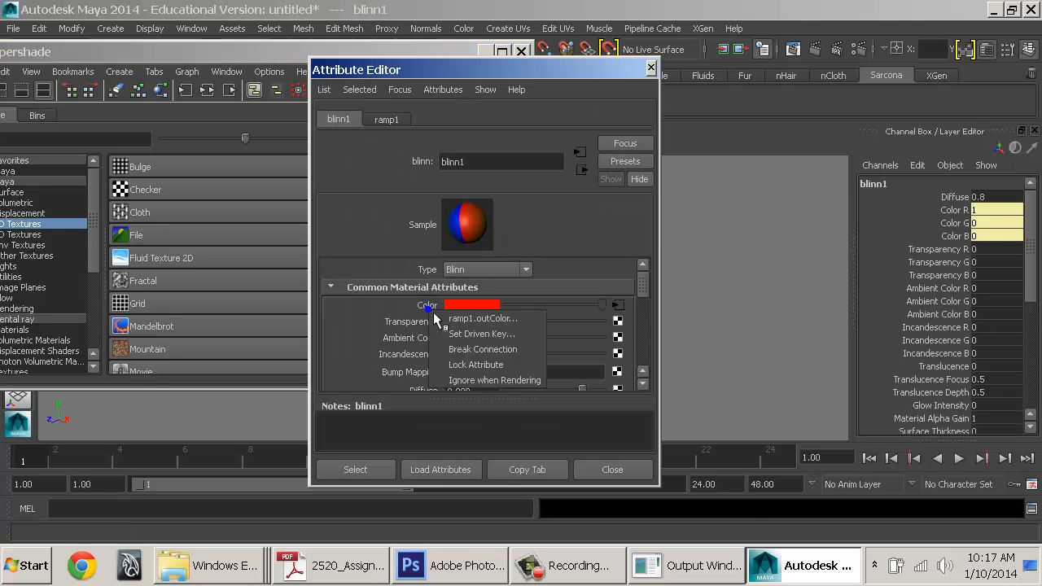
{"action": "left_click", "coordinate": [476, 350]}
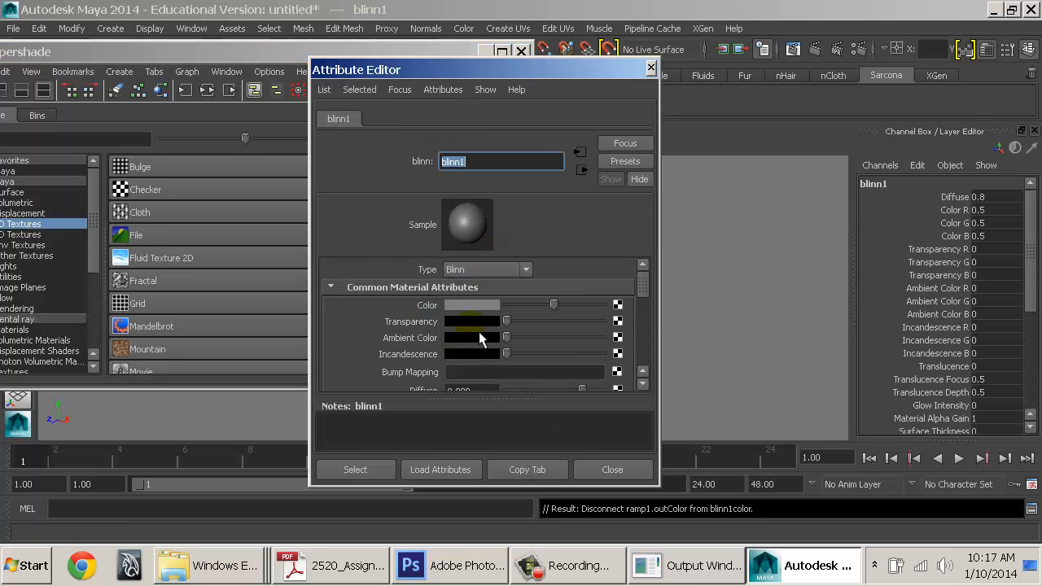
{"action": "left_click", "coordinate": [619, 304]}
{"action": "scroll", "coordinate": [572, 410], "scroll_direction": "down", "scroll_amount": 3}
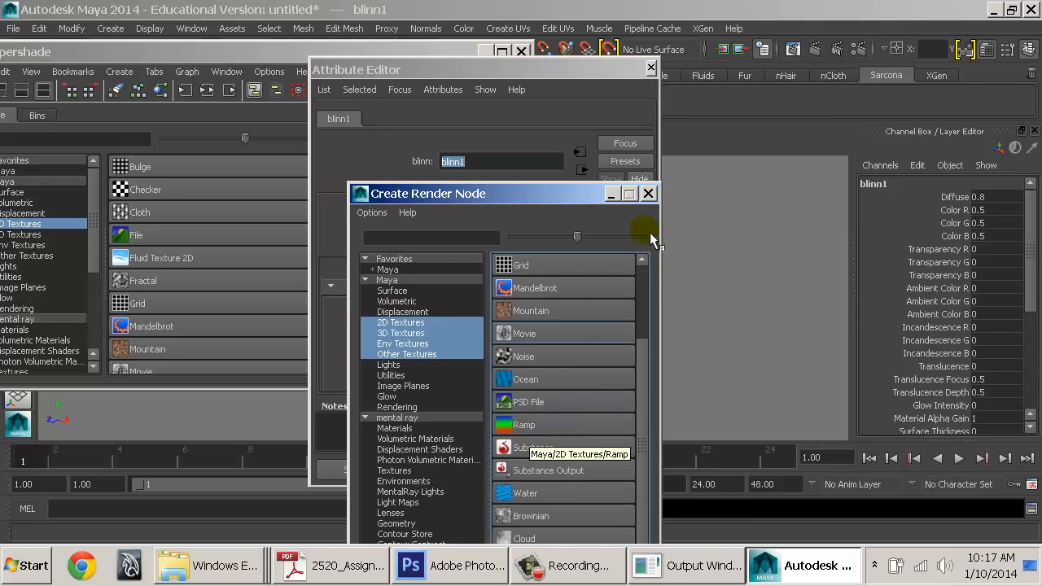
{"action": "left_click", "coordinate": [649, 195]}
{"action": "left_click", "coordinate": [651, 68]}
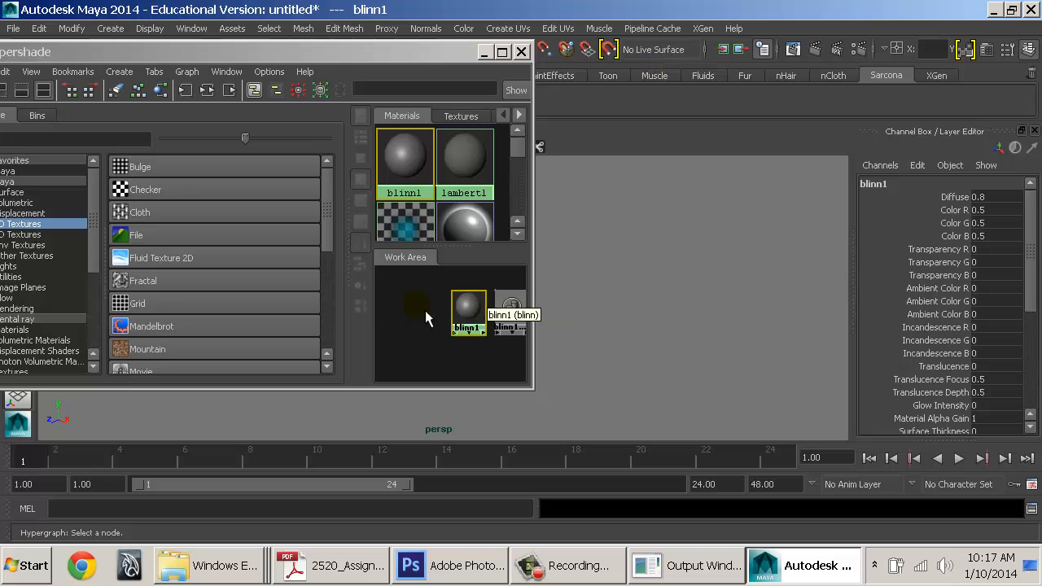
{"action": "middle_click_drag", "start_coordinate": [395, 300], "coordinate": [513, 320]}
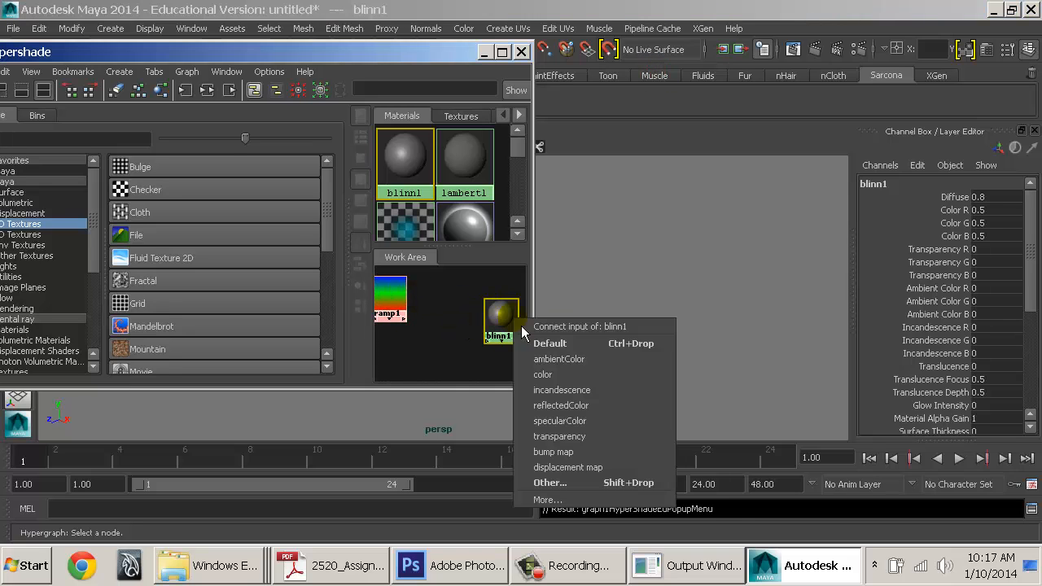
{"action": "left_click", "coordinate": [552, 377]}
Maximize Hypershade and graph blinn1's full input and output network
{"action": "left_click", "coordinate": [505, 55]}
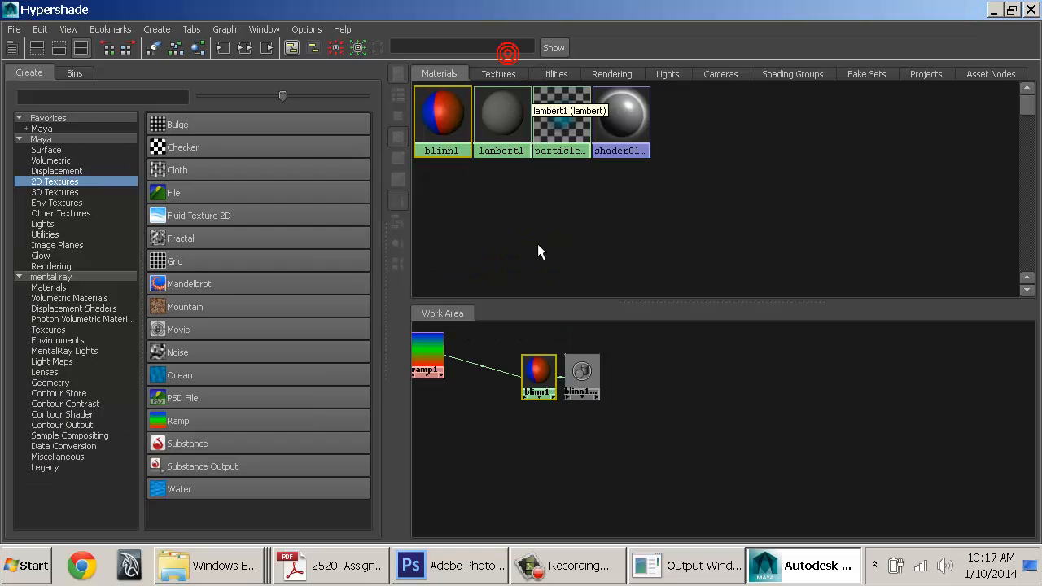
{"action": "middle_click_drag", "start_coordinate": [562, 371], "coordinate": [667, 437], "text": "alt"}
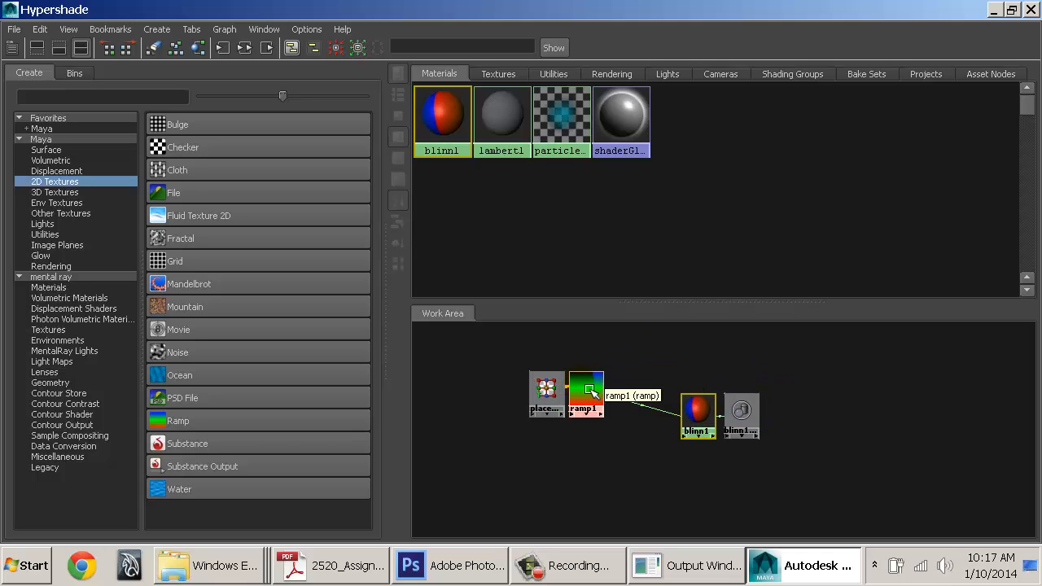
{"action": "left_click", "coordinate": [243, 51]}
{"action": "right_click_drag", "start_coordinate": [812, 426], "coordinate": [747, 427], "text": "alt"}
{"action": "middle_click_drag", "start_coordinate": [746, 428], "coordinate": [728, 417], "text": "alt"}
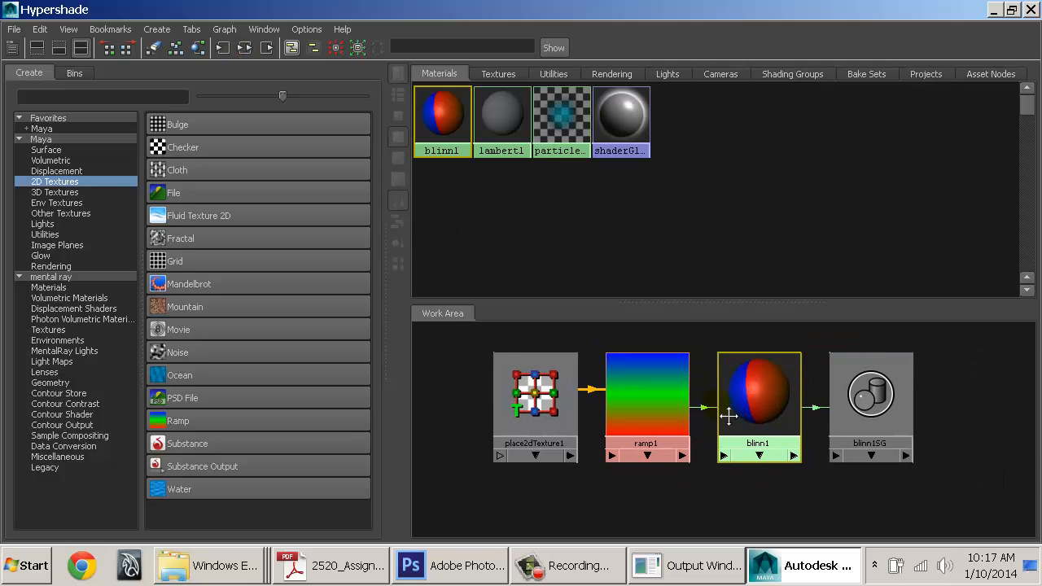
{"action": "right_click_drag", "start_coordinate": [729, 416], "coordinate": [697, 410], "text": "alt"}
{"action": "middle_click_drag", "start_coordinate": [698, 410], "coordinate": [653, 402], "text": "alt"}
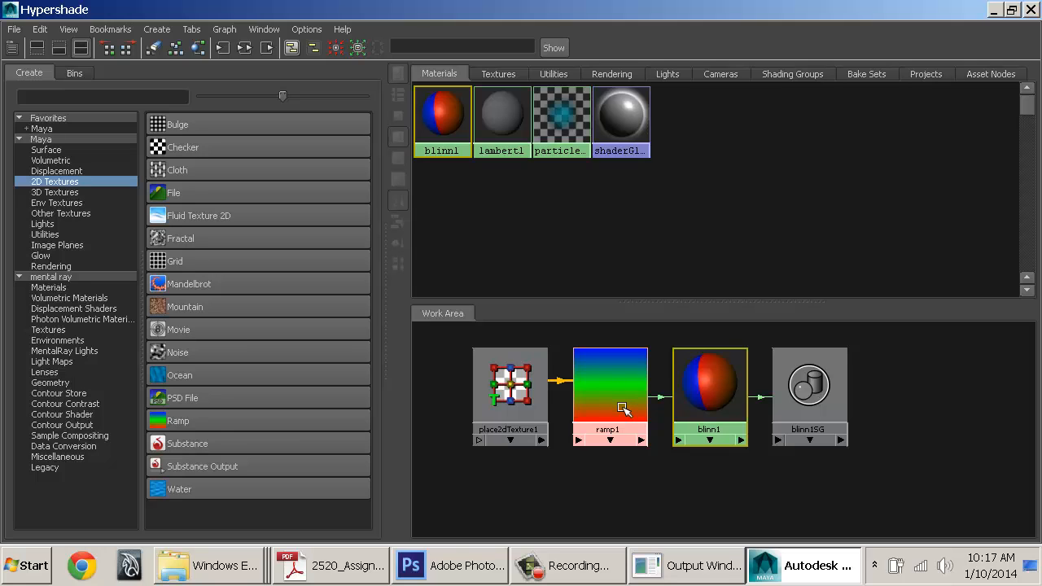
Create a Fractal texture and connect fractal1 as blinn1's bump map through bump2d1
{"action": "left_click", "coordinate": [190, 241]}
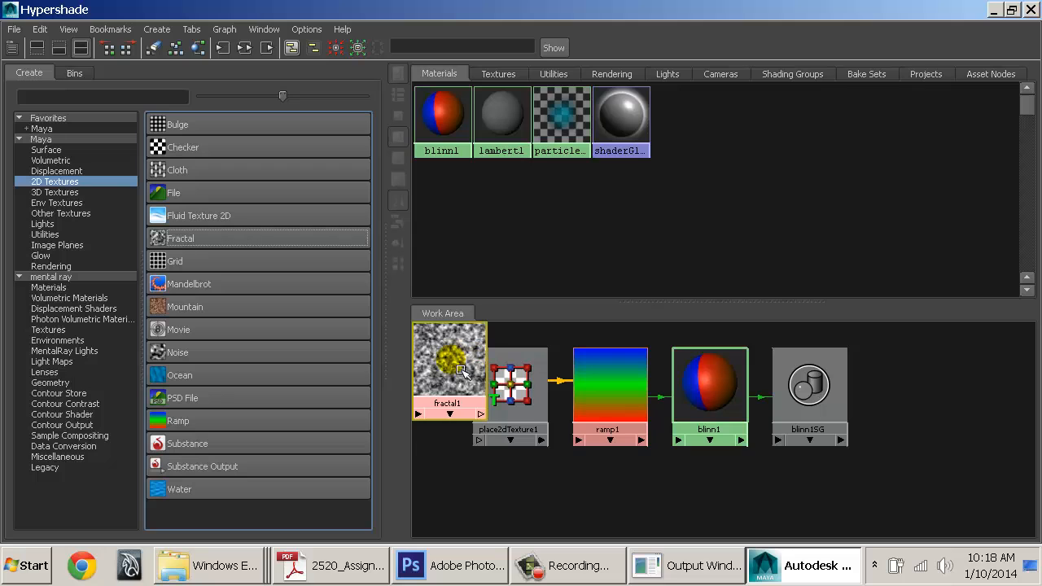
{"action": "left_click_drag", "start_coordinate": [444, 368], "coordinate": [609, 506]}
{"action": "middle_click_drag", "start_coordinate": [609, 506], "coordinate": [708, 393]}
{"action": "left_click", "coordinate": [783, 521]}
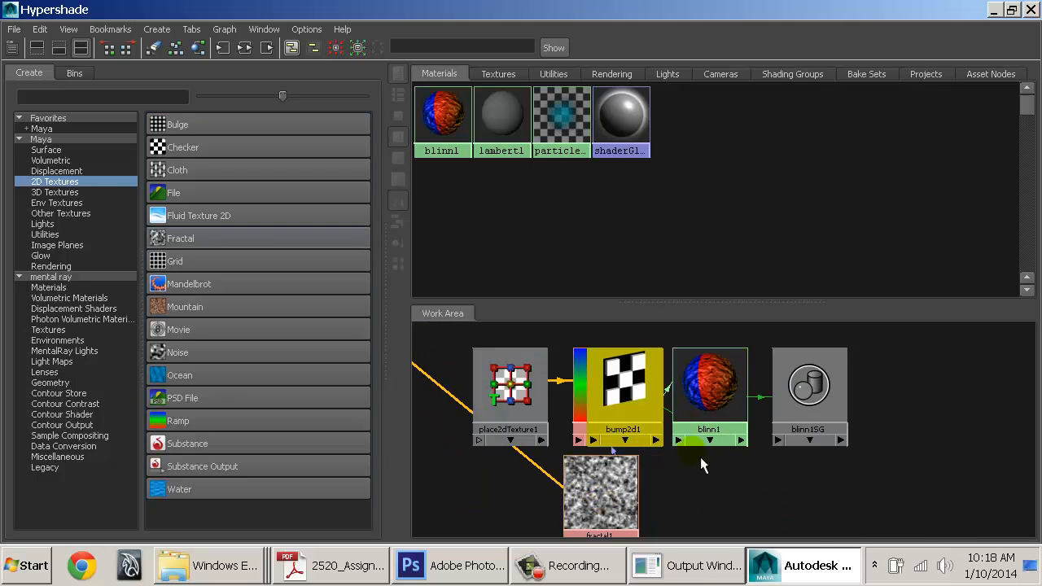
{"action": "left_click_drag", "start_coordinate": [643, 460], "coordinate": [707, 527]}
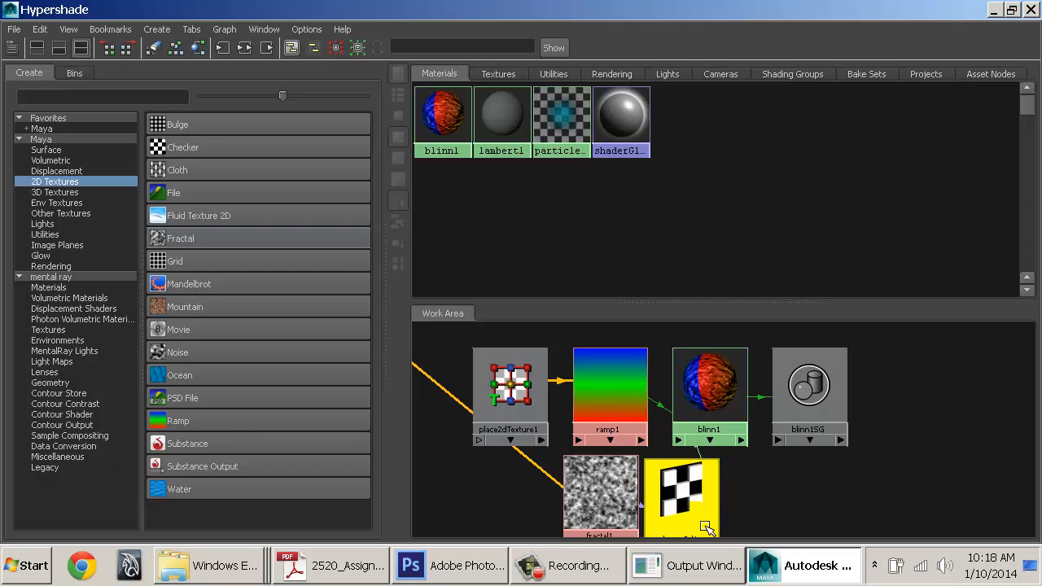
Regraph blinn1 and arrange the fractal group and ramp pair into neat rows
{"action": "left_click", "coordinate": [713, 397]}
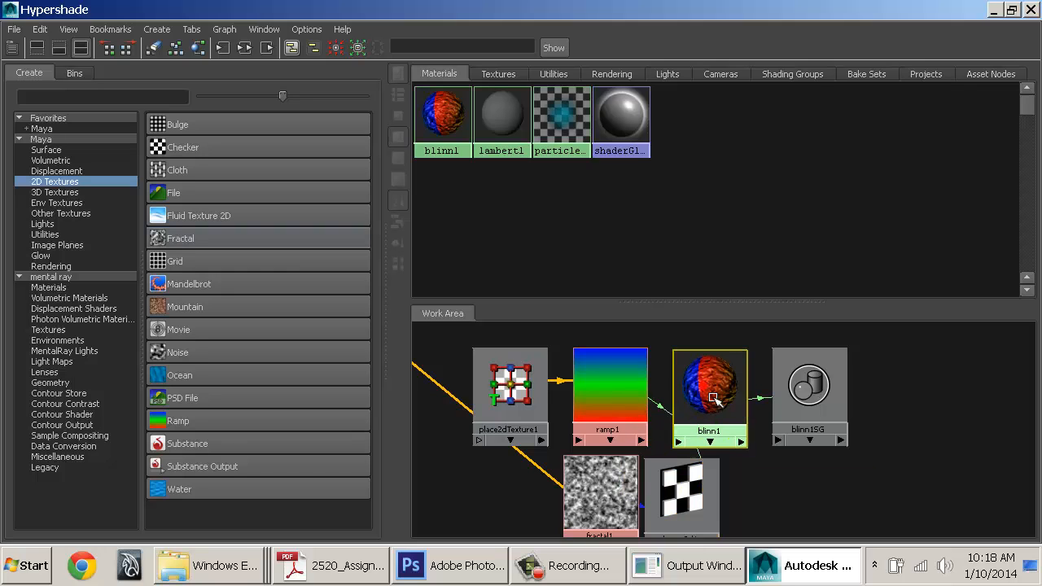
{"action": "left_click", "coordinate": [244, 48]}
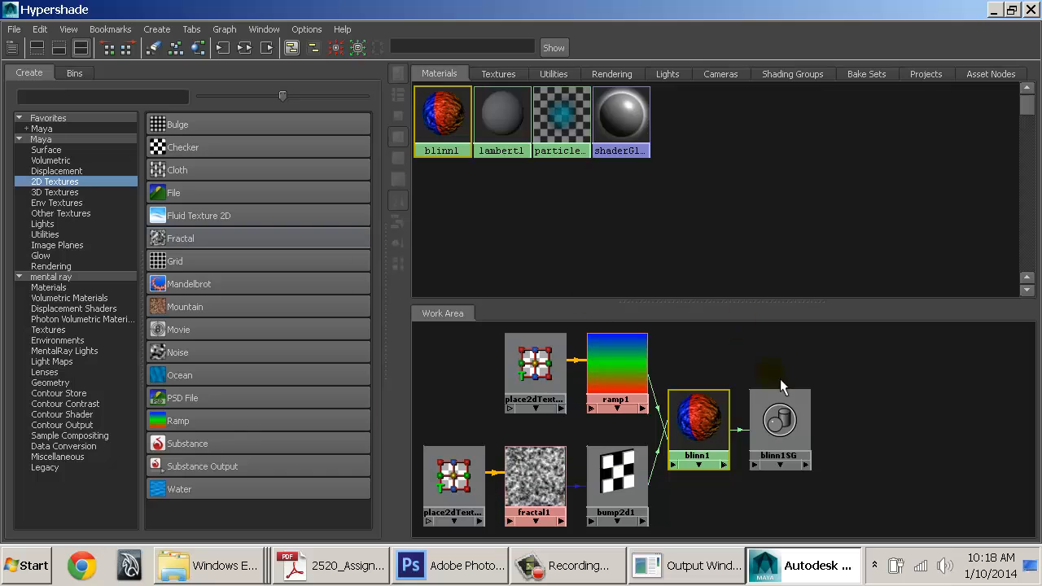
{"action": "left_click_drag", "start_coordinate": [633, 435], "coordinate": [445, 340]}
{"action": "middle_click_drag", "start_coordinate": [635, 436], "coordinate": [698, 416], "text": "alt"}
{"action": "right_click_drag", "start_coordinate": [698, 416], "coordinate": [710, 391], "text": "alt"}
{"action": "left_click_drag", "start_coordinate": [677, 383], "coordinate": [672, 544]}
{"action": "left_click_drag", "start_coordinate": [654, 480], "coordinate": [501, 408]}
{"action": "left_click_drag", "start_coordinate": [680, 461], "coordinate": [679, 362]}
{"action": "left_click_drag", "start_coordinate": [572, 444], "coordinate": [693, 505]}
{"action": "left_click_drag", "start_coordinate": [689, 503], "coordinate": [698, 459]}
{"action": "left_click", "coordinate": [747, 469]}
Select fractal1 and shrink the Hypershade window over to the left
{"action": "middle_click_drag", "start_coordinate": [737, 446], "coordinate": [694, 478], "text": "alt"}
{"action": "left_click", "coordinate": [715, 446]}
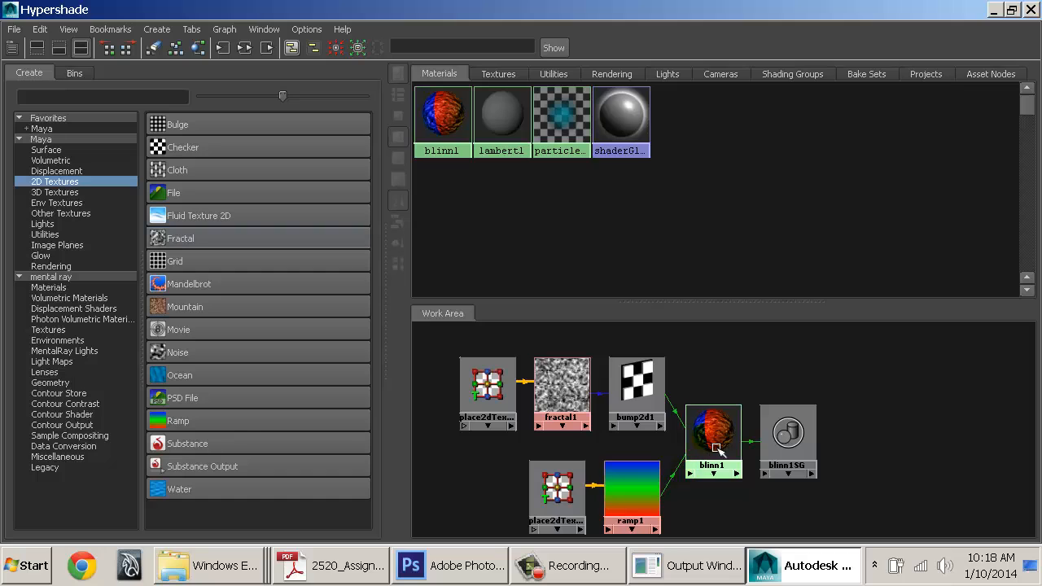
{"action": "middle_click_drag", "start_coordinate": [629, 468], "coordinate": [639, 428], "text": "alt"}
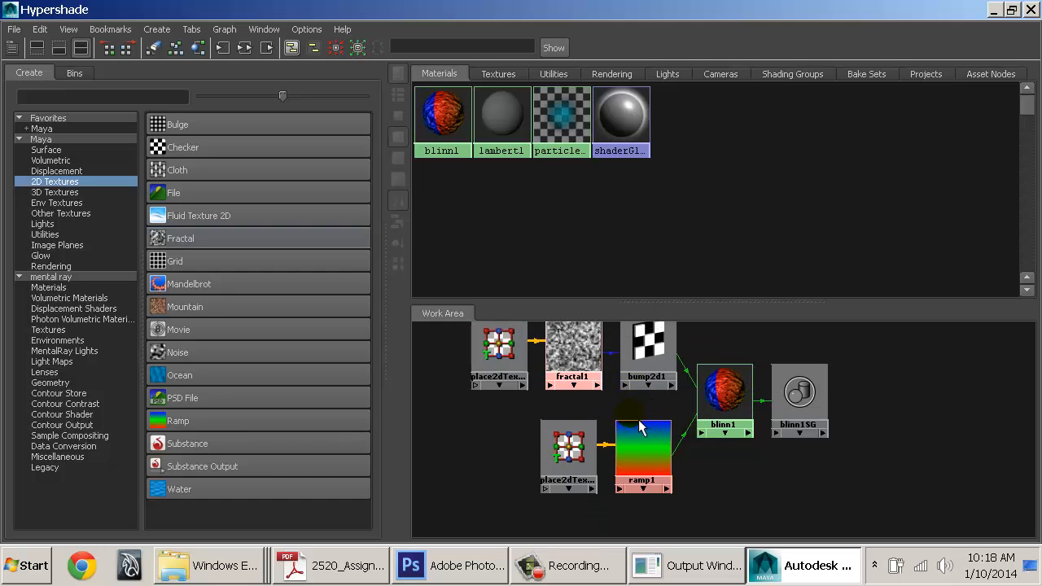
{"action": "left_click", "coordinate": [583, 359]}
{"action": "left_click_drag", "start_coordinate": [630, 10], "coordinate": [356, 100]}
{"action": "middle_click_drag", "start_coordinate": [480, 375], "coordinate": [398, 382], "text": "alt"}
Connect ramp1 into fractal1's Color Gain under Color Balance
{"action": "scroll", "coordinate": [439, 372], "scroll_direction": "down", "scroll_amount": 2}
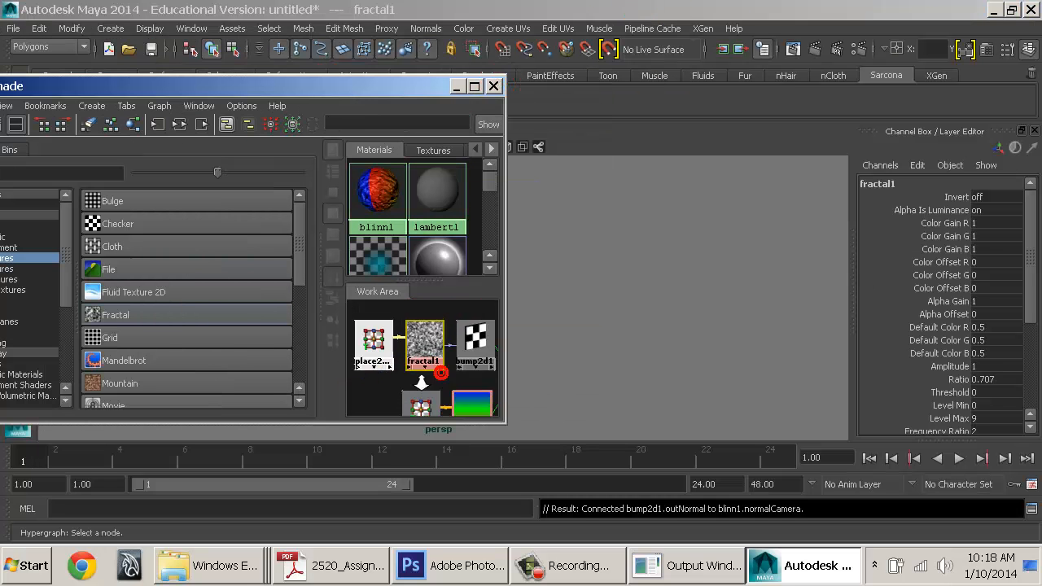
{"action": "double_click", "coordinate": [425, 342]}
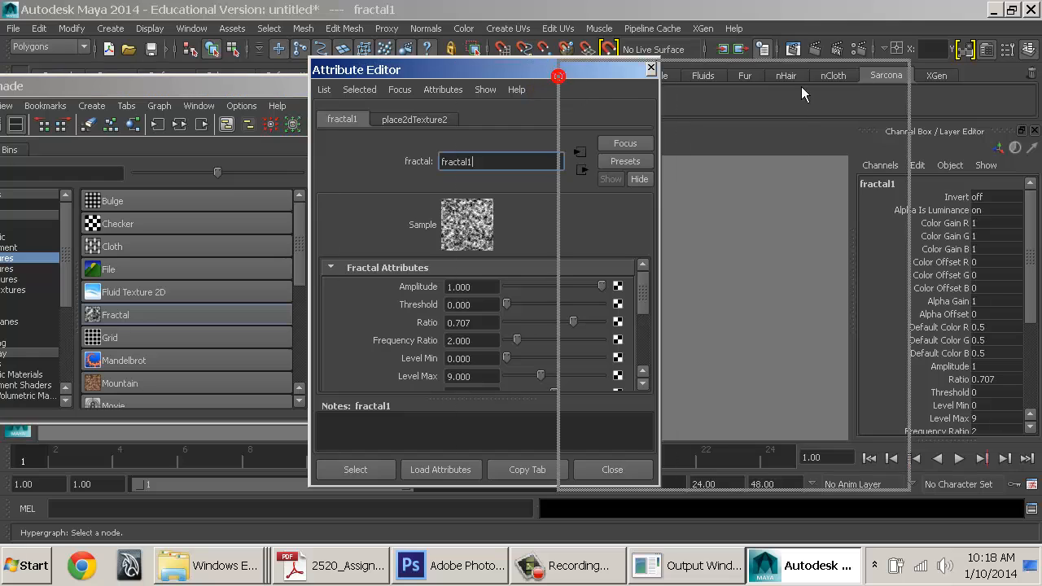
{"action": "left_click_drag", "start_coordinate": [556, 72], "coordinate": [866, 71]}
{"action": "scroll", "coordinate": [863, 305], "scroll_direction": "down", "scroll_amount": 5}
{"action": "left_click", "coordinate": [676, 317]}
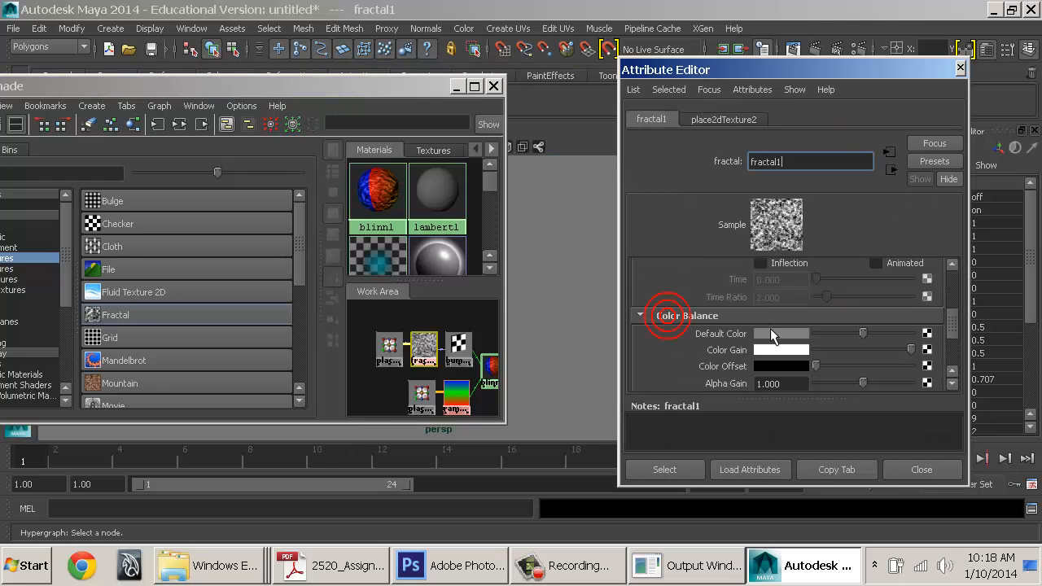
{"action": "left_click_drag", "start_coordinate": [852, 350], "coordinate": [953, 365]}
{"action": "middle_click_drag", "start_coordinate": [456, 396], "coordinate": [724, 351]}
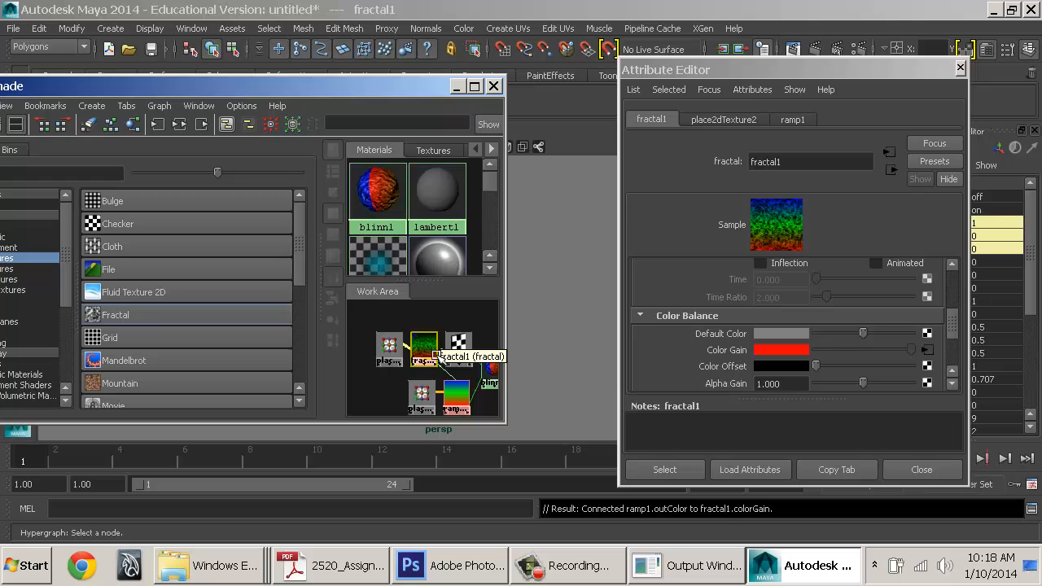
Maximize Hypershade and regraph blinn1's full network
{"action": "left_click", "coordinate": [476, 86]}
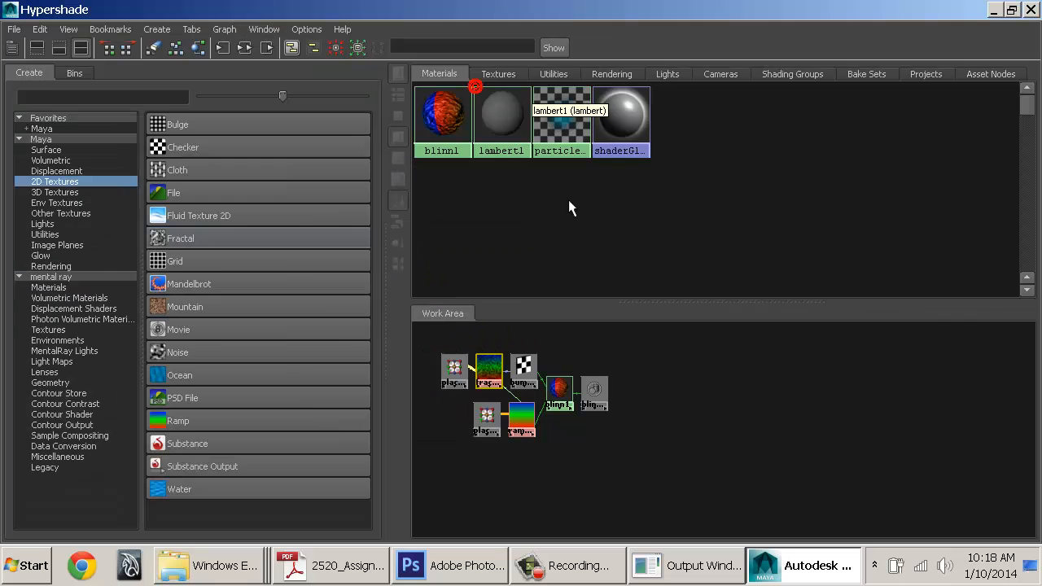
{"action": "left_click", "coordinate": [557, 391]}
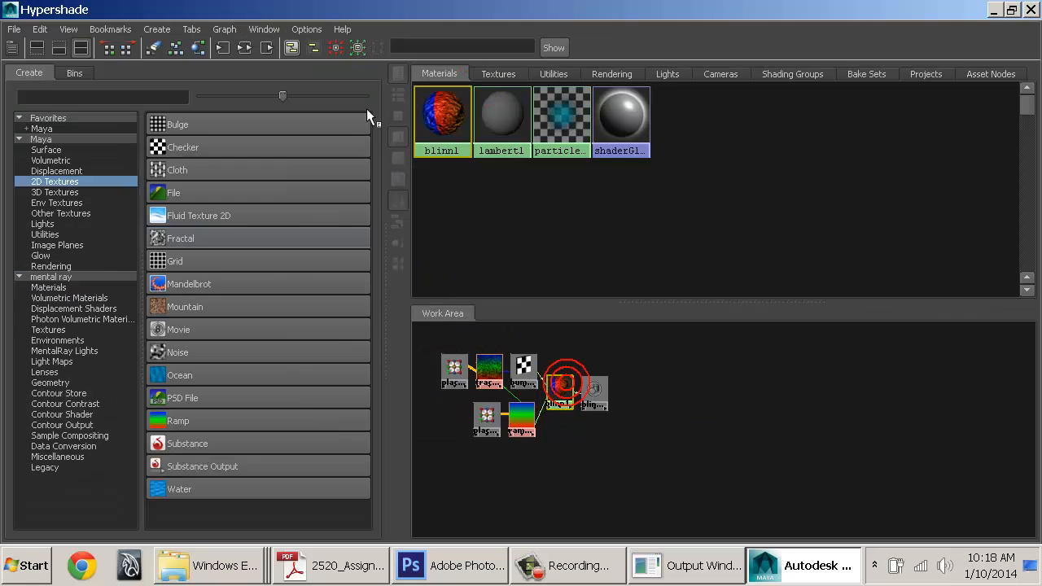
{"action": "left_click", "coordinate": [249, 48]}
{"action": "middle_click_drag", "start_coordinate": [672, 404], "coordinate": [693, 386], "text": "alt"}
{"action": "right_click_drag", "start_coordinate": [694, 386], "coordinate": [718, 447], "text": "alt"}
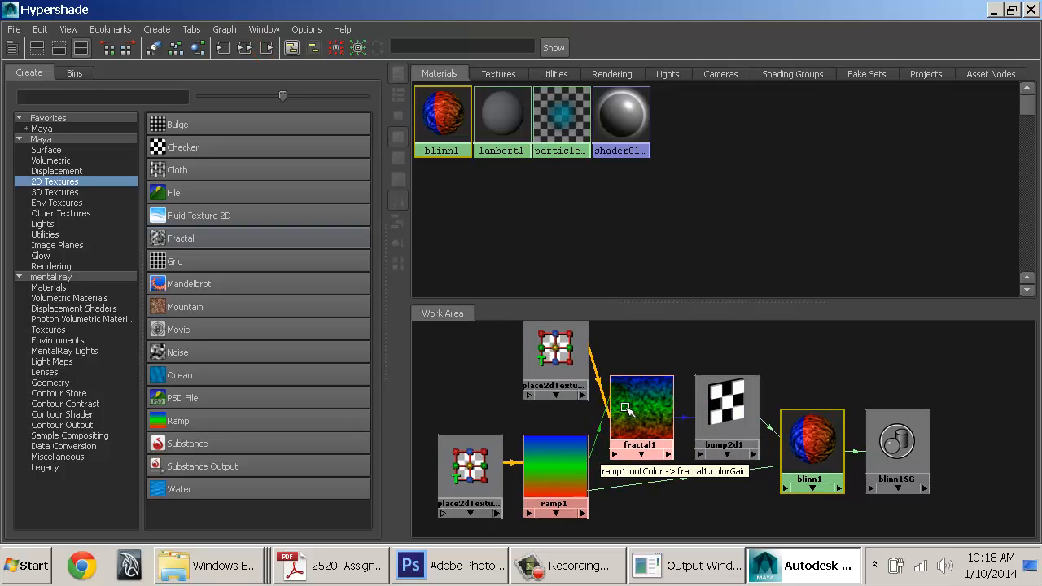
{"action": "left_click", "coordinate": [585, 414]}
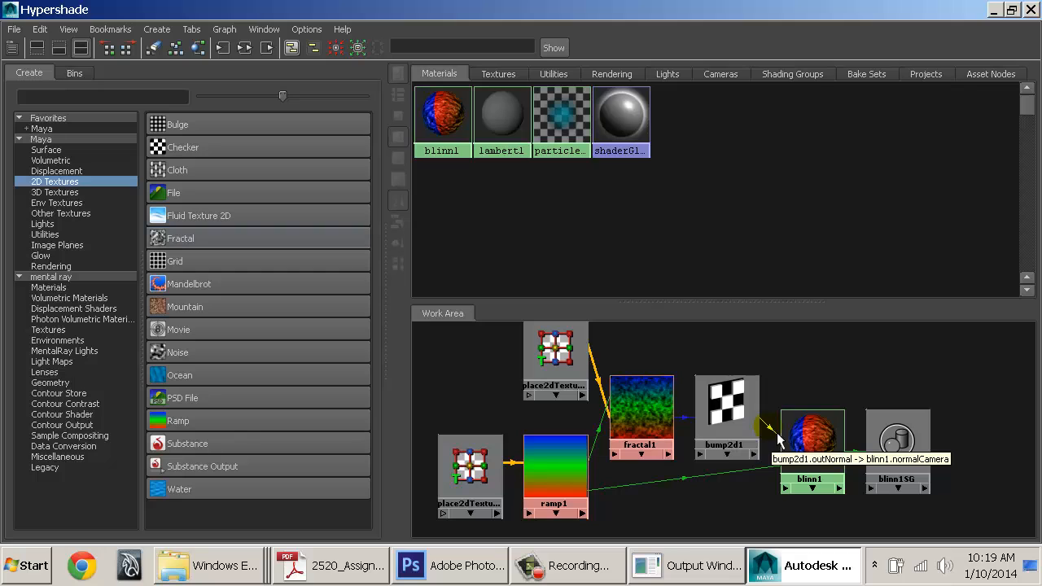
{"action": "double_click", "coordinate": [727, 407]}
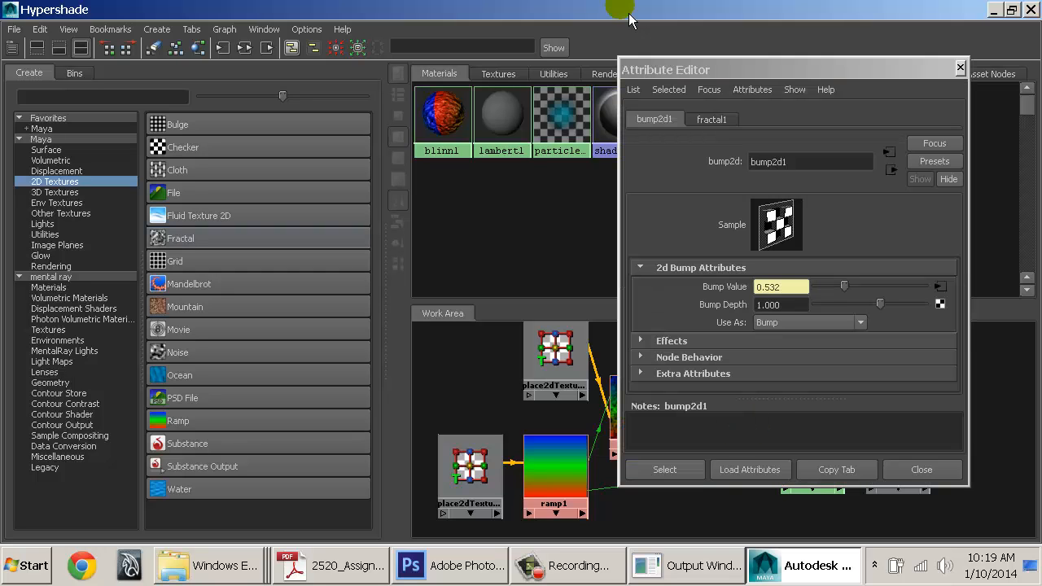
{"action": "left_click_drag", "start_coordinate": [799, 304], "coordinate": [685, 304]}
{"action": "type", "text": ".1"}
{"action": "key", "text": "Return"}
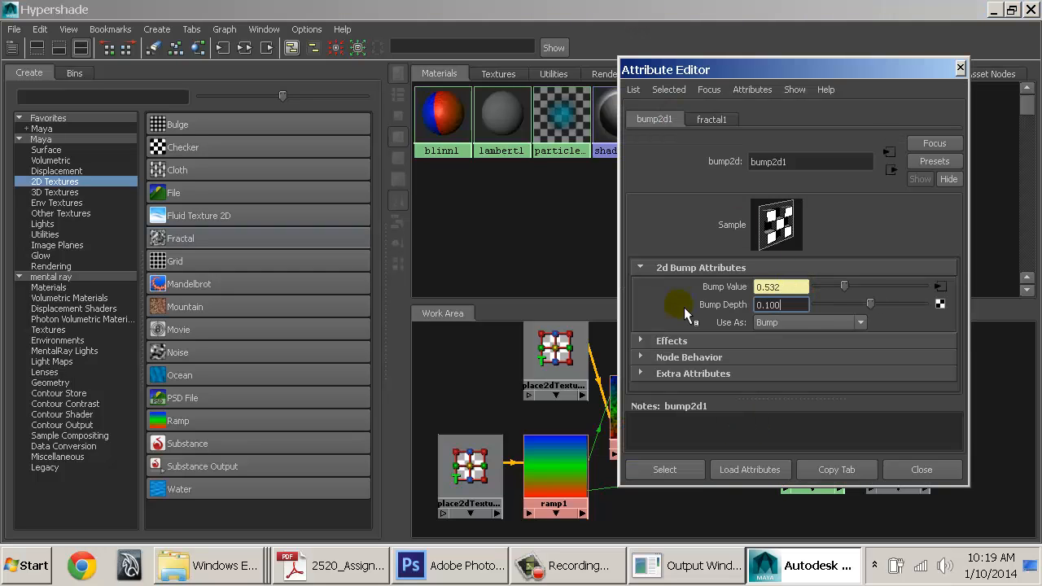
{"action": "left_click", "coordinate": [922, 470]}
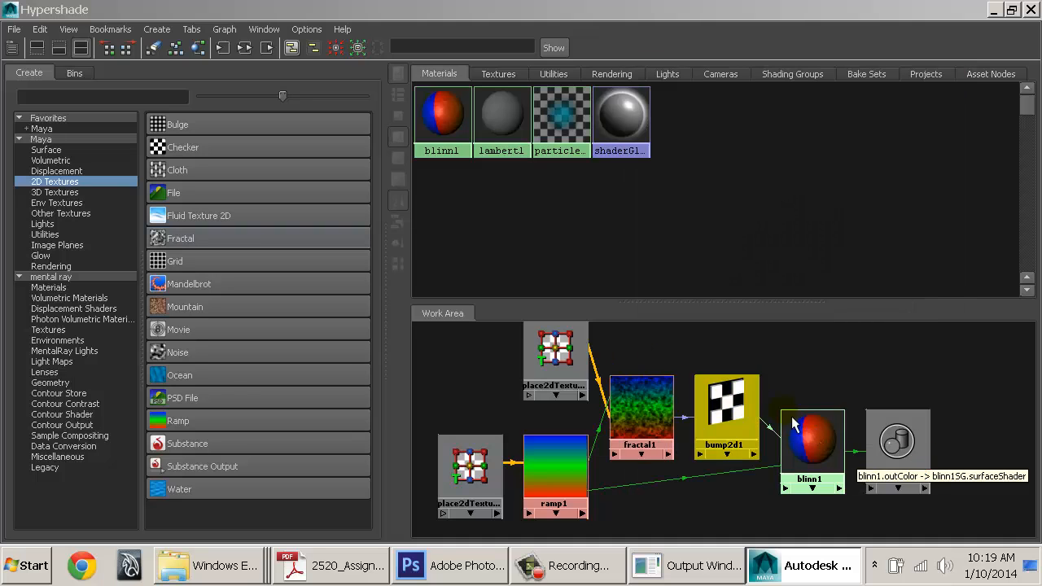
{"action": "double_click", "coordinate": [619, 22]}
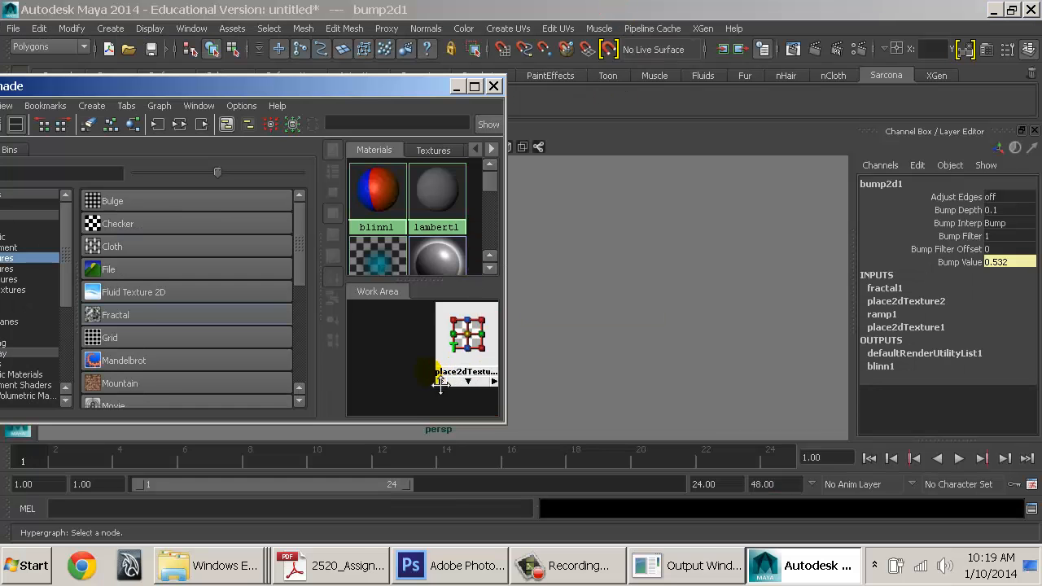
{"action": "scroll", "coordinate": [458, 377], "scroll_direction": "down", "scroll_amount": 5}
{"action": "middle_click_drag", "start_coordinate": [470, 390], "coordinate": [445, 377], "text": "alt"}
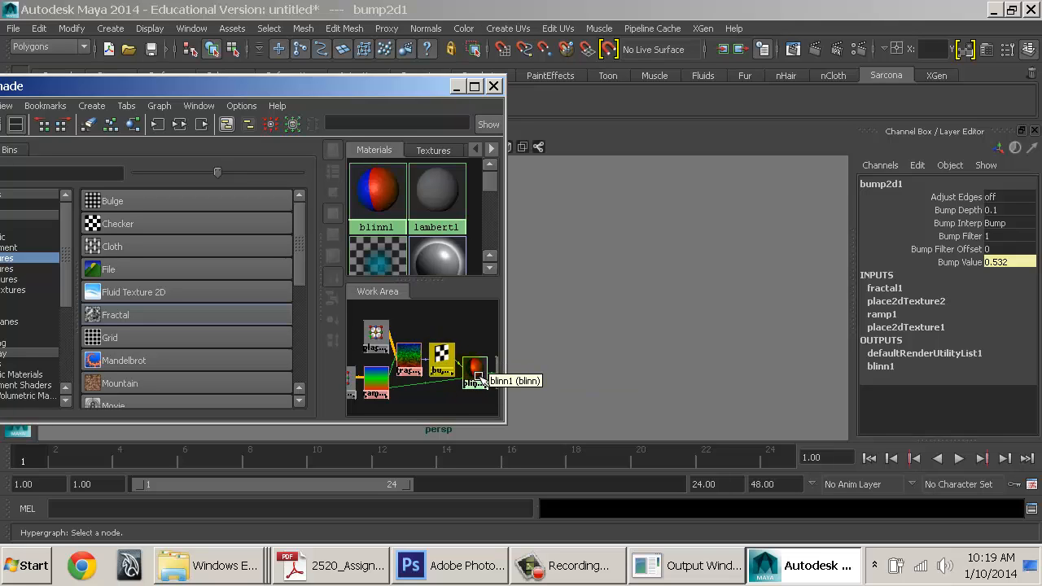
{"action": "double_click", "coordinate": [476, 371]}
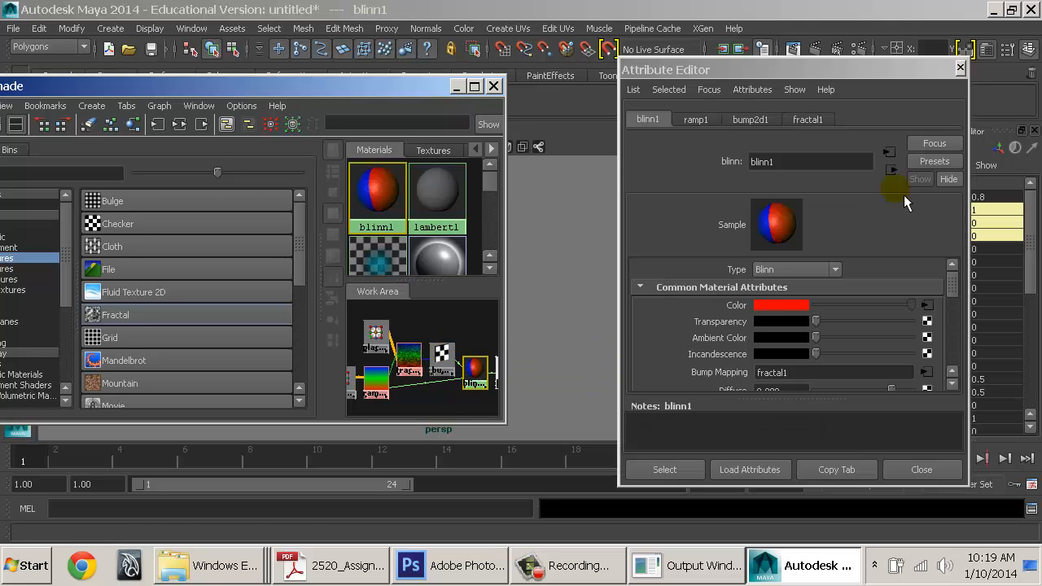
{"action": "left_click", "coordinate": [693, 120]}
{"action": "left_click", "coordinate": [753, 120]}
{"action": "left_click", "coordinate": [815, 119]}
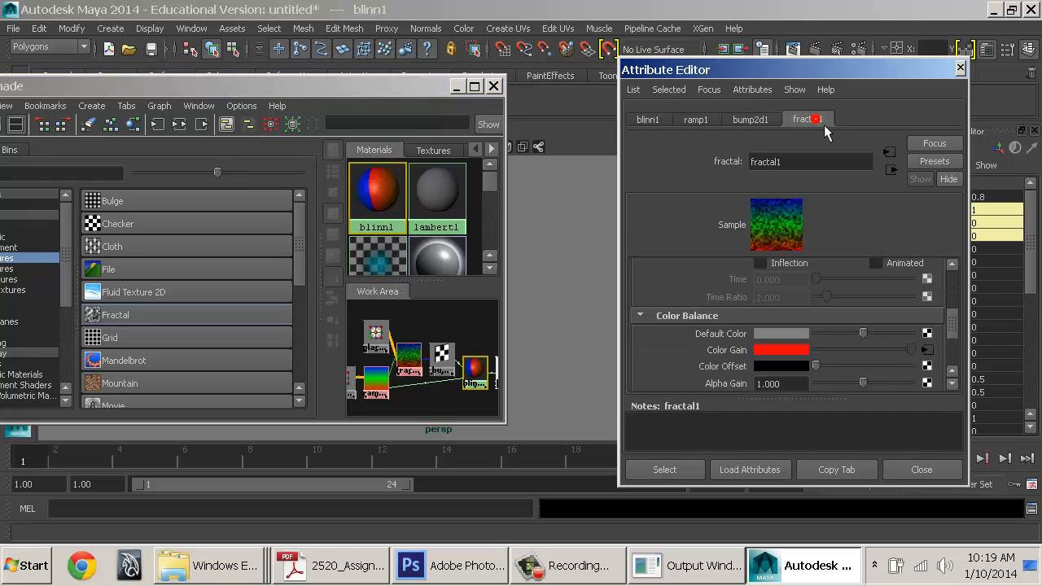
{"action": "left_click", "coordinate": [740, 121]}
{"action": "left_click", "coordinate": [694, 120]}
{"action": "left_click", "coordinate": [649, 119]}
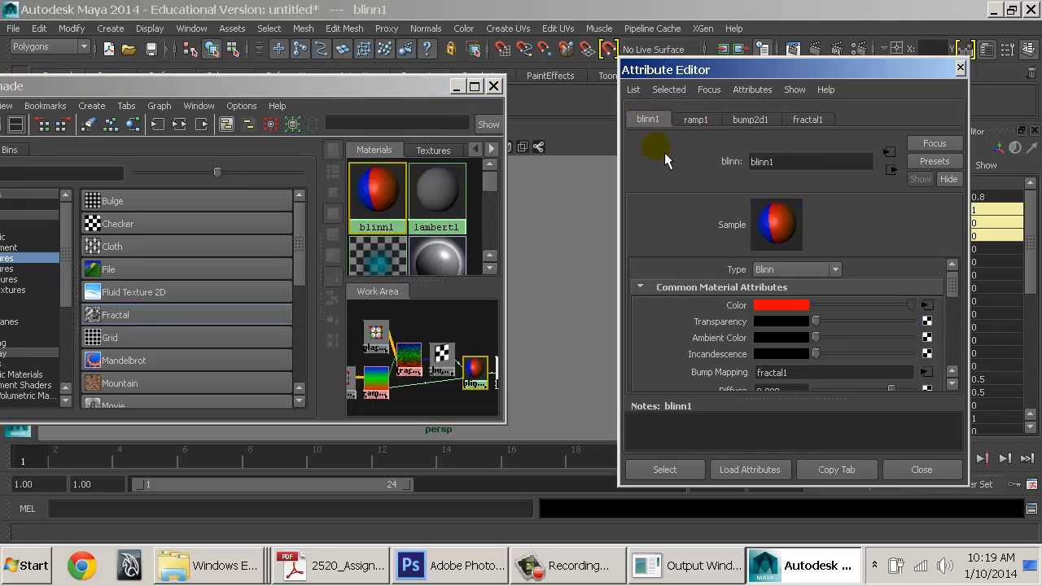
{"action": "left_click", "coordinate": [926, 306]}
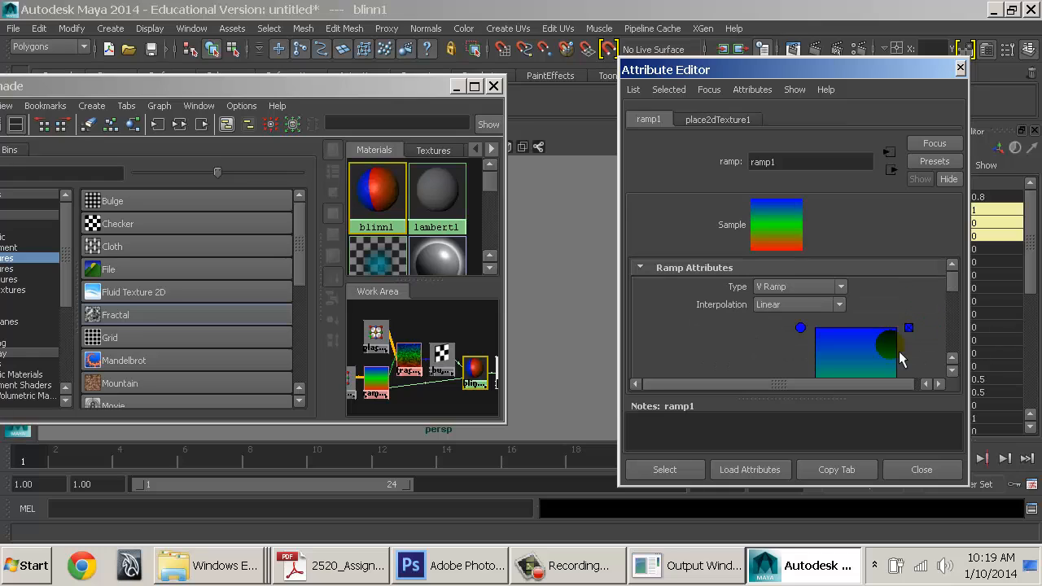
{"action": "left_click", "coordinate": [894, 171]}
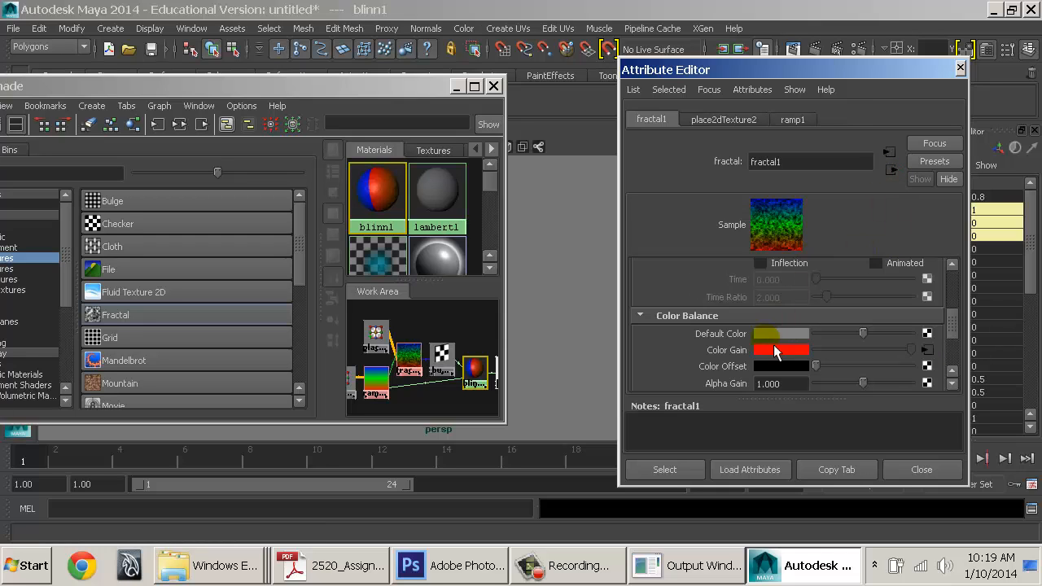
{"action": "scroll", "coordinate": [773, 350], "scroll_direction": "up", "scroll_amount": 5}
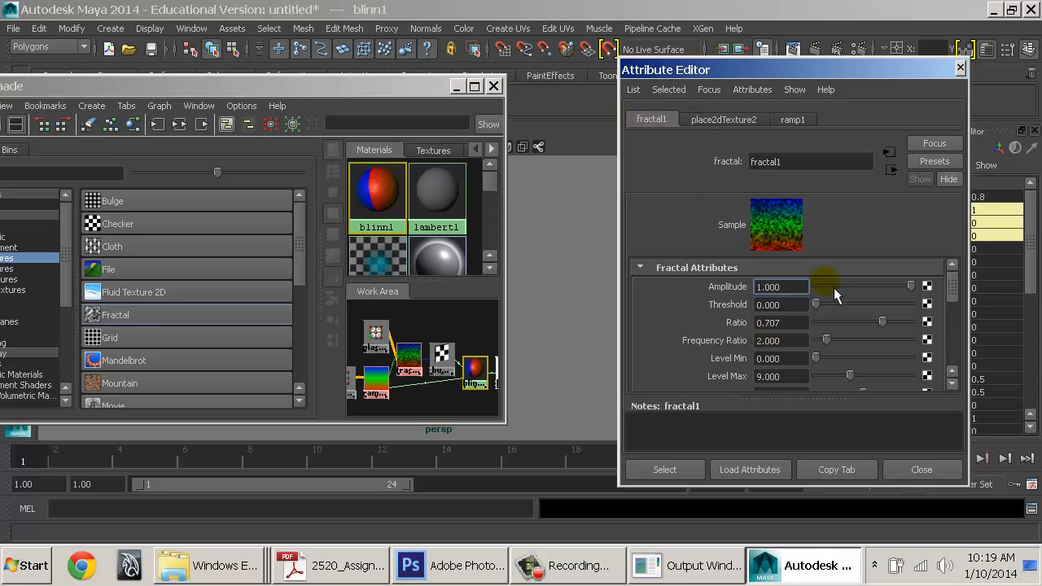
{"action": "left_click_drag", "start_coordinate": [817, 304], "coordinate": [770, 306]}
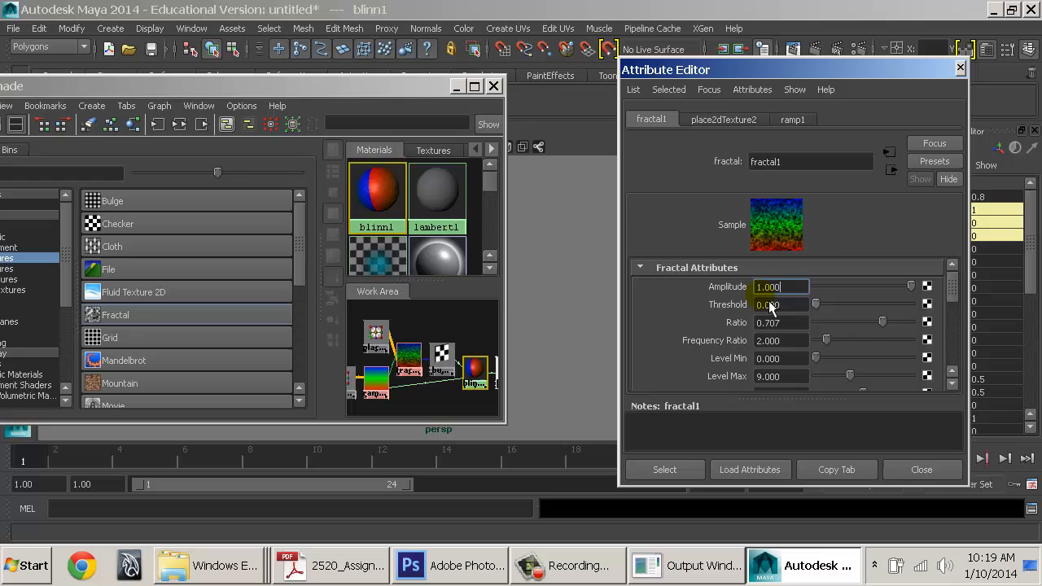
{"action": "left_click", "coordinate": [892, 171]}
{"action": "left_click", "coordinate": [893, 172]}
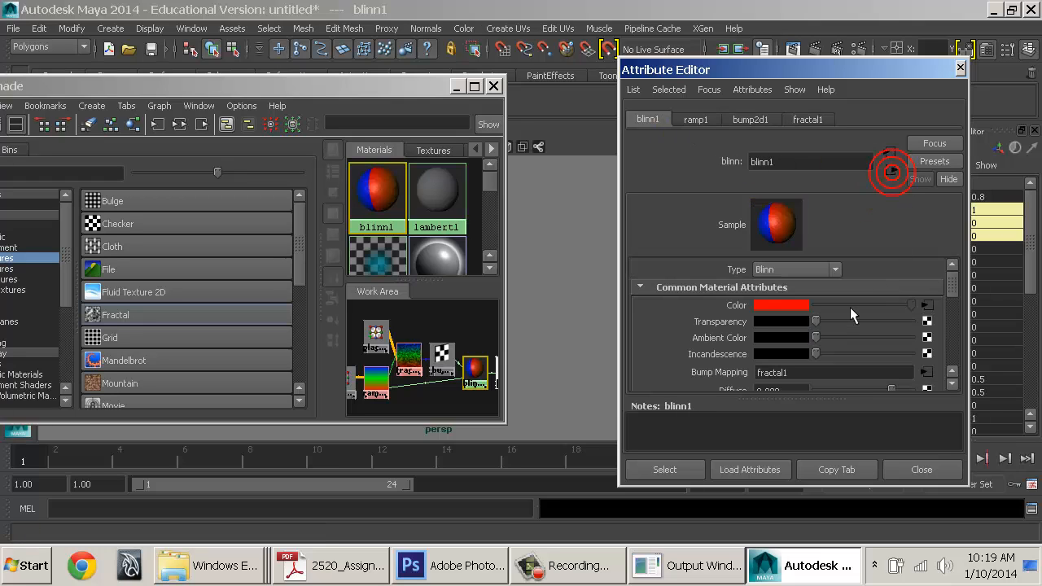
{"action": "left_click", "coordinate": [696, 119]}
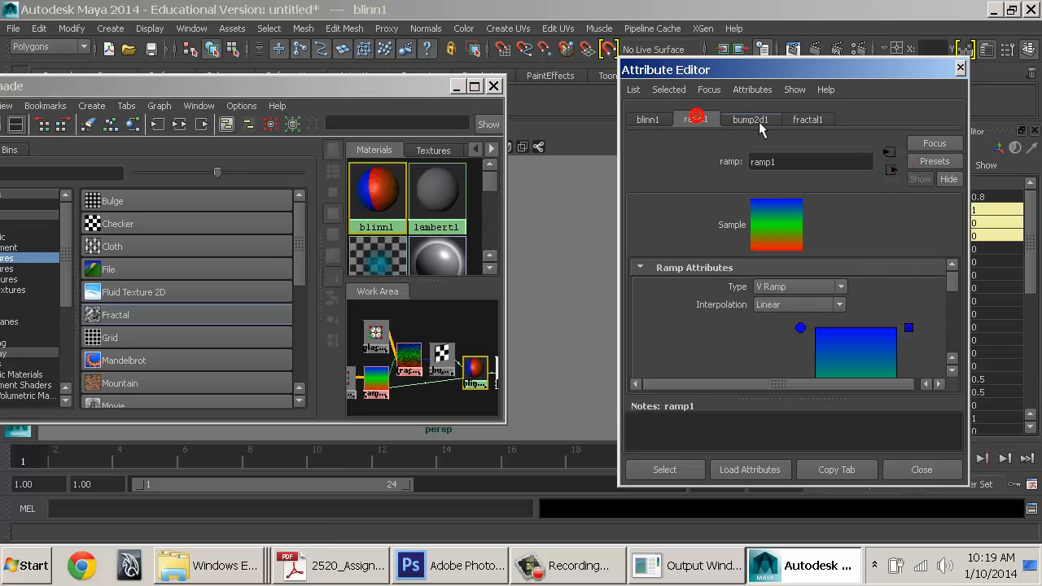
{"action": "left_click", "coordinate": [759, 121]}
{"action": "left_click", "coordinate": [804, 120]}
{"action": "left_click", "coordinate": [758, 118]}
{"action": "left_click", "coordinate": [684, 121]}
{"action": "left_click", "coordinate": [661, 119]}
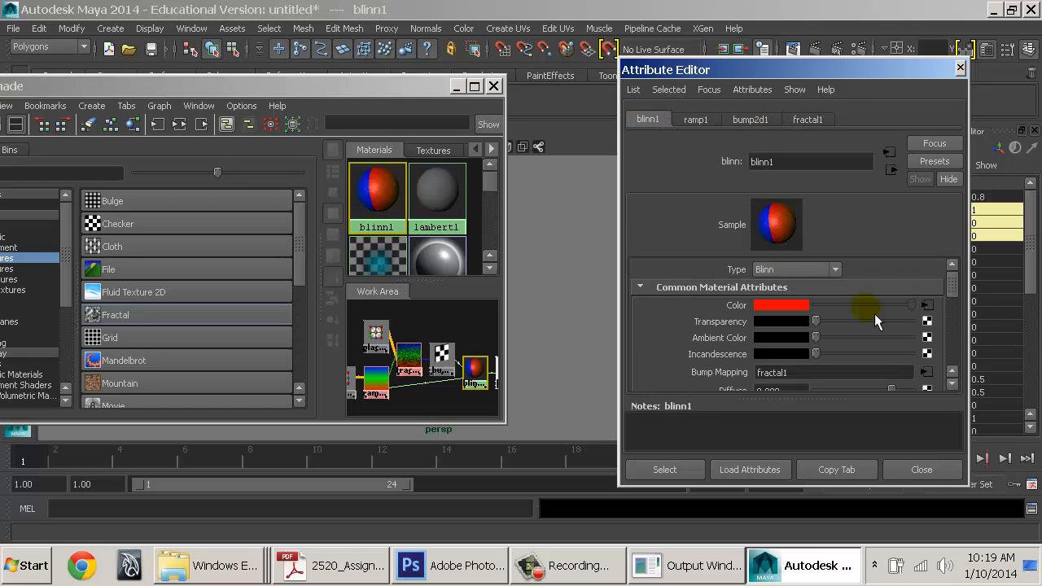
{"action": "left_click", "coordinate": [926, 306]}
{"action": "left_click", "coordinate": [893, 172]}
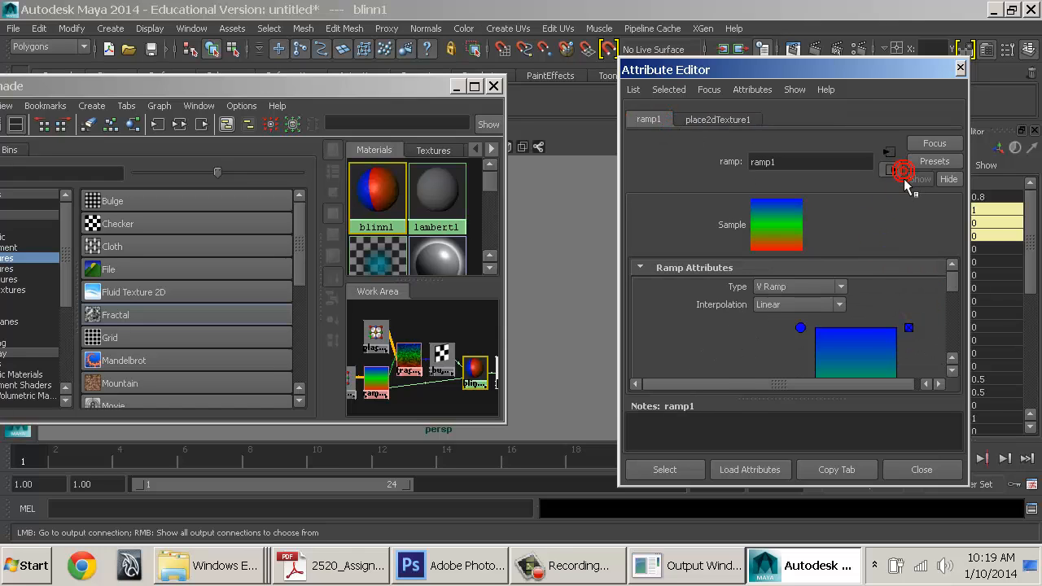
{"action": "left_click", "coordinate": [896, 174]}
{"action": "left_click", "coordinate": [894, 173]}
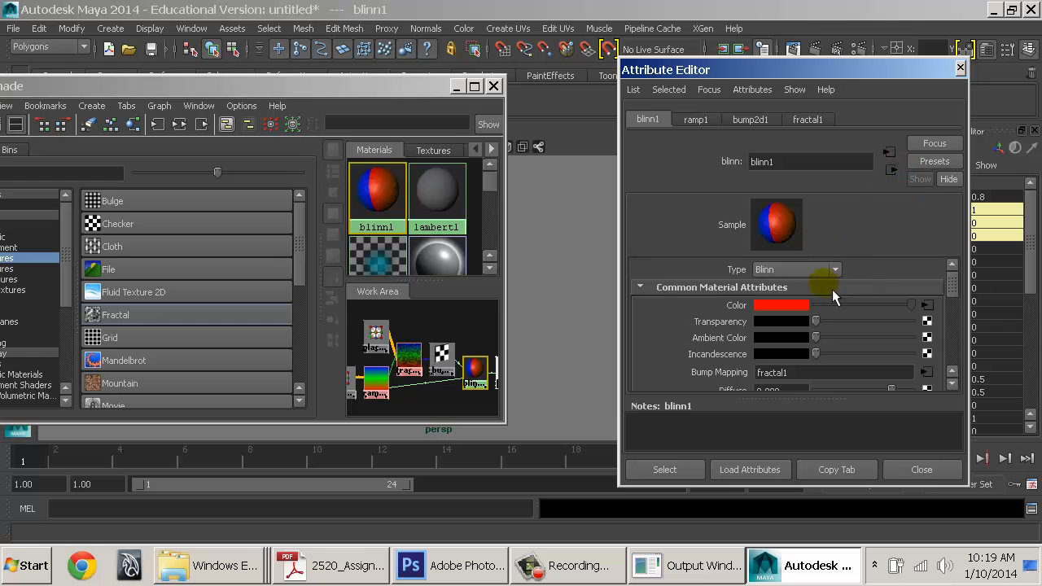
{"action": "left_click", "coordinate": [475, 86]}
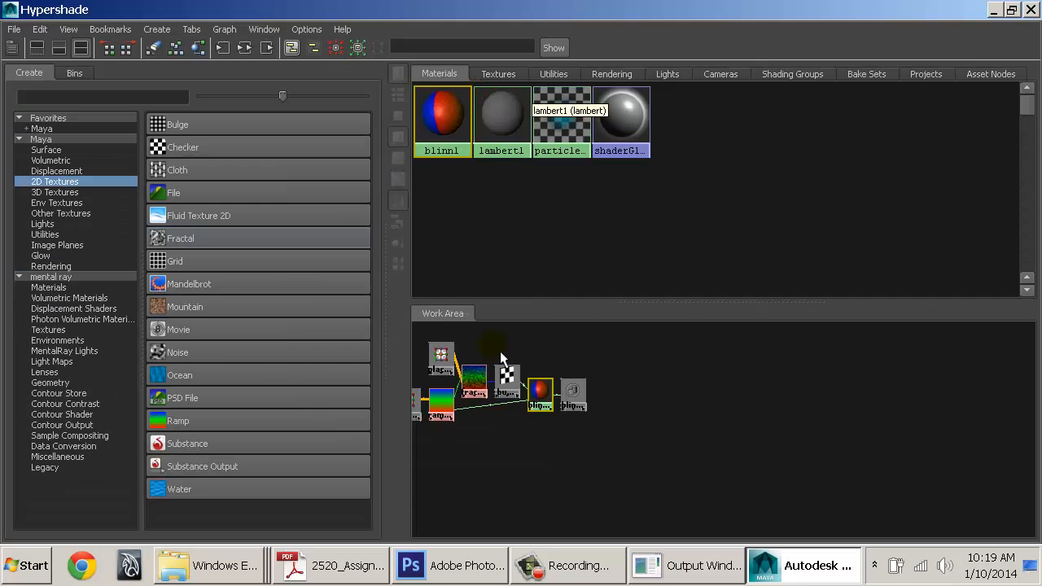
Regraph blinn1's input and output connections
{"action": "middle_click_drag", "start_coordinate": [499, 353], "coordinate": [655, 383], "text": "alt"}
{"action": "right_click_drag", "start_coordinate": [720, 425], "coordinate": [848, 435], "text": "alt"}
{"action": "middle_click_drag", "start_coordinate": [848, 434], "coordinate": [862, 442], "text": "alt"}
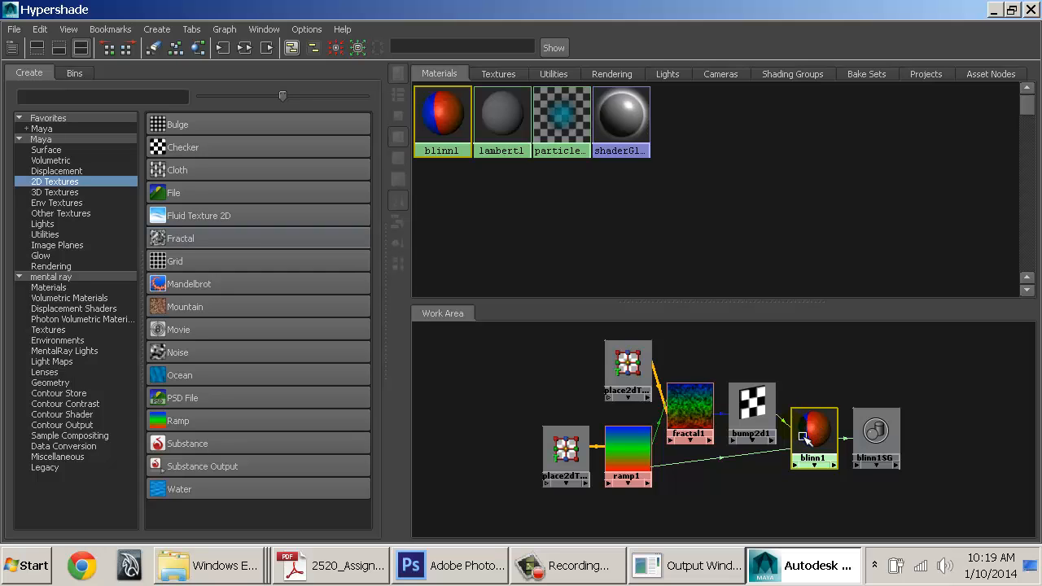
{"action": "left_click", "coordinate": [253, 51]}
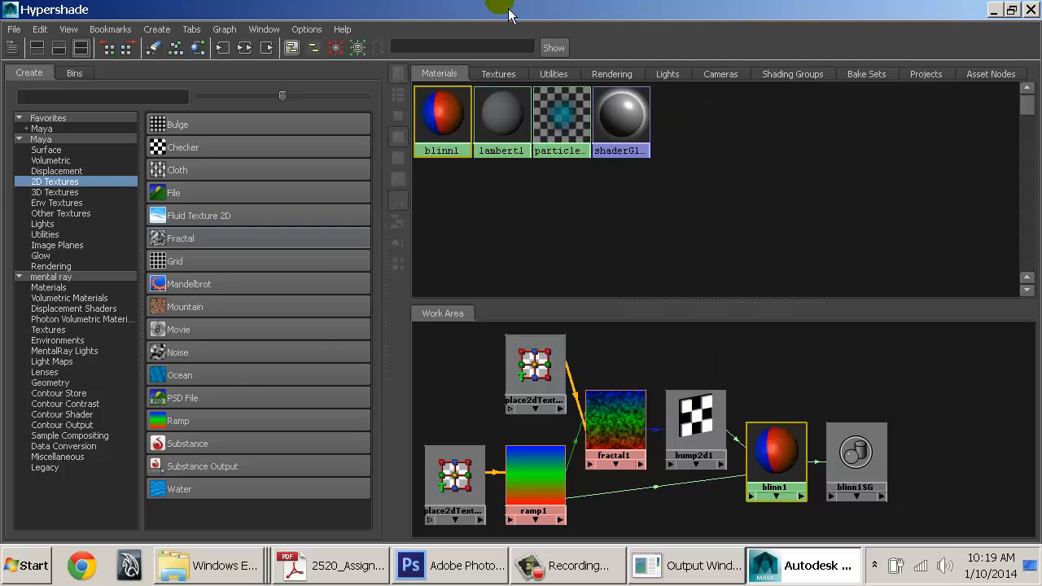
Restore and reposition the Hypershade and attribute panel, framing all nodes in the work area
{"action": "left_click_drag", "start_coordinate": [508, 15], "coordinate": [69, 285]}
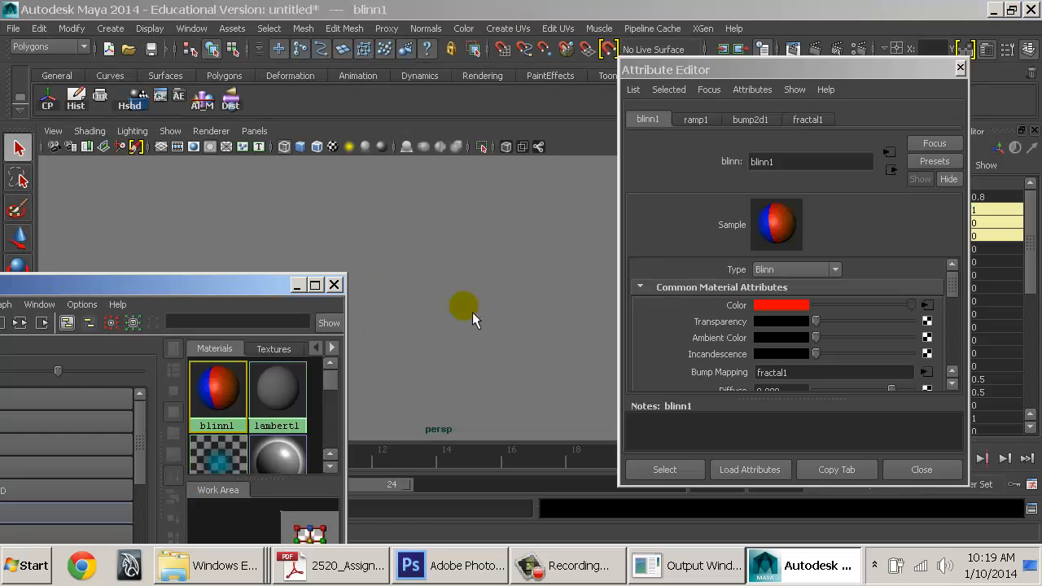
{"action": "left_click_drag", "start_coordinate": [847, 70], "coordinate": [914, 39]}
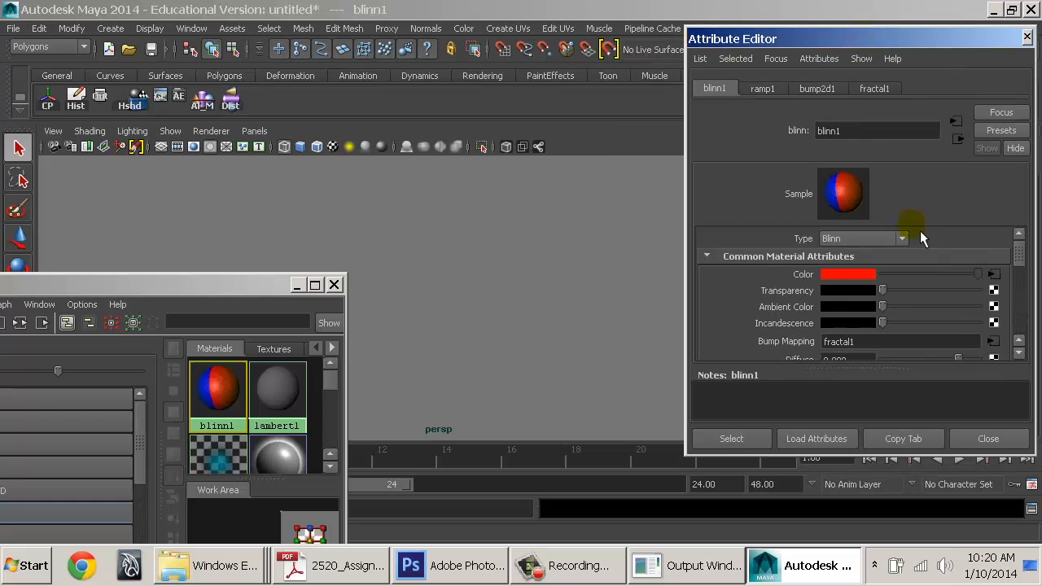
{"action": "left_click_drag", "start_coordinate": [266, 303], "coordinate": [422, 142]}
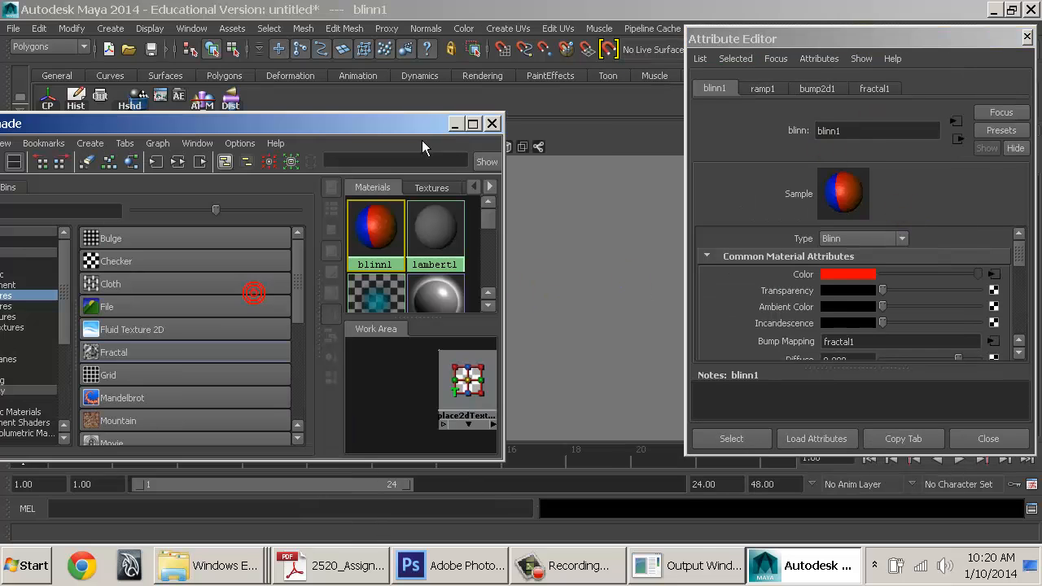
{"action": "key", "text": "a"}
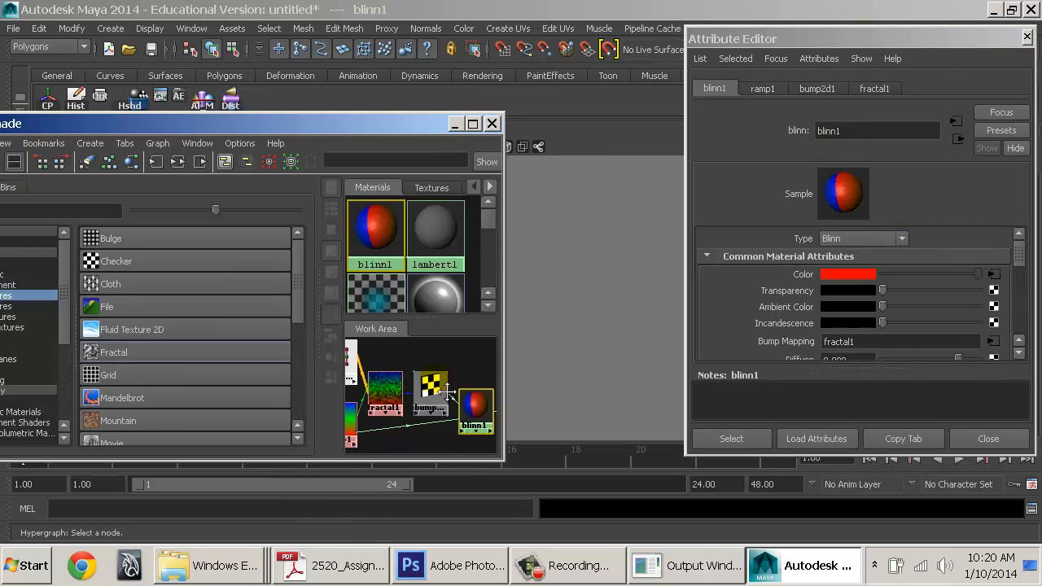
{"action": "left_click_drag", "start_coordinate": [511, 375], "coordinate": [723, 381]}
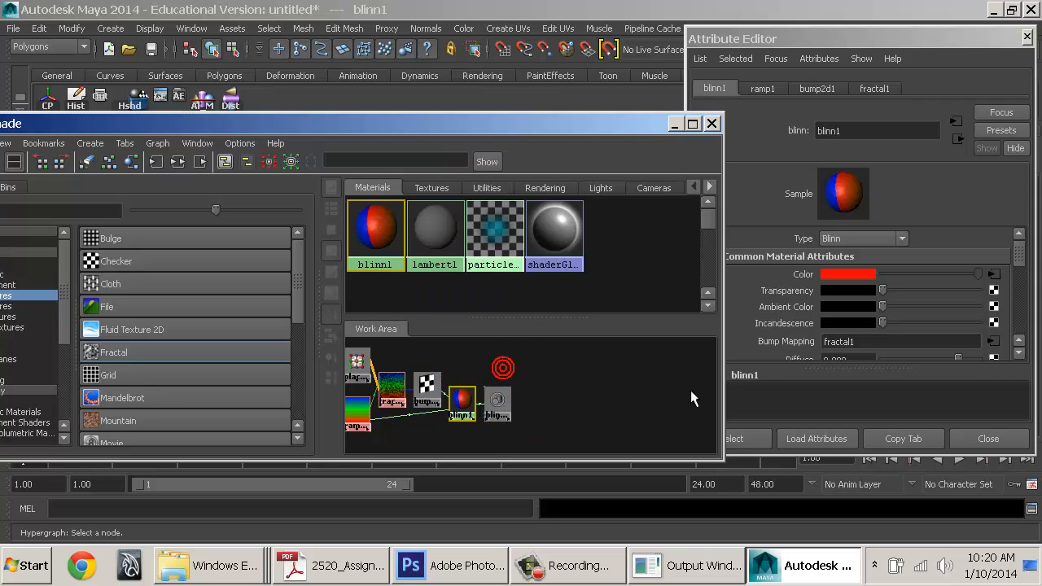
{"action": "key", "text": "a"}
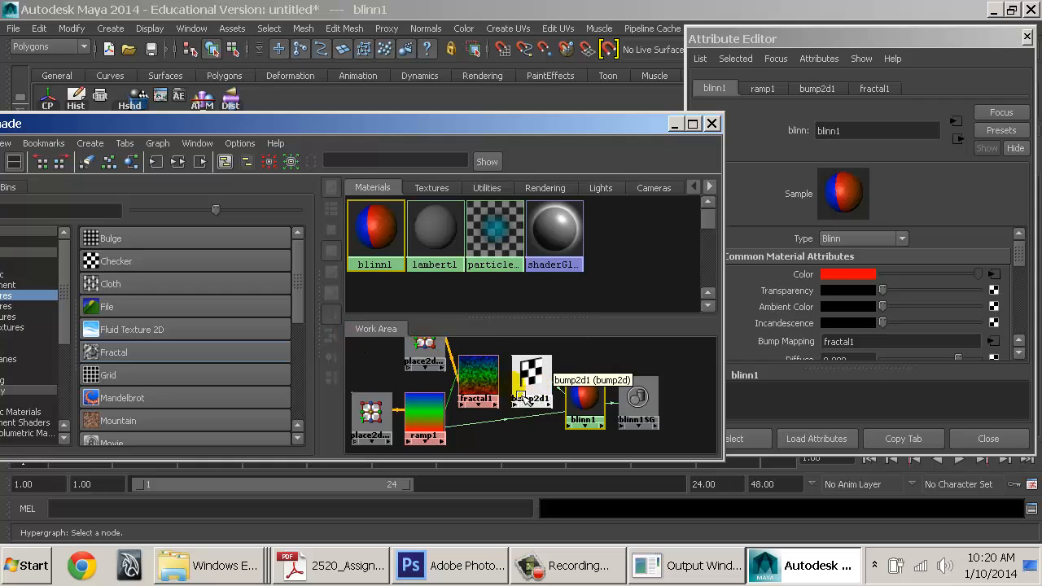
Marquee-select the place2d, ramp, fractal and bump nodes
{"action": "middle_click_drag", "start_coordinate": [472, 402], "coordinate": [586, 413], "text": "alt"}
{"action": "right_click_drag", "start_coordinate": [586, 413], "coordinate": [542, 406], "text": "alt"}
{"action": "middle_click_drag", "start_coordinate": [542, 406], "coordinate": [483, 411], "text": "alt"}
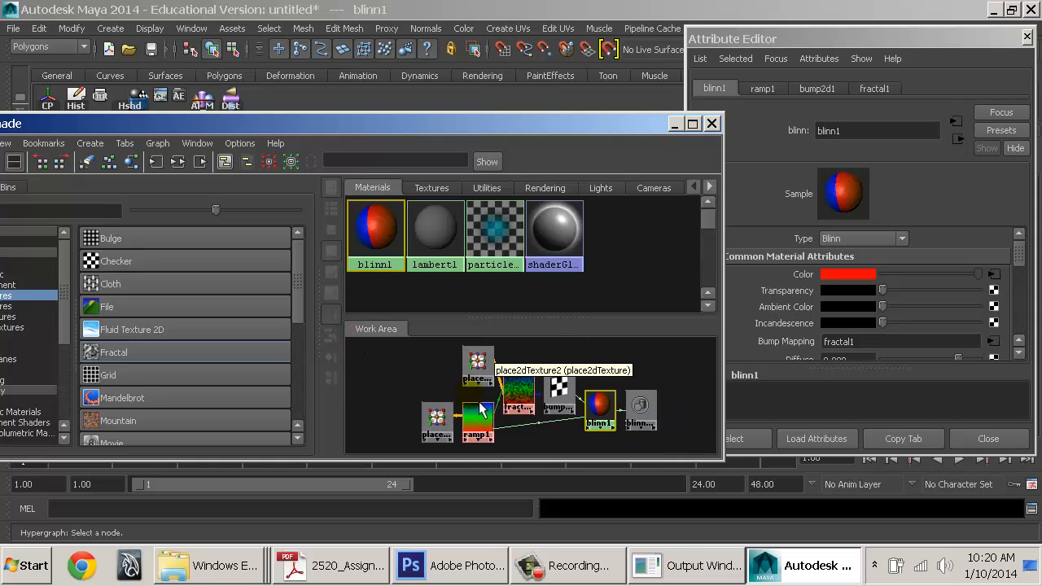
{"action": "left_click_drag", "start_coordinate": [572, 444], "coordinate": [322, 351]}
Delete the texture nodes, map a new file1 texture to blinn1's color, and browse for its image
{"action": "key", "text": "Delete"}
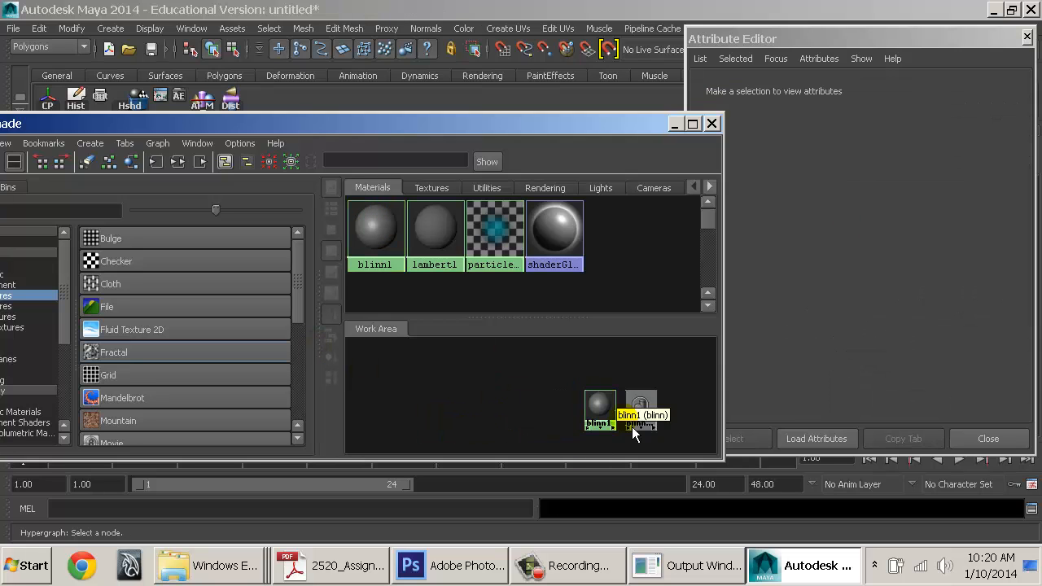
{"action": "left_click", "coordinate": [600, 403]}
{"action": "left_click", "coordinate": [994, 273]}
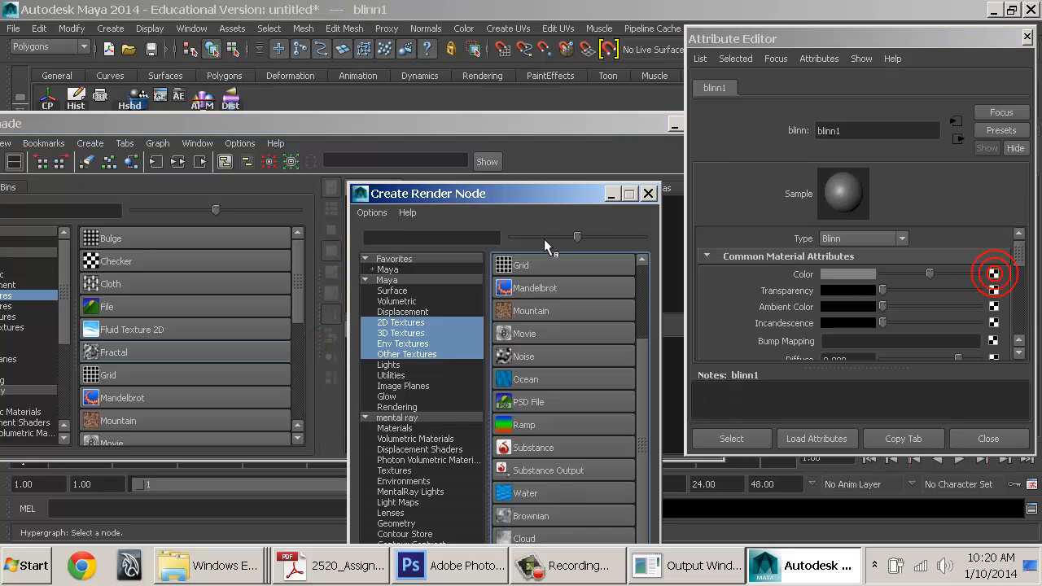
{"action": "scroll", "coordinate": [533, 390], "scroll_direction": "up", "scroll_amount": 3}
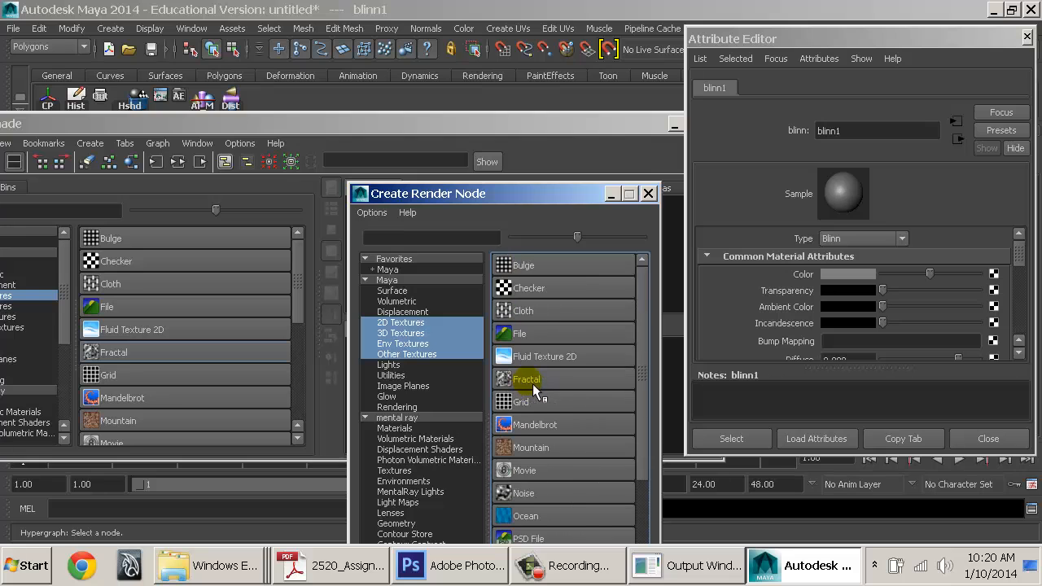
{"action": "left_click", "coordinate": [518, 334]}
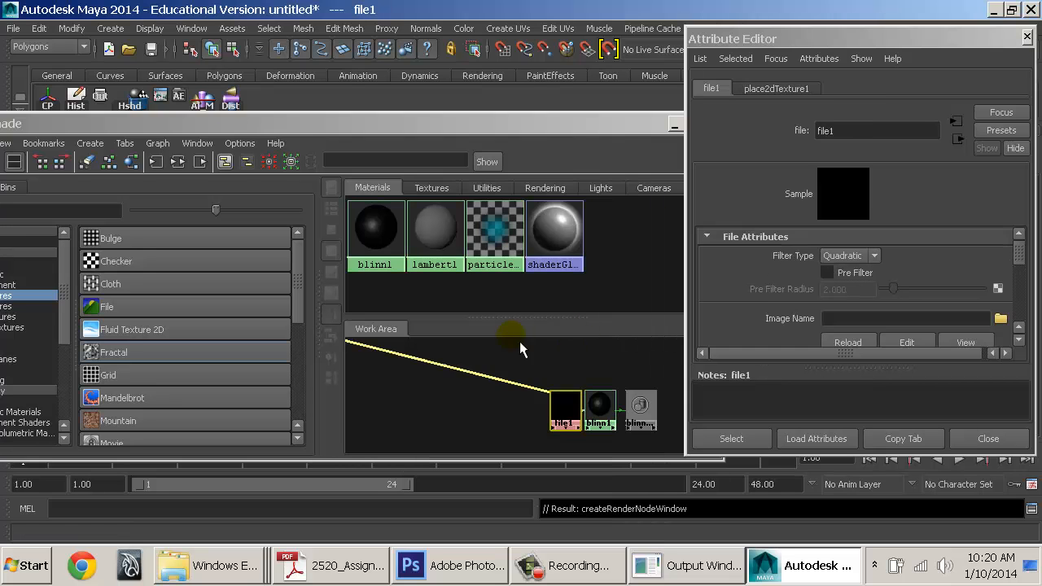
{"action": "left_click", "coordinate": [1003, 320]}
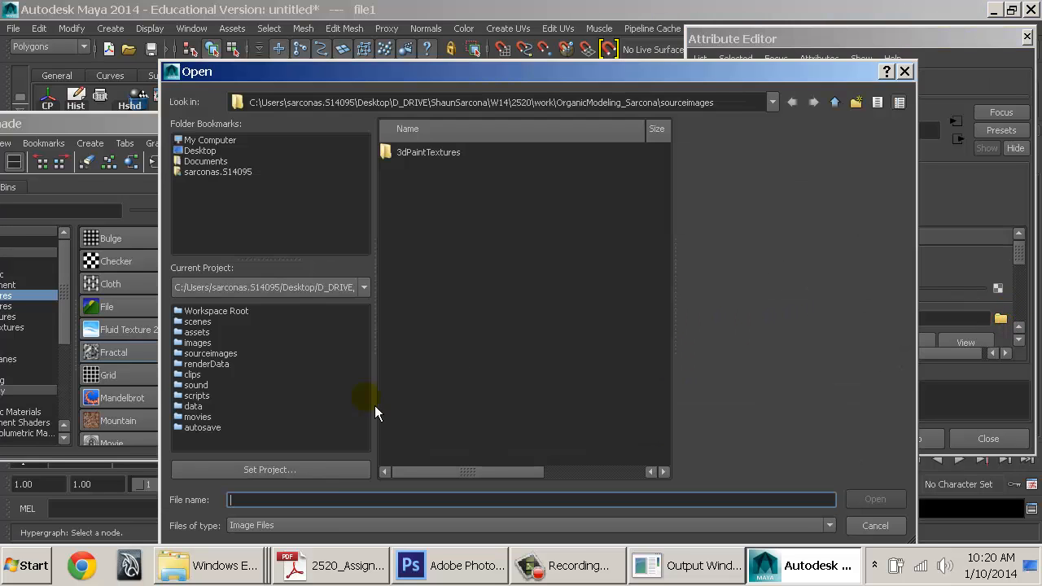
{"action": "left_click", "coordinate": [251, 559]}
Switch among the open Explorer windows, opening the work folder inside 2520
{"action": "left_click", "coordinate": [244, 470]}
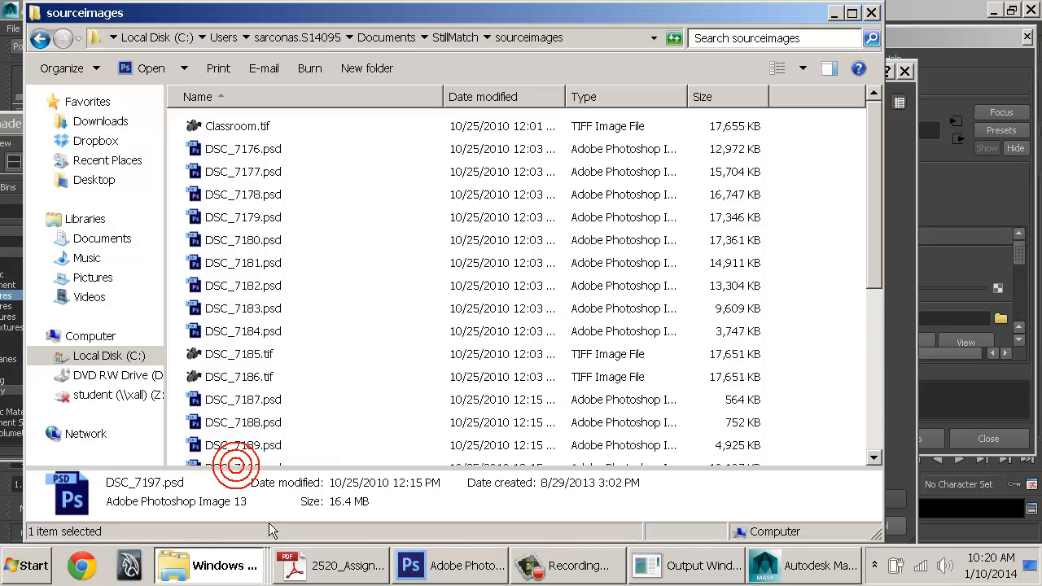
{"action": "left_click", "coordinate": [222, 566]}
{"action": "left_click", "coordinate": [200, 490]}
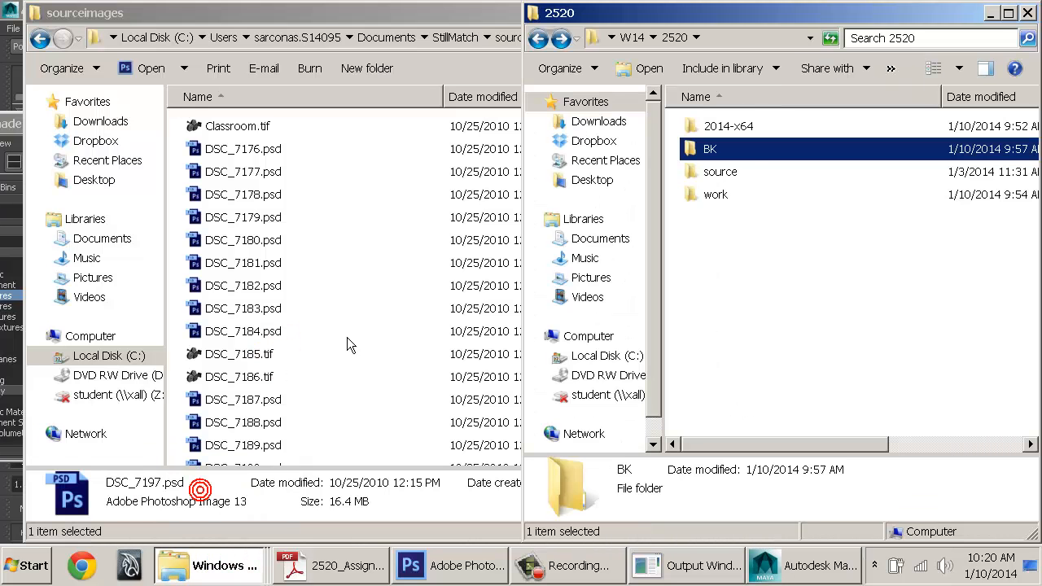
{"action": "double_click", "coordinate": [723, 197]}
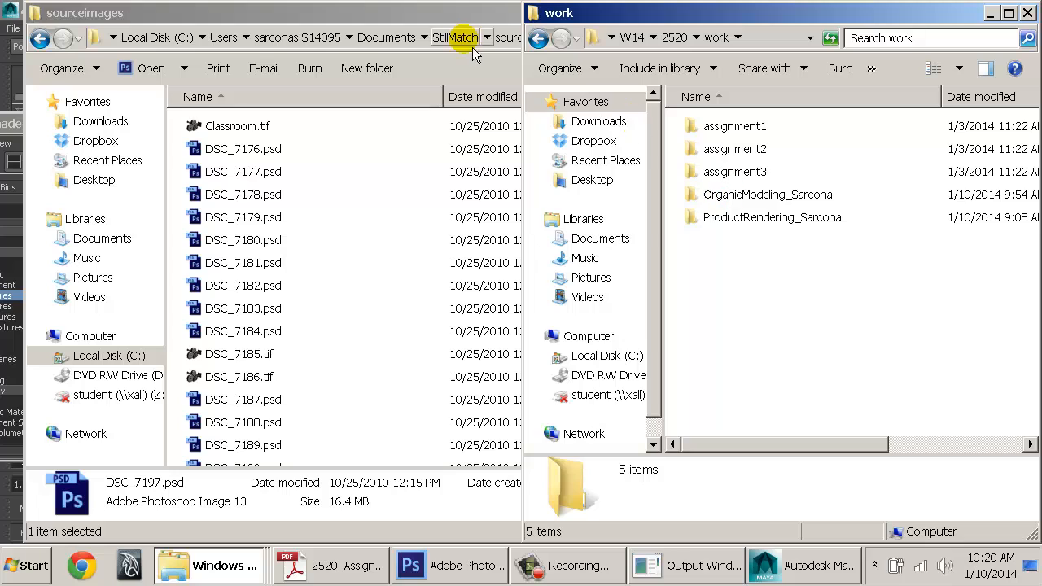
{"action": "left_click", "coordinate": [9, 18]}
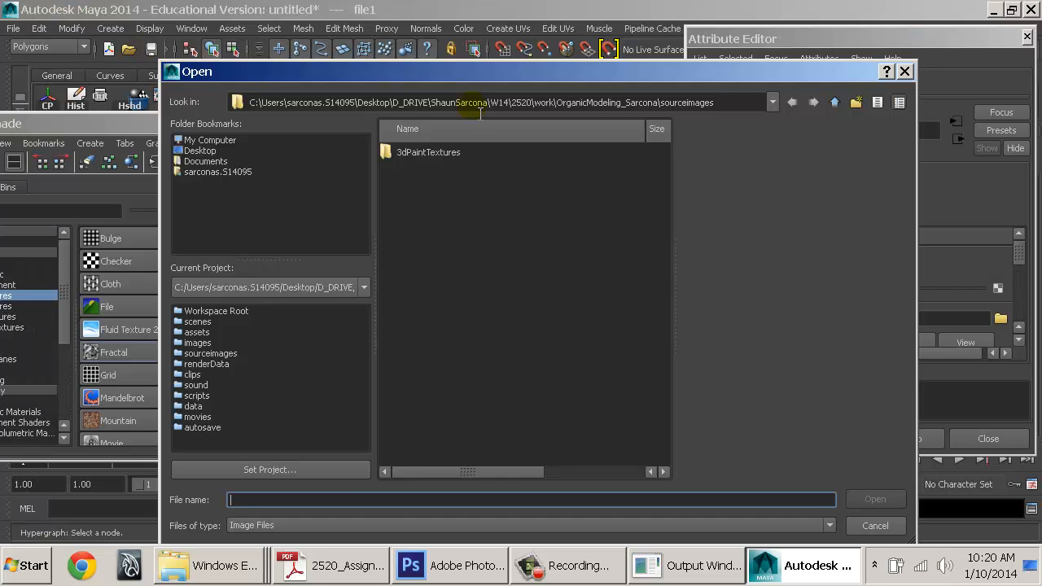
{"action": "left_click", "coordinate": [260, 553]}
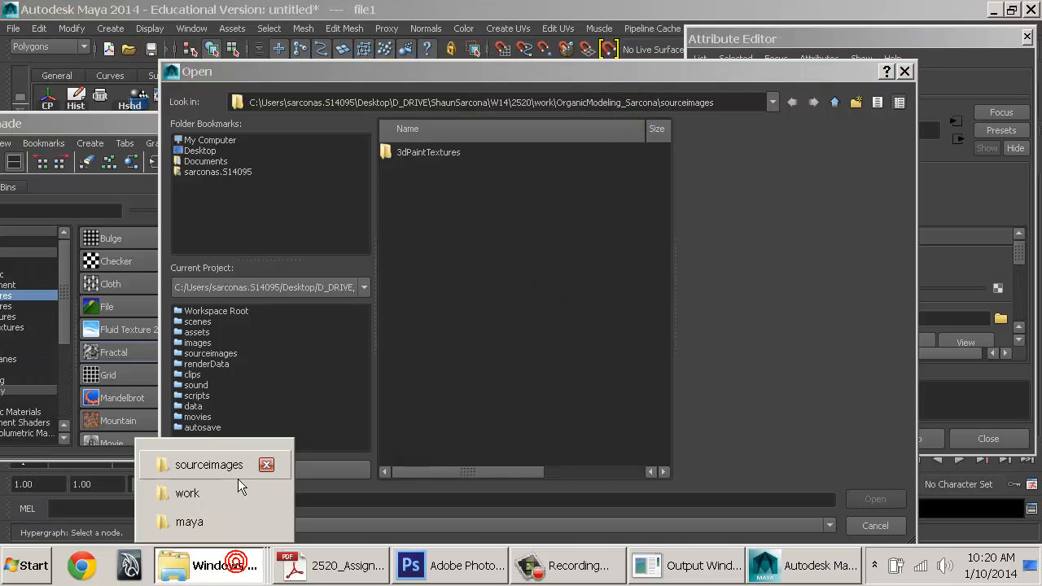
{"action": "left_click", "coordinate": [198, 521]}
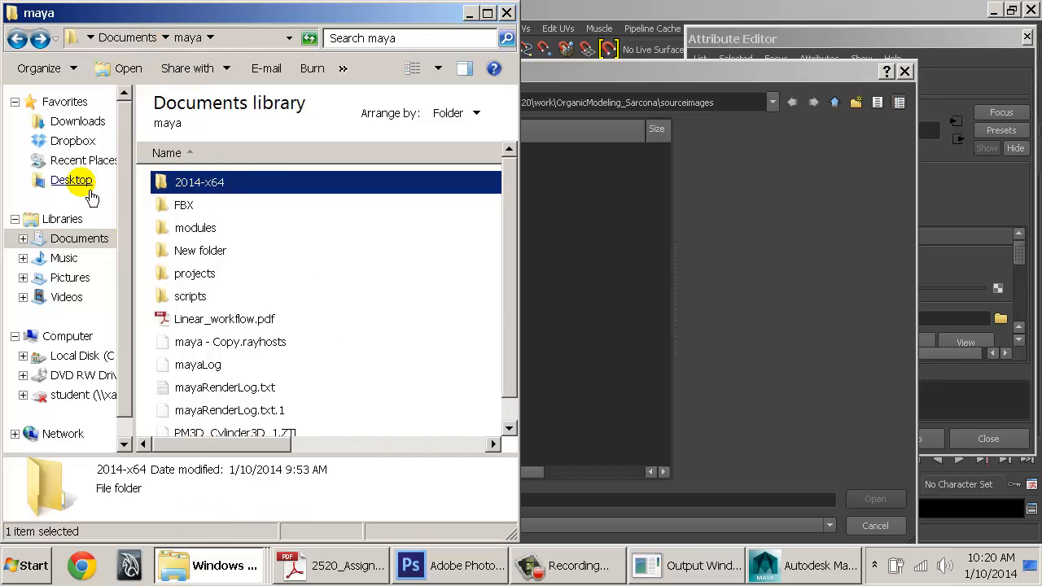
Browse Desktop > D_DRIVE > … > 2520 > source > textures > wood and pick WoodFine0001_1_S.jpg for sourceimages
{"action": "left_click", "coordinate": [74, 180]}
{"action": "left_click", "coordinate": [208, 149]}
{"action": "double_click", "coordinate": [209, 149]}
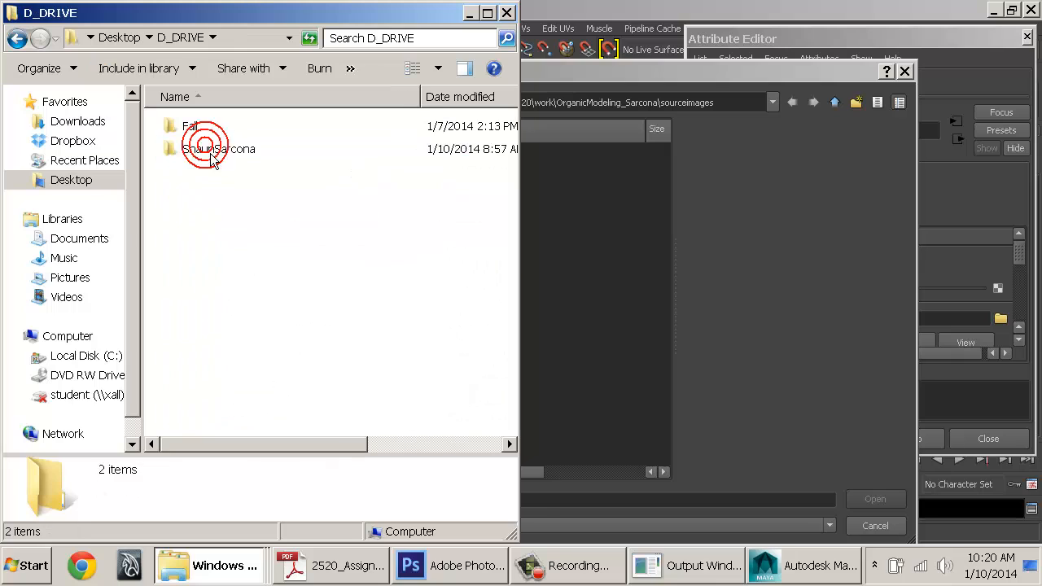
{"action": "double_click", "coordinate": [206, 147]}
{"action": "double_click", "coordinate": [200, 127]}
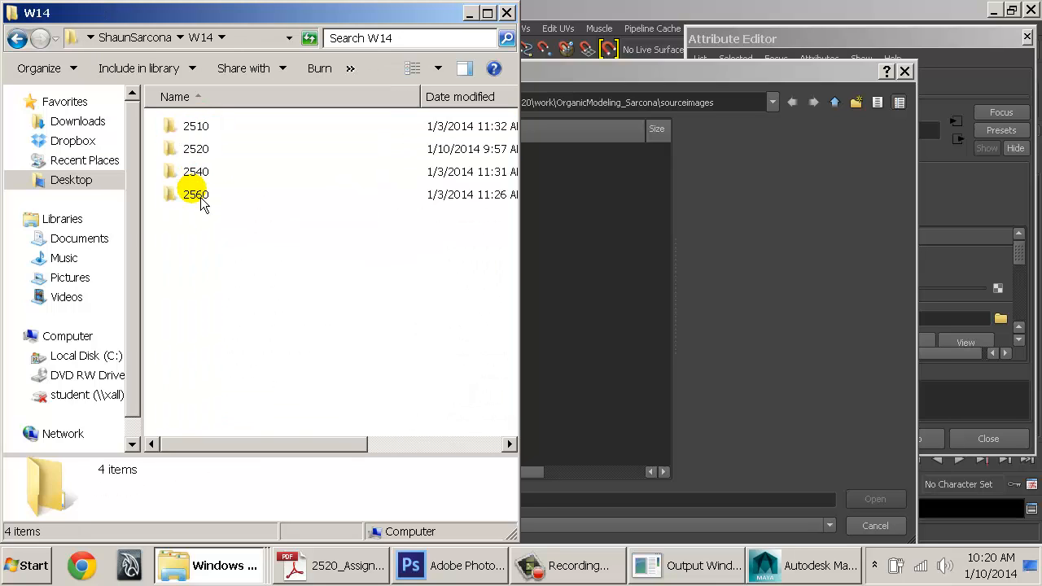
{"action": "double_click", "coordinate": [196, 149]}
{"action": "left_click", "coordinate": [195, 174]}
{"action": "double_click", "coordinate": [195, 173]}
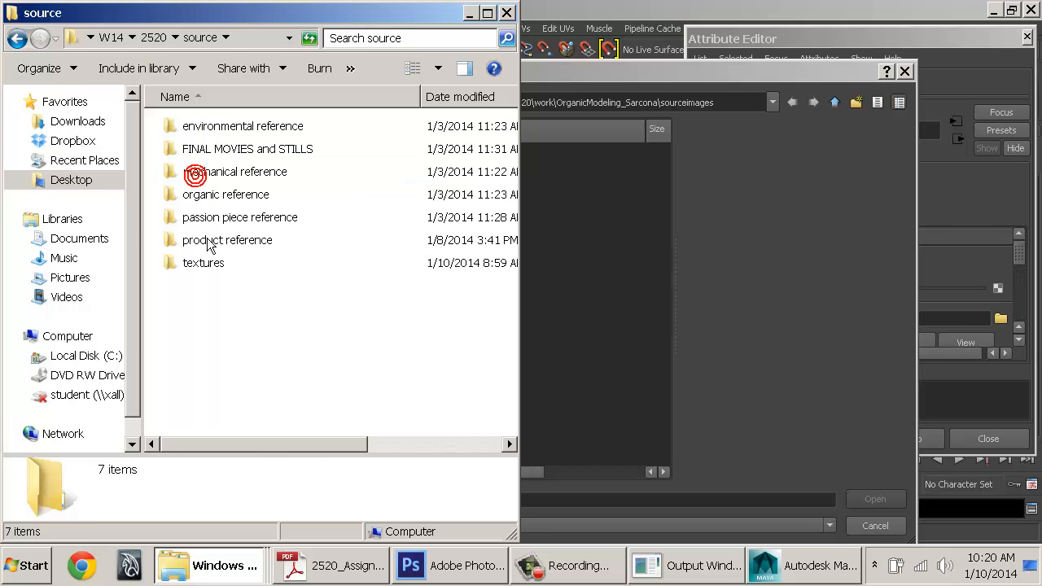
{"action": "double_click", "coordinate": [205, 264]}
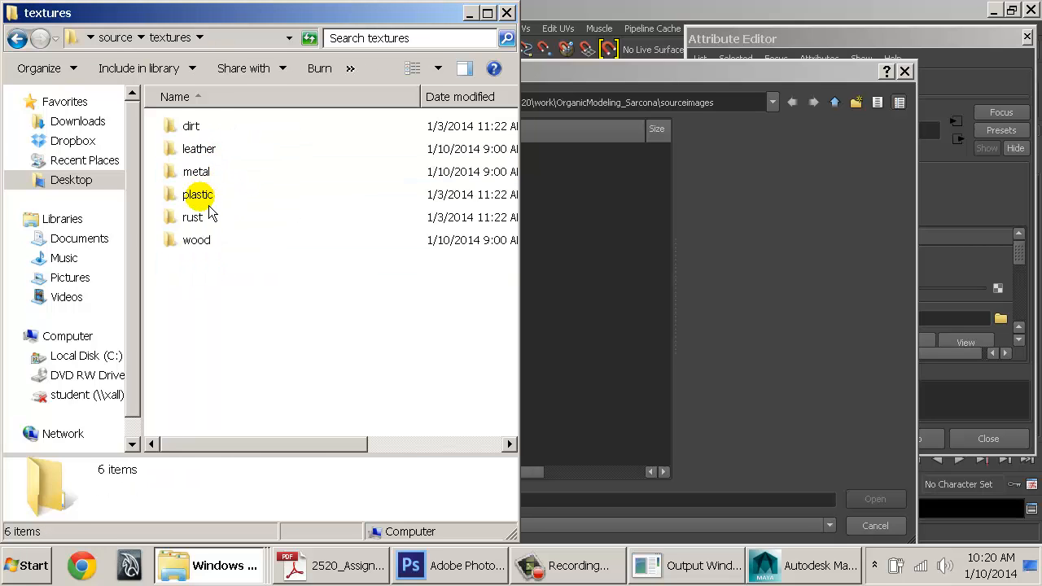
{"action": "double_click", "coordinate": [202, 239]}
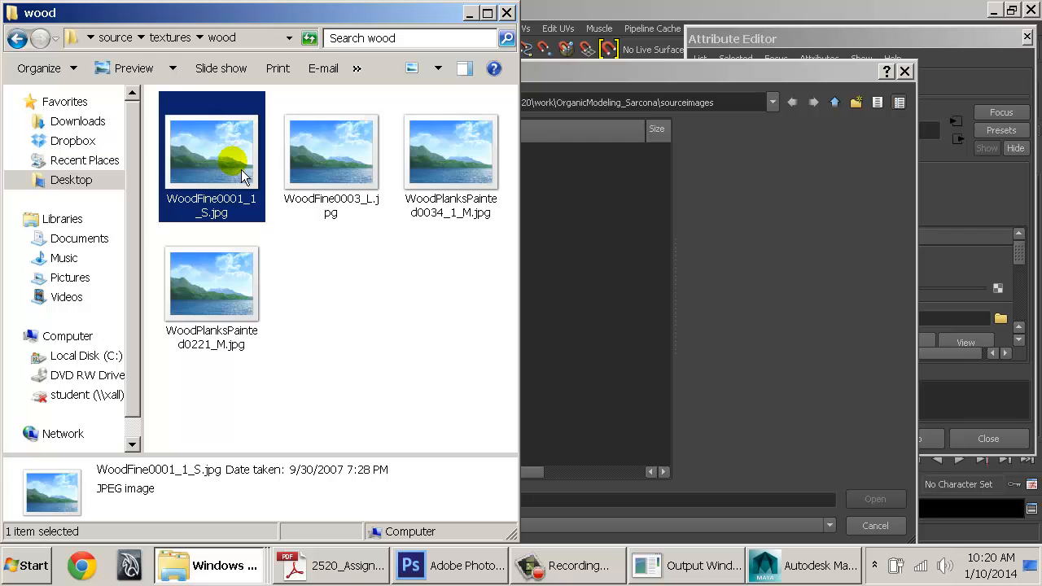
{"action": "left_click", "coordinate": [593, 249]}
{"action": "right_click", "coordinate": [462, 214]}
Load WoodFine0001_1_S.jpg into the file1 texture and preview it at full size
{"action": "left_click", "coordinate": [502, 226]}
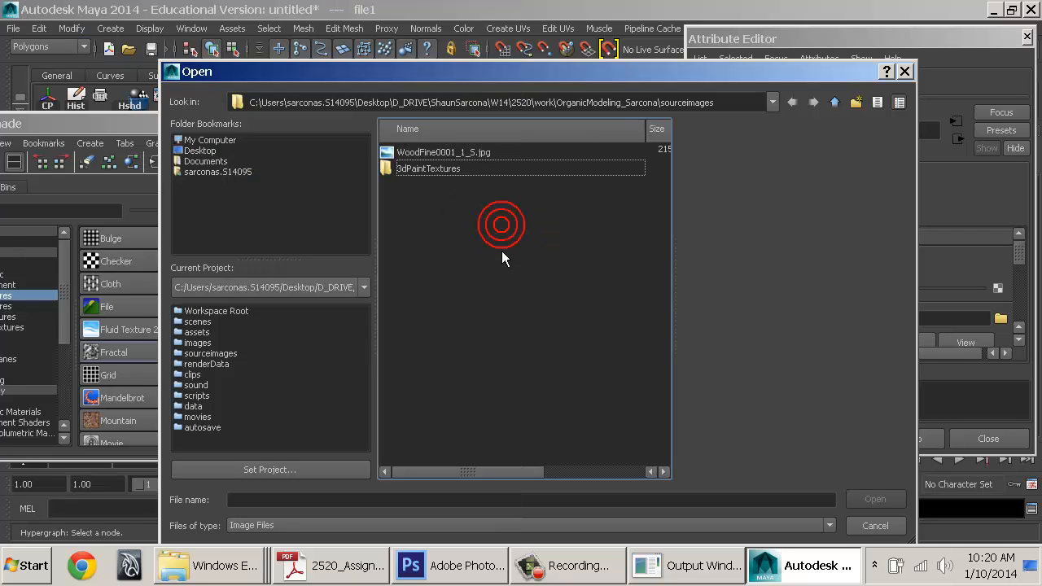
{"action": "double_click", "coordinate": [444, 152]}
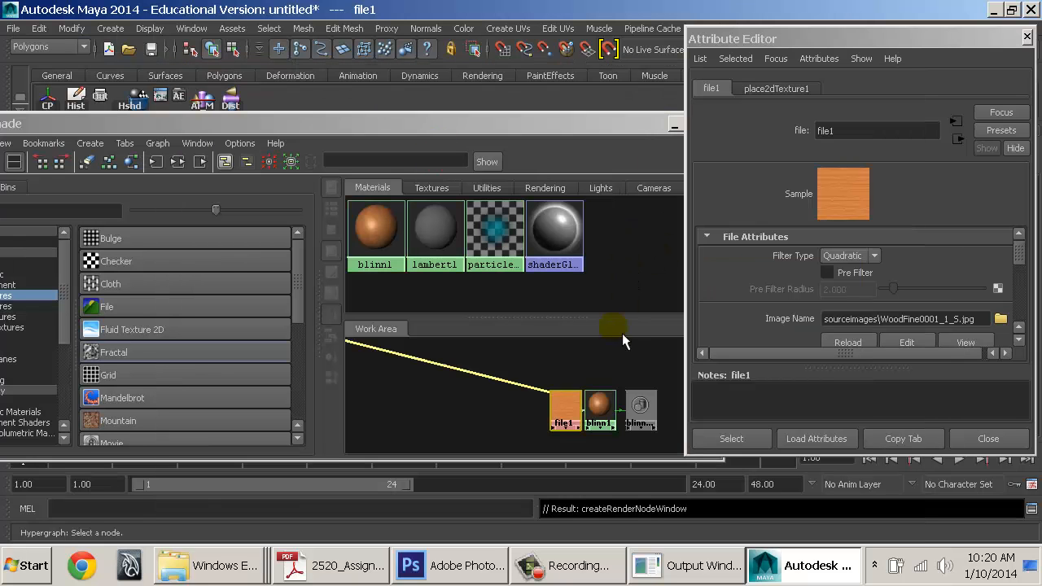
{"action": "left_click", "coordinate": [967, 342]}
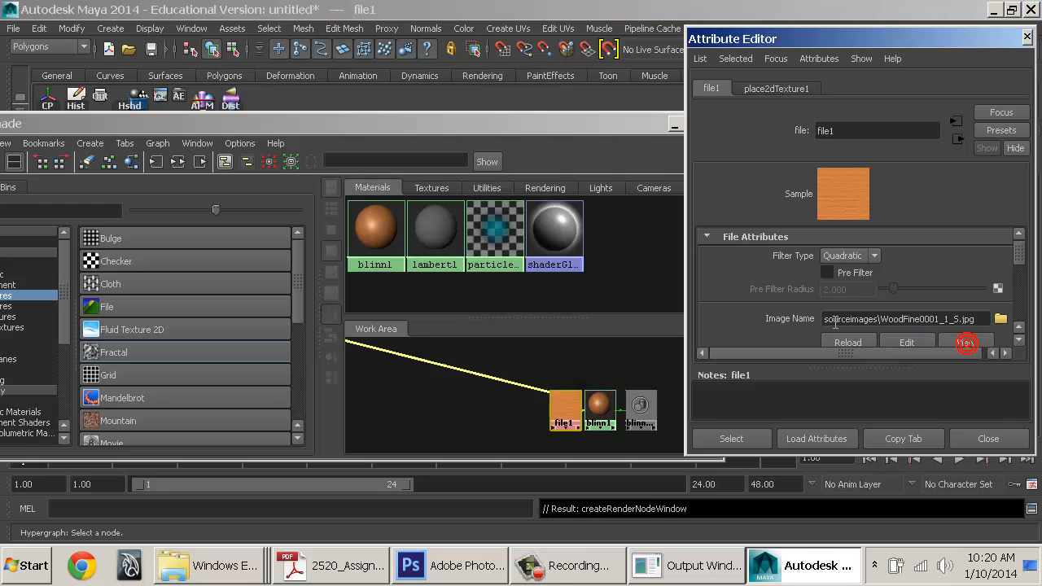
{"action": "double_click", "coordinate": [16, 12]}
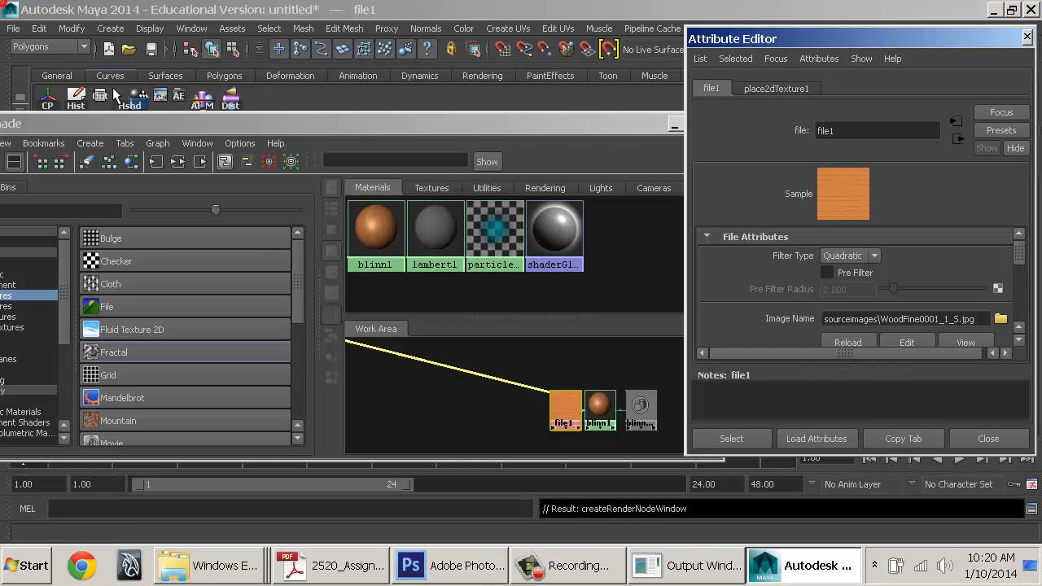
Connect file1 to blinn1's Bump Mapping and regraph blinn1's network
{"action": "left_click", "coordinate": [547, 397]}
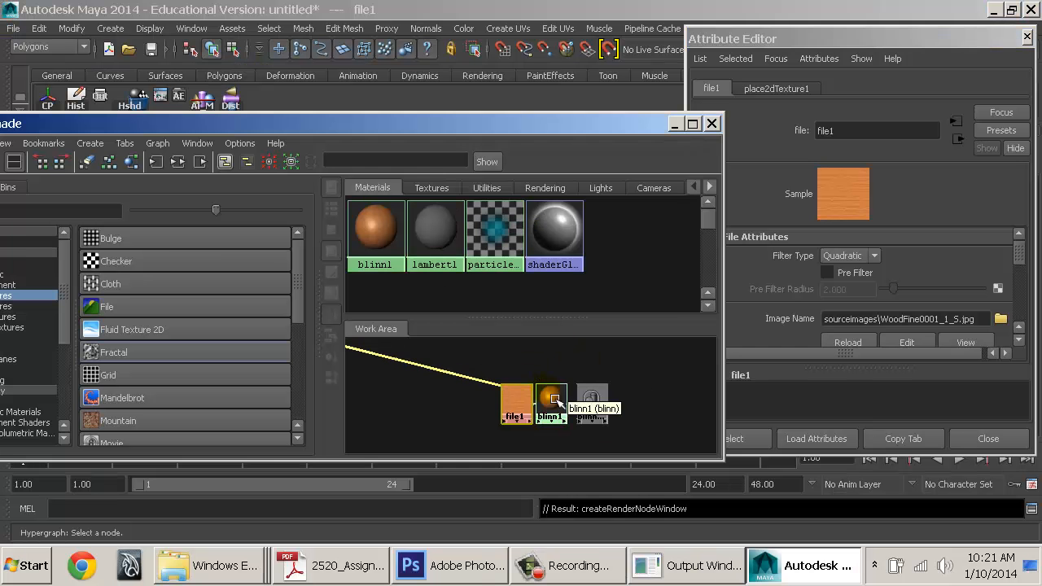
{"action": "left_click", "coordinate": [178, 162]}
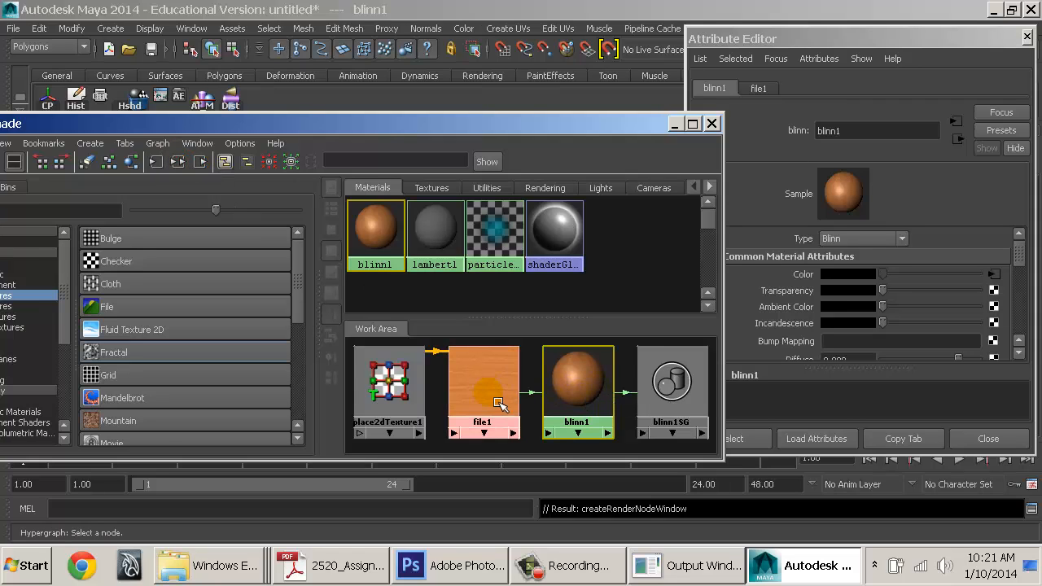
{"action": "scroll", "coordinate": [505, 393], "scroll_direction": "down", "scroll_amount": 1}
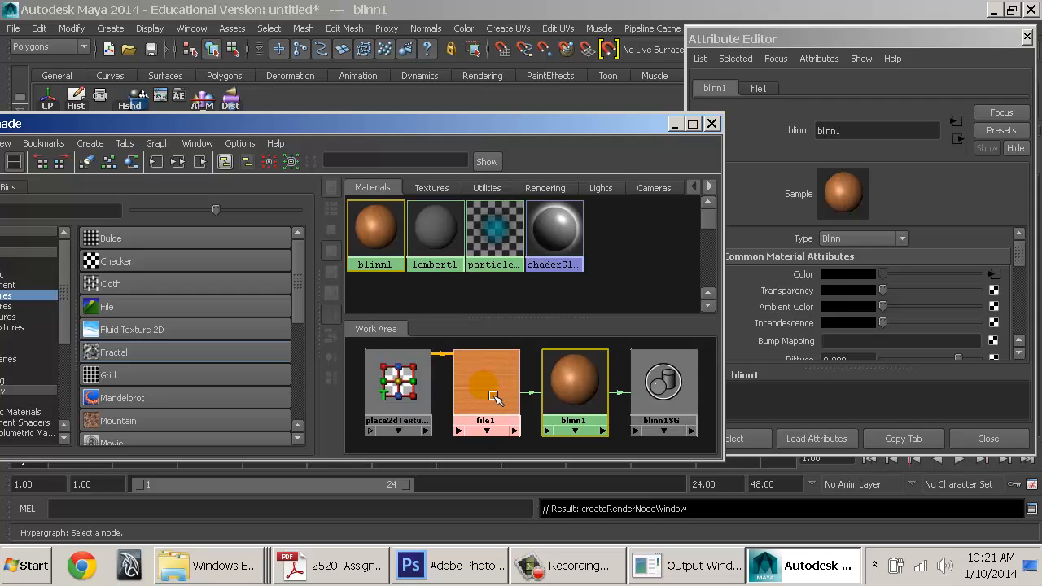
{"action": "middle_click_drag", "start_coordinate": [495, 397], "coordinate": [793, 341]}
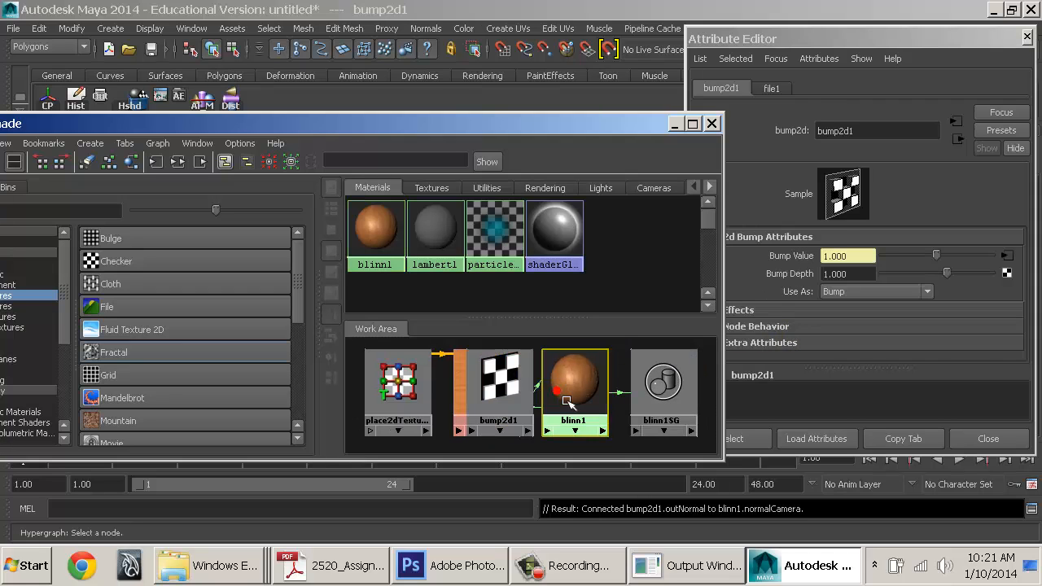
{"action": "left_click", "coordinate": [568, 401]}
{"action": "left_click", "coordinate": [181, 163]}
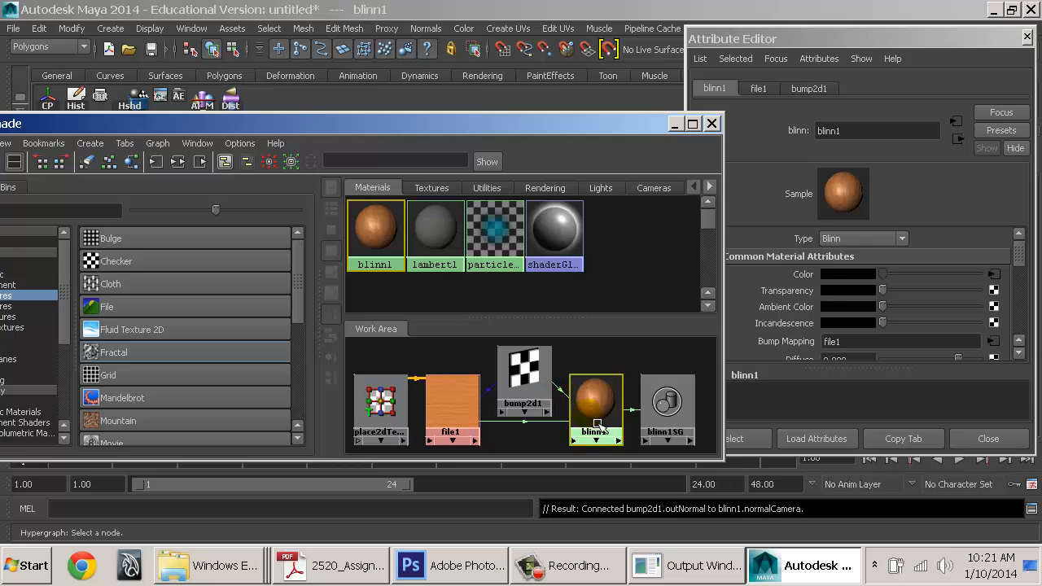
Start mapping a new texture to blinn1's Specular Color
{"action": "middle_click_drag", "start_coordinate": [565, 417], "coordinate": [558, 423], "text": "alt"}
{"action": "right_click_drag", "start_coordinate": [558, 424], "coordinate": [528, 424], "text": "alt"}
{"action": "middle_click_drag", "start_coordinate": [528, 432], "coordinate": [534, 441], "text": "alt"}
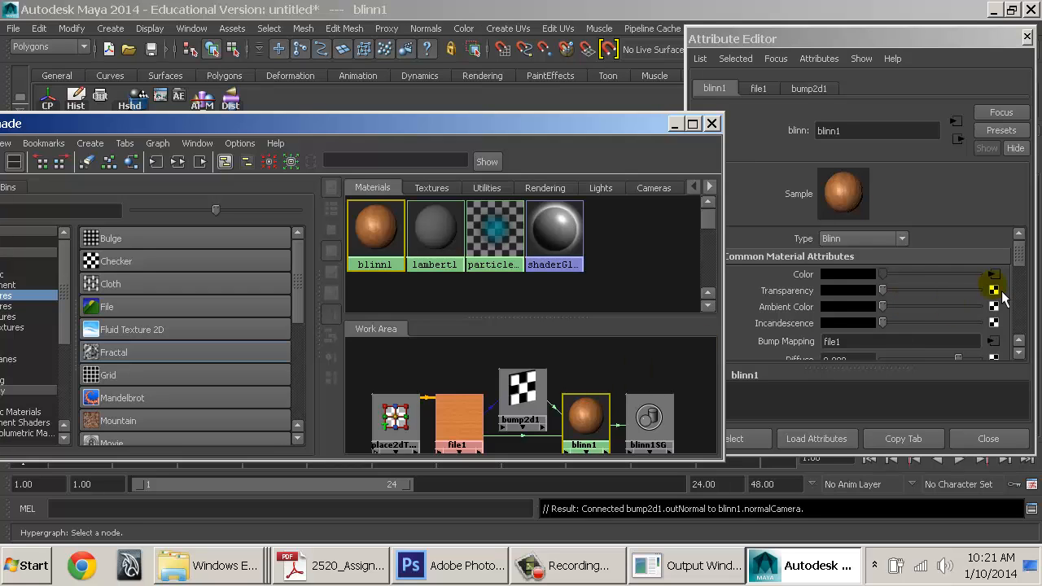
{"action": "scroll", "coordinate": [994, 281], "scroll_direction": "down", "scroll_amount": 6}
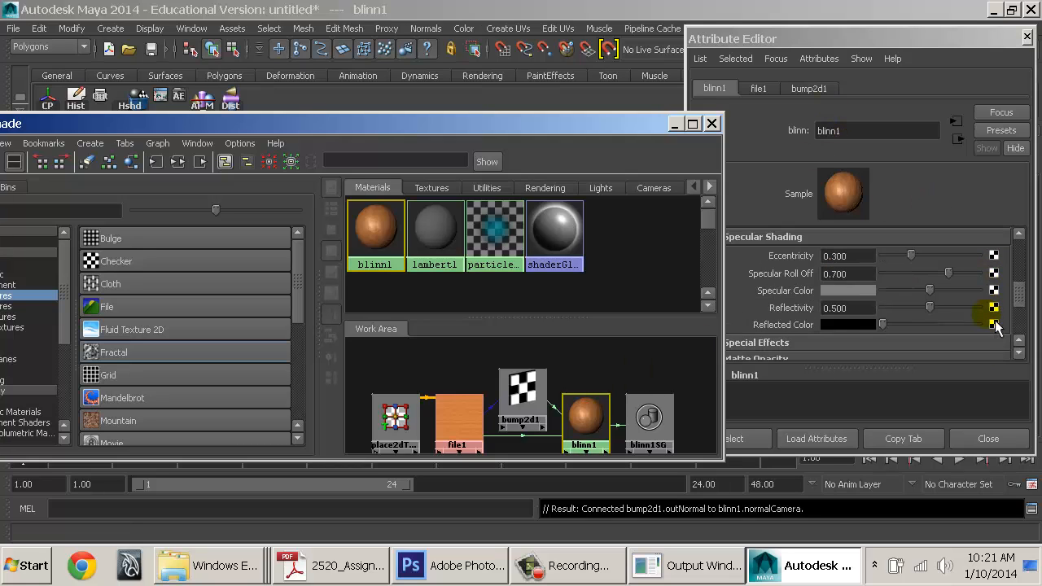
{"action": "left_click", "coordinate": [994, 290]}
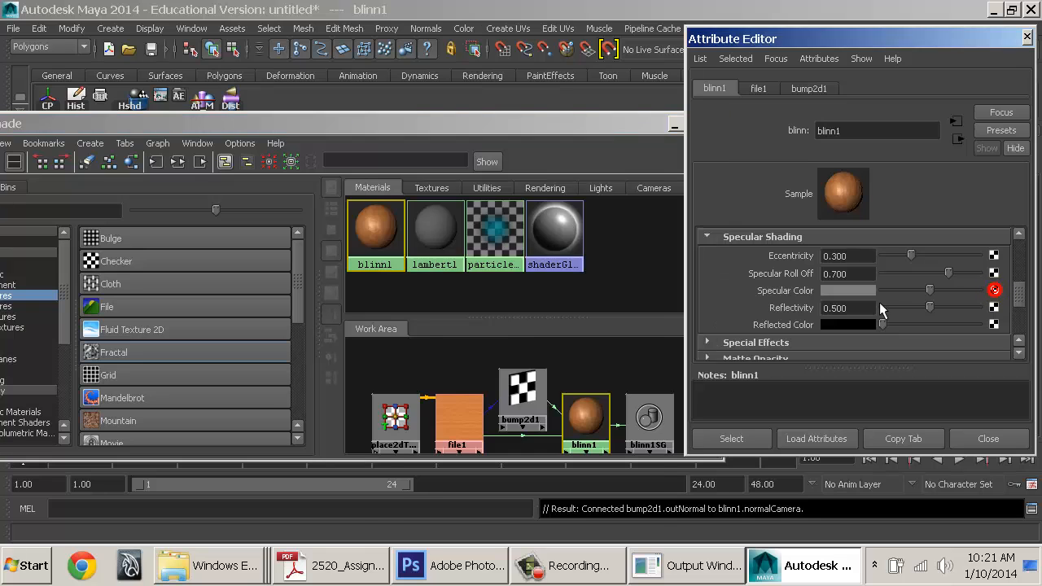
Create a file2 texture for specular colour and load WoodFine0001_1_S.jpg into it
{"action": "left_click", "coordinate": [520, 335]}
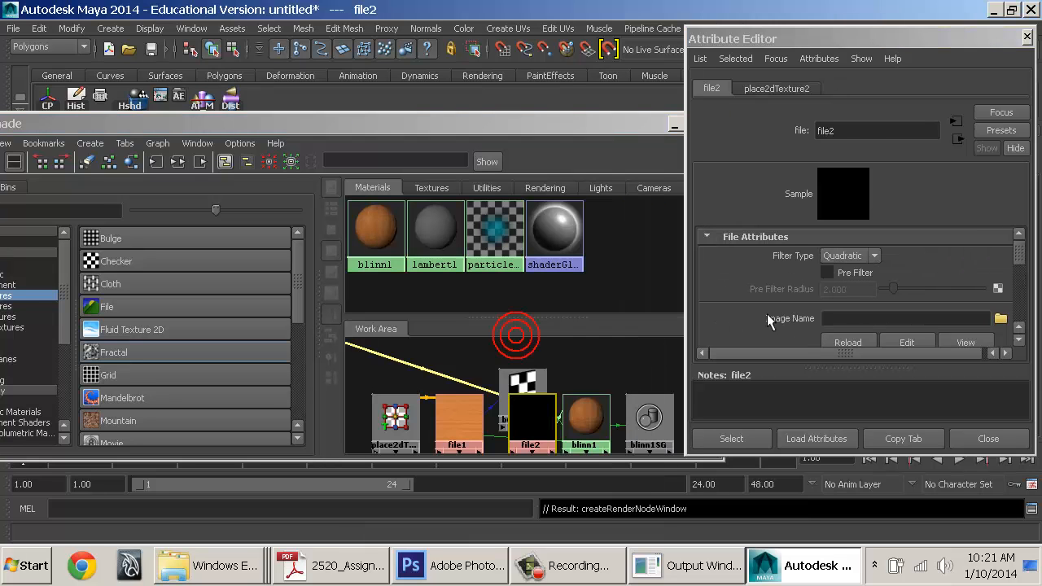
{"action": "left_click", "coordinate": [1001, 319]}
{"action": "left_click", "coordinate": [440, 152]}
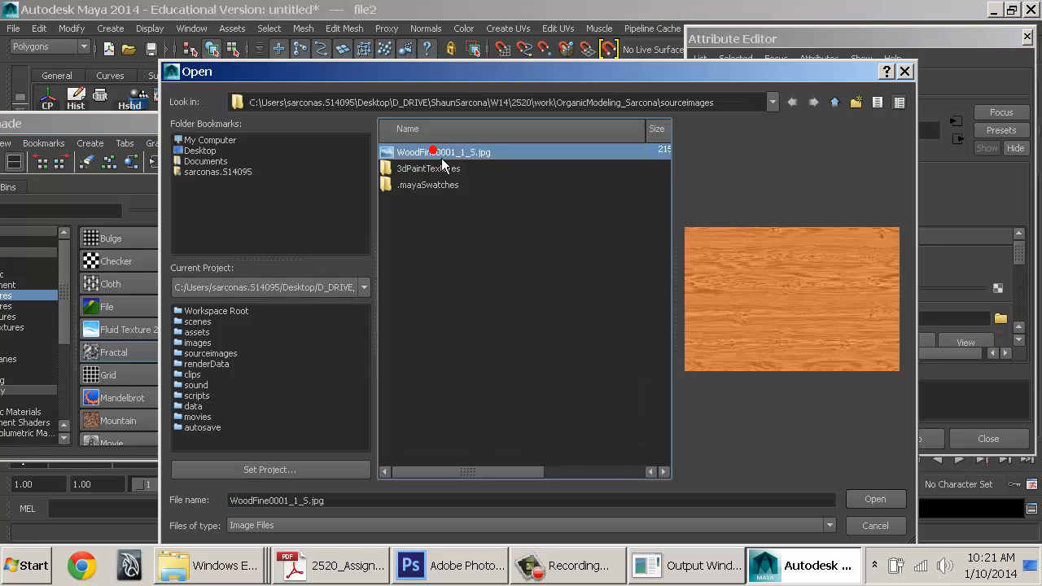
{"action": "double_click", "coordinate": [440, 152]}
Place file2 above file1, regraph blinn1's connections, and select place2dTexture1
{"action": "left_click_drag", "start_coordinate": [538, 415], "coordinate": [454, 352]}
{"action": "left_click", "coordinate": [590, 422]}
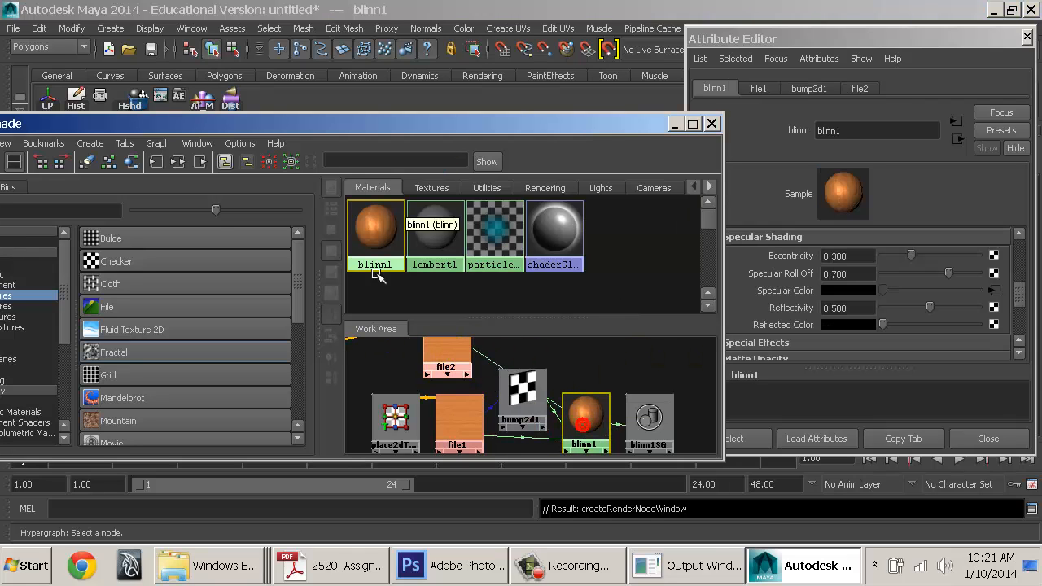
{"action": "left_click", "coordinate": [181, 162]}
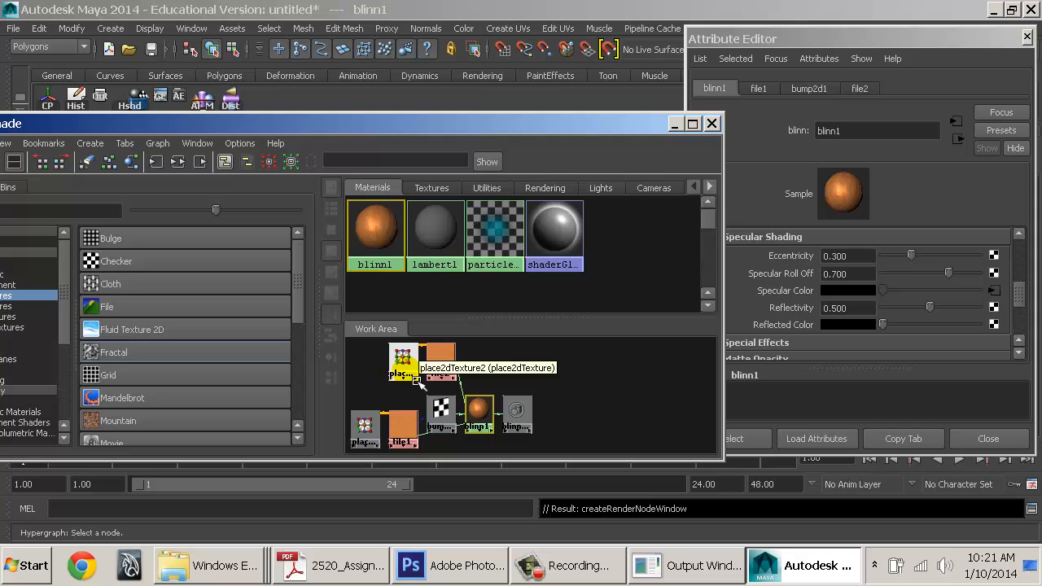
{"action": "left_click", "coordinate": [364, 427]}
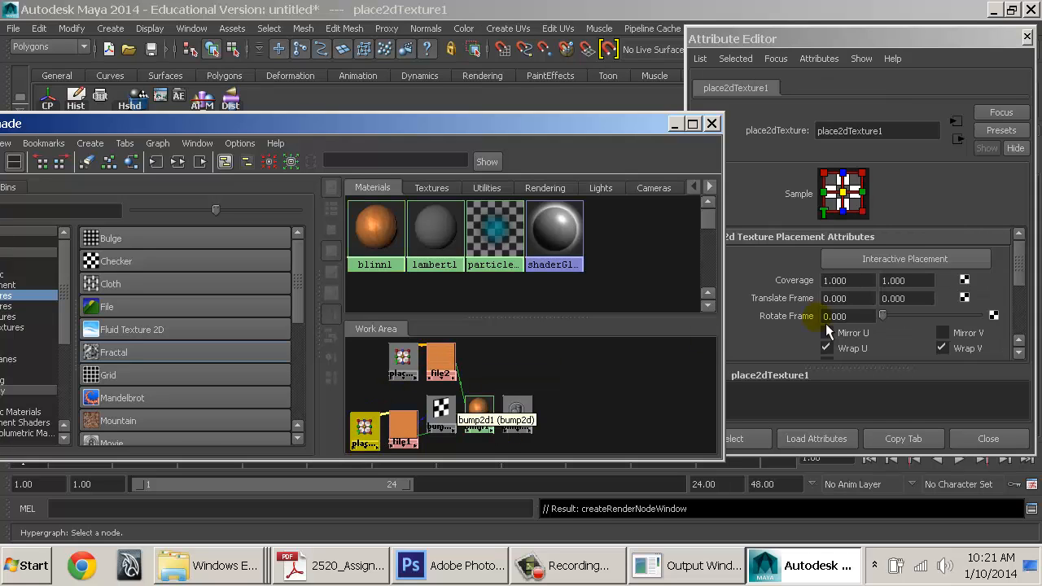
{"action": "scroll", "coordinate": [828, 329], "scroll_direction": "down", "scroll_amount": 2}
{"action": "scroll", "coordinate": [829, 324], "scroll_direction": "up", "scroll_amount": 2}
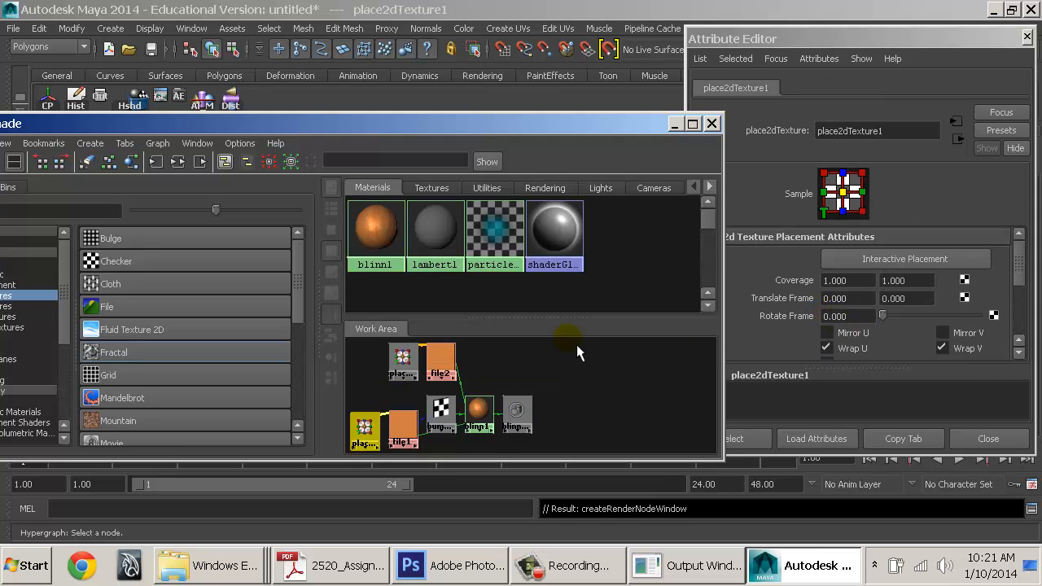
Set place2dTexture1's Repeat UV to 5 × 5
{"action": "right_click_drag", "start_coordinate": [493, 289], "coordinate": [620, 282], "text": "alt"}
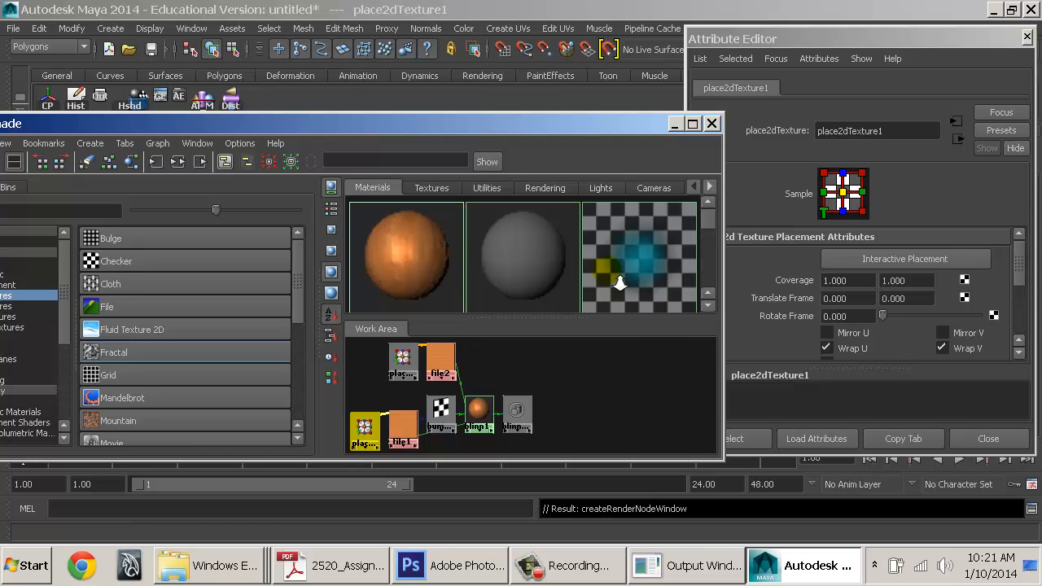
{"action": "right_click_drag", "start_coordinate": [463, 286], "coordinate": [660, 280], "text": "alt"}
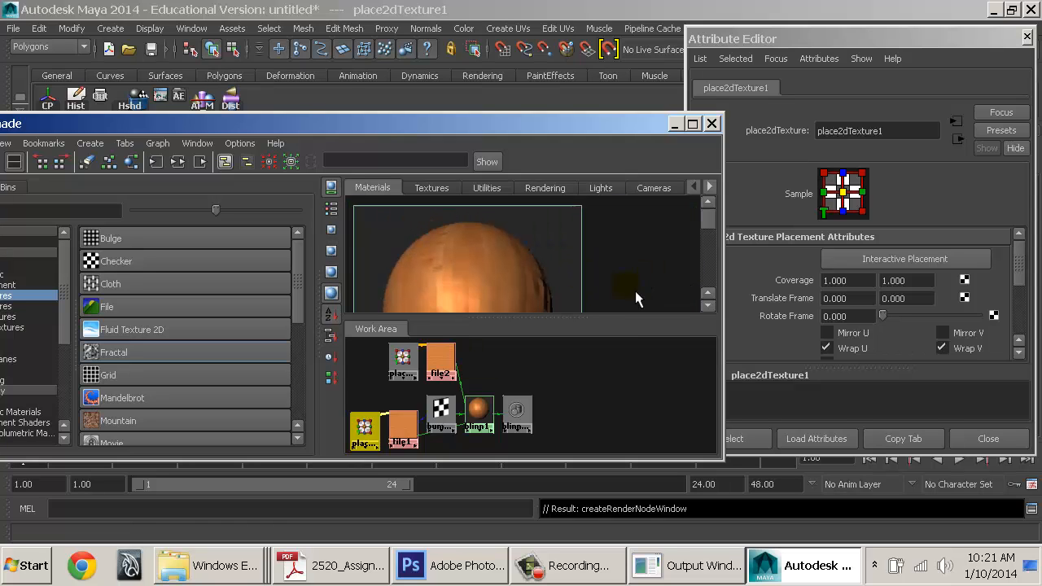
{"action": "middle_click_drag", "start_coordinate": [612, 281], "coordinate": [617, 247], "text": "alt"}
{"action": "scroll", "coordinate": [871, 316], "scroll_direction": "down", "scroll_amount": 3}
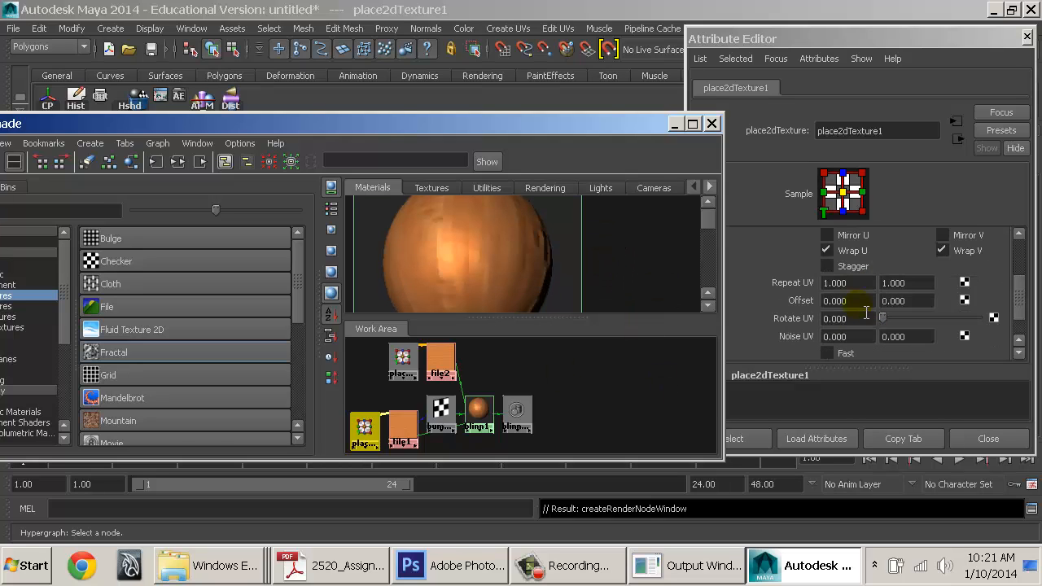
{"action": "left_click_drag", "start_coordinate": [859, 283], "coordinate": [760, 280]}
{"action": "type", "text": "5"}
{"action": "key", "text": "Tab"}
{"action": "type", "text": "5"}
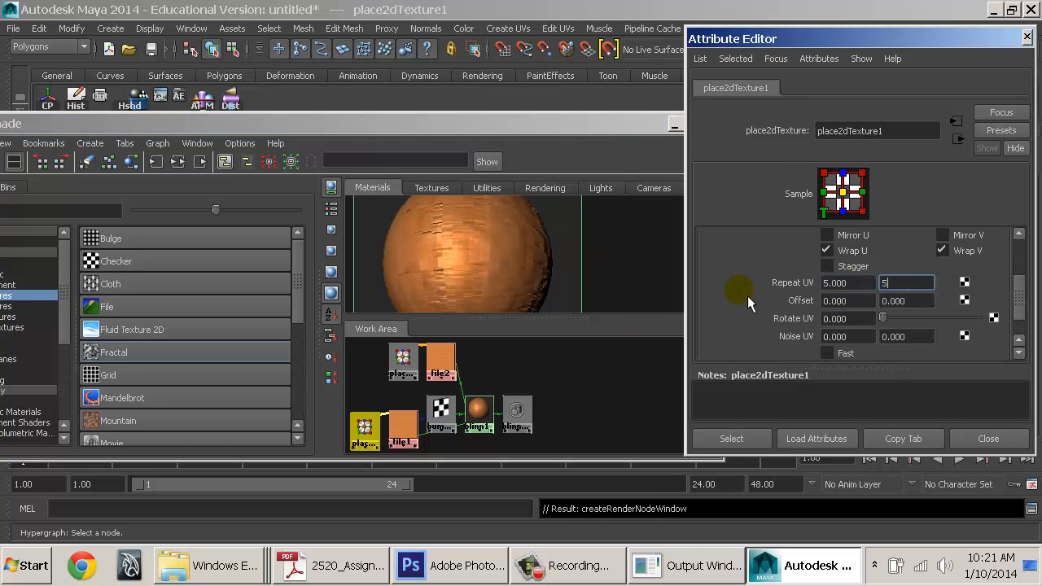
{"action": "key", "text": "Tab"}
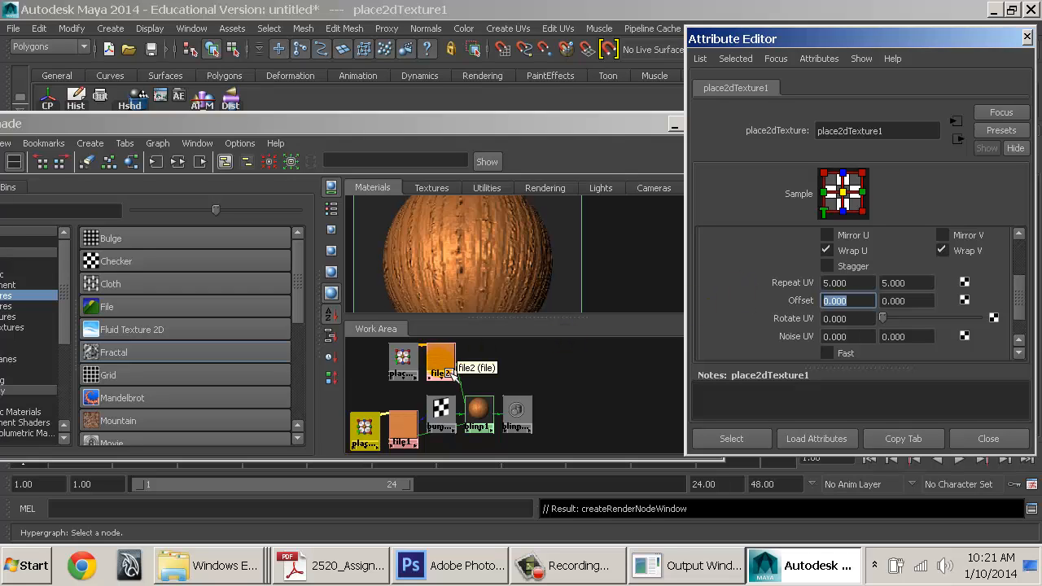
Nudge bump2d1 lower and inspect bump2d1, place2dTexture1 and file2
{"action": "left_click", "coordinate": [449, 419]}
{"action": "left_click_drag", "start_coordinate": [451, 419], "coordinate": [452, 437]}
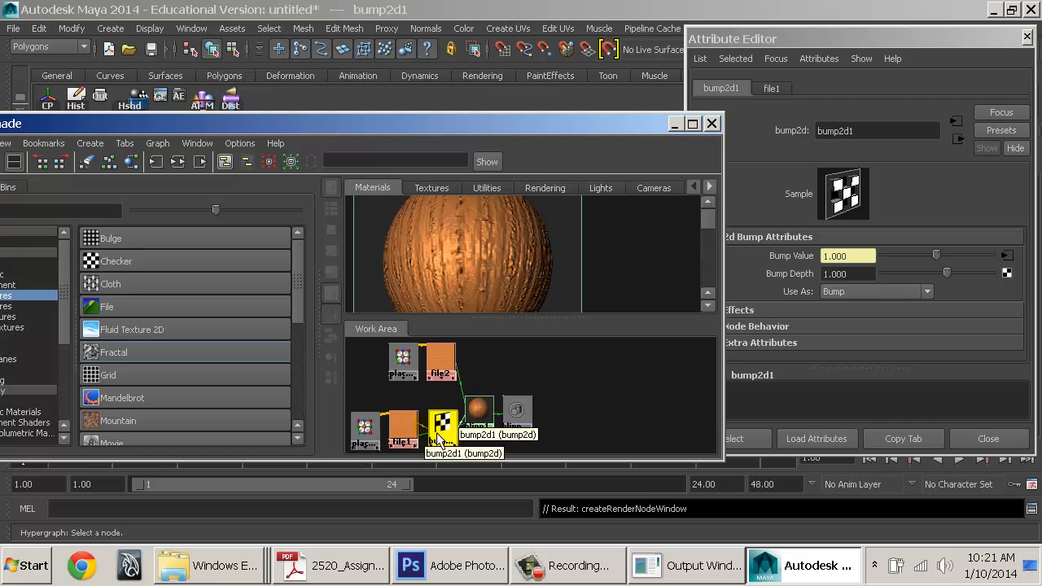
{"action": "left_click", "coordinate": [378, 439]}
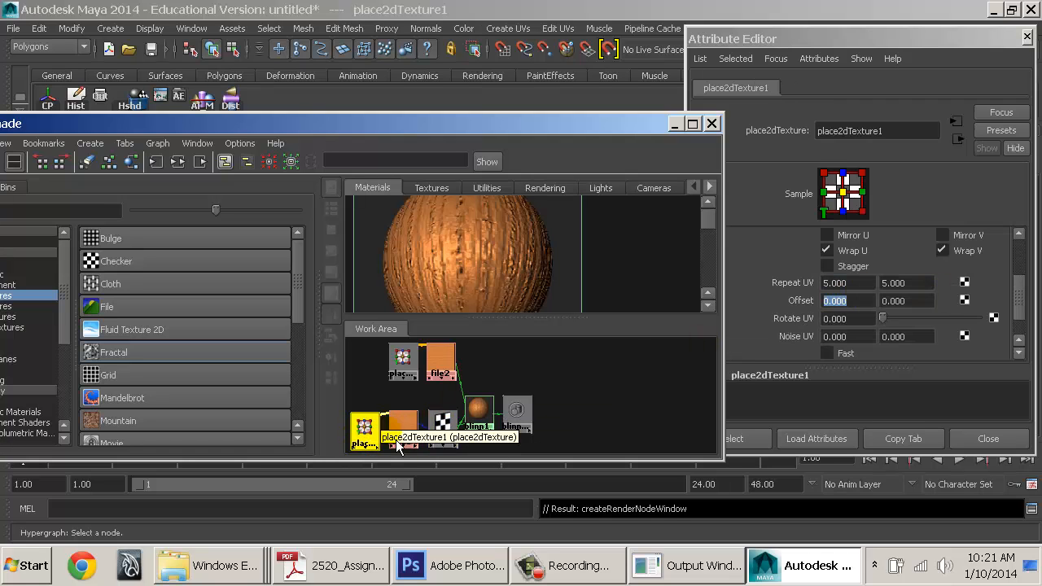
{"action": "left_click", "coordinate": [442, 425]}
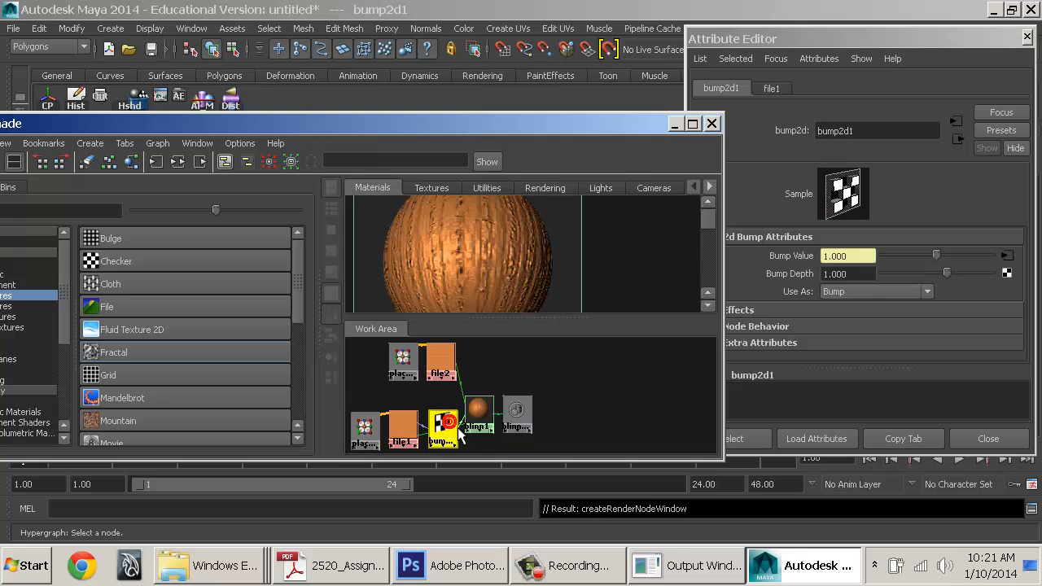
{"action": "left_click", "coordinate": [438, 362]}
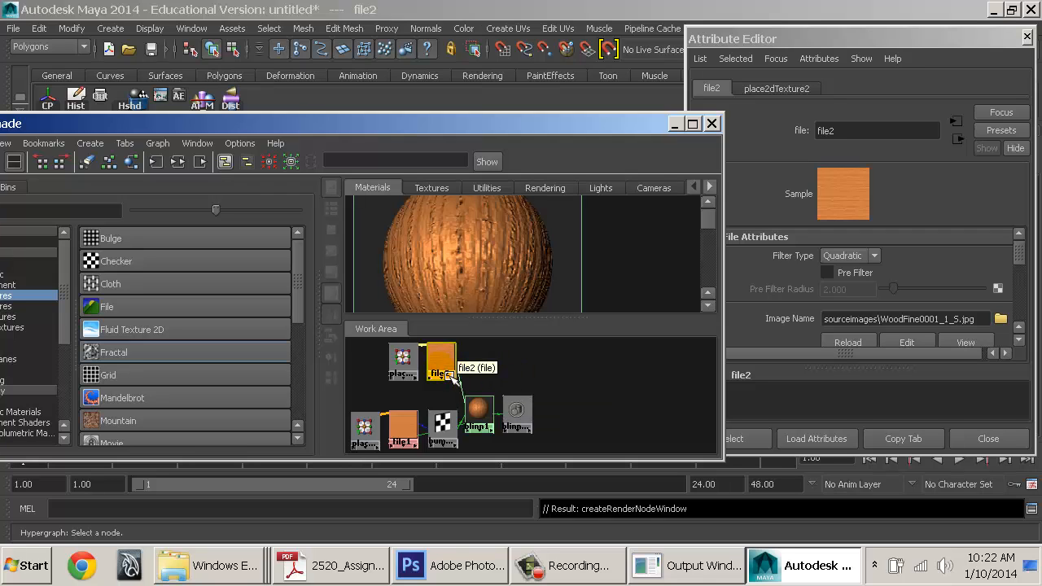
Set place2dTexture2's first Repeat UV value to 5
{"action": "left_click", "coordinate": [403, 363]}
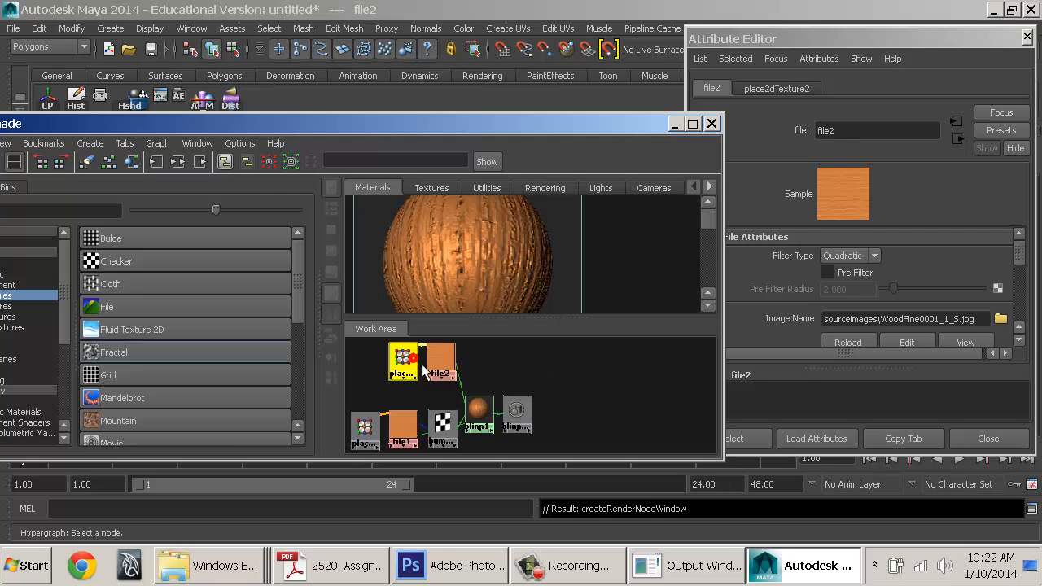
{"action": "left_click_drag", "start_coordinate": [849, 284], "coordinate": [769, 284]}
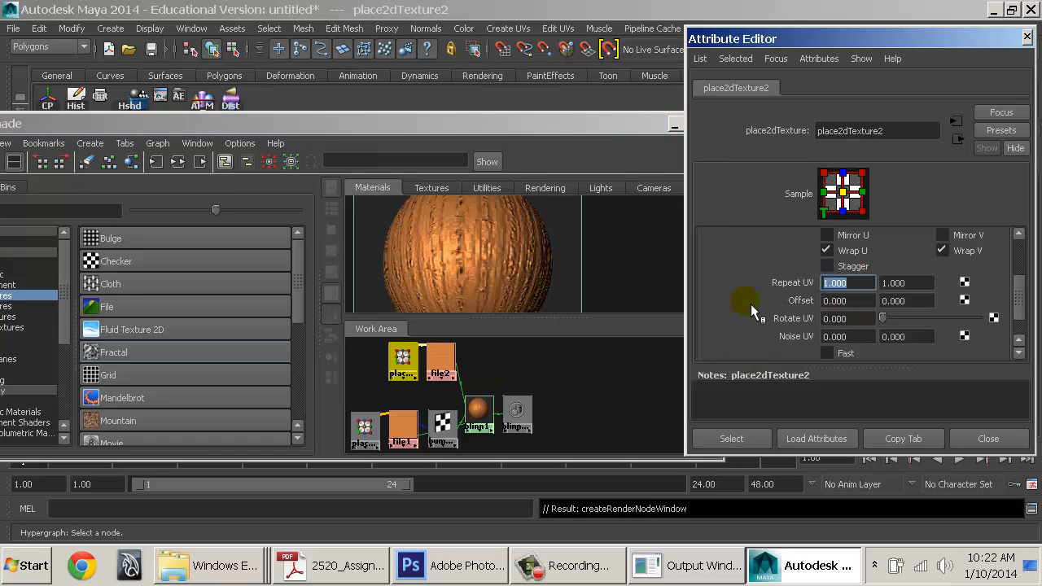
{"action": "type", "text": "5"}
{"action": "key", "text": "Tab"}
{"action": "type", "text": "5"}
{"action": "key", "text": "Tab"}
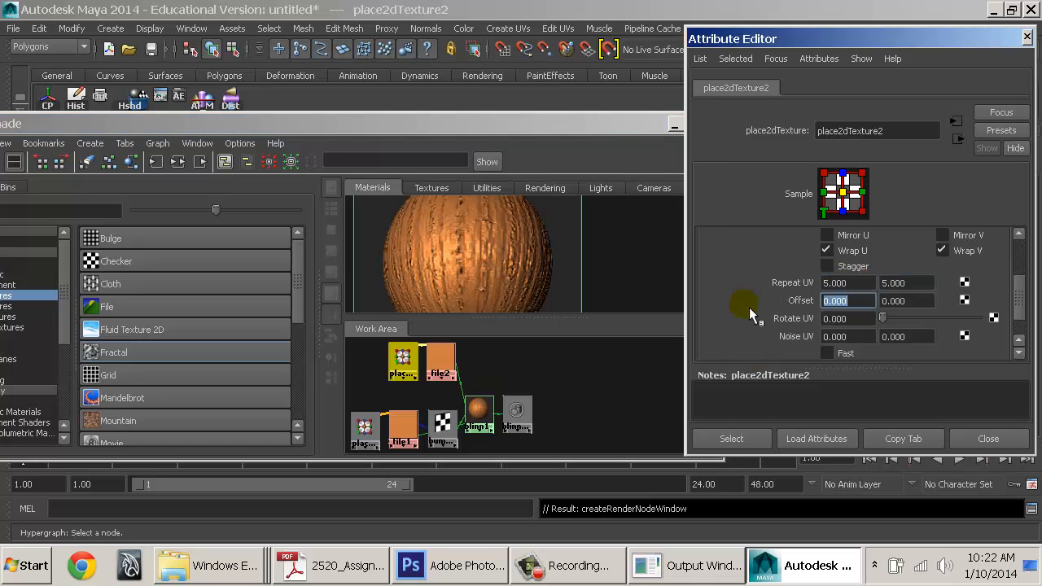
Compare the place2dTexture1 and place2dTexture2 placement settings
{"action": "left_click", "coordinate": [570, 388]}
{"action": "left_click", "coordinate": [403, 360]}
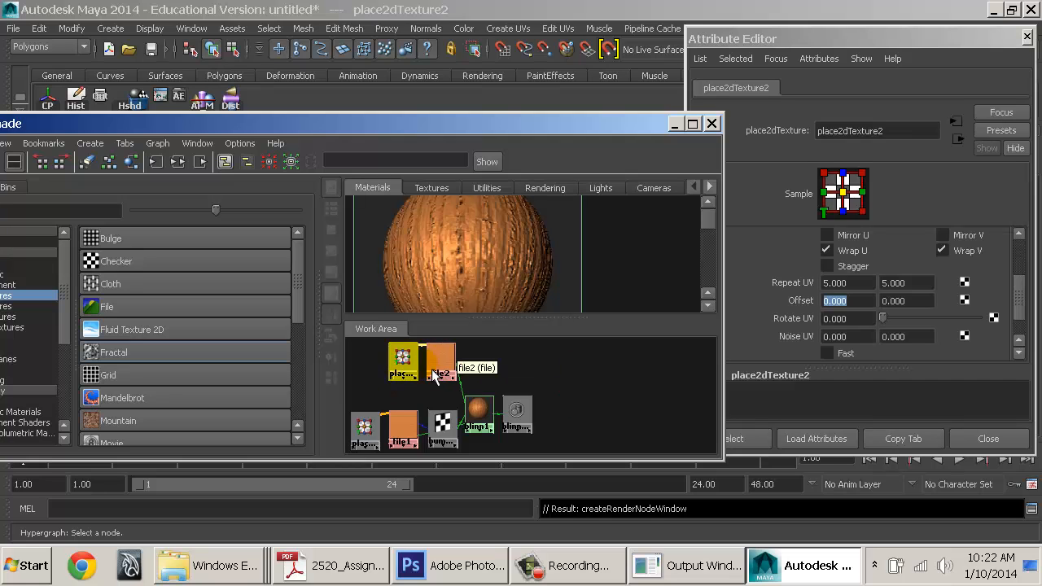
{"action": "left_click", "coordinate": [363, 427]}
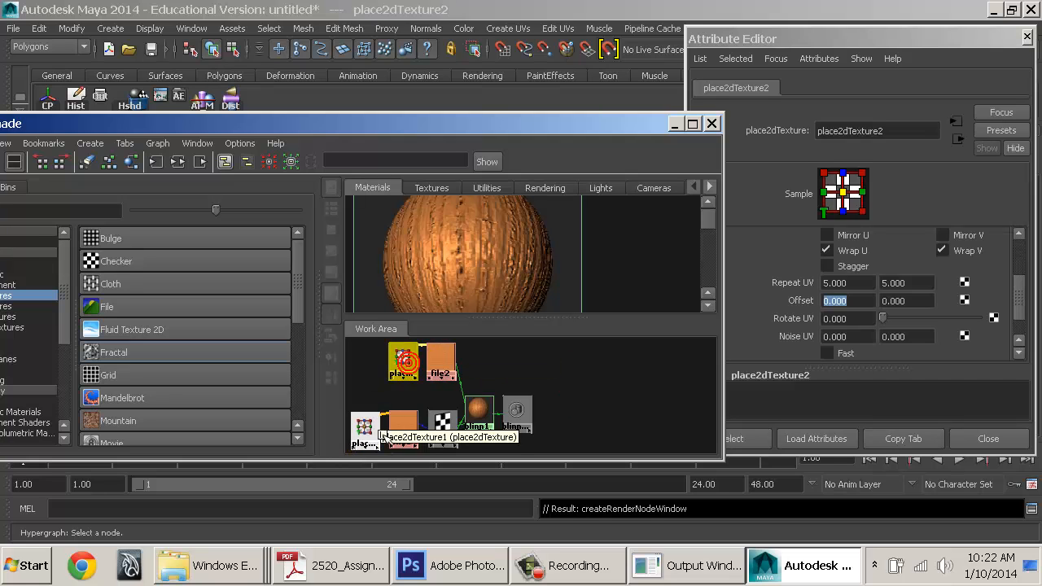
{"action": "left_click", "coordinate": [402, 365]}
{"action": "left_click", "coordinate": [366, 429]}
{"action": "left_click", "coordinate": [402, 364]}
{"action": "left_click", "coordinate": [370, 426]}
Delete place2dTexture2 and select the file2 texture
{"action": "left_click", "coordinate": [404, 367]}
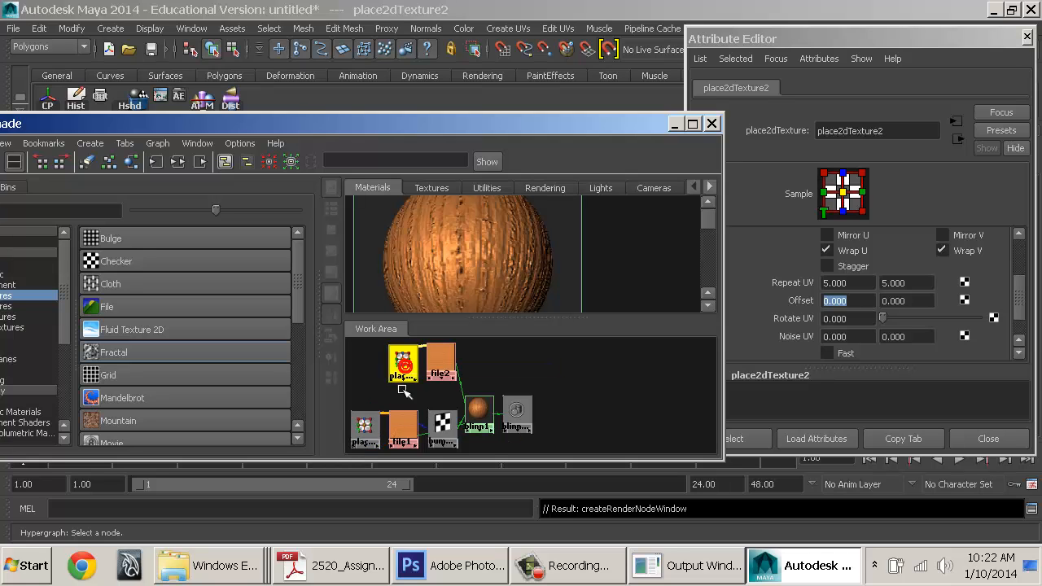
{"action": "left_click", "coordinate": [366, 427]}
{"action": "left_click", "coordinate": [404, 366]}
{"action": "key", "text": "Delete"}
{"action": "left_click", "coordinate": [440, 362]}
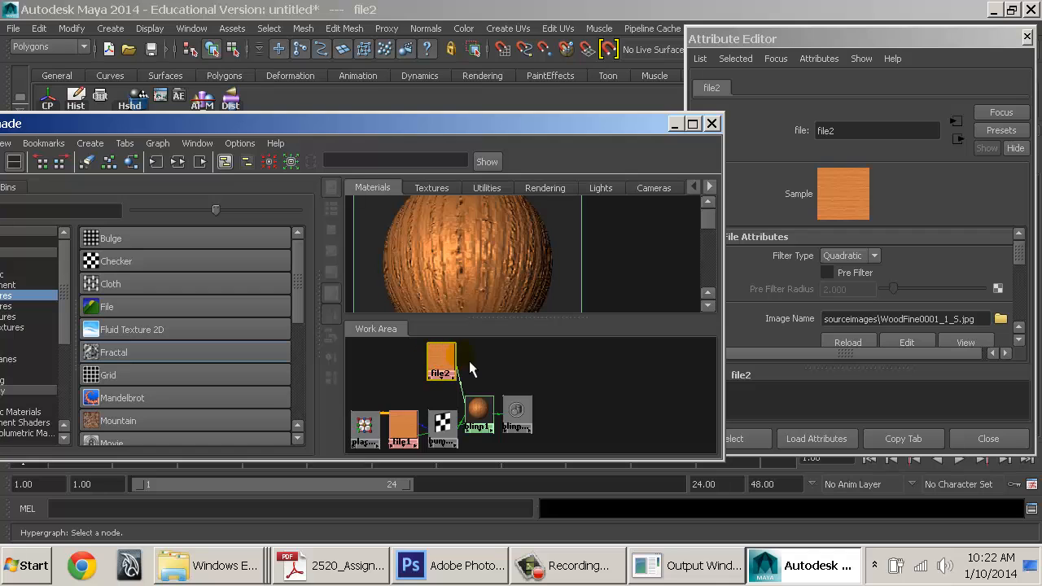
{"action": "scroll", "coordinate": [902, 258], "scroll_direction": "down", "scroll_amount": 6}
Adjust file2's Color Balance, lowering its Color Gain for a paler map
{"action": "left_click", "coordinate": [780, 255]}
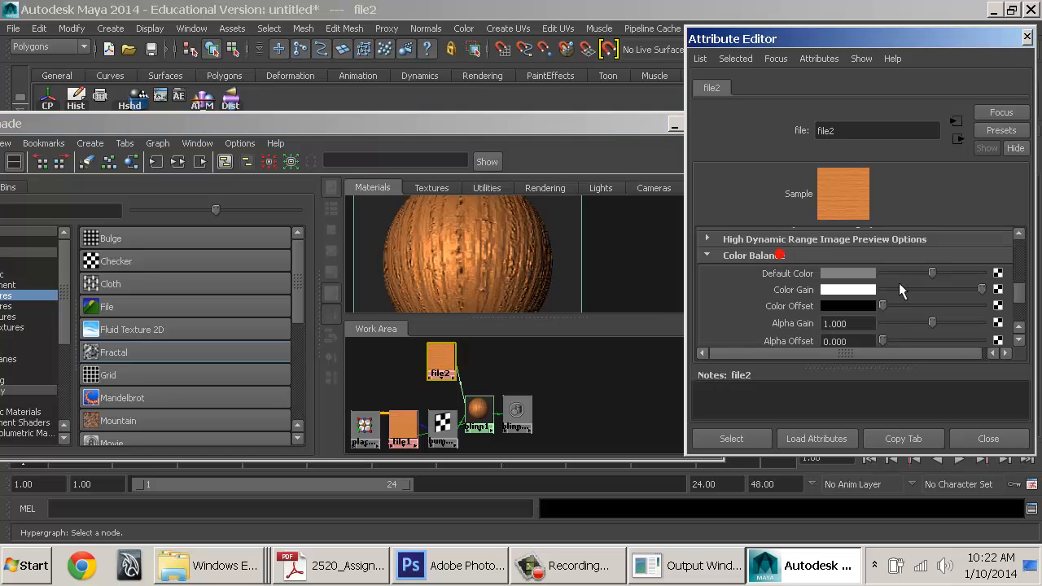
{"action": "left_click_drag", "start_coordinate": [883, 305], "coordinate": [919, 305]}
{"action": "left_click_drag", "start_coordinate": [981, 290], "coordinate": [936, 290]}
Connect place2dTexture1 to file2 and position it beside file2
{"action": "left_click", "coordinate": [558, 366]}
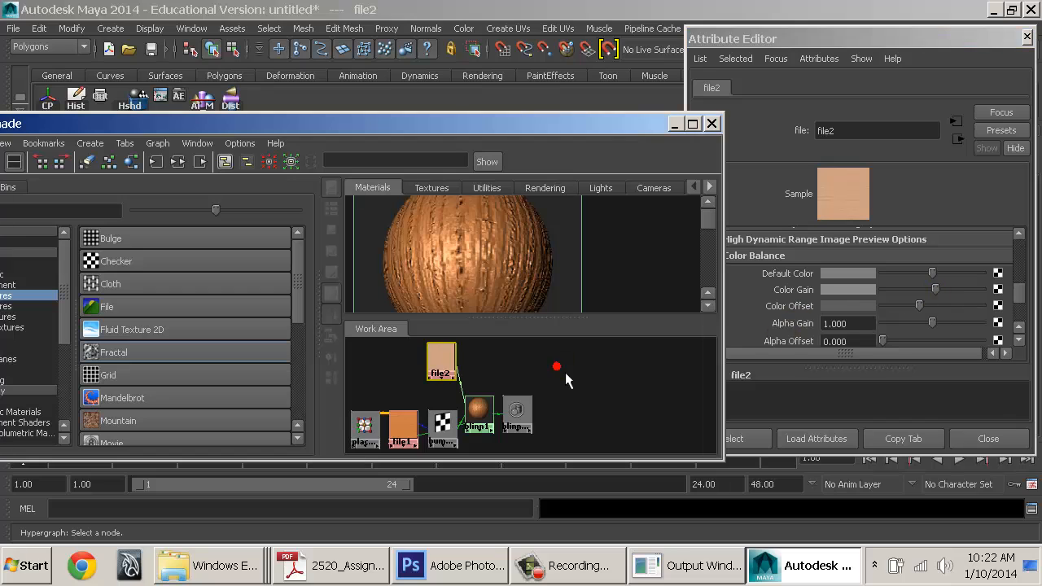
{"action": "left_click", "coordinate": [438, 363]}
{"action": "left_click_drag", "start_coordinate": [446, 372], "coordinate": [427, 375]}
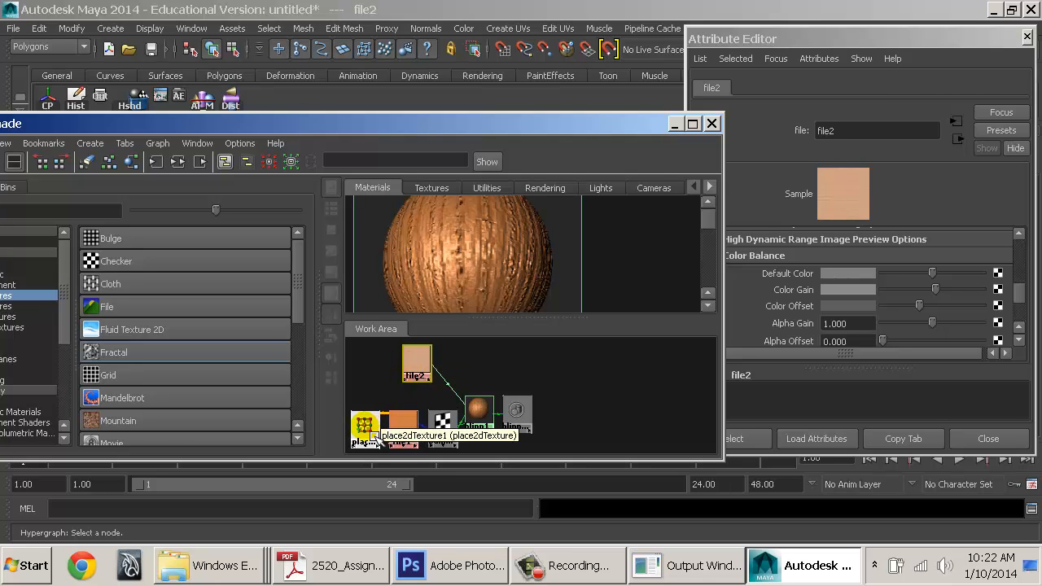
{"action": "middle_click_drag", "start_coordinate": [372, 434], "coordinate": [365, 392]}
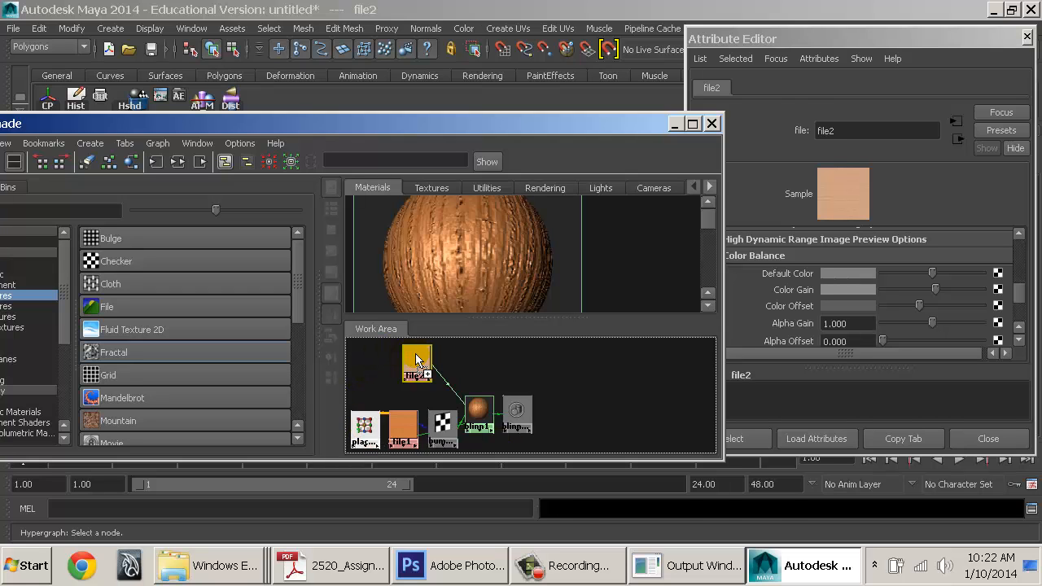
{"action": "middle_click_drag", "start_coordinate": [416, 353], "coordinate": [415, 355]}
{"action": "left_click", "coordinate": [366, 394]}
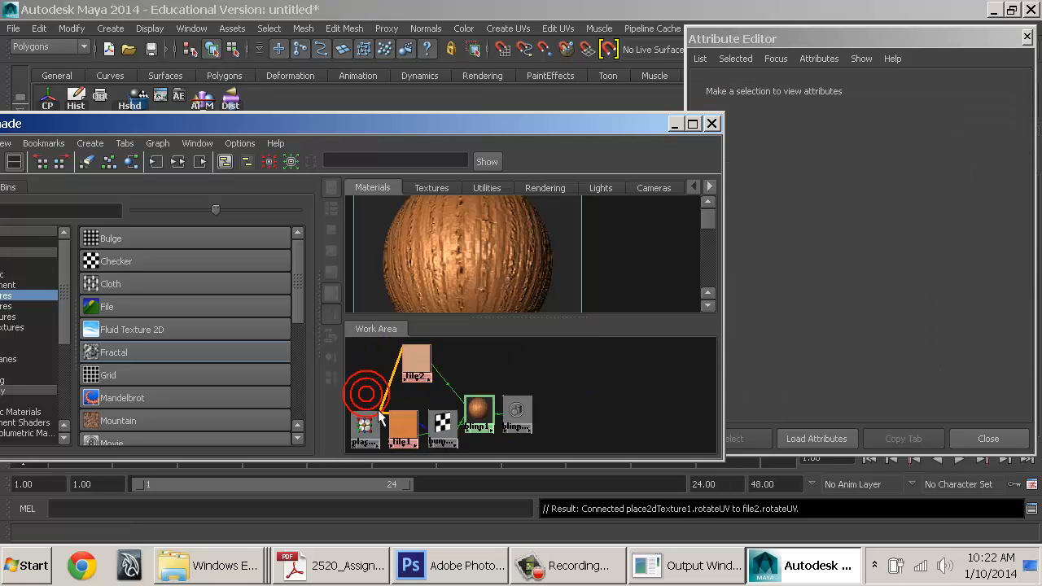
{"action": "left_click_drag", "start_coordinate": [379, 415], "coordinate": [376, 375]}
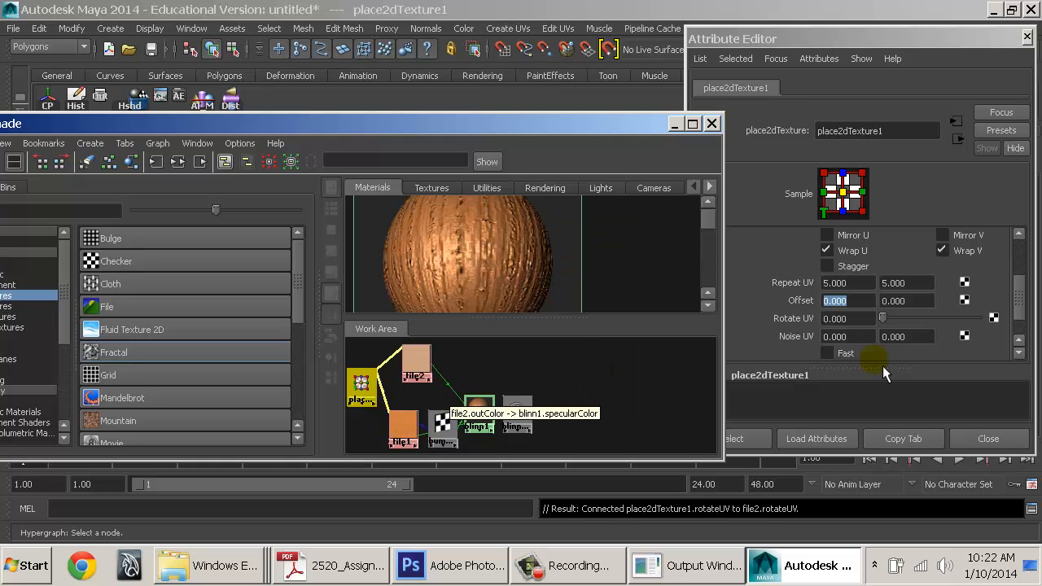
Set the shared placement's Repeat UV to 30 × 30
{"action": "left_click", "coordinate": [859, 284]}
{"action": "type", "text": "30"}
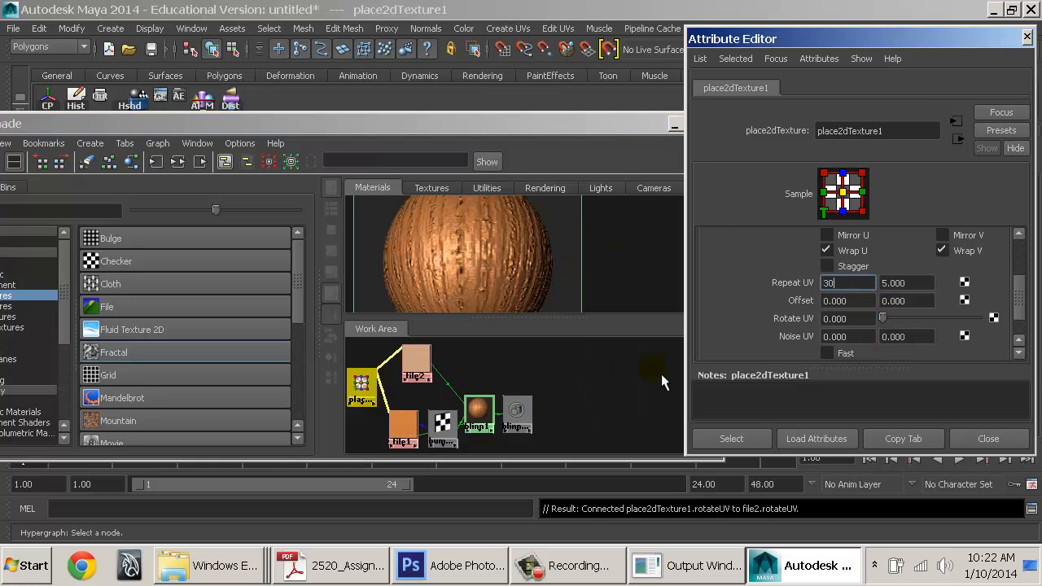
{"action": "key", "text": "Tab"}
{"action": "type", "text": "30"}
{"action": "key", "text": "Tab"}
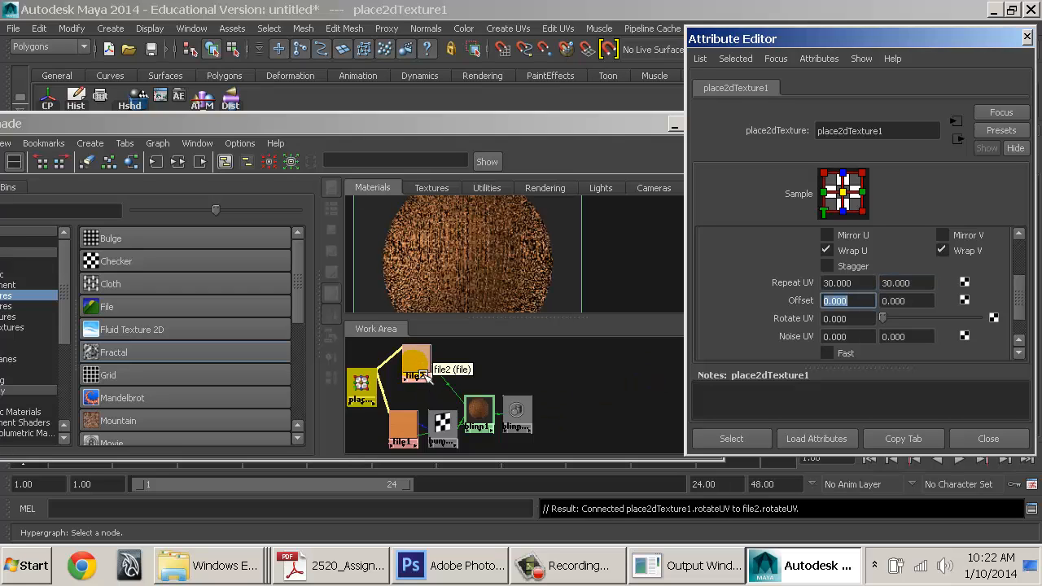
Change place2dTexture1's Repeat UV to 2 × 2
{"action": "right_click_drag", "start_coordinate": [403, 353], "coordinate": [425, 378], "text": "alt"}
{"action": "middle_click_drag", "start_coordinate": [402, 388], "coordinate": [542, 395], "text": "alt"}
{"action": "right_click_drag", "start_coordinate": [542, 396], "coordinate": [730, 429], "text": "alt"}
{"action": "right_click_drag", "start_coordinate": [577, 418], "coordinate": [659, 437], "text": "alt"}
{"action": "left_click_drag", "start_coordinate": [859, 282], "coordinate": [749, 314]}
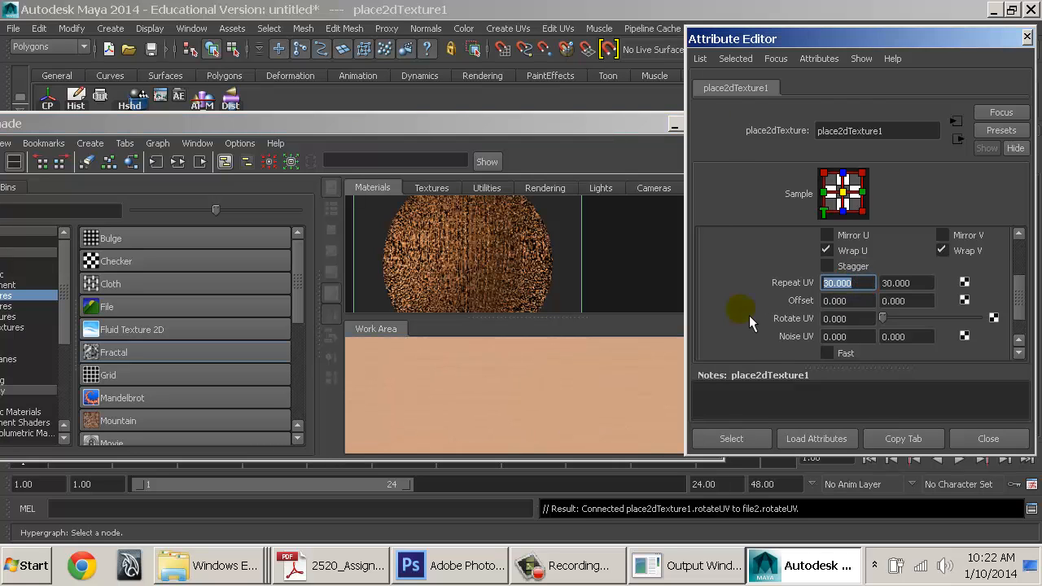
{"action": "type", "text": "2"}
{"action": "key", "text": "Tab"}
{"action": "type", "text": "2"}
{"action": "key", "text": "Tab"}
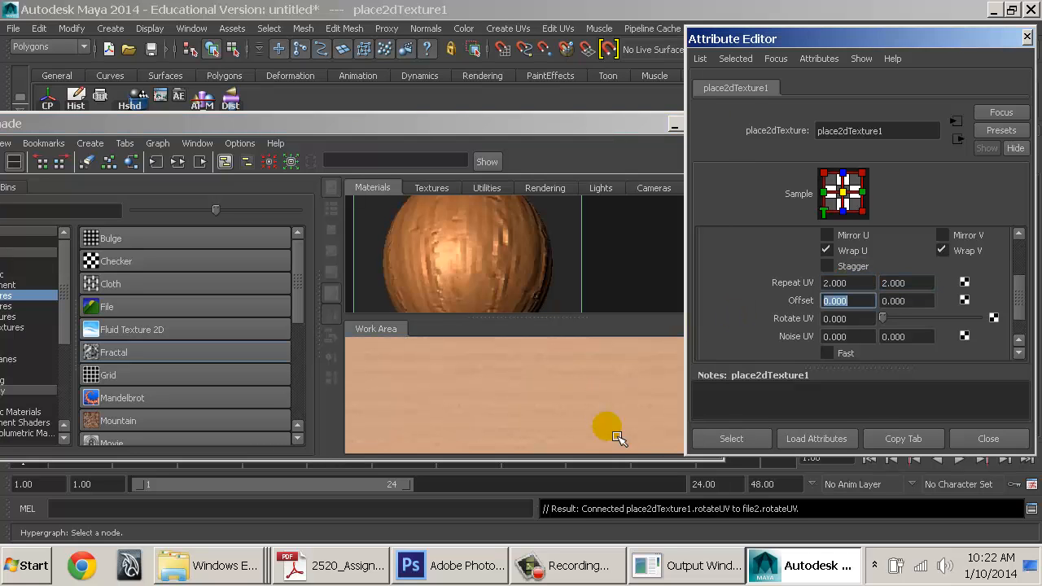
Lower file2's Color Gain to grey for a darker specular map
{"action": "mouse_move", "coordinate": [617, 435]}
{"action": "right_mouse_down", "text": "alt"}
{"action": "mouse_move", "coordinate": [594, 445]}
{"action": "mouse_move", "coordinate": [524, 412]}
{"action": "mouse_move", "coordinate": [608, 420]}
{"action": "right_mouse_up", "text": "alt"}
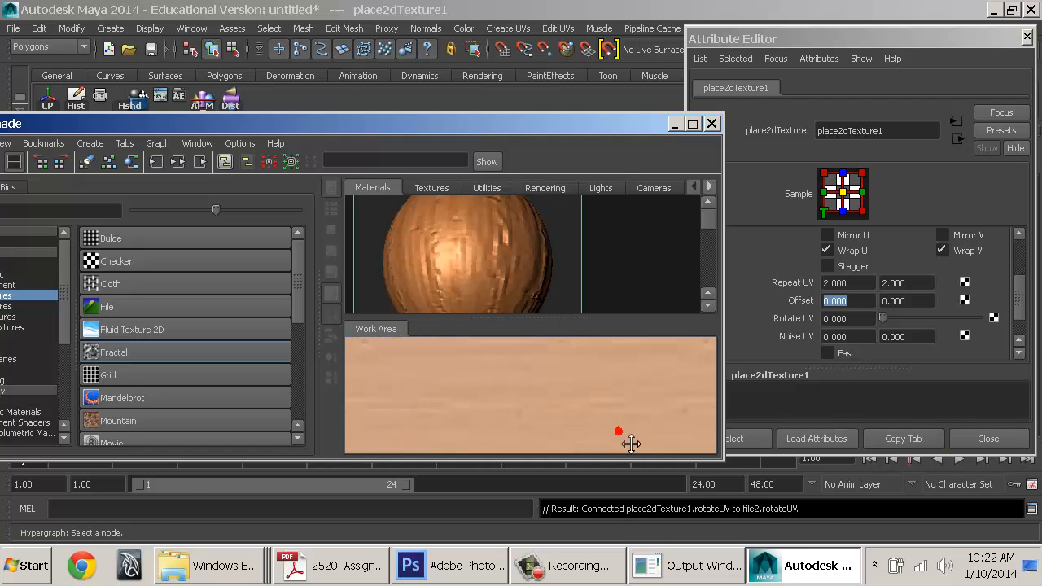
{"action": "middle_click_drag", "start_coordinate": [619, 431], "coordinate": [670, 451], "text": "alt"}
{"action": "left_click", "coordinate": [516, 396]}
{"action": "left_click_drag", "start_coordinate": [934, 289], "coordinate": [983, 292]}
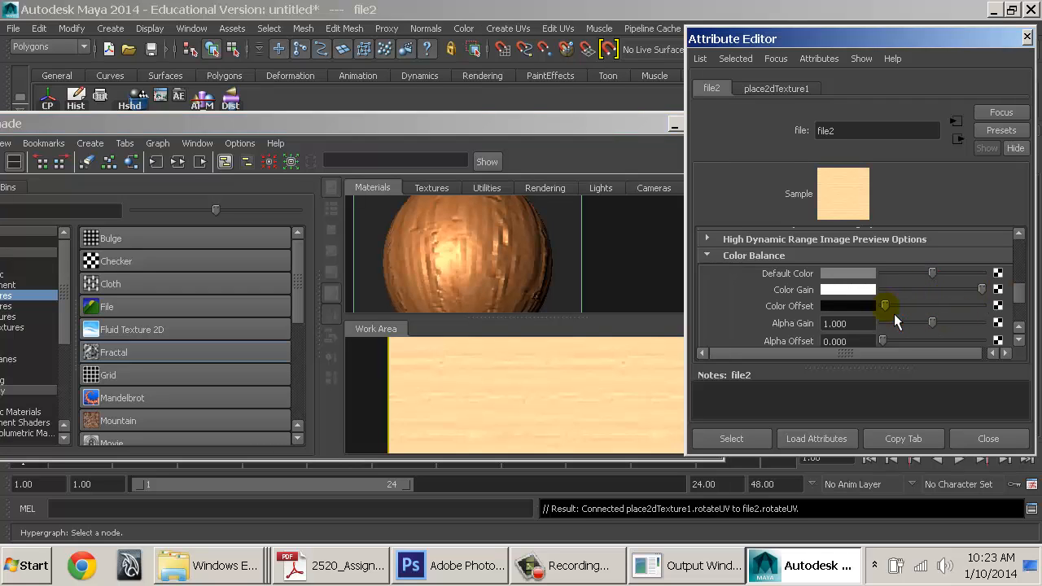
{"action": "left_click", "coordinate": [924, 290]}
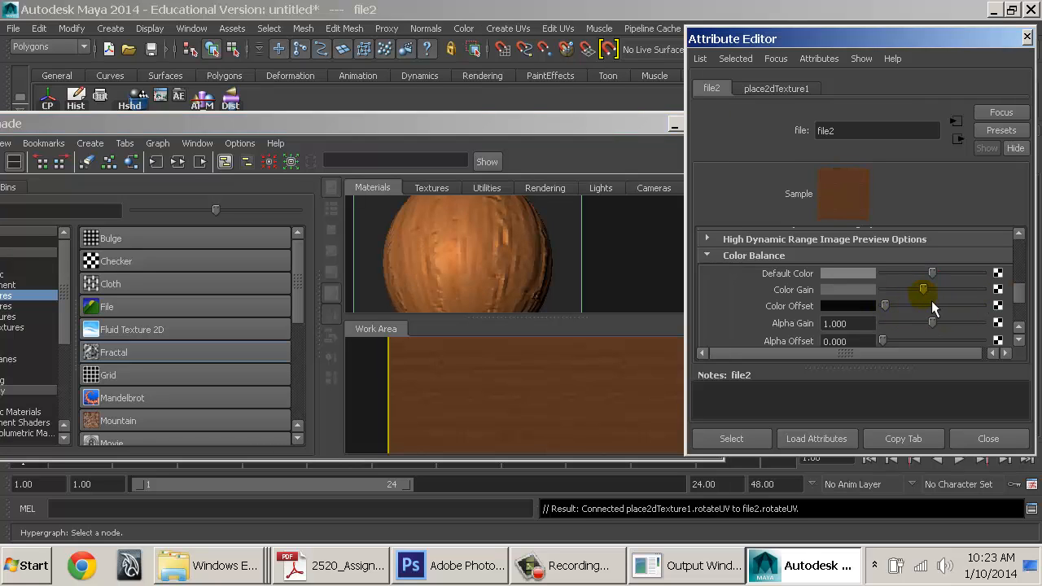
{"action": "left_click_drag", "start_coordinate": [923, 290], "coordinate": [926, 290]}
{"action": "right_click_drag", "start_coordinate": [598, 423], "coordinate": [483, 409], "text": "alt"}
{"action": "middle_click_drag", "start_coordinate": [526, 411], "coordinate": [532, 193], "text": "alt"}
{"action": "middle_click_drag", "start_coordinate": [513, 351], "coordinate": [784, 484], "text": "alt"}
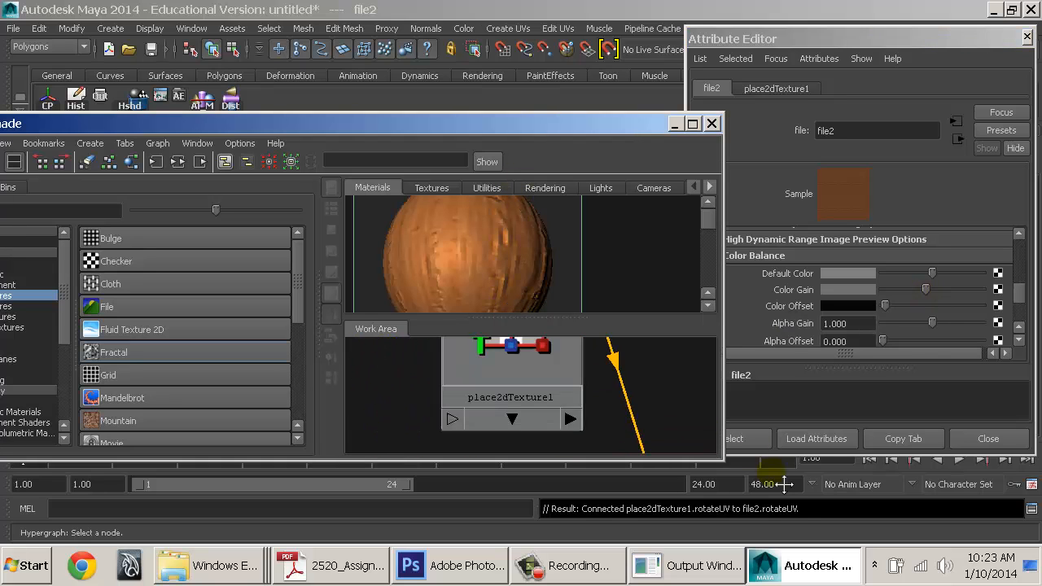
{"action": "right_click_drag", "start_coordinate": [784, 485], "coordinate": [521, 390], "text": "alt"}
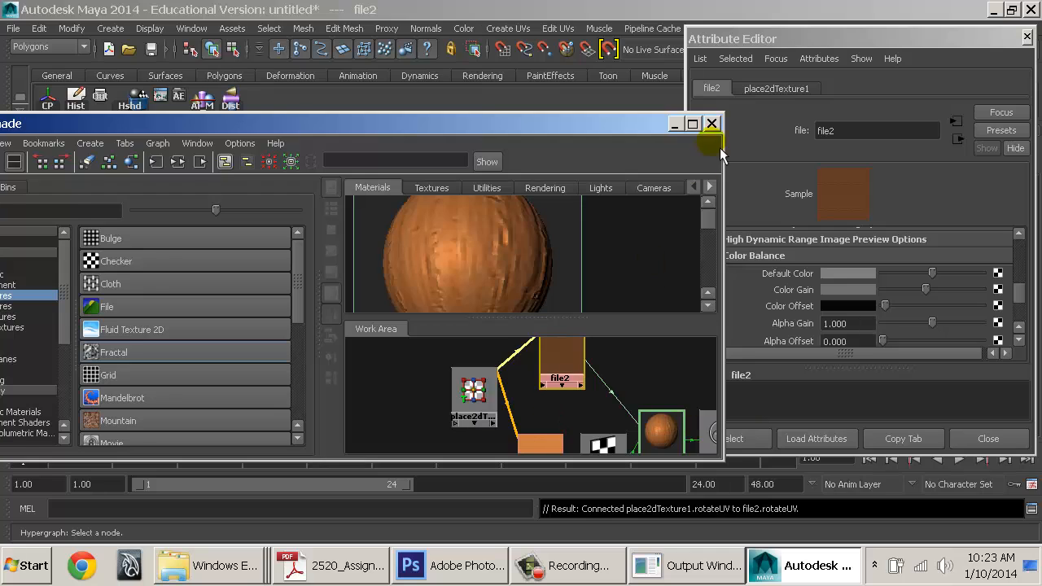
Maximize Hypershade, move place2dTexture1 left, and inspect a connection's attributes
{"action": "left_click", "coordinate": [694, 125]}
{"action": "middle_click_drag", "start_coordinate": [646, 410], "coordinate": [650, 450], "text": "alt"}
{"action": "right_click_drag", "start_coordinate": [638, 435], "coordinate": [707, 456], "text": "alt"}
{"action": "middle_click_drag", "start_coordinate": [692, 419], "coordinate": [703, 403], "text": "alt"}
{"action": "right_click_drag", "start_coordinate": [703, 403], "coordinate": [724, 418], "text": "alt"}
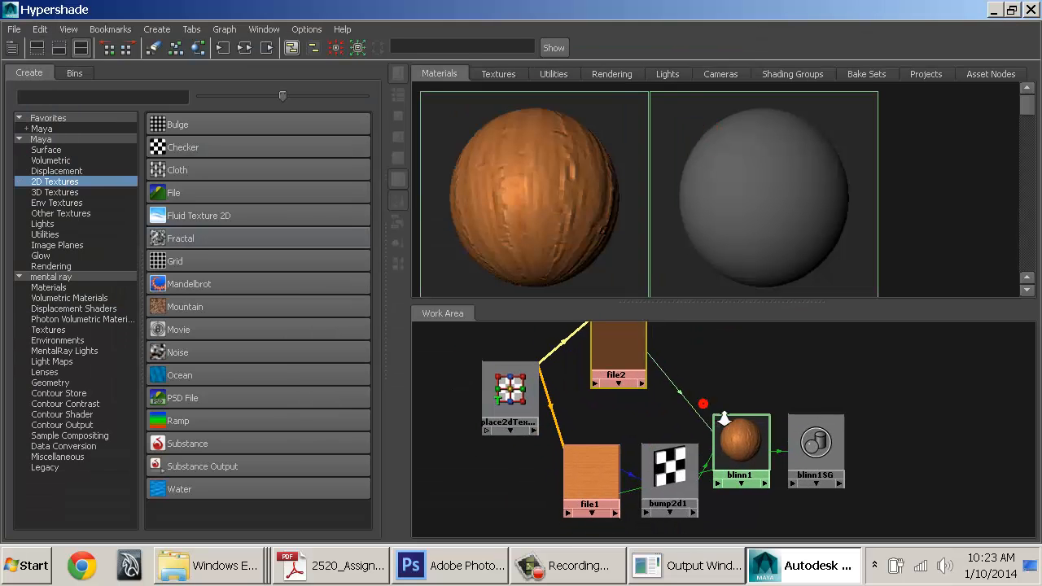
{"action": "left_click_drag", "start_coordinate": [514, 404], "coordinate": [380, 449]}
{"action": "middle_click_drag", "start_coordinate": [477, 458], "coordinate": [500, 465], "text": "alt"}
{"action": "middle_click_drag", "start_coordinate": [694, 463], "coordinate": [724, 469], "text": "alt"}
{"action": "right_click_drag", "start_coordinate": [724, 469], "coordinate": [688, 429], "text": "alt"}
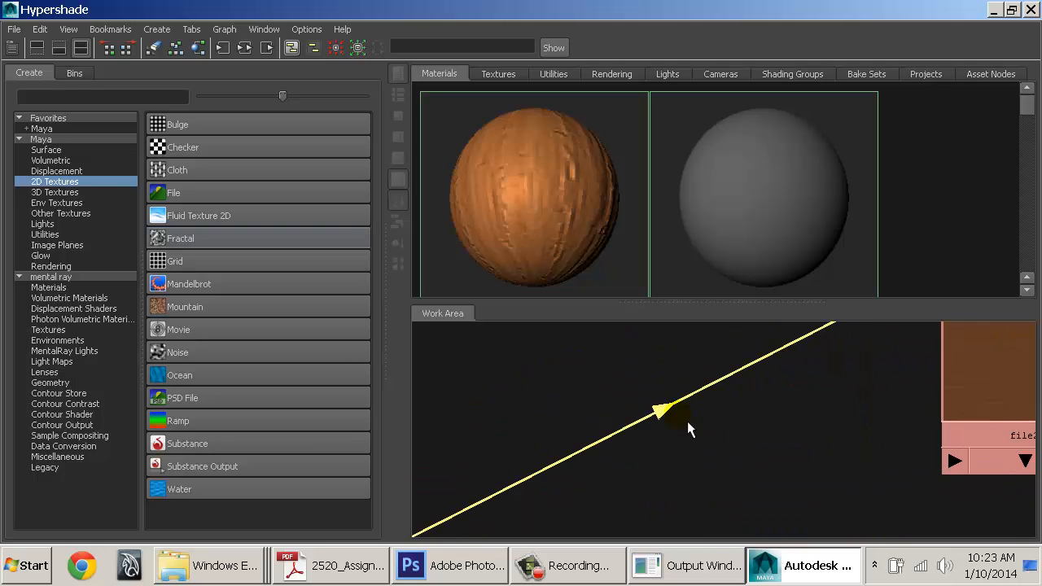
{"action": "left_click", "coordinate": [804, 453]}
{"action": "right_click_drag", "start_coordinate": [764, 478], "coordinate": [693, 465], "text": "alt"}
{"action": "middle_click_drag", "start_coordinate": [693, 465], "coordinate": [613, 438], "text": "alt"}
Arrange place2dTexture1, file1, file2, bump2d1 and blinn1 into a left-to-right row, then open Start
{"action": "left_click_drag", "start_coordinate": [539, 447], "coordinate": [512, 451]}
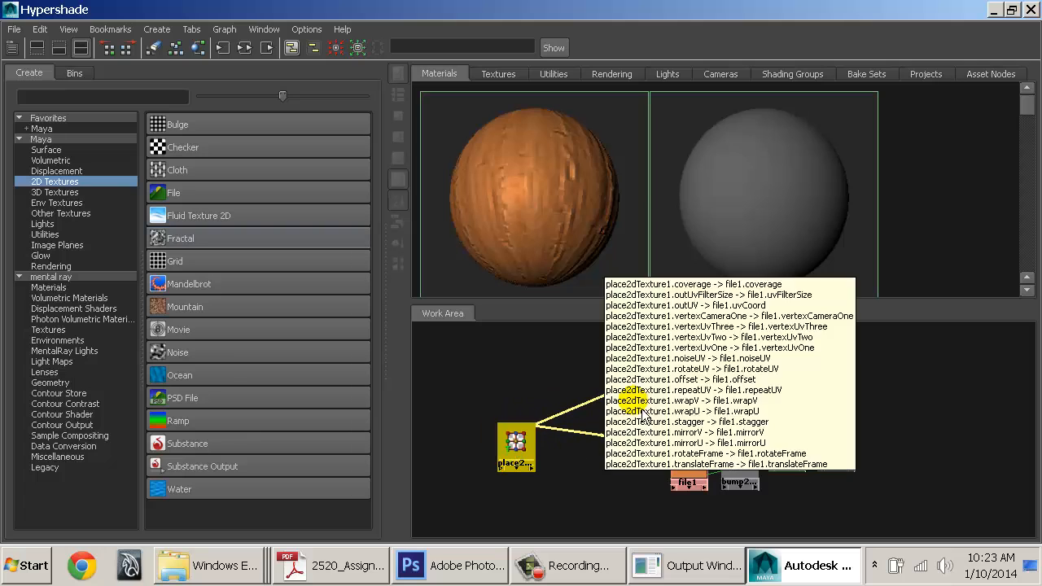
{"action": "left_click_drag", "start_coordinate": [696, 382], "coordinate": [641, 373]}
{"action": "left_click_drag", "start_coordinate": [706, 486], "coordinate": [661, 481]}
{"action": "left_click_drag", "start_coordinate": [656, 373], "coordinate": [621, 371]}
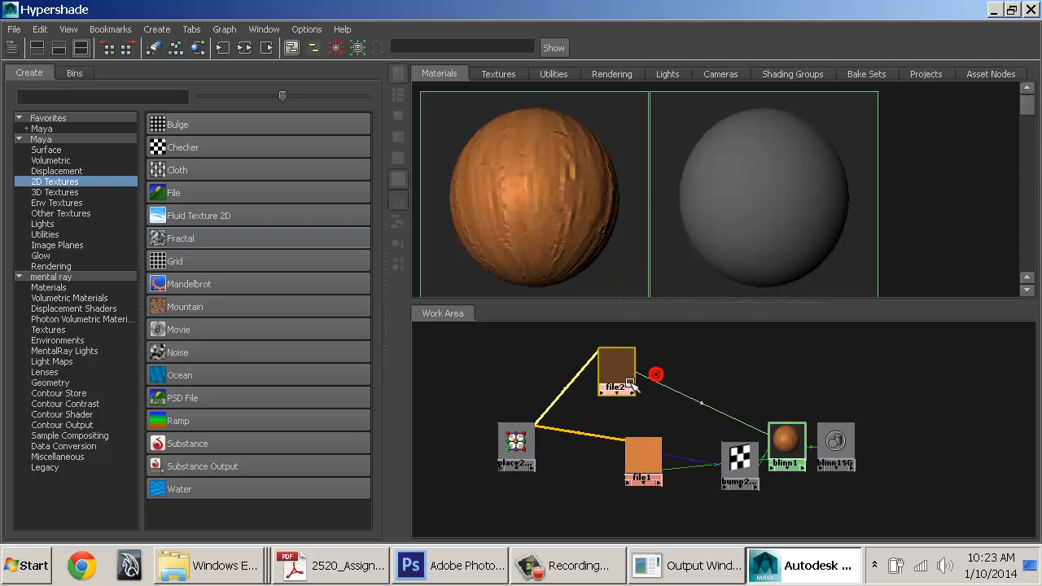
{"action": "left_click_drag", "start_coordinate": [794, 442], "coordinate": [796, 399]}
{"action": "left_click_drag", "start_coordinate": [658, 485], "coordinate": [642, 469]}
{"action": "left_click_drag", "start_coordinate": [751, 470], "coordinate": [709, 466]}
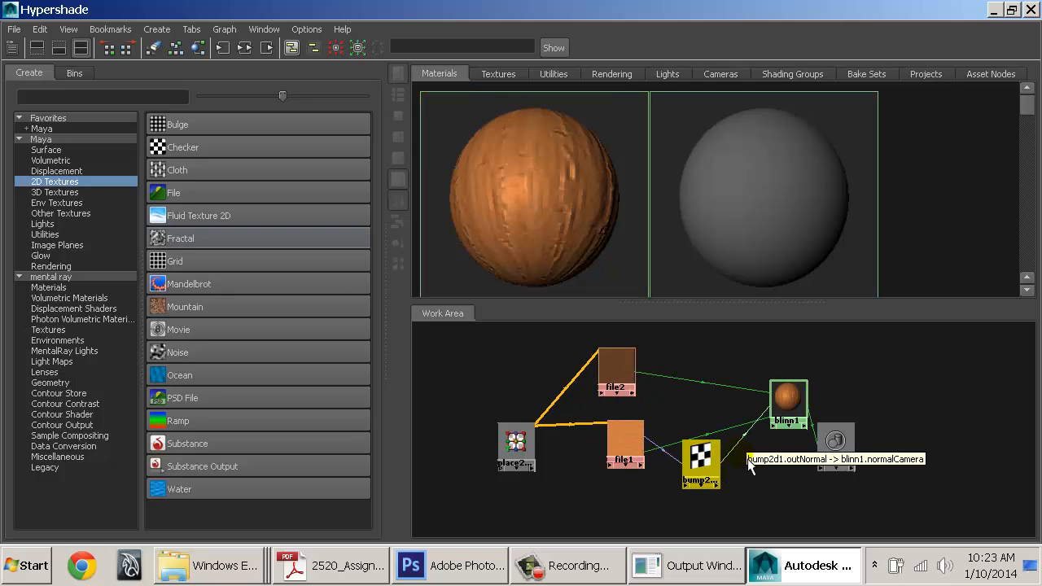
{"action": "left_click_drag", "start_coordinate": [790, 401], "coordinate": [794, 399]}
{"action": "left_click_drag", "start_coordinate": [698, 467], "coordinate": [683, 433]}
{"action": "left_click_drag", "start_coordinate": [633, 457], "coordinate": [600, 457]}
{"action": "left_click_drag", "start_coordinate": [792, 417], "coordinate": [934, 439]}
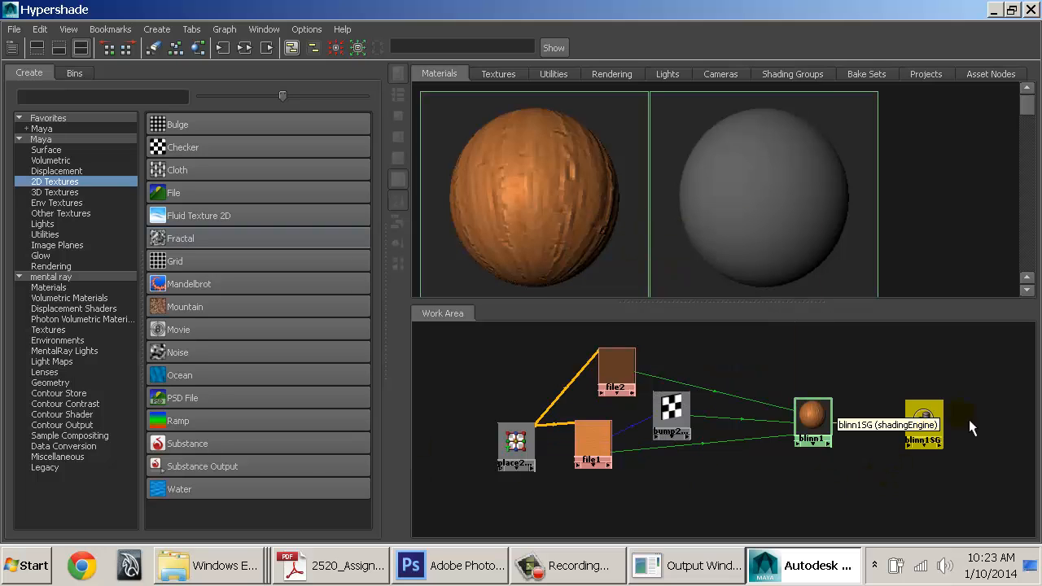
{"action": "key", "text": "super"}
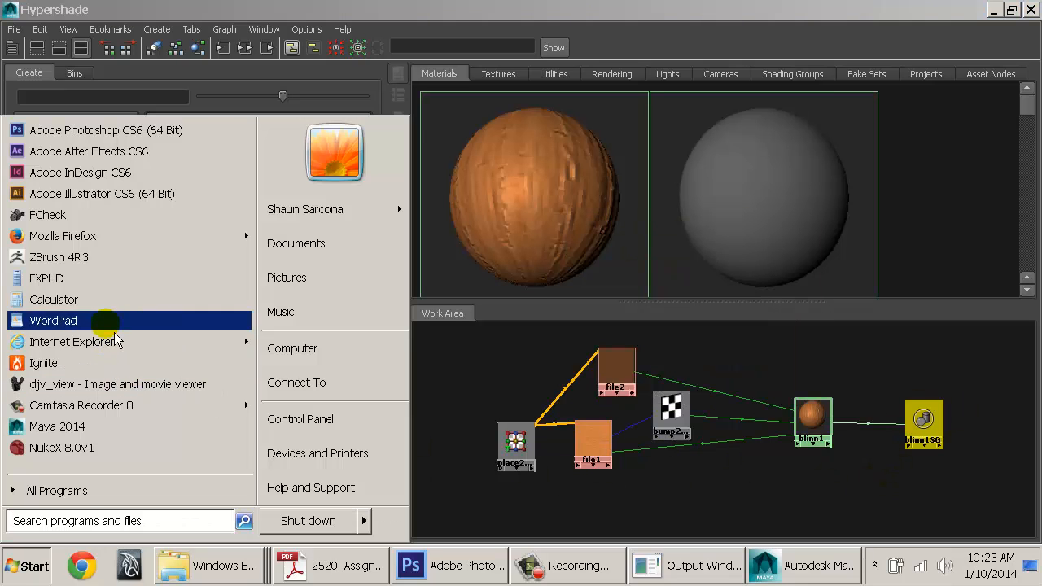
Search Google Images in Firefox for 'node graph shader', preview a result, then return to Maya
{"action": "left_click", "coordinate": [141, 238]}
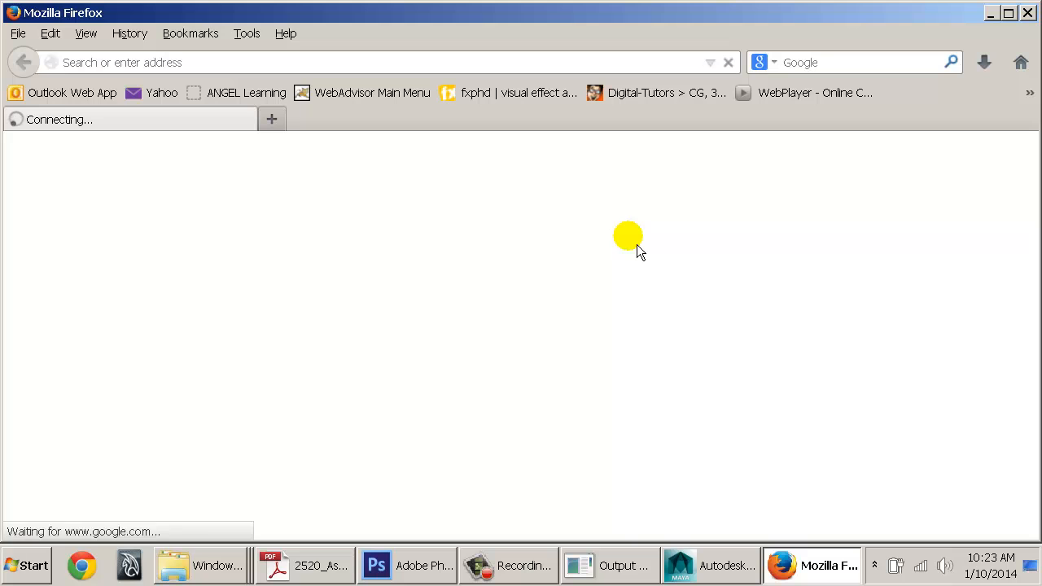
{"action": "type", "text": "node g"}
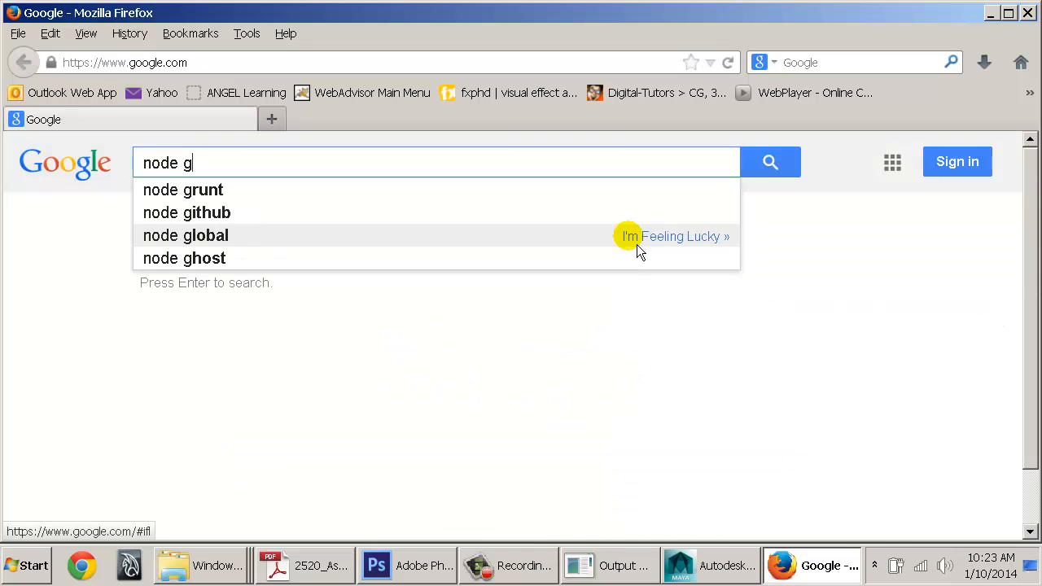
{"action": "type", "text": "raph shader"}
{"action": "key", "text": "Return"}
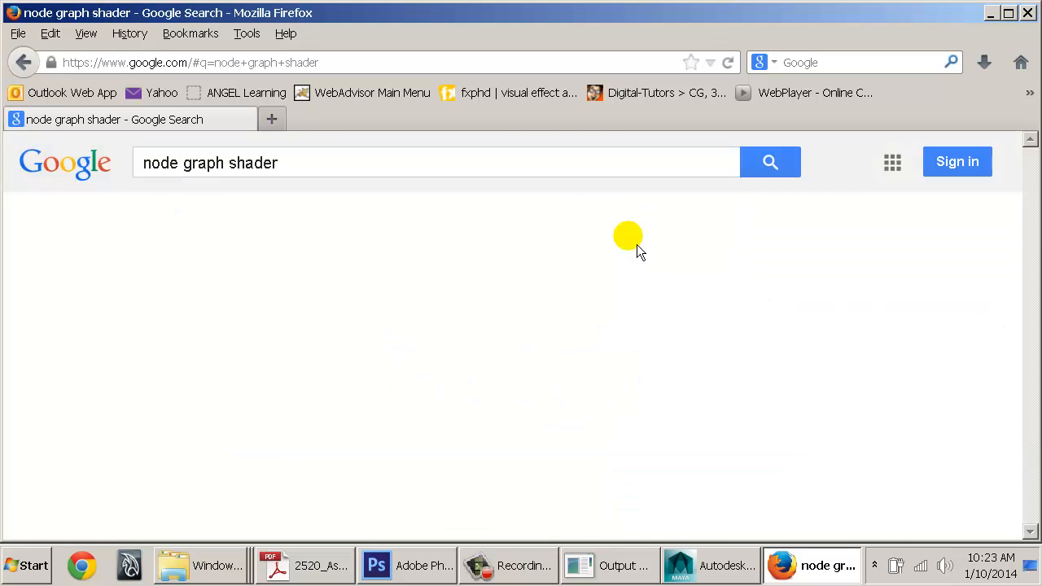
{"action": "left_click", "coordinate": [225, 224]}
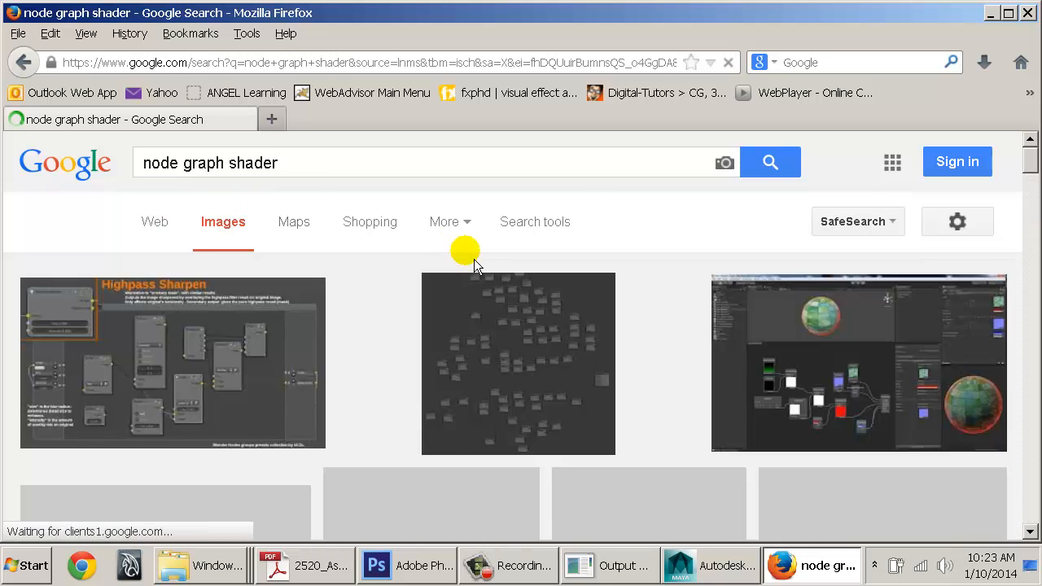
{"action": "left_click", "coordinate": [878, 349]}
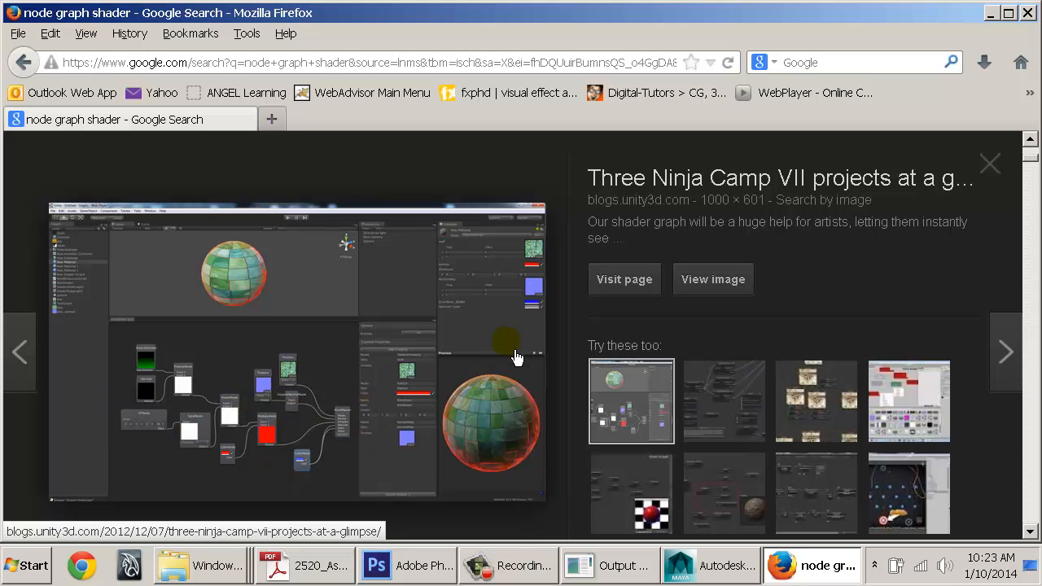
{"action": "scroll", "coordinate": [515, 357], "scroll_direction": "down", "scroll_amount": 10}
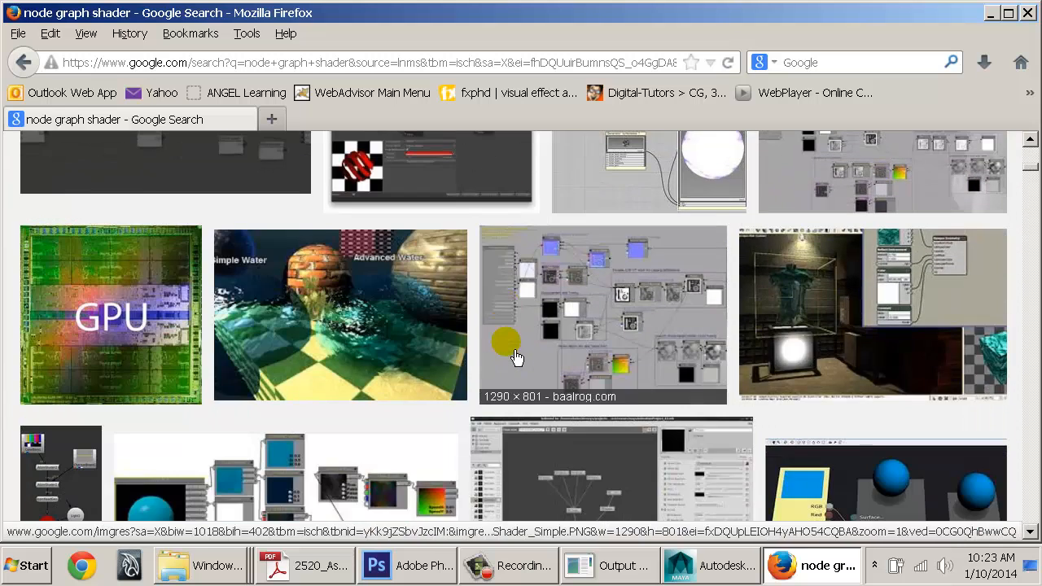
{"action": "scroll", "coordinate": [516, 357], "scroll_direction": "down", "scroll_amount": 5}
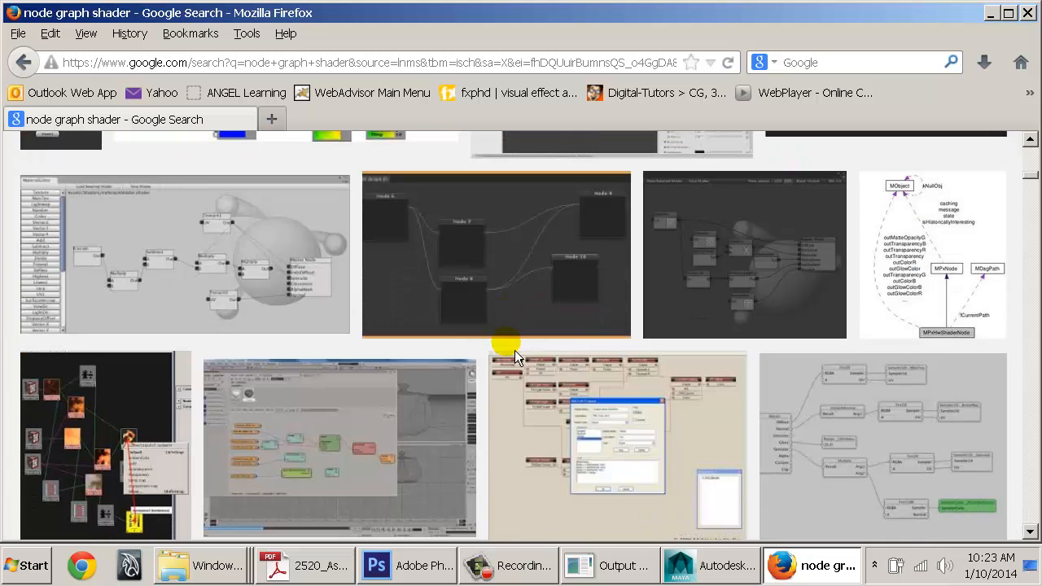
{"action": "key", "text": "alt+Tab"}
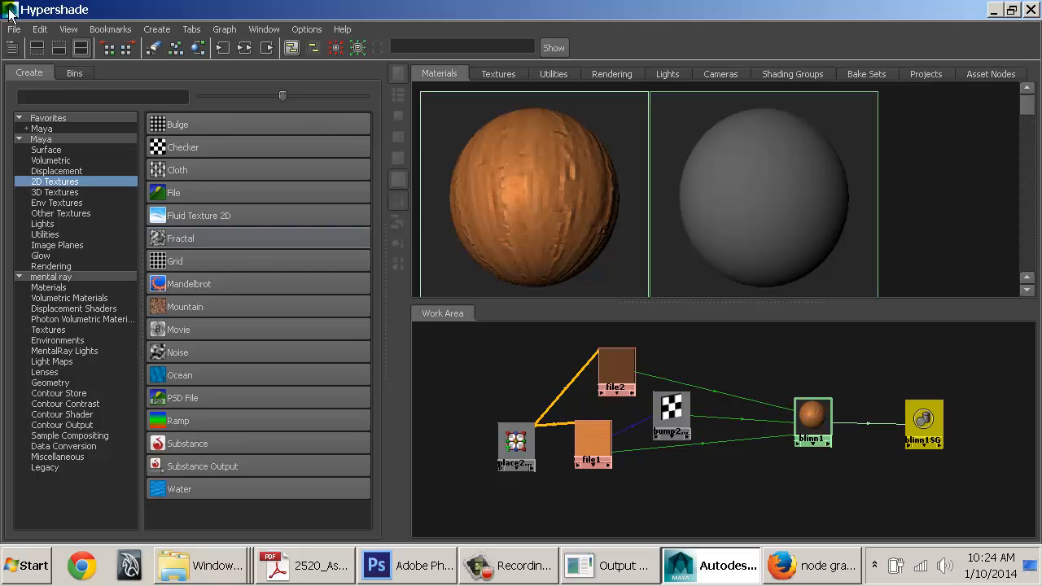
Delete every node of the wood shading network and browse the utility node list
{"action": "left_click_drag", "start_coordinate": [531, 383], "coordinate": [974, 529]}
{"action": "key", "text": "Delete"}
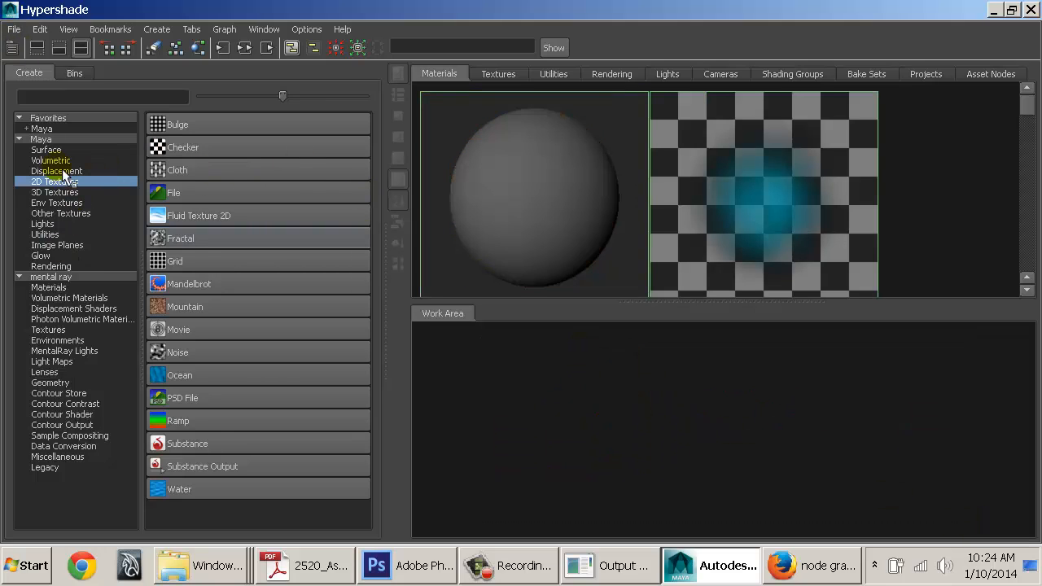
{"action": "left_click", "coordinate": [45, 234]}
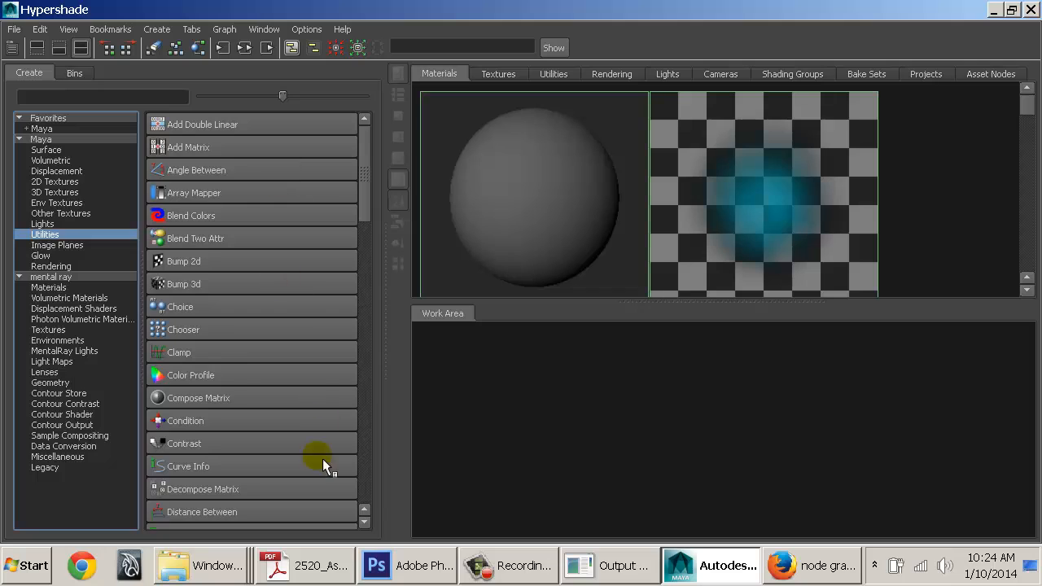
{"action": "scroll", "coordinate": [314, 488], "scroll_direction": "down", "scroll_amount": 6}
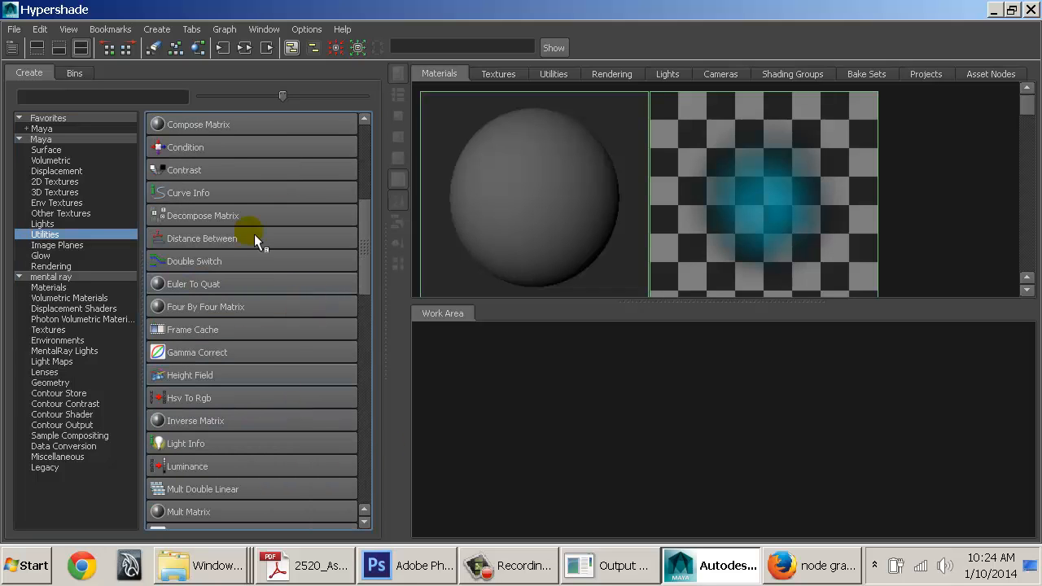
Close Hypershade and the Attribute Editor, and bring the assignment sheet PDF forward
{"action": "double_click", "coordinate": [10, 9]}
{"action": "left_click", "coordinate": [988, 438]}
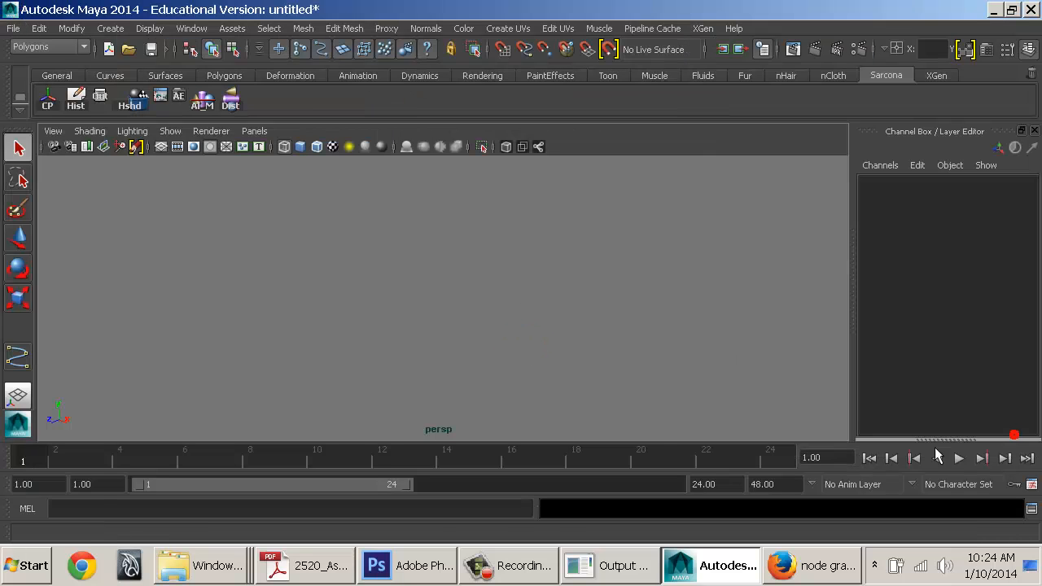
{"action": "left_click", "coordinate": [521, 566]}
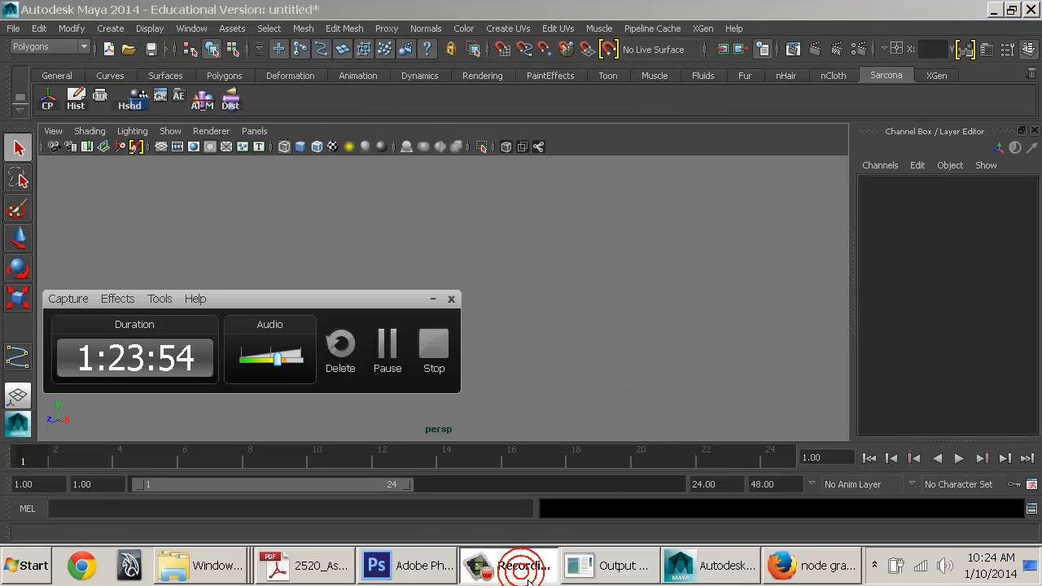
{"action": "left_click", "coordinate": [308, 566]}
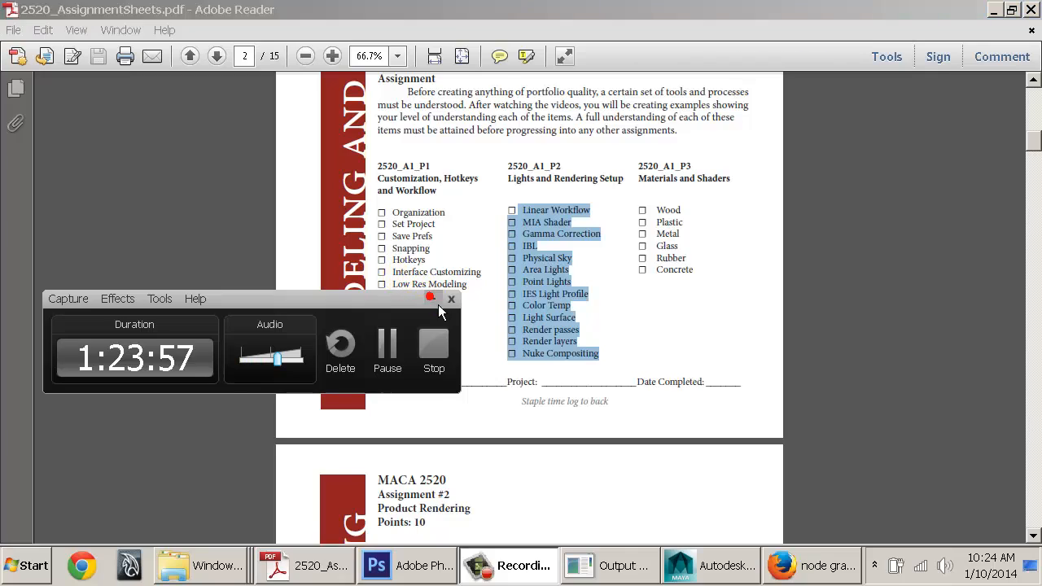
Try text selections around the word Hypershade, then highlight the whole first checklist column
{"action": "left_click", "coordinate": [392, 213]}
{"action": "left_click", "coordinate": [438, 320]}
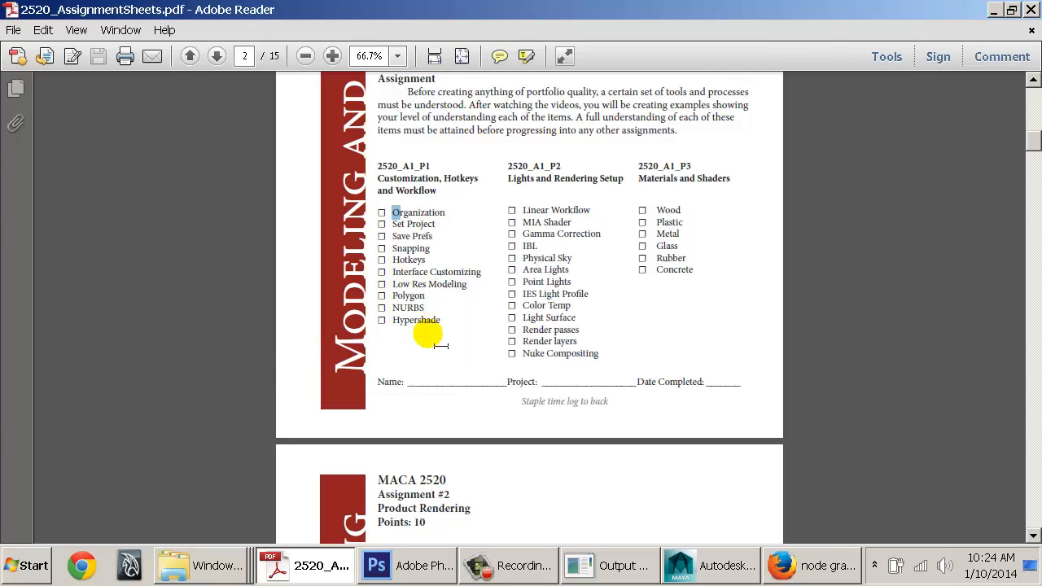
{"action": "left_click_drag", "start_coordinate": [437, 320], "coordinate": [414, 331]}
{"action": "triple_click", "coordinate": [410, 323]}
{"action": "left_click", "coordinate": [409, 323]}
{"action": "left_click", "coordinate": [407, 323]}
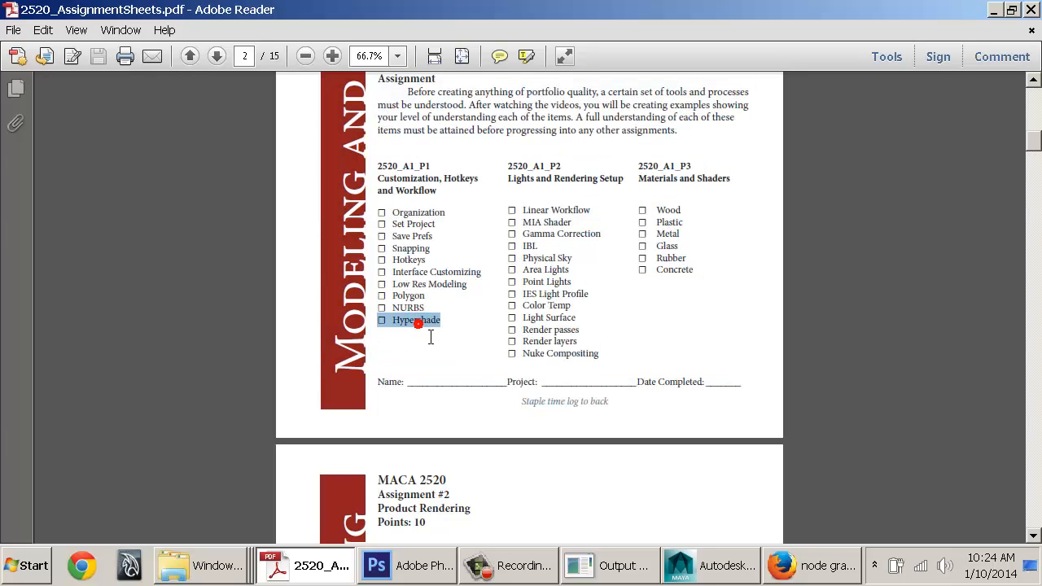
{"action": "left_click", "coordinate": [416, 323]}
{"action": "left_click", "coordinate": [421, 308]}
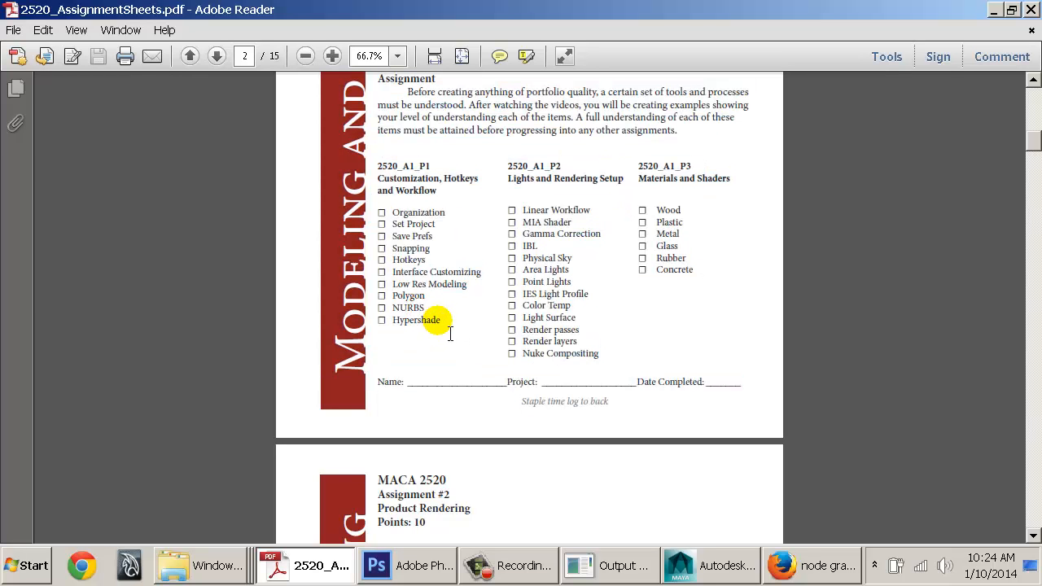
{"action": "left_click_drag", "start_coordinate": [442, 321], "coordinate": [394, 228]}
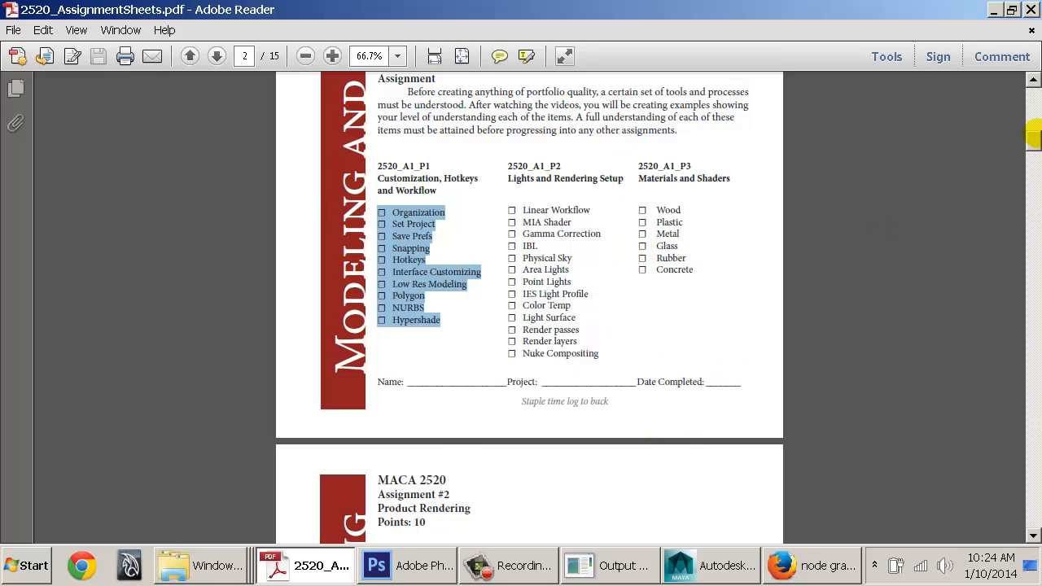
Re-highlight only the 2520_A1_P1 checklist items from Organization through Hypershade
{"action": "mouse_move", "coordinate": [1033, 130]}
{"action": "left_mouse_down"}
{"action": "mouse_move", "coordinate": [1033, 181]}
{"action": "mouse_move", "coordinate": [1034, 126]}
{"action": "left_mouse_up"}
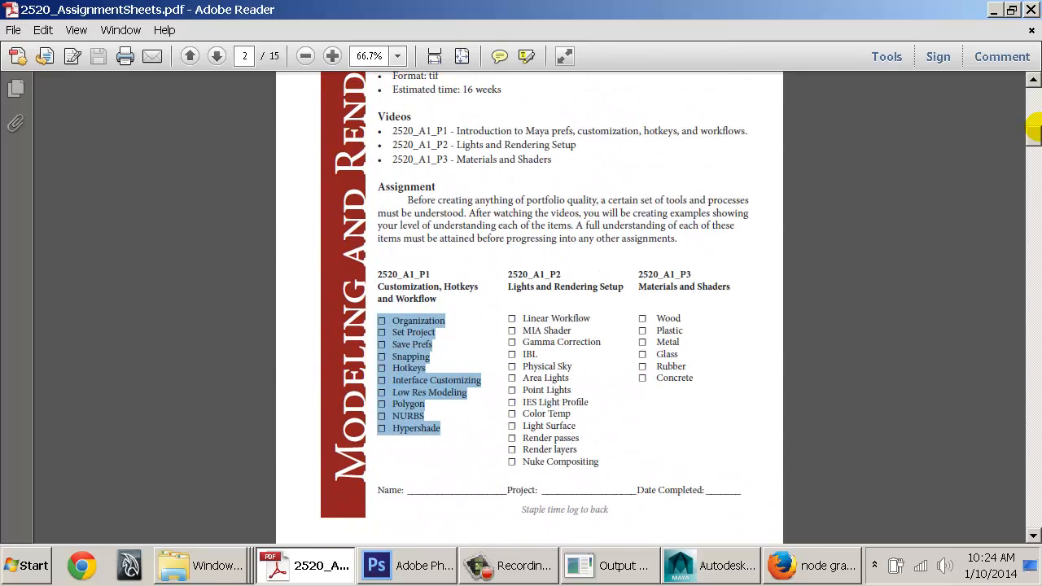
{"action": "left_click", "coordinate": [411, 330]}
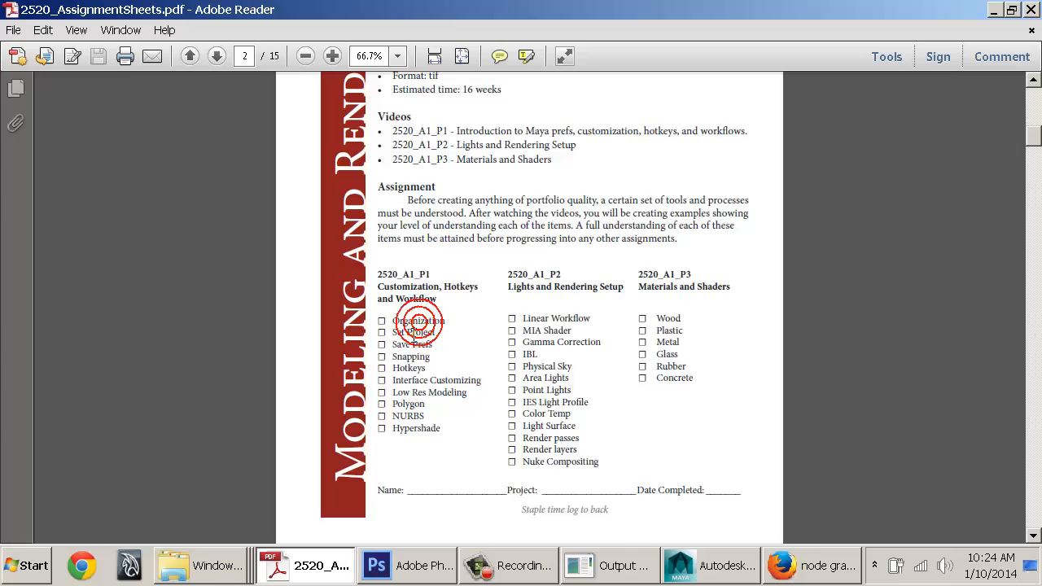
{"action": "left_click_drag", "start_coordinate": [405, 332], "coordinate": [389, 318]}
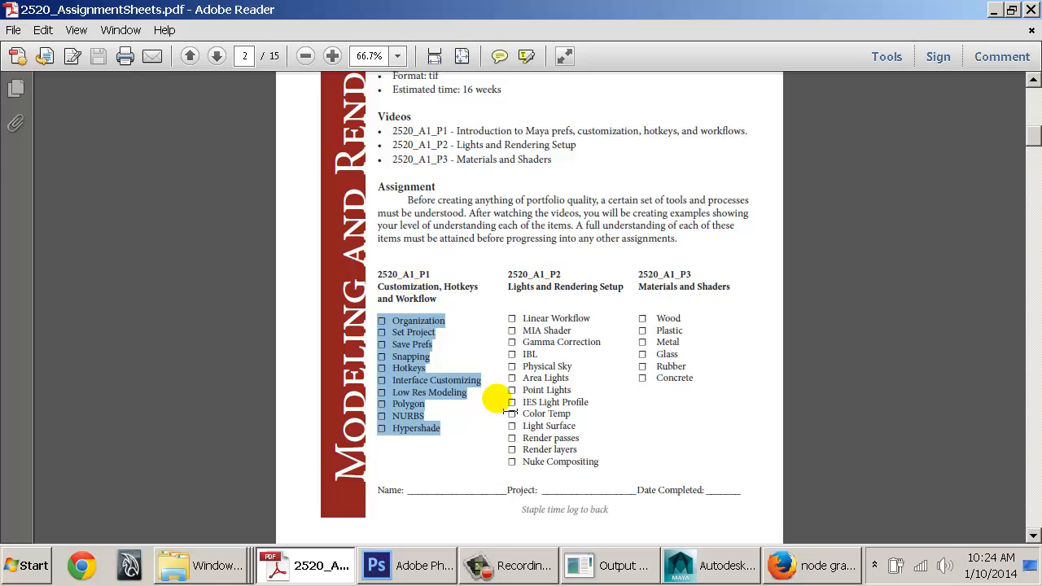
{"action": "left_click", "coordinate": [521, 574]}
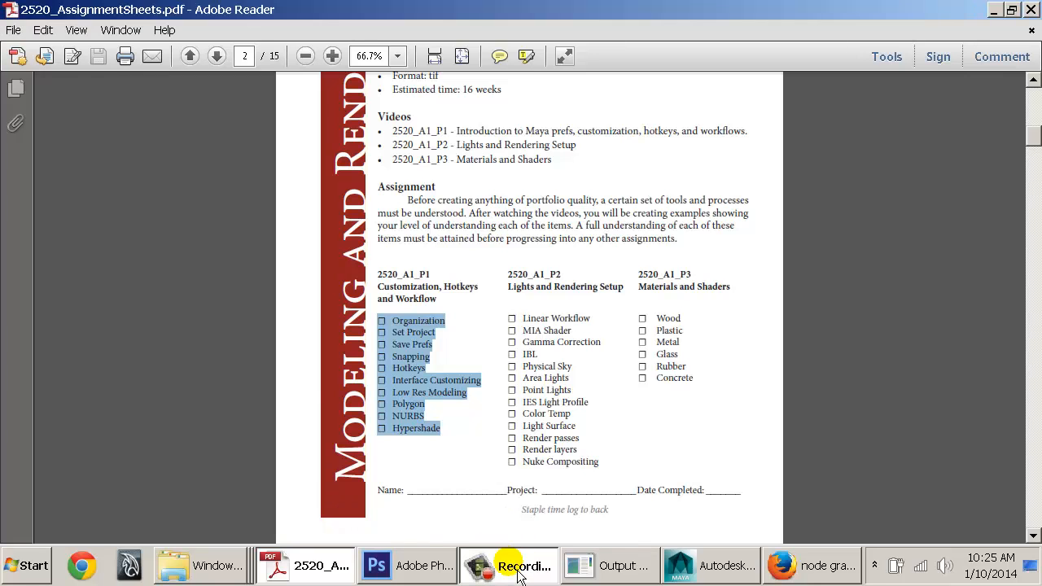